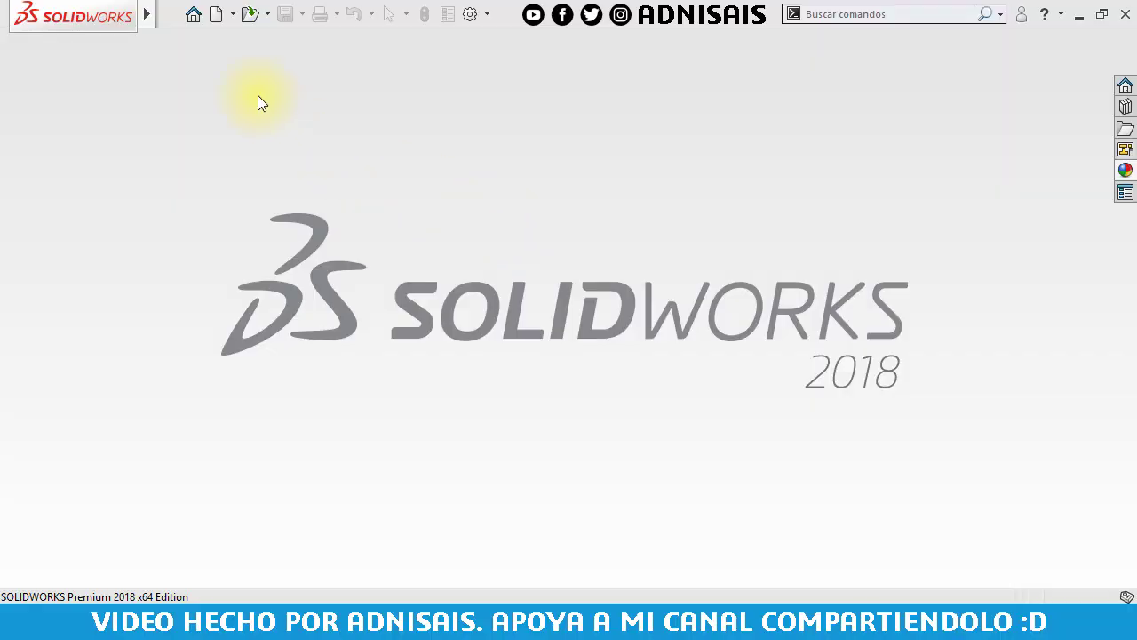
Start a new part and open a sketch on the Alzado plane.
click(217, 15)
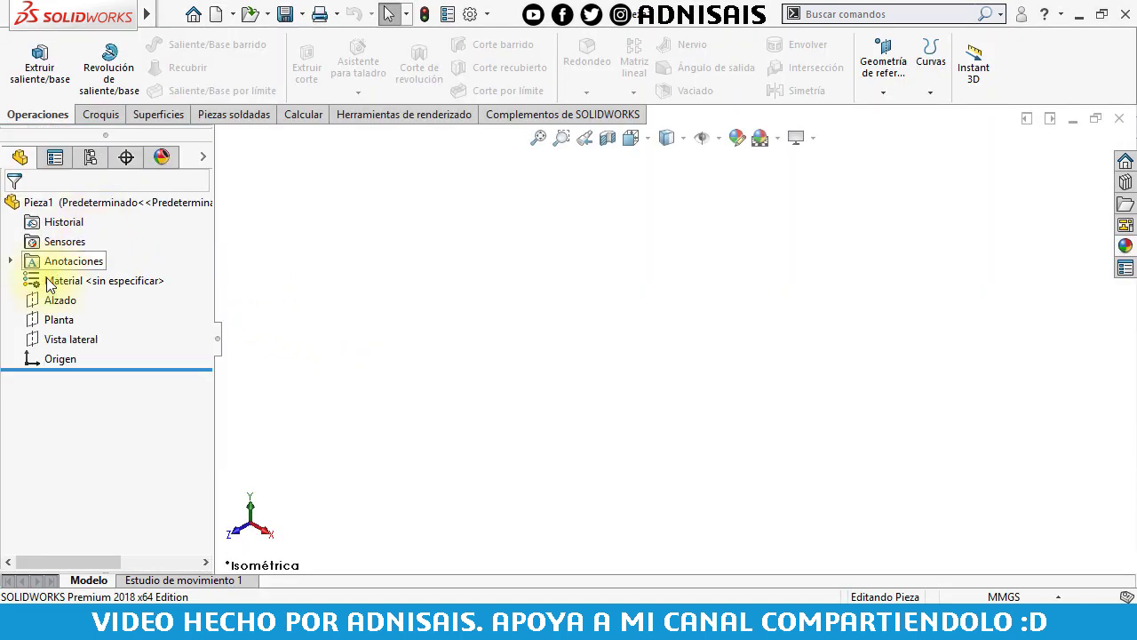
click(64, 302)
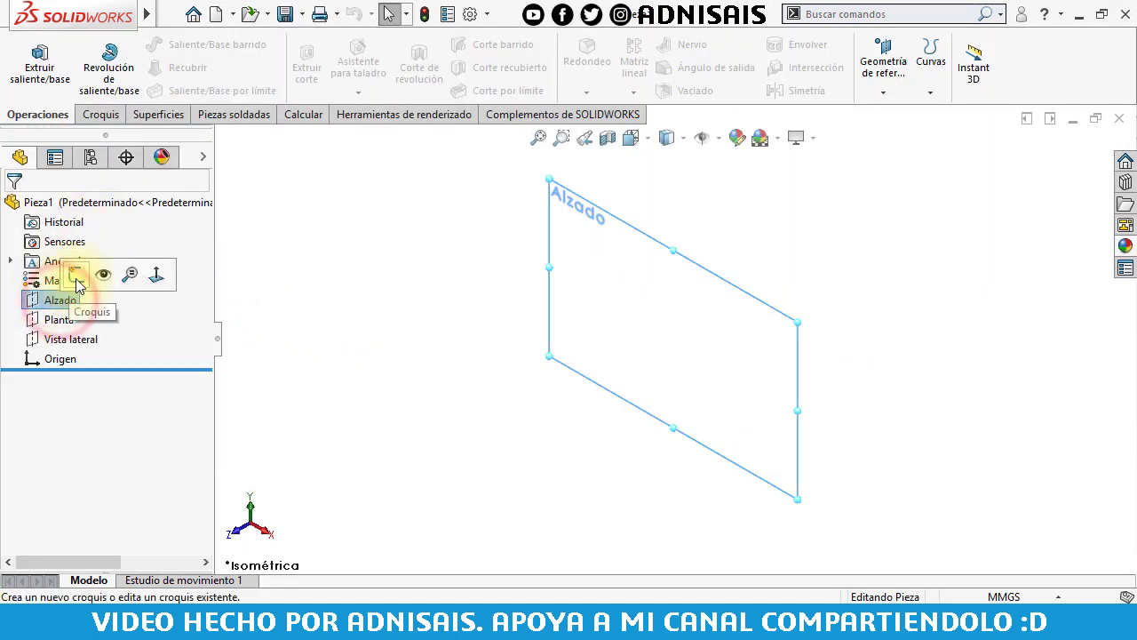
click(122, 46)
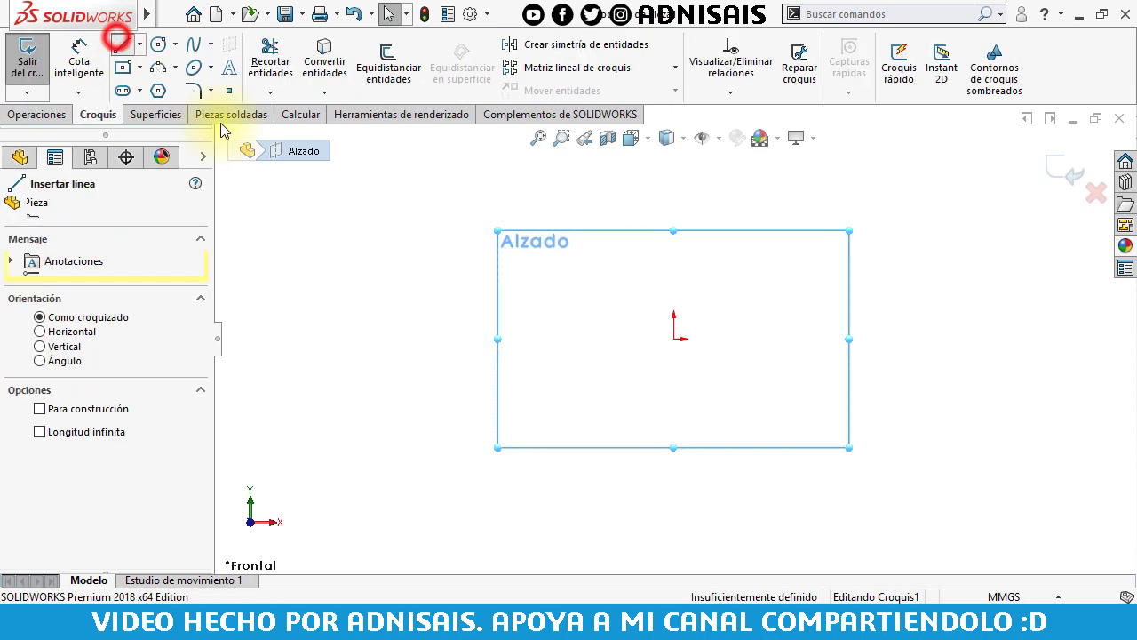
Draw a closed six-sided line outline starting and ending at the origin.
click(674, 337)
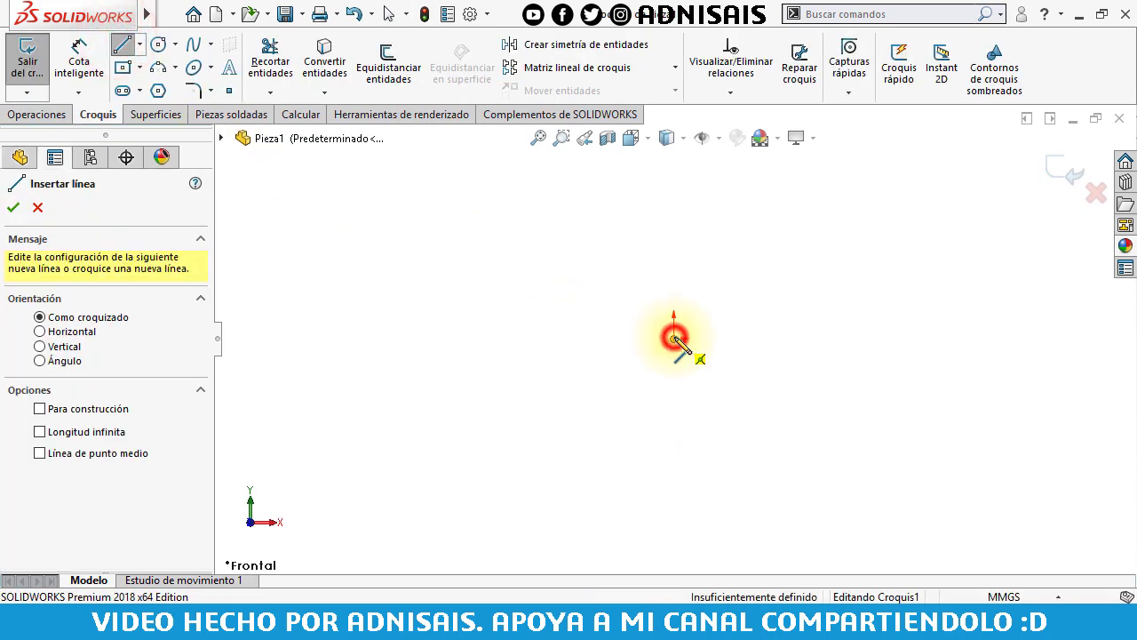
click(736, 339)
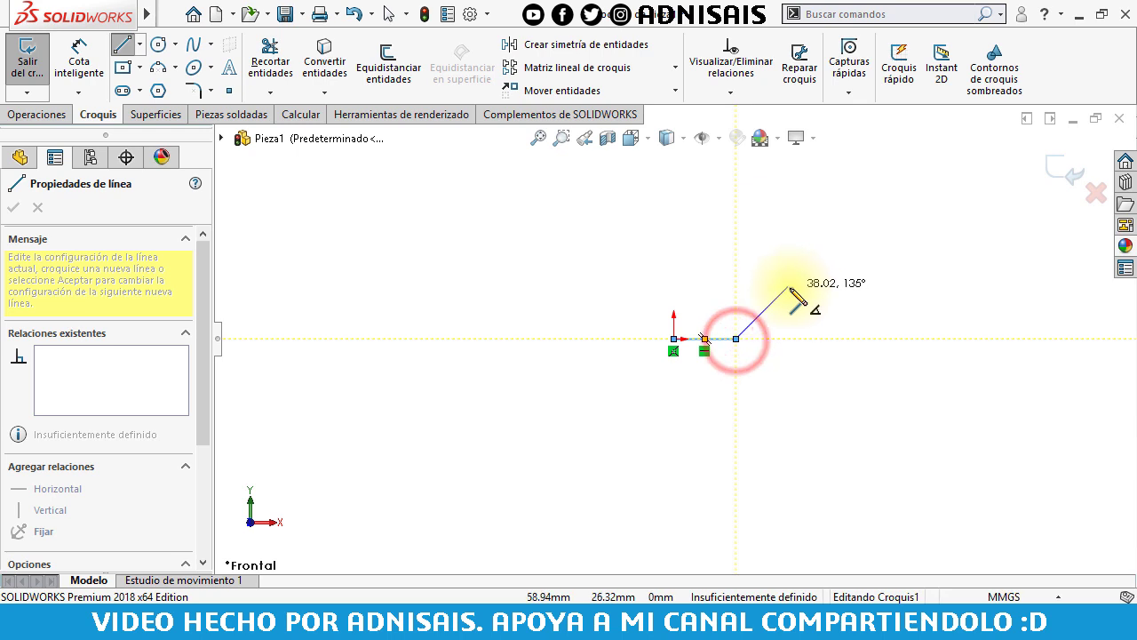
click(792, 294)
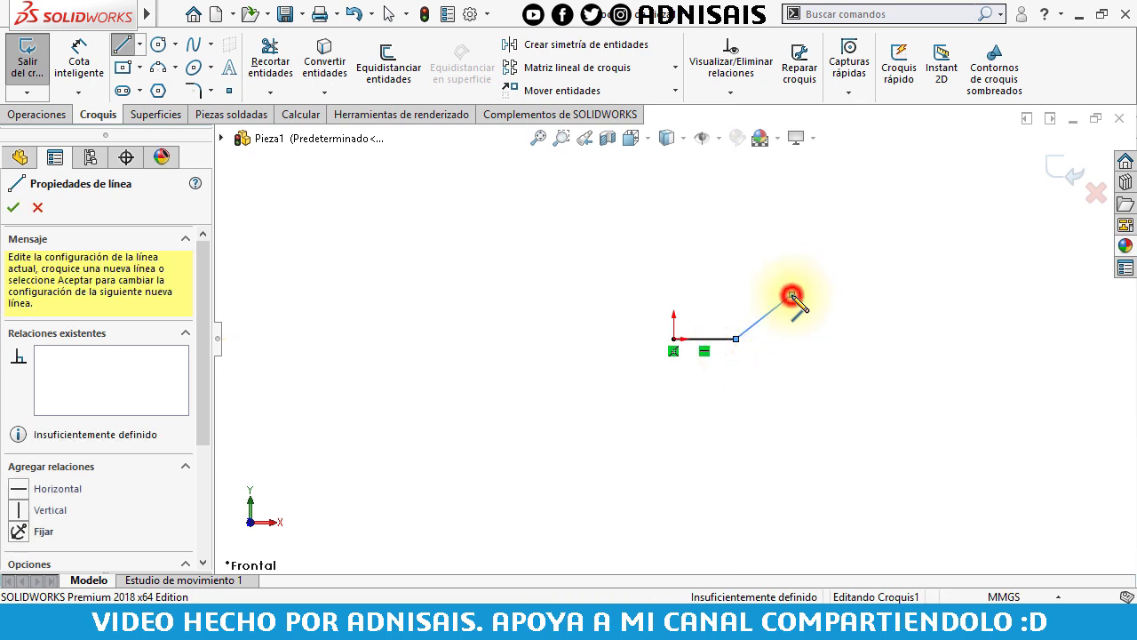
click(758, 252)
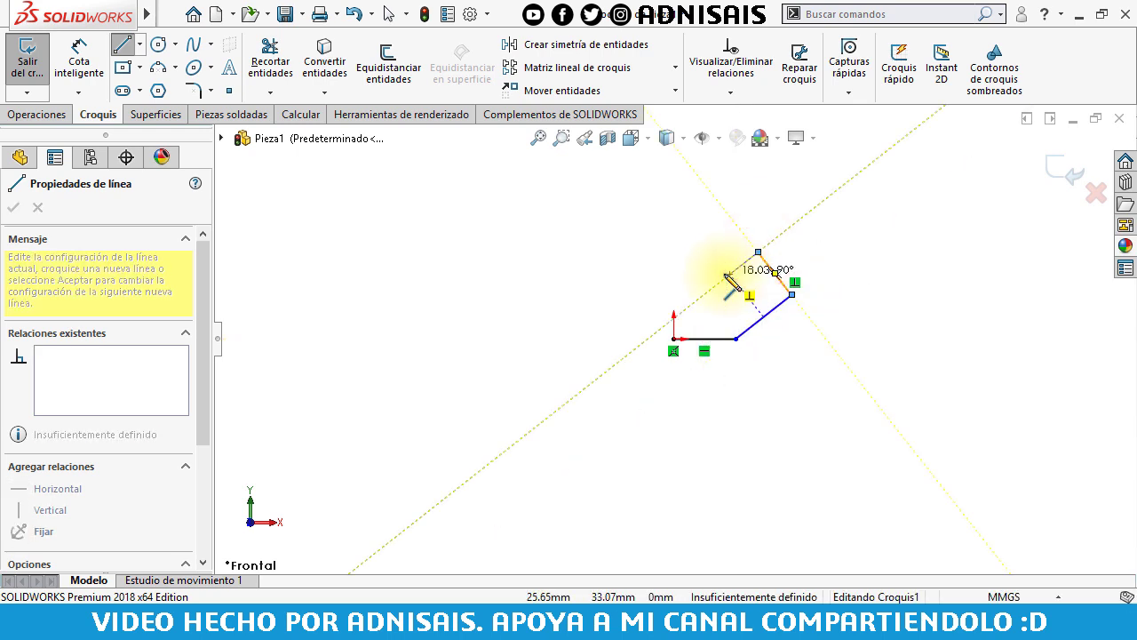
click(674, 281)
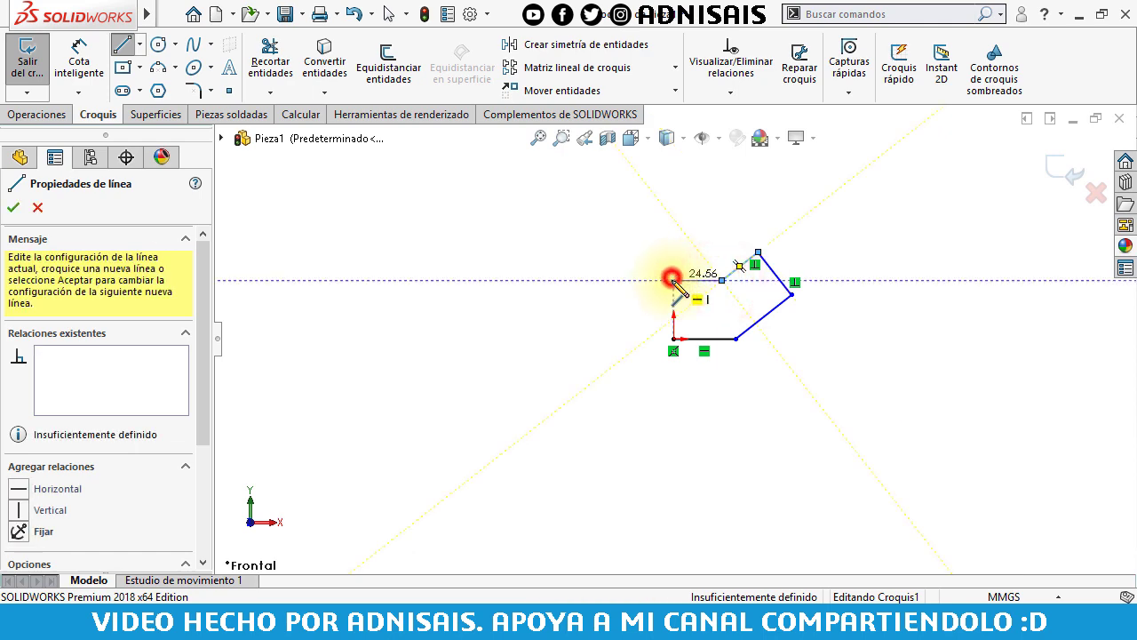
click(673, 338)
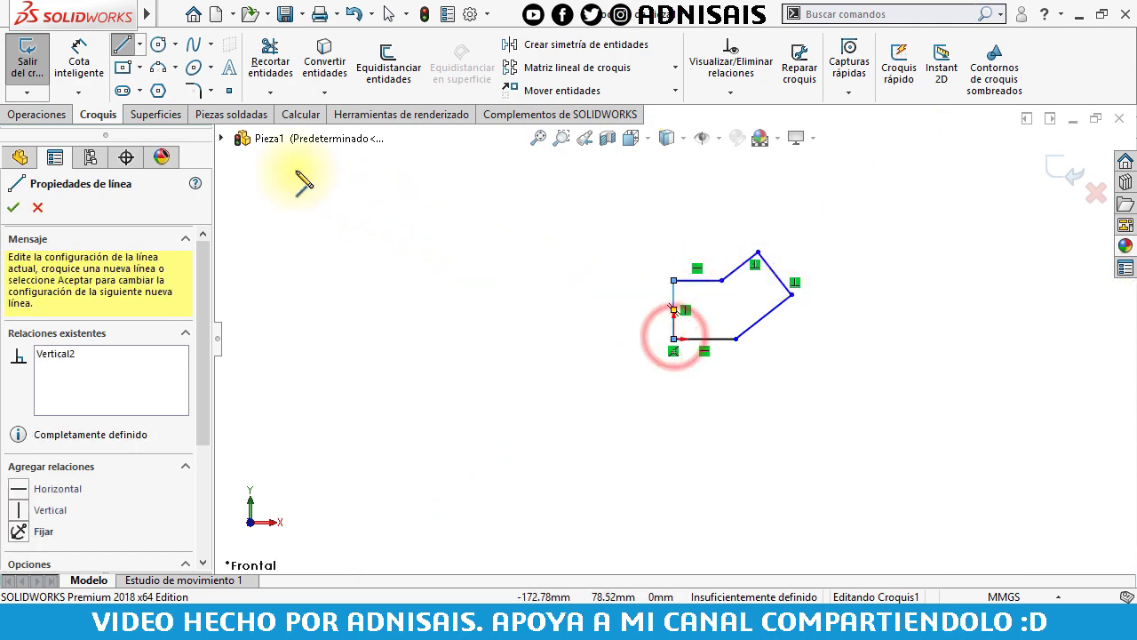
click(78, 62)
scroll(765, 281, down, 1)
Dimension the bottom line to 32 mm and the overall width to 50 mm.
scroll(766, 281, down, 2)
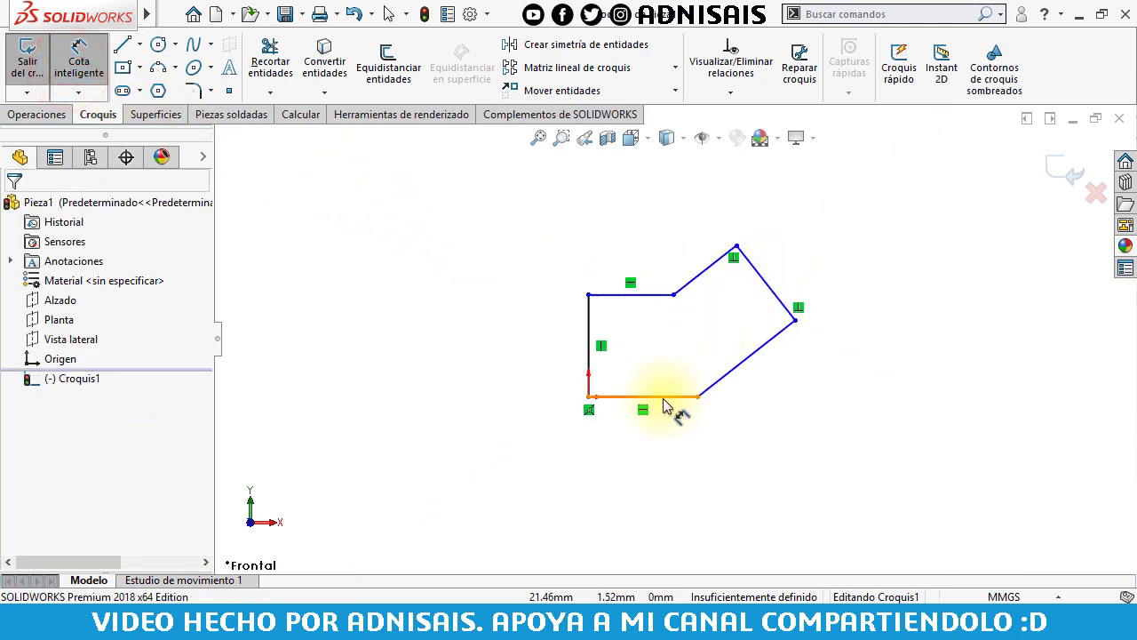
click(673, 398)
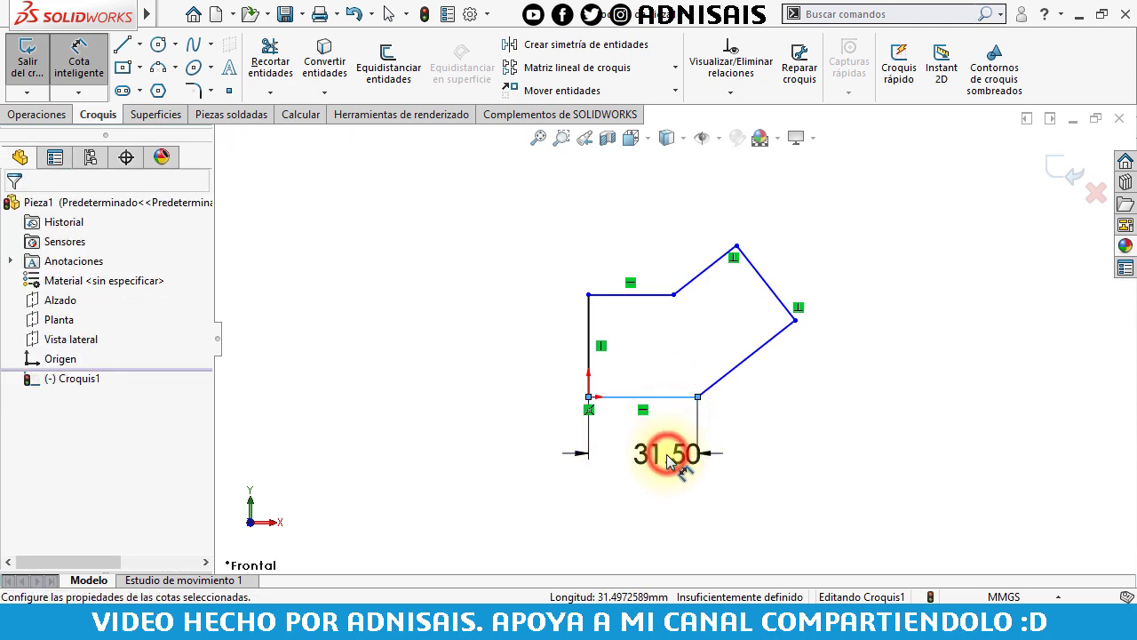
click(666, 454)
text(32)
key(Return)
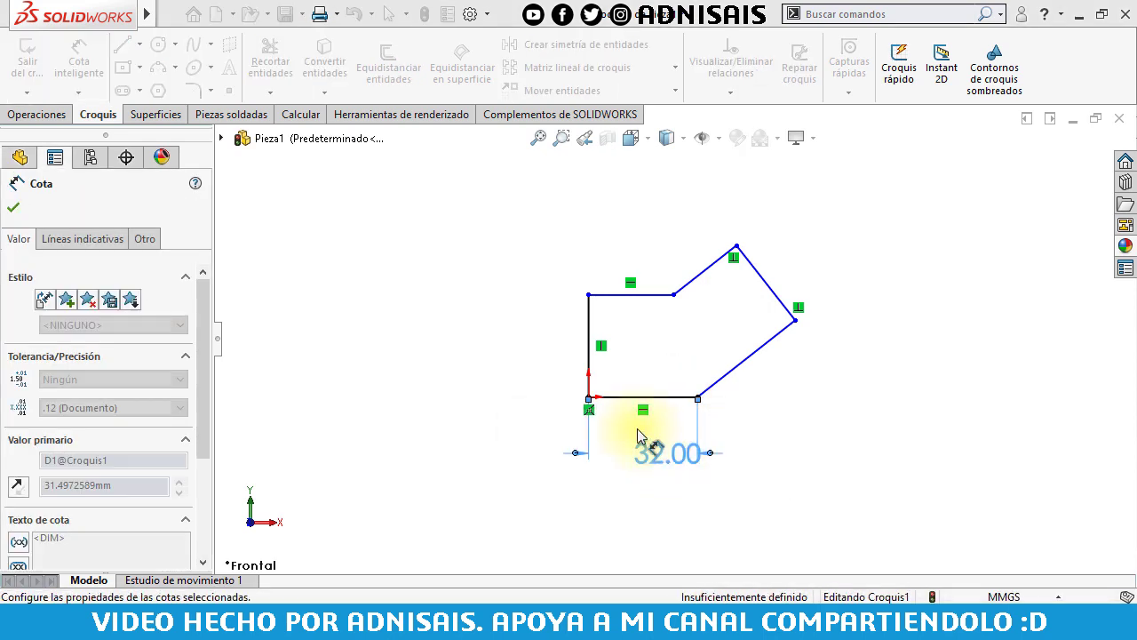
click(588, 380)
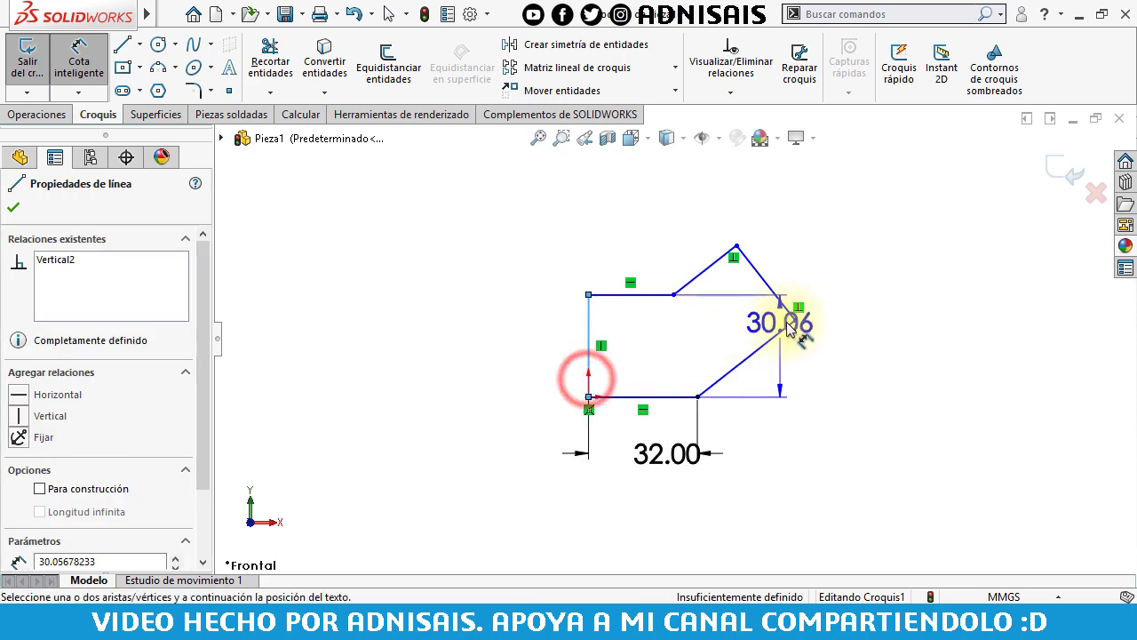
click(795, 320)
click(687, 503)
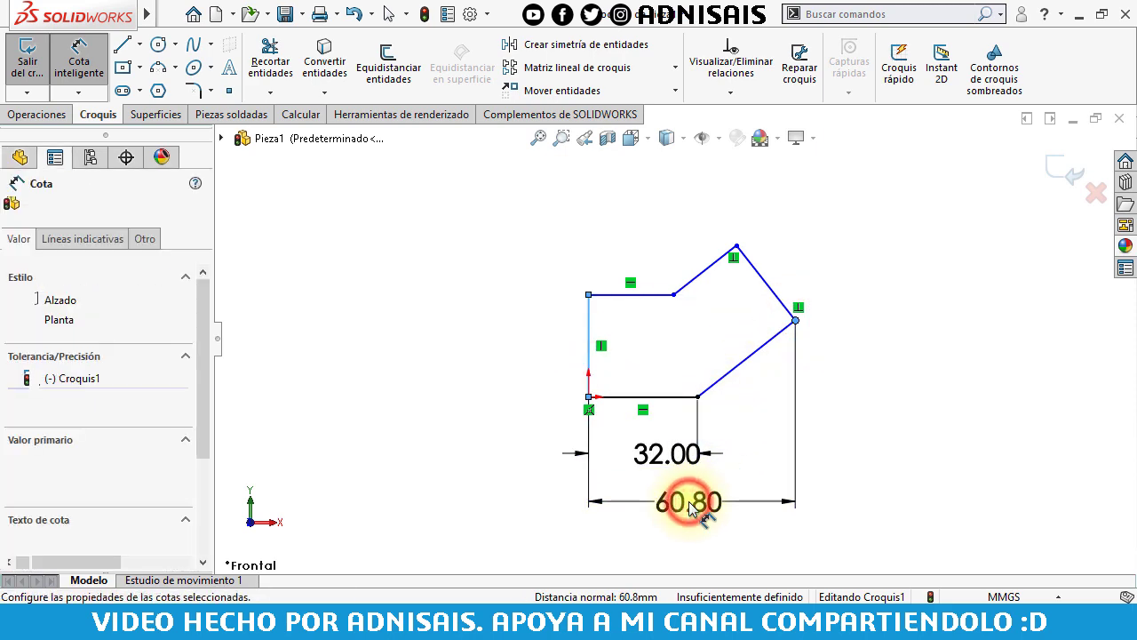
text(50)
key(Return)
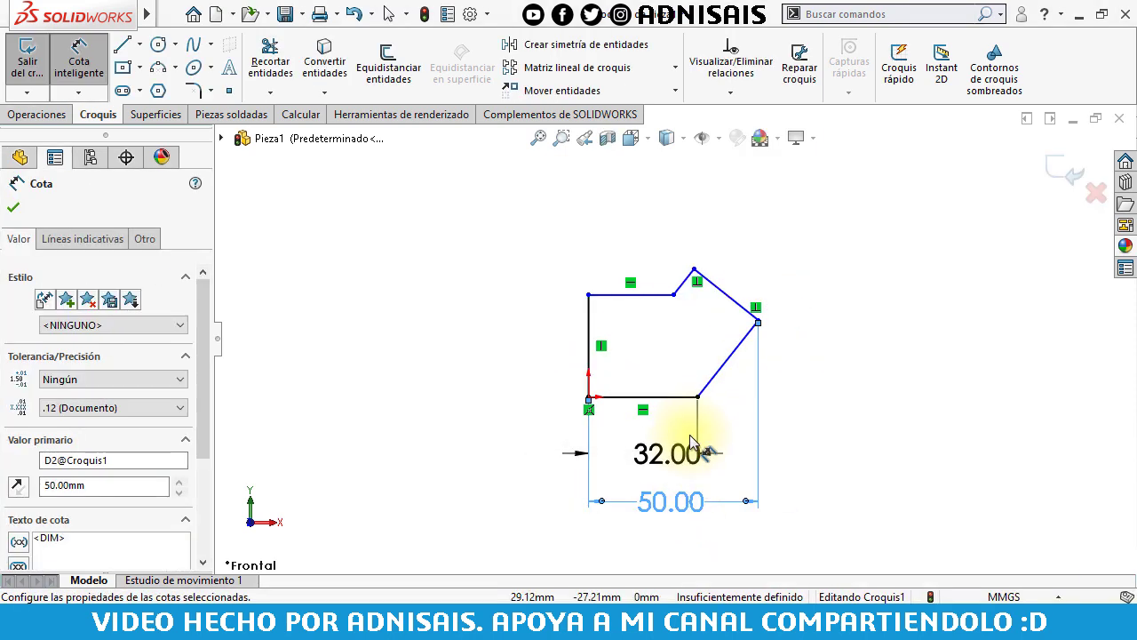
Dimension the left side to 25 mm high and the upper slanted edge to 20 mm.
click(591, 331)
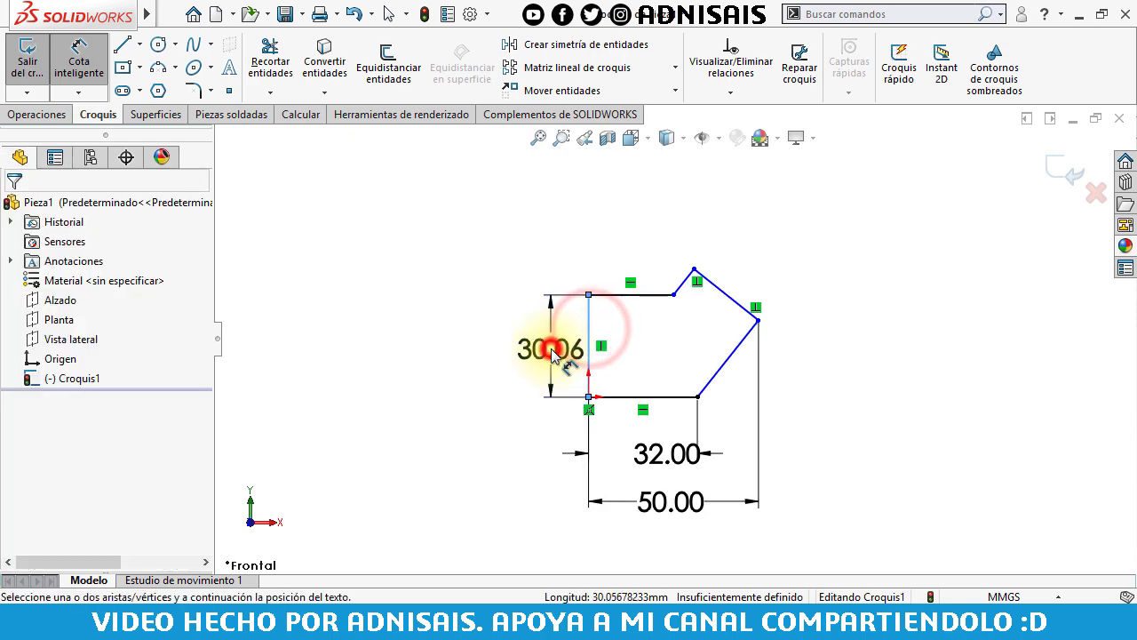
click(558, 348)
text(25)
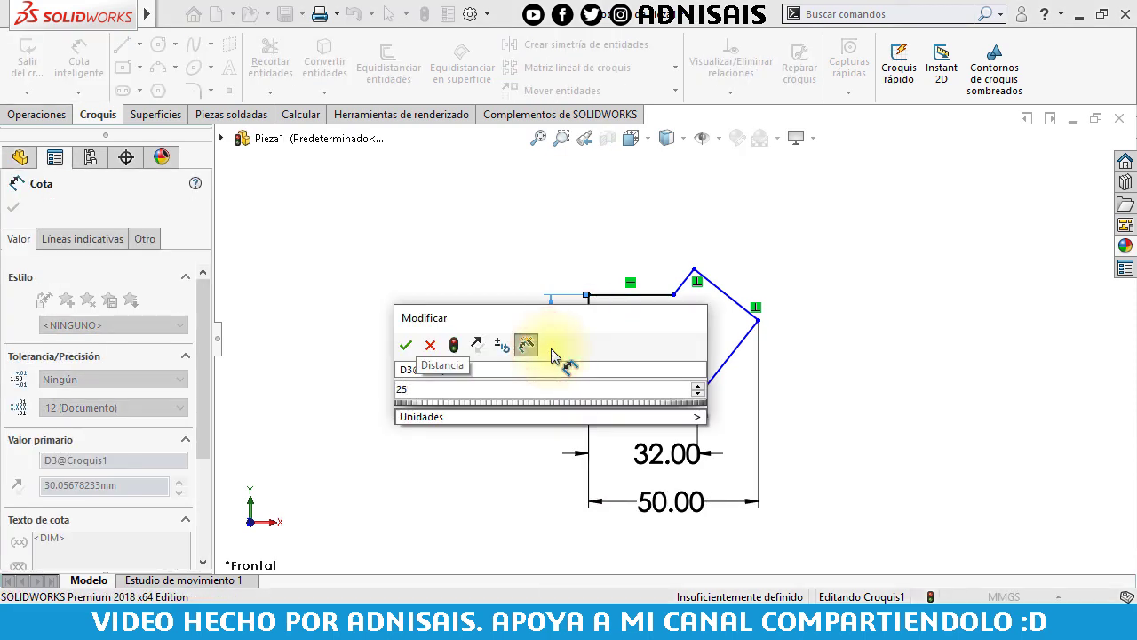
key(Return)
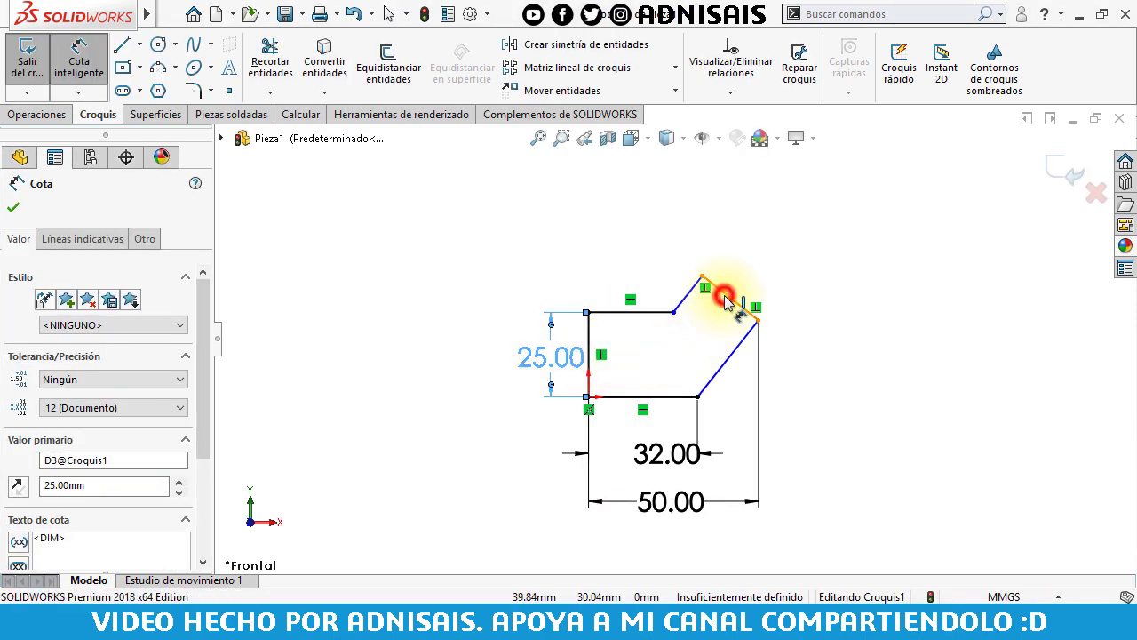
click(726, 301)
click(769, 275)
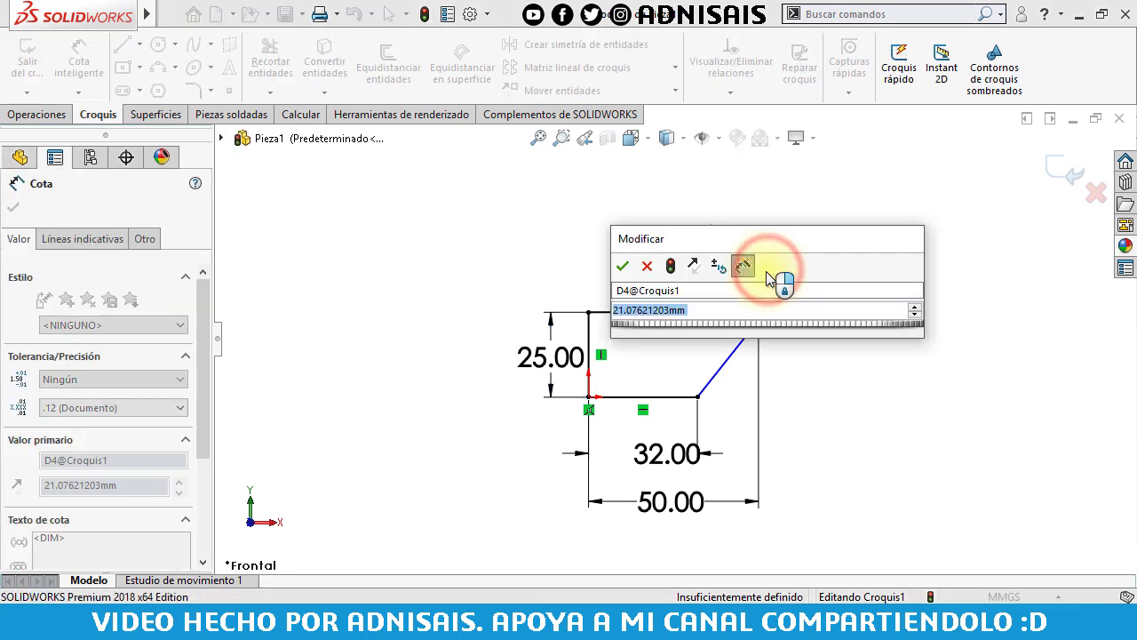
text(20)
key(Return)
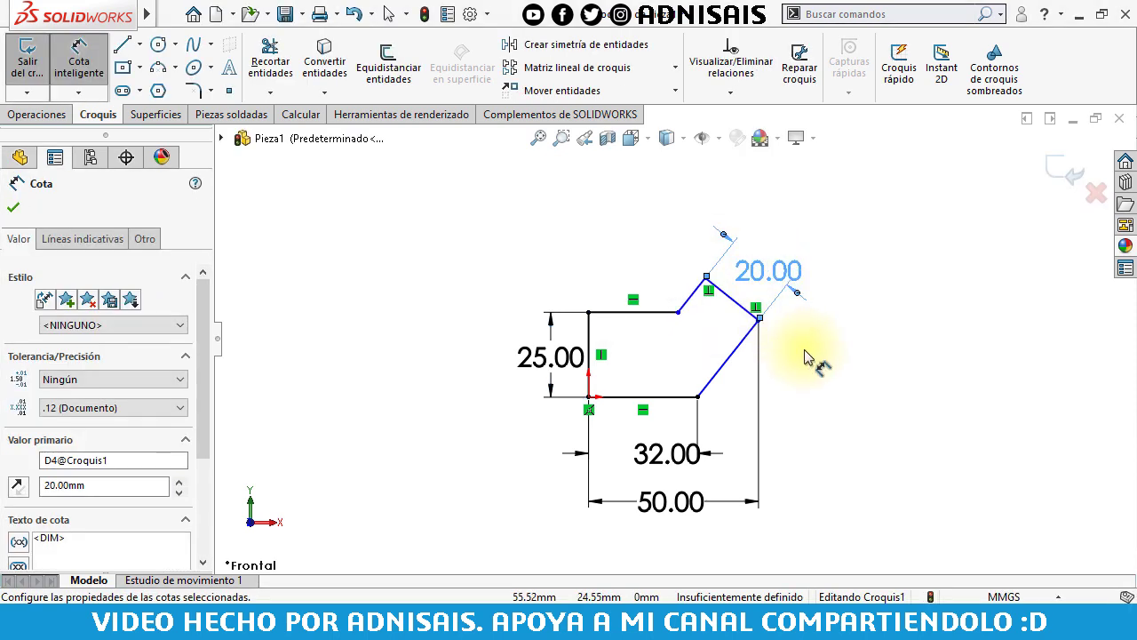
click(804, 358)
Add a 125° angle between the lower diagonal and the bottom line.
click(711, 381)
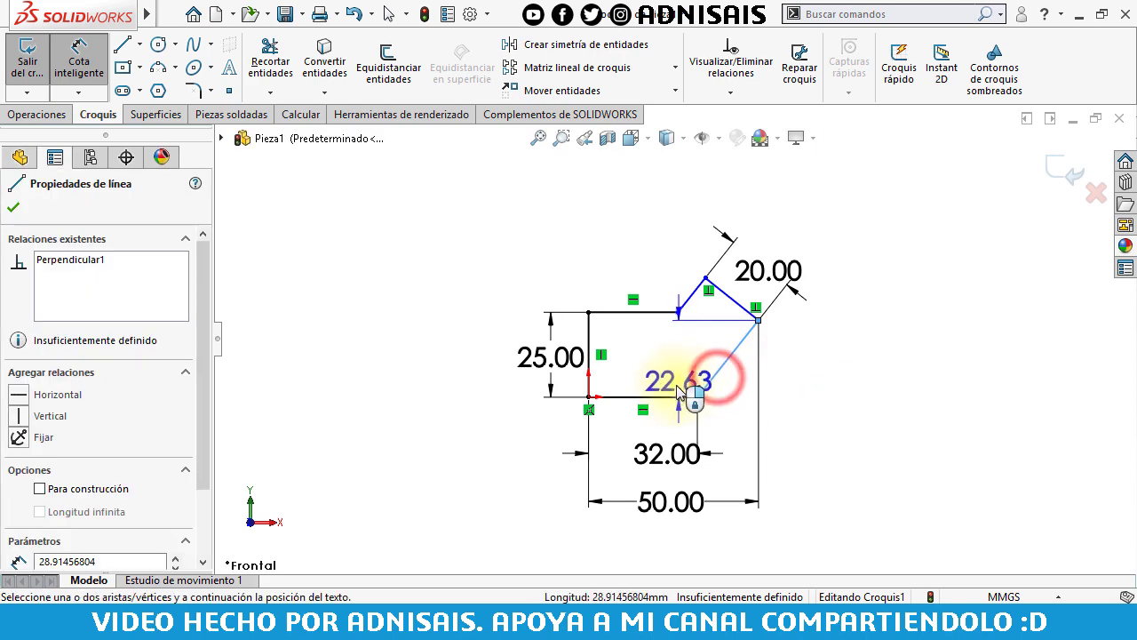
click(672, 399)
click(686, 373)
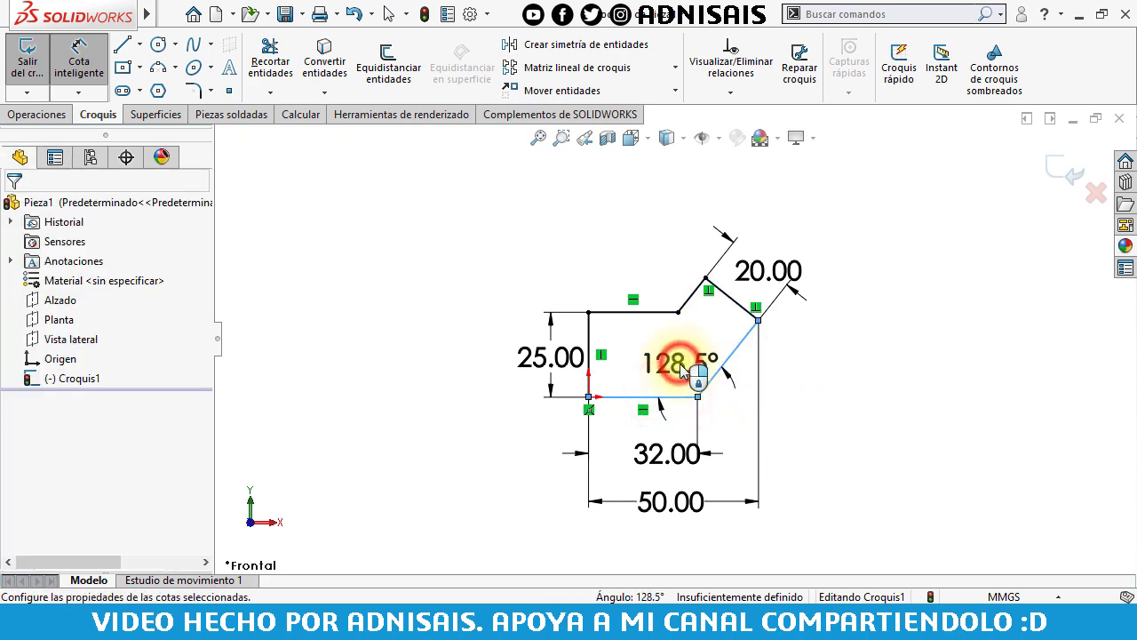
text(125)
key(Return)
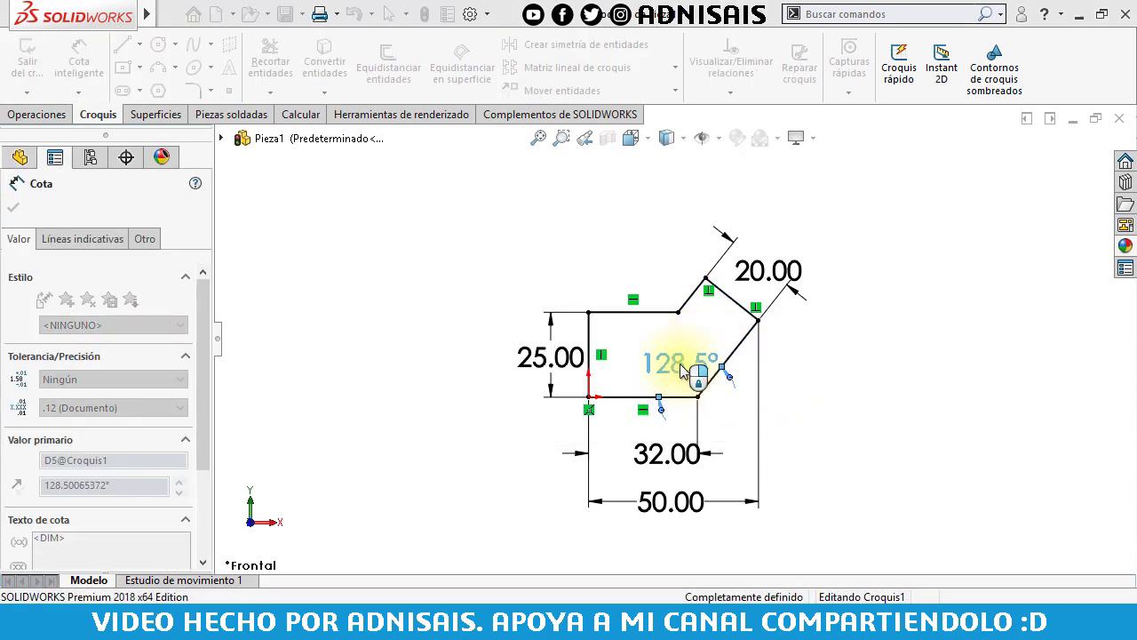
click(467, 266)
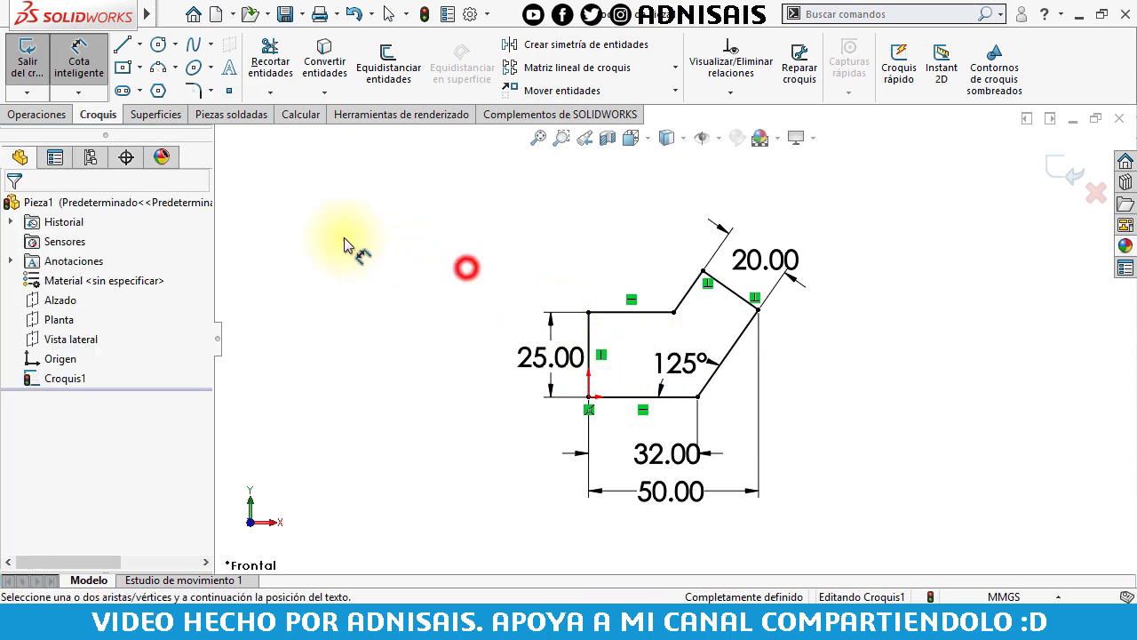
click(48, 117)
Extrude the profile 6 mm as Saliente-Extruir1, fit the view, and start a new document.
click(41, 87)
text(6)
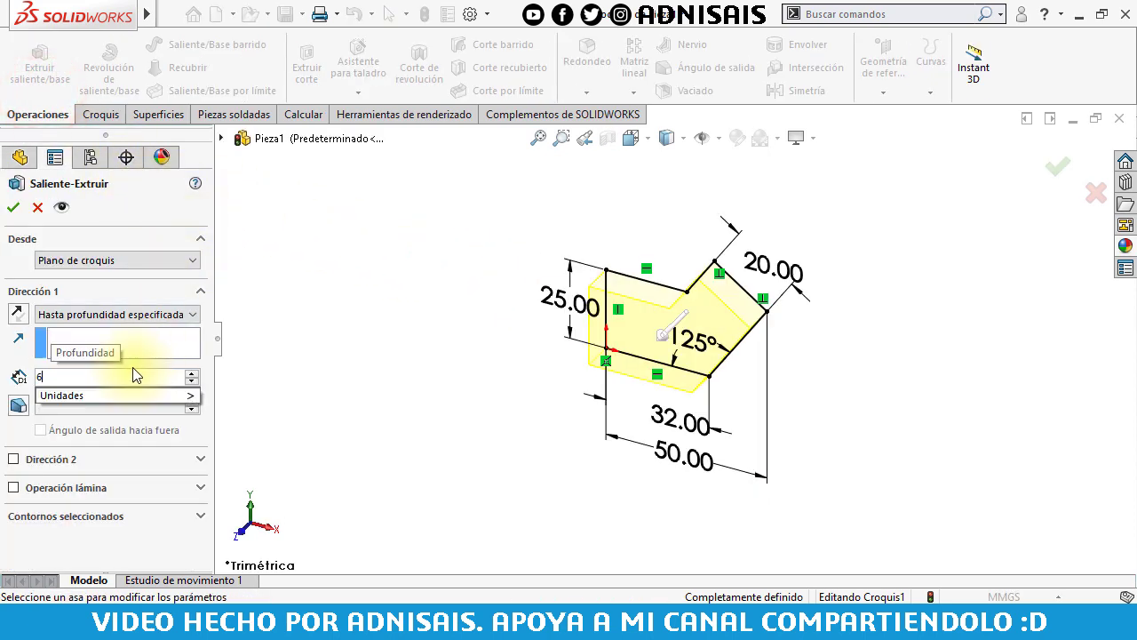
key(Return)
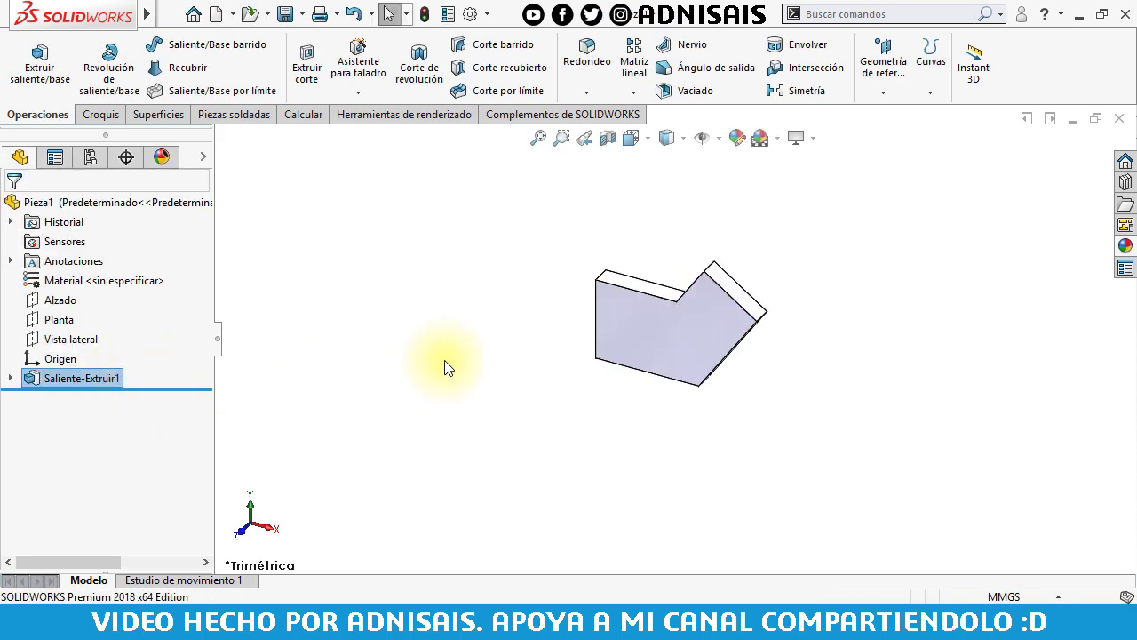
key(f)
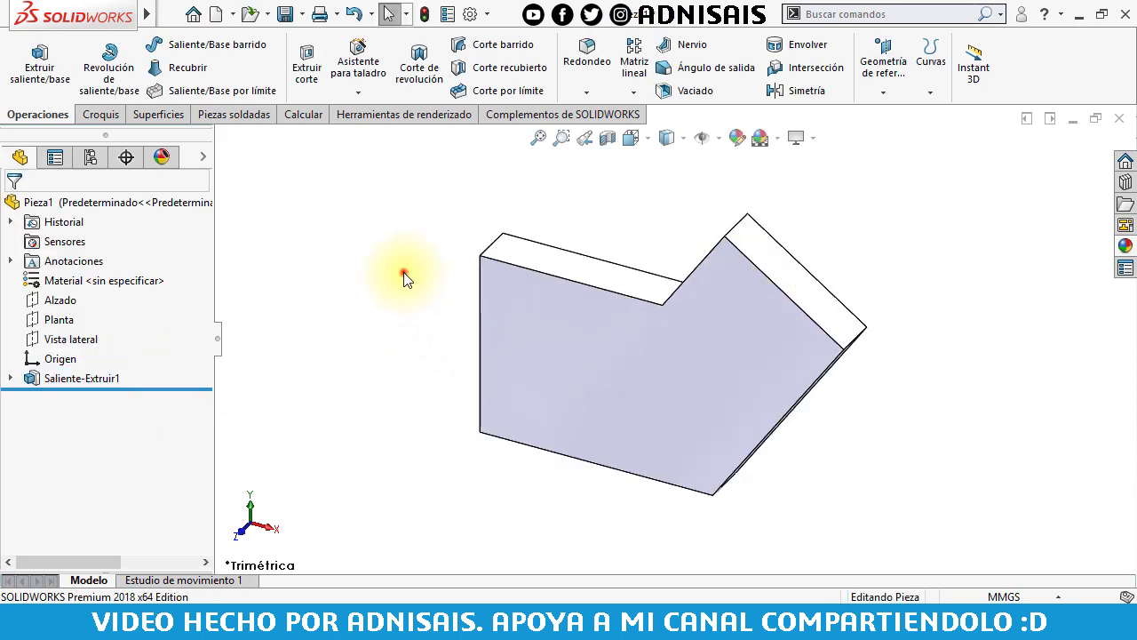
click(211, 17)
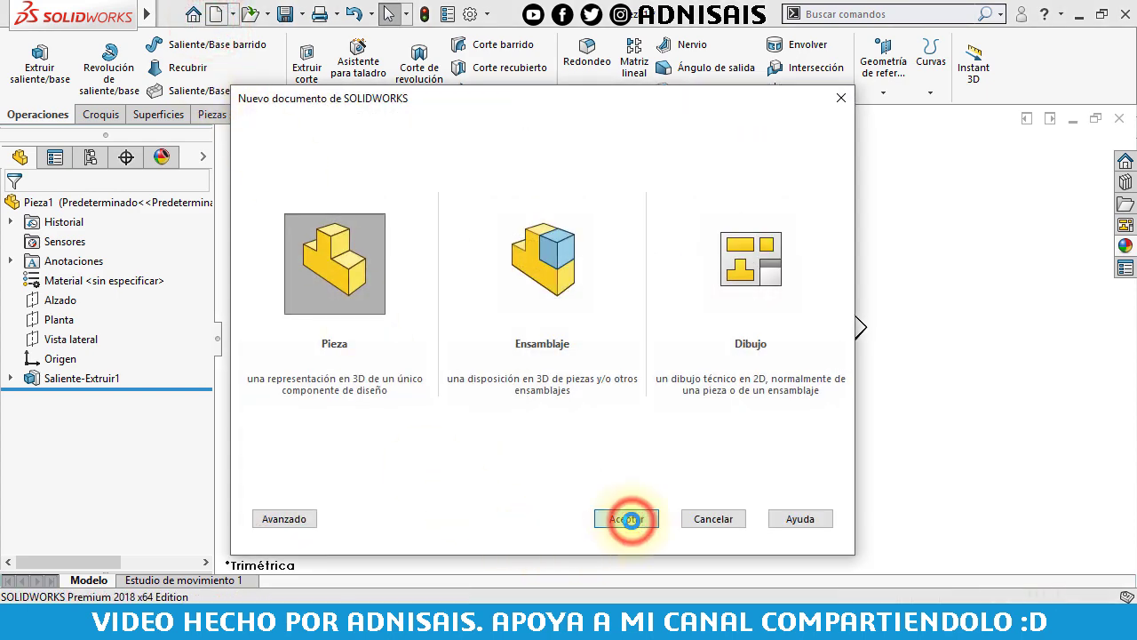
Create a new part and draw a closed right triangle from the origin on Alzado.
click(629, 520)
click(73, 302)
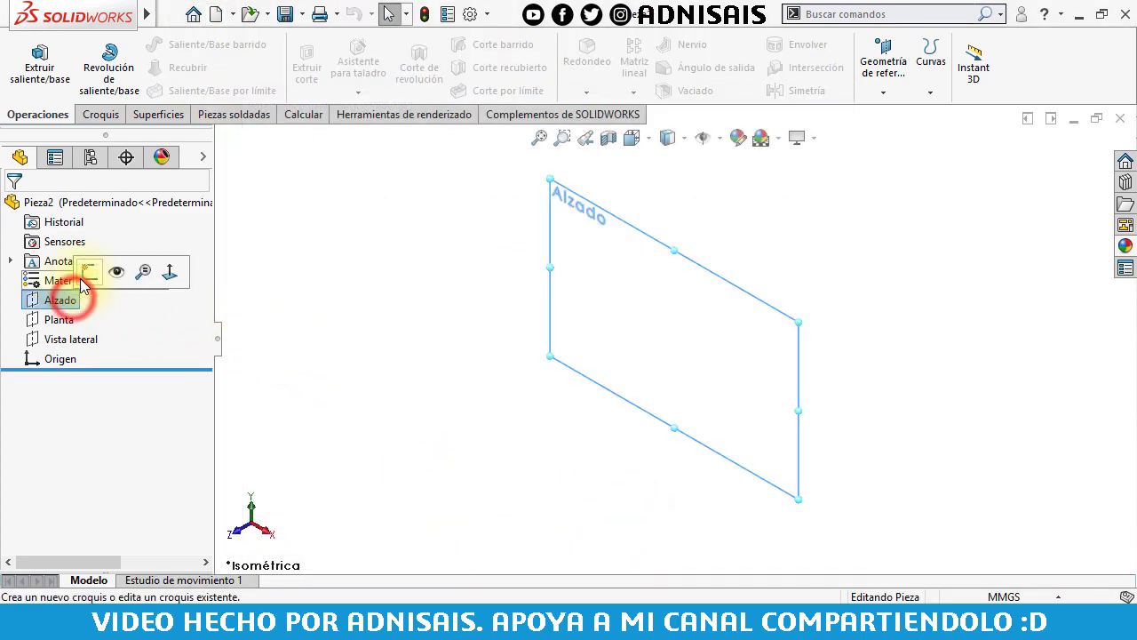
click(81, 280)
click(122, 45)
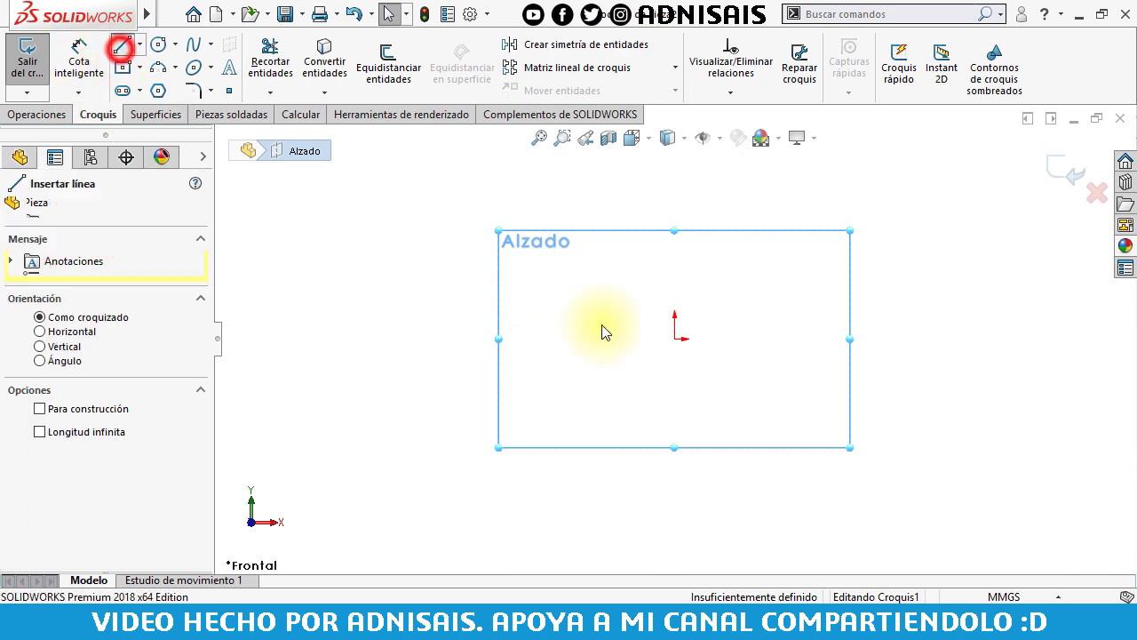
click(675, 338)
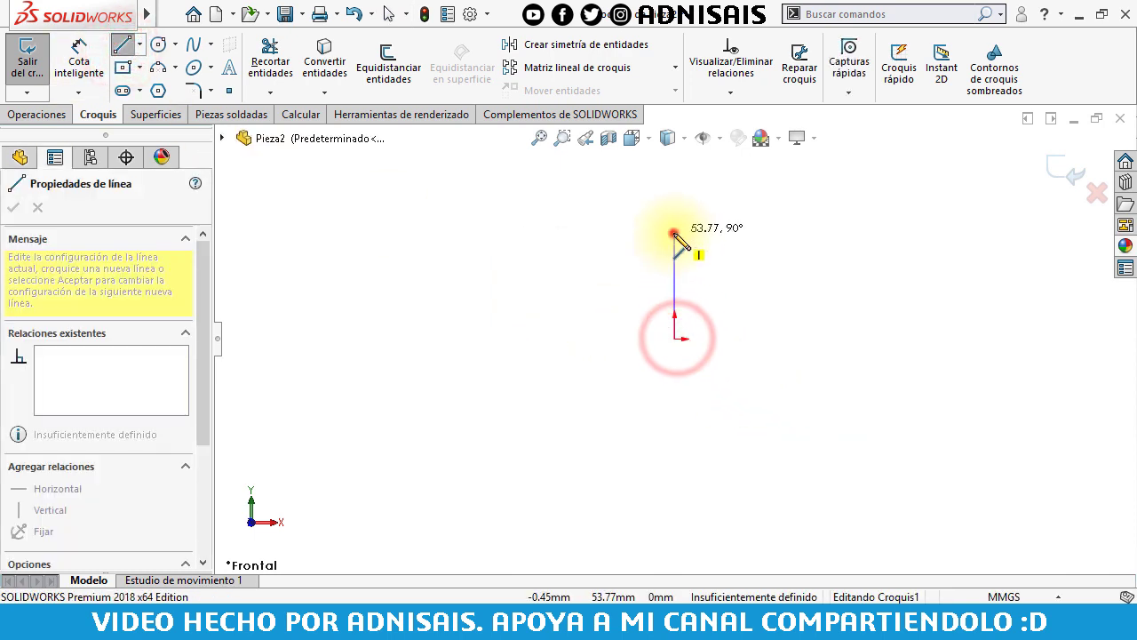
click(675, 232)
click(890, 339)
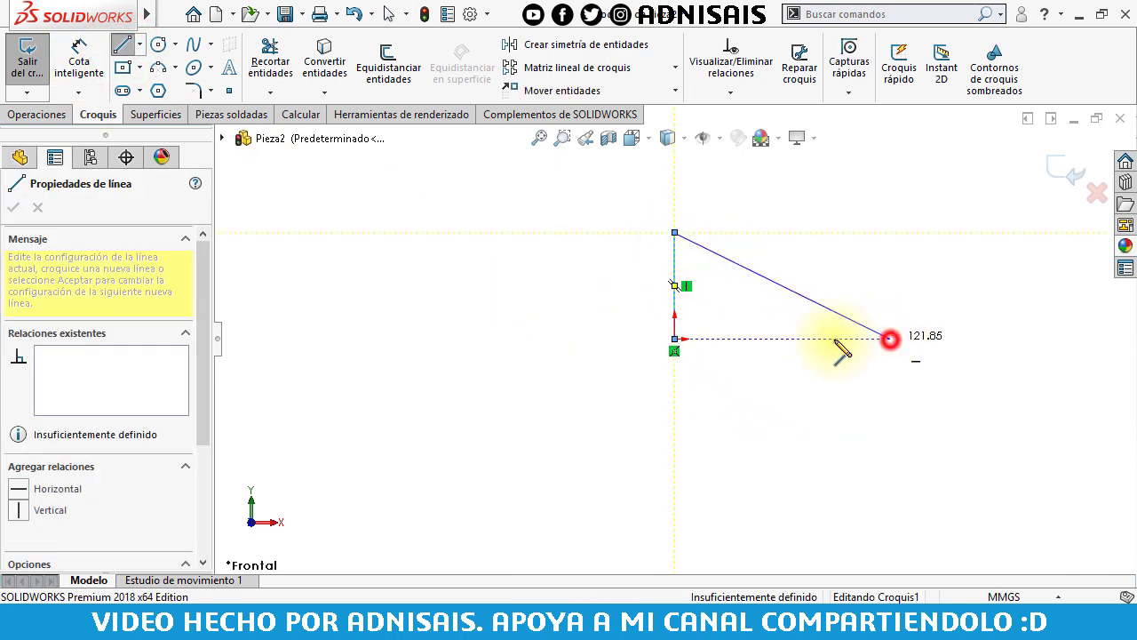
click(675, 338)
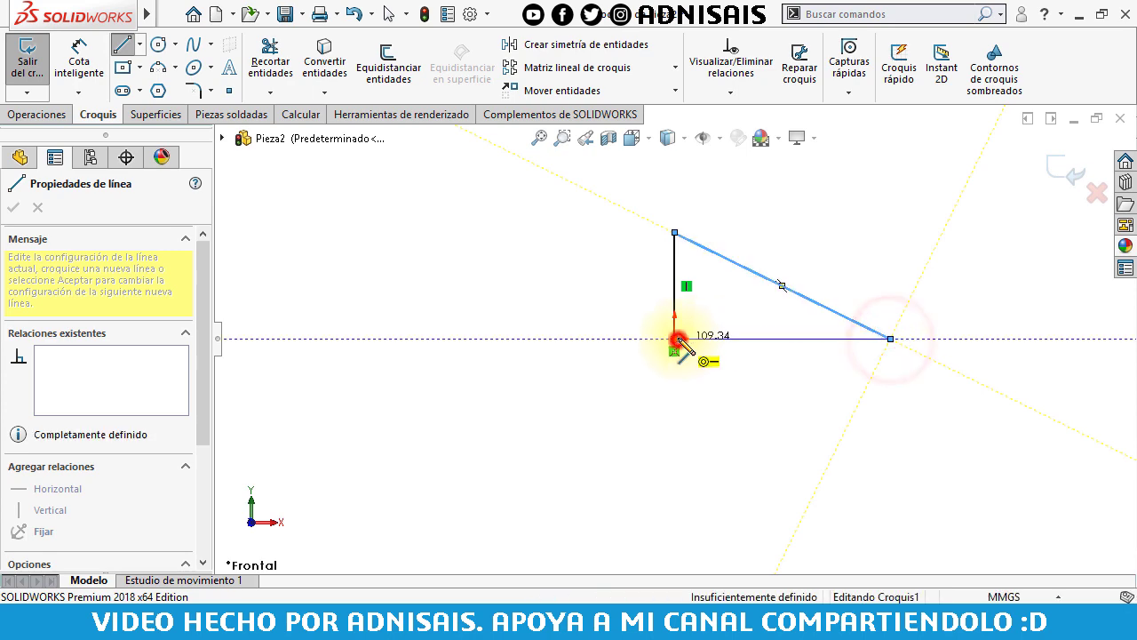
Dimension the triangle's base to 70 mm and its vertical leg to 40 mm.
click(87, 71)
click(837, 338)
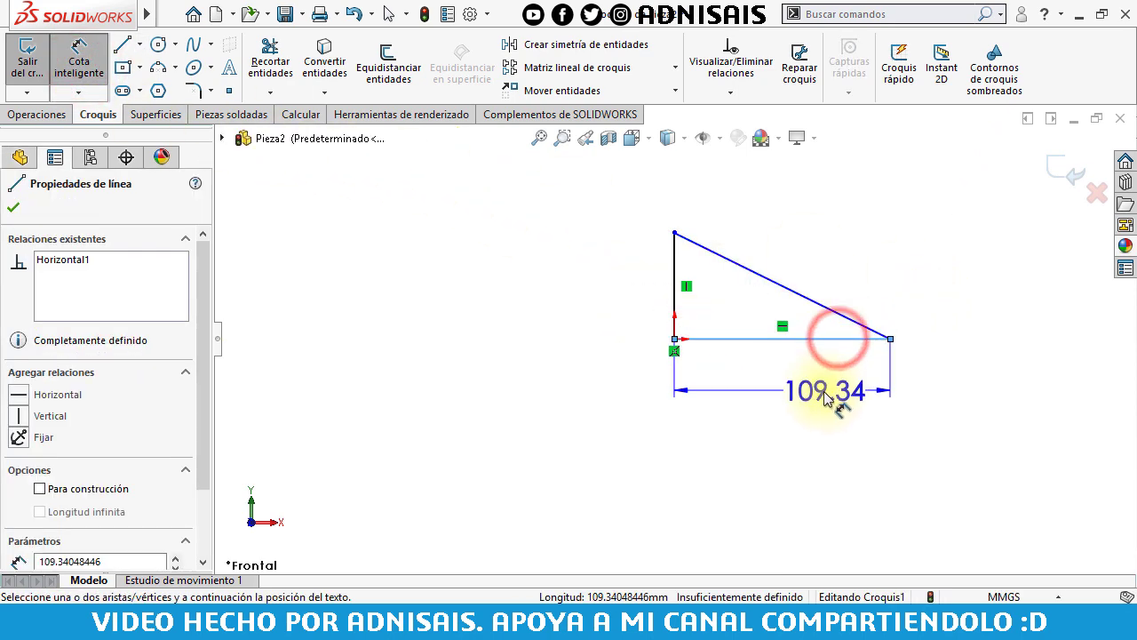
click(824, 398)
text(70)
key(Return)
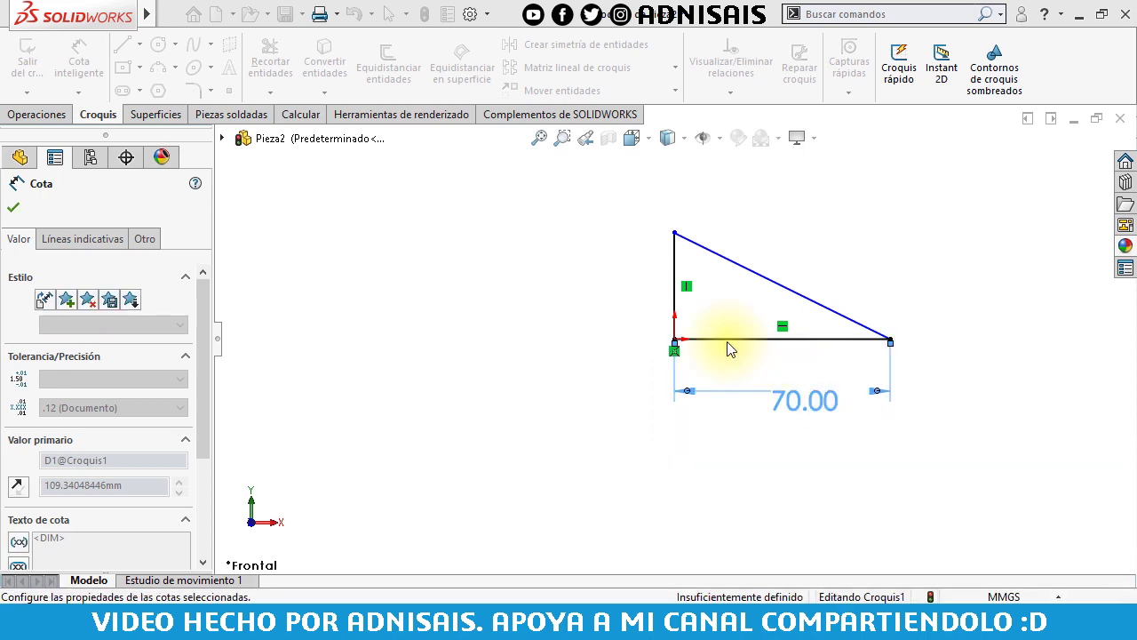
click(673, 272)
click(630, 273)
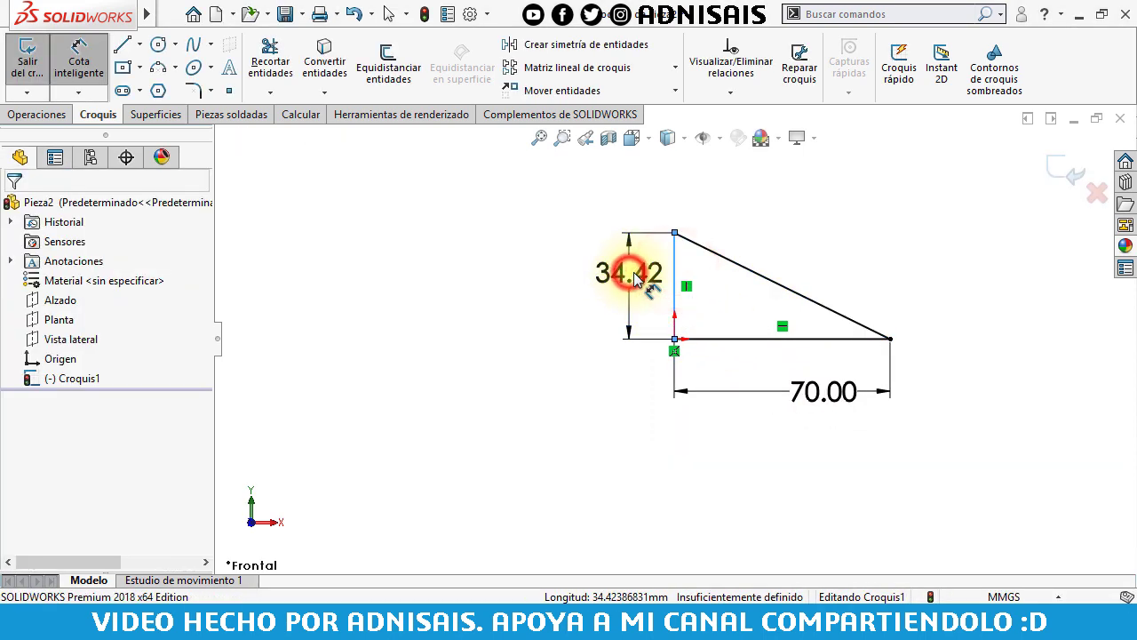
text(40)
key(Return)
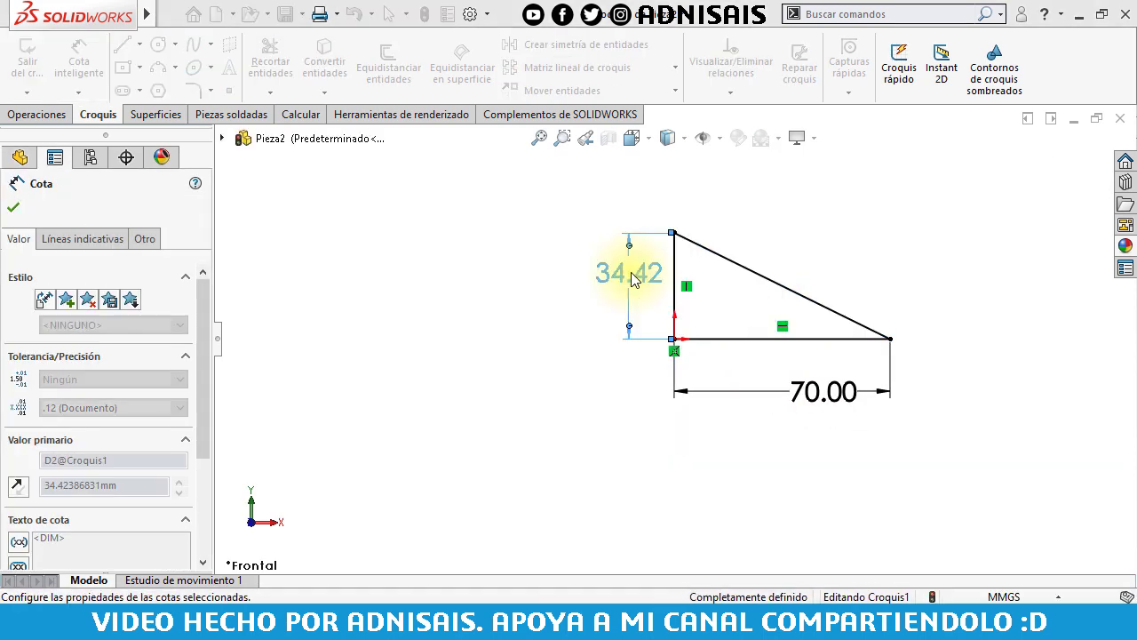
click(50, 113)
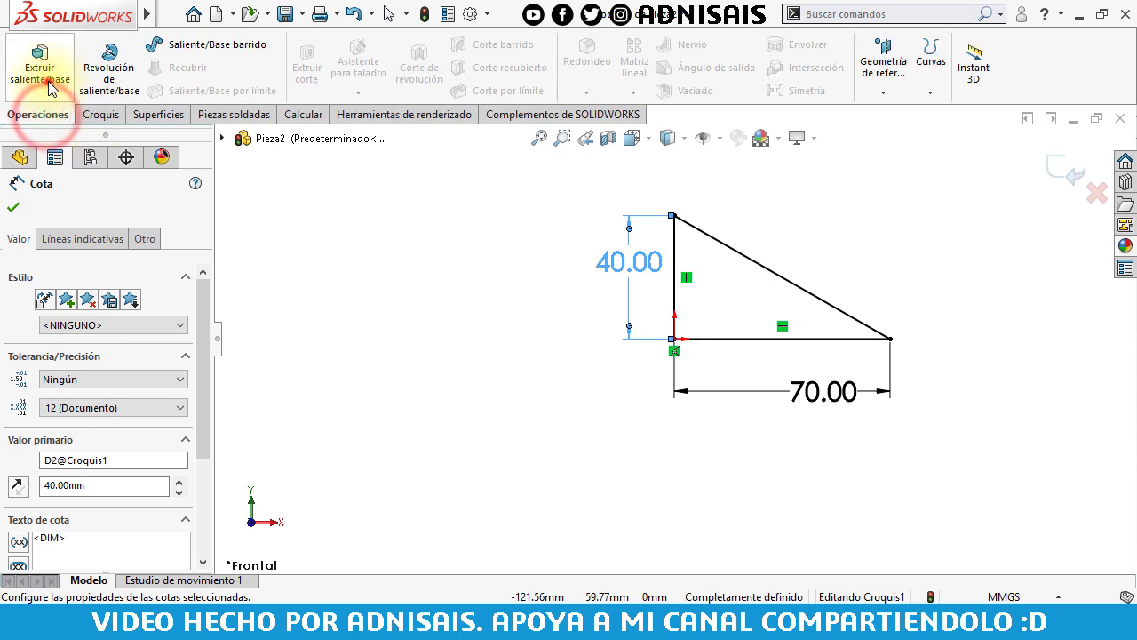
Extrude the triangle sketch 50 mm with Extruded Boss/Base into Saliente-Extruir1.
click(51, 86)
text(50)
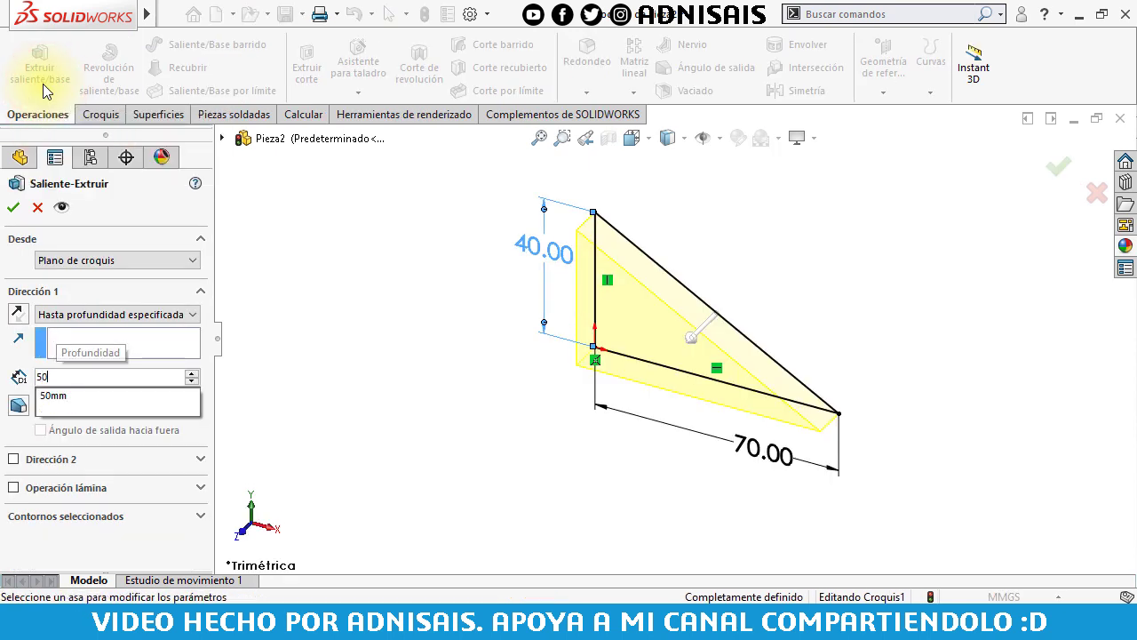
key(Return)
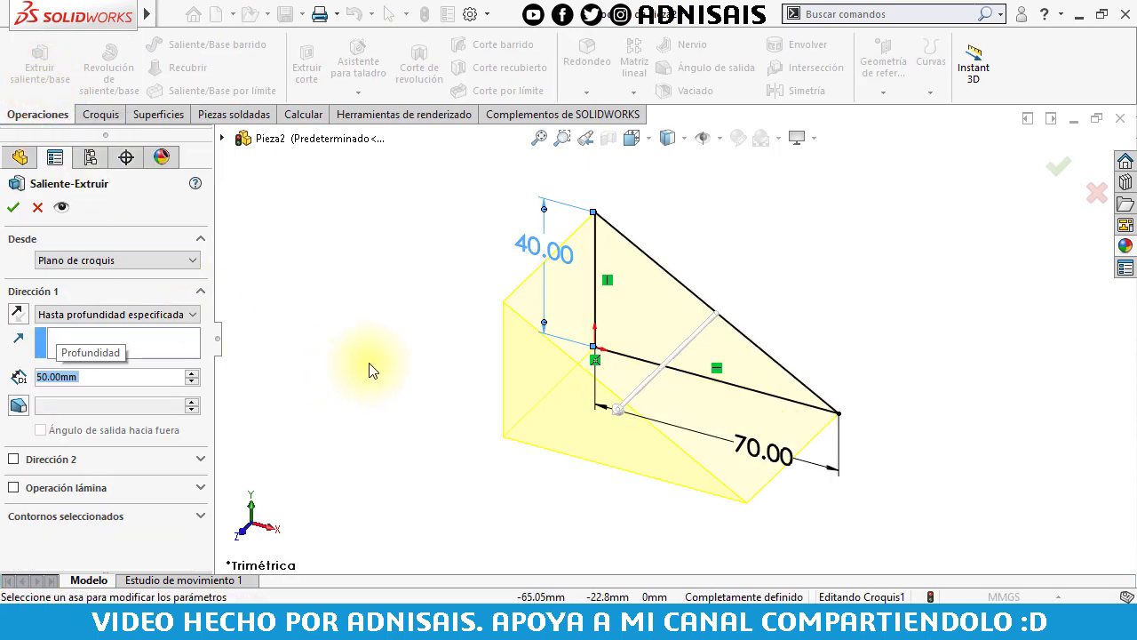
click(16, 207)
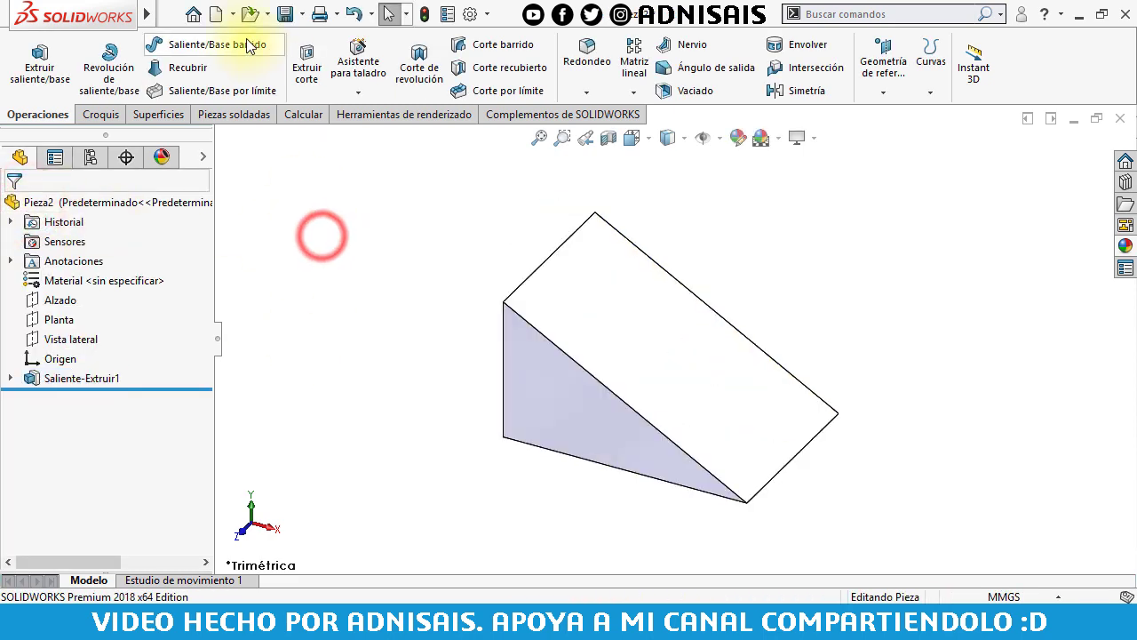
Create a new part, Pieza3, and open a sketch on the Alzado plane.
click(218, 18)
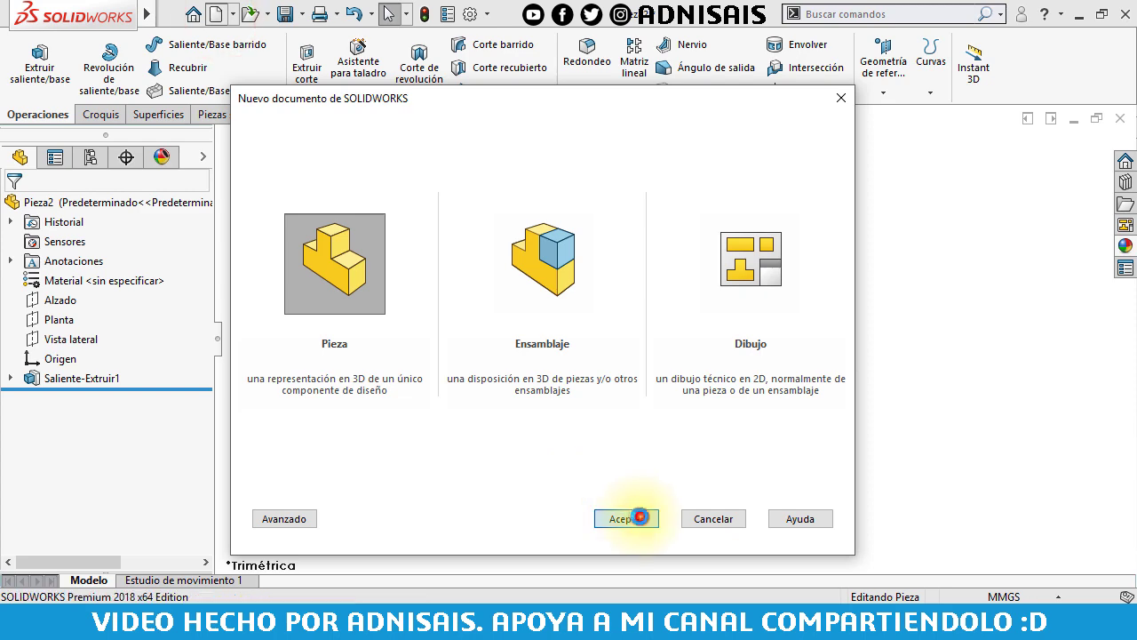
click(637, 515)
click(42, 301)
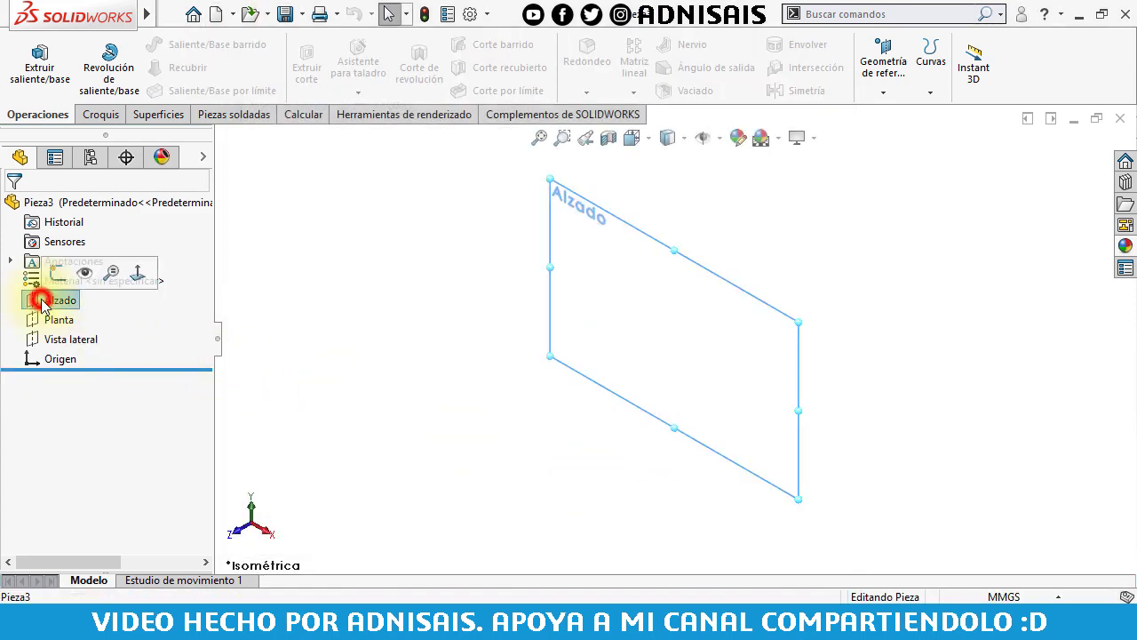
click(53, 273)
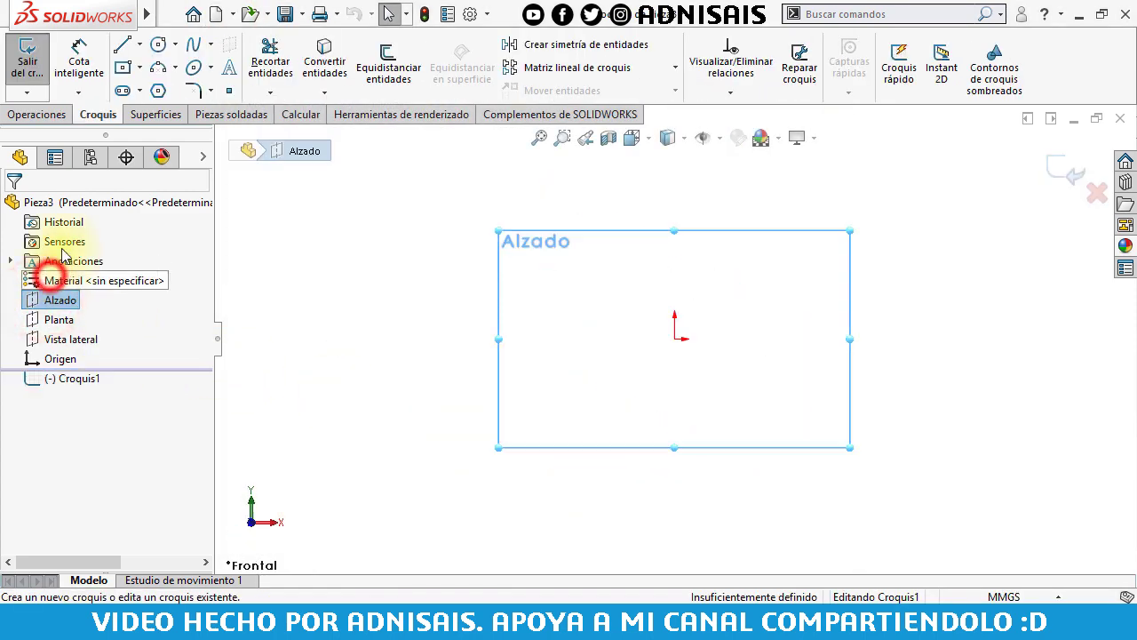
Draw a closed four-sided outline from the origin with a sloped top edge.
click(125, 49)
click(675, 339)
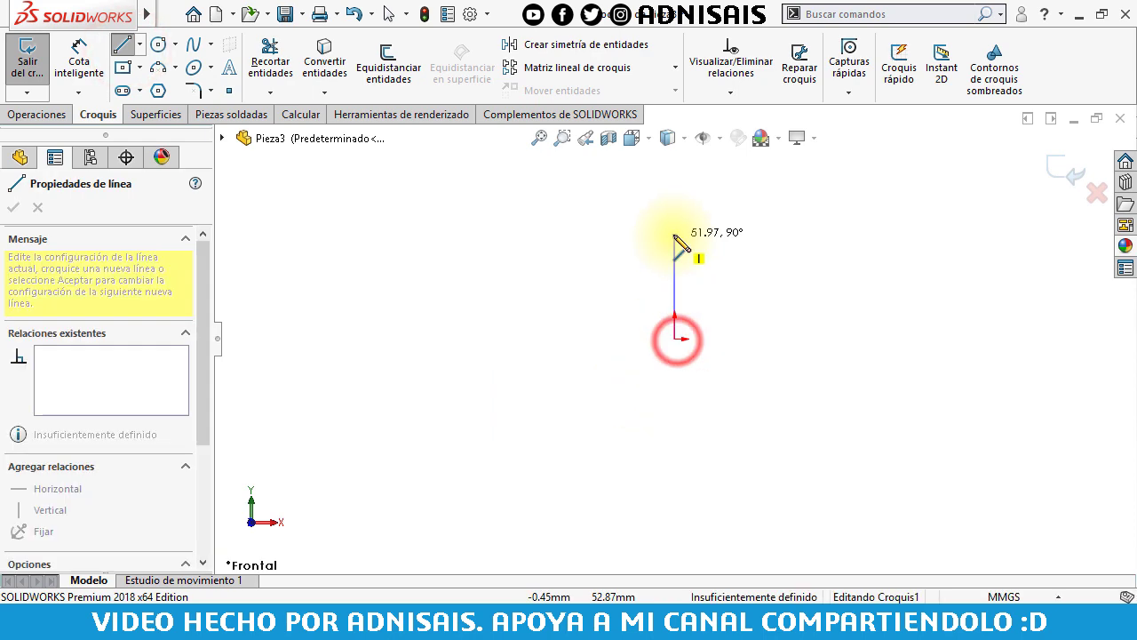
click(674, 233)
click(870, 294)
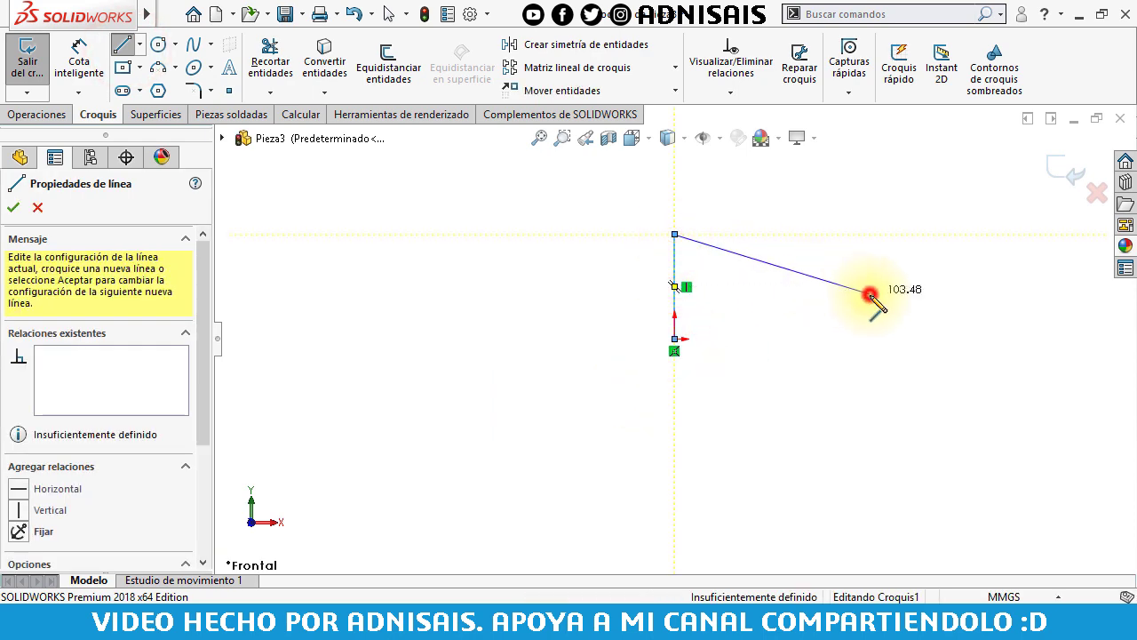
click(870, 339)
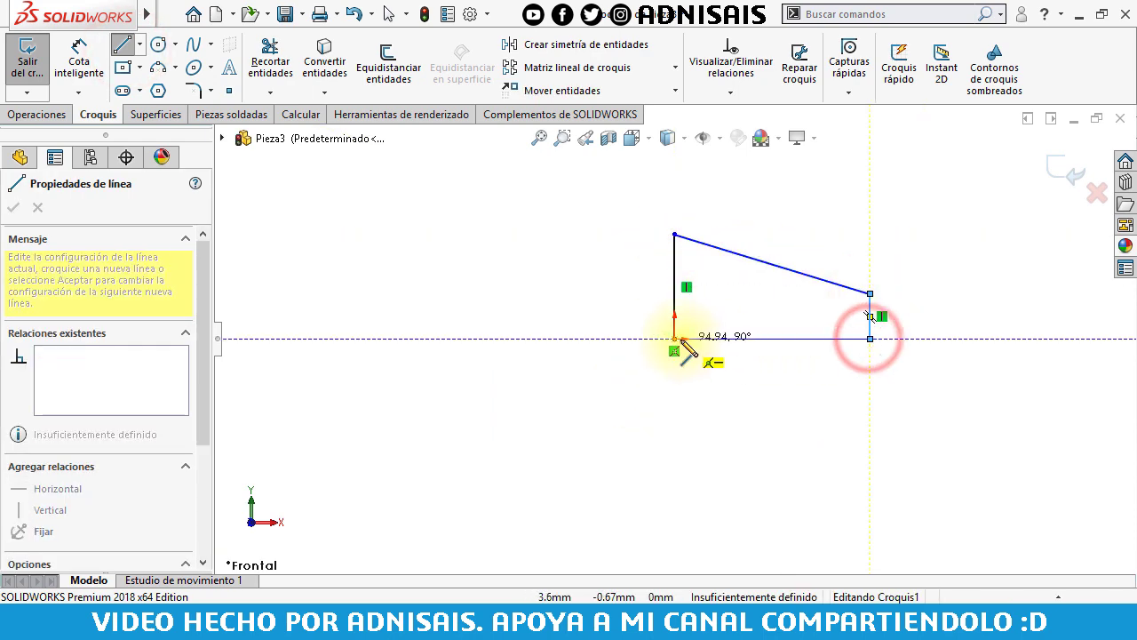
click(674, 338)
click(79, 60)
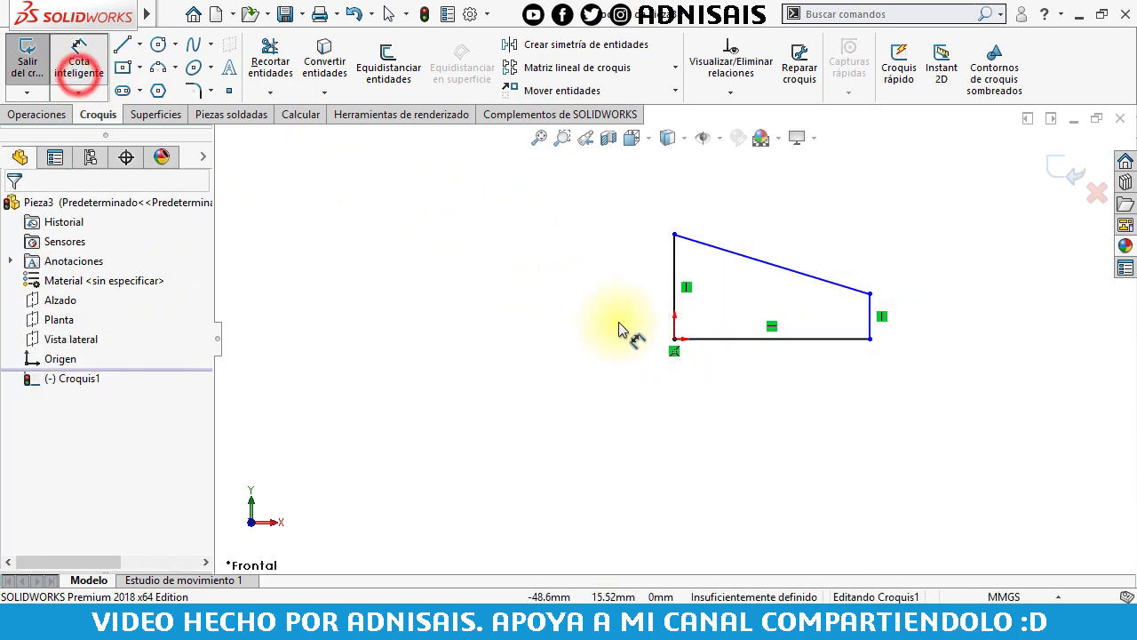
Dimension the bottom edge 80 mm, left edge 45 mm and right edge 20 mm.
click(724, 339)
click(761, 400)
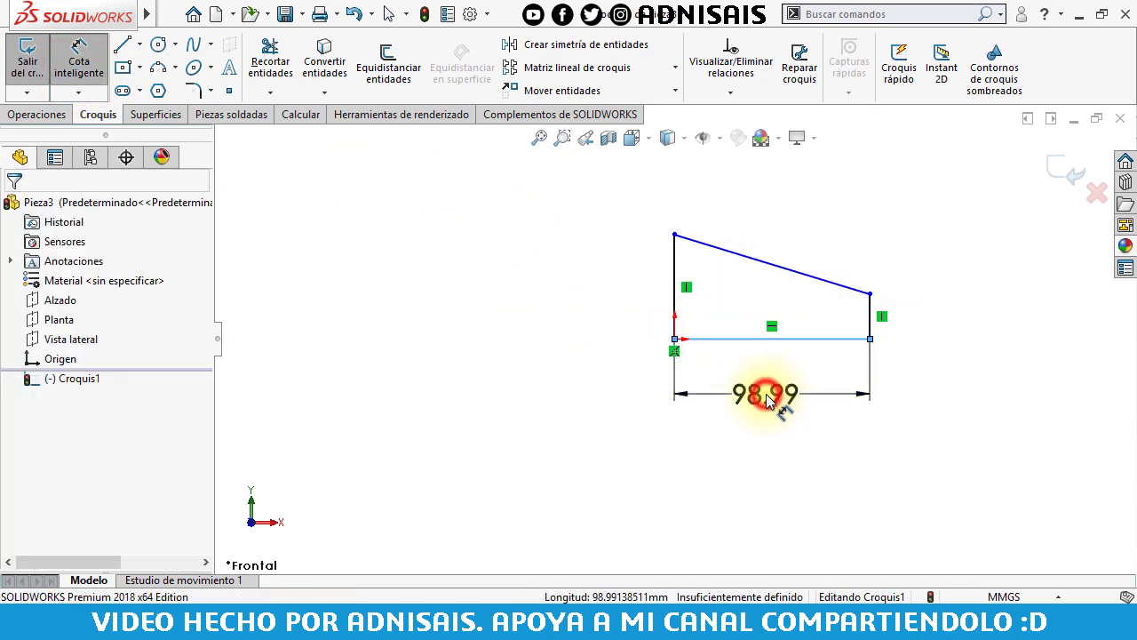
text(80)
key(Return)
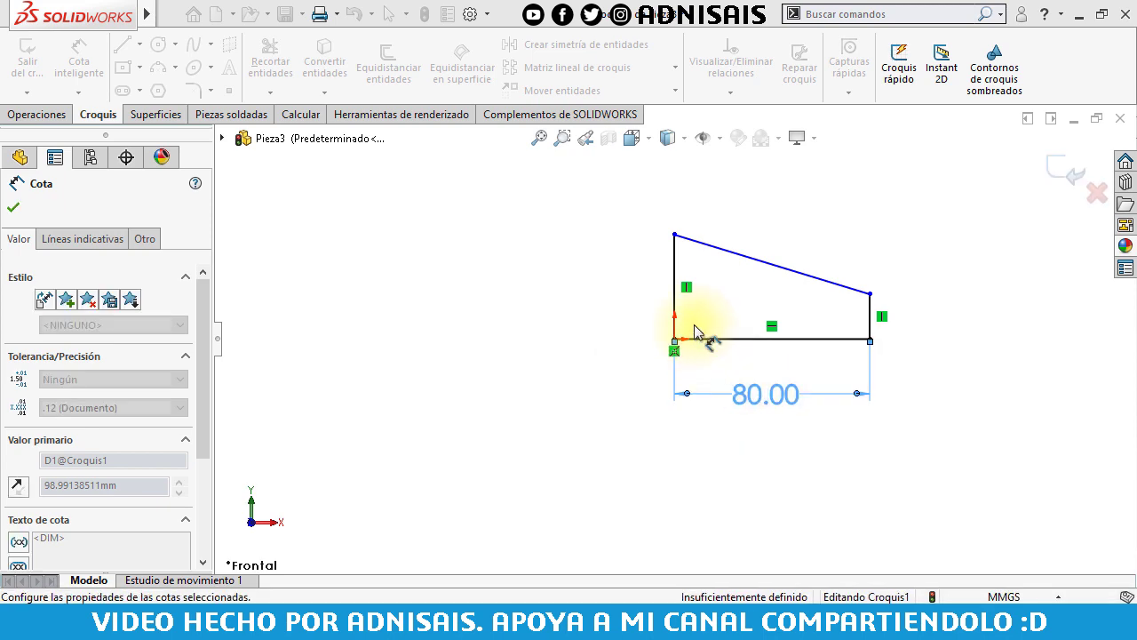
click(674, 313)
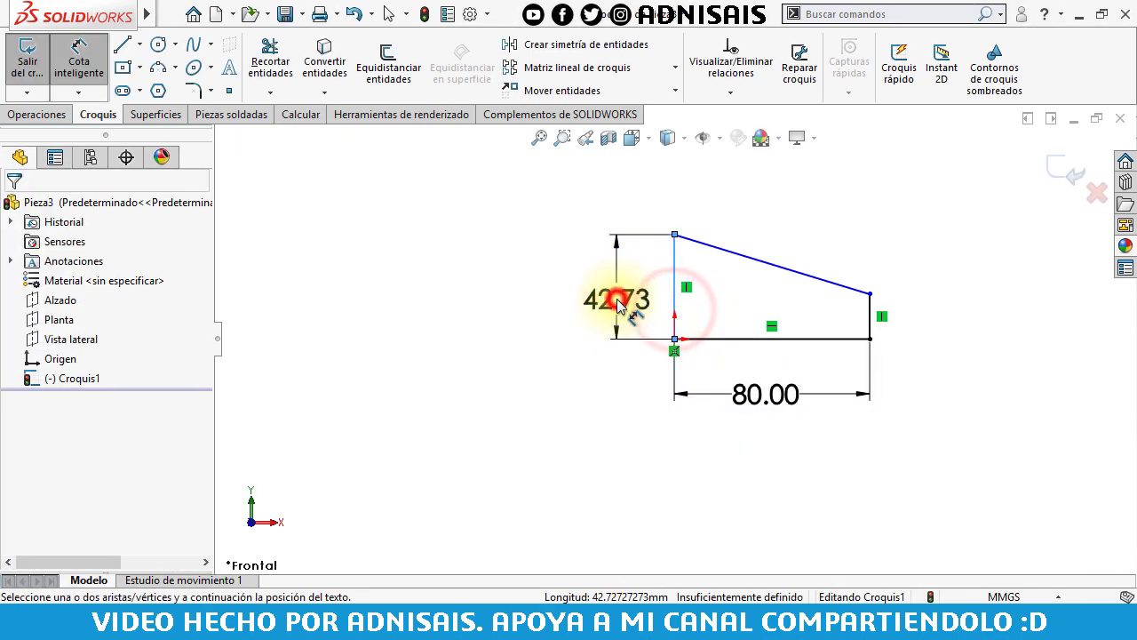
click(616, 306)
text(45)
key(Return)
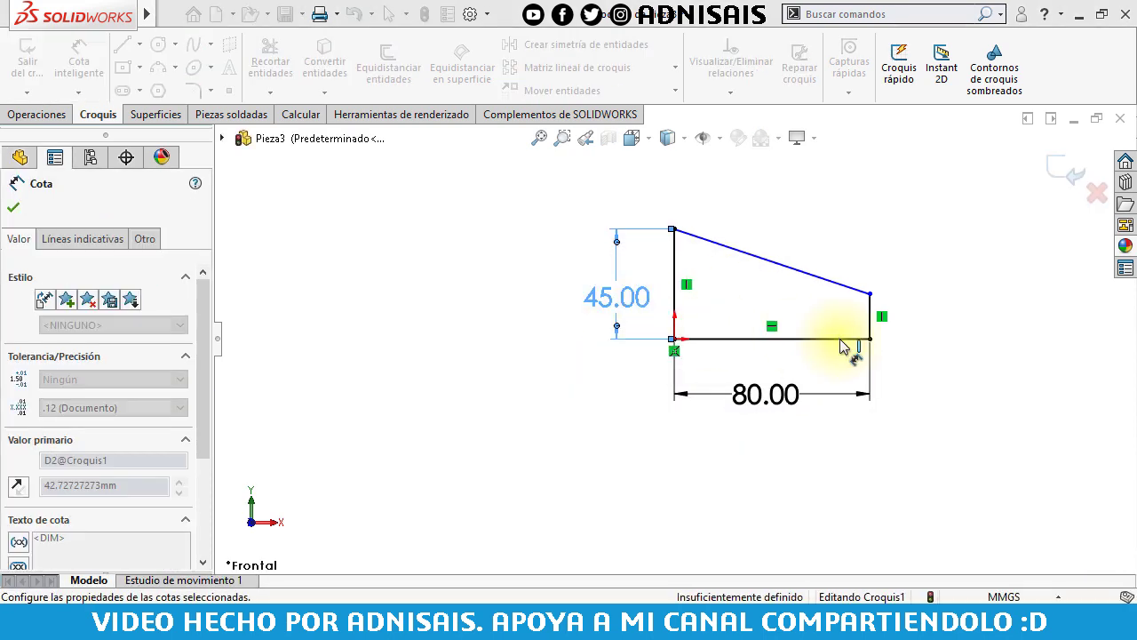
click(870, 318)
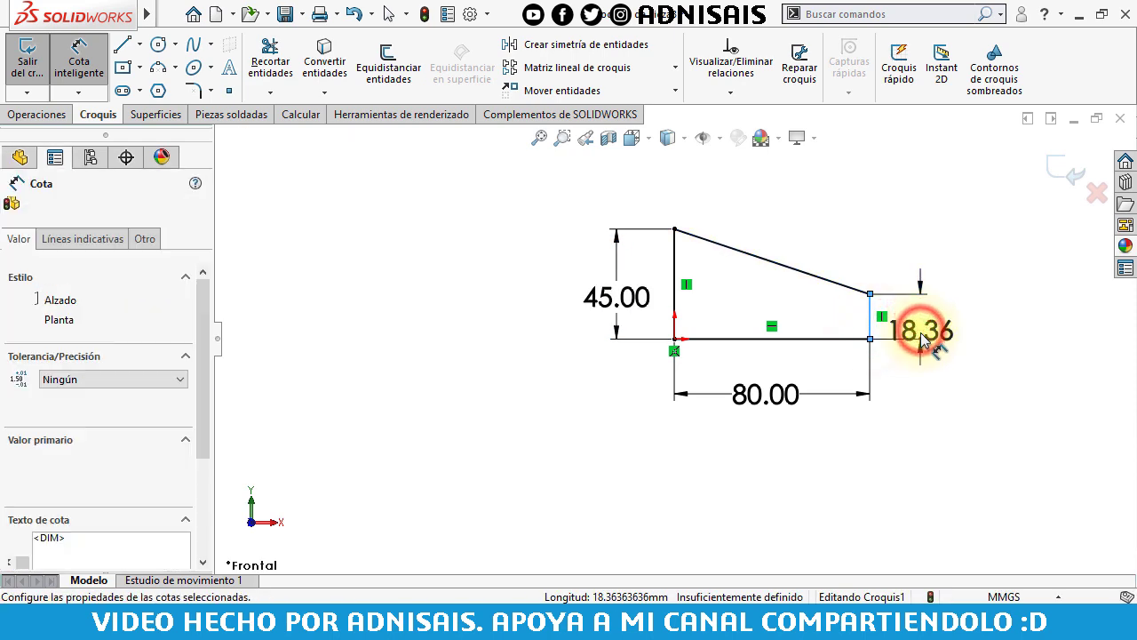
click(920, 330)
text(20)
key(Return)
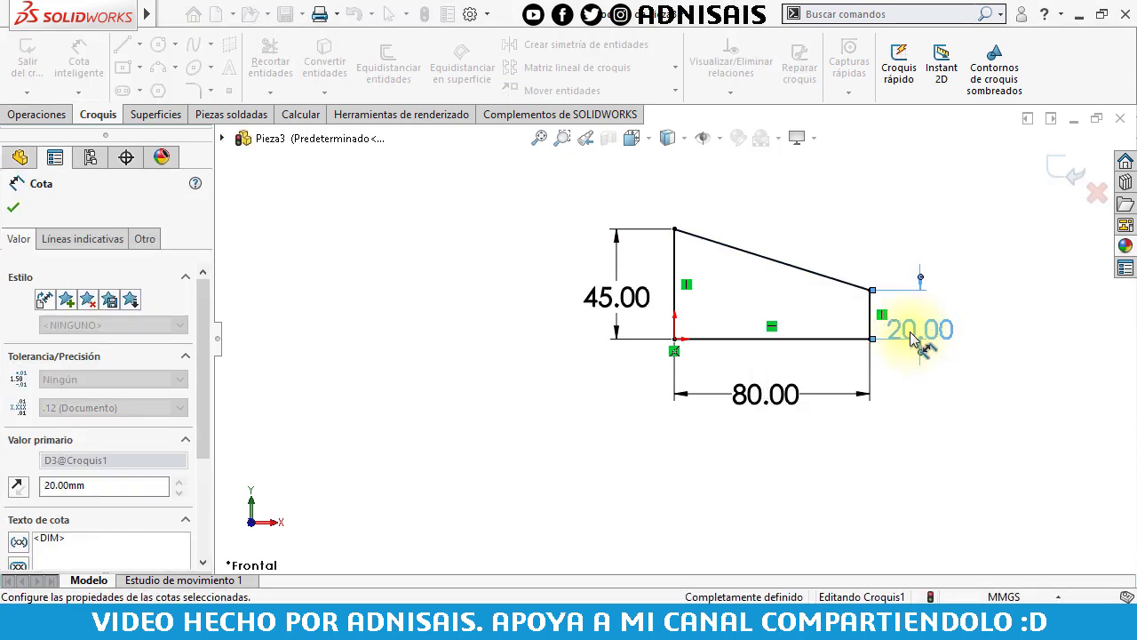
Extrude the outline 25 mm into a solid, then start another new document.
click(49, 117)
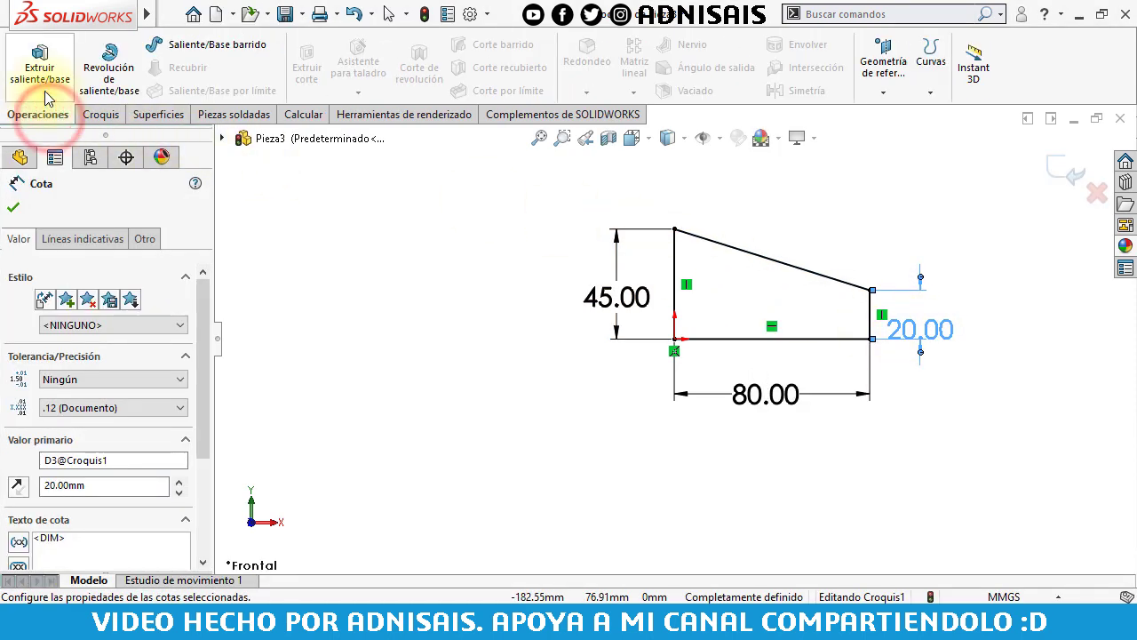
click(44, 90)
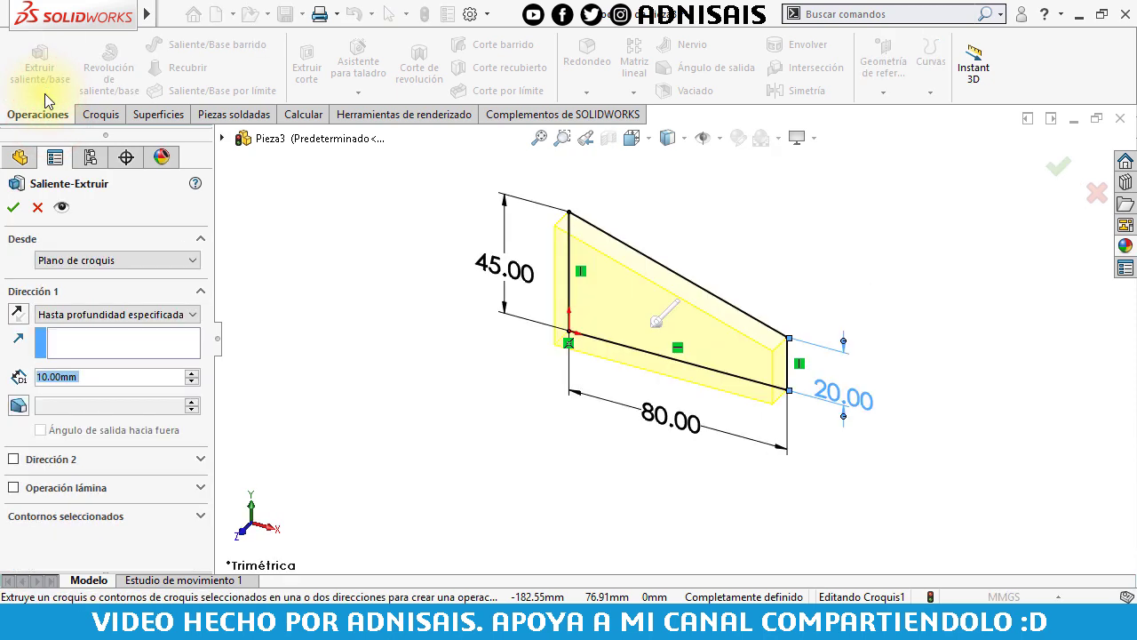
text(20)
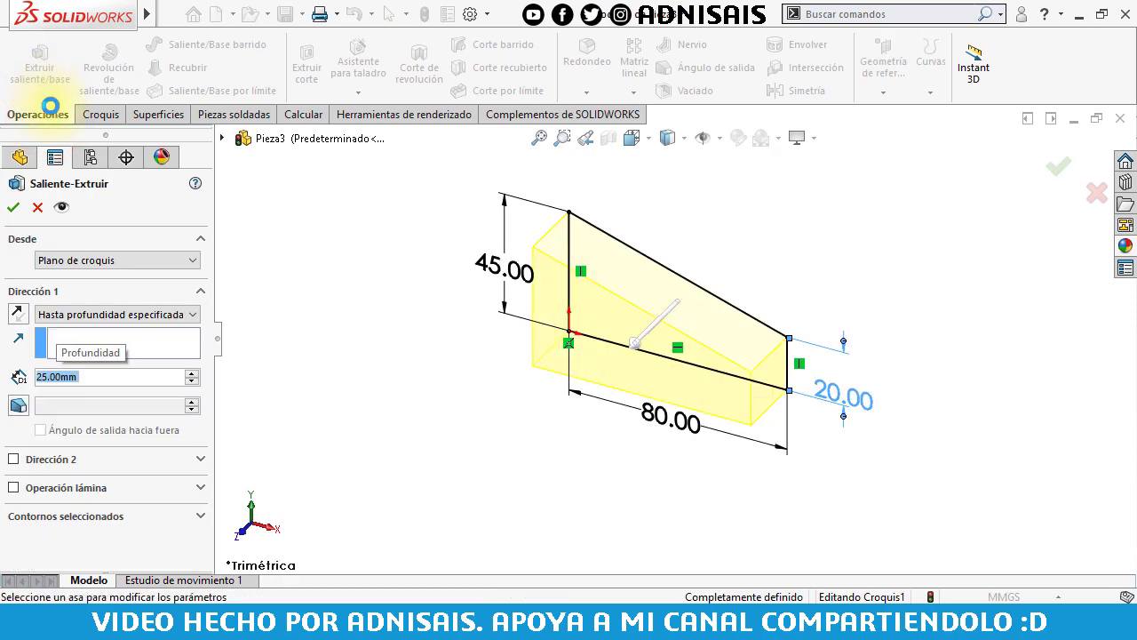
key(Return)
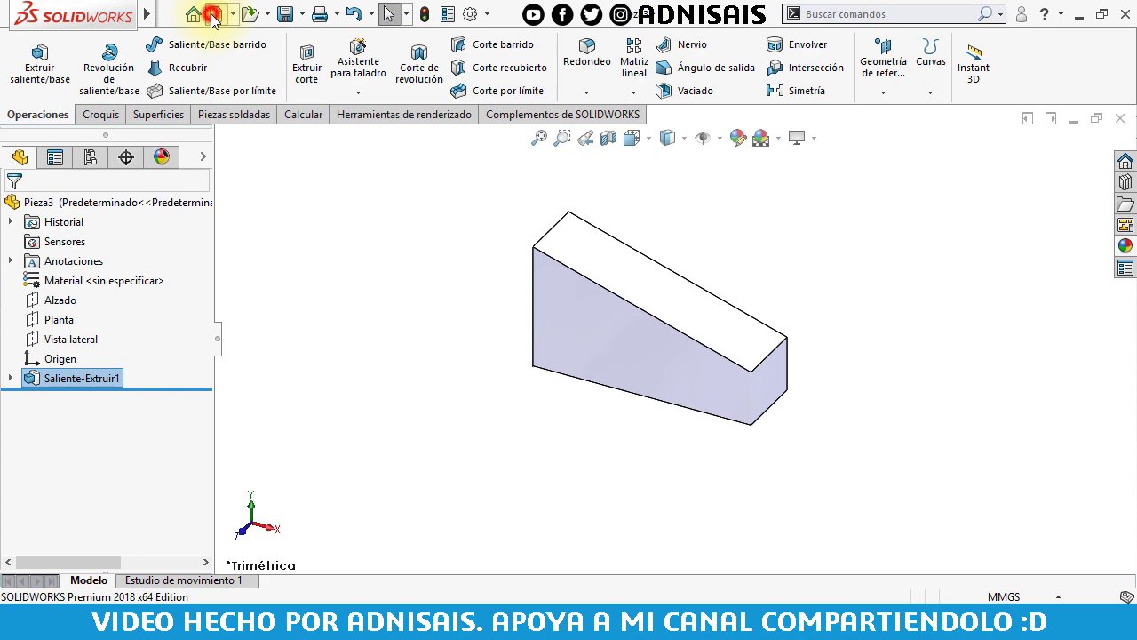
click(213, 15)
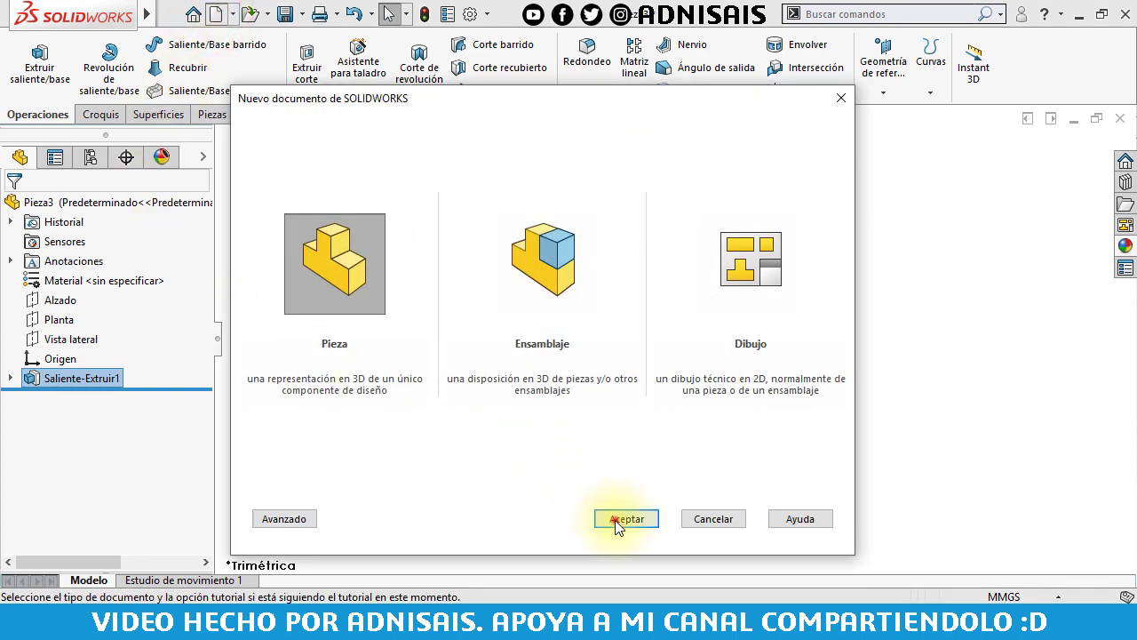
In new part Pieza4, draw a closed five-sided peaked outline from the origin on Alzado.
click(62, 300)
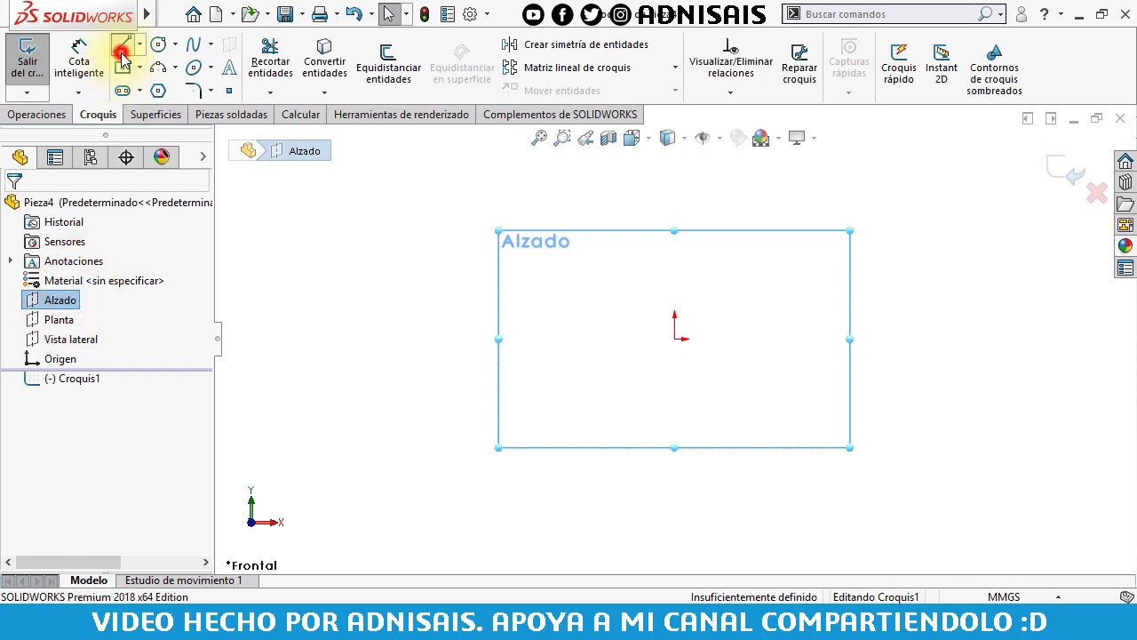
click(122, 53)
click(674, 338)
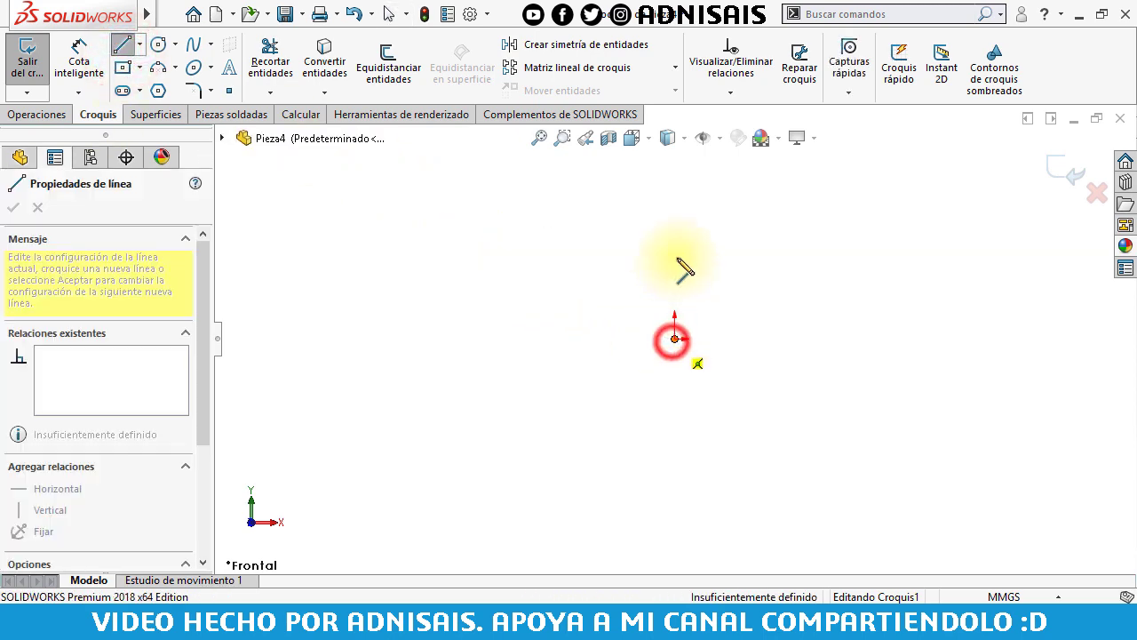
click(674, 257)
click(778, 205)
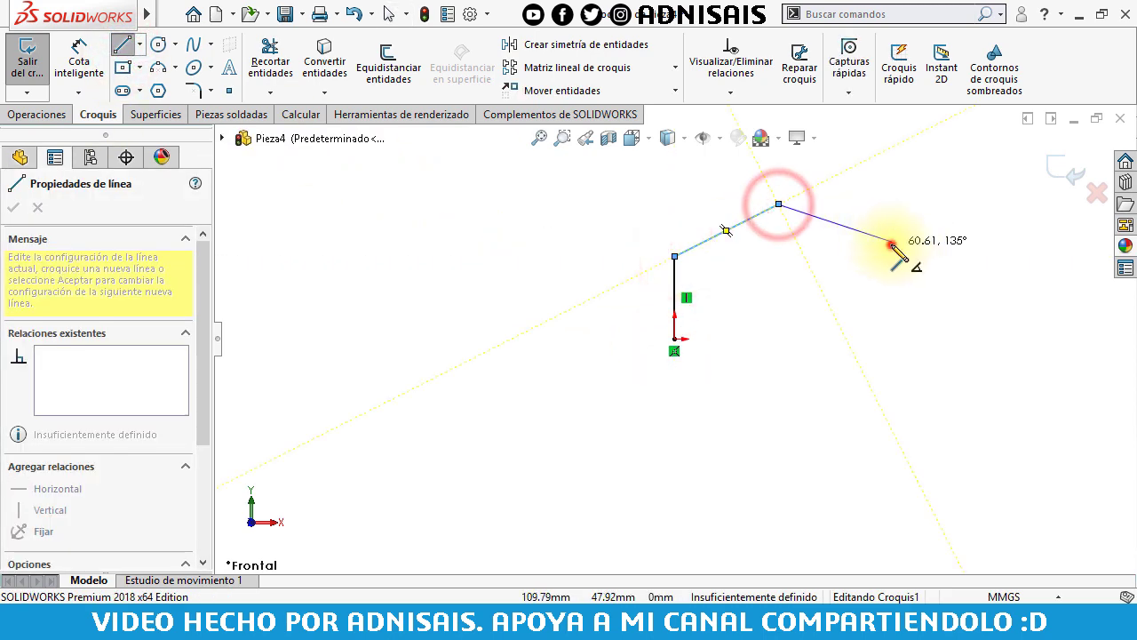
click(891, 242)
click(891, 338)
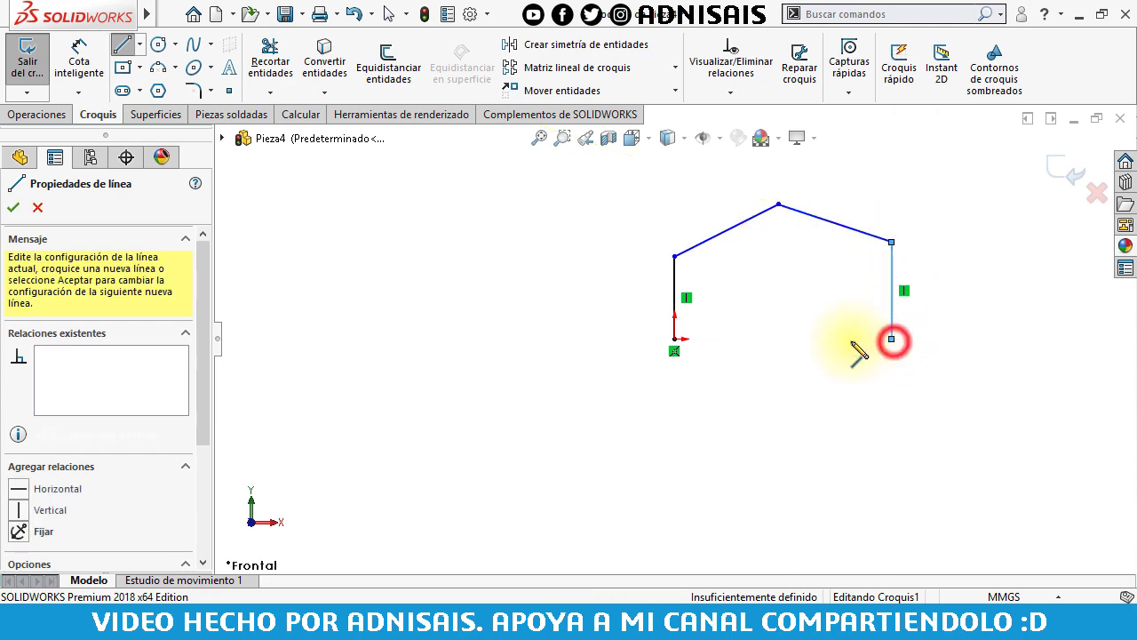
click(674, 339)
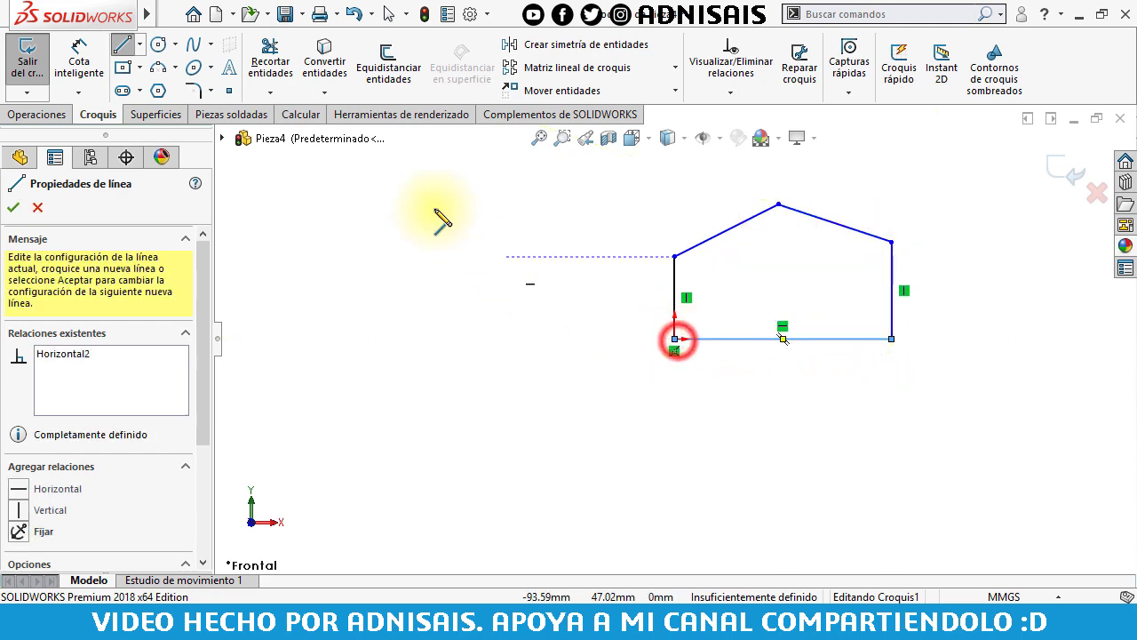
click(79, 62)
Dimension the bottom edge to 100 mm and the left side to 35 mm.
click(700, 339)
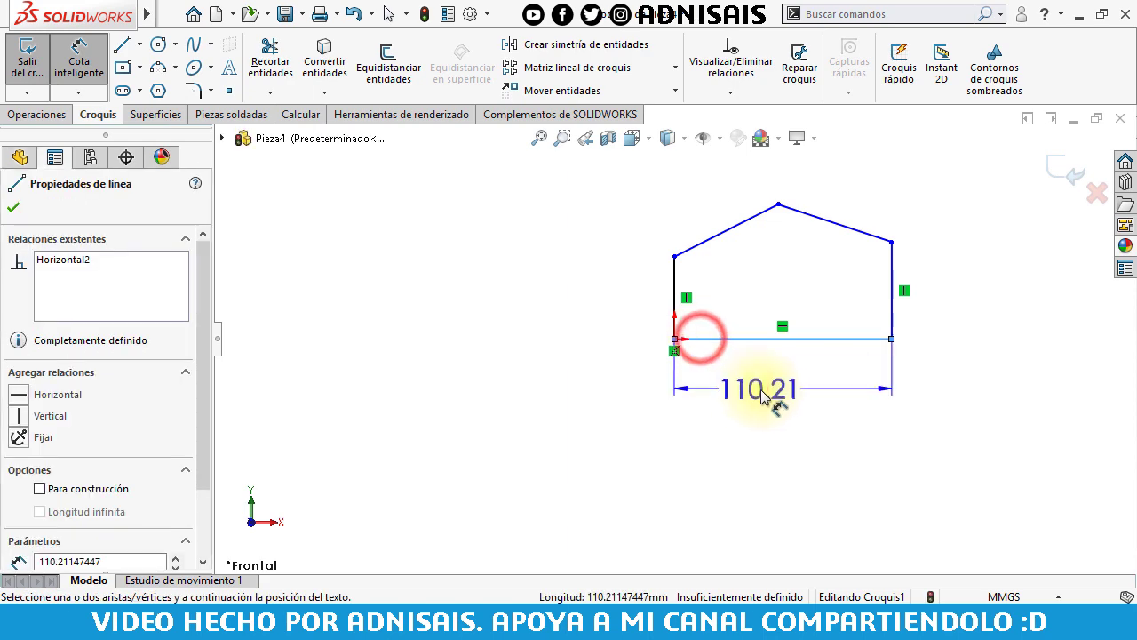
click(763, 391)
text(100)
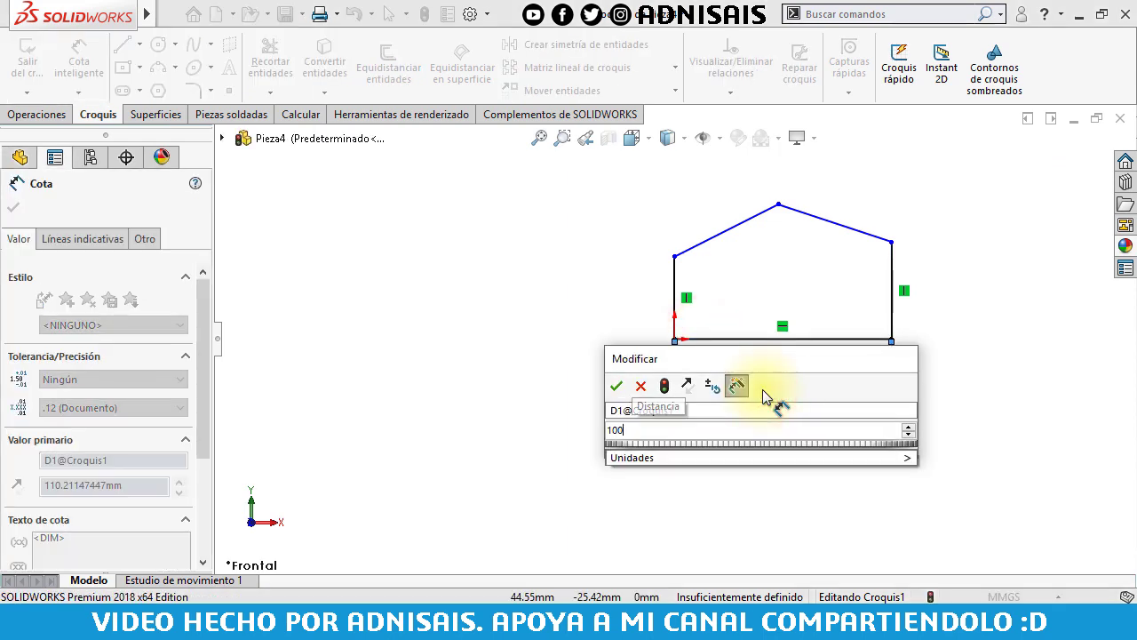
key(Return)
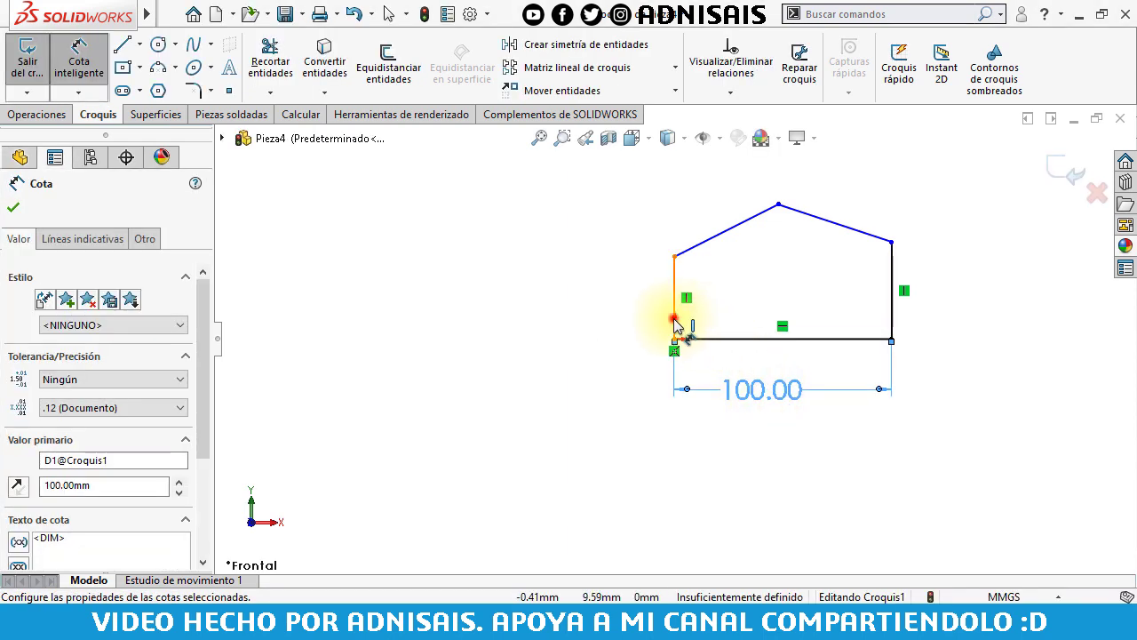
click(675, 325)
click(622, 320)
text(35)
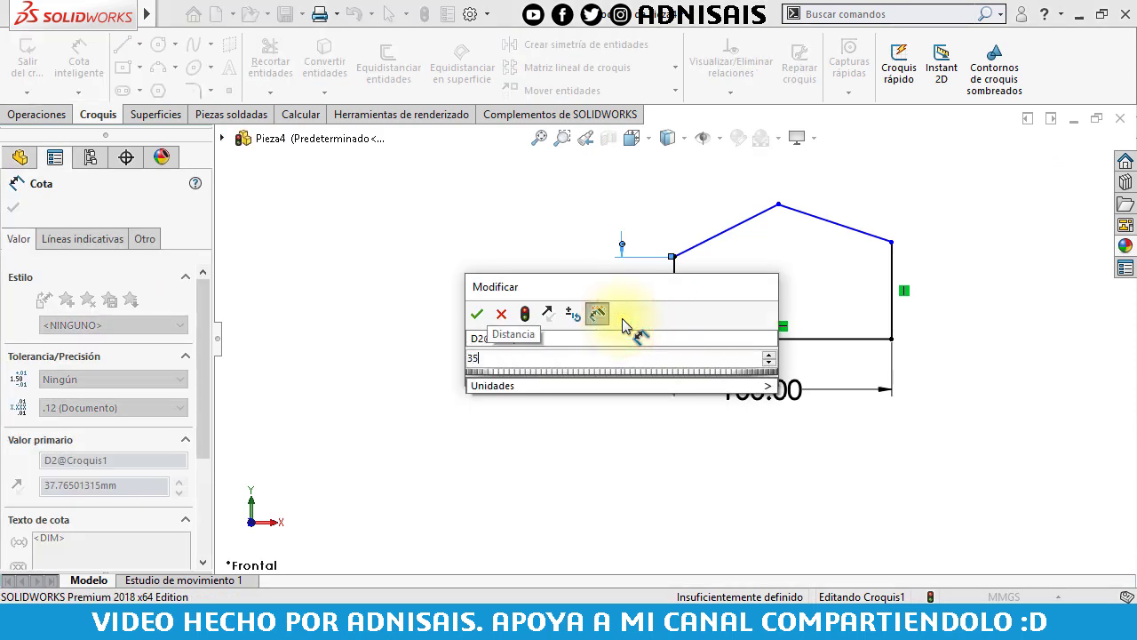
key(Return)
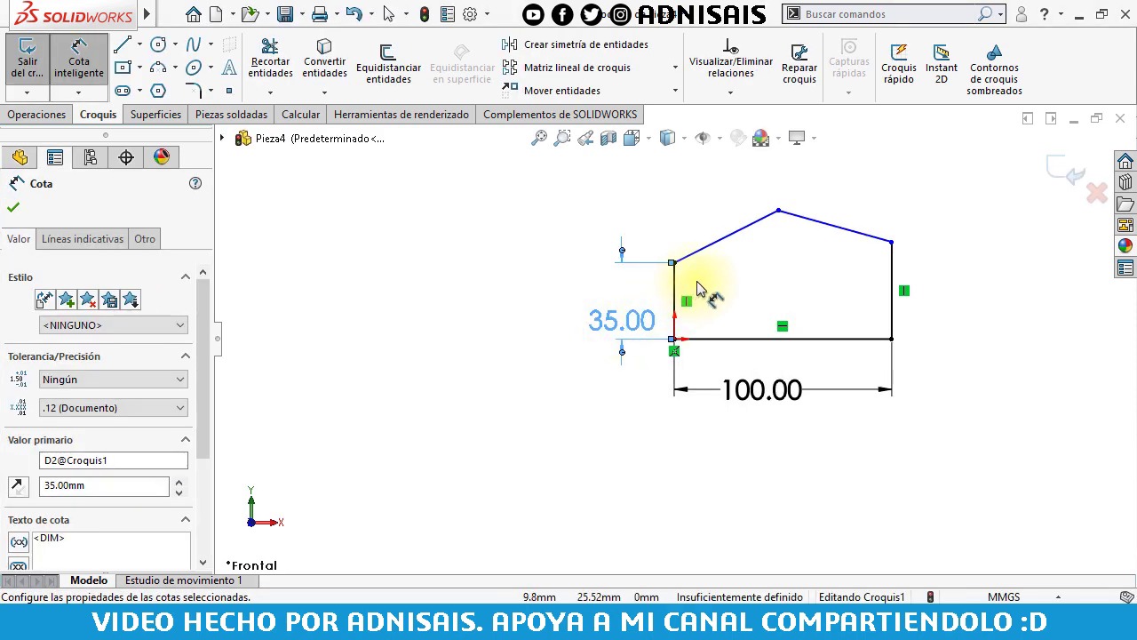
Add angles of 100° at the left sloped edge and 135° between the top edges.
click(708, 255)
click(675, 284)
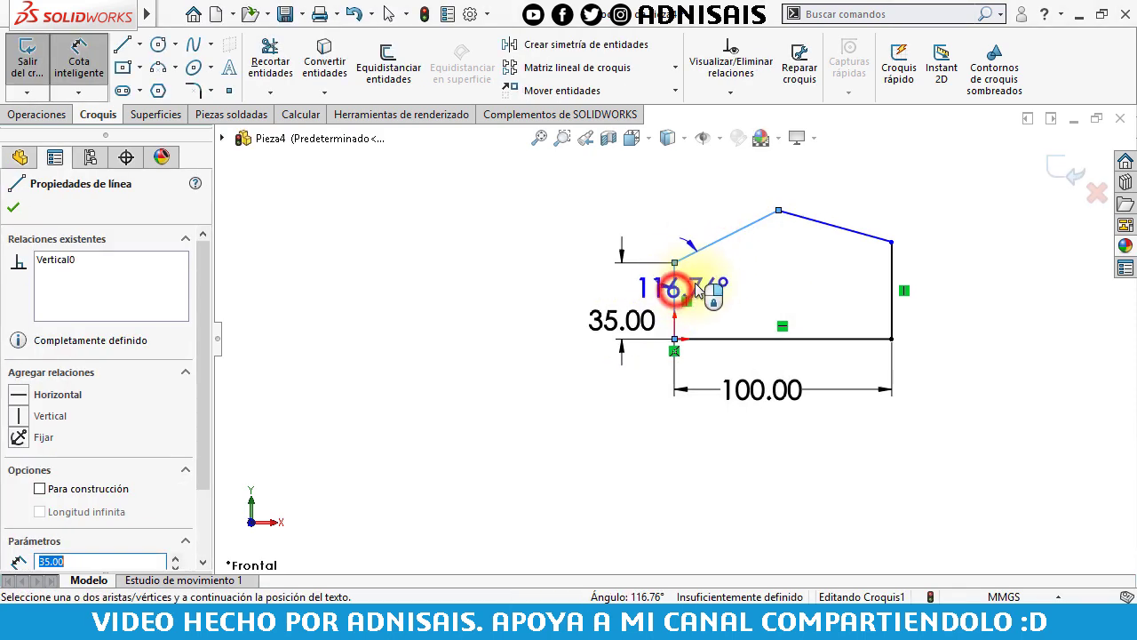
click(740, 304)
text(1)
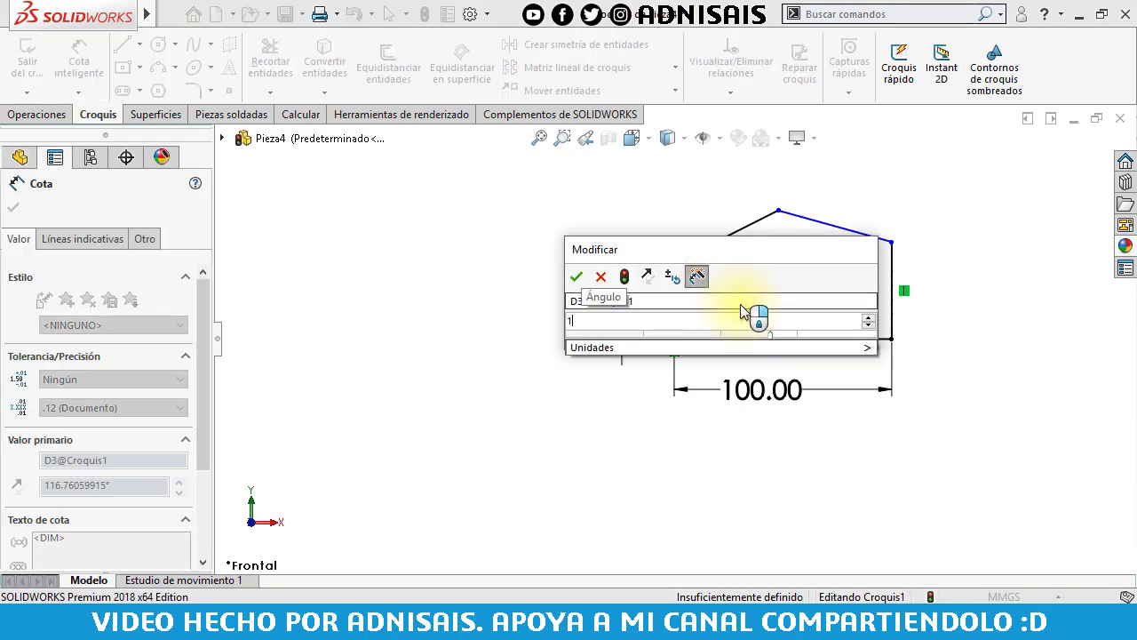
text(00)
key(Return)
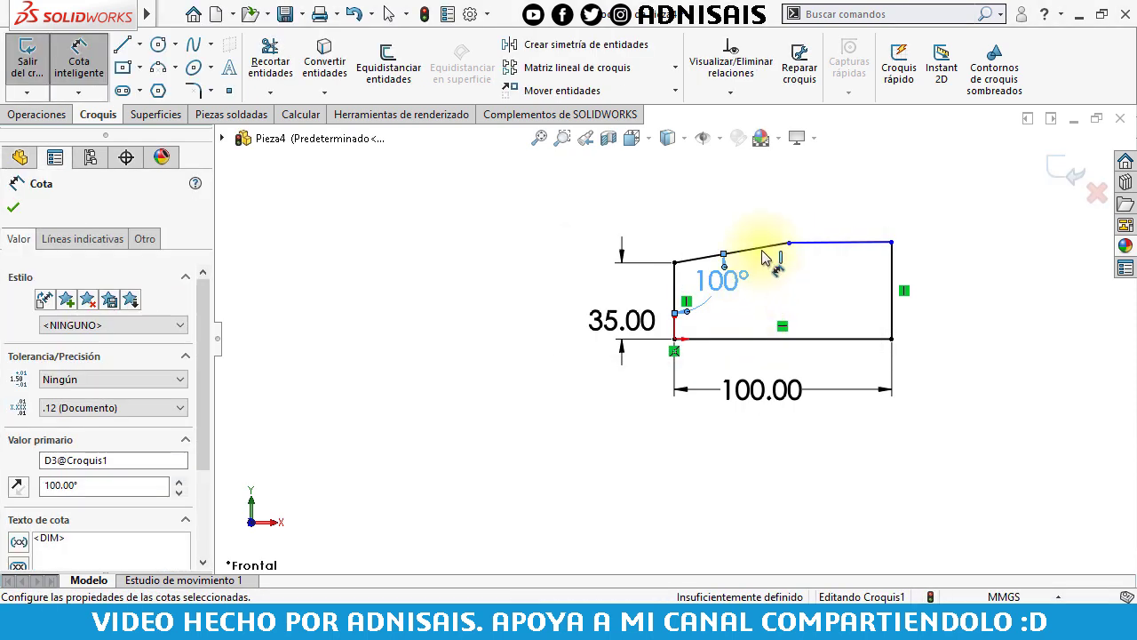
click(761, 249)
click(802, 241)
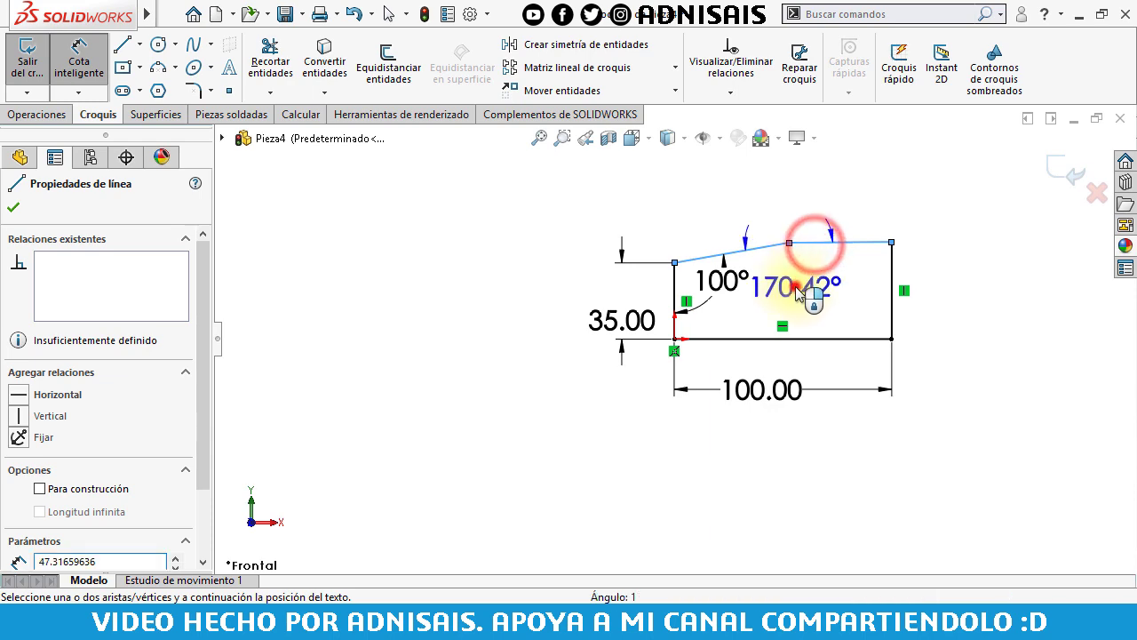
click(797, 289)
text(10)
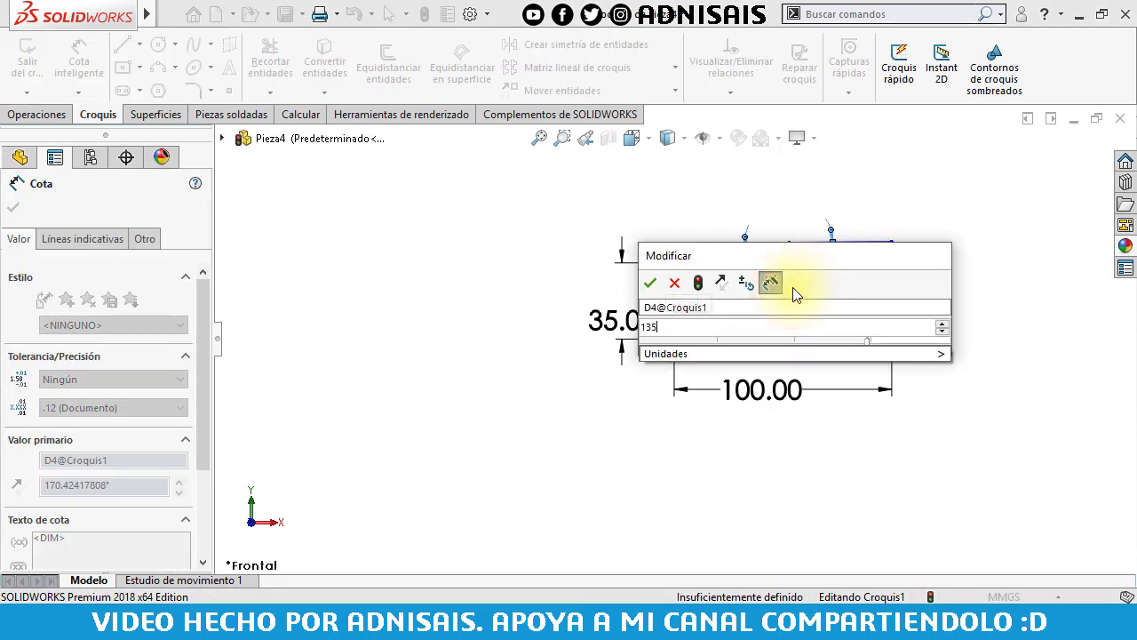
key(Return)
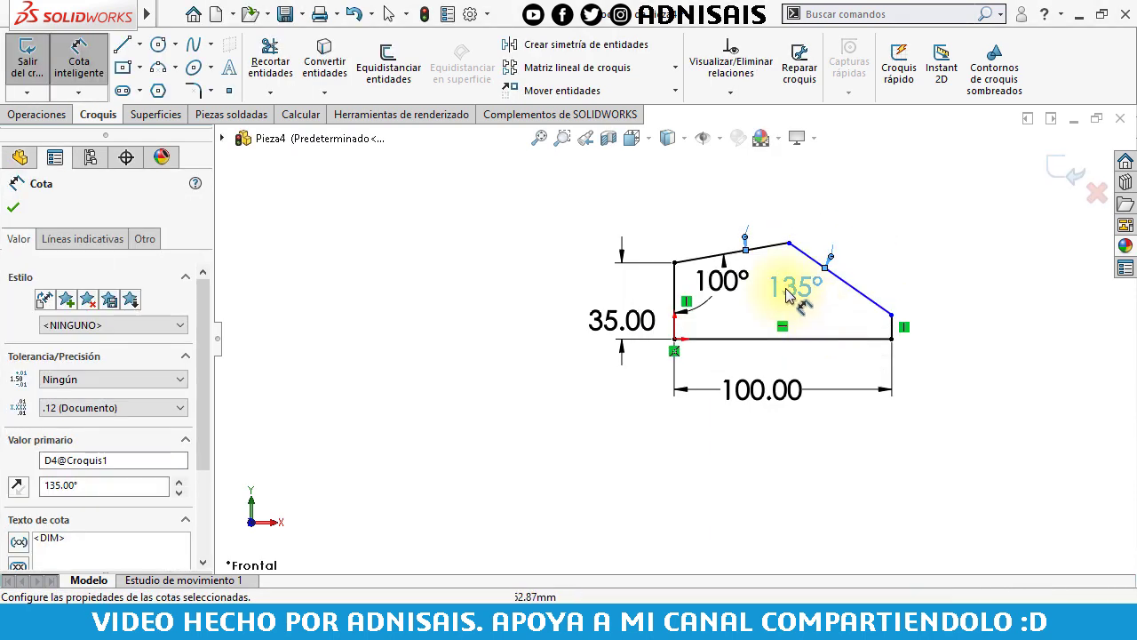
Dimension the top sloped edge to 60 mm to fully define the profile.
click(675, 215)
click(702, 257)
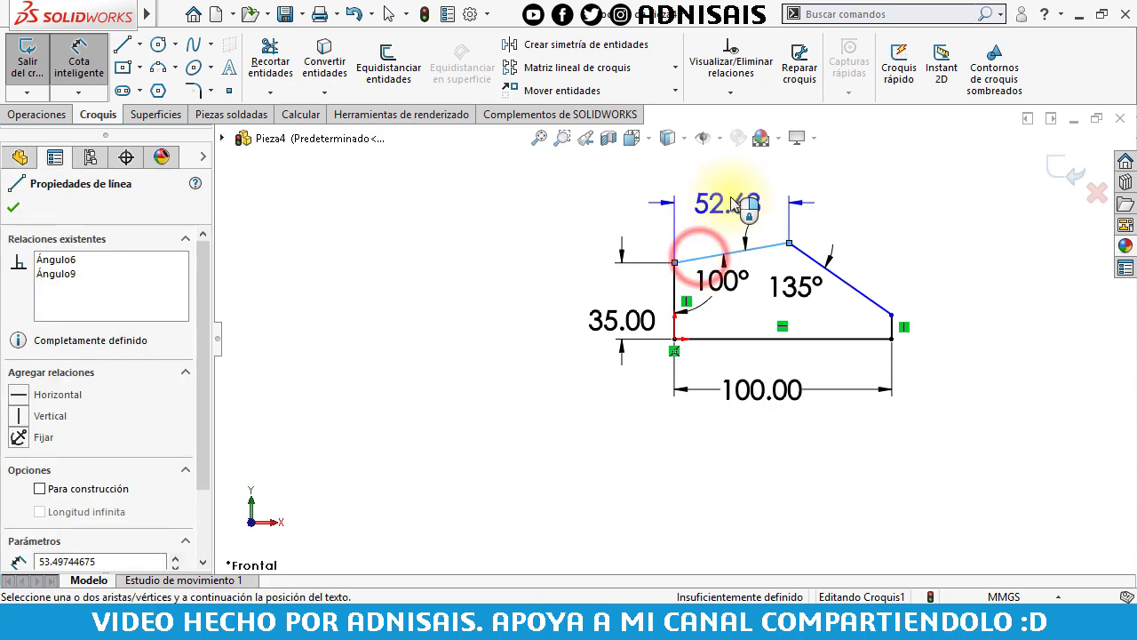
click(729, 189)
text(60)
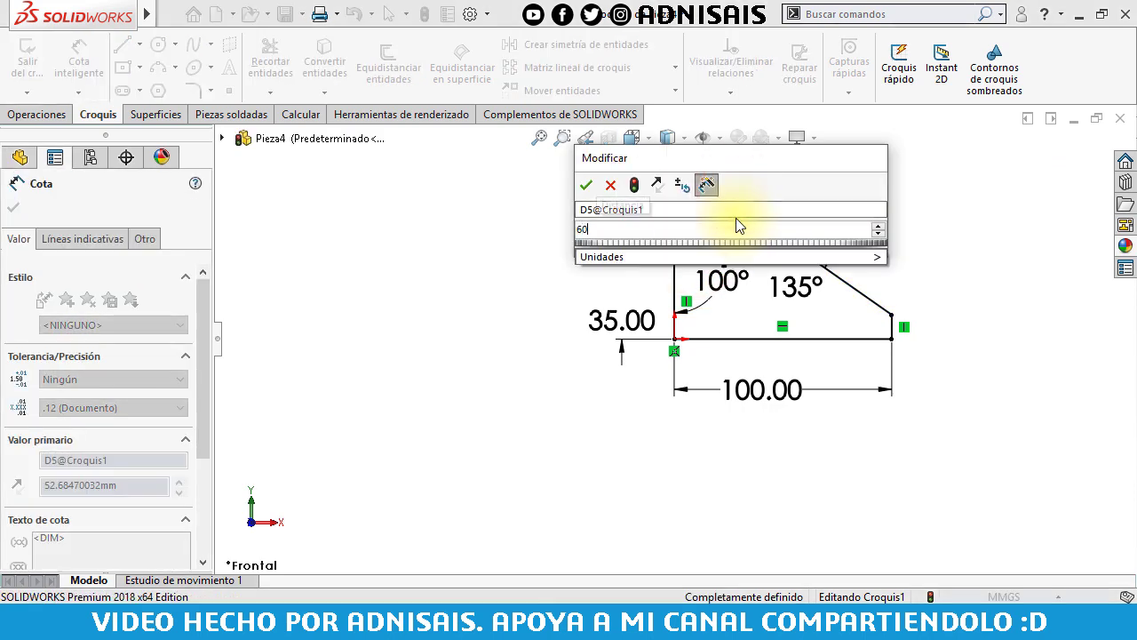
key(Return)
click(560, 262)
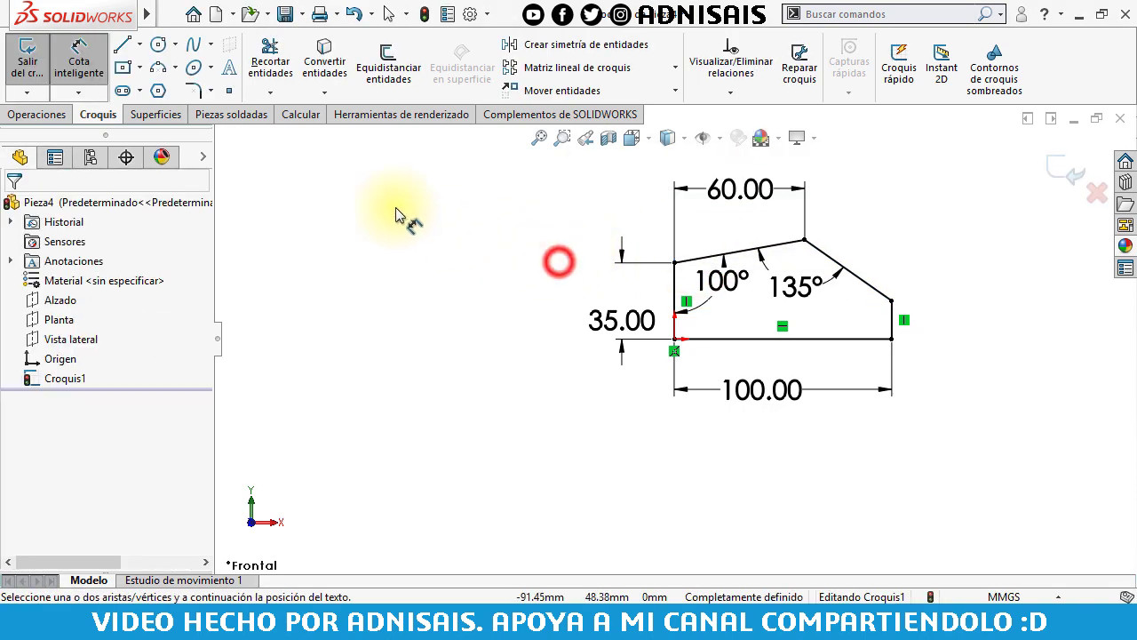
click(37, 114)
Extrude Pieza4's profile 25 mm into a solid block.
click(39, 67)
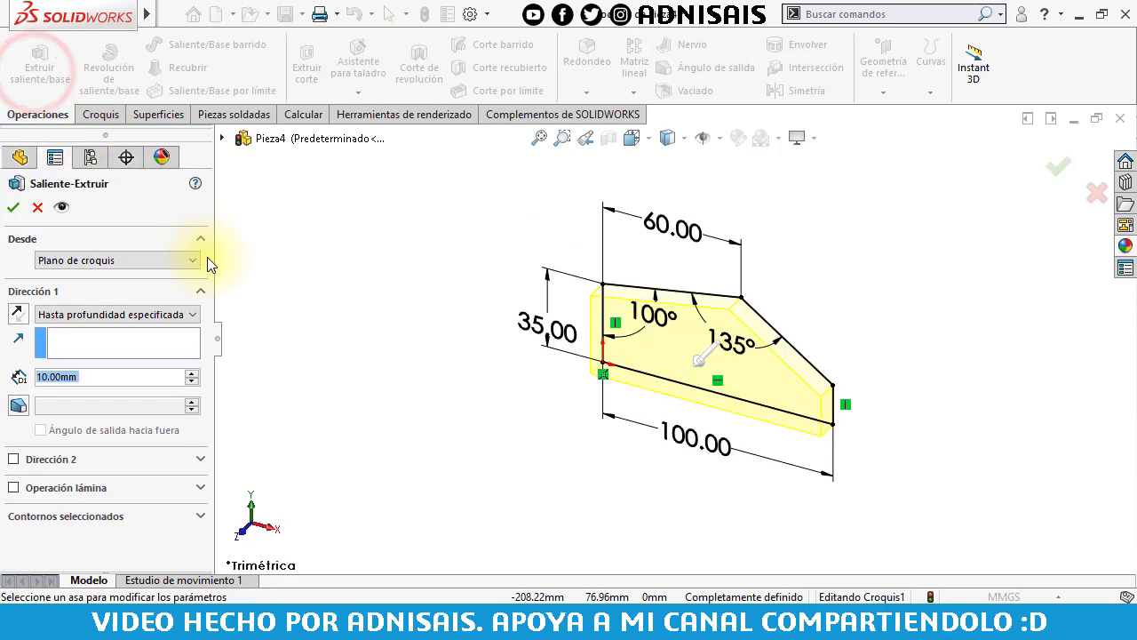
text(25)
key(Return)
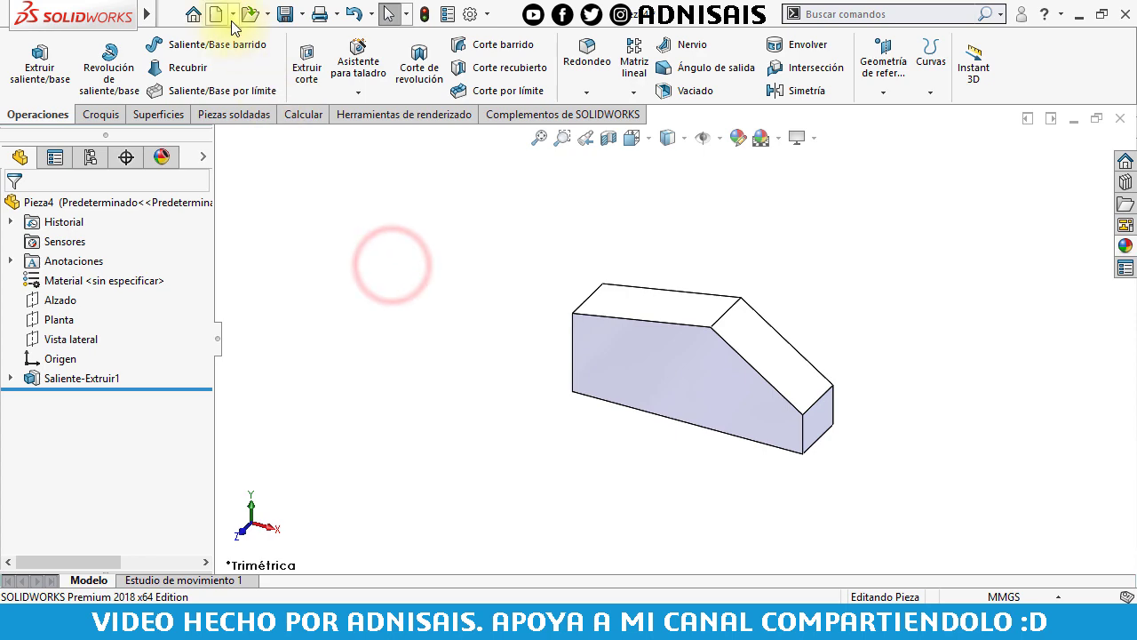
Create a new empty part, Pieza5.
click(221, 18)
click(353, 293)
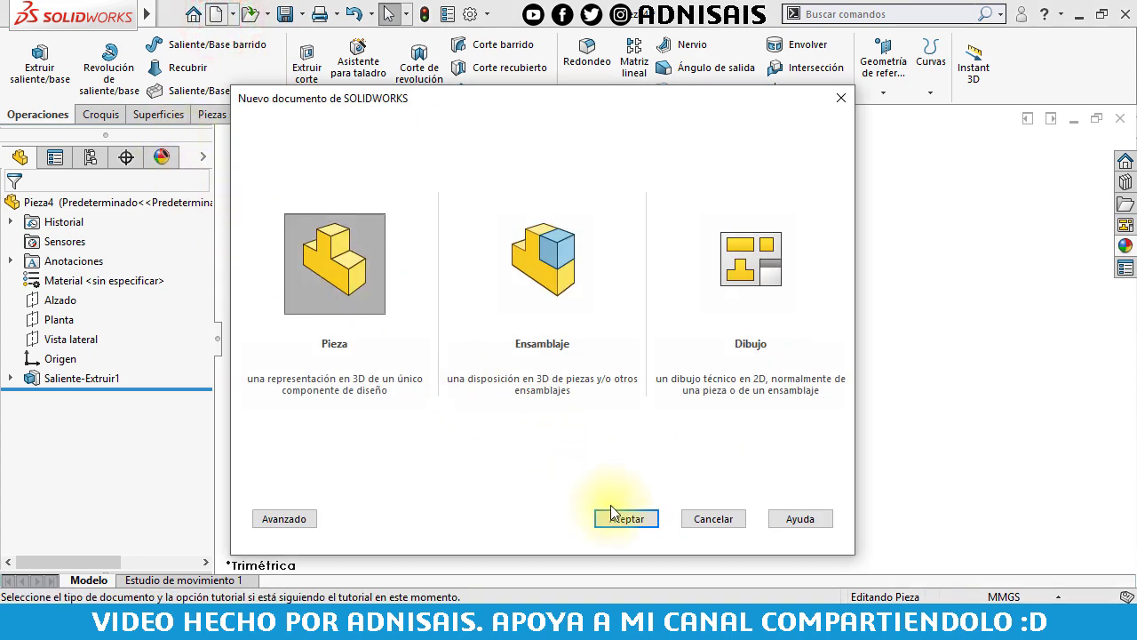
click(620, 509)
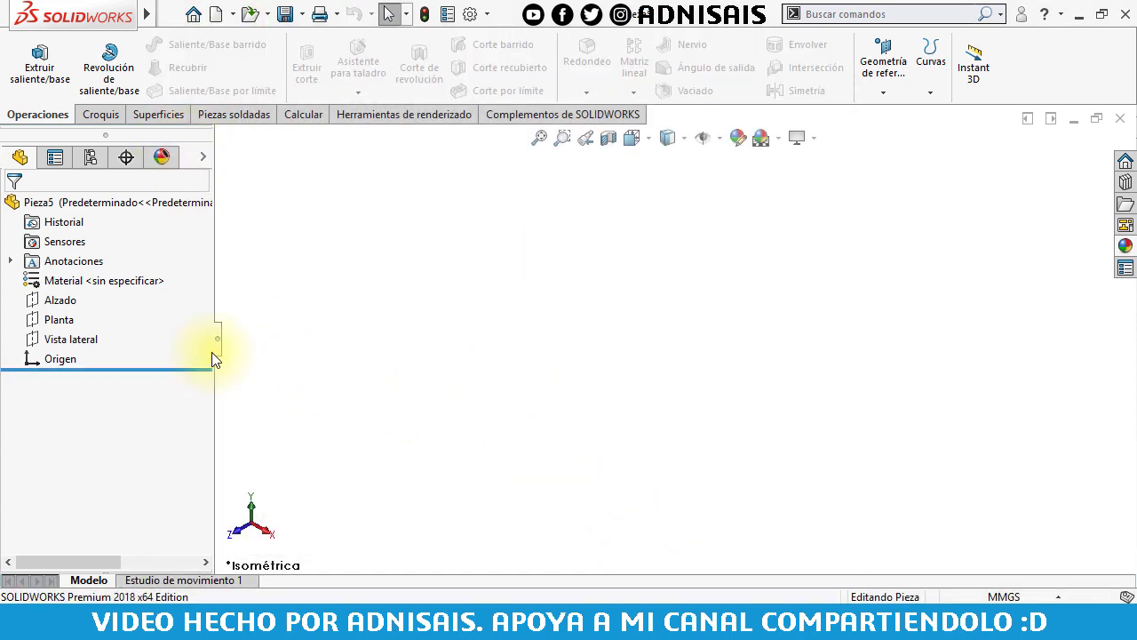
Sketch a slanted four-sided profile from the origin on Alzado, making the lower-right corner perpendicular.
click(64, 307)
click(79, 275)
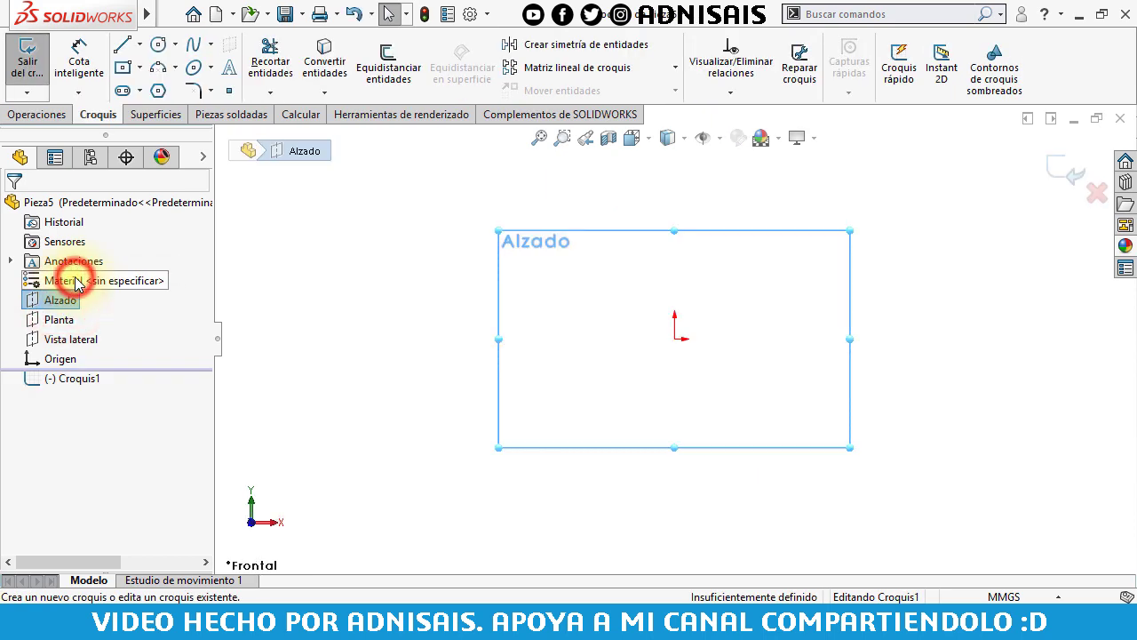
click(122, 49)
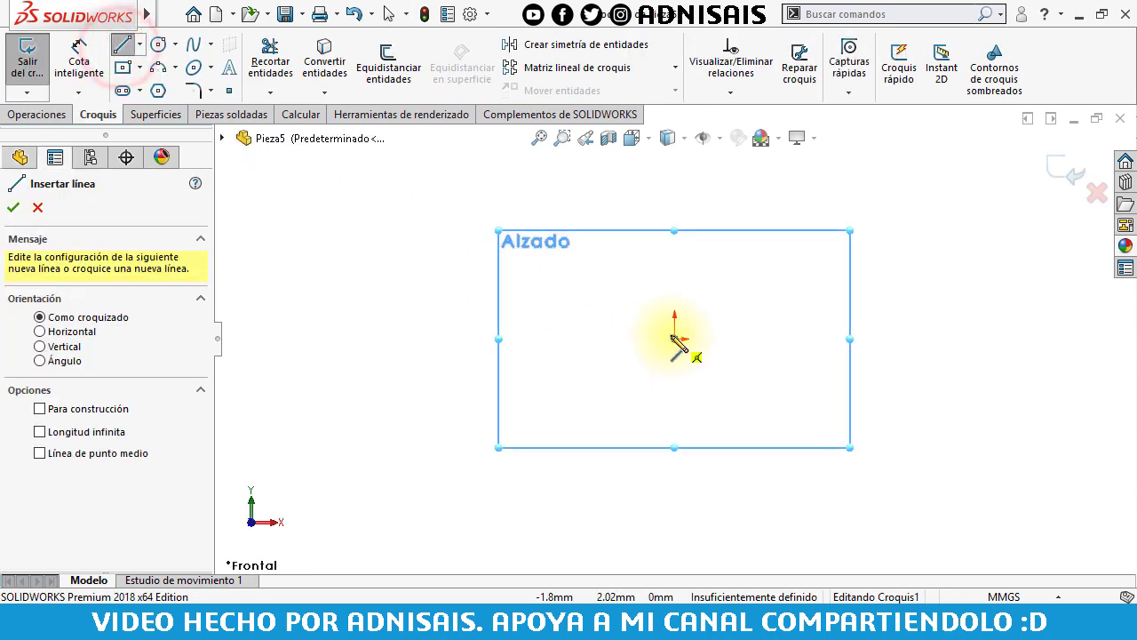
click(675, 338)
click(675, 273)
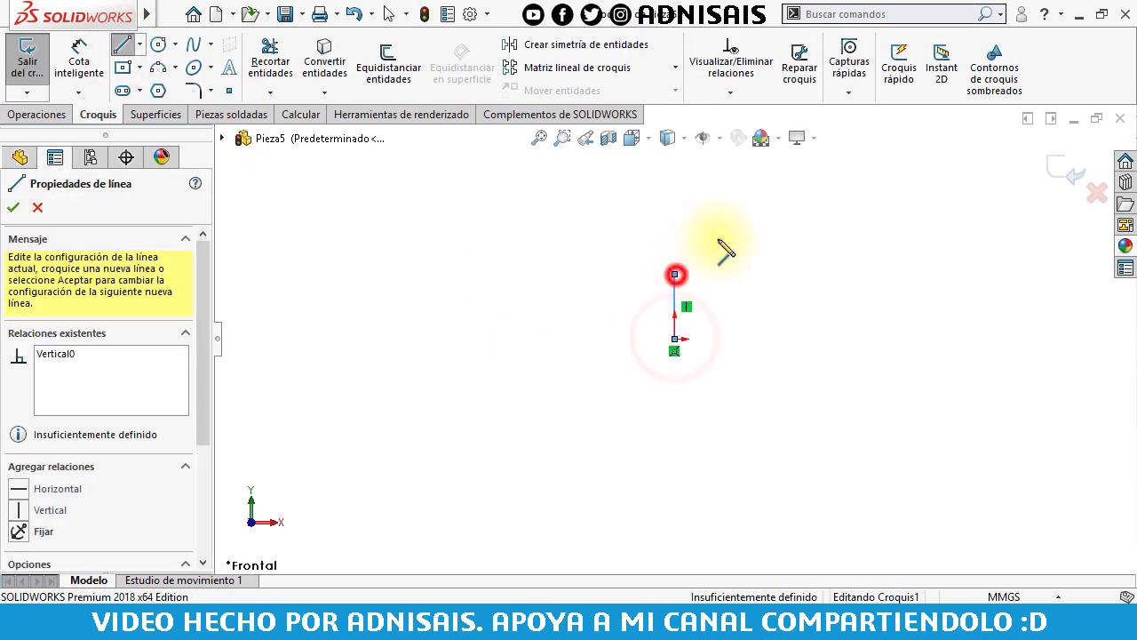
click(811, 194)
click(840, 245)
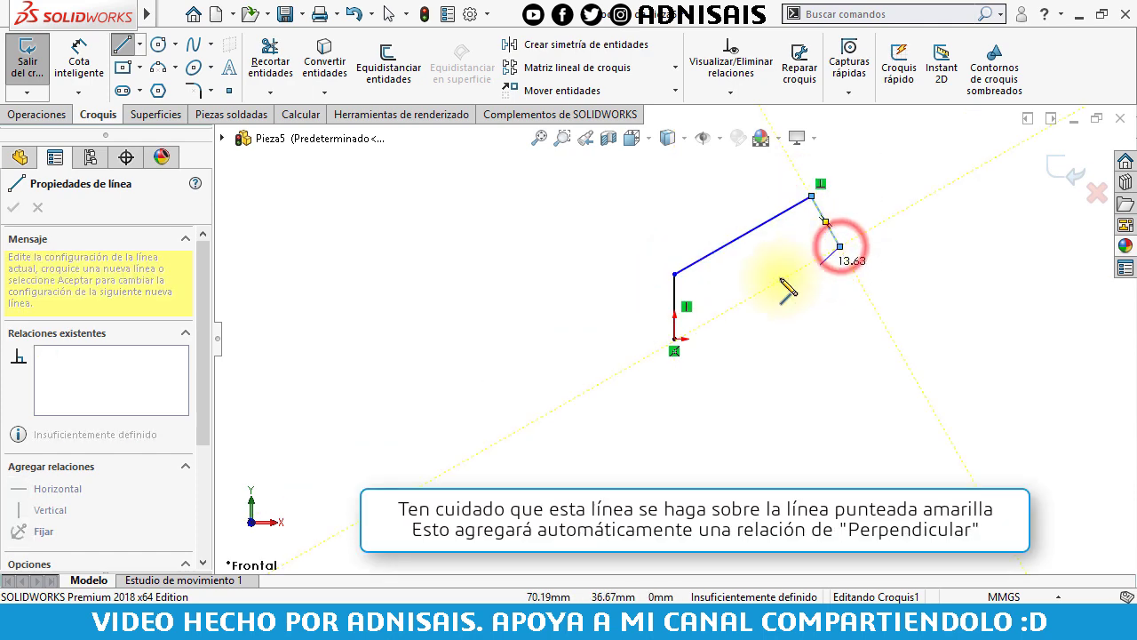
click(675, 339)
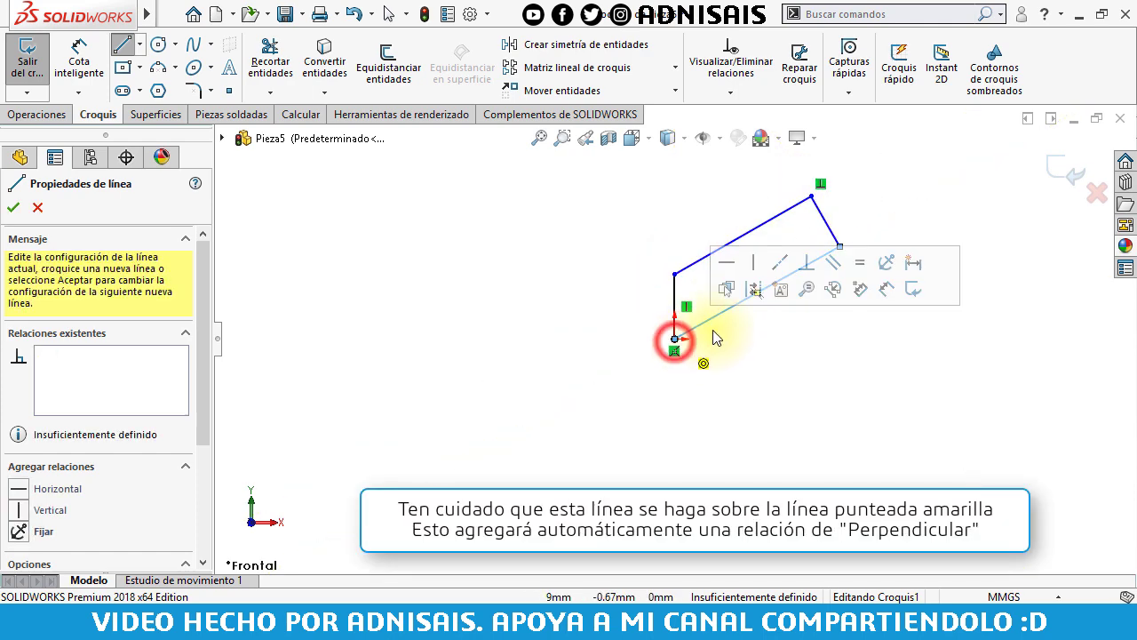
key(Escape)
key(Escape)
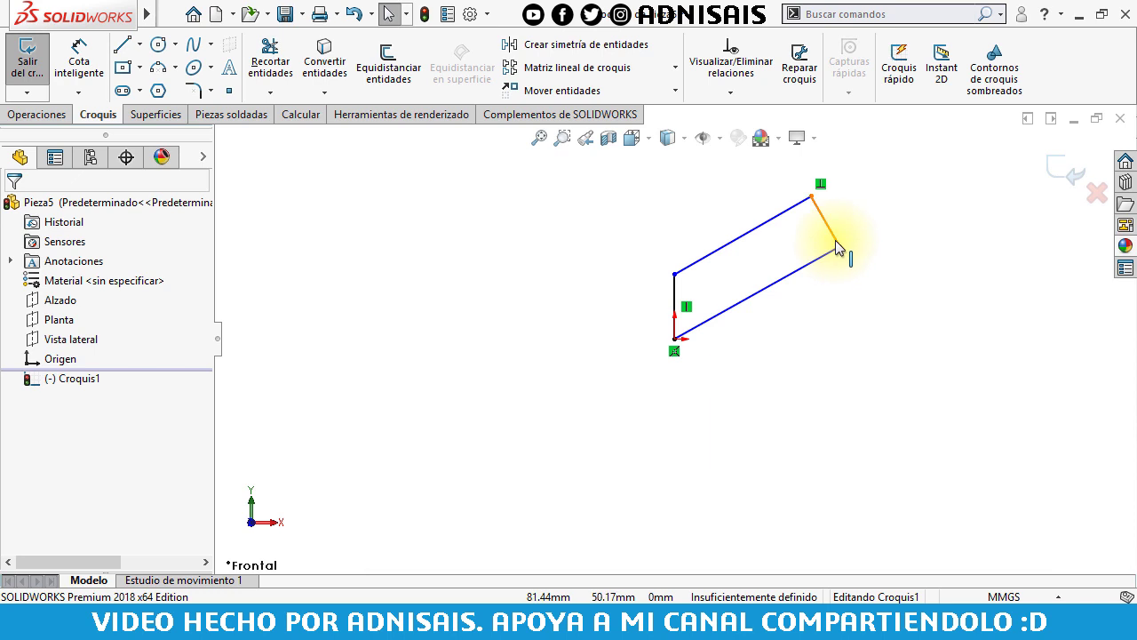
click(839, 246)
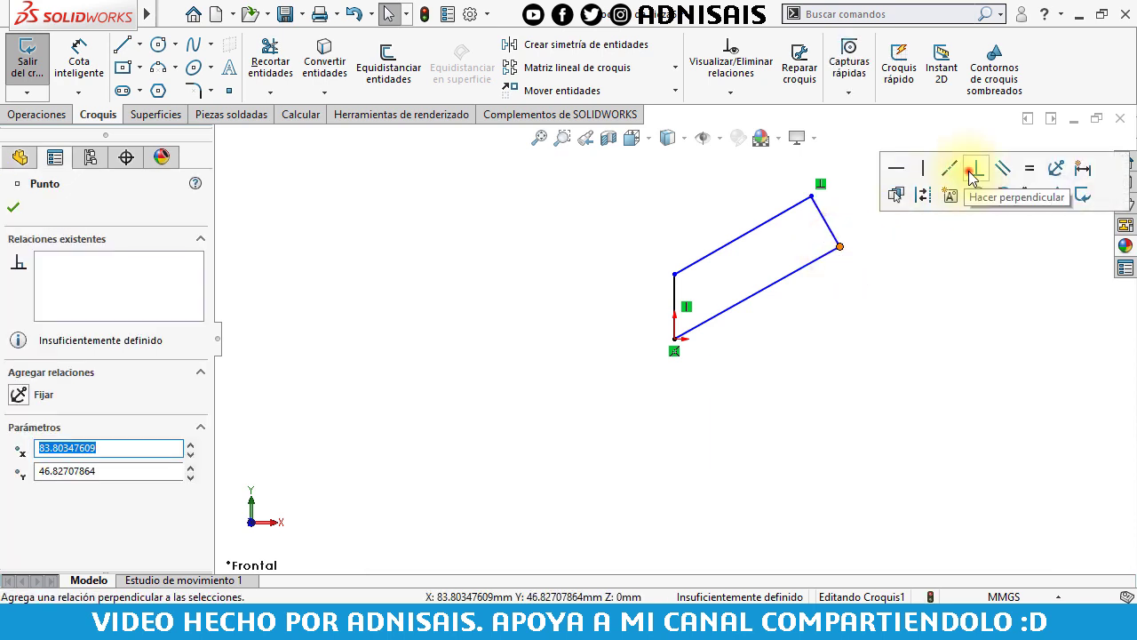
click(970, 174)
click(892, 310)
Set the angle between the left edge and the sloped top edge to 75°.
click(79, 58)
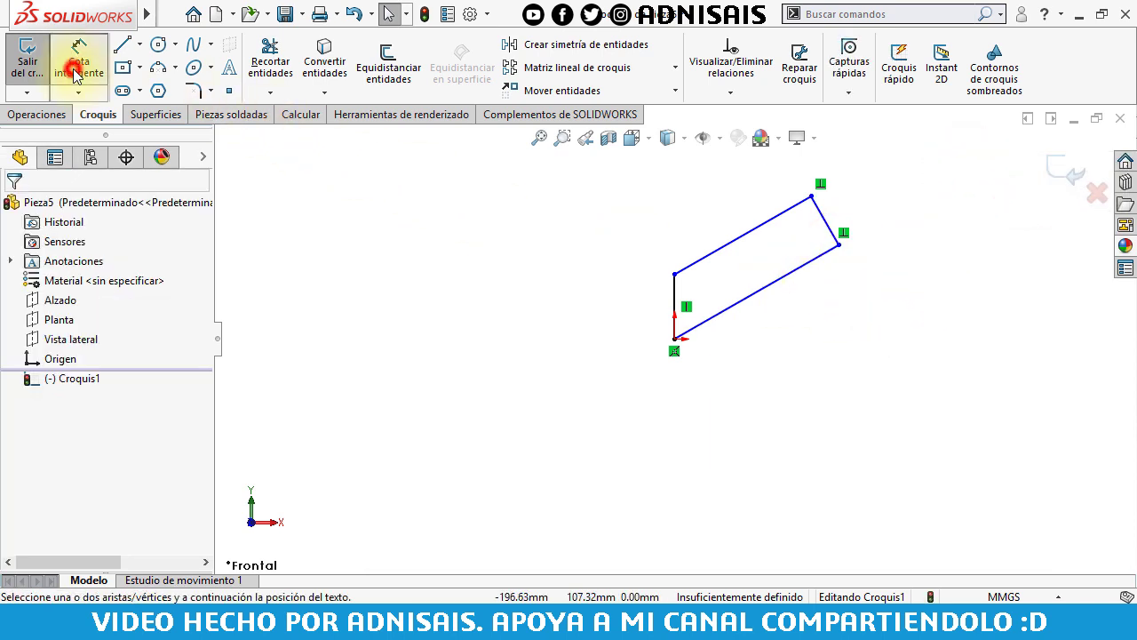
click(675, 293)
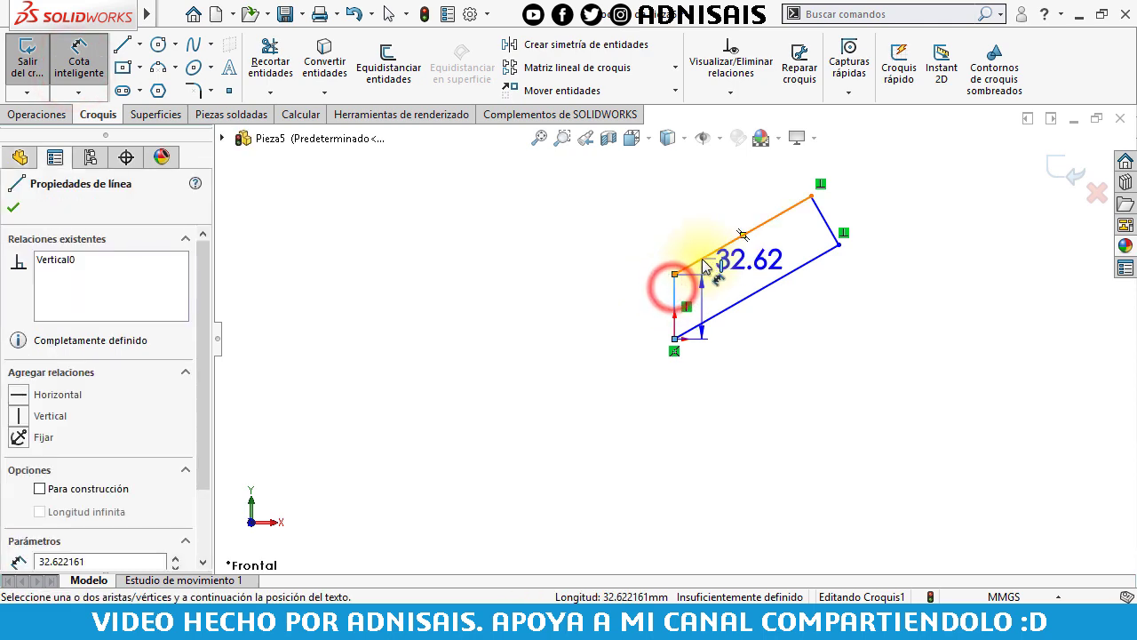
click(698, 260)
click(707, 211)
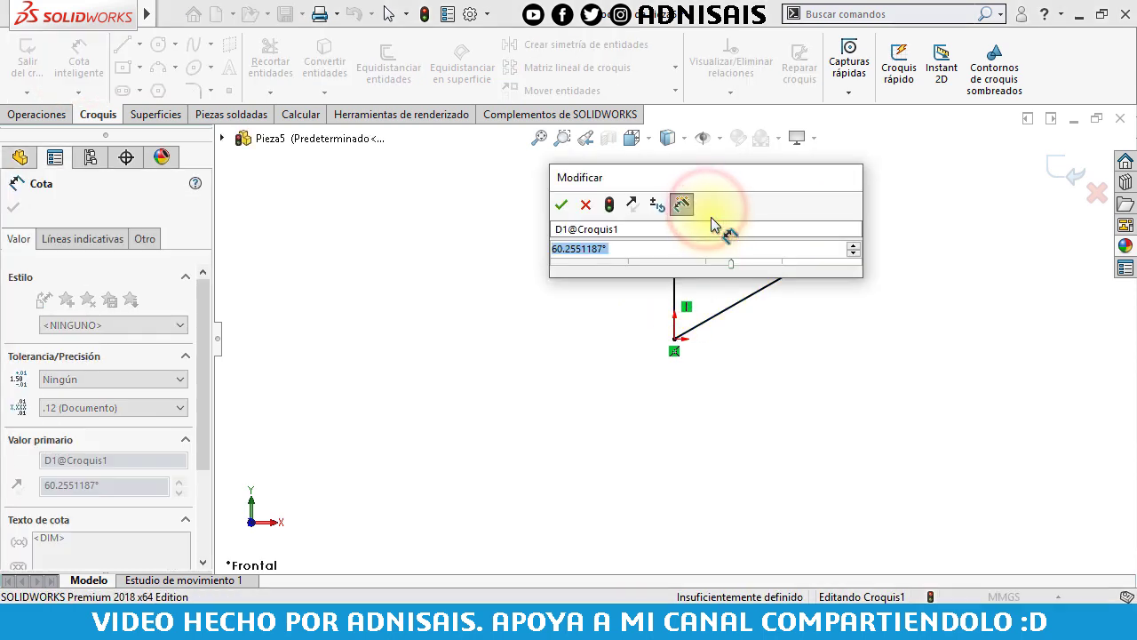
text(75)
key(Return)
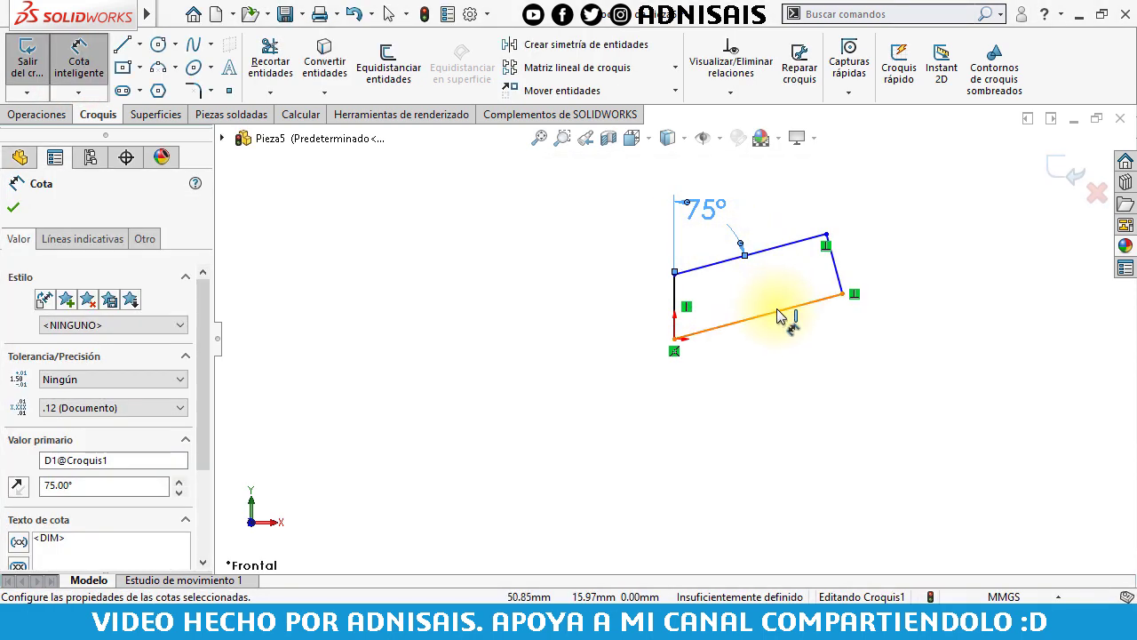
Dimension the bottom edge to 75 mm and the short right edge to 25 mm.
click(778, 308)
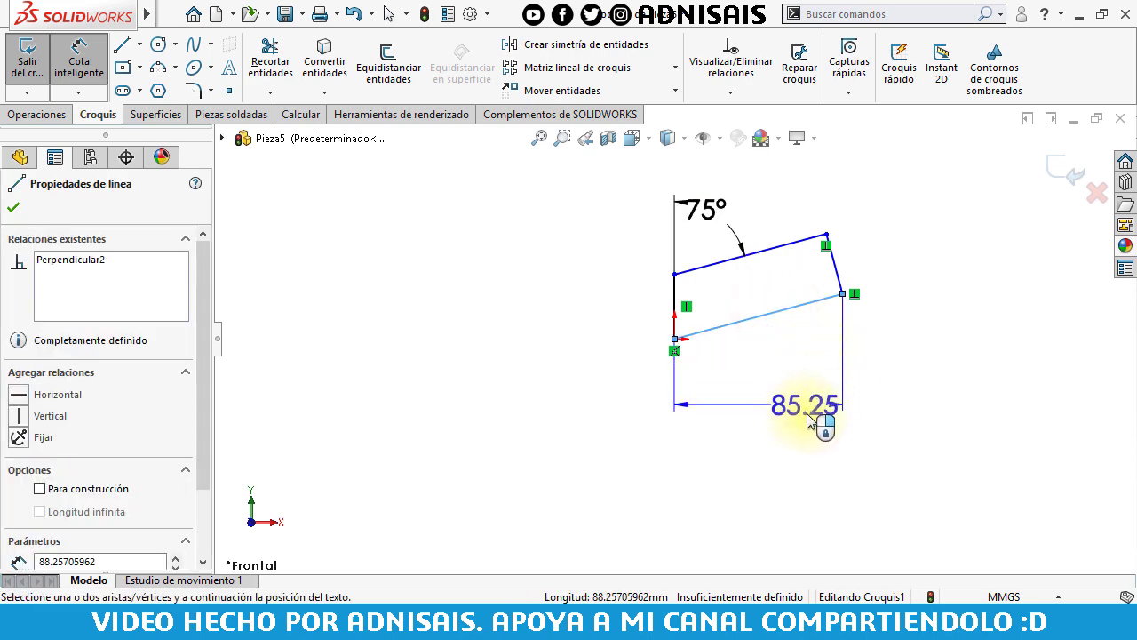
click(851, 422)
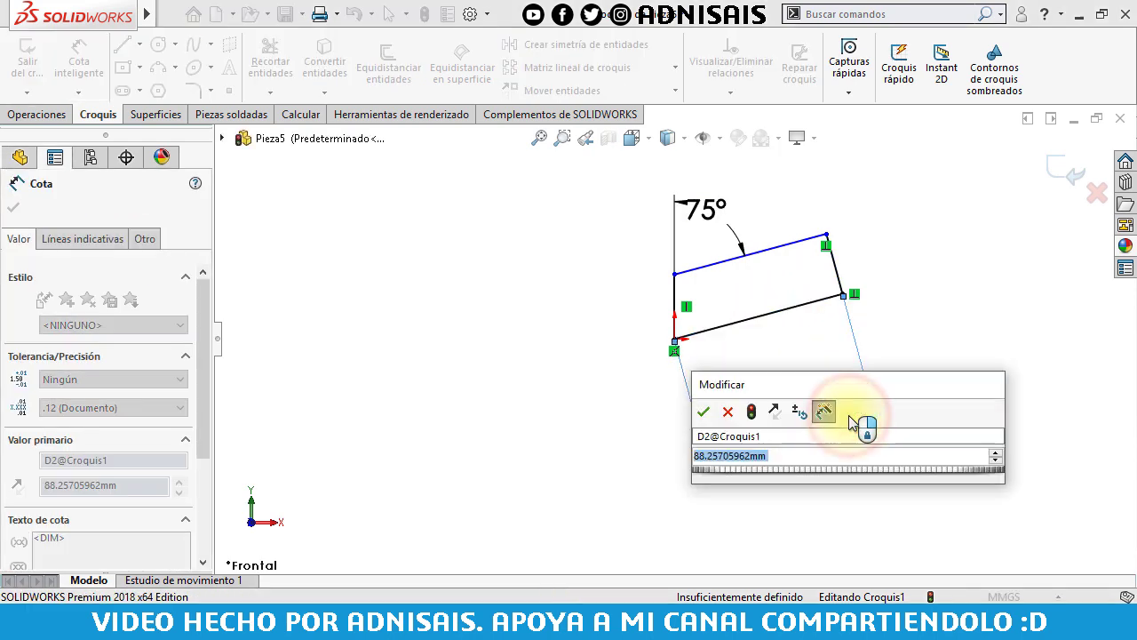
text(75)
key(Return)
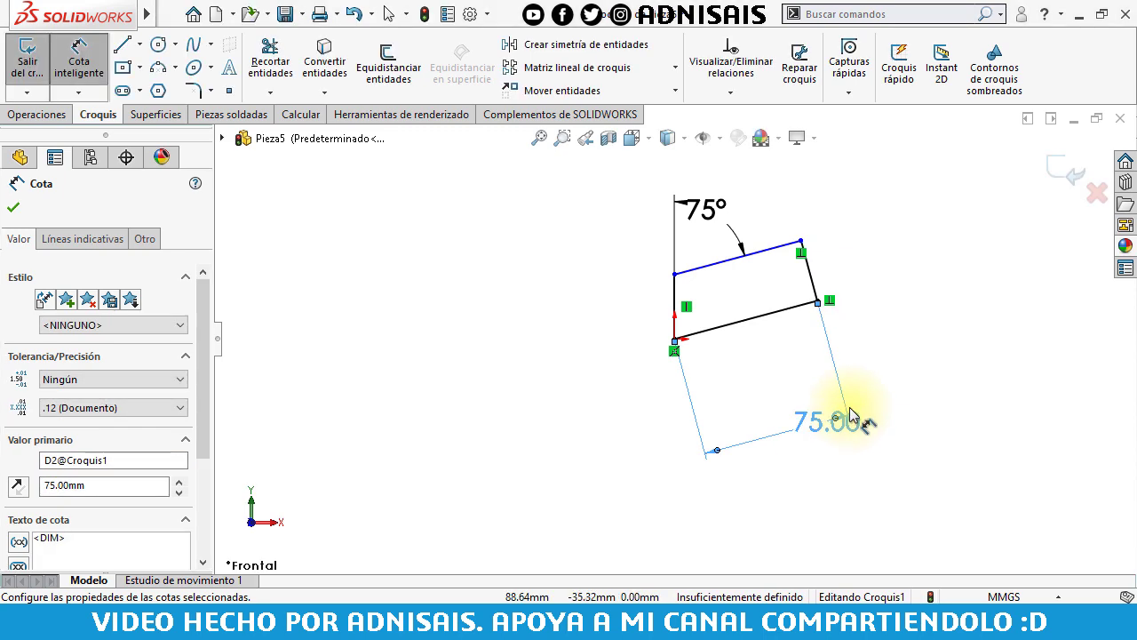
click(808, 269)
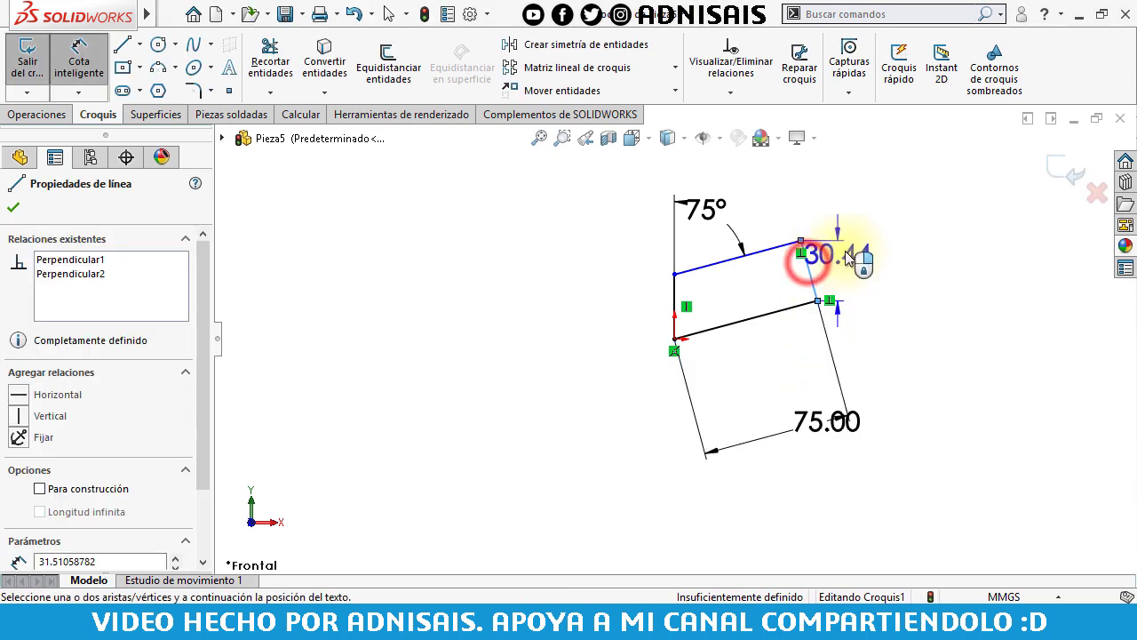
click(850, 241)
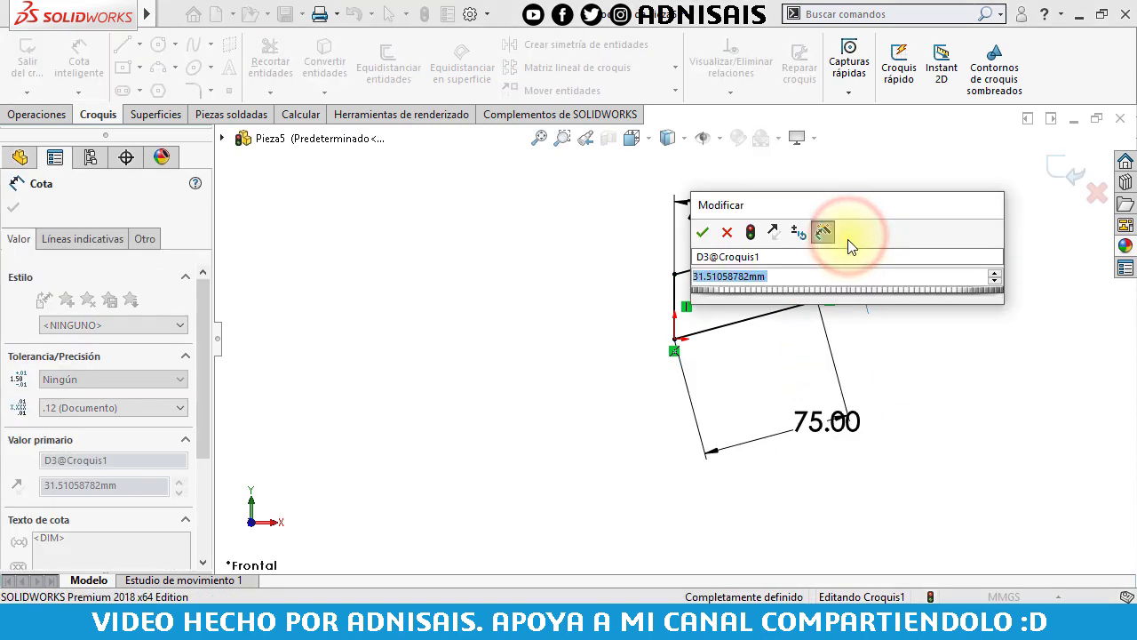
text(25)
key(Return)
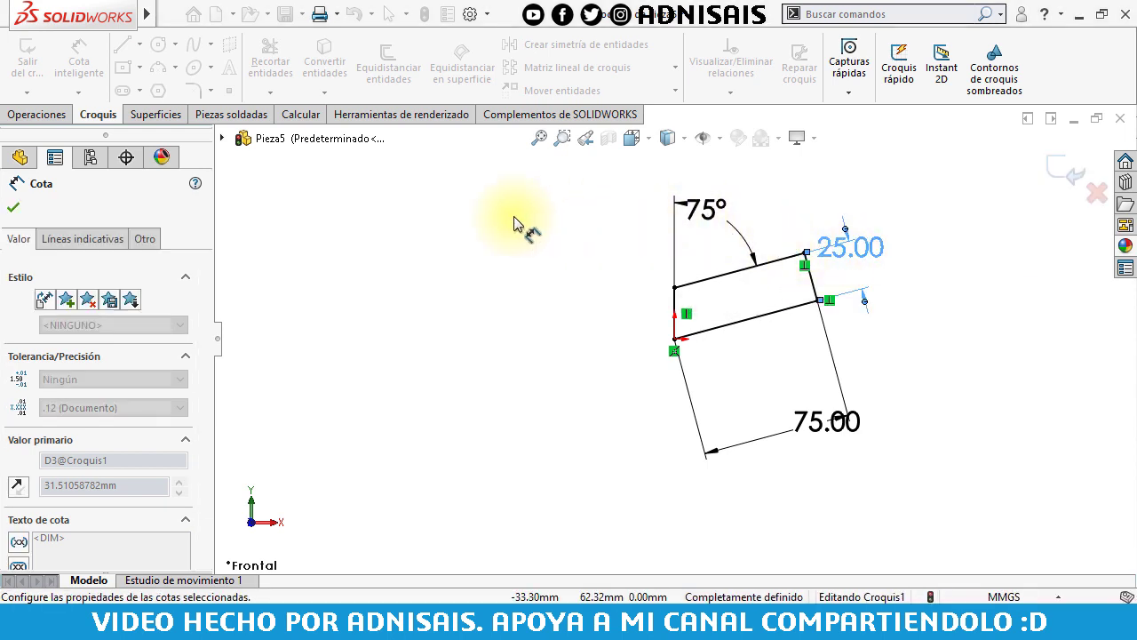
click(60, 115)
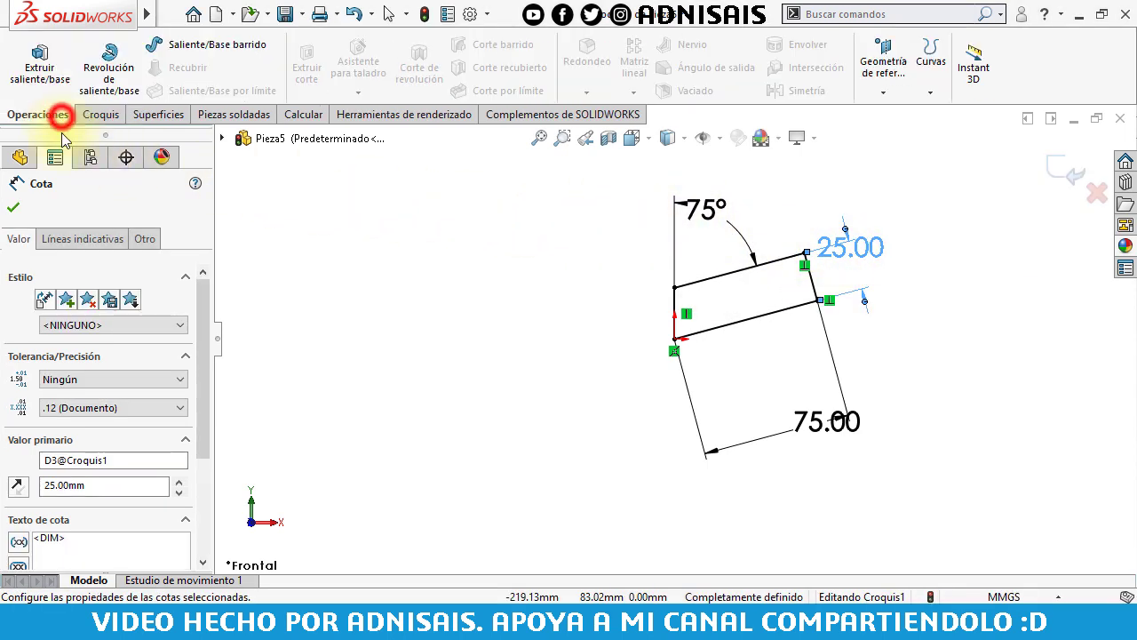
Extrude the slanted sketch 12 mm into a solid, then start a new document.
click(39, 60)
text(12)
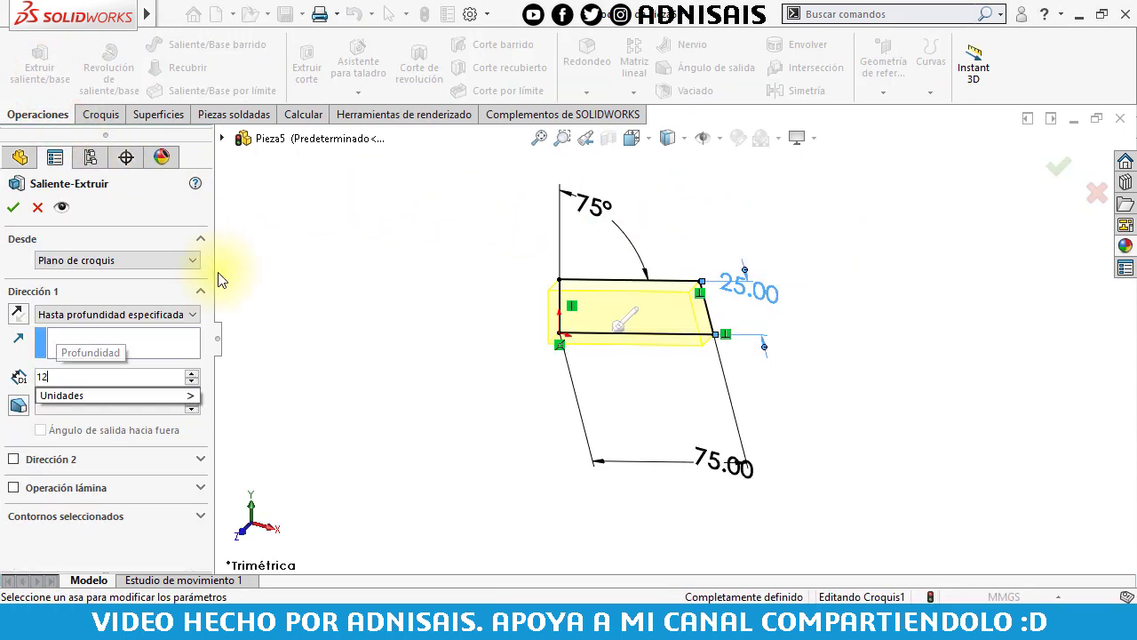
key(Return)
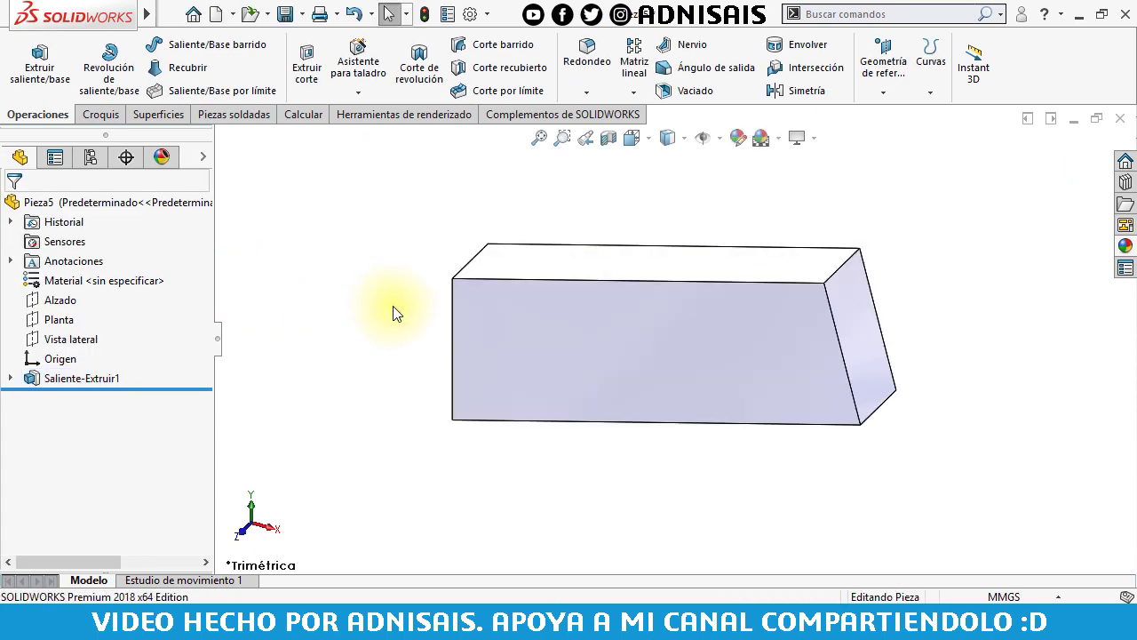
click(215, 16)
Create the new part and draw a closed L-shaped outline from the origin on Alzado.
click(622, 519)
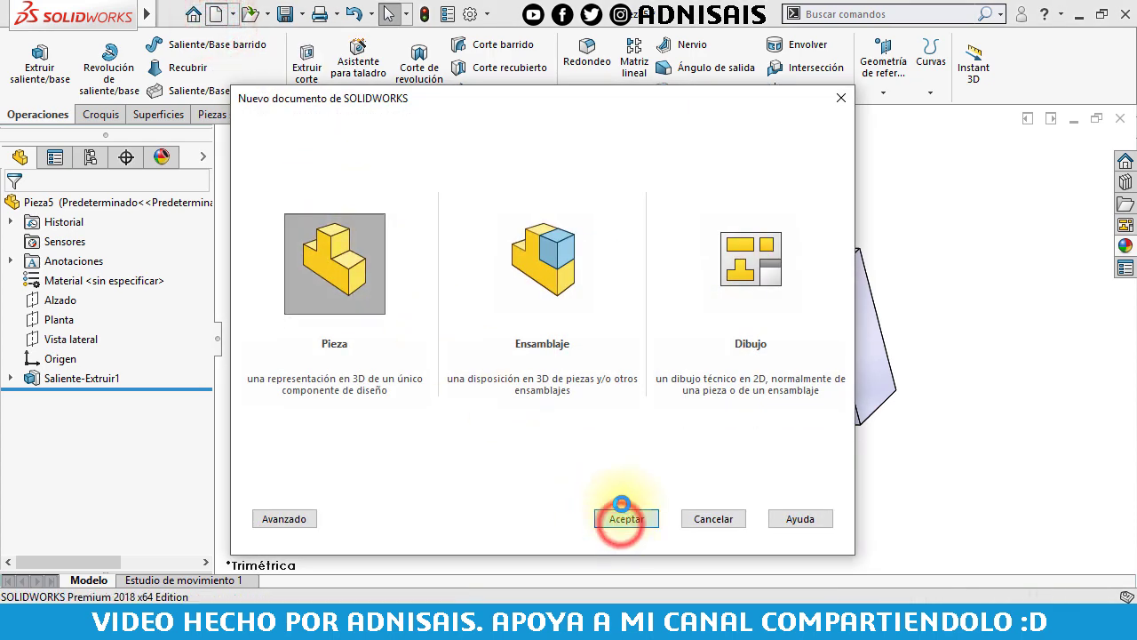
click(63, 302)
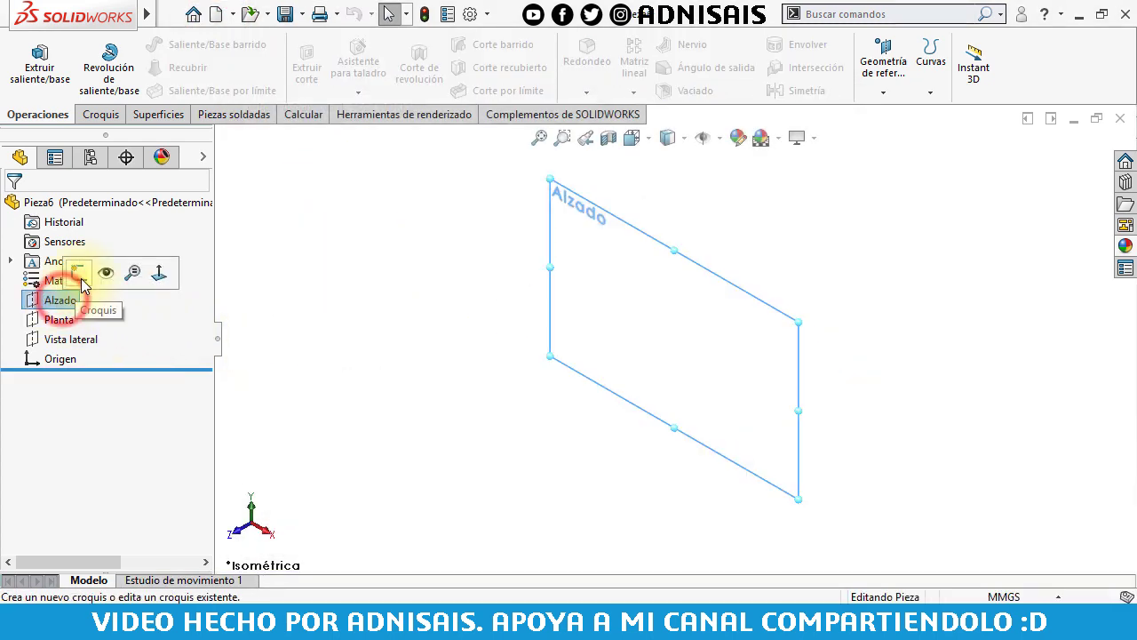
click(78, 266)
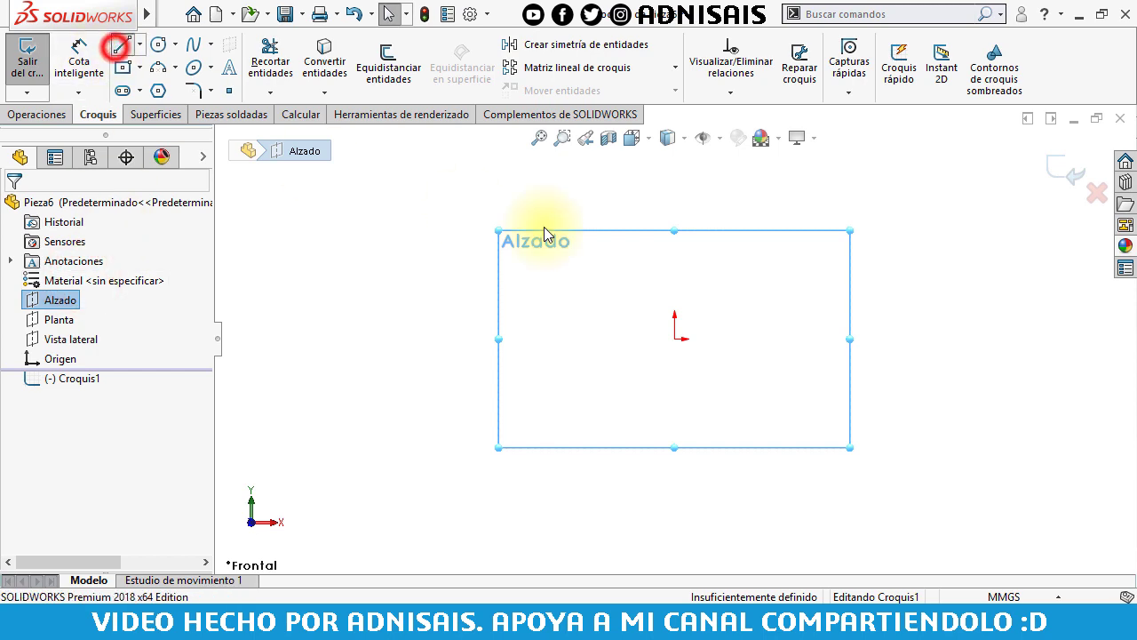
click(674, 338)
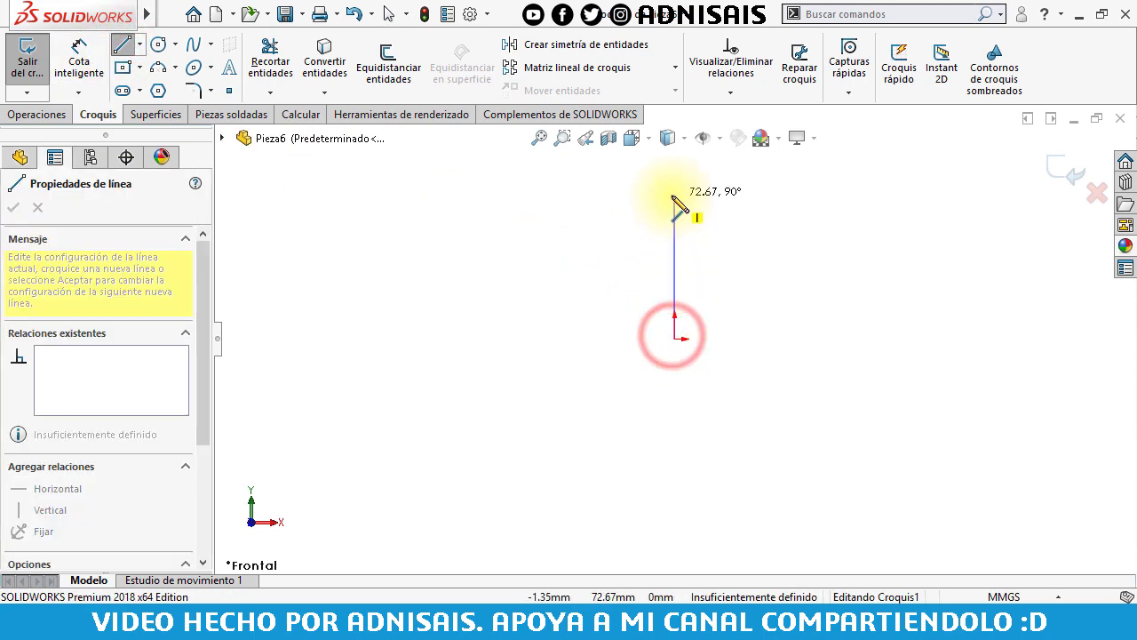
click(674, 190)
click(702, 190)
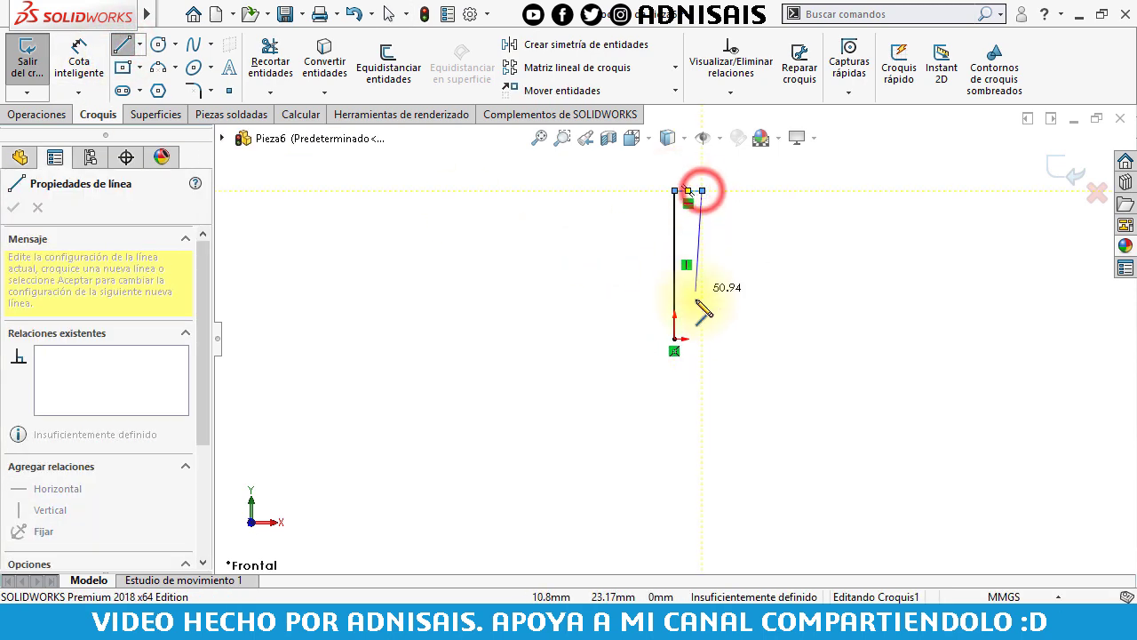
click(702, 312)
click(798, 312)
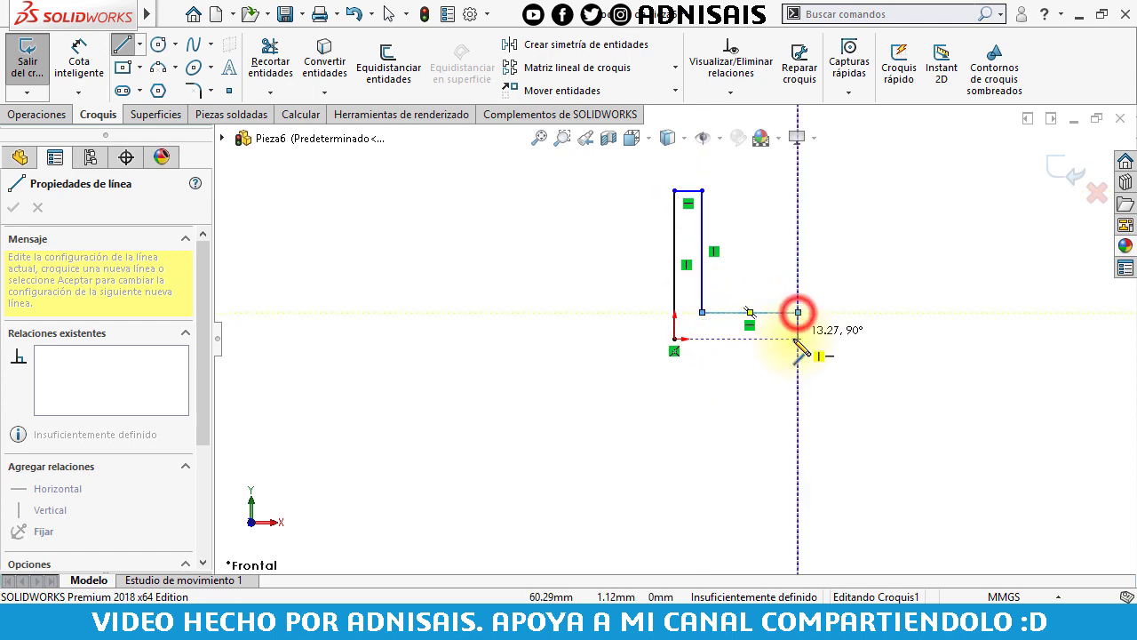
click(797, 338)
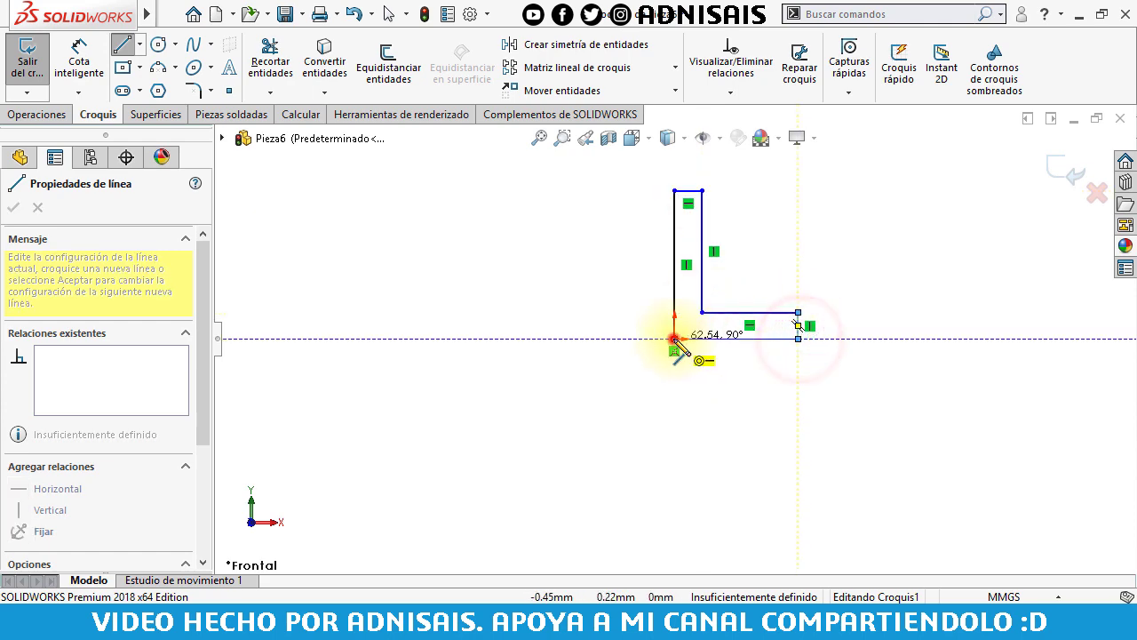
click(674, 338)
Dimension the L's bottom width to 60 mm and its height to 75 mm.
click(75, 73)
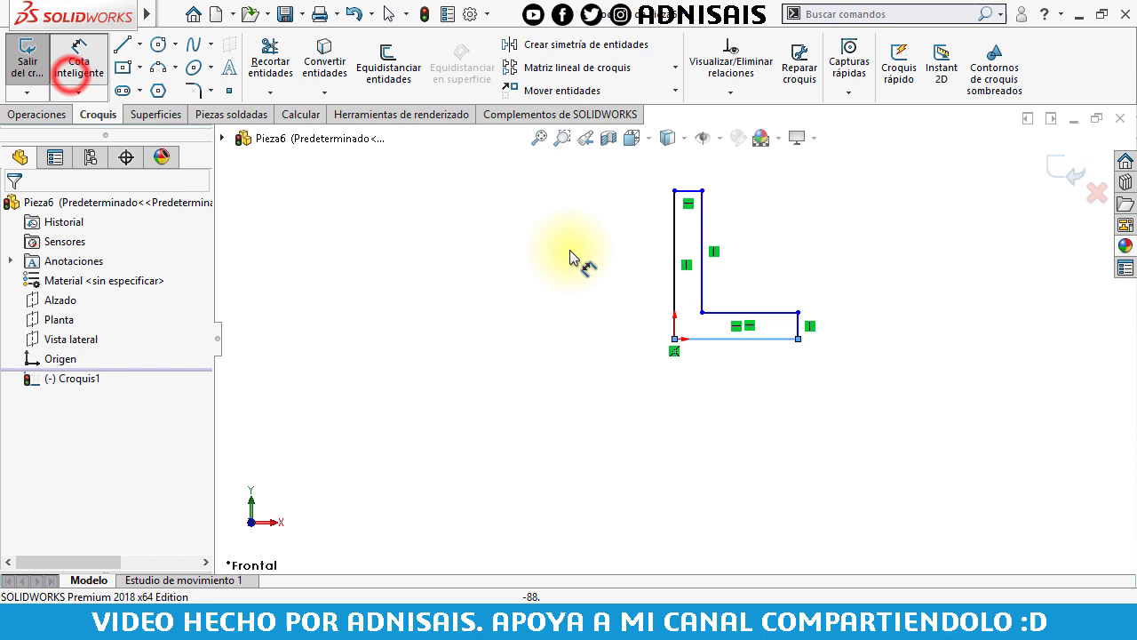
click(696, 335)
click(718, 372)
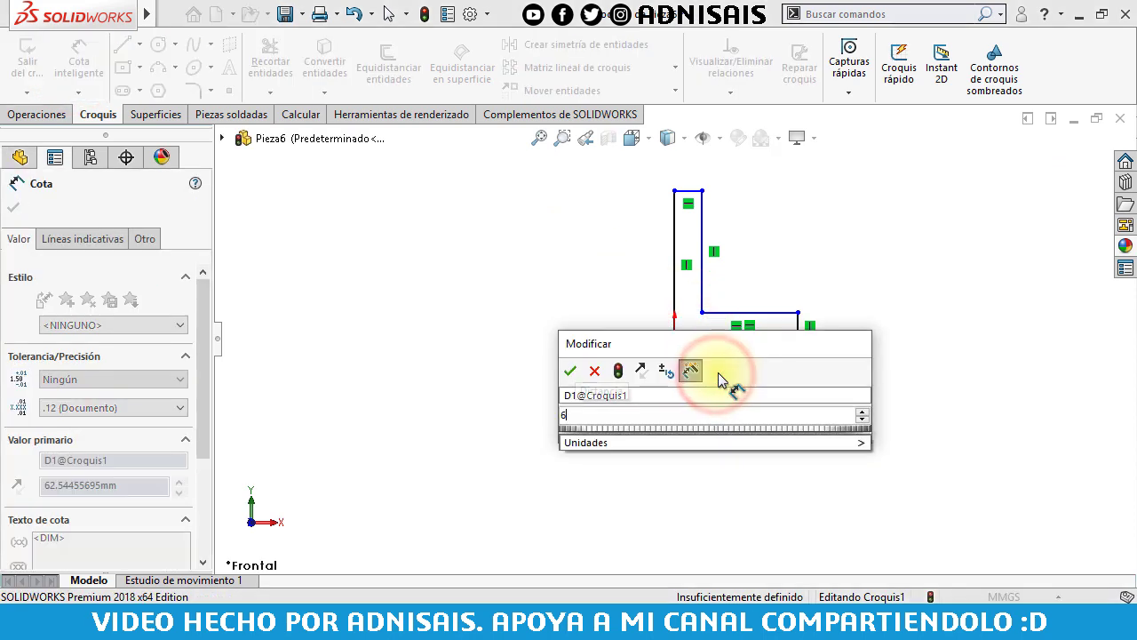
text(60)
key(Return)
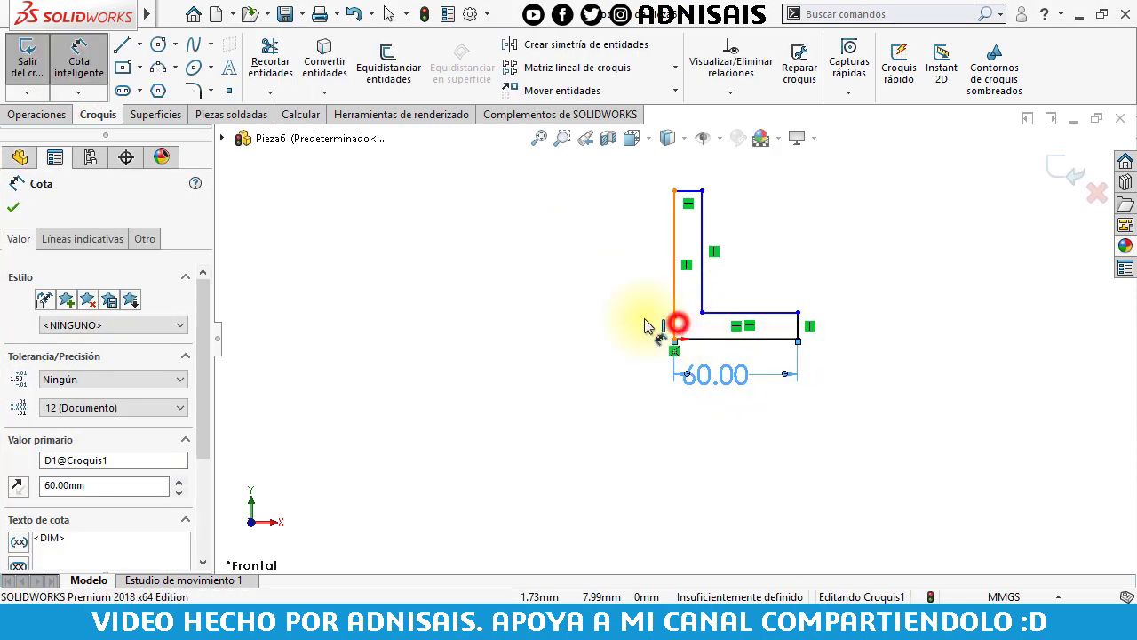
click(674, 324)
click(611, 316)
text(75)
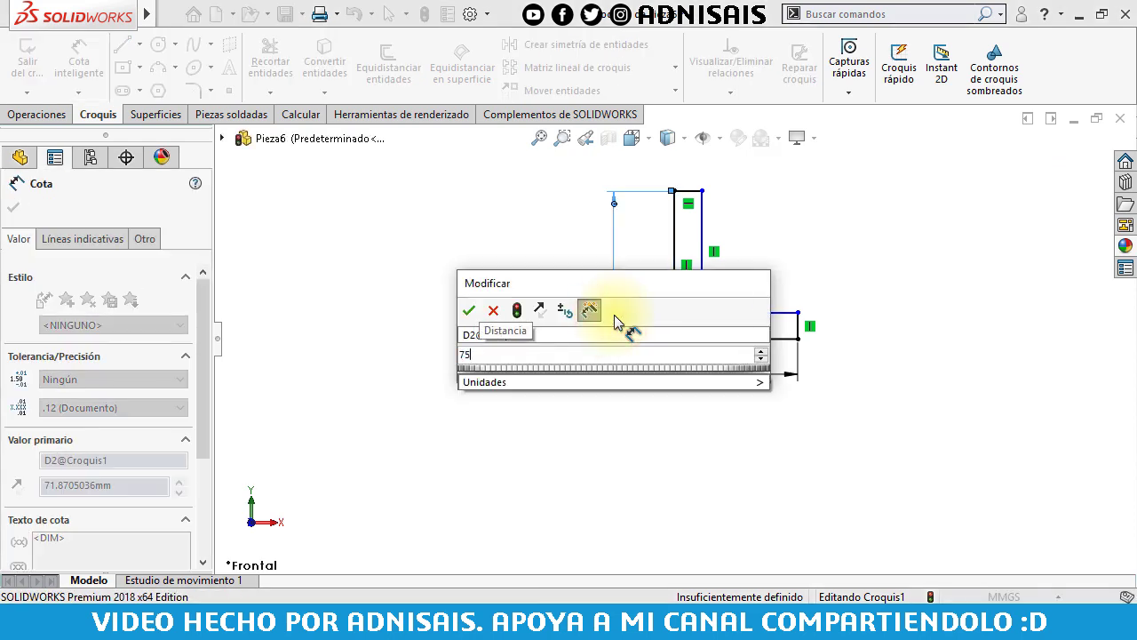
key(Return)
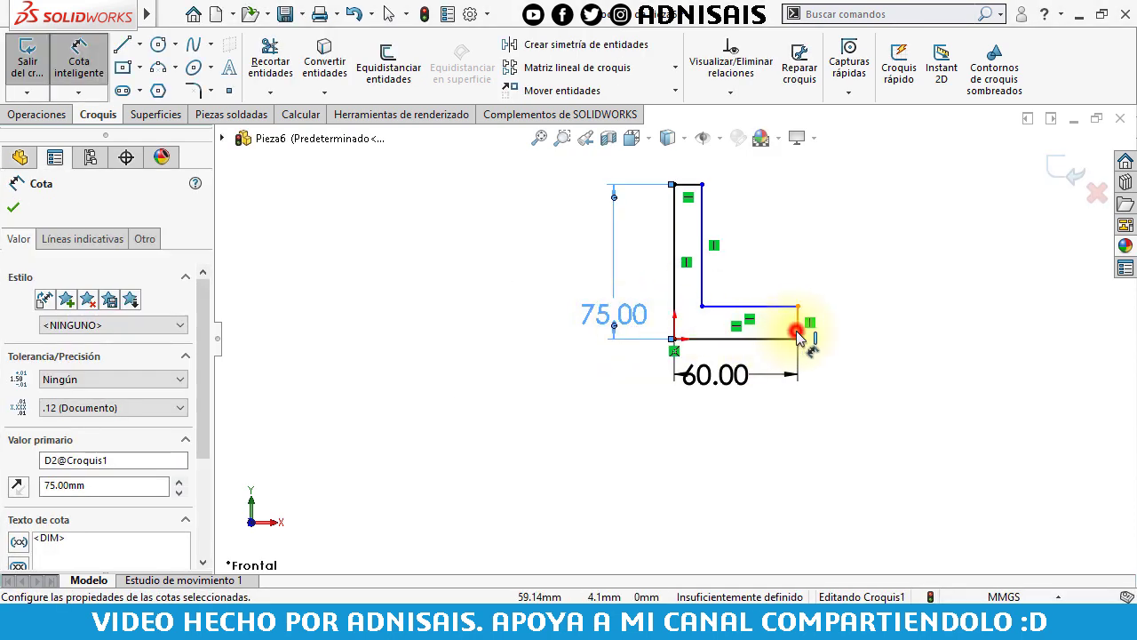
Set both leg thicknesses of the L to 15 mm.
click(796, 336)
click(872, 327)
text(1)
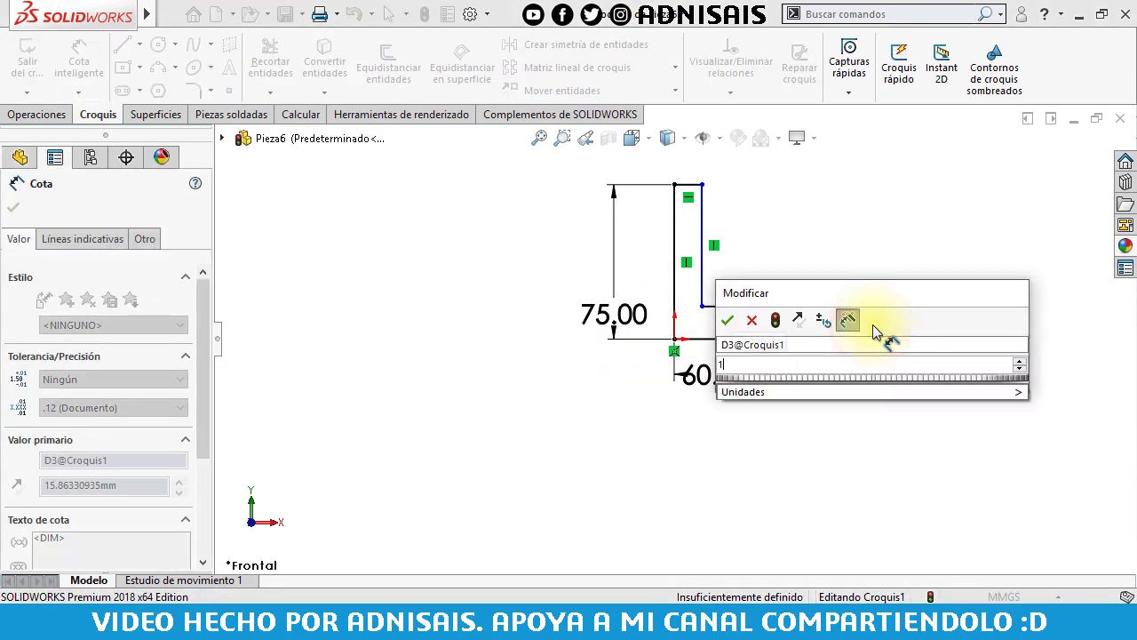
text(5)
key(Return)
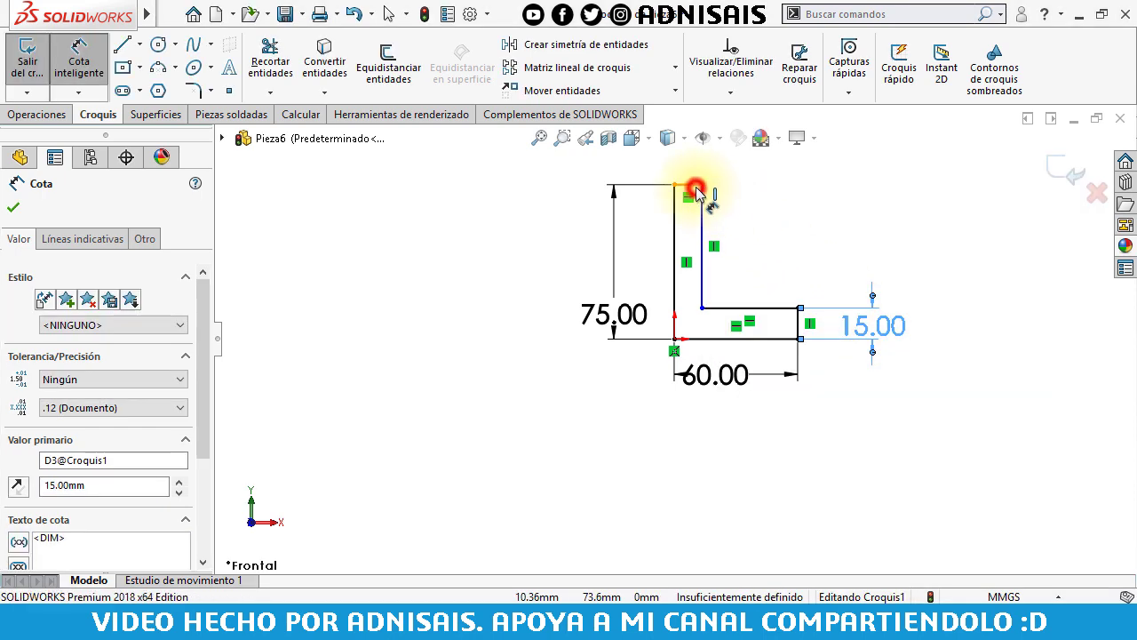
click(696, 188)
click(692, 174)
text(1)
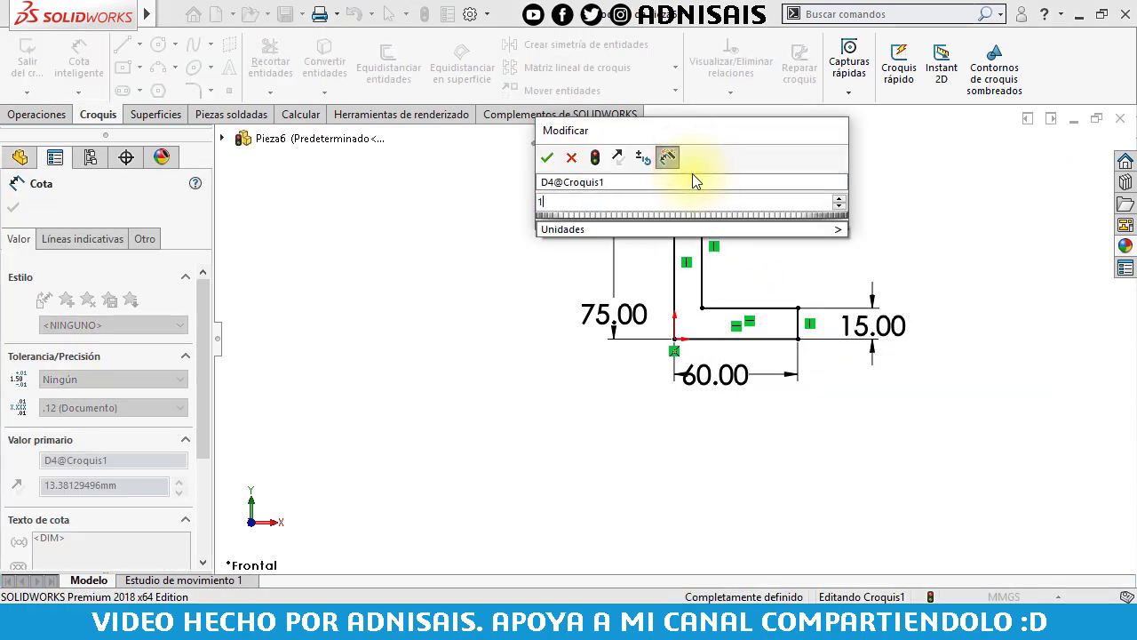
text(5)
key(Return)
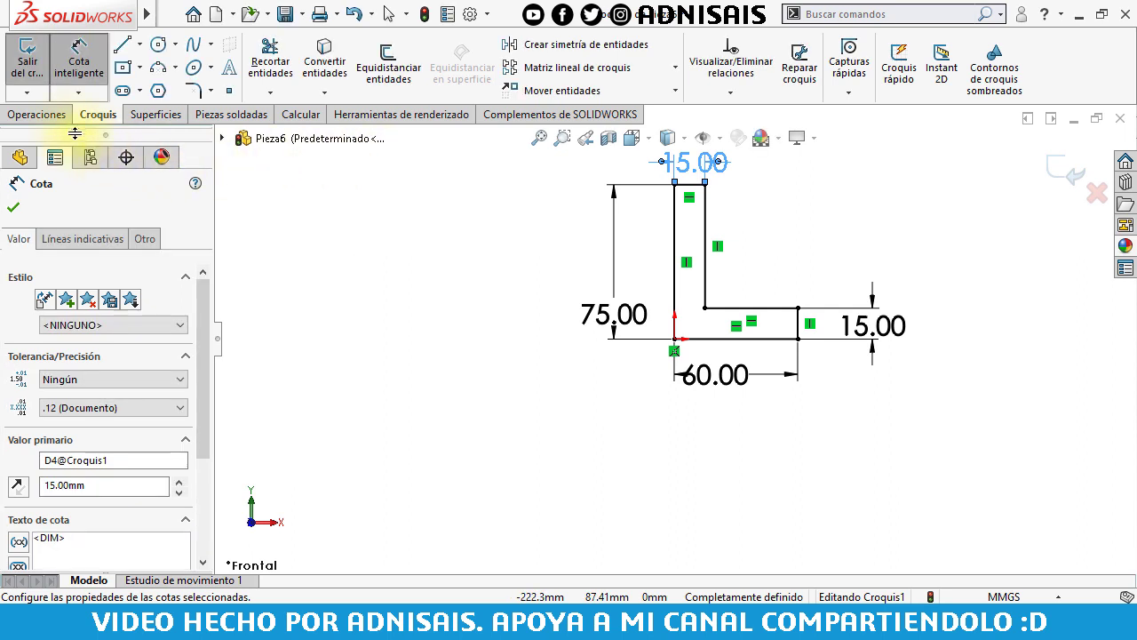
click(37, 115)
Extrude the L profile 100 mm into a solid bracket, then start another new document.
click(40, 64)
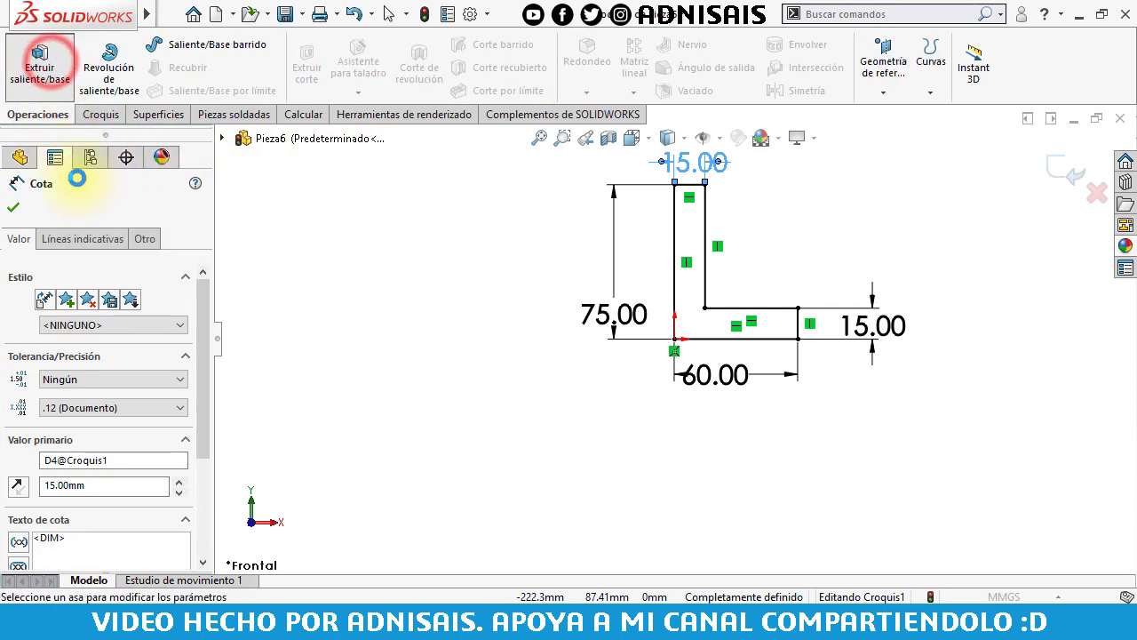
text(100)
key(Return)
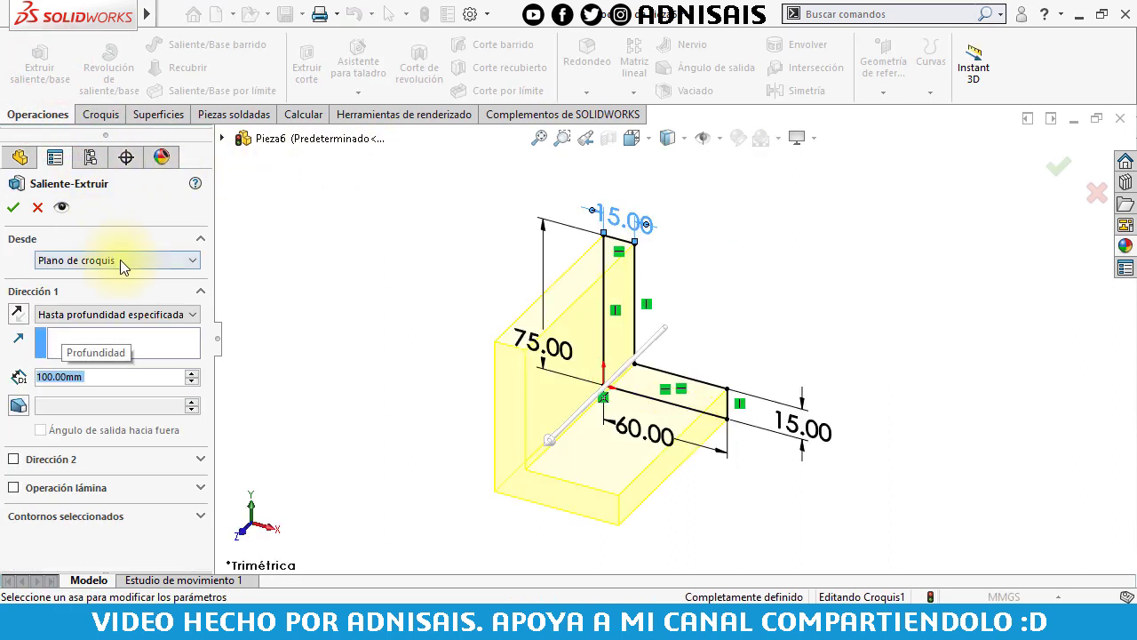
click(10, 208)
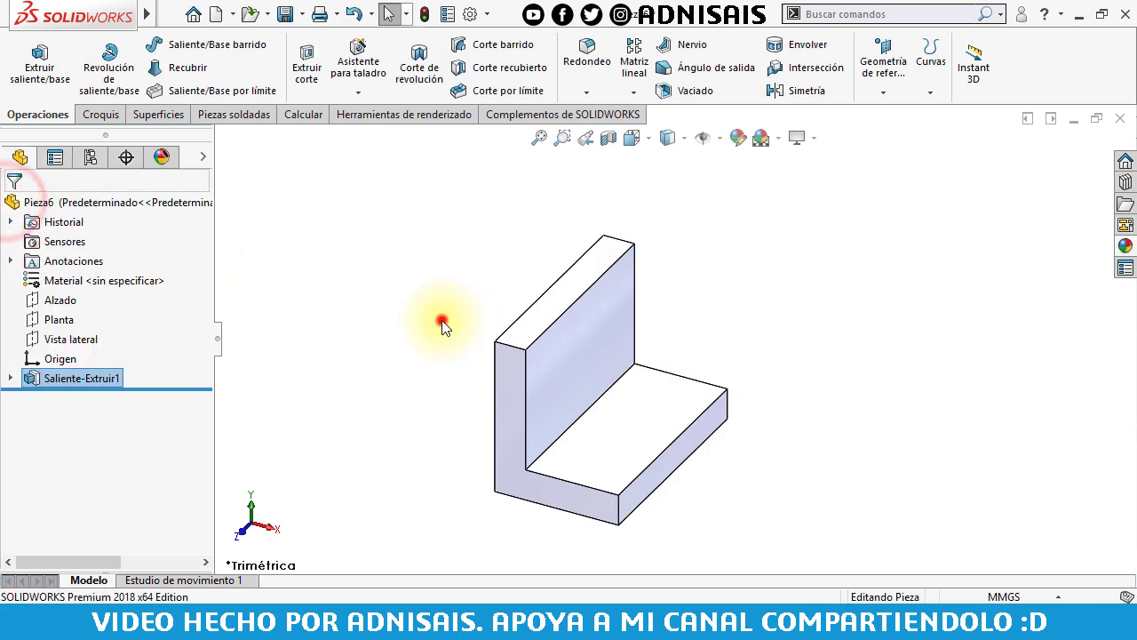
click(442, 320)
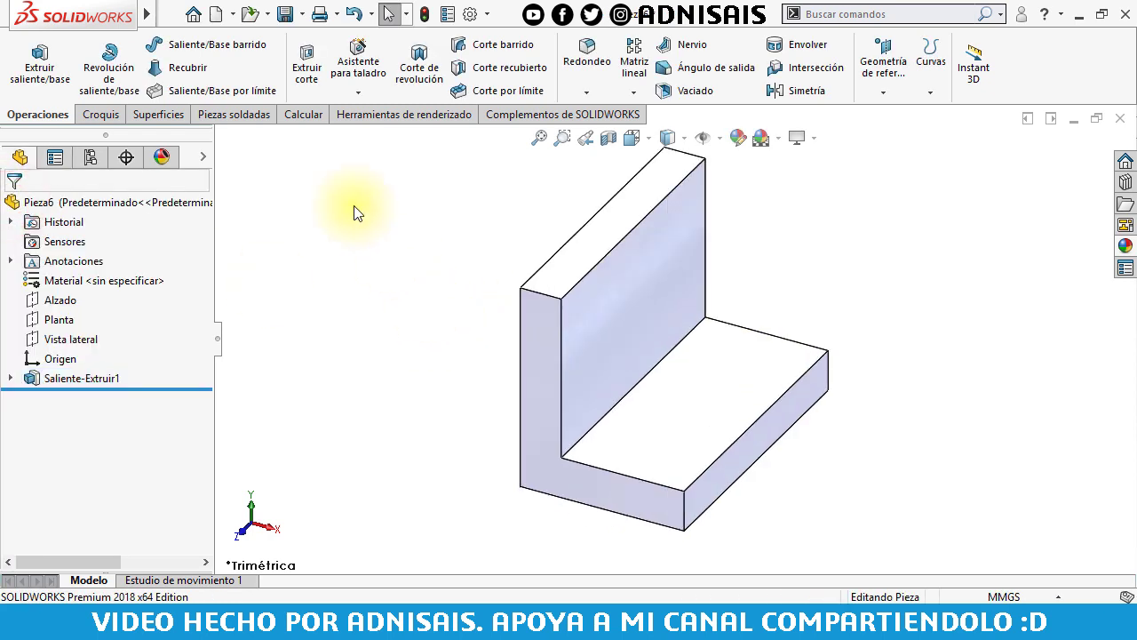
click(216, 15)
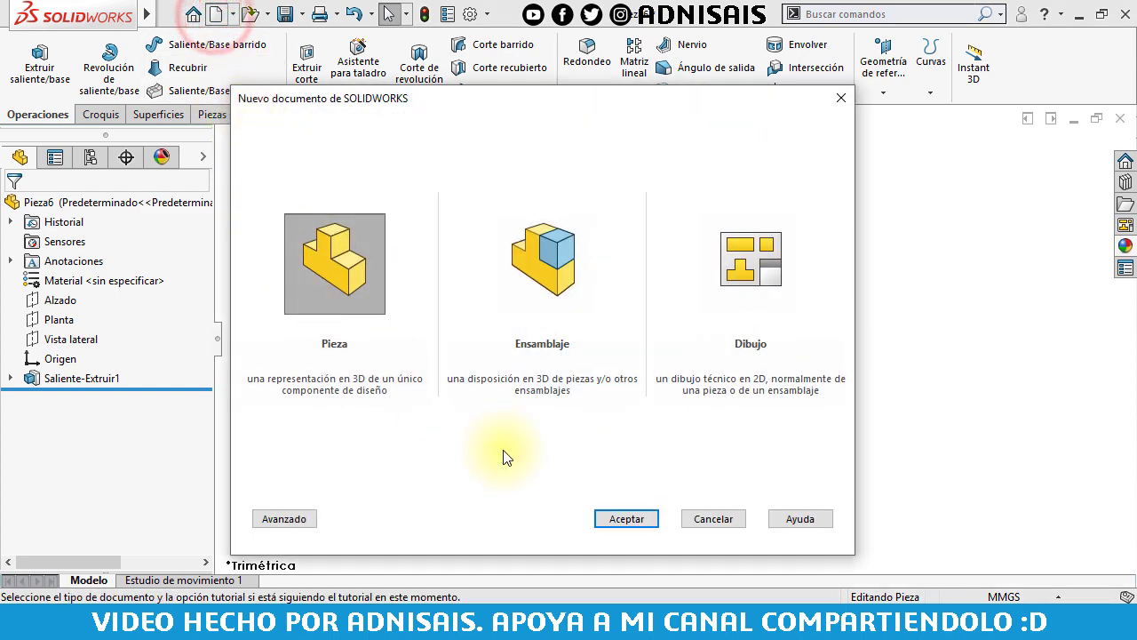
Create a new part and draw a closed five-sided outline with one sloped edge from the origin on Alzado.
click(608, 520)
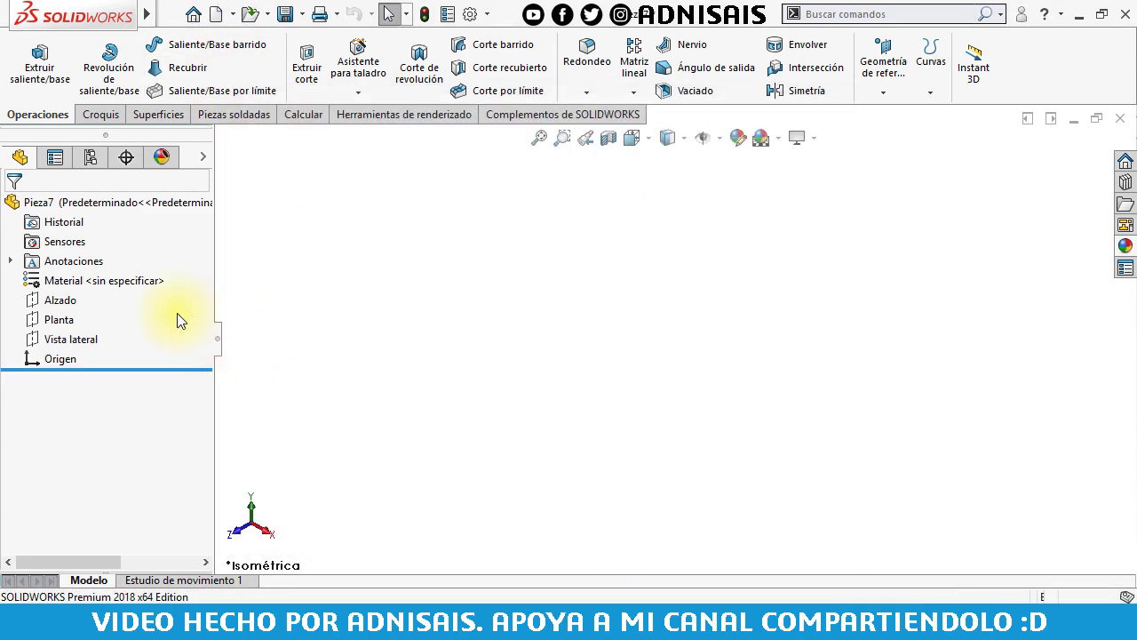
click(64, 301)
click(79, 276)
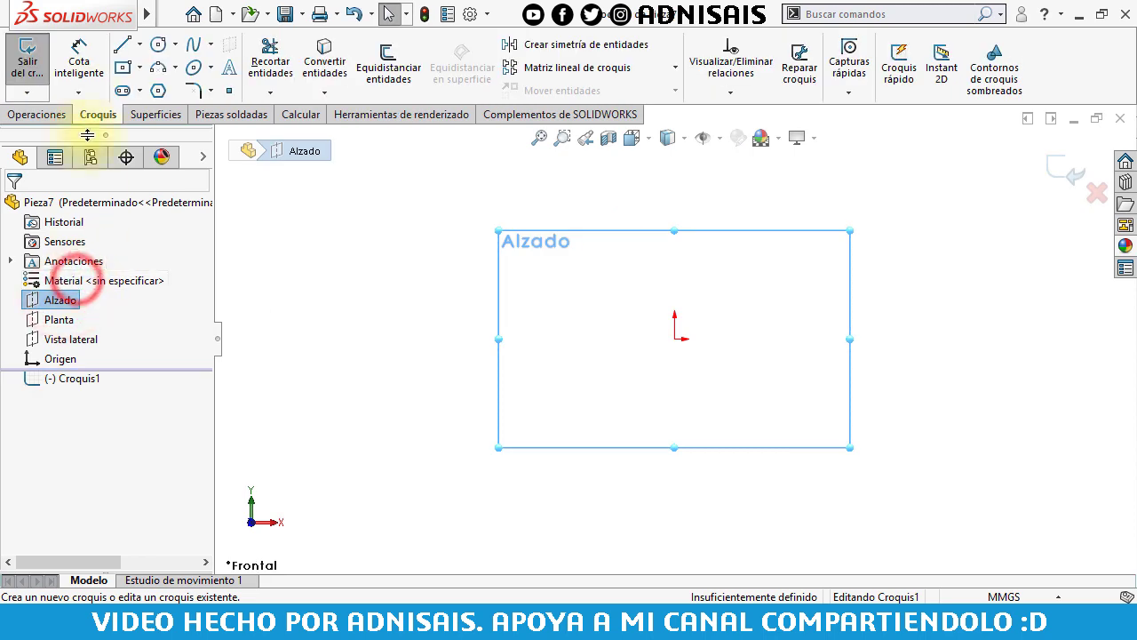
click(121, 49)
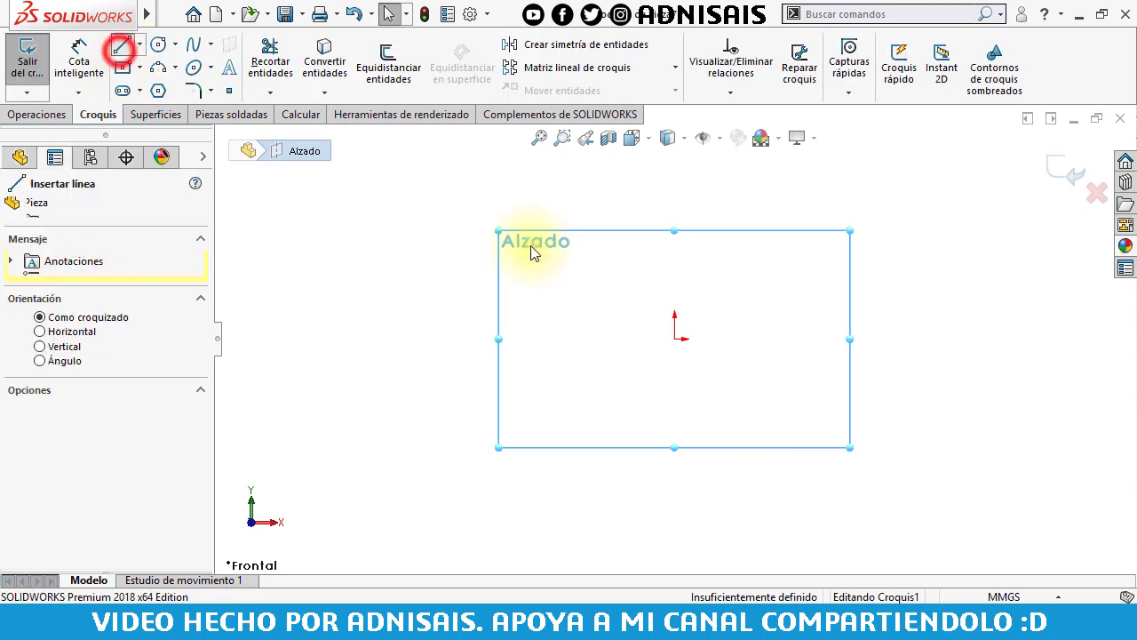
click(677, 337)
click(674, 231)
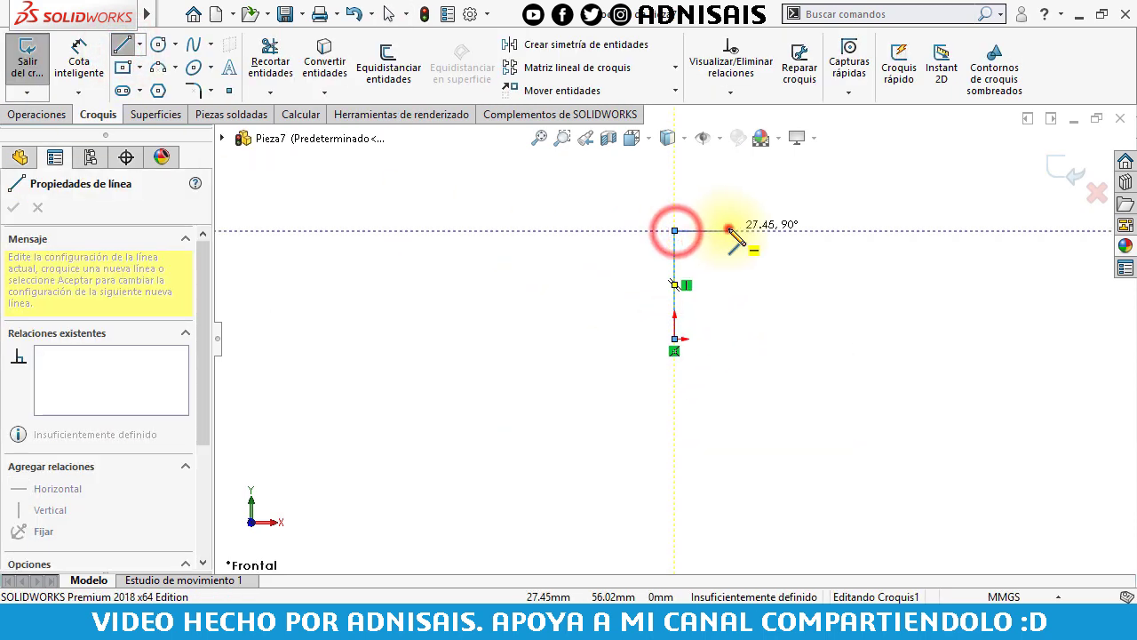
click(729, 231)
click(889, 293)
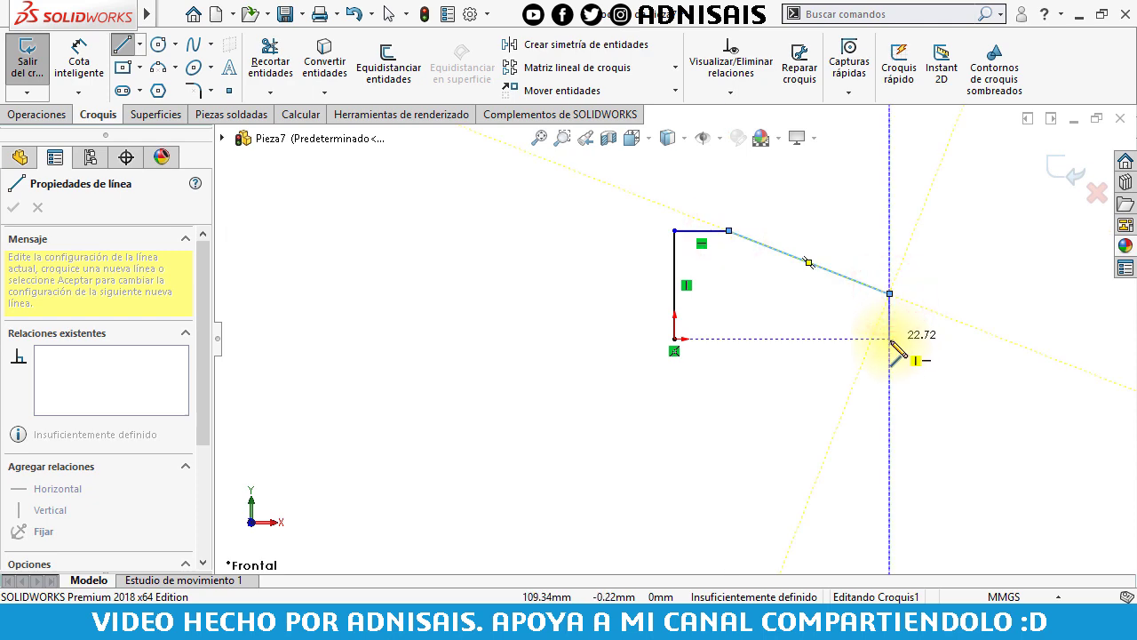
click(890, 338)
click(675, 338)
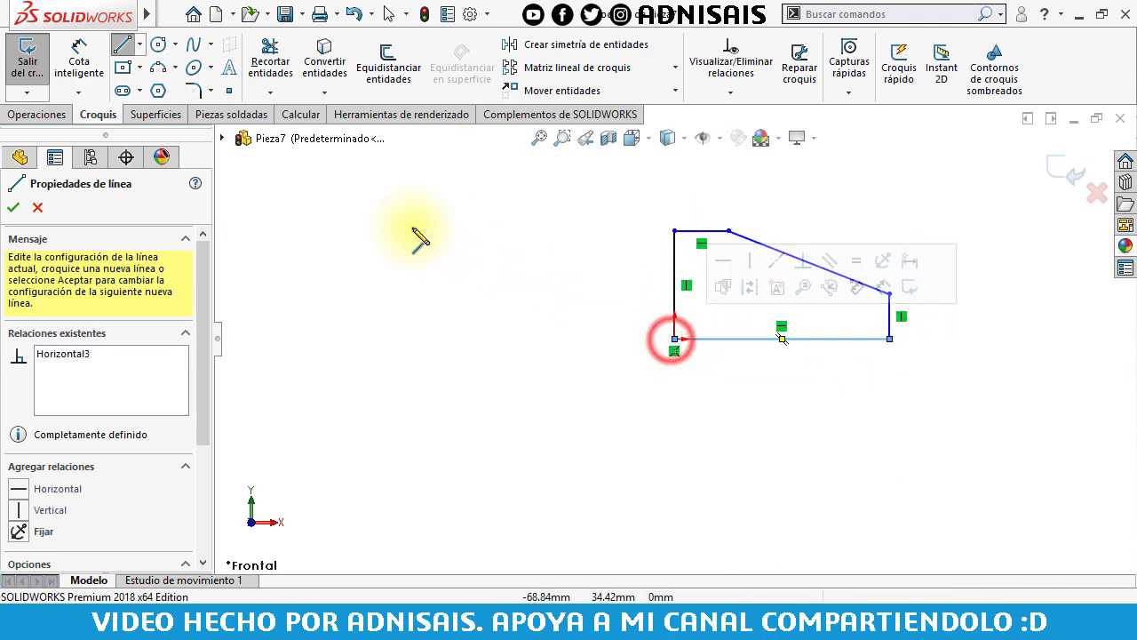
click(80, 58)
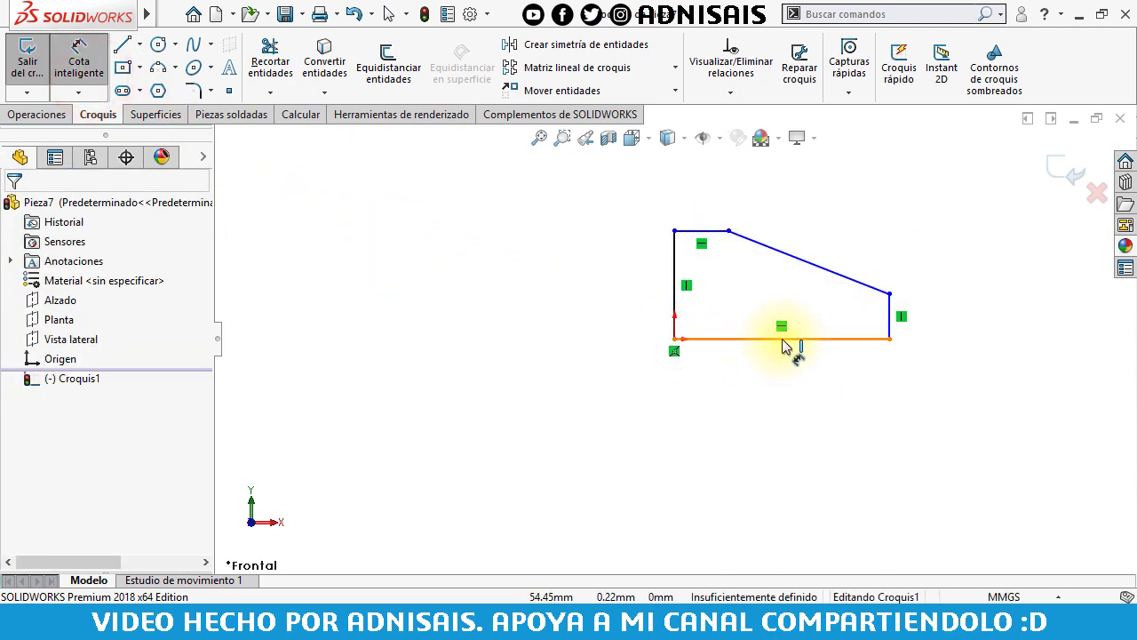
Dimension the bottom edge to 100 mm and the left side to 50 mm.
click(782, 338)
click(785, 373)
text(1)
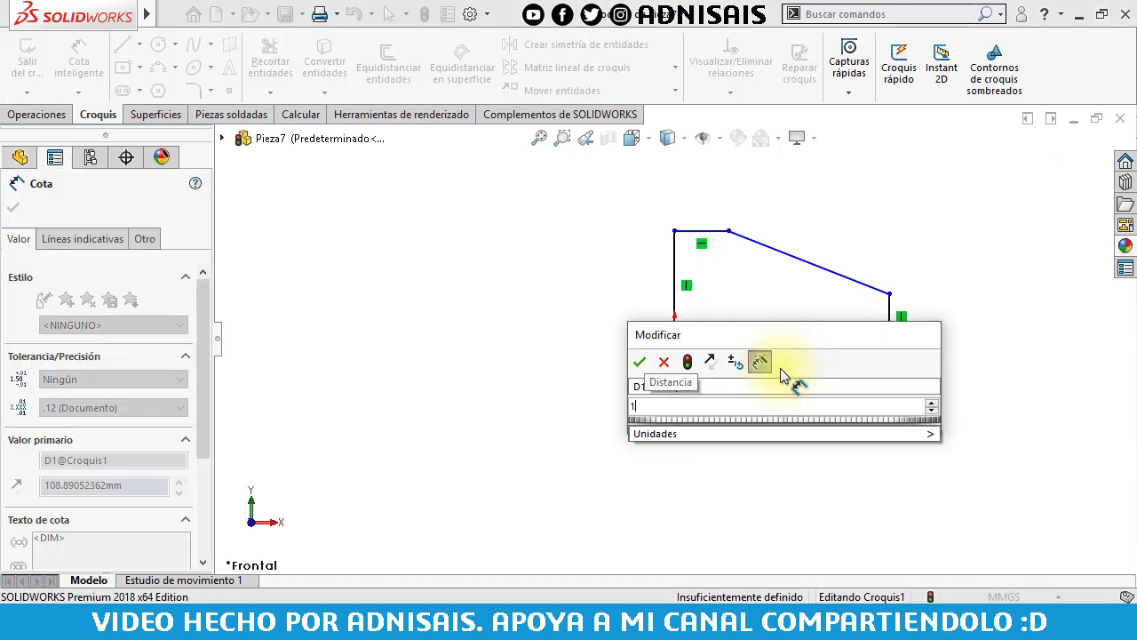
text(00)
key(Return)
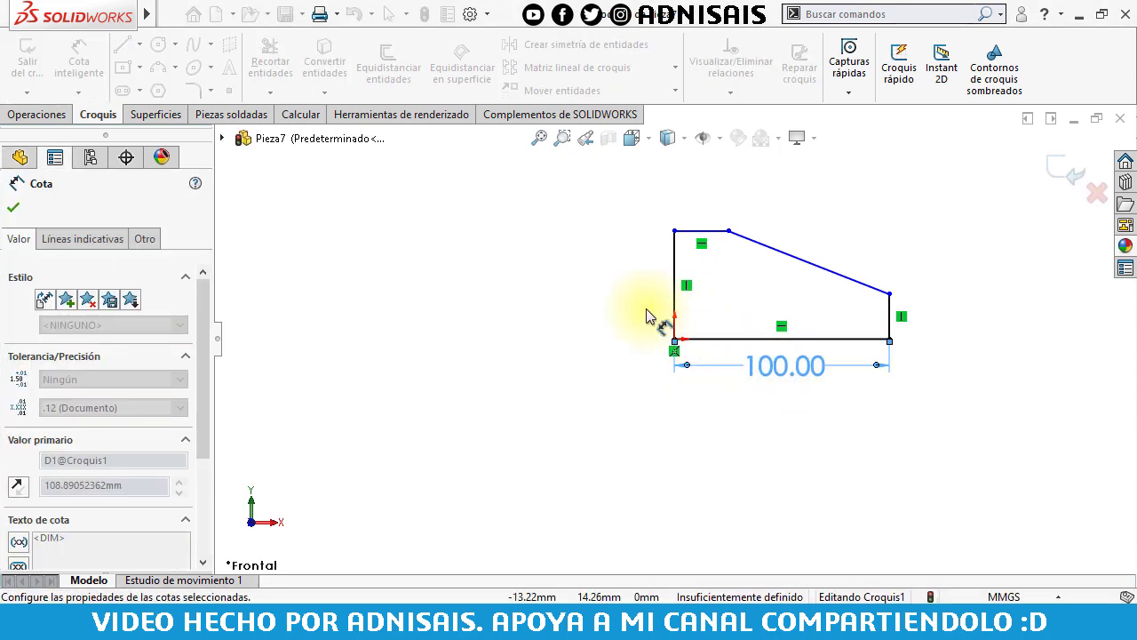
click(675, 320)
click(624, 312)
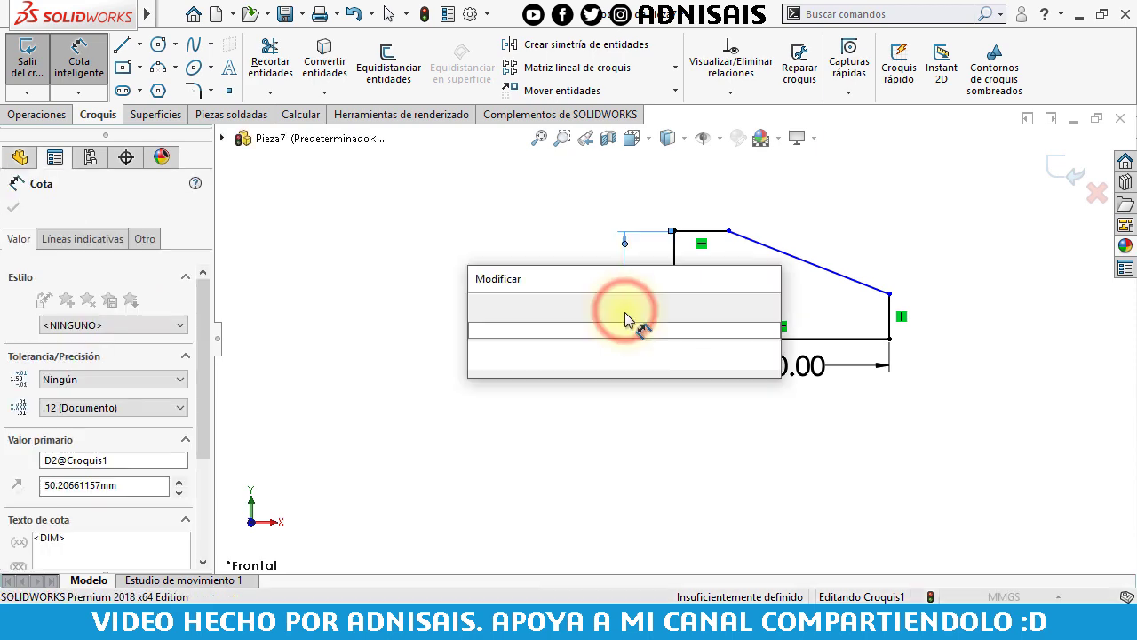
text(50)
key(Return)
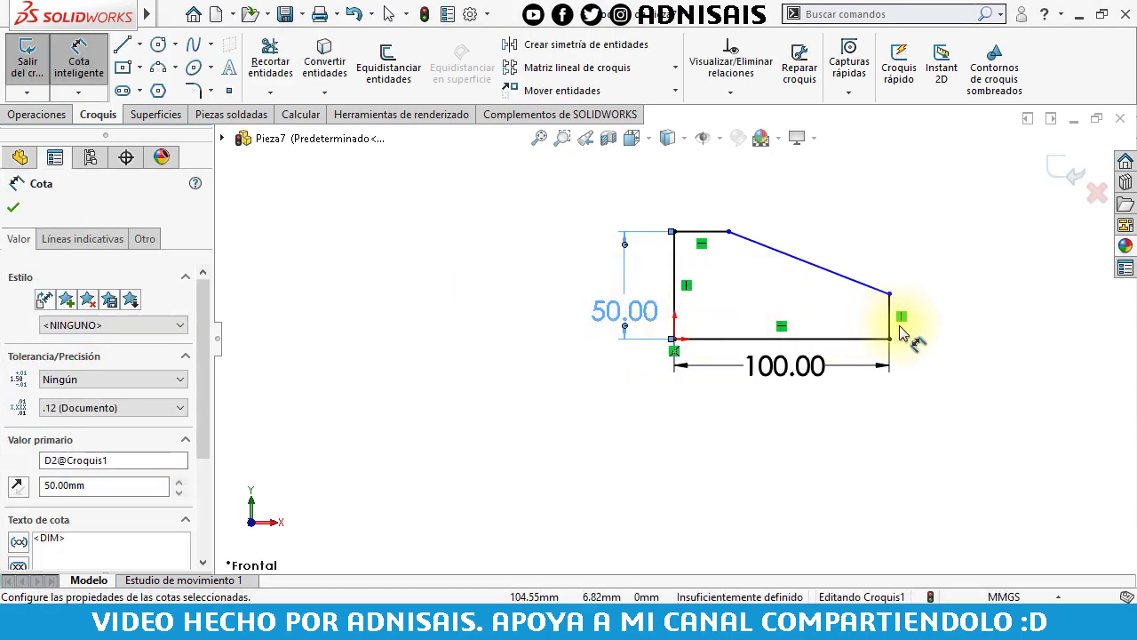
Dimension the right side to 20 mm and the top edge to 25 mm.
click(889, 328)
click(951, 324)
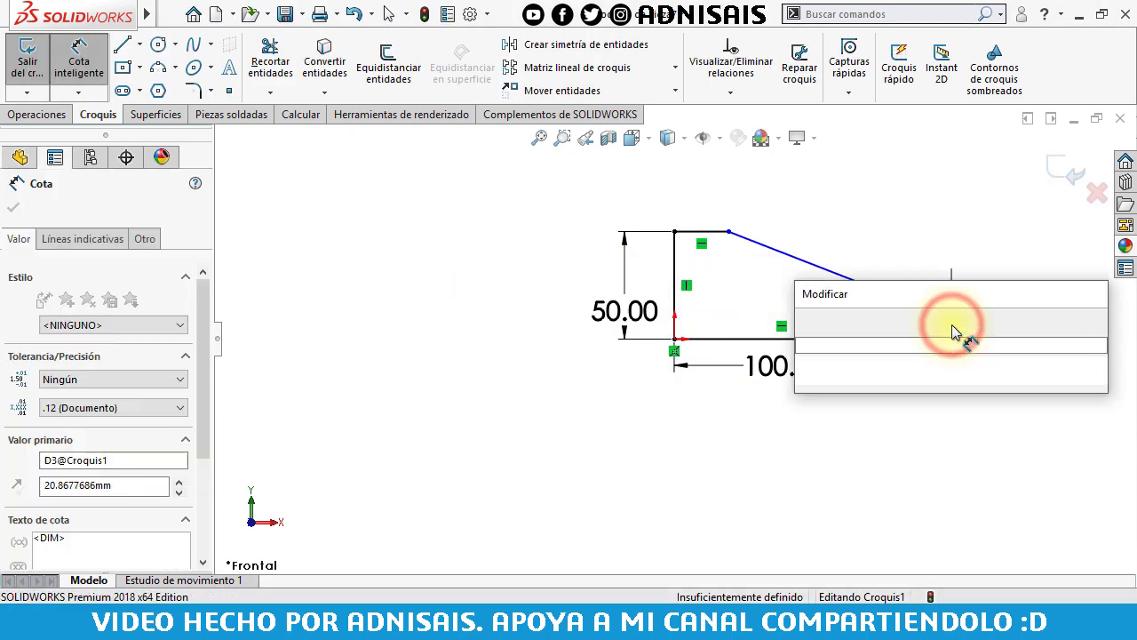
text(20)
key(Return)
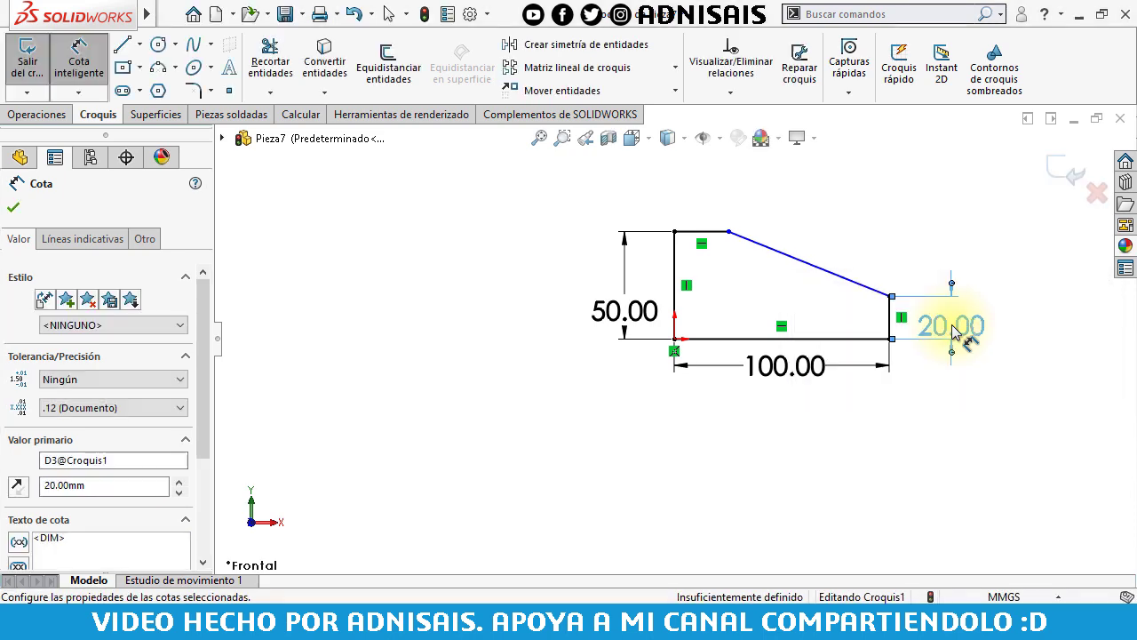
click(713, 233)
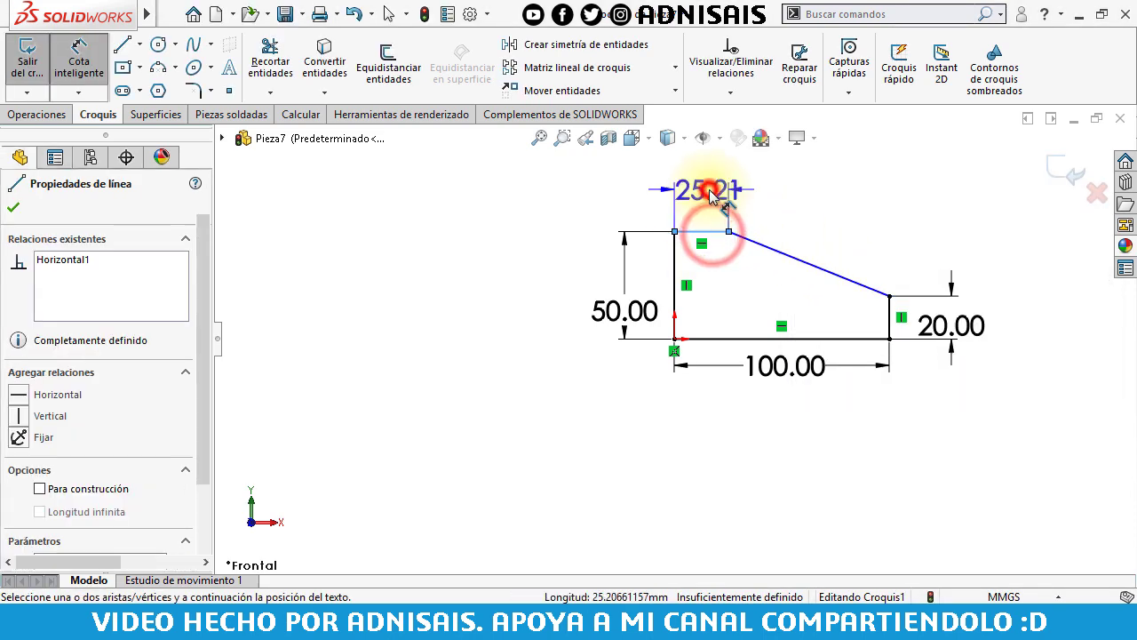
click(711, 202)
text(25)
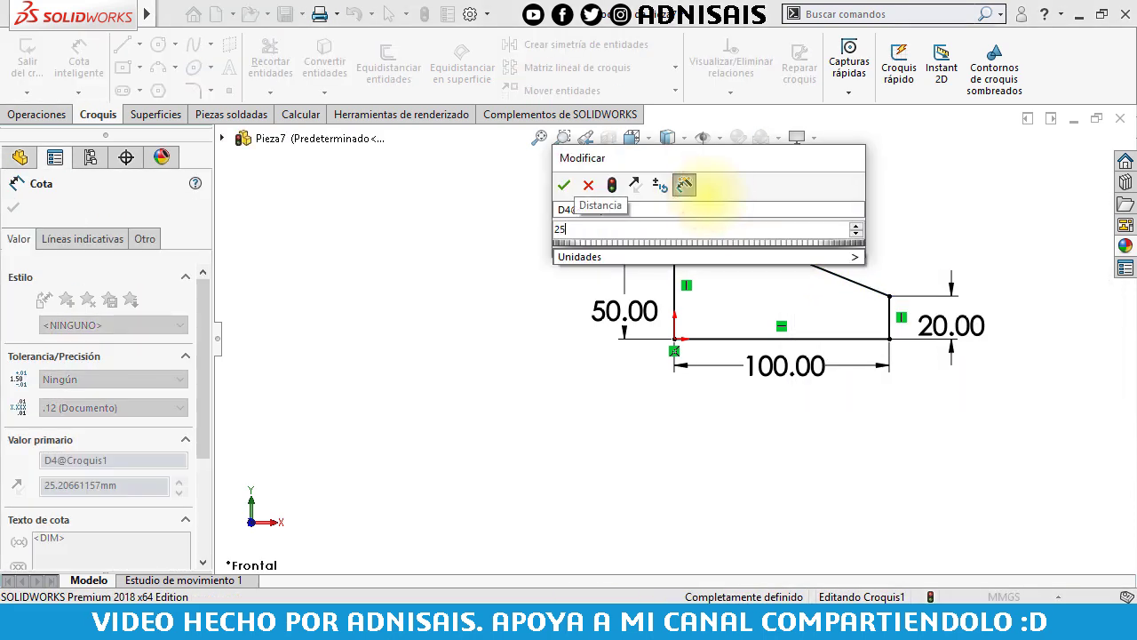
key(Return)
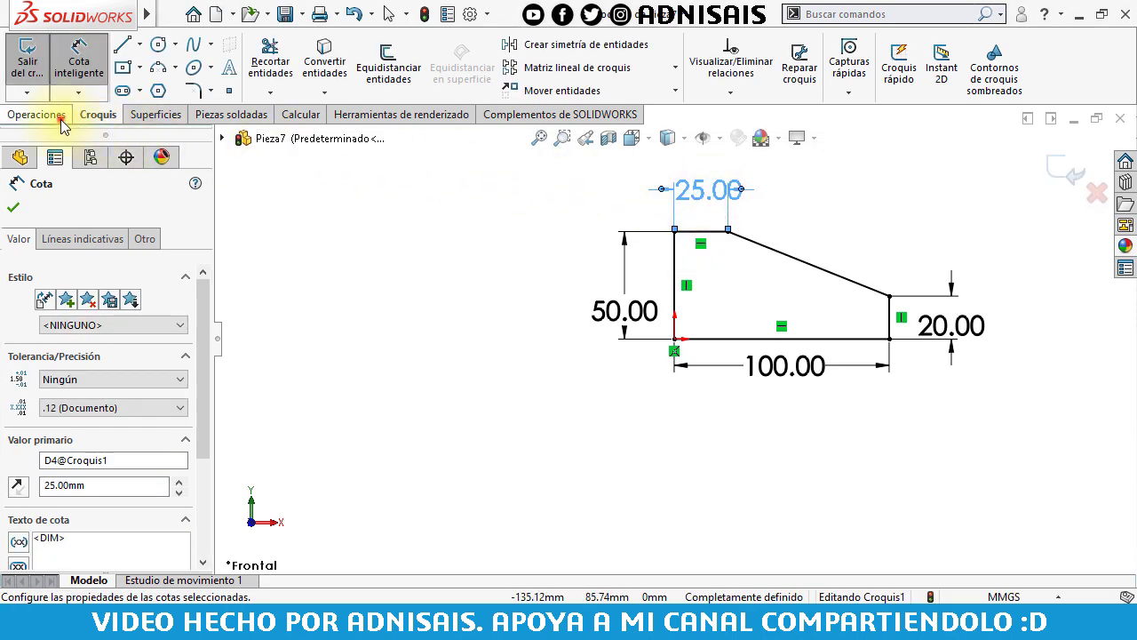
click(61, 118)
Extrude the tapered outline 50 mm into a solid block.
click(39, 67)
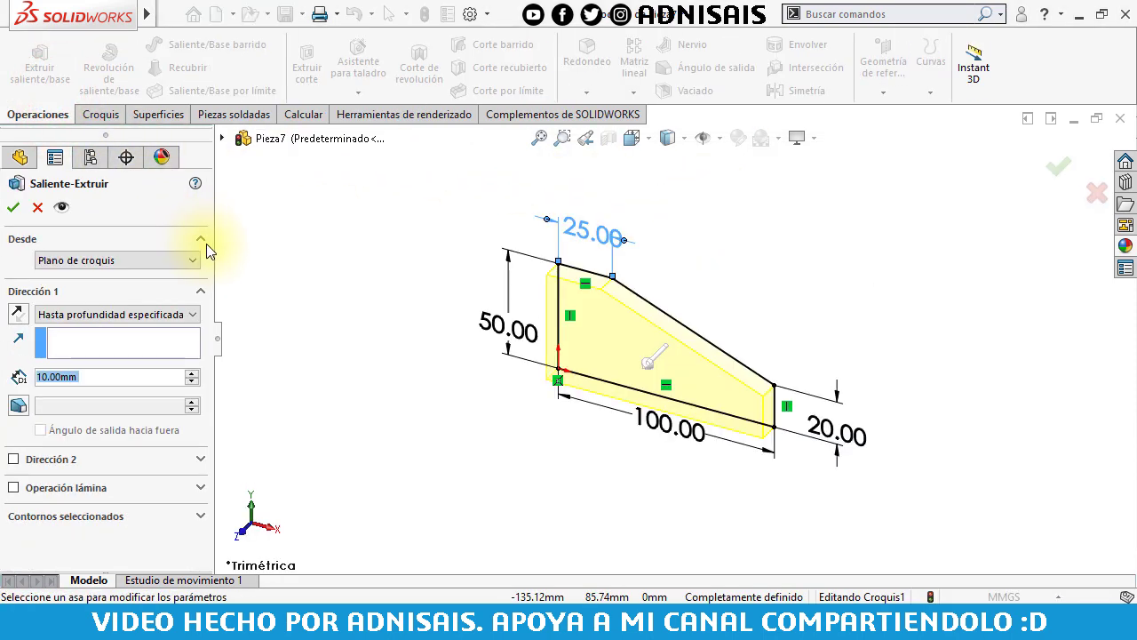
text(50)
key(Return)
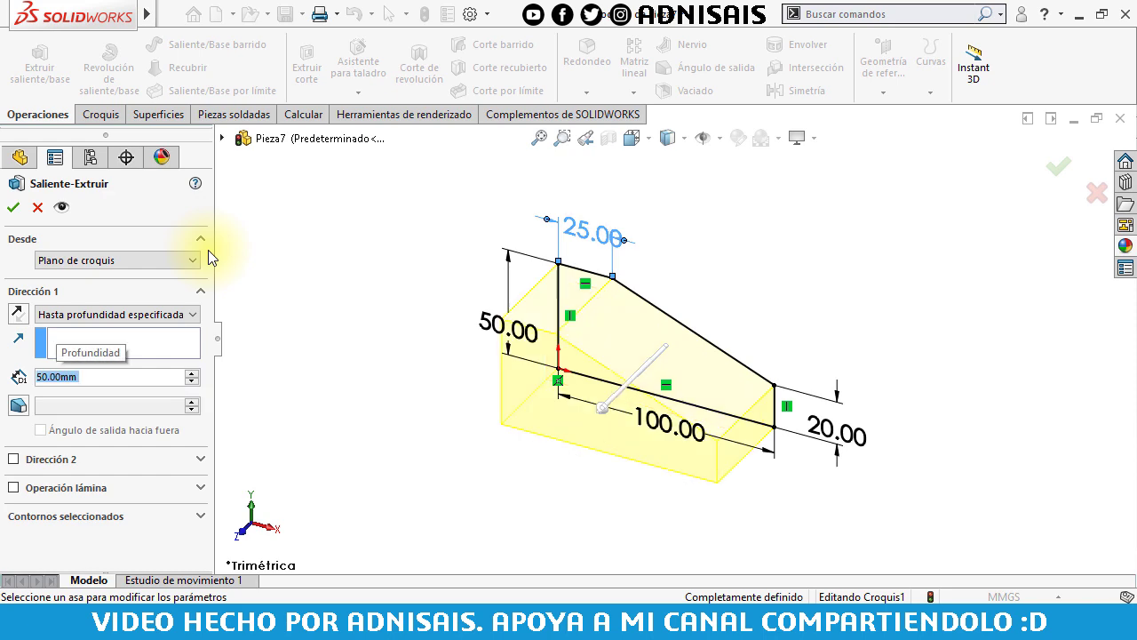
click(15, 208)
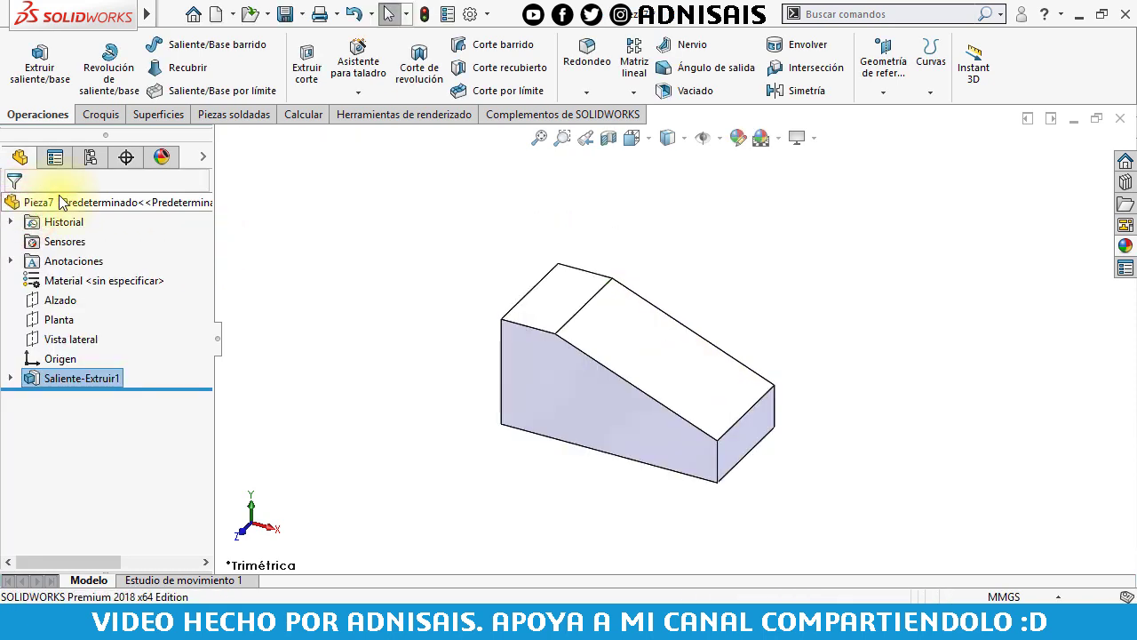
click(402, 219)
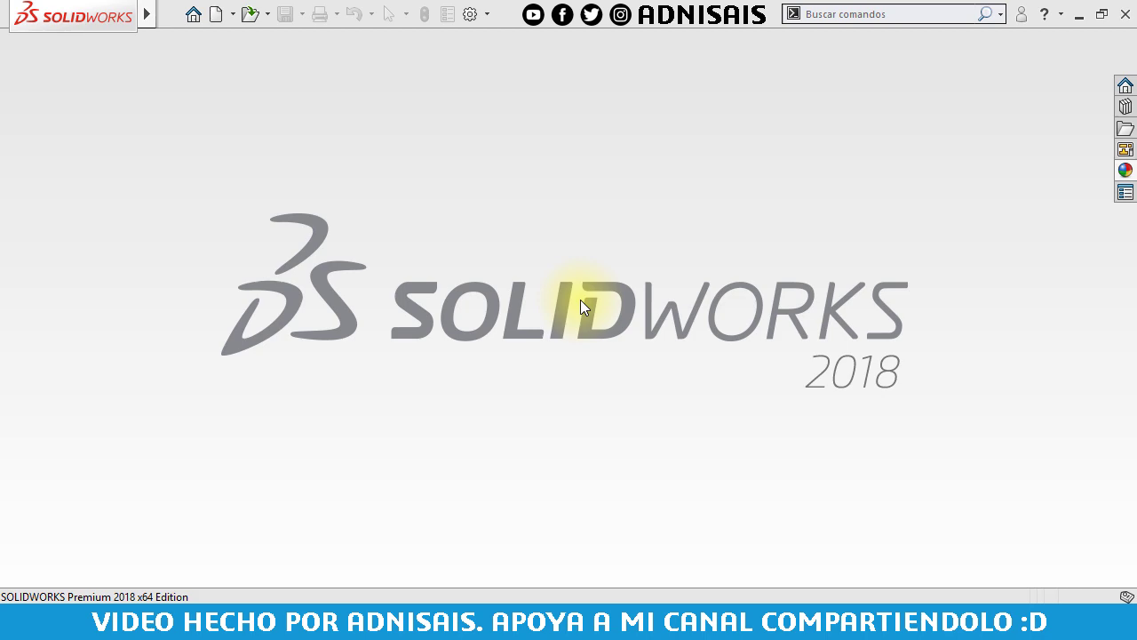
Create a new part and sketch a vertical and a horizontal line meeting at the origin on Alzado.
click(217, 16)
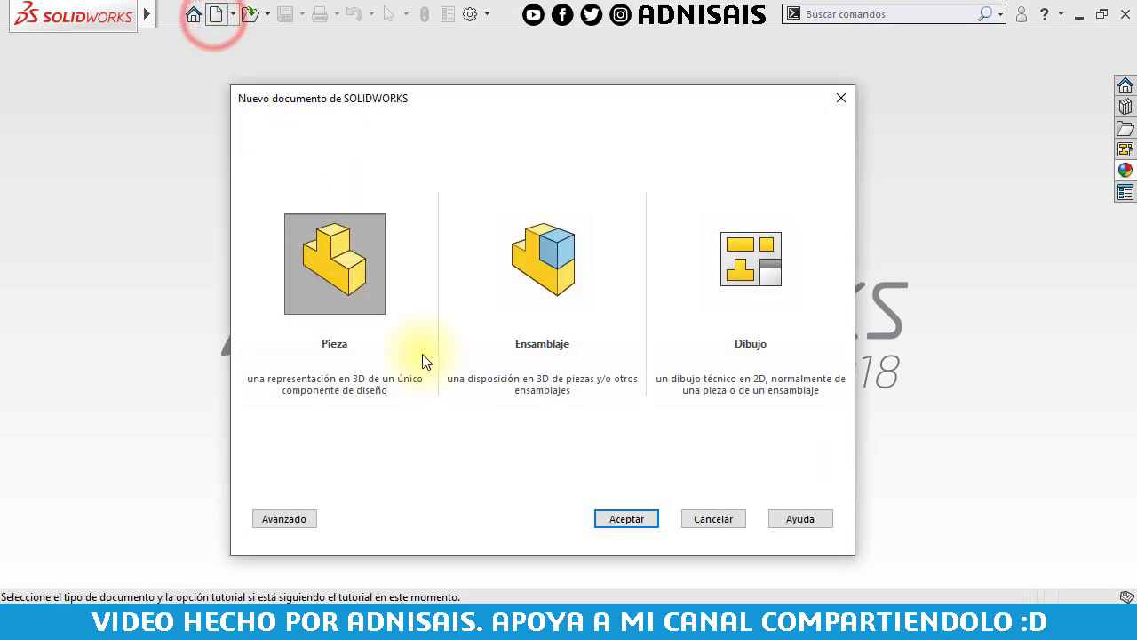
click(598, 515)
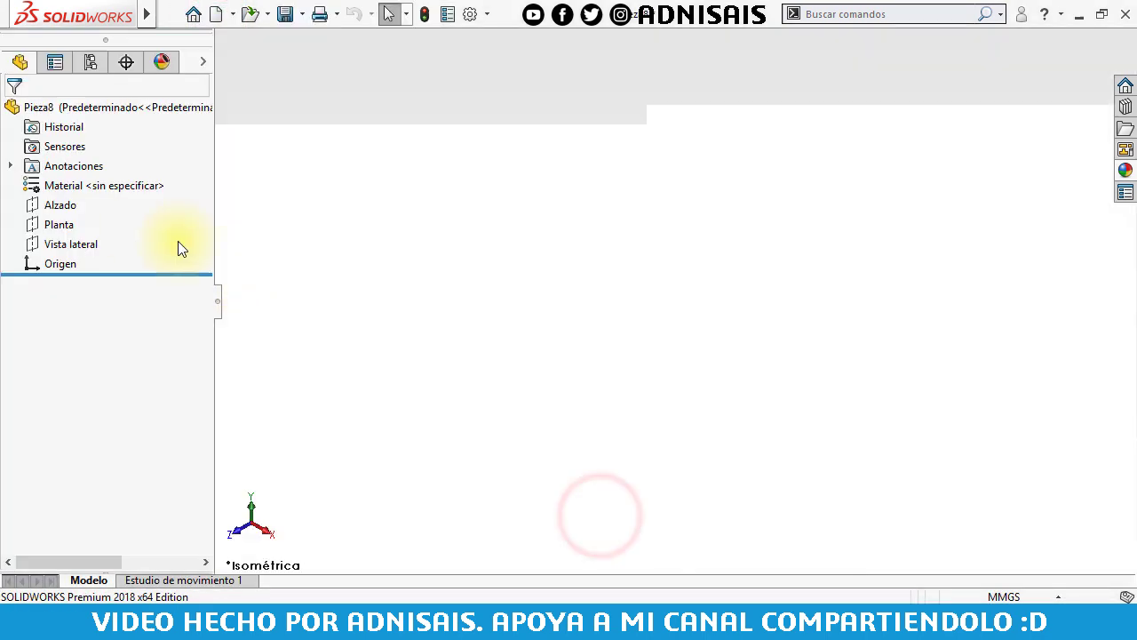
click(62, 301)
click(78, 264)
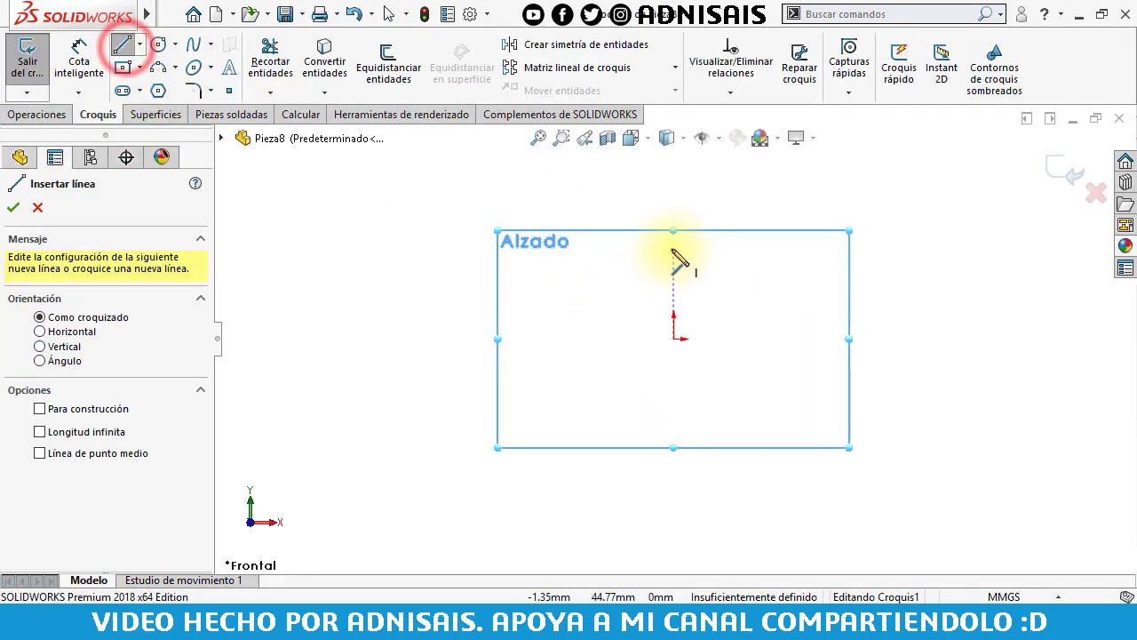
click(674, 247)
click(675, 339)
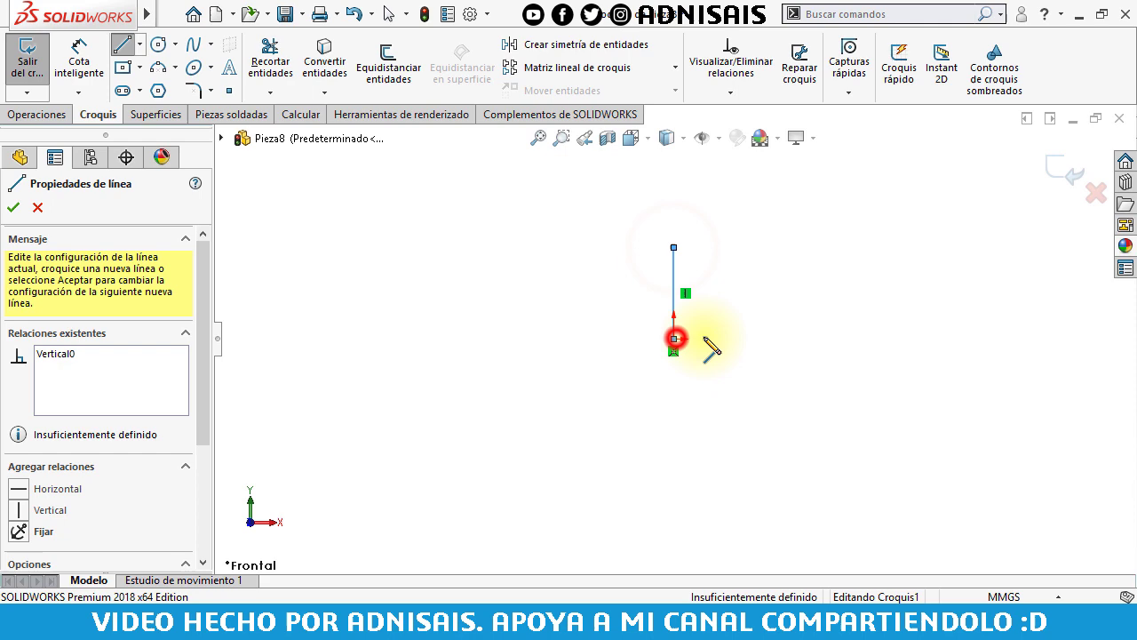
click(779, 339)
click(98, 66)
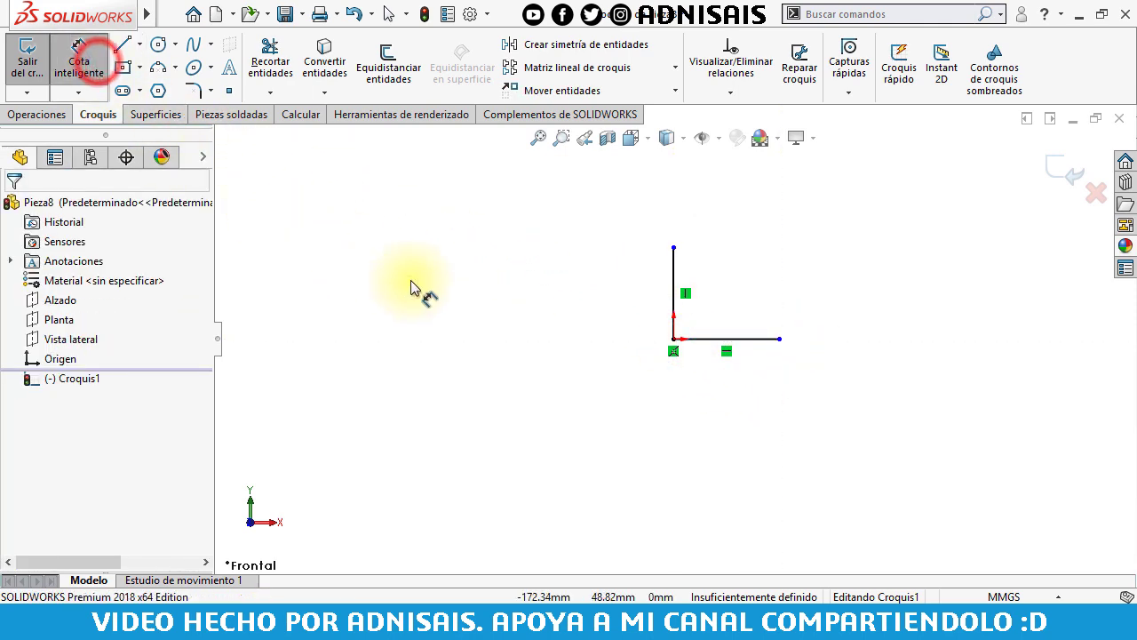
Dimension the vertical line to 64 mm and the horizontal line to 96 mm.
click(670, 308)
click(622, 305)
text(64)
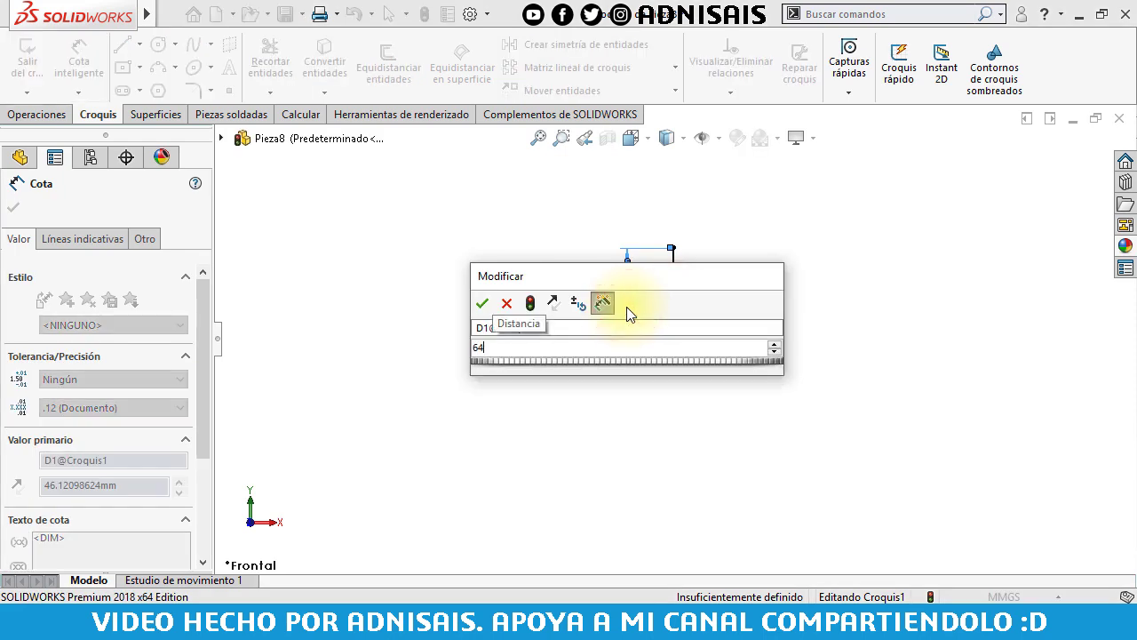
key(Return)
click(749, 339)
click(748, 391)
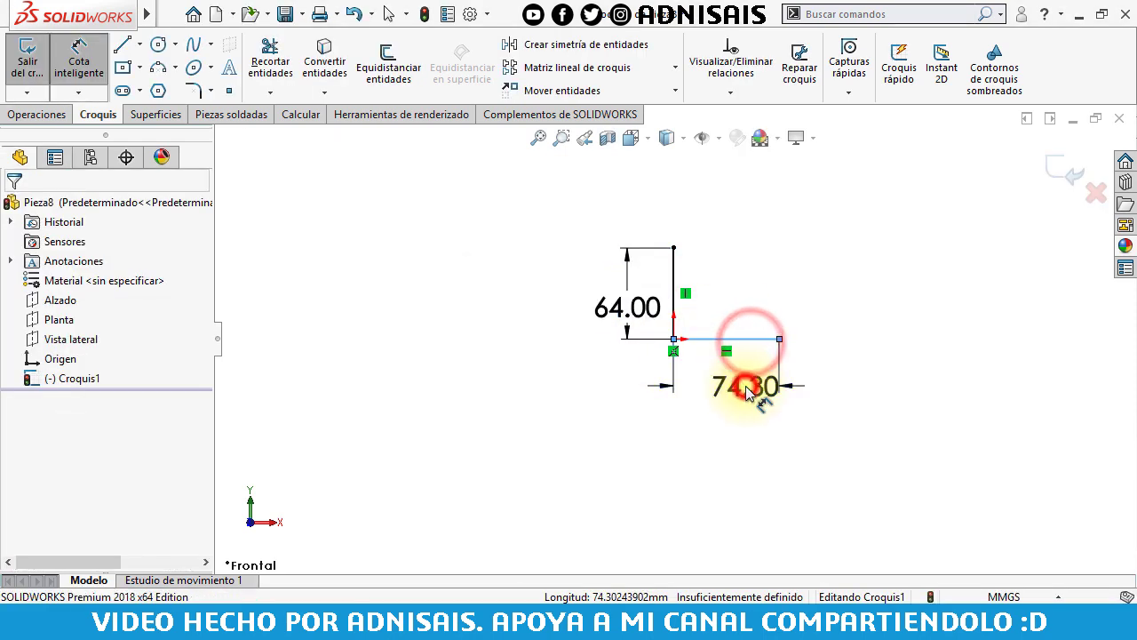
text(96)
key(Return)
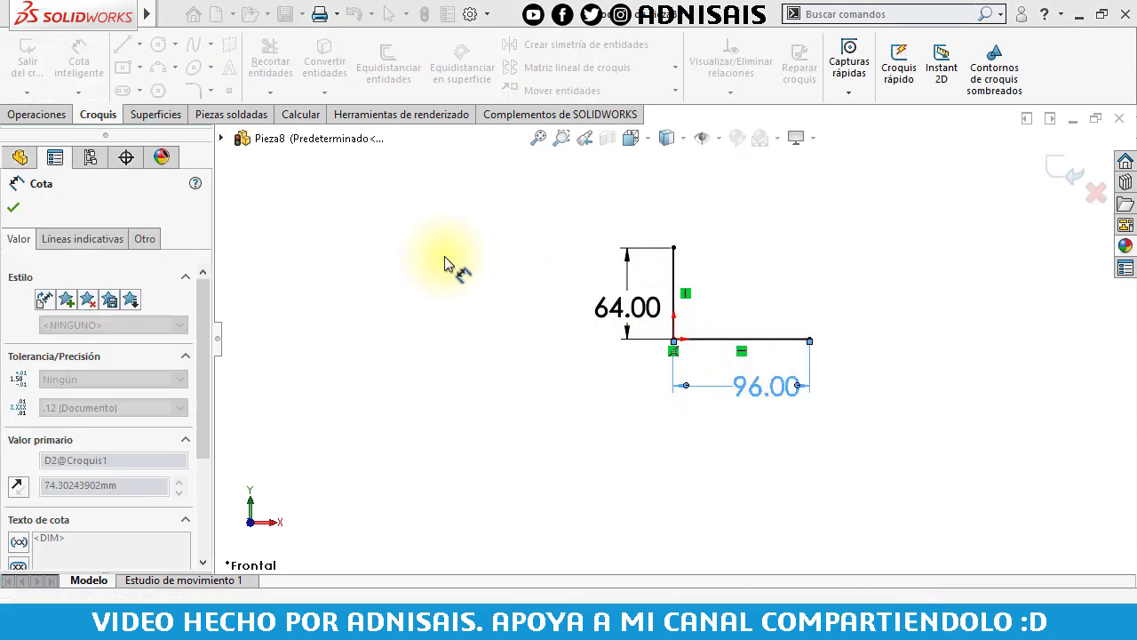
click(15, 116)
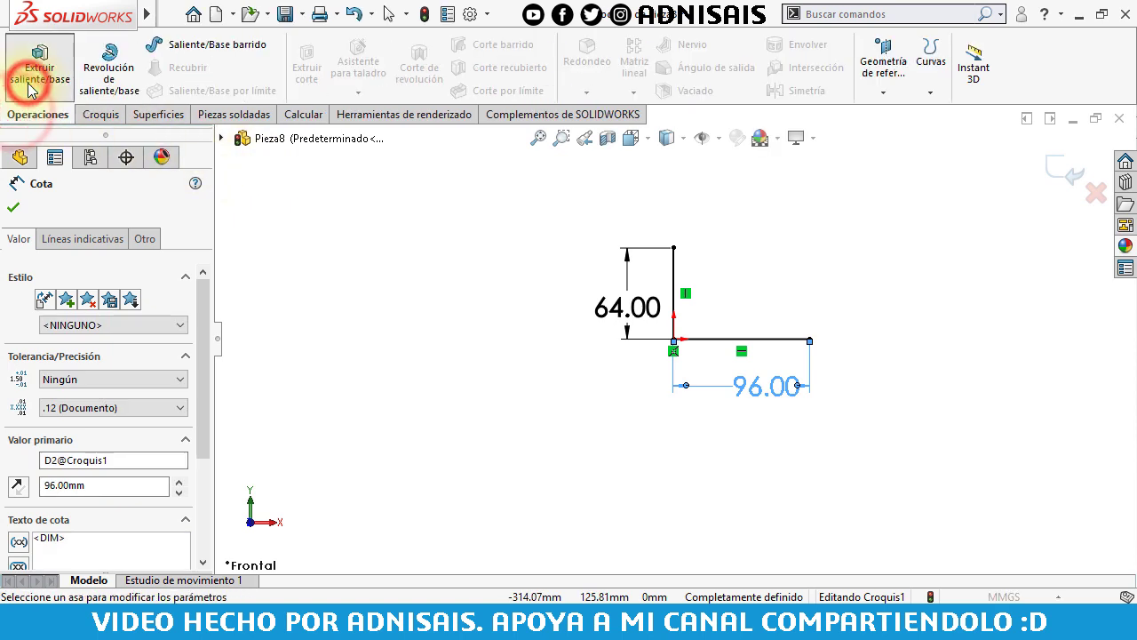
Thin-extrude the L sketch 64 mm deep with 16 mm walls flipped inside the profile.
click(28, 80)
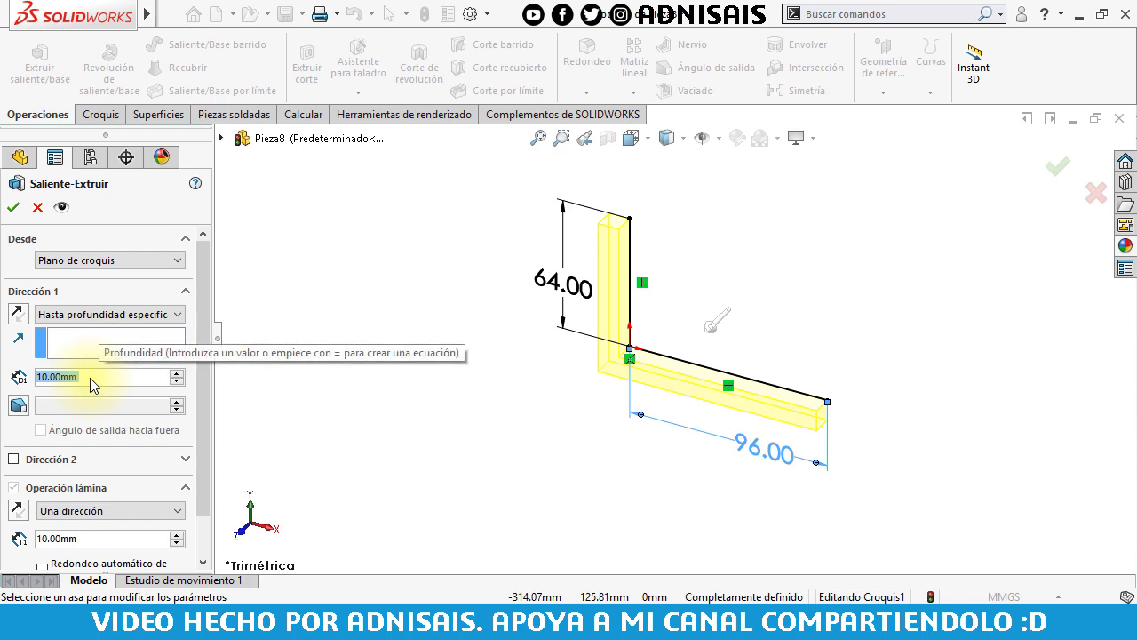
text(64)
click(120, 536)
double_click(120, 536)
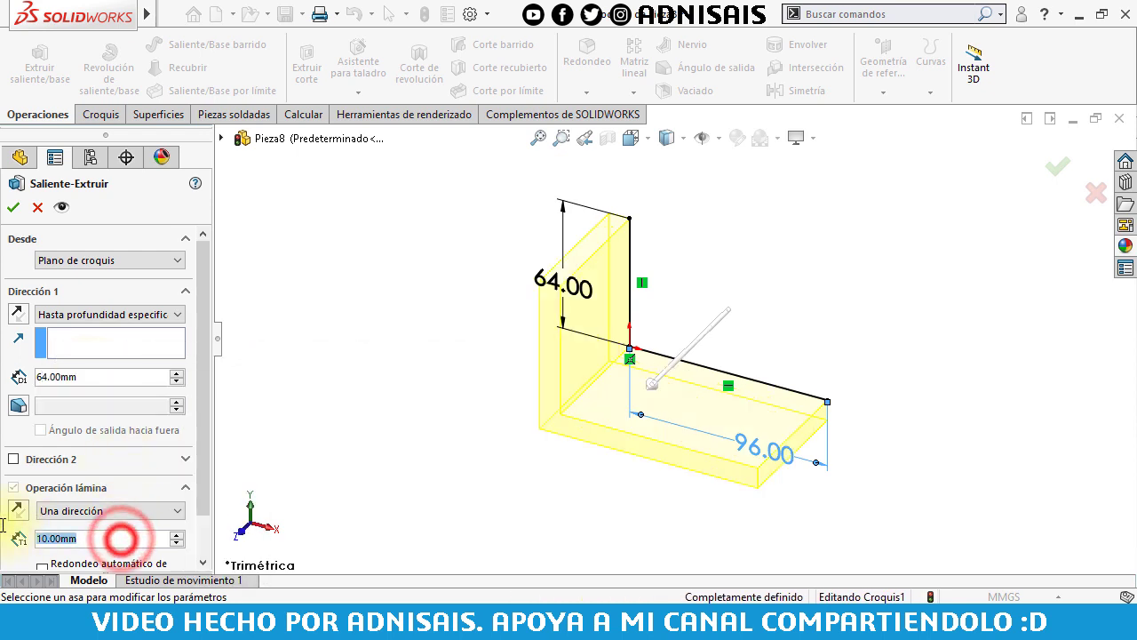
text(16)
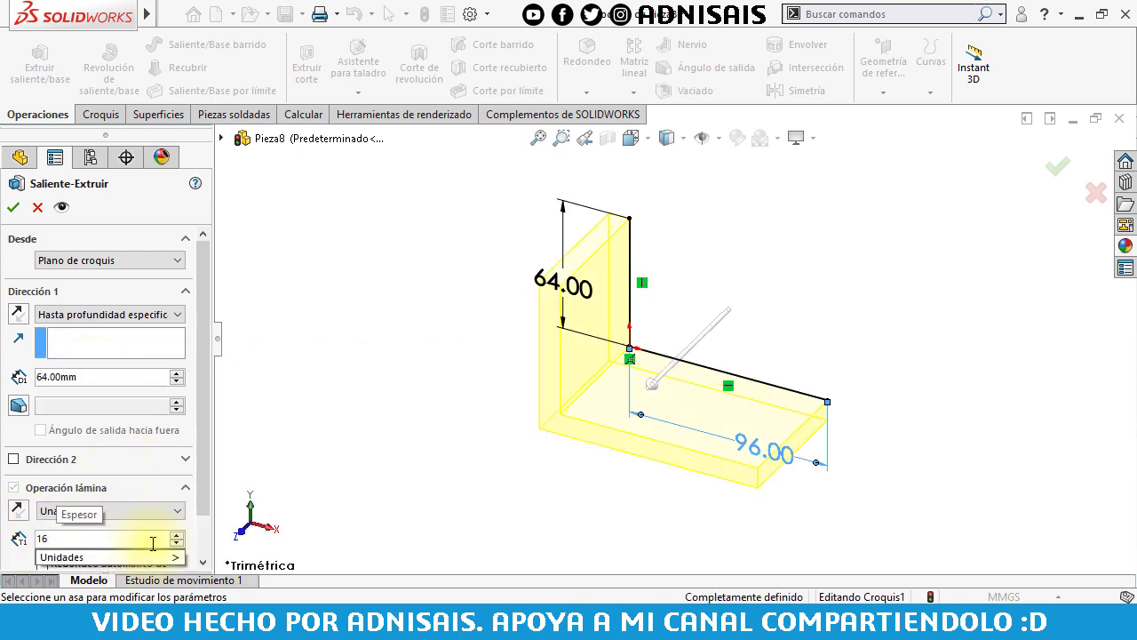
click(266, 455)
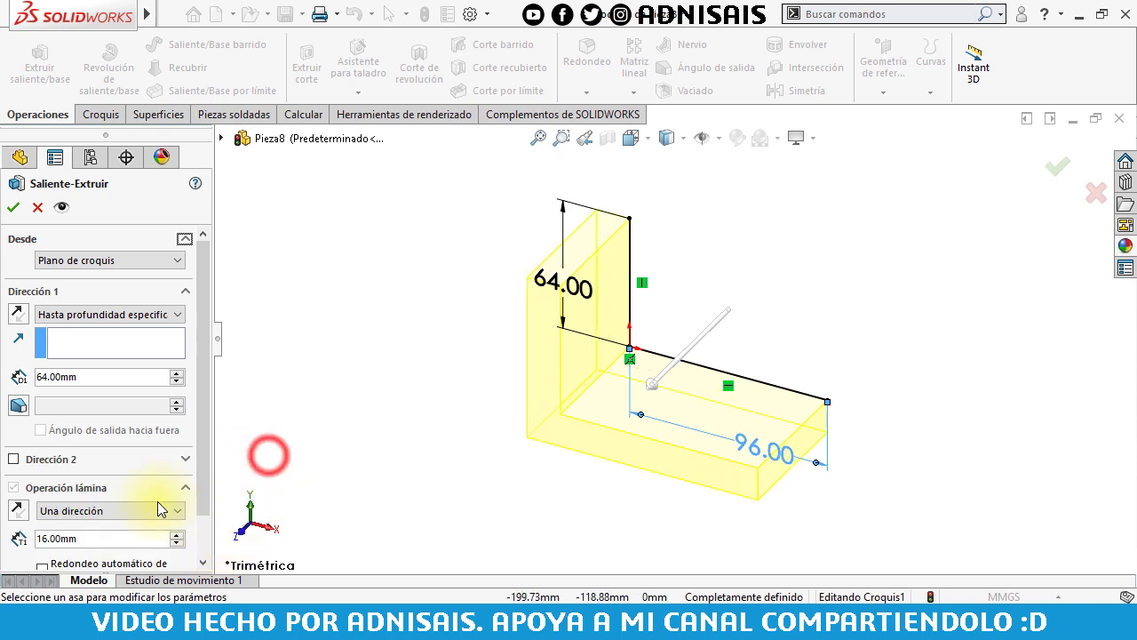
click(18, 510)
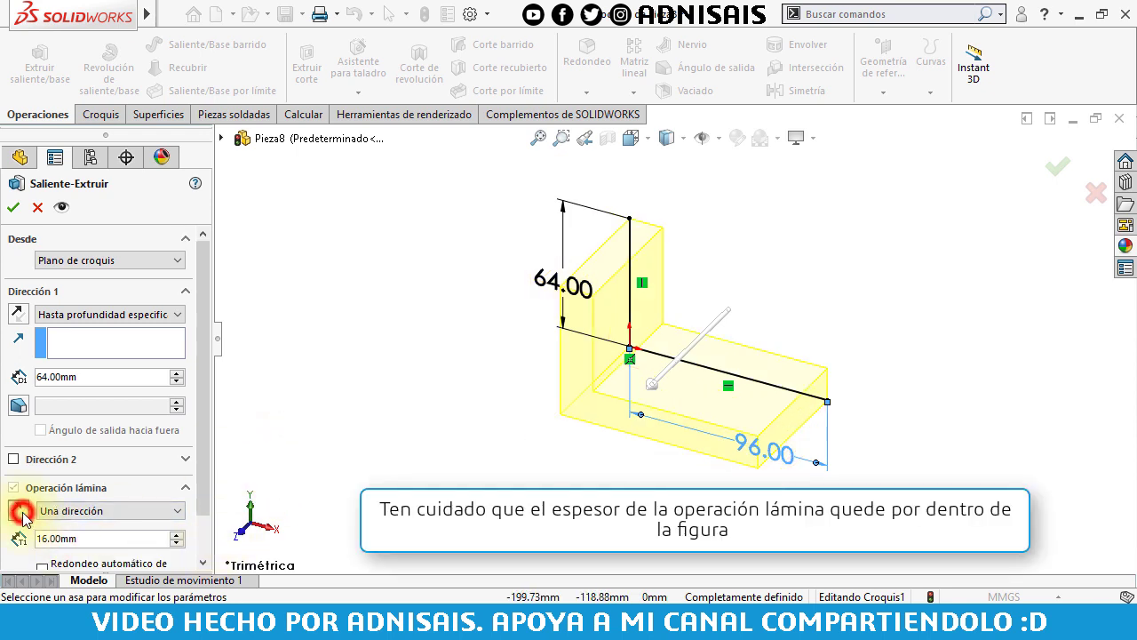
click(13, 210)
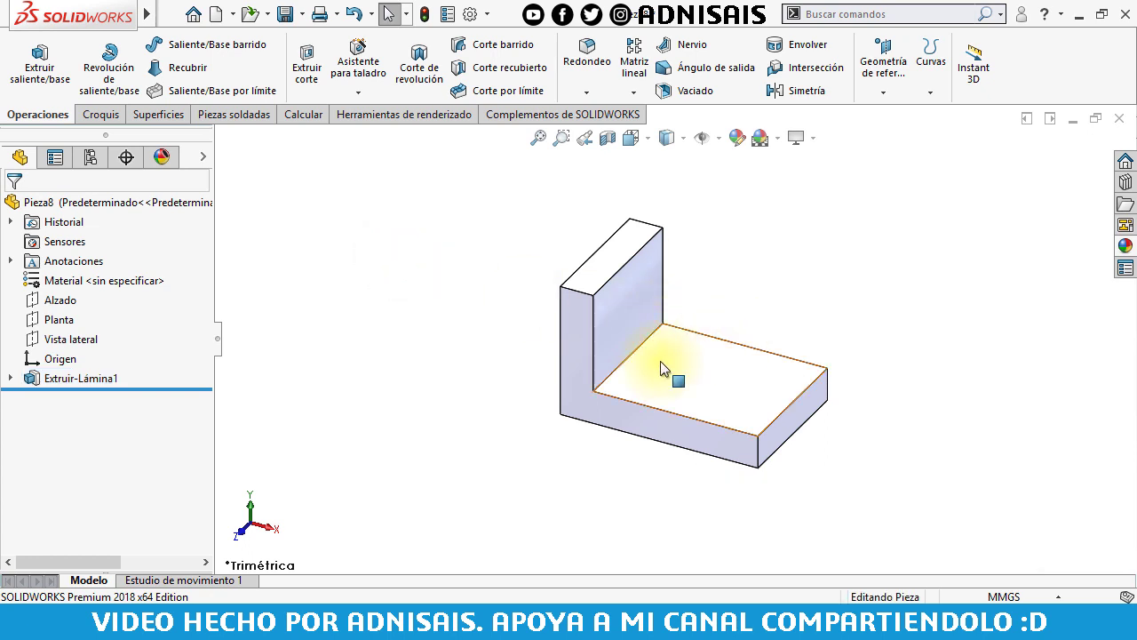
Start a sketch on the base's top face and draw a corner rectangle on it.
click(682, 360)
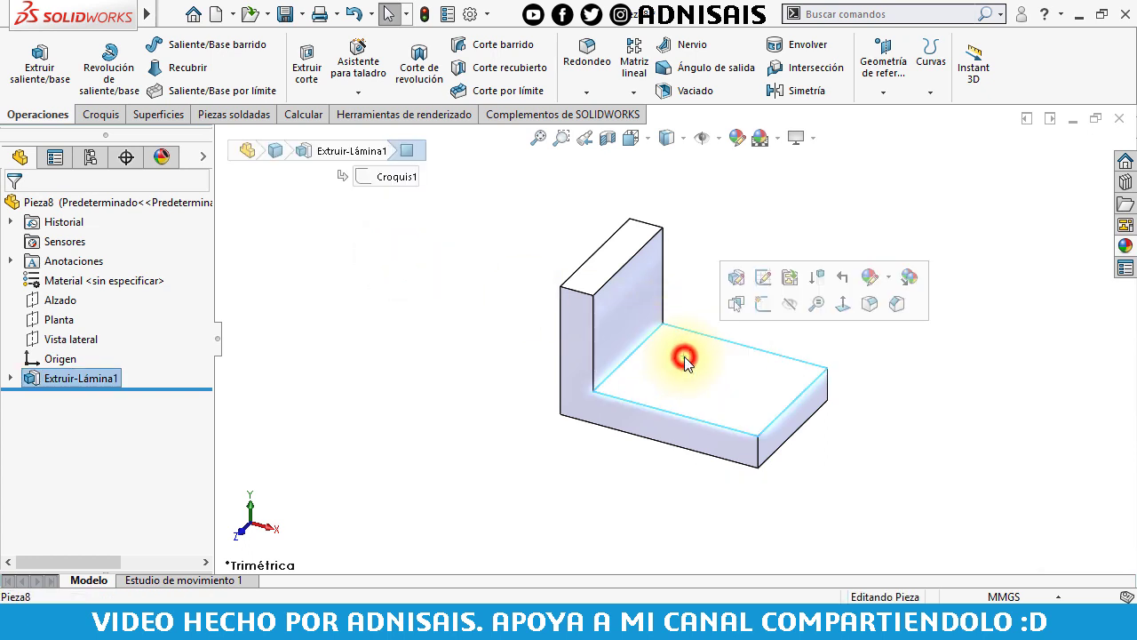
click(748, 309)
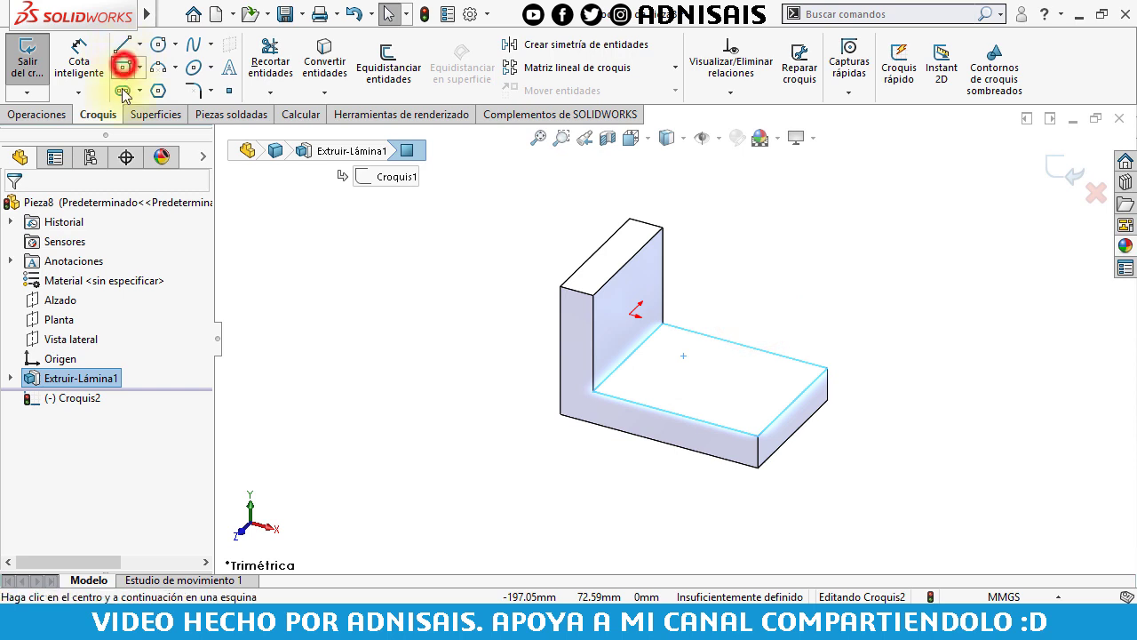
click(30, 267)
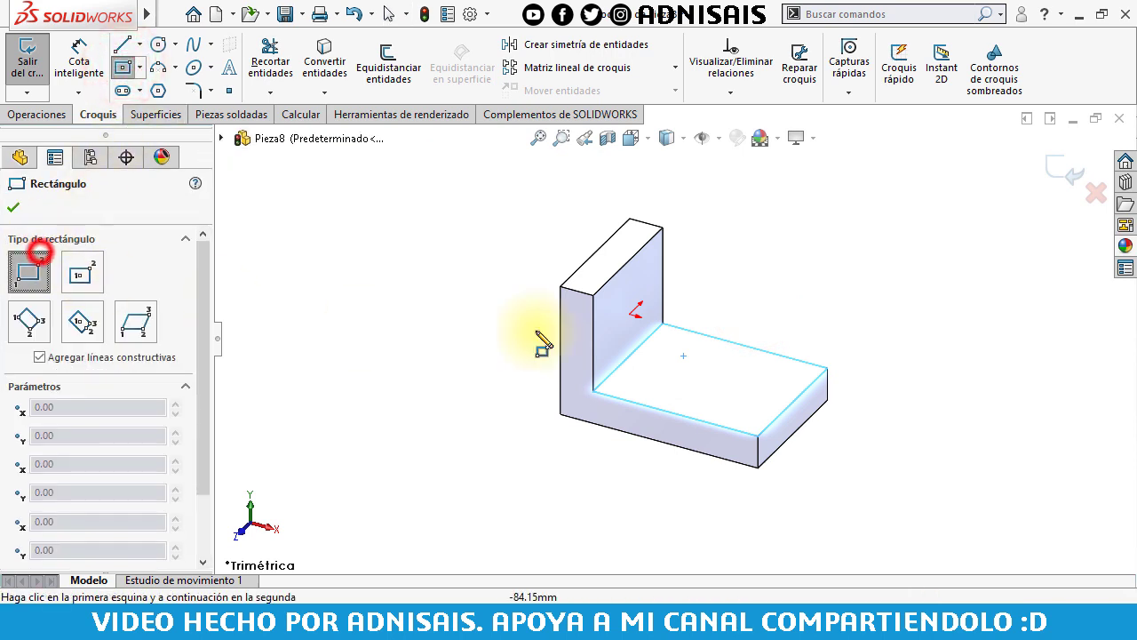
click(662, 323)
click(700, 368)
Dimension the rectangle 22 mm back from the front edge and 40 mm long.
click(80, 64)
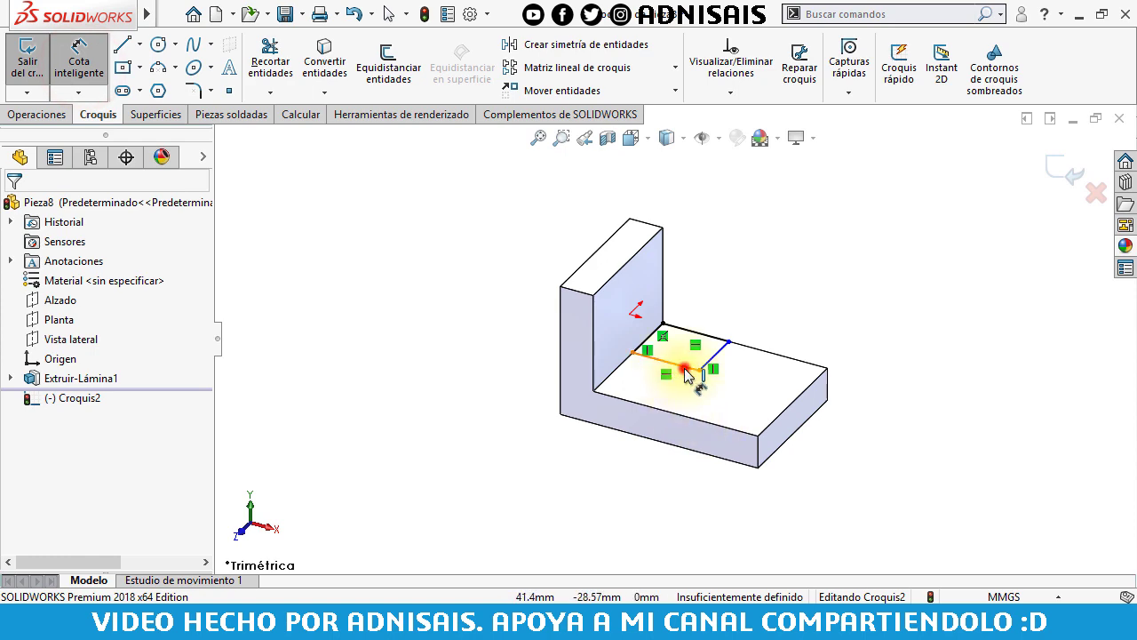
click(685, 373)
click(658, 405)
click(679, 403)
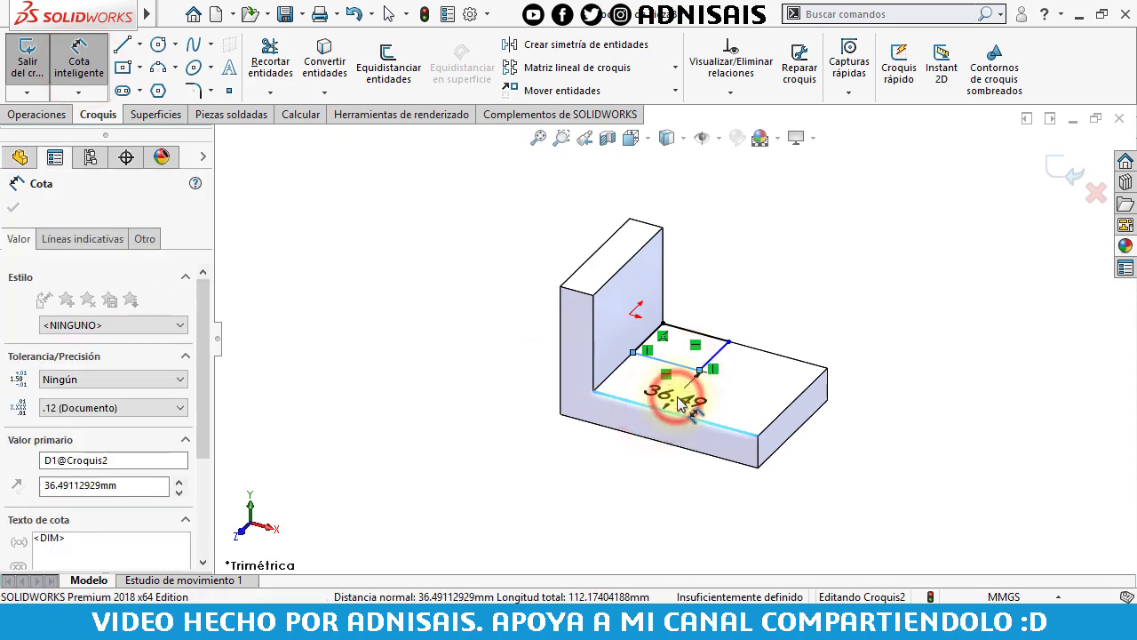
text(22)
key(Return)
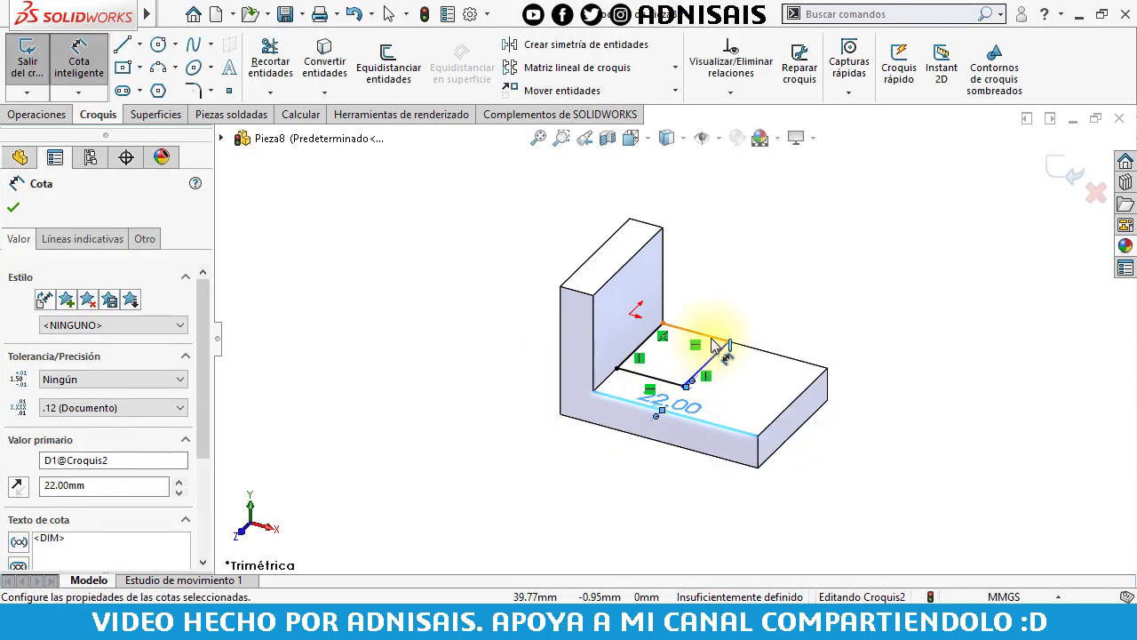
click(713, 336)
click(733, 320)
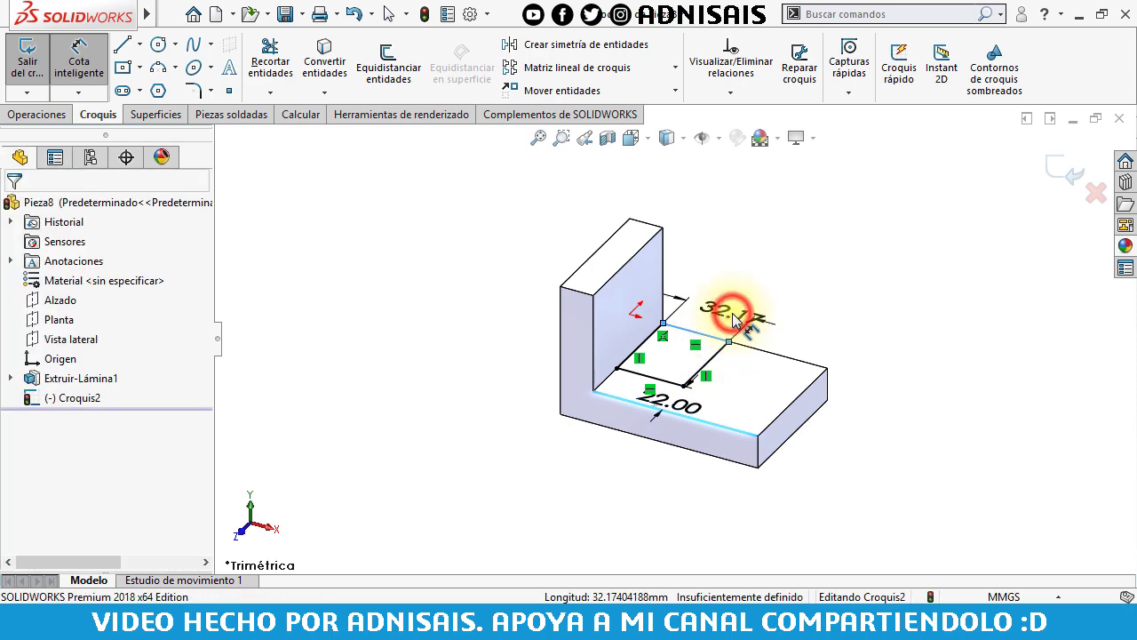
text(40)
key(Return)
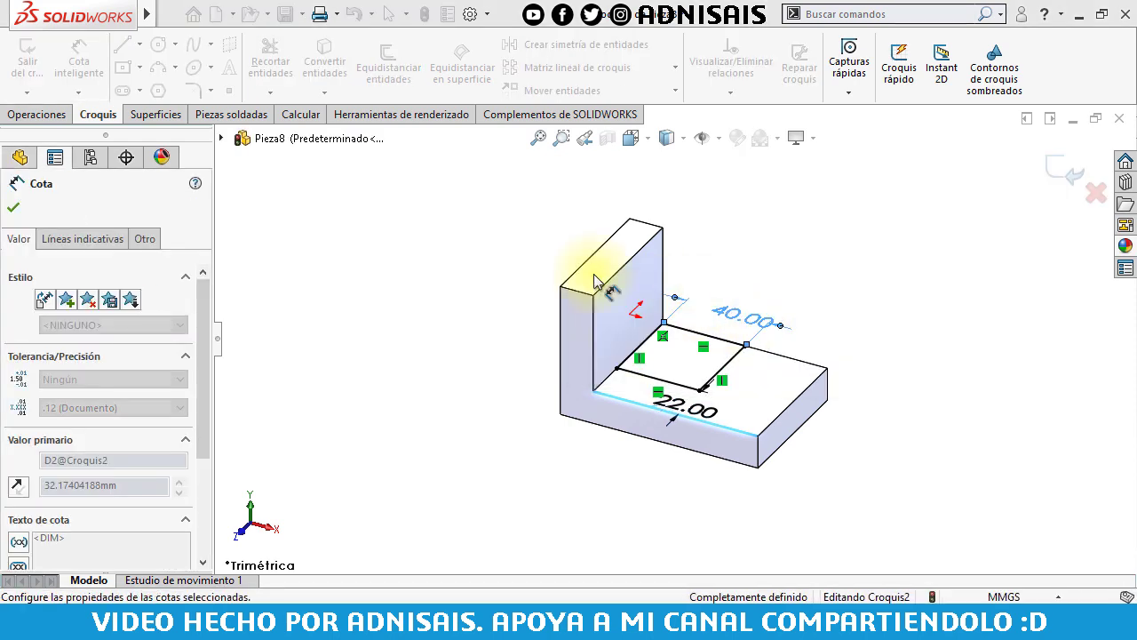
click(40, 115)
Extrude the rectangle 28 mm into a block, then select the bracket's side face.
click(39, 64)
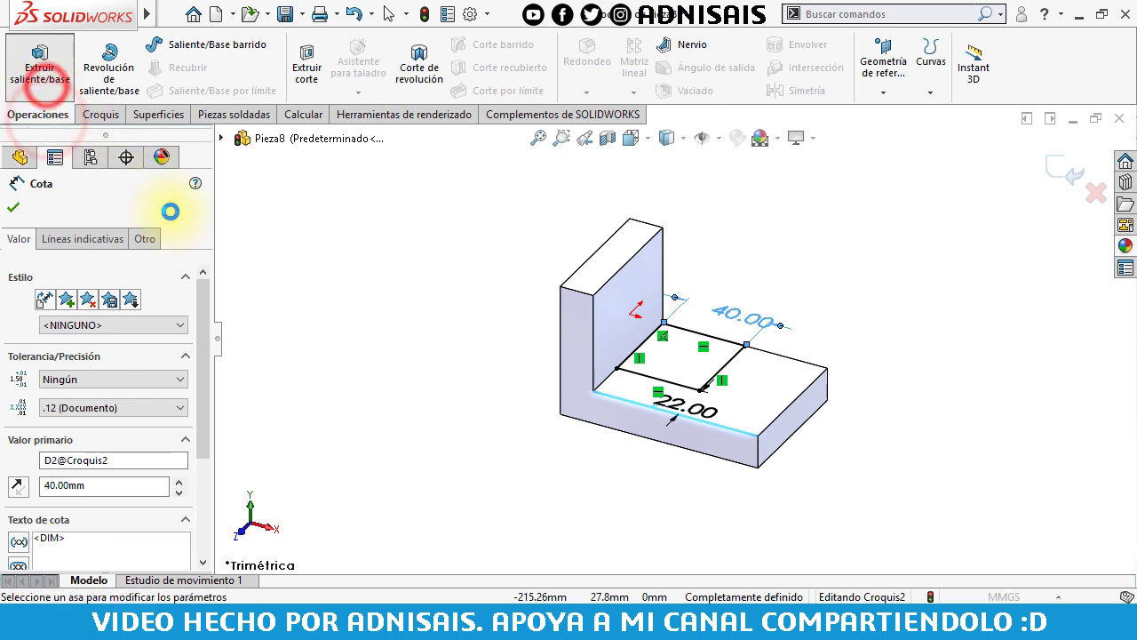
text(28)
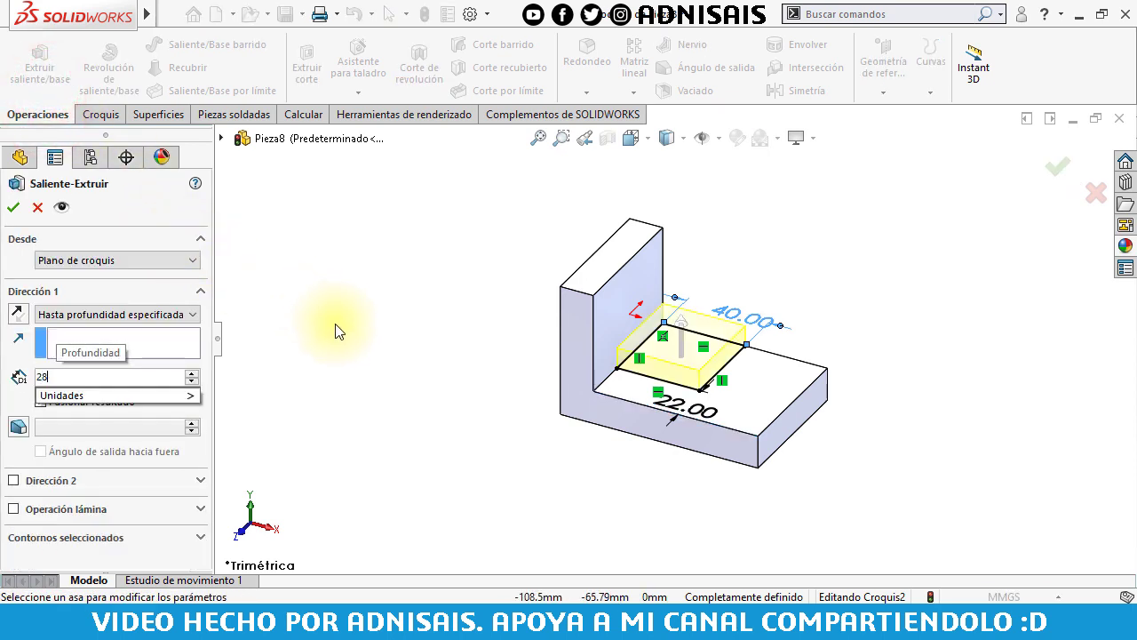
key(Return)
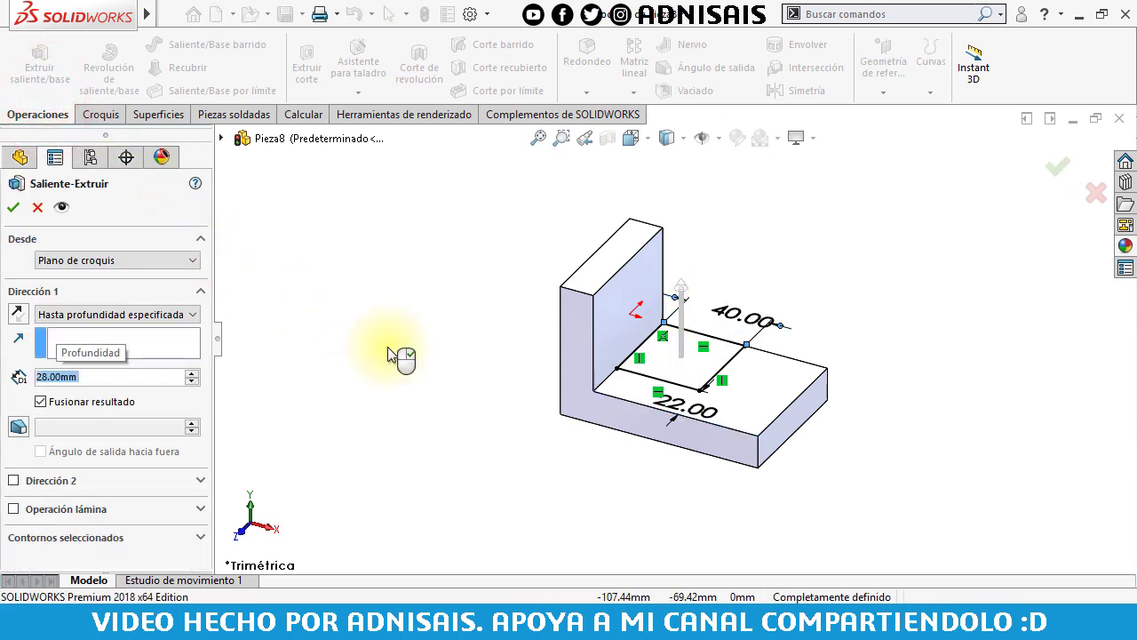
middle_drag(725, 394, 633, 424)
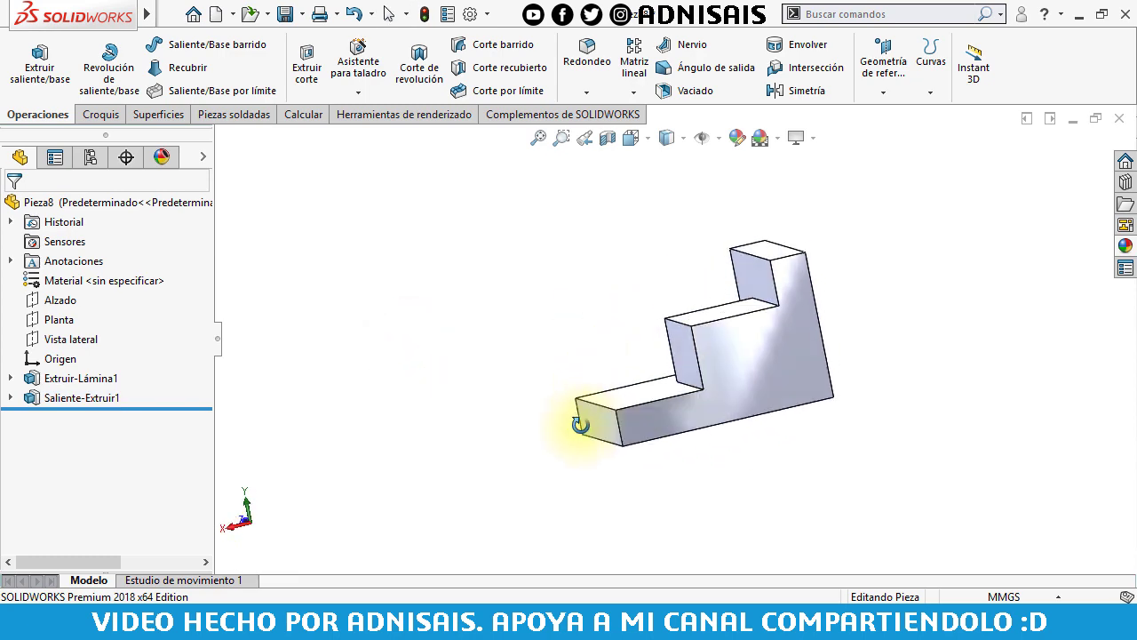
click(633, 423)
Sketch a closed triangle on the side face from the base's outer corner to the block's corners.
click(711, 373)
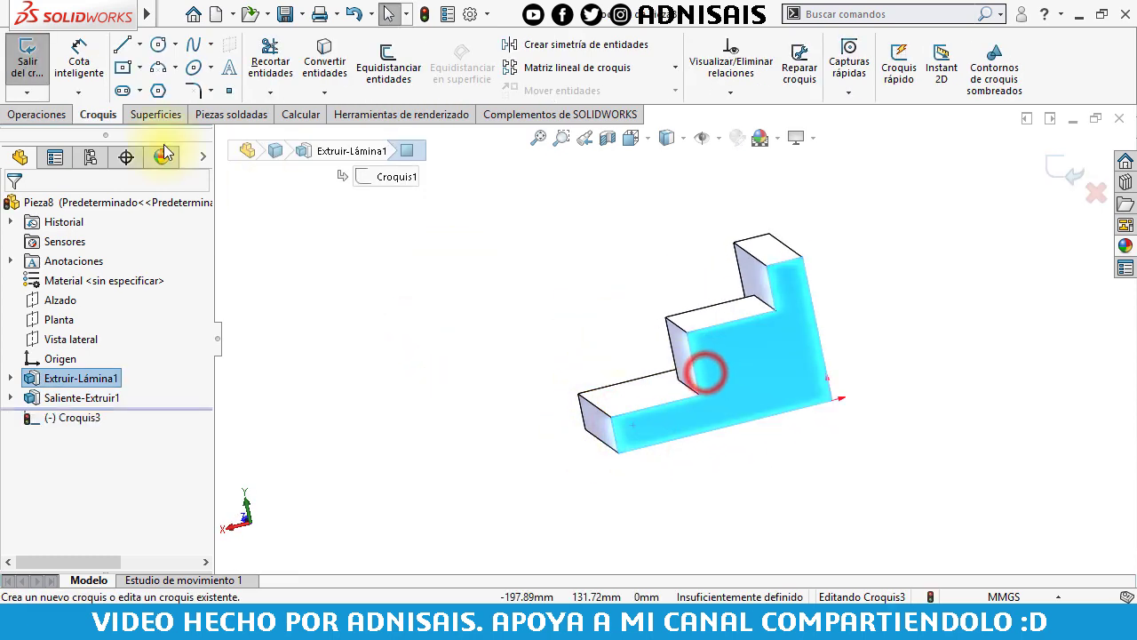
click(125, 46)
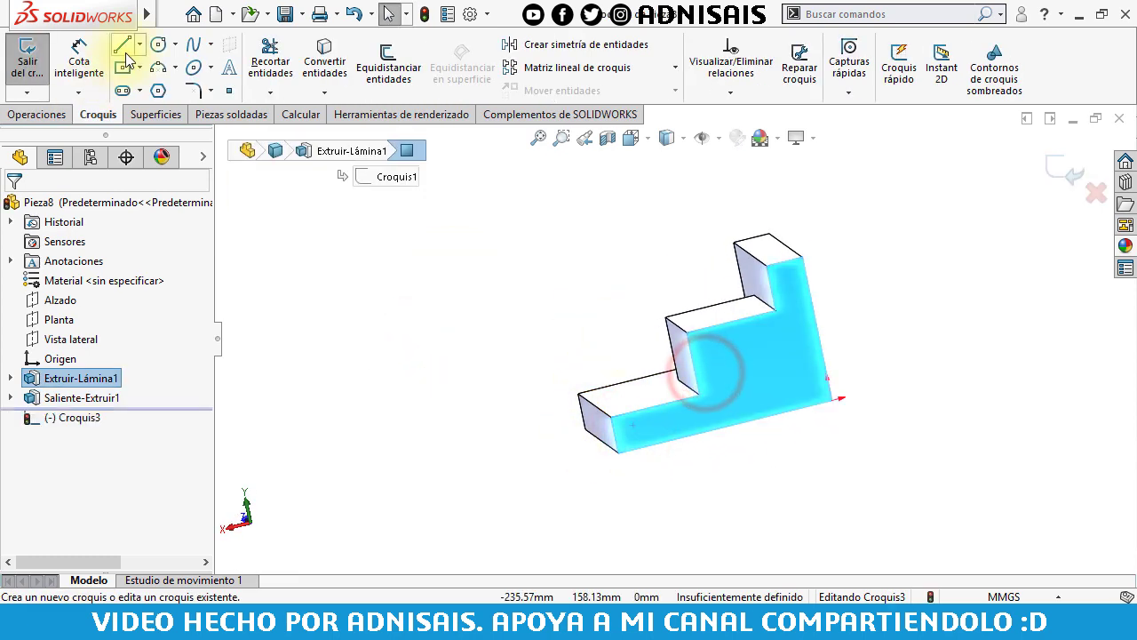
click(610, 417)
click(687, 334)
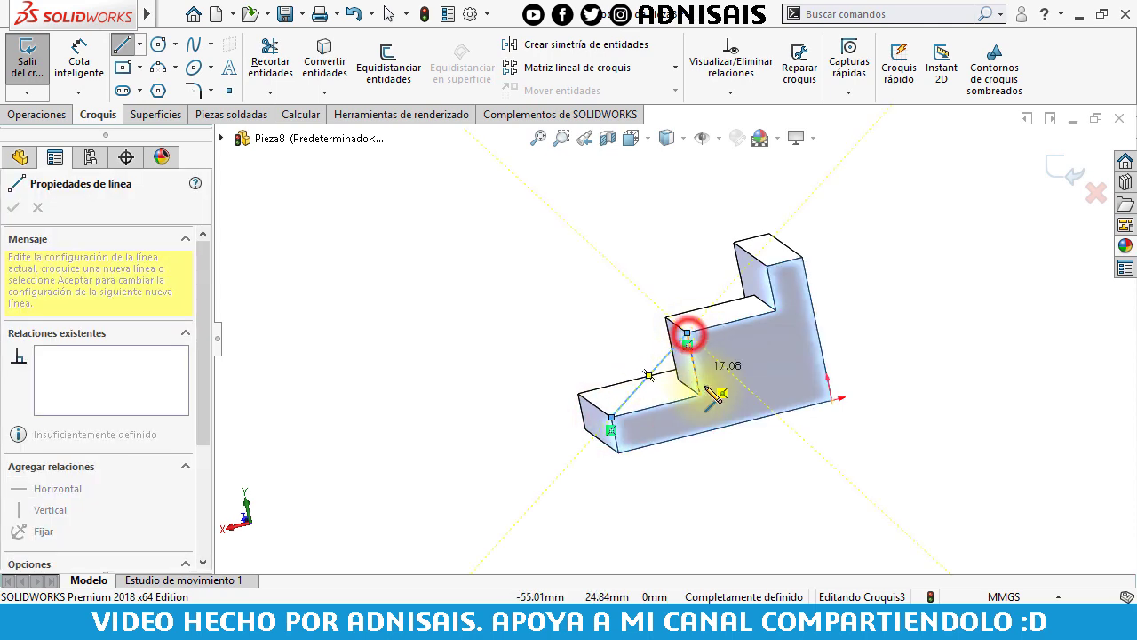
click(700, 394)
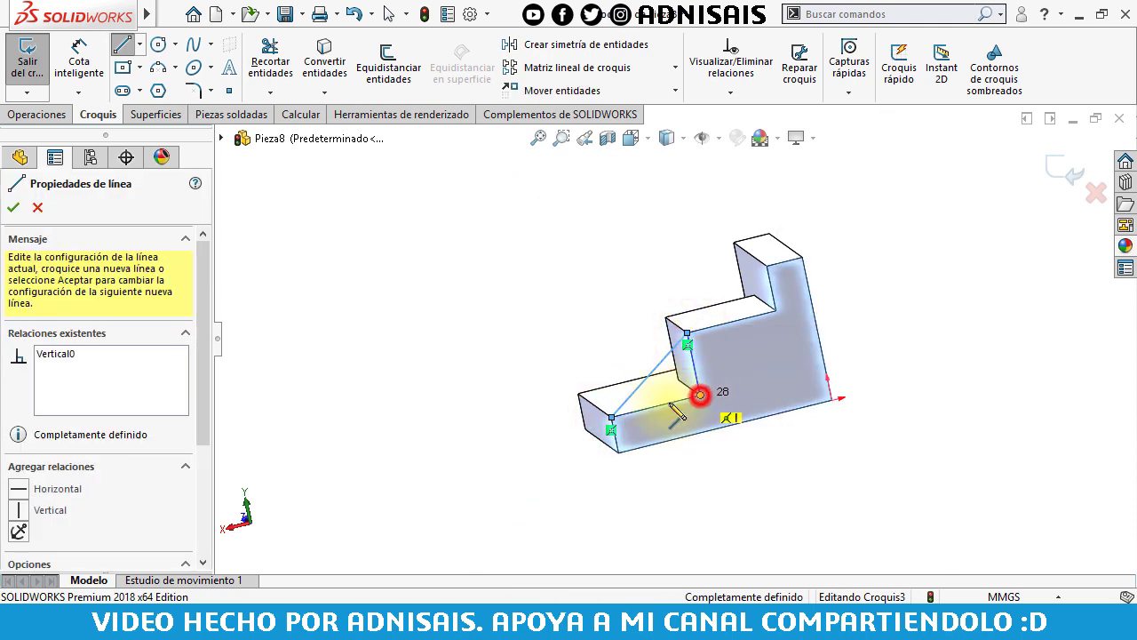
click(610, 417)
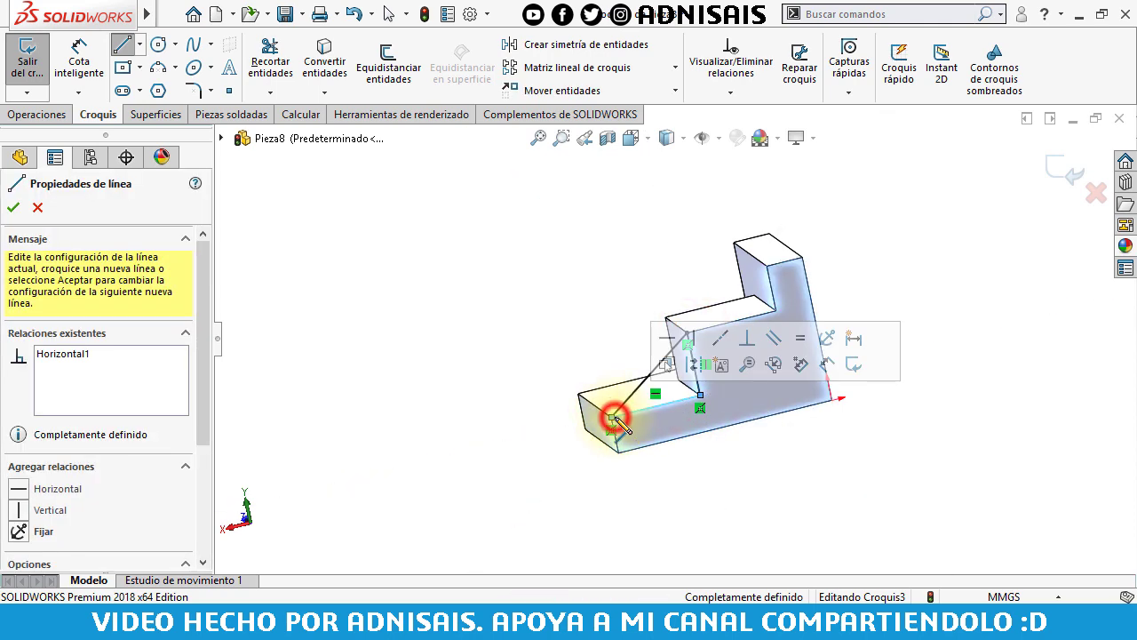
Extrude the triangle 12 mm into a gusset.
click(37, 113)
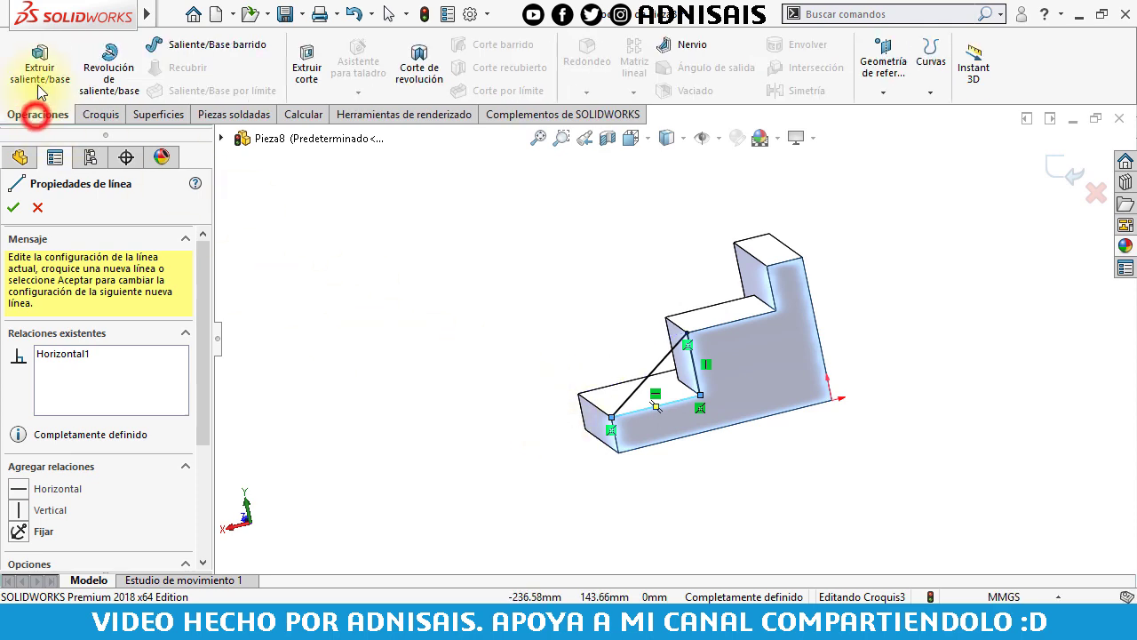
click(39, 67)
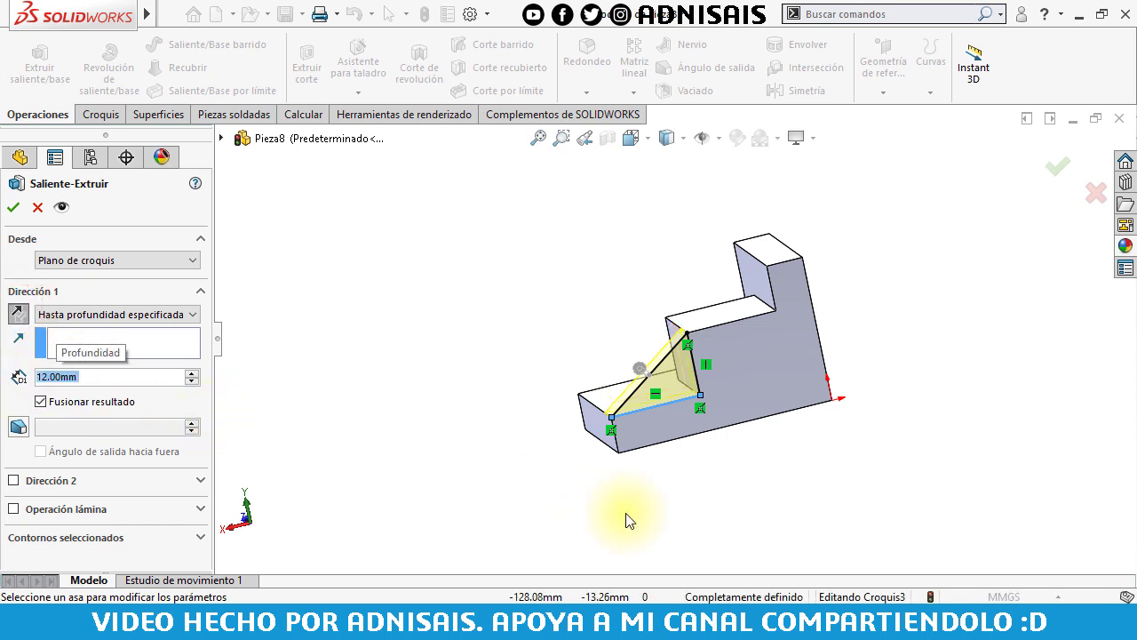
key(Return)
mouse_move(682, 426)
middle_down()
mouse_move(718, 400)
mouse_move(829, 406)
mouse_move(833, 498)
middle_up()
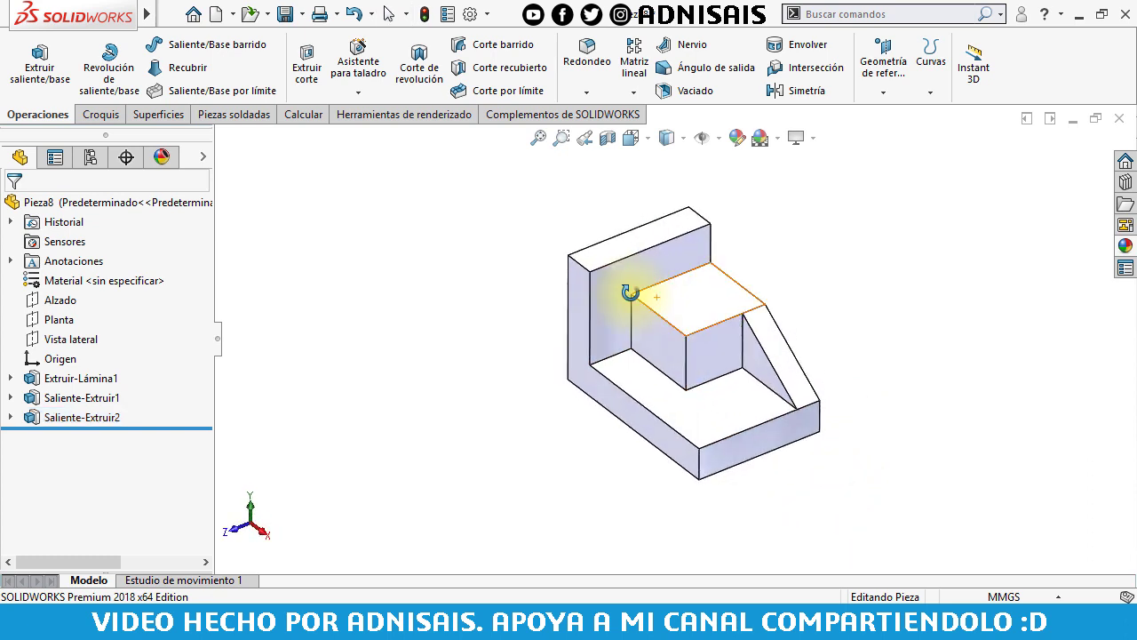
scroll(629, 295, down, 2)
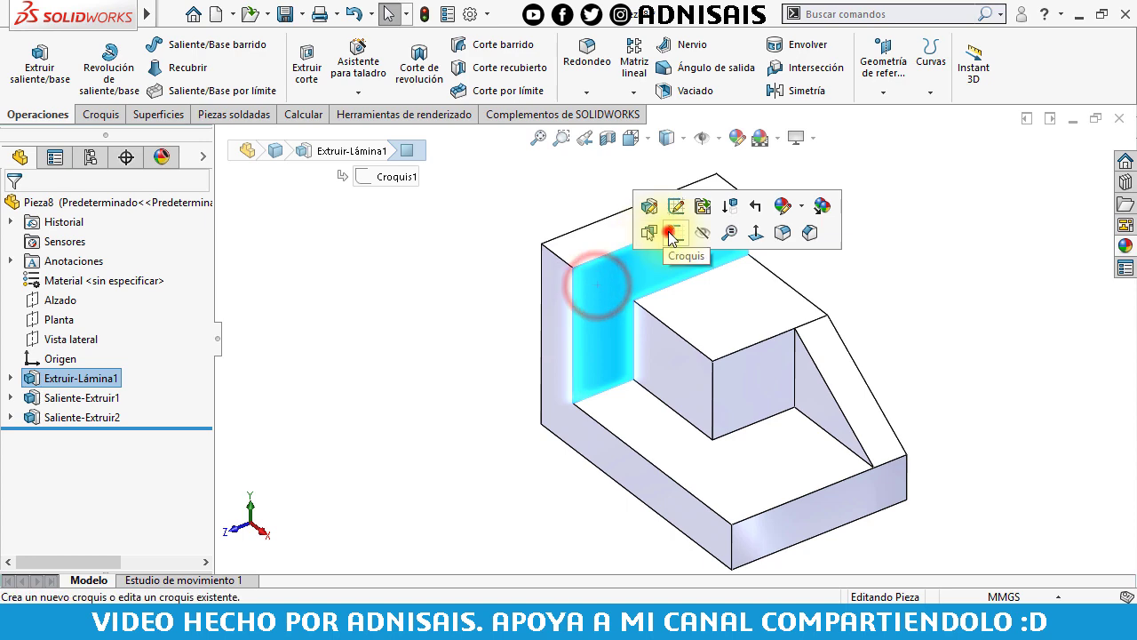
Sketch a corner triangle with lines on the upright's face.
click(649, 233)
click(124, 47)
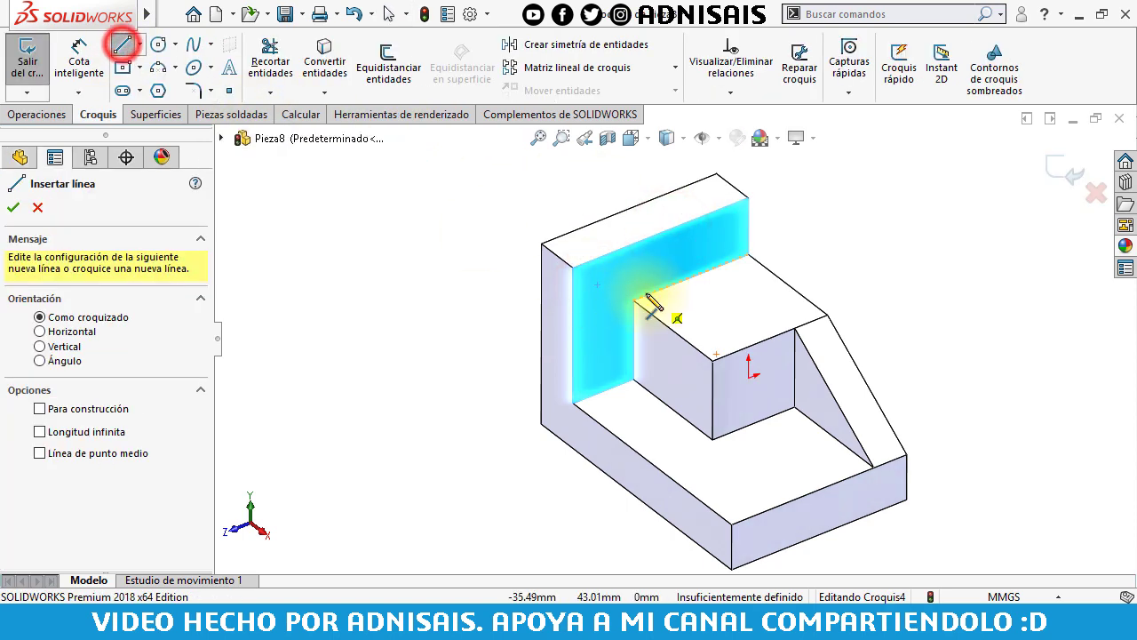
click(573, 265)
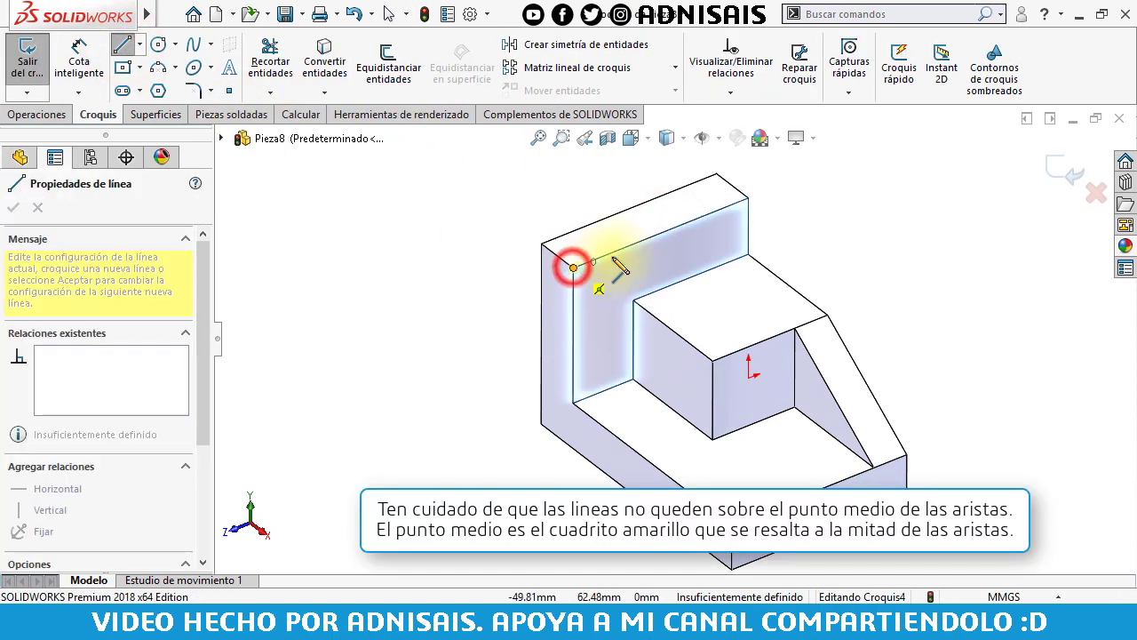
click(573, 312)
click(573, 267)
Dimension the triangle 20 mm along the top edge and 30 mm on its vertical leg.
click(79, 66)
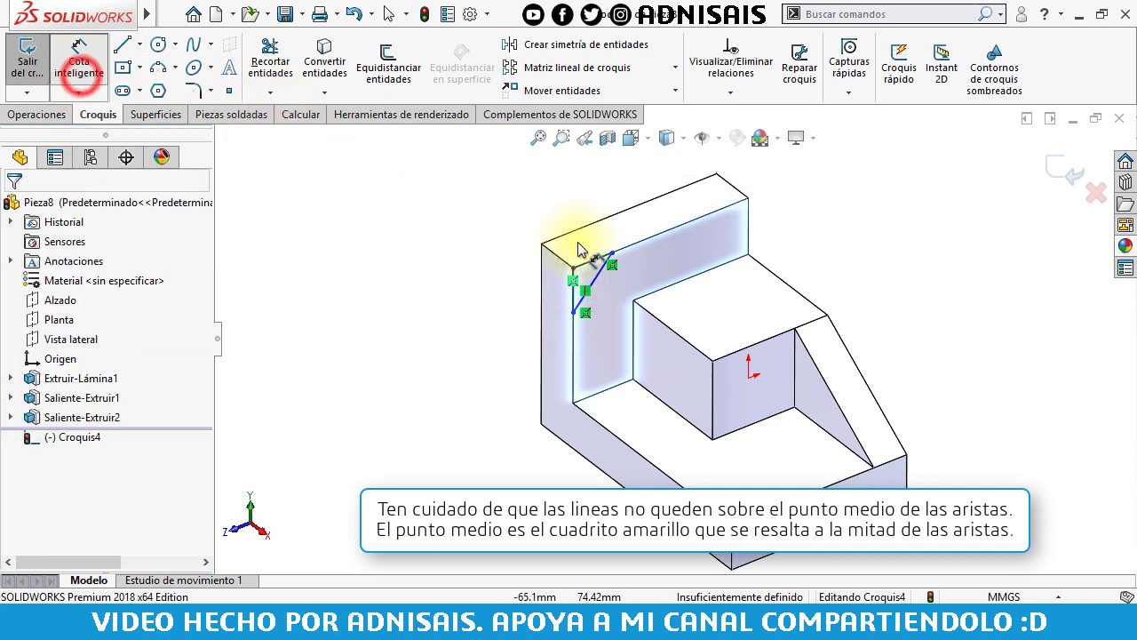
click(603, 262)
click(594, 238)
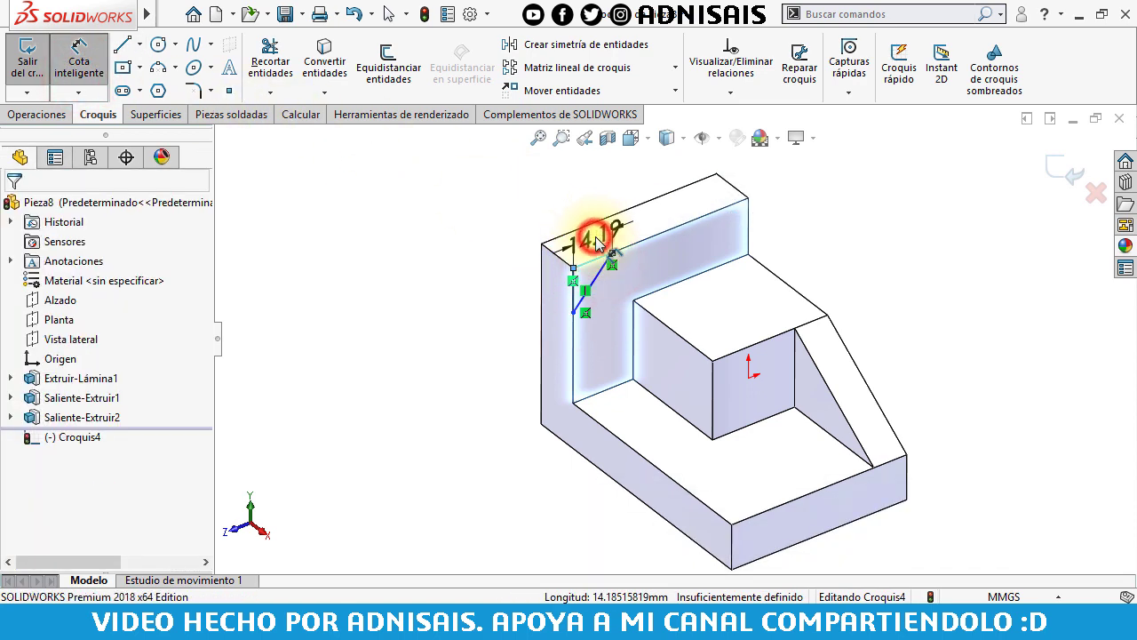
text(20)
key(Return)
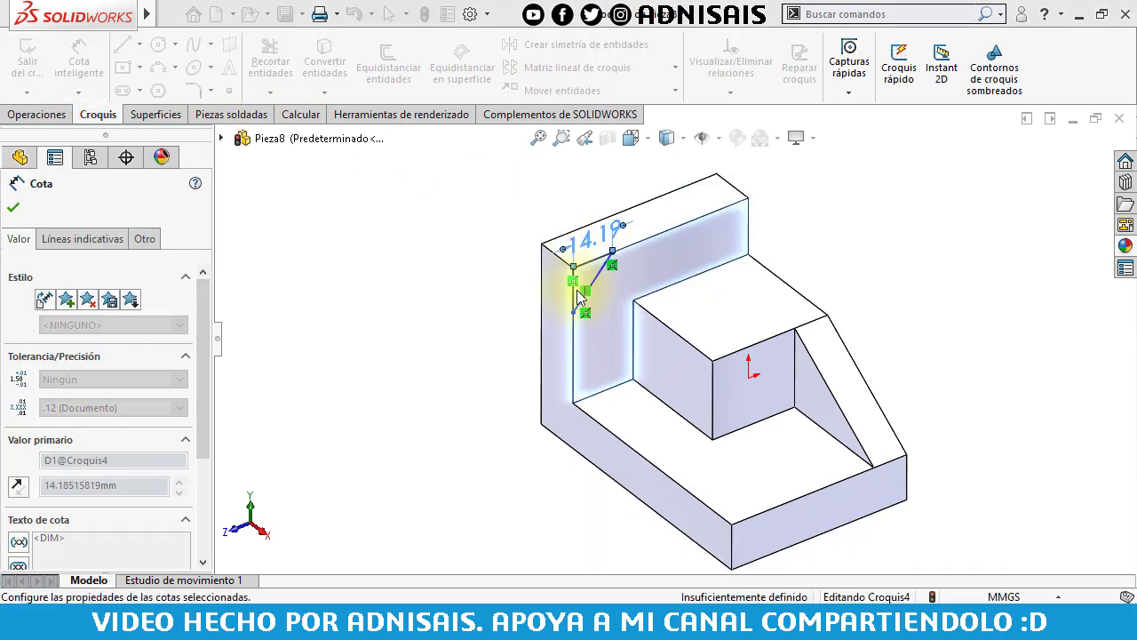
click(564, 302)
click(561, 302)
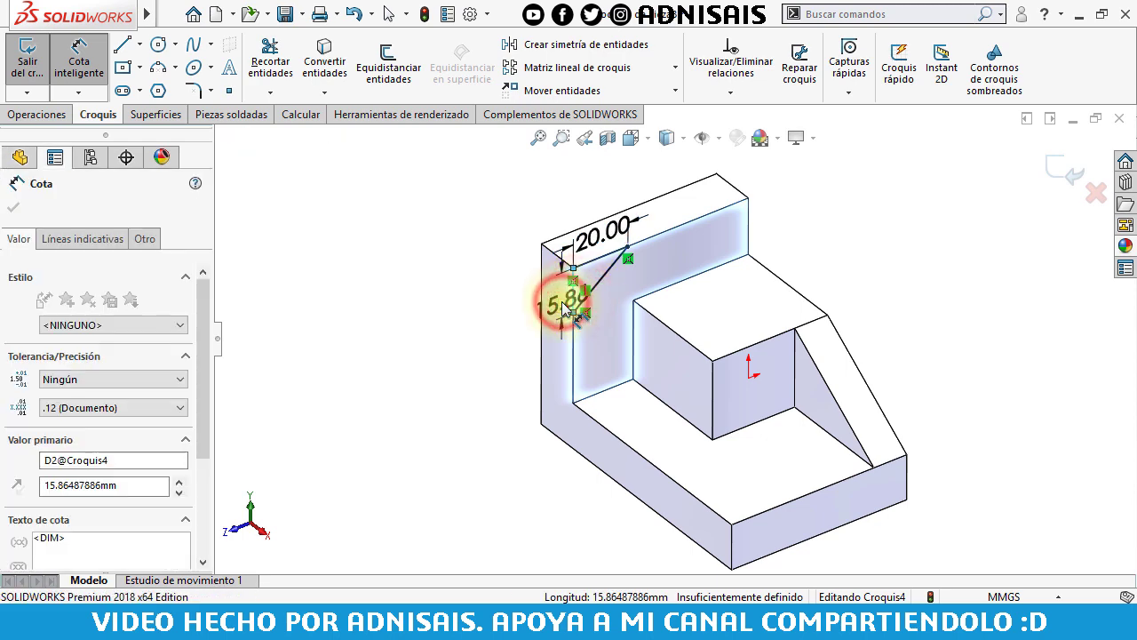
text(30)
key(Return)
text(30)
key(Return)
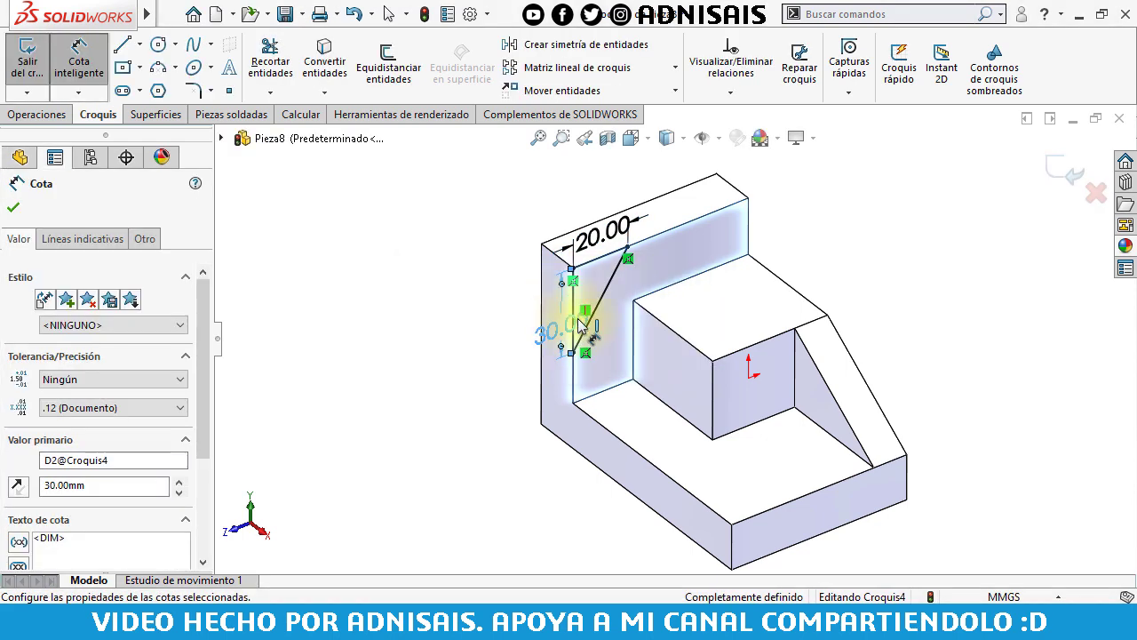
Cut the triangle through all with an extruded cut set to Por todo.
click(24, 116)
click(304, 71)
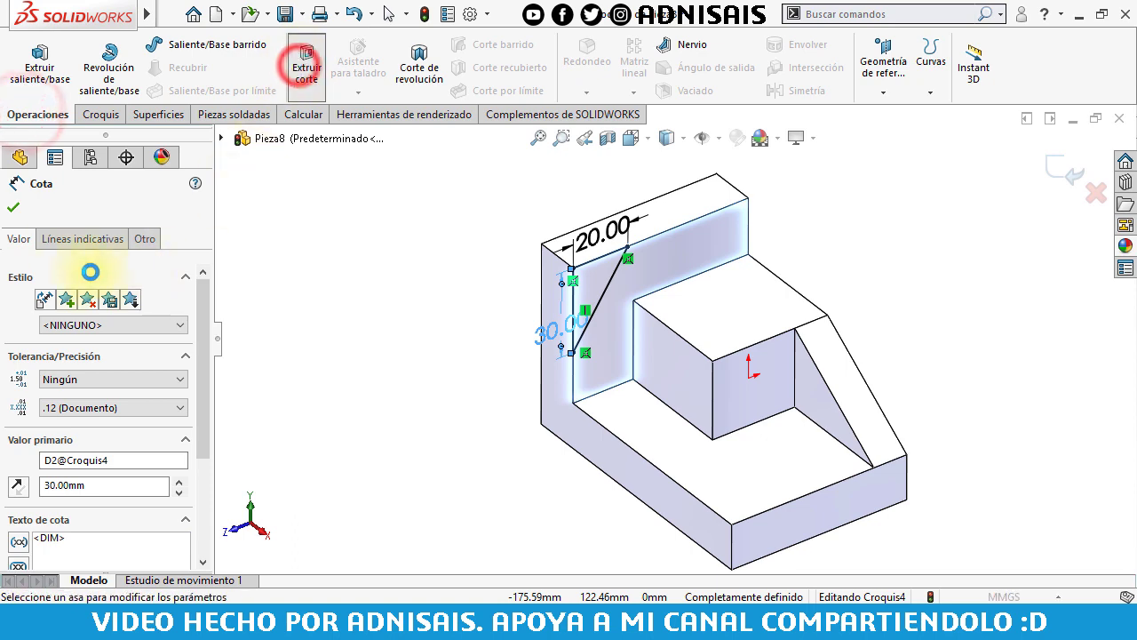
click(73, 320)
click(68, 341)
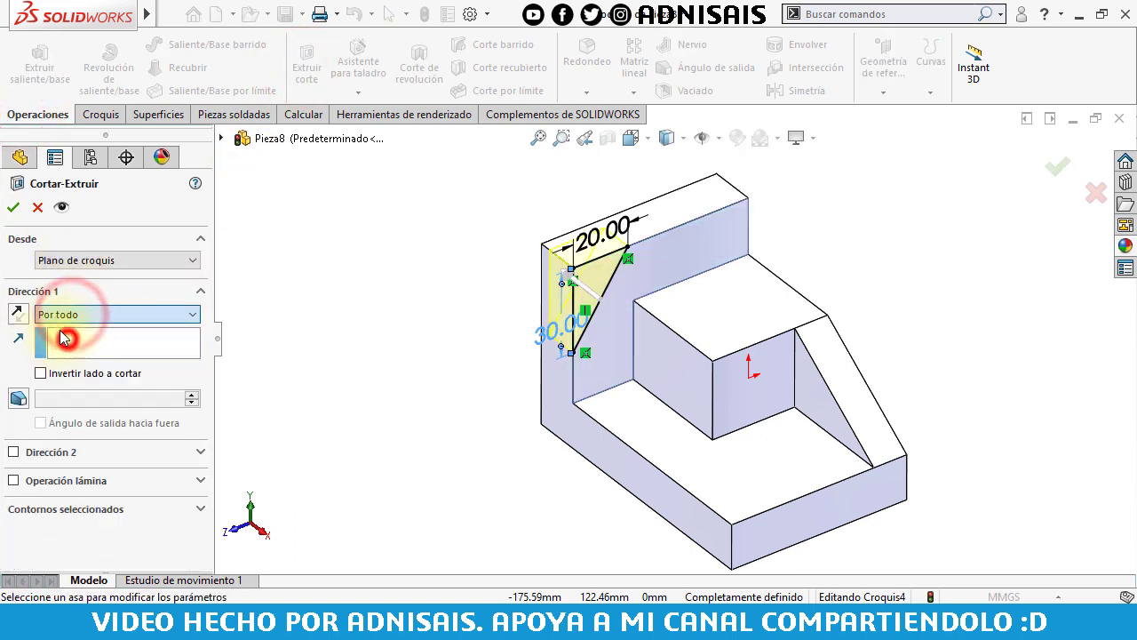
click(15, 210)
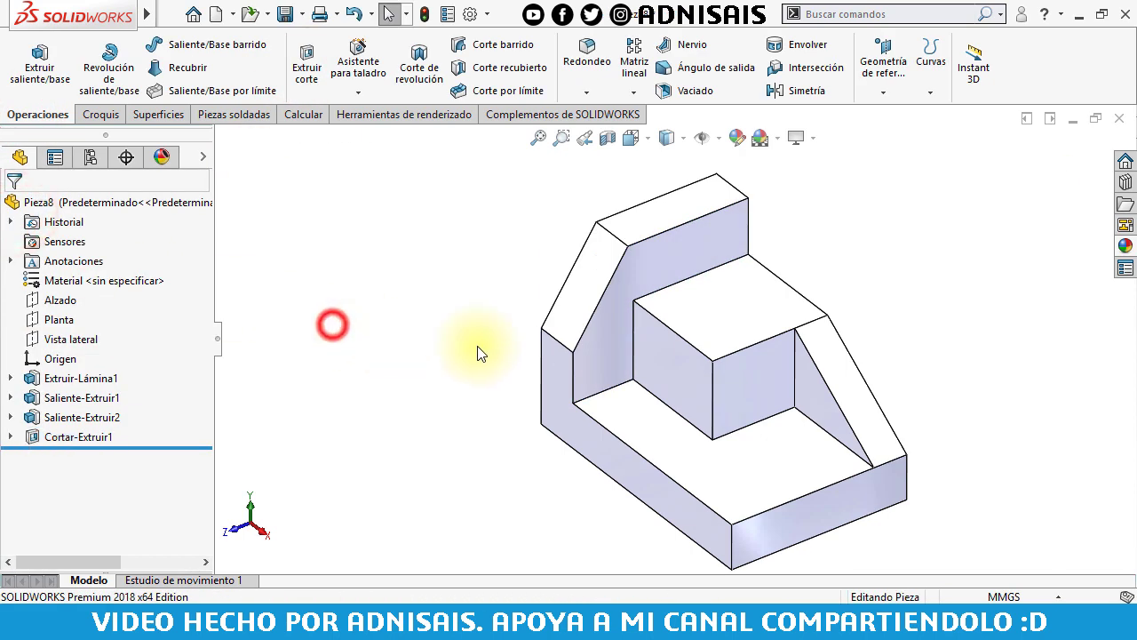
click(677, 356)
Sketch a circle on the block's front face and dimension it 24 mm in diameter.
click(751, 306)
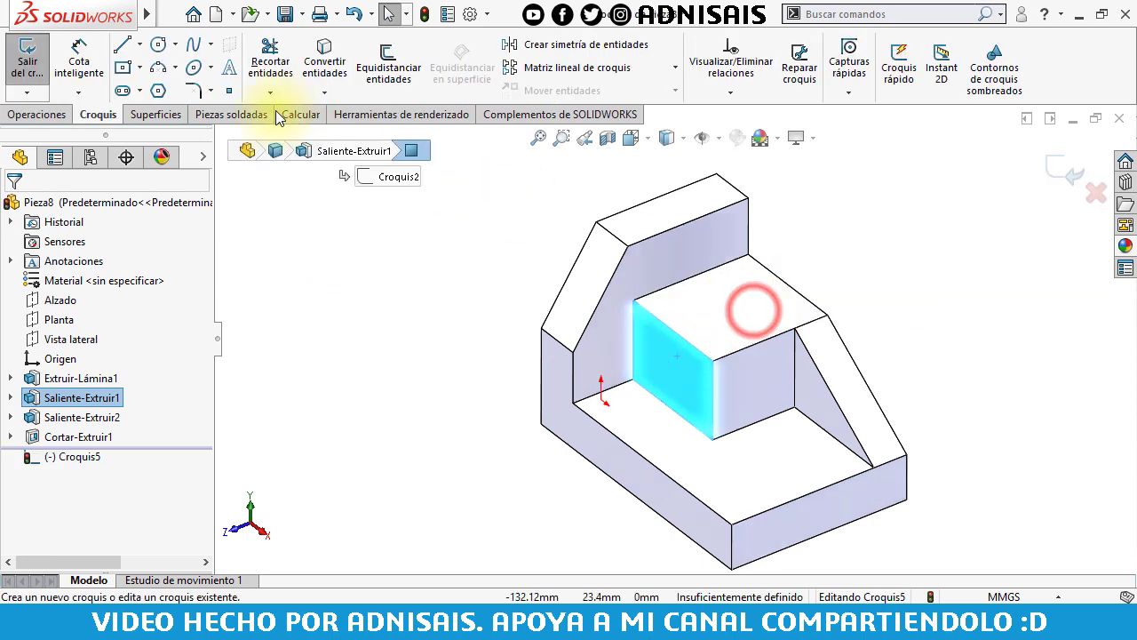
click(158, 44)
middle_drag(740, 350, 762, 327)
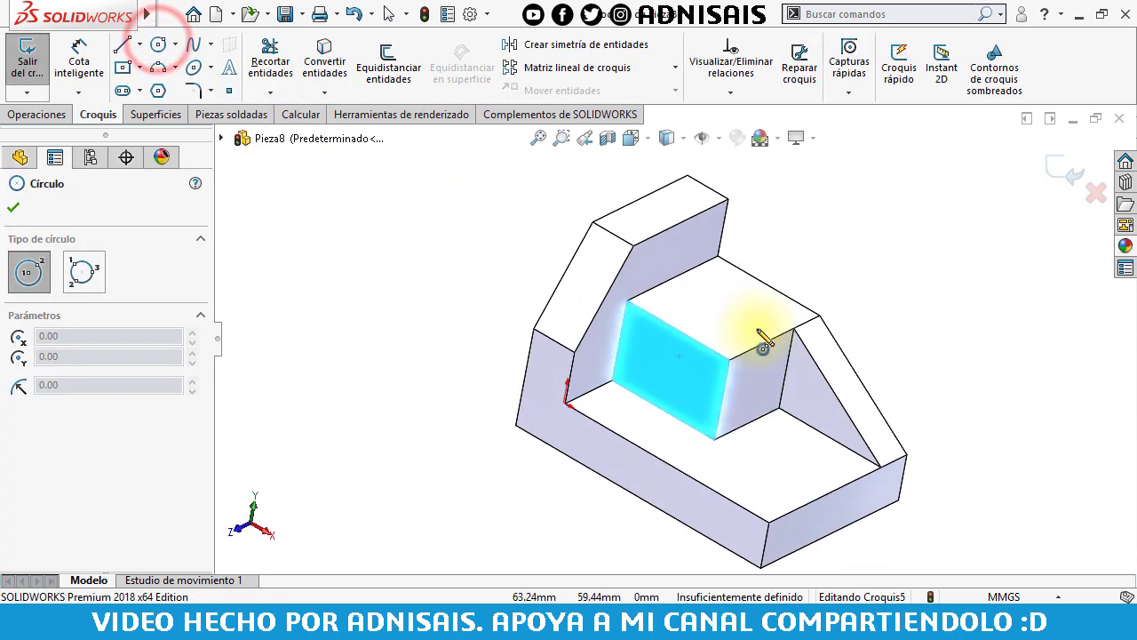
click(678, 329)
click(706, 313)
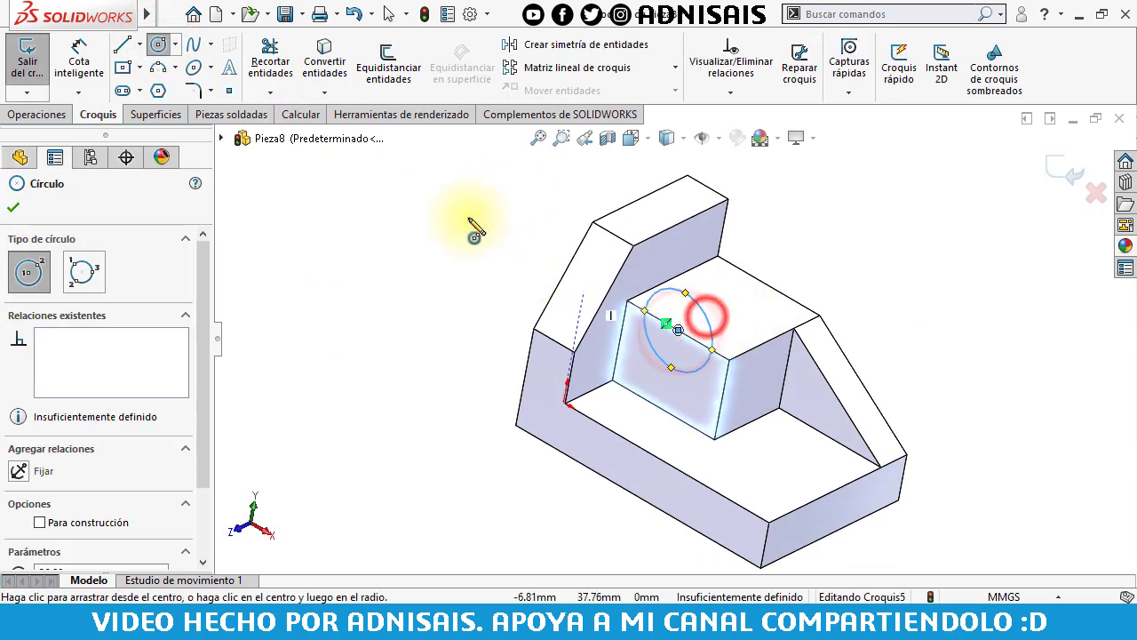
click(78, 73)
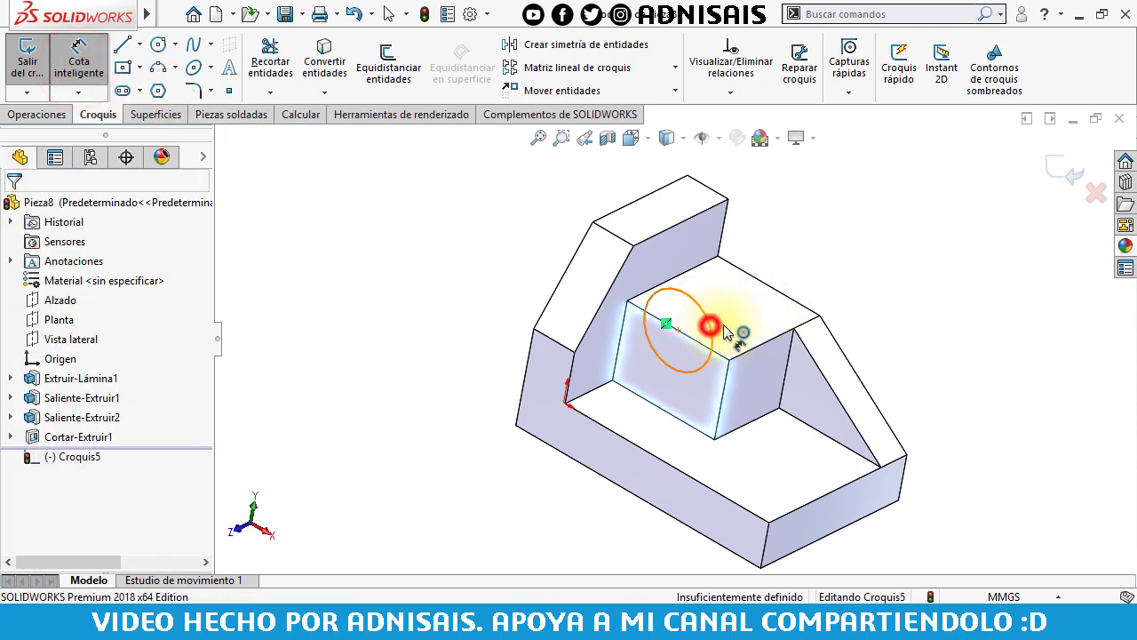
click(727, 331)
click(754, 318)
text(24)
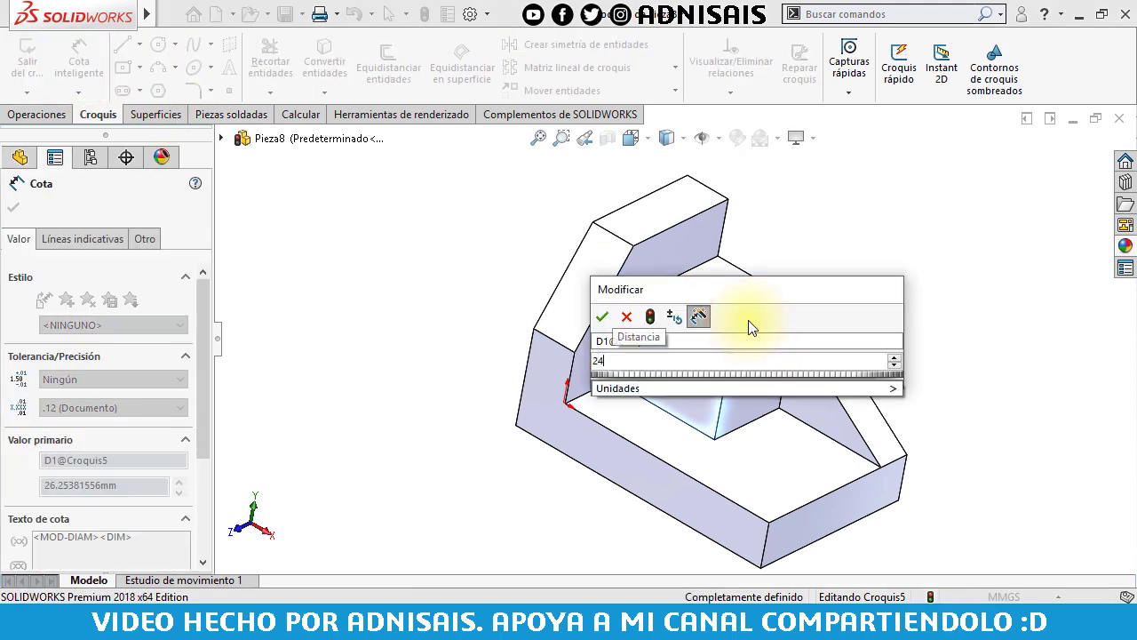
key(Return)
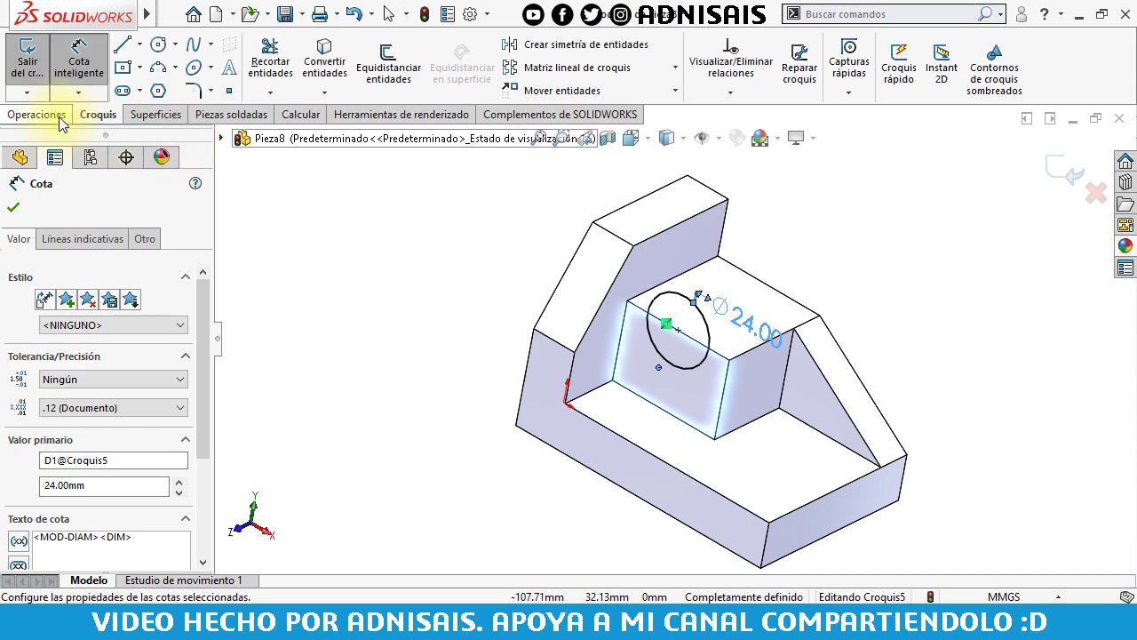
Cut the circle through the whole part with an extruded cut set to Por todo.
click(57, 116)
click(313, 78)
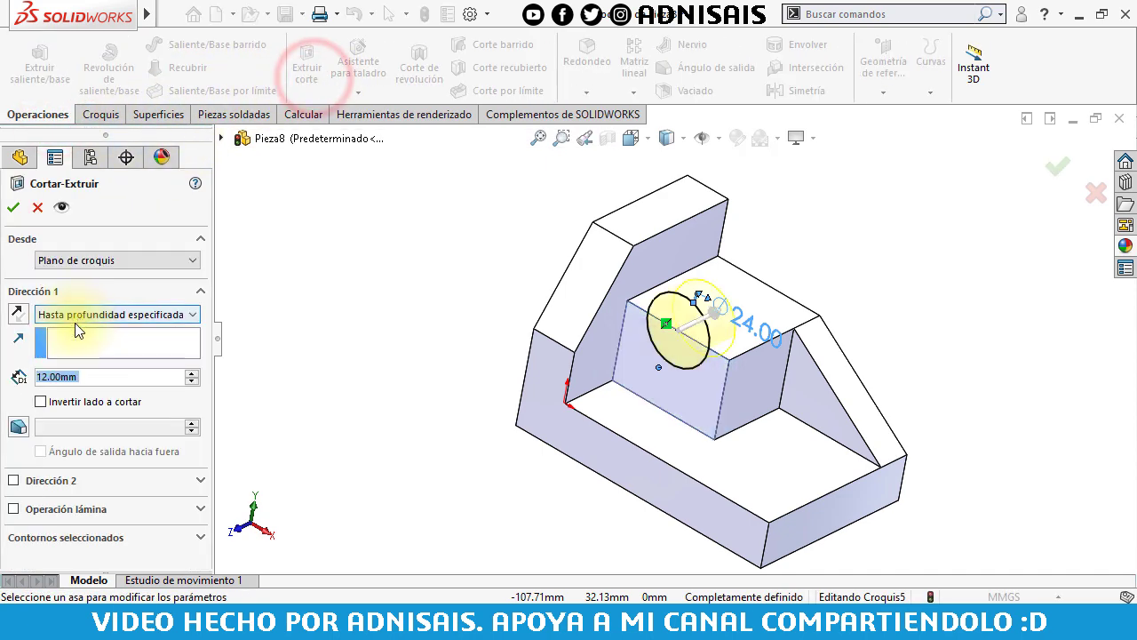
click(79, 315)
click(72, 343)
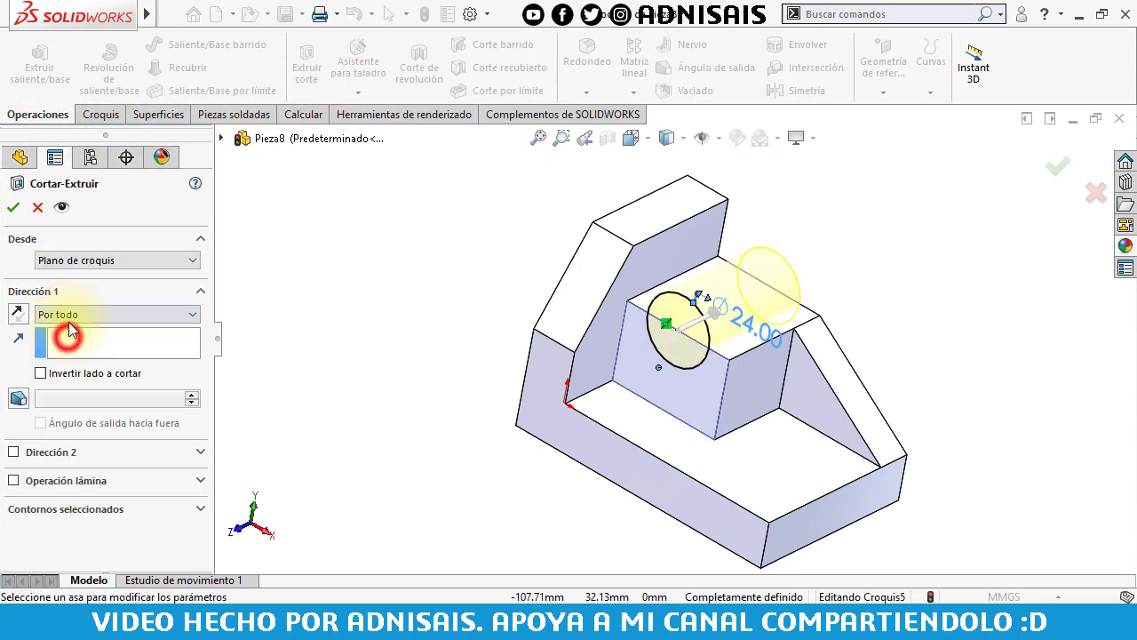
click(13, 209)
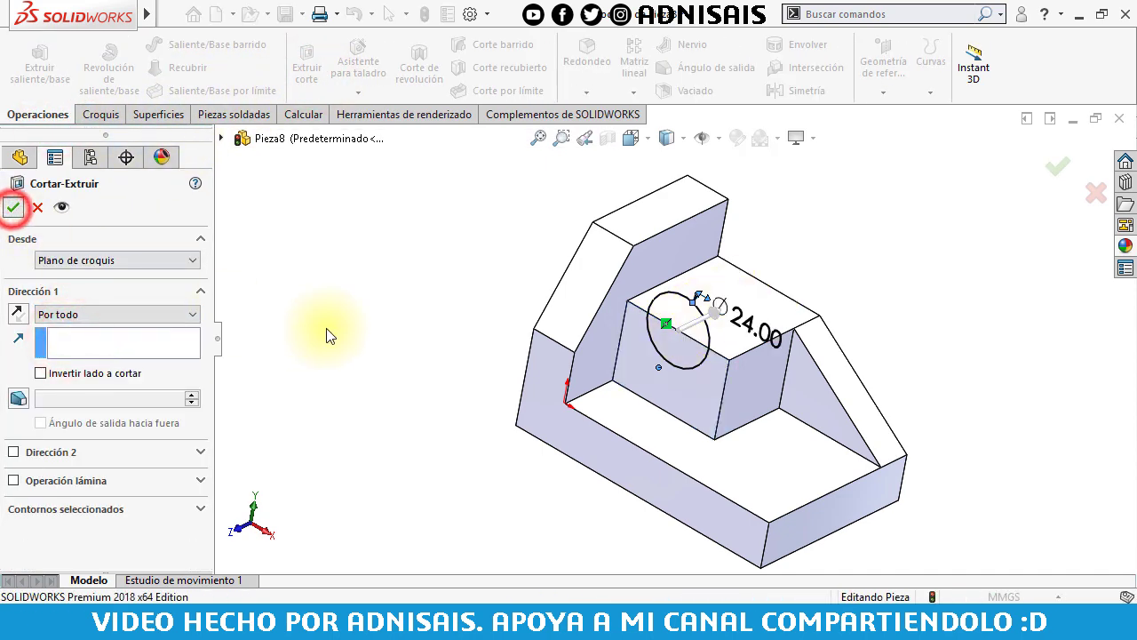
Start a sketch on the base's top face and draw a straight slot from the front edge.
click(794, 476)
click(871, 430)
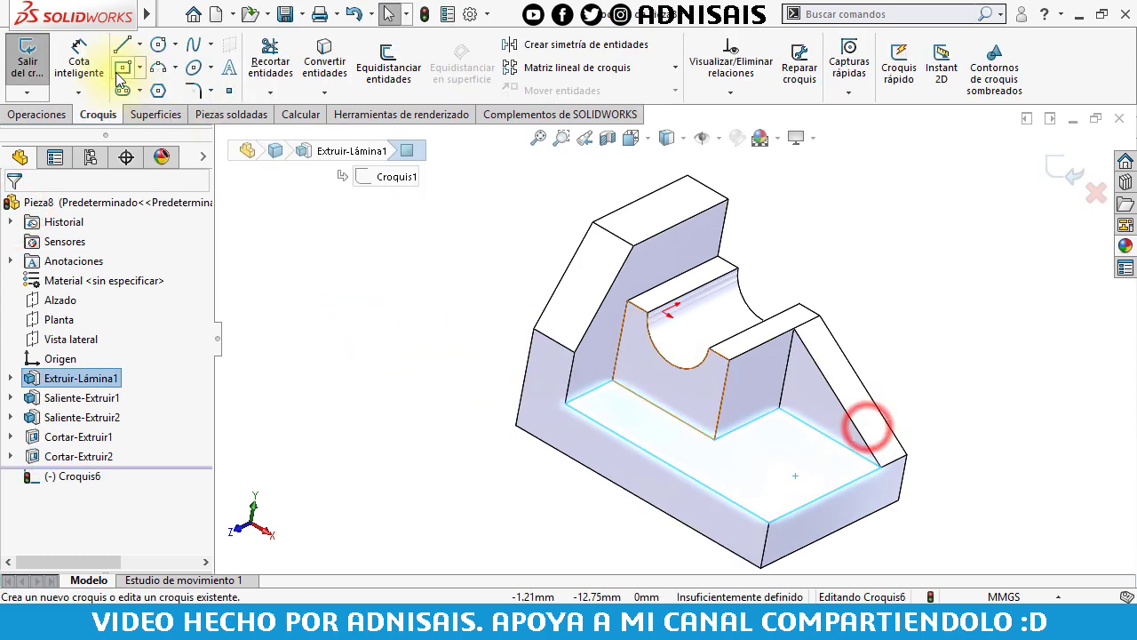
click(123, 90)
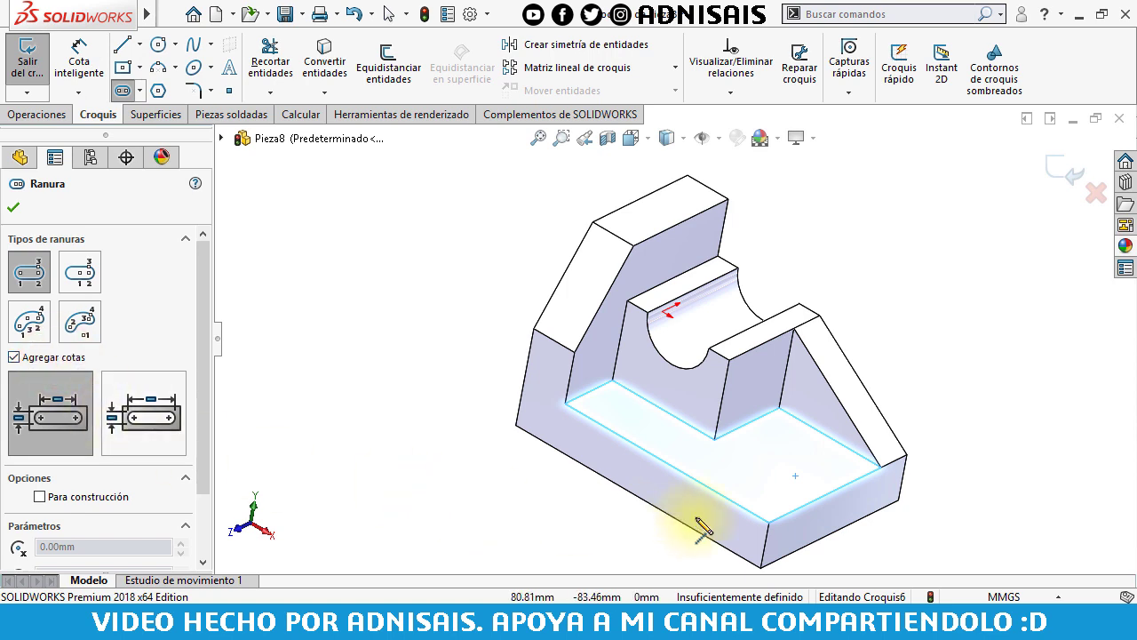
mouse_move(690, 525)
middle_down()
mouse_move(740, 508)
mouse_move(799, 519)
middle_up()
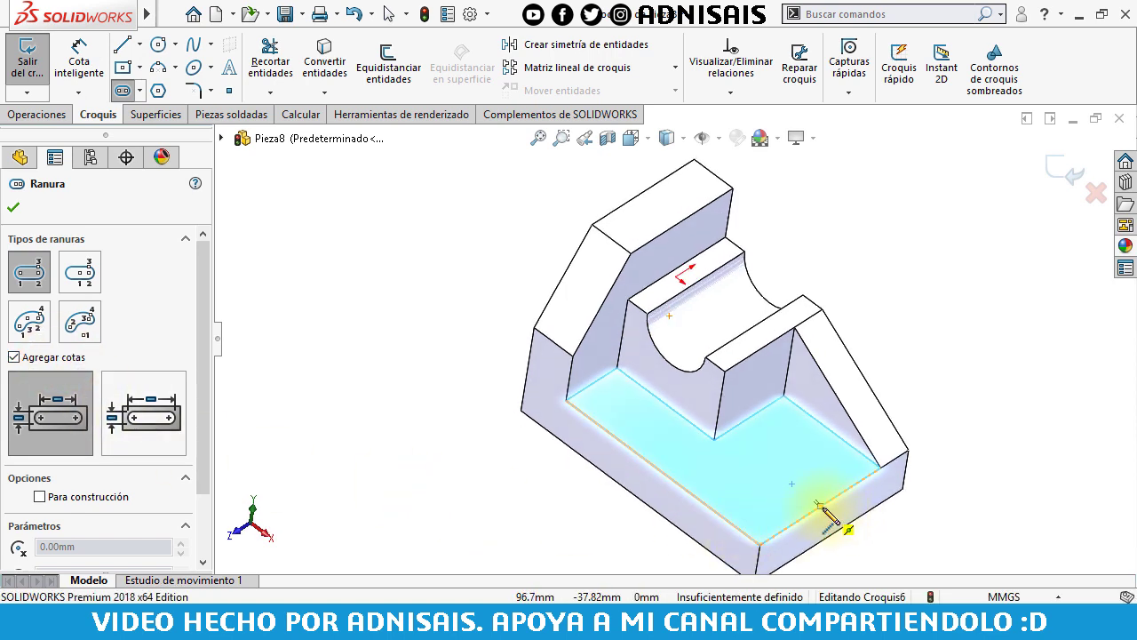
click(819, 503)
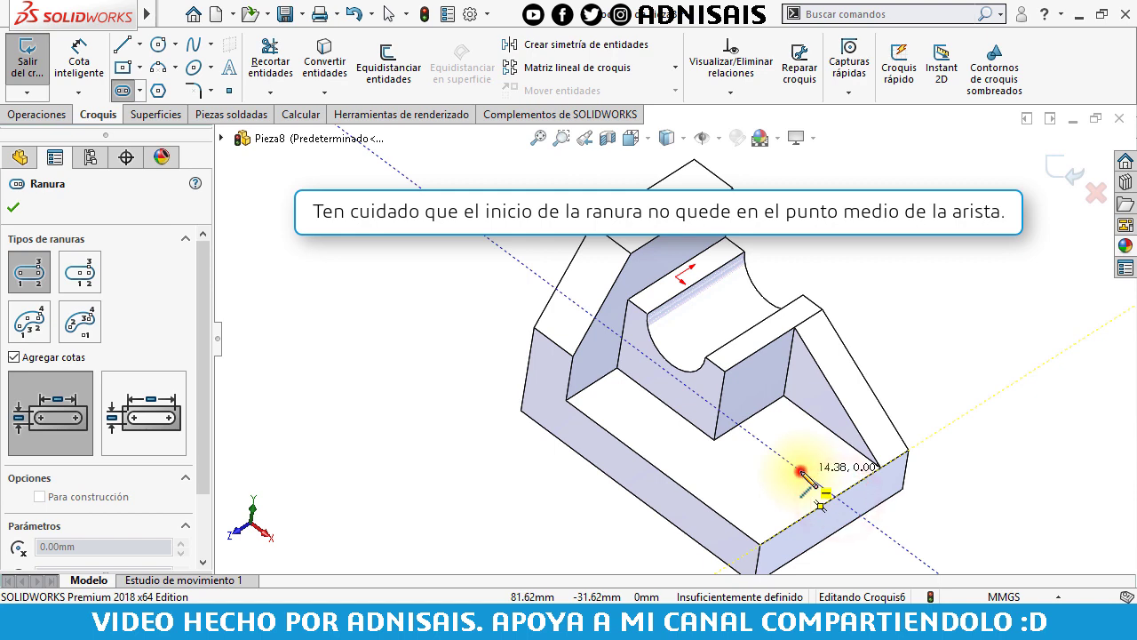
click(799, 453)
key(Escape)
scroll(859, 514, down, 3)
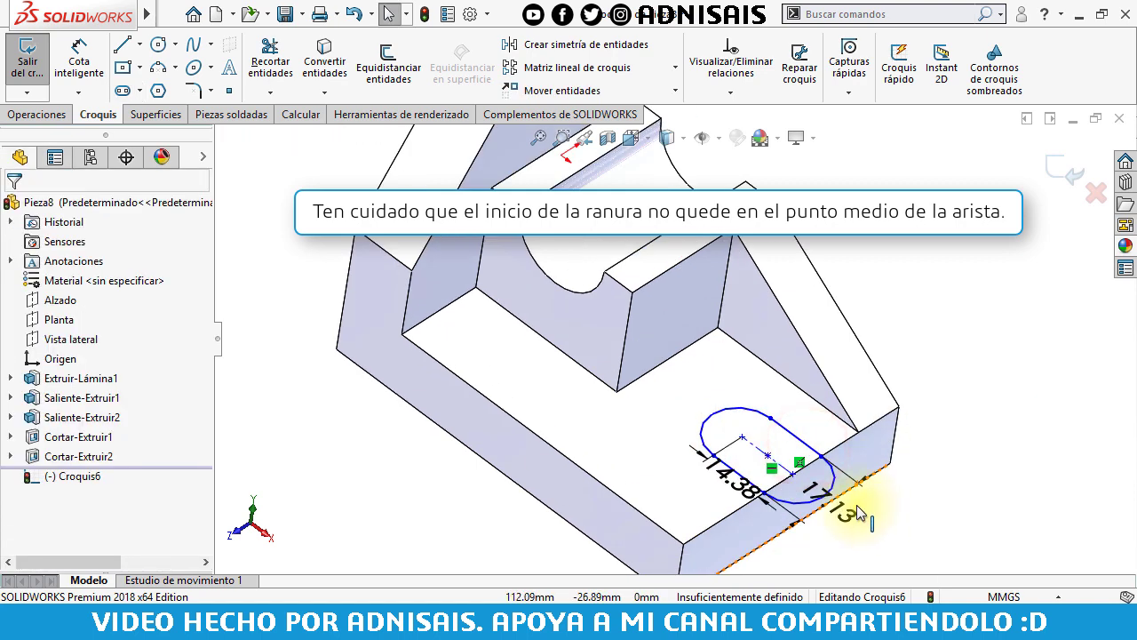
Change the slot's width to 16 mm and its length to 20 mm.
double_click(839, 502)
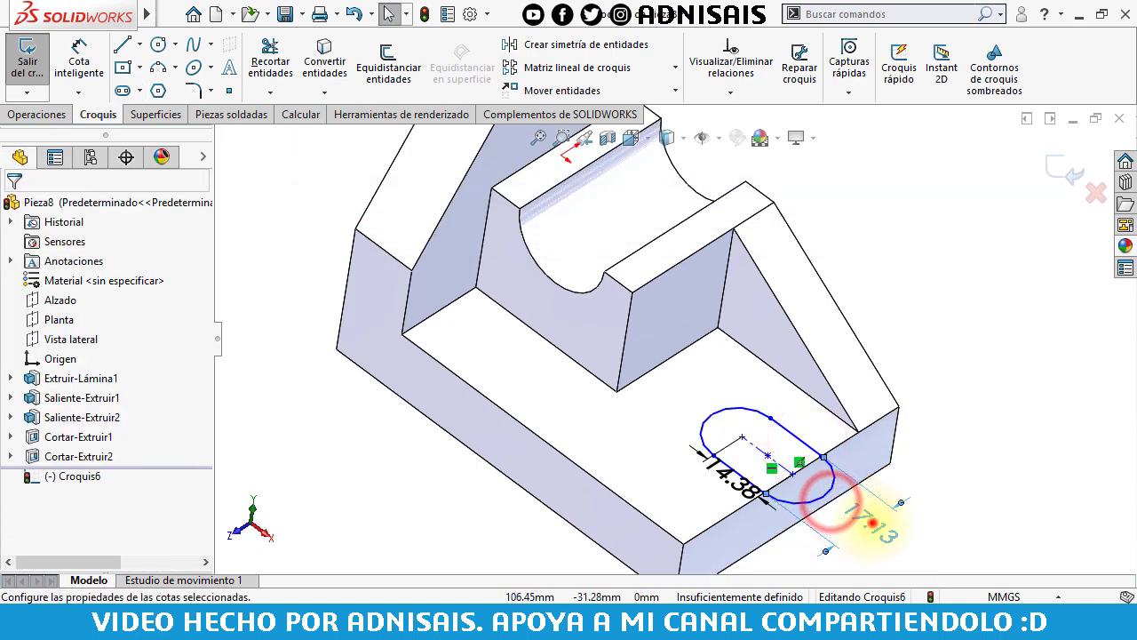
text(16)
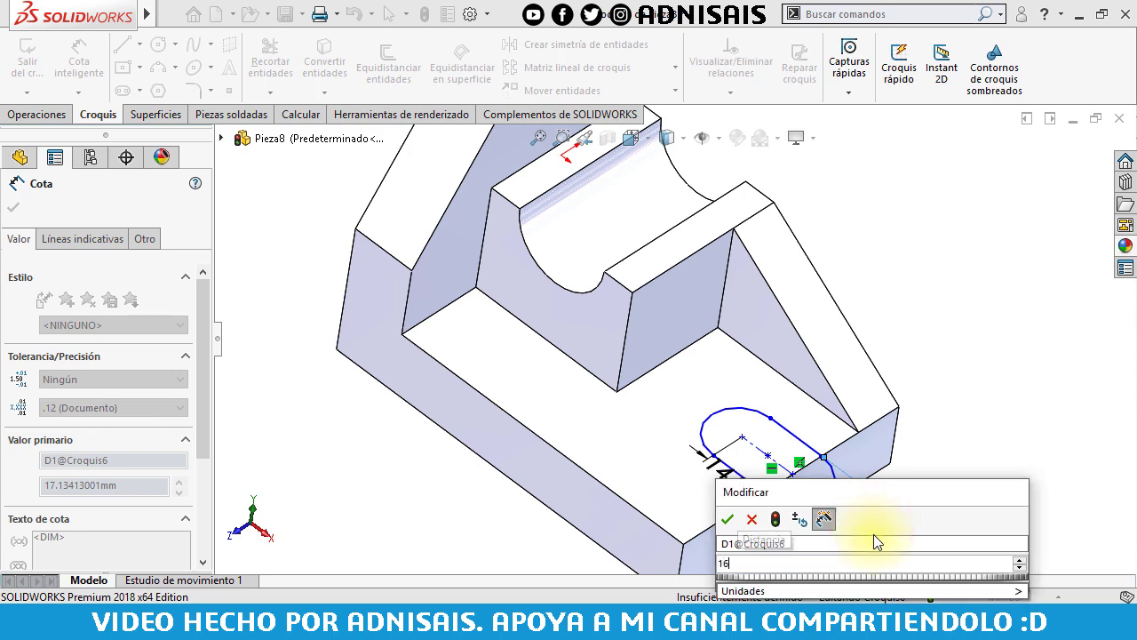
key(Return)
double_click(710, 498)
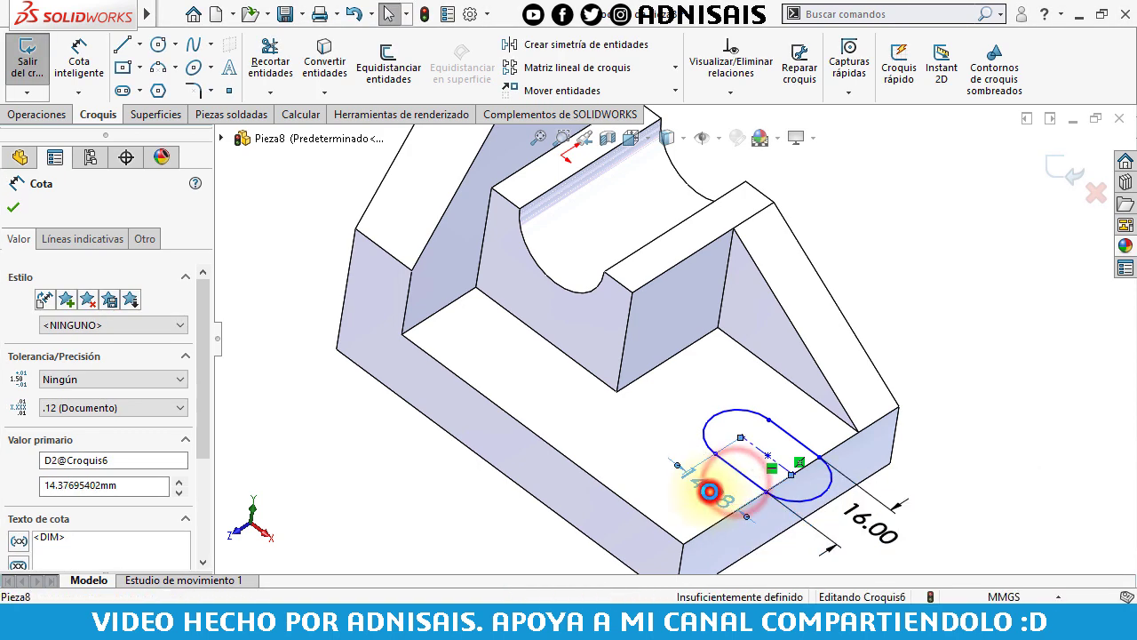
text(20)
key(Return)
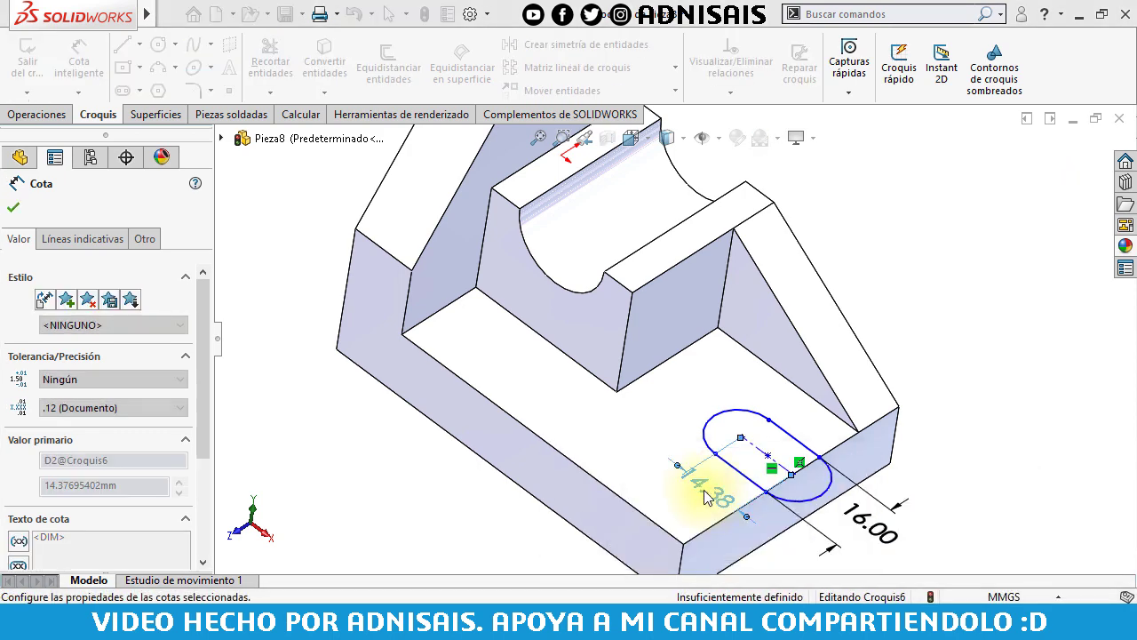
Add a 24 mm distance dimension from the slot to the base's lower edge.
click(79, 63)
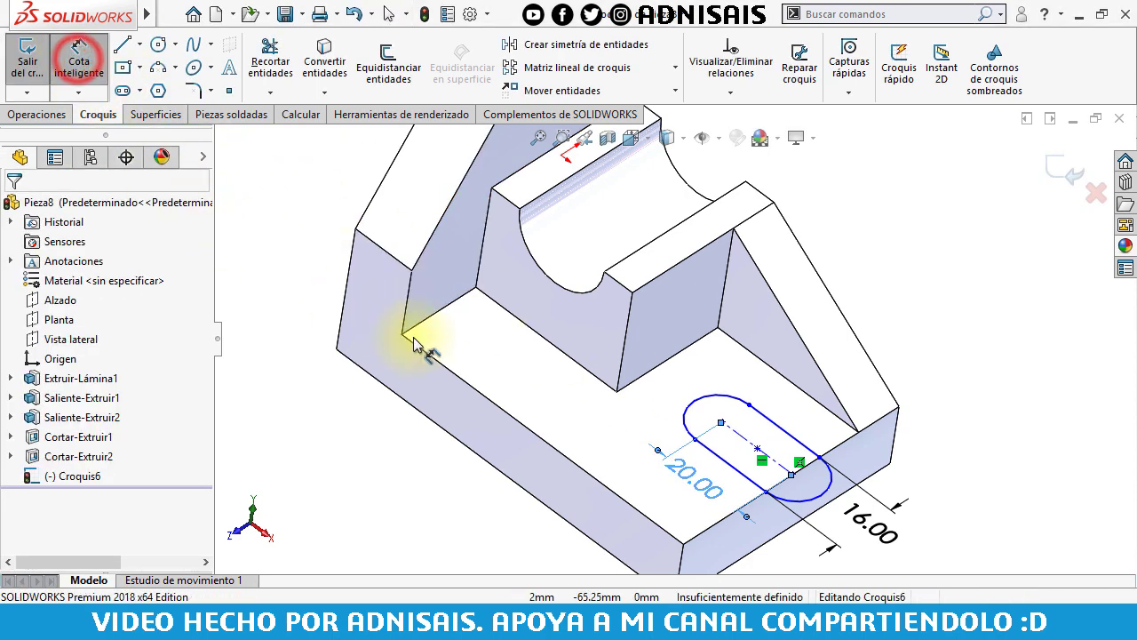
click(721, 463)
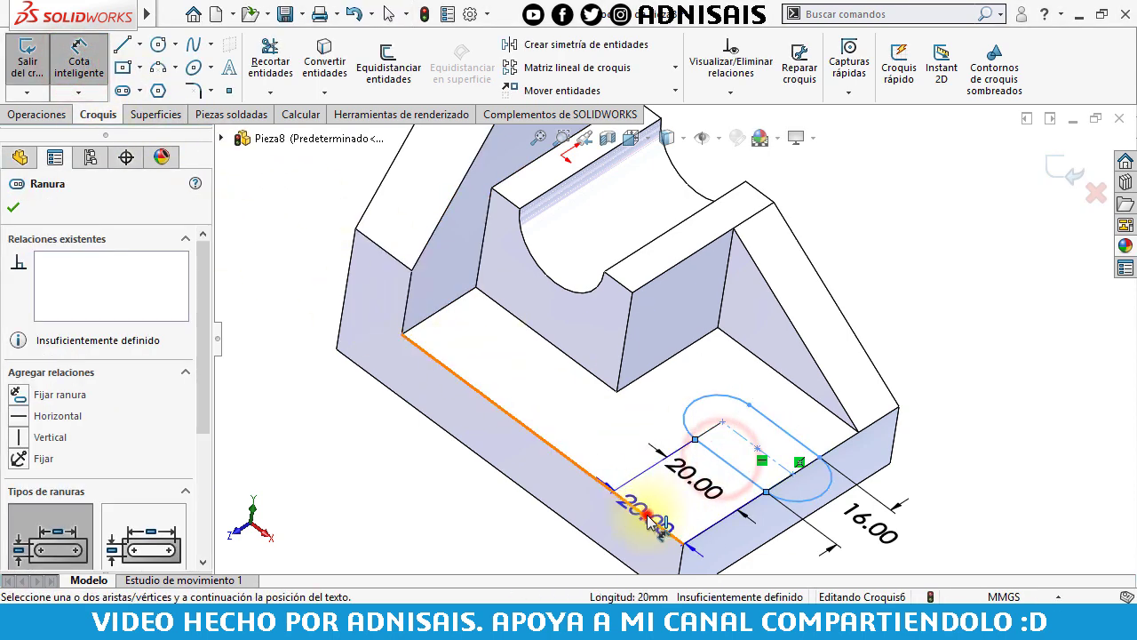
click(646, 513)
click(658, 487)
text(24)
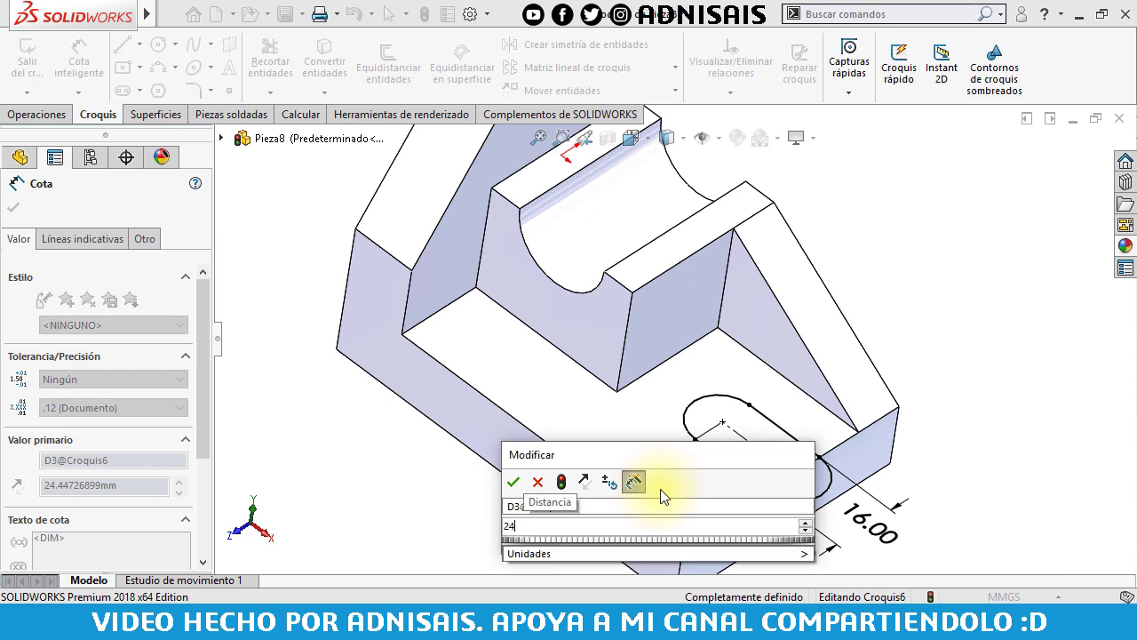
key(Return)
key(Escape)
Cut the slot sketch through all with Por todo and return to the isometric view.
click(55, 113)
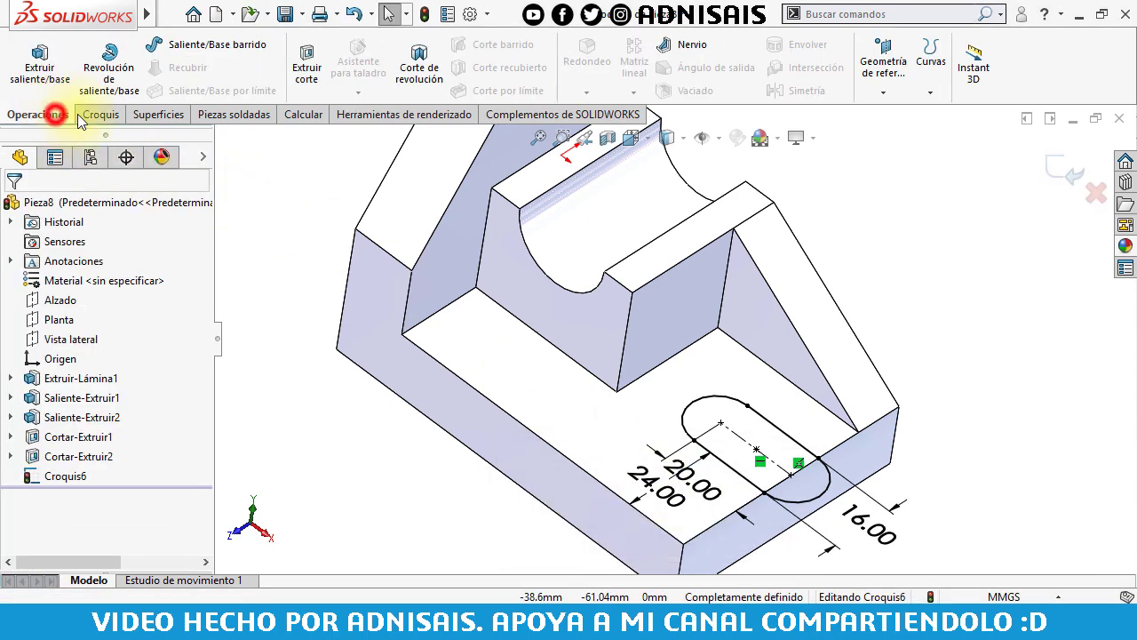
click(305, 85)
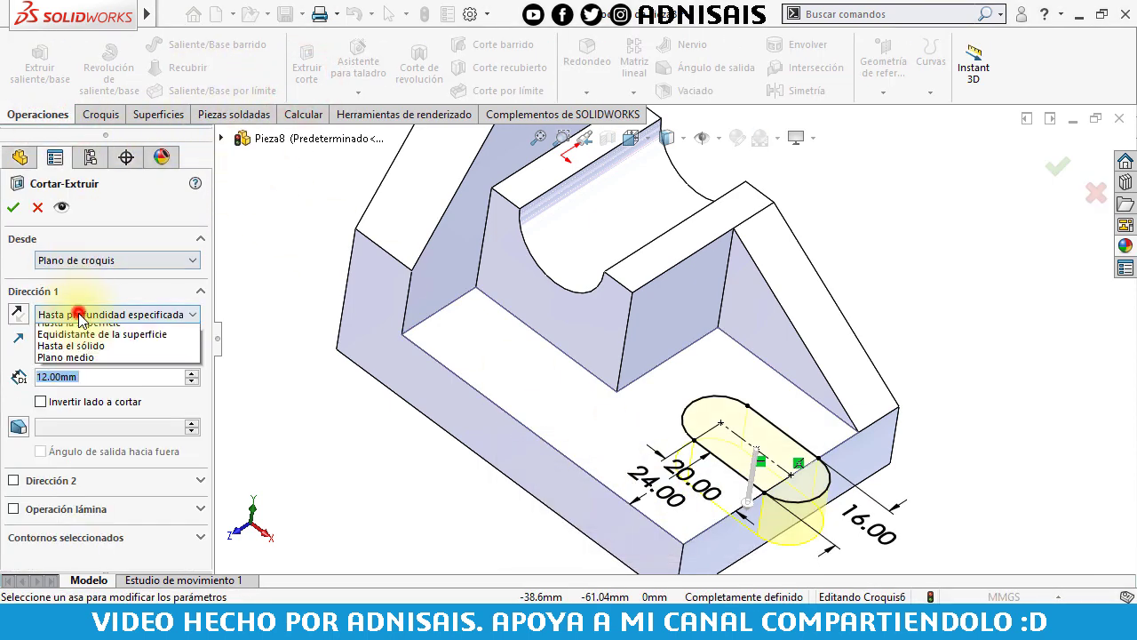
click(76, 339)
click(13, 209)
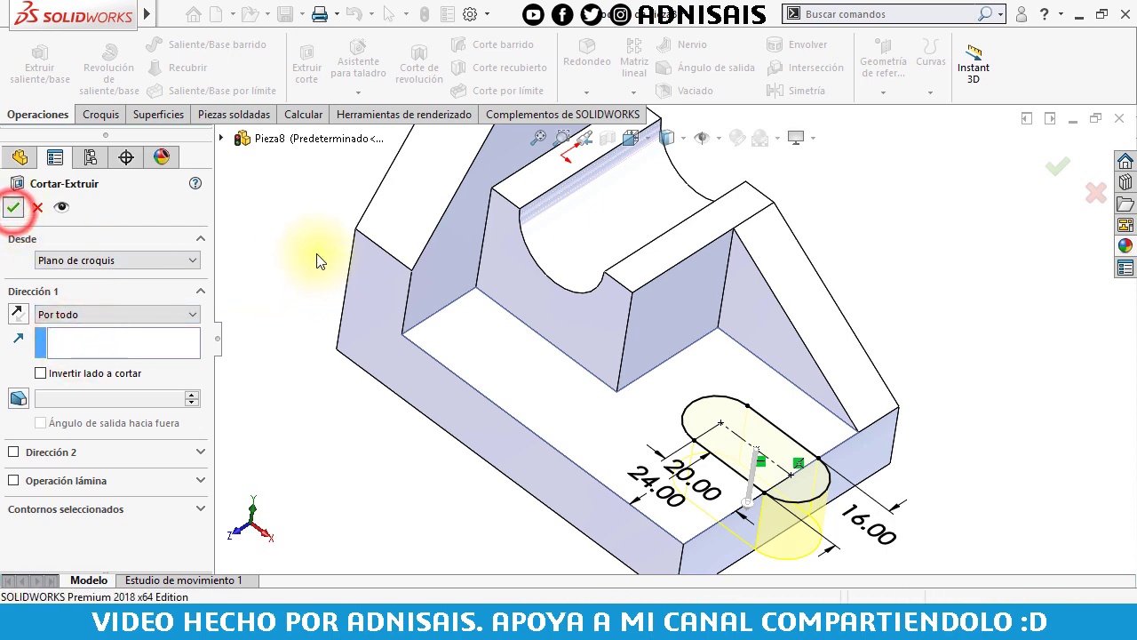
key(ctrl+7)
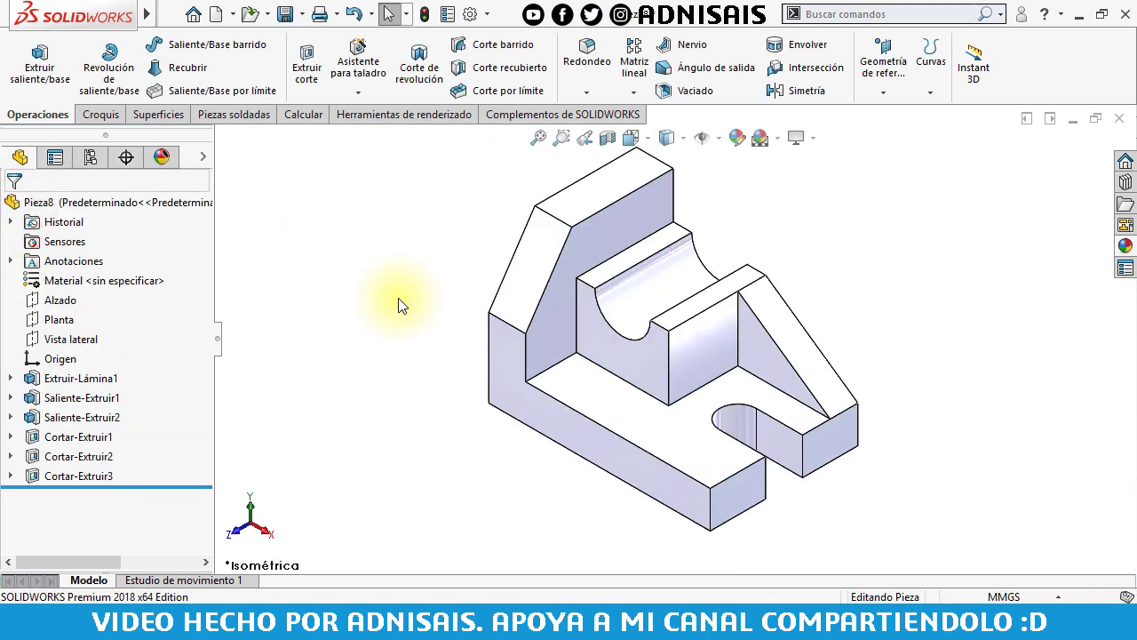
click(216, 16)
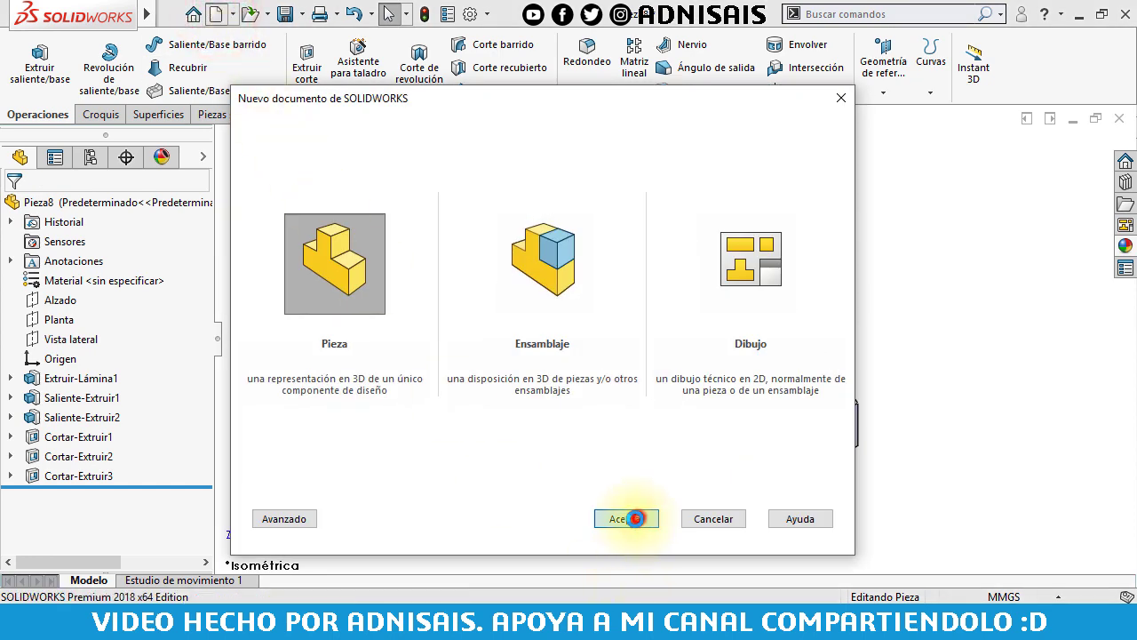
Create a new part and draw a centre-point slot on Planta centred at the origin.
click(633, 518)
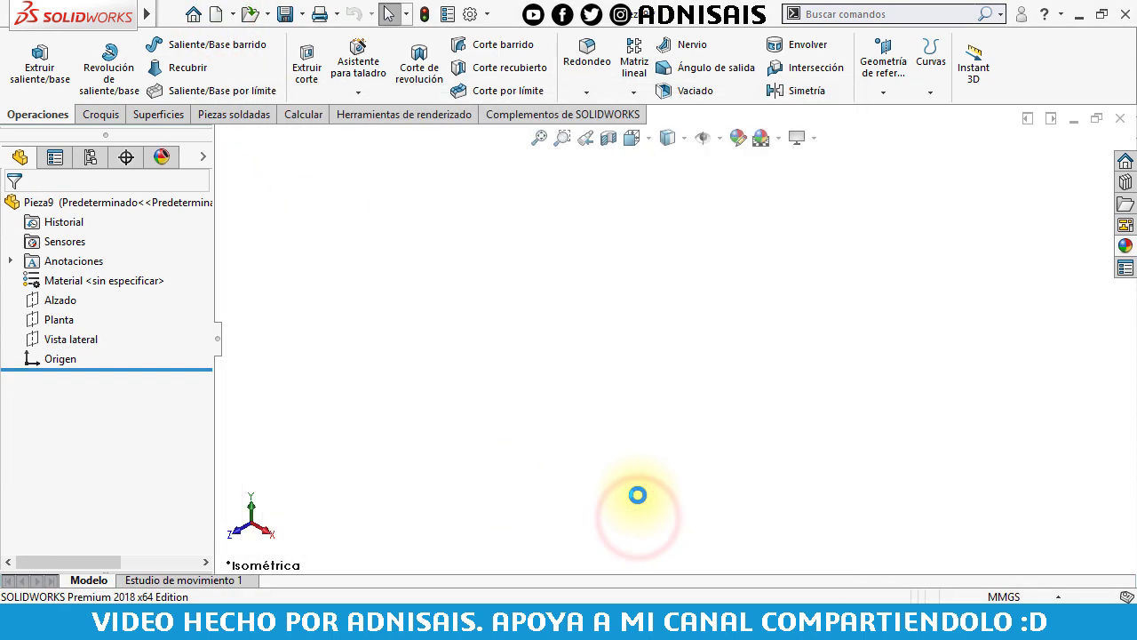
click(67, 324)
click(78, 295)
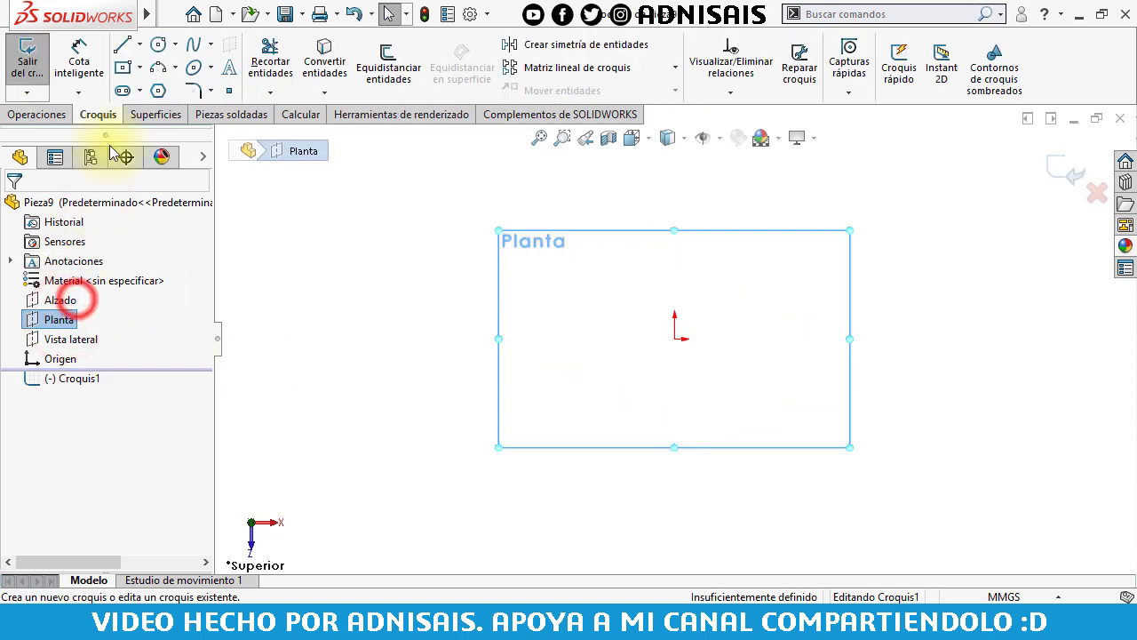
click(130, 94)
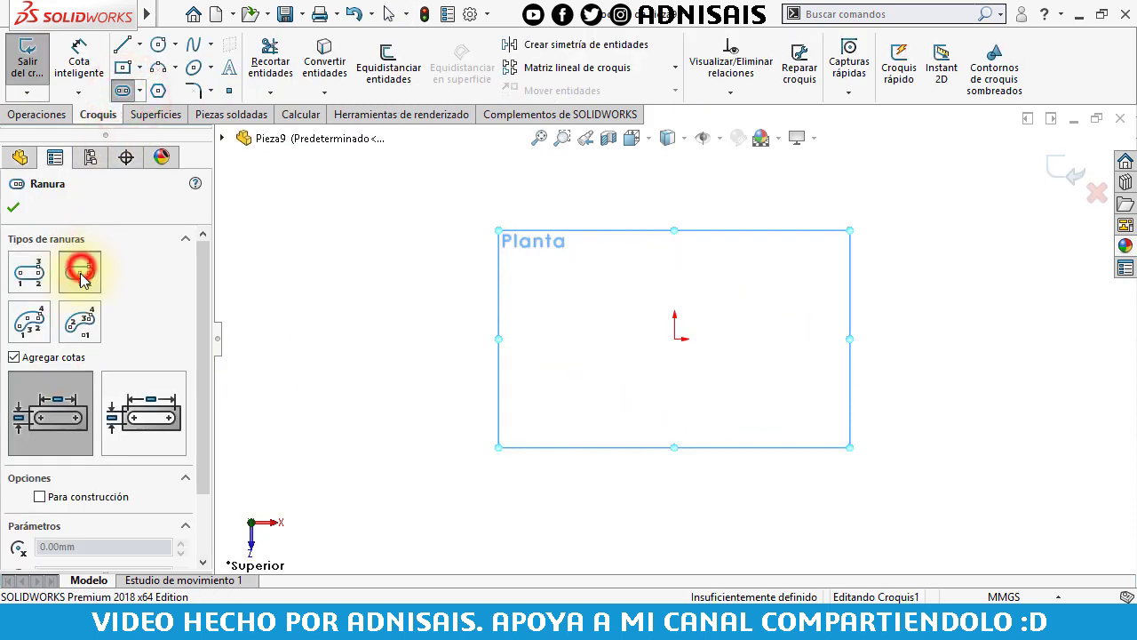
click(675, 339)
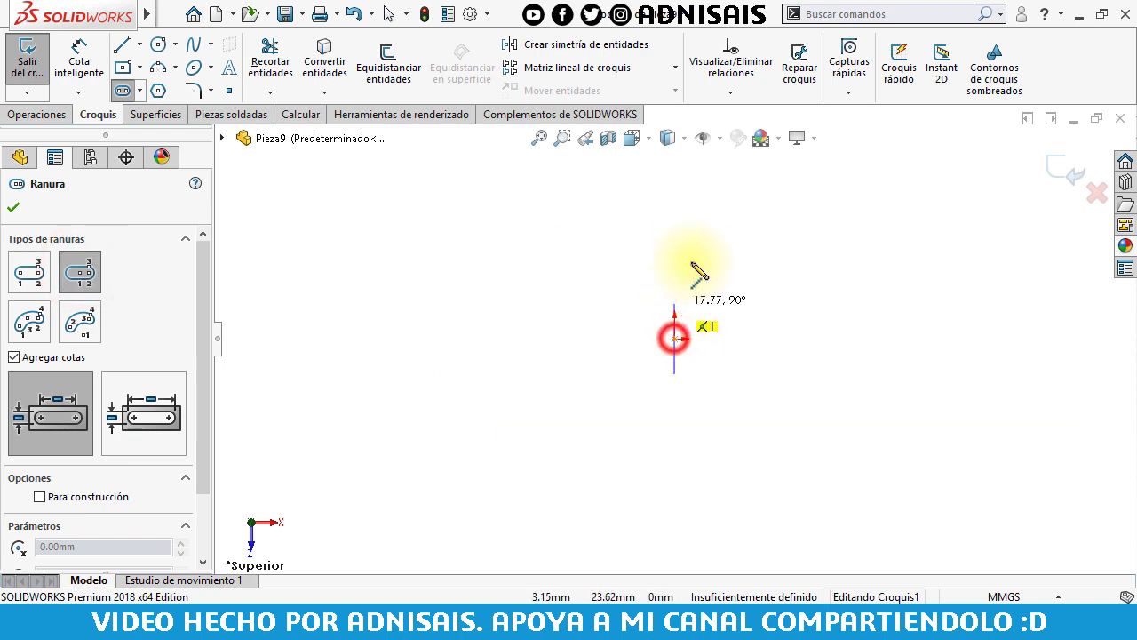
click(748, 231)
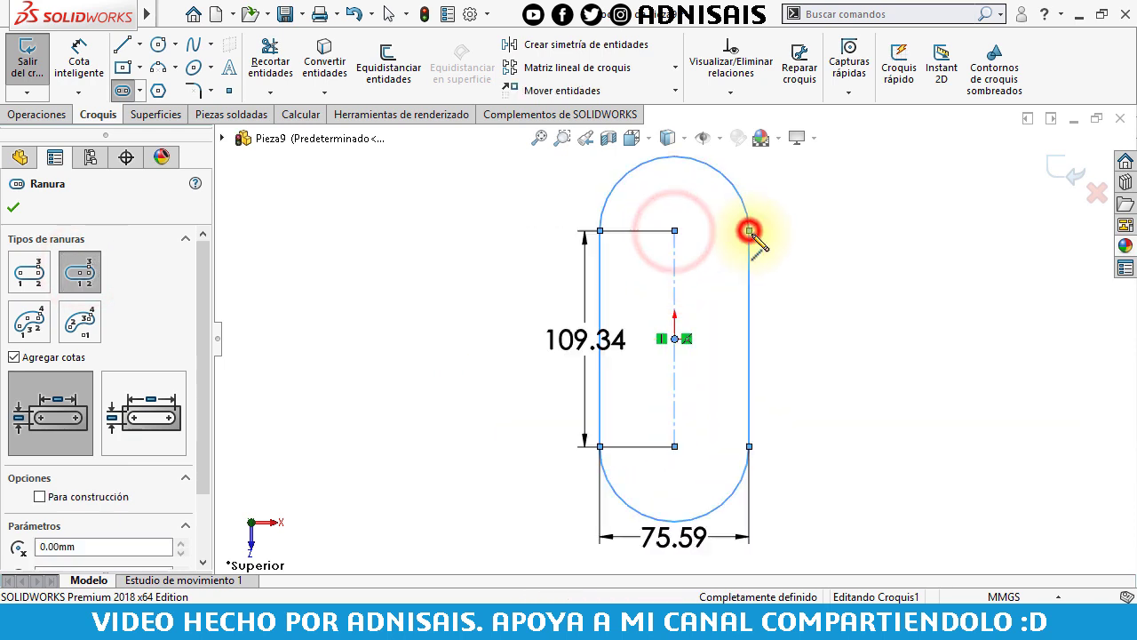
key(Escape)
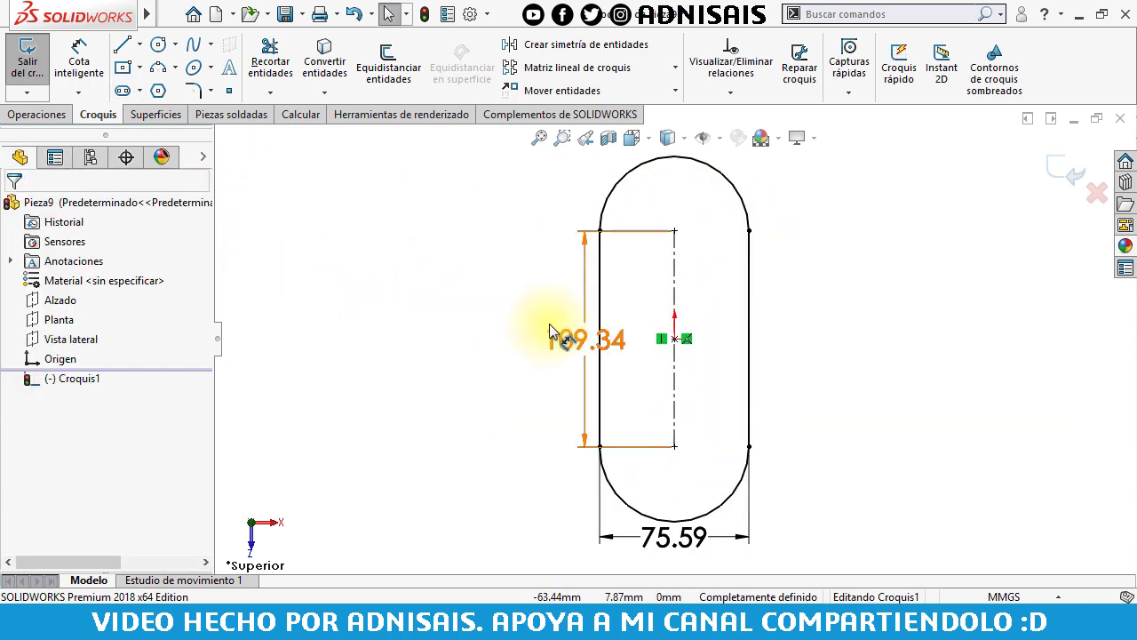
Set the slot's length to 56 mm and its end radius to R18.
double_click(557, 340)
text(5)
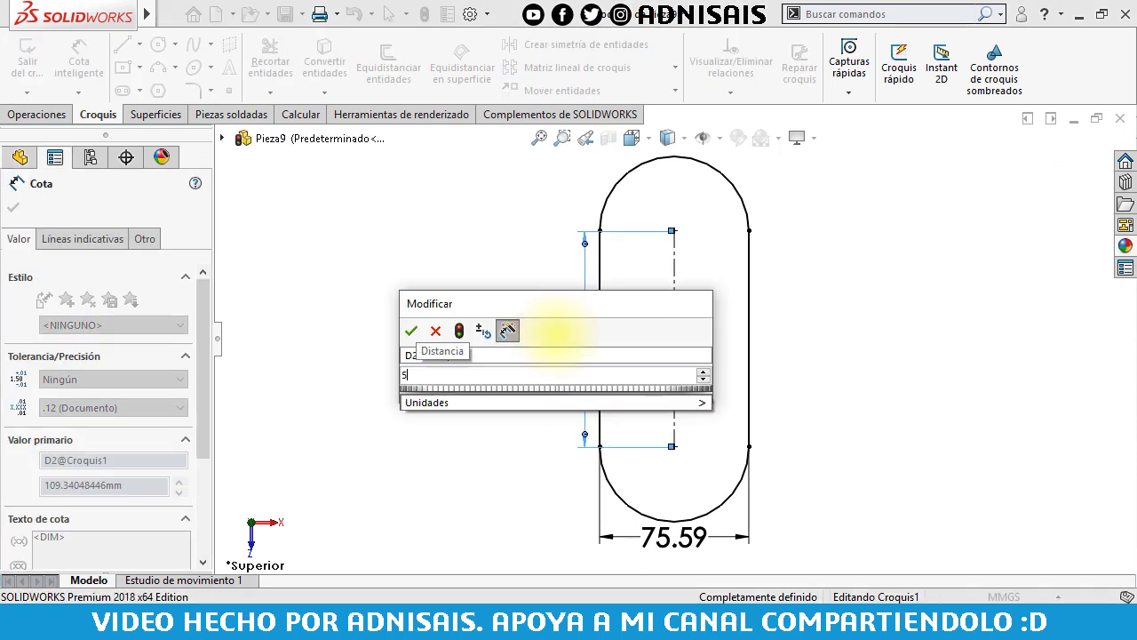
text(6)
key(Return)
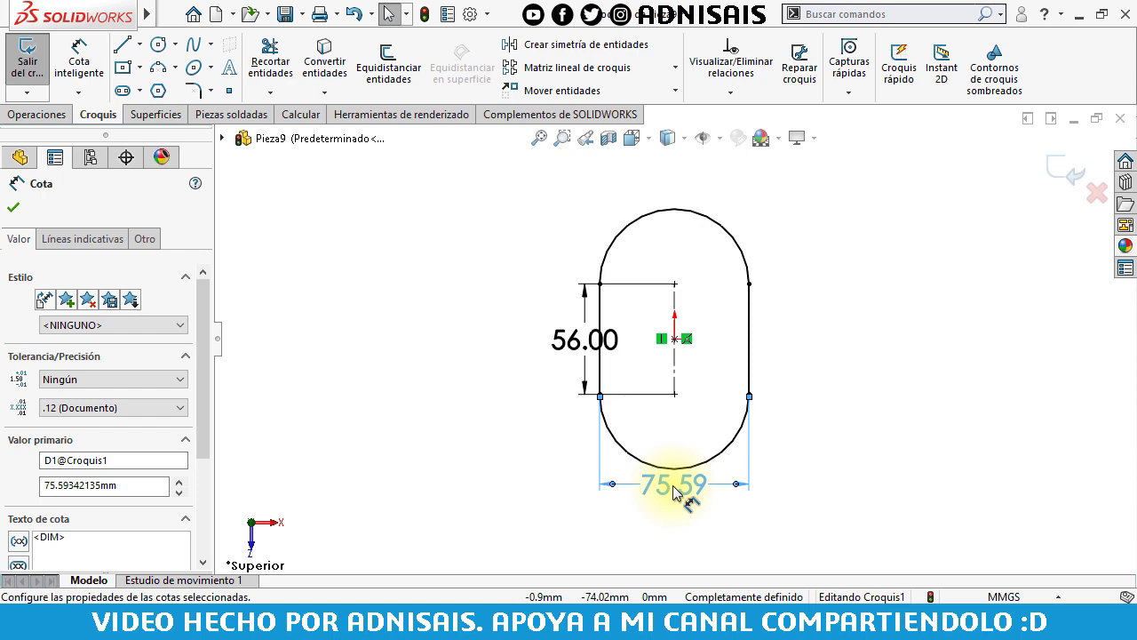
key(Escape)
click(69, 60)
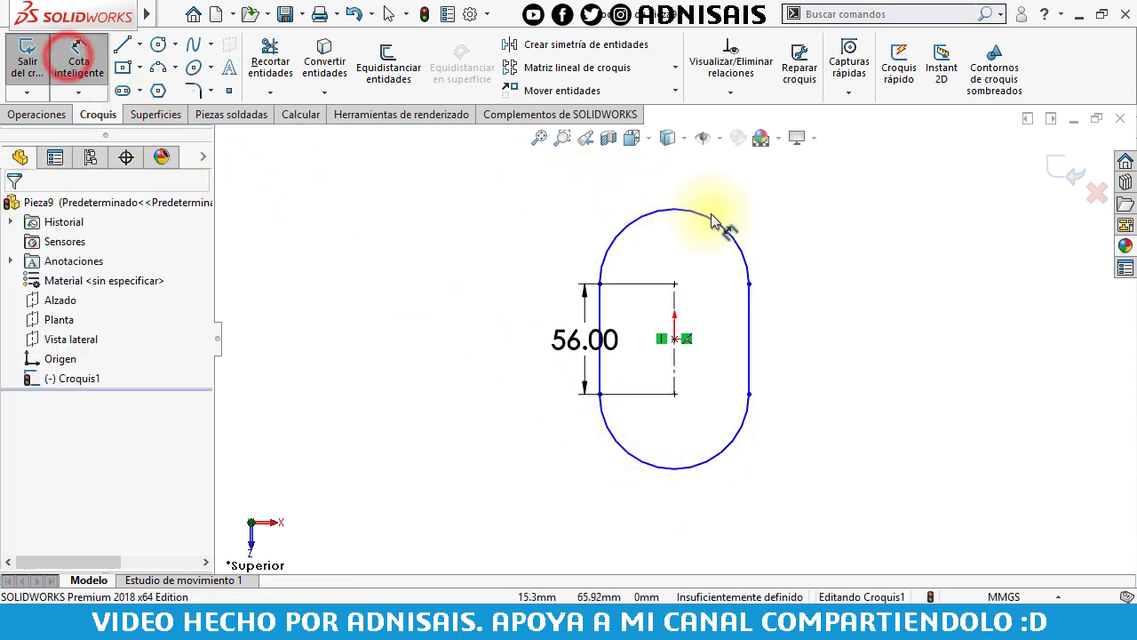
click(716, 222)
click(825, 194)
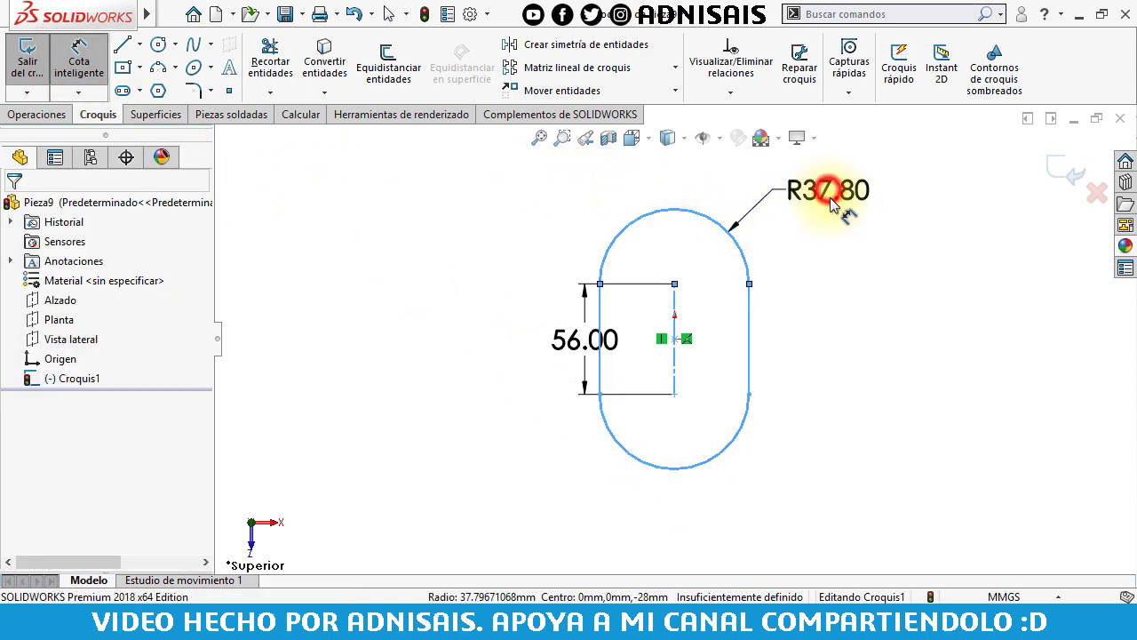
text(18)
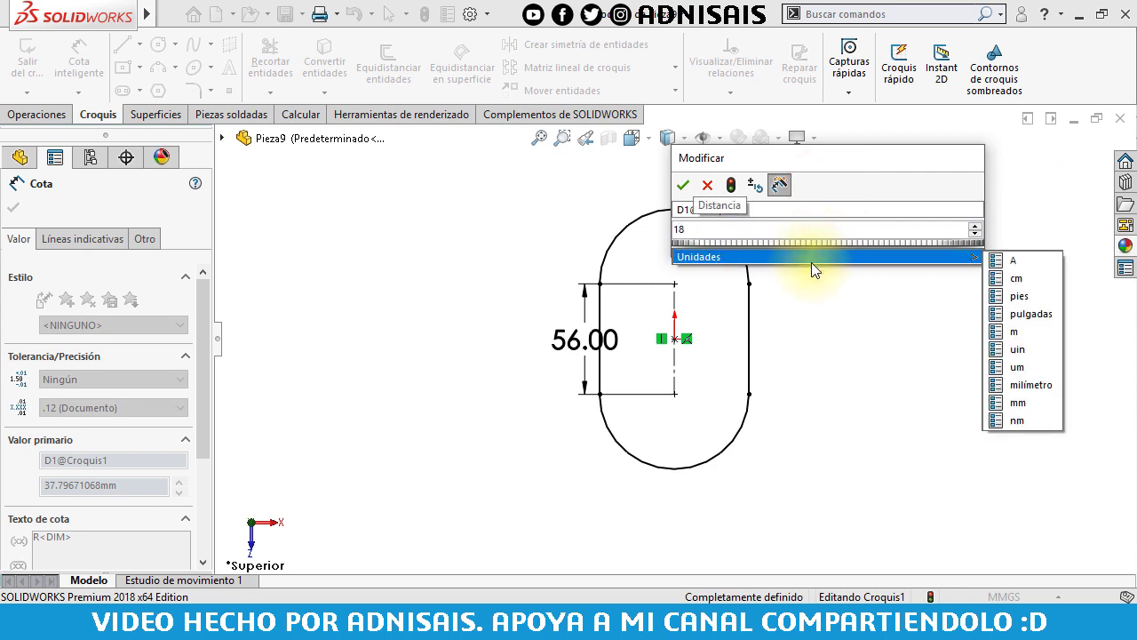
key(Return)
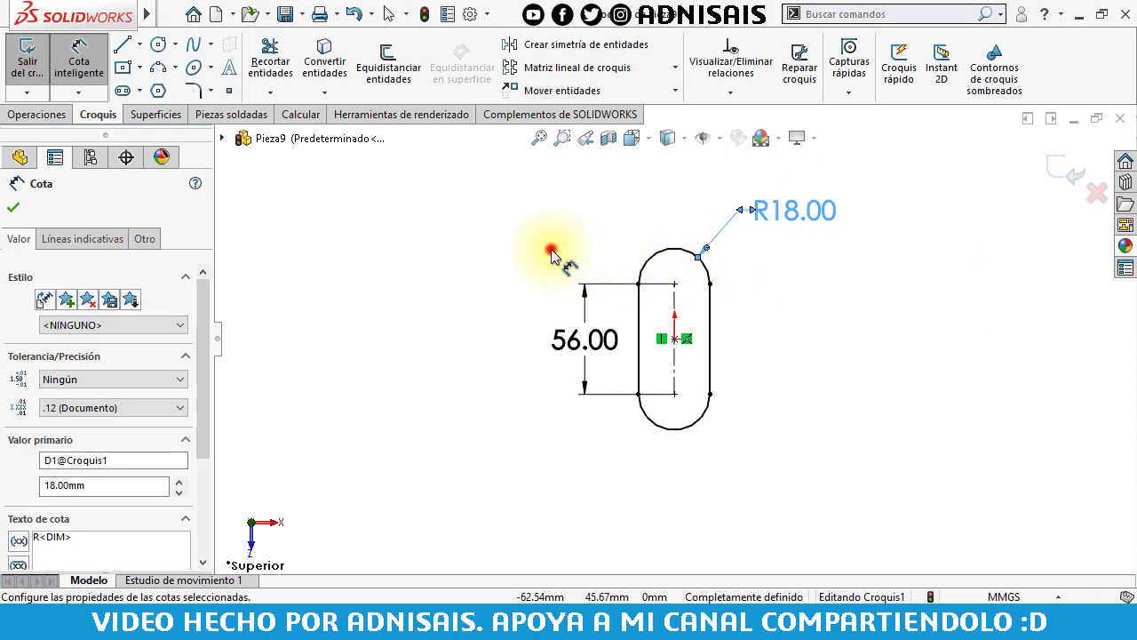
click(551, 252)
Extrude the slot sketch 8 mm into a solid plate.
click(27, 114)
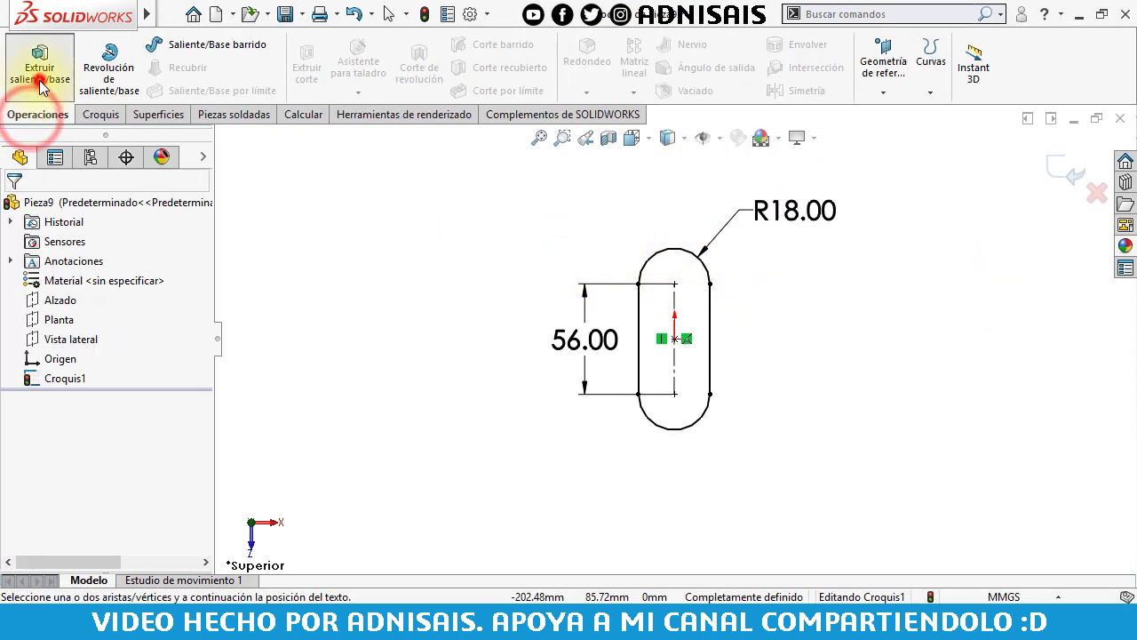
click(40, 80)
text(8.00mm)
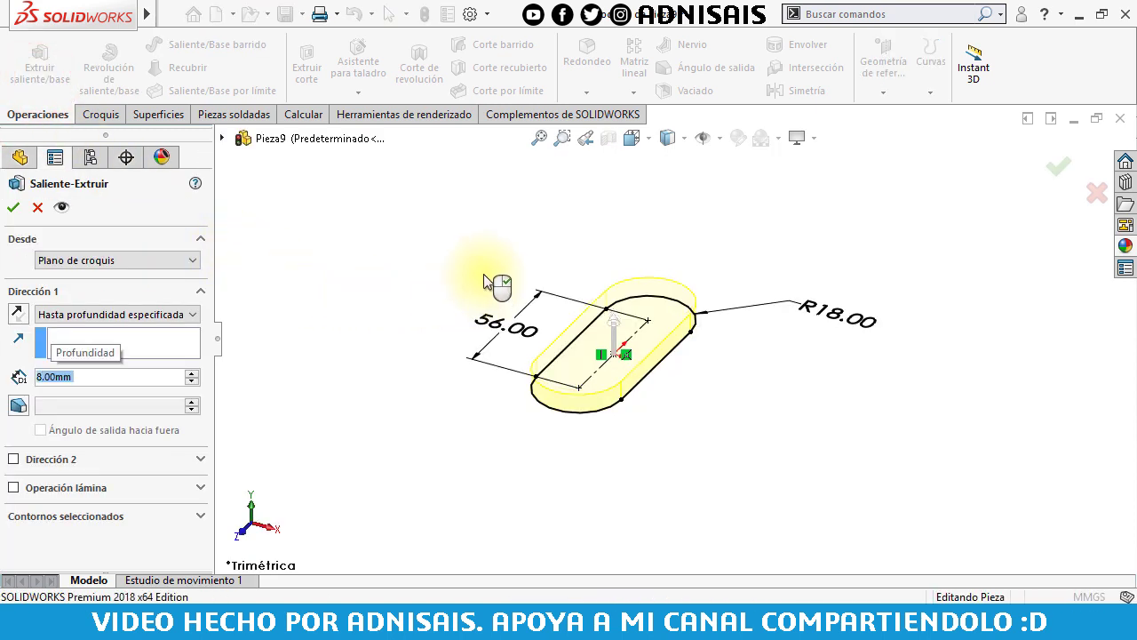
key(Return)
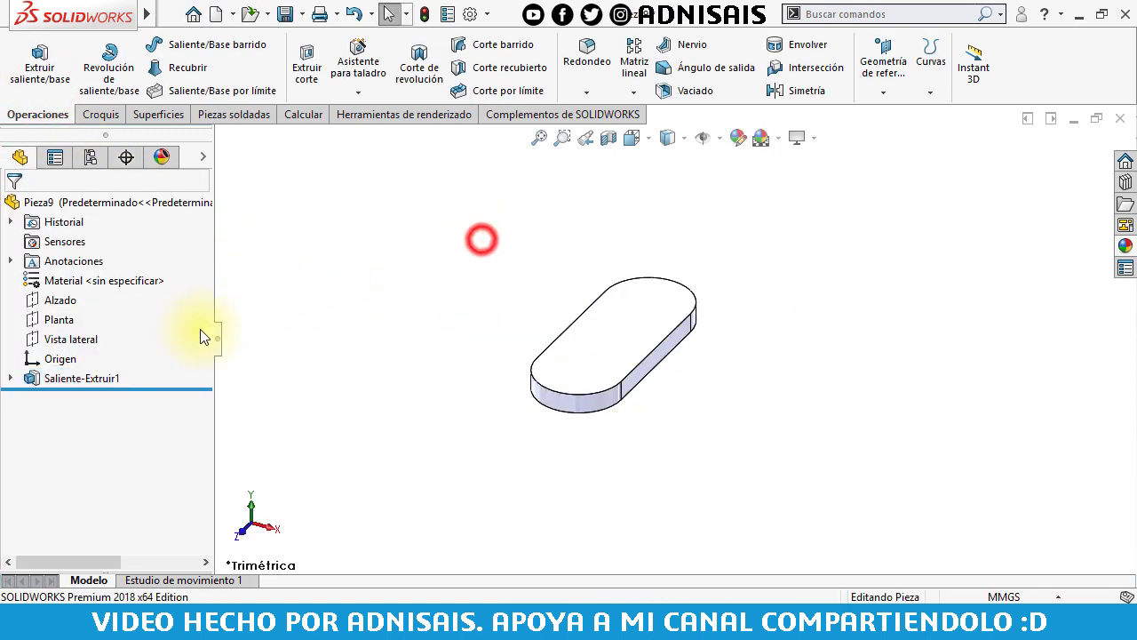
Sketch a corner rectangle on Alzado starting at the plate's upper-left corner.
click(65, 277)
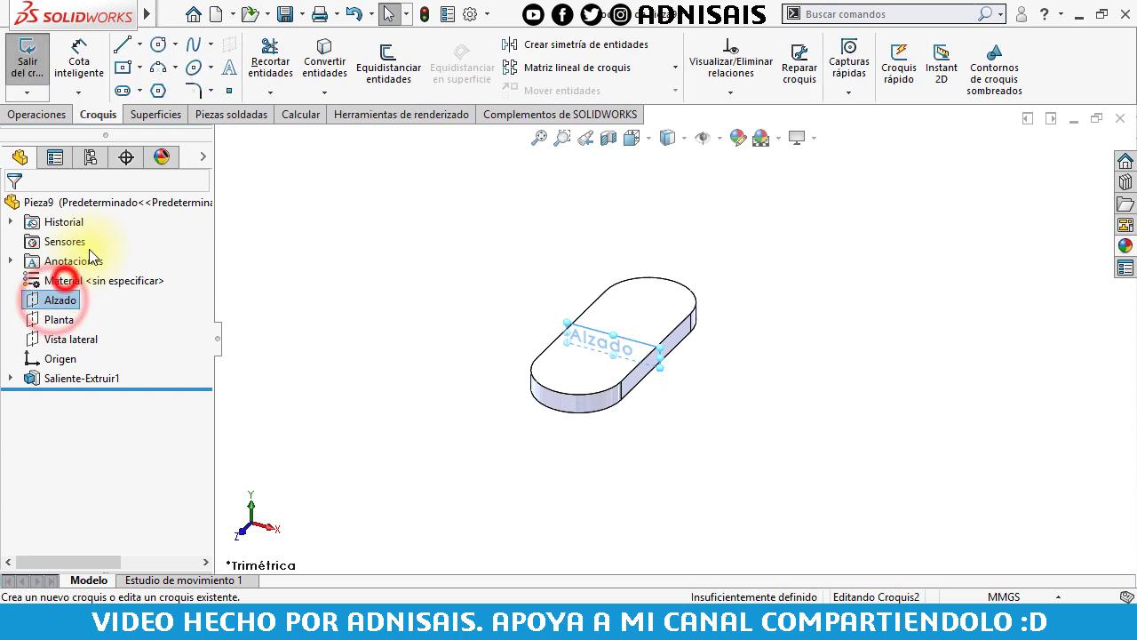
click(122, 68)
click(30, 270)
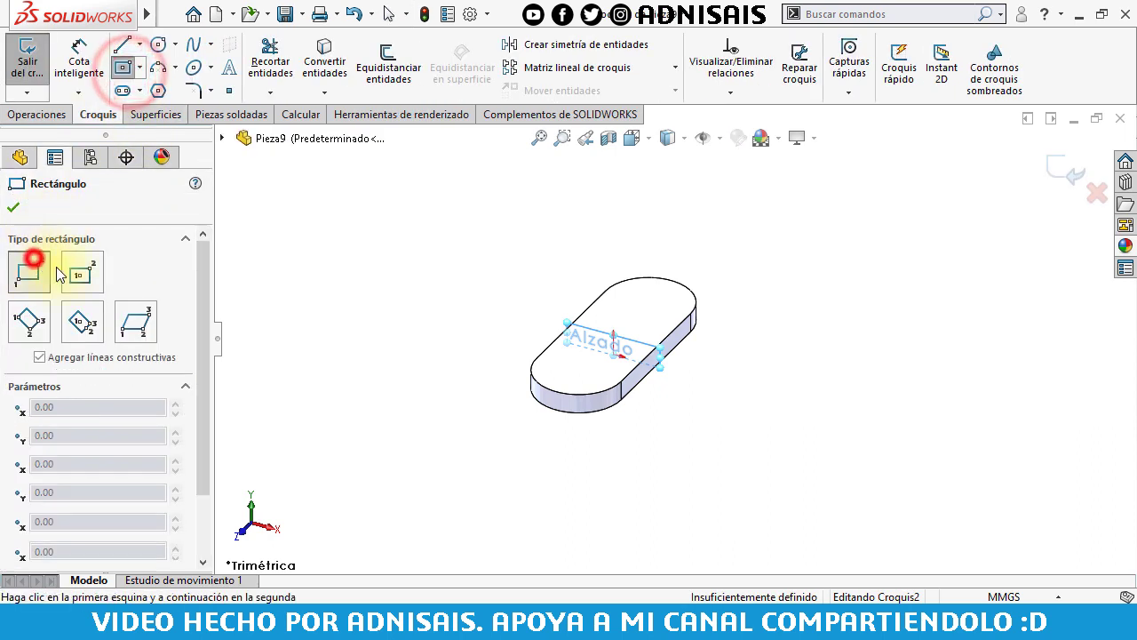
key(ctrl+8)
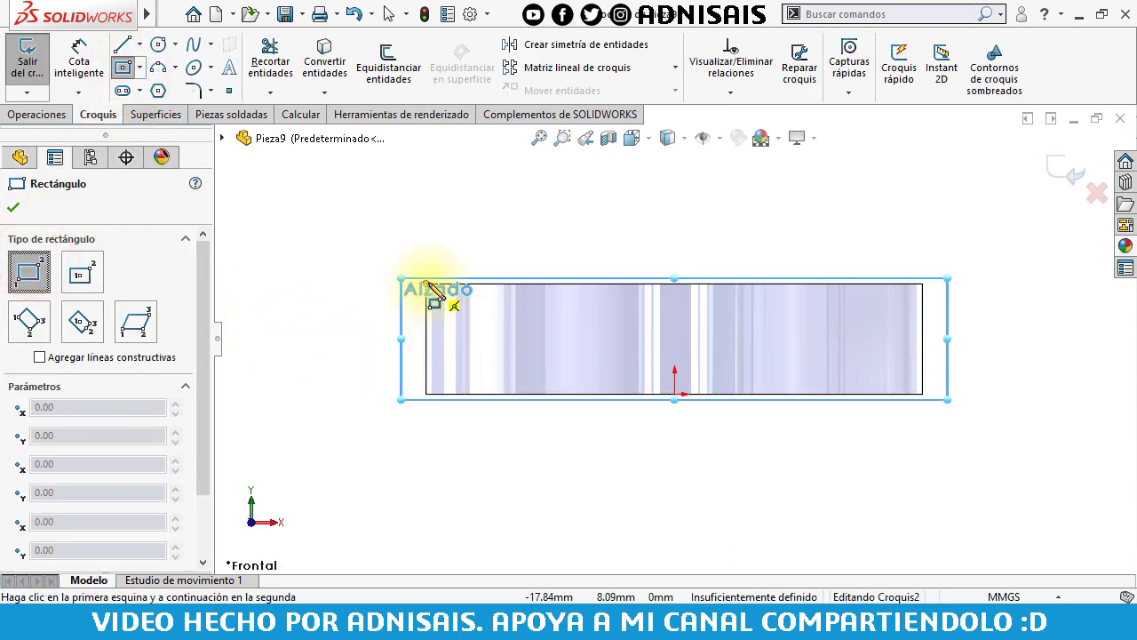
click(427, 286)
key(z)
key(z)
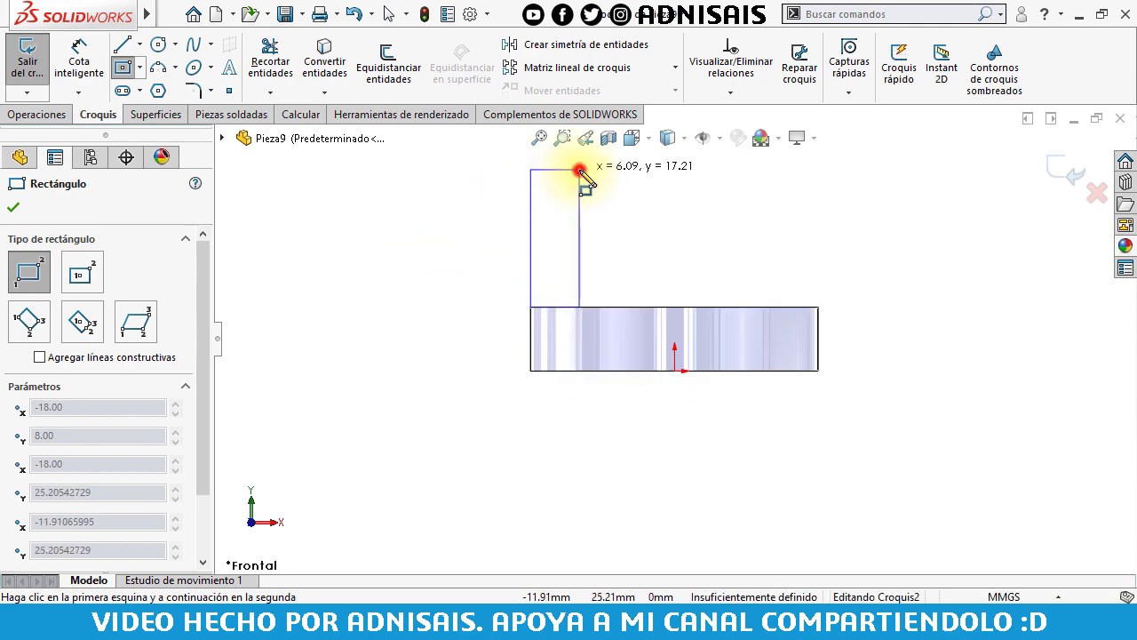
click(580, 169)
Dimension the rectangle 10 mm wide and 32 mm tall.
click(79, 57)
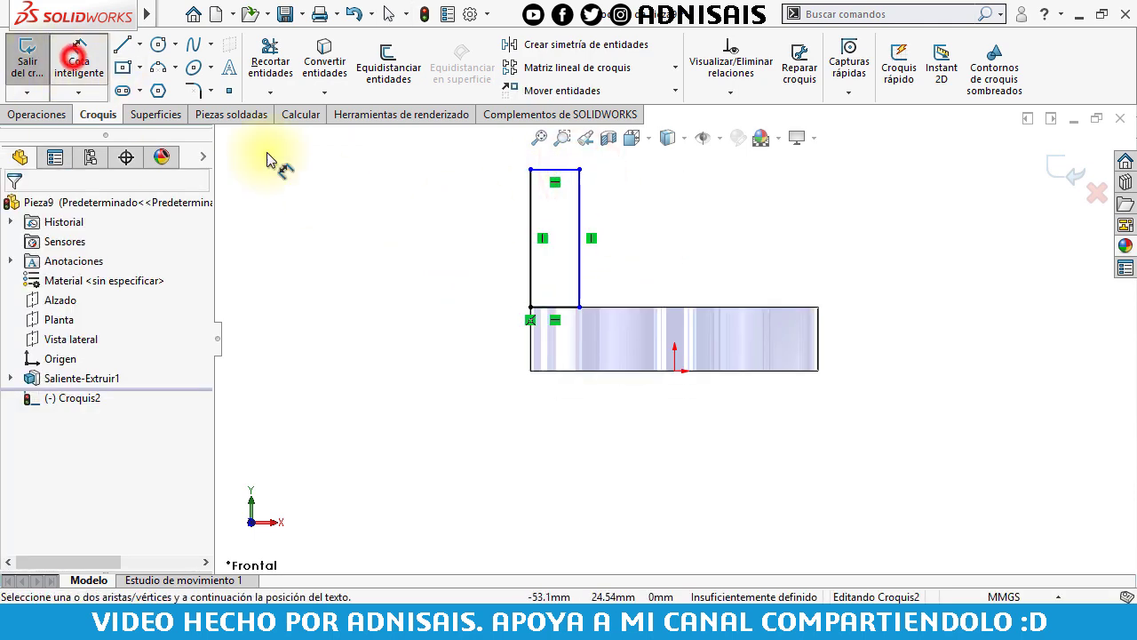
click(553, 309)
click(456, 325)
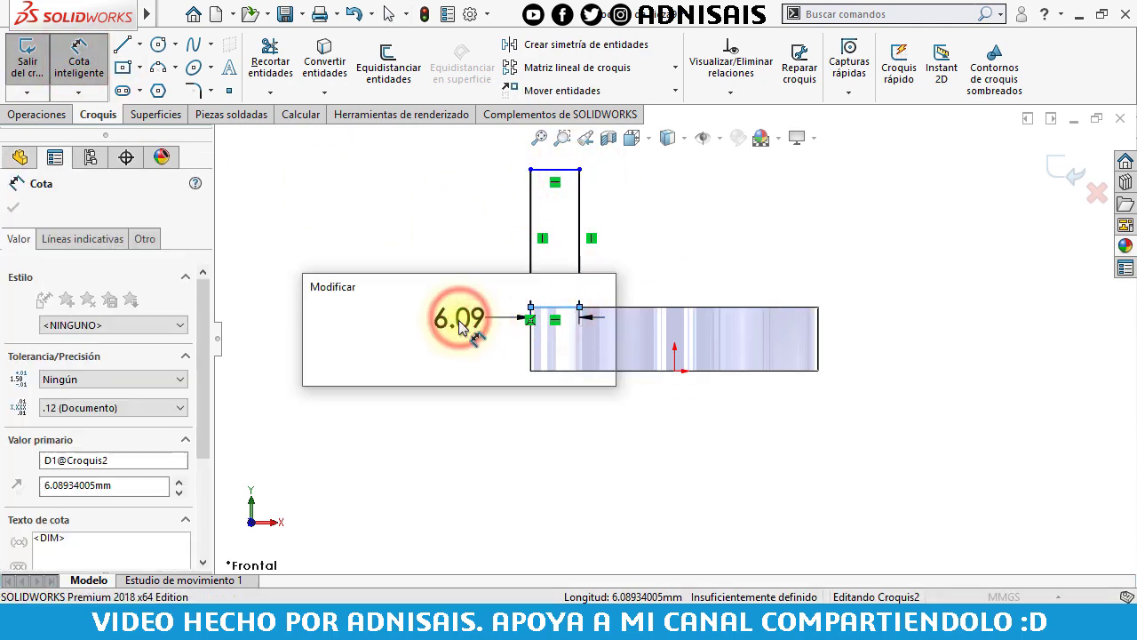
text(10)
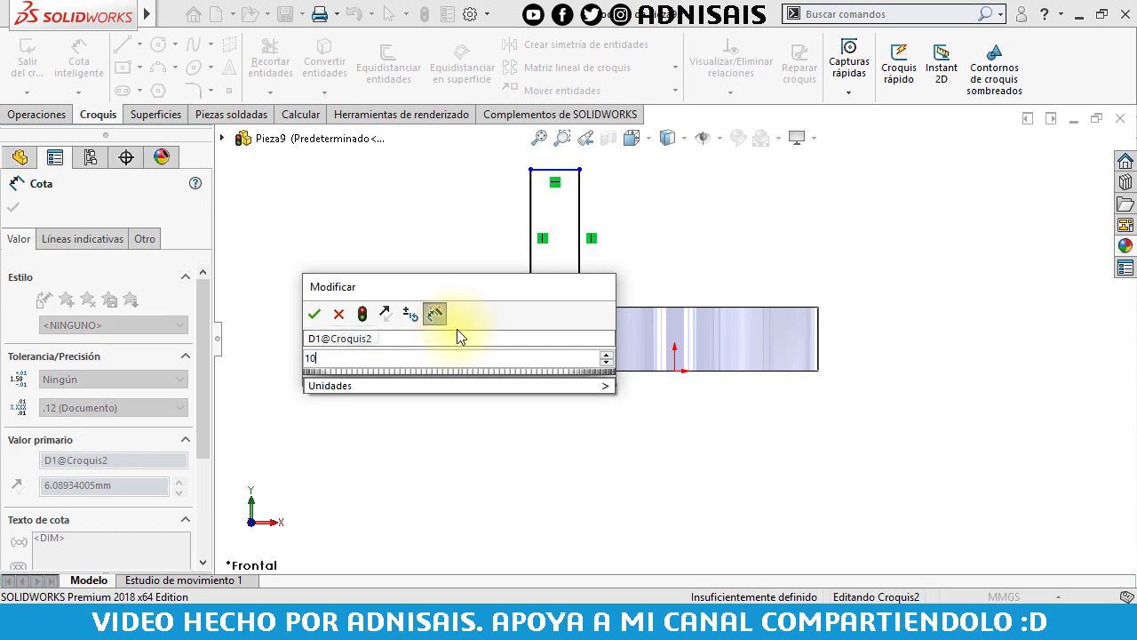
key(Return)
click(506, 271)
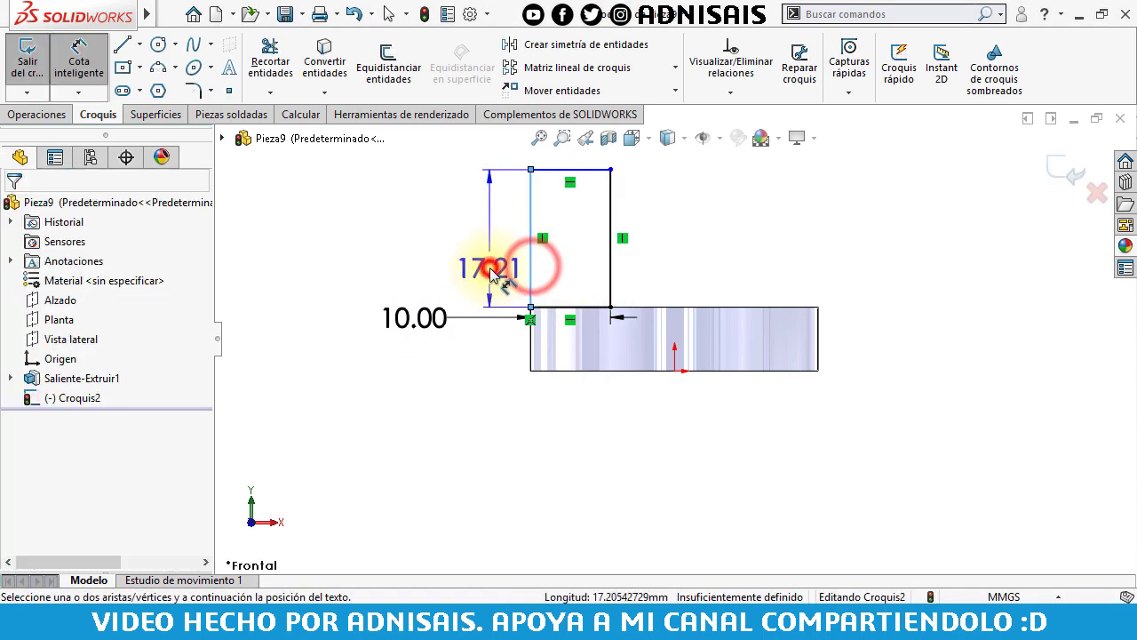
click(499, 276)
text(32)
key(Return)
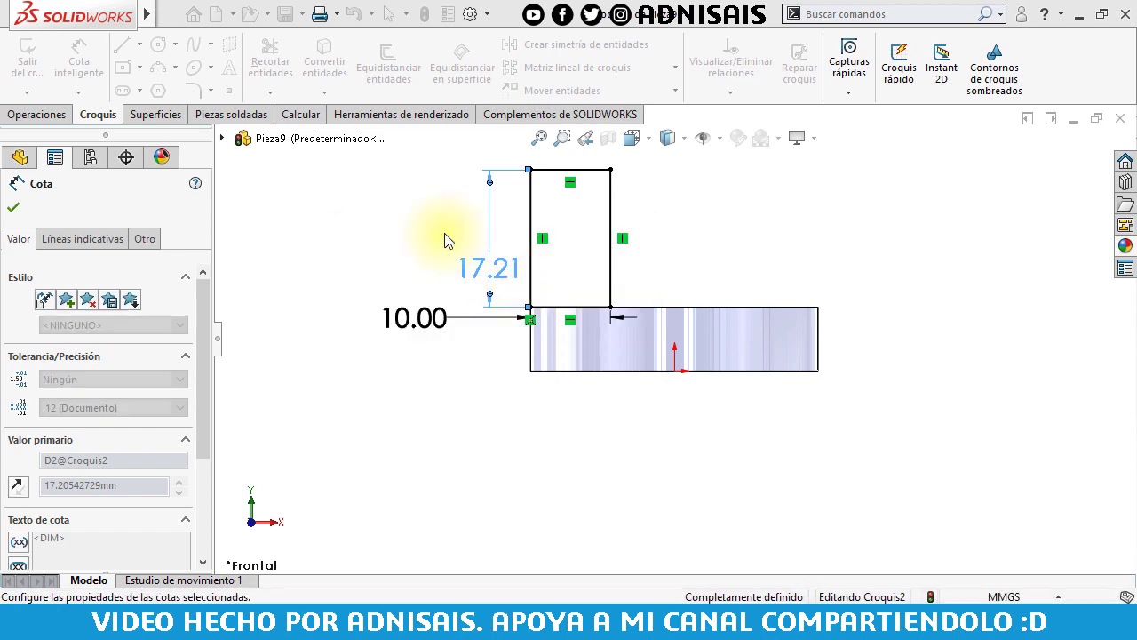
click(54, 121)
Extrude the rectangle 40 mm mid-plane into an upright block on the plate.
click(39, 64)
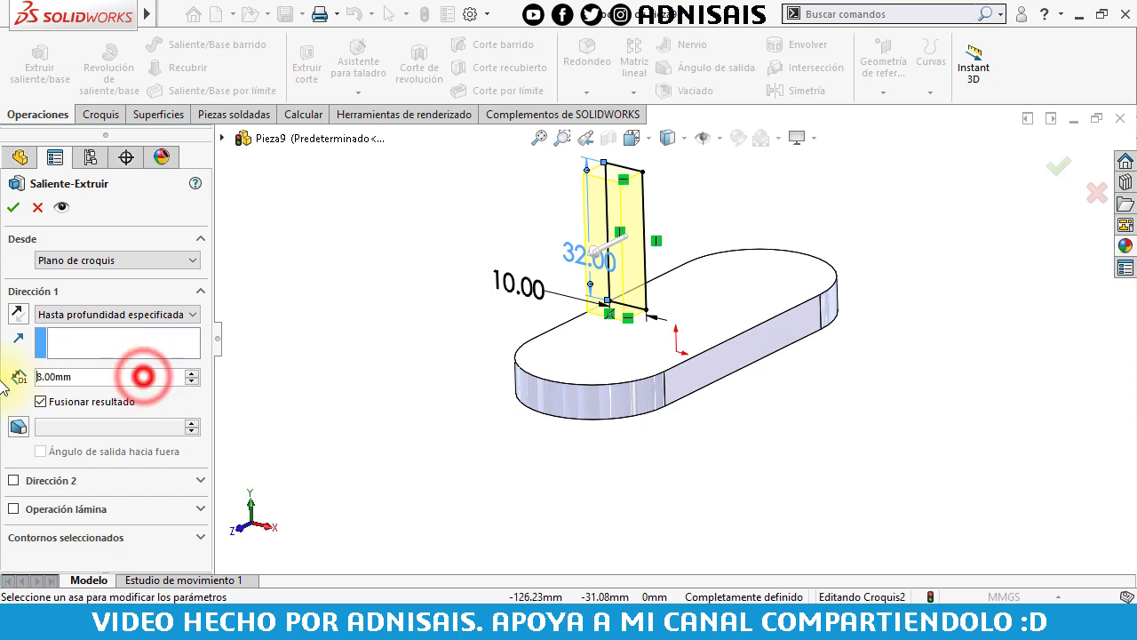
text(4)
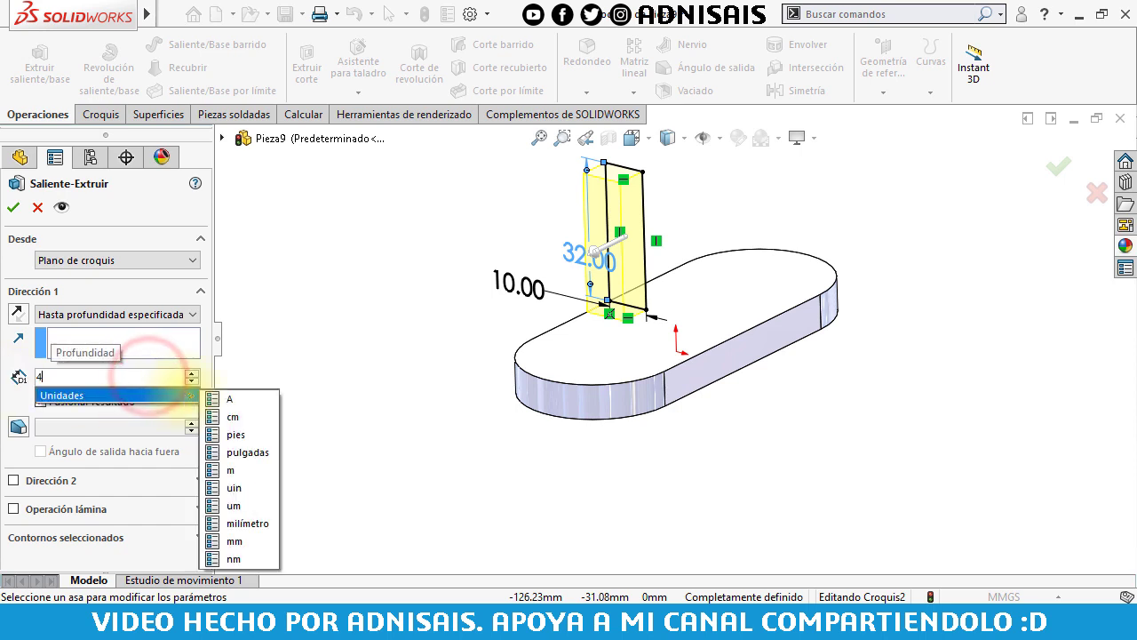
text(0)
click(154, 313)
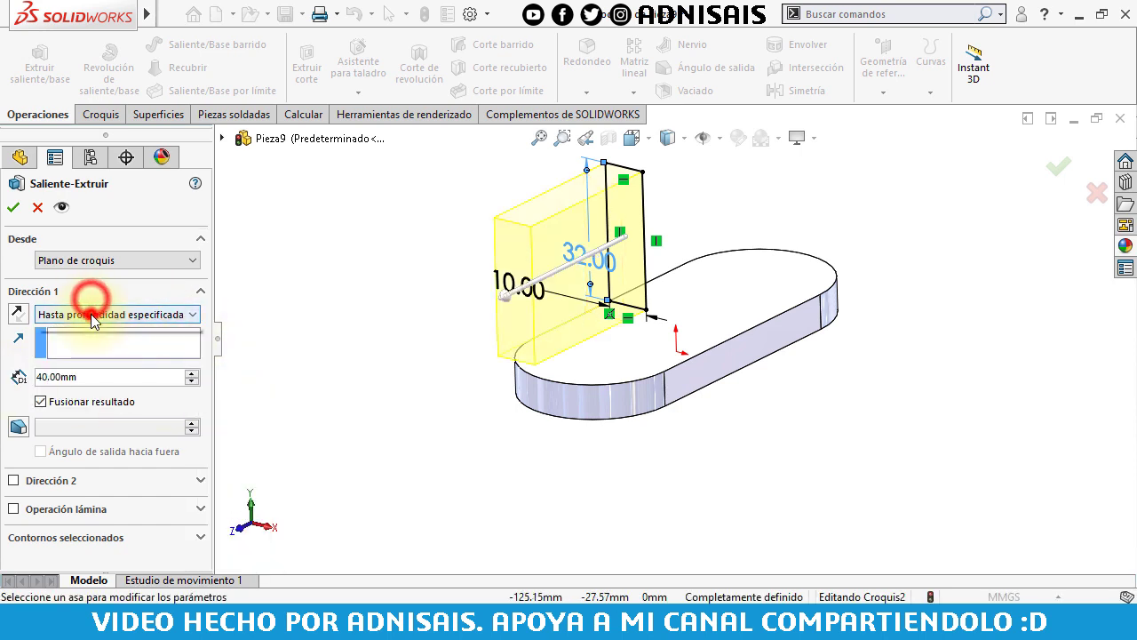
click(84, 398)
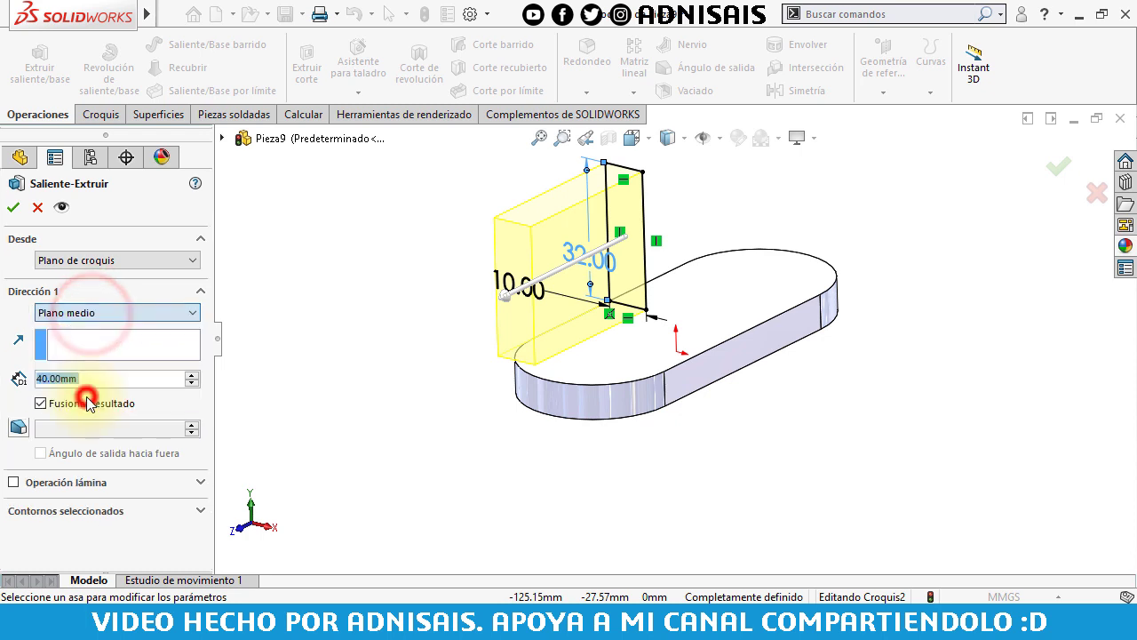
click(13, 208)
Start a new sketch on the upright block's top face.
click(360, 252)
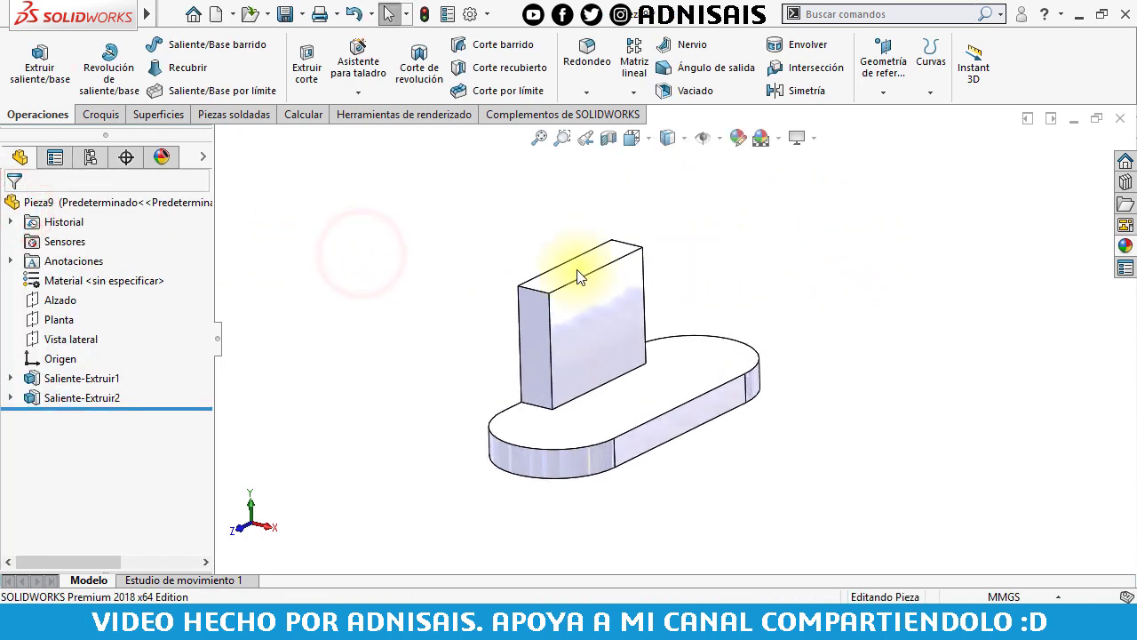
click(576, 273)
click(653, 219)
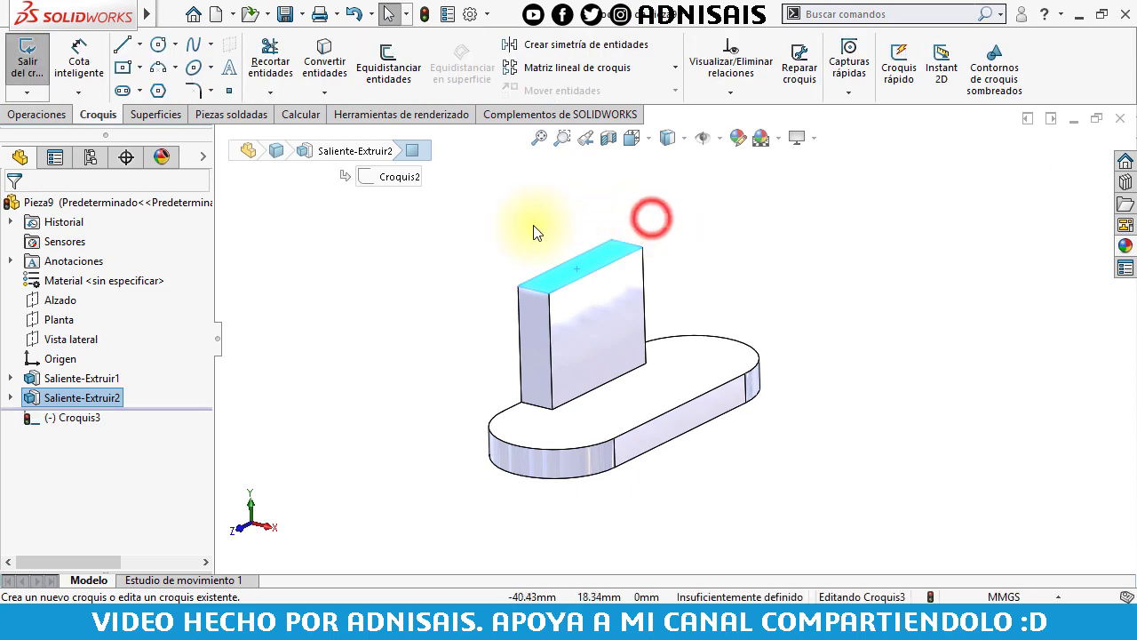
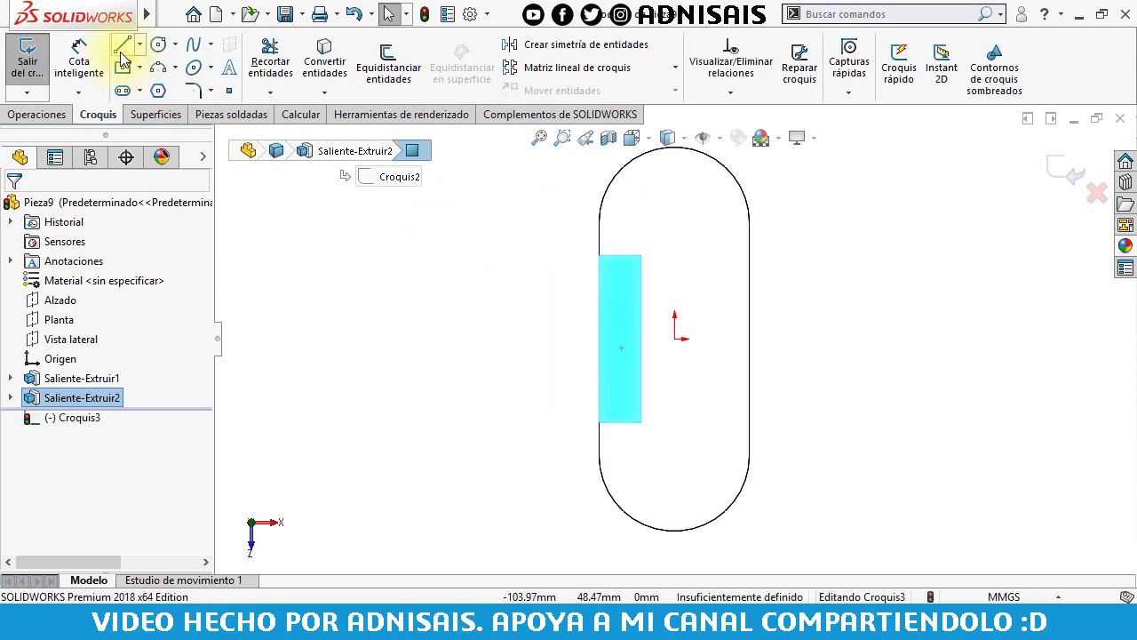
Outline the tapered arm with a rounded end beside the slot and make its straight sides equal.
click(599, 256)
click(402, 280)
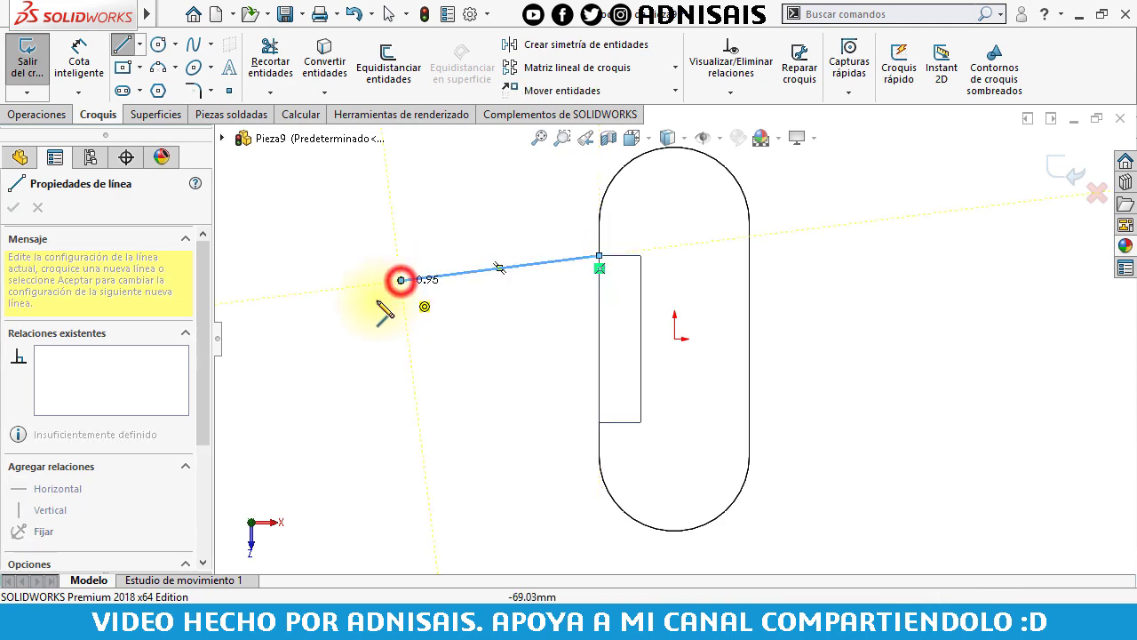
click(402, 383)
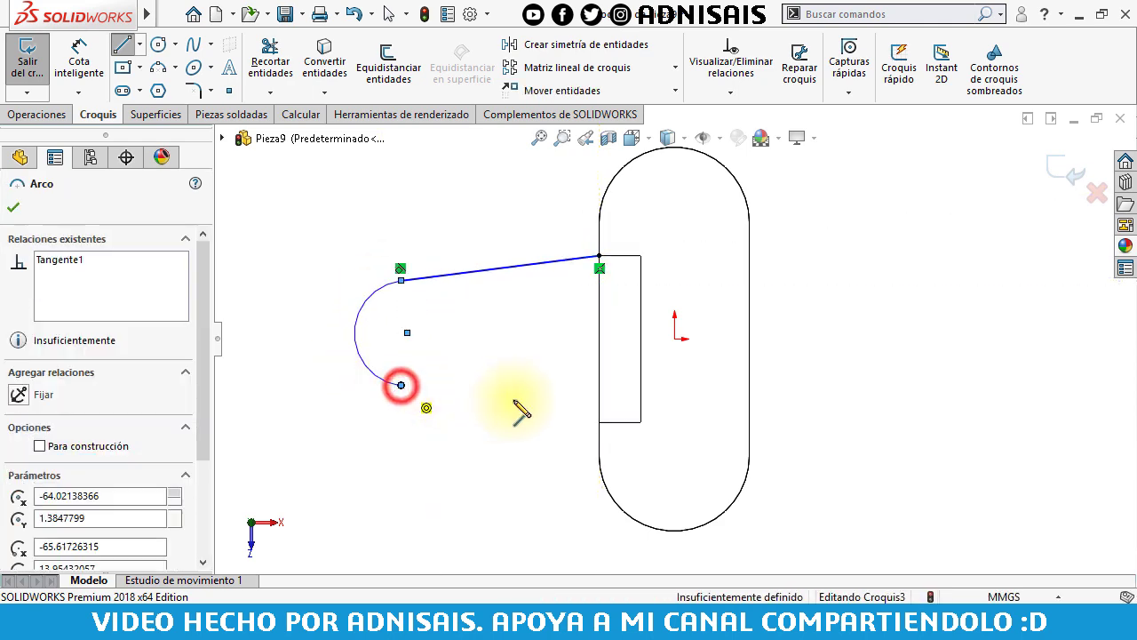
click(600, 410)
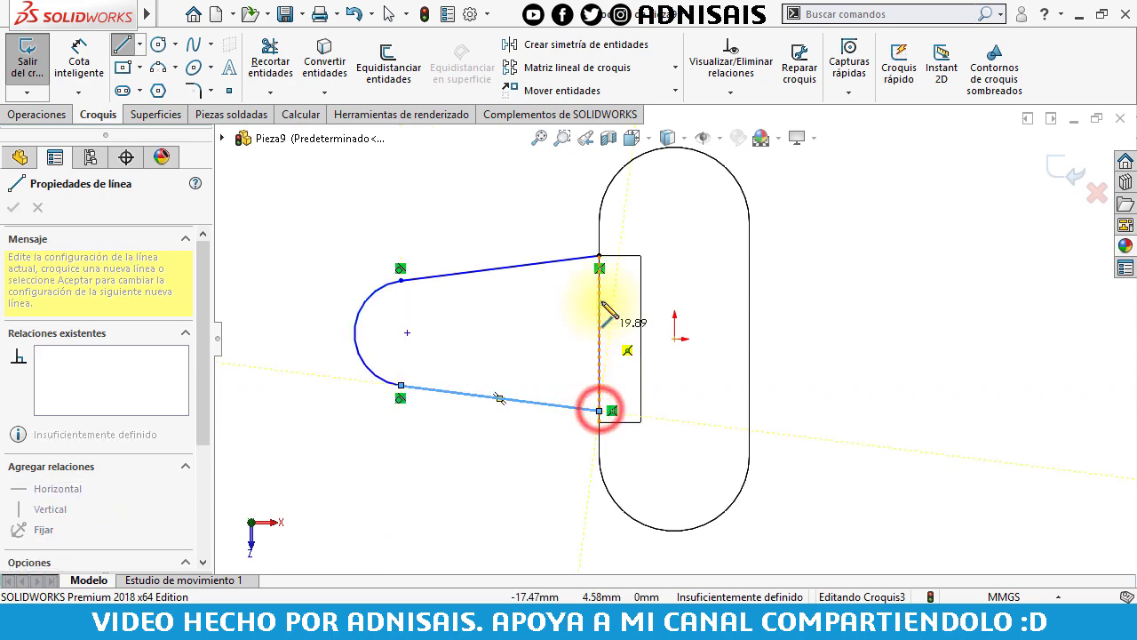
click(600, 257)
key(Escape)
drag(600, 411, 601, 427)
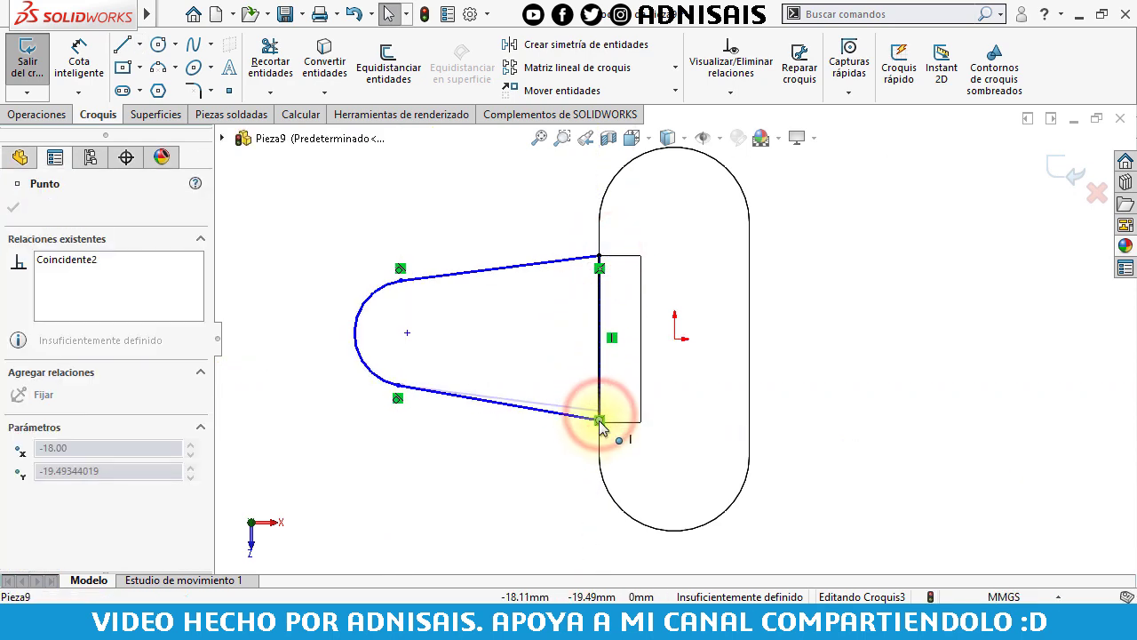
click(537, 450)
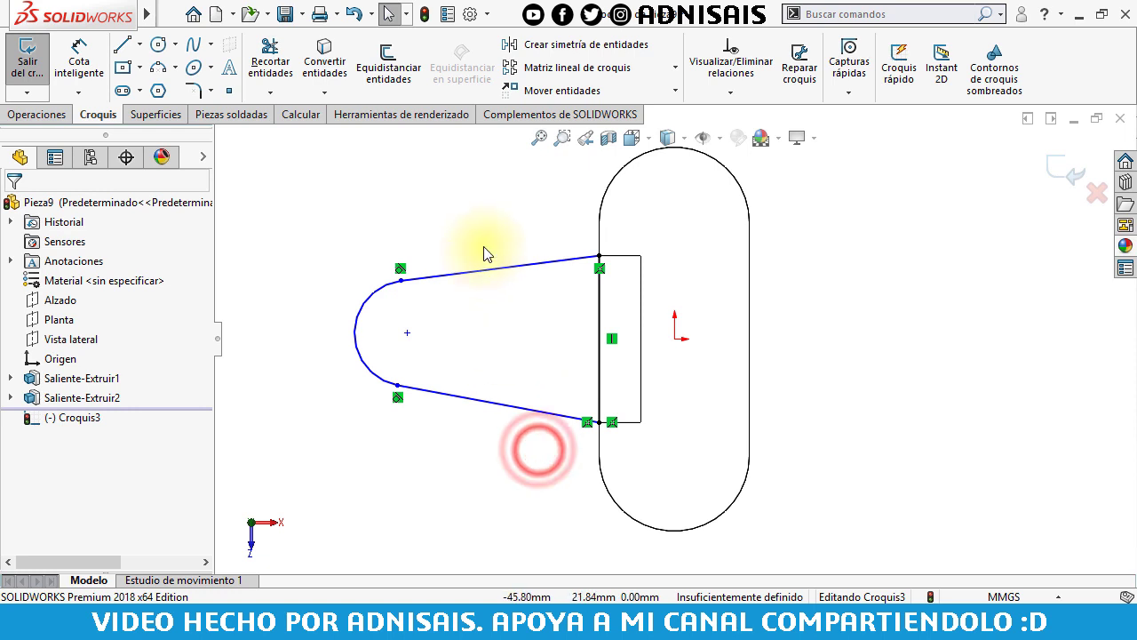
drag(510, 355, 494, 451)
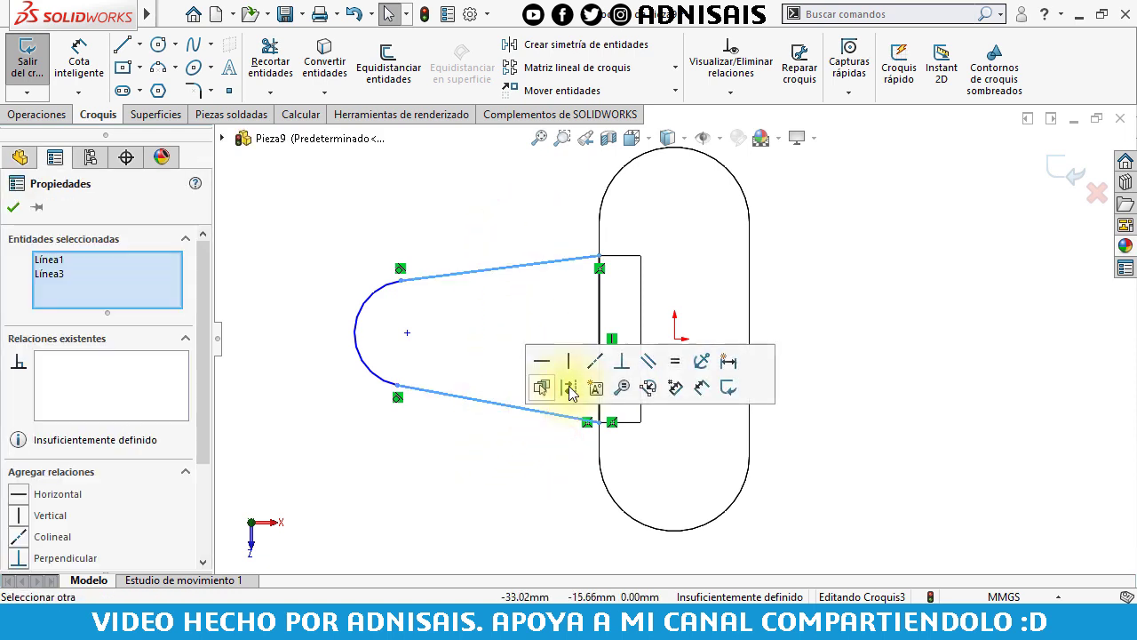
click(672, 369)
click(495, 475)
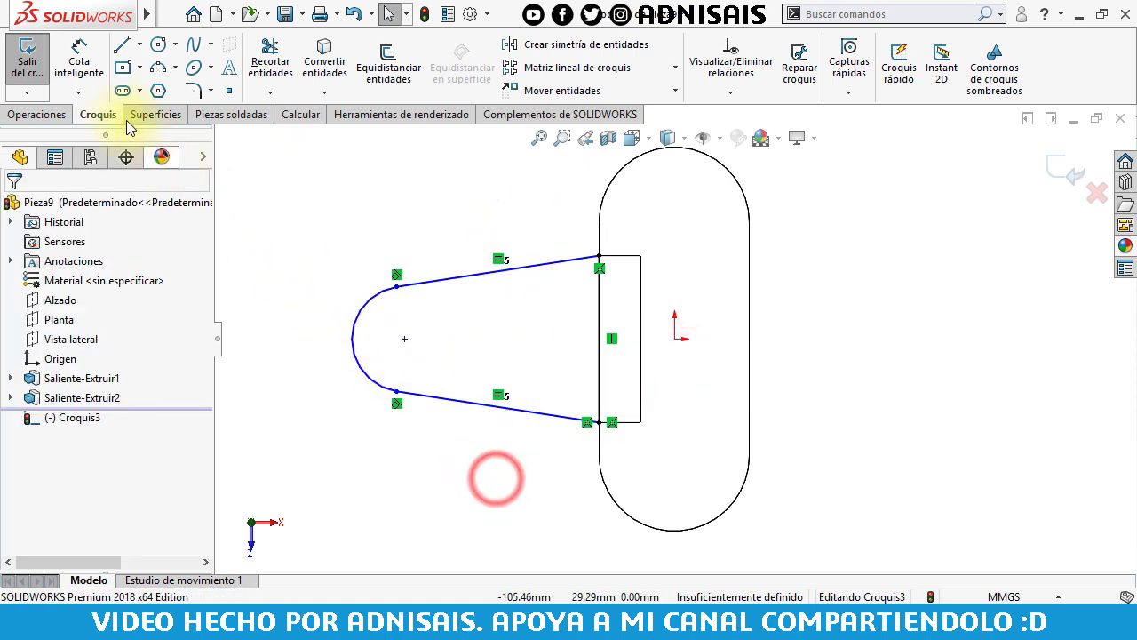
Dimension the arc centre 32 mm from the vertical line and the rounded end R15.
click(86, 61)
click(405, 339)
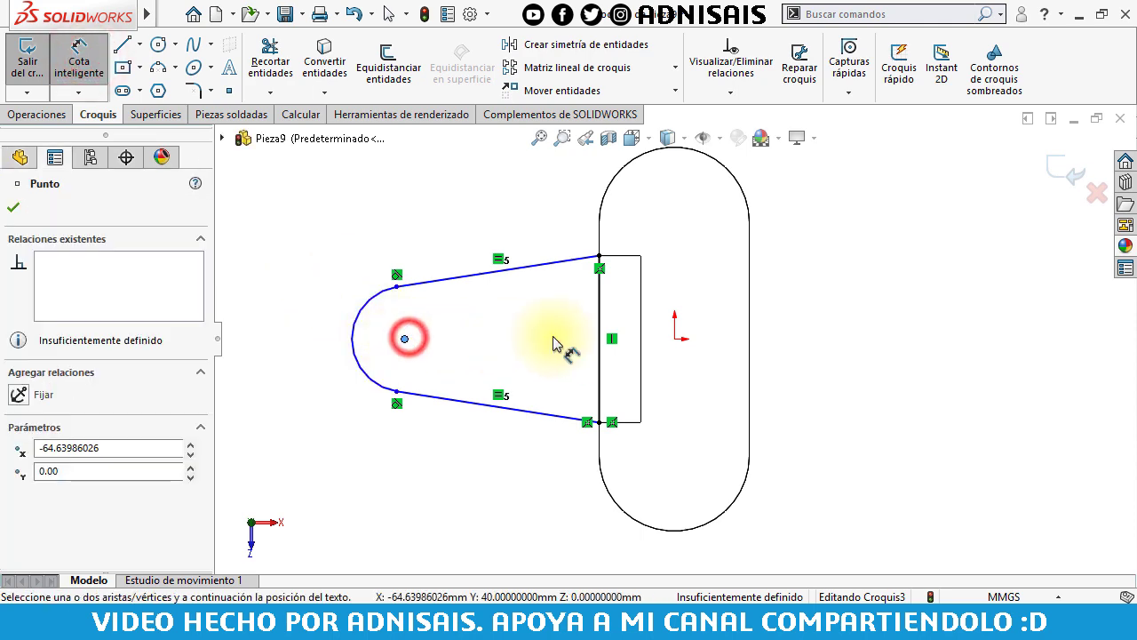
click(599, 330)
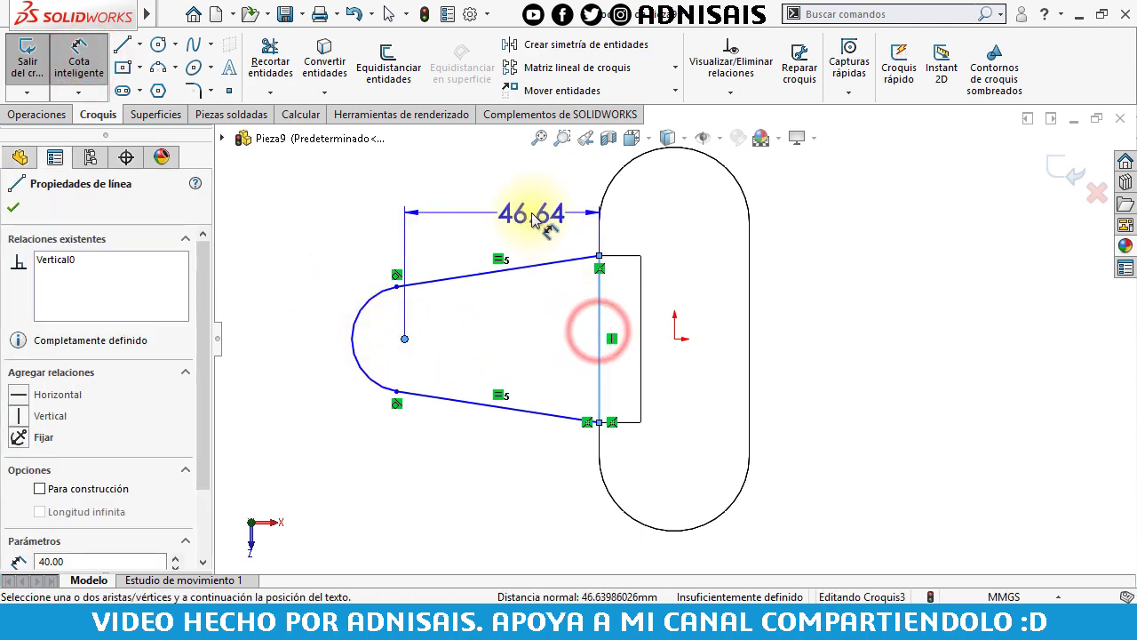
click(531, 212)
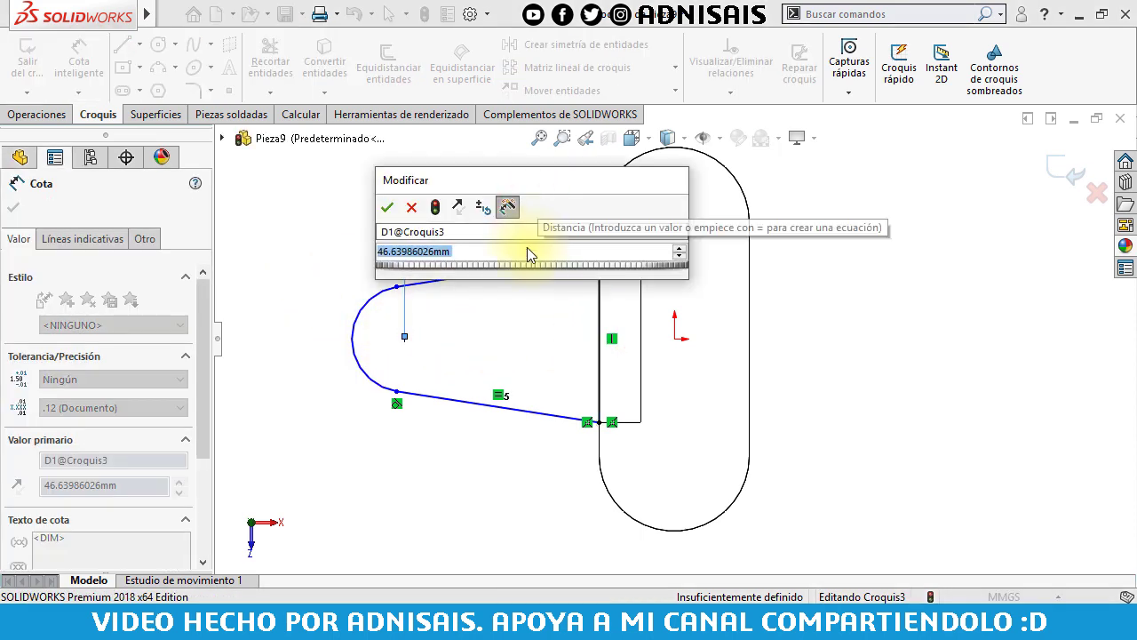
text(3)
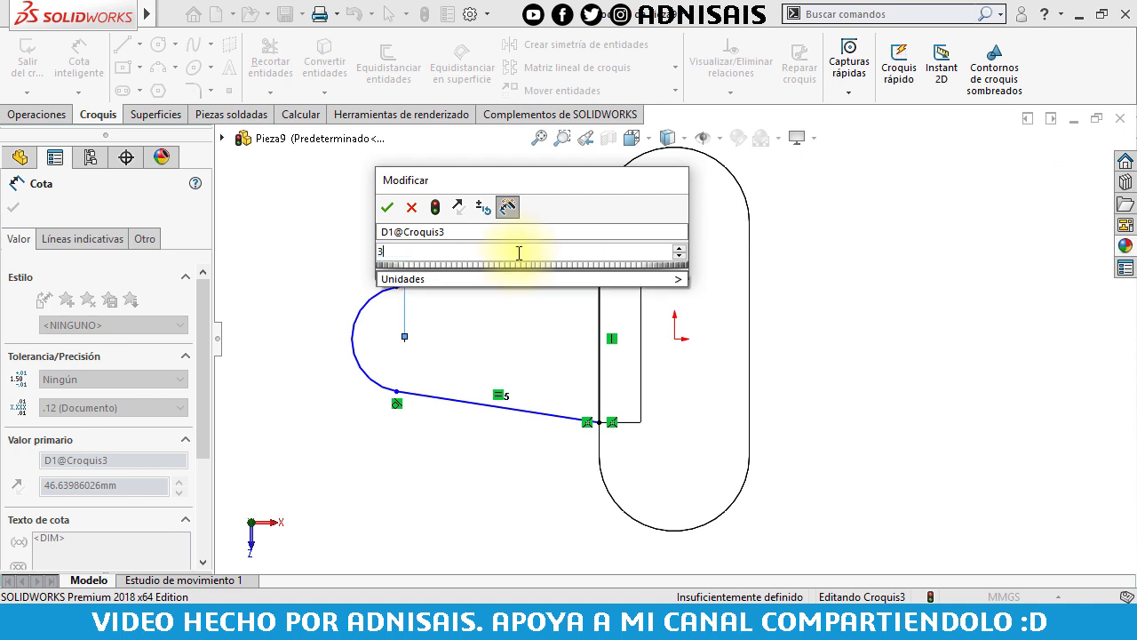
text(2)
key(Return)
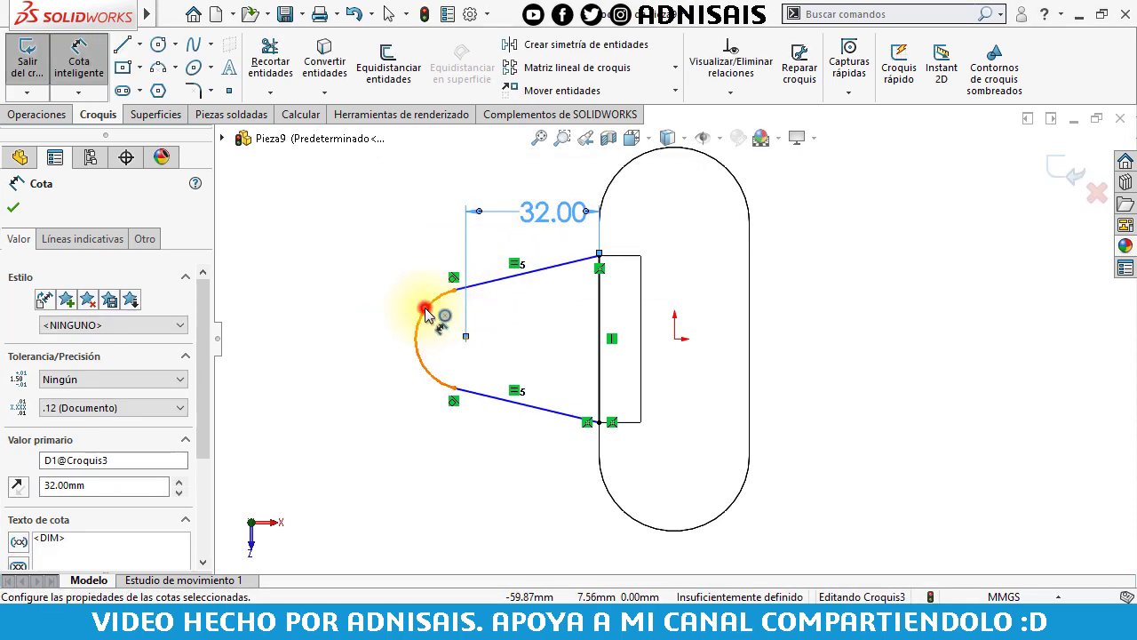
click(425, 311)
click(381, 305)
text(1)
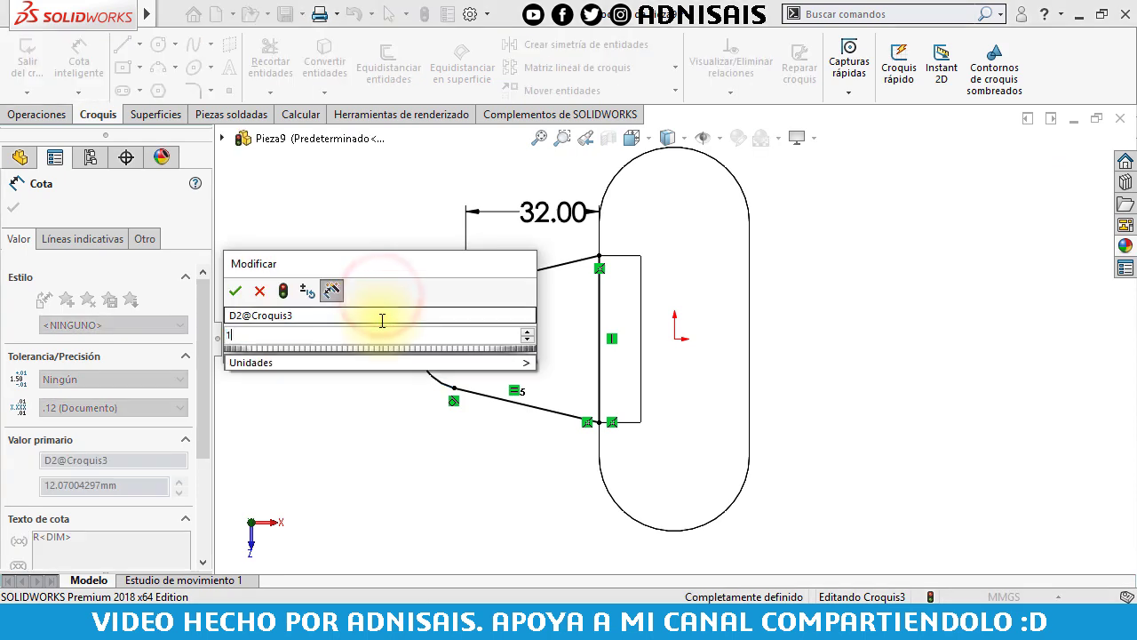
text(5)
key(Return)
Extrude the arm sketch 10 mm in the reversed direction.
key(Escape)
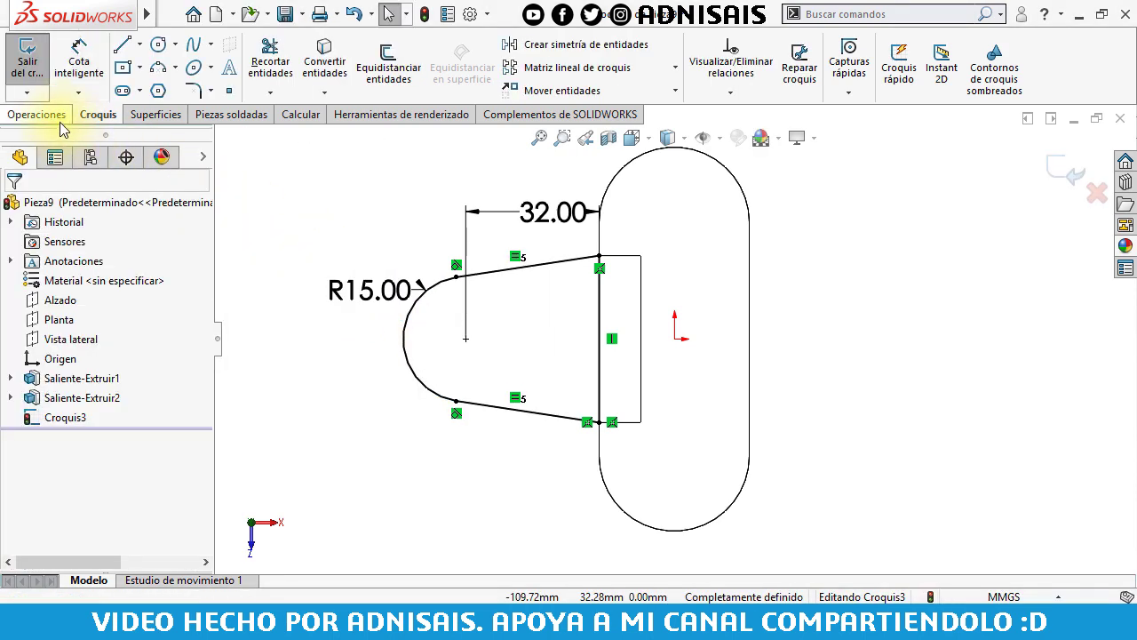
click(37, 114)
click(39, 67)
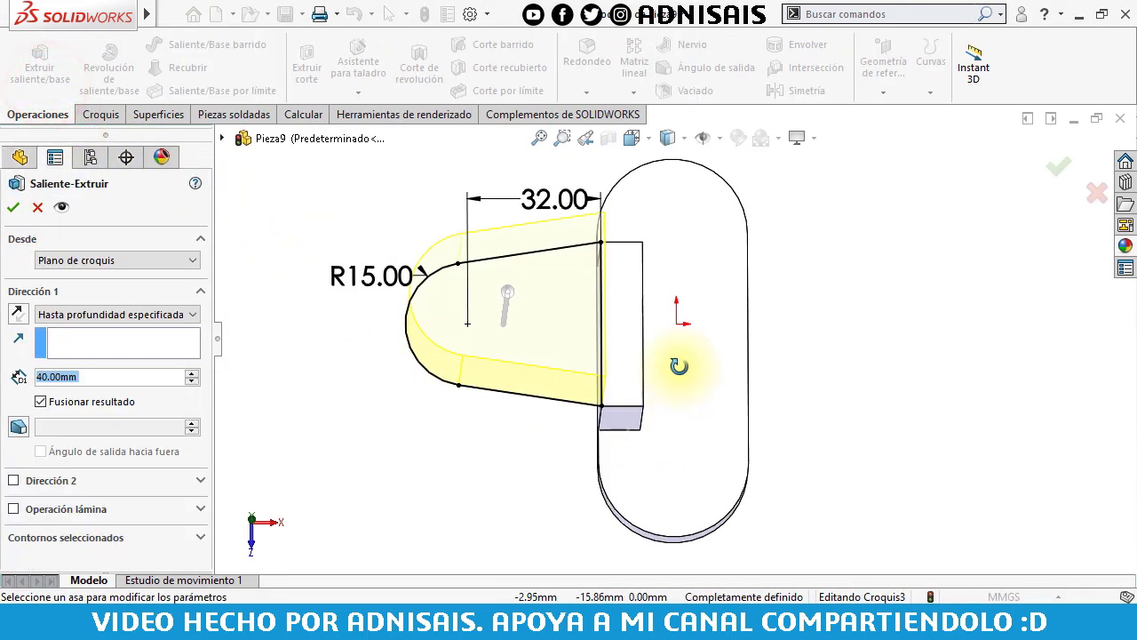
middle_drag(679, 364, 417, 351)
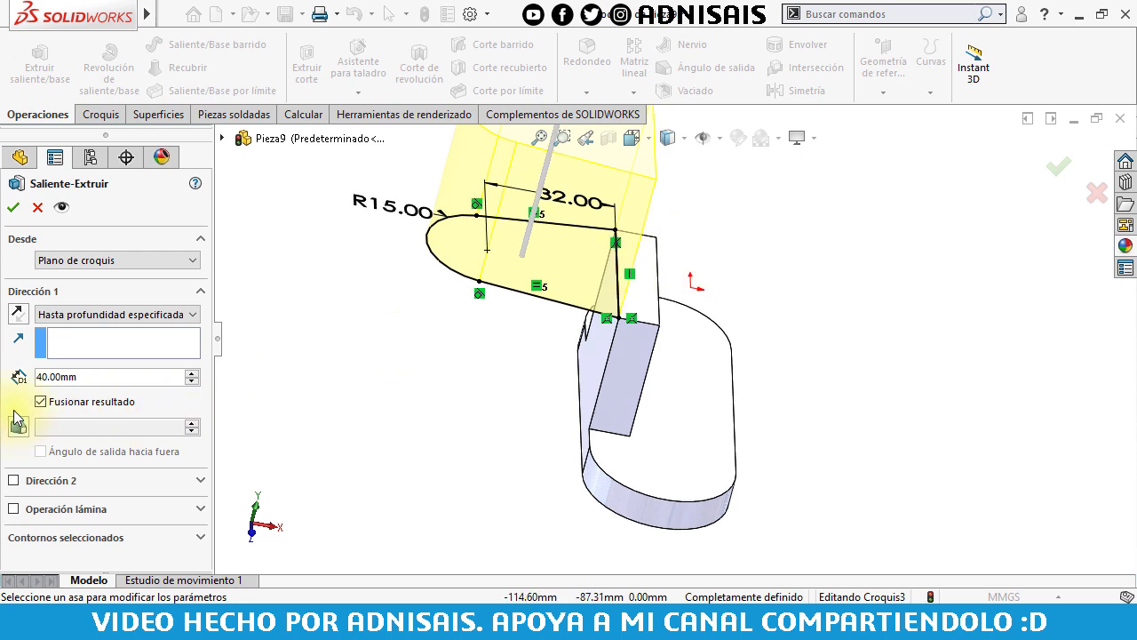
text(1)
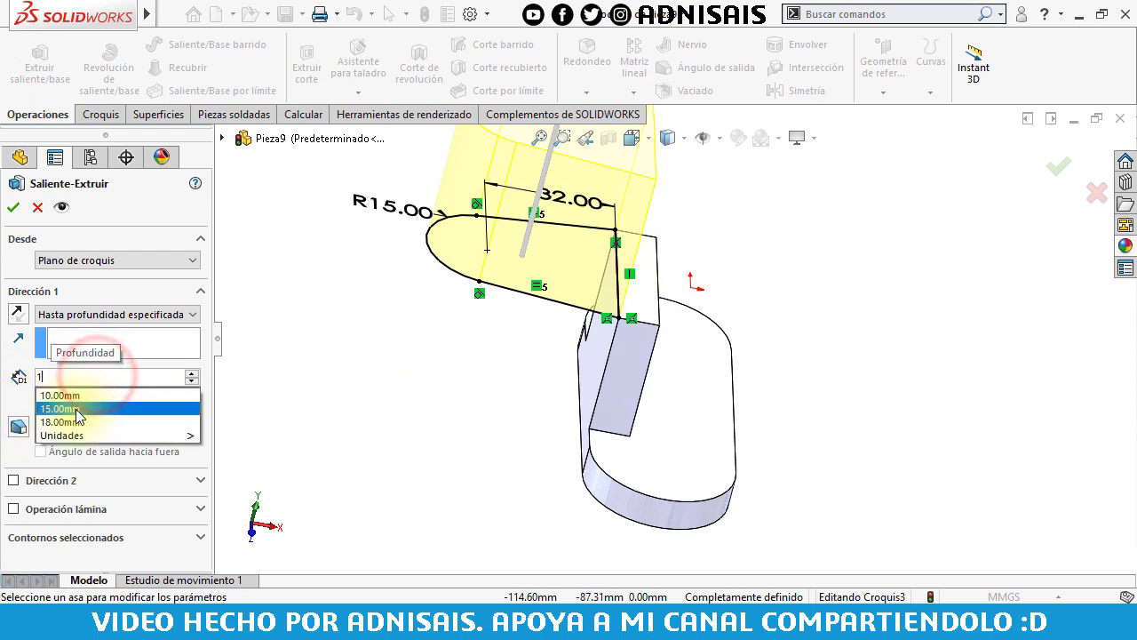
text(0)
key(Return)
click(13, 316)
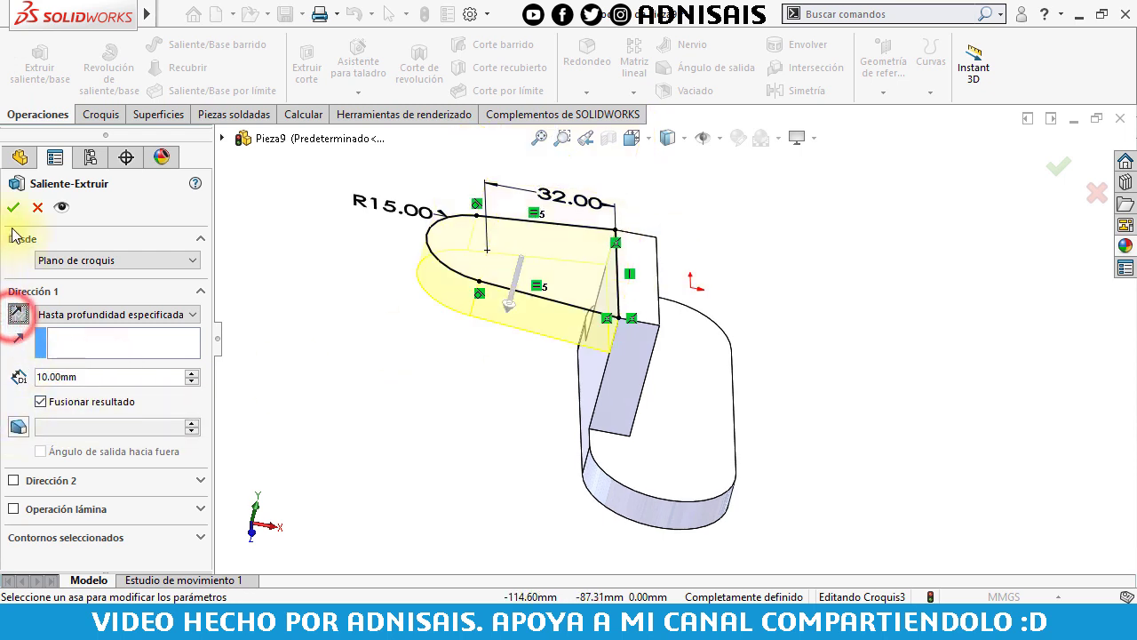
click(495, 454)
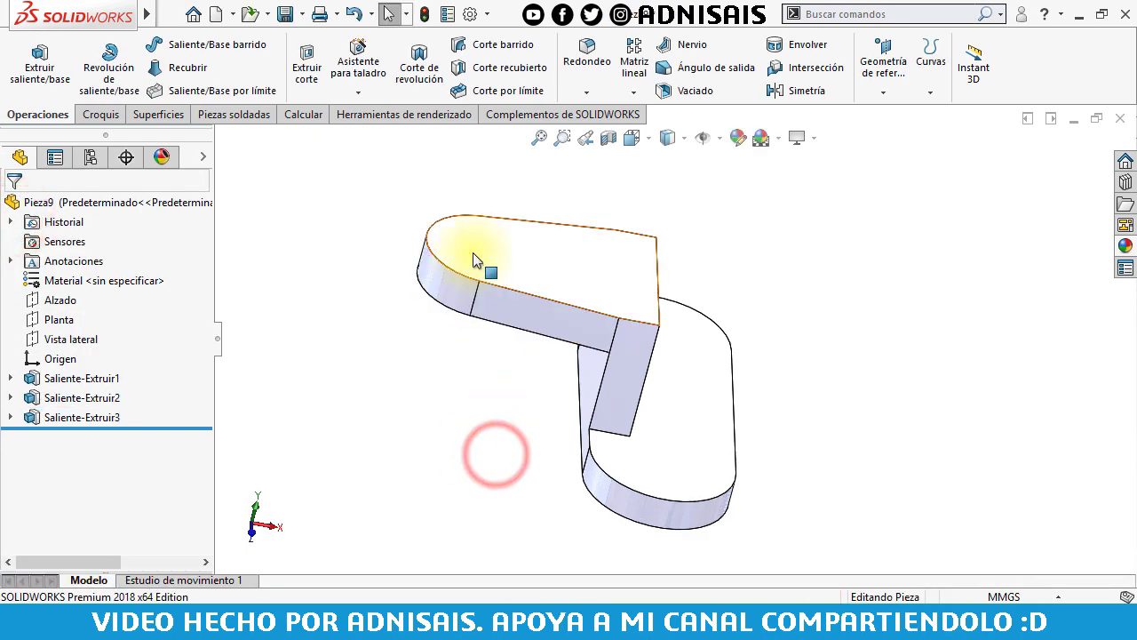
Sketch an R15 circle on the arm's rounded end and extrude it into a cylindrical boss.
click(472, 253)
click(550, 203)
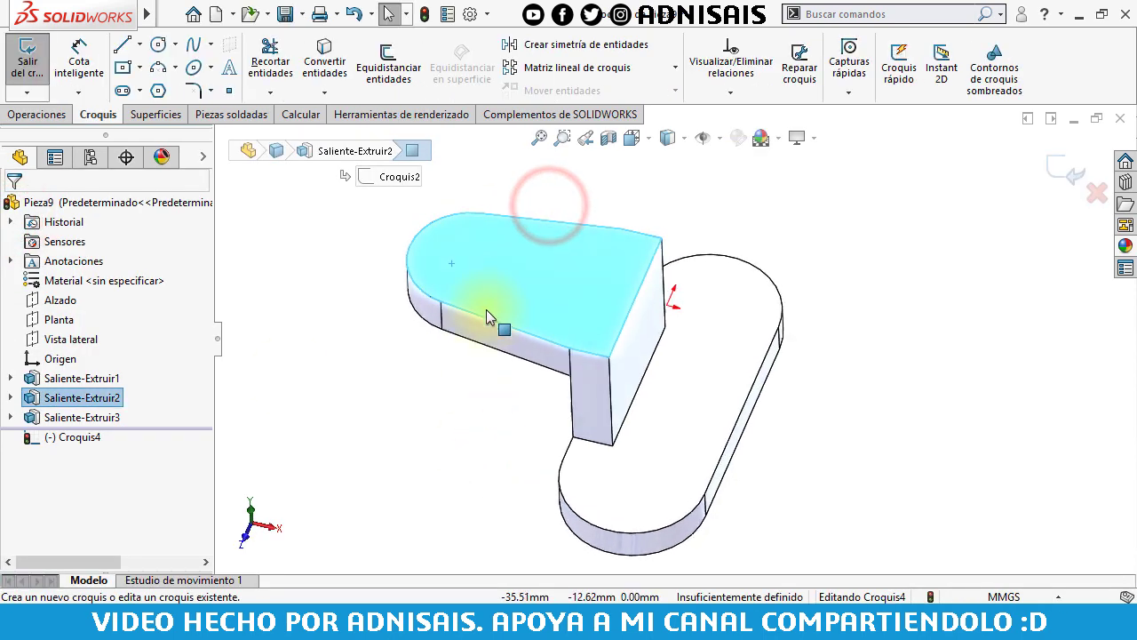
click(158, 45)
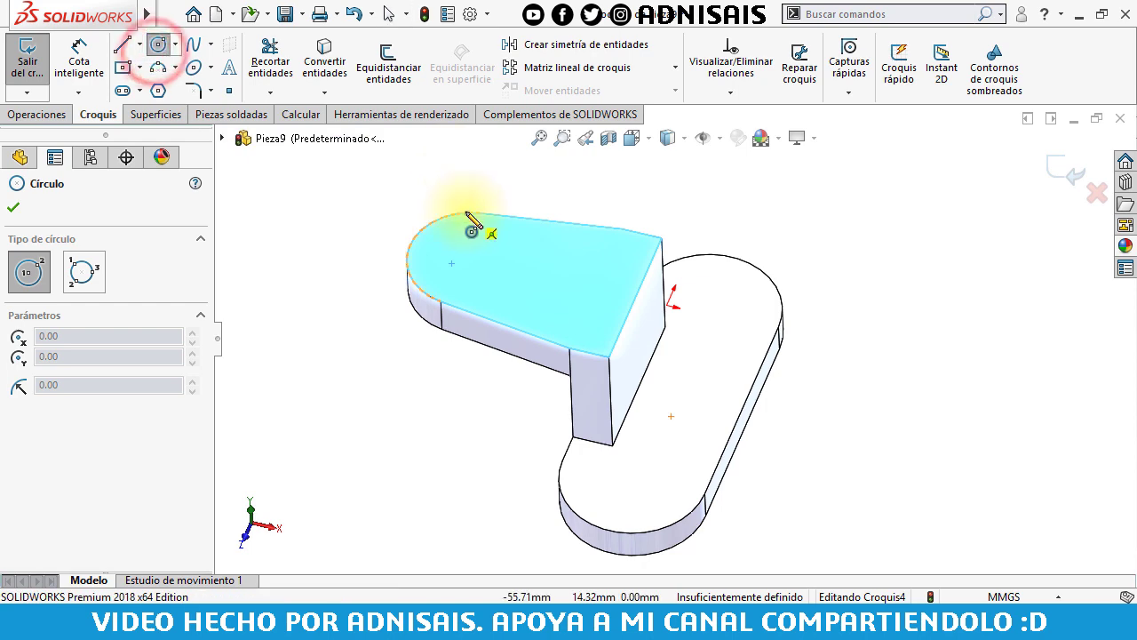
click(469, 259)
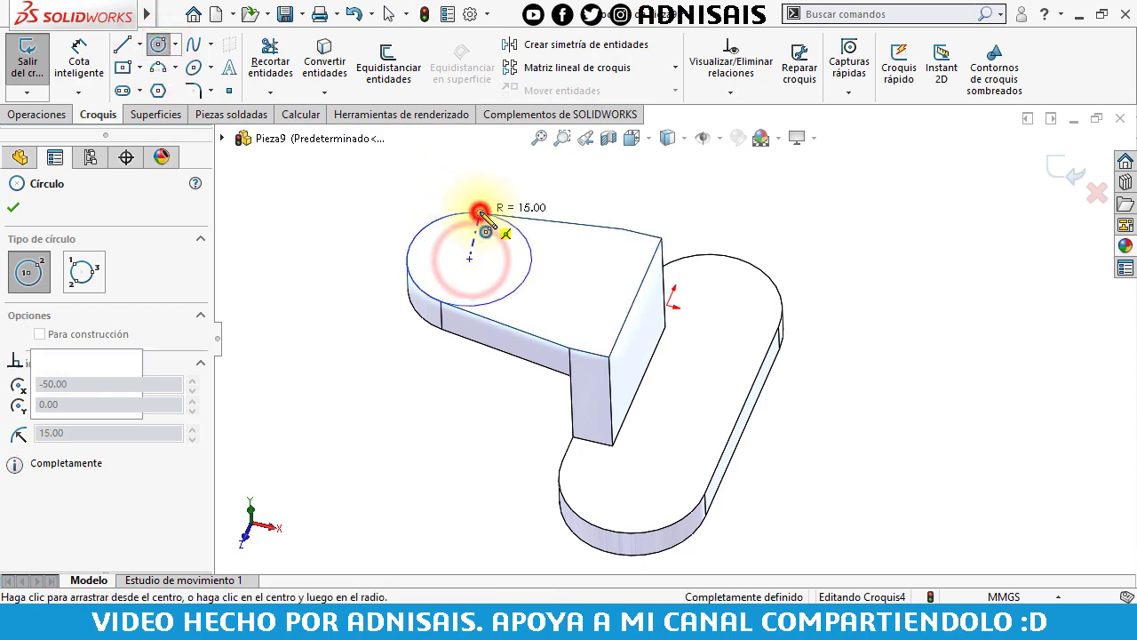
click(480, 201)
key(Escape)
click(35, 113)
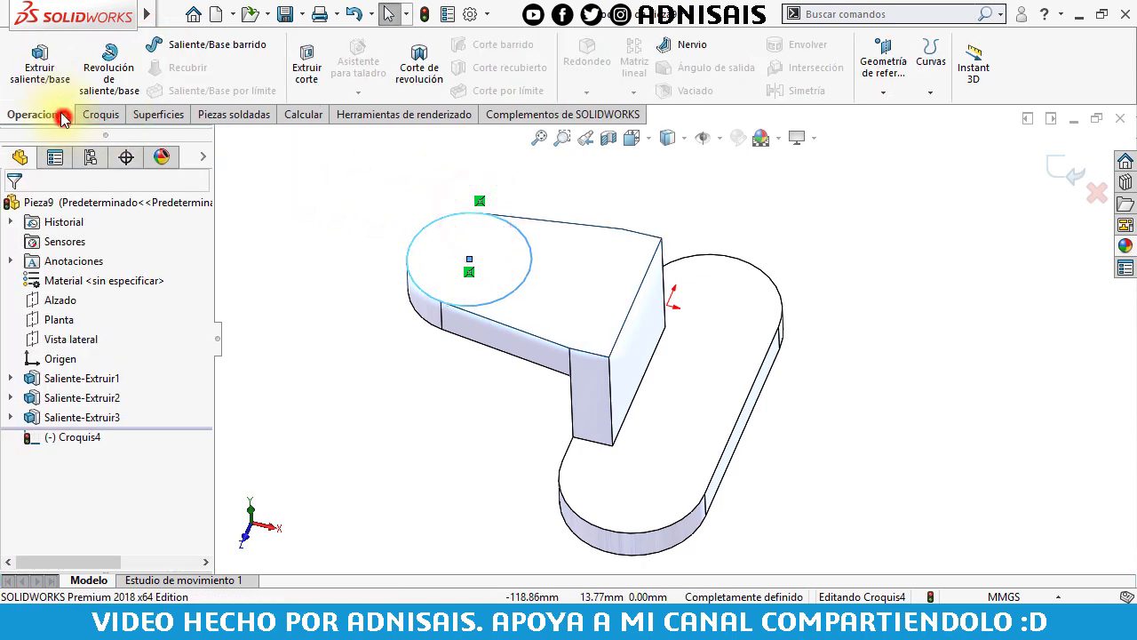
click(40, 63)
right_click(353, 339)
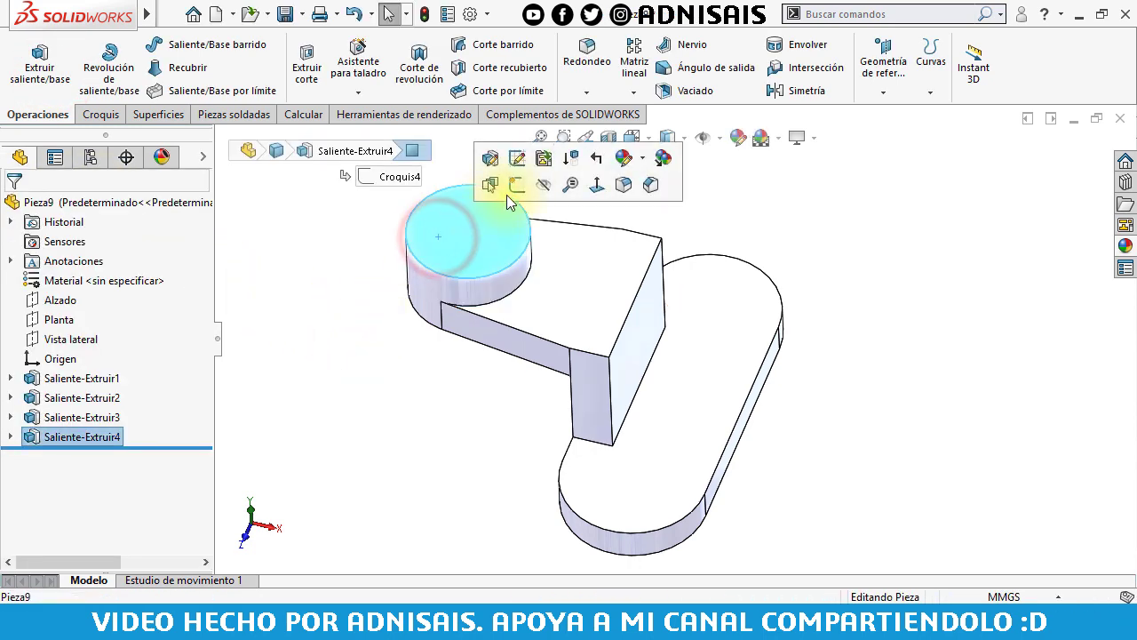
Sketch three circles on the top face: one on the boss and one at each slot end.
click(517, 184)
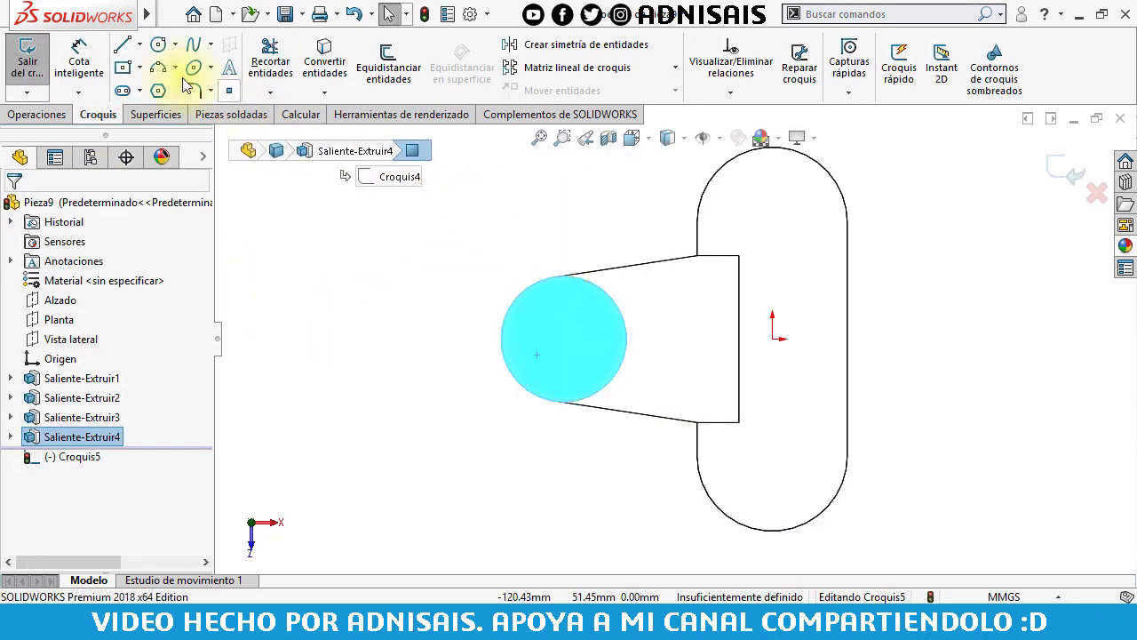
click(158, 46)
click(563, 339)
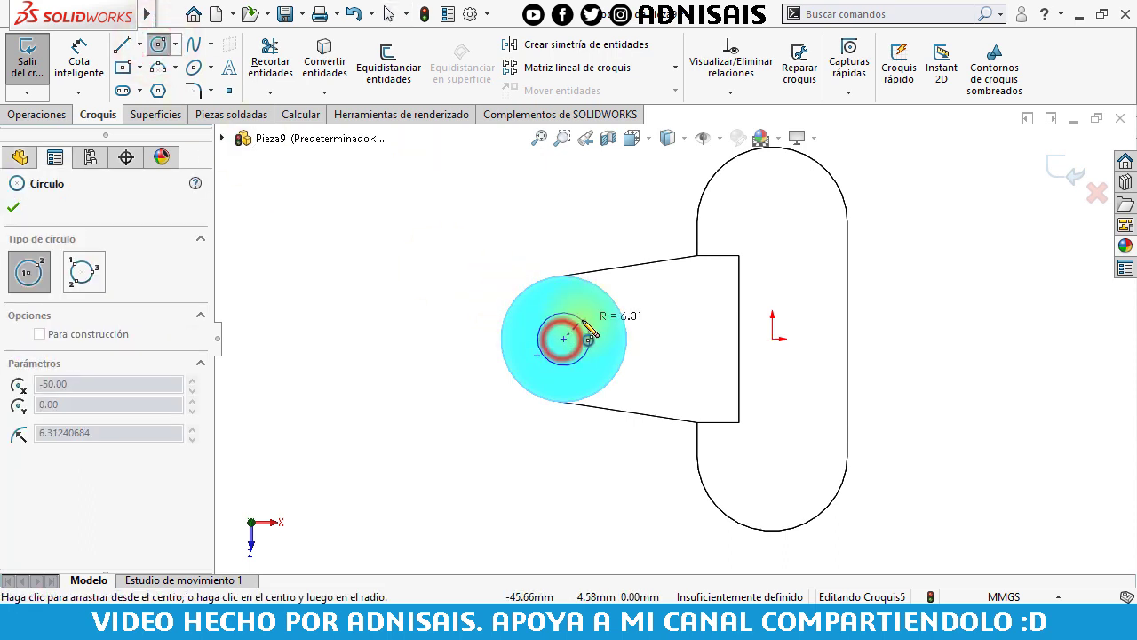
click(582, 321)
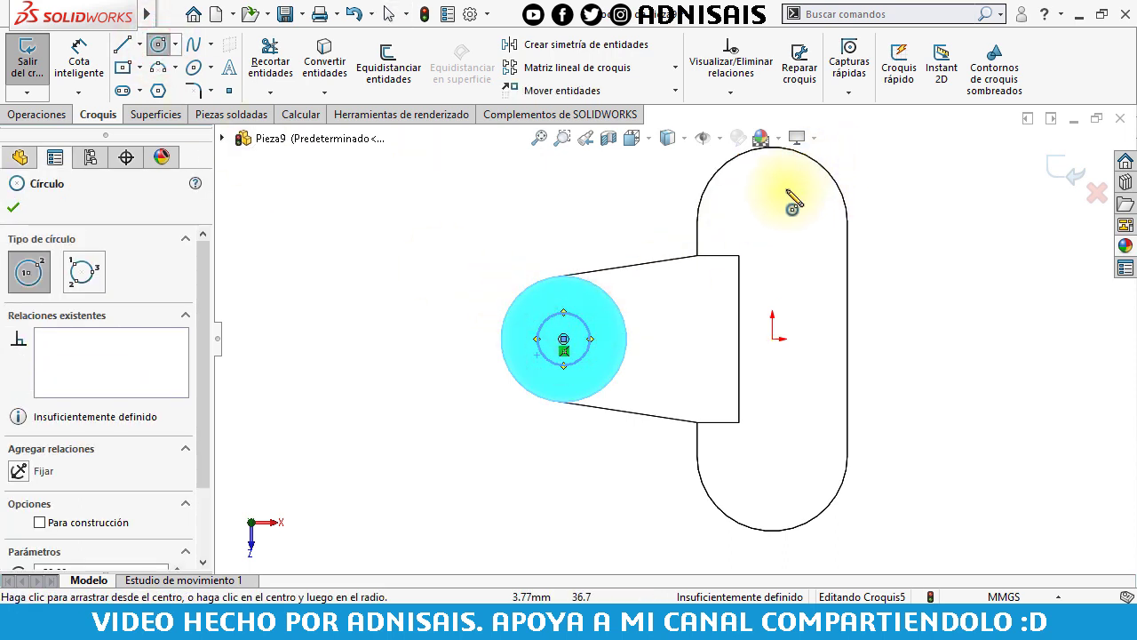
click(772, 223)
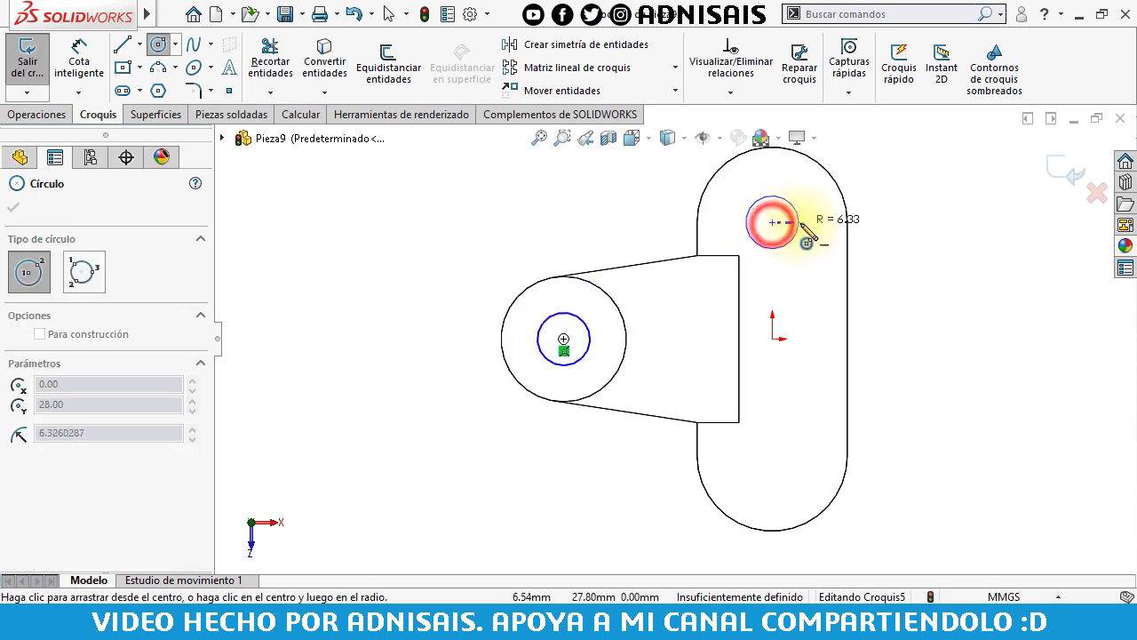
click(802, 222)
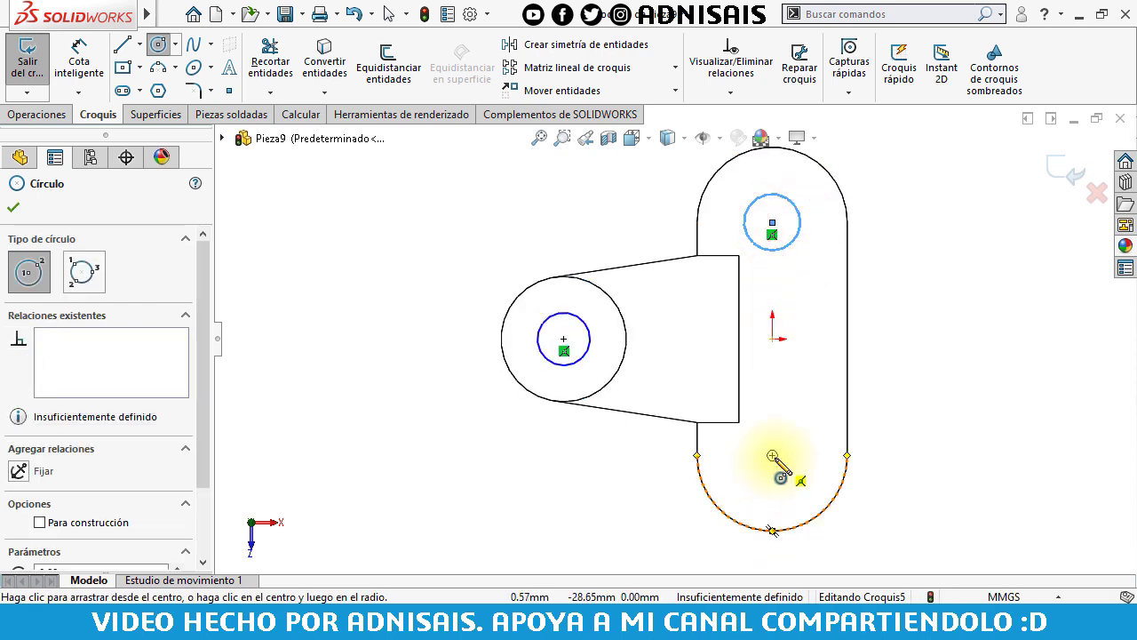
click(773, 455)
click(806, 470)
key(Escape)
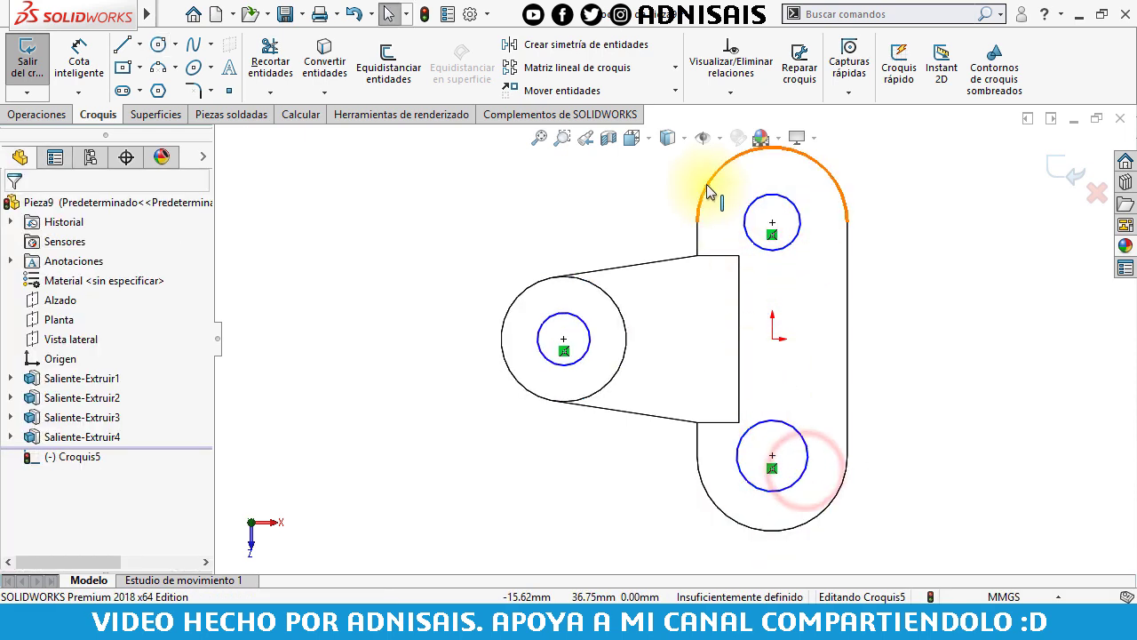
mouse_move(673, 164)
mouse_down()
mouse_move(850, 493)
mouse_move(853, 522)
mouse_up()
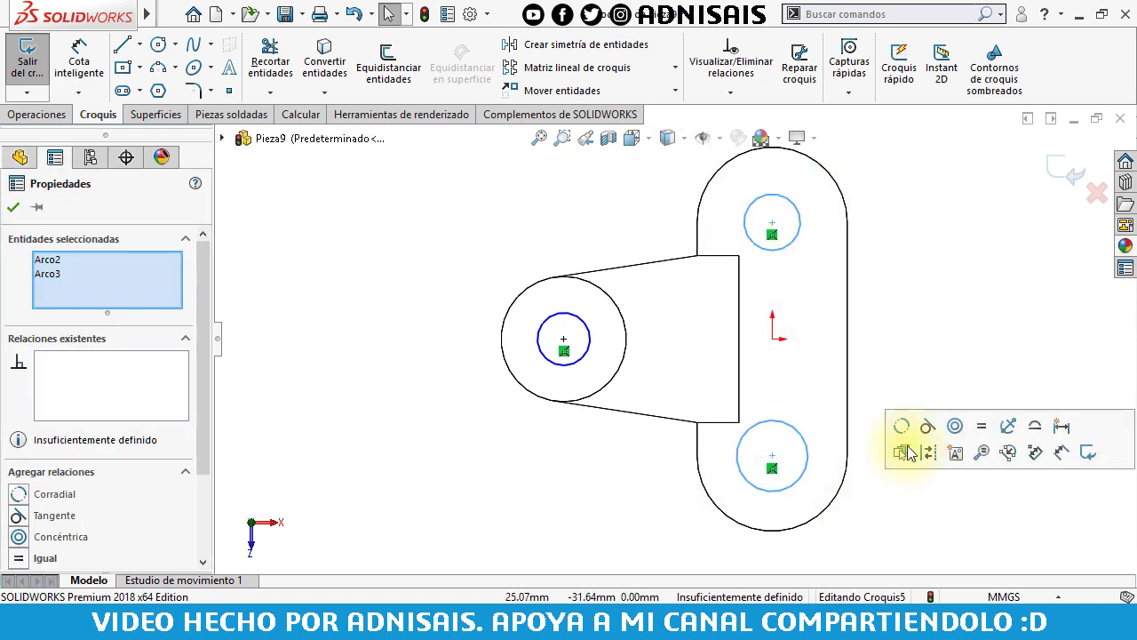
click(981, 424)
Dimension the boss circle to Ø20 and the slot-end circle to Ø16.
click(979, 321)
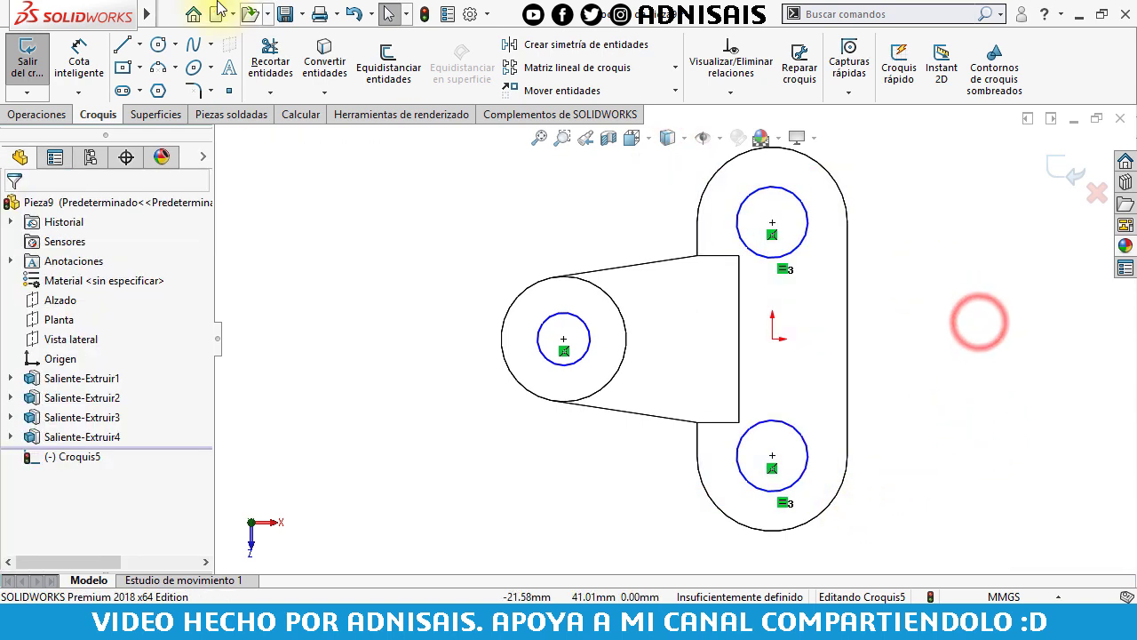
click(73, 49)
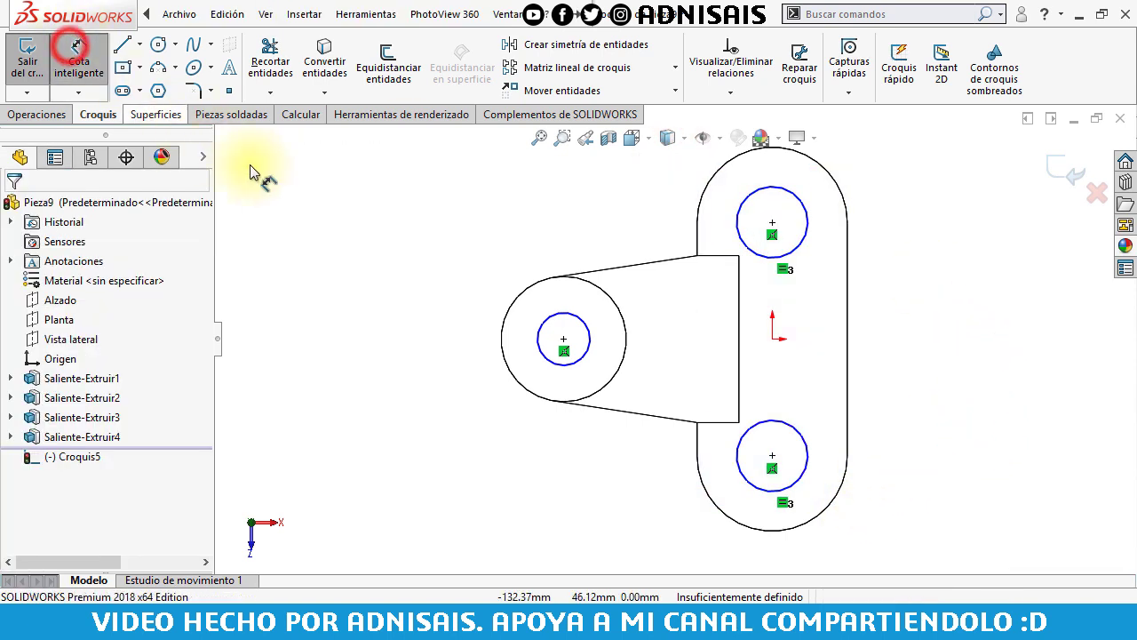
click(550, 325)
click(470, 275)
text(2)
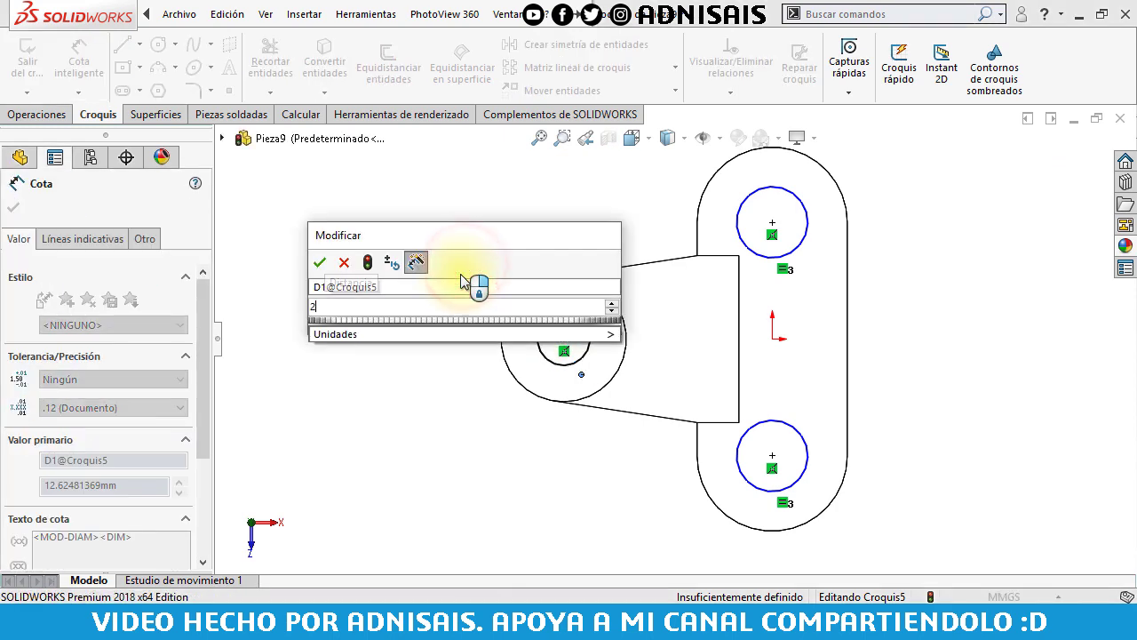
text(0)
key(Return)
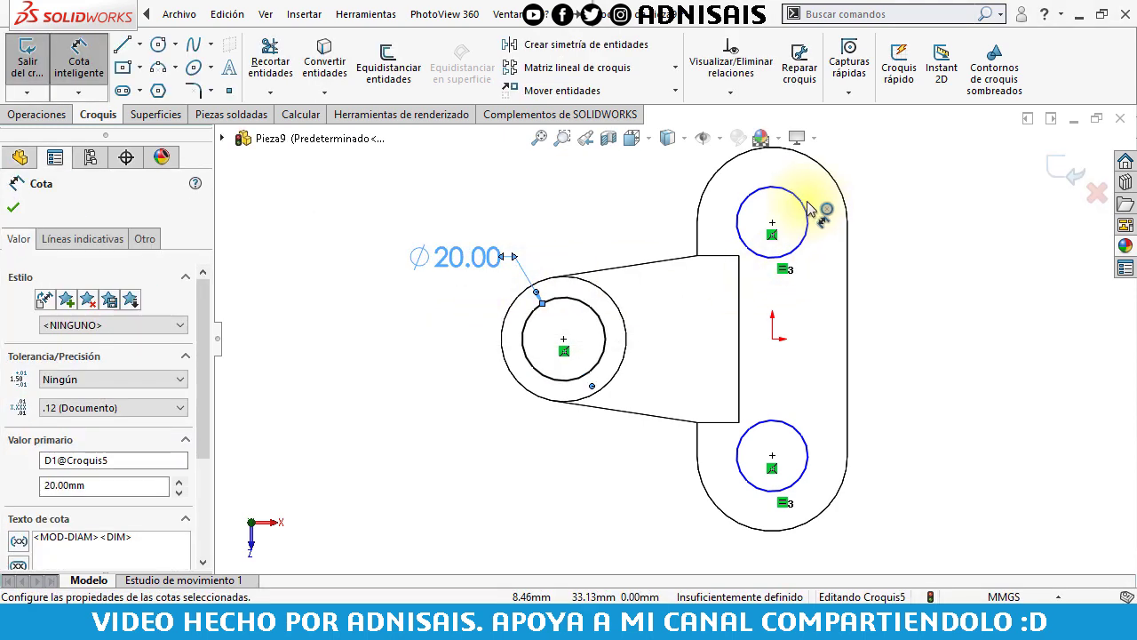
click(804, 203)
click(899, 188)
text(1)
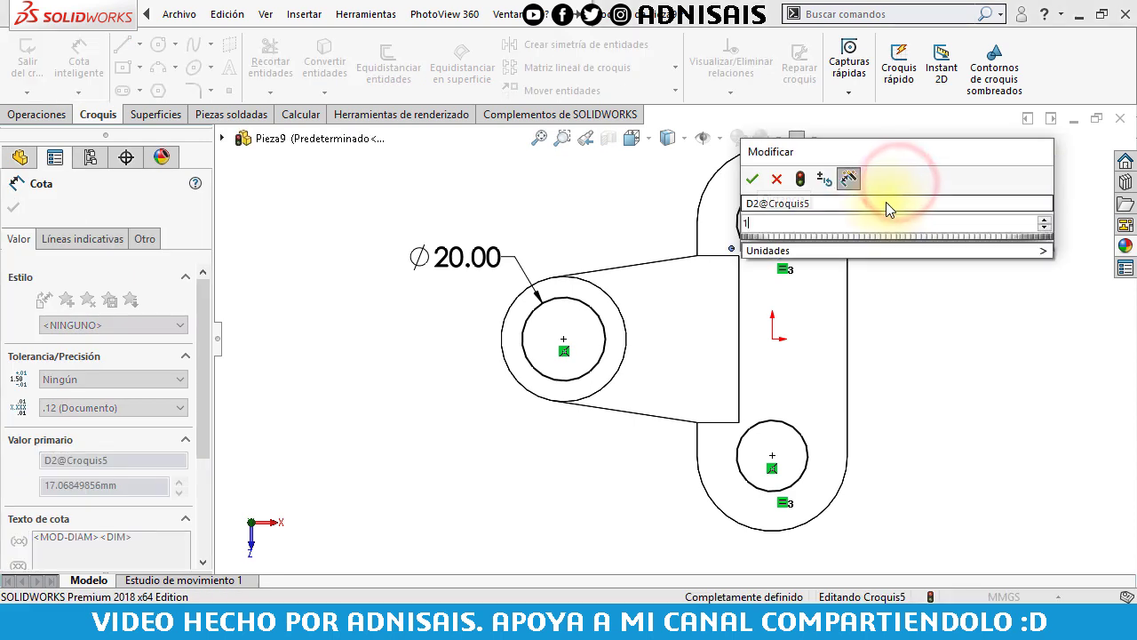
text(6)
key(Return)
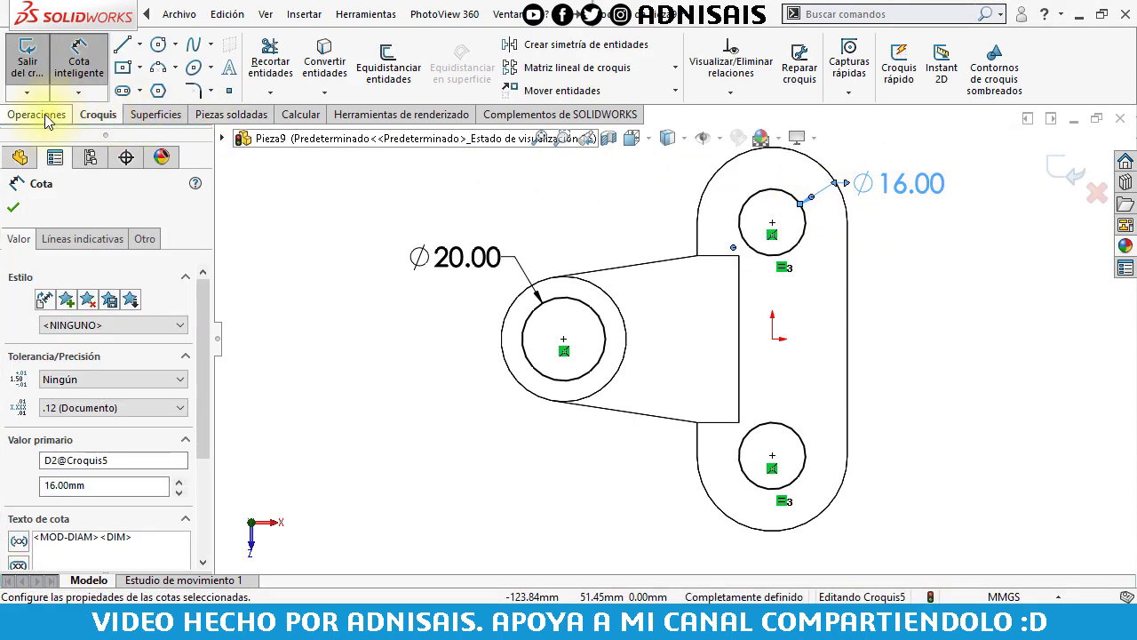
Cut the three circles through all with an Extruded Cut.
click(37, 114)
click(307, 62)
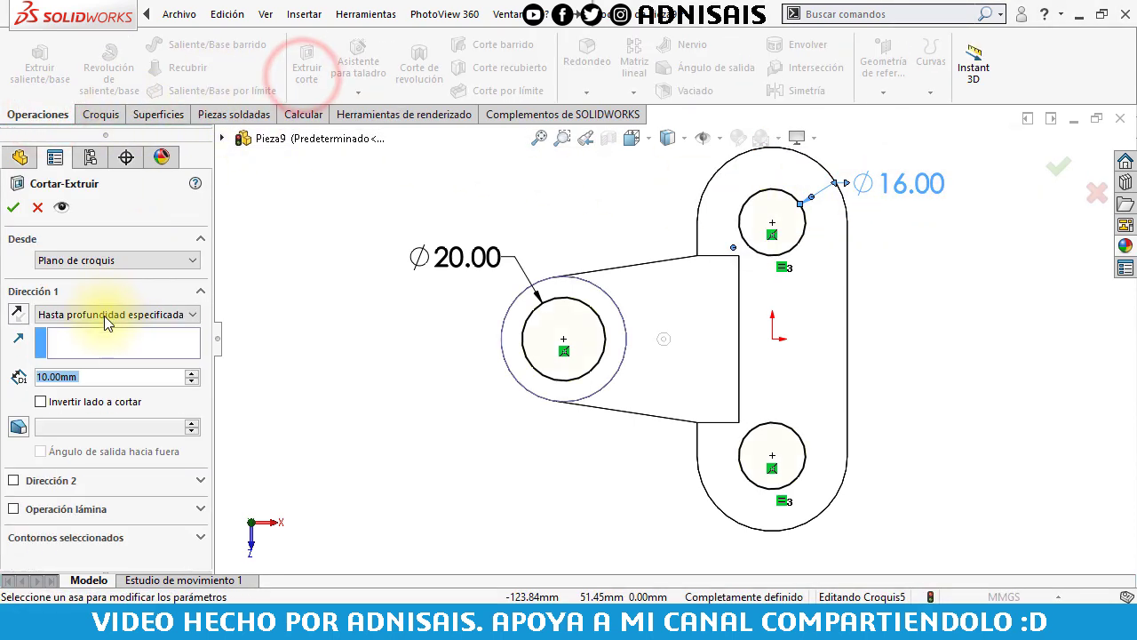
click(100, 324)
click(84, 340)
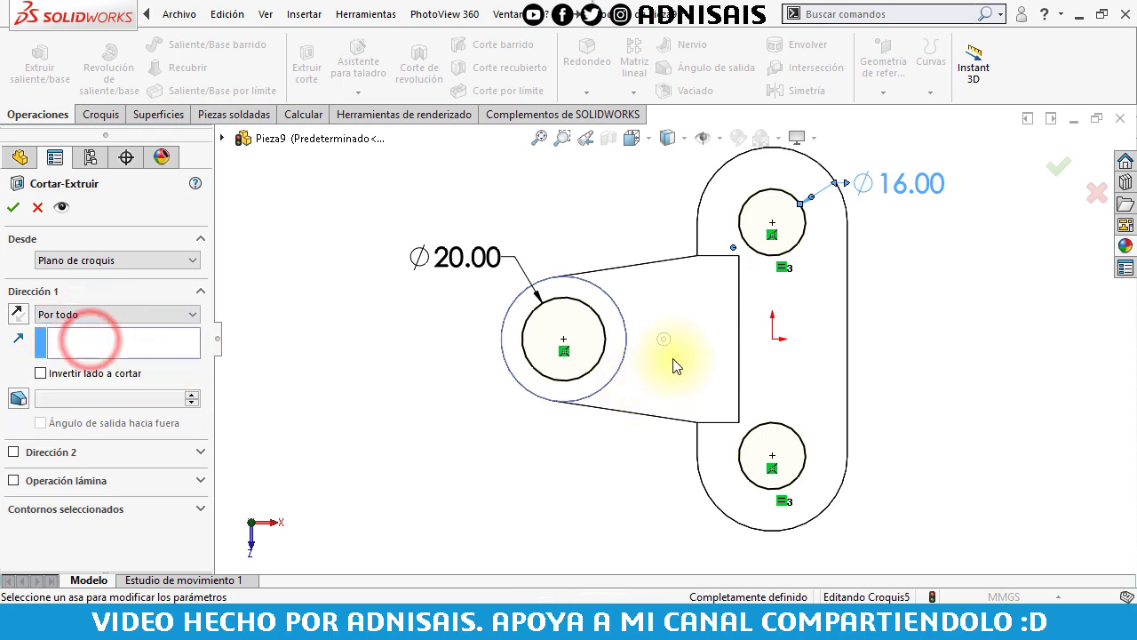
middle_drag(676, 210, 647, 241)
key(Return)
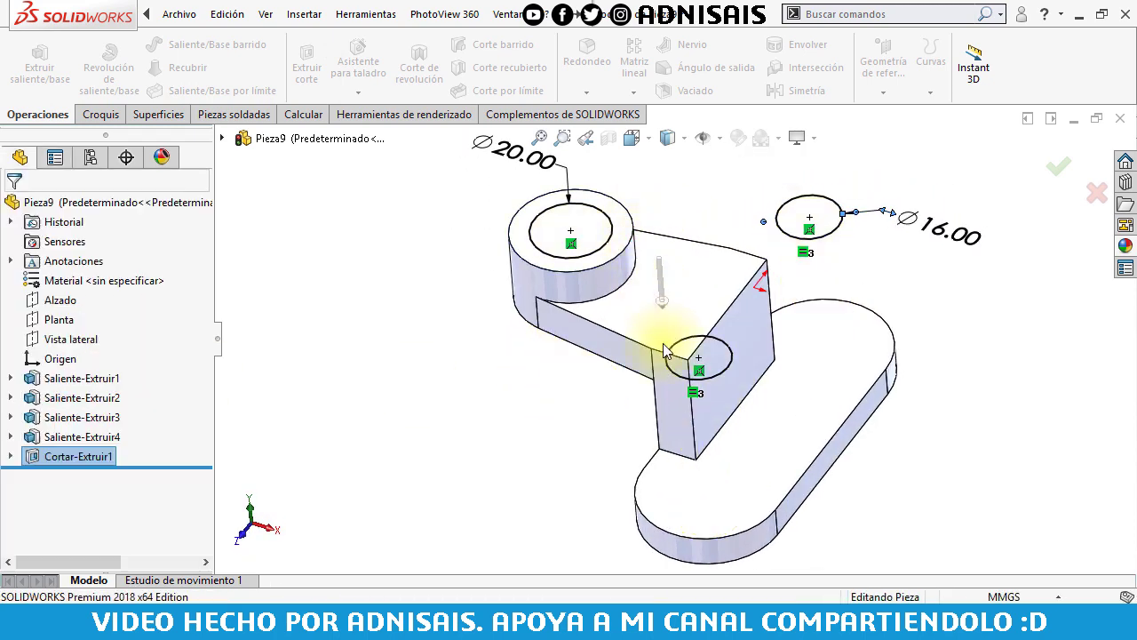
click(555, 420)
key(ctrl+7)
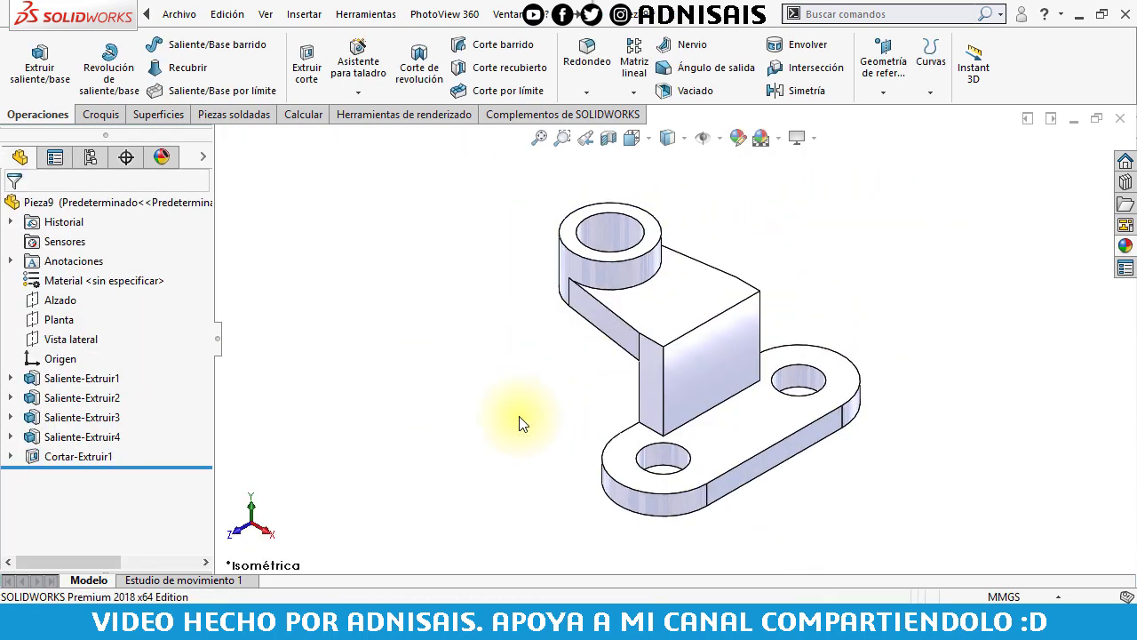
Sketch a triangle on the Alzado plane in the corner between the upright block and the base.
click(36, 306)
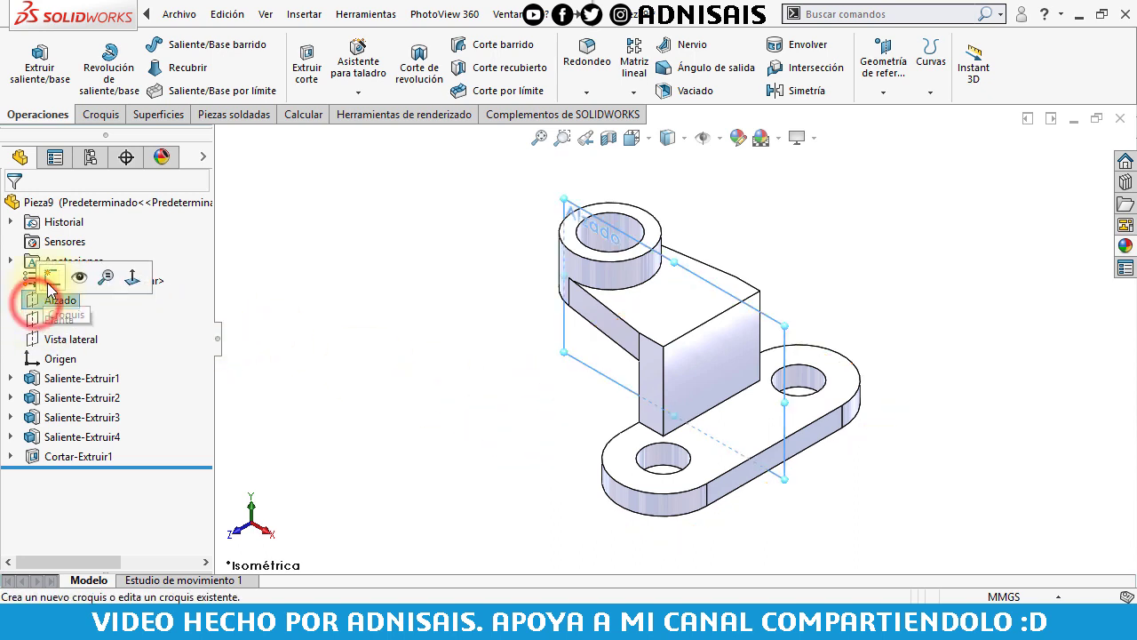
click(48, 289)
key(ctrl+1)
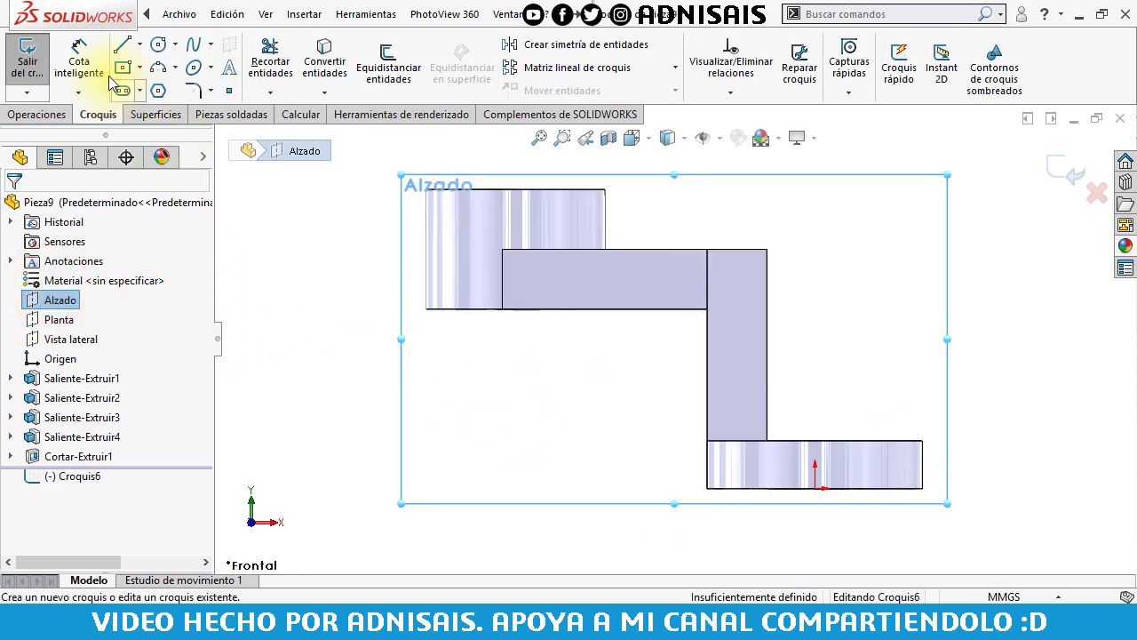
click(121, 46)
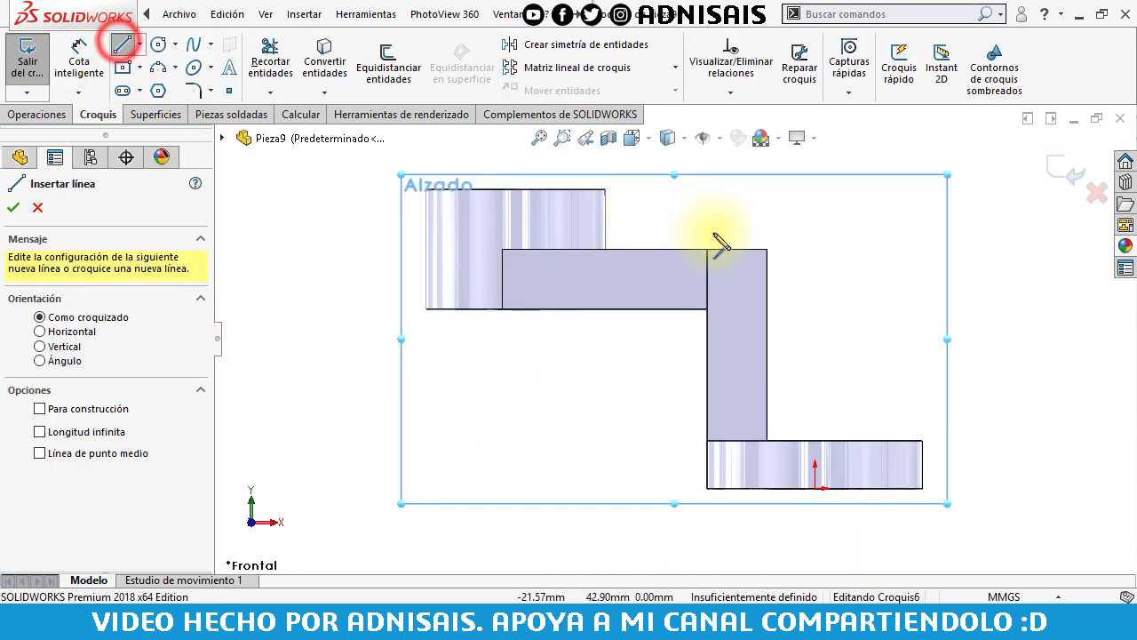
click(769, 251)
click(922, 441)
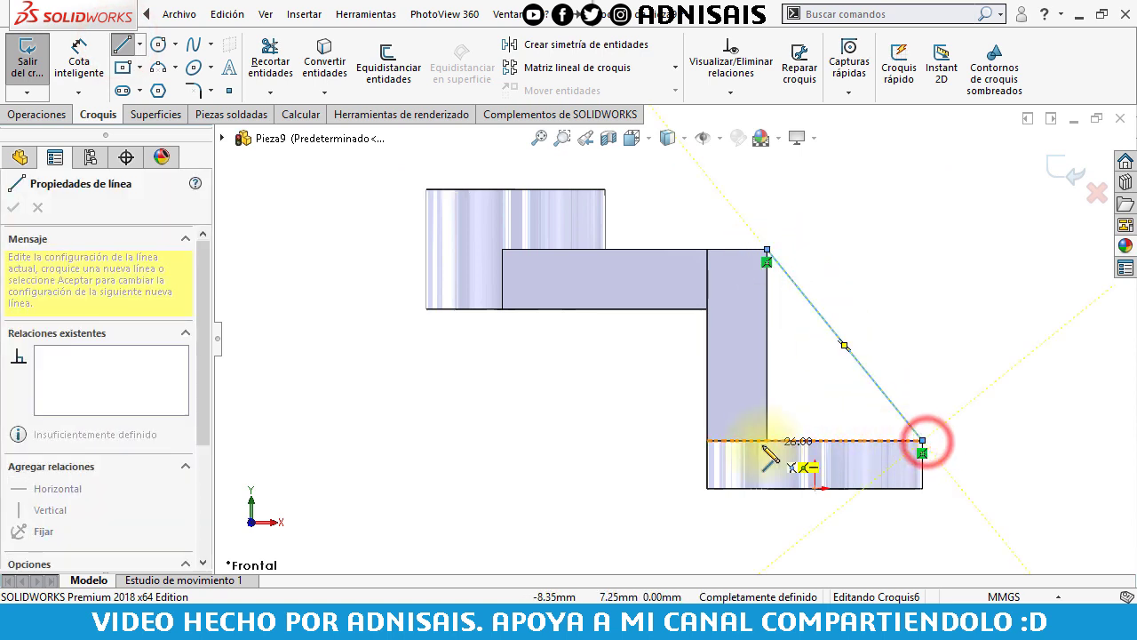
click(768, 441)
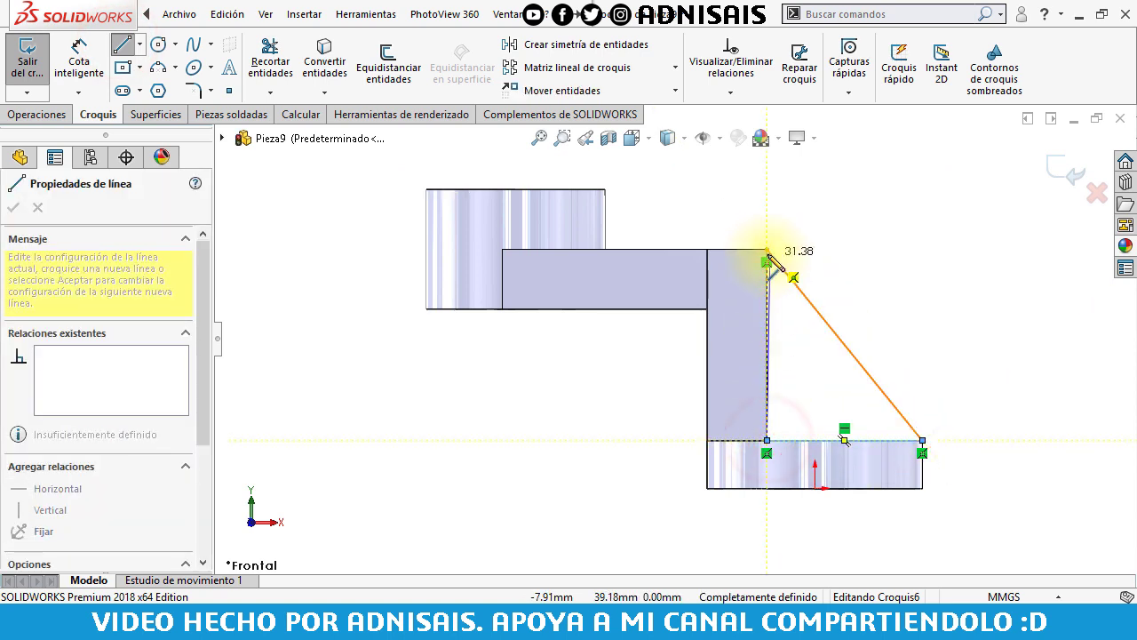
click(767, 252)
middle_drag(782, 305, 728, 329)
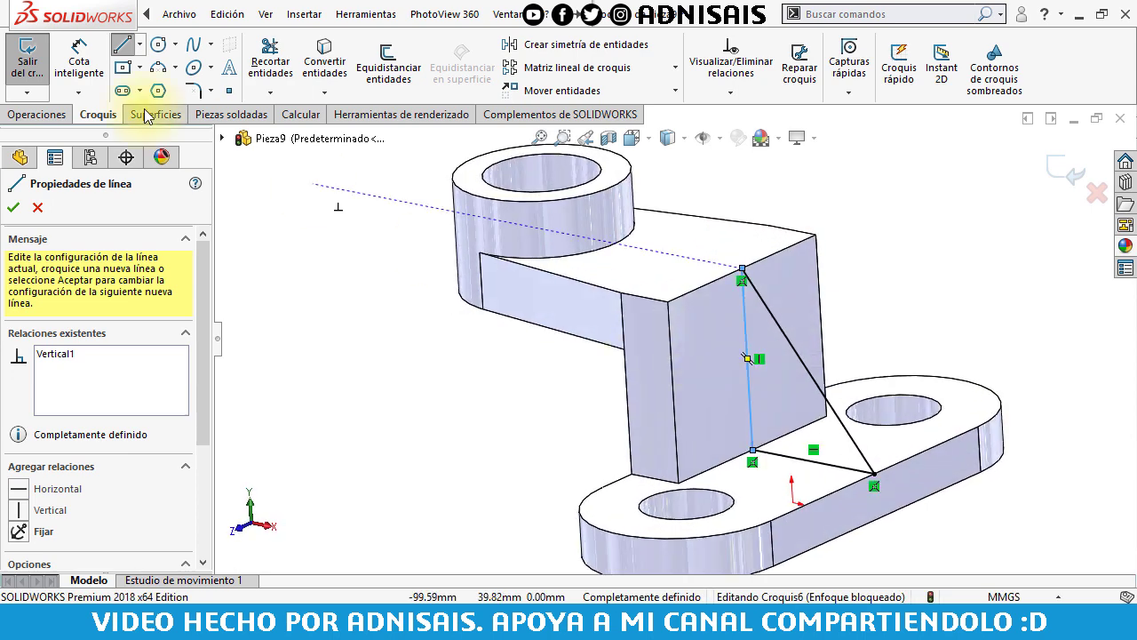
Extrude the triangle 12 mm mid-plane to form the rib.
click(37, 116)
click(39, 60)
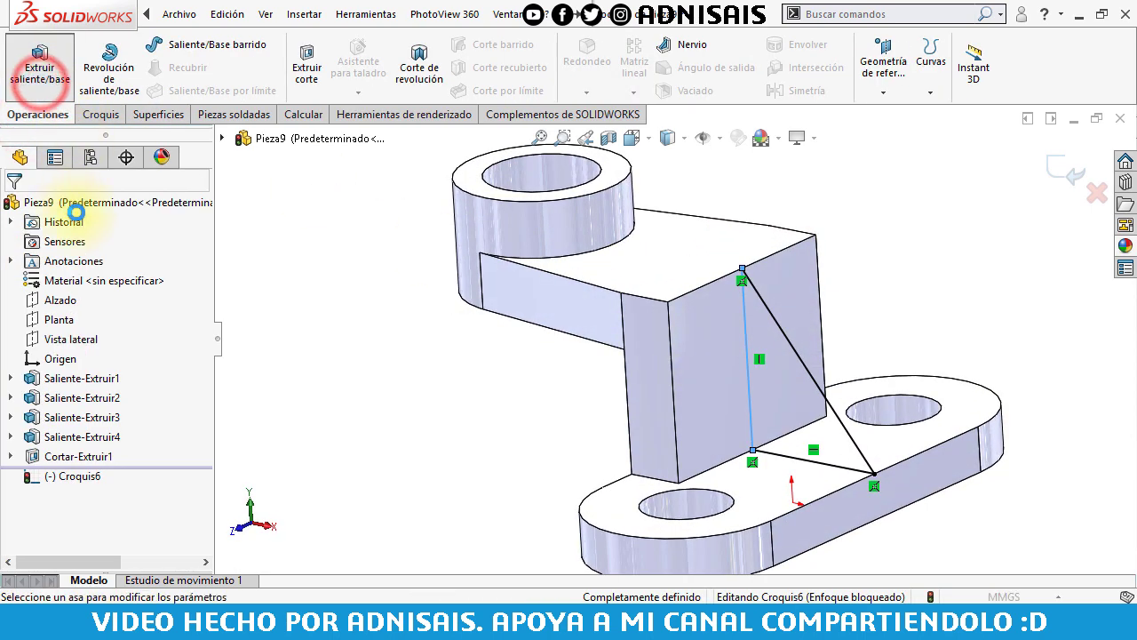
click(95, 315)
click(76, 400)
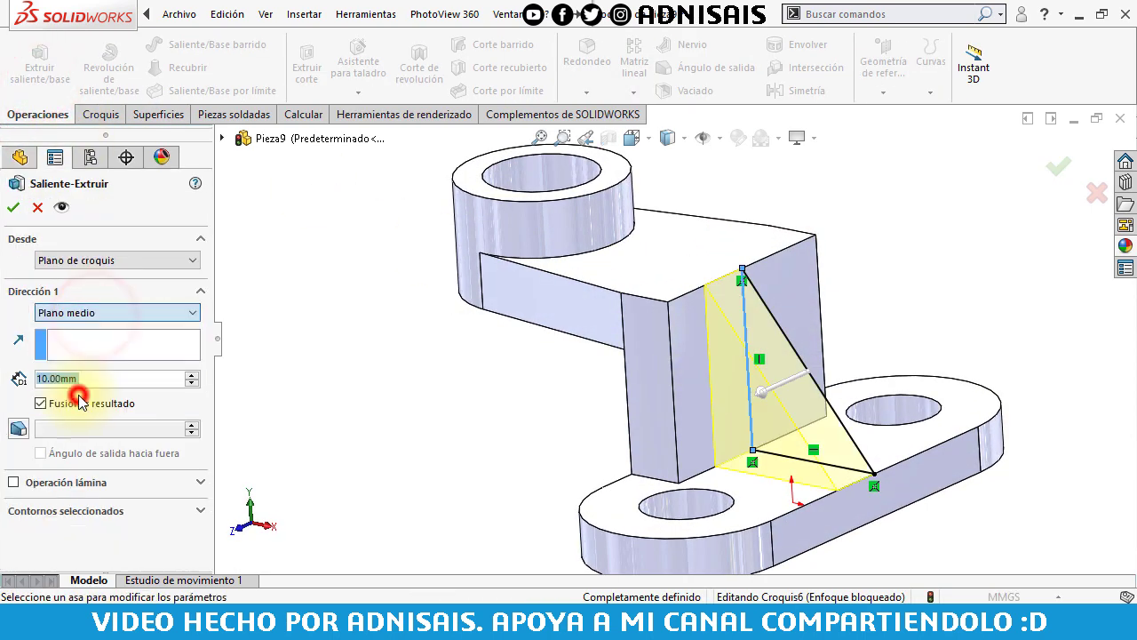
text(12)
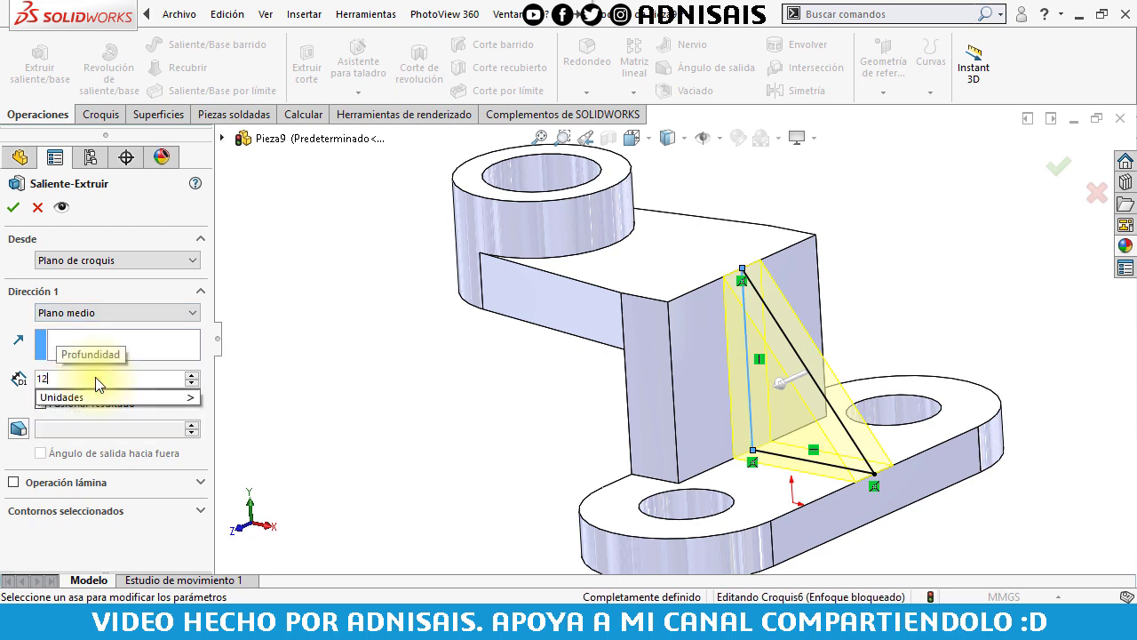
key(Return)
key(Return)
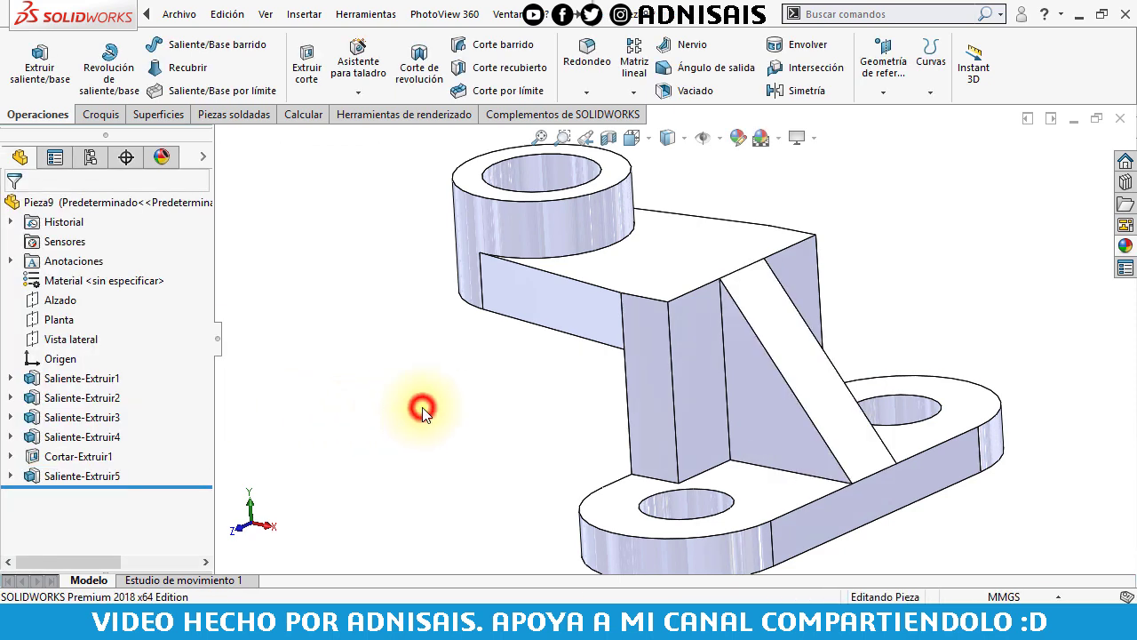
key(ctrl+7)
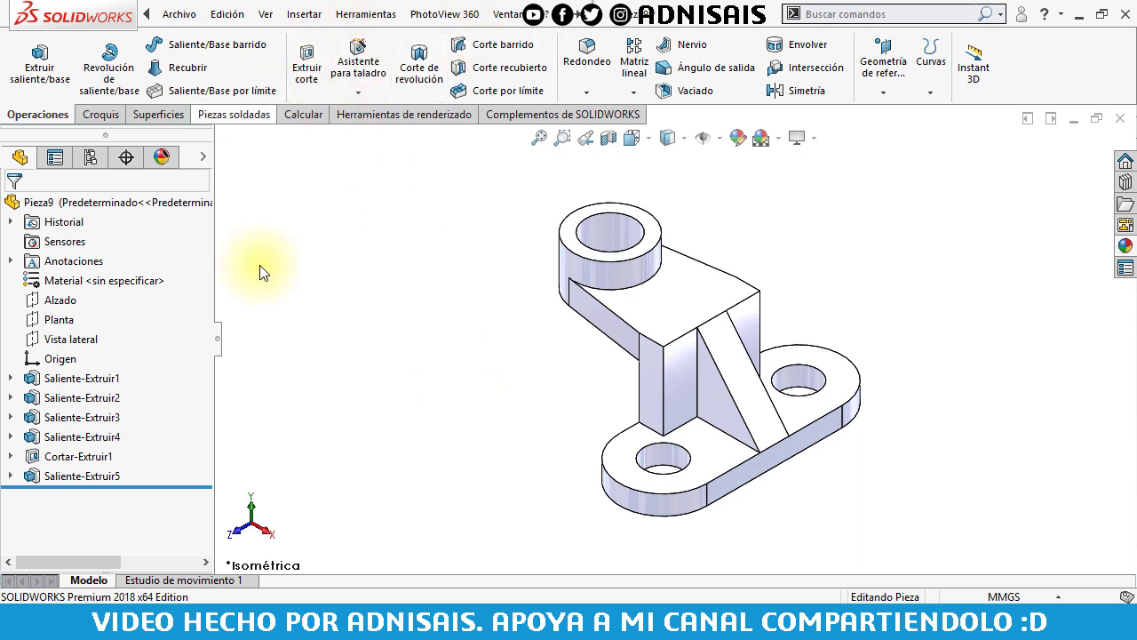
click(325, 276)
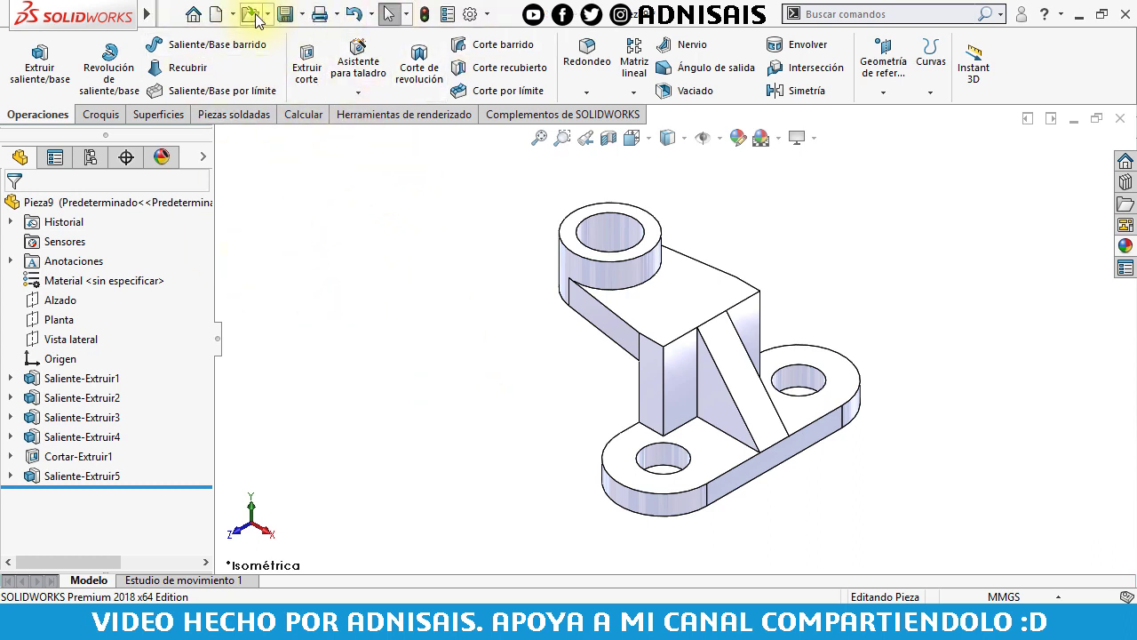
Create a new part and start a sketch on the Alzado front plane.
click(215, 15)
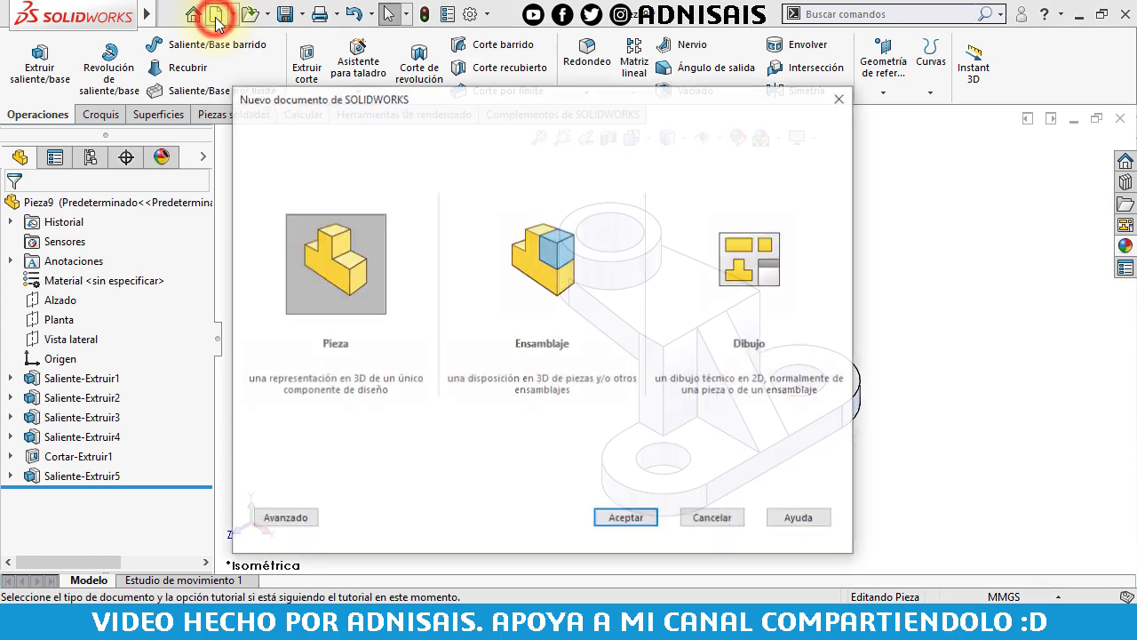
click(626, 514)
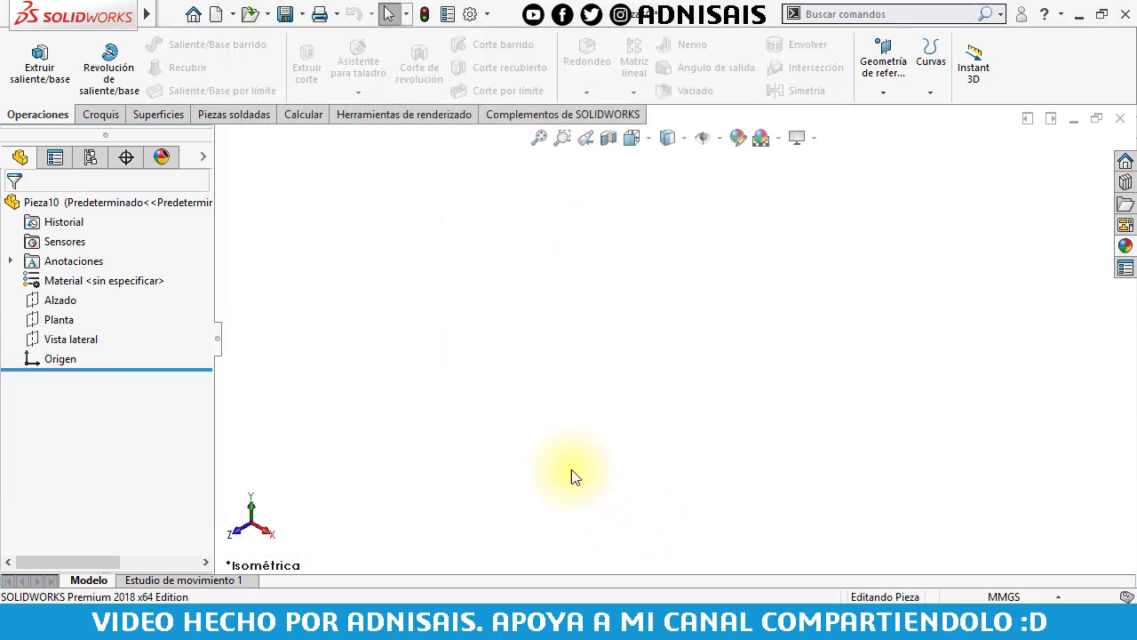
click(60, 306)
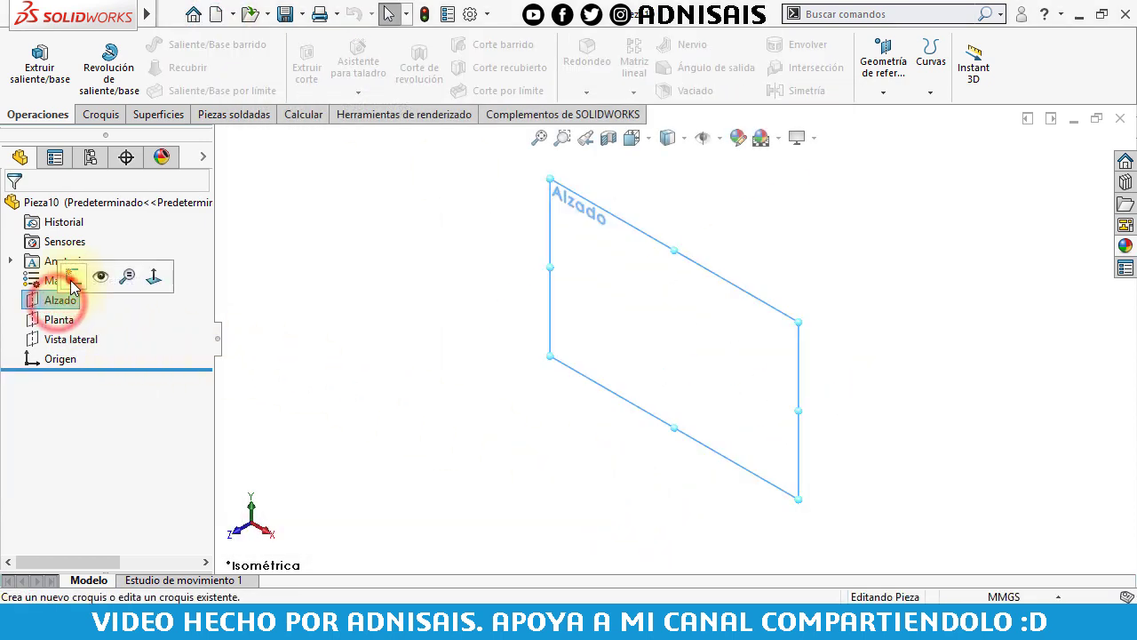
click(71, 279)
Draw the stepped half-profile, make the bottom line construction, and mirror the lines about it.
click(123, 46)
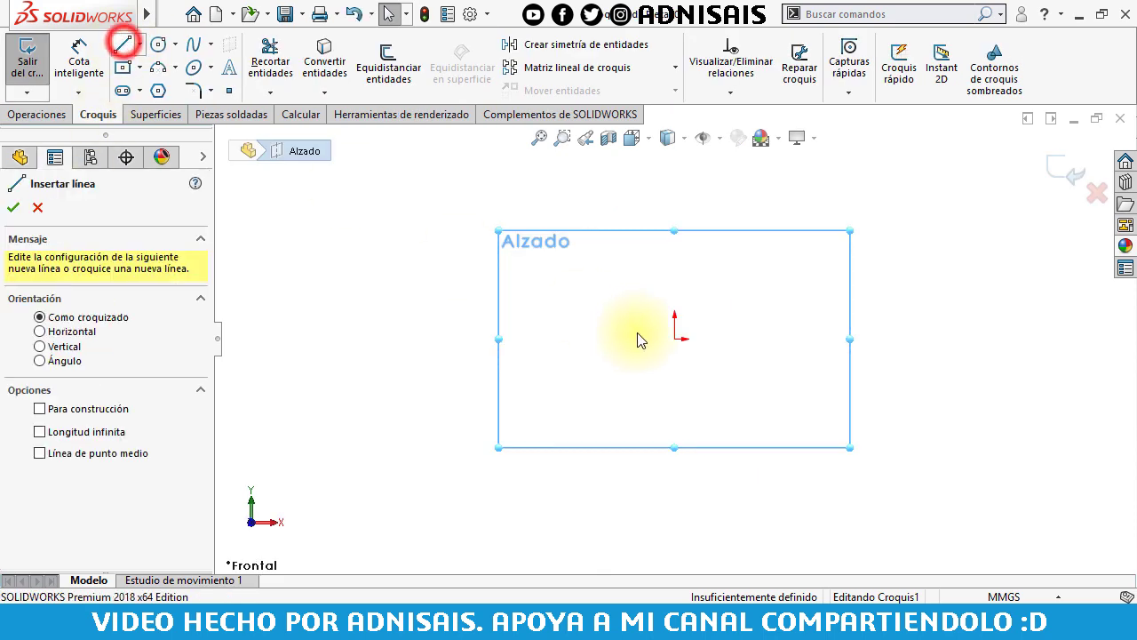
click(676, 337)
click(703, 338)
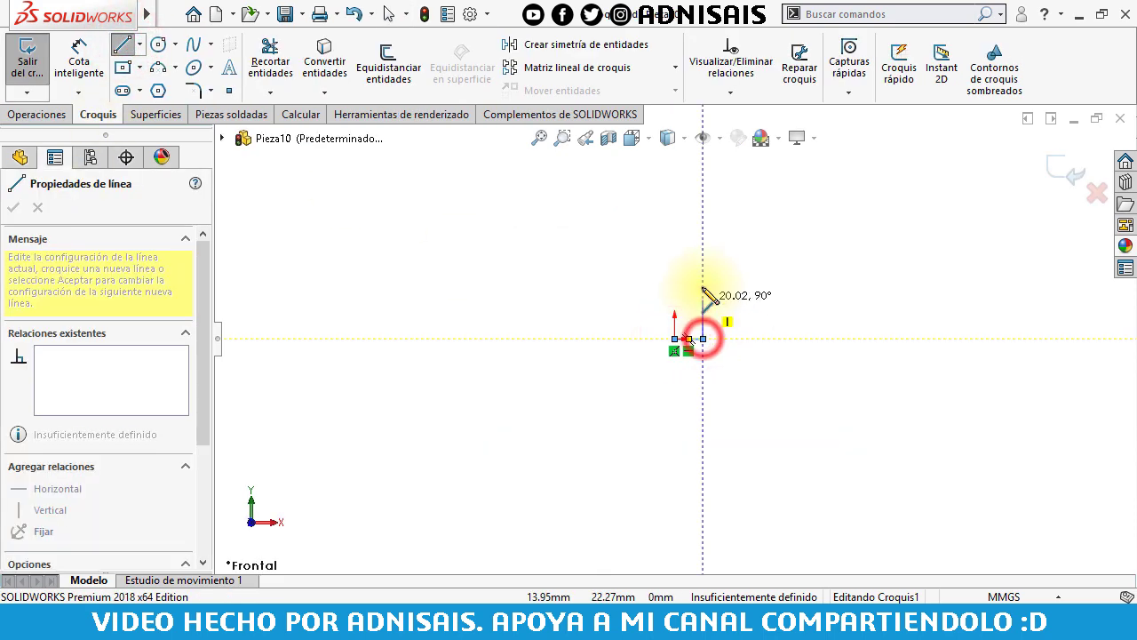
click(702, 275)
click(674, 276)
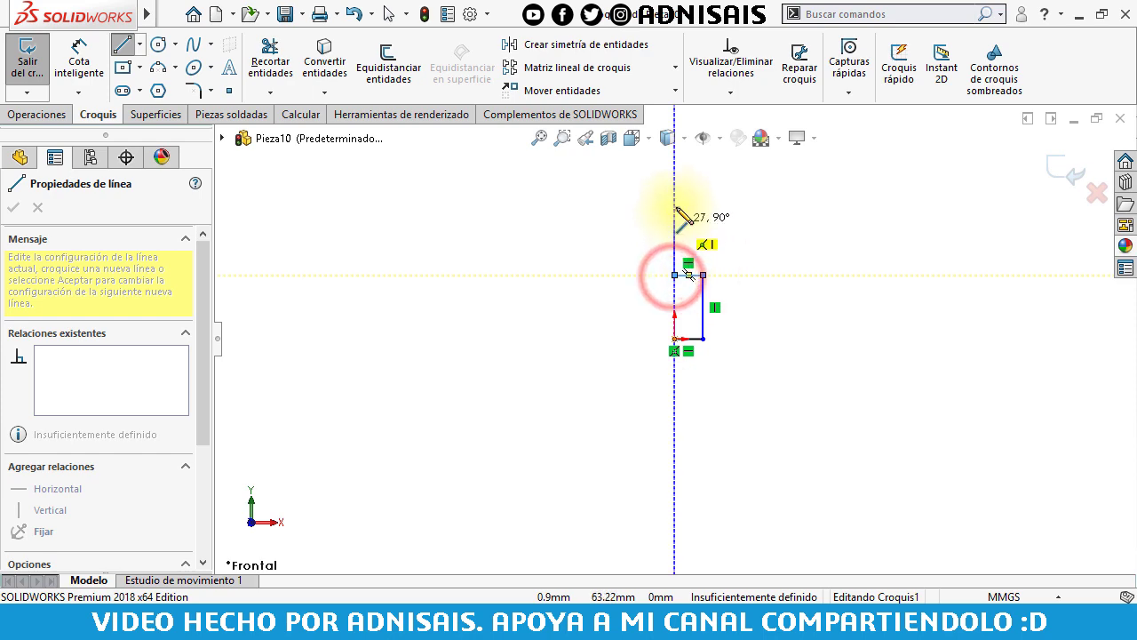
click(675, 187)
key(Escape)
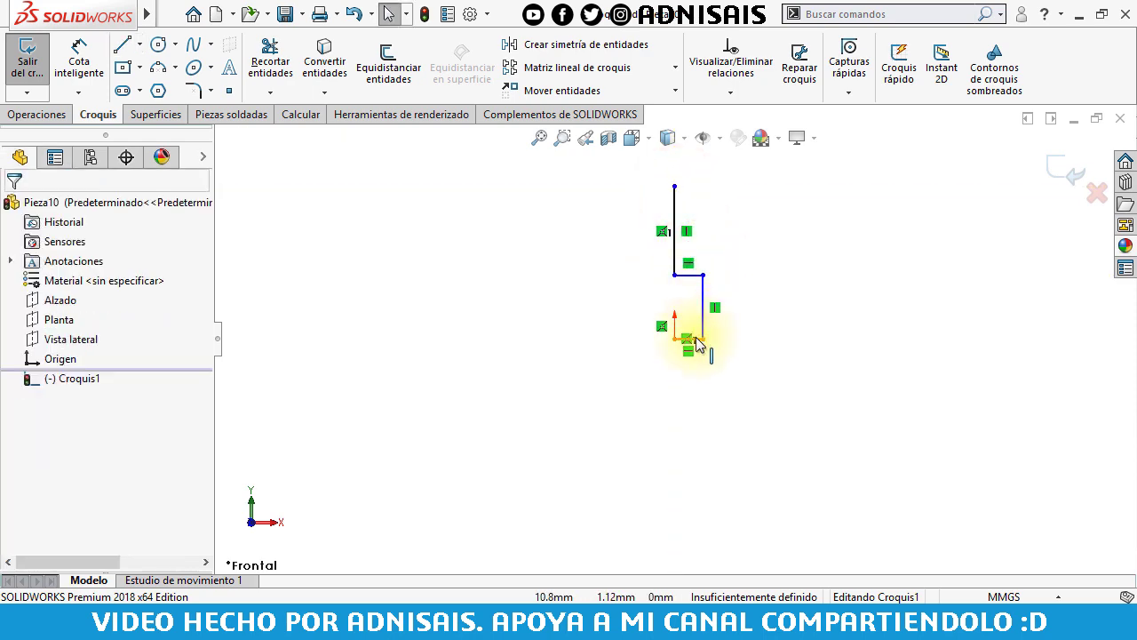
click(689, 337)
click(768, 289)
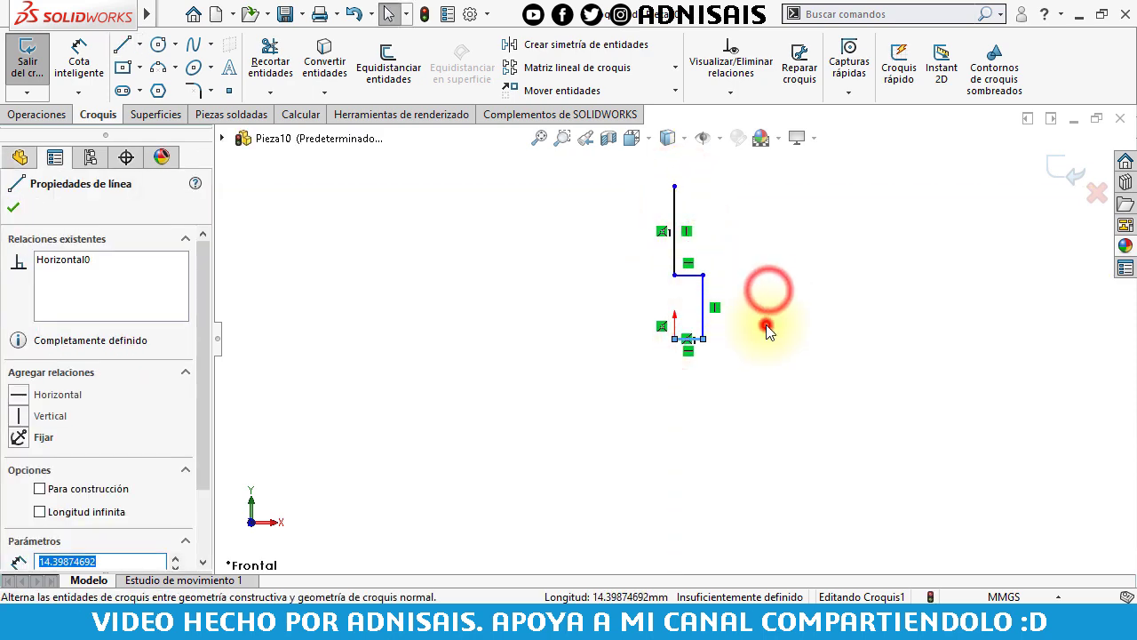
click(619, 164)
drag(619, 164, 745, 375)
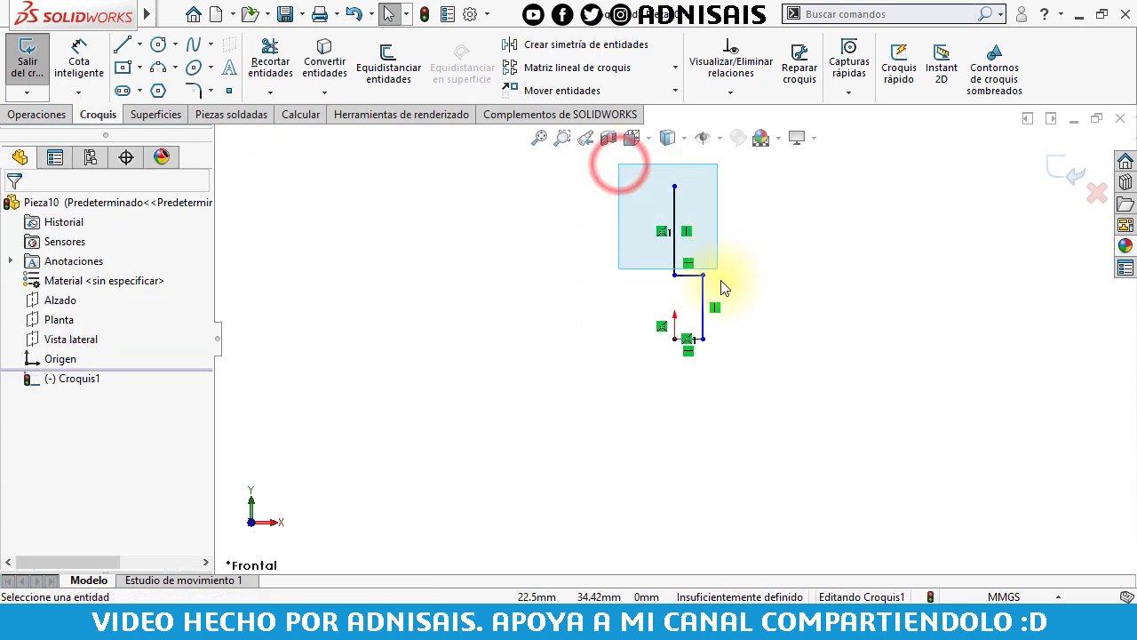
click(602, 46)
Dimension the middle vertical line 55 mm and the overall profile height 135 mm.
click(87, 60)
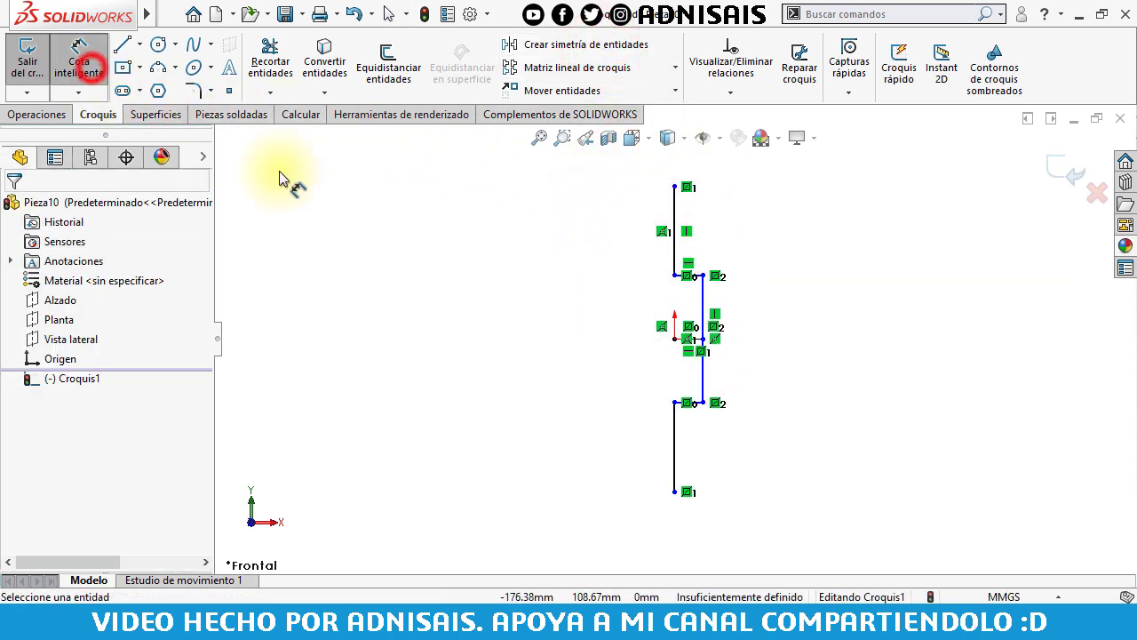
click(703, 317)
click(603, 329)
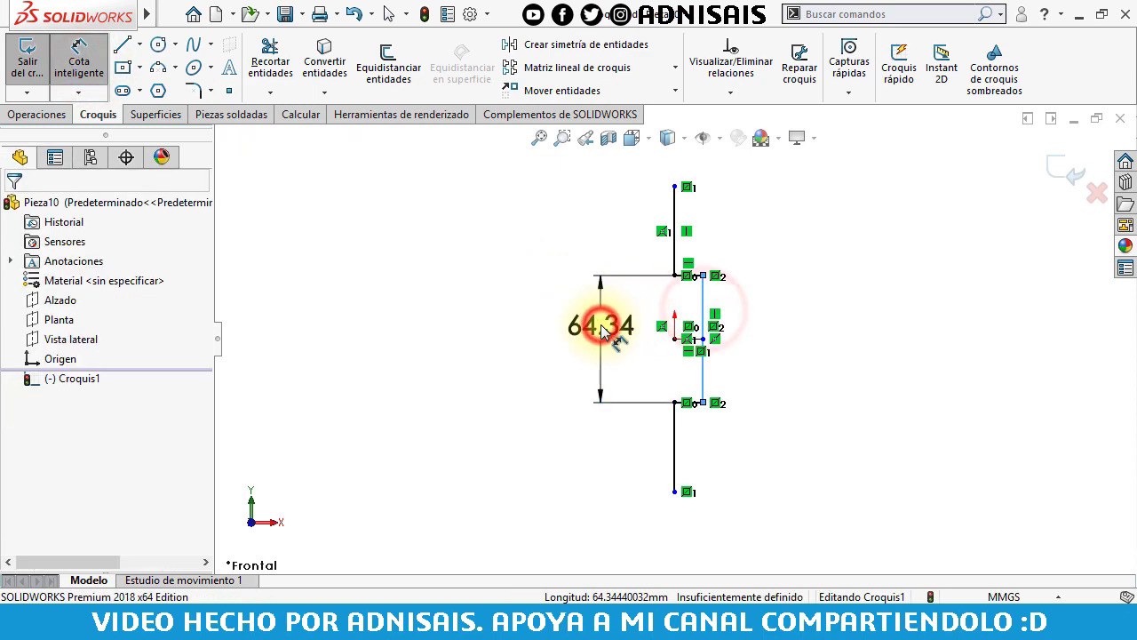
text(55)
key(Return)
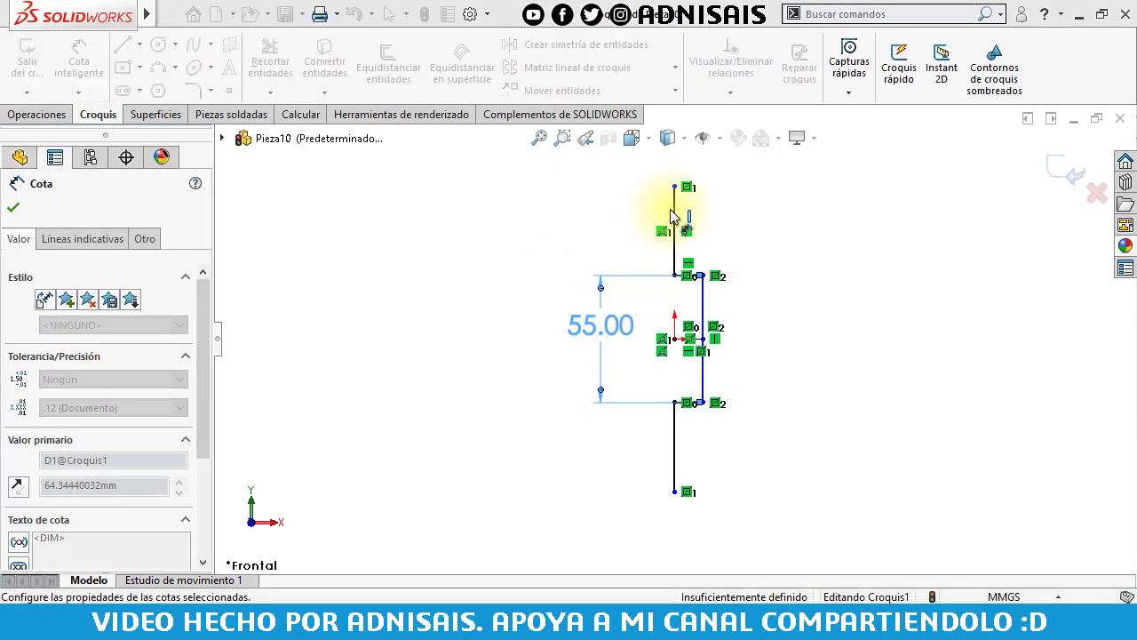
click(675, 187)
click(674, 491)
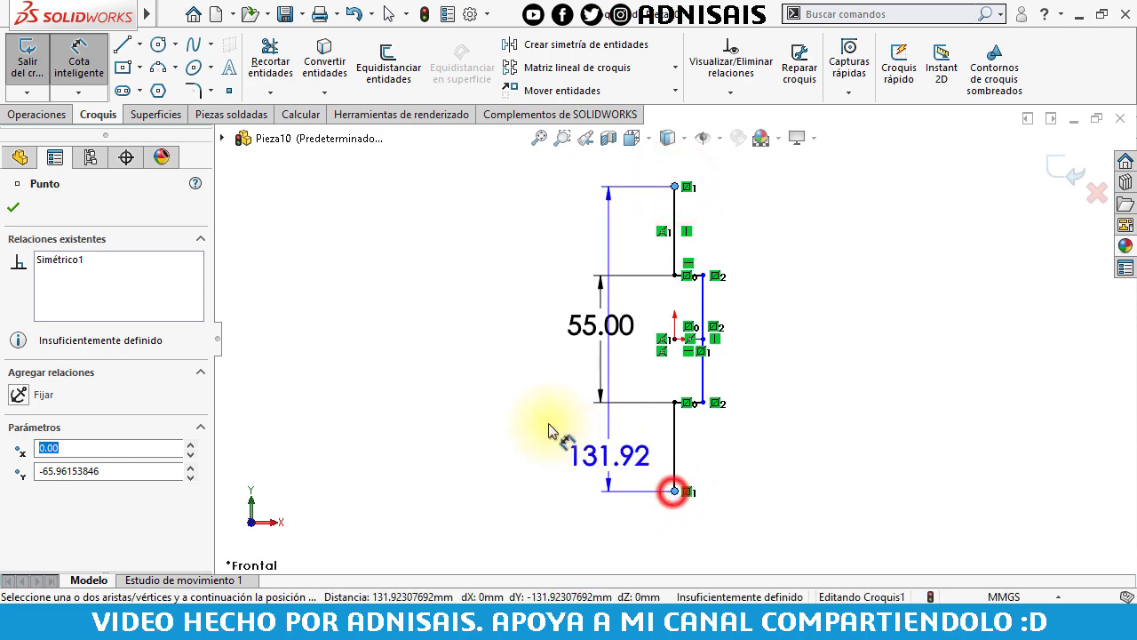
click(515, 418)
text(13)
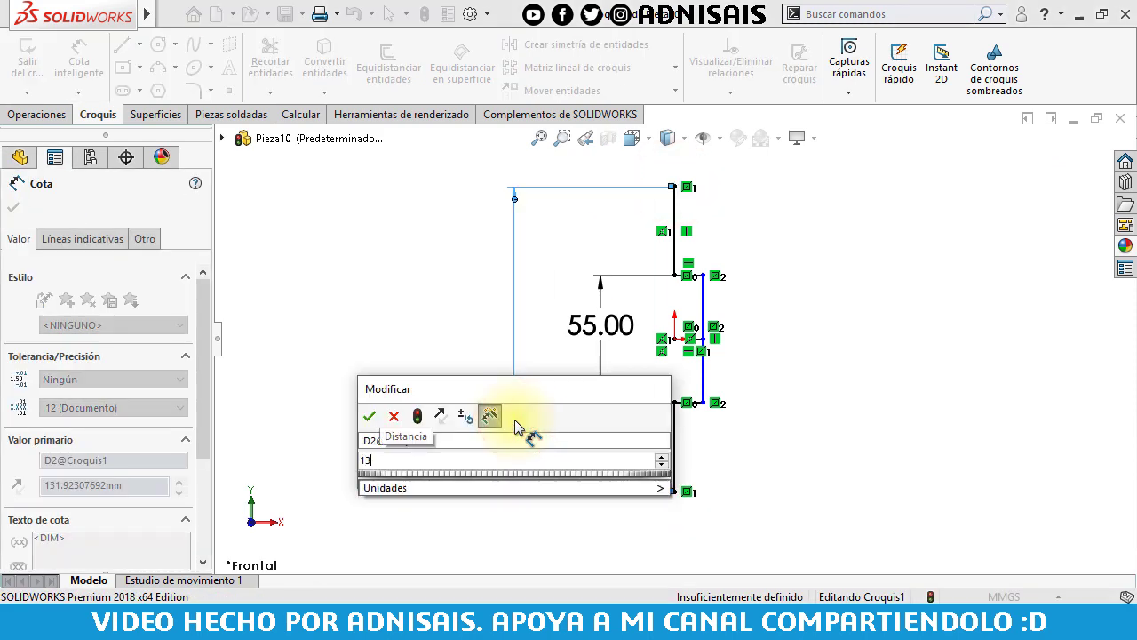
text(5)
key(Return)
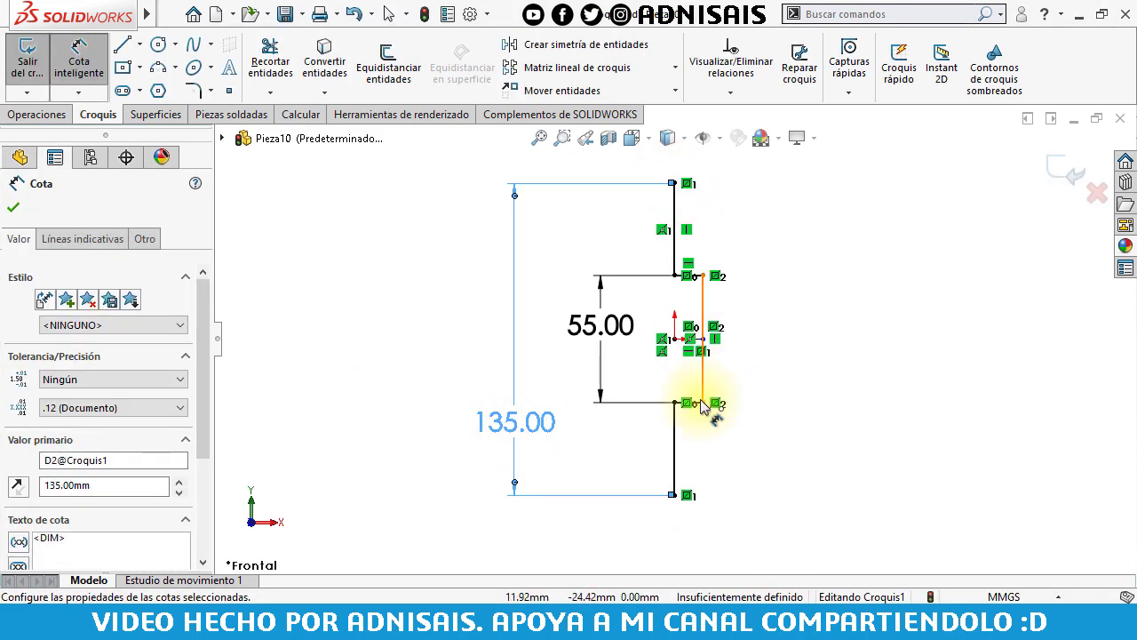
Dimension the short step 10 mm and begin an Extruded Boss/Base from the sketch.
scroll(698, 408, down, 3)
click(693, 388)
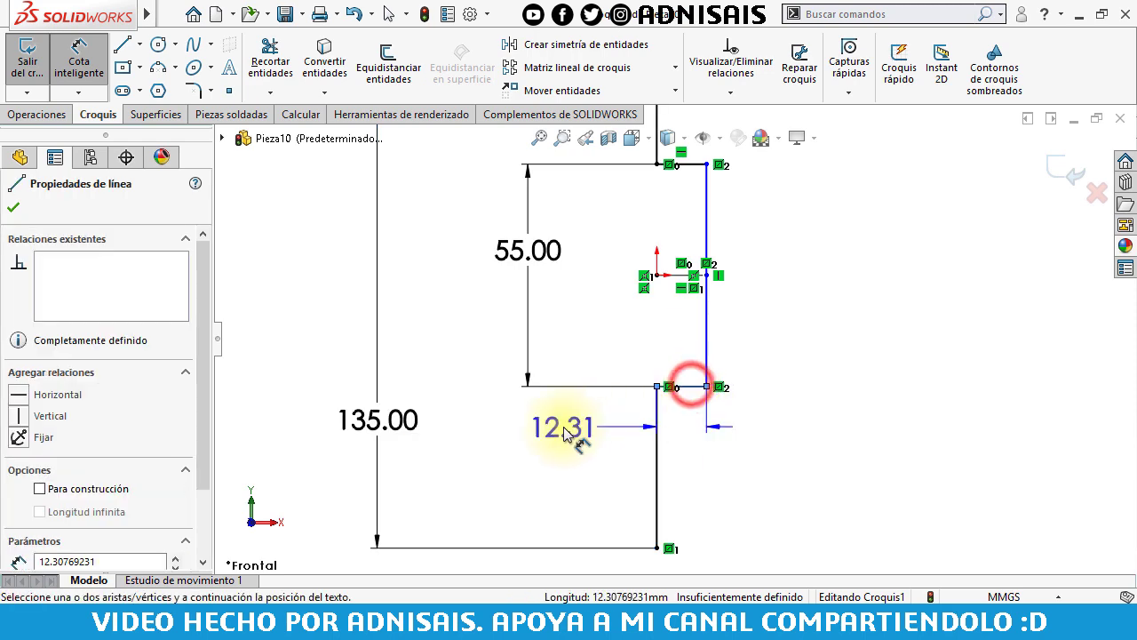
click(565, 429)
text(10)
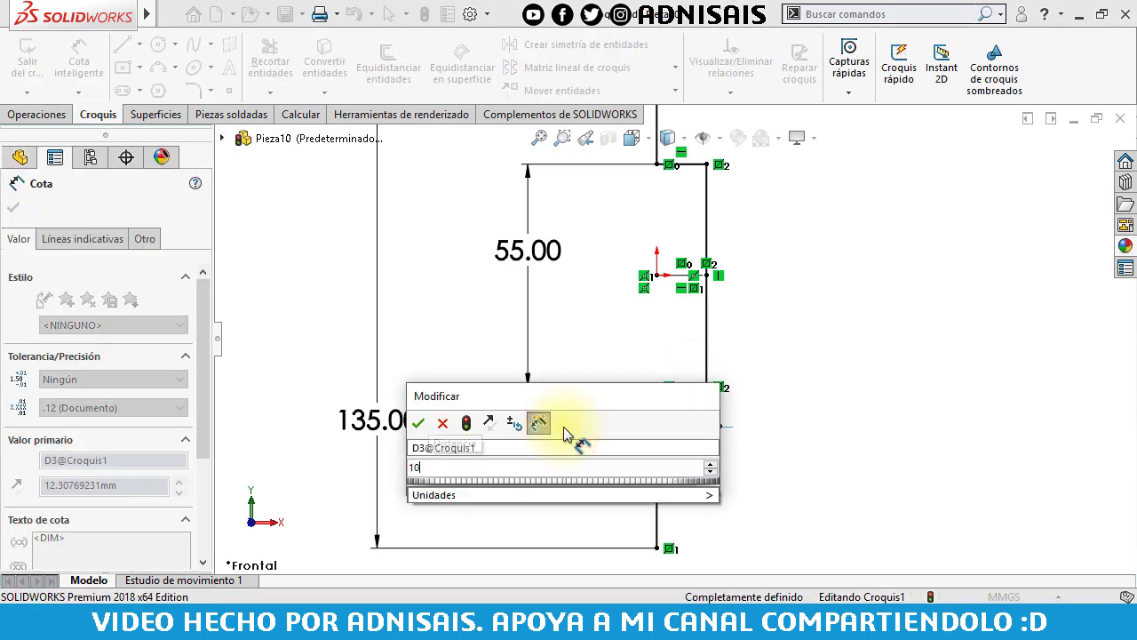
key(Return)
scroll(734, 247, up, 2)
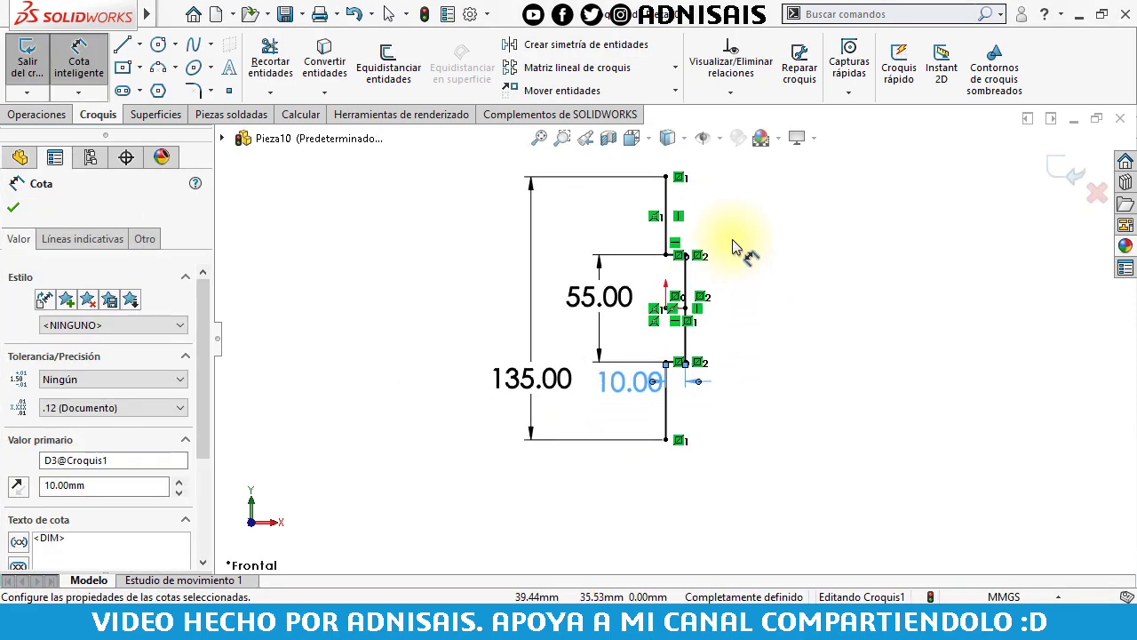
click(32, 114)
click(39, 64)
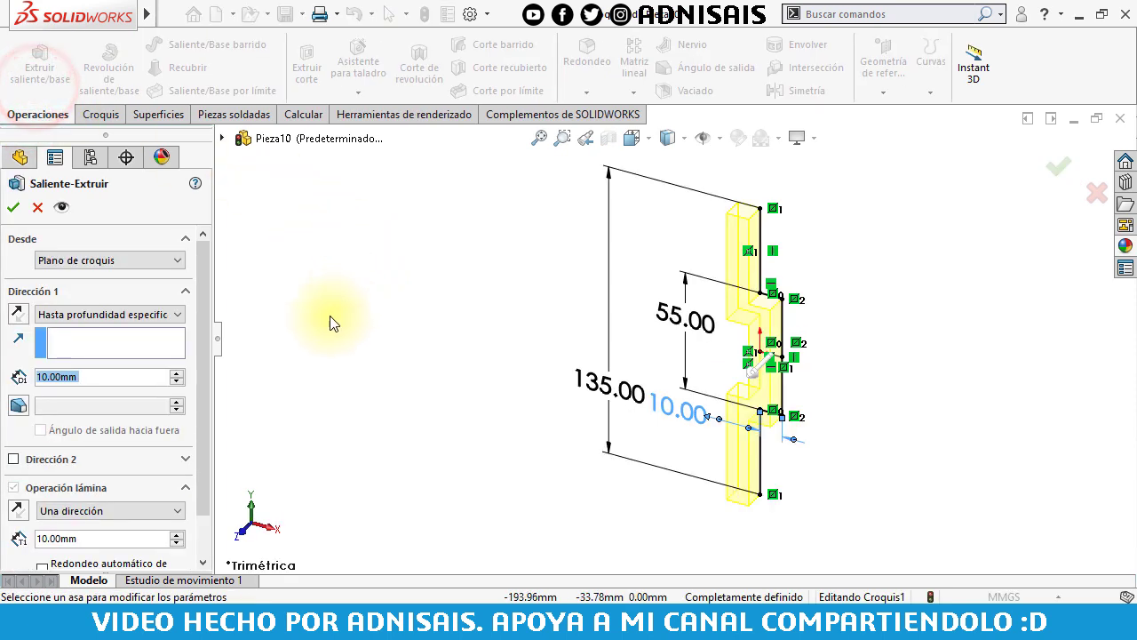
Extrude the profile as a 10 mm thin wall, 90 mm deep mid-plane.
click(21, 511)
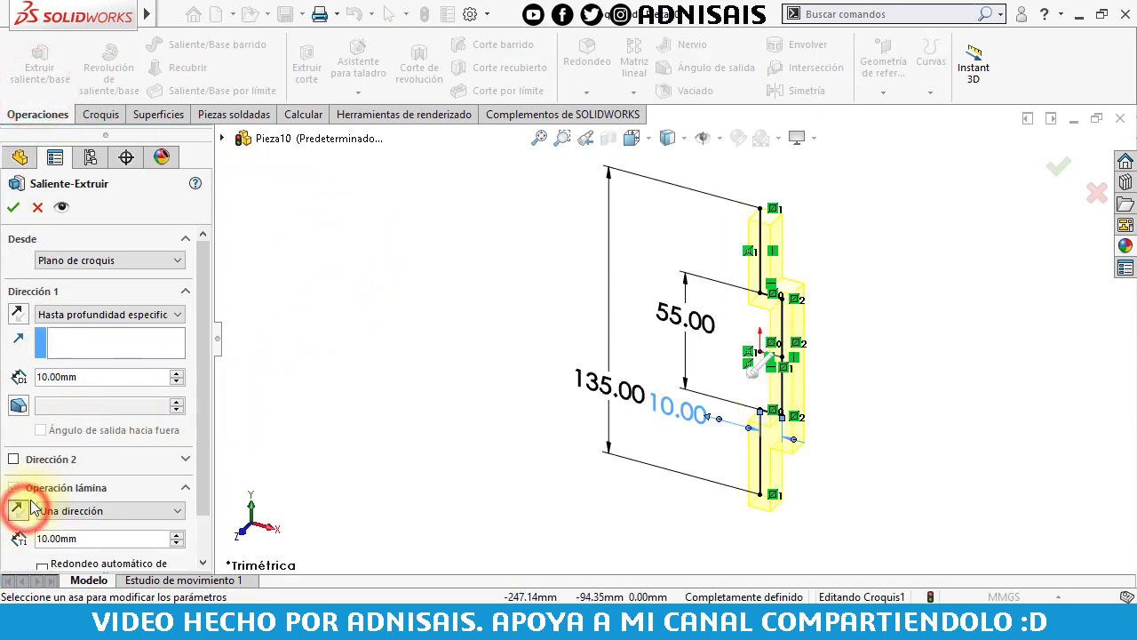
click(86, 377)
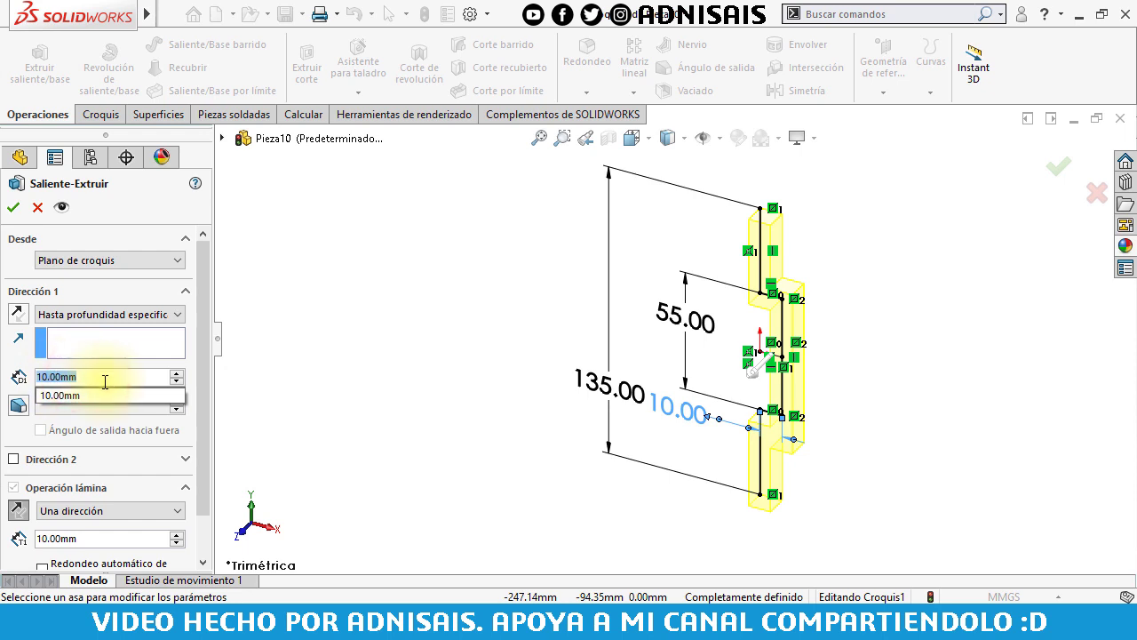
text(90)
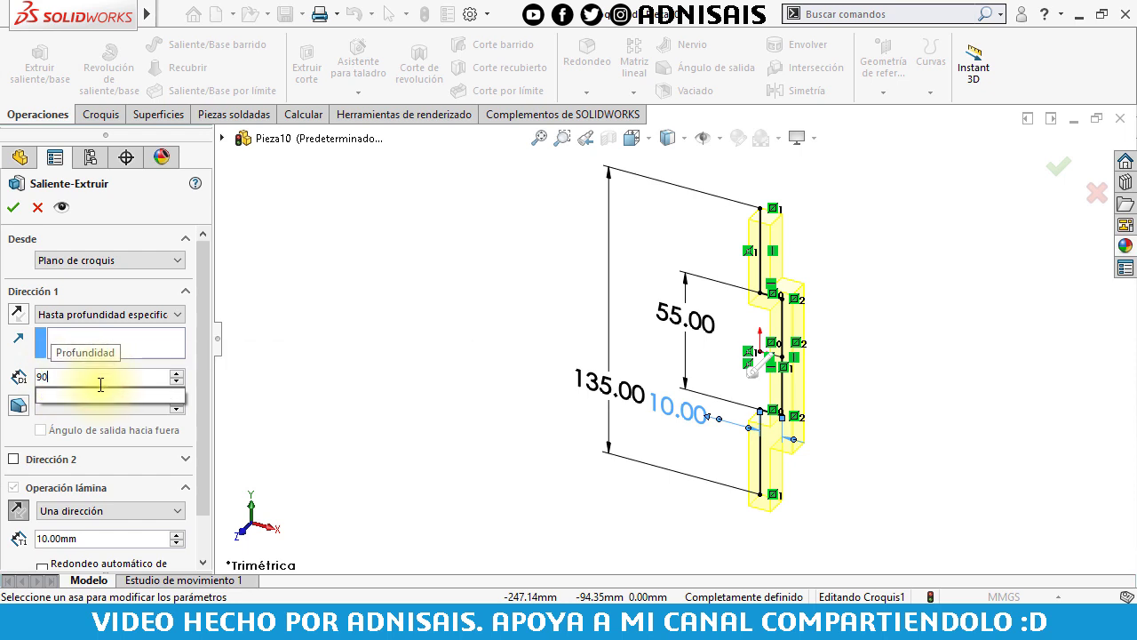
key(Return)
click(99, 314)
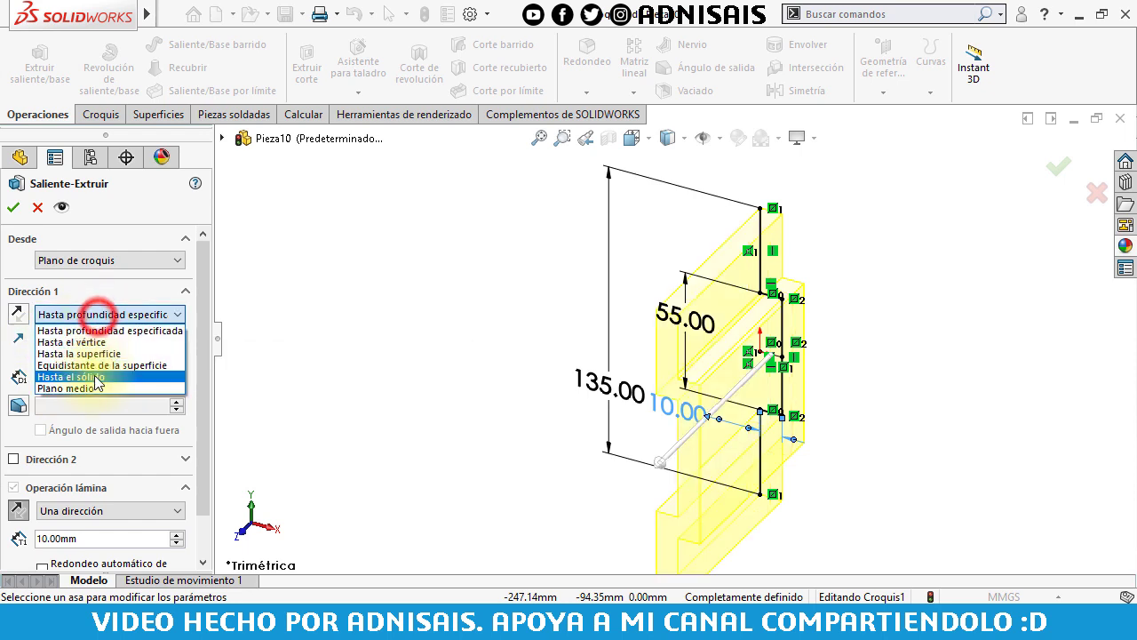
click(84, 386)
middle_drag(520, 397, 552, 338)
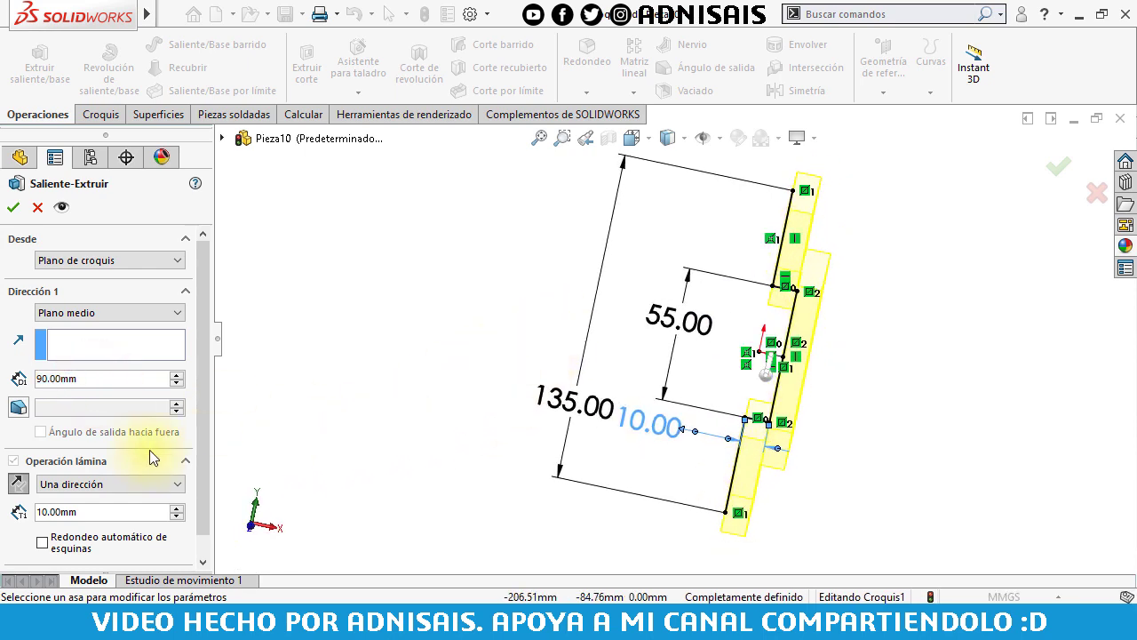
click(17, 484)
click(17, 484)
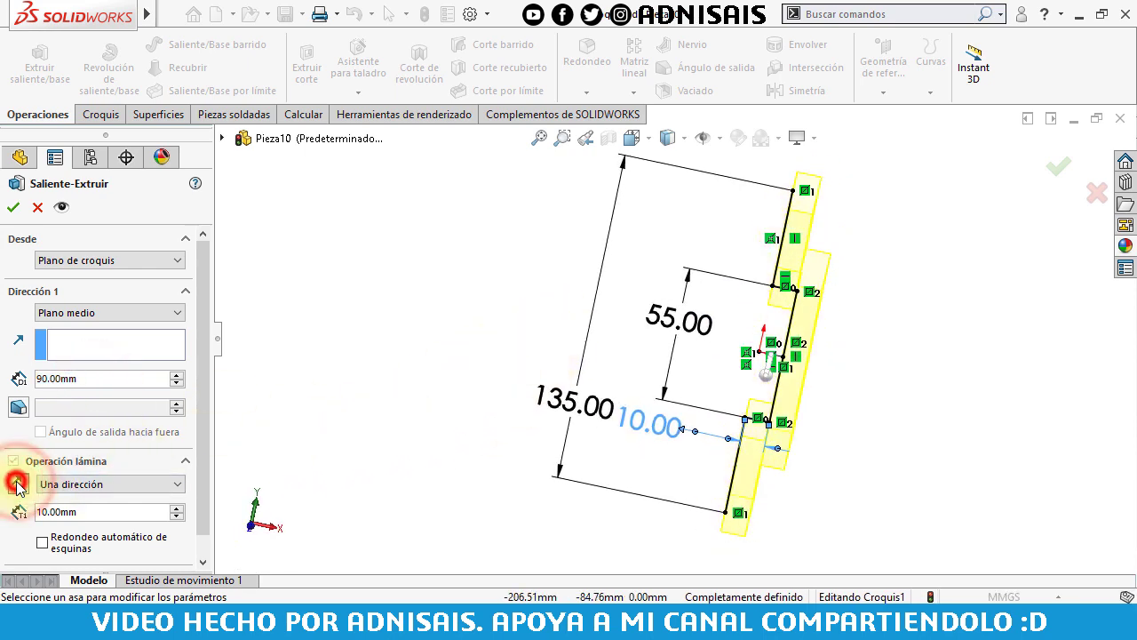
click(15, 208)
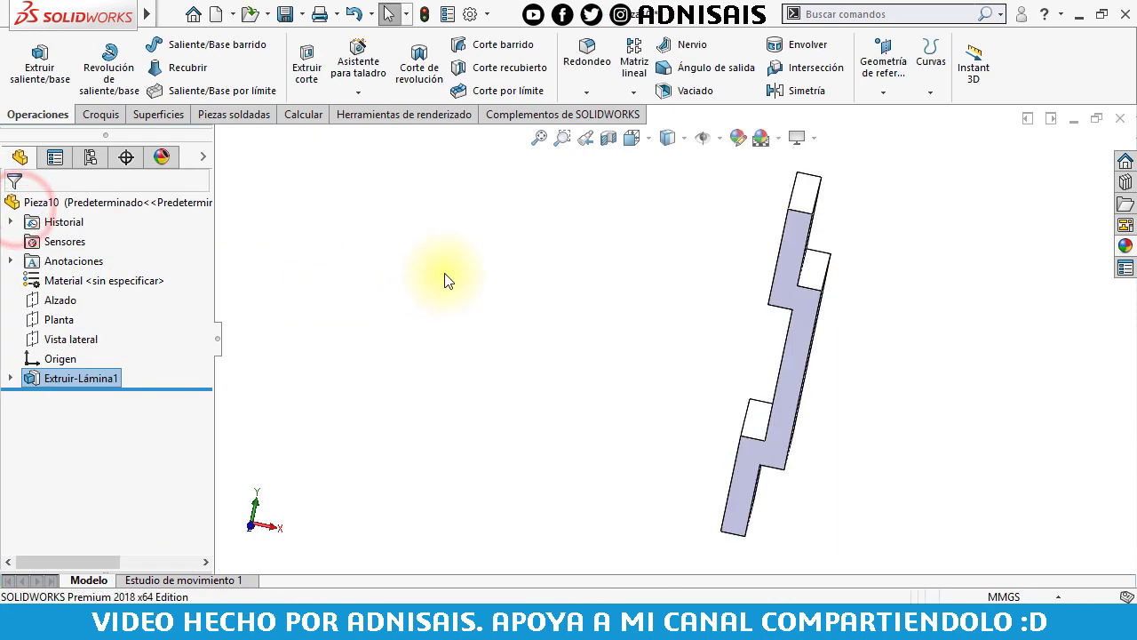
Start a new sketch on the upper ledge face from the isometric view.
key(ctrl+7)
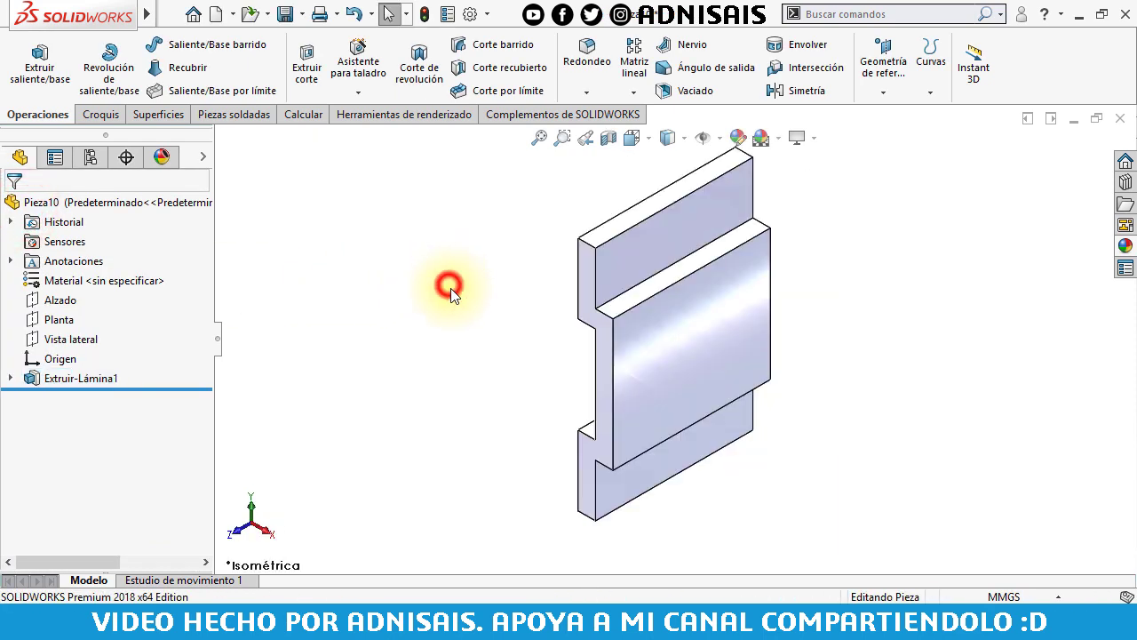
click(722, 248)
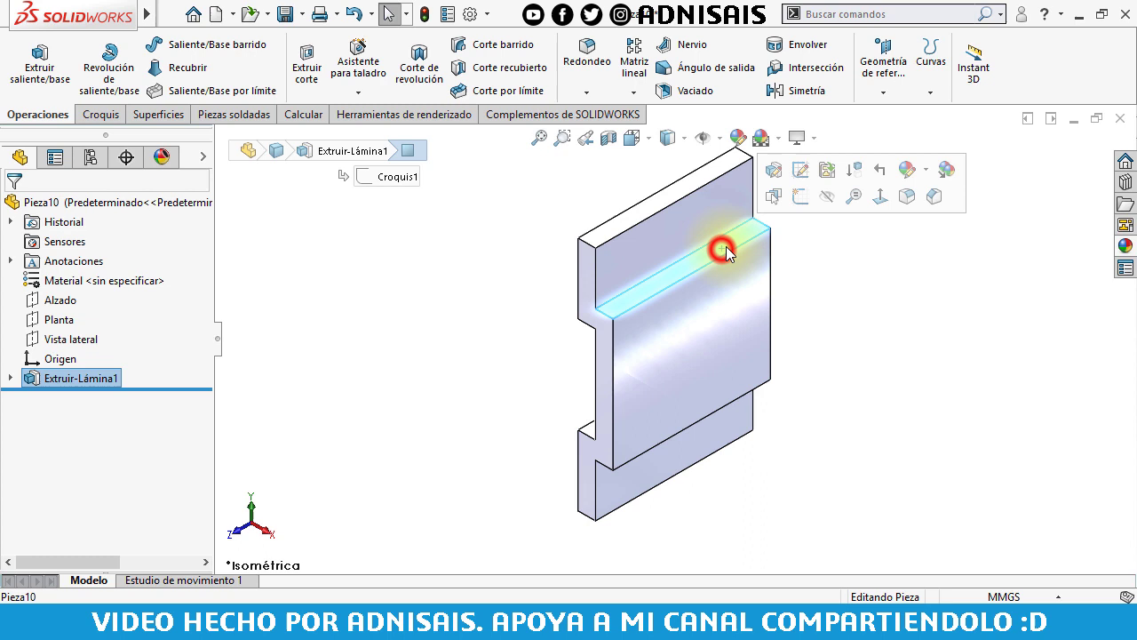
click(792, 200)
Draw the tab outline on the ledge face: a straight edge, a tangent arc end and two closing lines.
click(120, 44)
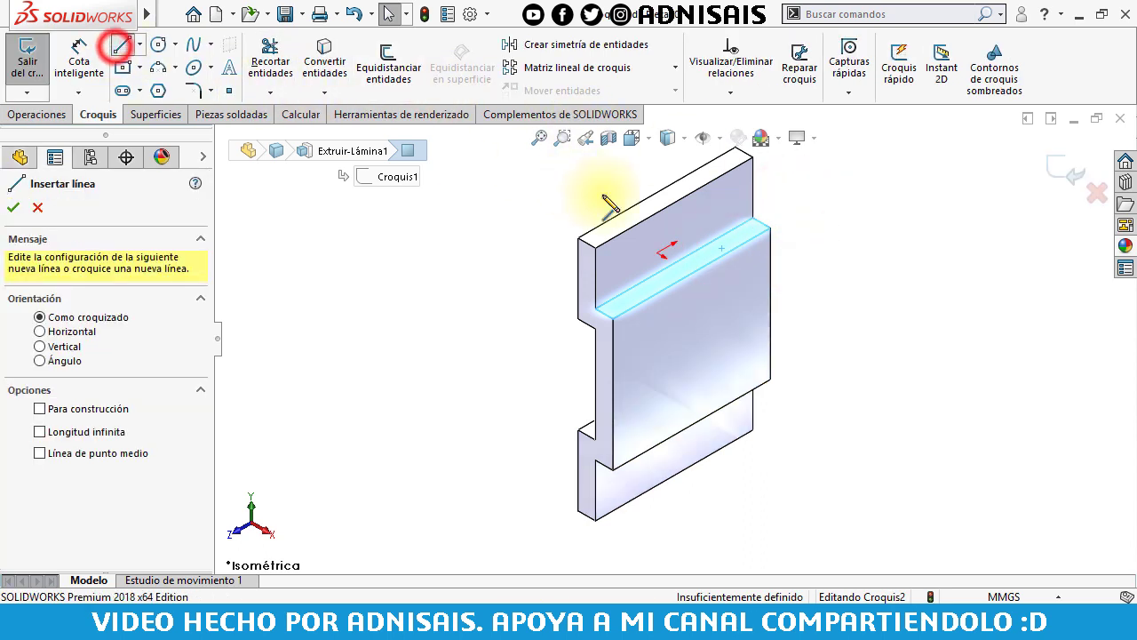
click(753, 219)
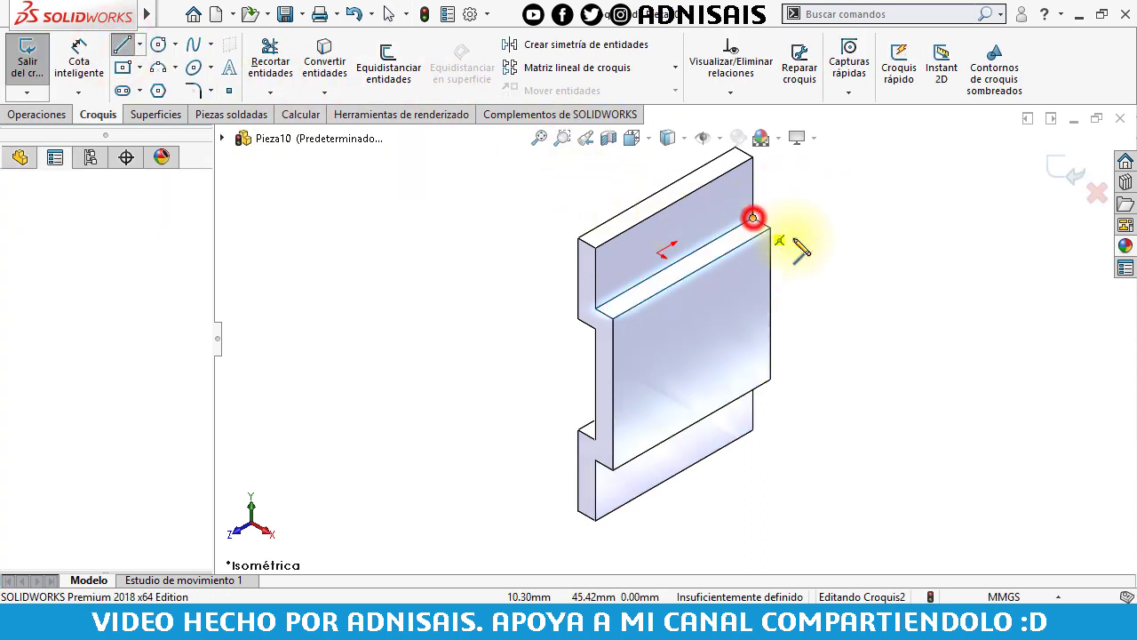
click(845, 270)
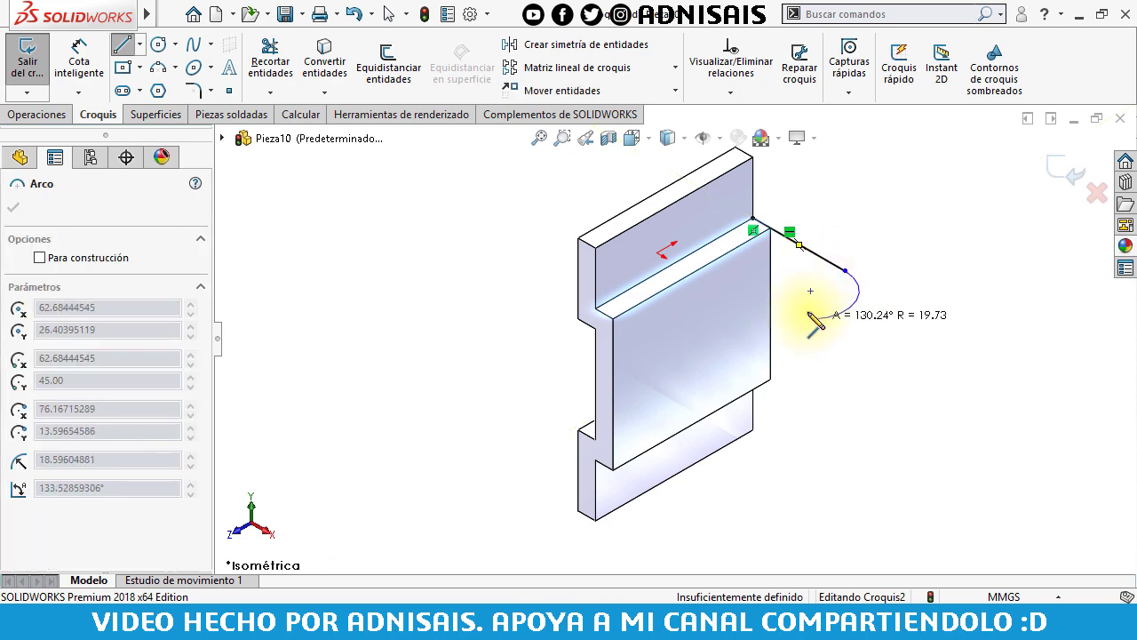
click(796, 299)
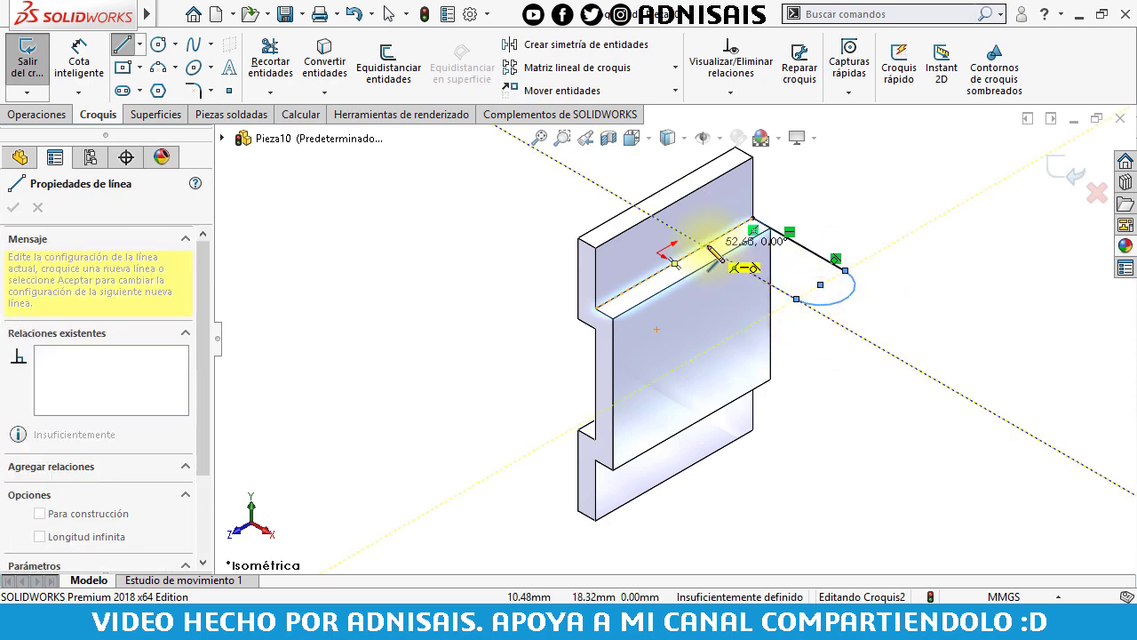
click(704, 247)
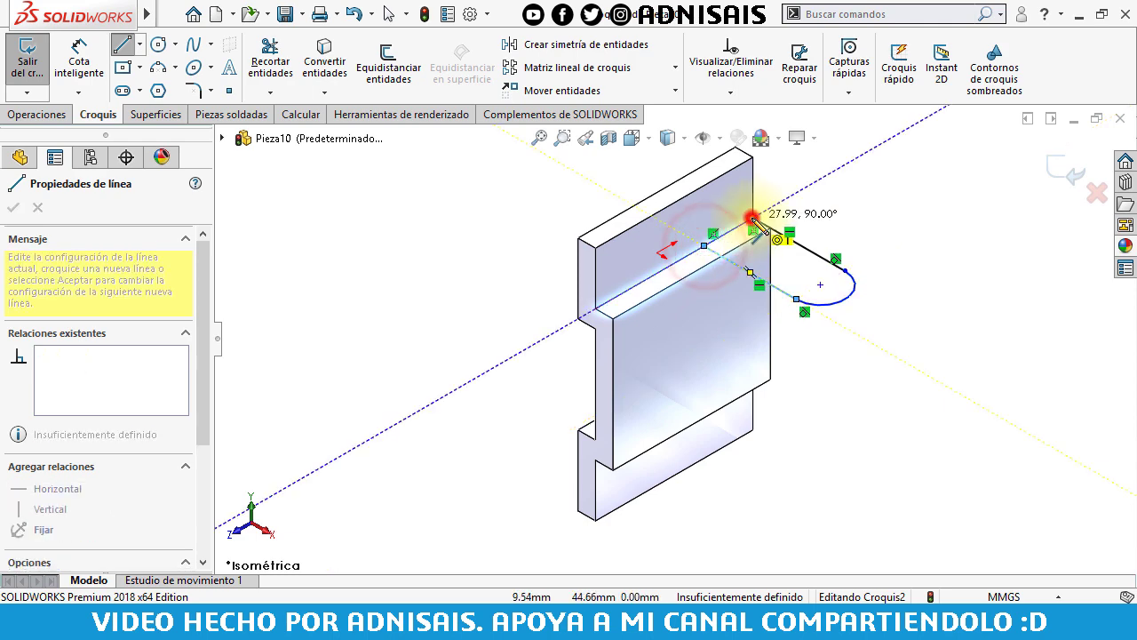
click(753, 218)
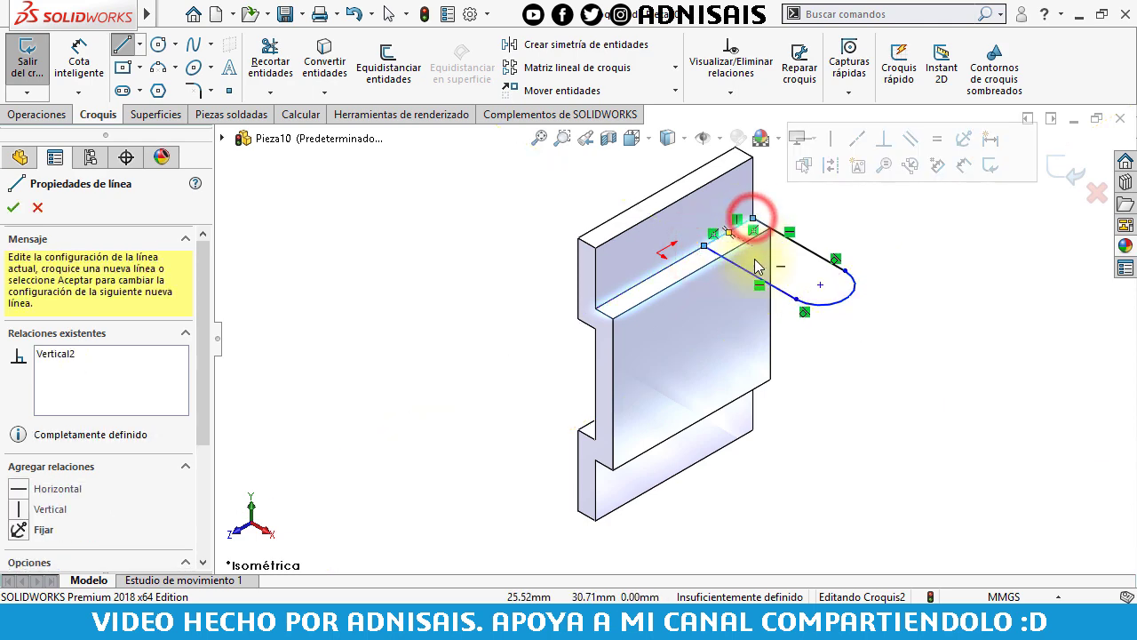
Dimension the tab's top edge to 45 mm and its rounded end to R20.
click(79, 64)
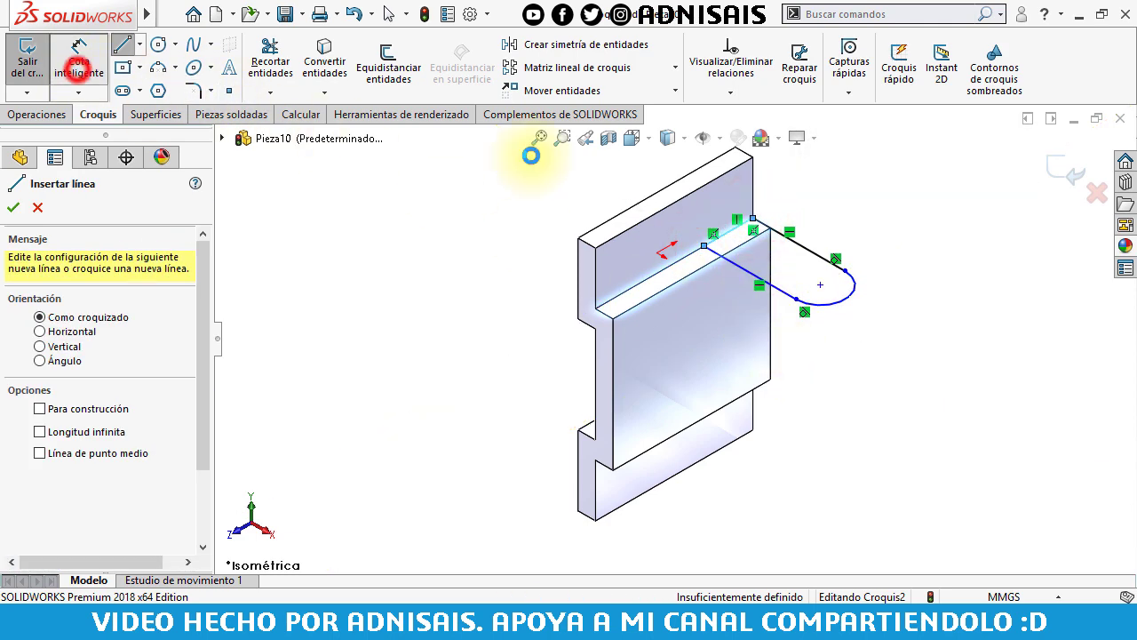
click(812, 246)
click(841, 223)
text(45)
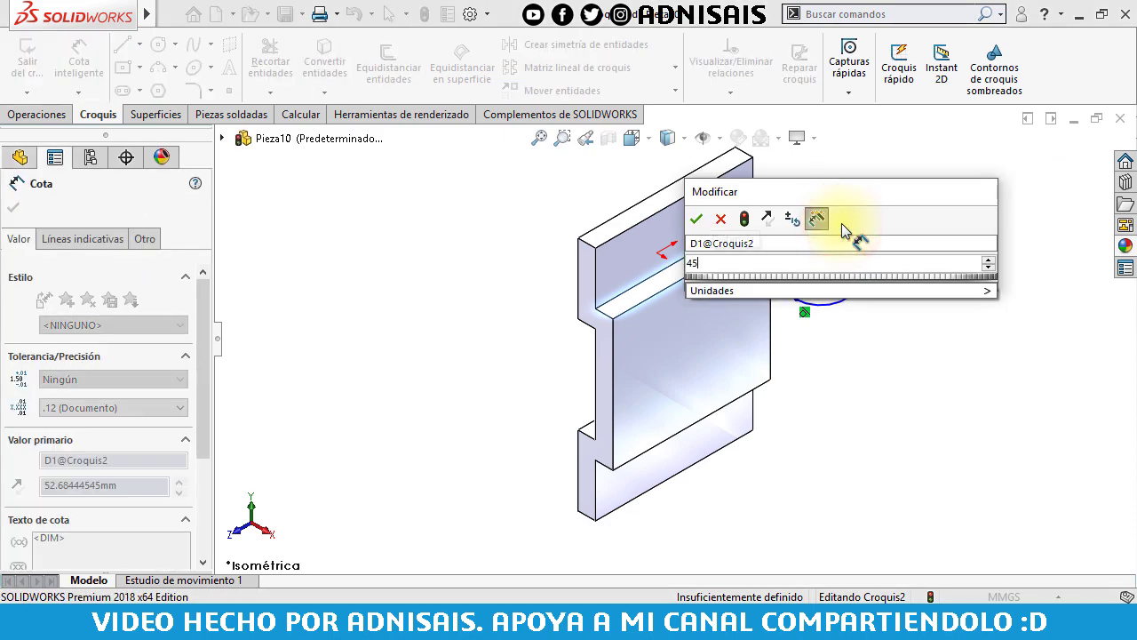
key(Return)
click(841, 278)
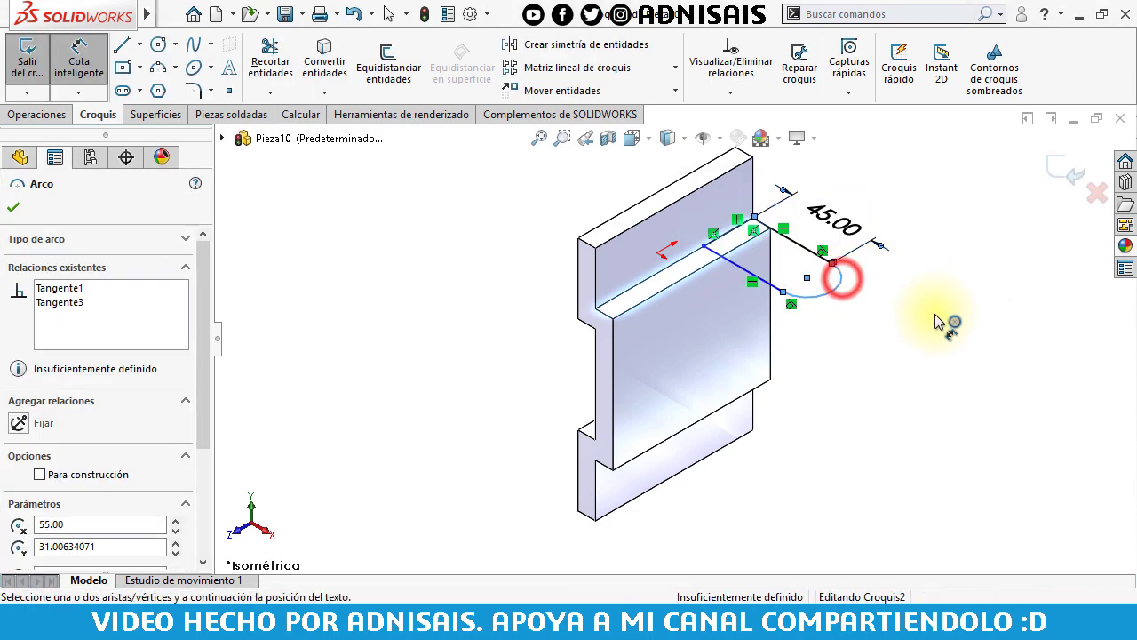
click(938, 322)
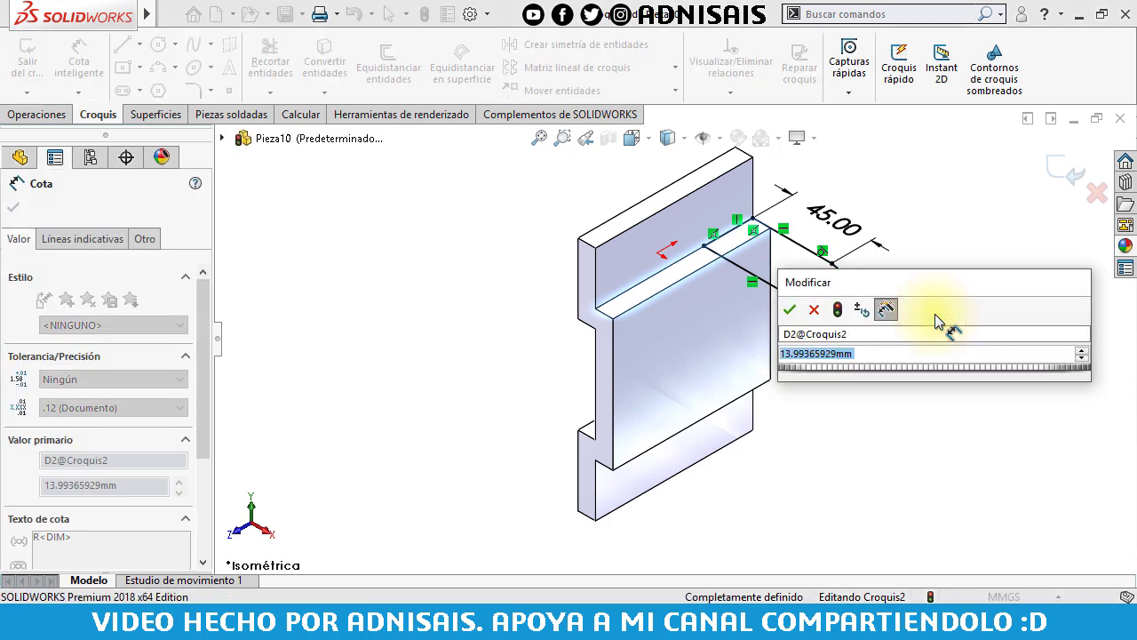
text(20)
key(Return)
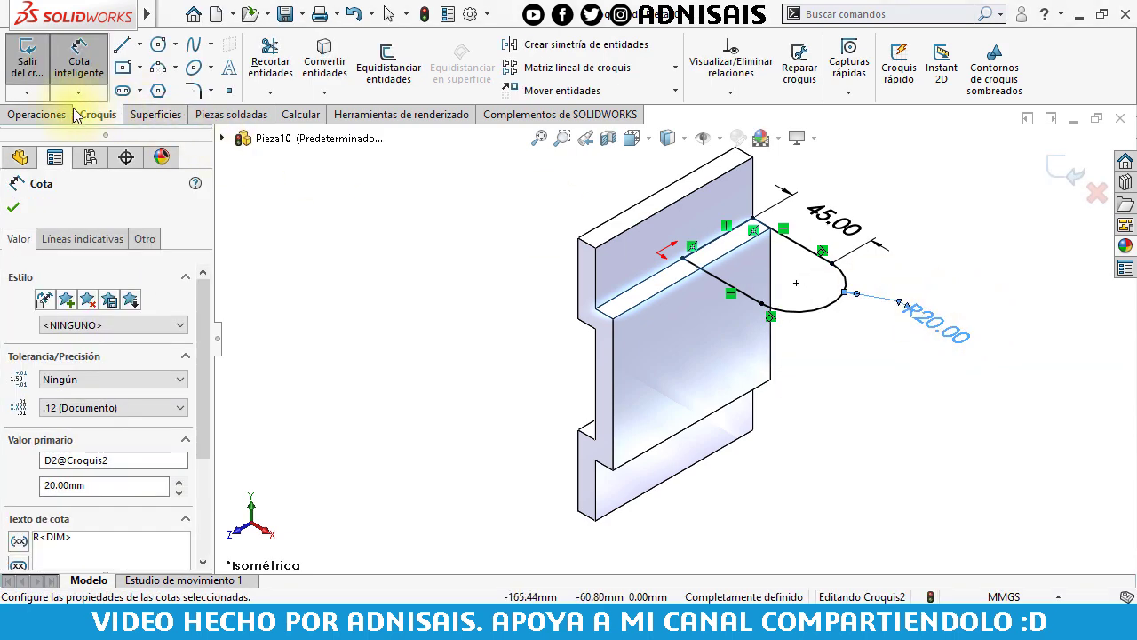
click(36, 114)
Extrude the rounded tab profile up to the vertex at the bracket's bottom corner.
click(44, 87)
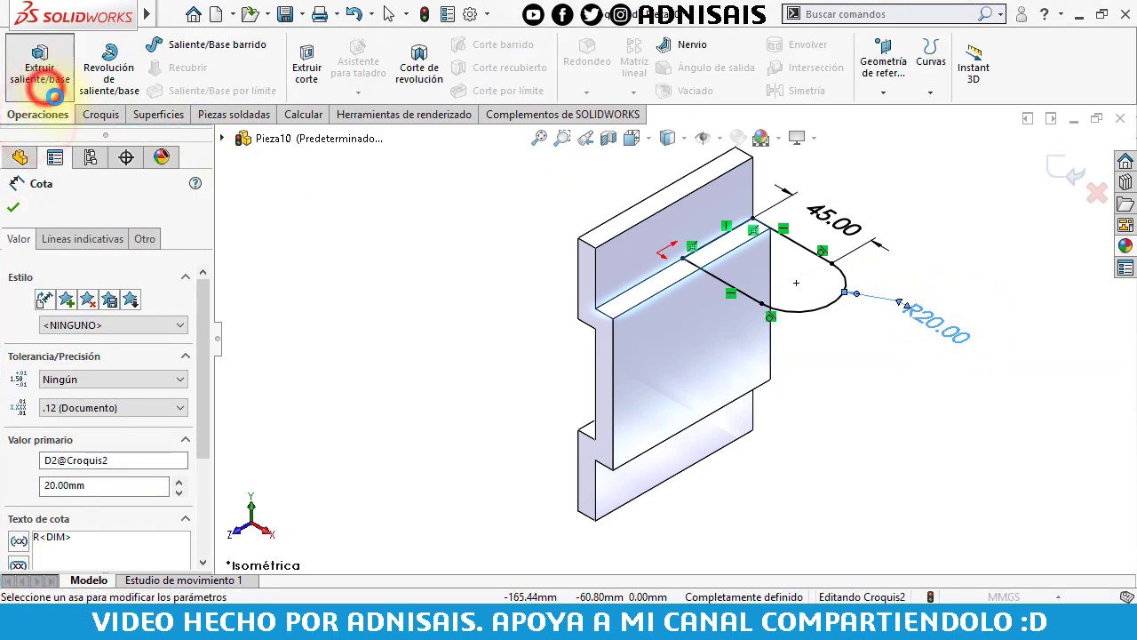
click(770, 380)
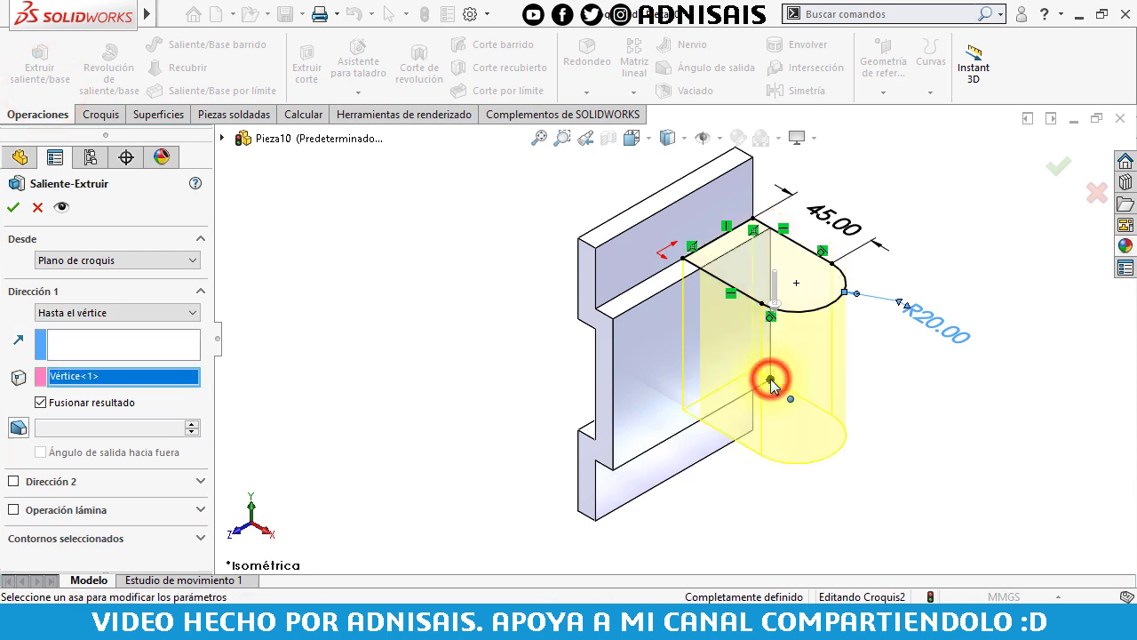
right_click(770, 380)
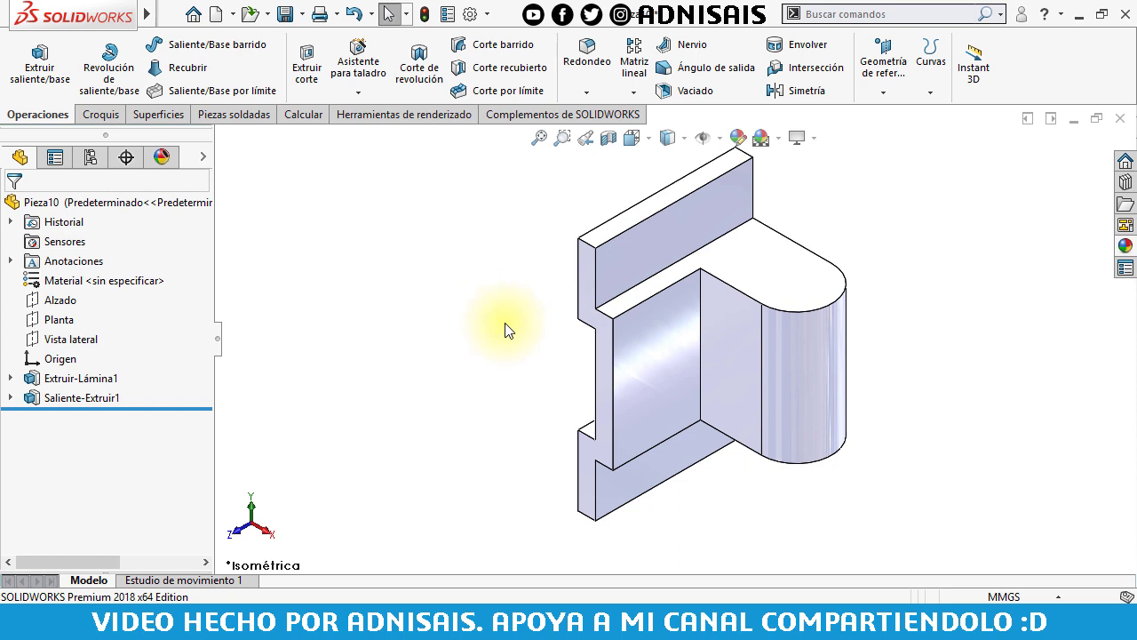
Sketch a triangle on the top plane from the wall's lower corner to the arc's end.
click(58, 324)
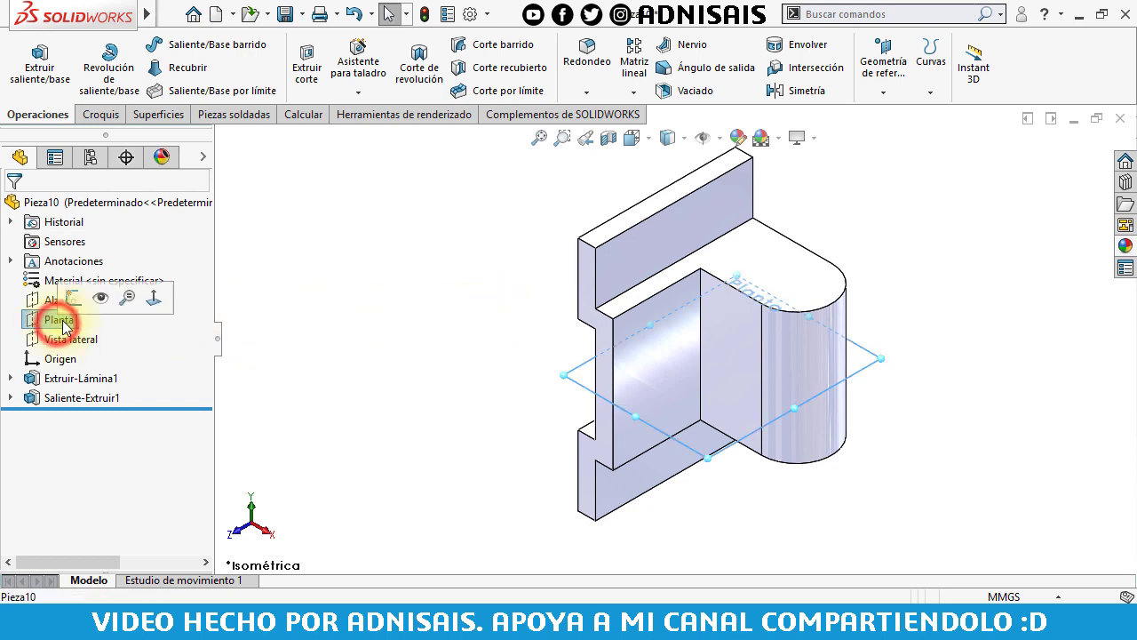
click(68, 300)
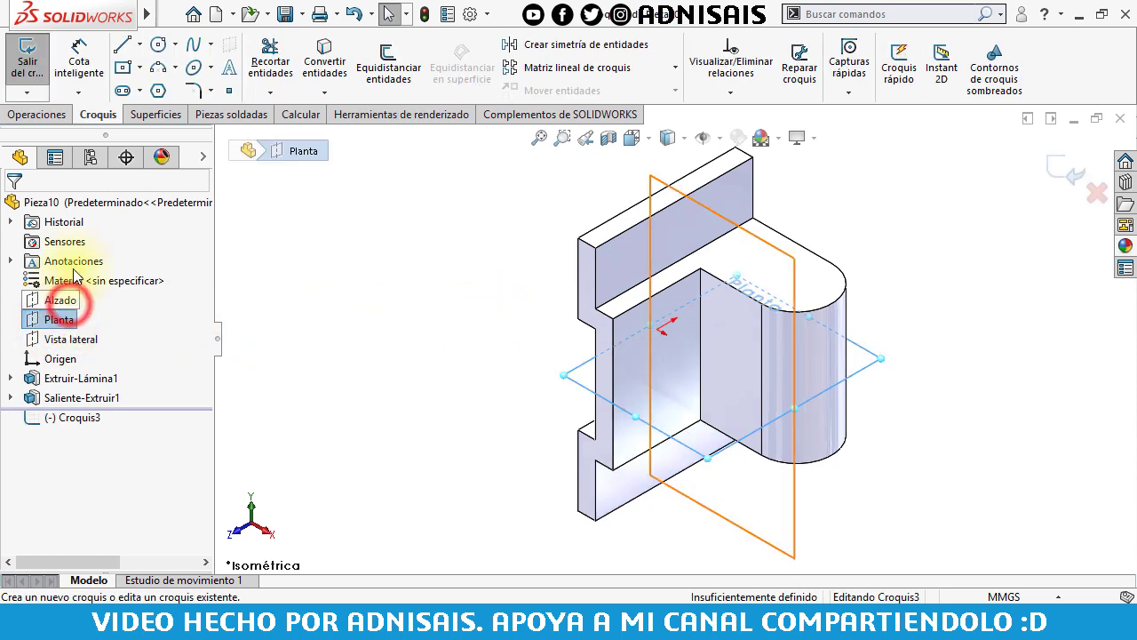
click(120, 49)
key(ctrl+8)
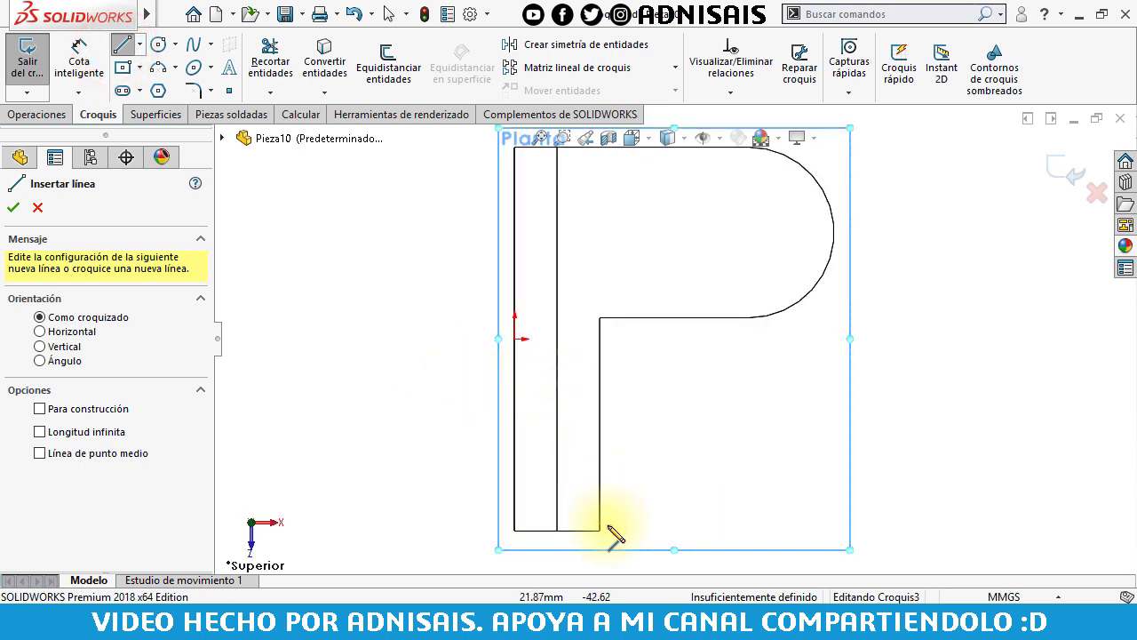
click(600, 531)
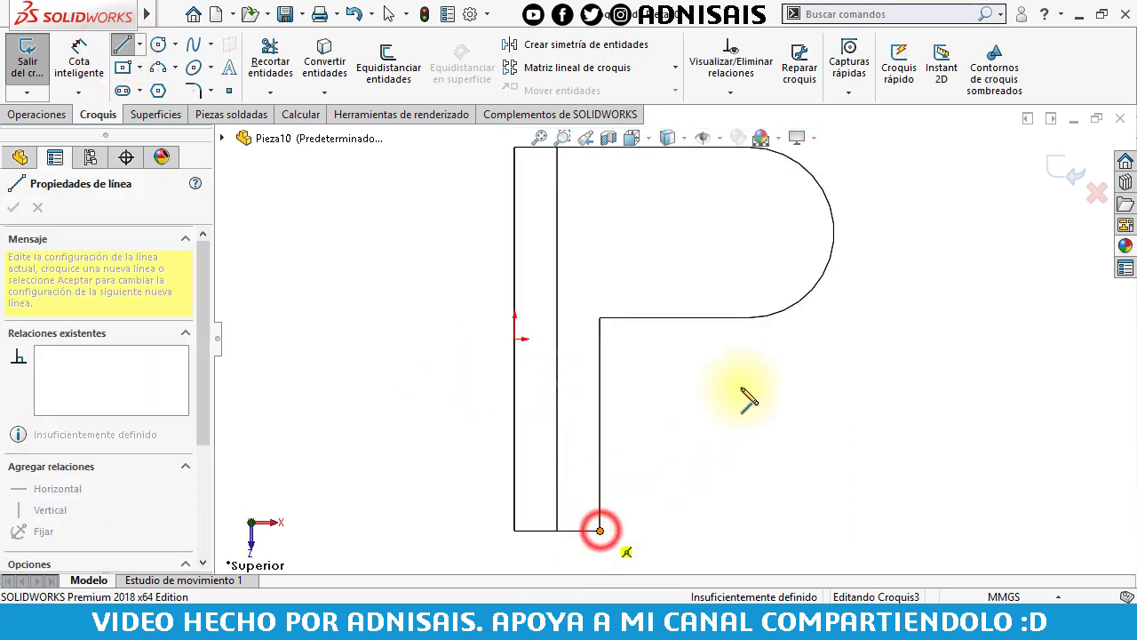
click(797, 303)
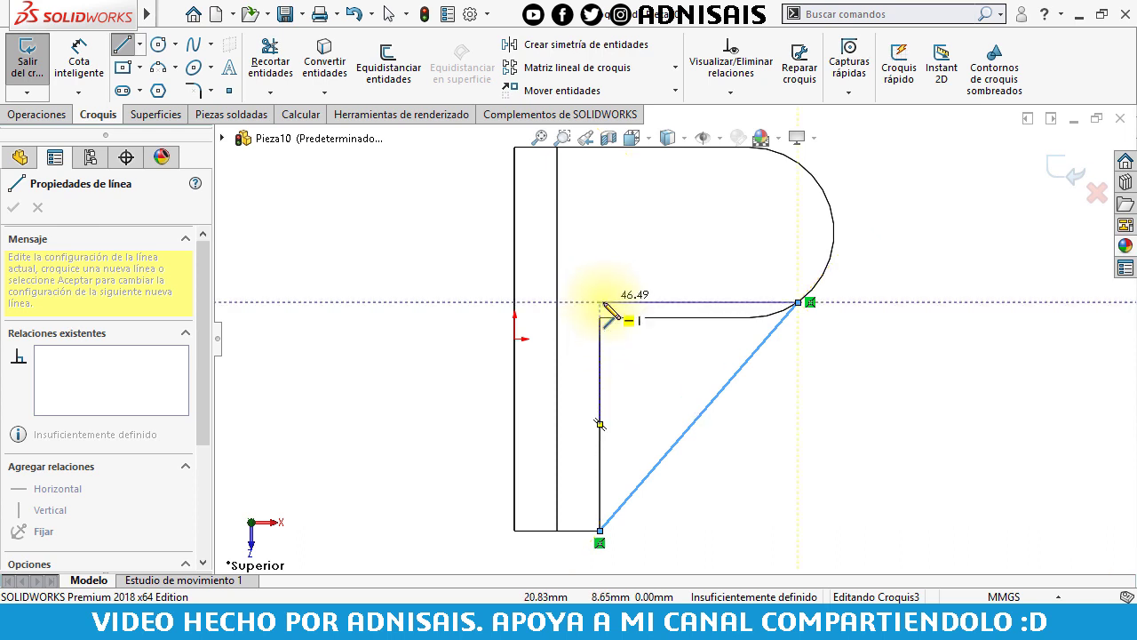
click(602, 303)
click(600, 531)
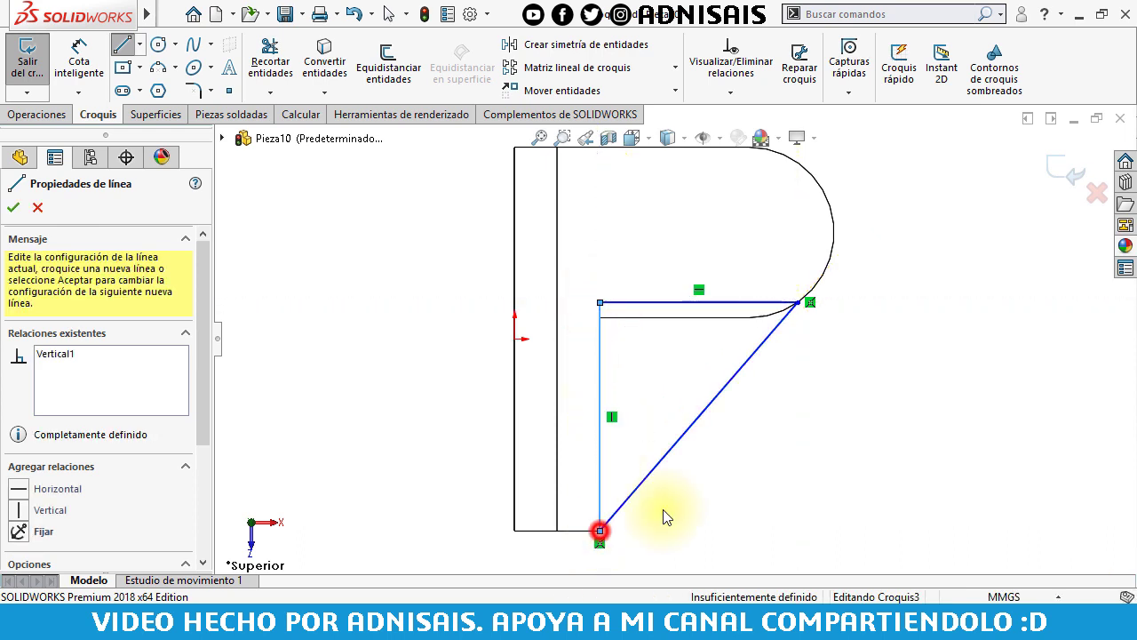
key(Escape)
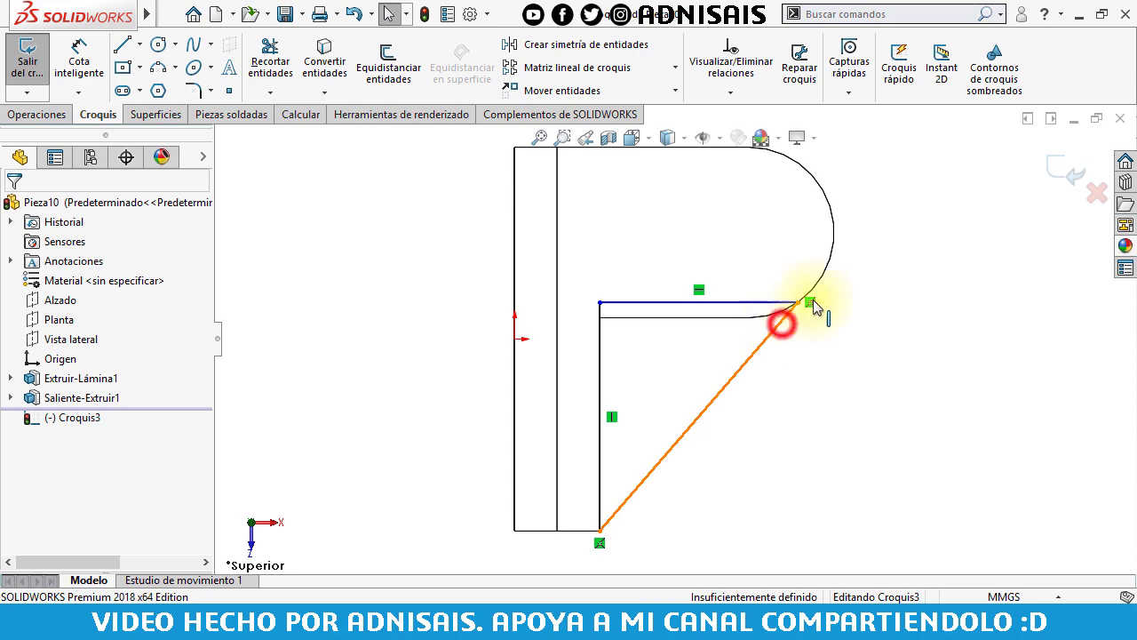
Make the triangle's slanted side tangent to the boss's arc.
click(812, 304)
ctrl+click(815, 286)
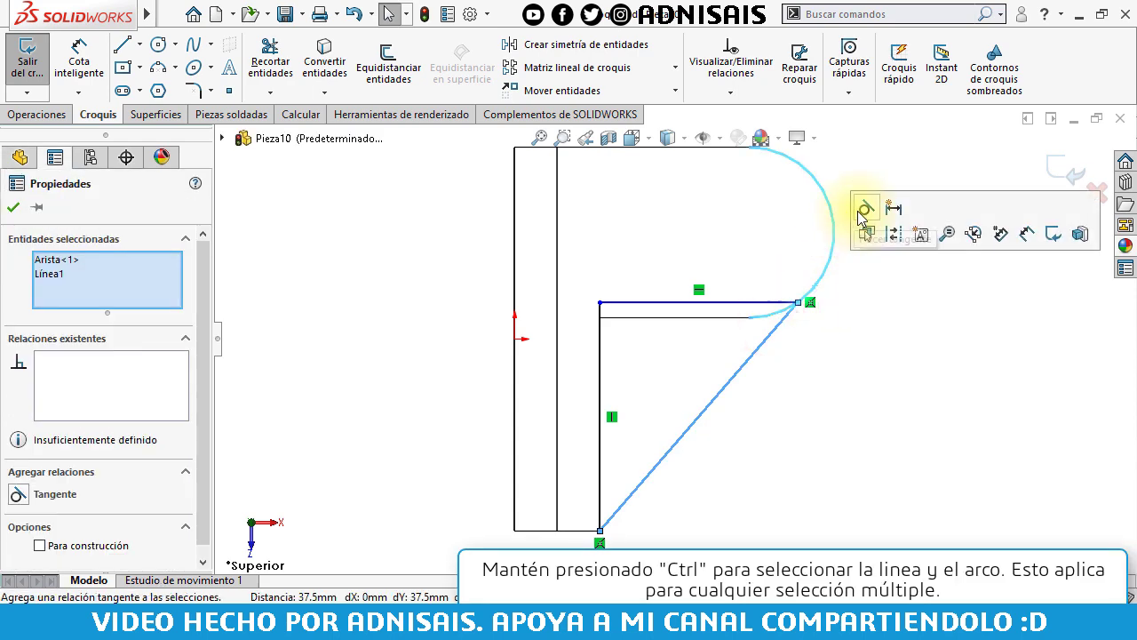
click(862, 210)
click(886, 348)
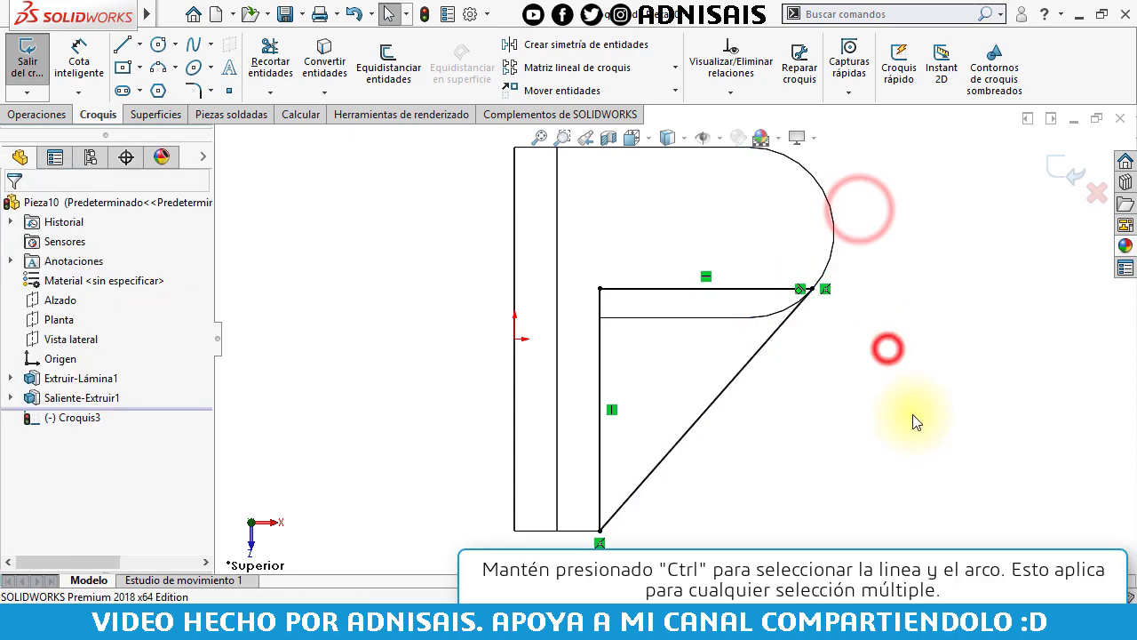
click(33, 116)
click(39, 60)
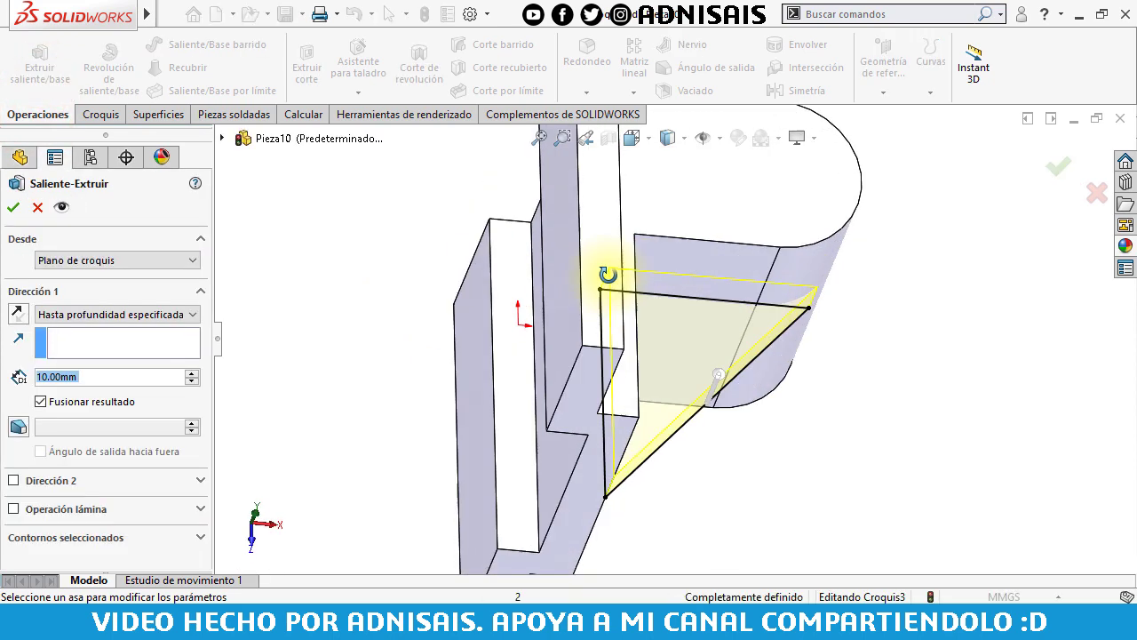
Extrude the triangle 6 mm deep with the Mid Plane end condition and accept the rib.
middle_drag(607, 275, 455, 278)
double_click(104, 378)
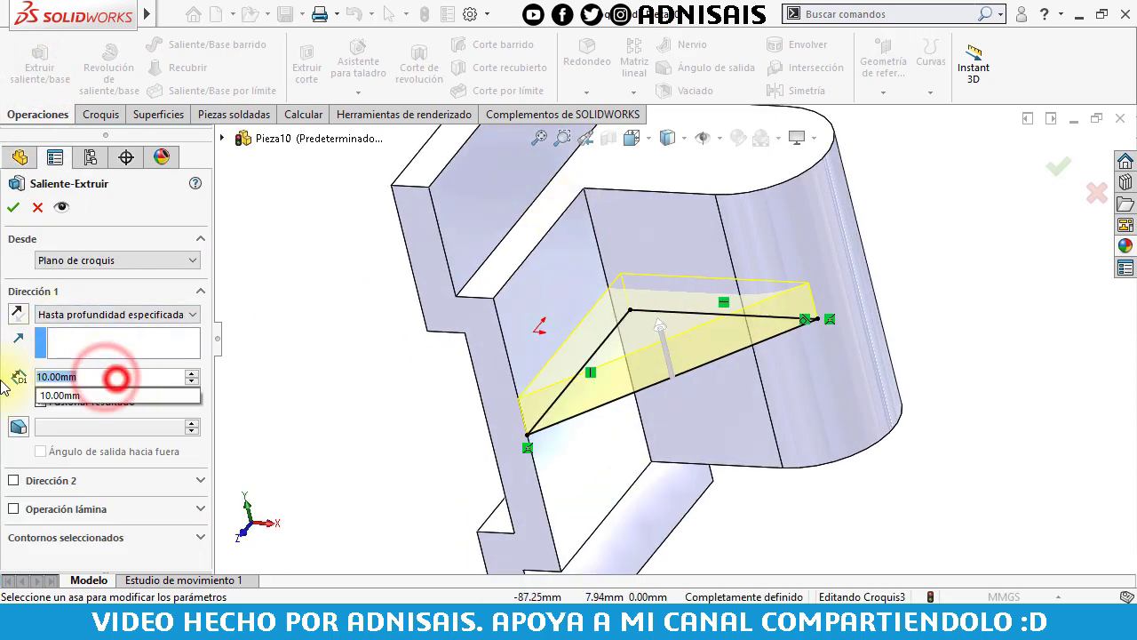
text(6)
click(319, 382)
click(148, 315)
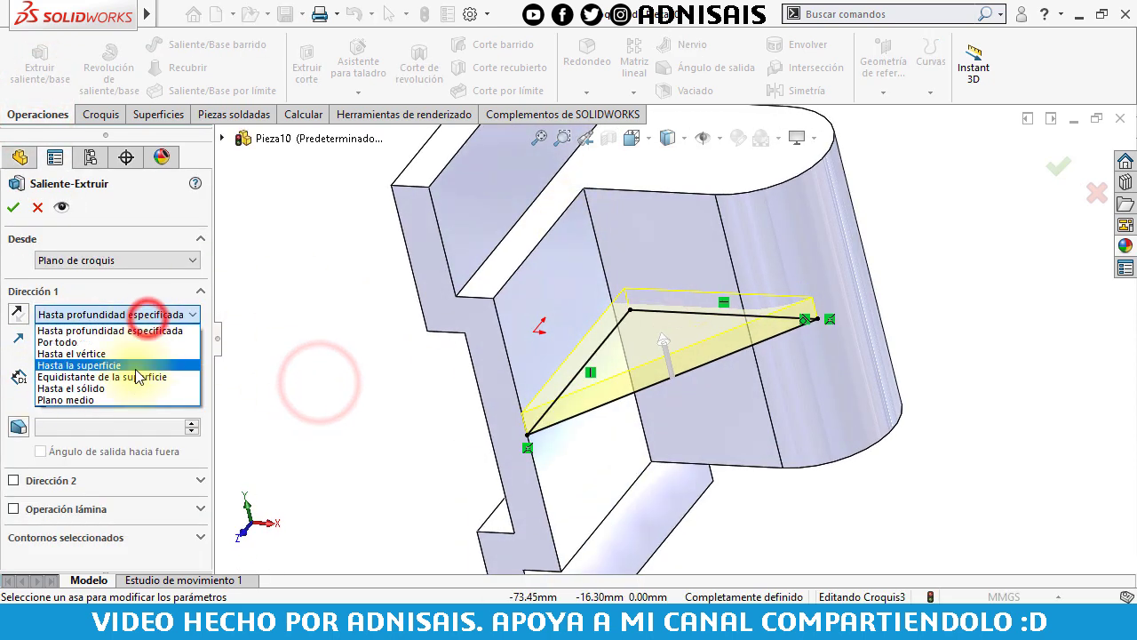
click(142, 399)
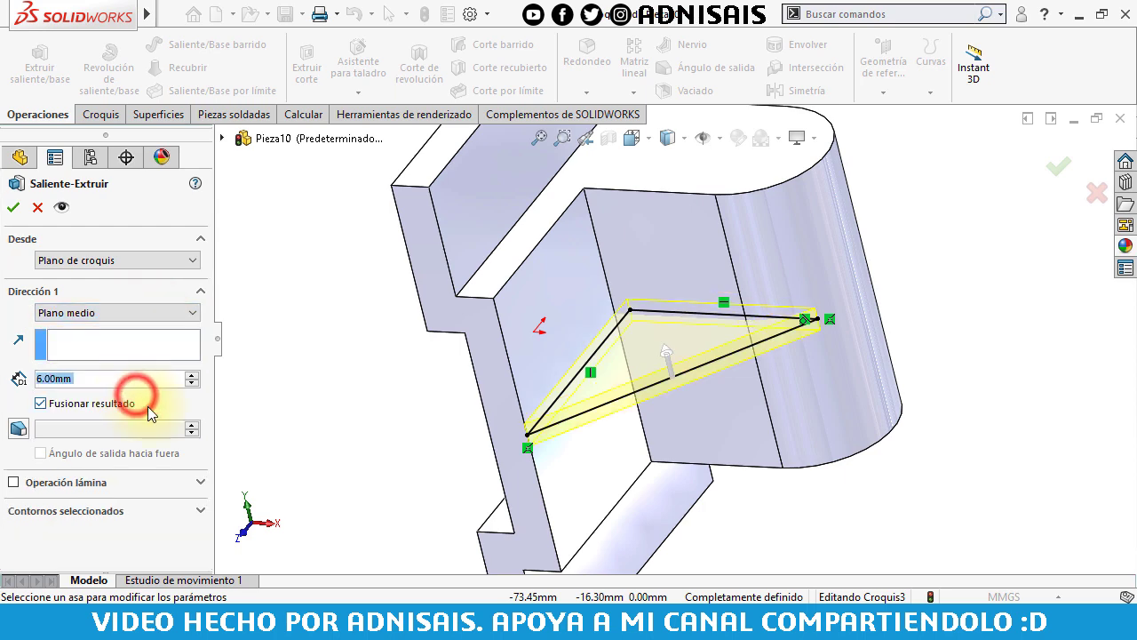
click(14, 211)
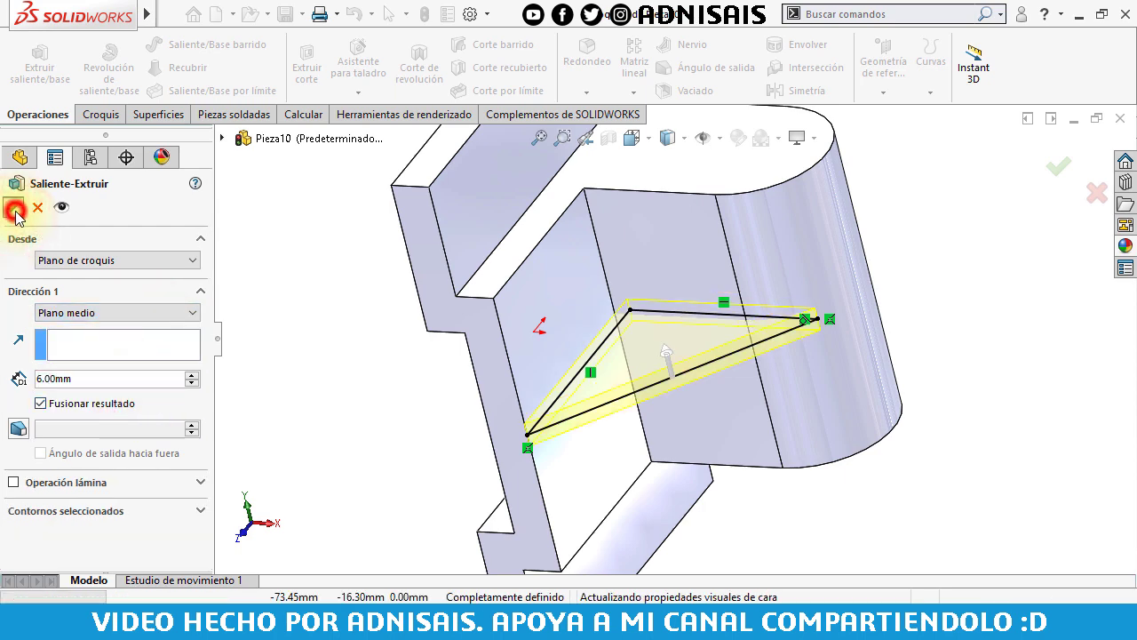
click(363, 352)
middle_drag(673, 327, 518, 269)
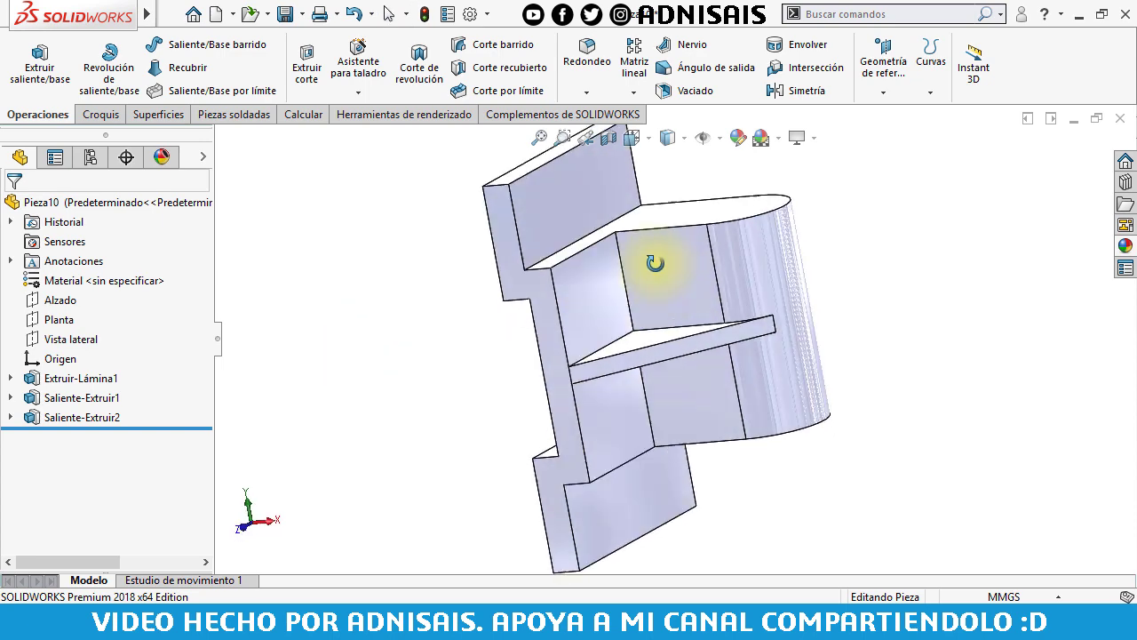
Start a sketch on the bracket's narrow side face and draw the upper triangle at the top step.
click(484, 246)
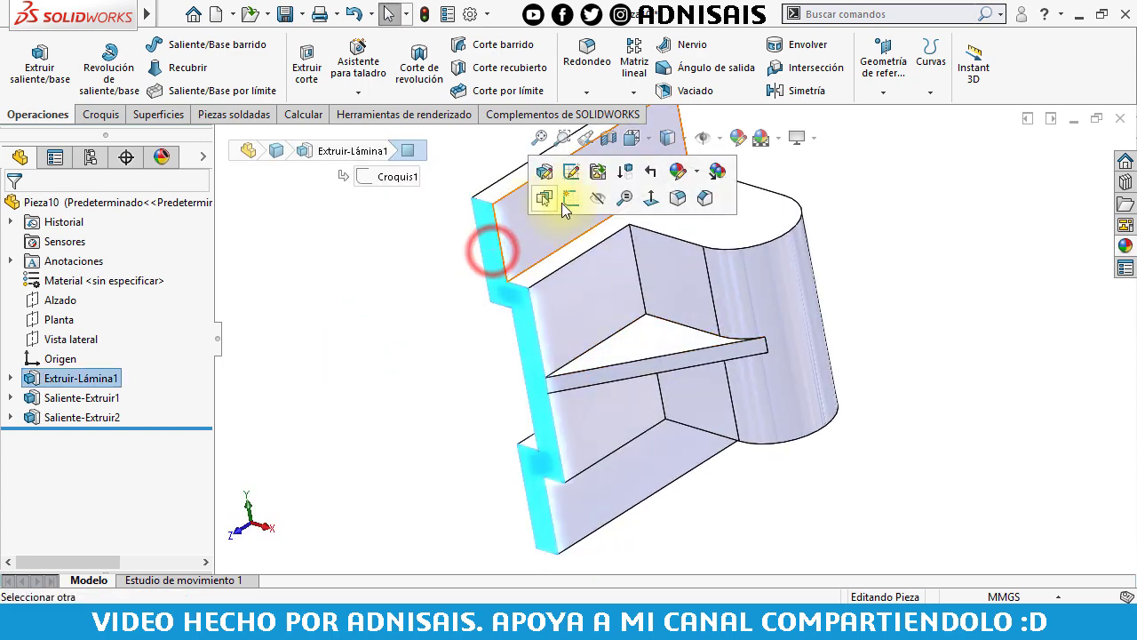
click(563, 198)
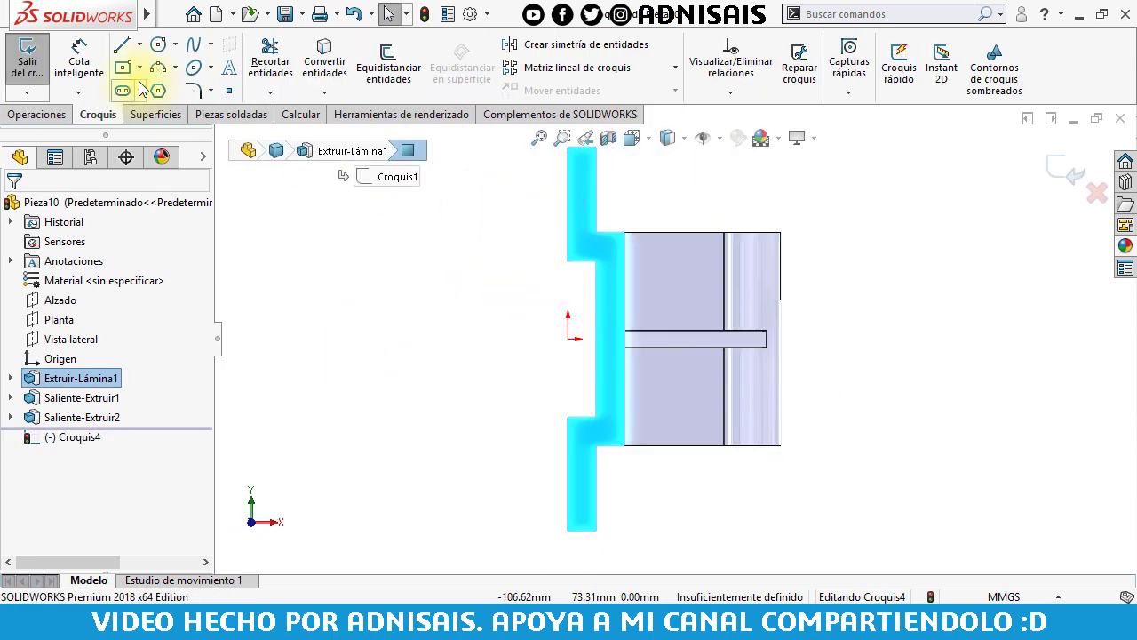
click(121, 46)
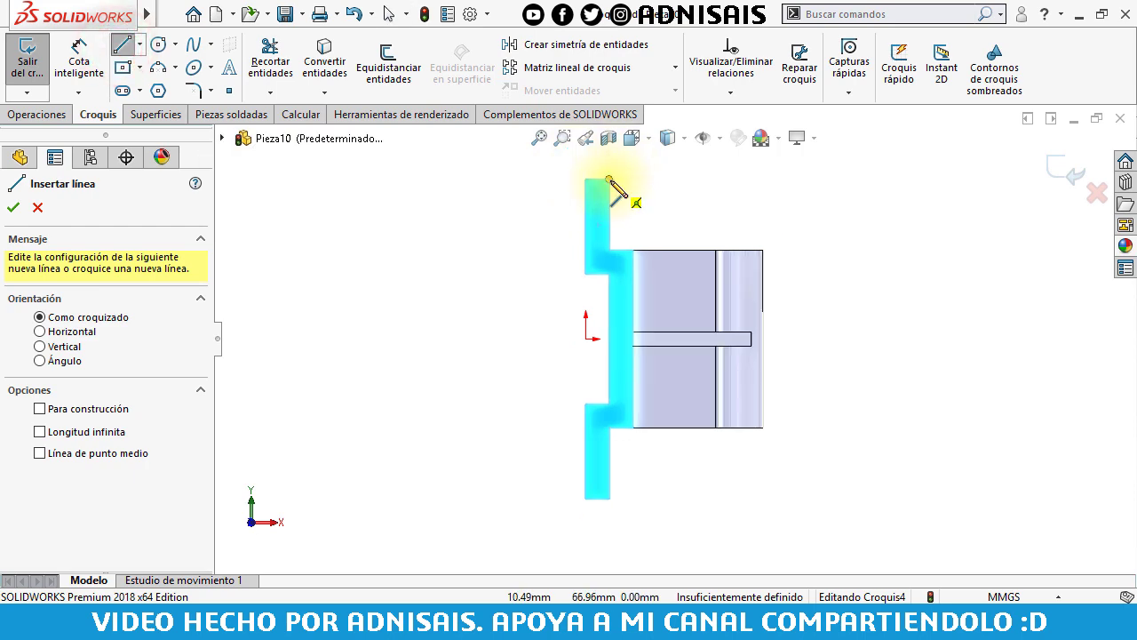
click(608, 179)
click(632, 250)
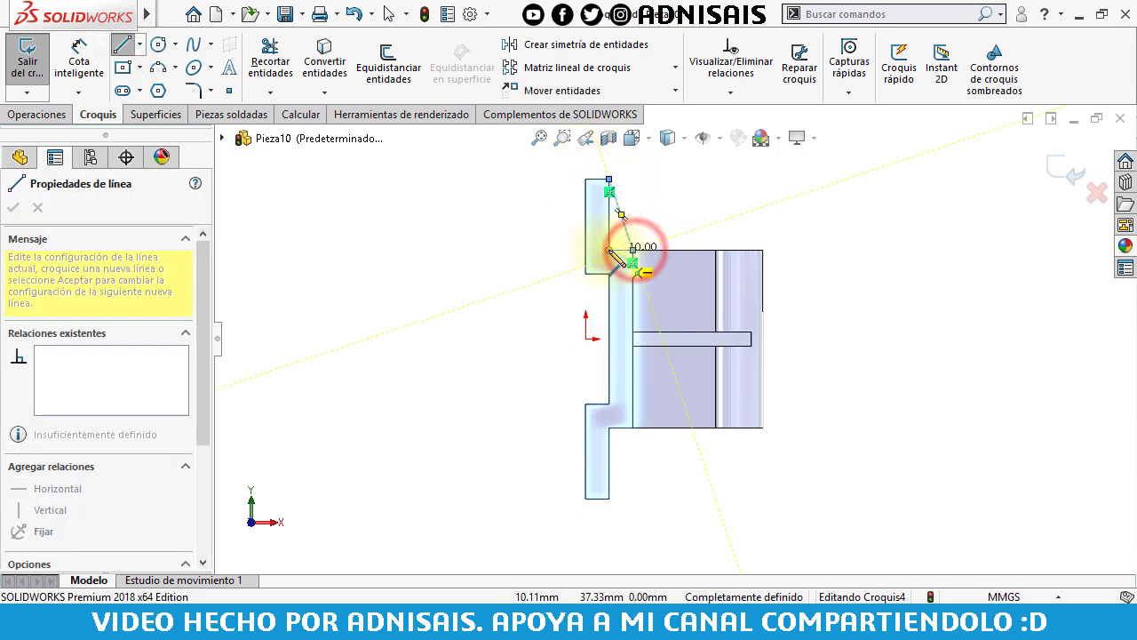
click(608, 249)
click(608, 179)
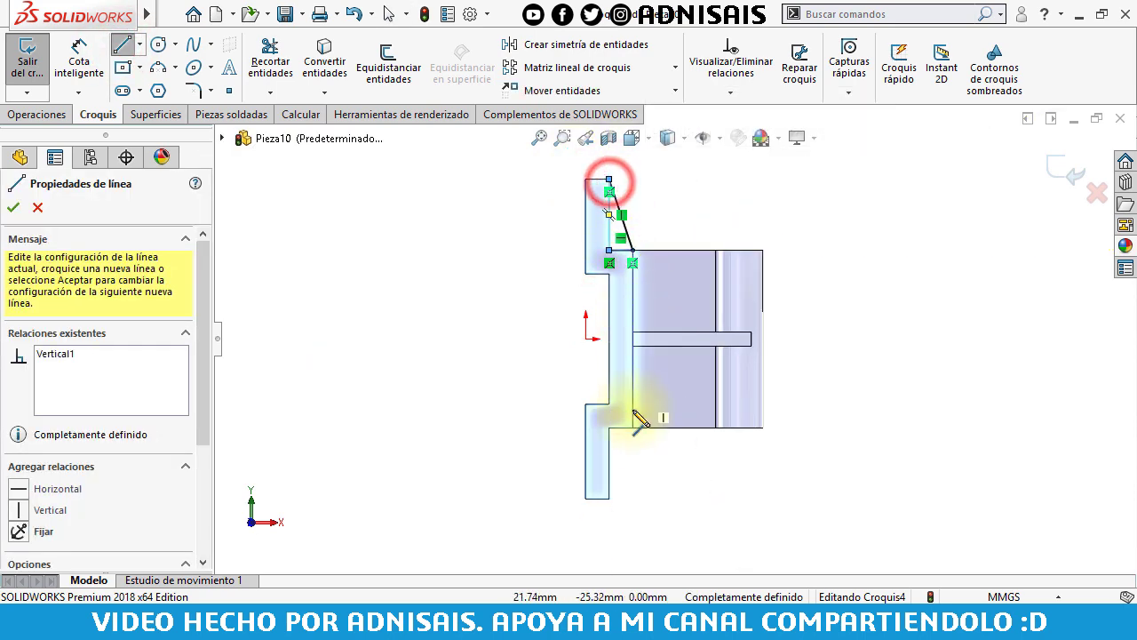
Draw the second triangle at the lower step, with a 10 mm edge across it.
click(609, 429)
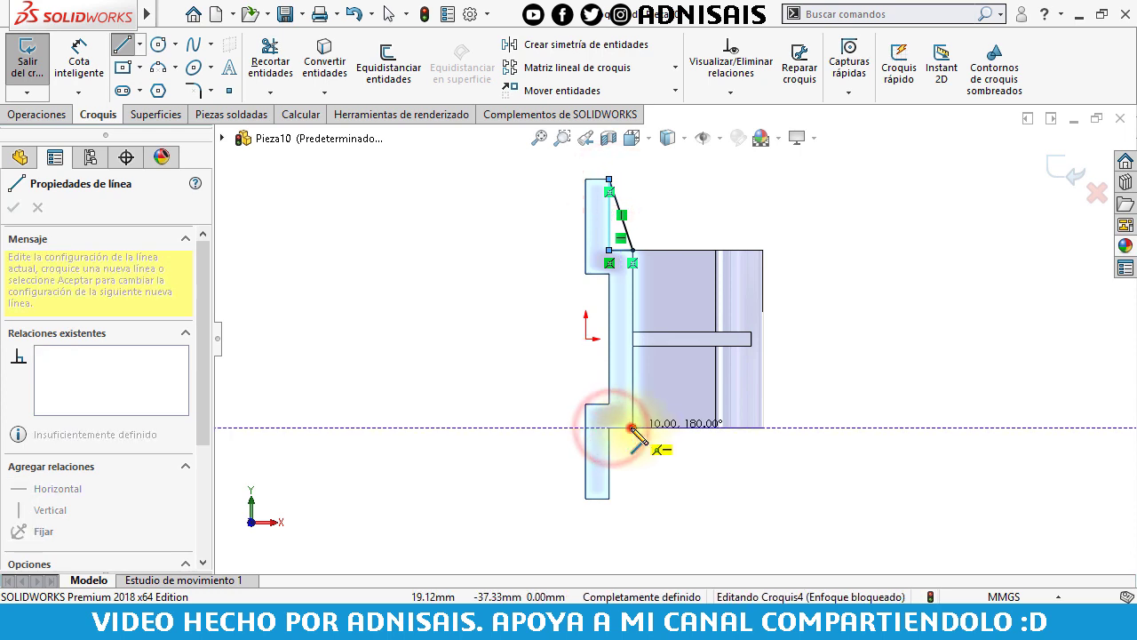
click(630, 430)
click(610, 498)
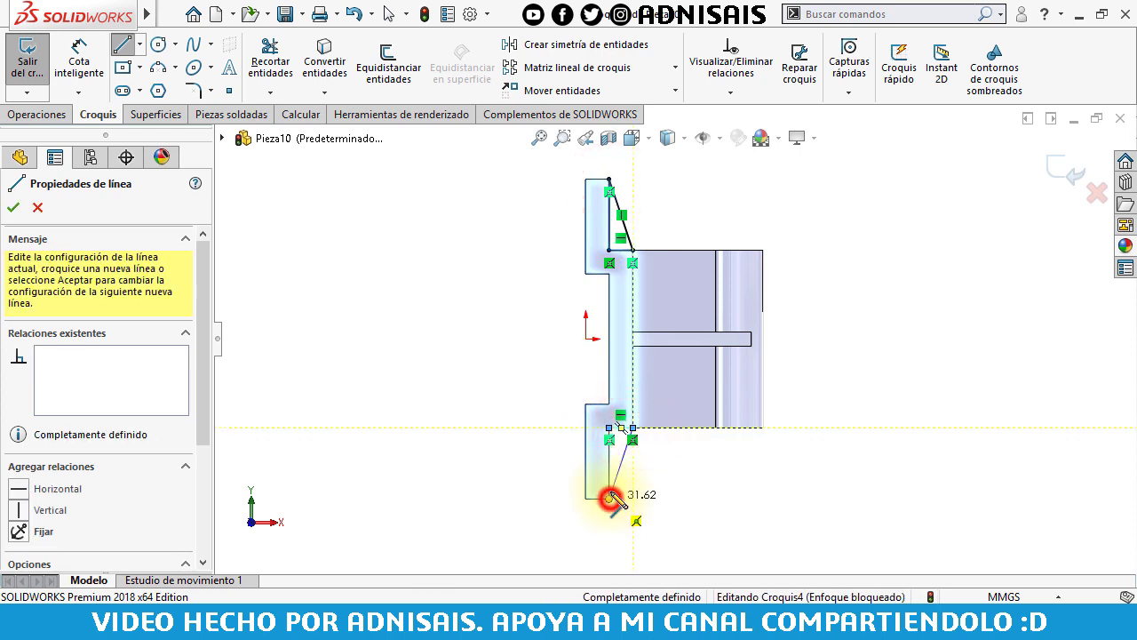
click(609, 428)
middle_drag(657, 296, 622, 355)
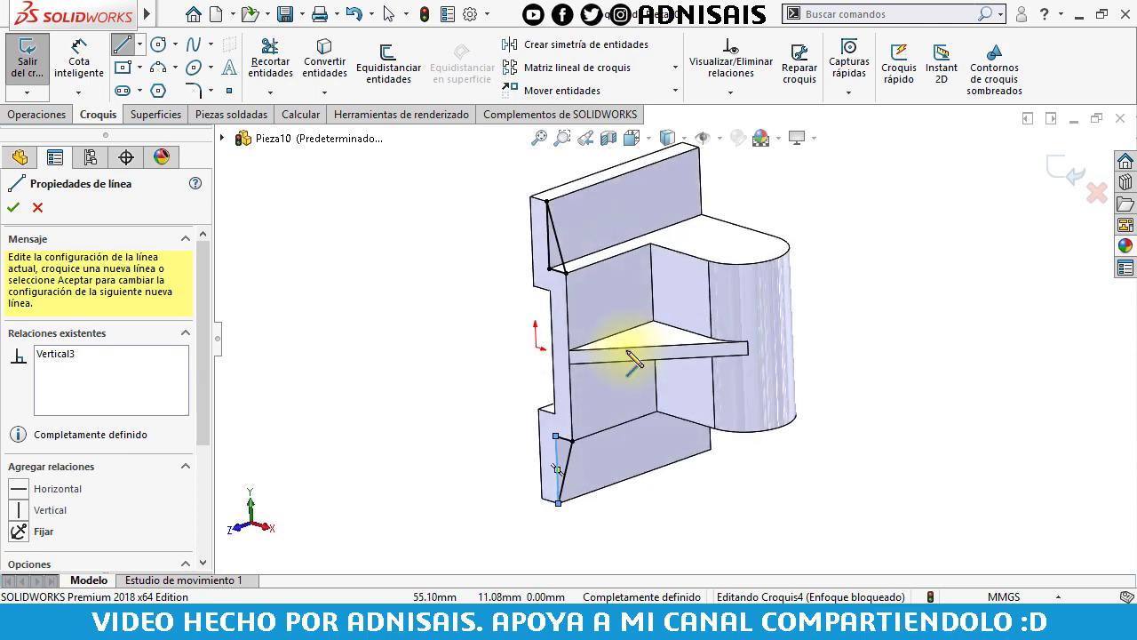
click(36, 116)
click(39, 60)
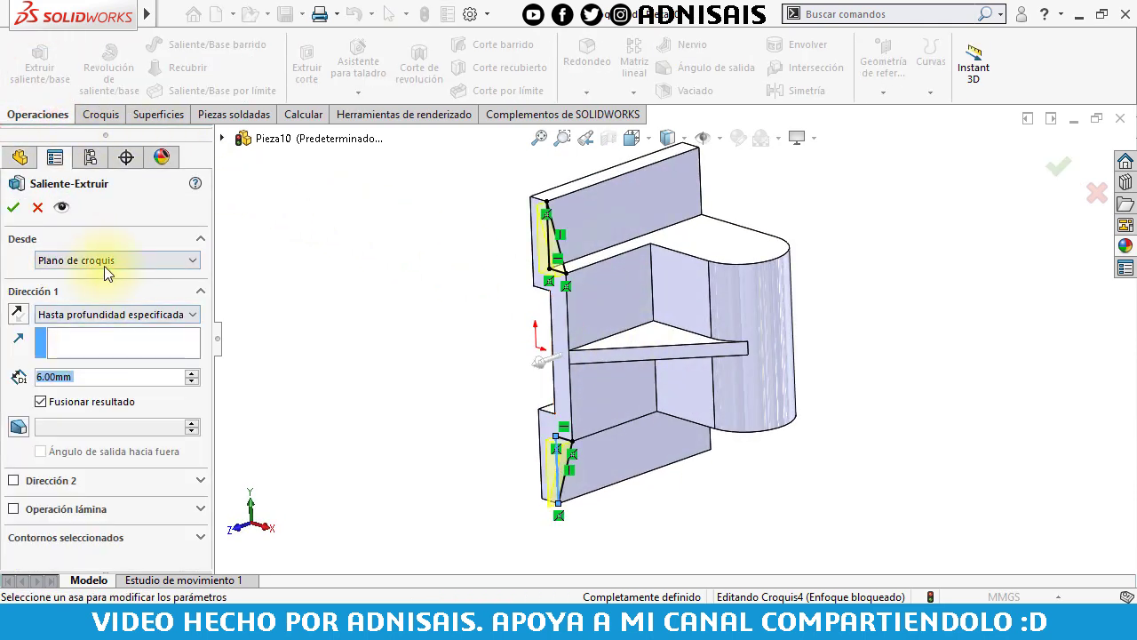
Start the gusset extrusion at a 37 mm offset from the side face, with reversed offset and flipped direction.
click(120, 261)
click(96, 307)
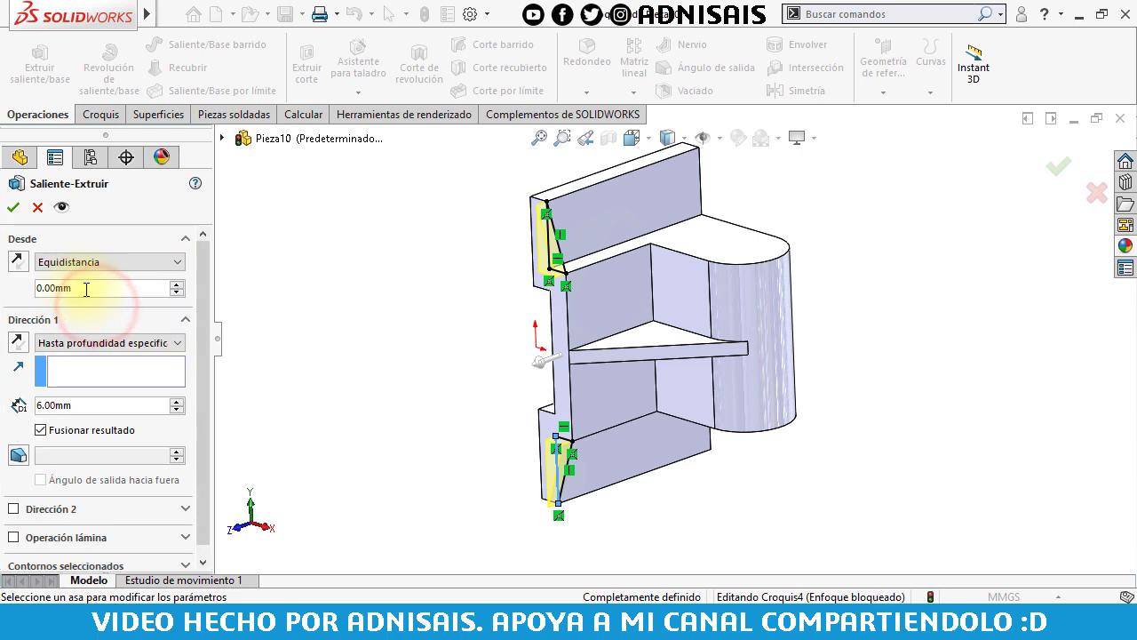
text(3)
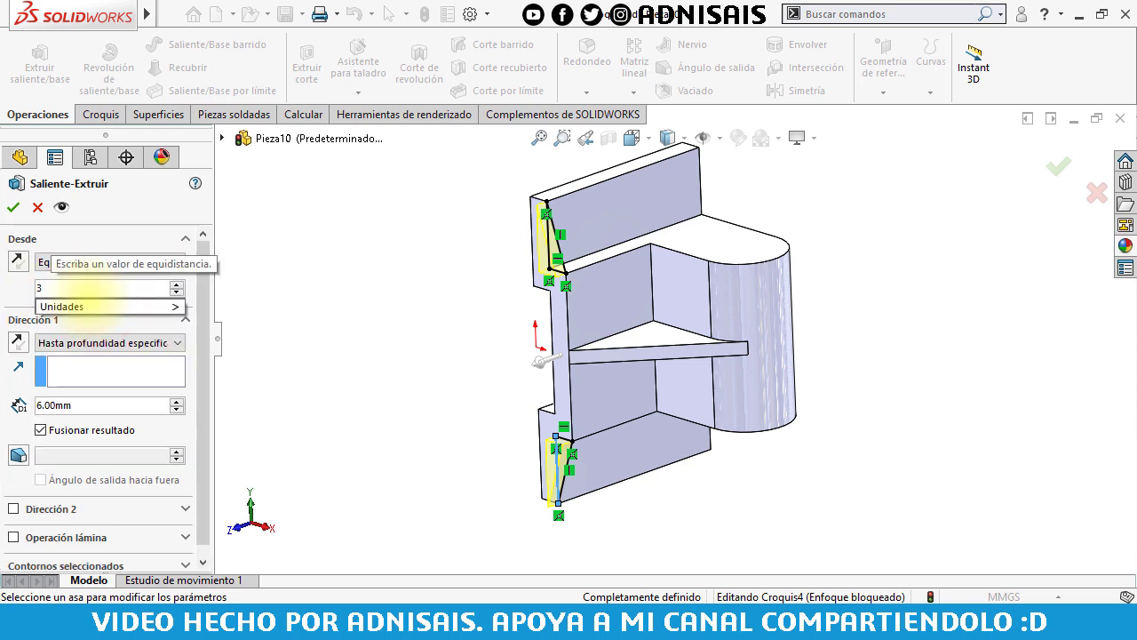
text(7)
click(286, 249)
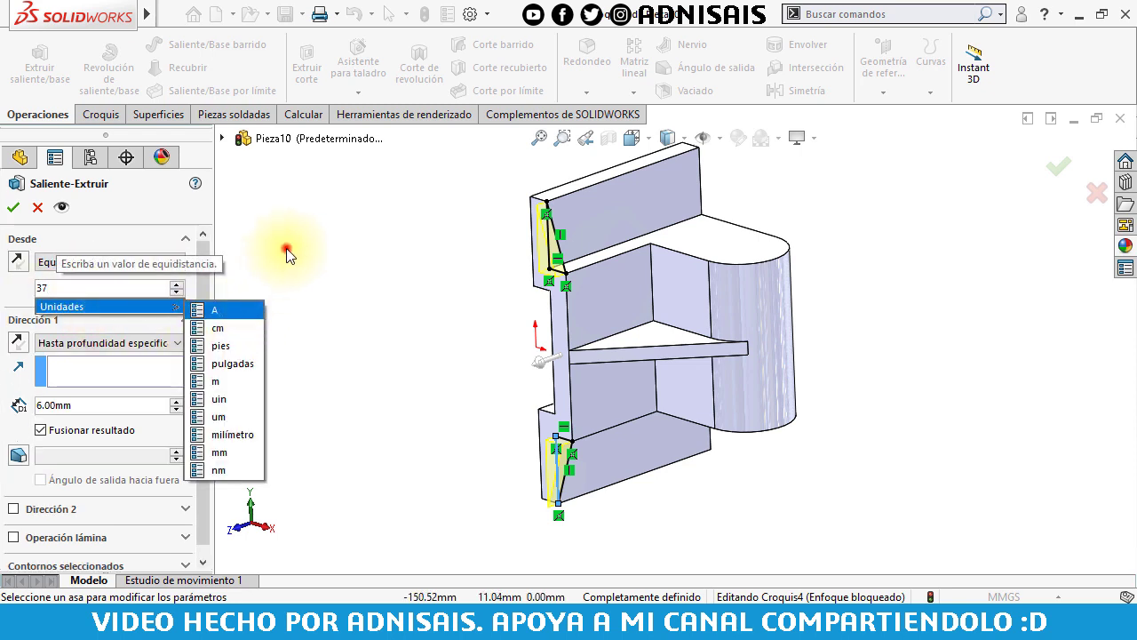
click(21, 260)
click(20, 339)
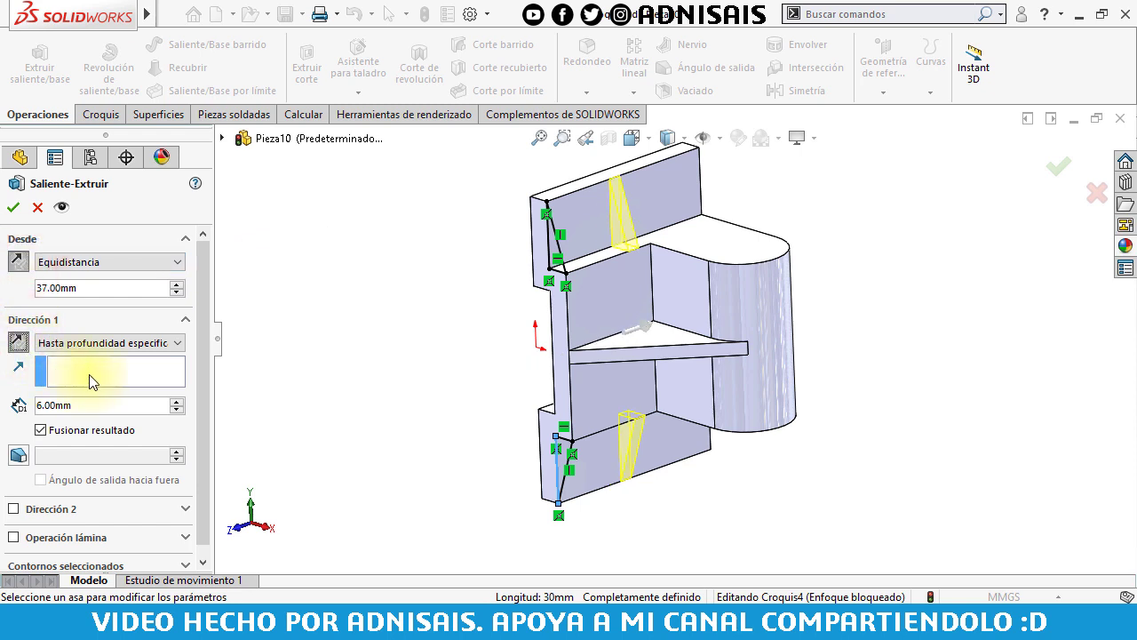
click(12, 210)
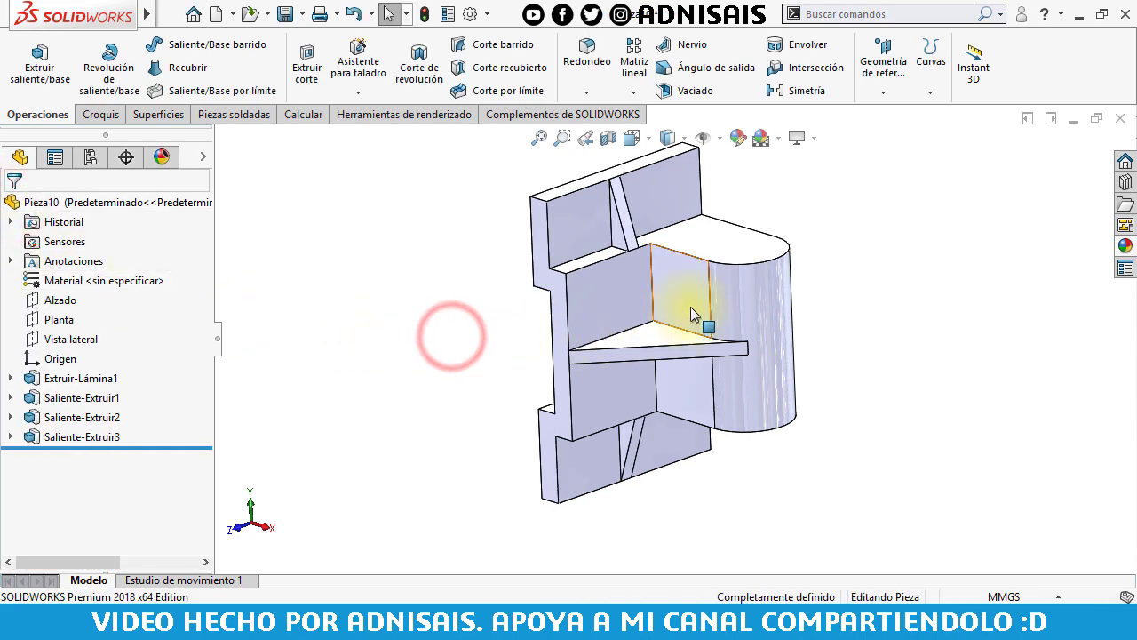
Draw a circle on the rounded boss's top face and dimension its diameter to 20 mm.
click(748, 242)
click(825, 192)
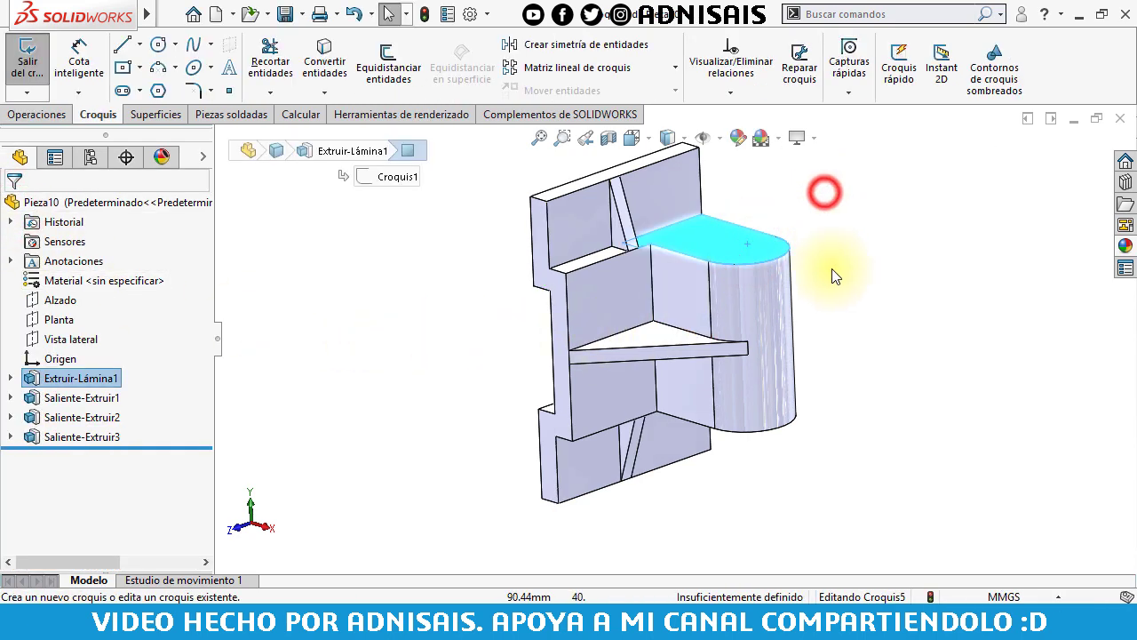
click(163, 46)
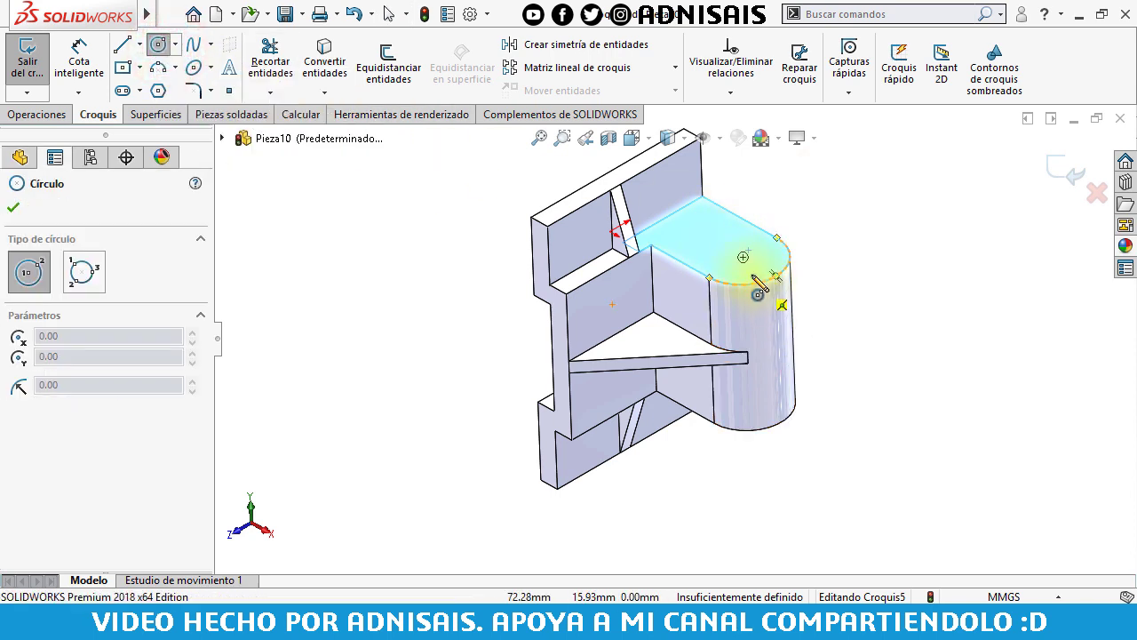
click(742, 258)
click(765, 260)
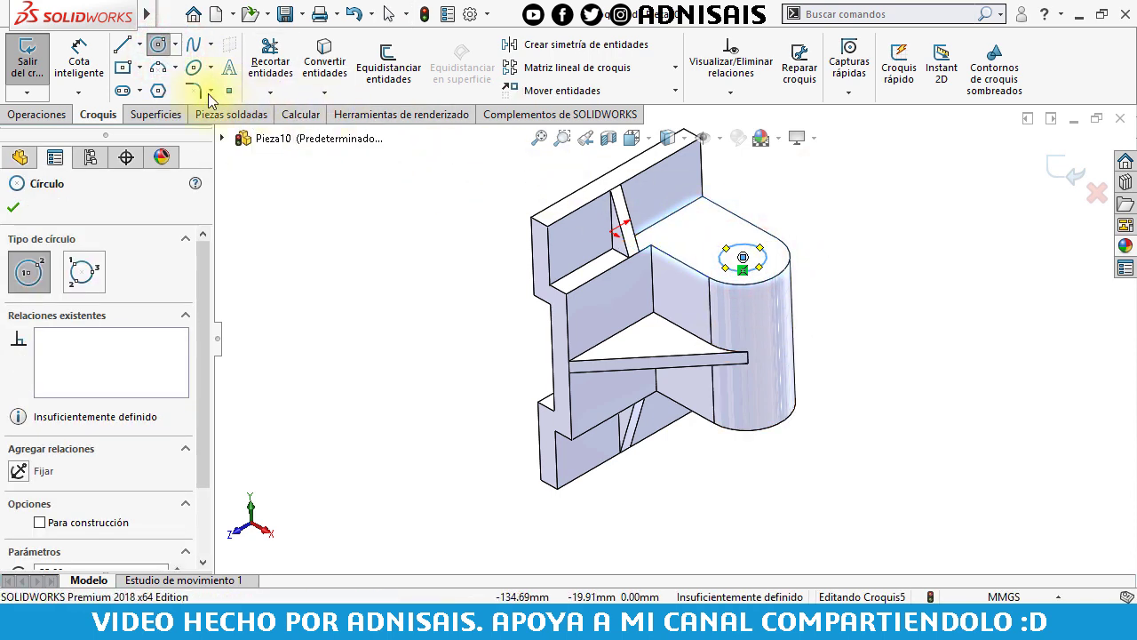
click(93, 73)
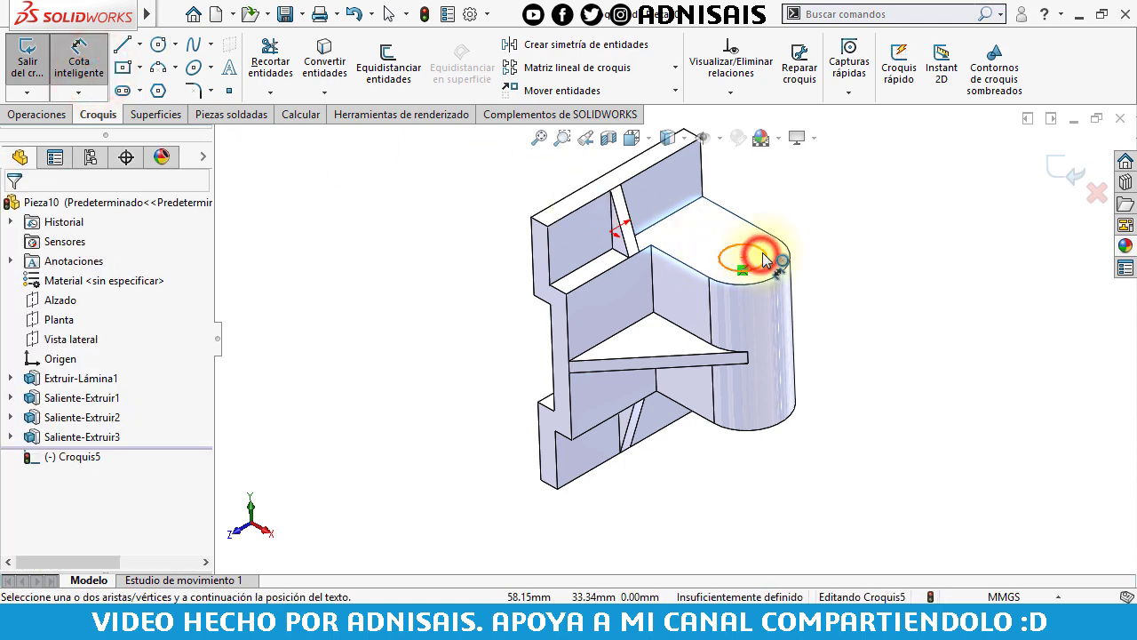
click(762, 257)
click(840, 269)
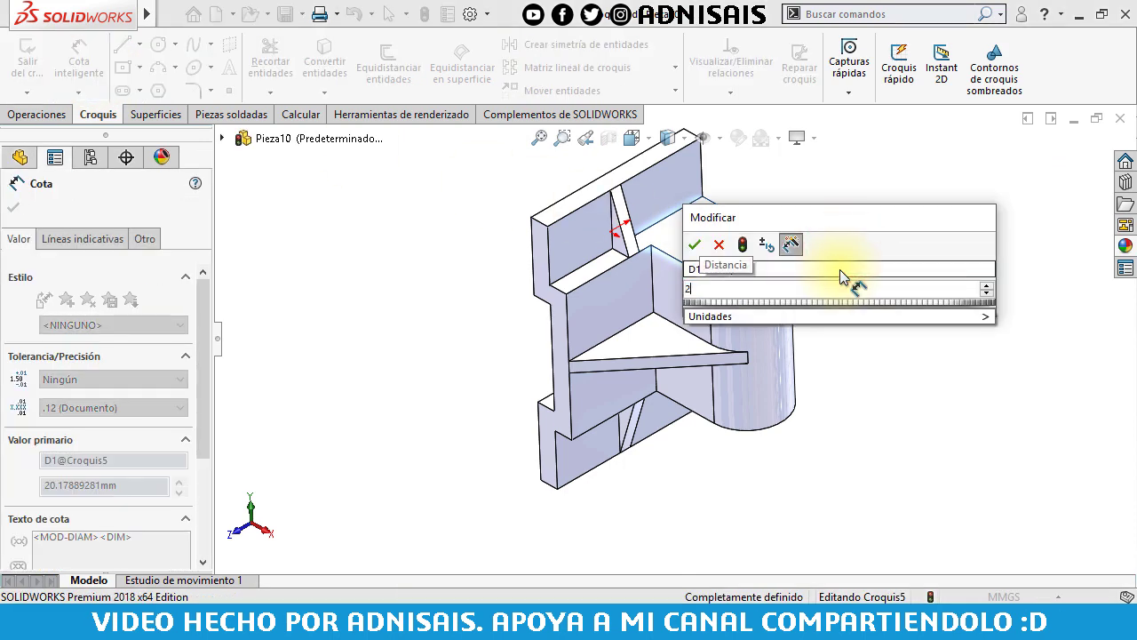
text(20)
key(Return)
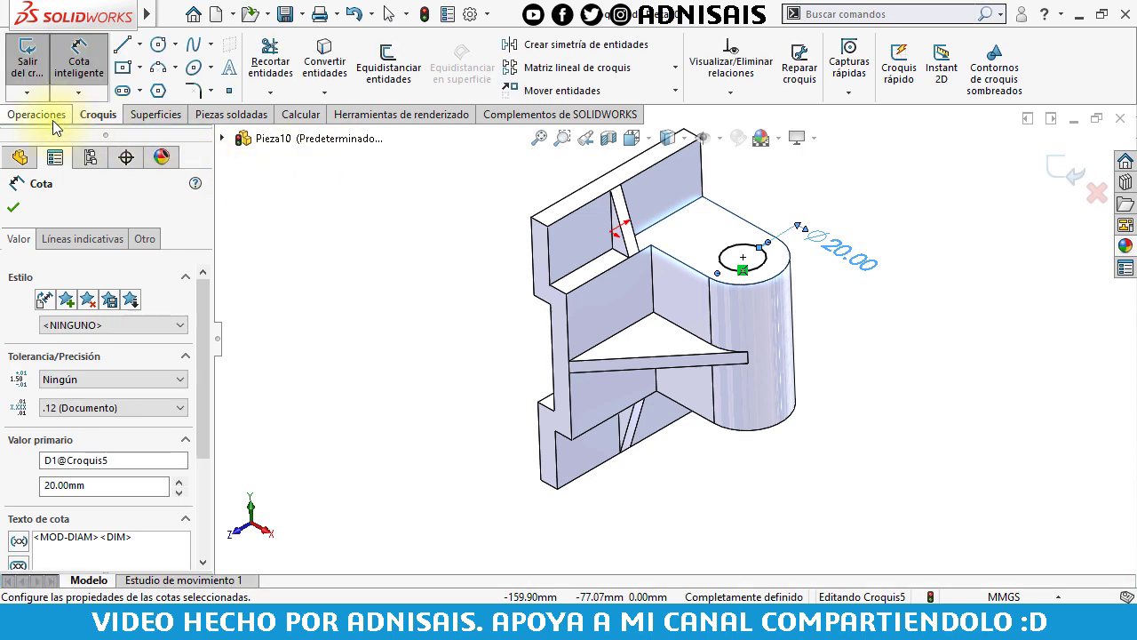
click(35, 115)
Cut the Ø20 circle into the boss with an Up To Next extruded cut.
click(307, 69)
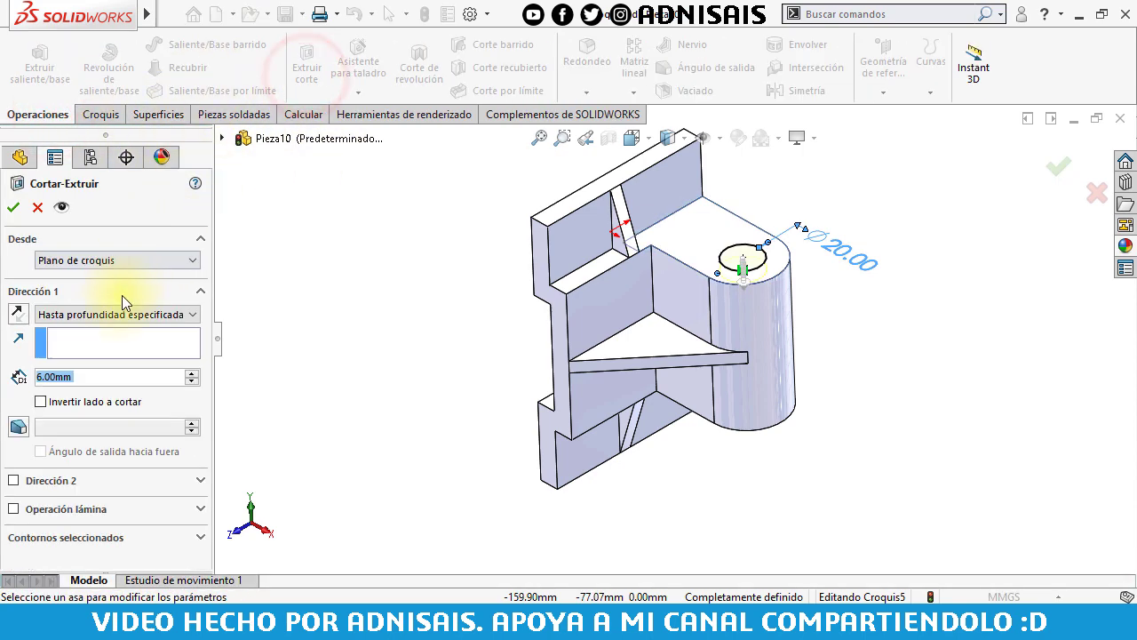
click(116, 314)
click(108, 365)
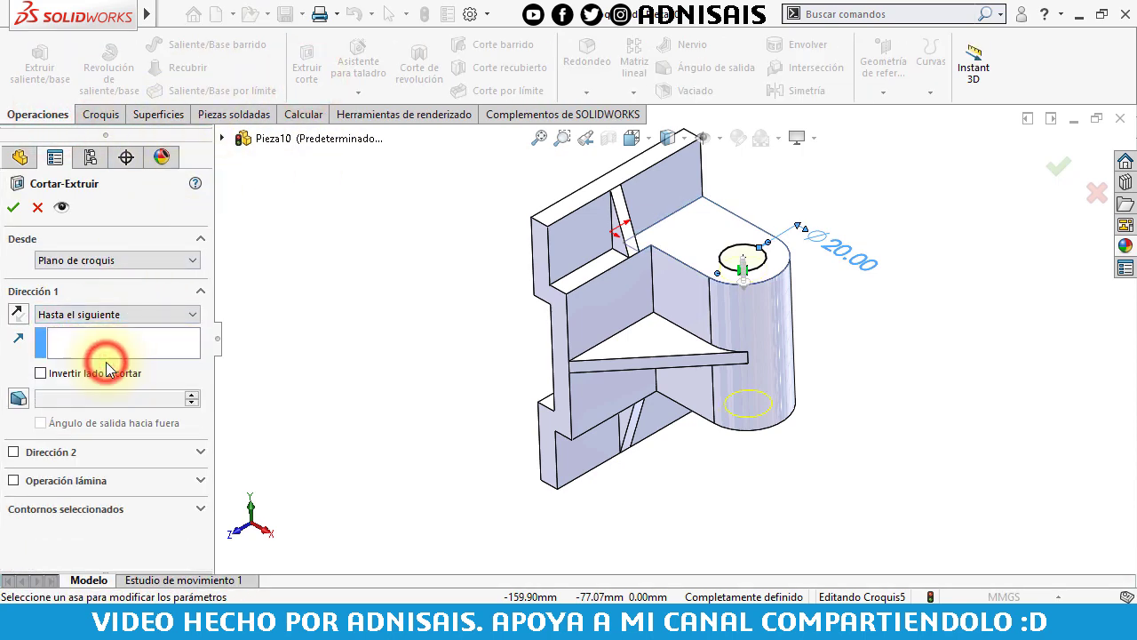
click(11, 210)
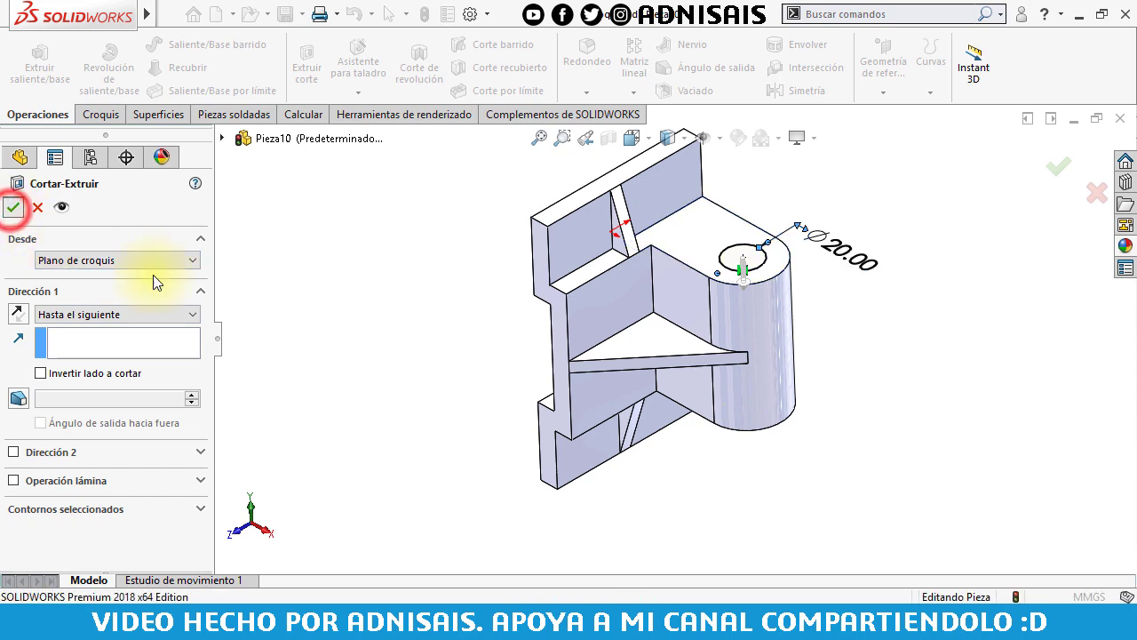
mouse_move(385, 300)
middle_down()
mouse_move(524, 266)
mouse_move(630, 303)
middle_up()
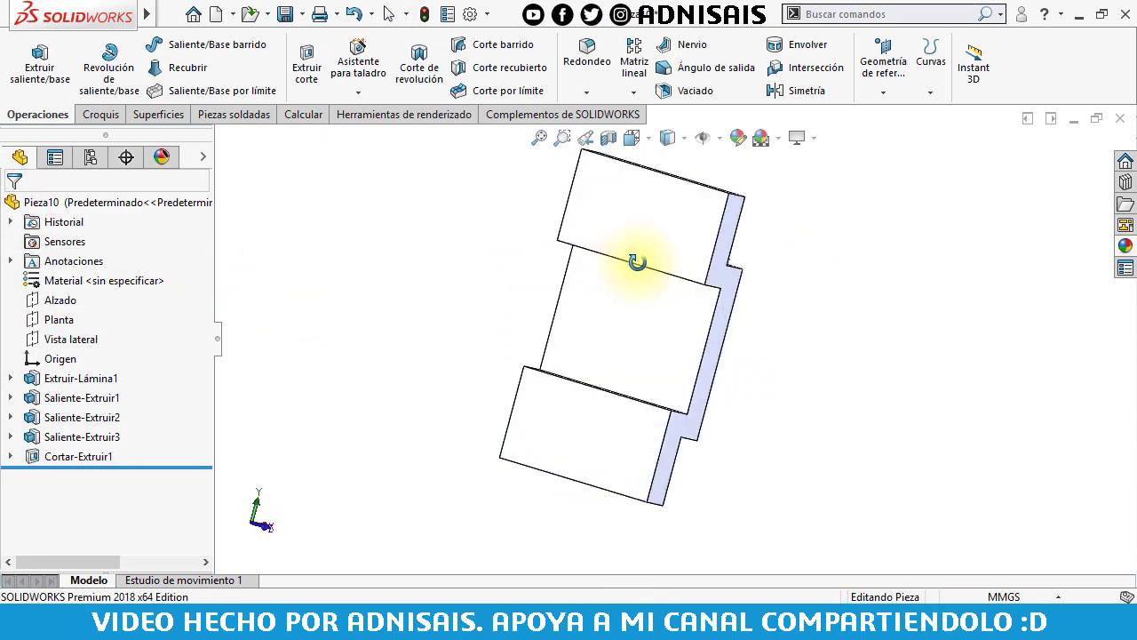
Start a sketch on the back face with horizontal and vertical construction centrelines meeting at the origin.
click(636, 248)
click(716, 192)
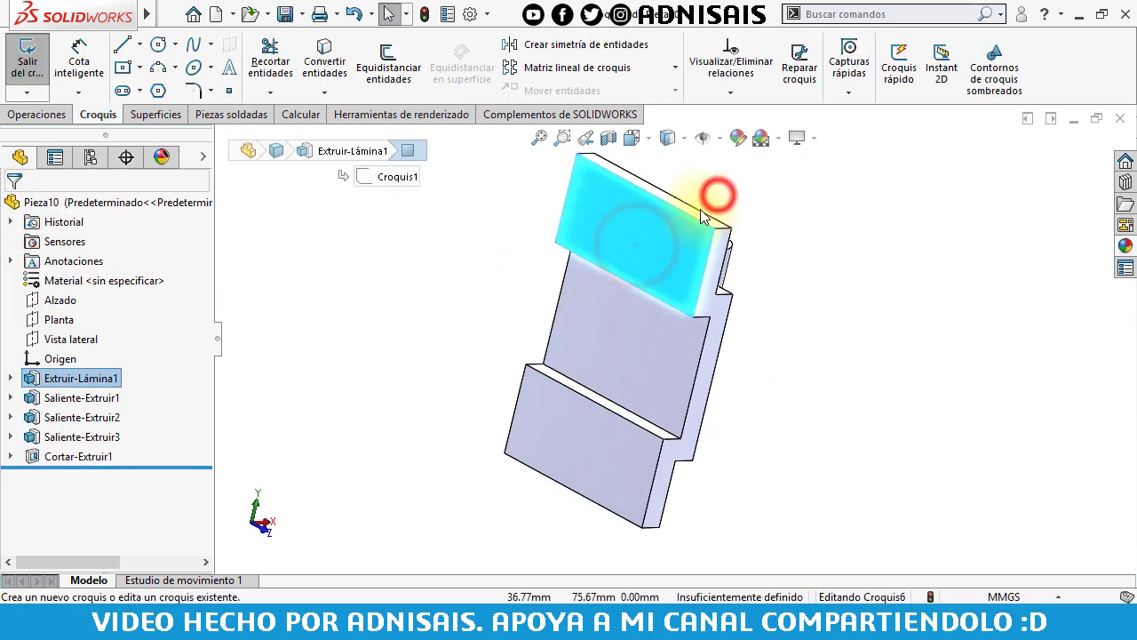
click(140, 44)
click(151, 86)
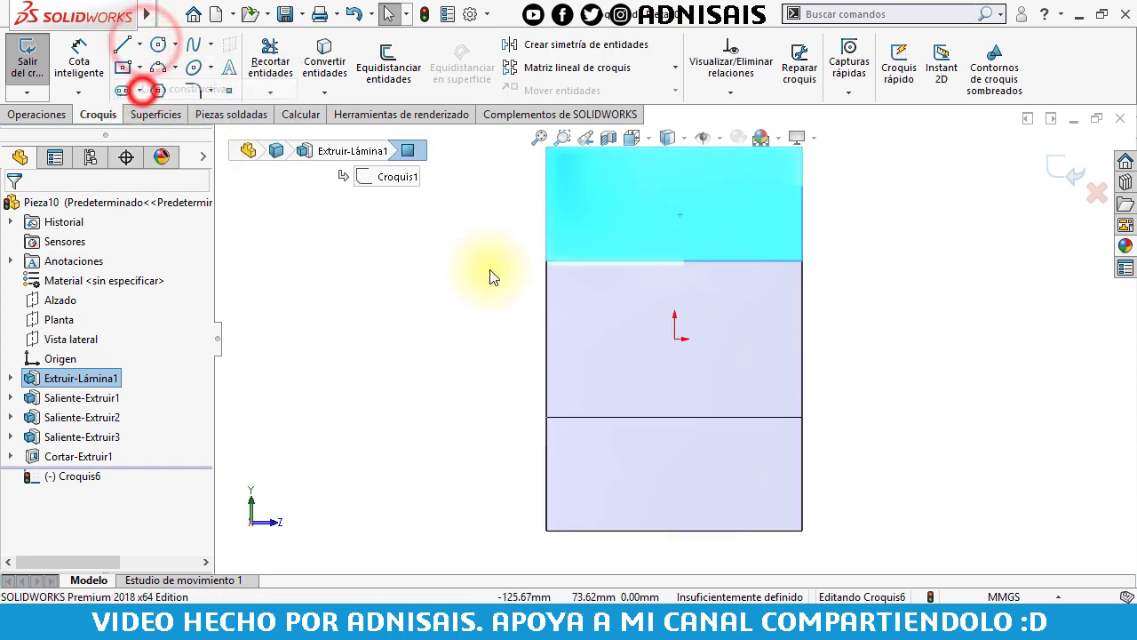
click(546, 339)
click(675, 339)
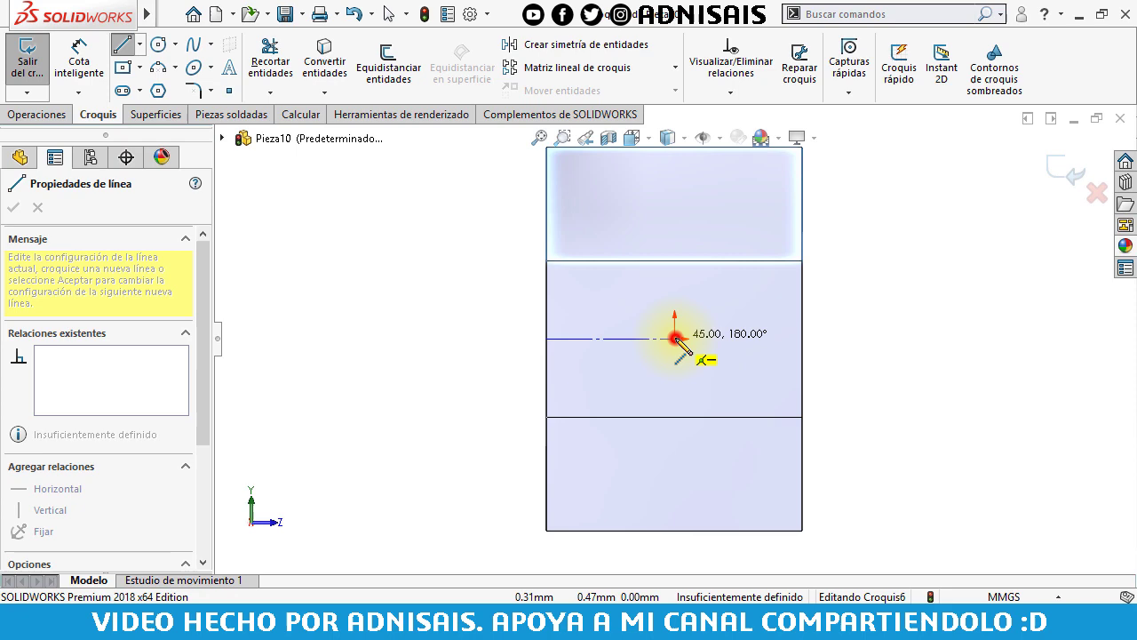
scroll(671, 181, up, 1)
double_click(675, 181)
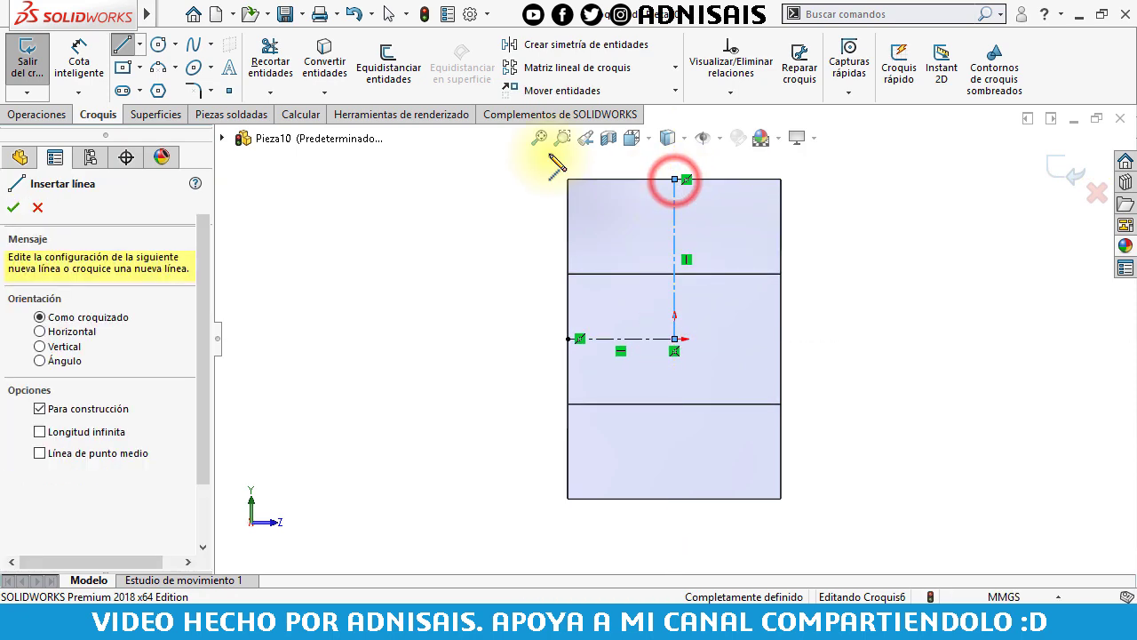
key(Escape)
Draw an upper-left circle and mirror it across both centrelines into four circles.
click(609, 222)
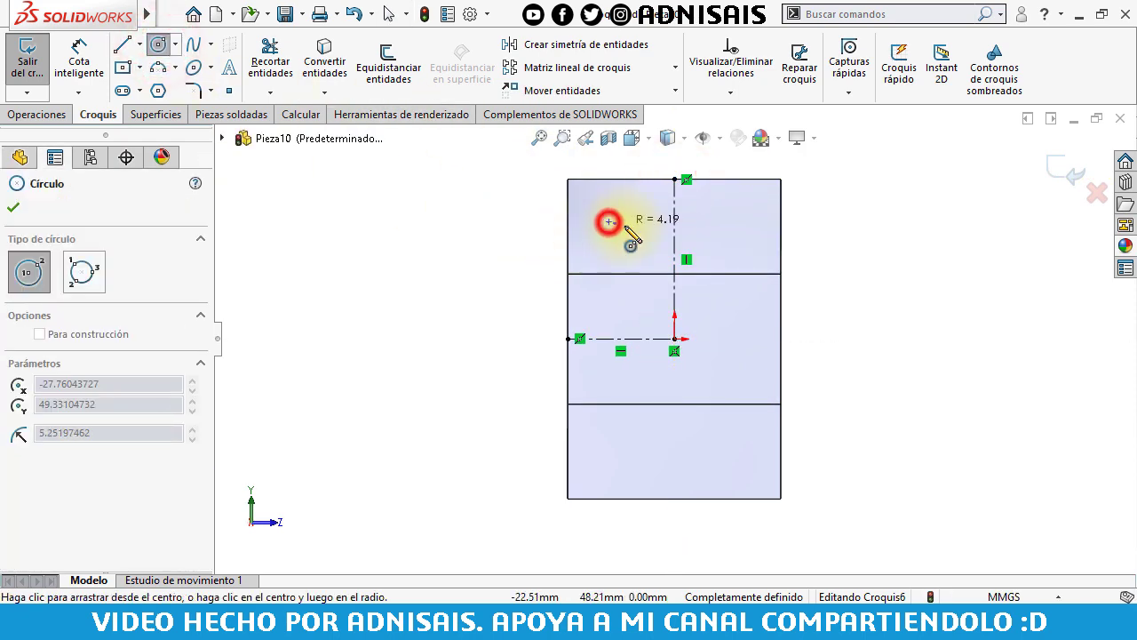
click(630, 230)
drag(724, 251, 627, 203)
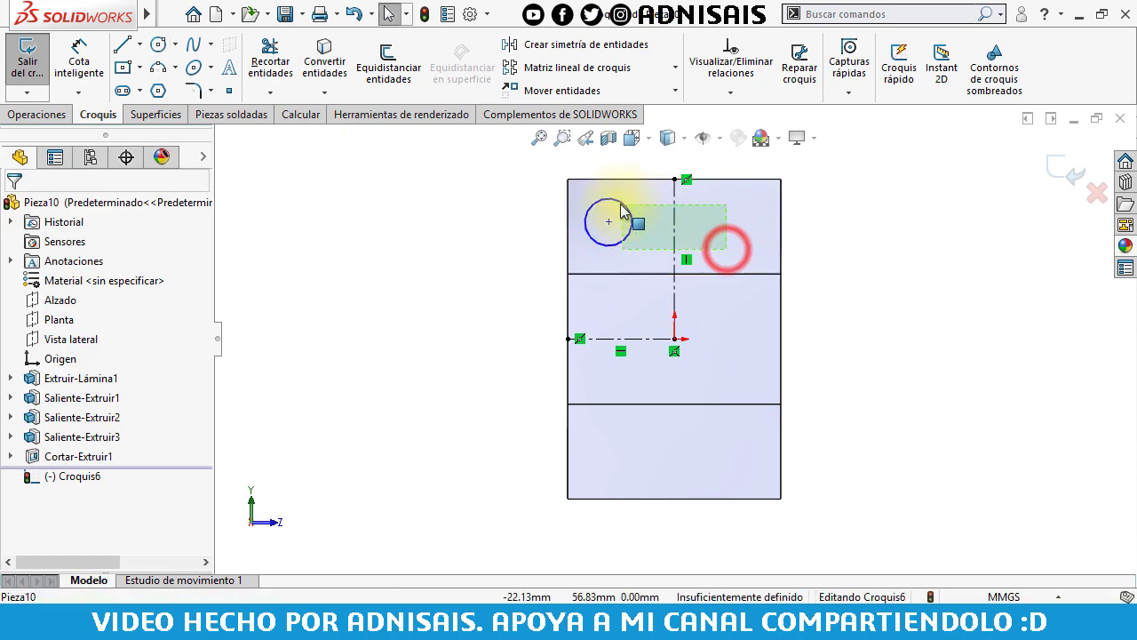
click(594, 46)
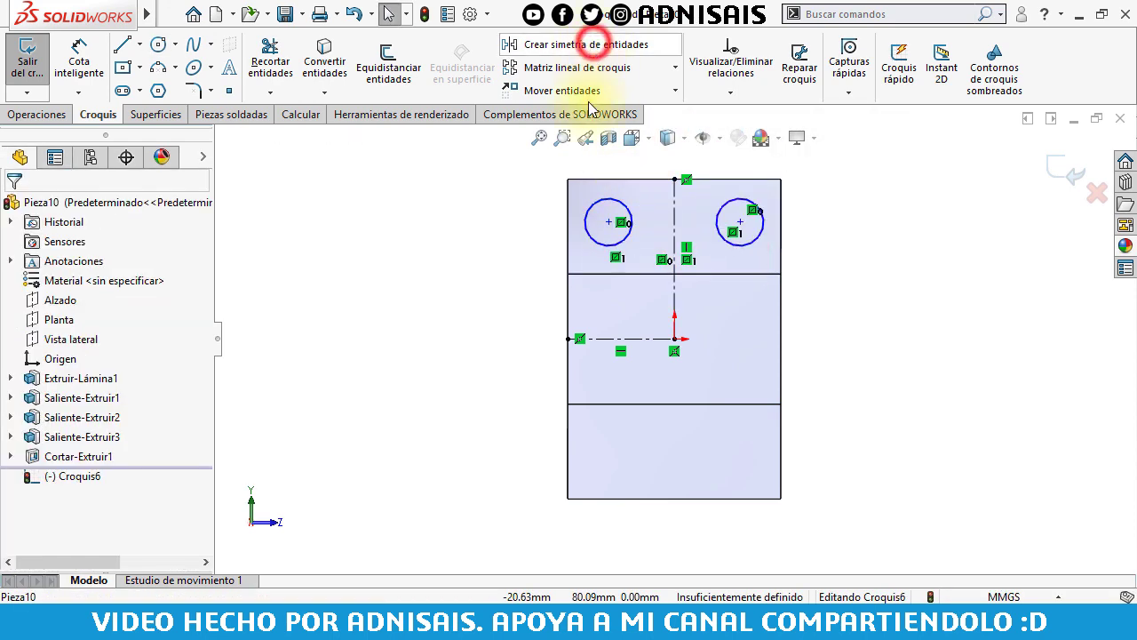
drag(535, 188, 843, 358)
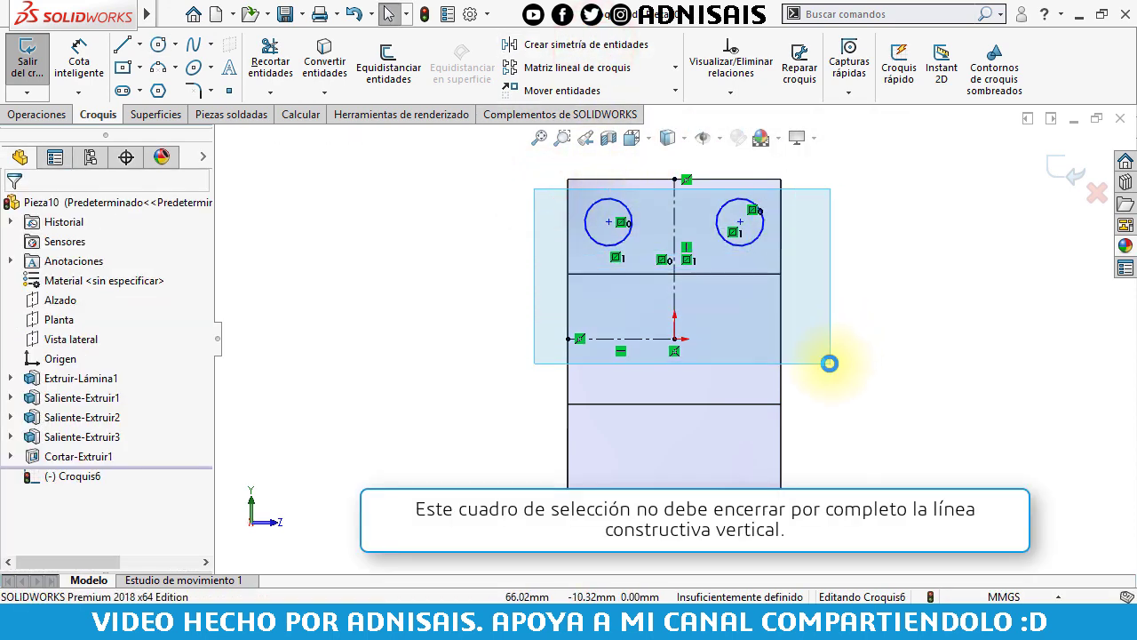
click(560, 45)
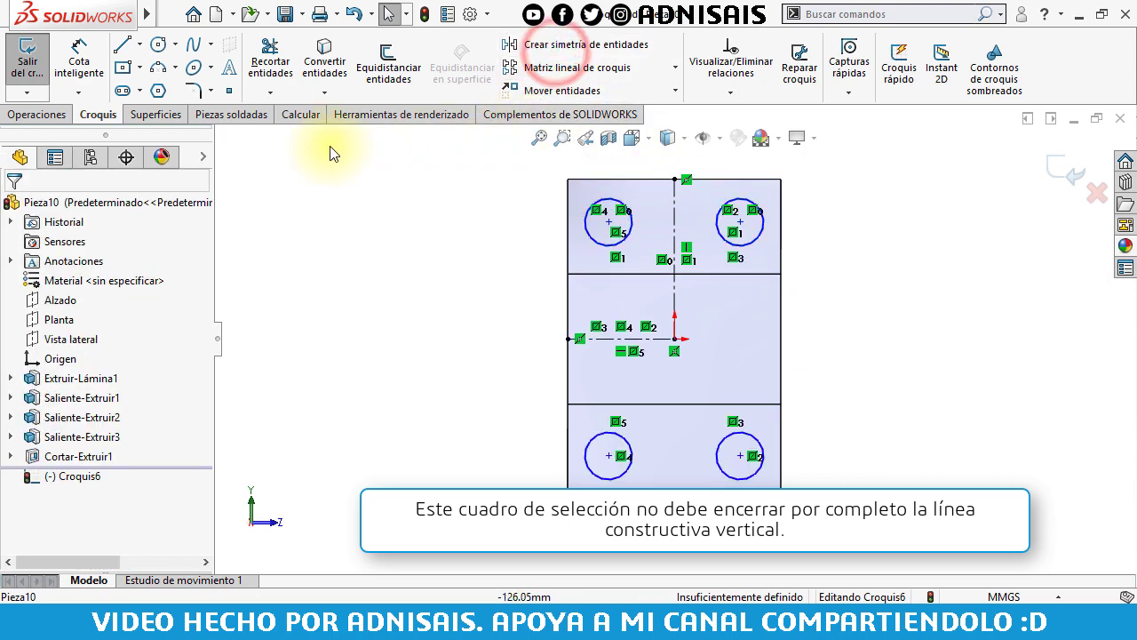
Dimension the top-left circle to a 12 mm diameter.
click(78, 62)
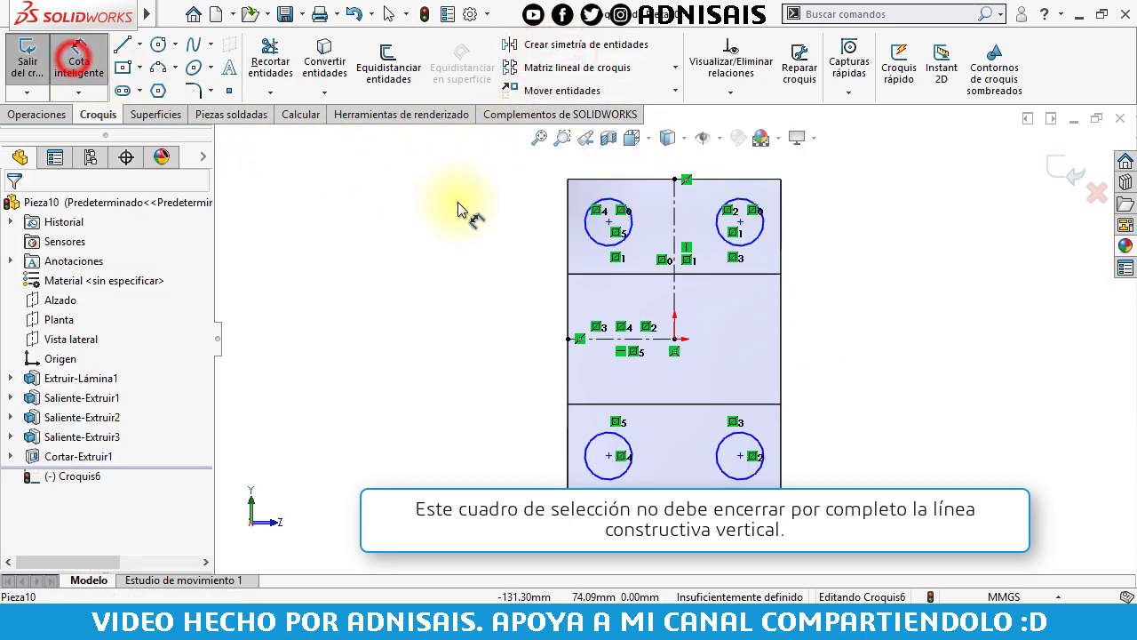
click(587, 220)
click(498, 266)
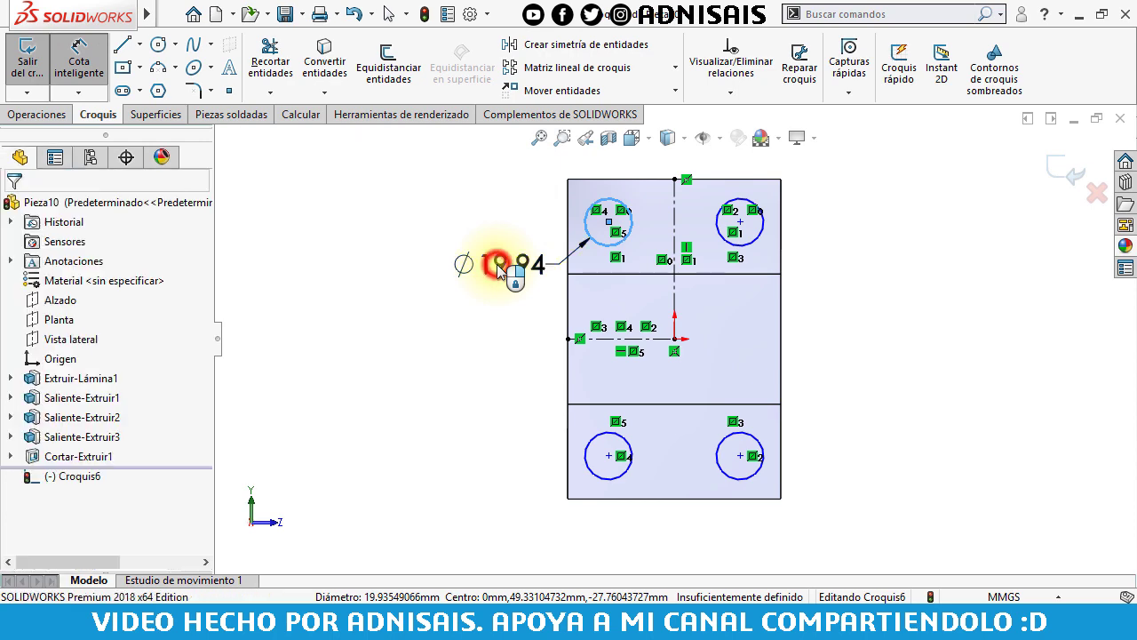
text(12)
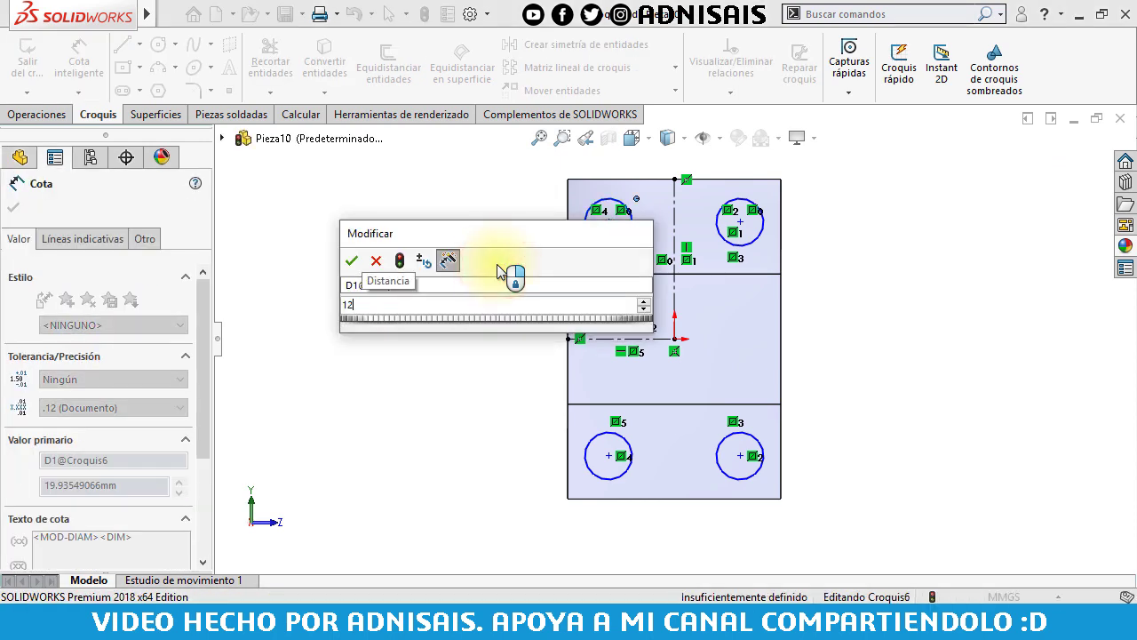
key(Return)
click(520, 346)
Space the circles 50 mm apart horizontally and 105 mm apart vertically.
click(611, 232)
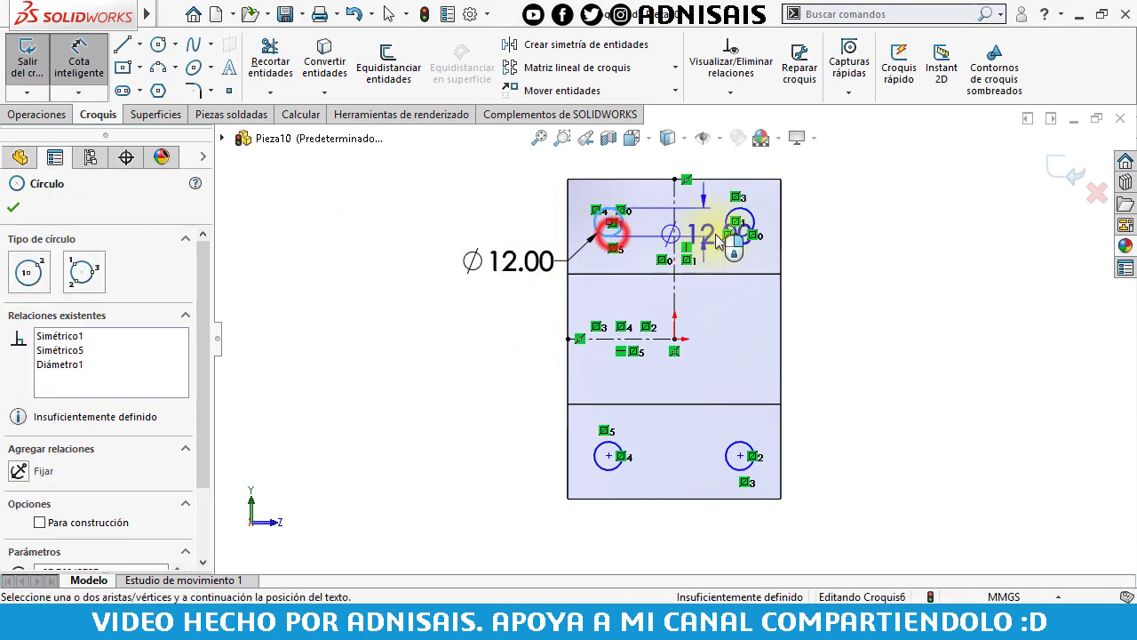
click(736, 223)
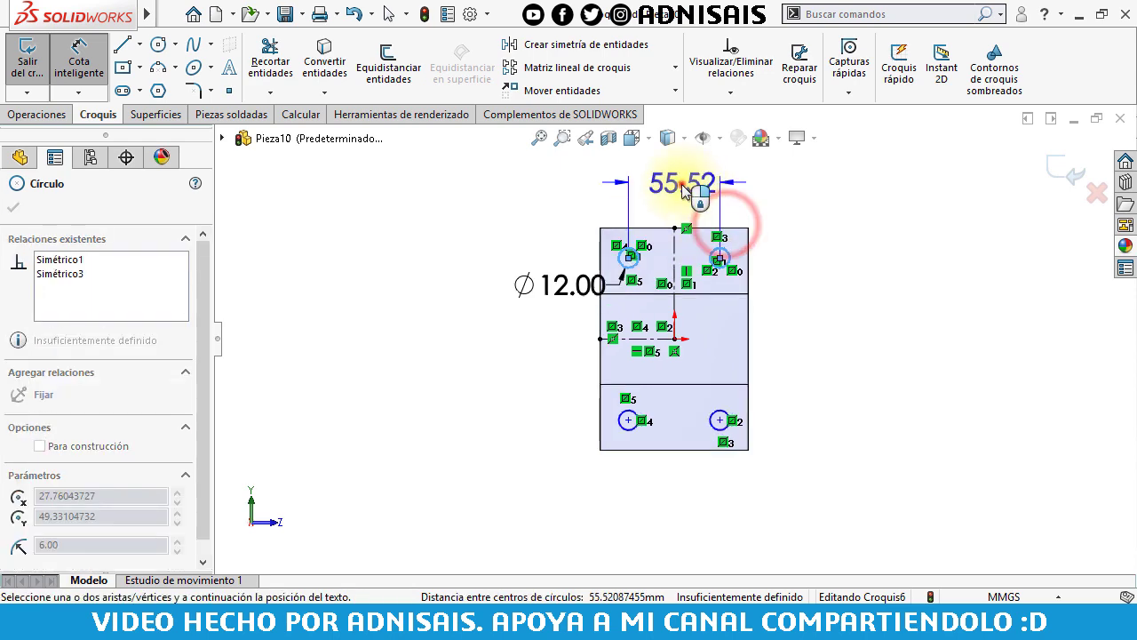
click(679, 211)
text(50)
key(Return)
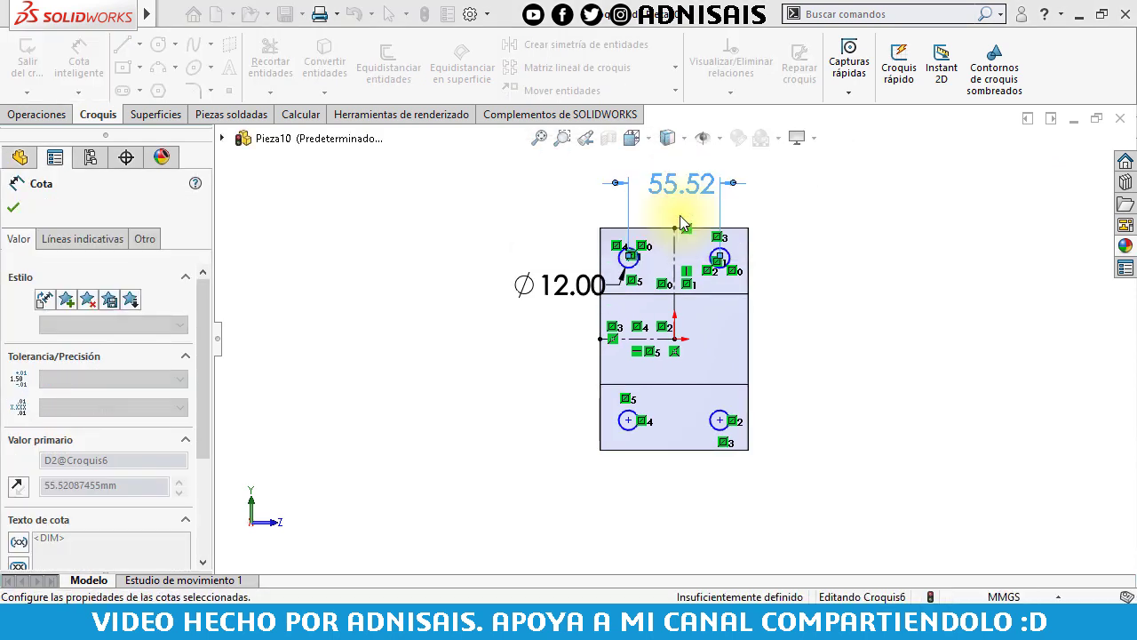
click(477, 323)
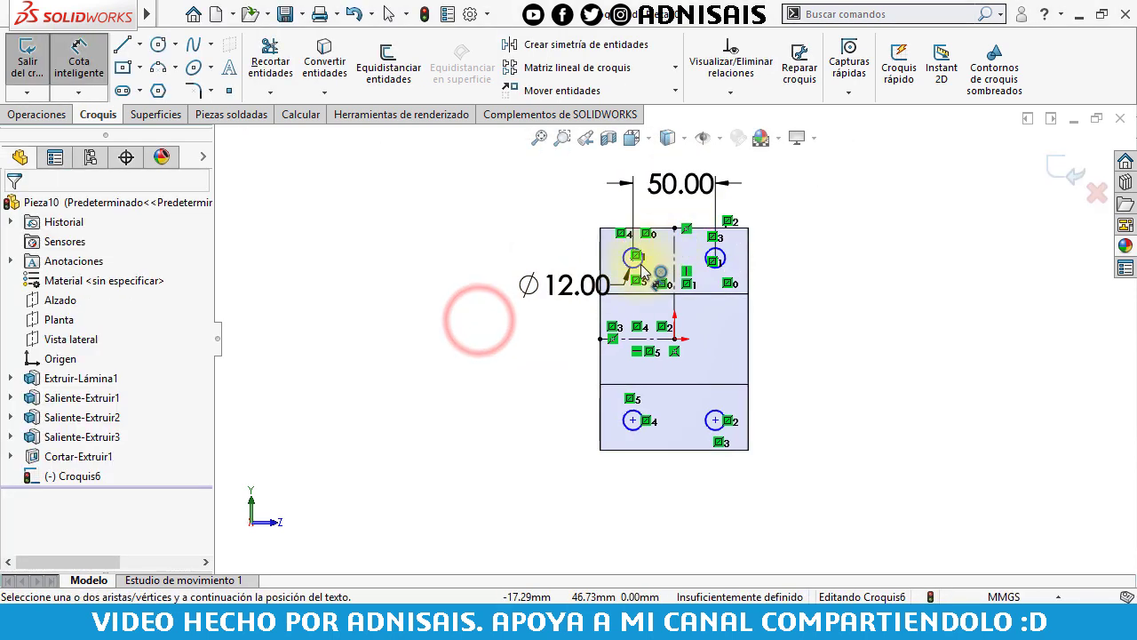
click(634, 257)
click(634, 416)
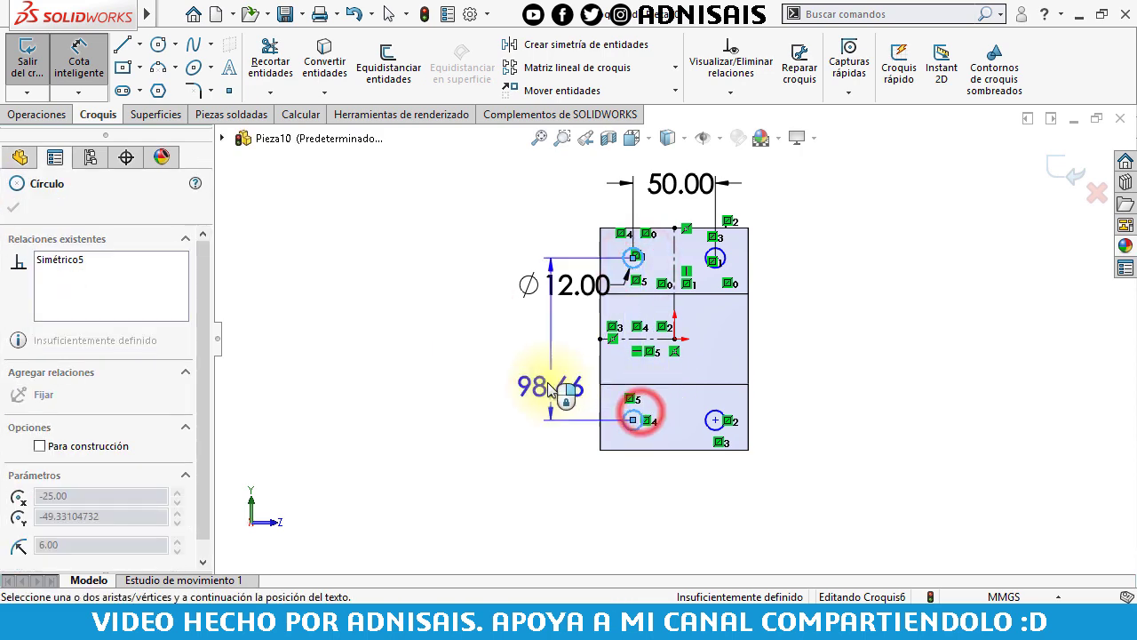
click(542, 382)
text(105)
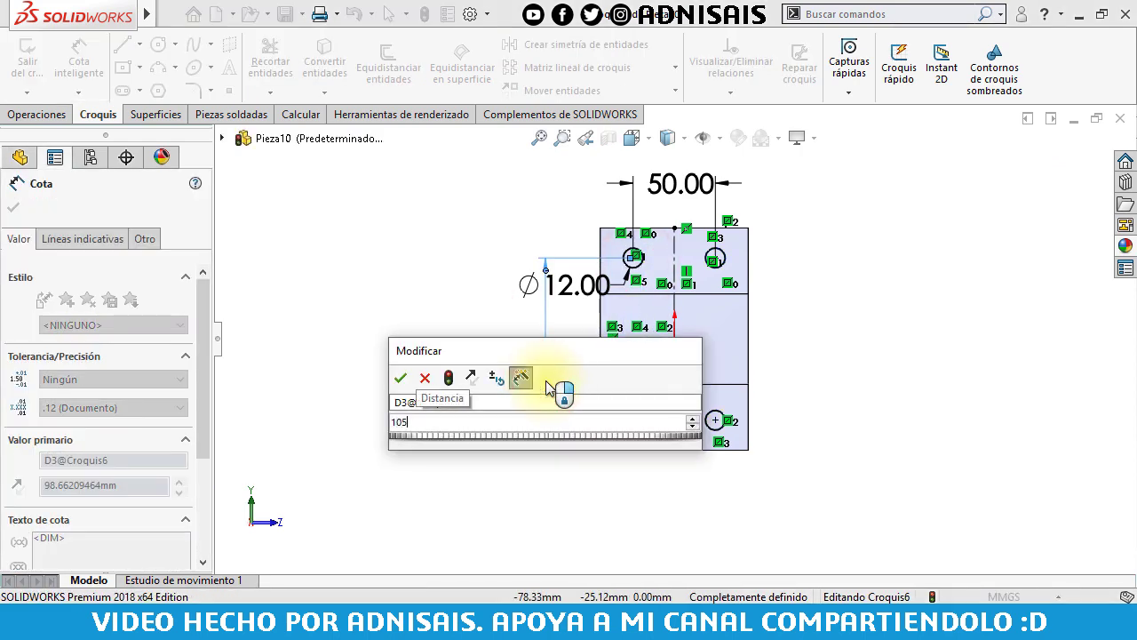
key(Return)
click(400, 352)
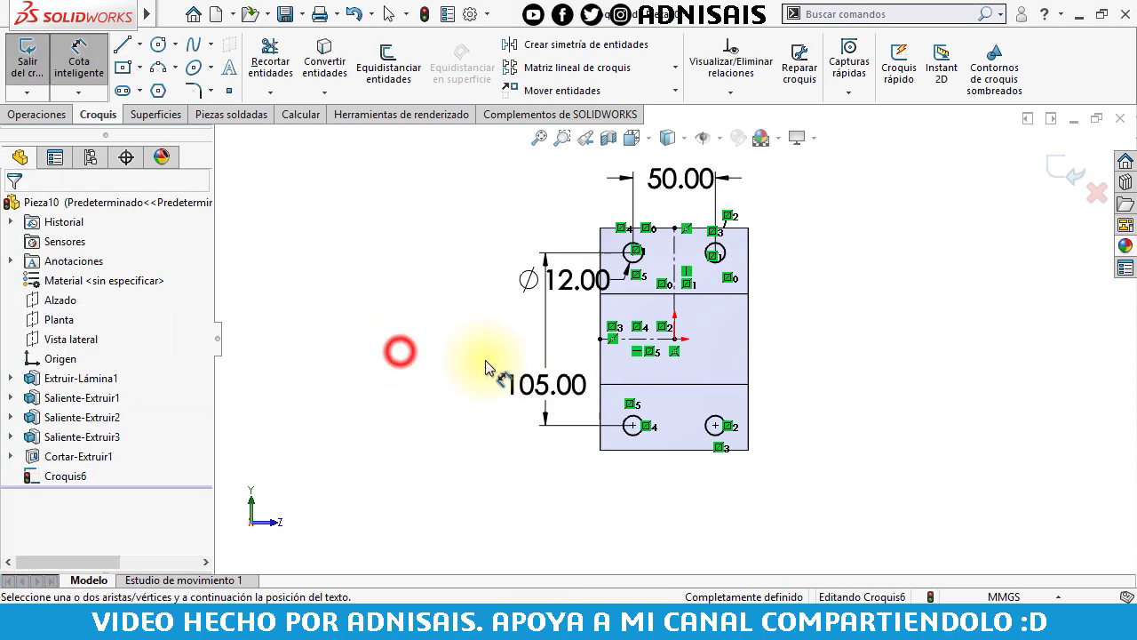
click(36, 113)
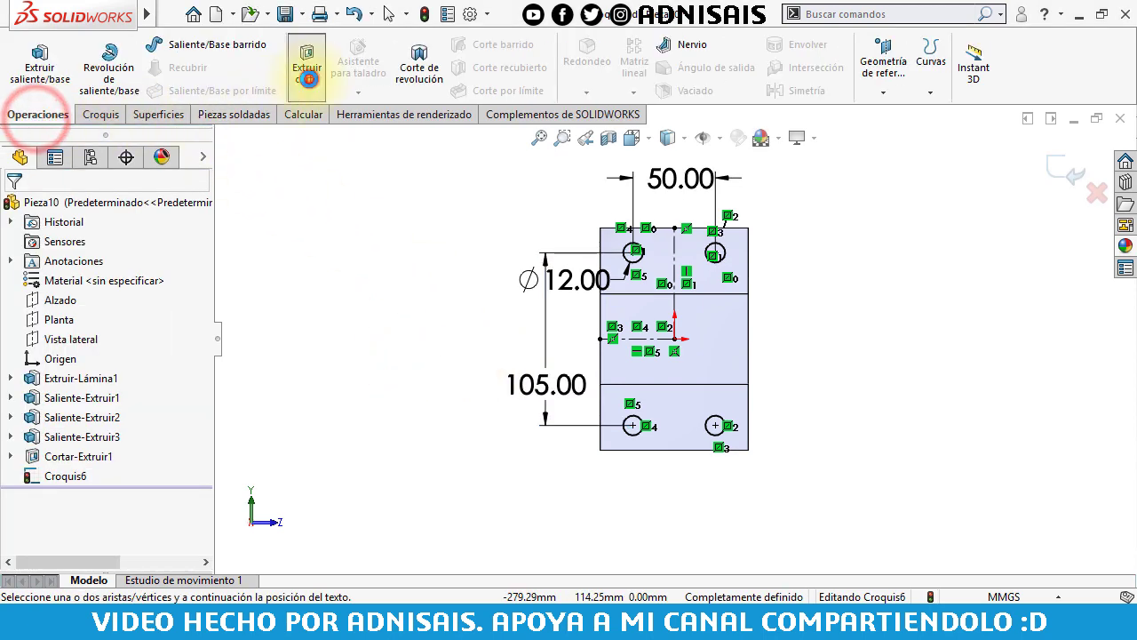
Cut the four Ø12 holes through the mounting plate Up To Next, then view isometric.
click(306, 67)
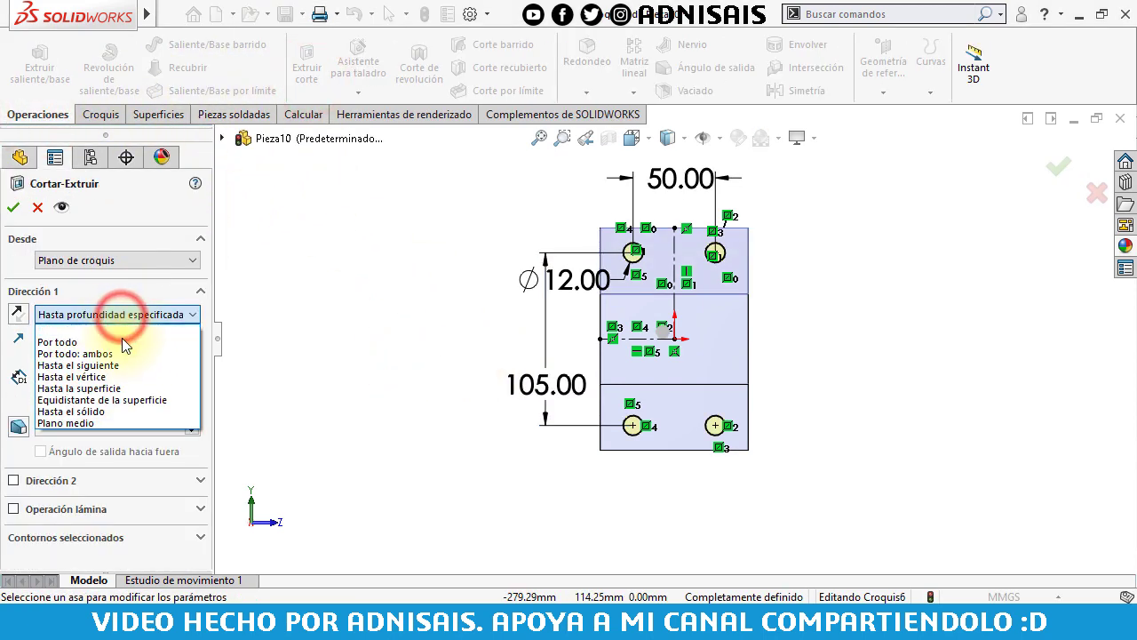
click(129, 365)
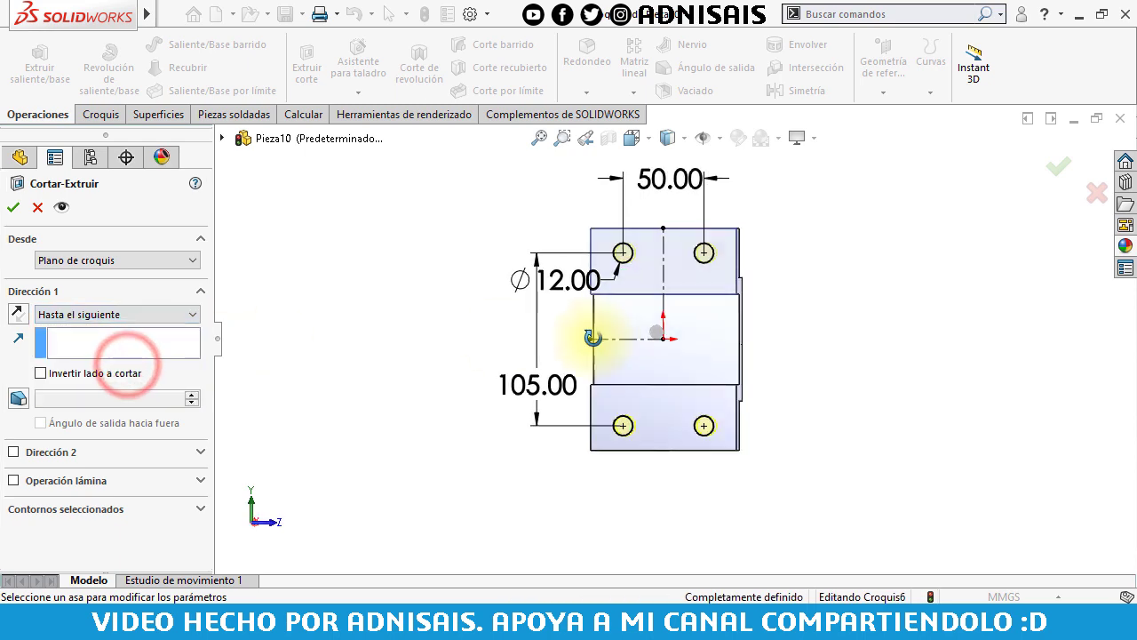
middle_drag(589, 329, 541, 398)
click(13, 208)
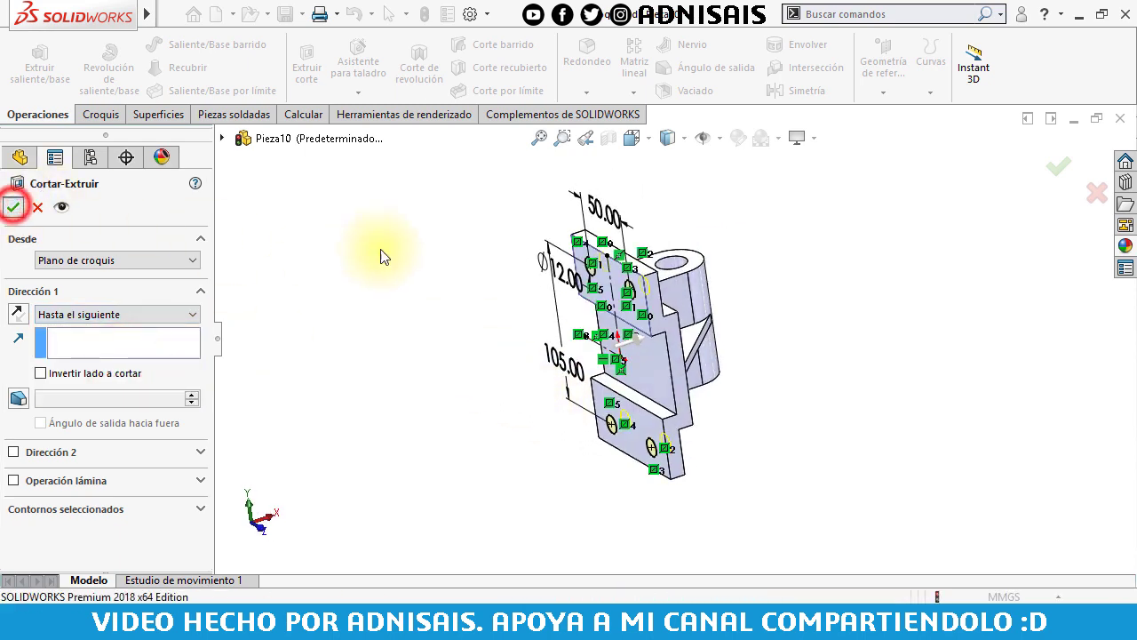
key(ctrl+7)
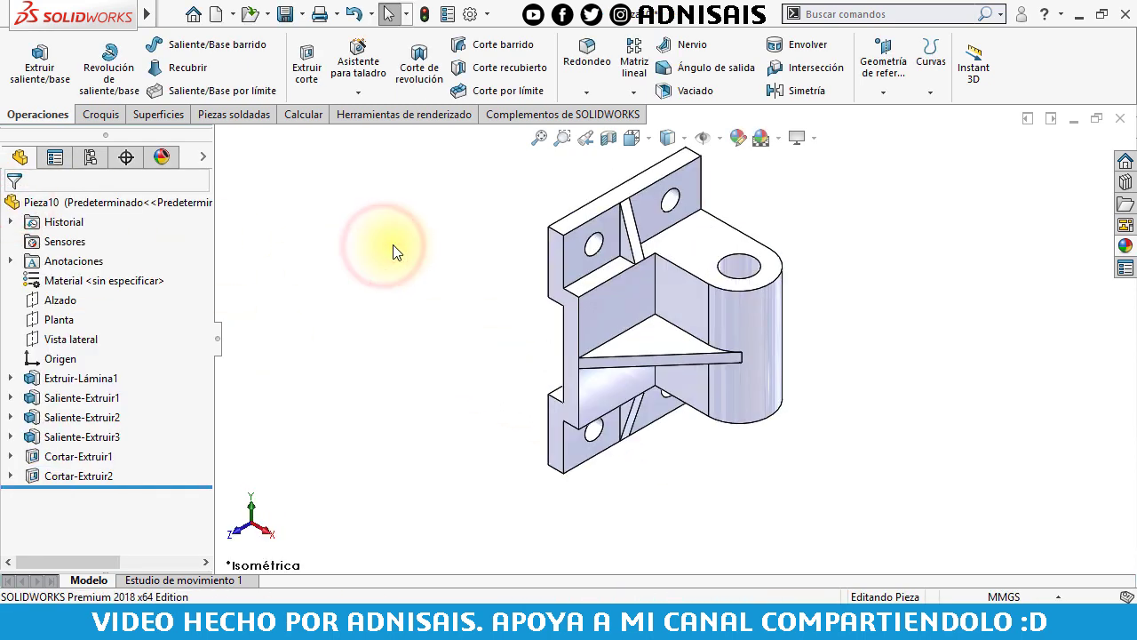
scroll(771, 228, down, 2)
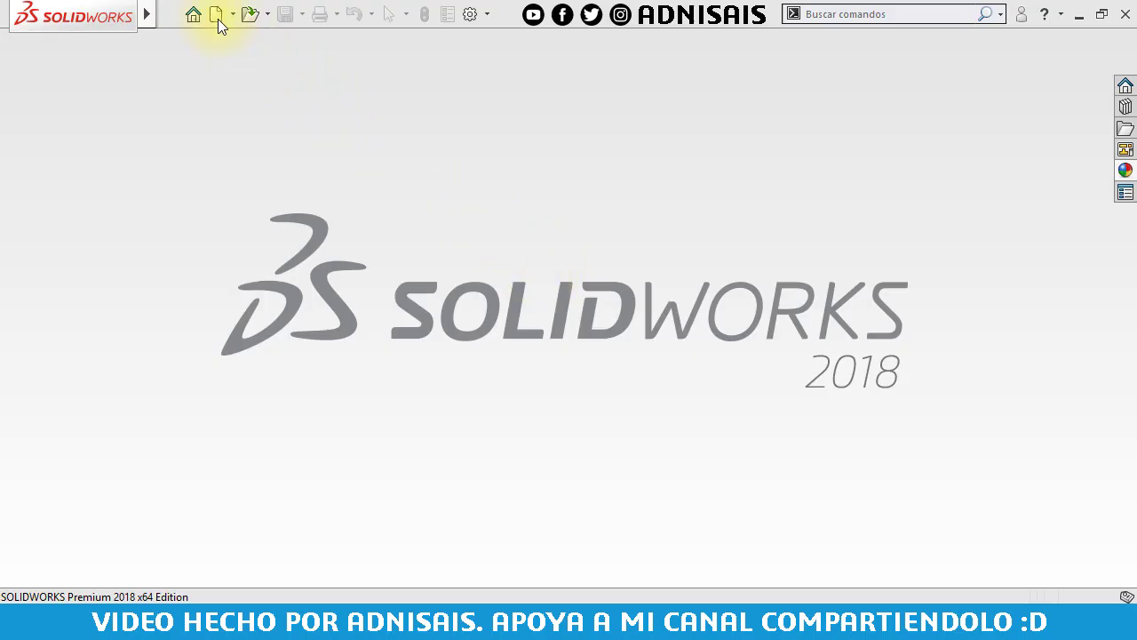
Start a new part and sketch a vertical and a horizontal line meeting at the origin on the Front Plane.
click(217, 16)
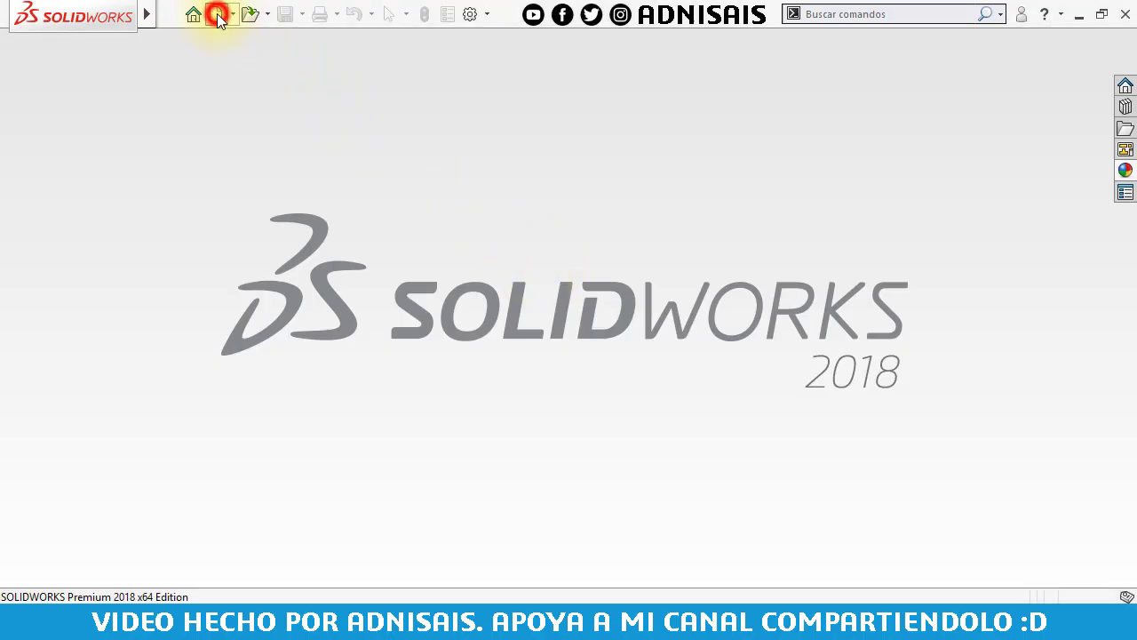
click(608, 509)
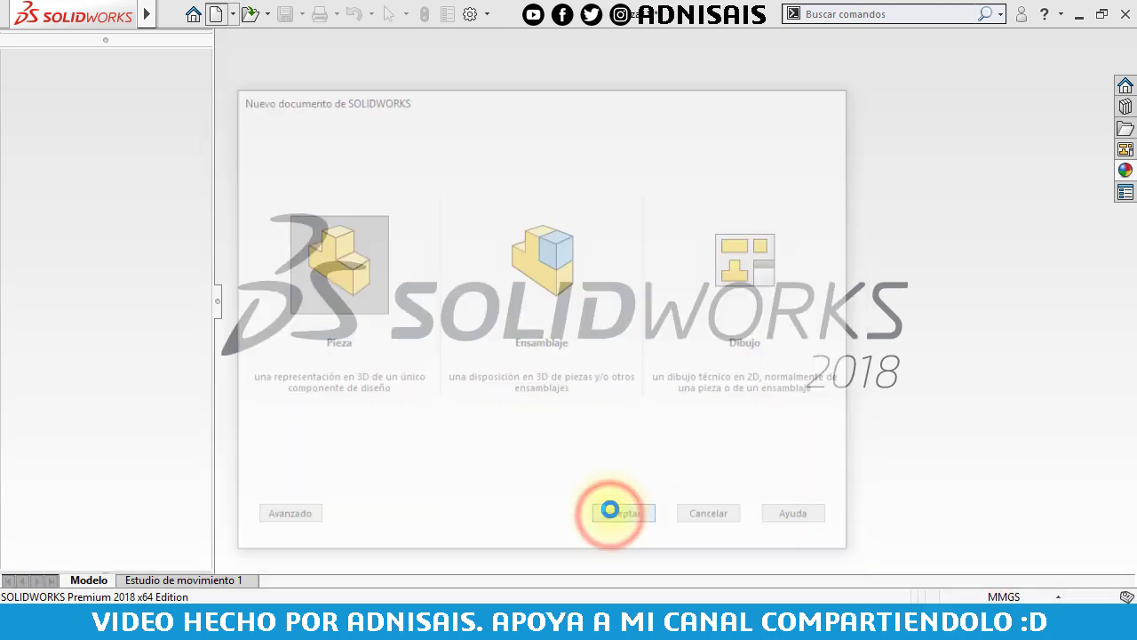
click(62, 302)
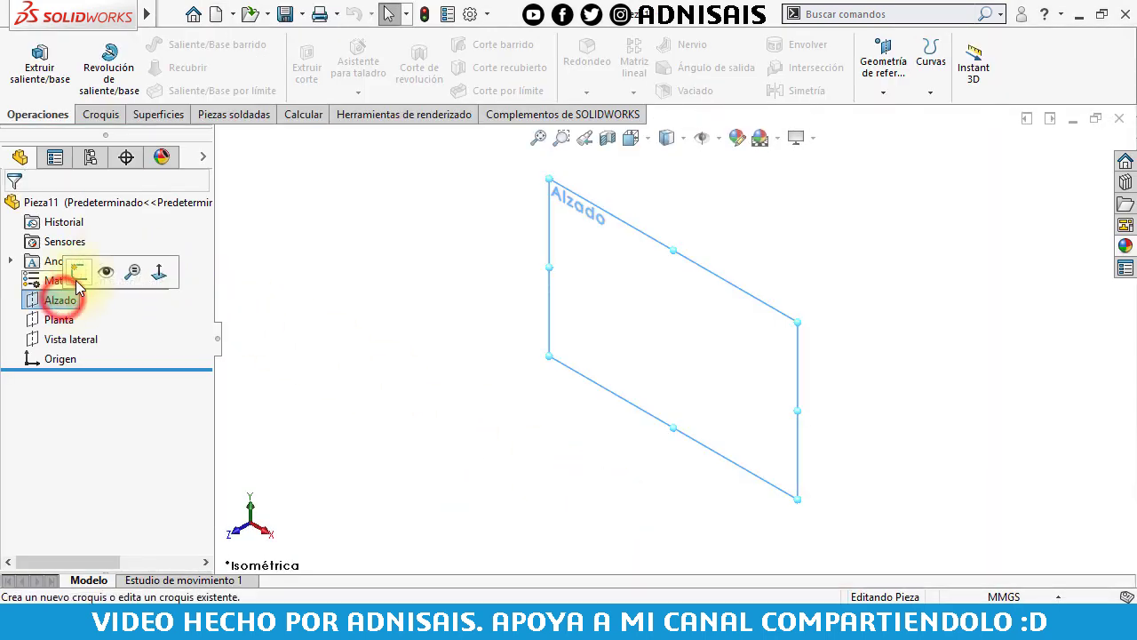
click(78, 276)
click(120, 45)
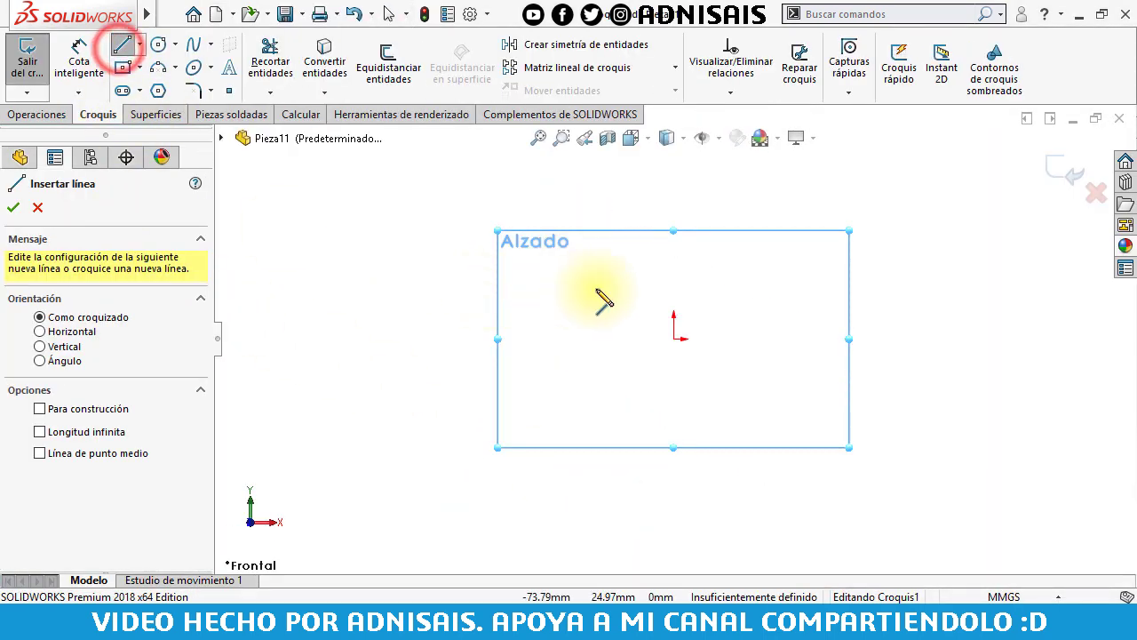
click(674, 263)
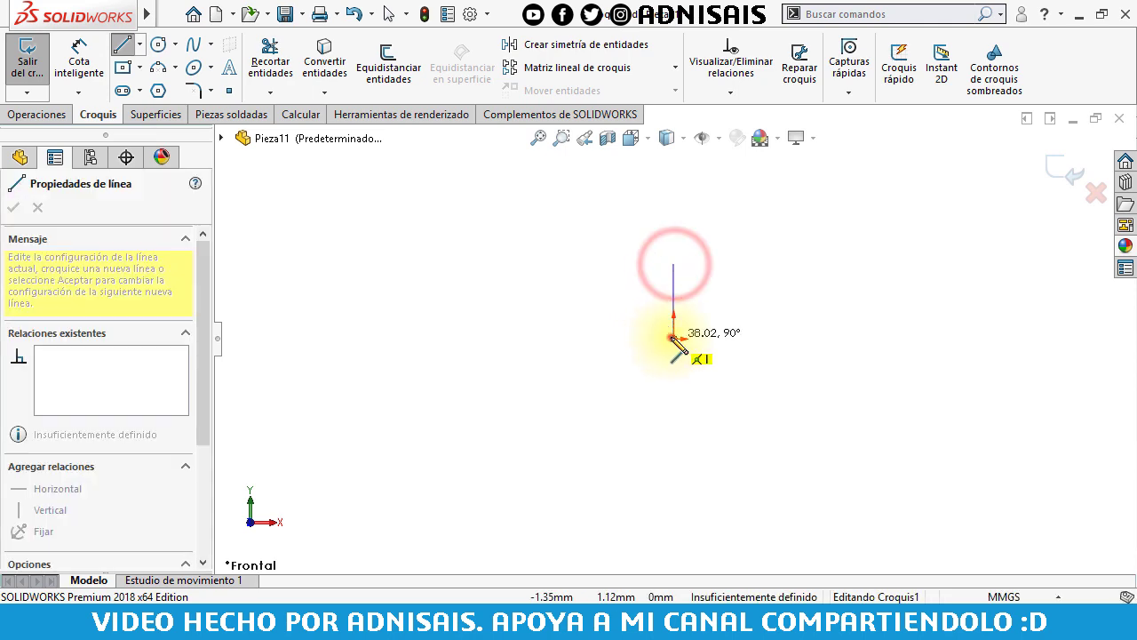
click(673, 338)
click(836, 338)
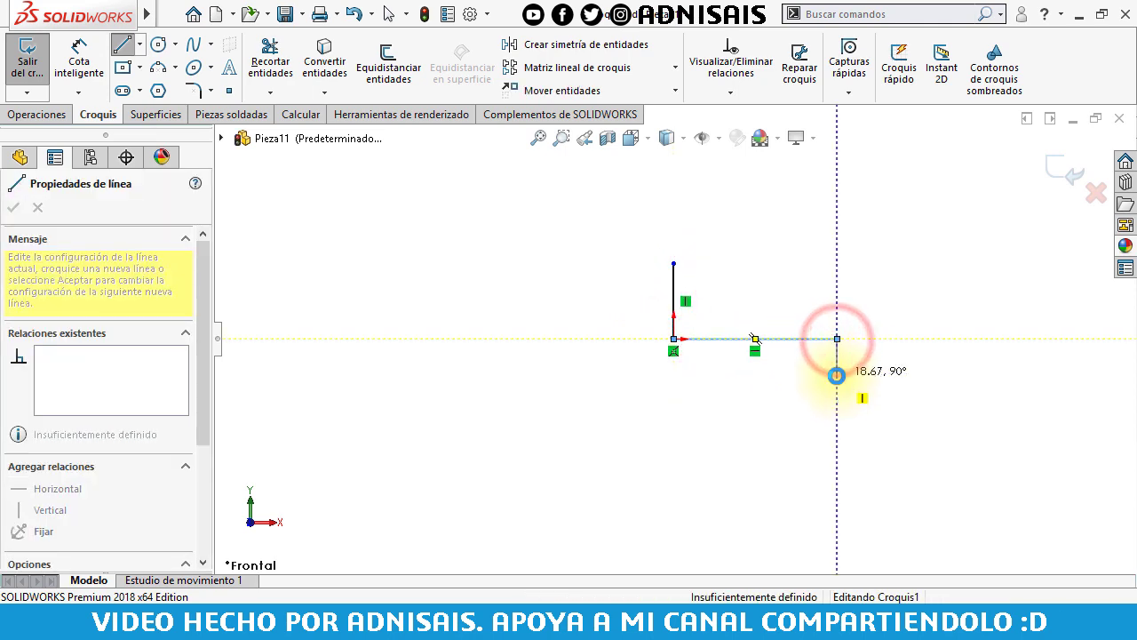
key(Escape)
Dimension the horizontal line to 114 mm and the vertical line to 38 mm.
click(79, 57)
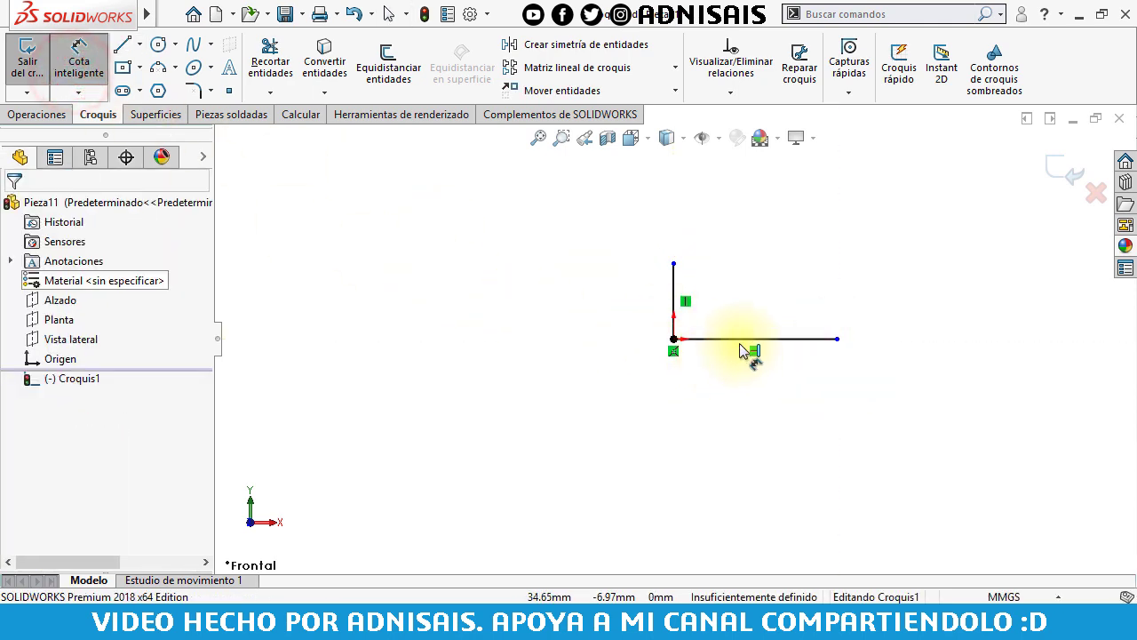
click(736, 410)
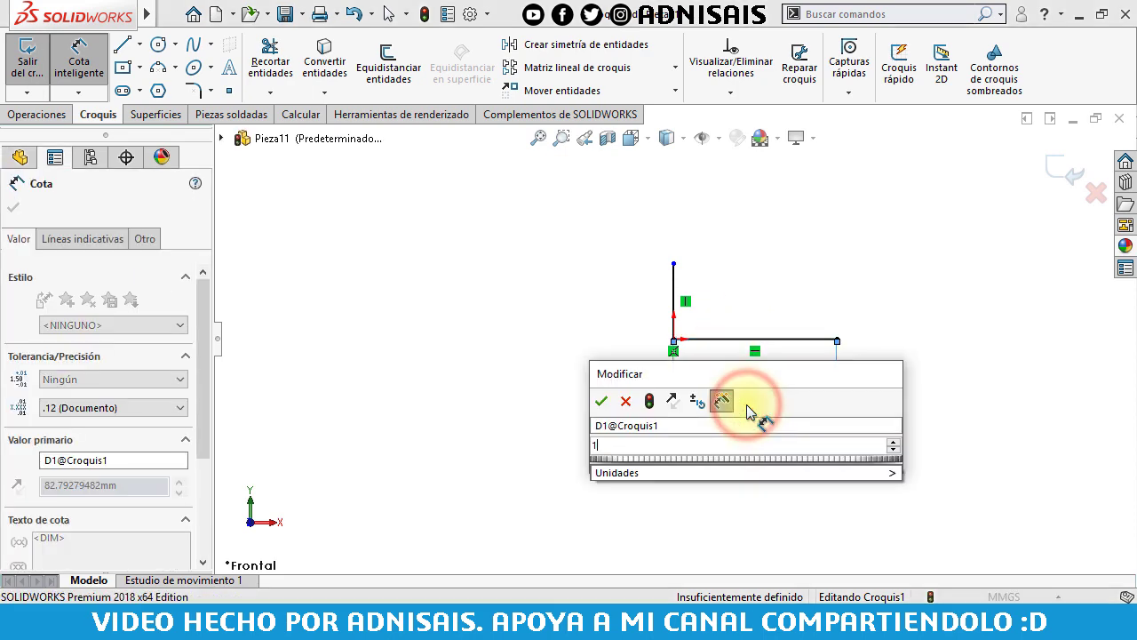
text(114)
key(Return)
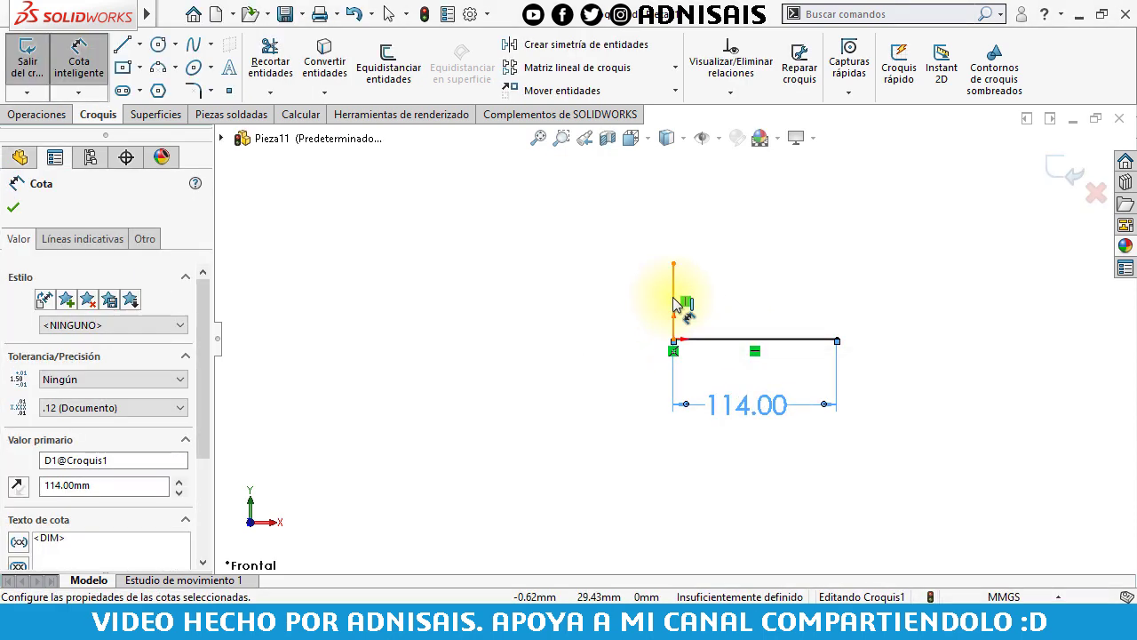
click(673, 300)
click(634, 302)
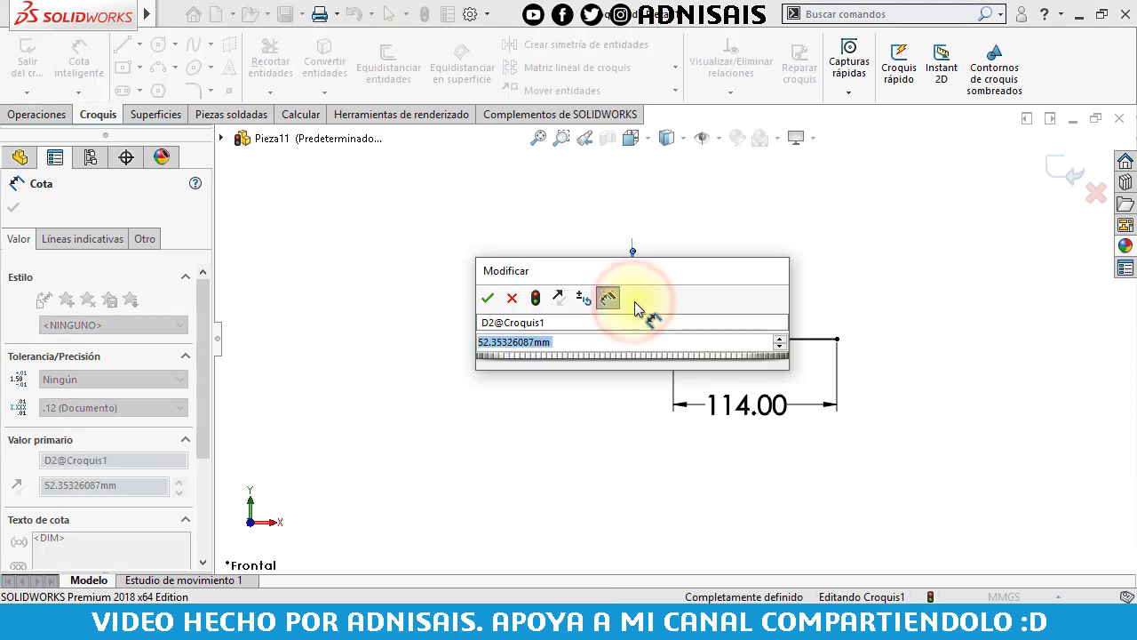
text(36)
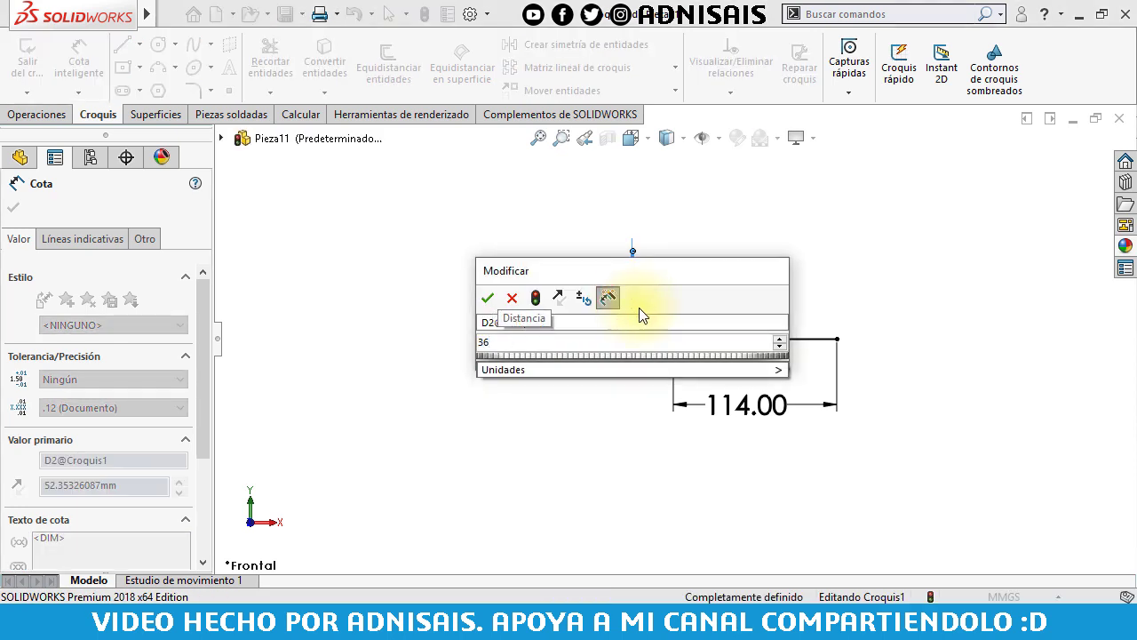
key(BackSpace)
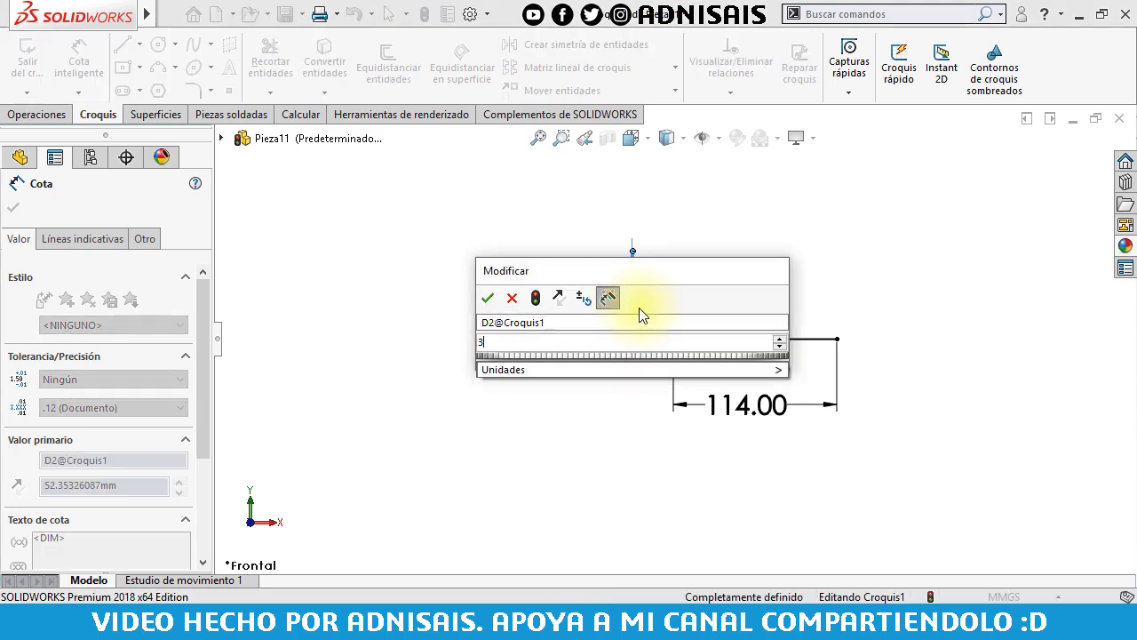
text(8)
key(Return)
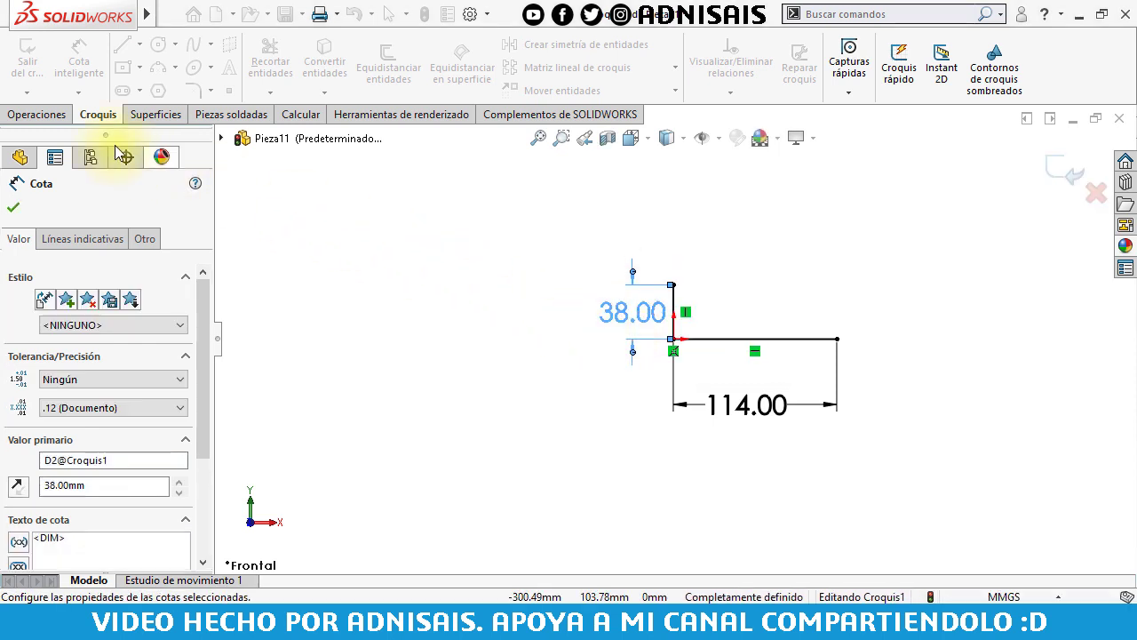
Extrude the L sketch as a reversed 19 mm thin wall, Mid Plane 57 mm deep.
click(38, 115)
click(44, 77)
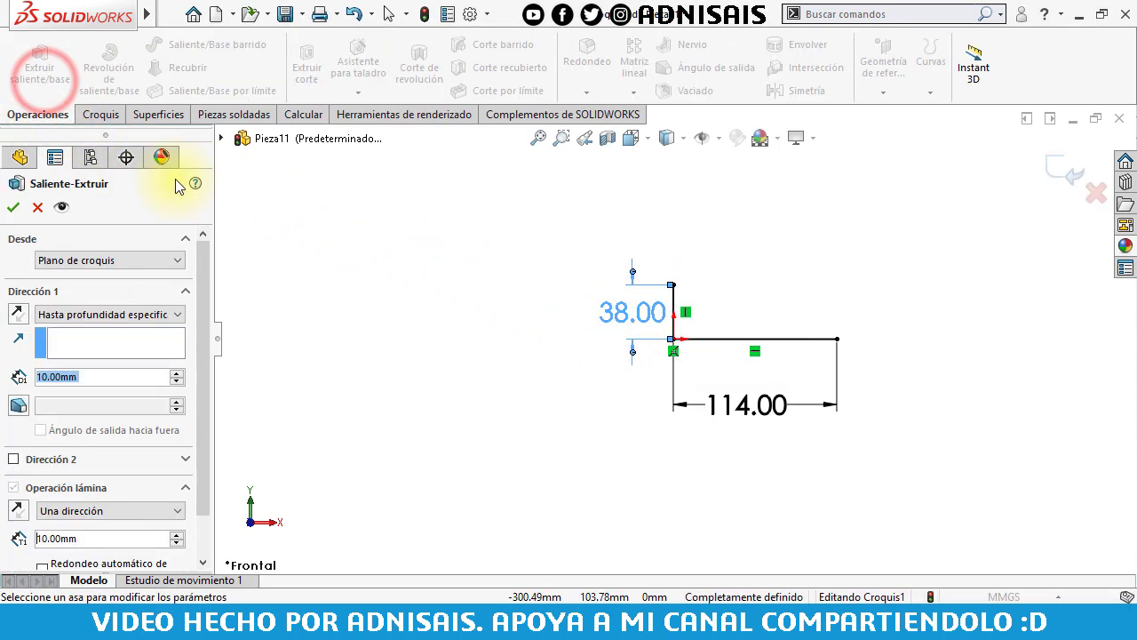
click(14, 515)
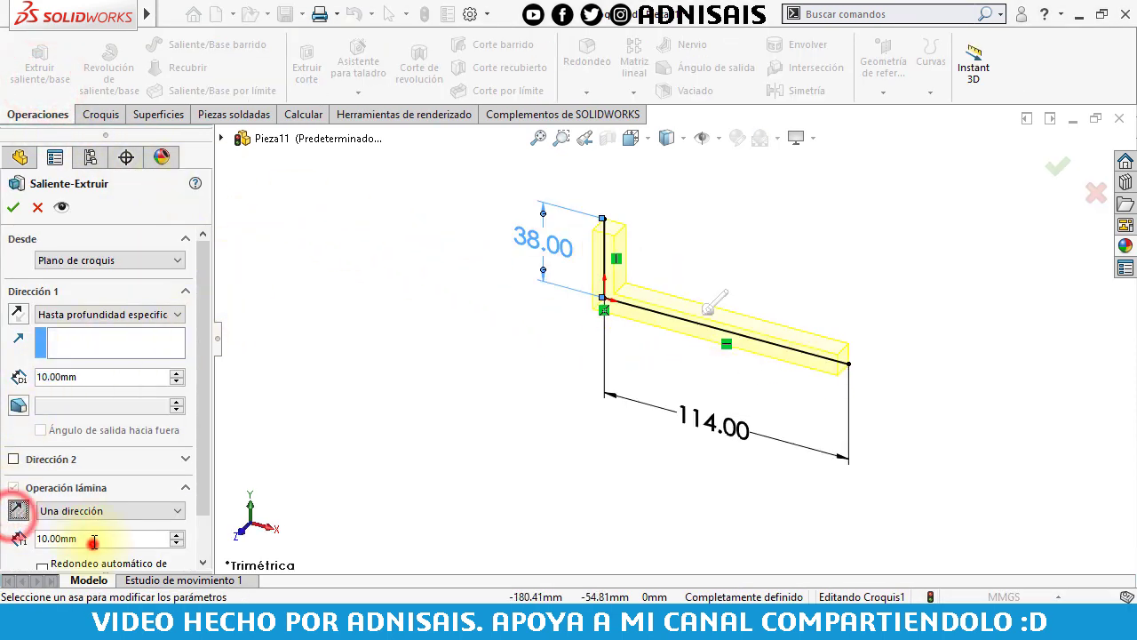
text(19)
key(Return)
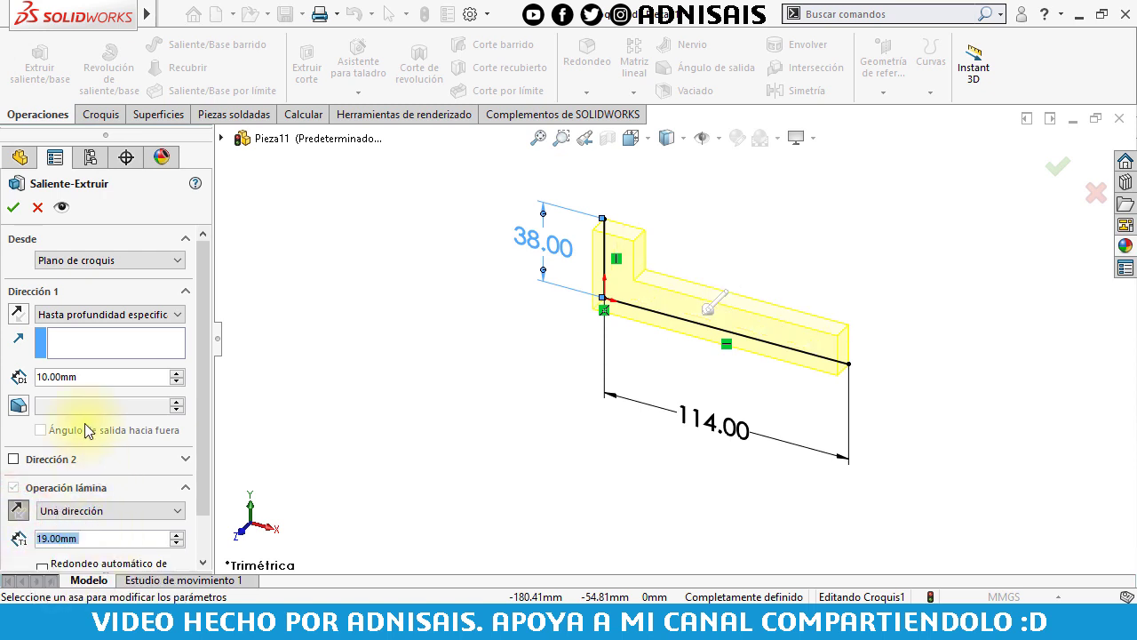
click(95, 315)
click(92, 391)
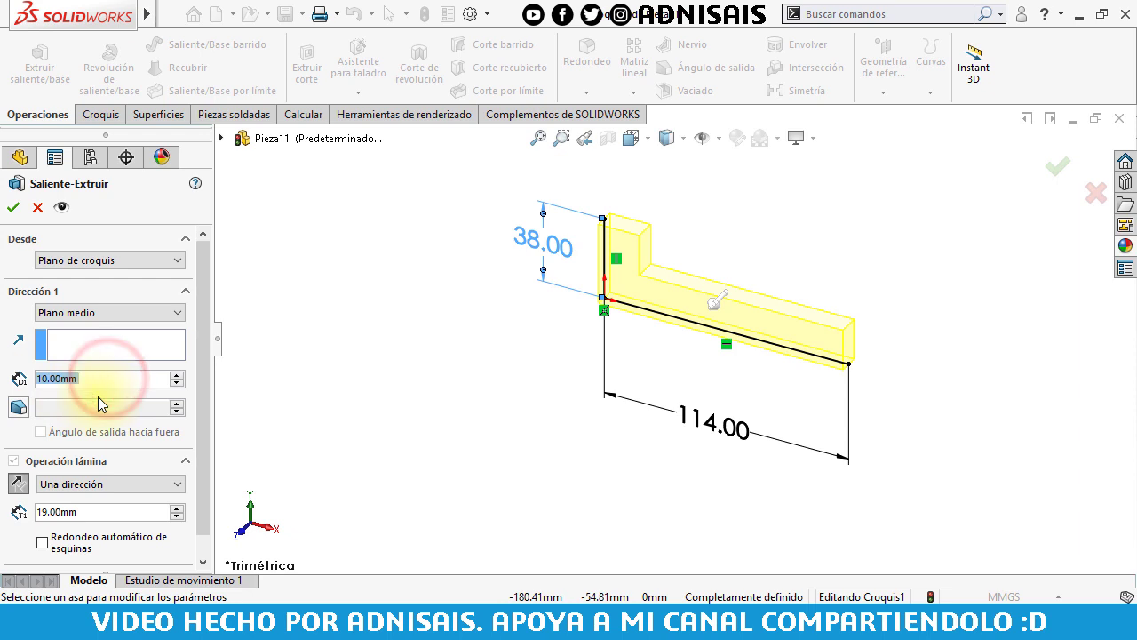
text(57)
key(Return)
key(Return)
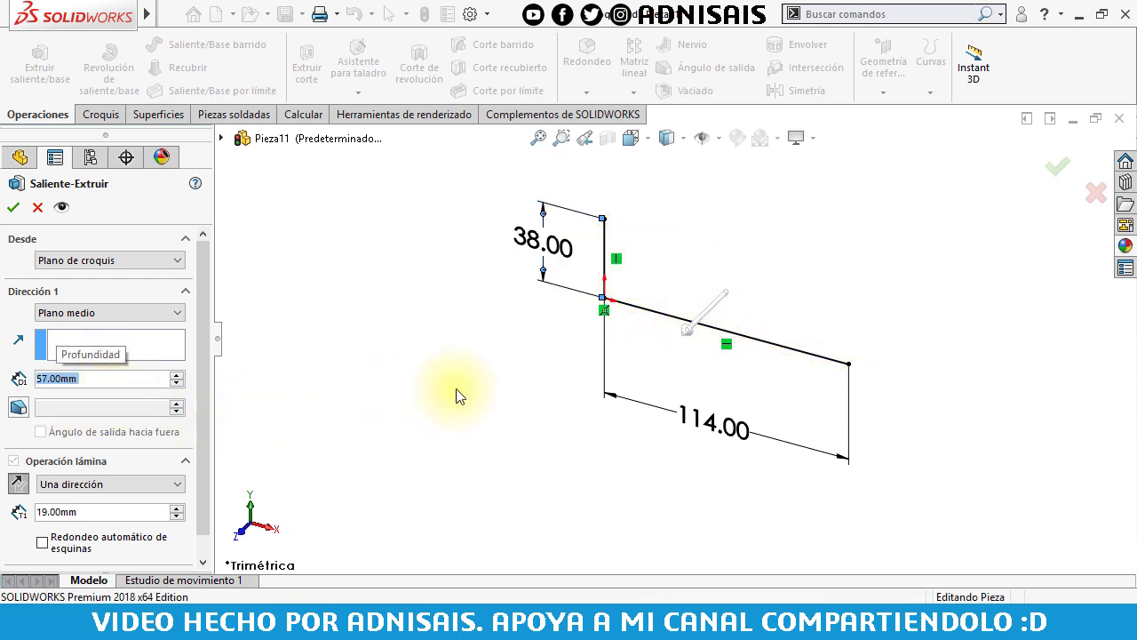
key(f)
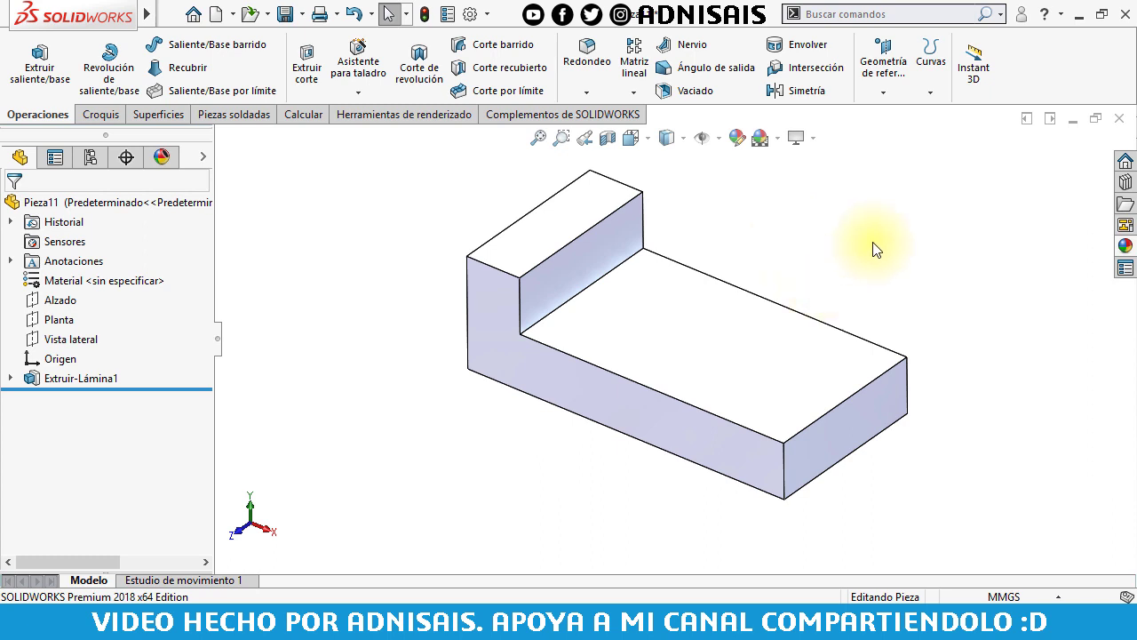
Sketch a corner rectangle on the inner face of the upright wall.
click(573, 263)
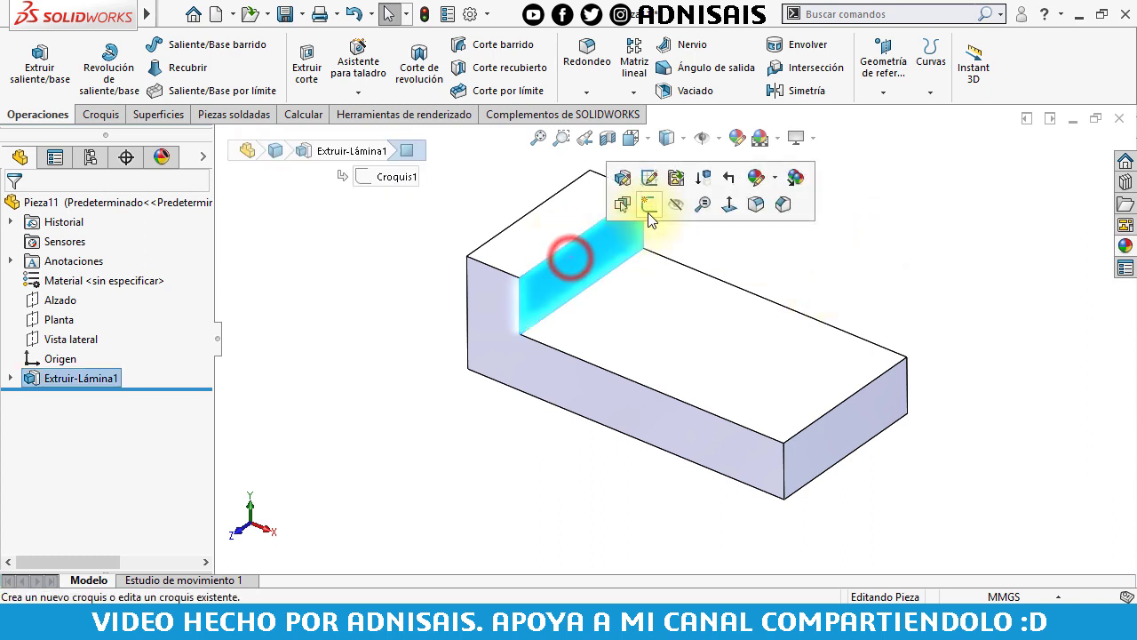
click(647, 206)
click(122, 66)
click(29, 271)
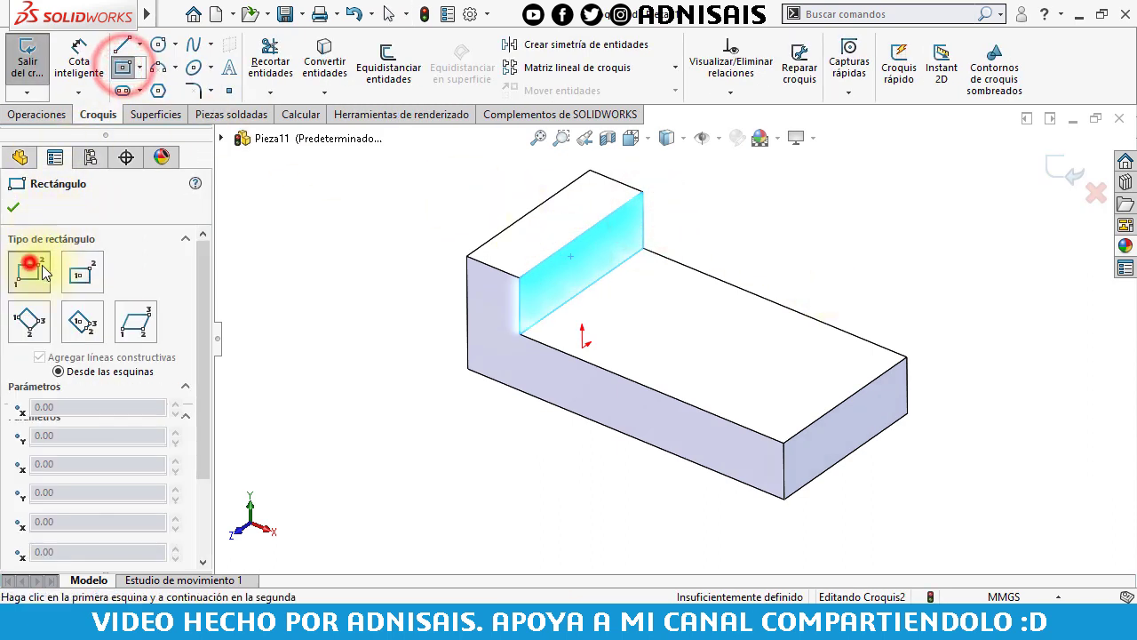
click(520, 278)
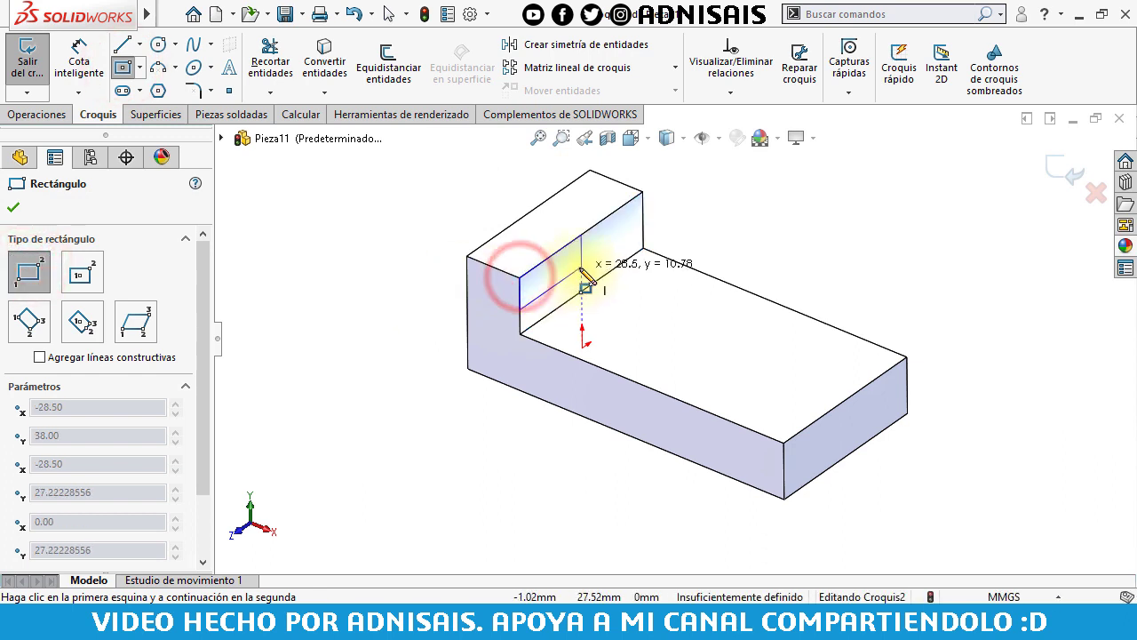
click(581, 265)
Dimension the rectangle 28 mm wide and 13 mm high.
click(89, 71)
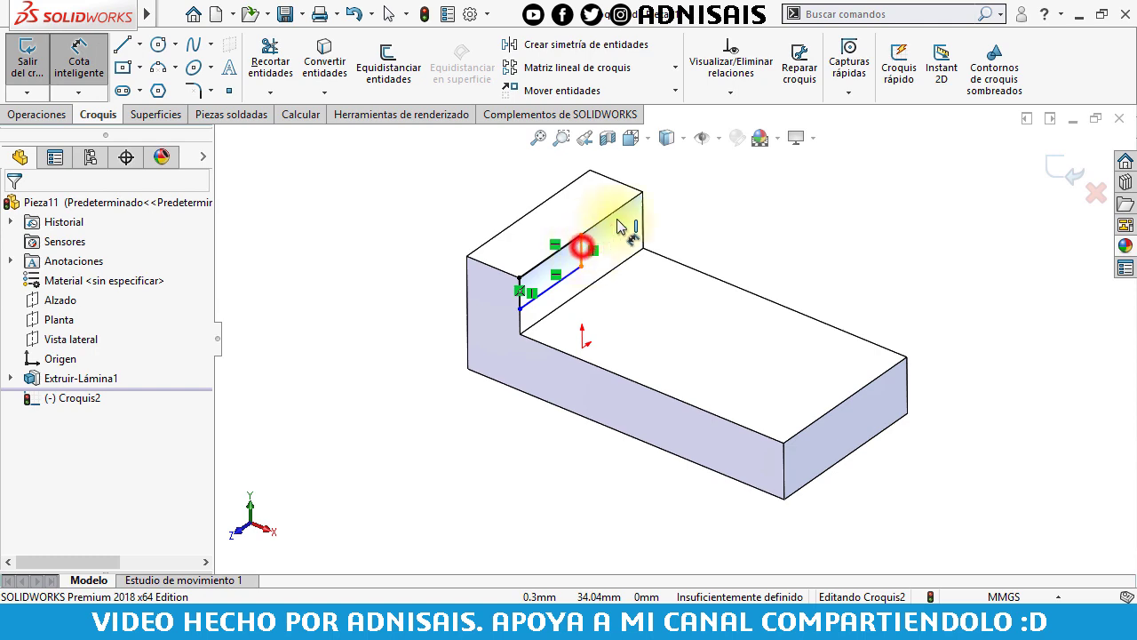
click(644, 204)
click(622, 164)
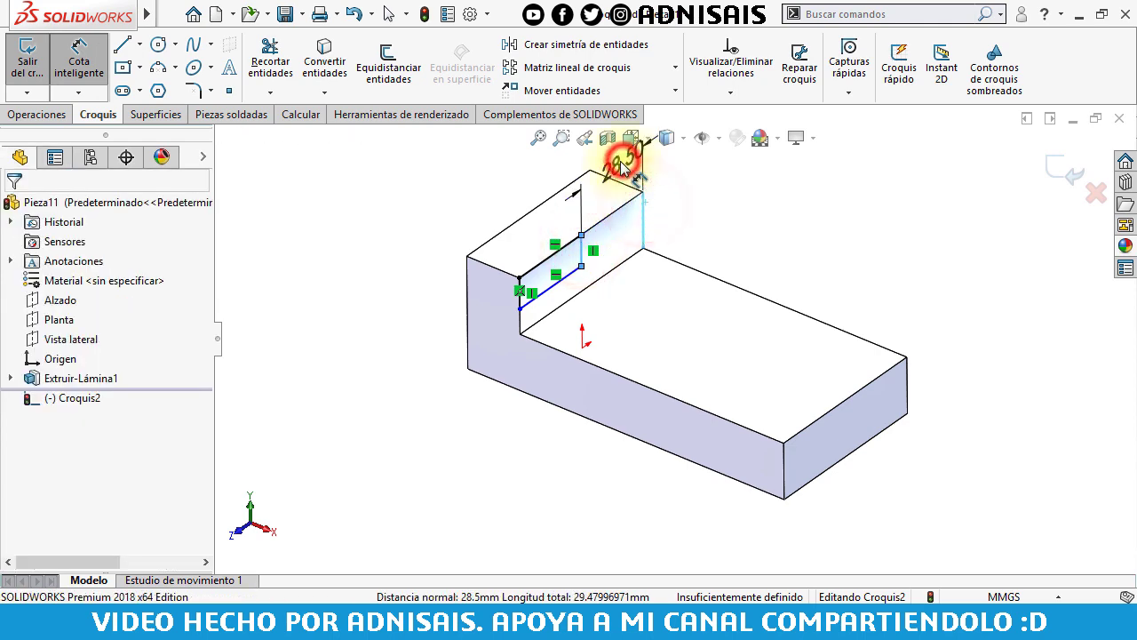
text(28)
key(Return)
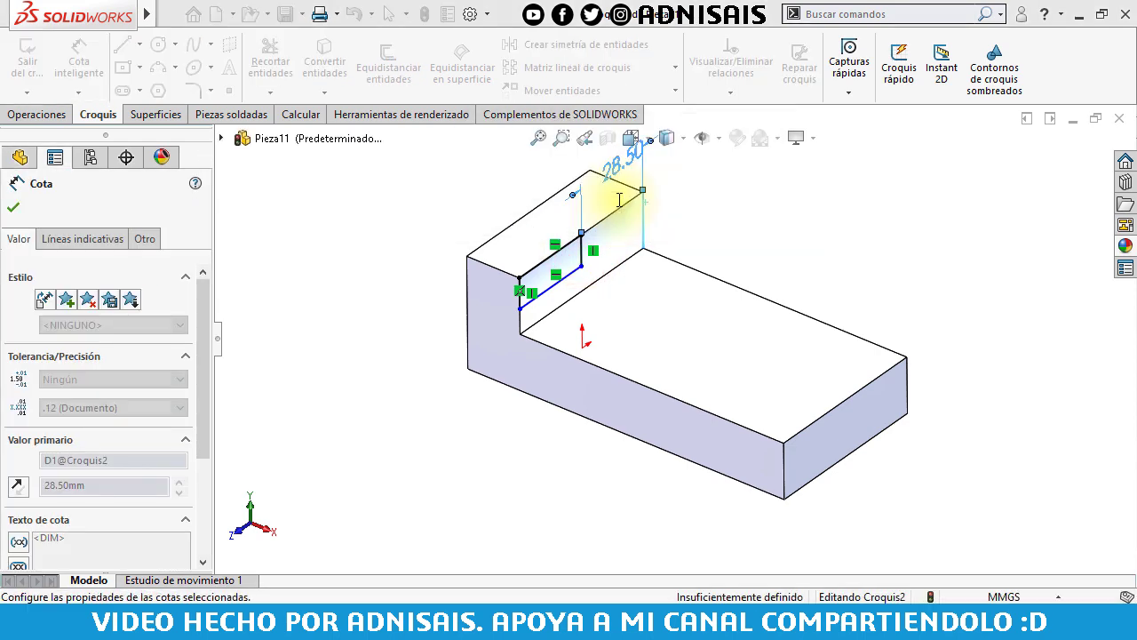
click(582, 253)
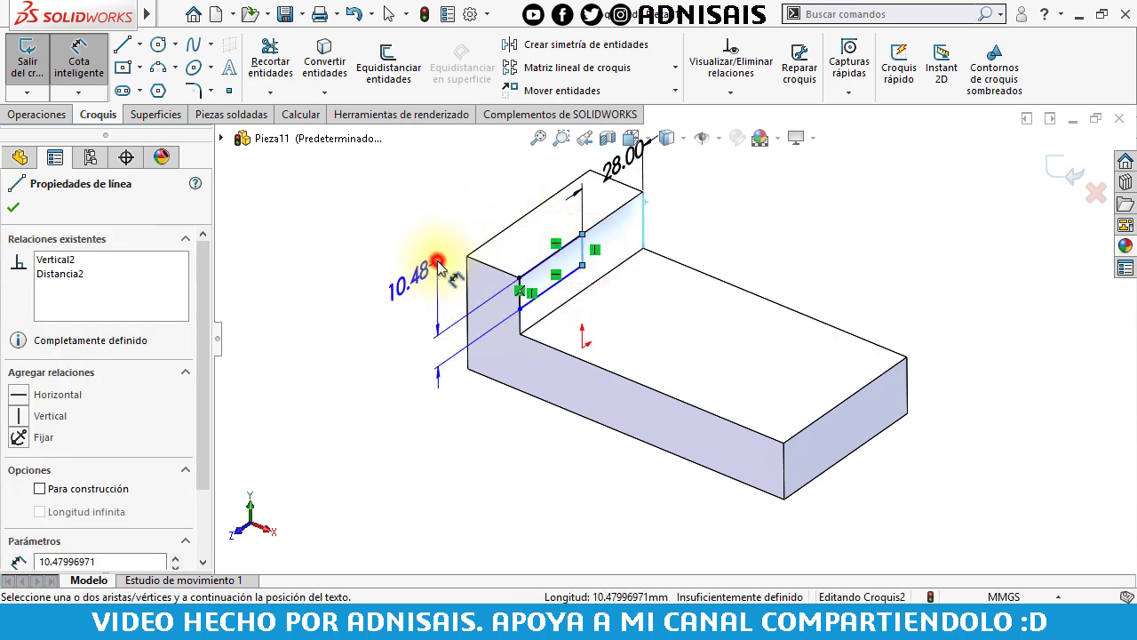
click(435, 263)
text(13)
key(Return)
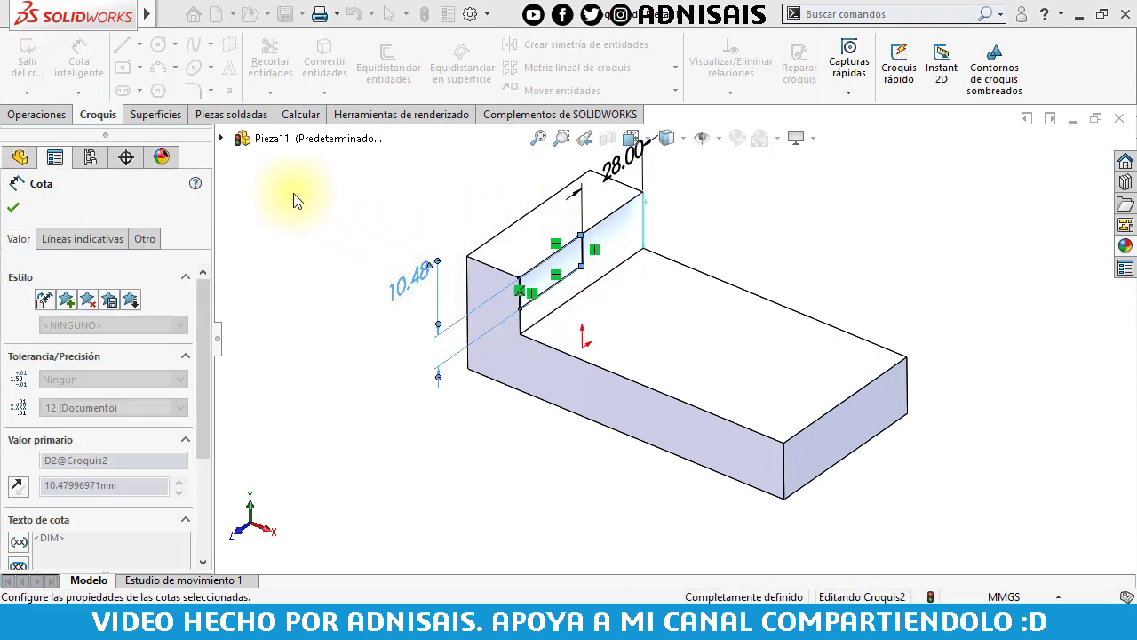
Cut the rectangle Through All with an extruded cut.
click(37, 115)
click(305, 66)
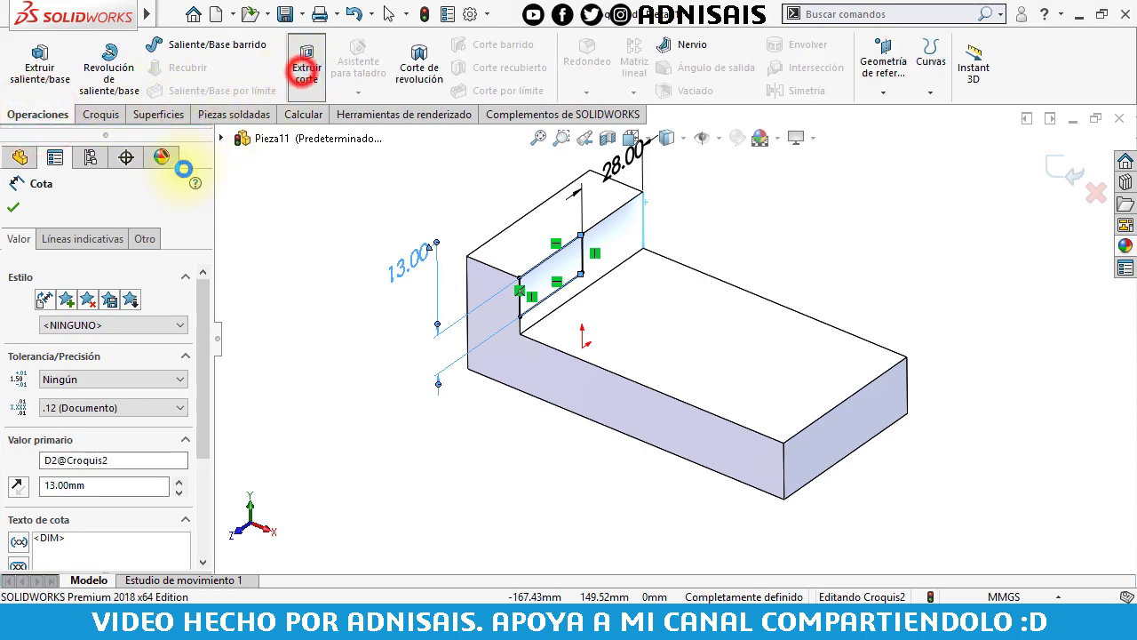
click(88, 314)
click(85, 342)
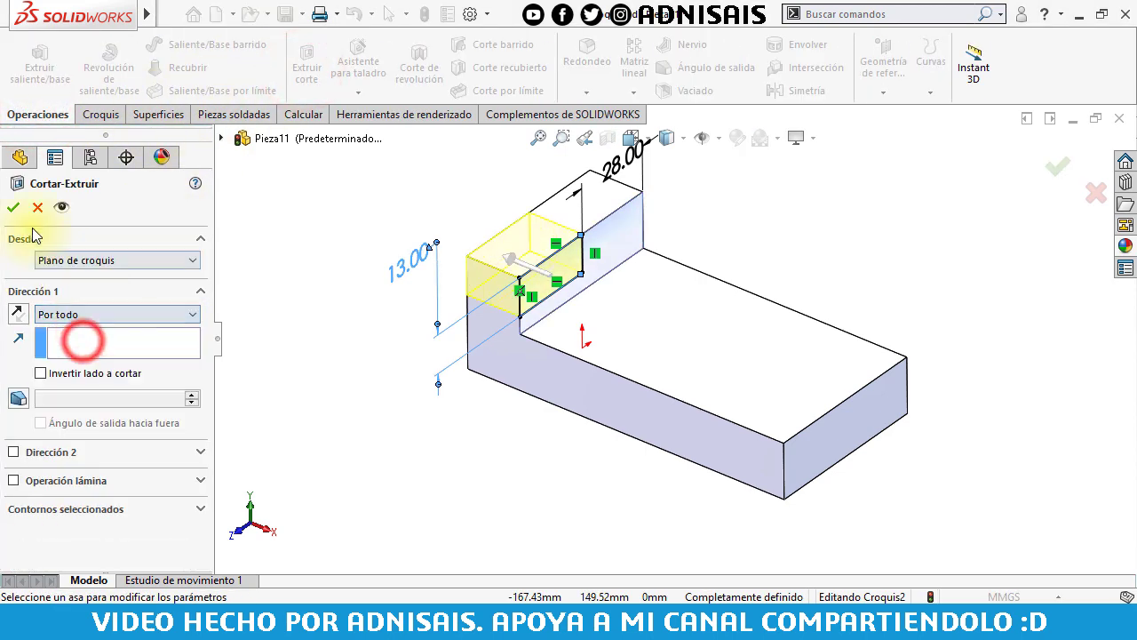
click(12, 207)
Start a sketch on the lower top face and draw a circle near its middle.
click(643, 303)
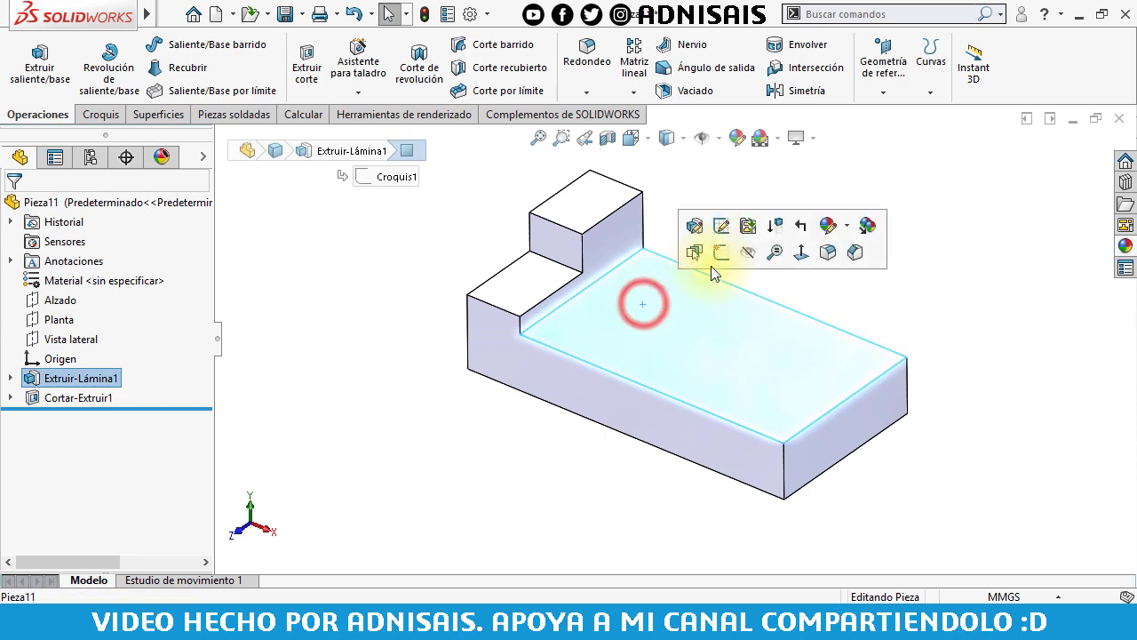
click(716, 257)
click(158, 45)
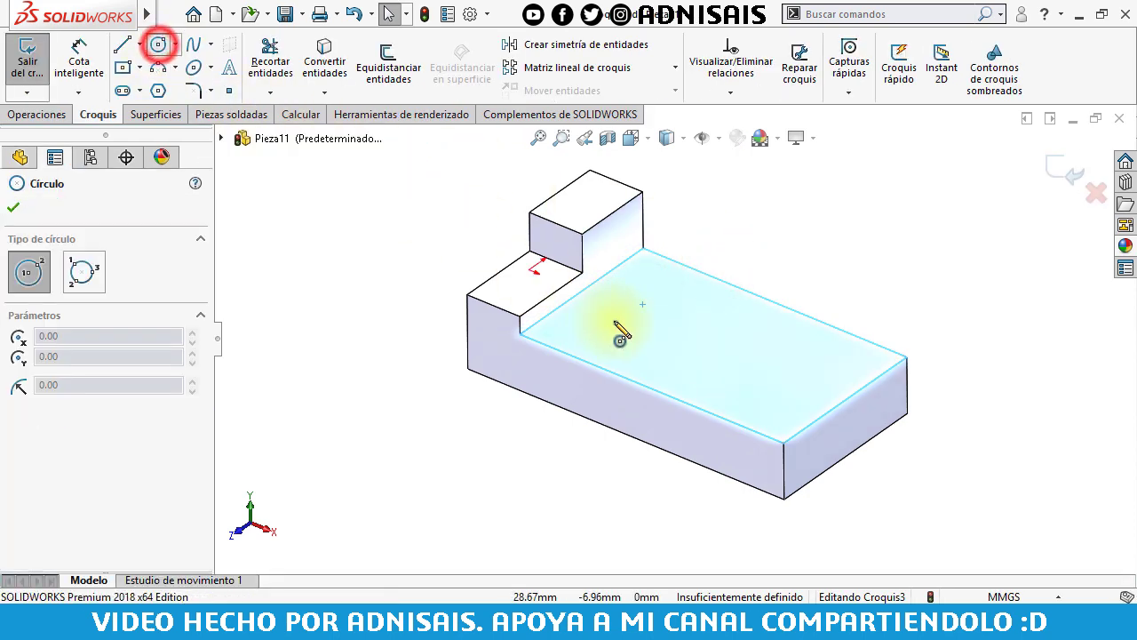
click(670, 327)
click(714, 336)
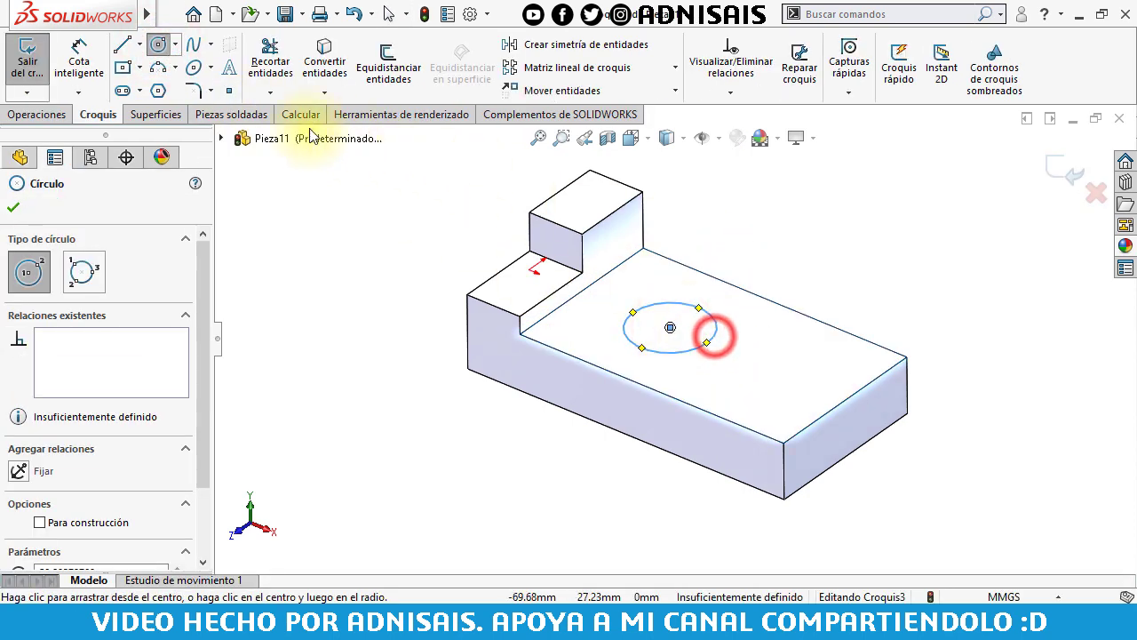
Add a corner-to-corner rectangle at the face's front-right corner.
click(122, 68)
click(30, 272)
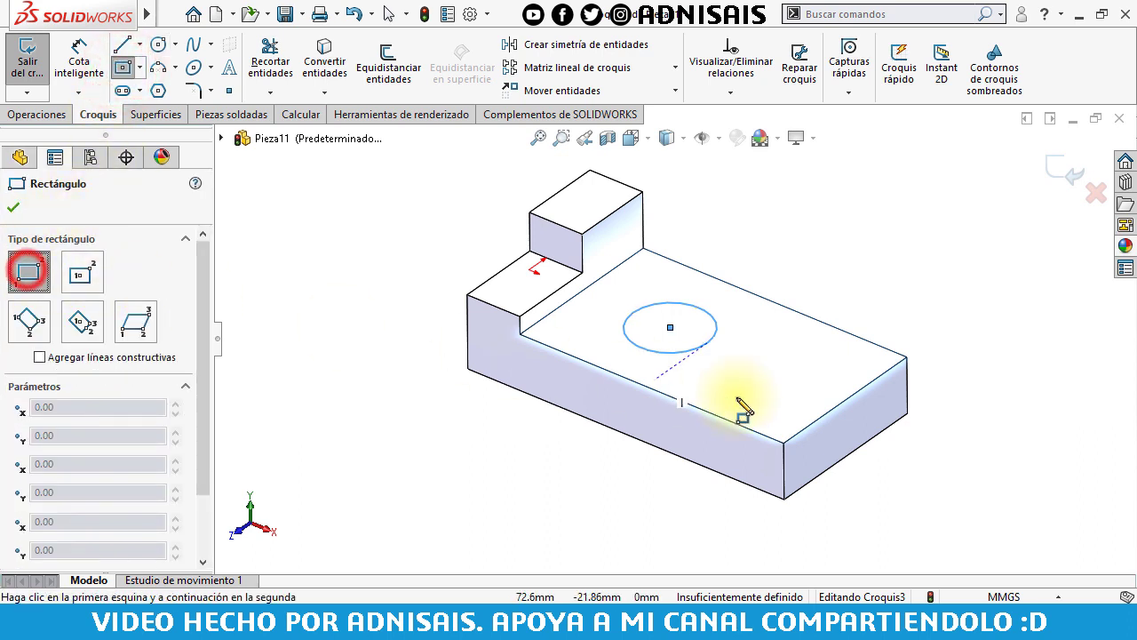
click(785, 444)
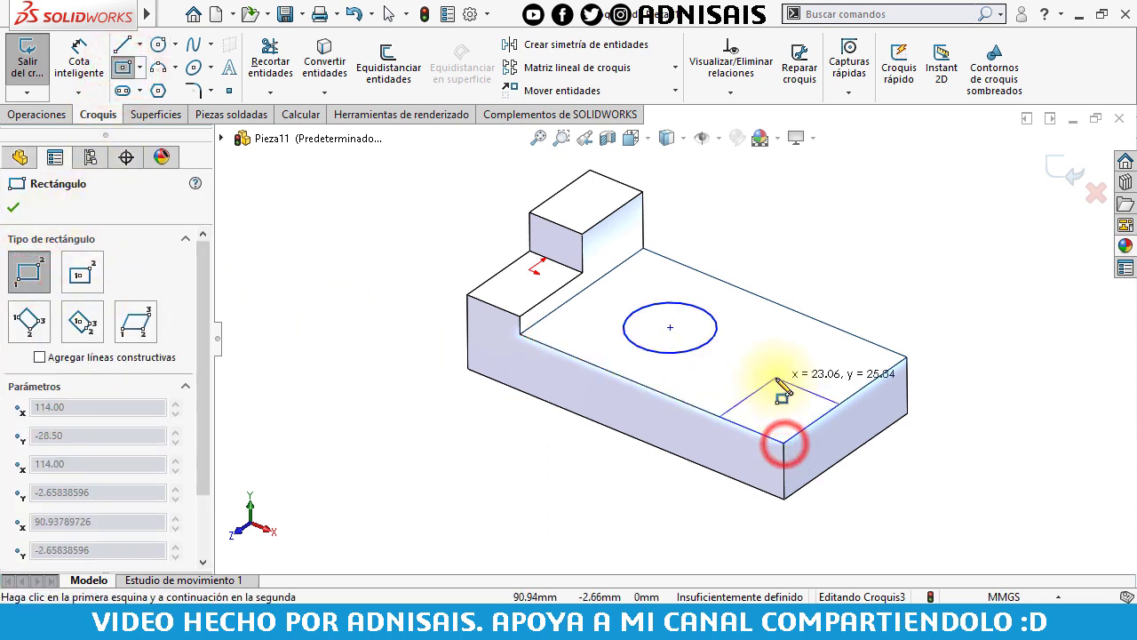
click(776, 377)
click(82, 64)
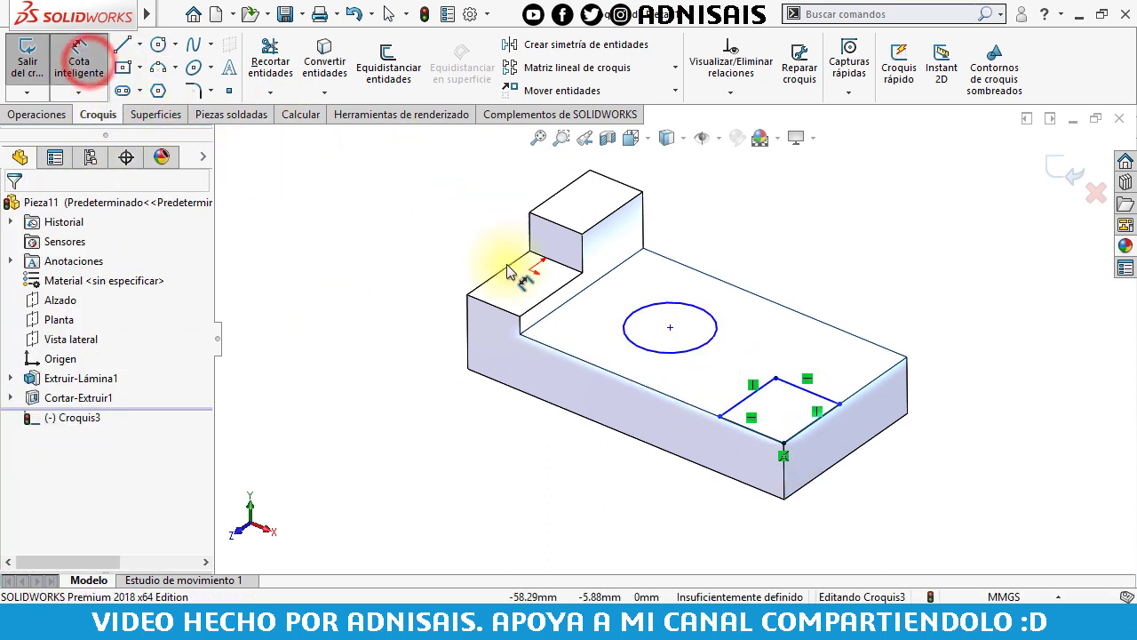
Give the circle a Ø22 diameter, 28 mm from the back edge and 57 mm from the right edge.
click(722, 287)
click(698, 306)
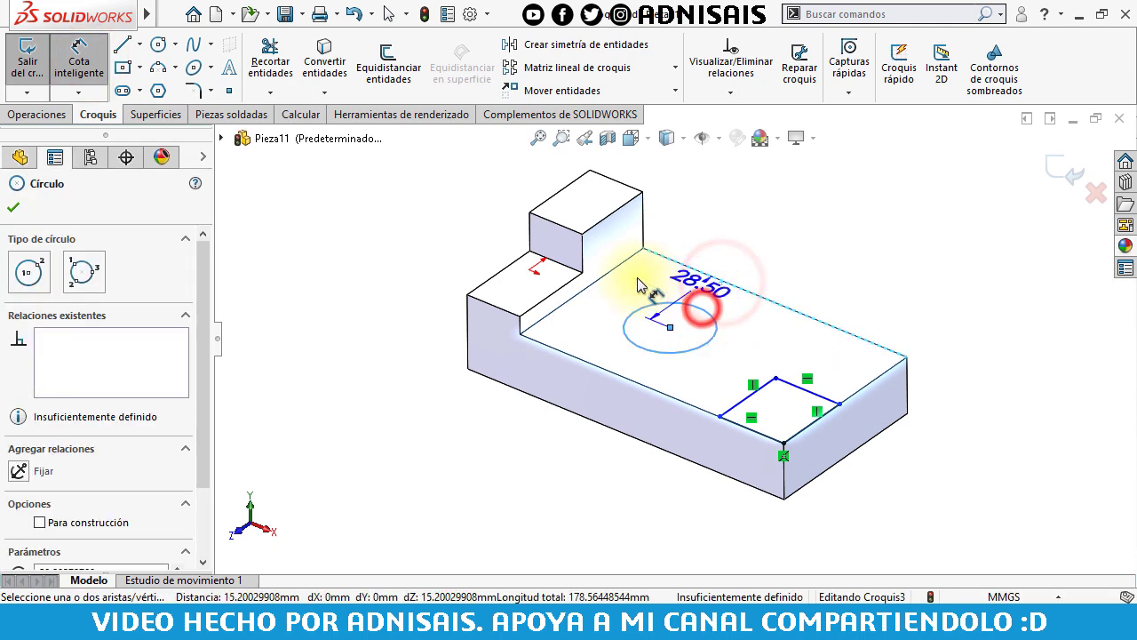
click(637, 282)
text(28)
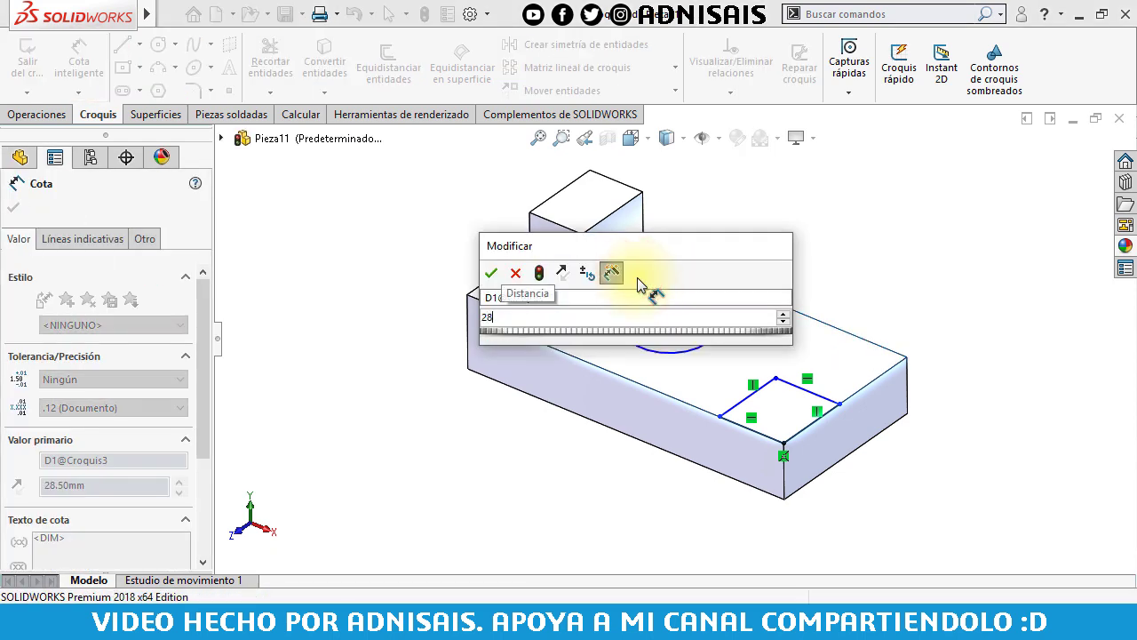
key(Return)
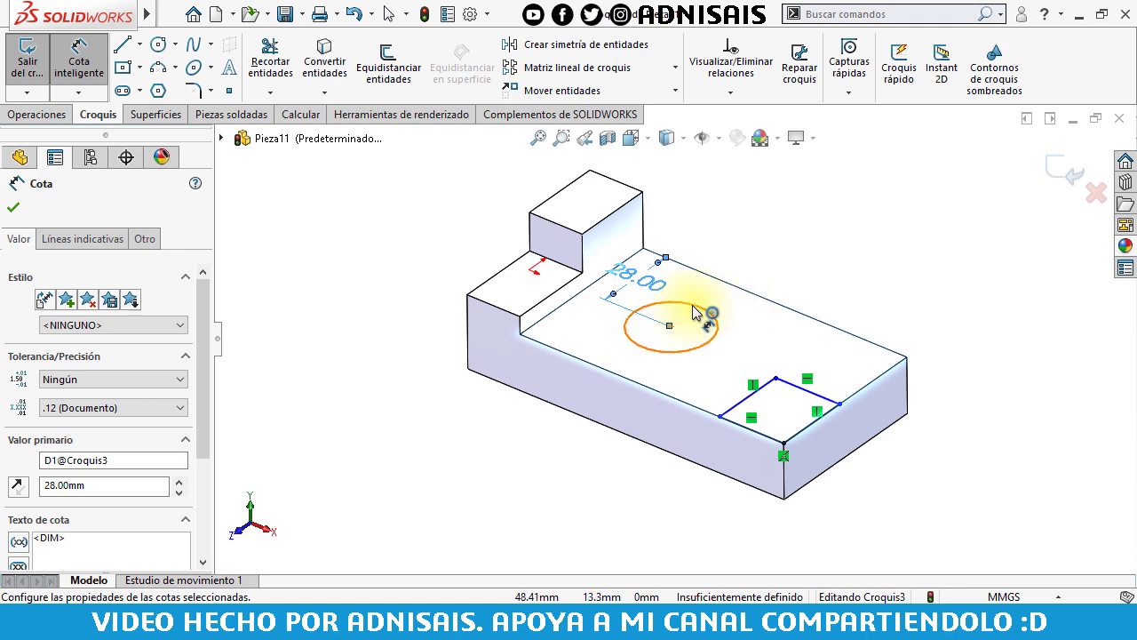
click(691, 343)
click(790, 241)
text(22)
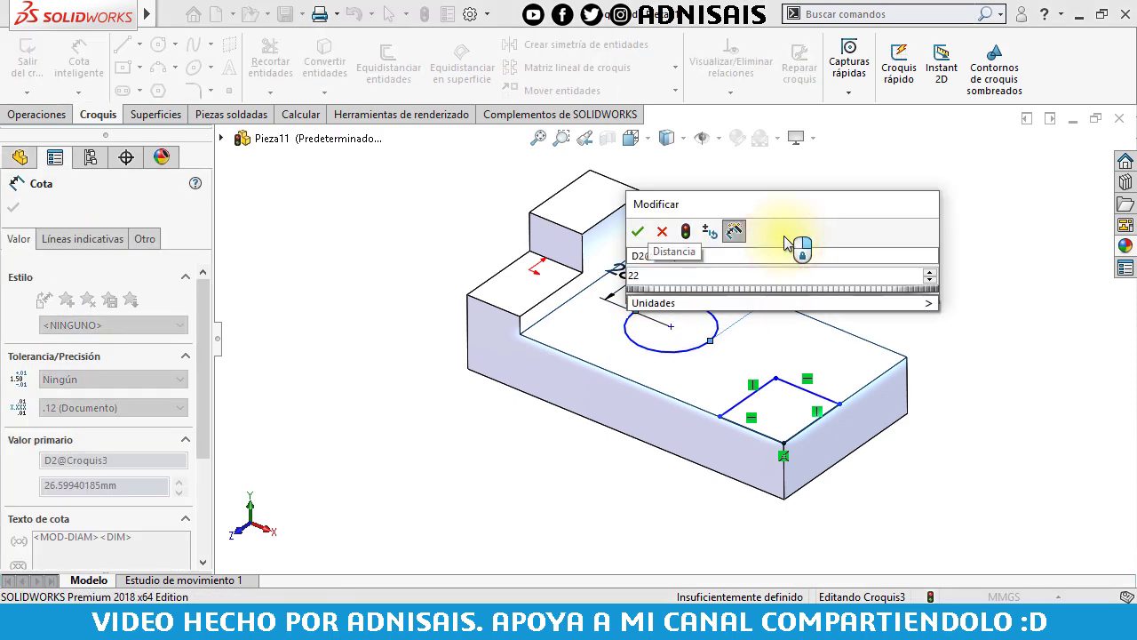
key(Return)
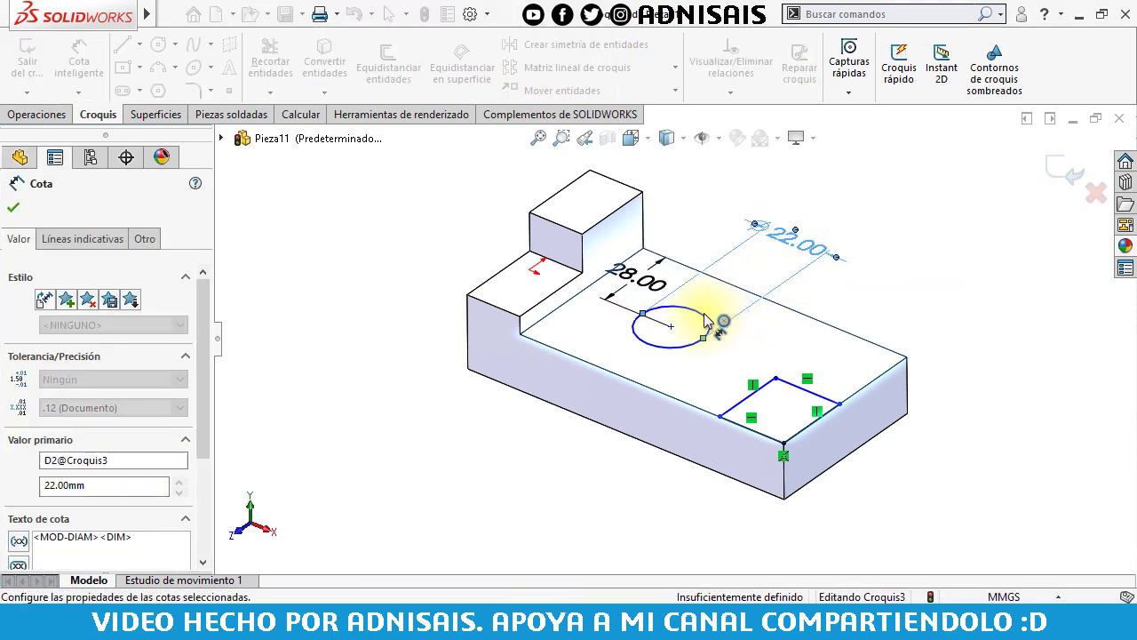
click(701, 312)
click(884, 380)
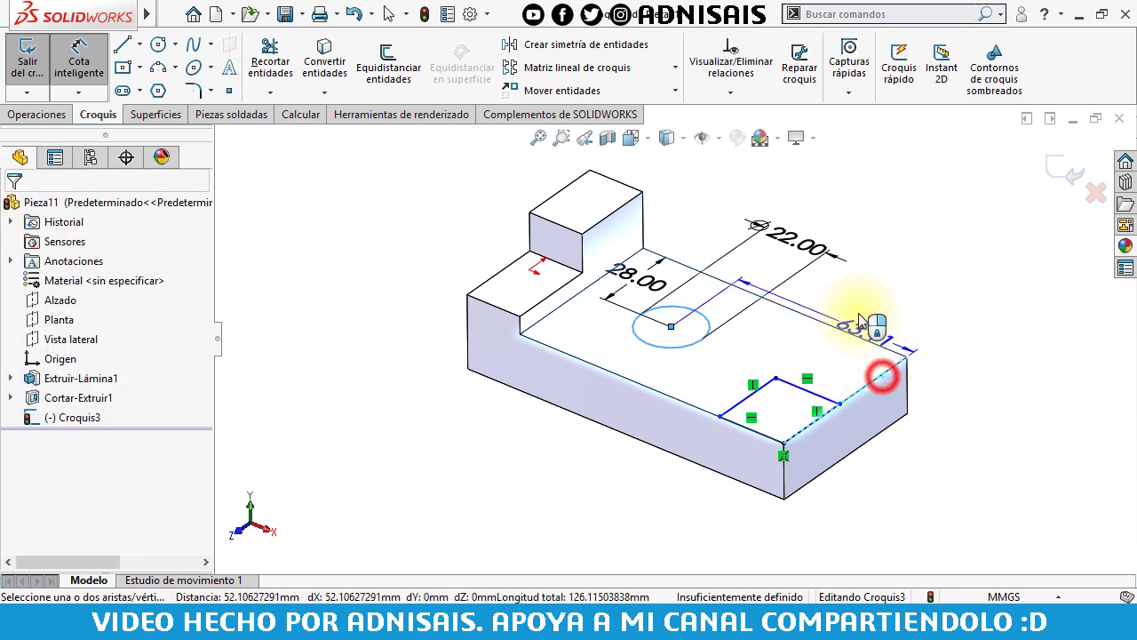
click(849, 302)
text(57)
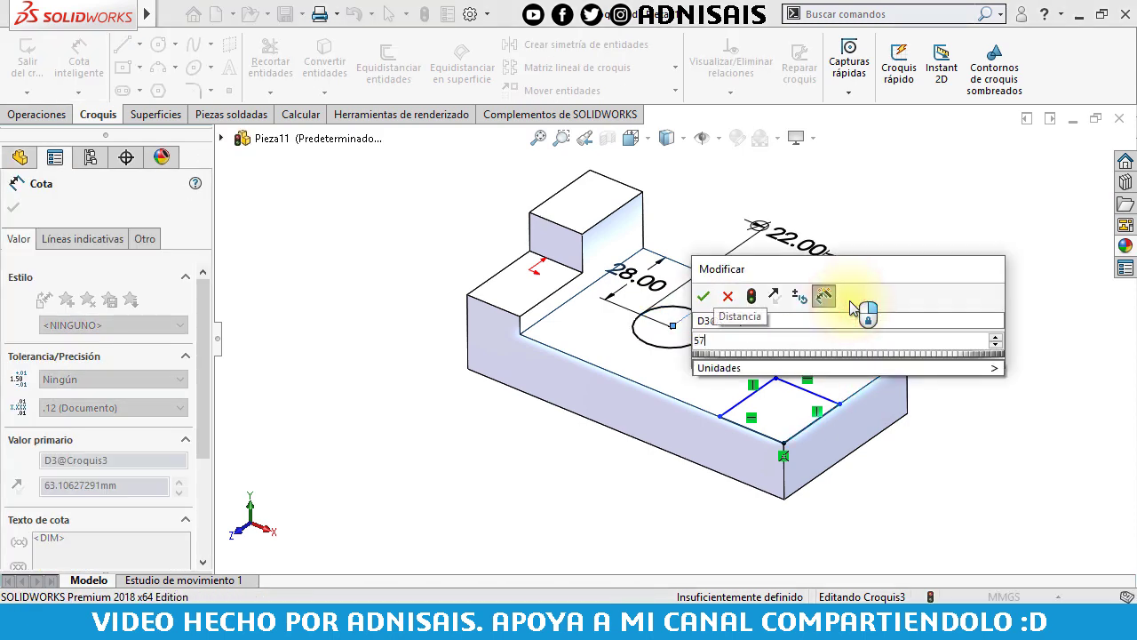
key(Return)
Dimension the corner rectangle 38 mm long and 16 mm wide.
click(968, 415)
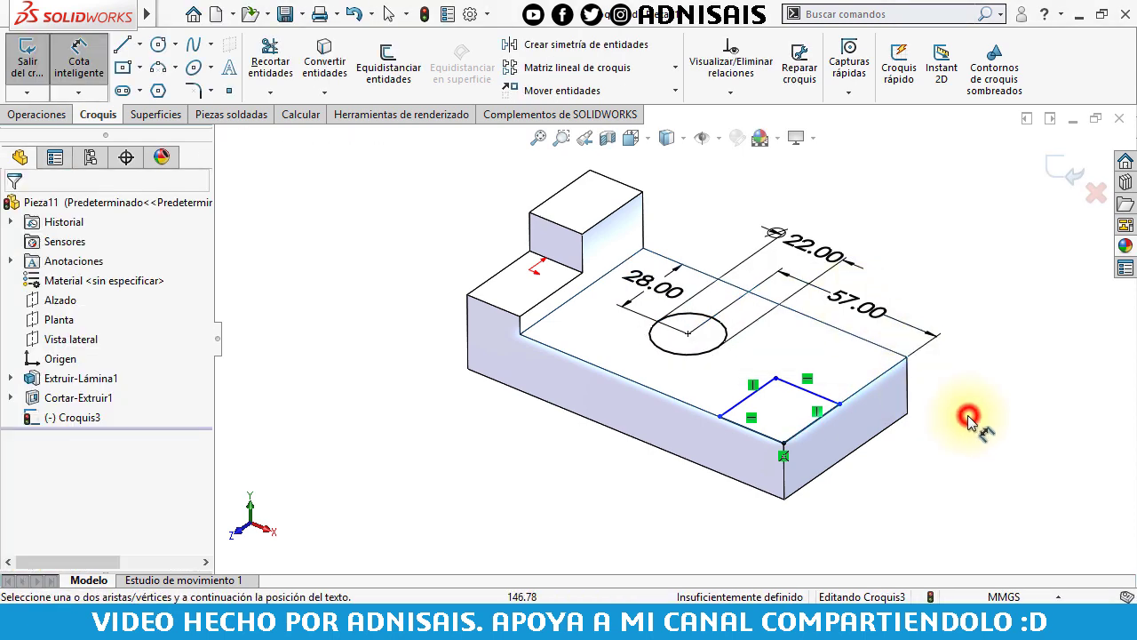
click(813, 429)
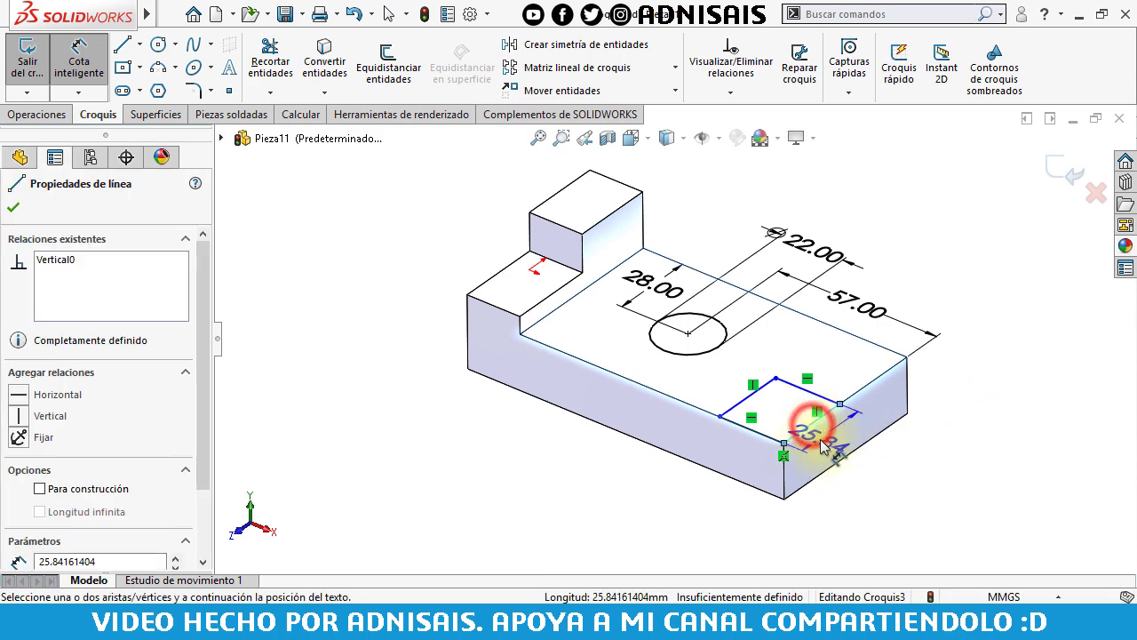
click(817, 430)
text(38)
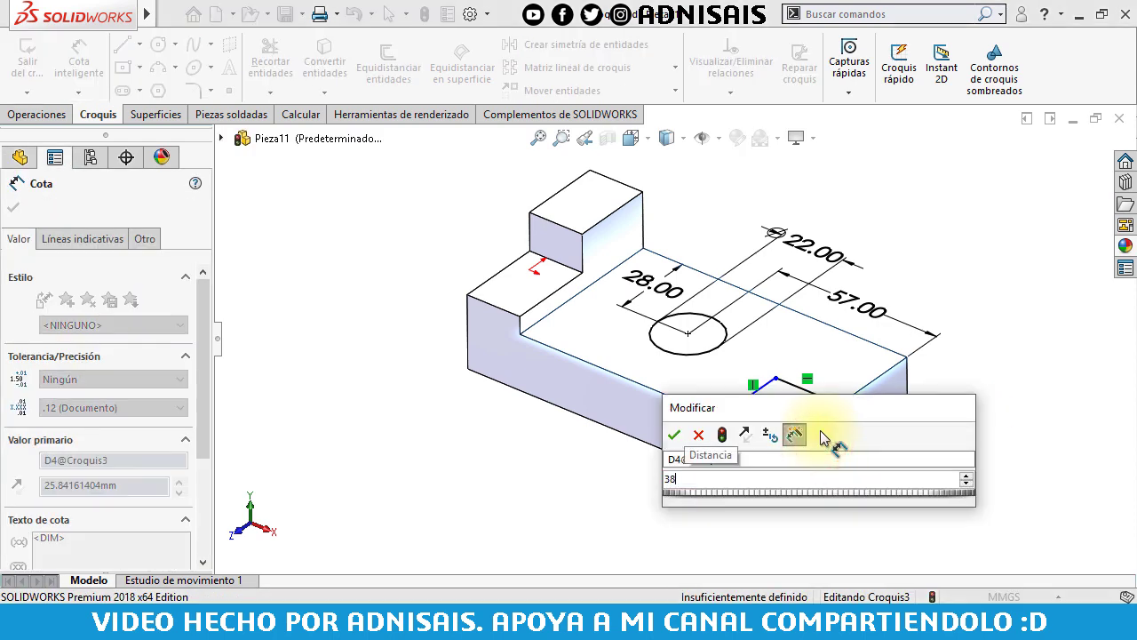
key(Return)
click(775, 444)
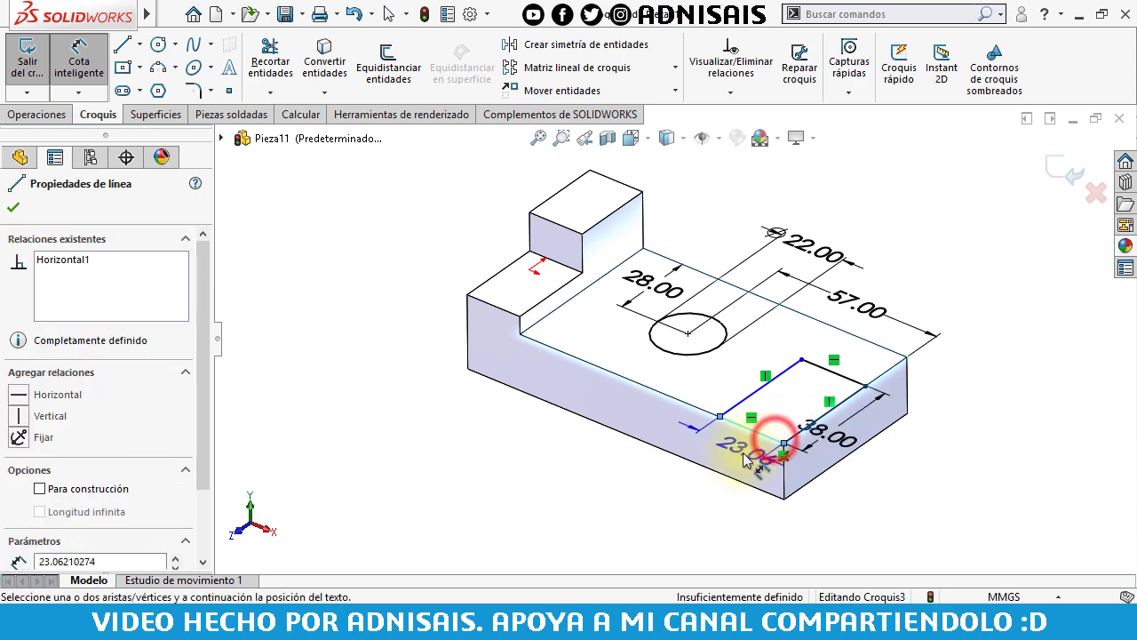
click(737, 455)
text(16)
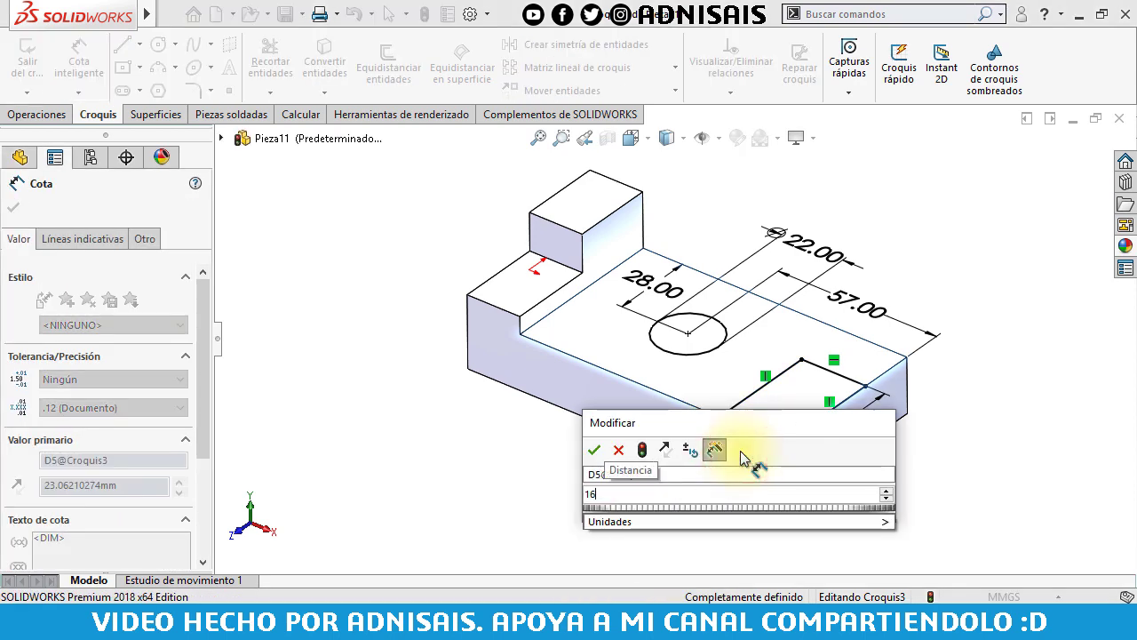
key(Return)
click(27, 116)
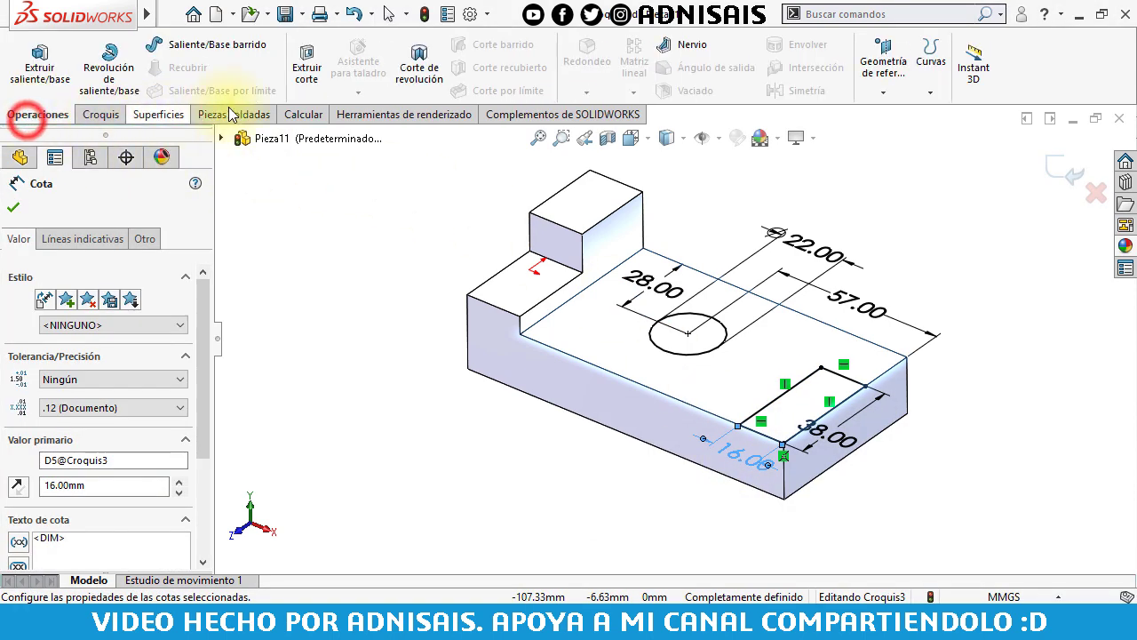
Cut the Ø22 hole and 38 × 16 mm notch Through All, then view isometric.
click(313, 64)
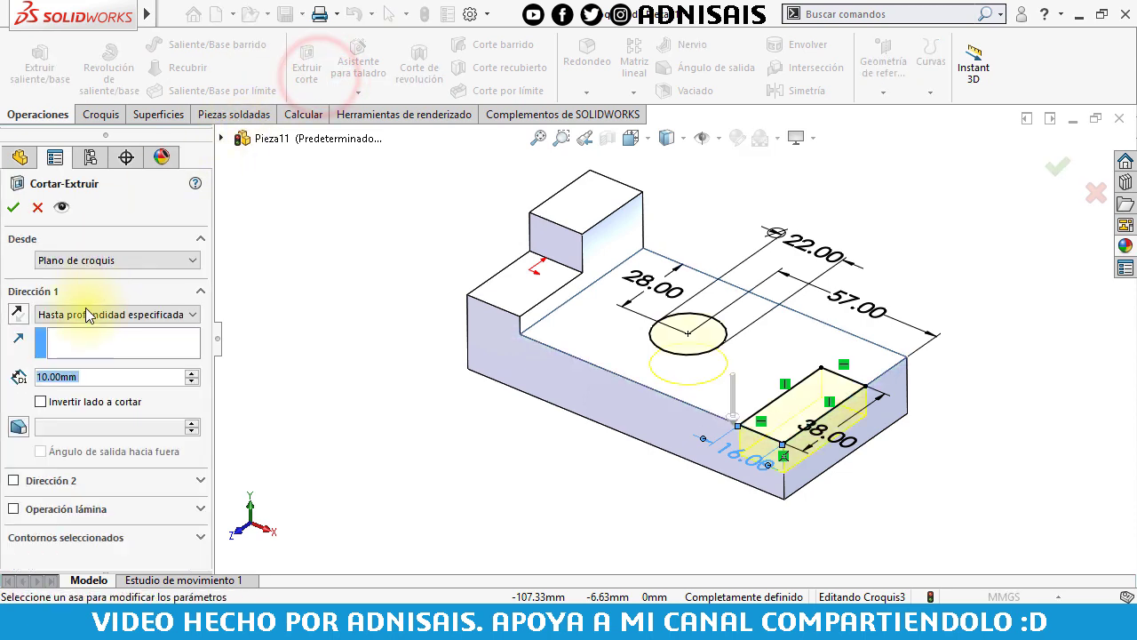
click(85, 314)
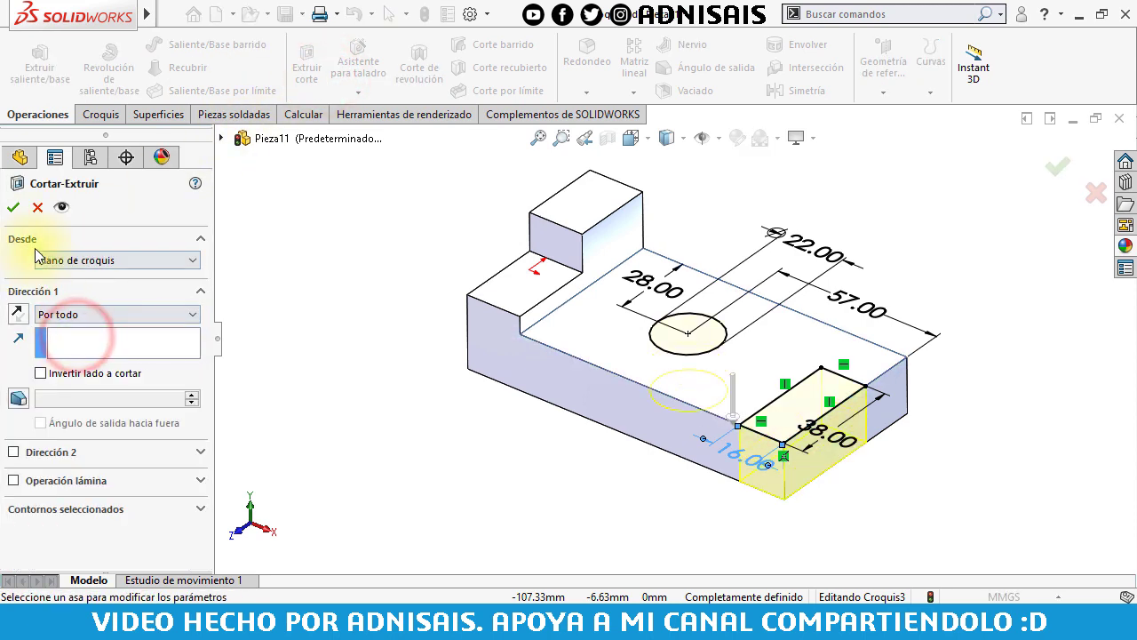
click(14, 208)
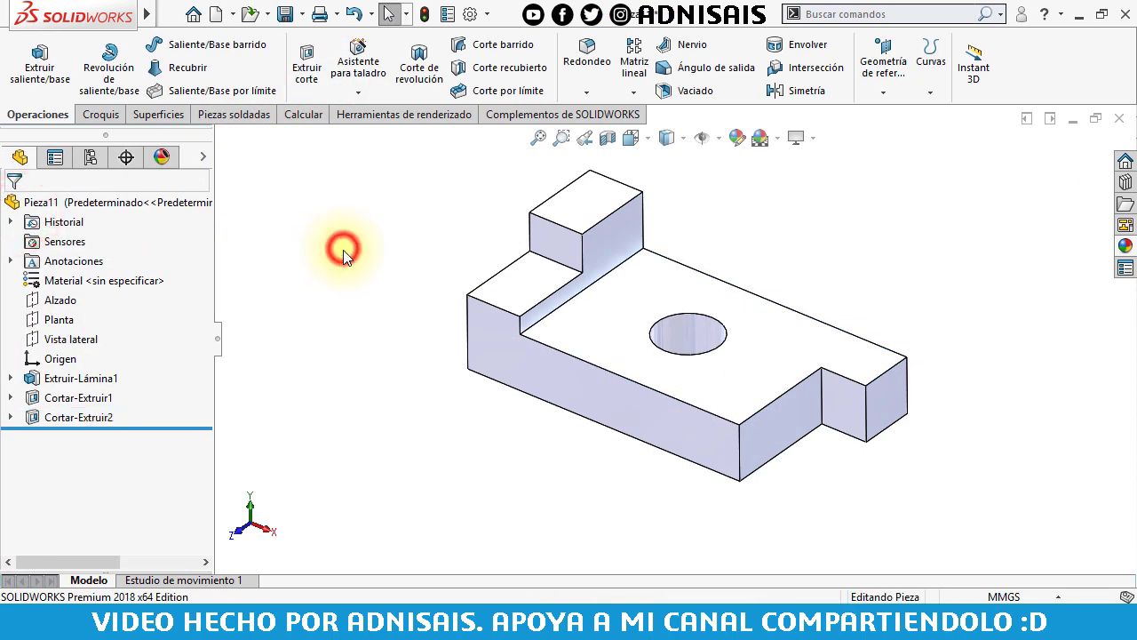
key(ctrl+7)
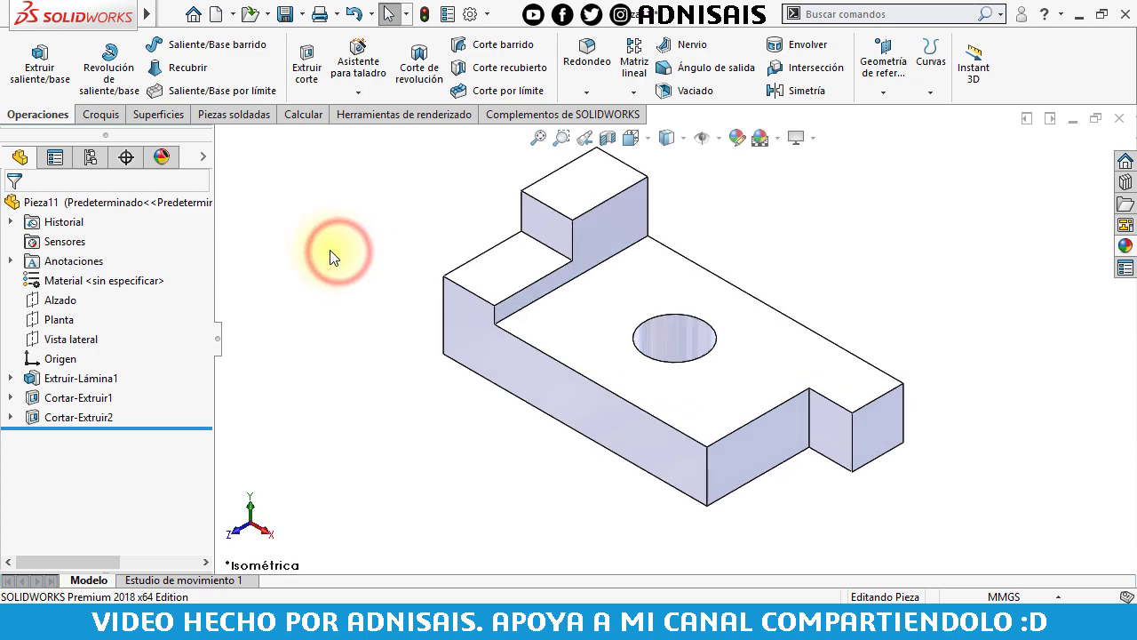
Create a new part and start a sketch on the Alzado front plane.
click(215, 14)
click(626, 520)
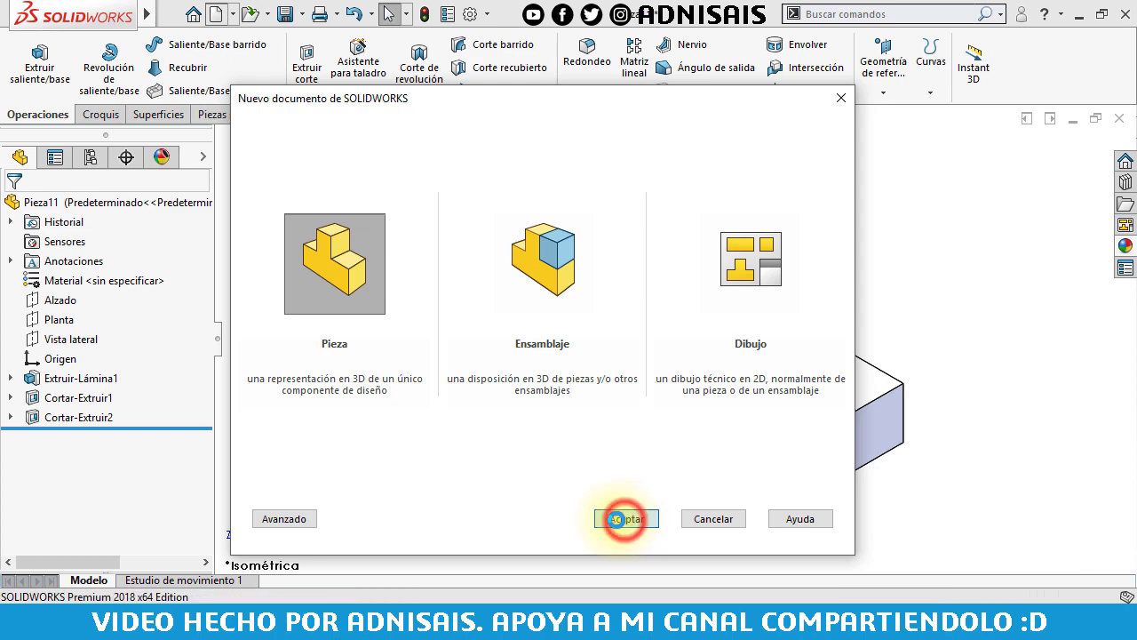
click(57, 307)
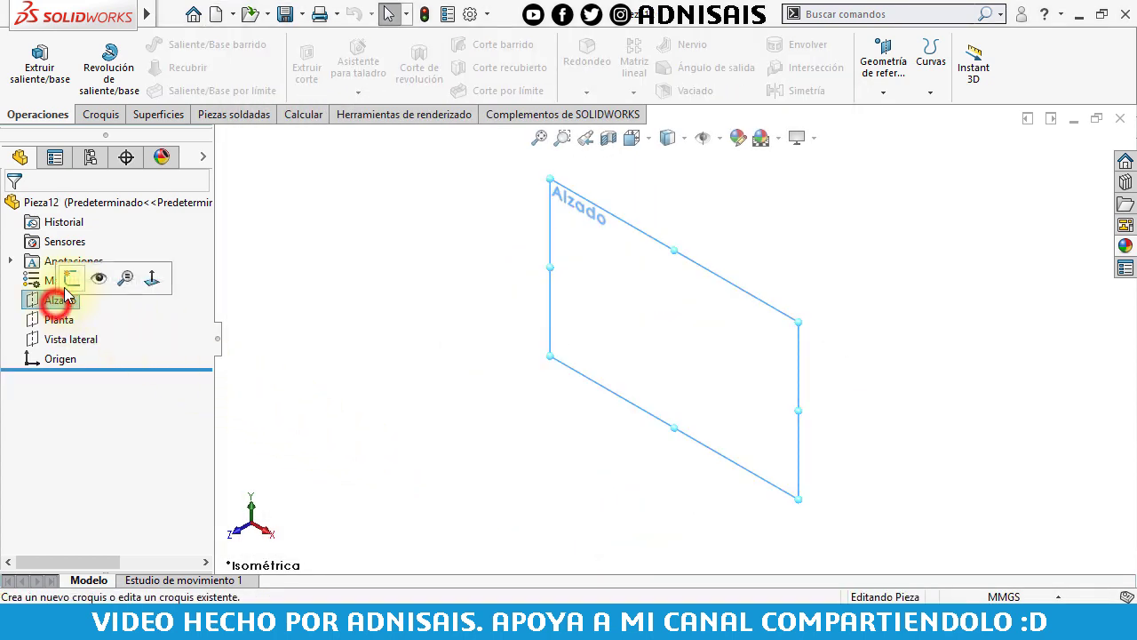
click(38, 276)
click(116, 49)
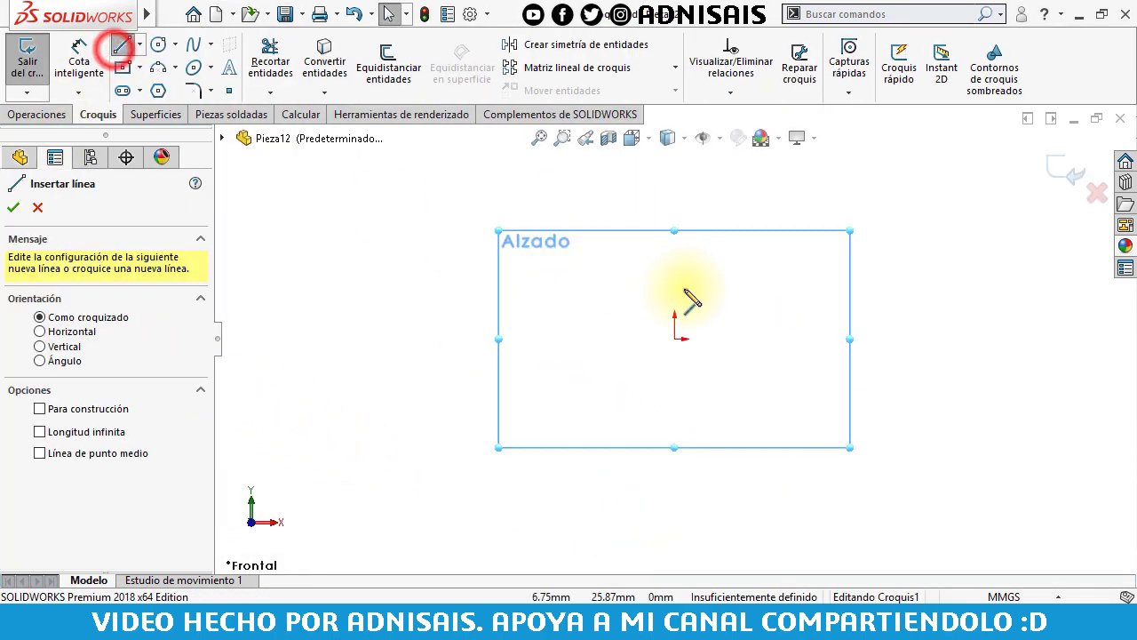
Draw a closed ten-line stepped outline starting and ending at the origin.
click(676, 338)
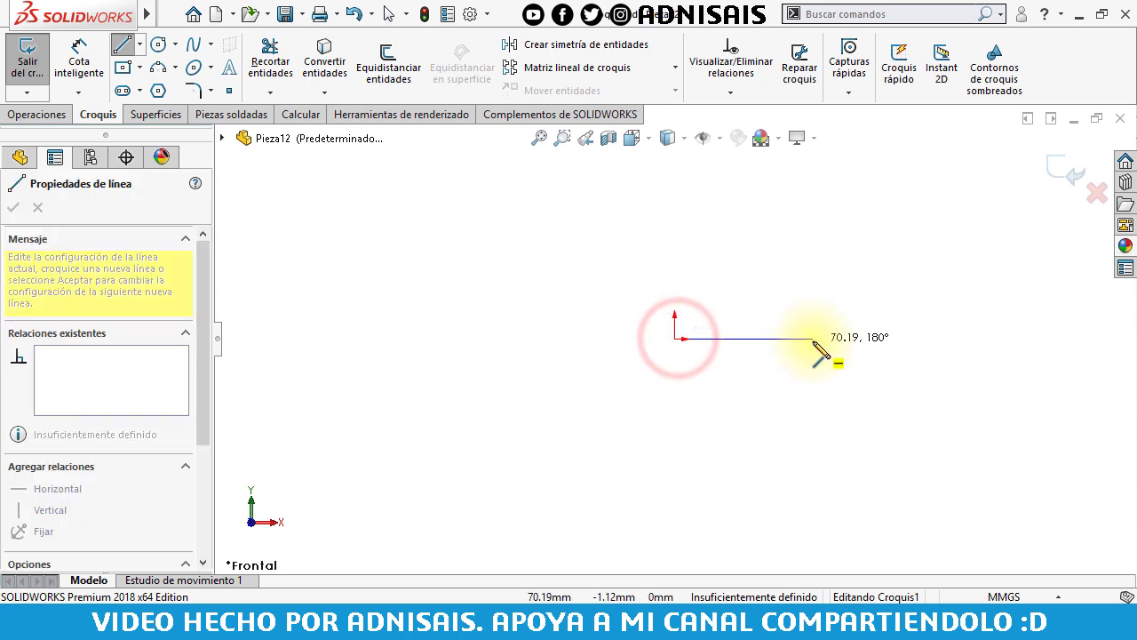
click(813, 339)
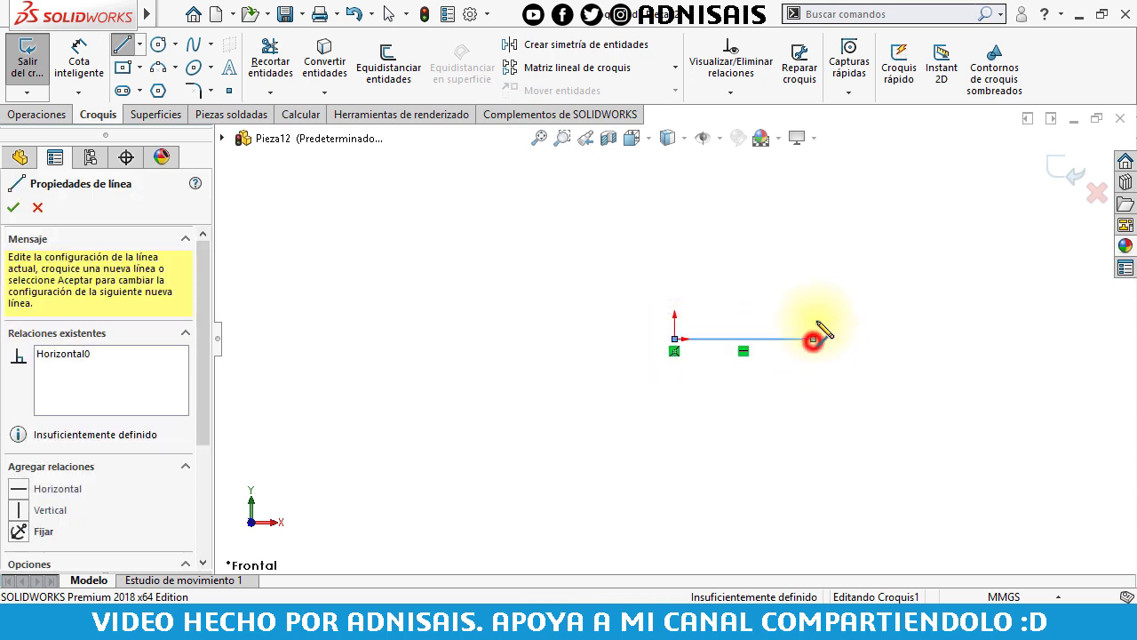
click(813, 316)
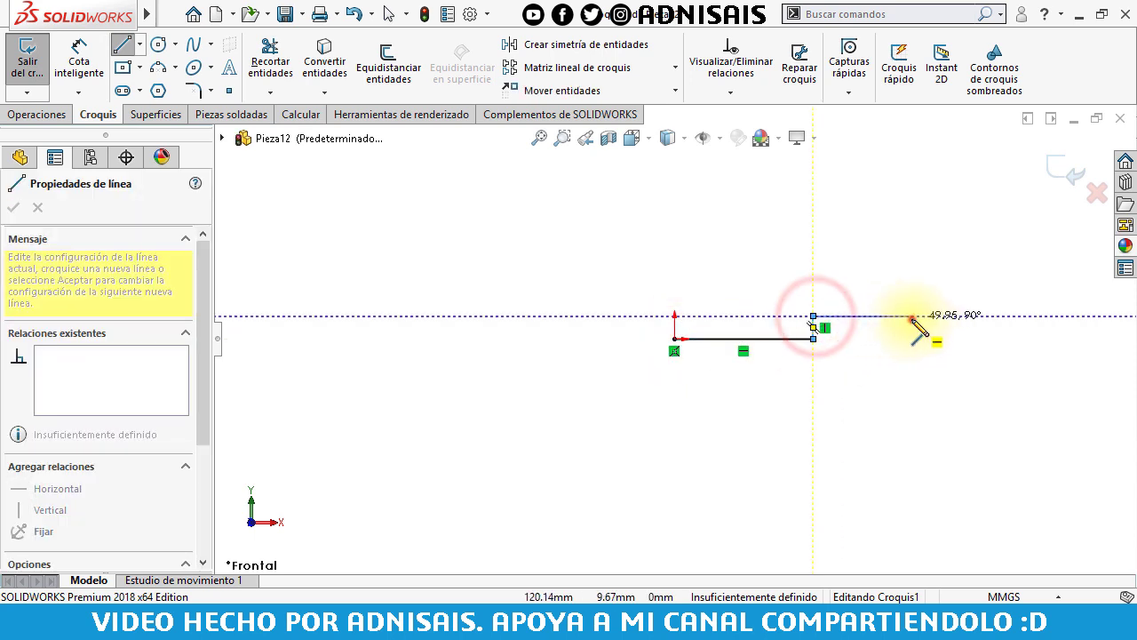
click(911, 316)
click(912, 203)
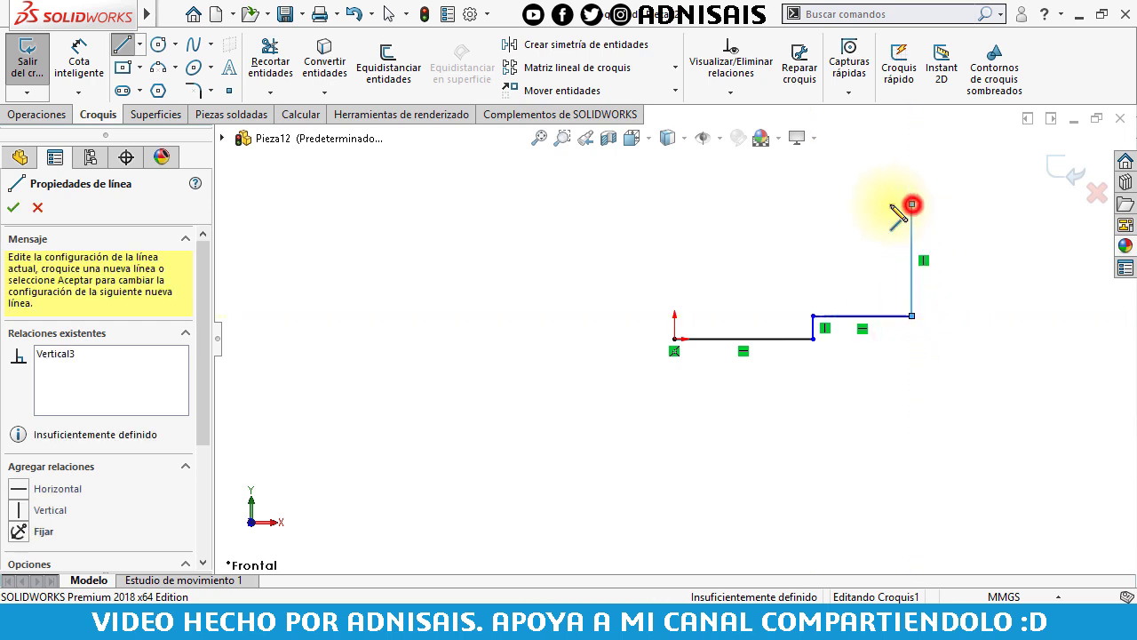
click(877, 203)
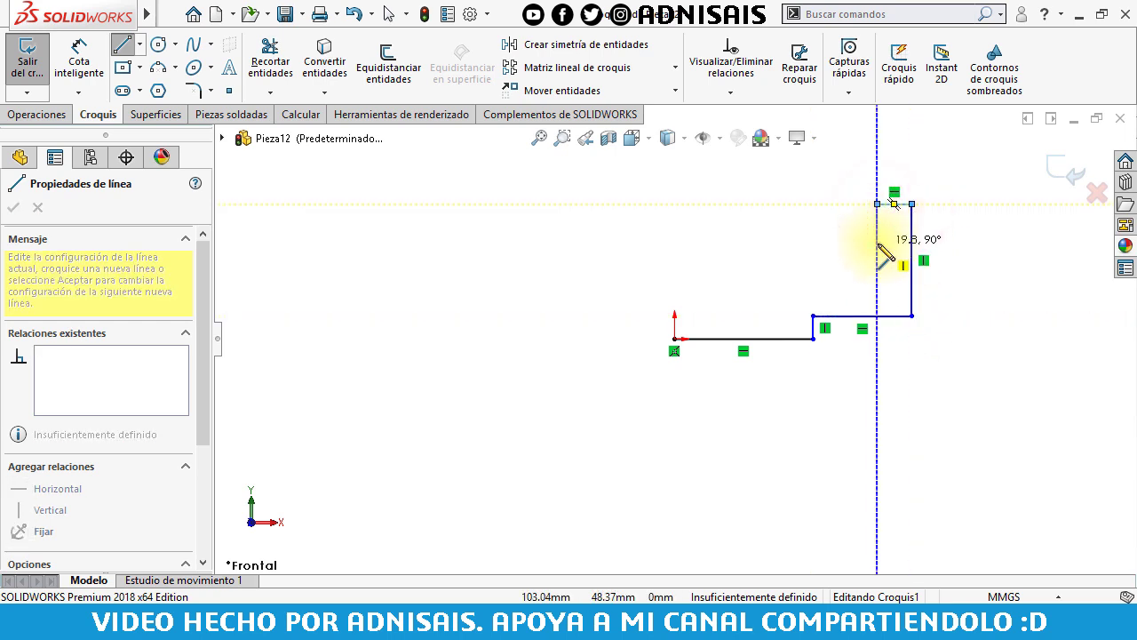
click(876, 241)
click(710, 242)
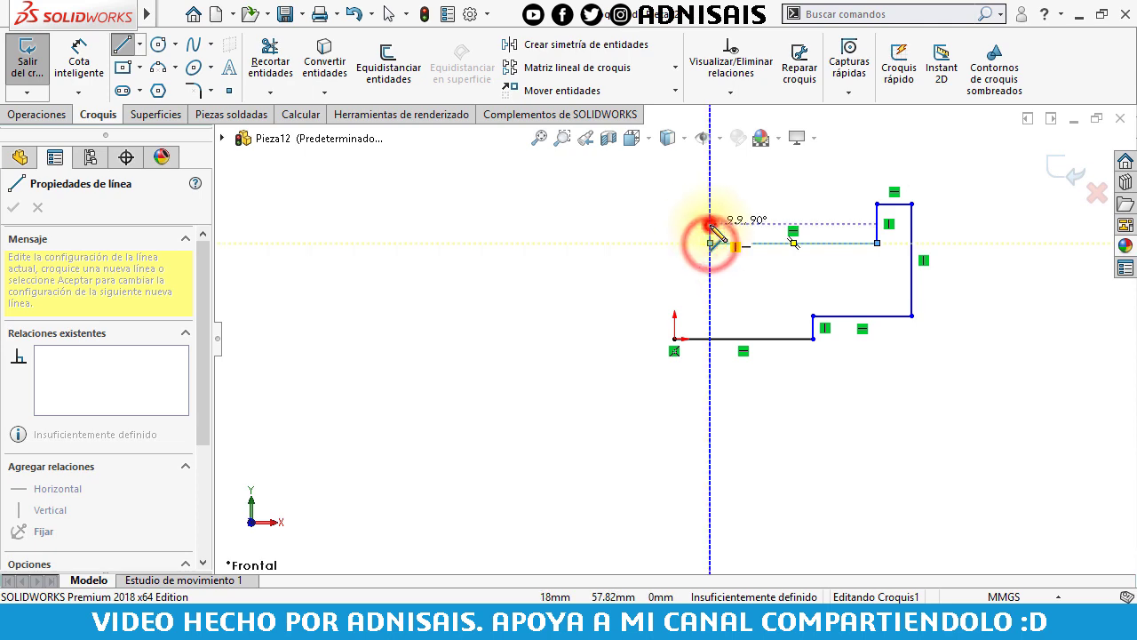
click(710, 223)
click(675, 223)
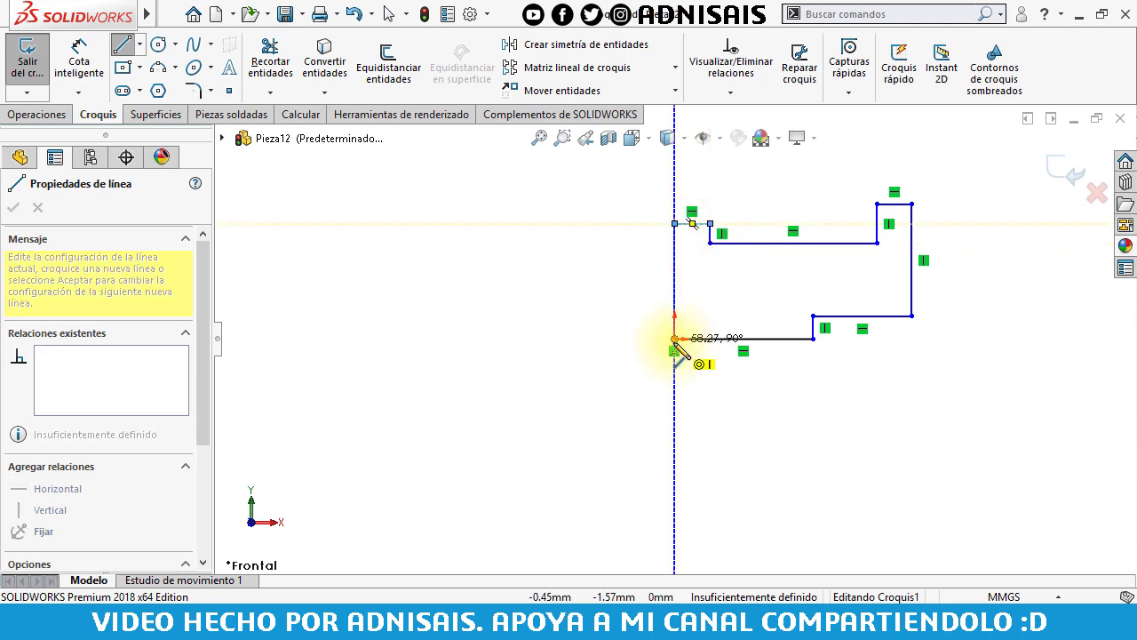
click(673, 338)
click(78, 58)
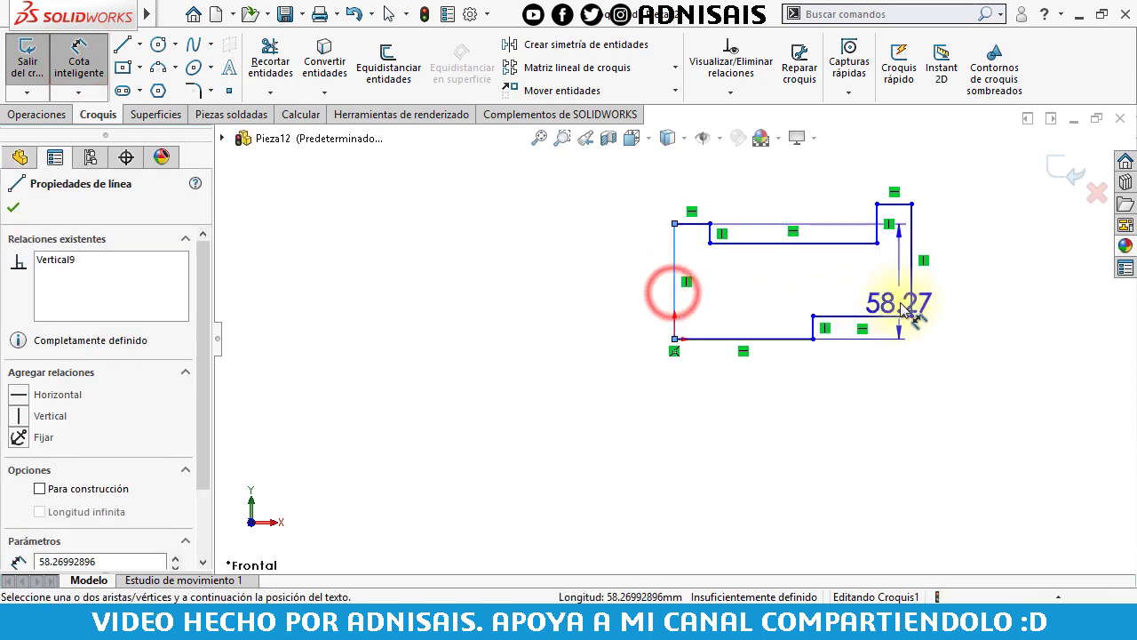
Dimension the profile's overall width to 114 mm and the bottom-right step length to 57 mm.
click(911, 298)
click(834, 405)
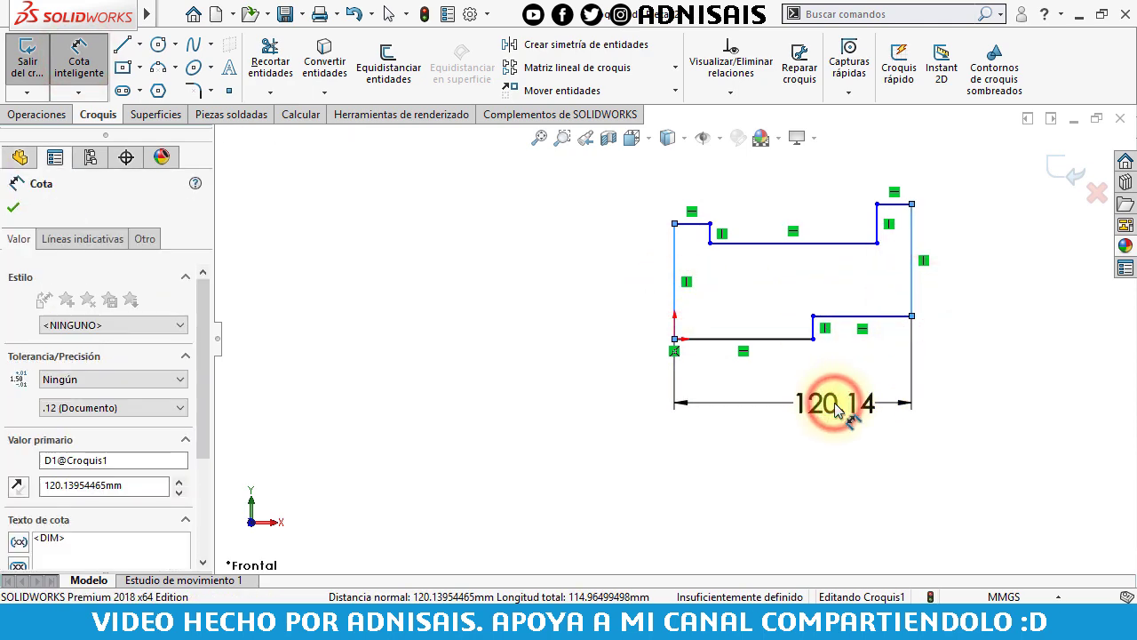
text(114)
key(Return)
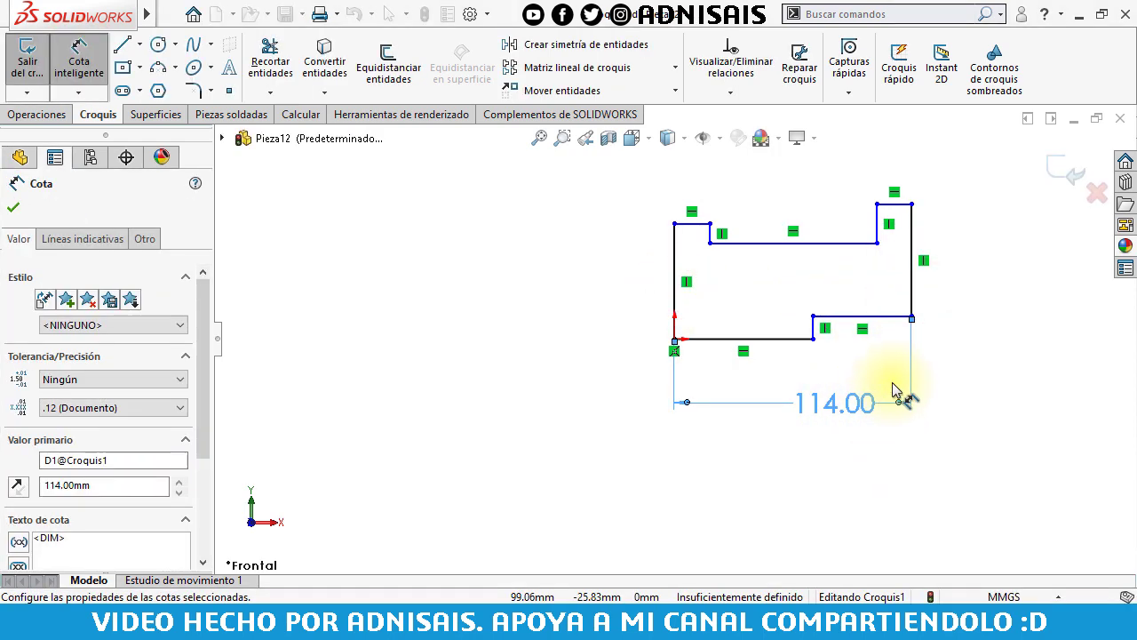
click(841, 318)
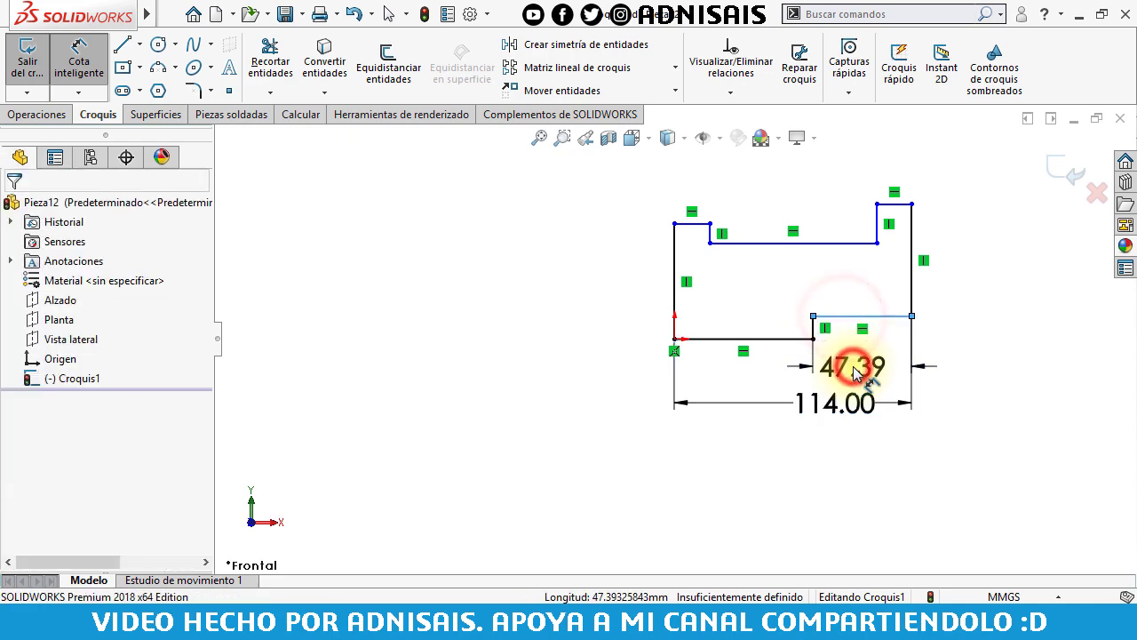
click(852, 366)
text(57)
key(Return)
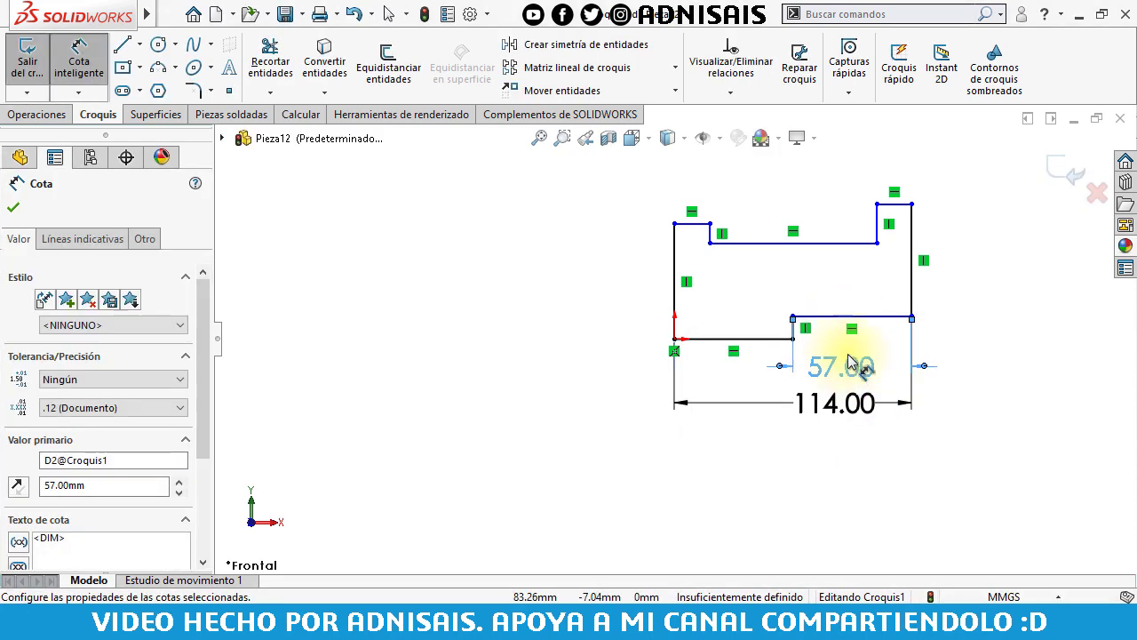
Dimension the left vertical edge to 36 mm and the top-left edge to 16 mm.
click(675, 270)
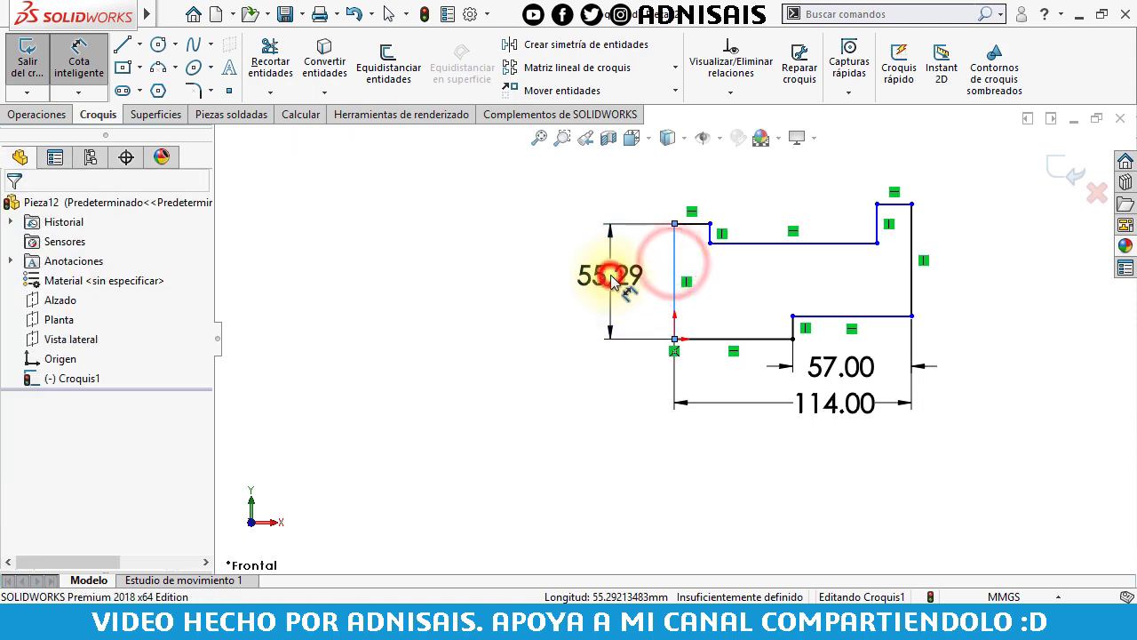
click(609, 274)
text(36)
key(Return)
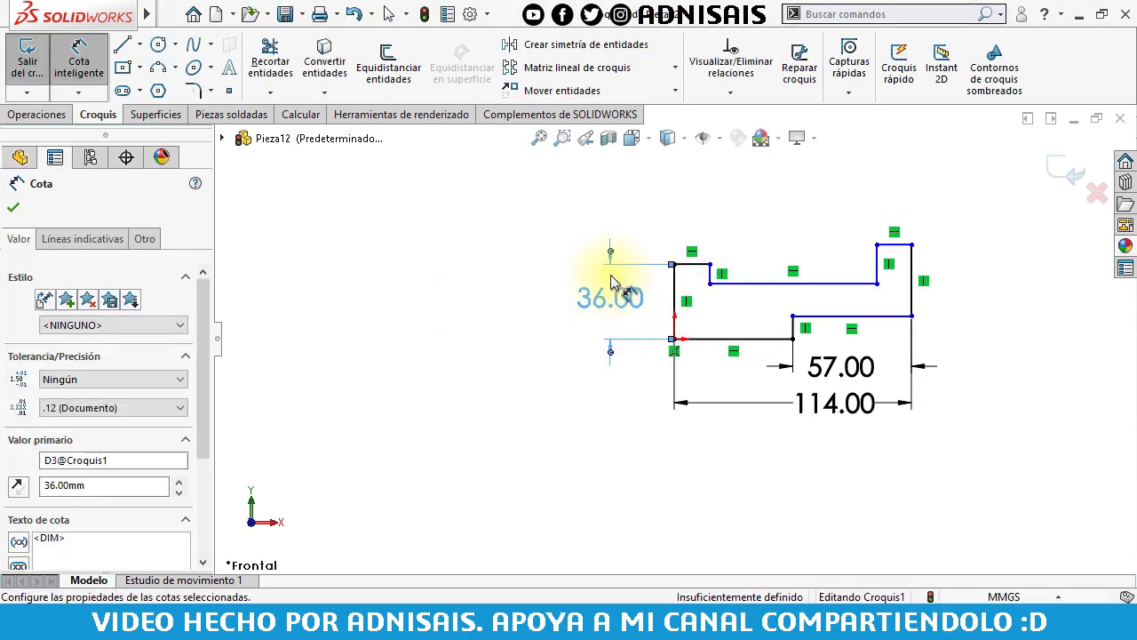
click(697, 272)
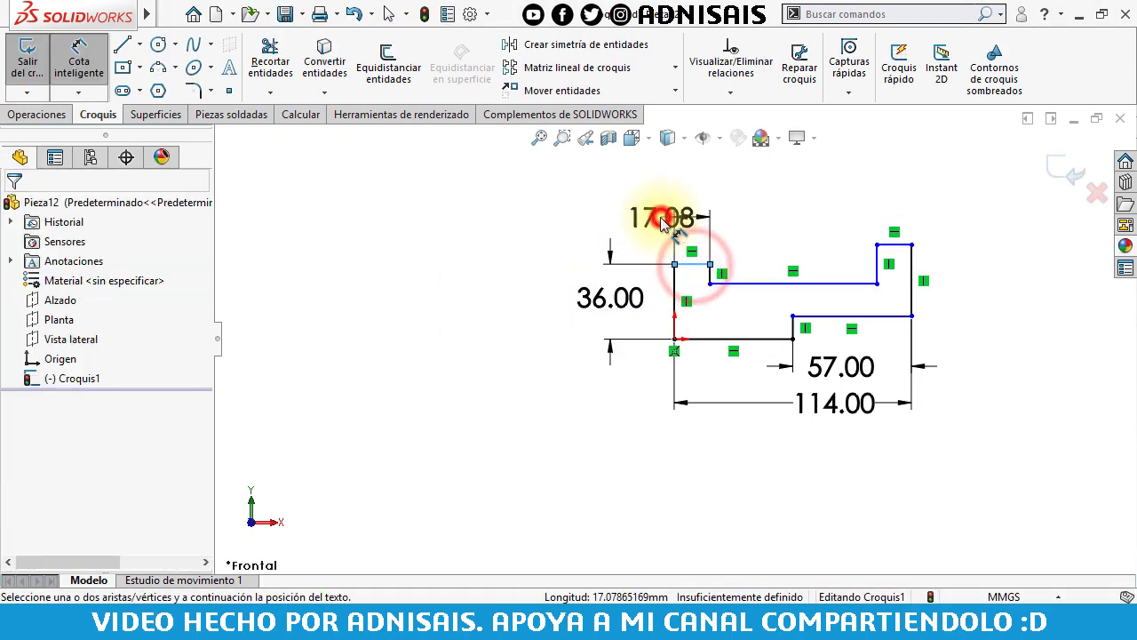
click(662, 219)
text(16)
key(Return)
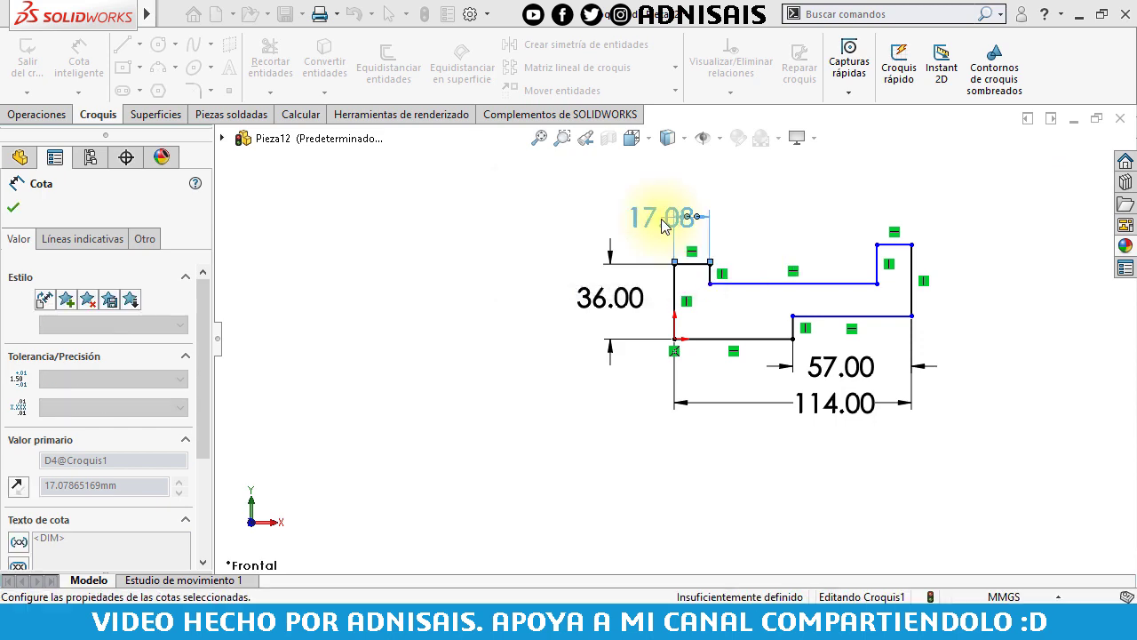
Set the two inner vertical edge heights to 11 mm and 19 mm.
click(703, 275)
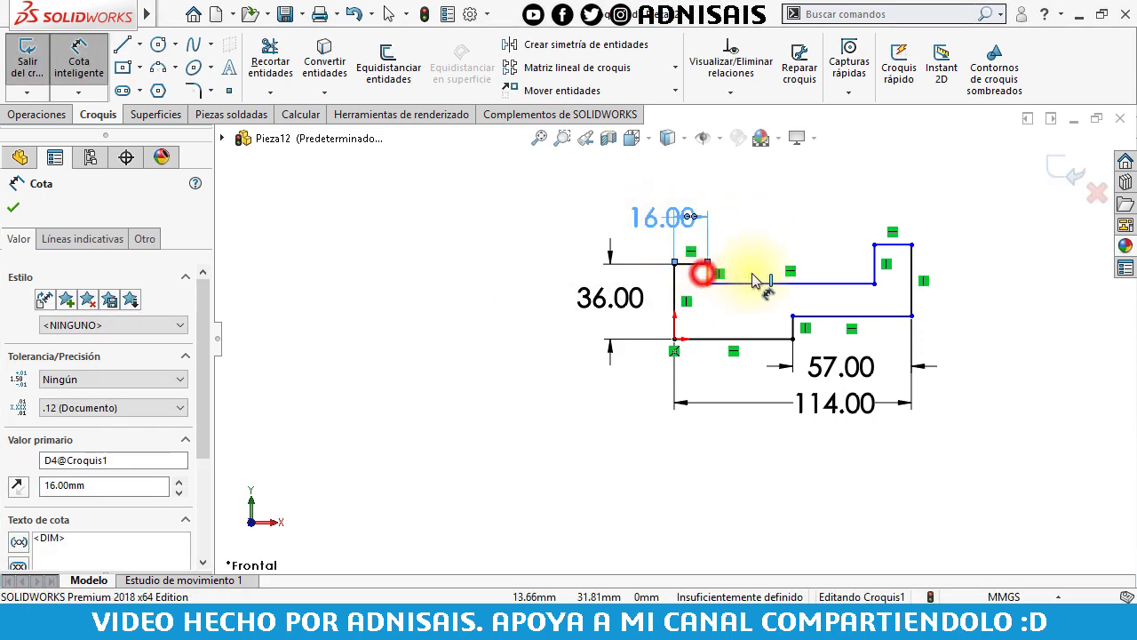
click(751, 274)
text(11)
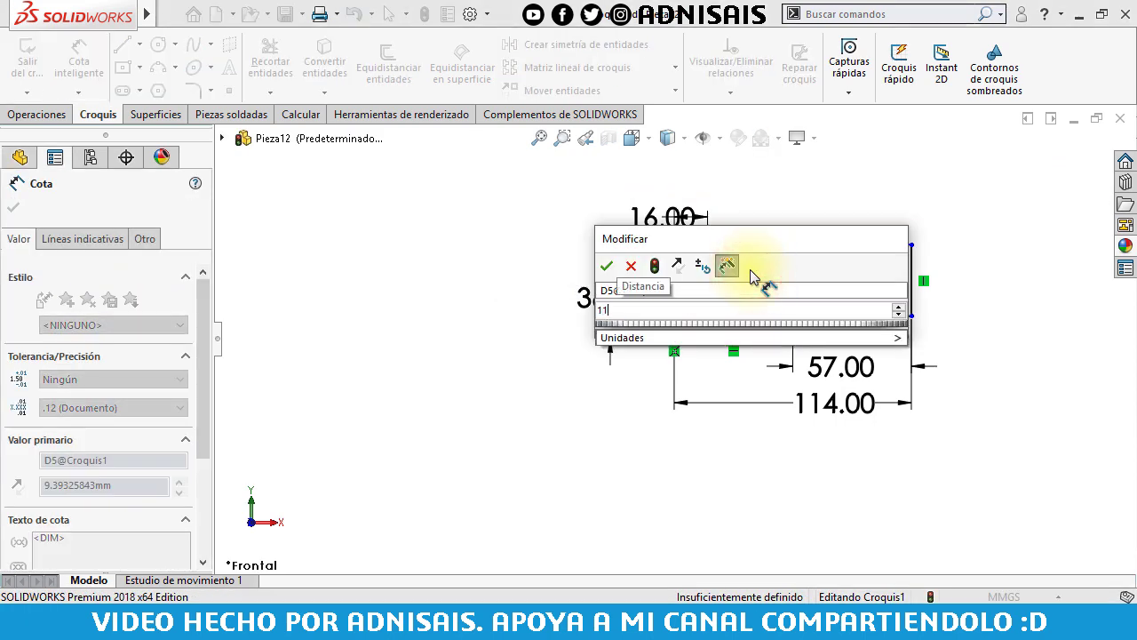
key(Return)
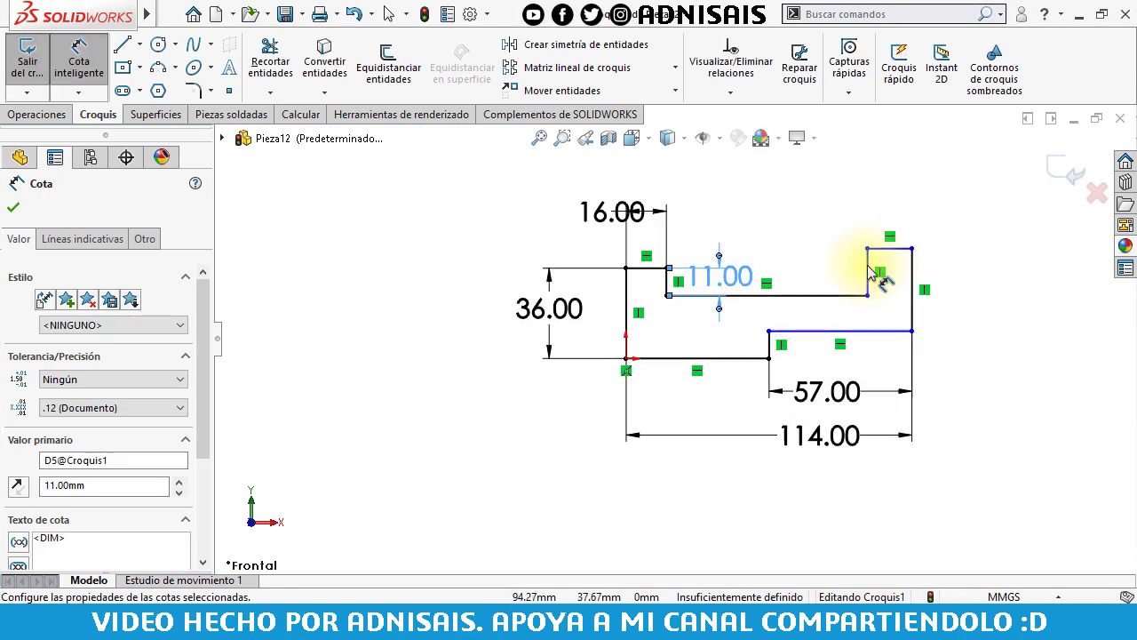
click(873, 269)
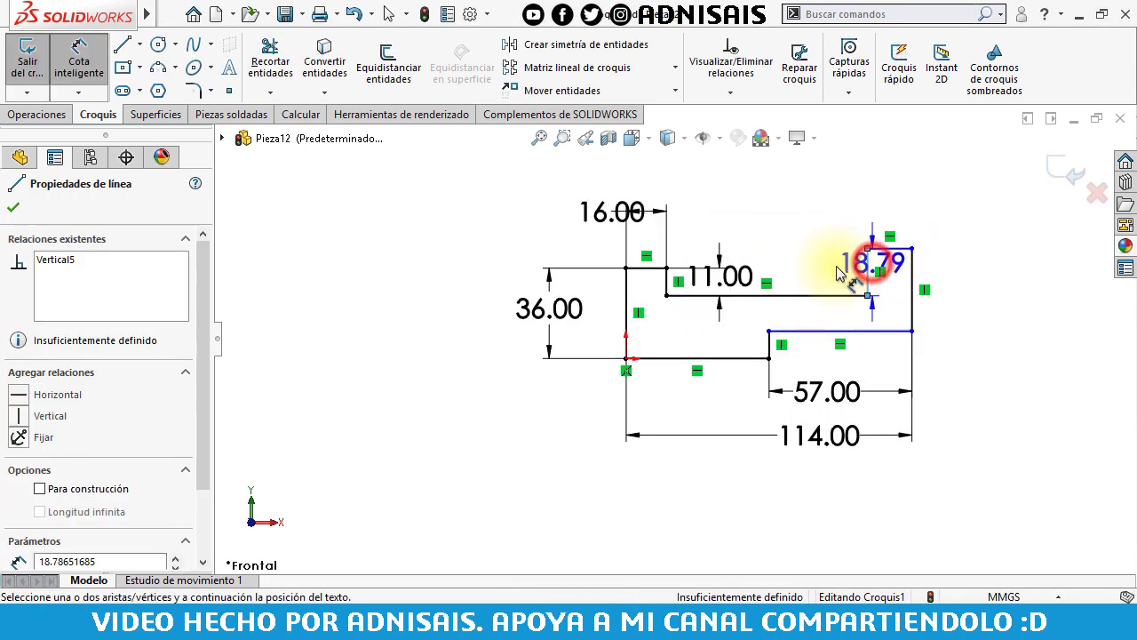
click(838, 271)
text(19)
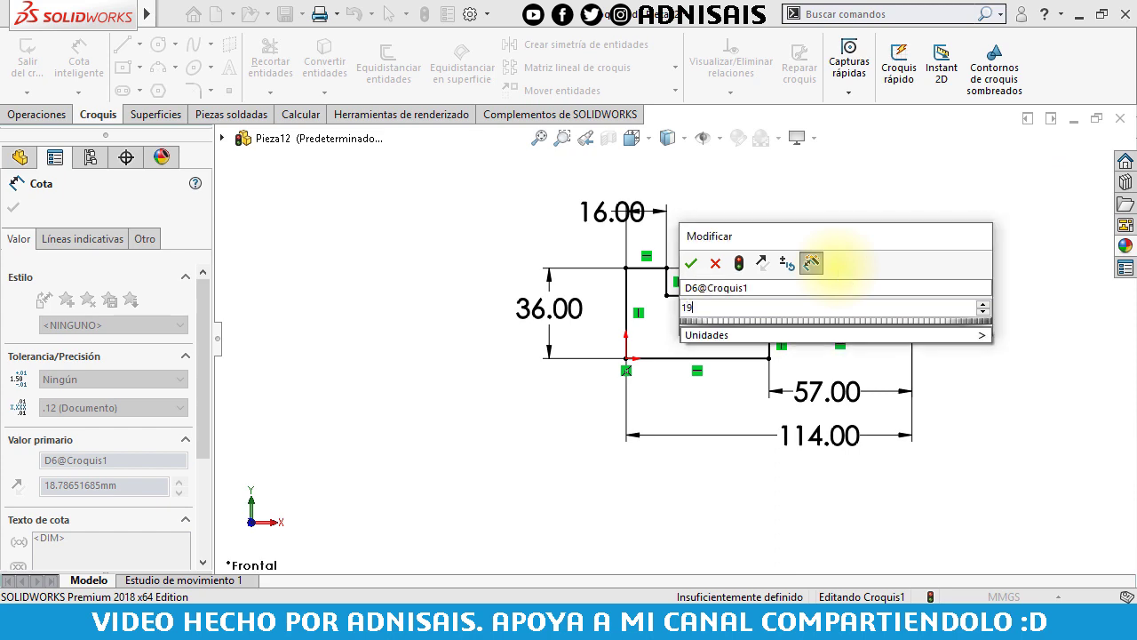
key(Return)
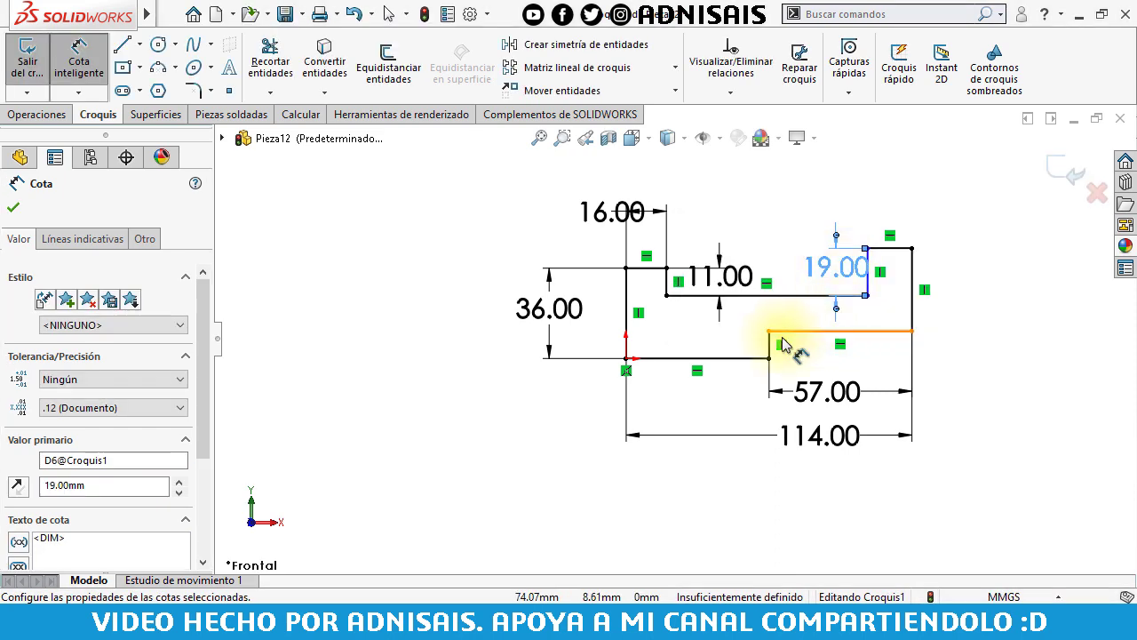
Dimension the lower step height to 10 mm and the top-right edge to 16 mm.
click(771, 347)
click(799, 351)
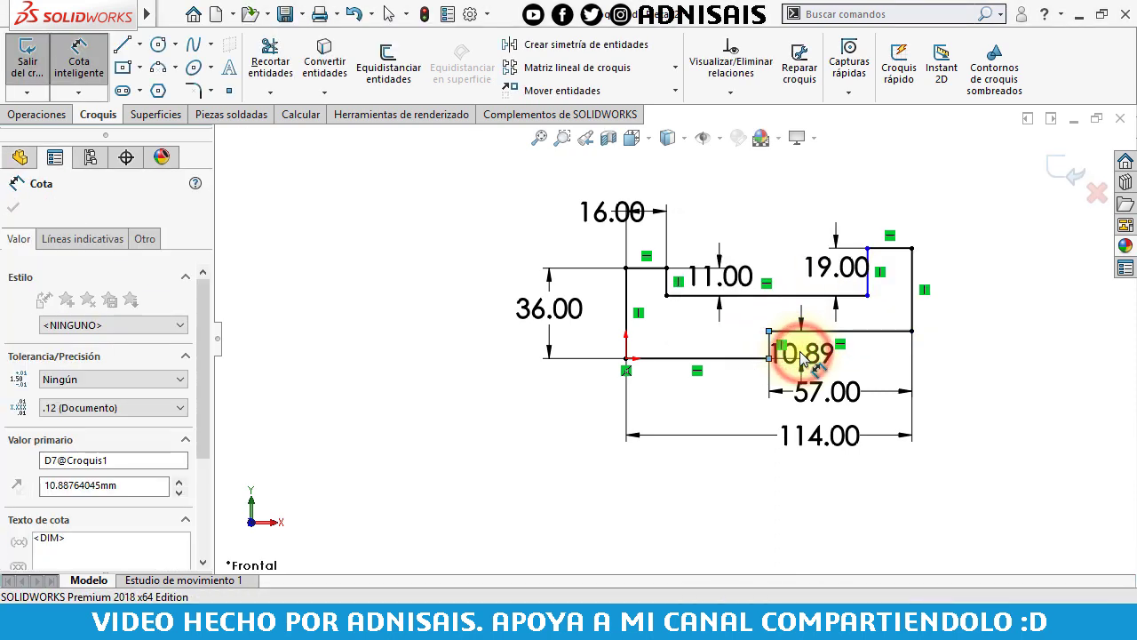
text(10)
key(Return)
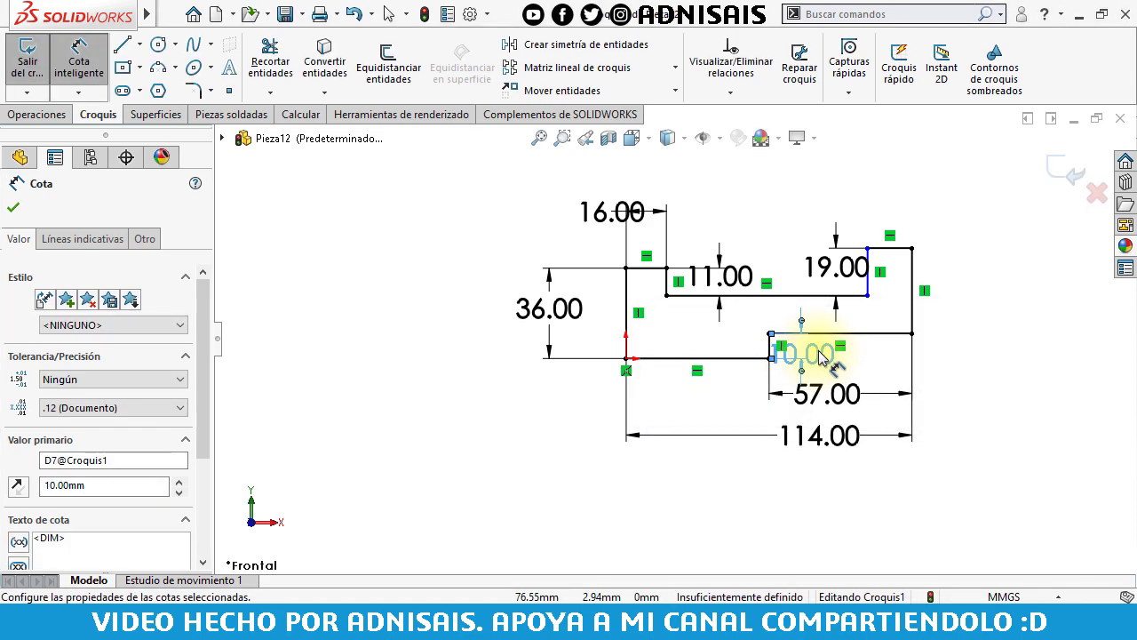
click(882, 253)
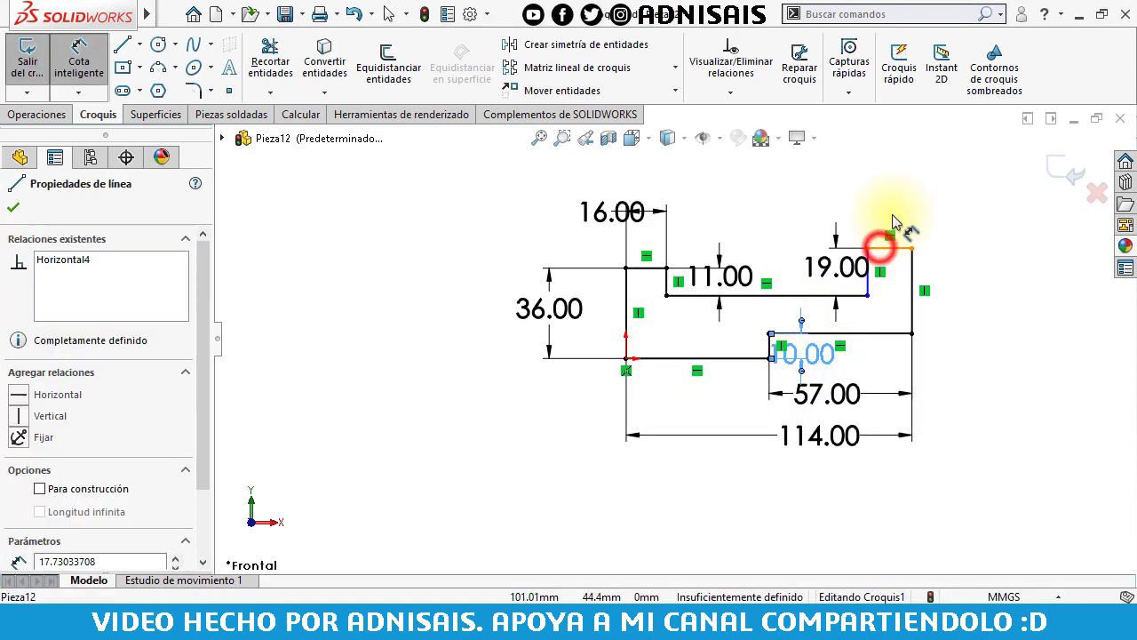
click(895, 217)
text(1)
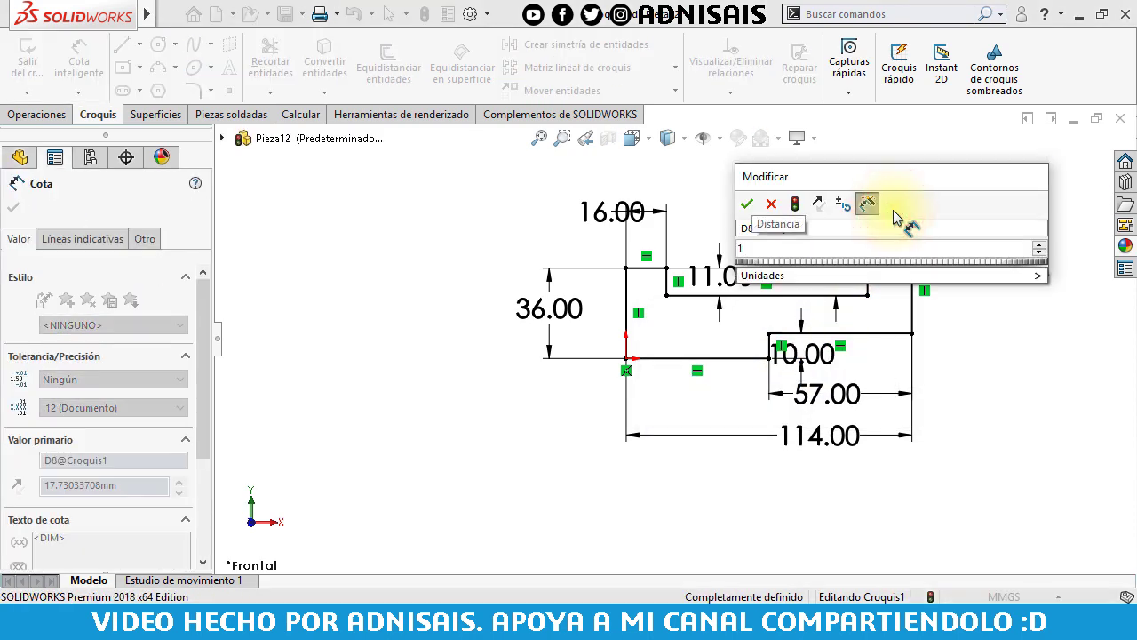
text(6)
key(Return)
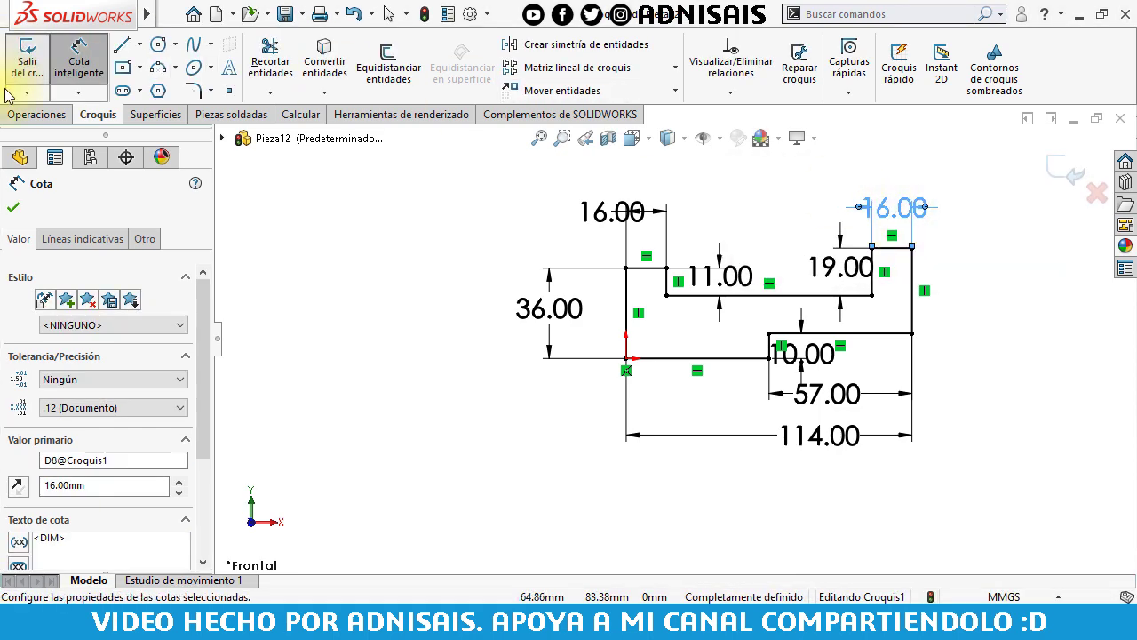
Start a boss extrusion of Croquis1 with the Plano medio (mid-plane) end condition.
click(36, 113)
click(39, 66)
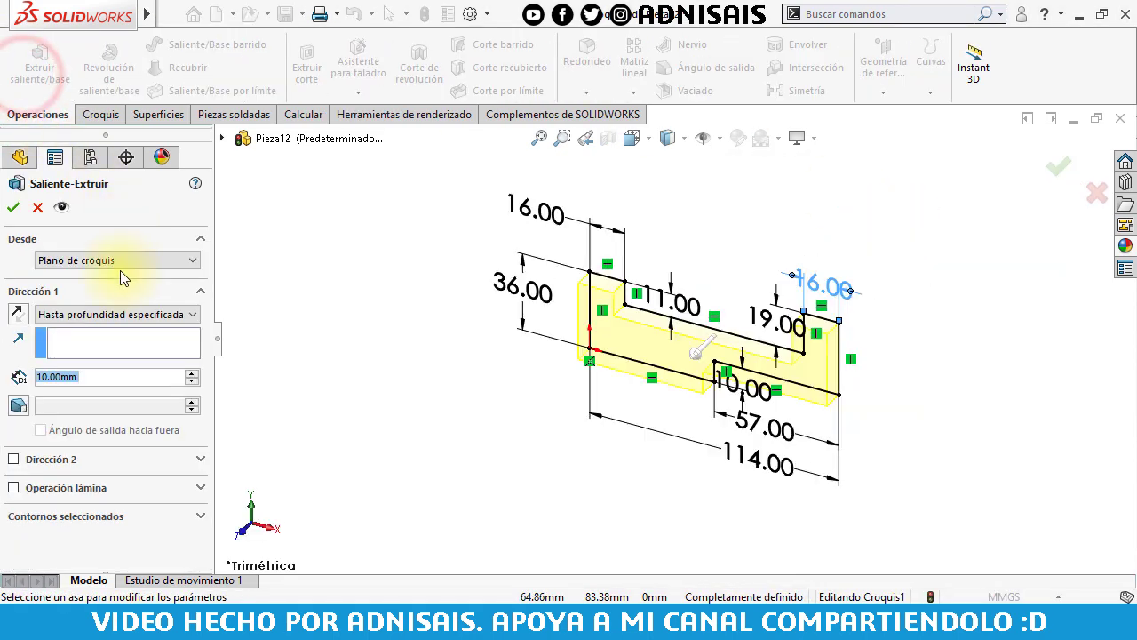
click(118, 317)
click(101, 384)
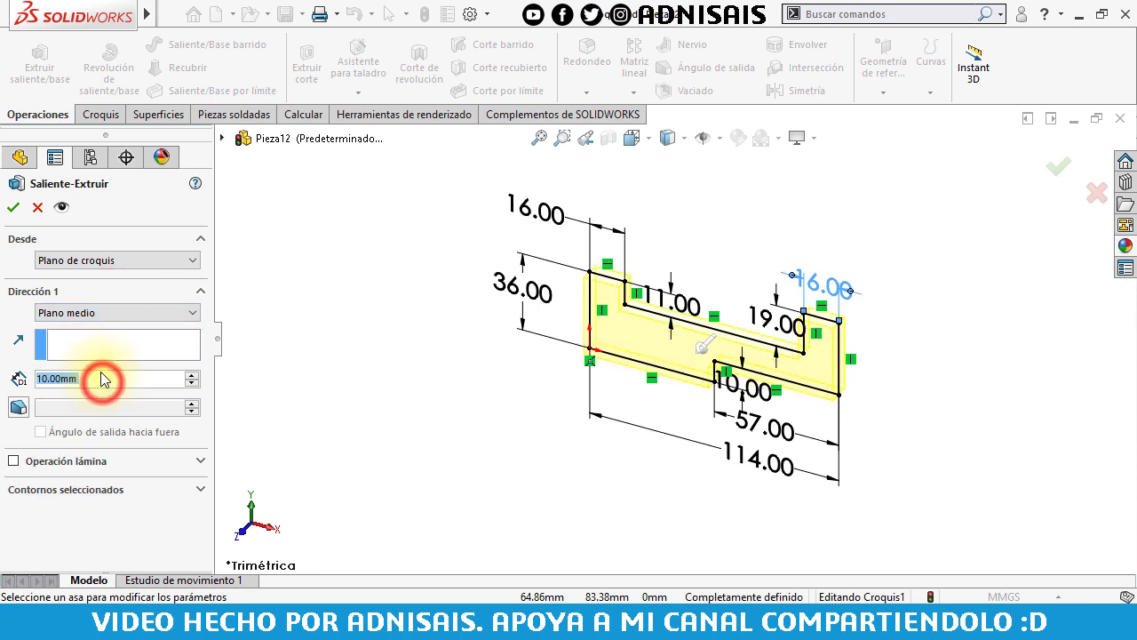
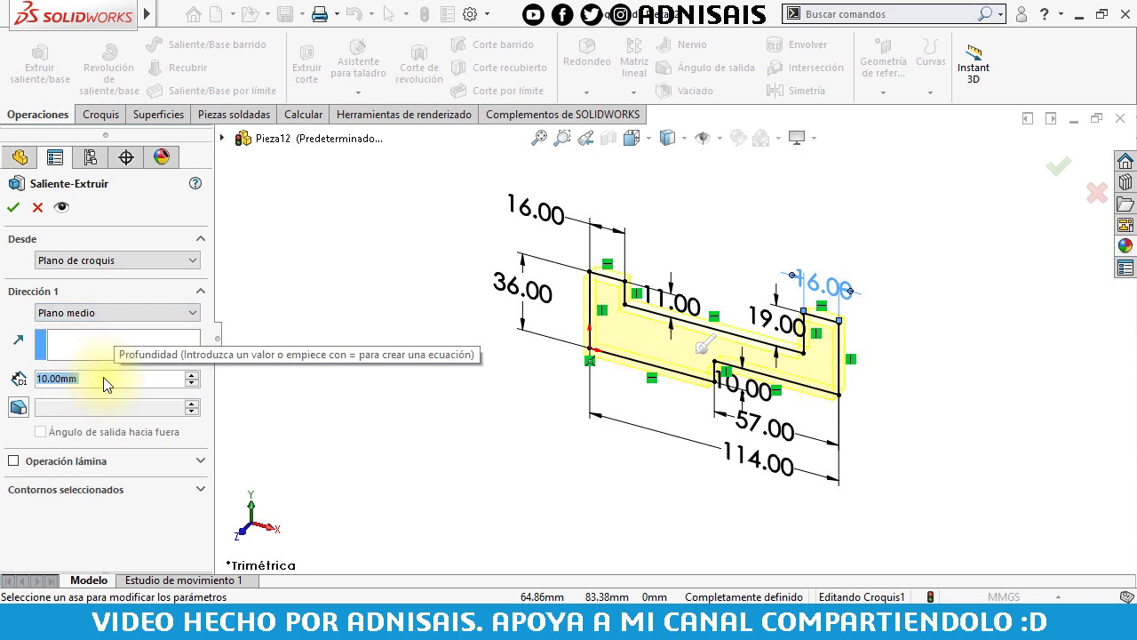
Extrude the profile 64 mm mid-plane into Saliente-Extruir1, then rotate to show the right end face.
text(64)
key(Return)
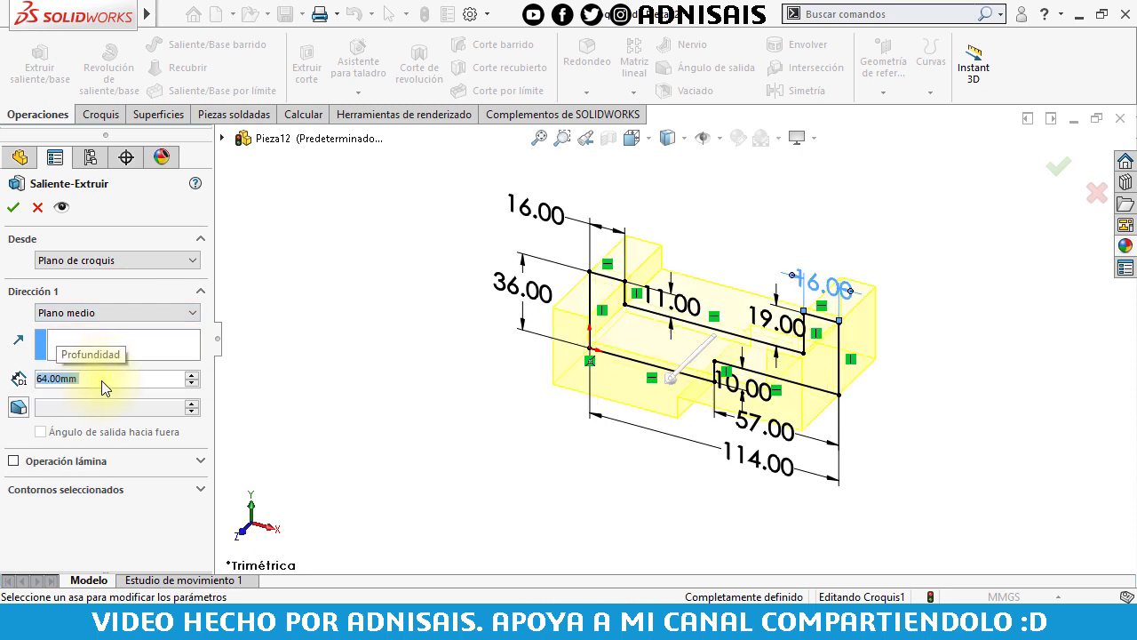
key(Return)
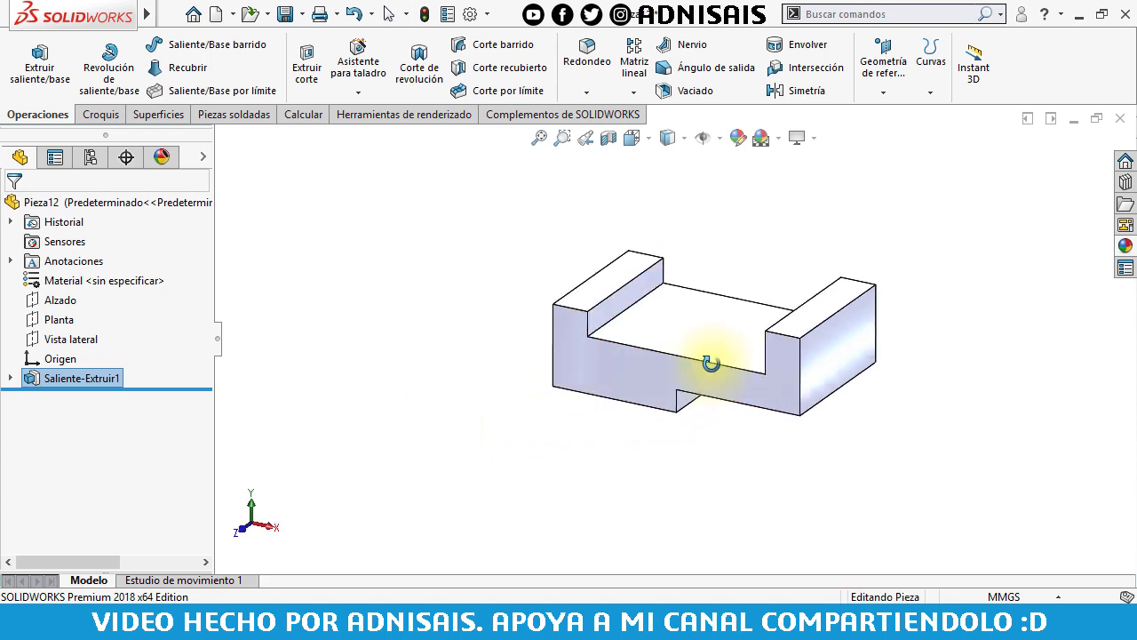
middle_drag(713, 388, 851, 358)
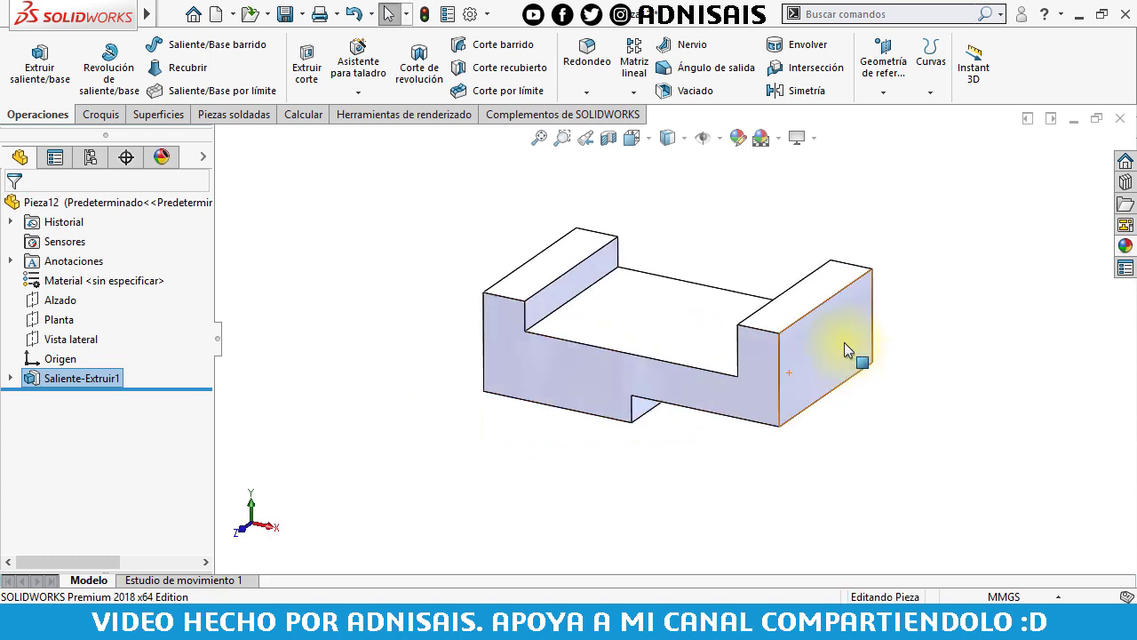
Sketch a centre rectangle on the right end face of the part.
click(844, 343)
click(922, 291)
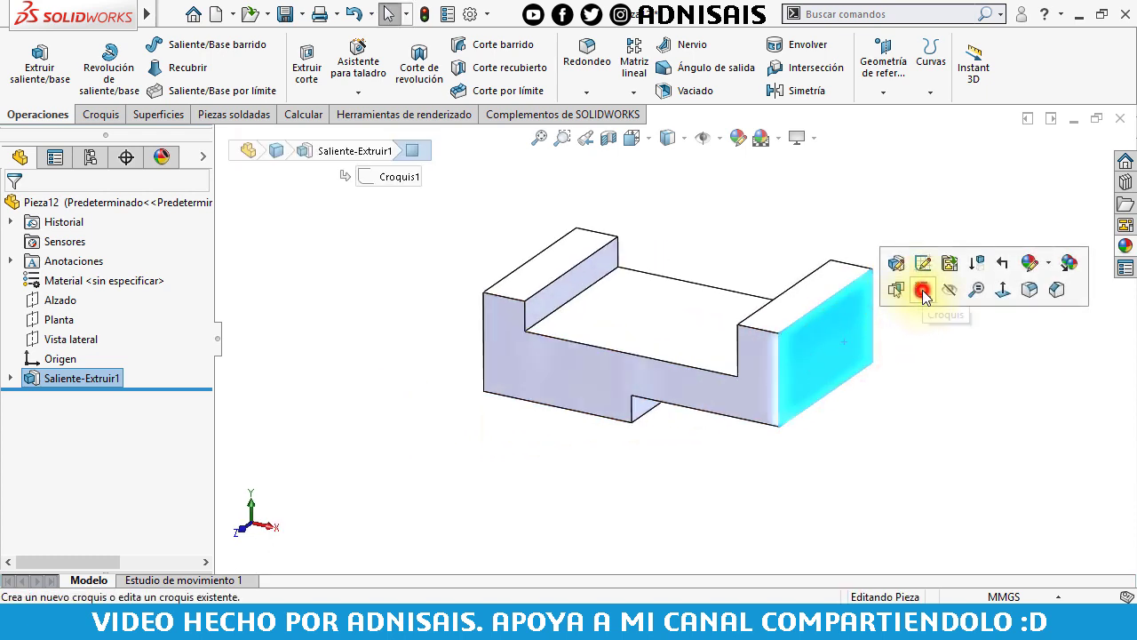
click(125, 68)
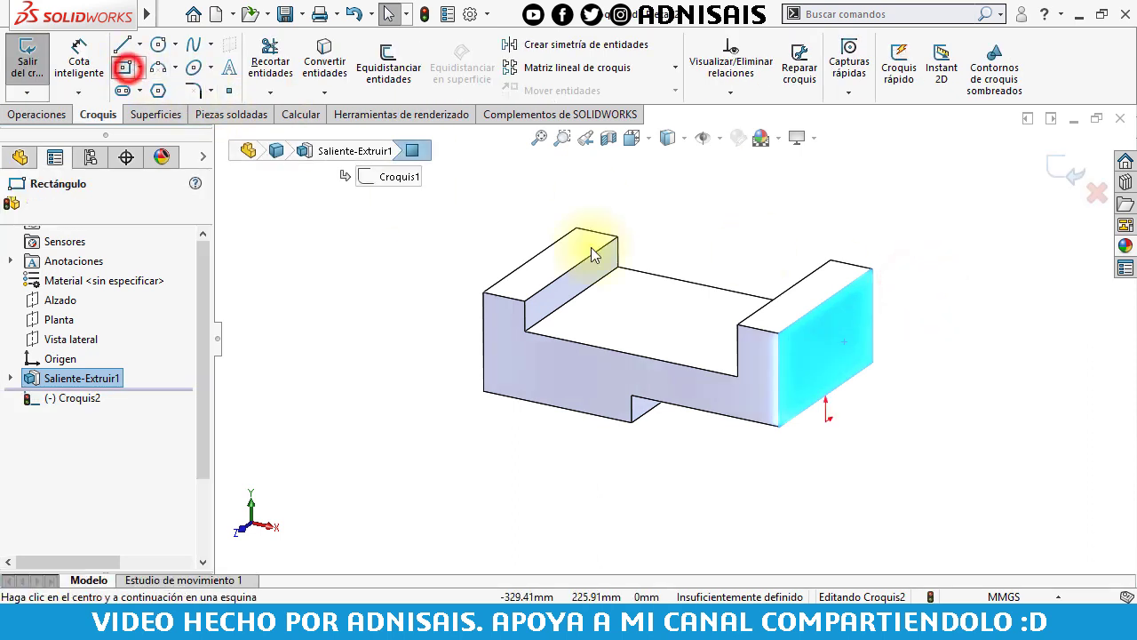
click(827, 302)
click(799, 353)
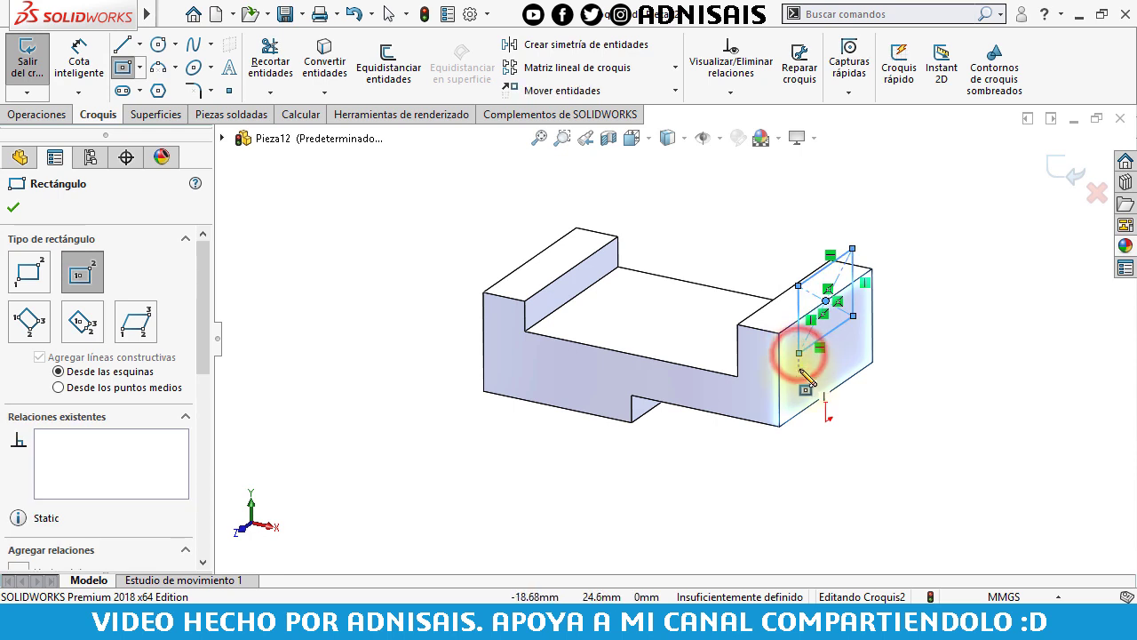
key(Escape)
Make the rectangle's lower corner coincident with the flange's inner edge.
scroll(810, 355, down, 2)
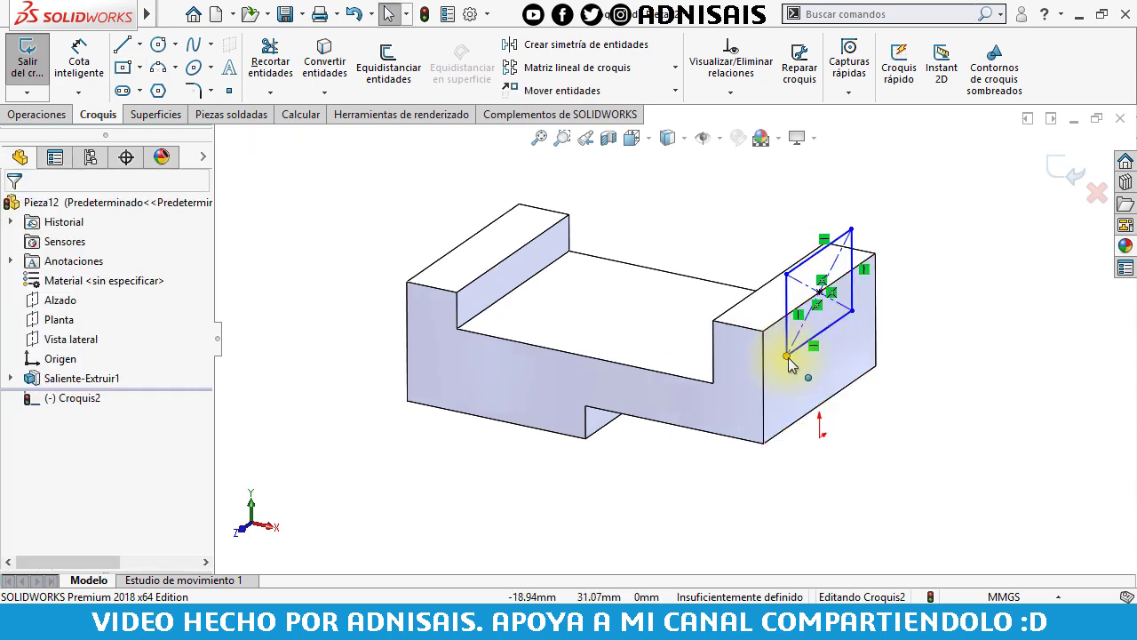
click(787, 356)
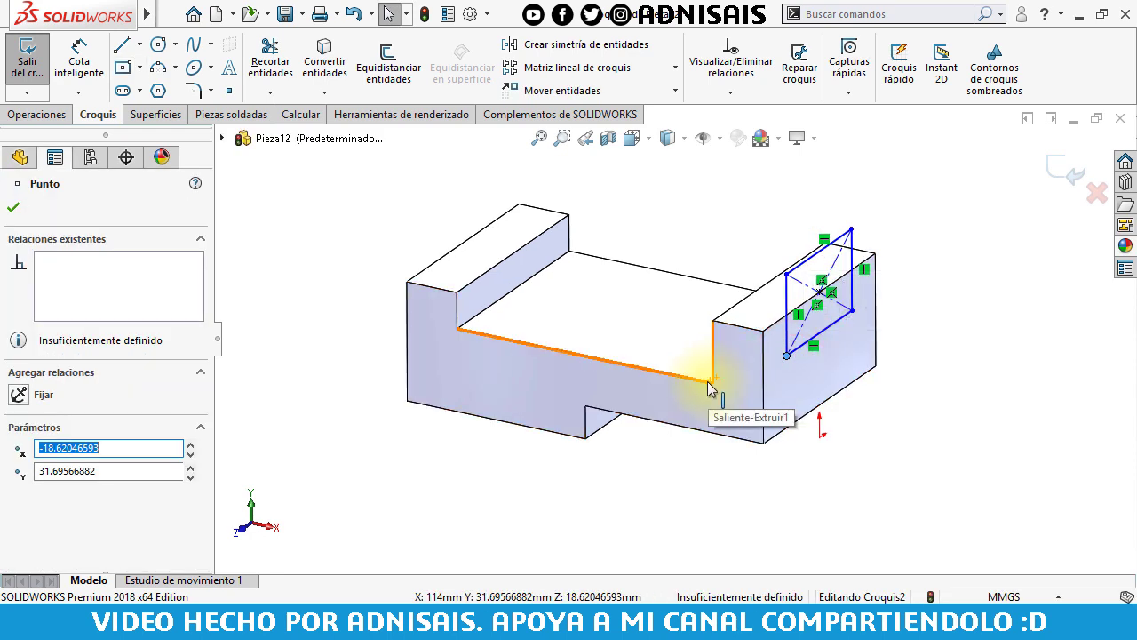
ctrl+click(485, 307)
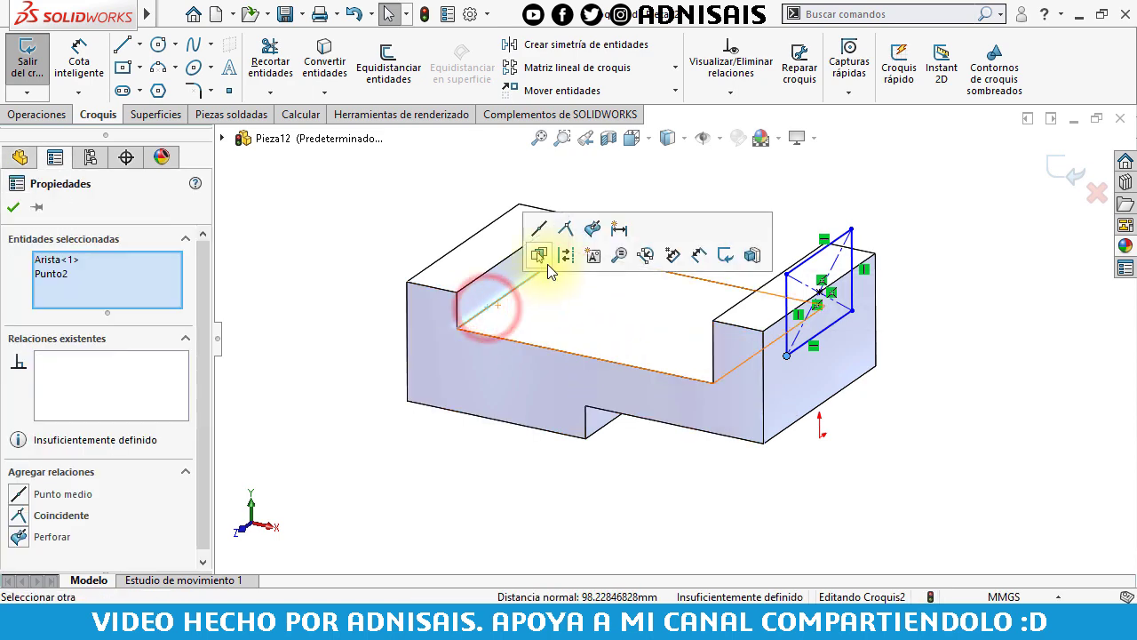
click(565, 230)
click(802, 177)
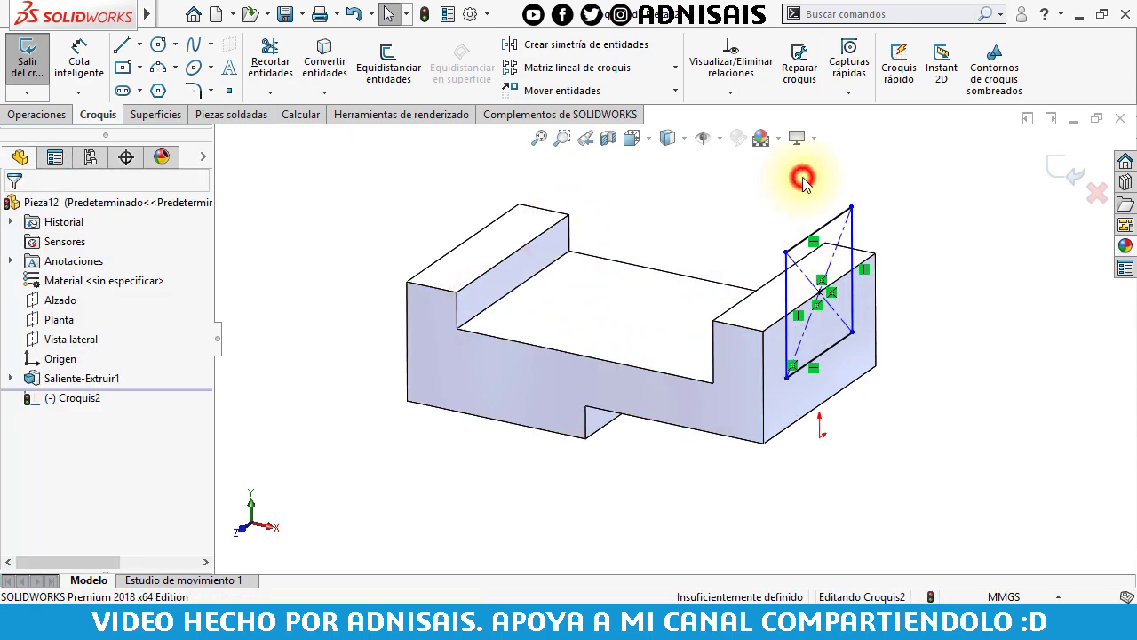
Dimension the rectangle's width to 32 mm.
click(93, 73)
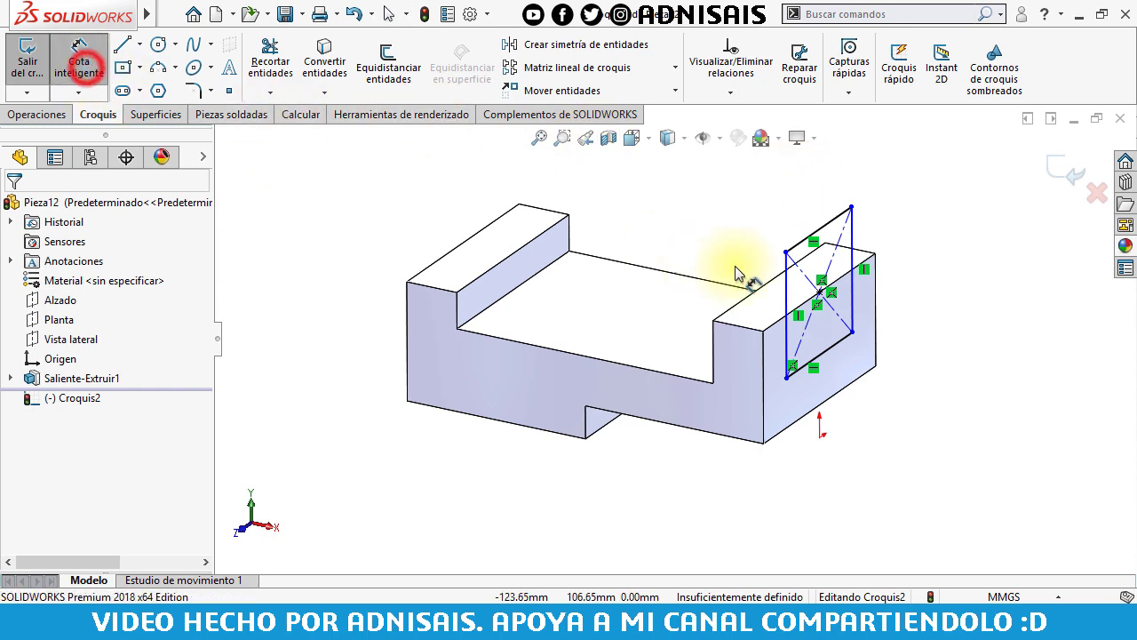
click(805, 251)
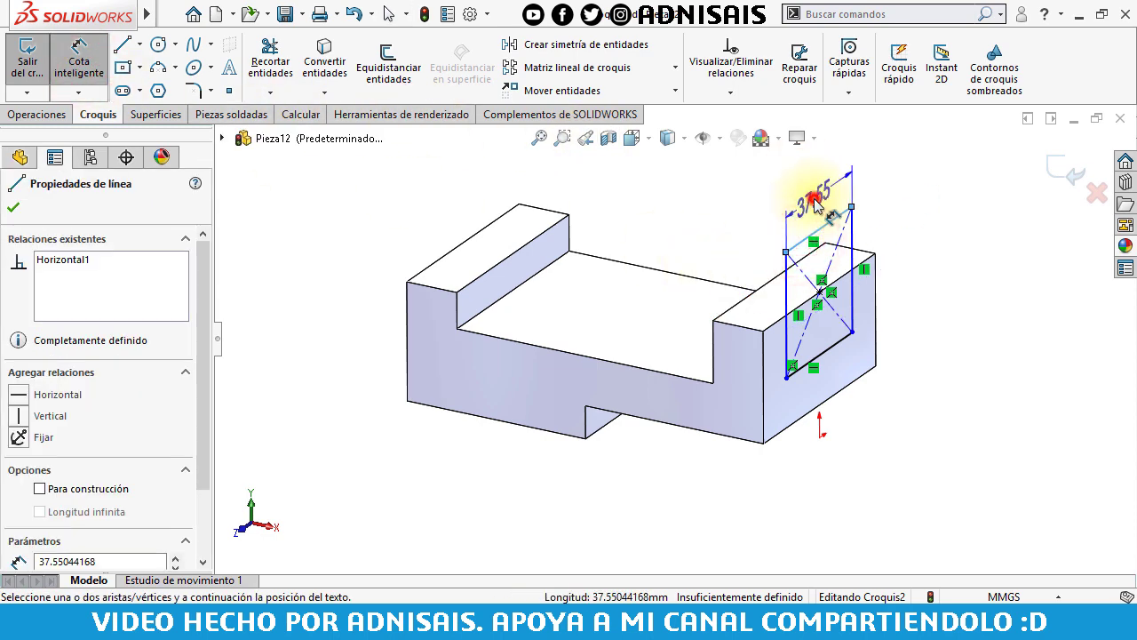
click(816, 203)
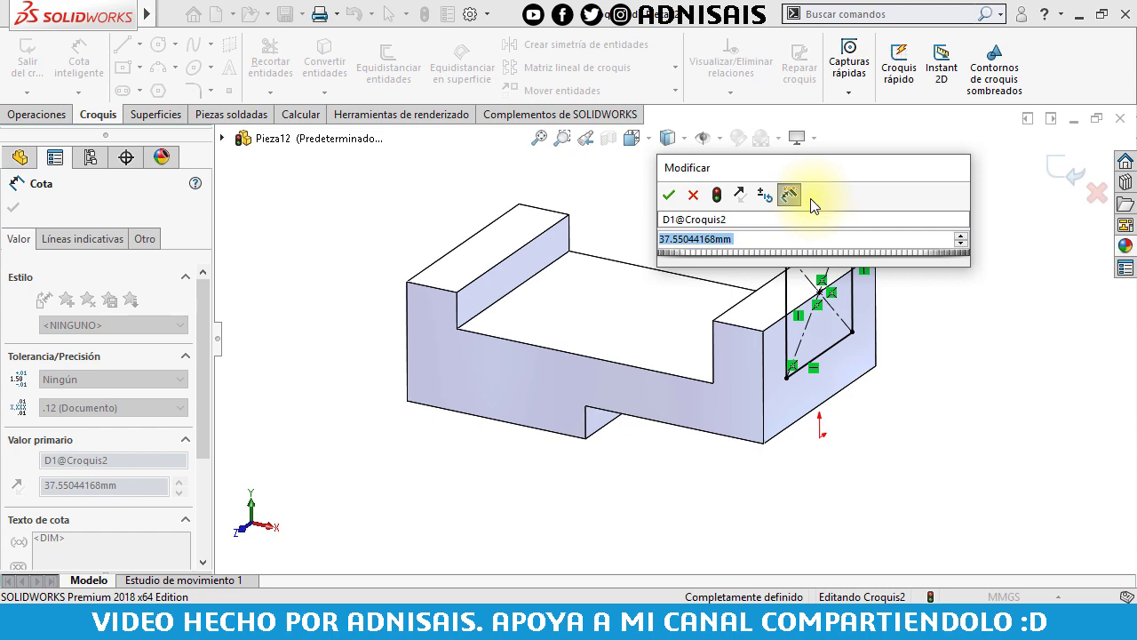
text(32)
key(Return)
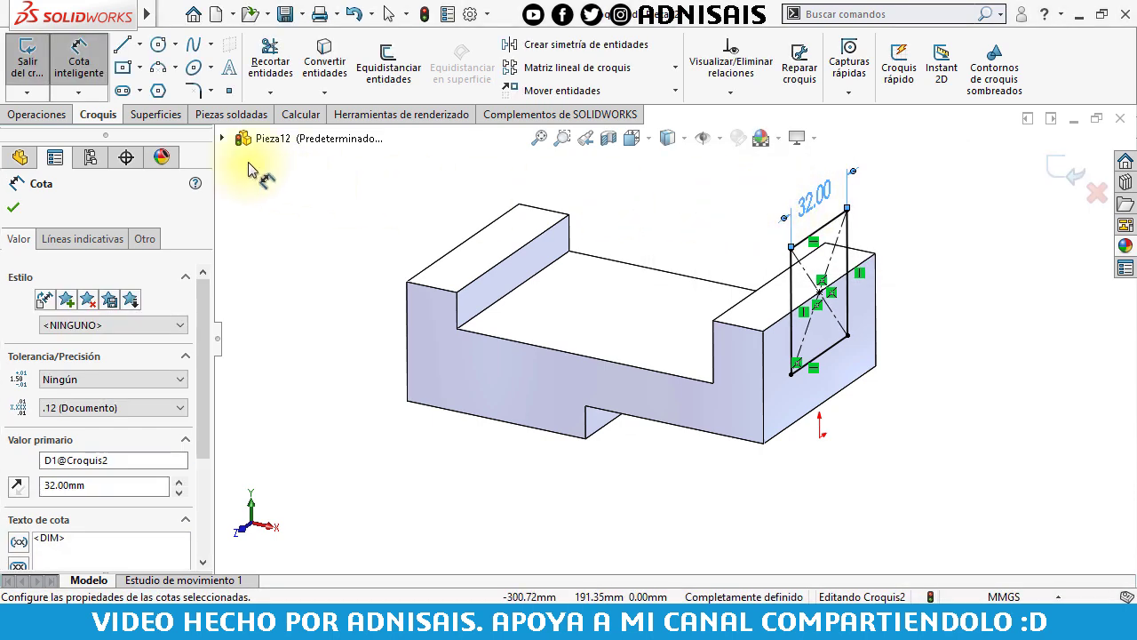
Extrude-cut the rectangle up to the flange's inner corner vertex to form the notch.
click(39, 115)
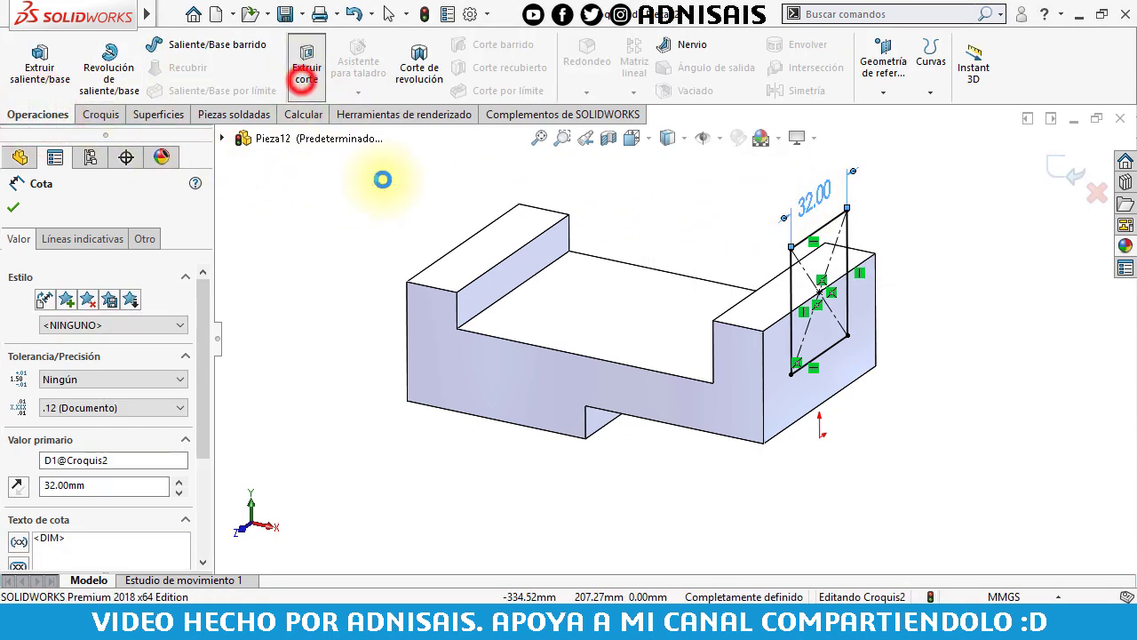
click(713, 383)
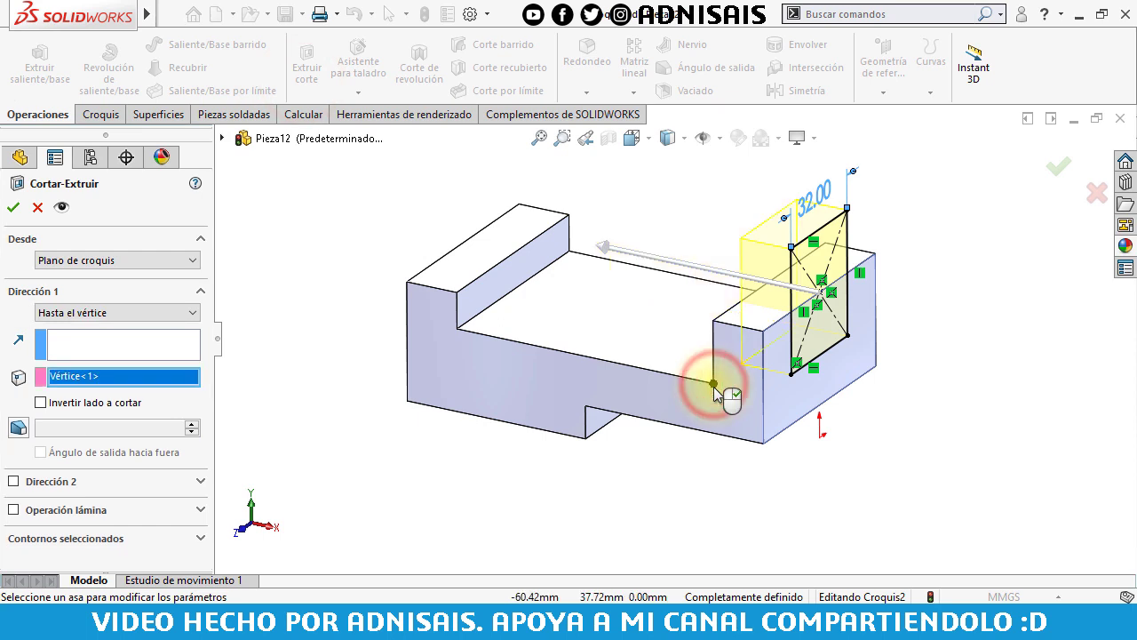
right_click(715, 393)
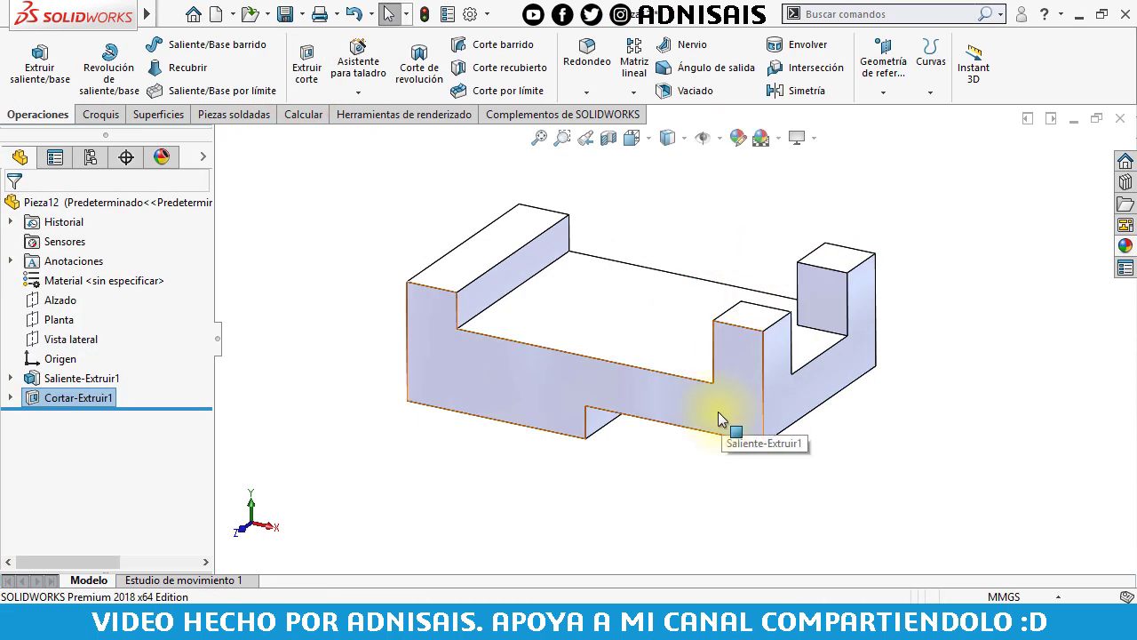
Start a sketch on the web's top face with a horizontal centreline from the origin.
click(578, 310)
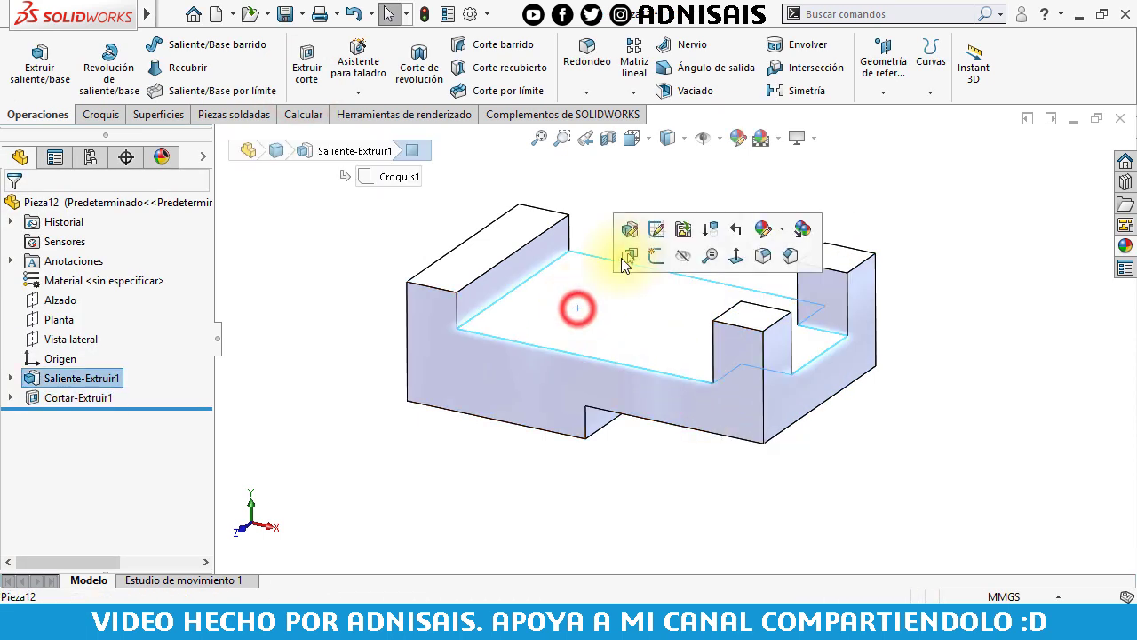
click(657, 257)
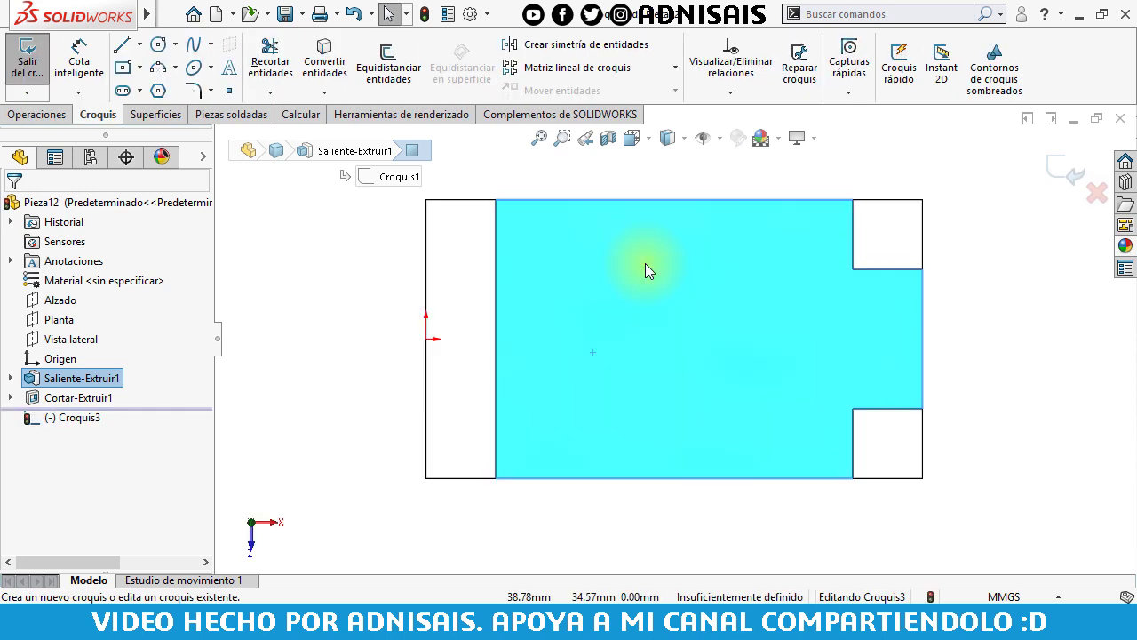
click(142, 49)
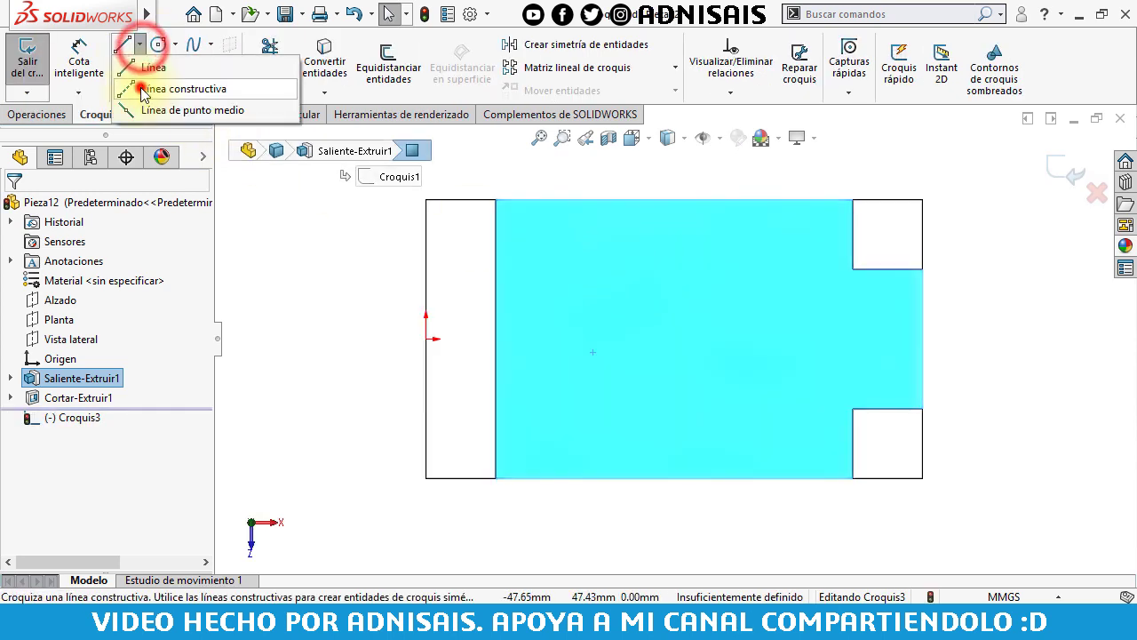
click(168, 88)
click(426, 339)
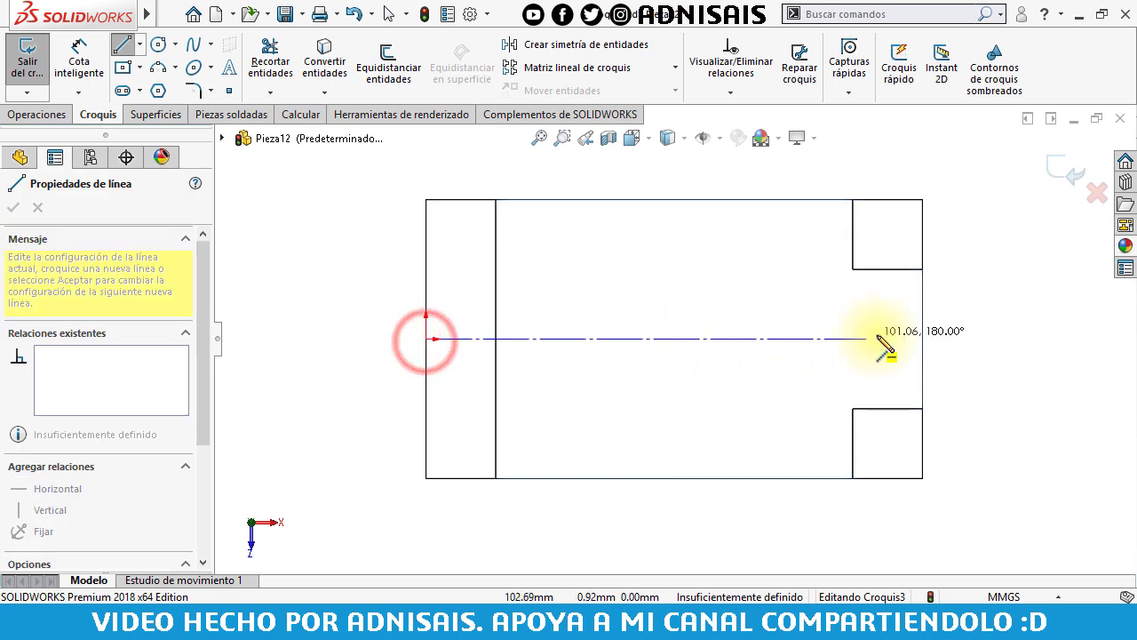
click(922, 338)
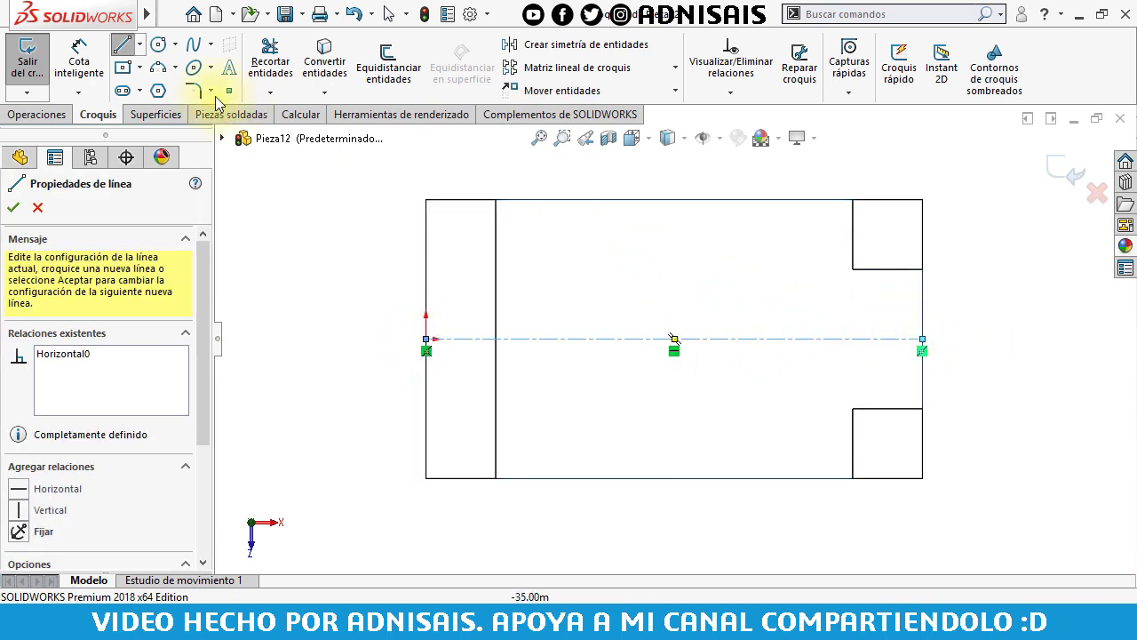
Draw two circles on the centreline and make them equal in size.
click(157, 45)
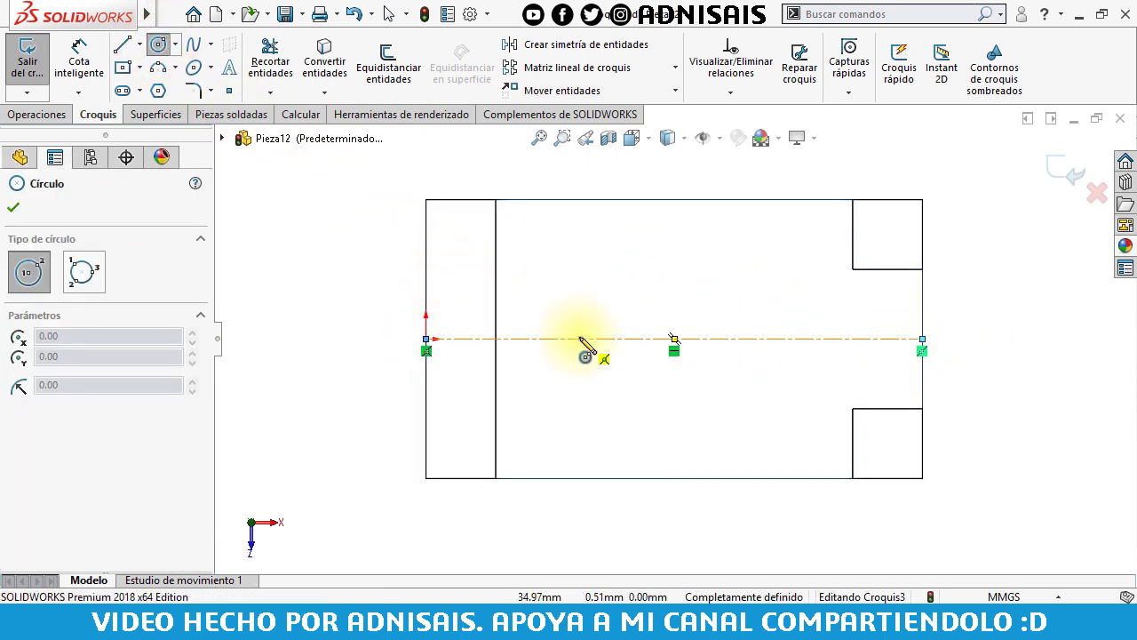
drag(579, 339, 613, 307)
mouse_move(748, 338)
mouse_down()
mouse_move(794, 309)
mouse_move(804, 327)
mouse_up()
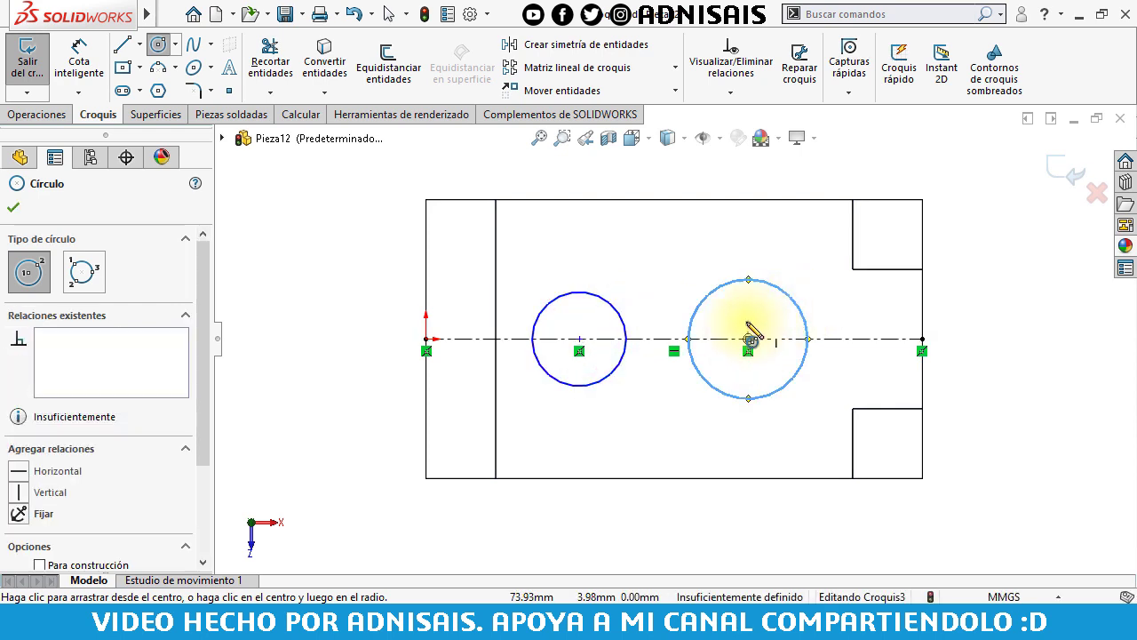
key(Escape)
drag(775, 420, 582, 377)
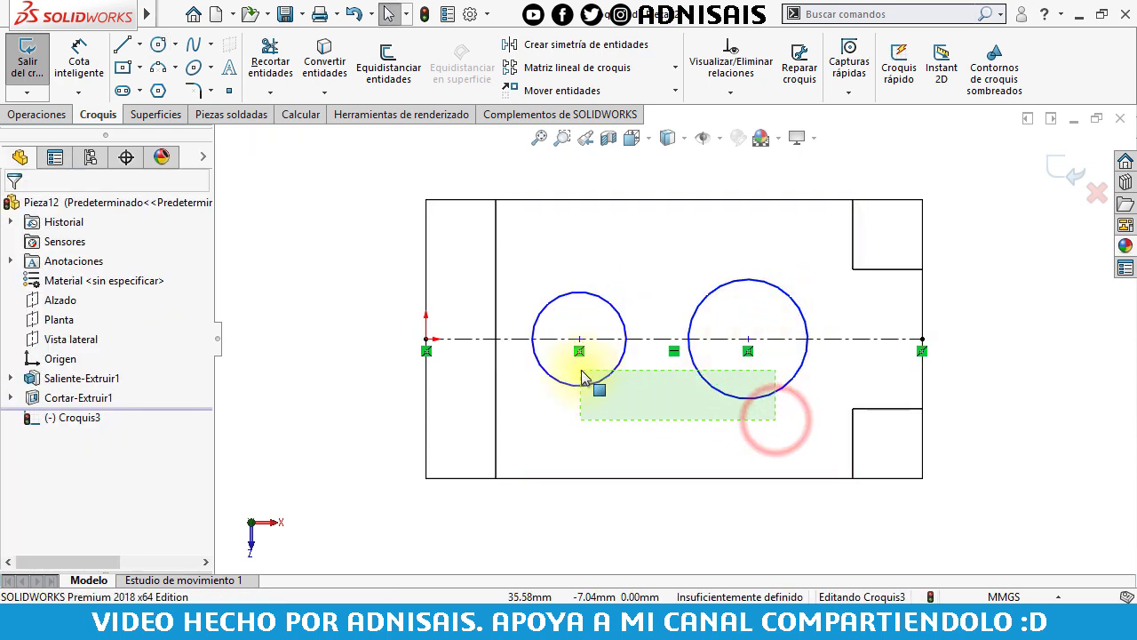
click(706, 294)
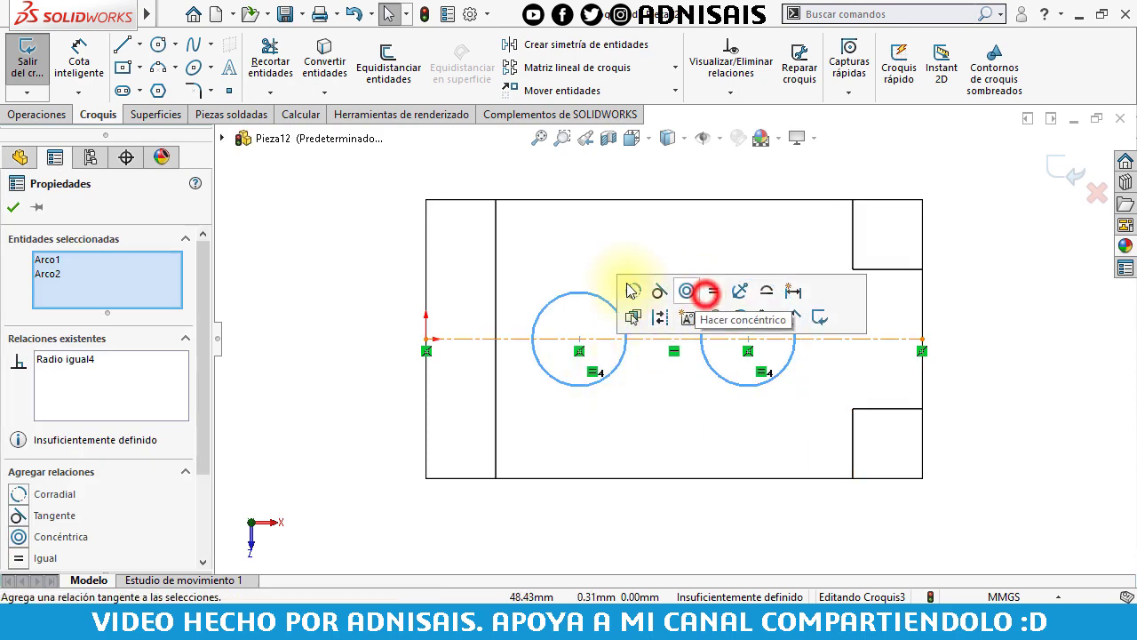
click(349, 242)
Dimension the distance between the circle centres to 41 mm.
click(79, 60)
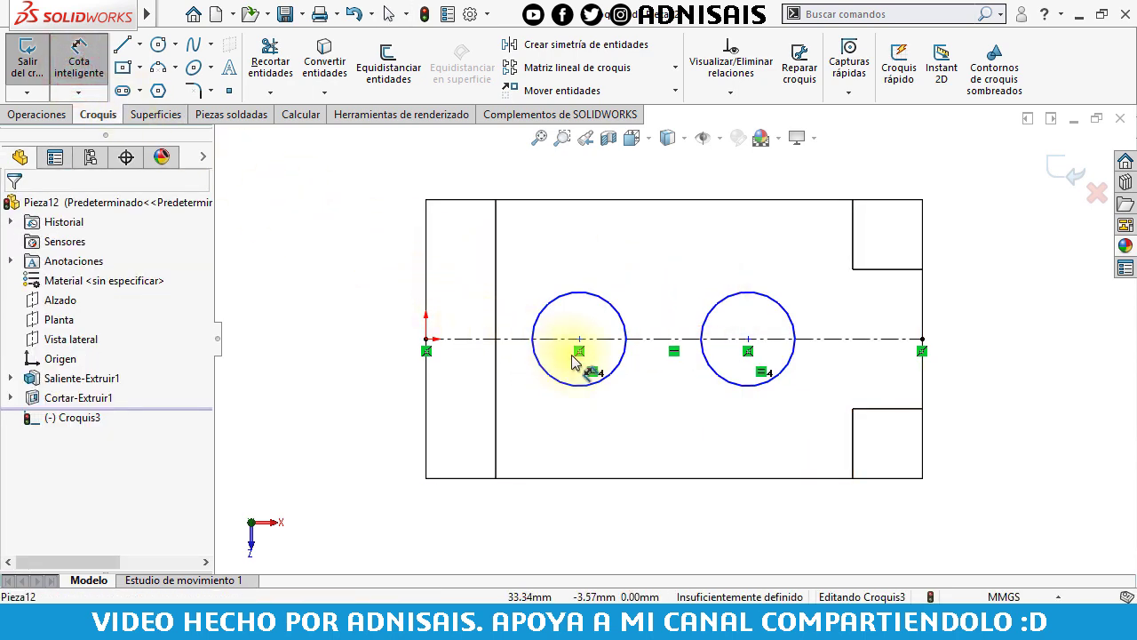
click(622, 329)
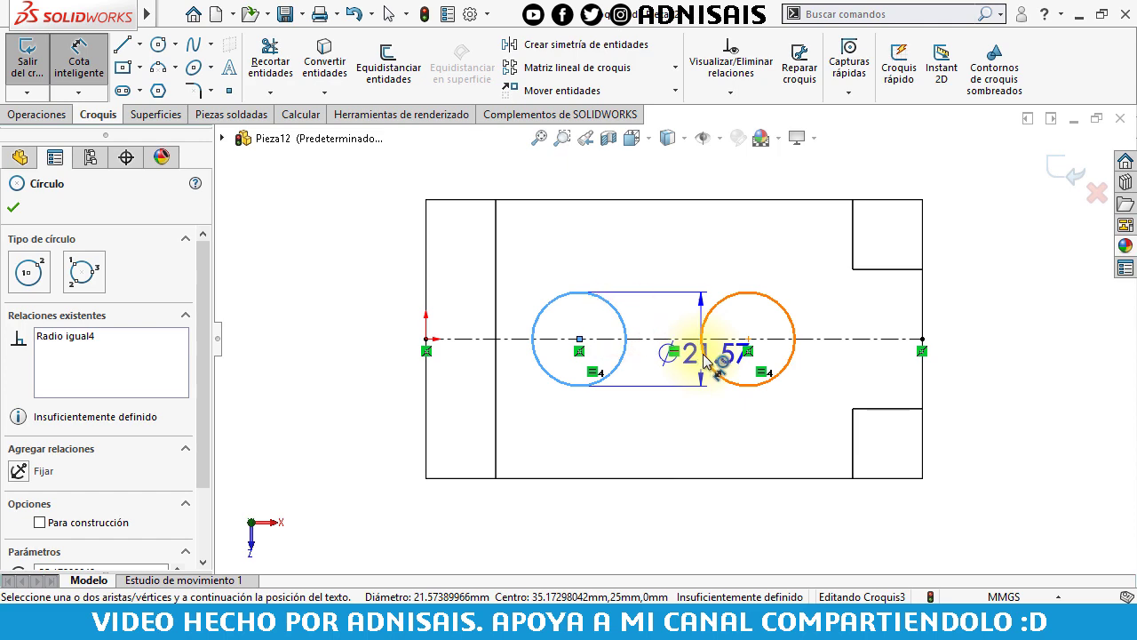
click(704, 360)
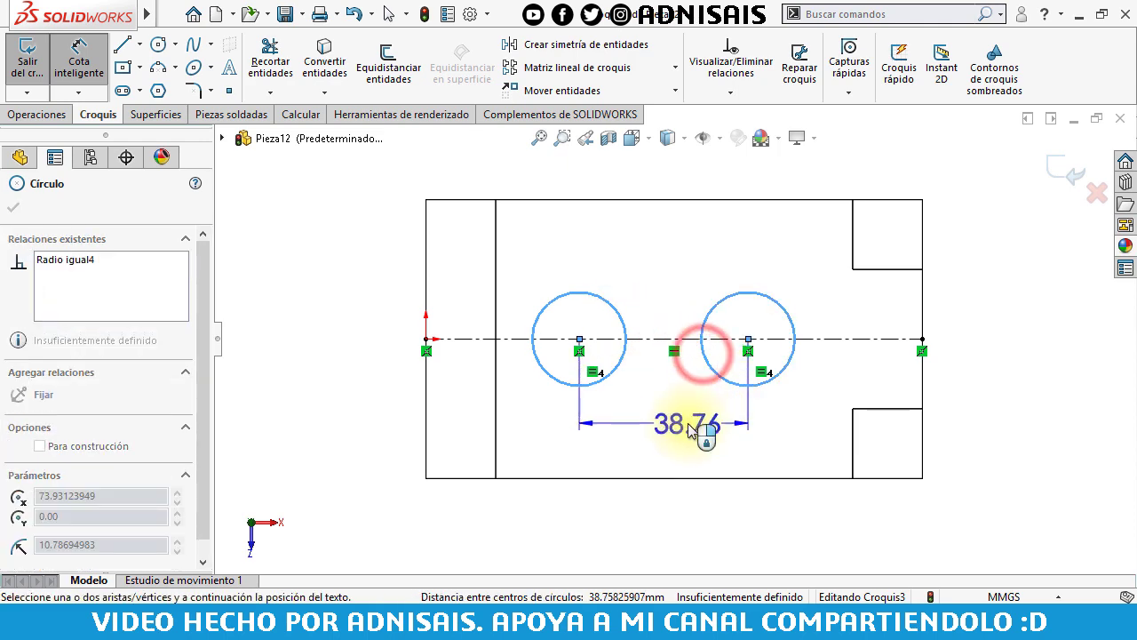
click(684, 426)
text(41)
key(Return)
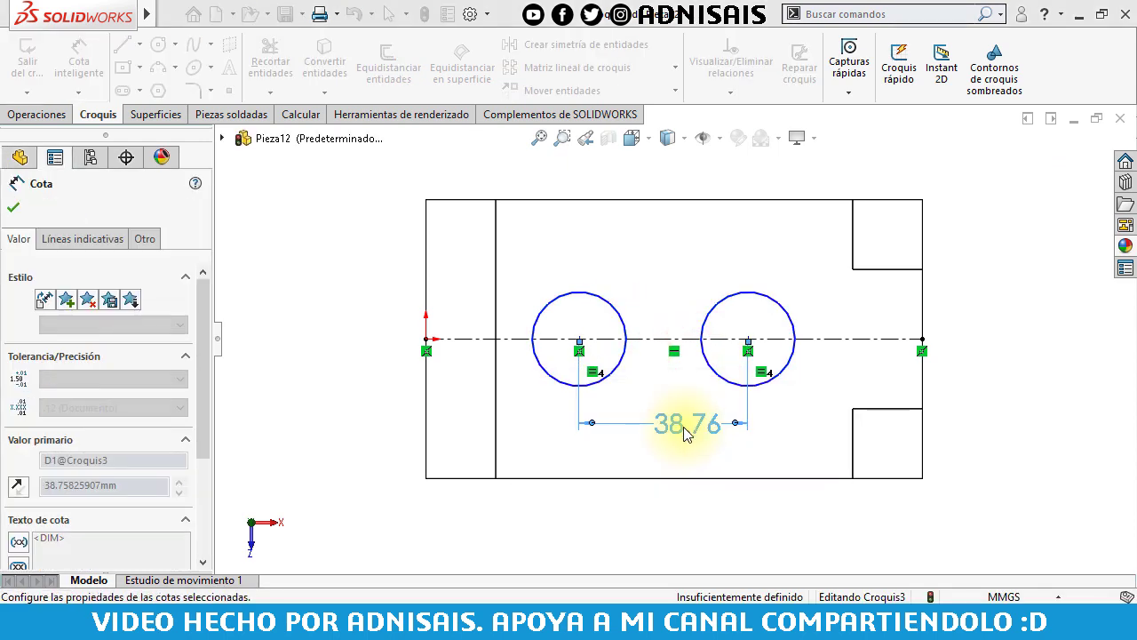
Set the left circle 20 mm from the vertical line and the hole diameter to 20 mm.
click(601, 294)
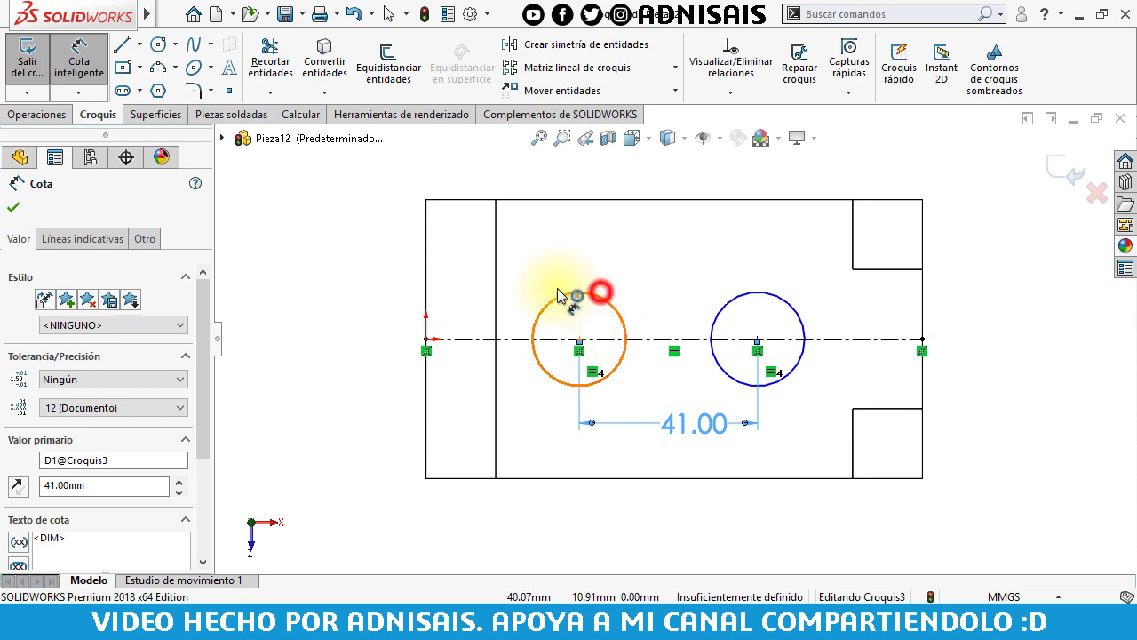
click(495, 256)
click(526, 175)
text(20)
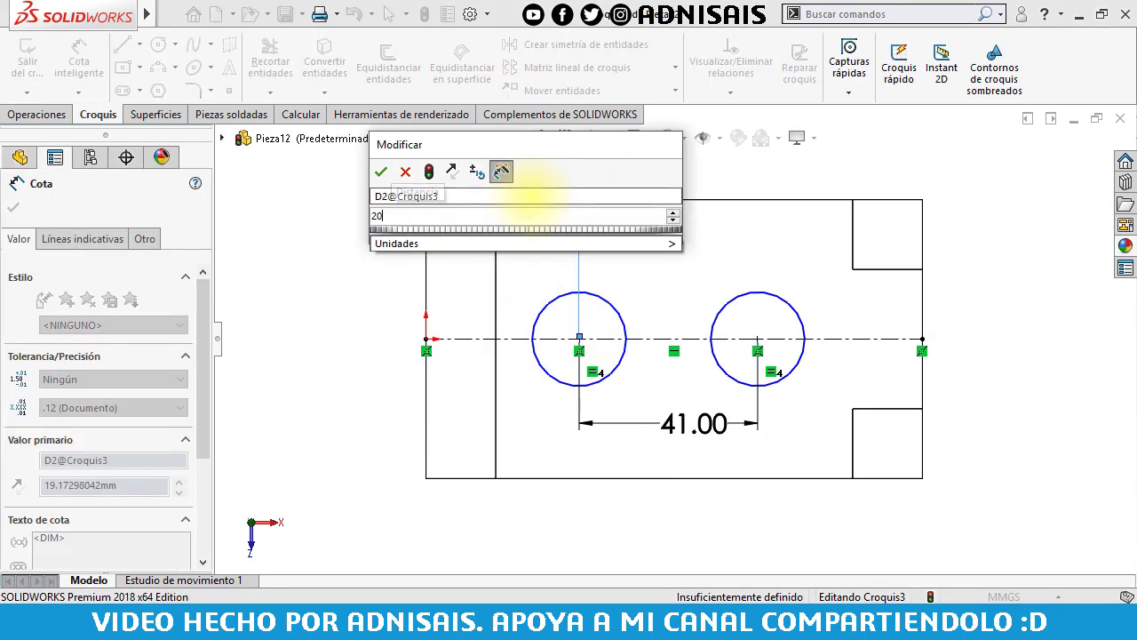
key(Return)
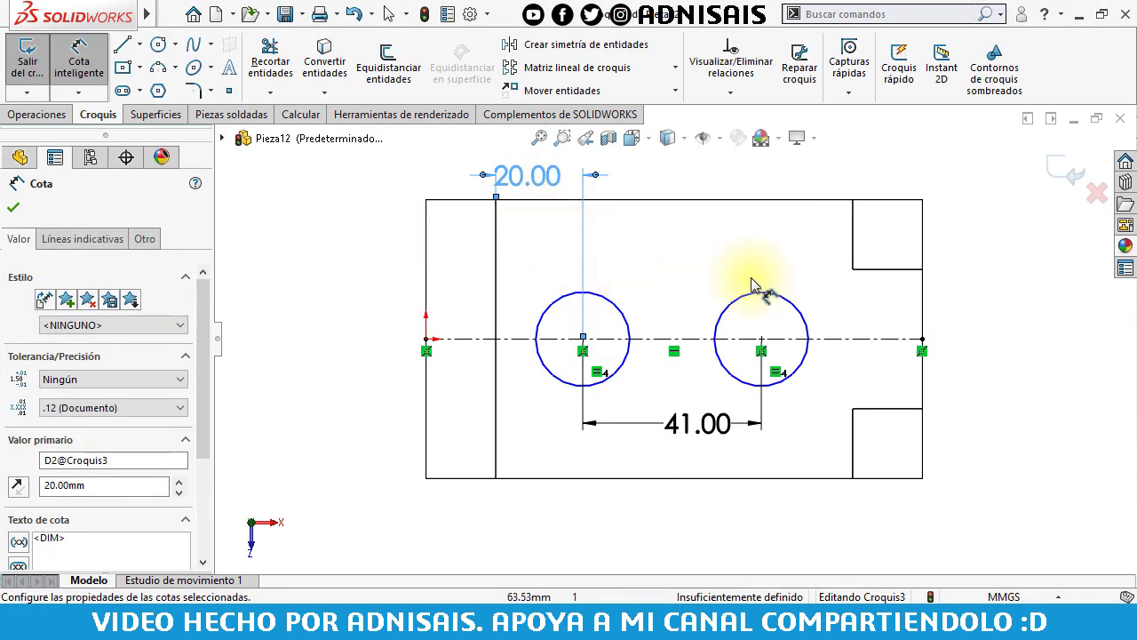
click(800, 305)
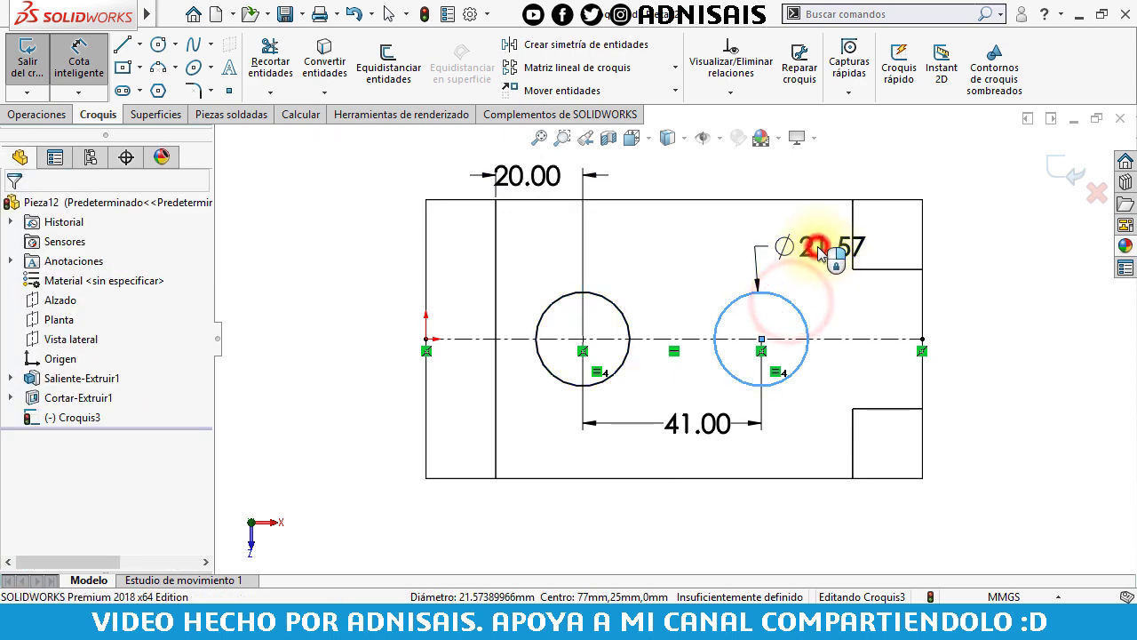
click(818, 251)
text(20)
key(Return)
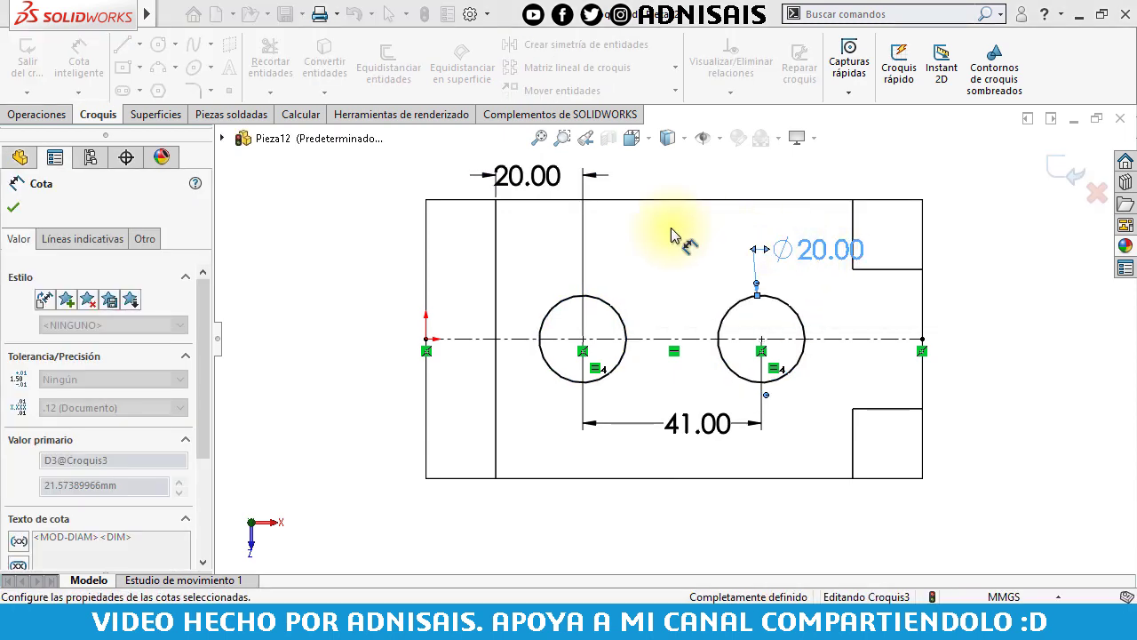
click(32, 116)
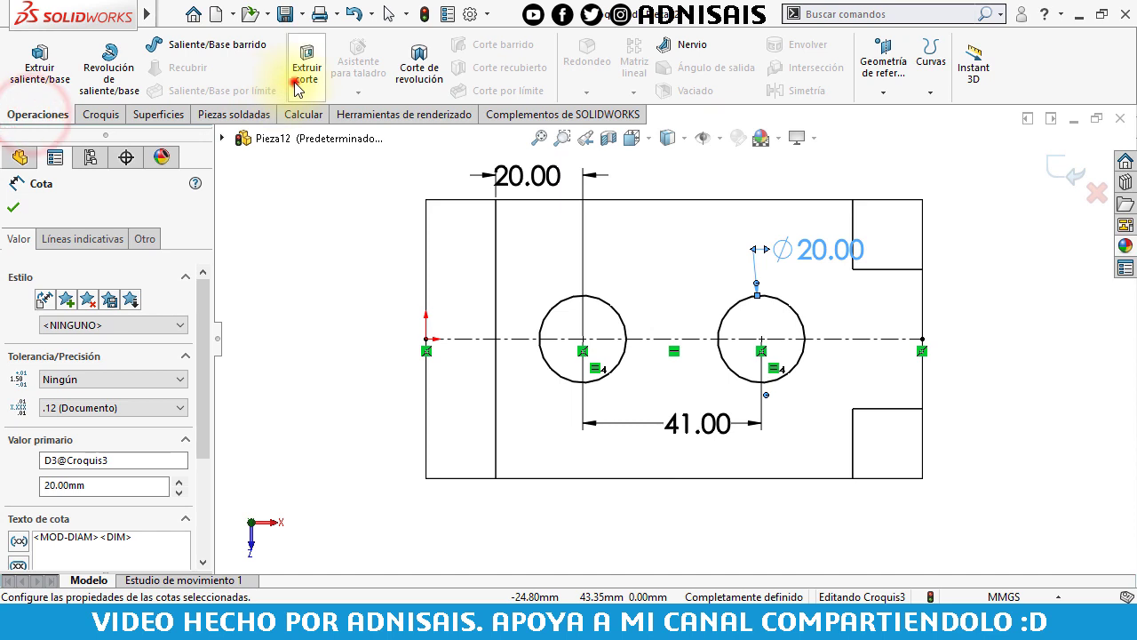
Extrude-cut the two circles Through All to create the holes.
click(296, 80)
click(125, 318)
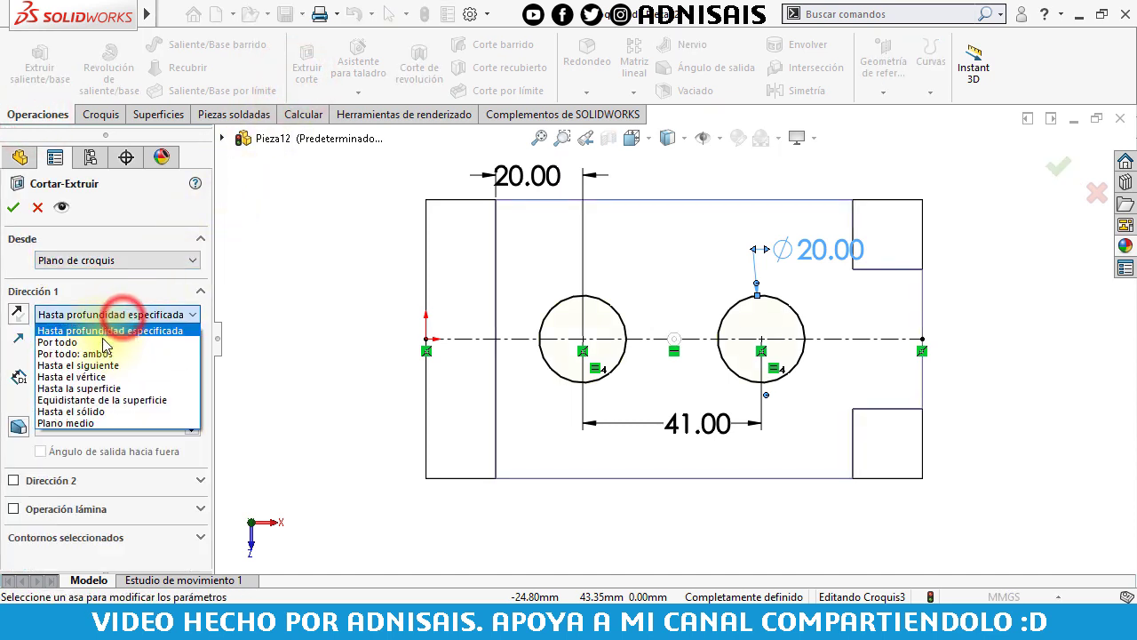
click(102, 345)
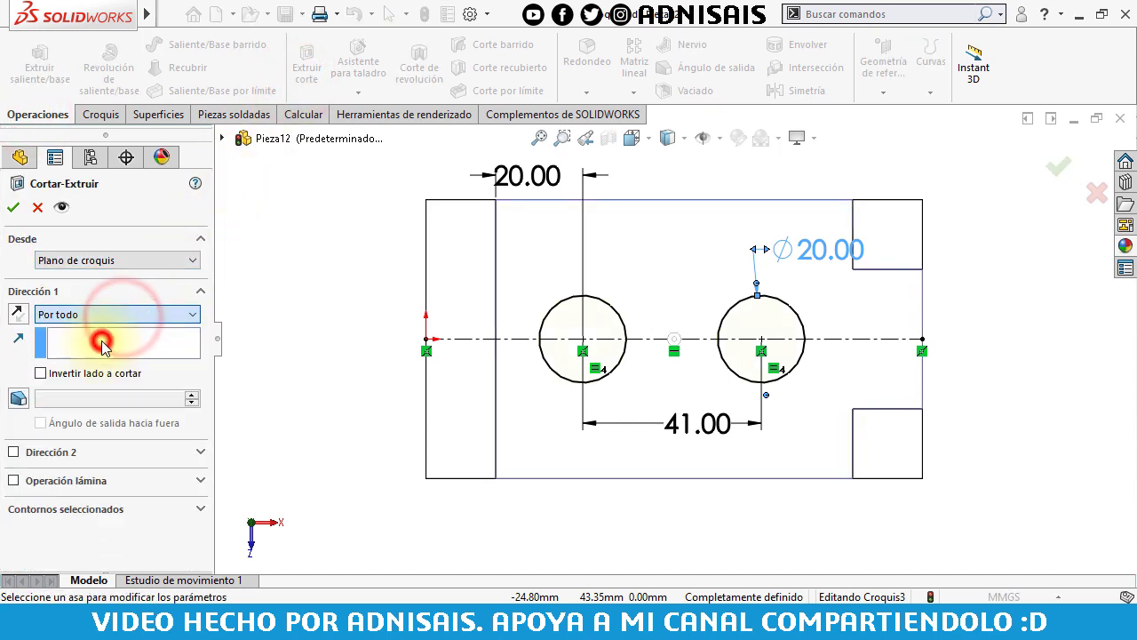
click(13, 207)
click(345, 290)
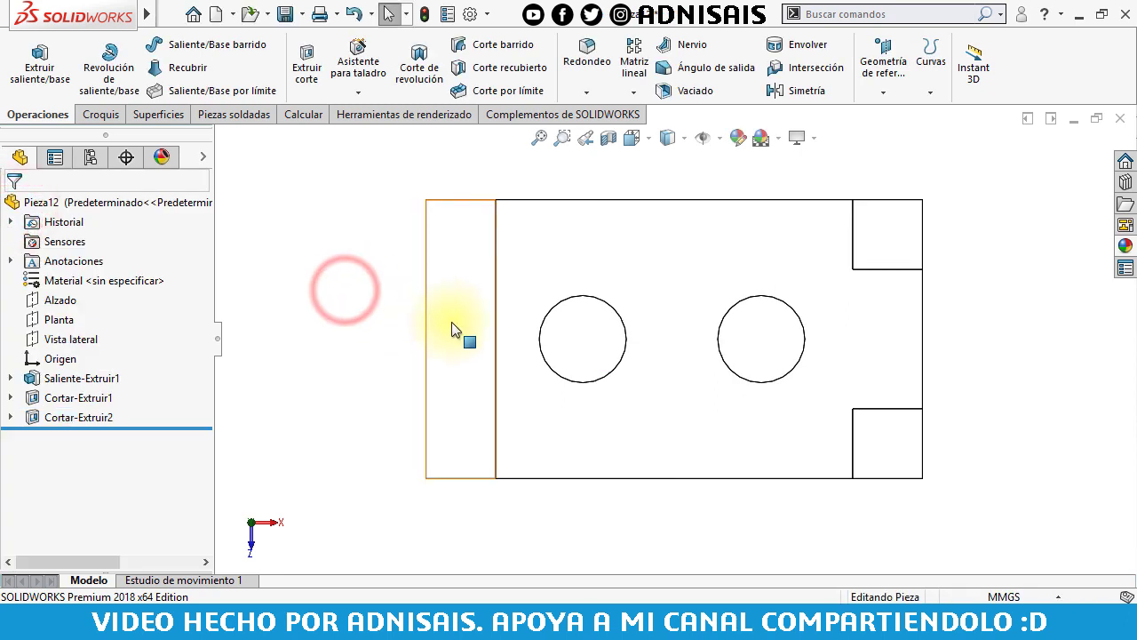
Switch to isometric view and create a new blank part document.
key(ctrl+7)
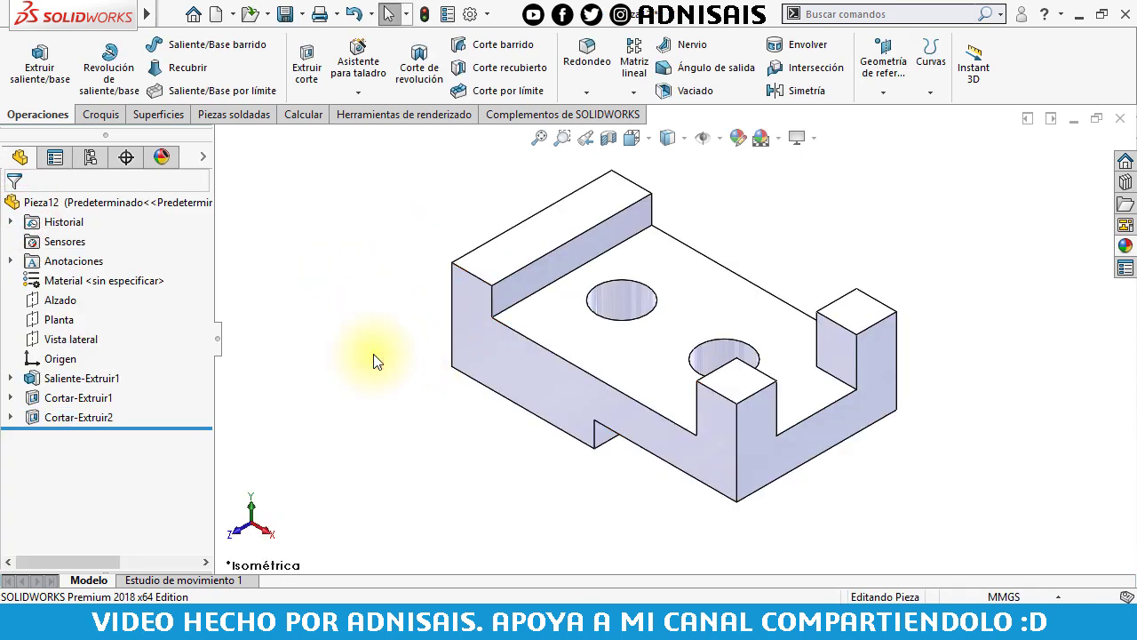
click(215, 13)
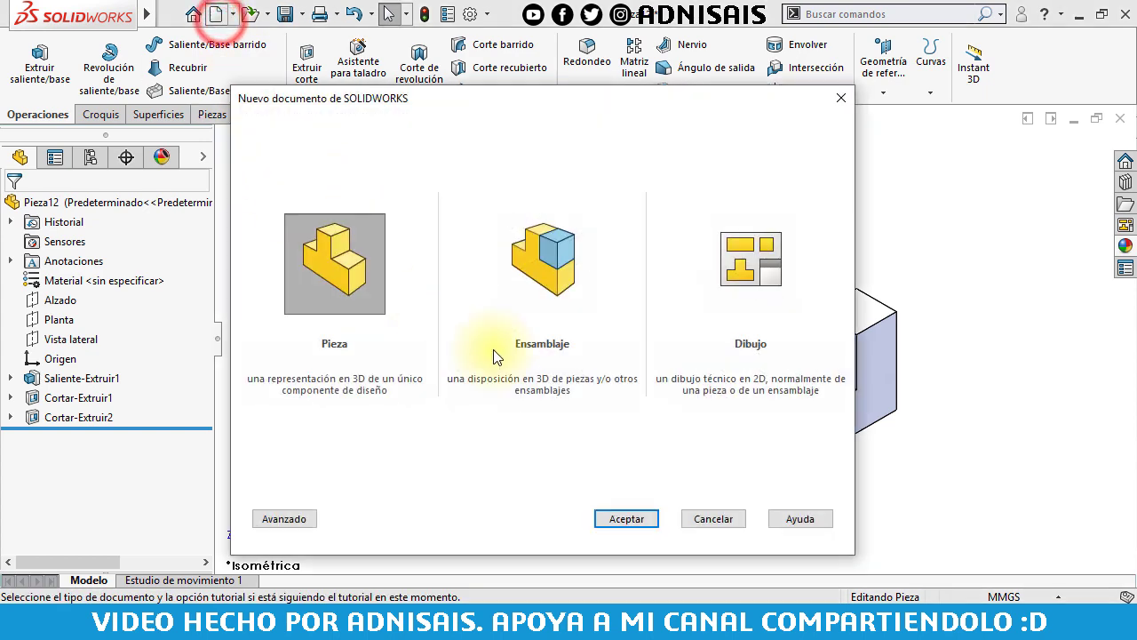
click(626, 519)
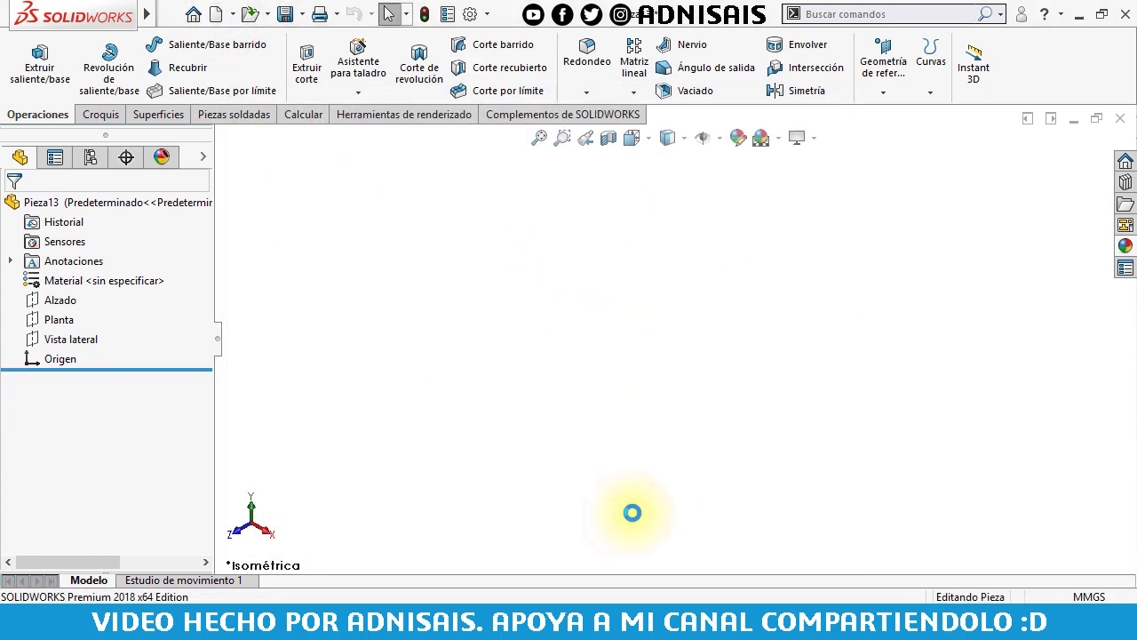
On the Vista lateral plane, draw the closed stepped half-profile starting at the origin.
click(73, 342)
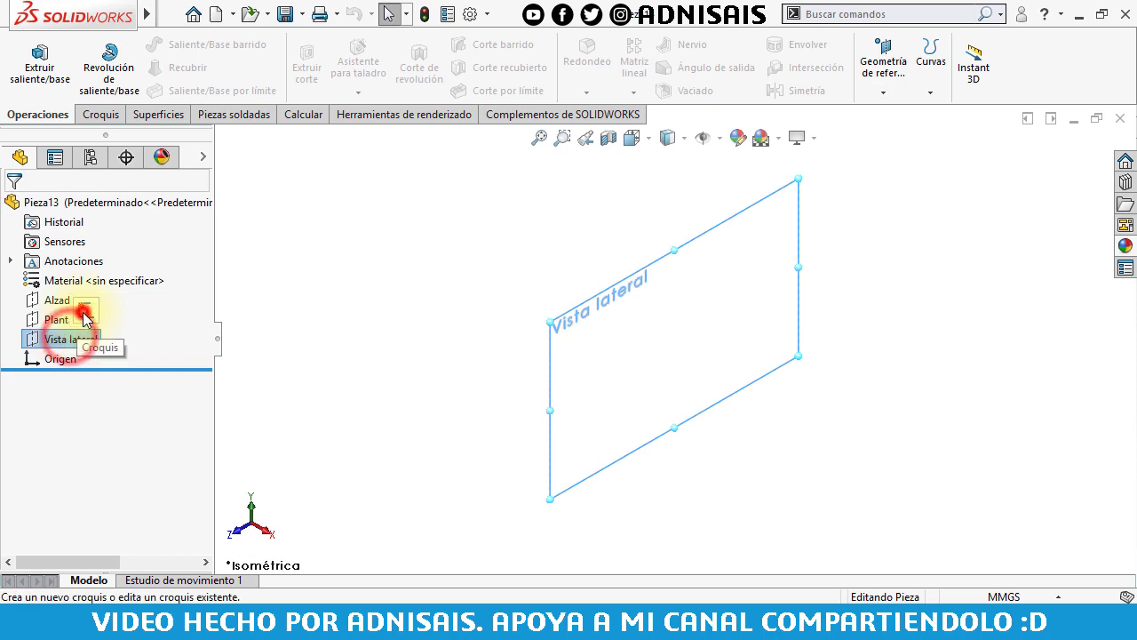
click(83, 311)
click(122, 47)
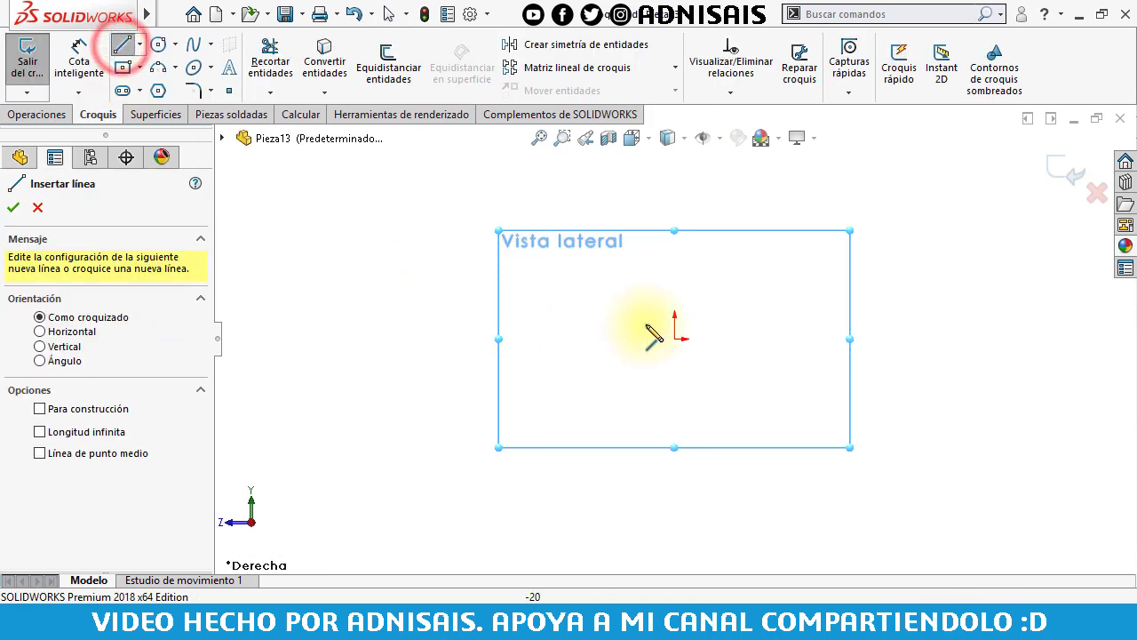
click(674, 339)
click(566, 339)
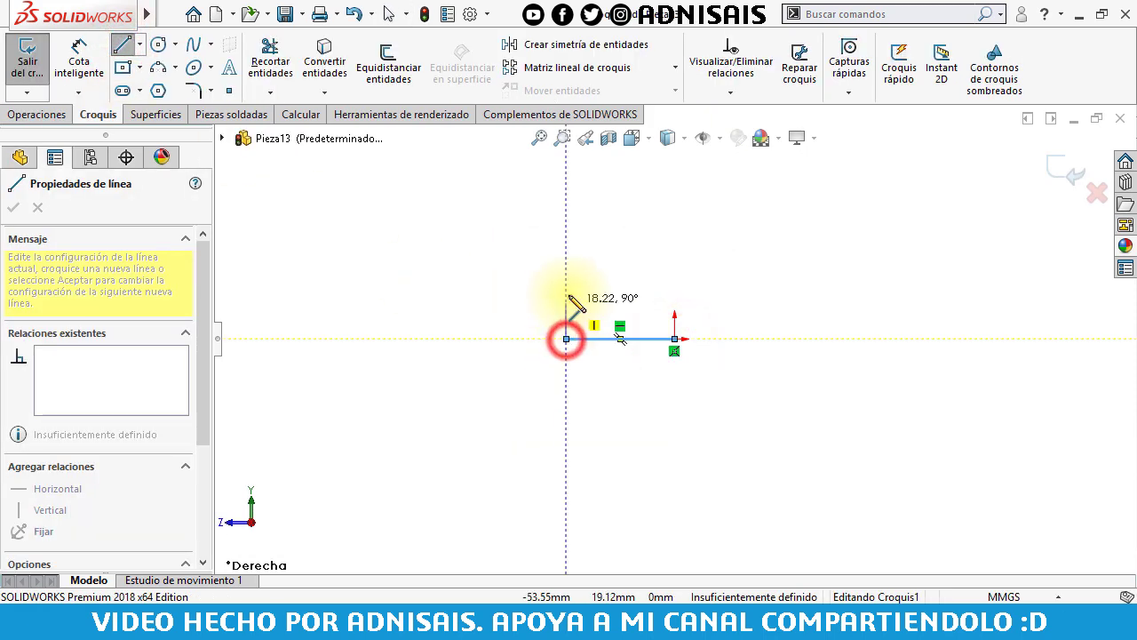
click(566, 290)
click(596, 290)
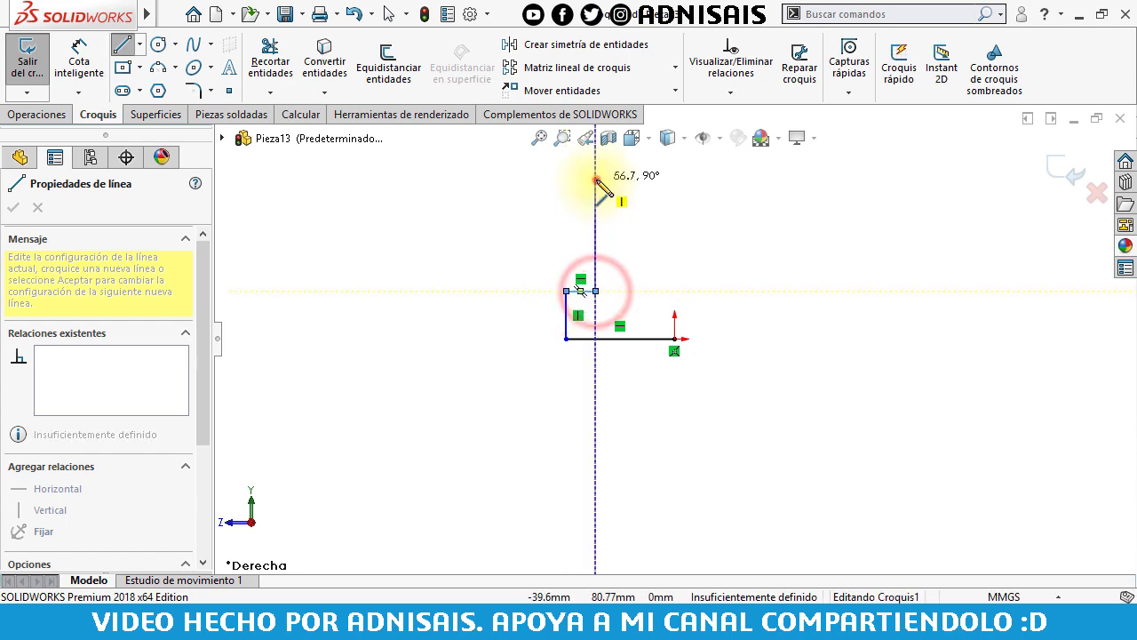
click(595, 179)
click(674, 179)
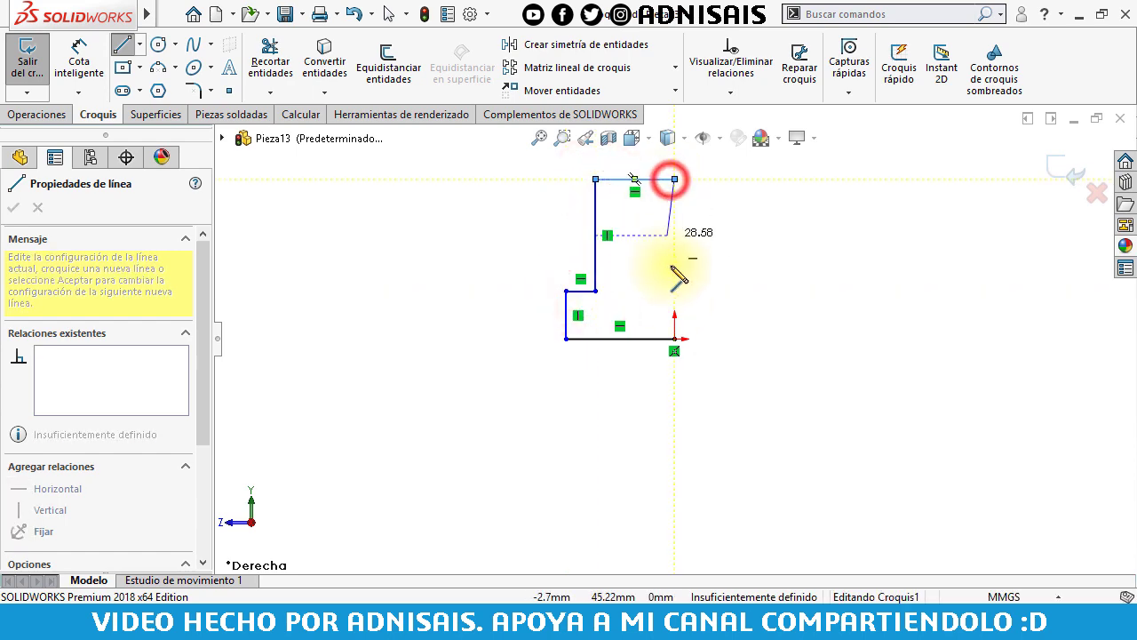
click(674, 338)
key(Escape)
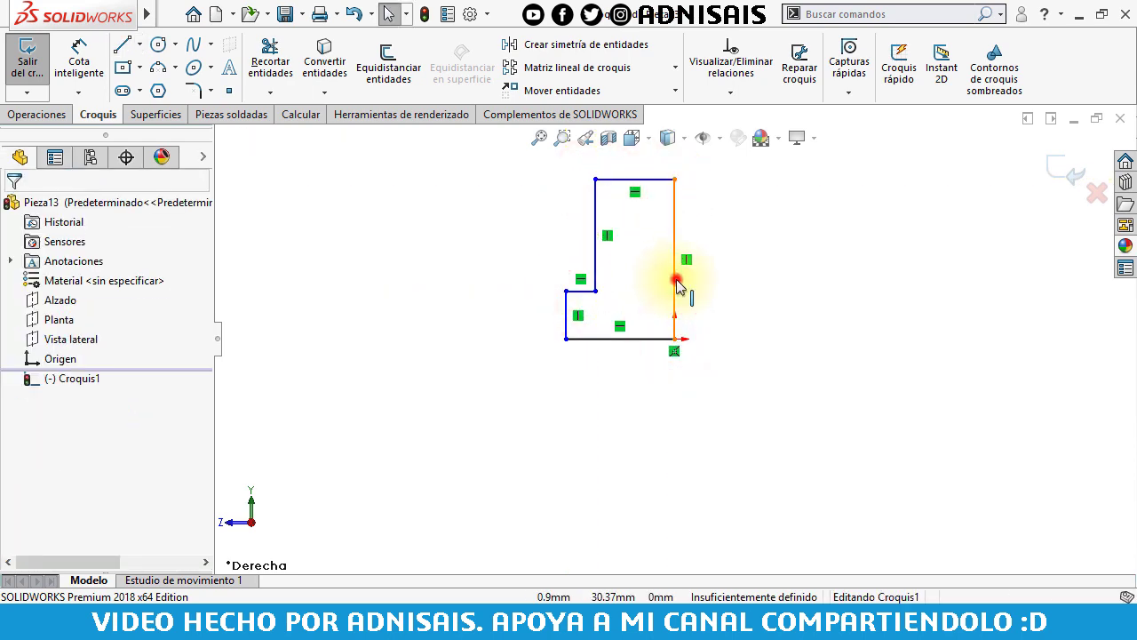
Convert the right vertical line to a centreline and mirror the half outline about it.
click(675, 280)
click(754, 229)
drag(507, 161, 695, 364)
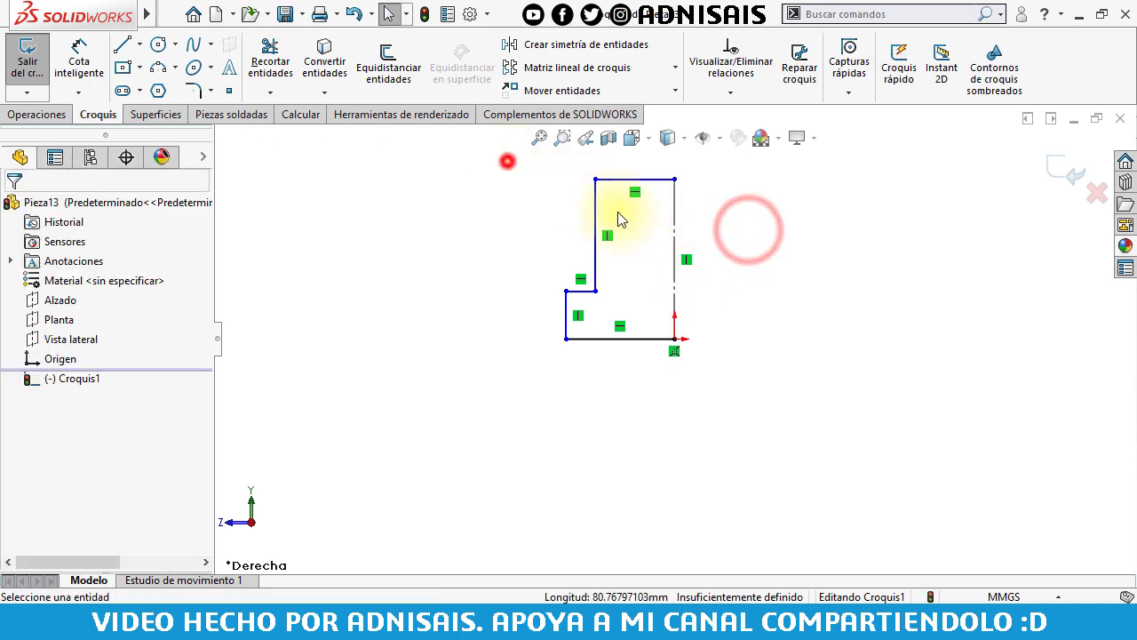
click(543, 44)
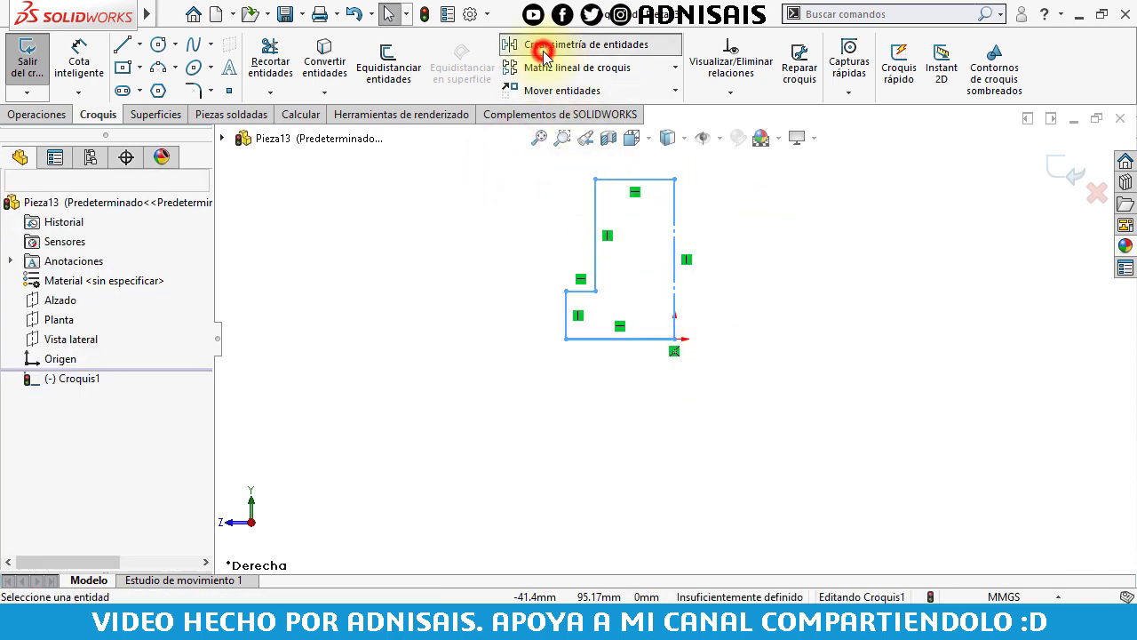
click(505, 269)
Dimension the profile's bottom width to 64 mm and overall height to 48 mm.
click(79, 64)
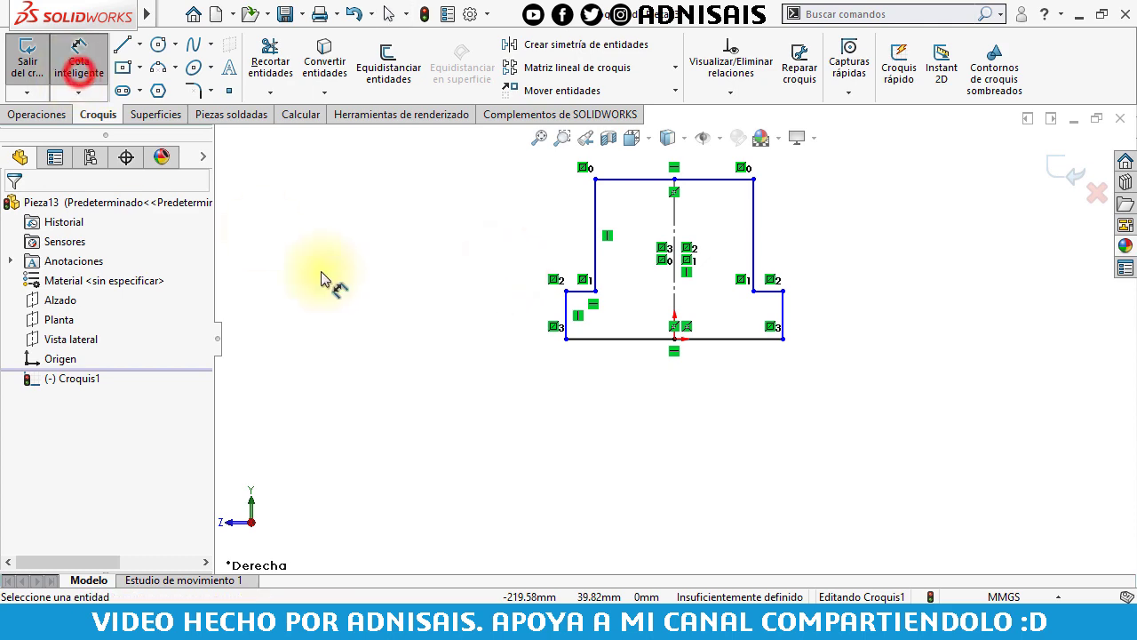
click(620, 342)
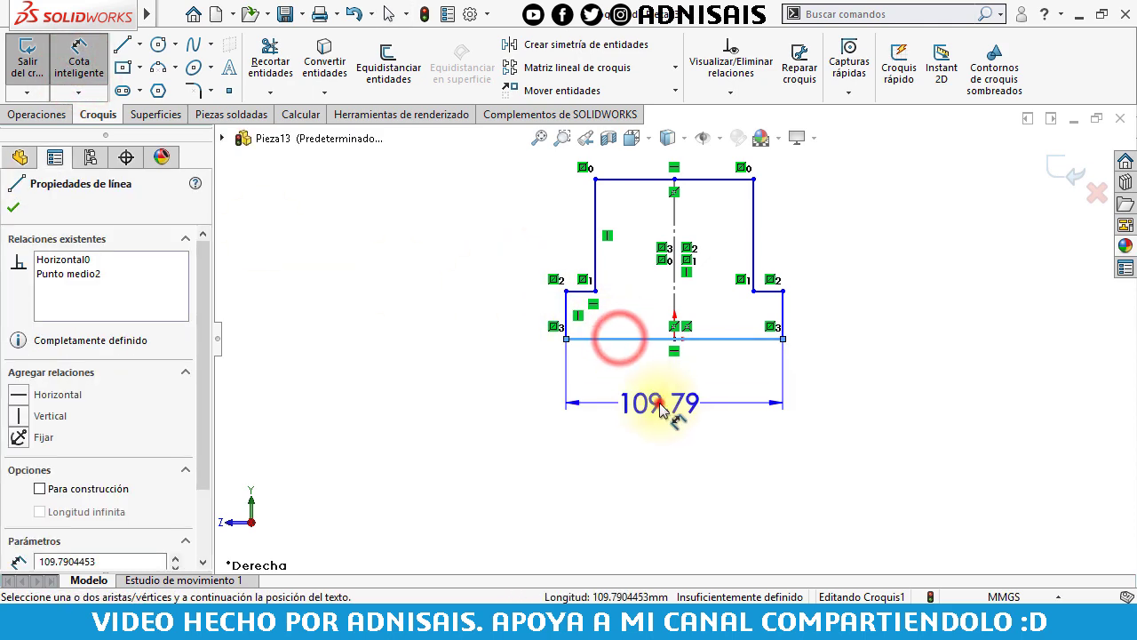
click(655, 406)
text(64)
key(Return)
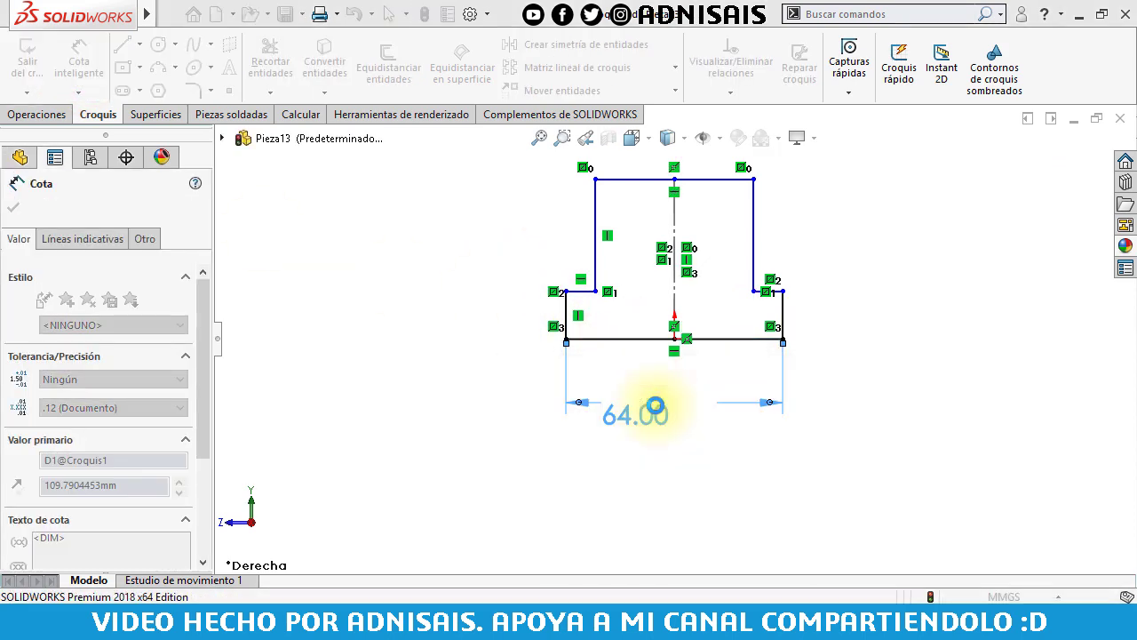
click(677, 236)
click(471, 251)
text(48)
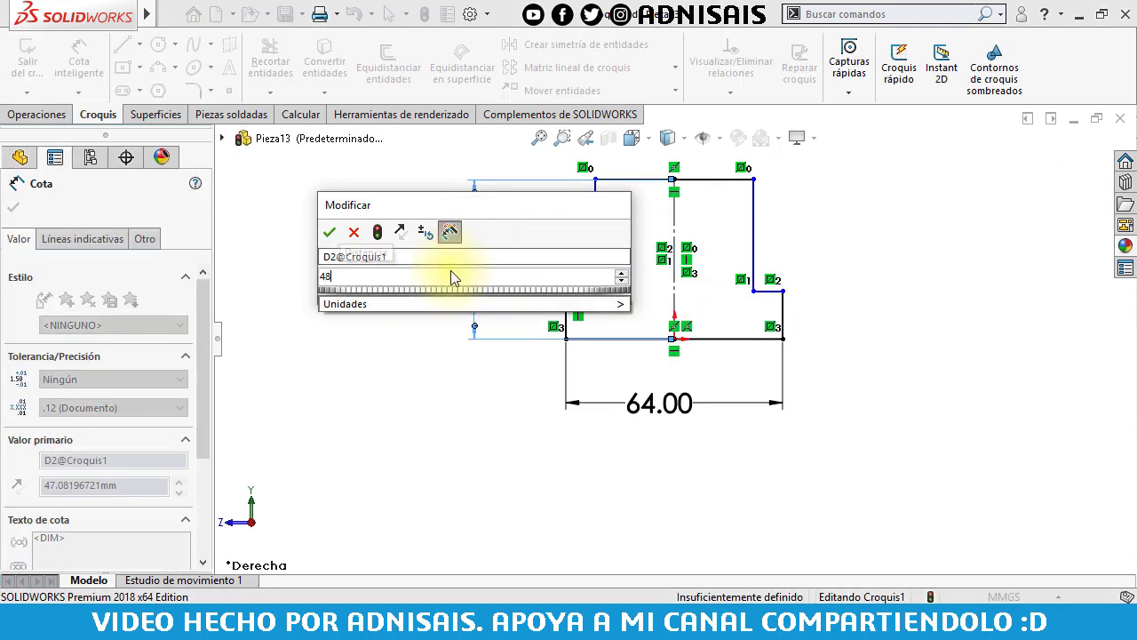
key(Return)
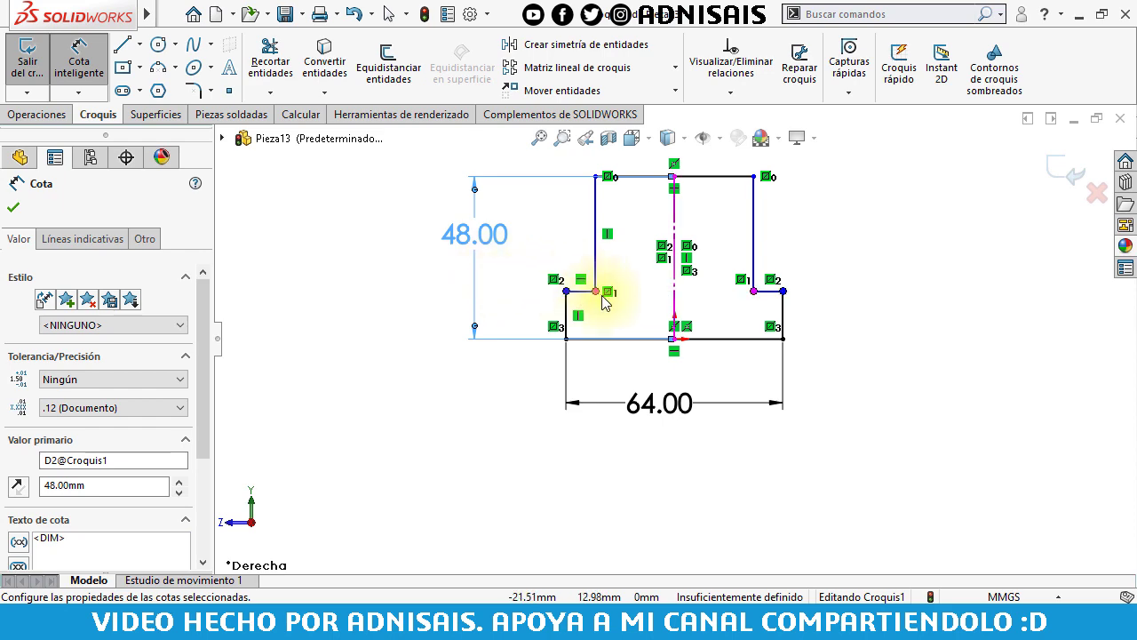
Dimension the top width to 44 mm and the step height to 13 mm.
click(640, 177)
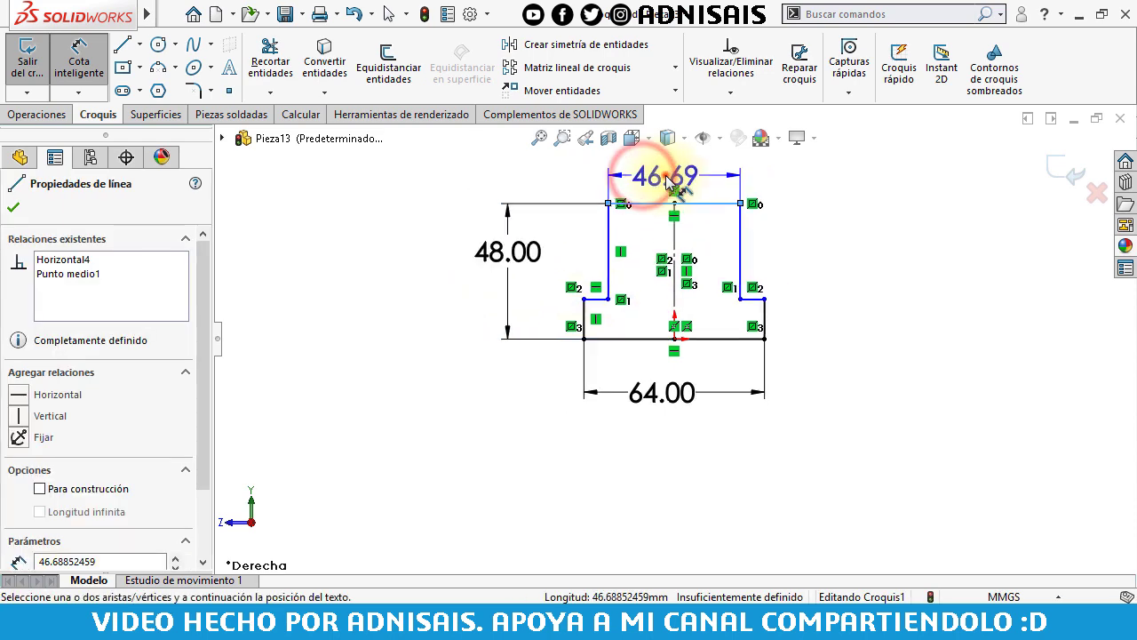
click(666, 178)
text(44)
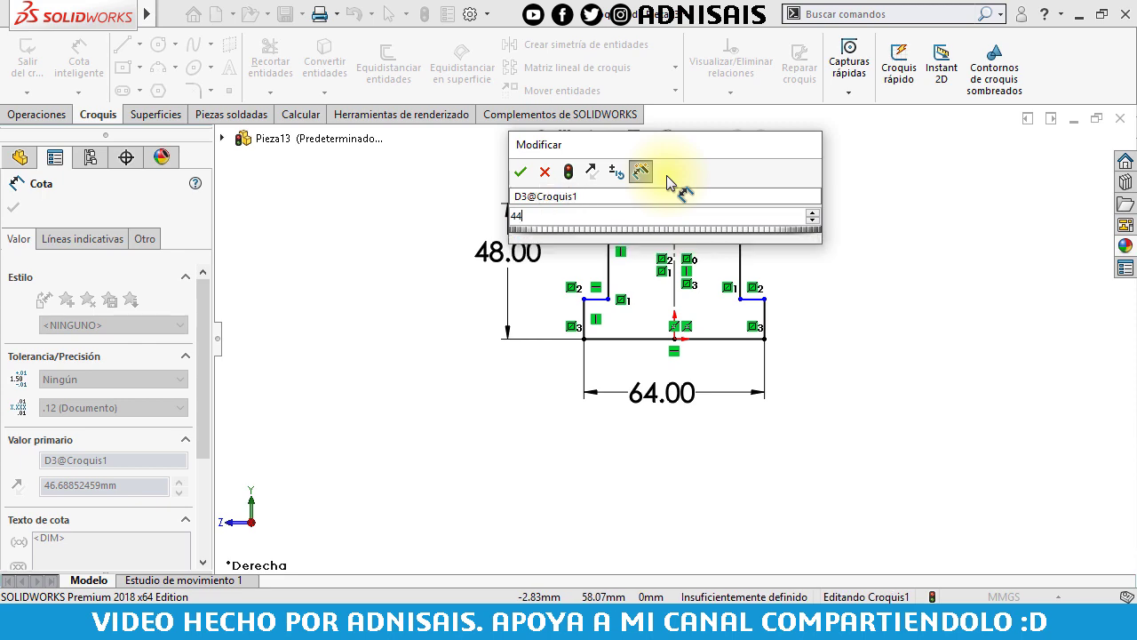
key(Return)
click(584, 320)
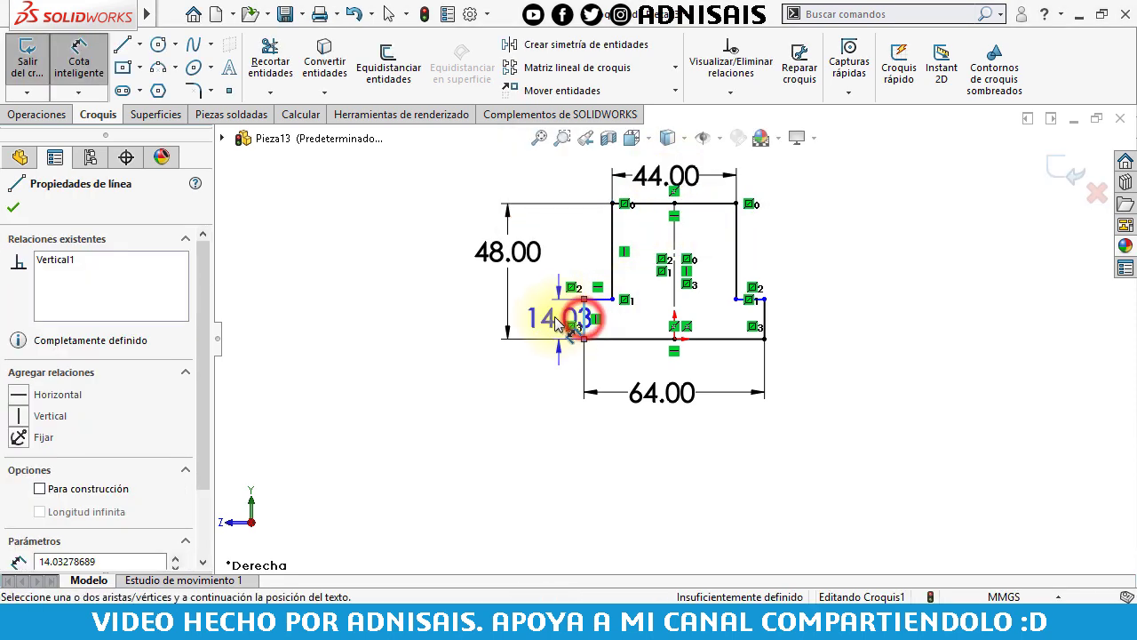
click(551, 316)
text(13)
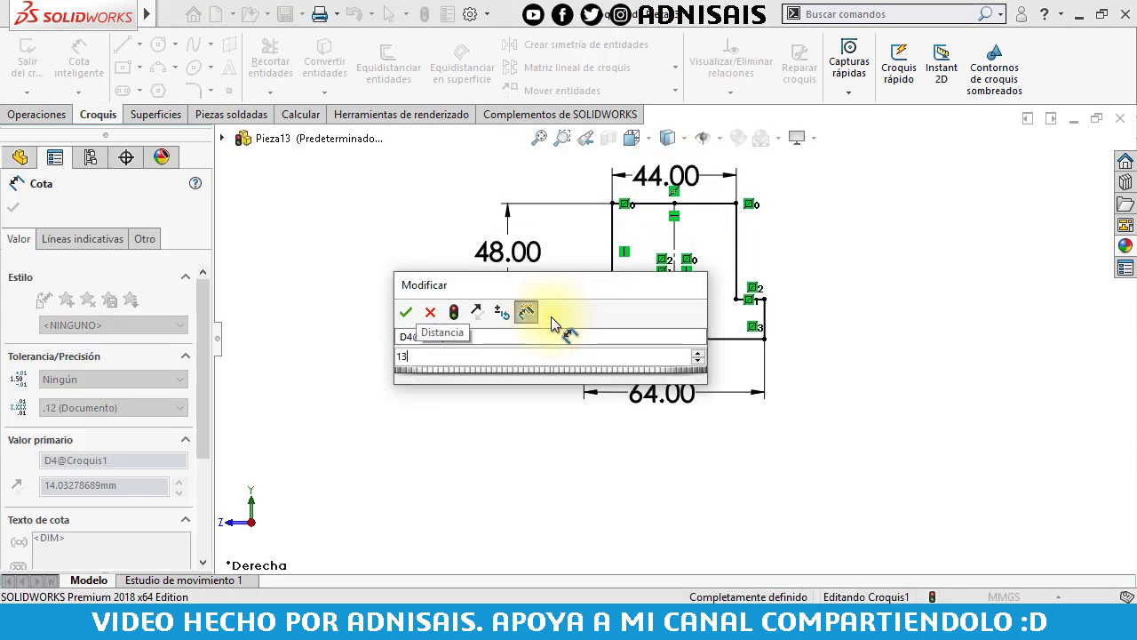
key(Return)
click(31, 114)
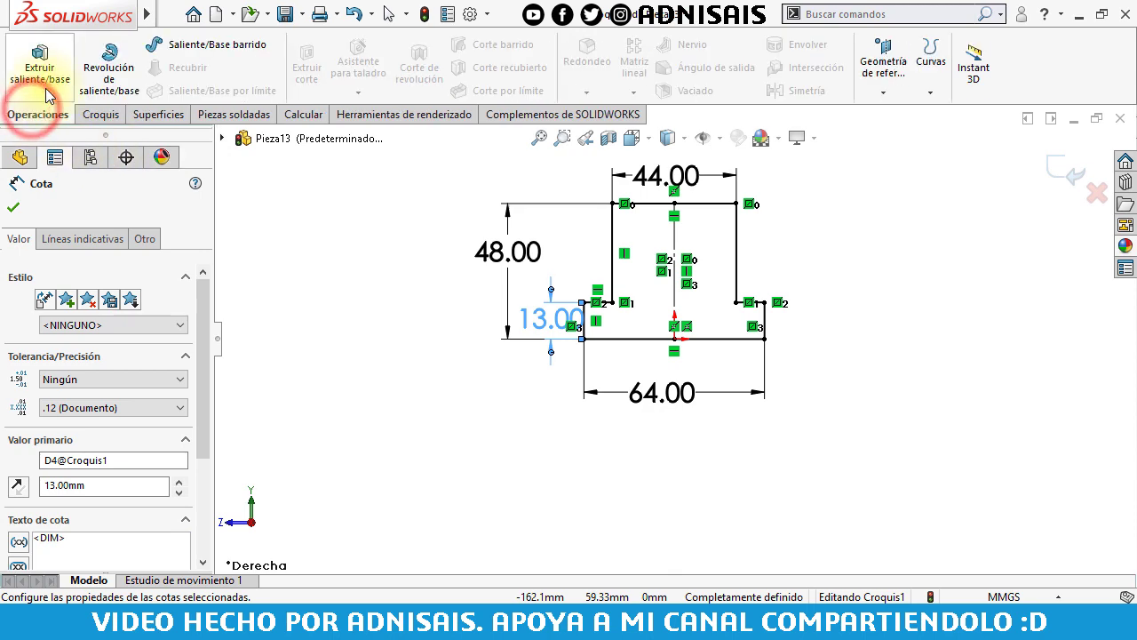
Extrude the profile 118 mm into a solid.
click(46, 87)
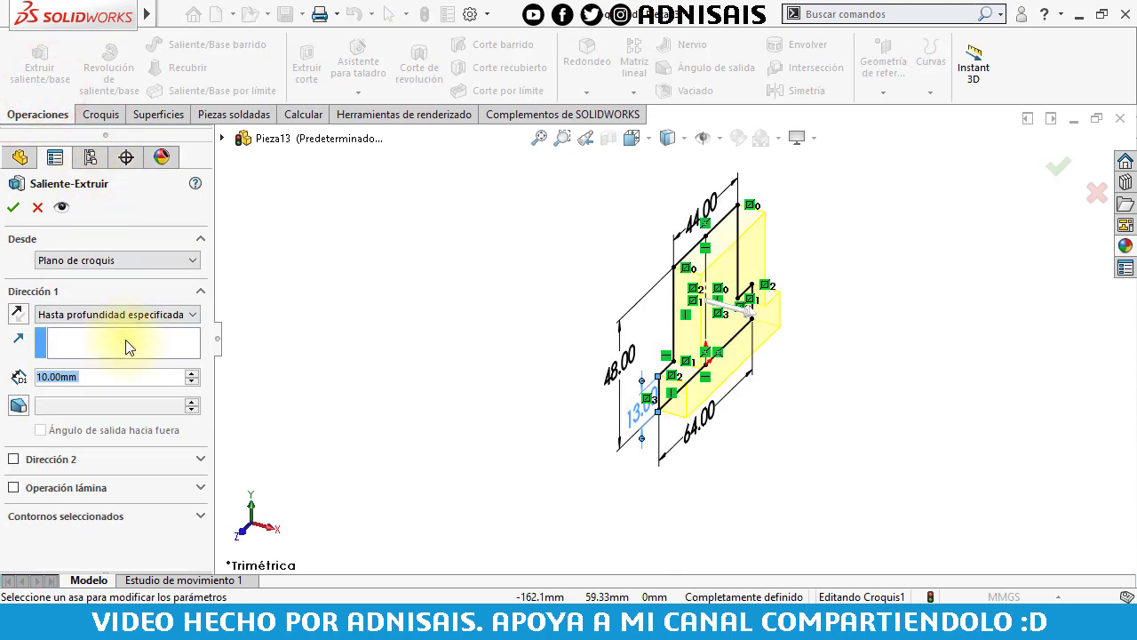
text(118)
key(Return)
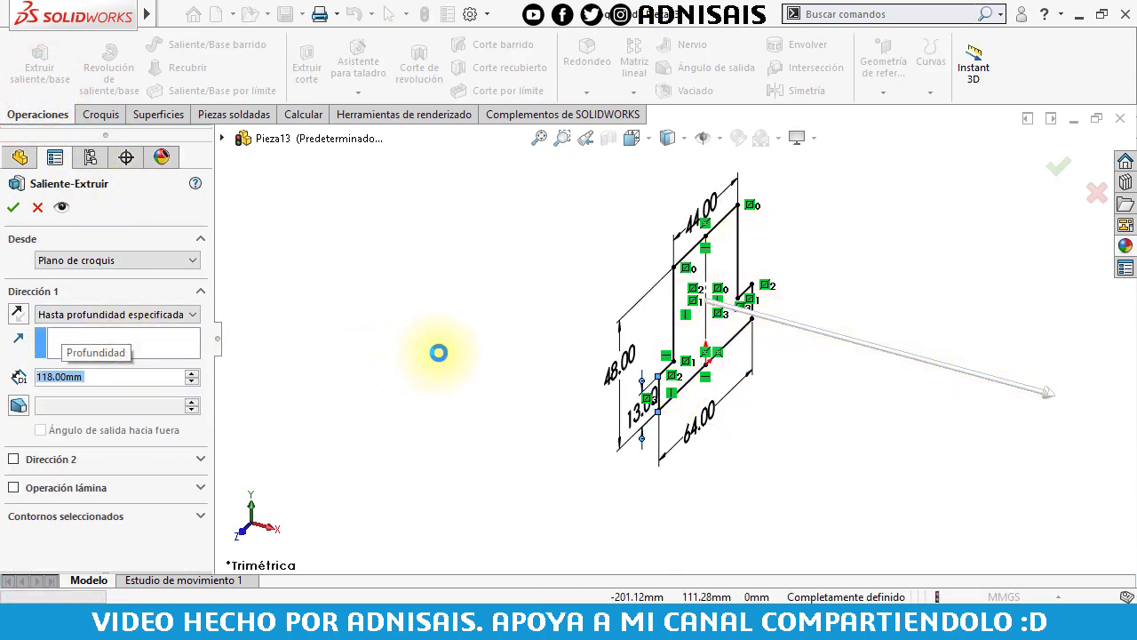
click(550, 321)
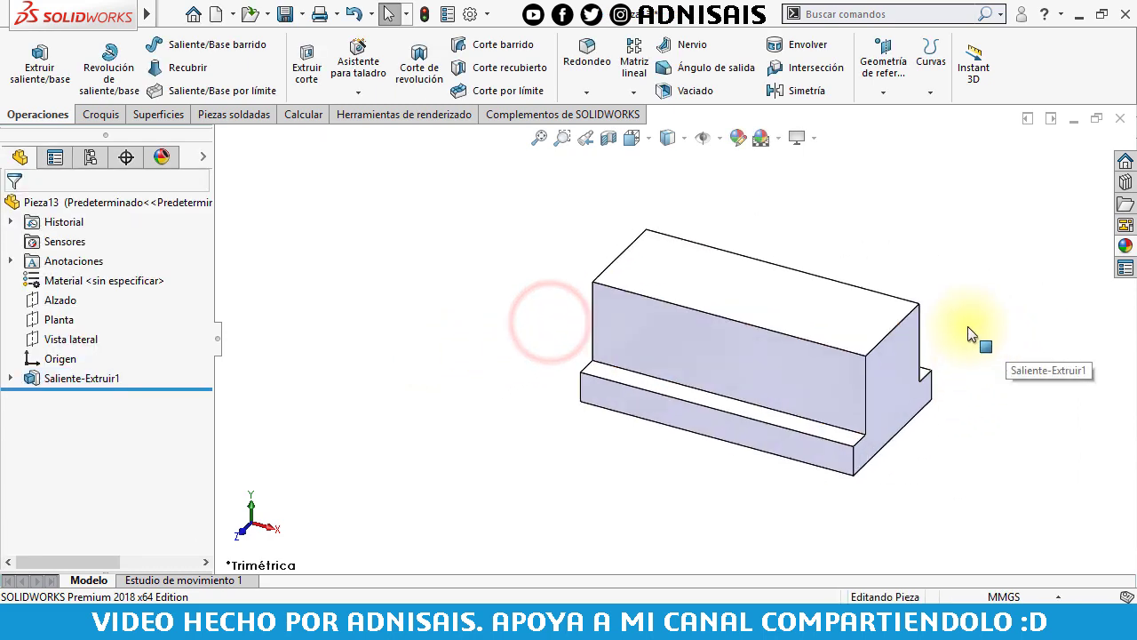
scroll(970, 334, down, 2)
Sketch a corner rectangle on the part's front face for the notch.
click(751, 367)
click(821, 321)
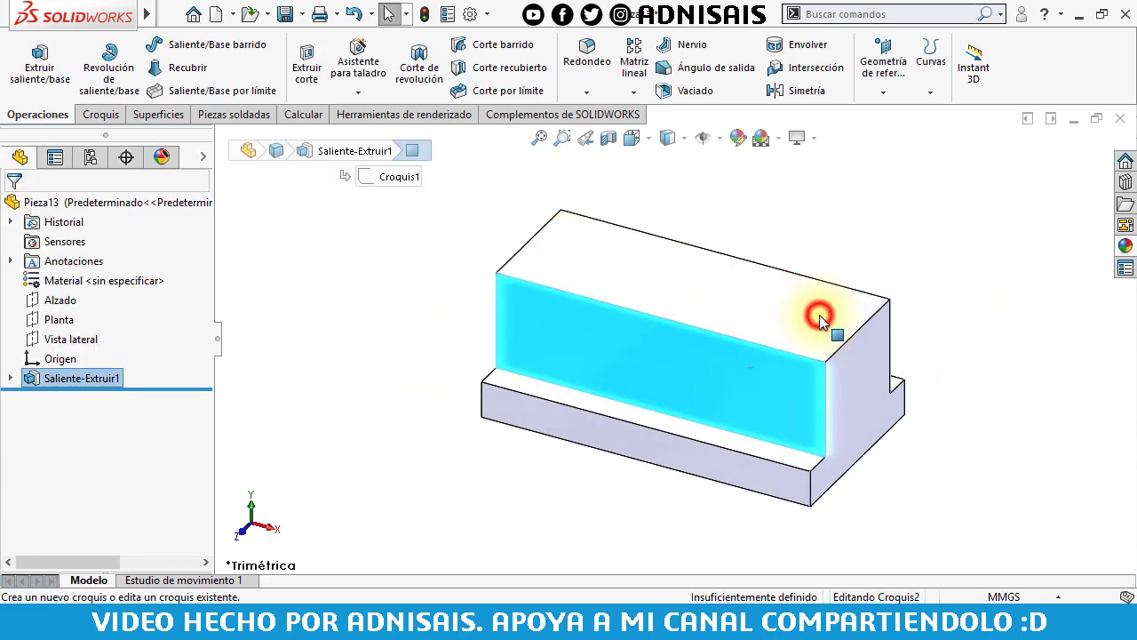
click(124, 67)
click(29, 271)
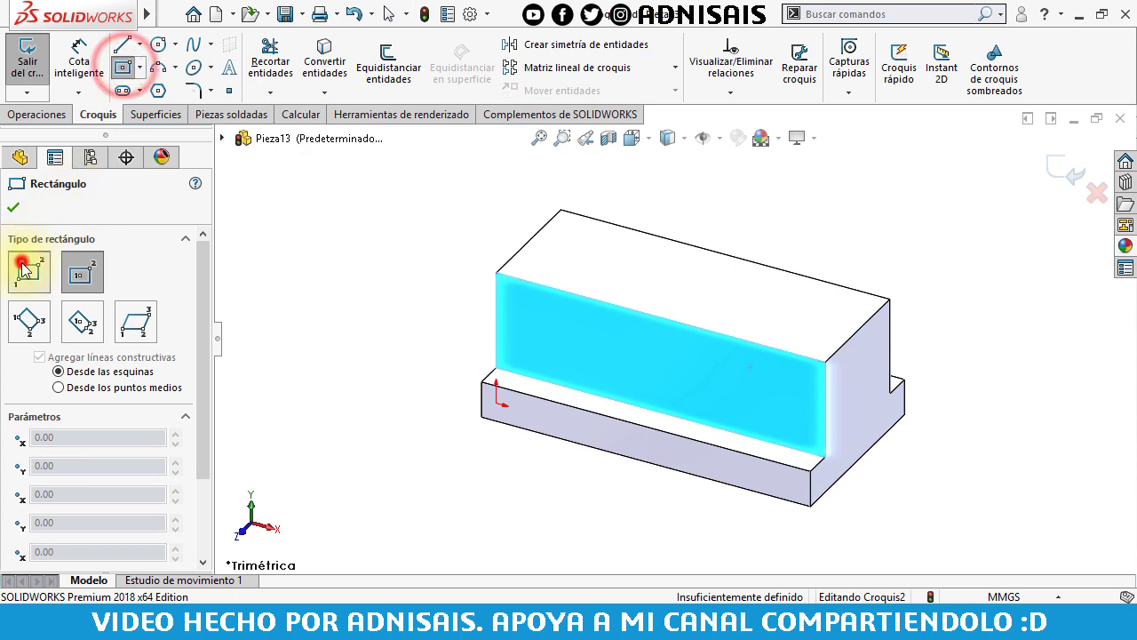
click(824, 362)
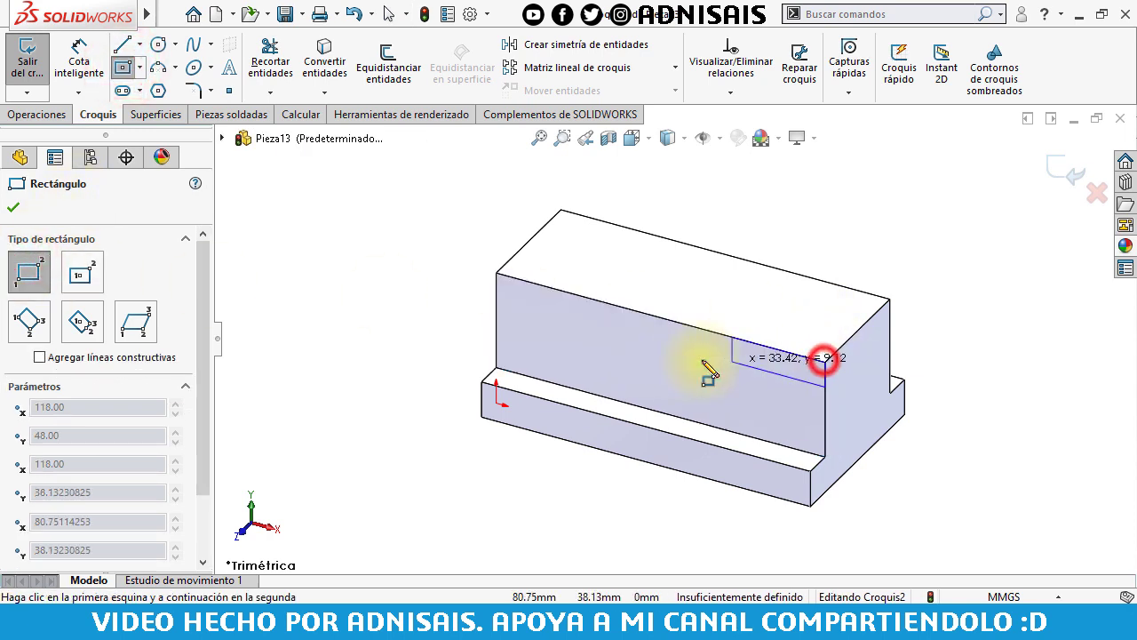
click(626, 362)
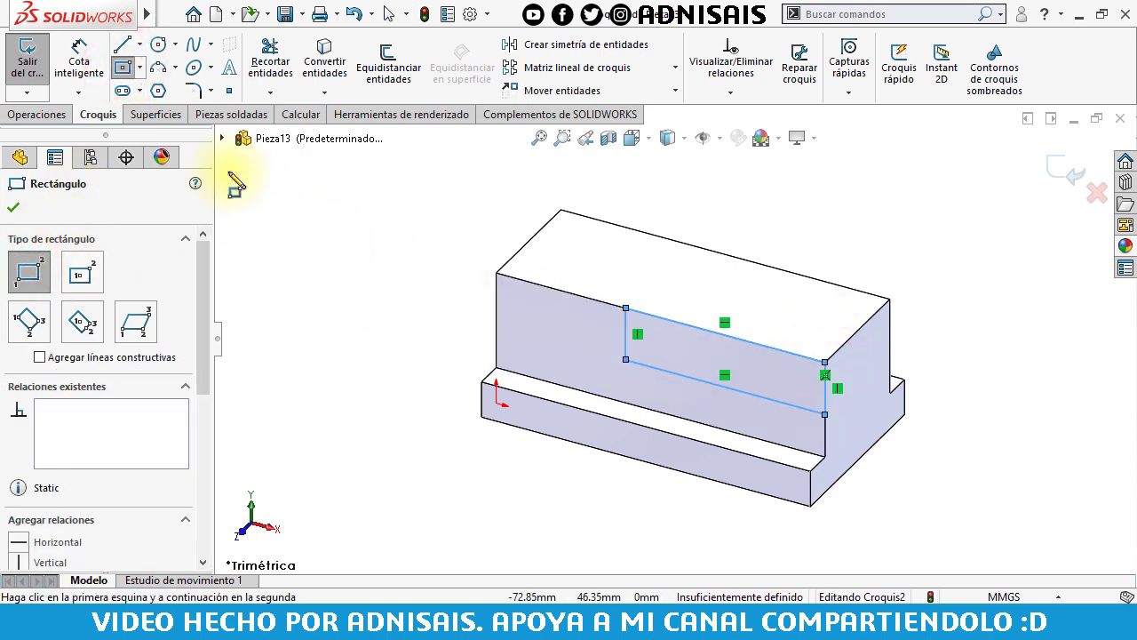
Dimension the rectangle 60 mm from the left end and 26 mm above the bottom.
click(69, 70)
click(626, 335)
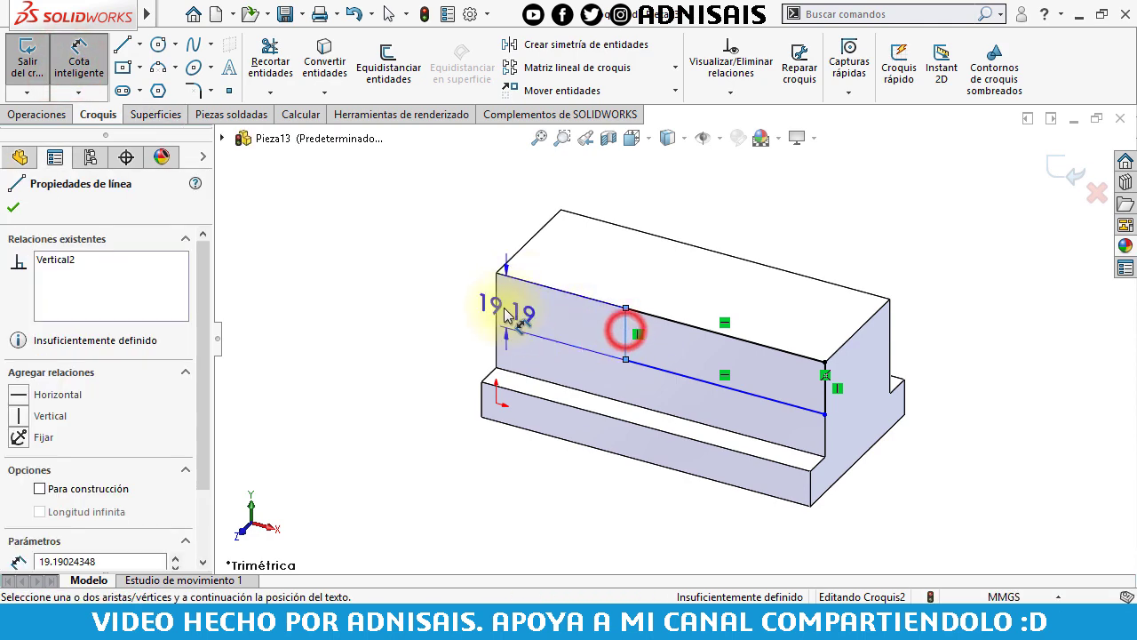
click(495, 312)
click(556, 318)
text(6)
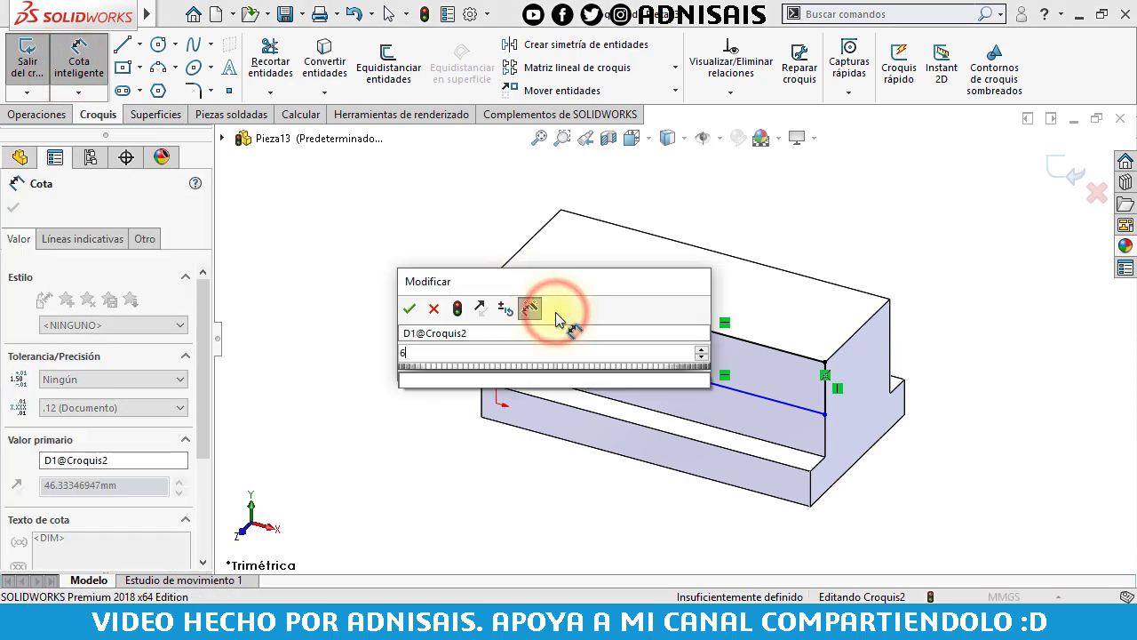
text(0)
key(Return)
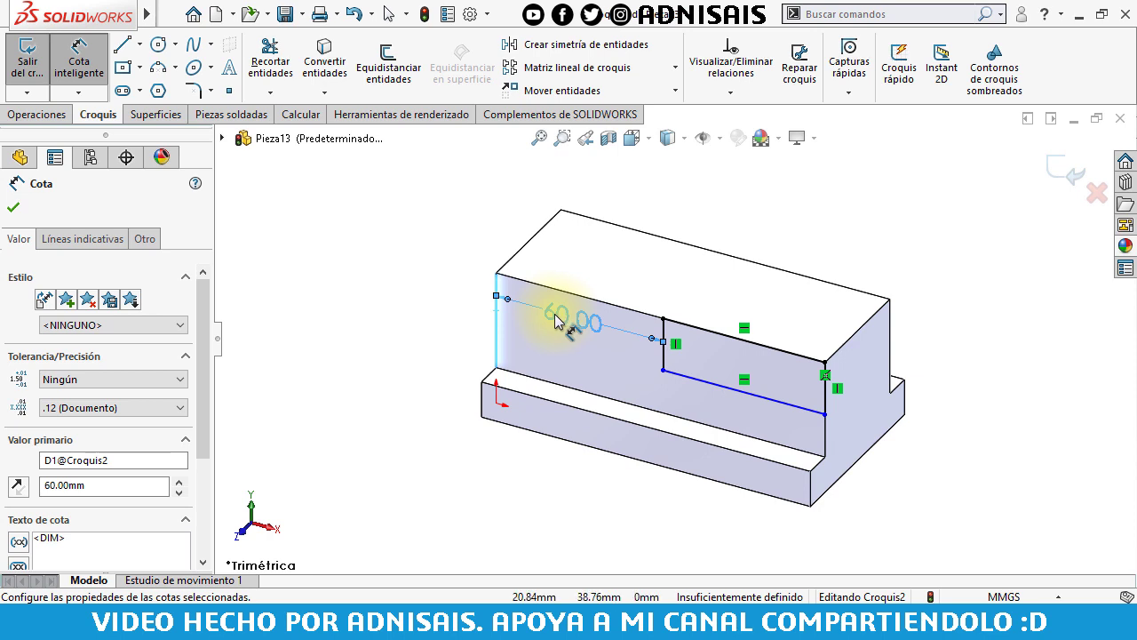
click(811, 414)
click(791, 498)
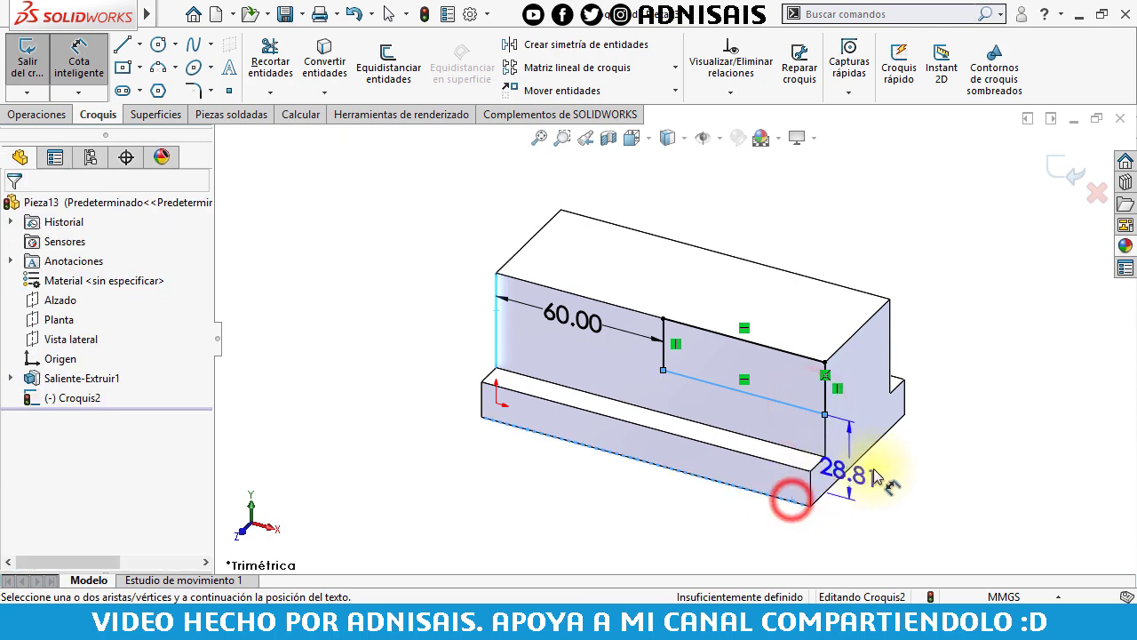
click(889, 471)
text(26)
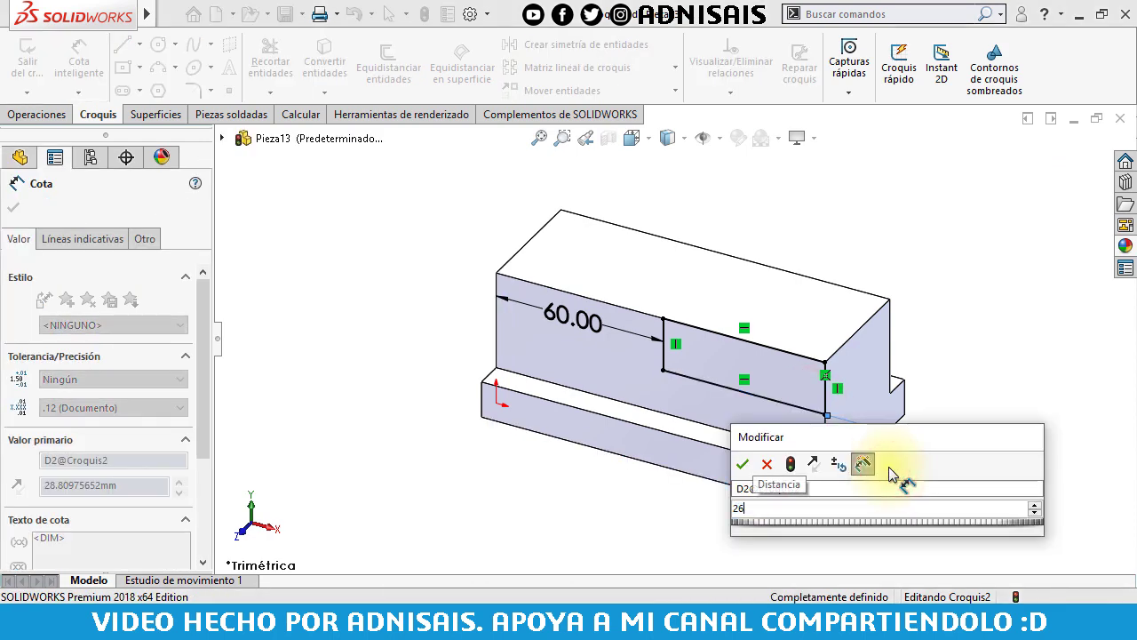
key(Return)
Extrude-cut the rectangle with Hasta el siguiente end condition.
click(37, 115)
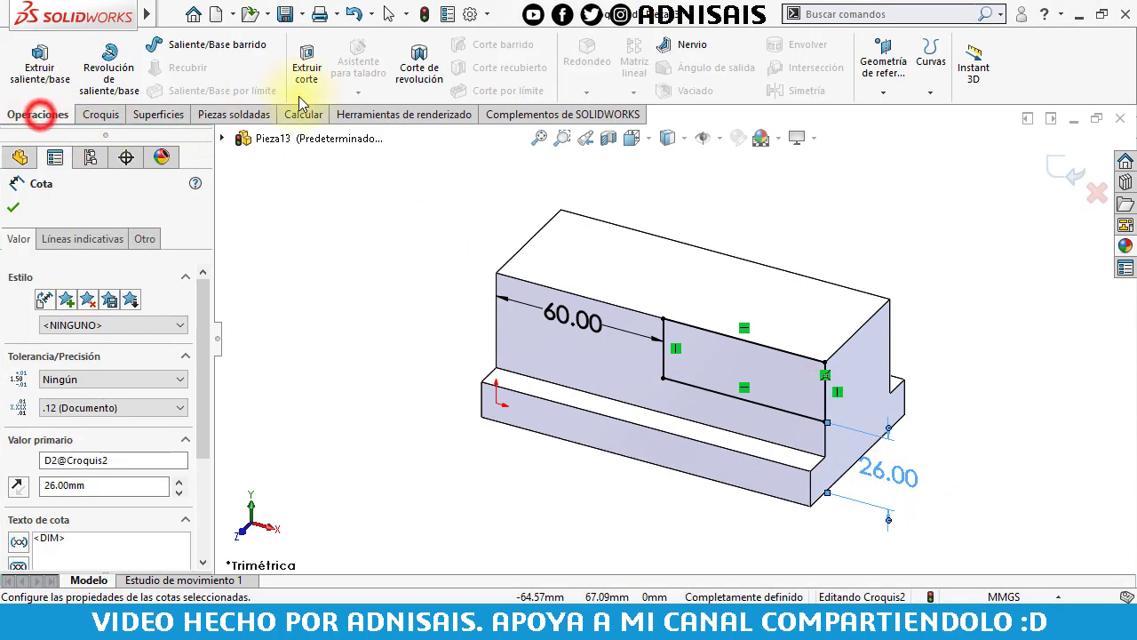
click(298, 81)
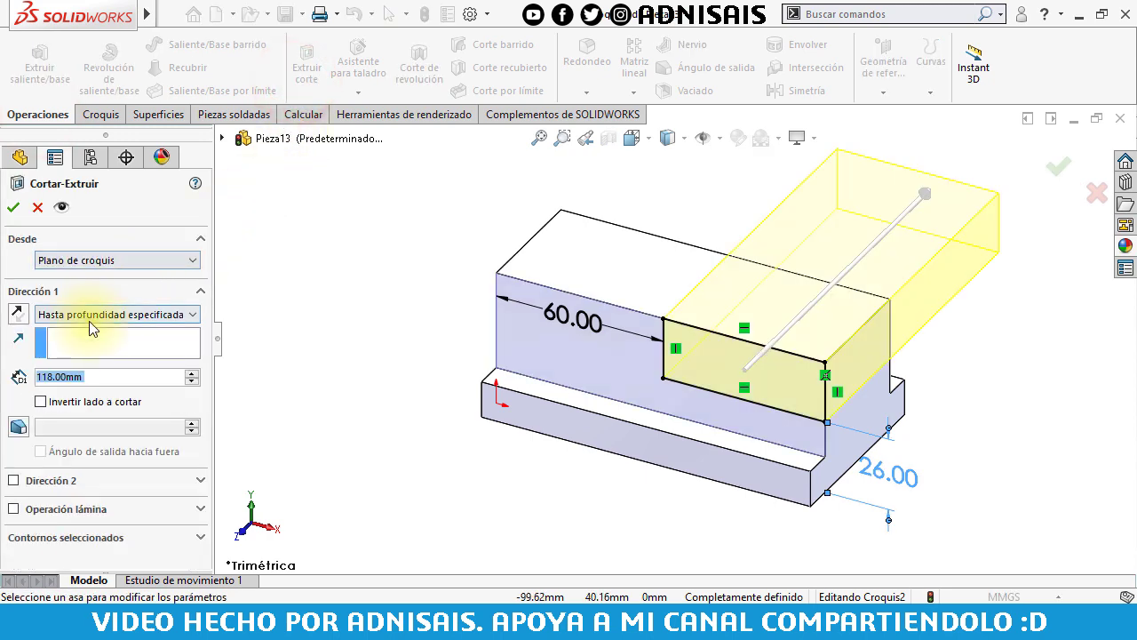
click(88, 321)
click(91, 362)
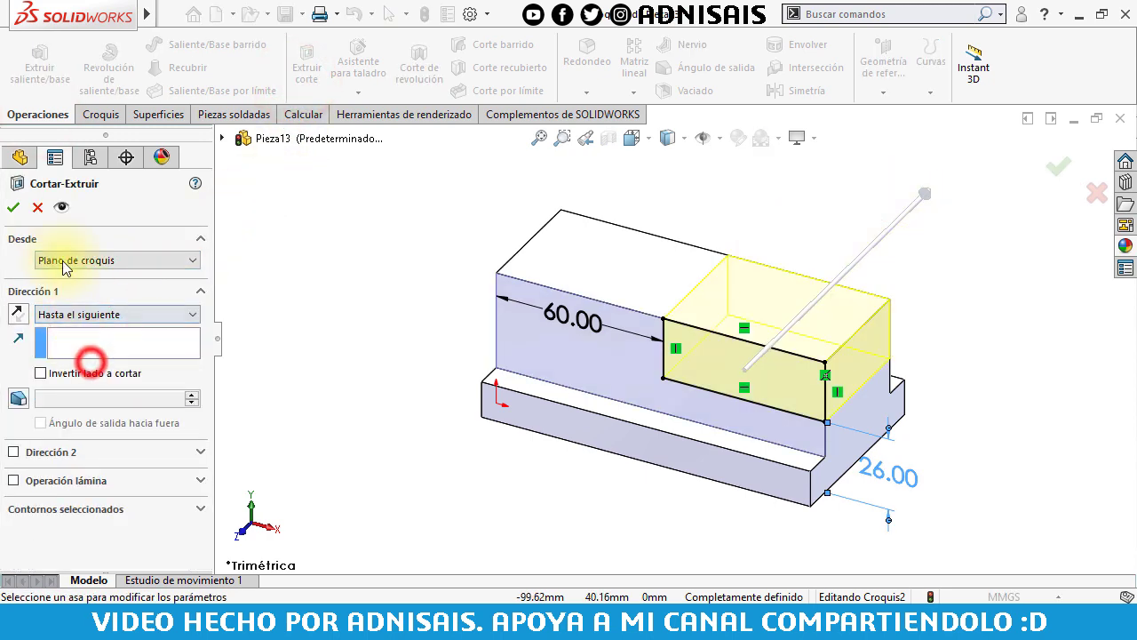
click(15, 208)
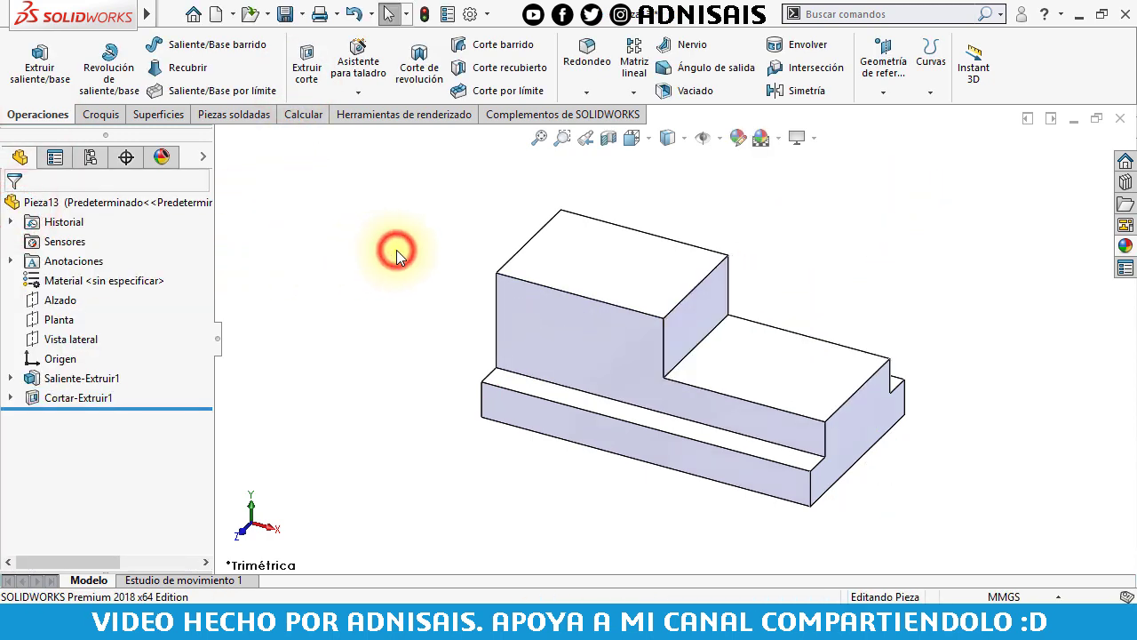
Start a sketch on the part's face and draw a construction centerline from its left edge to its right edge.
click(604, 267)
click(677, 219)
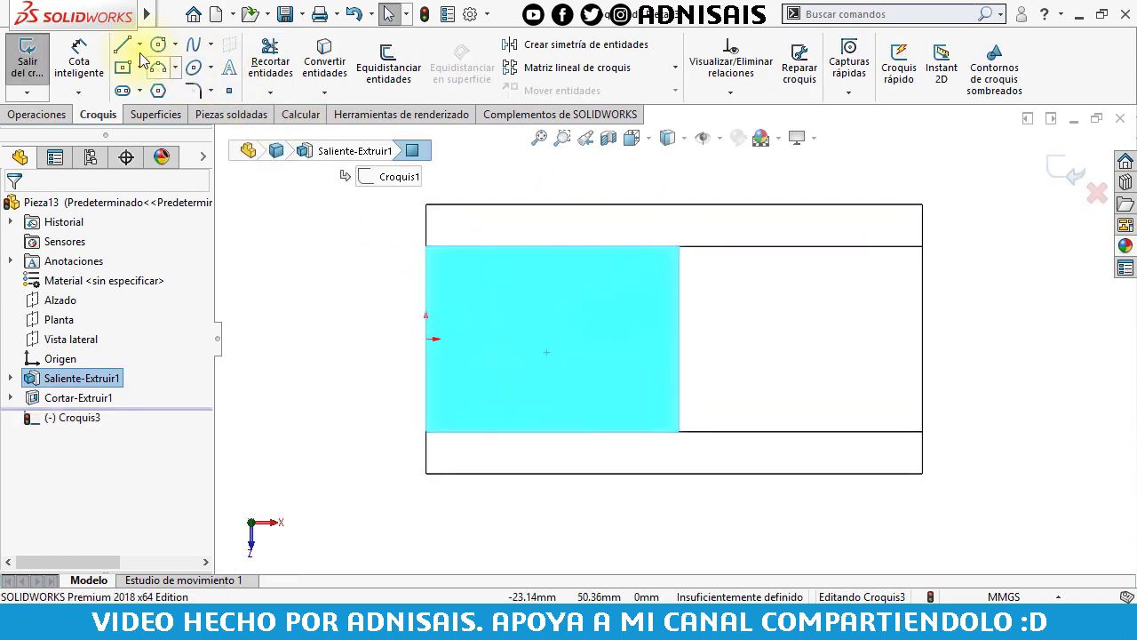
click(139, 44)
click(173, 86)
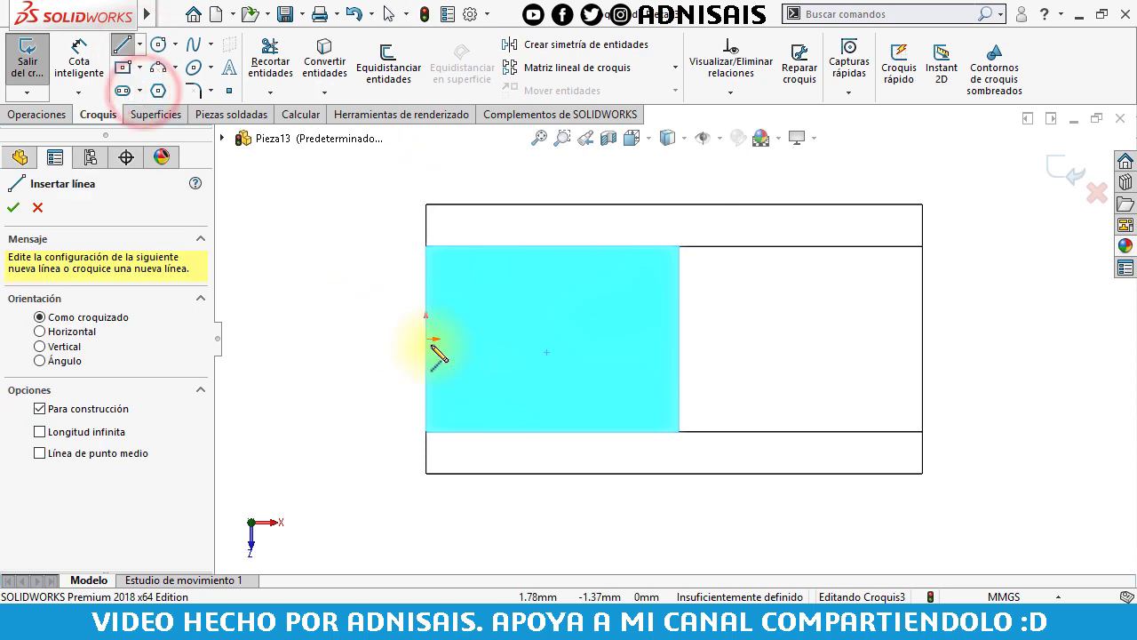
click(428, 340)
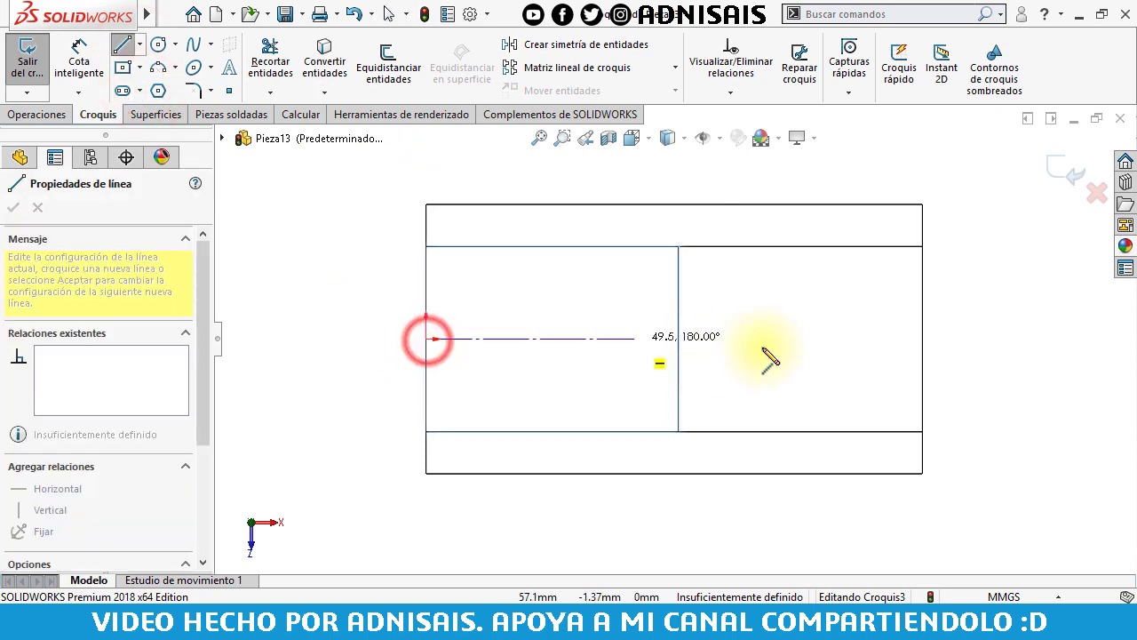
click(924, 340)
key(Escape)
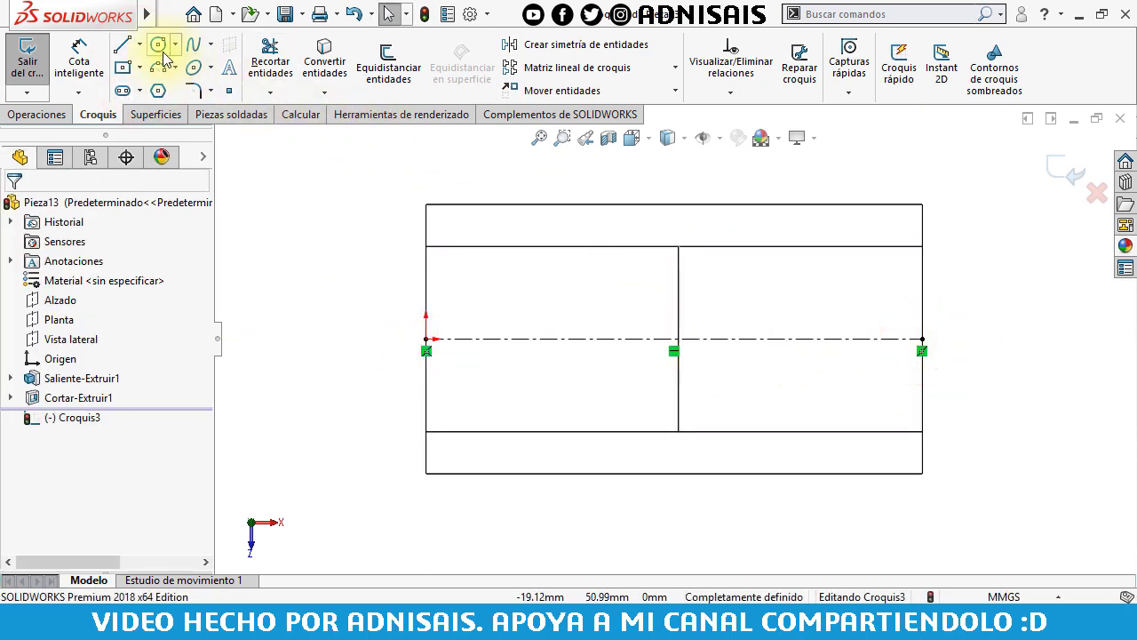
Draw two circles centred on the centerline and make them equal in size.
click(160, 44)
click(563, 339)
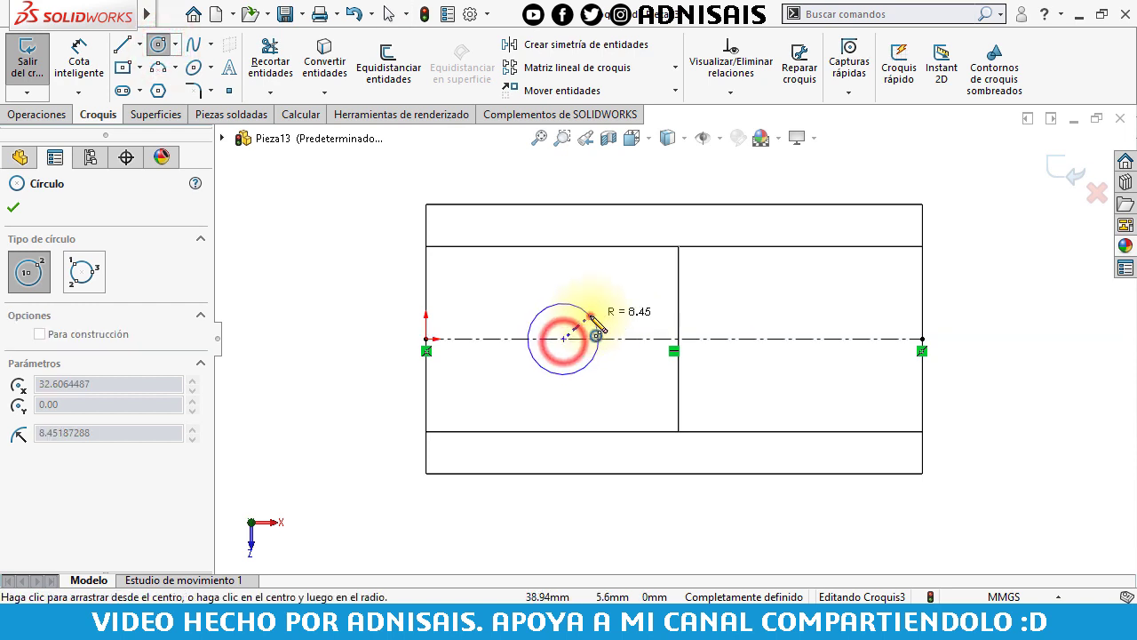
click(589, 312)
click(804, 339)
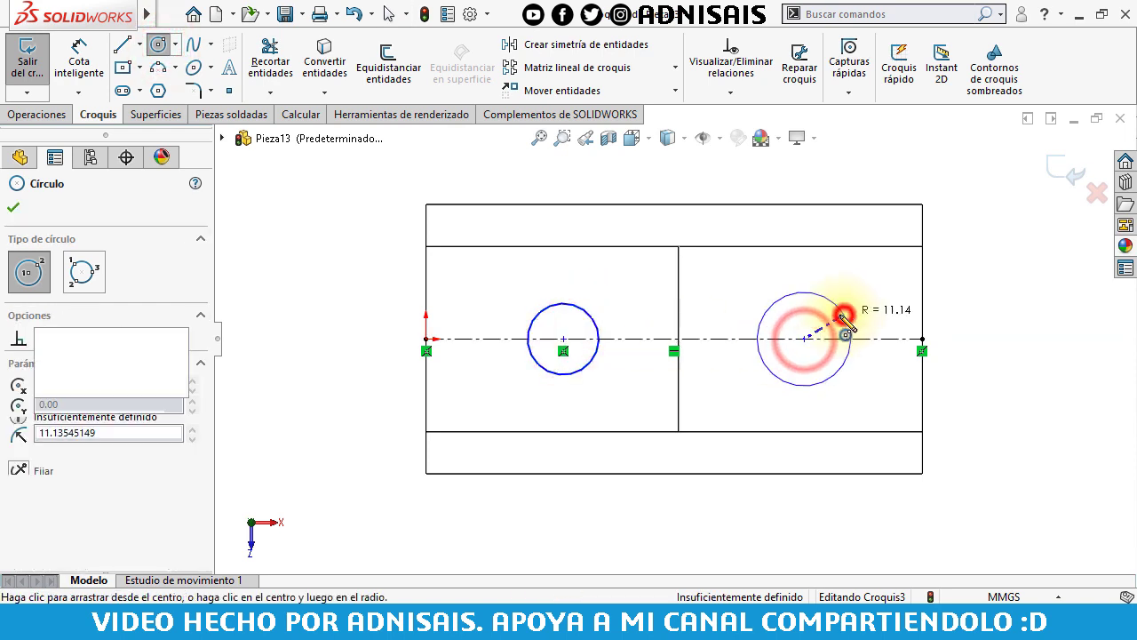
click(841, 314)
key(Escape)
drag(855, 430, 561, 382)
click(695, 291)
click(388, 240)
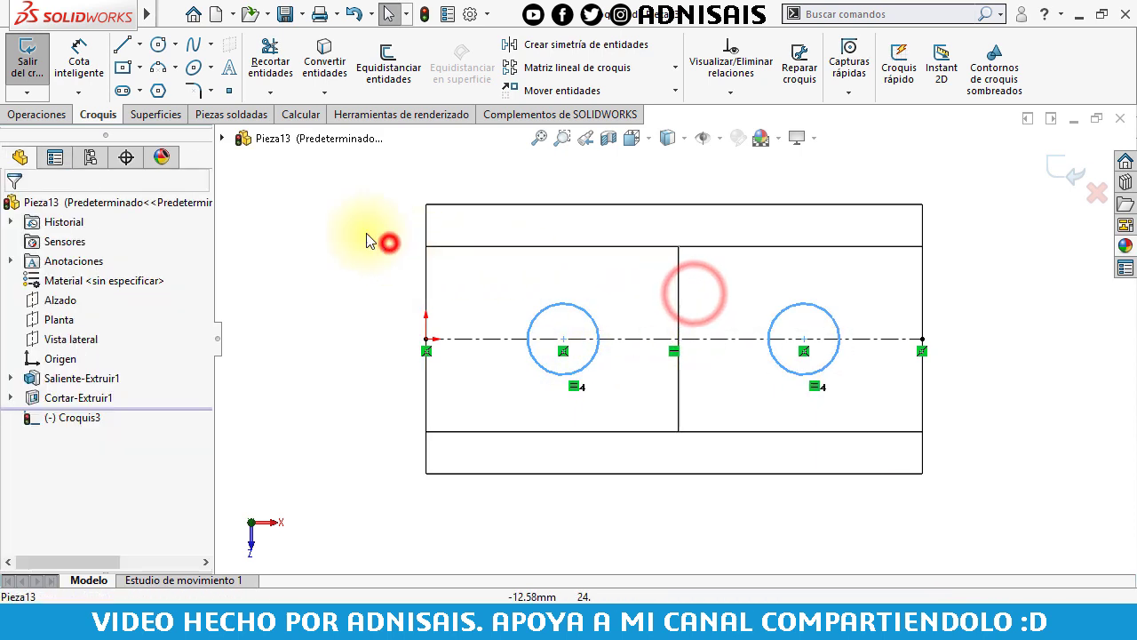
Dimension the left circle 30 mm from the left edge and the right circle 32 mm from the right edge.
click(79, 64)
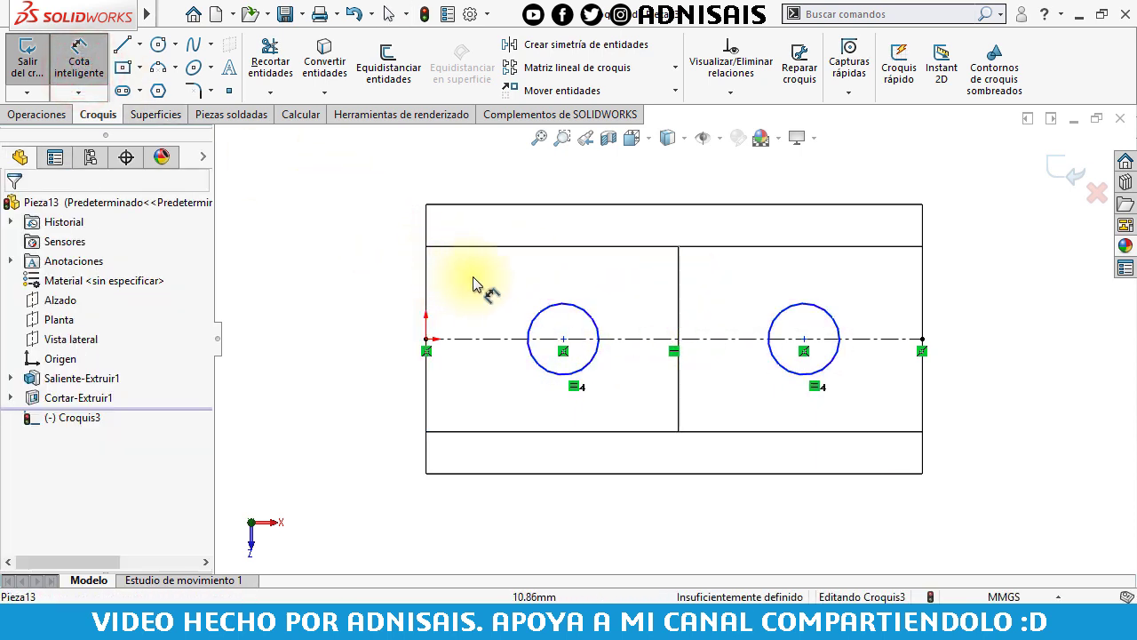
click(576, 303)
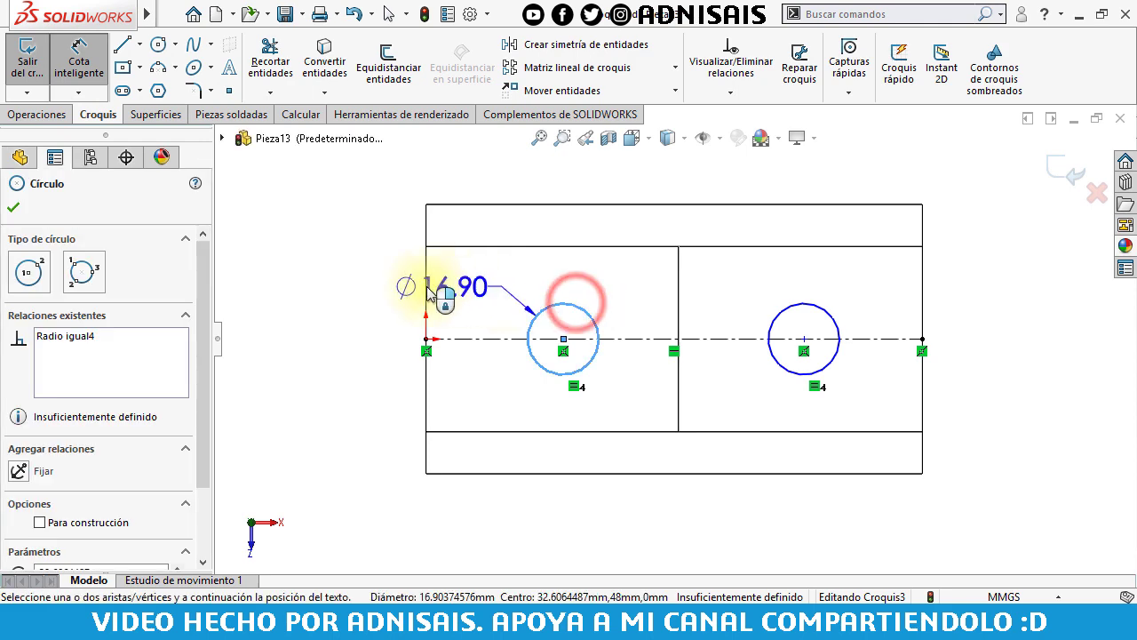
click(427, 286)
click(509, 278)
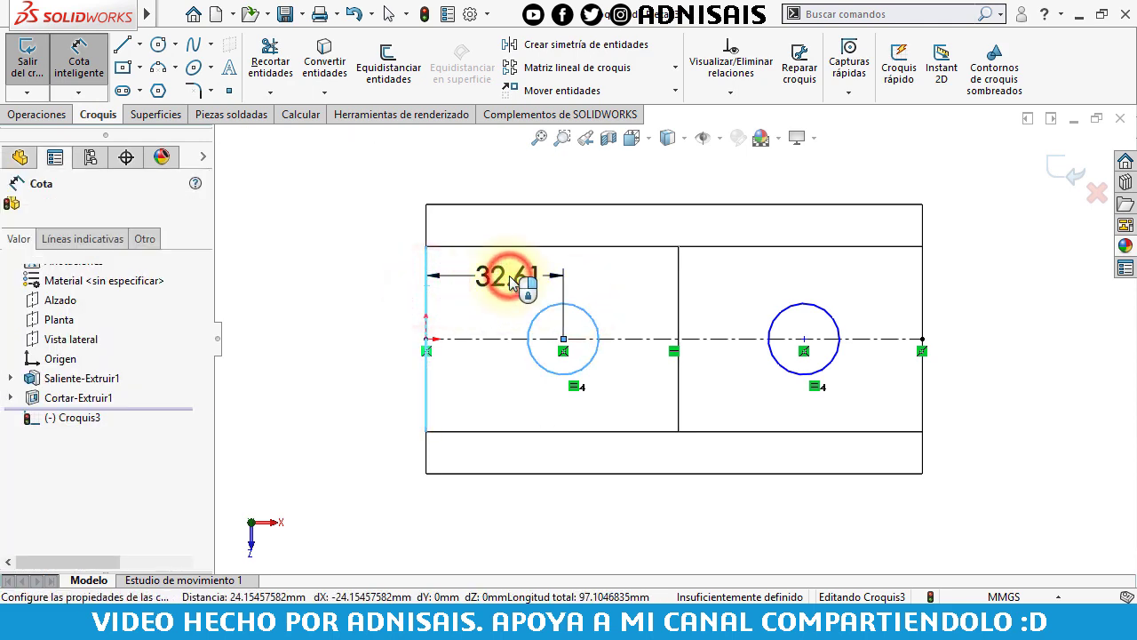
text(30)
key(Return)
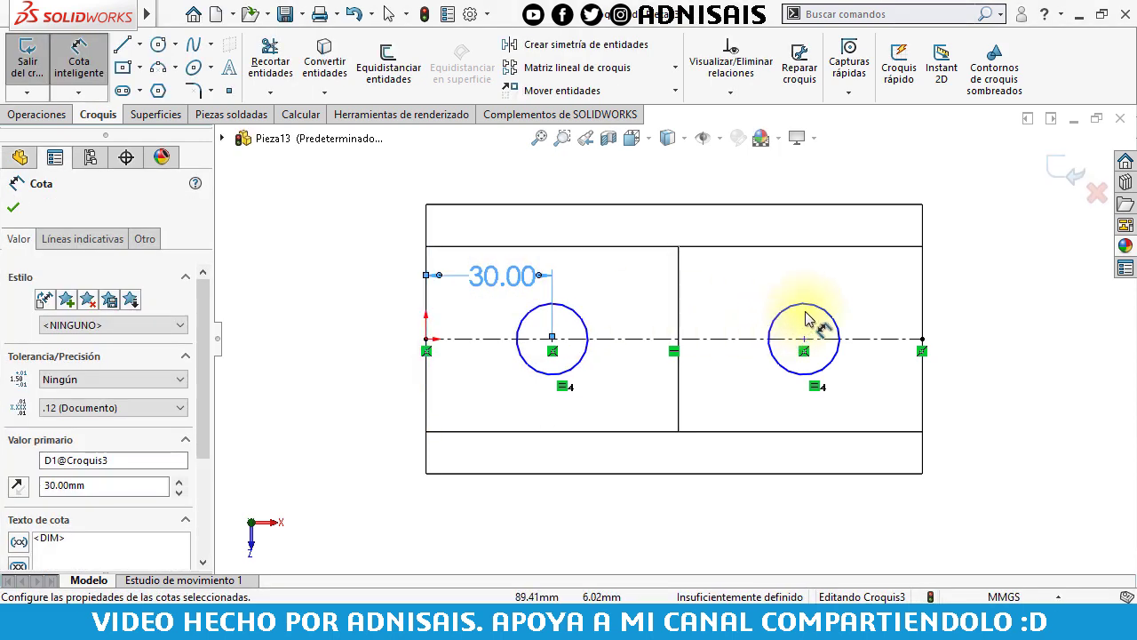
click(809, 304)
click(924, 309)
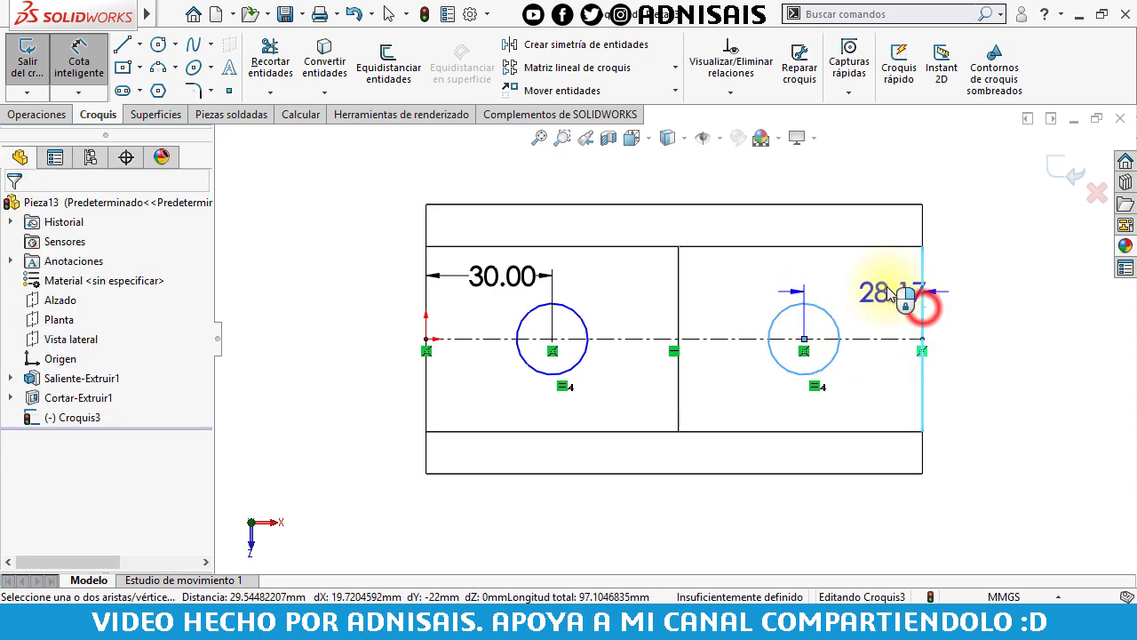
click(885, 286)
text(32)
key(Return)
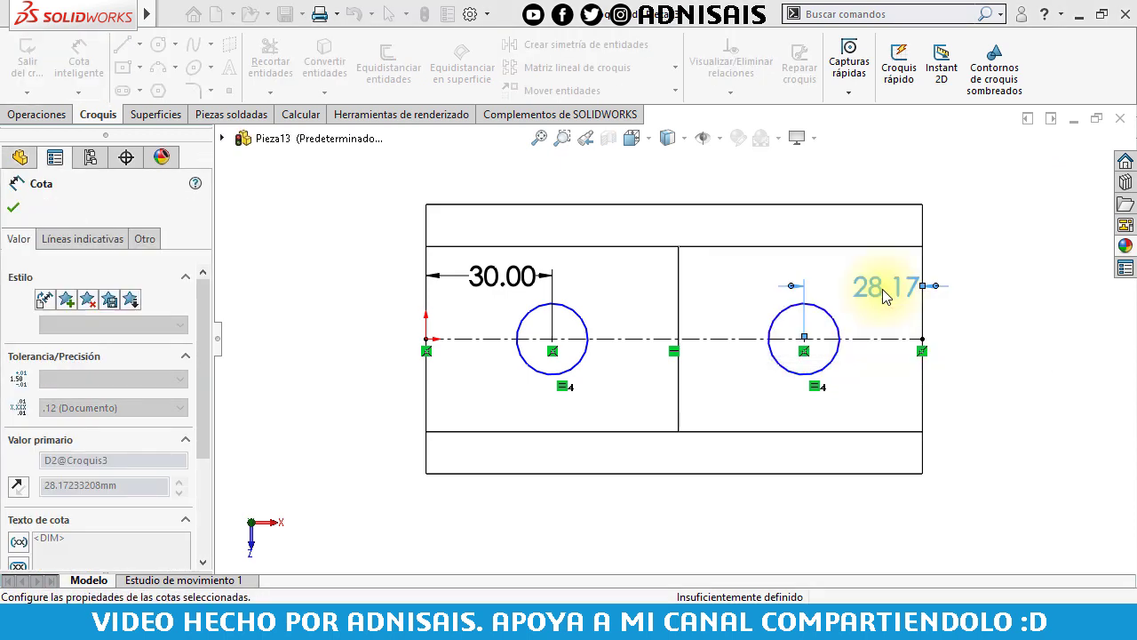
Set the left circle's diameter to 20 mm.
click(581, 317)
click(641, 278)
text(20)
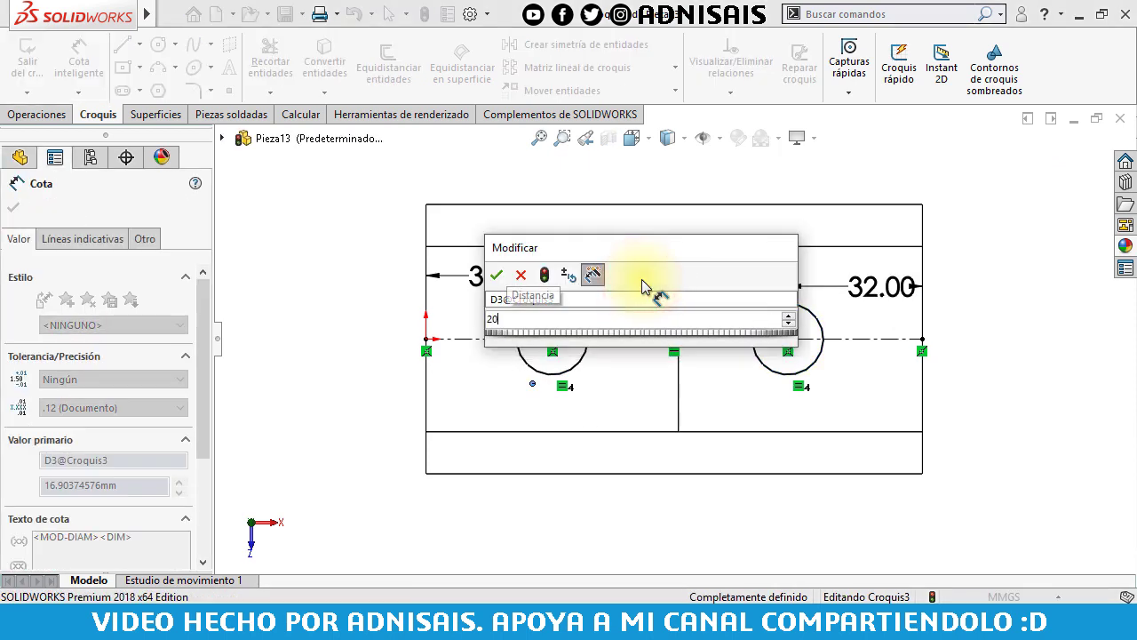
key(Return)
click(53, 115)
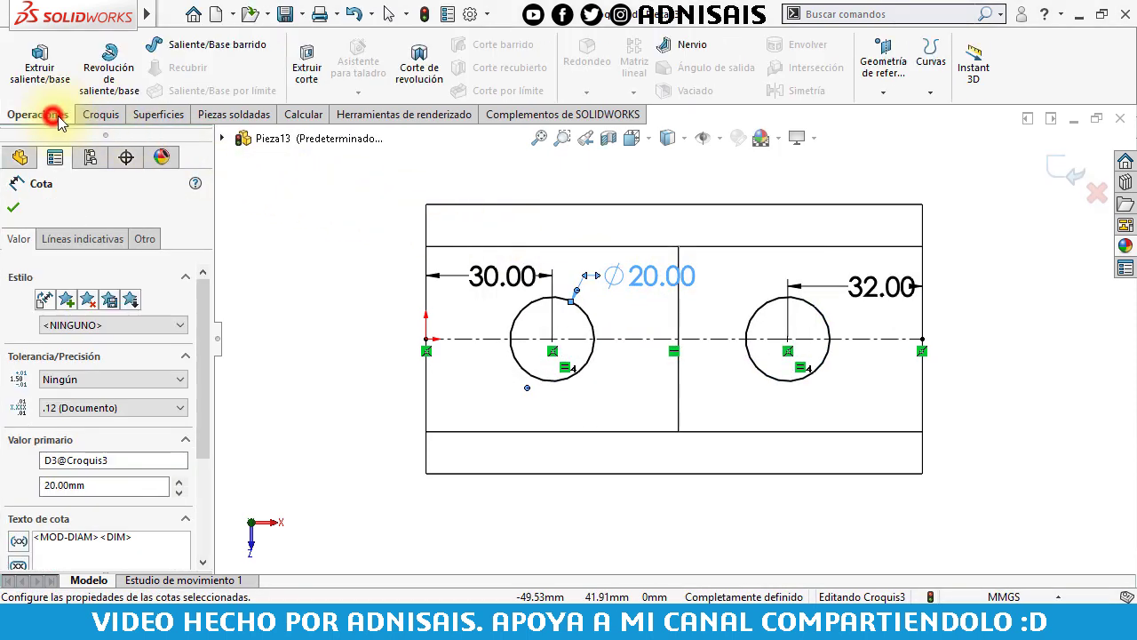
Extrude-cut both 20 mm circles Through All, return to isometric view, and begin a new document.
click(297, 94)
click(89, 313)
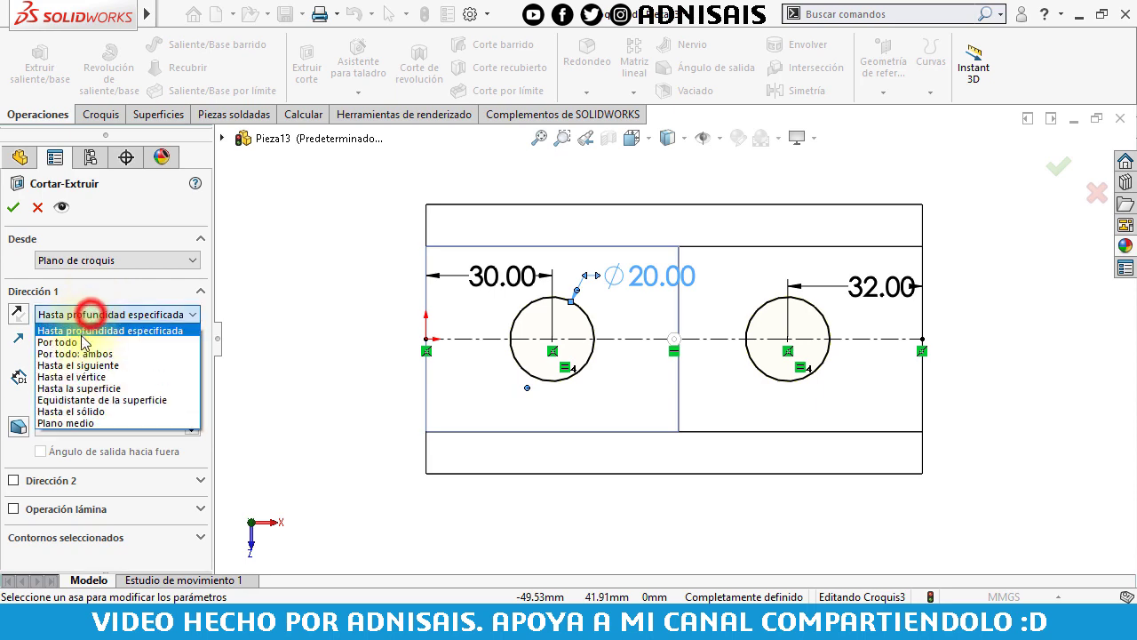
click(78, 338)
click(12, 206)
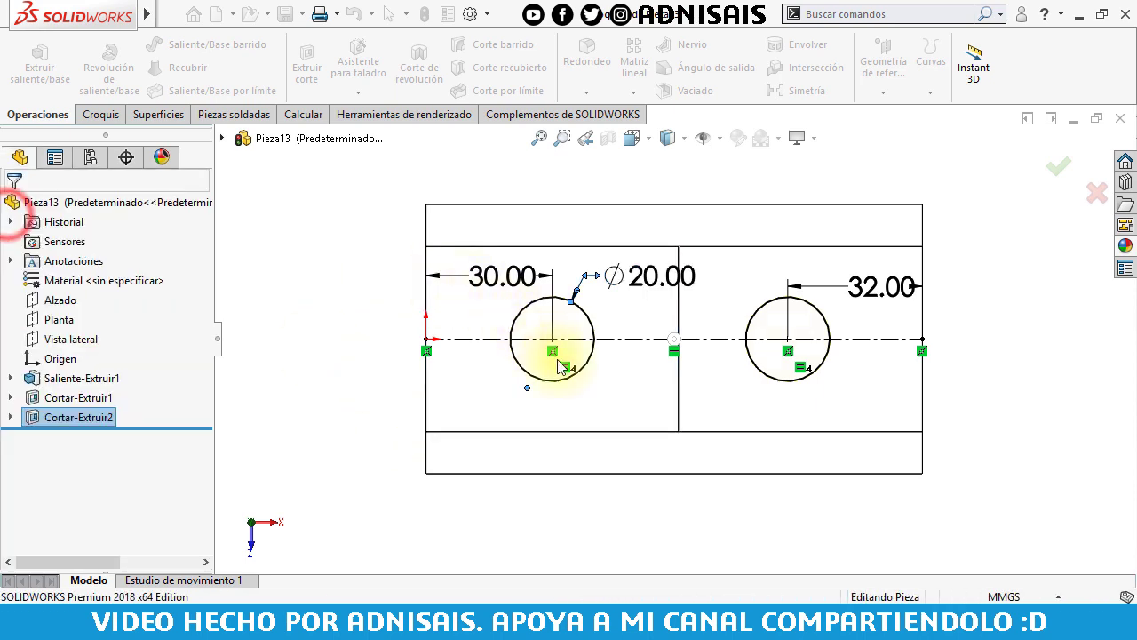
middle_drag(622, 376, 608, 205)
key(ctrl+7)
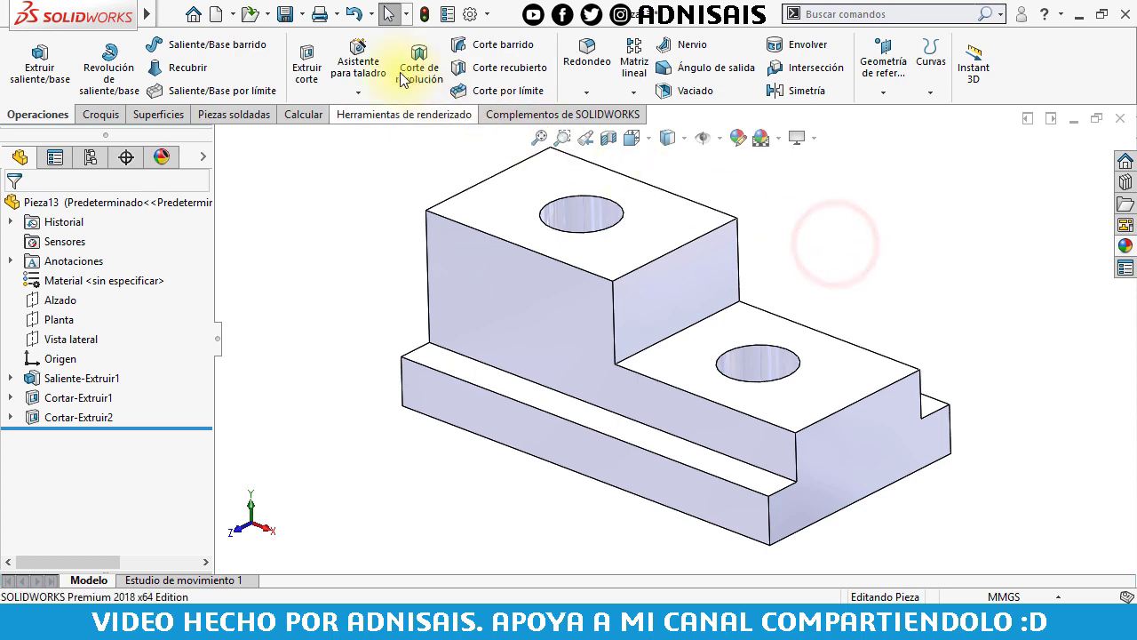
click(217, 16)
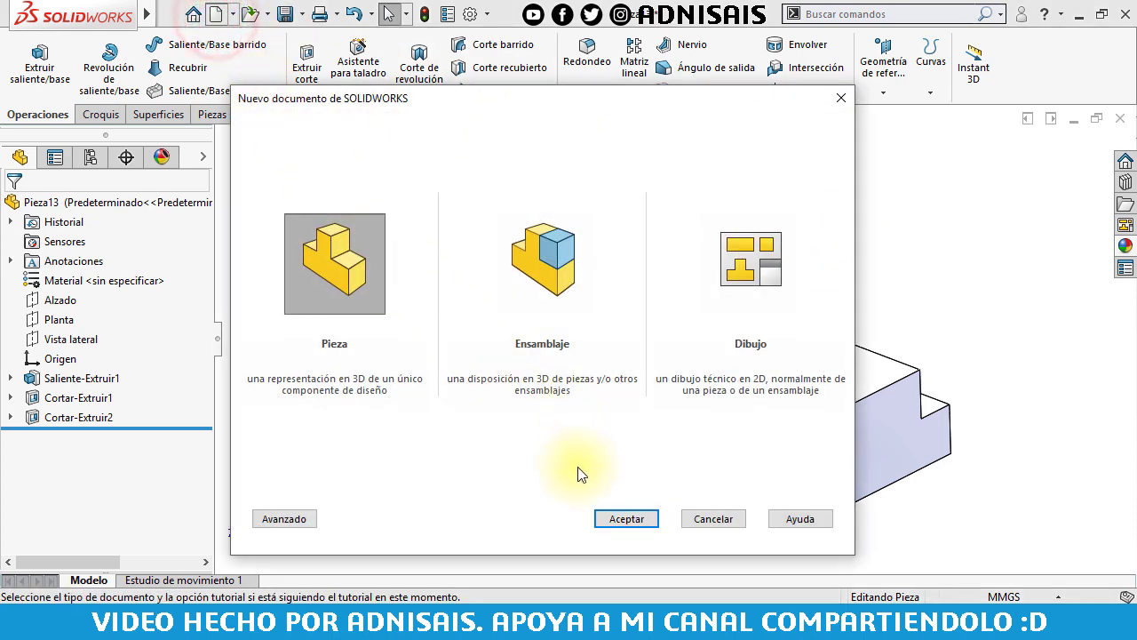
Create a new part and draw a stepped L-shaped outline from the origin on the Alzado plane.
click(611, 517)
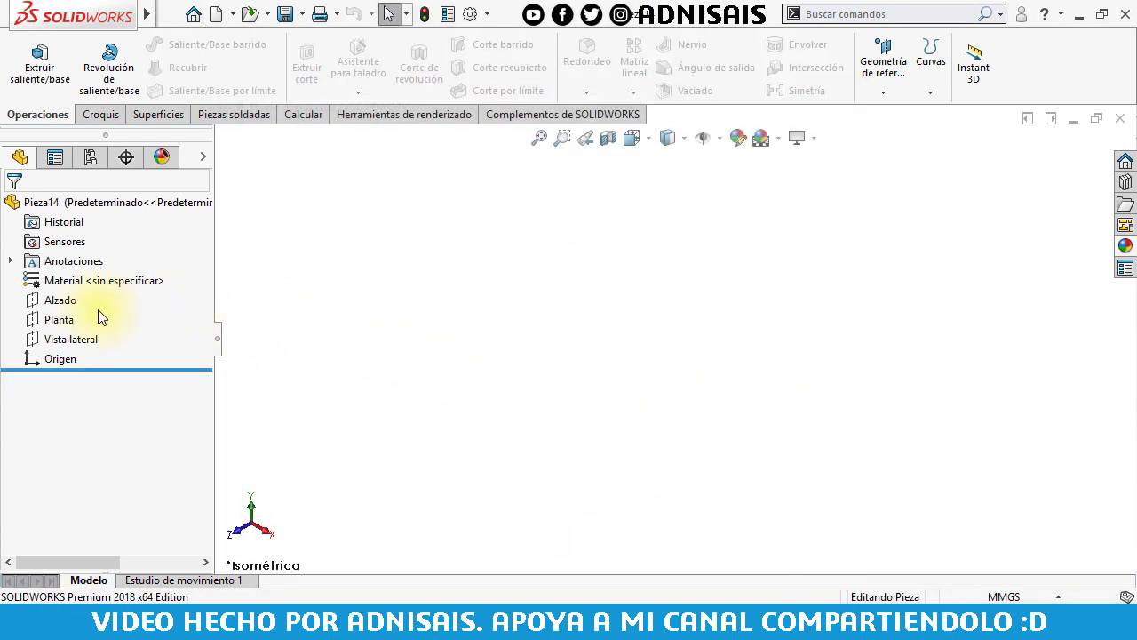
click(64, 304)
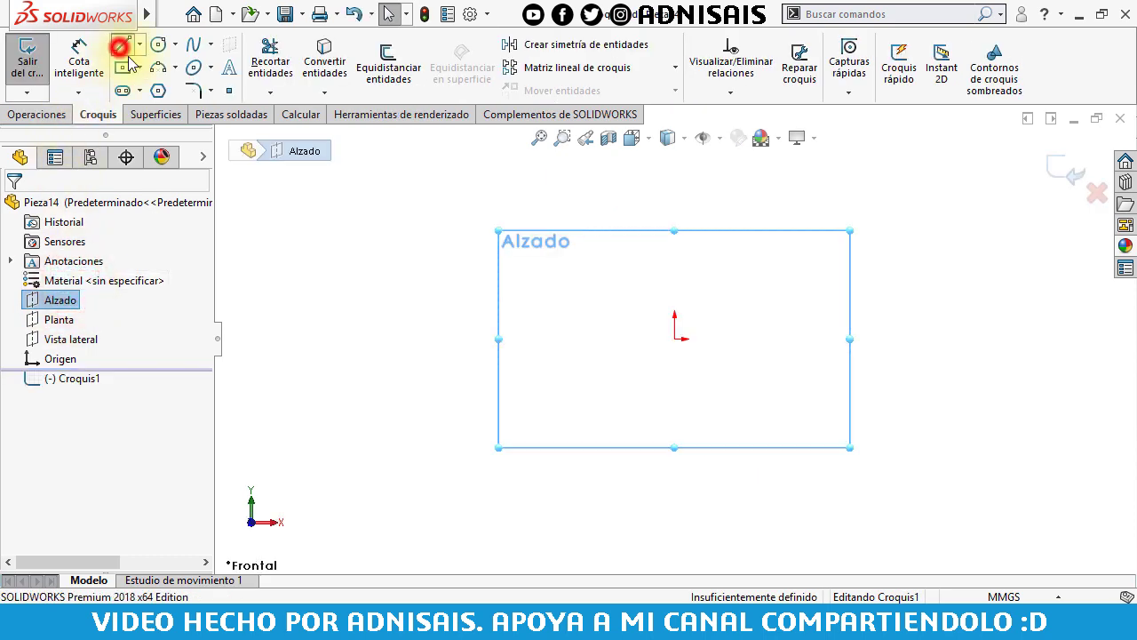
click(121, 46)
click(675, 340)
click(491, 339)
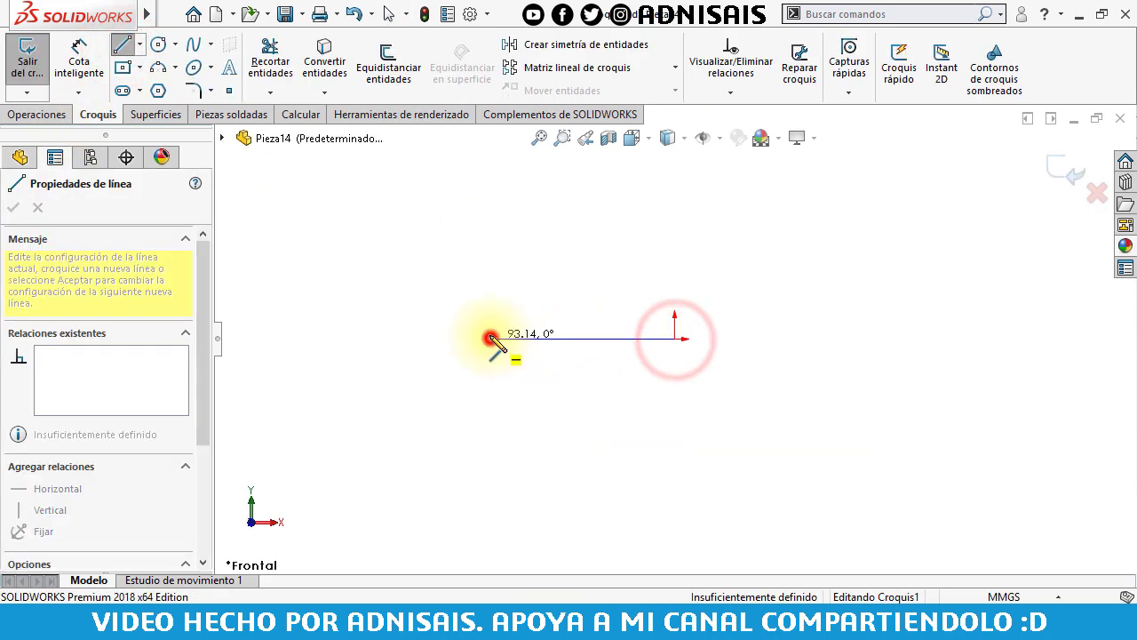
click(490, 169)
click(544, 169)
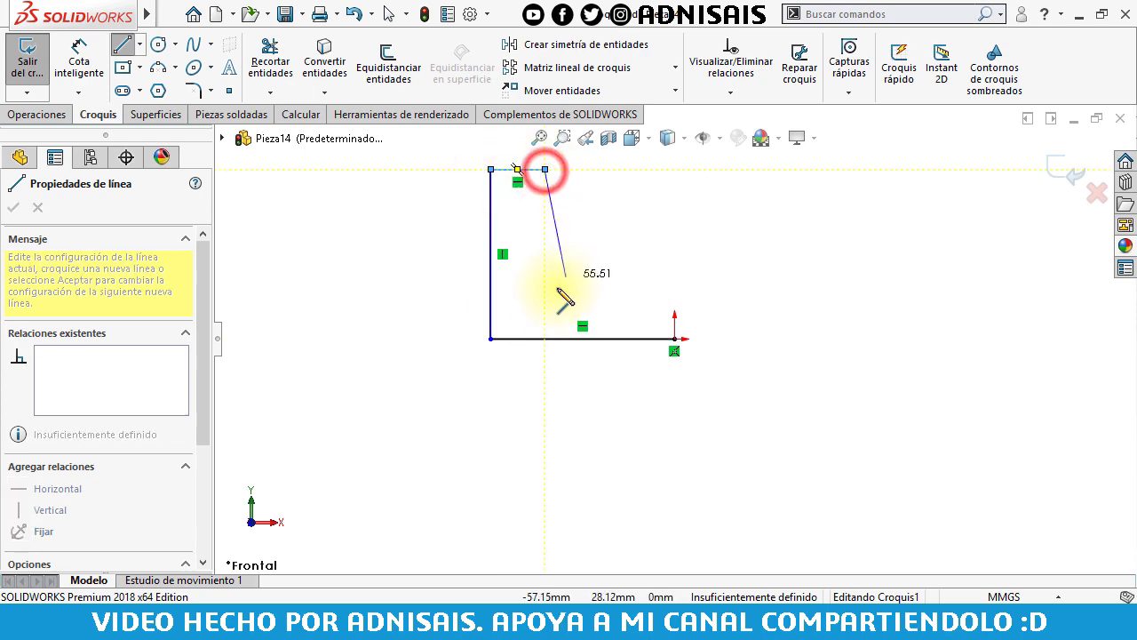
click(546, 296)
click(675, 296)
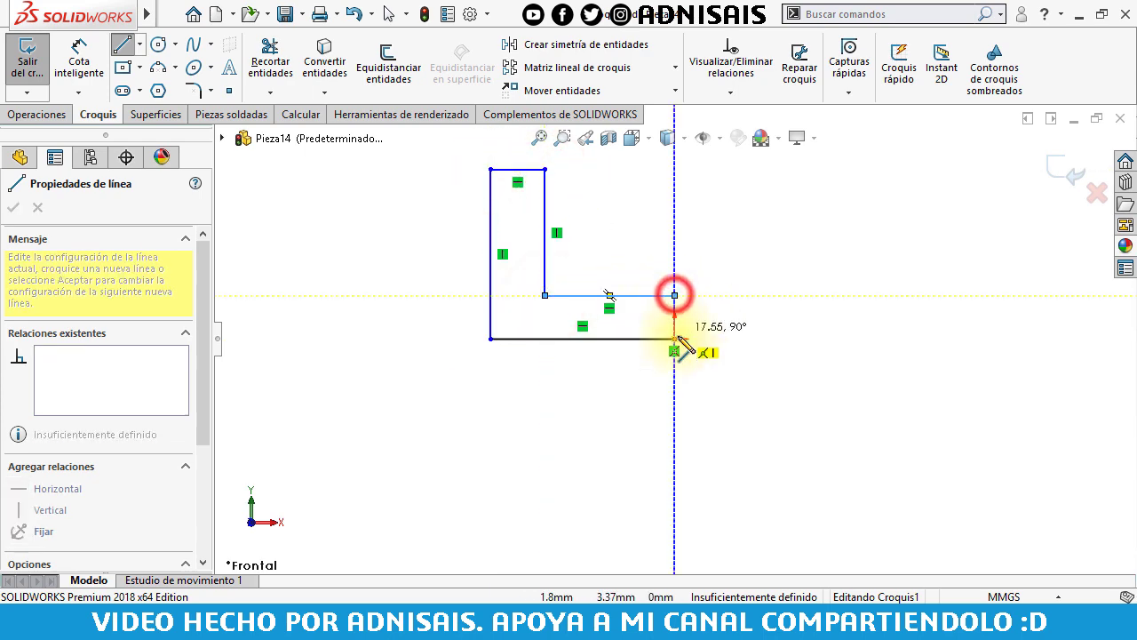
click(676, 339)
key(Escape)
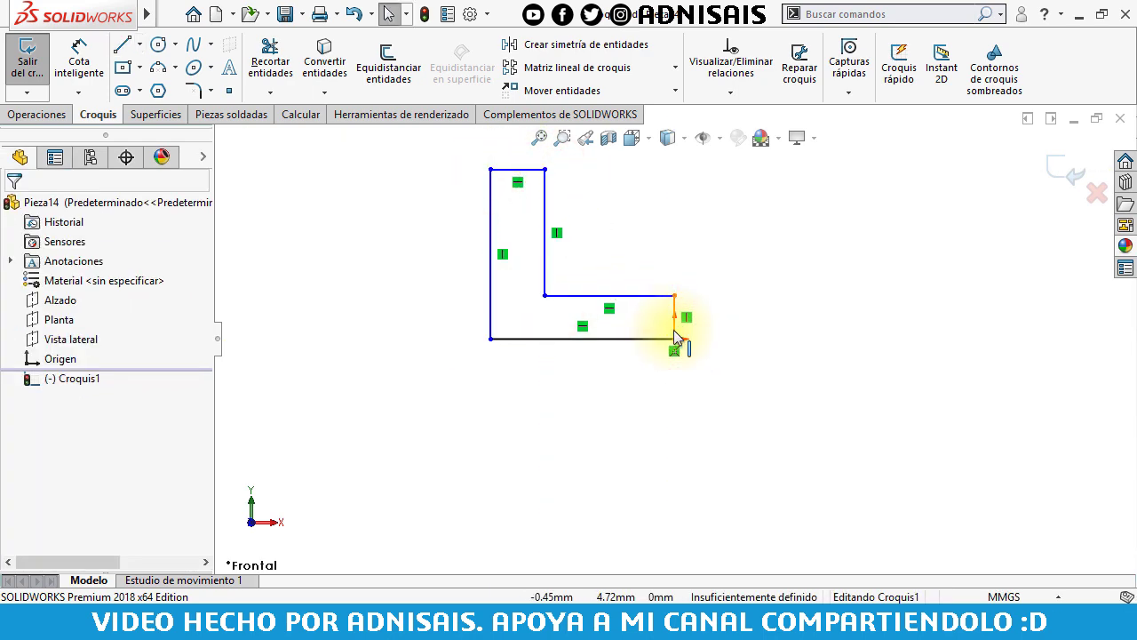
Mirror the whole L outline across its vertical centre line into a symmetric profile.
click(674, 327)
click(740, 282)
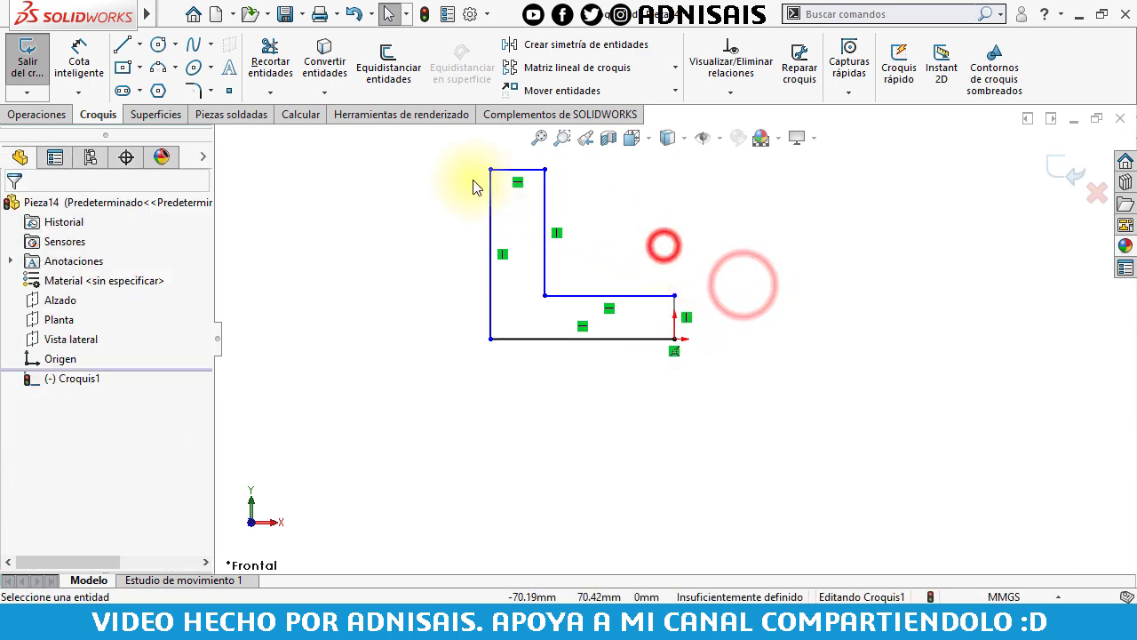
mouse_move(439, 144)
mouse_down()
mouse_move(536, 194)
mouse_move(689, 380)
mouse_up()
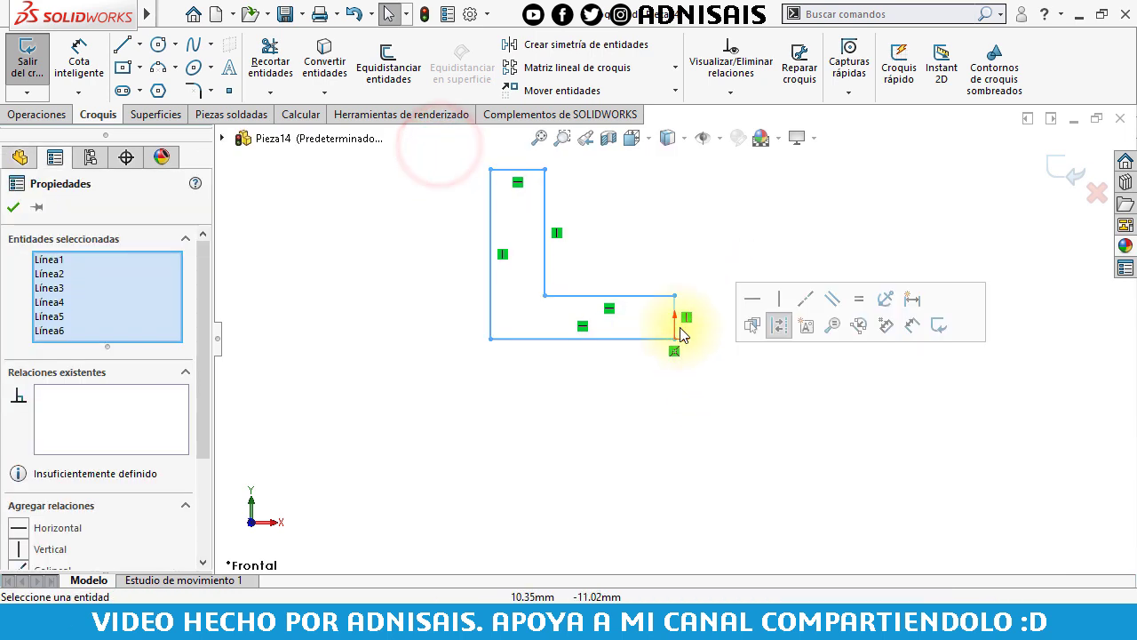
click(562, 44)
Dimension the profile's overall width to 120 mm and its height to 58 mm.
click(398, 209)
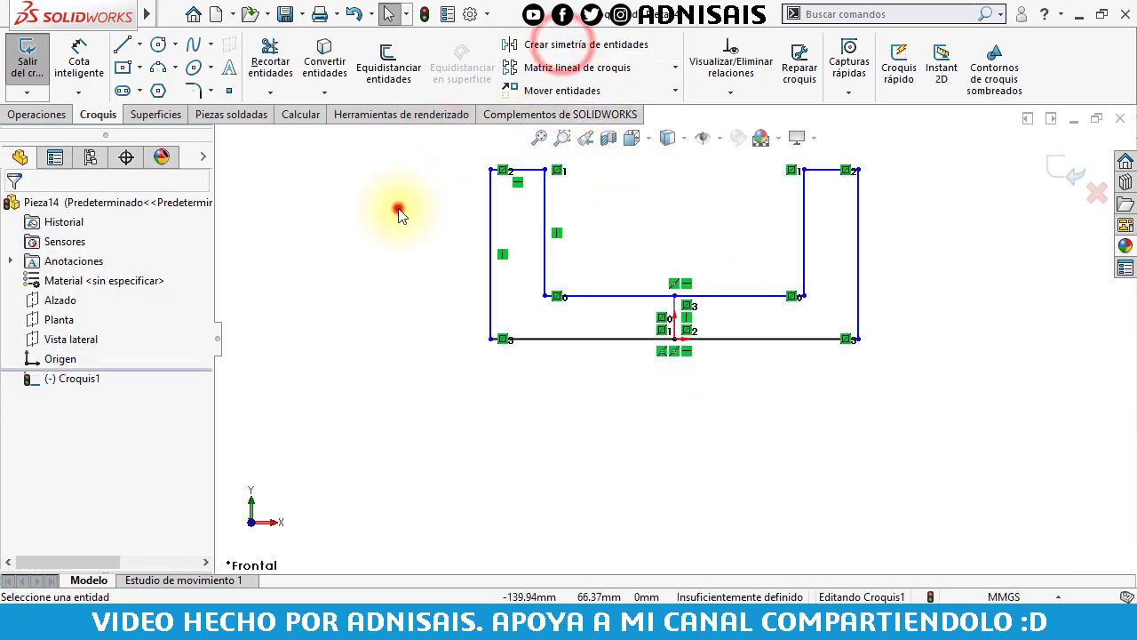
click(88, 75)
click(626, 349)
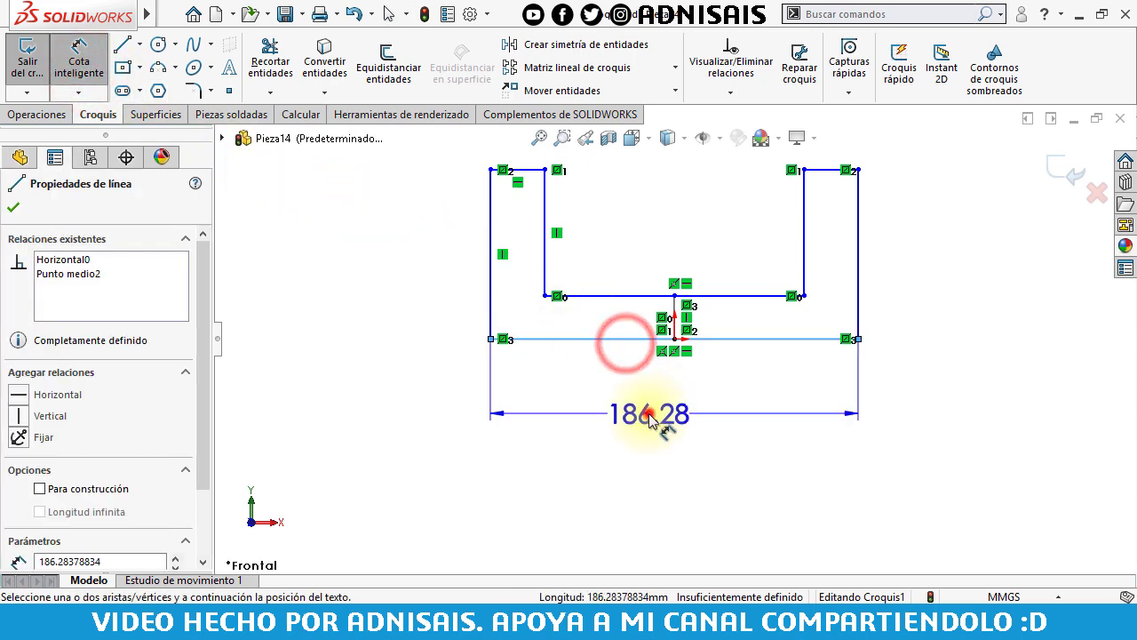
click(658, 419)
text(120)
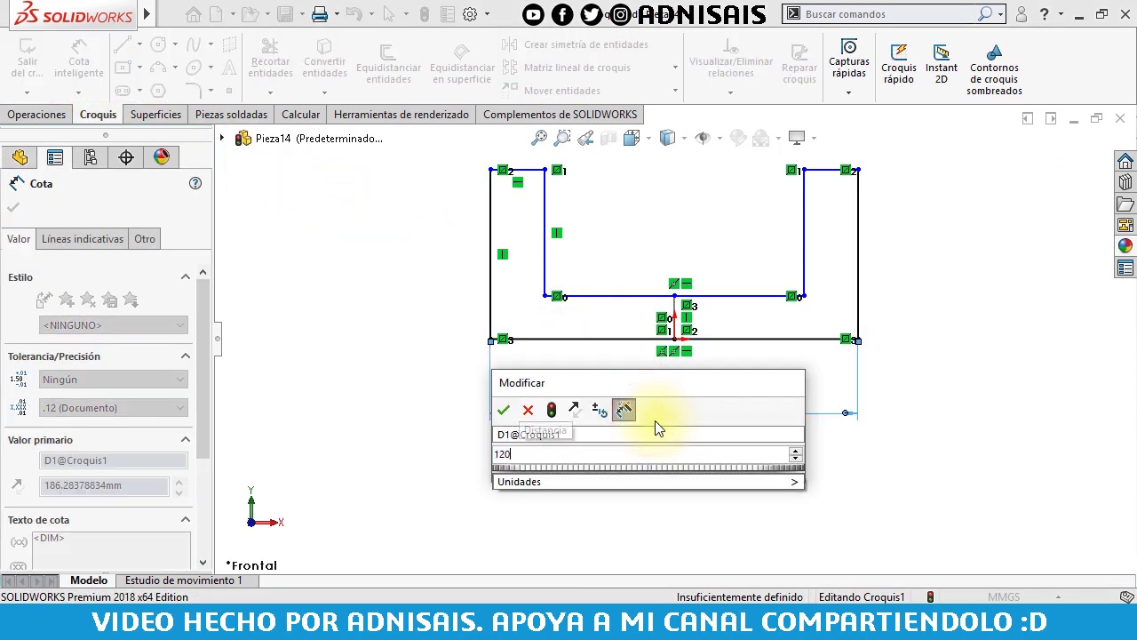
key(Return)
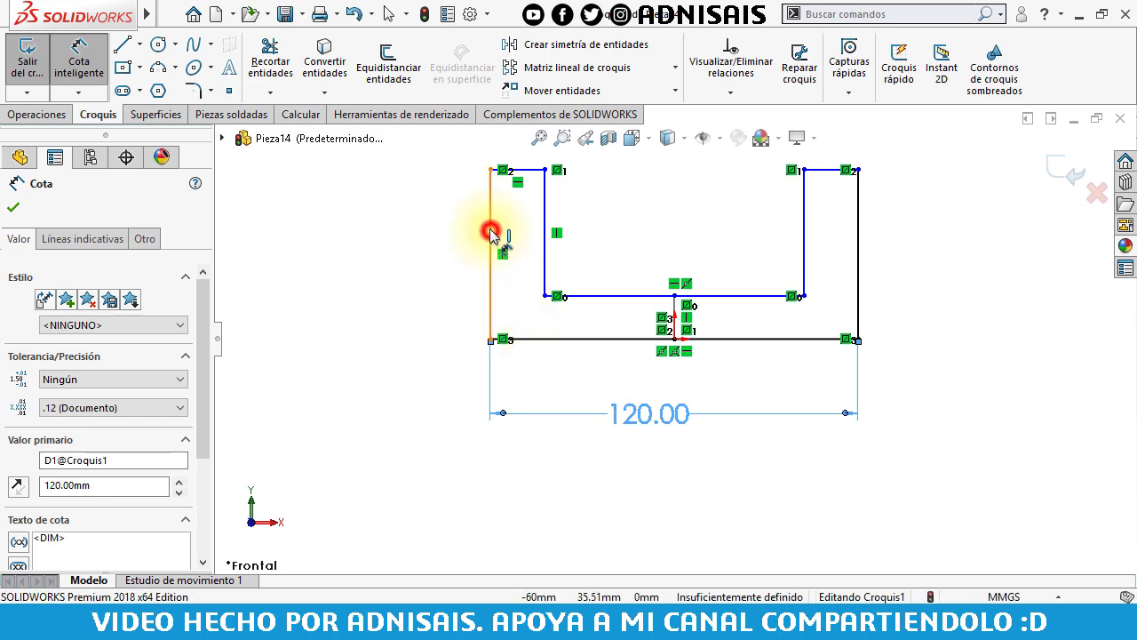
click(490, 232)
click(430, 230)
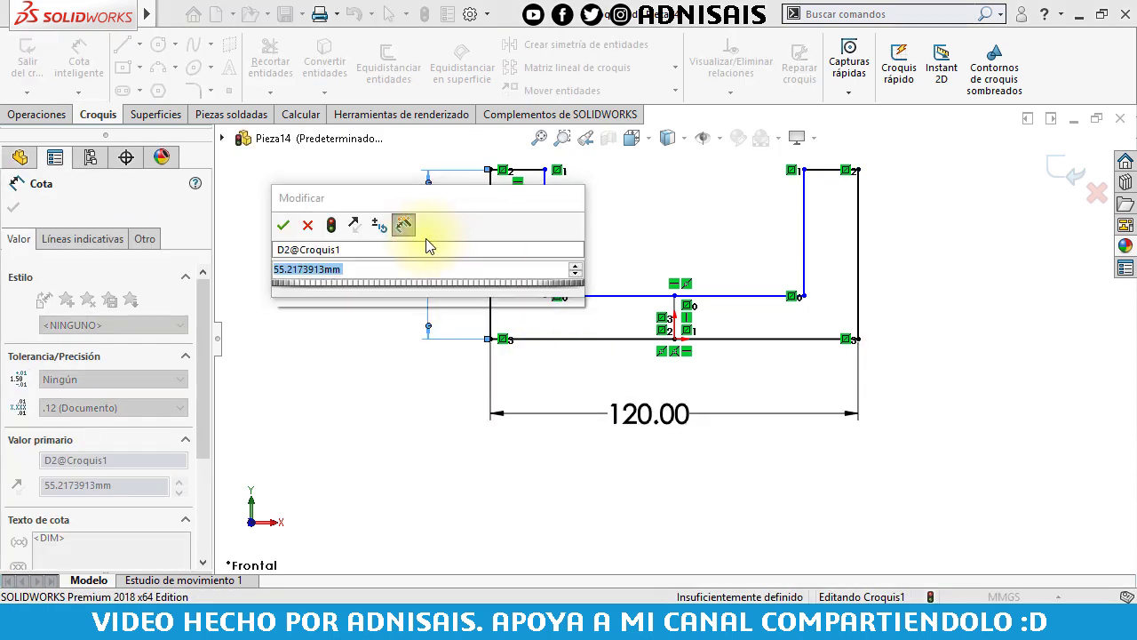
text(58)
key(Return)
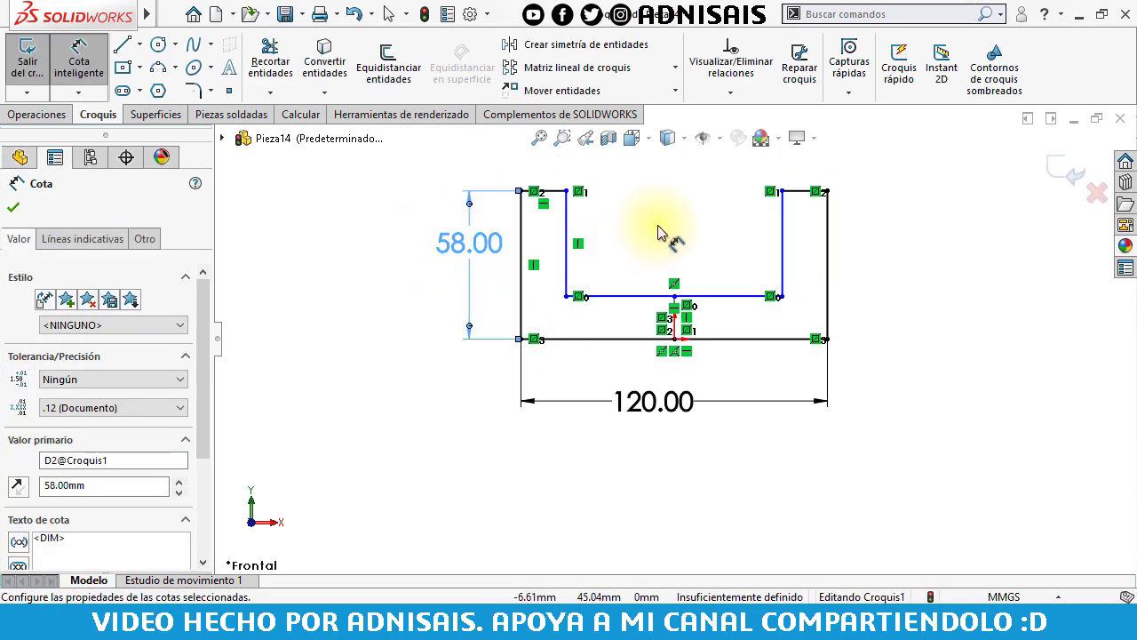
Dimension the top flange width to 25 mm and the base thickness to 20 mm.
scroll(658, 232, down, 1)
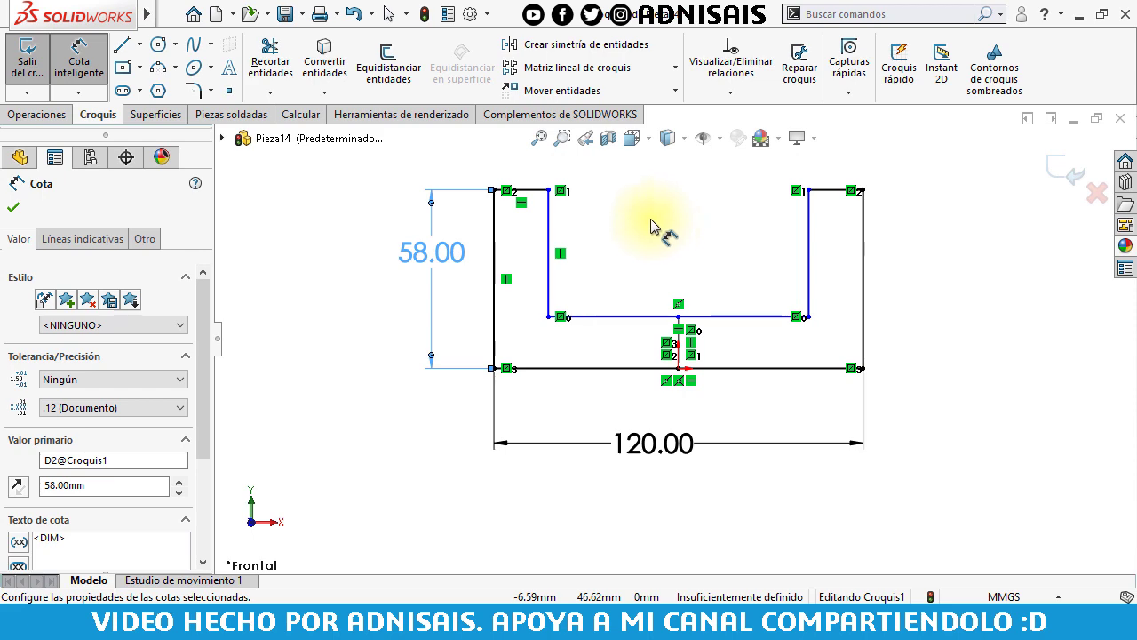
click(533, 186)
click(526, 176)
text(25)
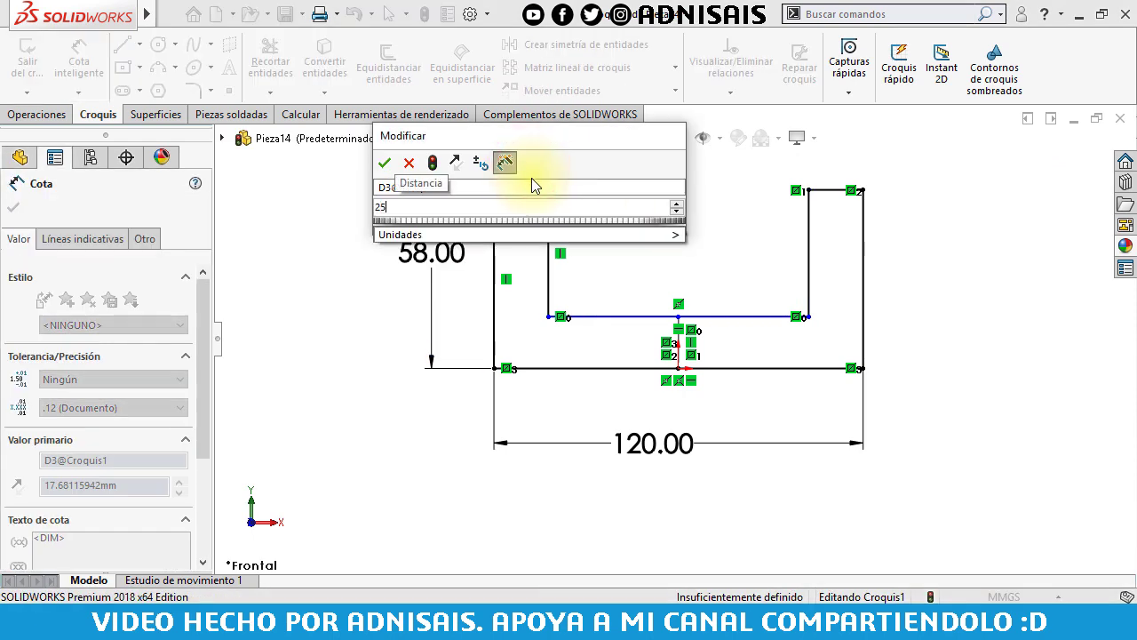
key(Return)
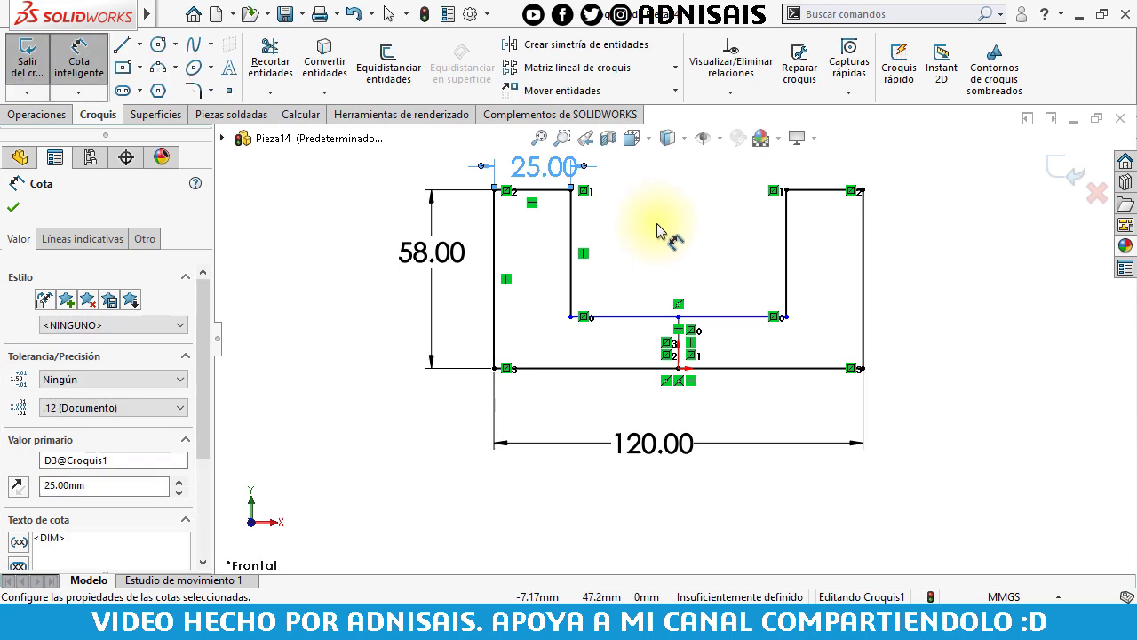
click(655, 229)
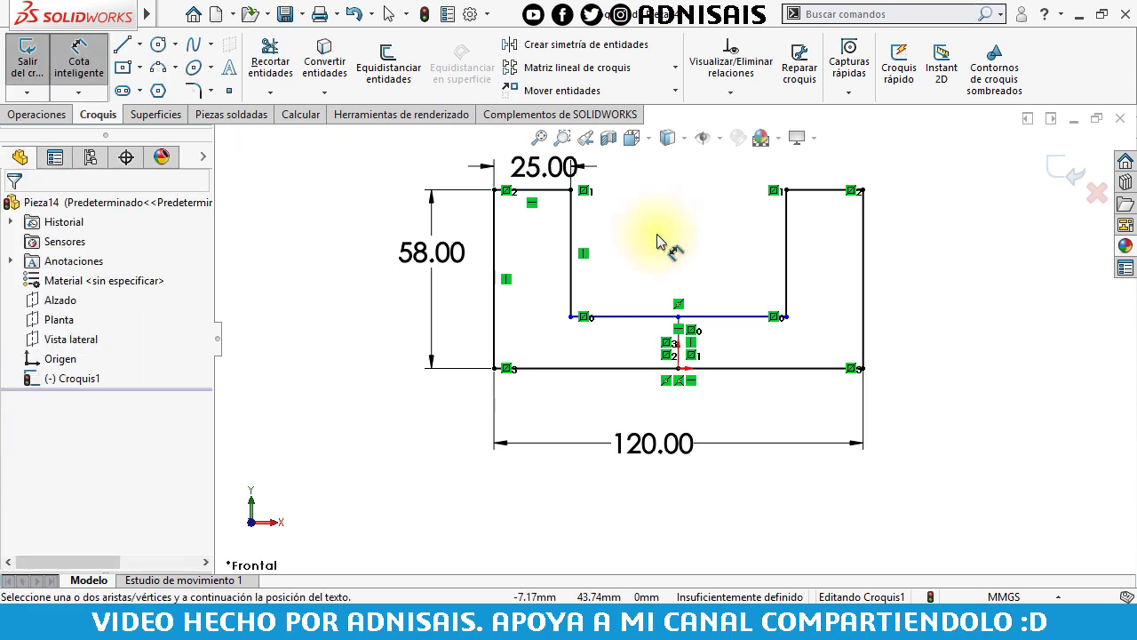
click(625, 319)
click(617, 364)
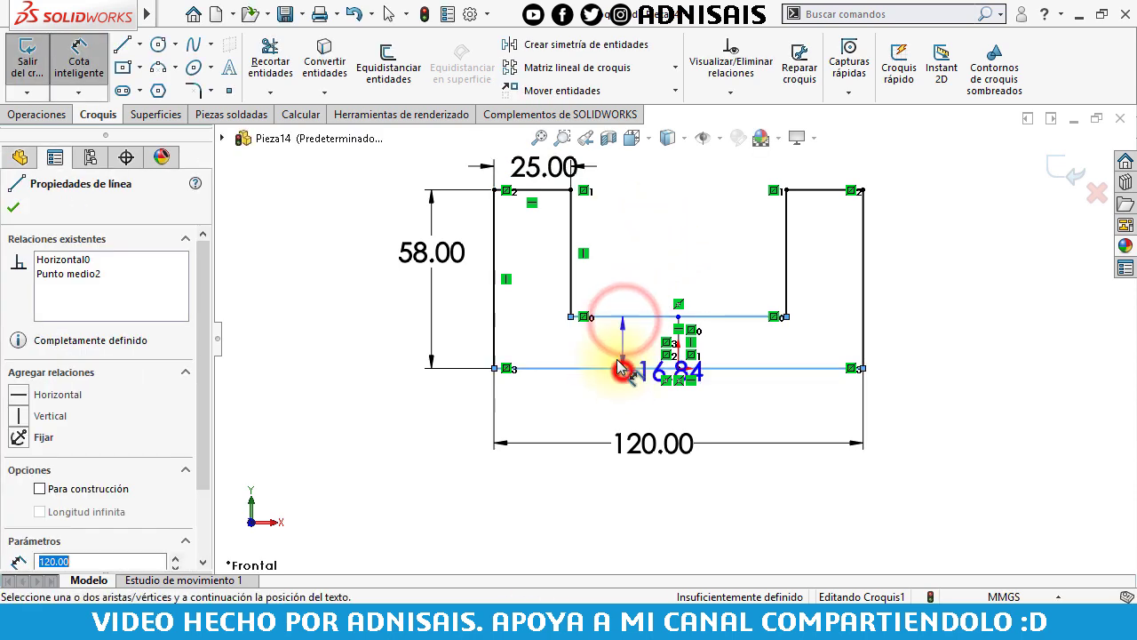
click(619, 360)
text(20)
key(Return)
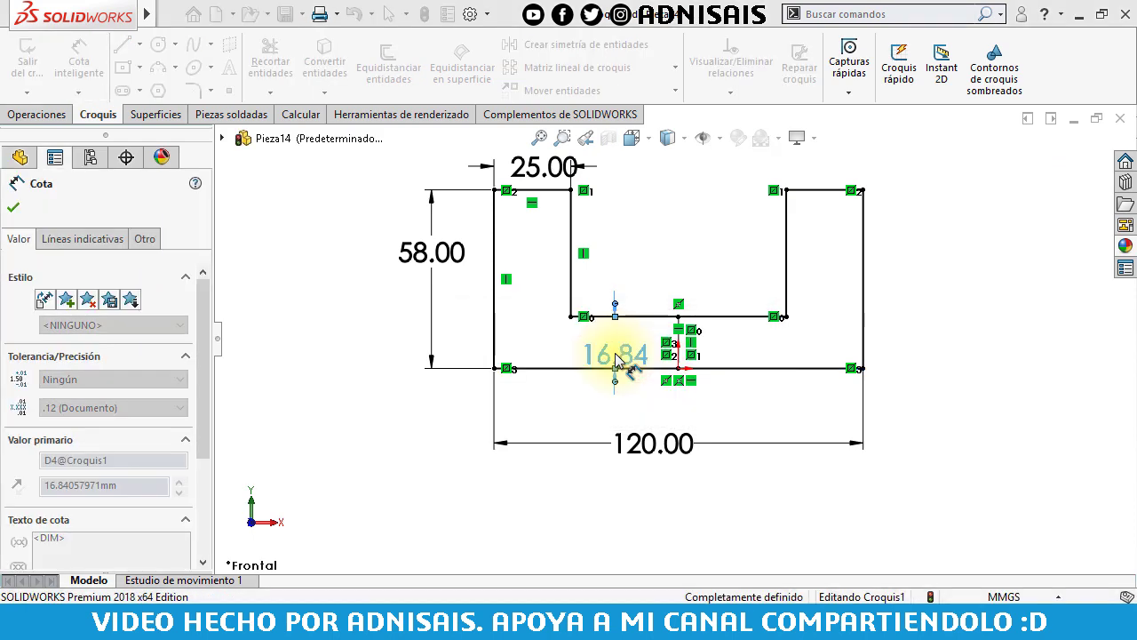
key(Escape)
Draw a circle in the left flange and mirror it across the vertical centre line.
click(158, 44)
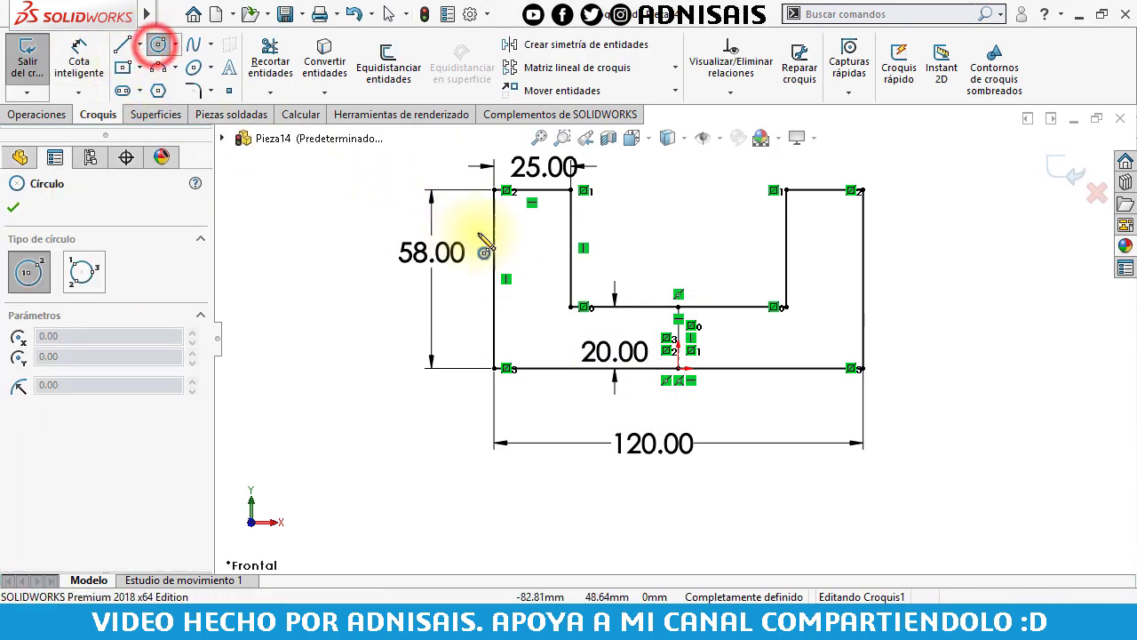
click(536, 230)
click(552, 237)
key(Escape)
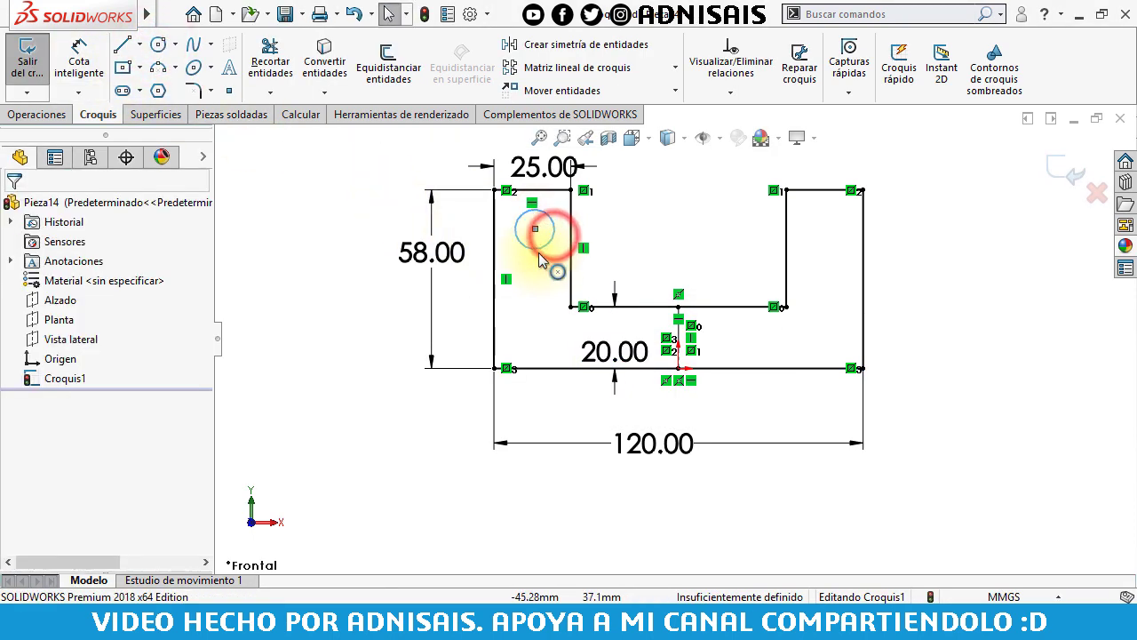
click(544, 249)
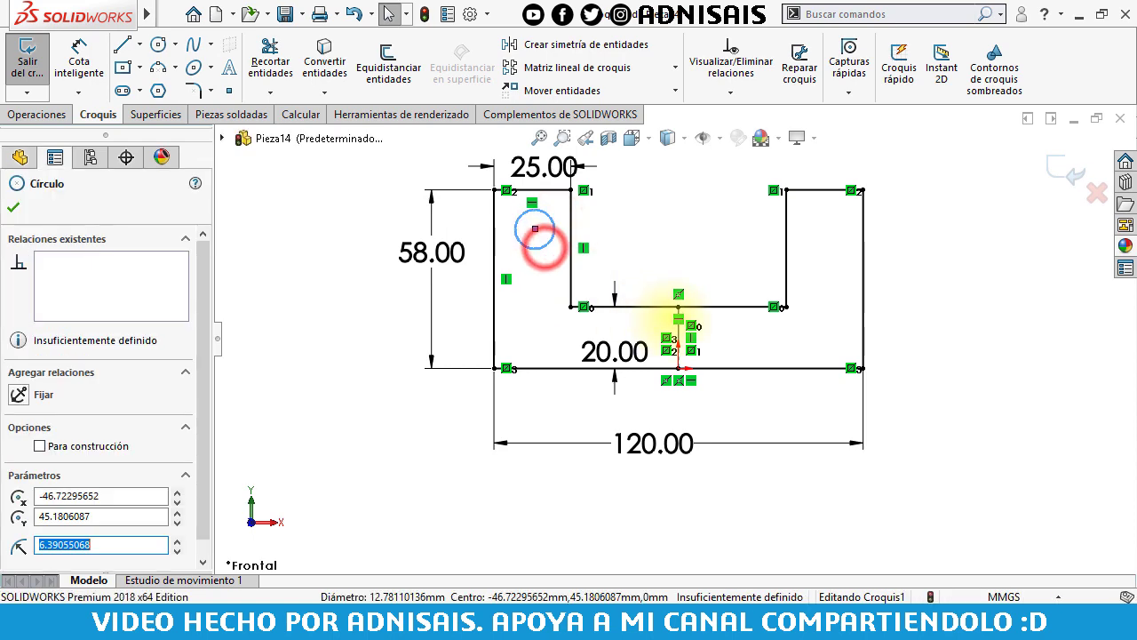
ctrl+click(680, 332)
click(592, 53)
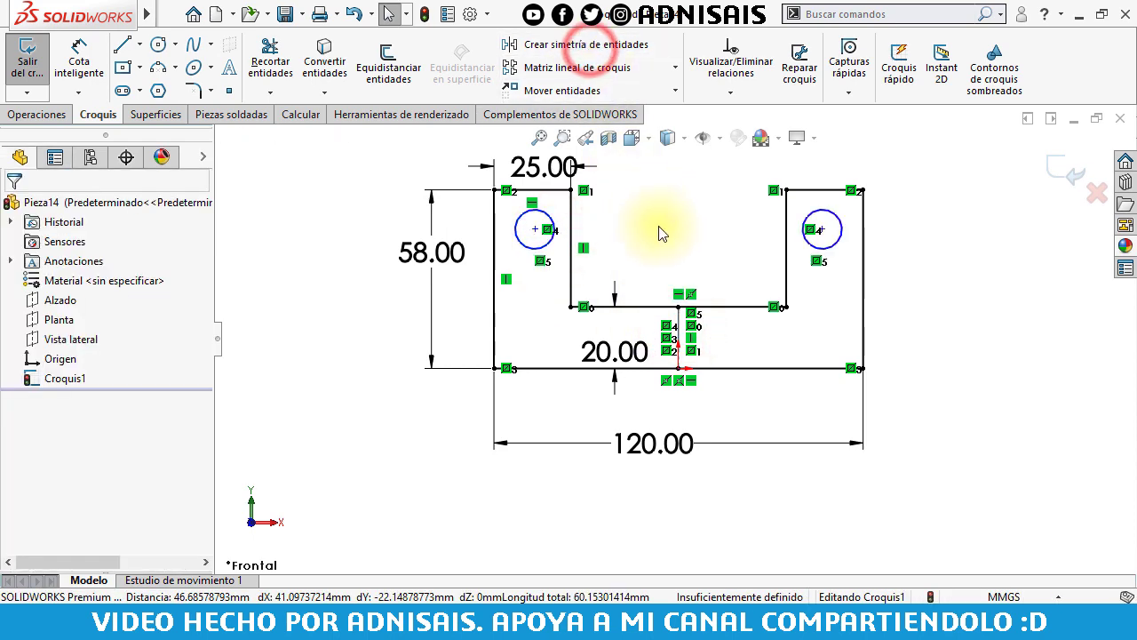
click(660, 229)
Dimension the distance between the two circle centres to 96 mm.
click(83, 59)
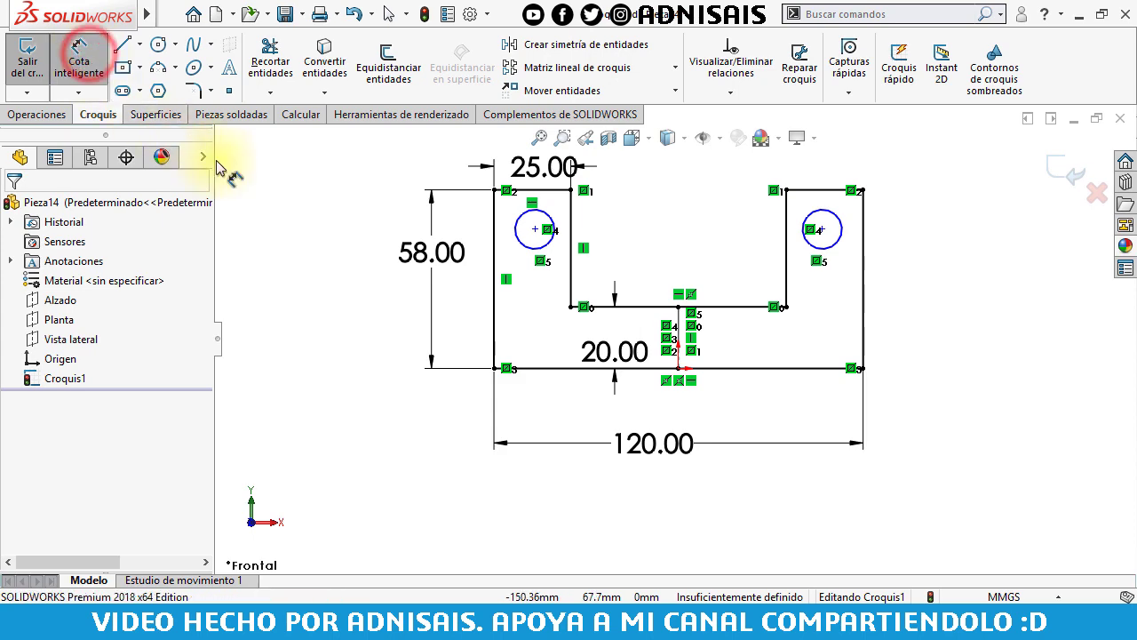
click(545, 248)
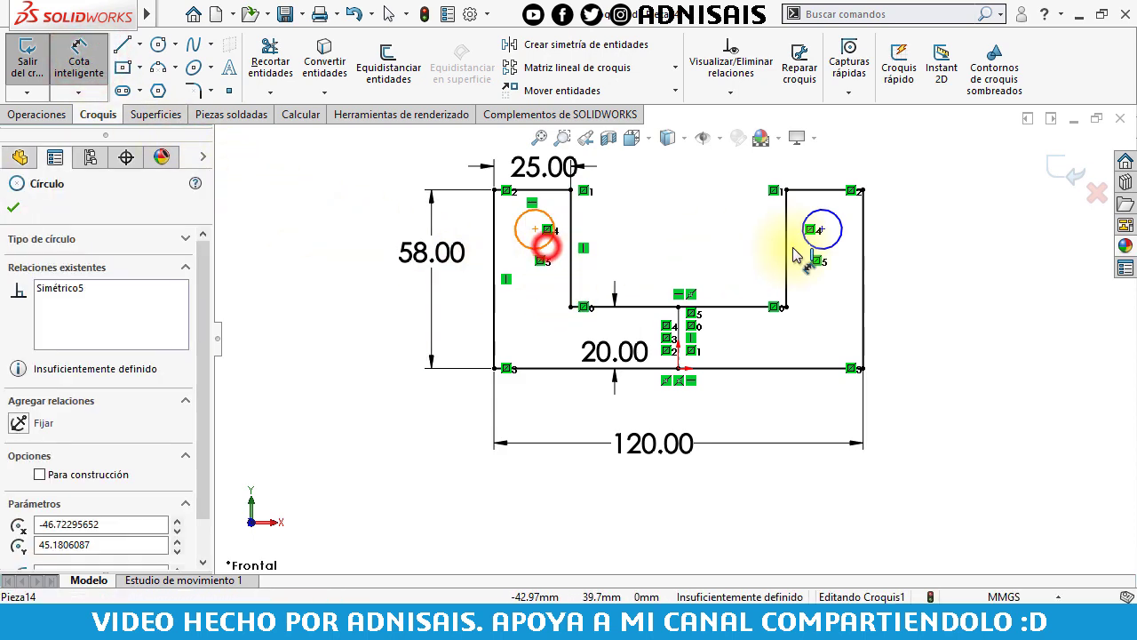
click(811, 246)
click(687, 236)
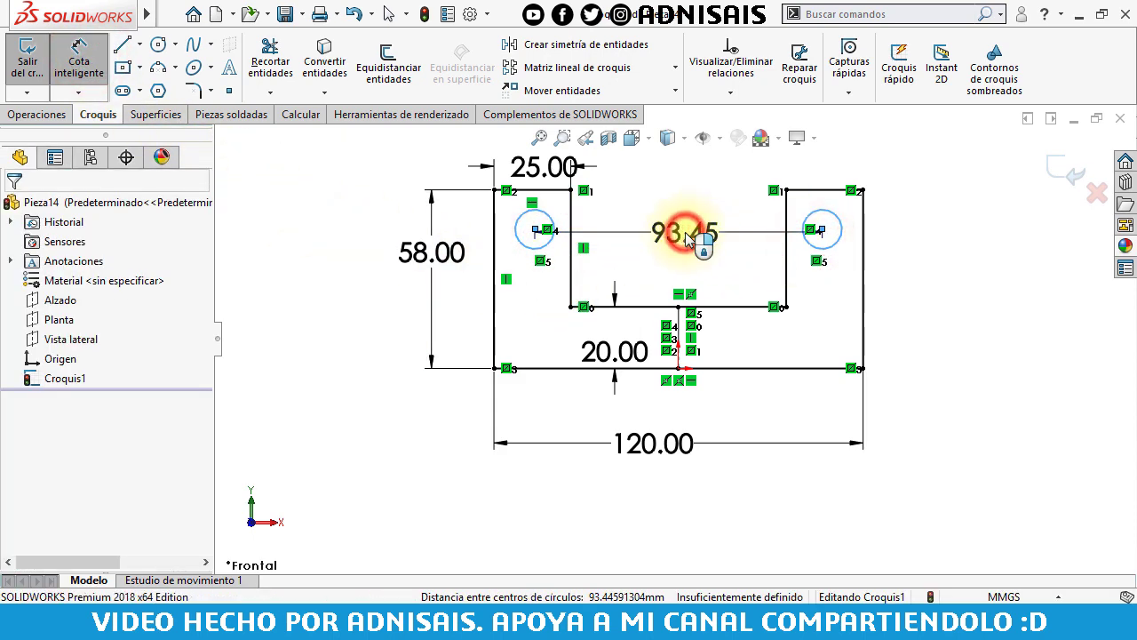
text(96)
key(Return)
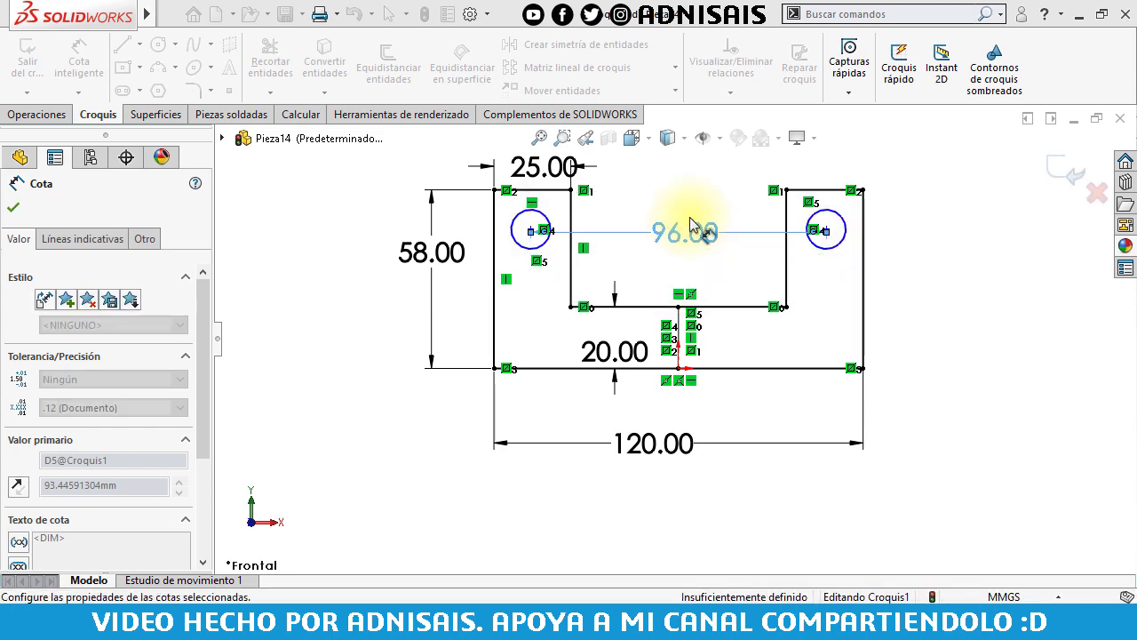
click(685, 183)
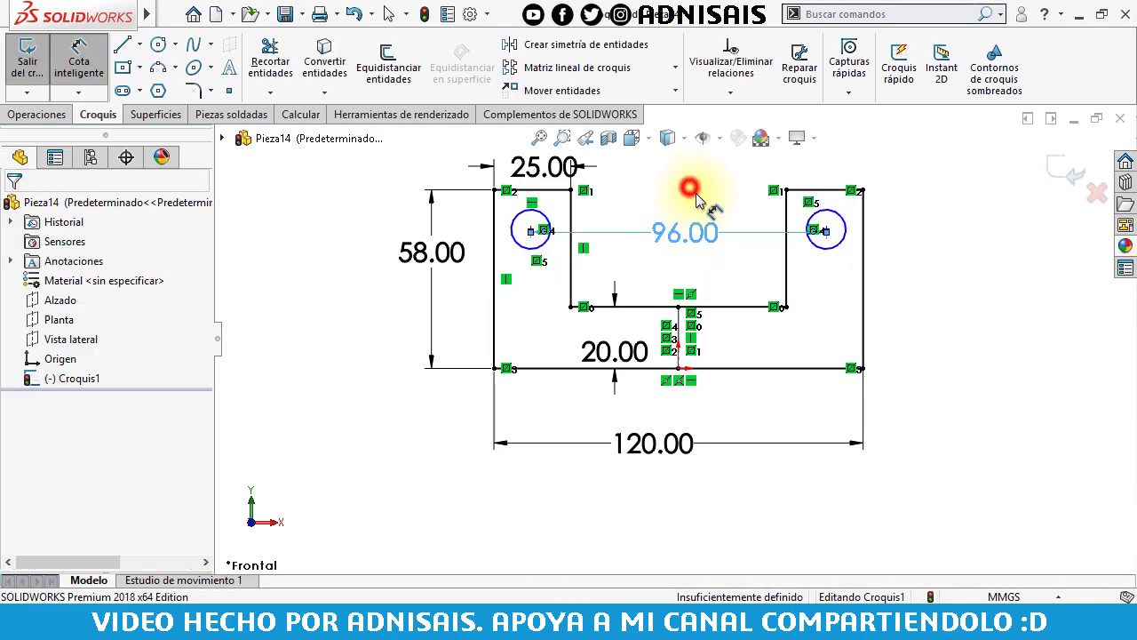
Place the left circle 44 mm above the bottom edge and set its diameter to 12 mm.
click(531, 228)
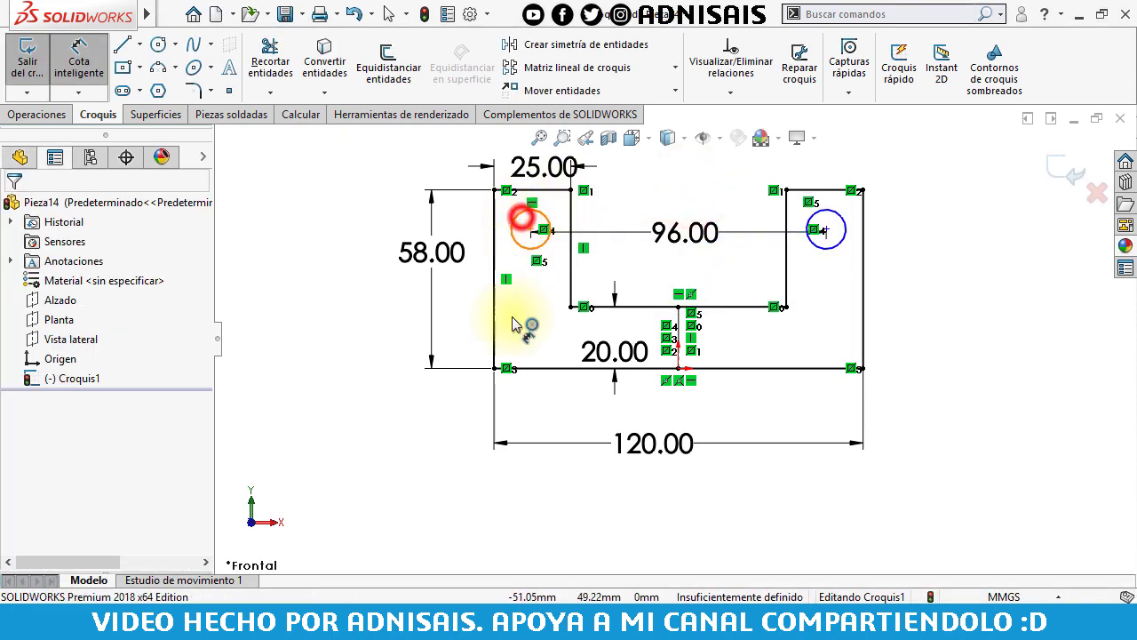
click(531, 368)
click(466, 329)
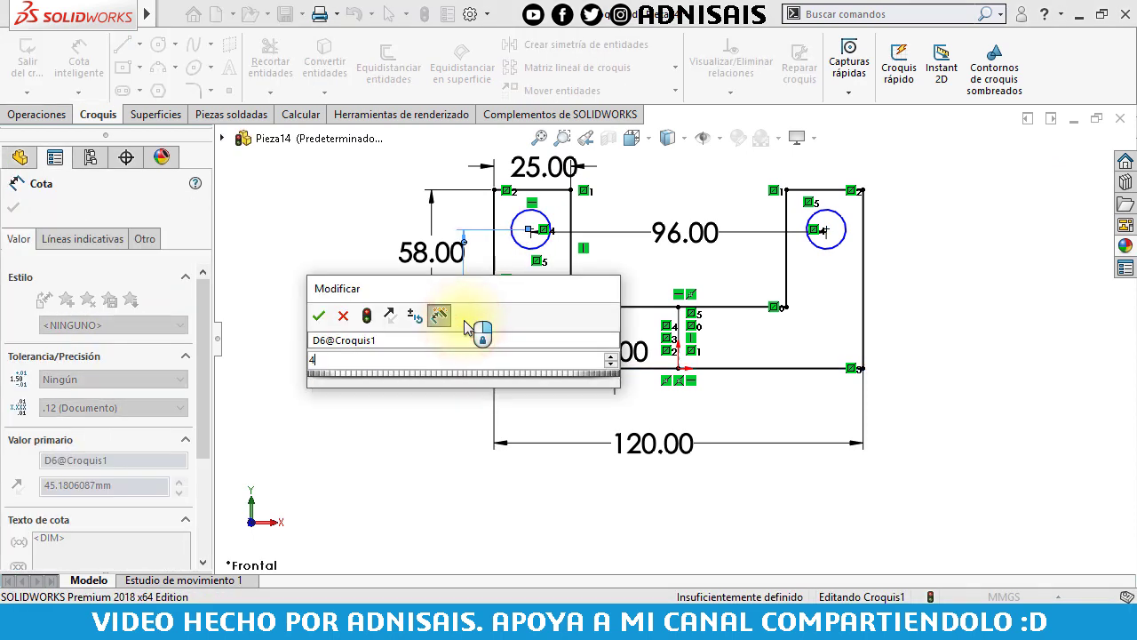
text(44)
key(Return)
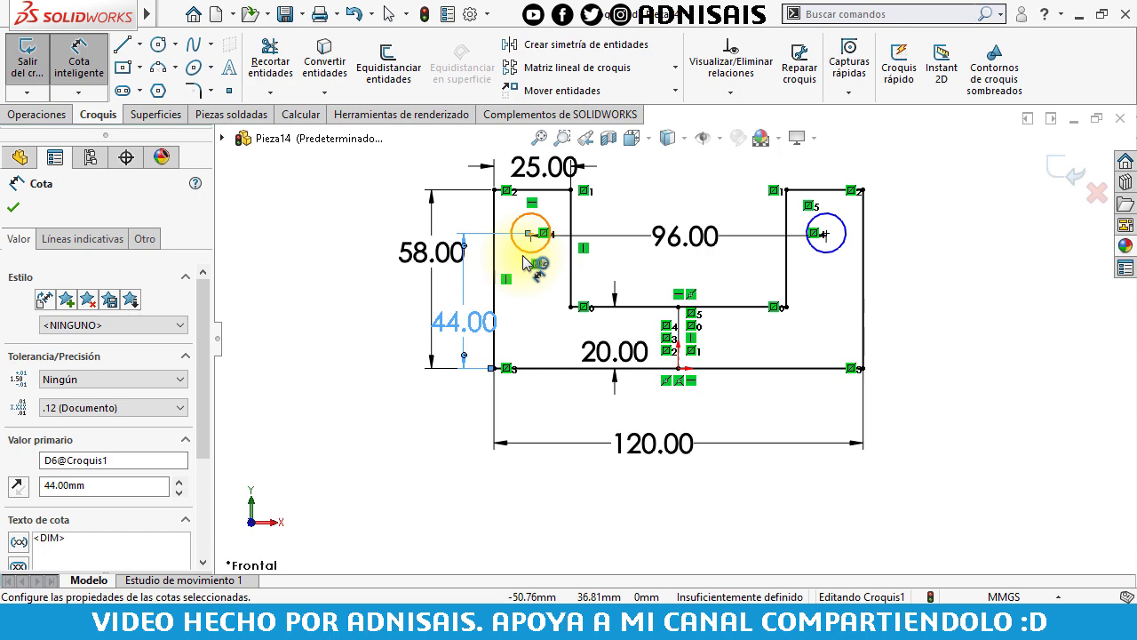
click(524, 258)
click(664, 196)
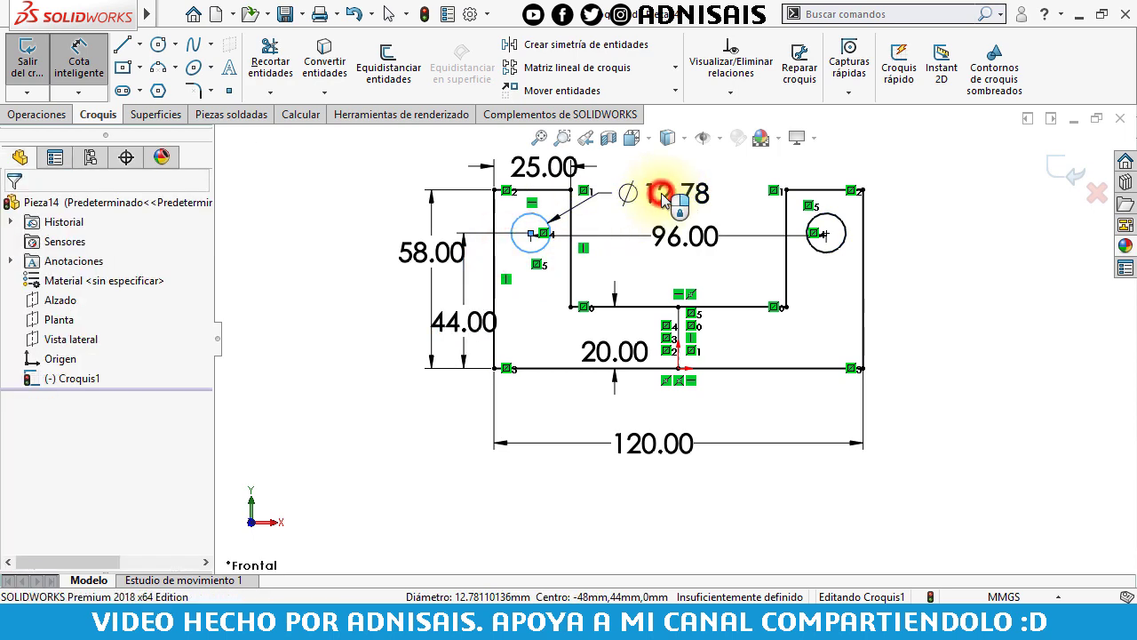
text(12)
key(Return)
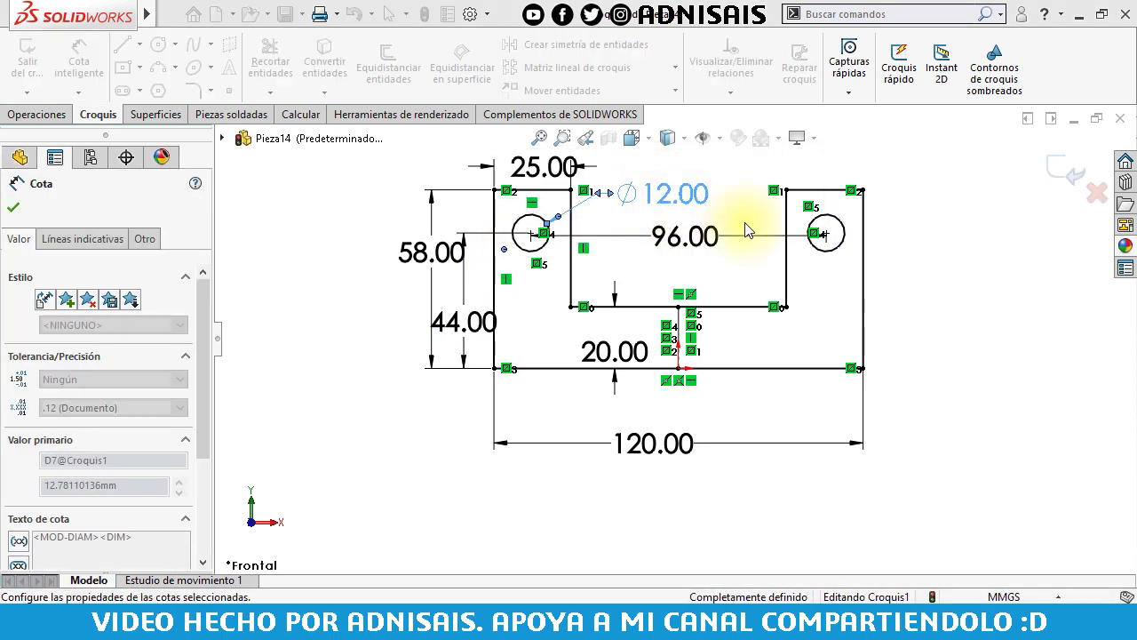
click(40, 114)
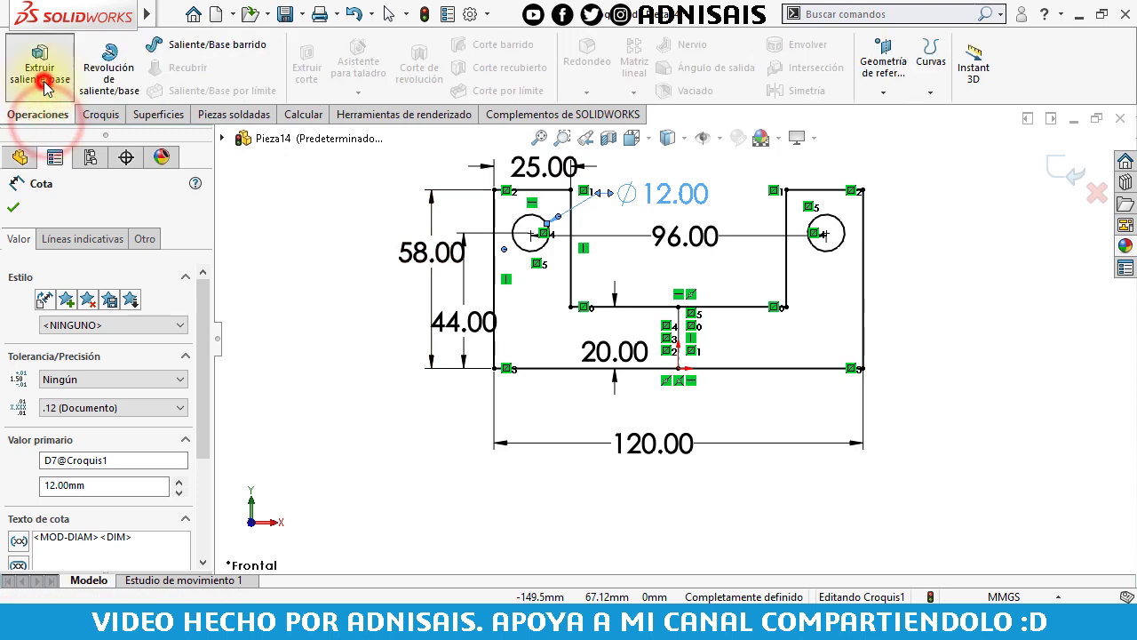
Extrude the profile 25 mm into a solid base feature.
click(37, 70)
text(25)
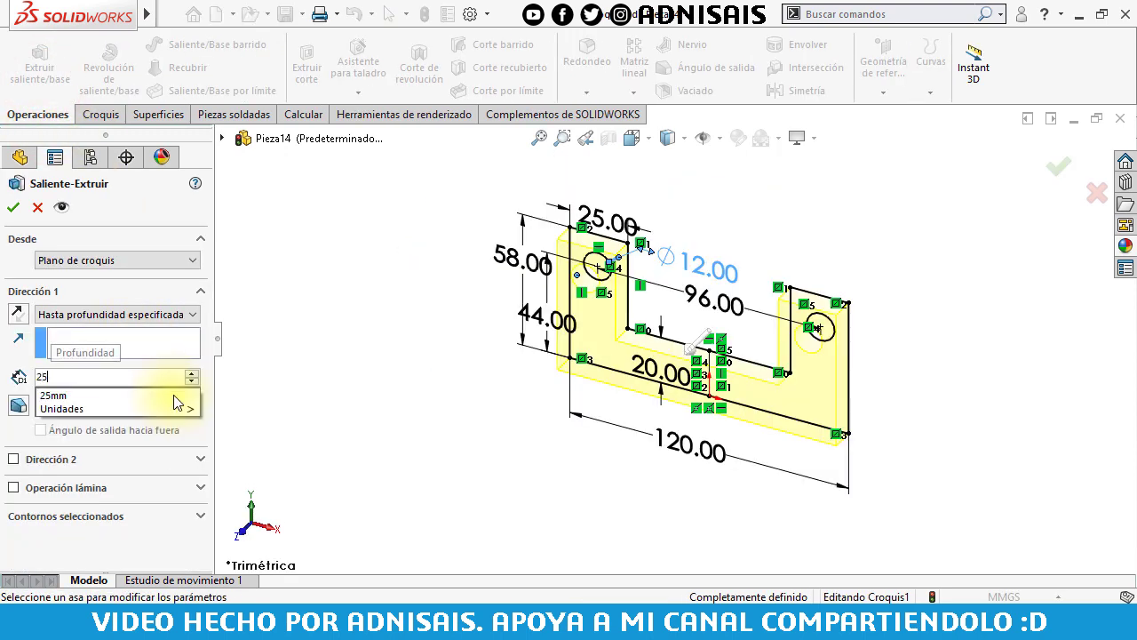
text(mm)
key(Return)
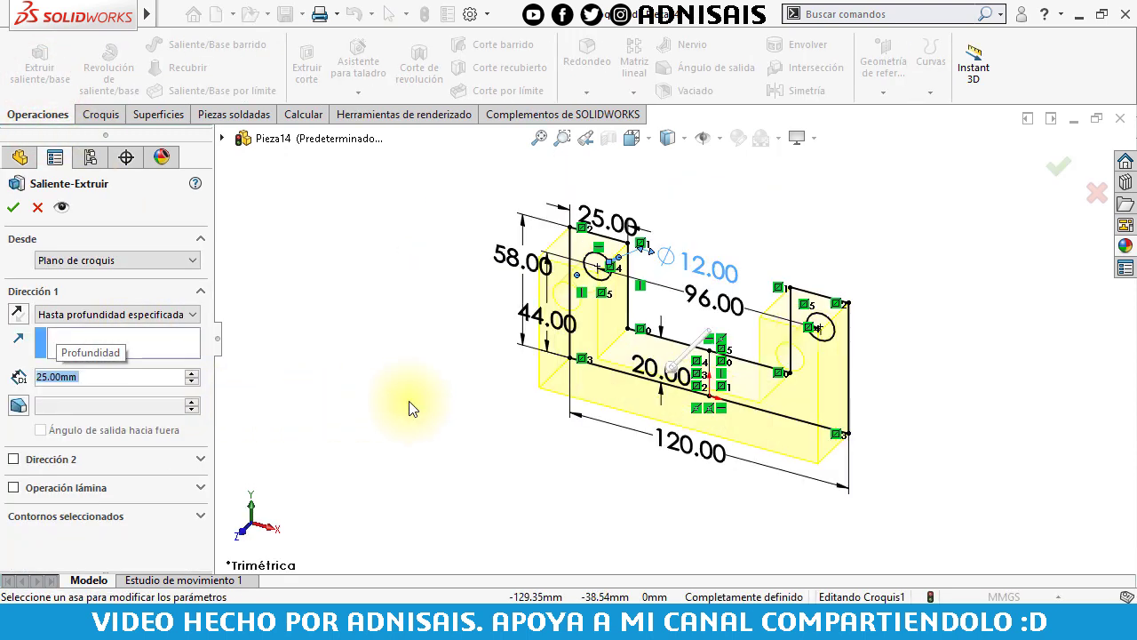
right_click(415, 395)
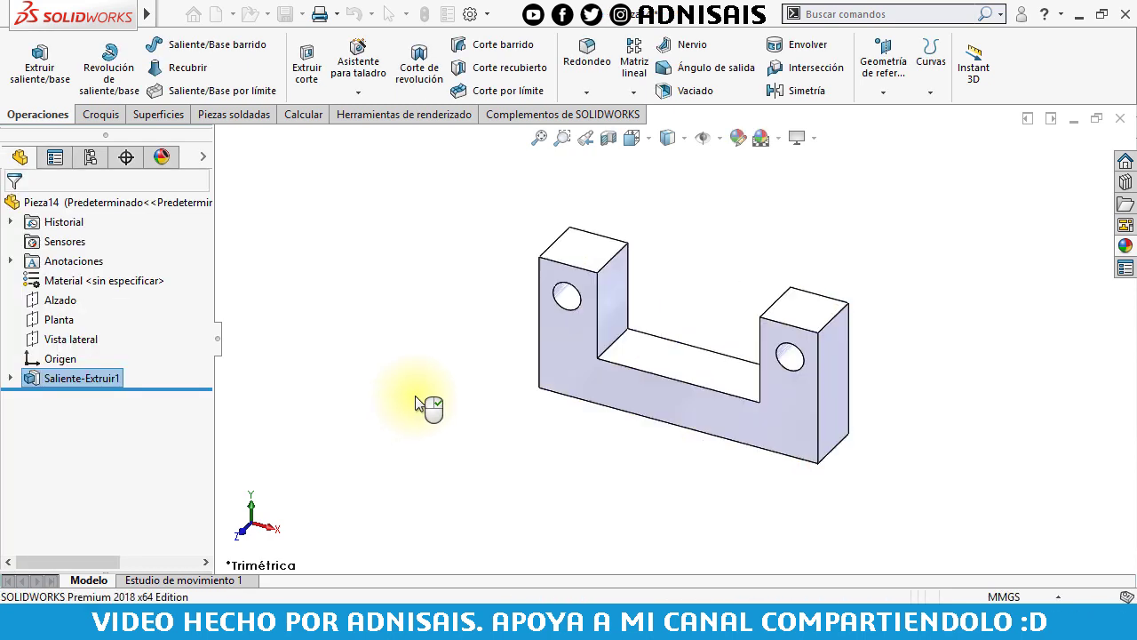
click(415, 395)
Start a new sketch on the part's bottom face.
middle_drag(642, 432, 672, 359)
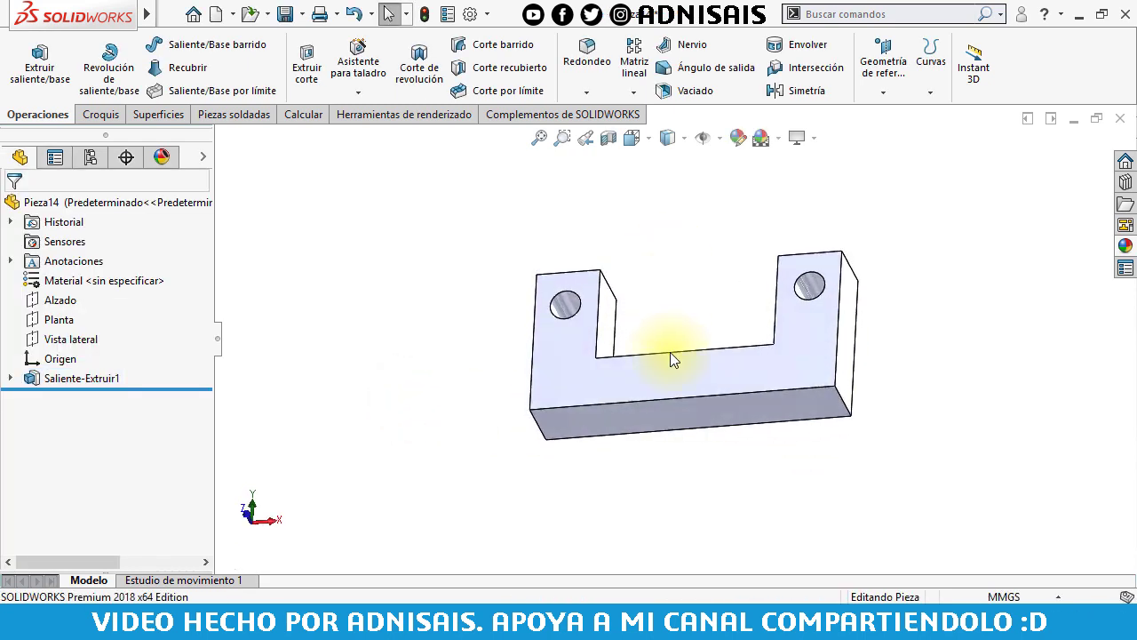
click(680, 419)
click(751, 371)
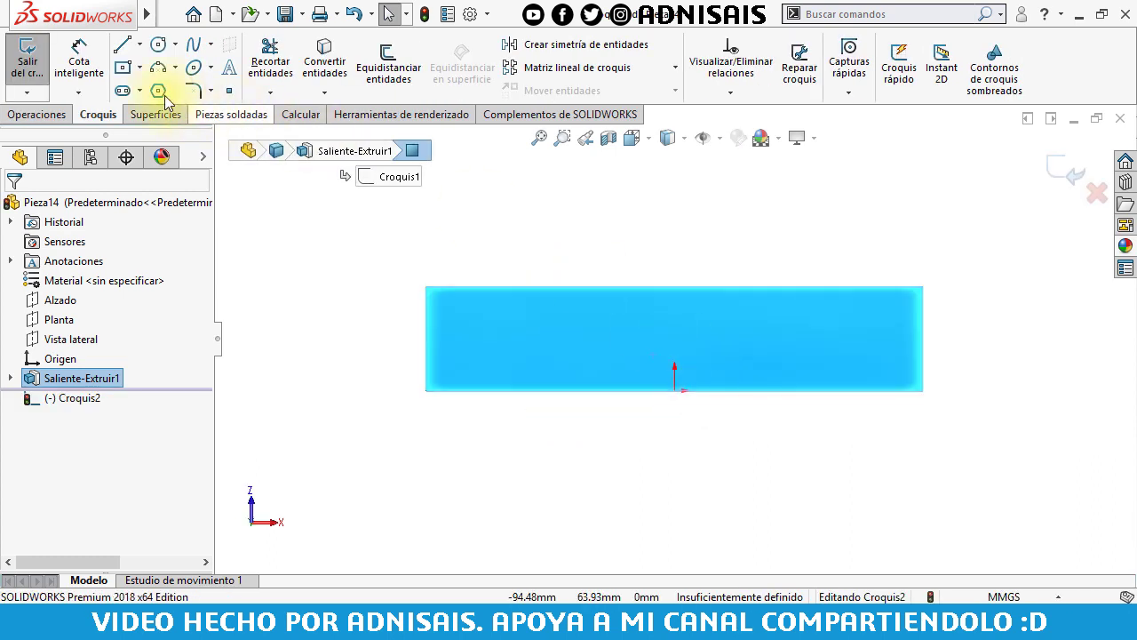
Draw a corner rectangle rising from the face's upper edge above the part.
click(127, 74)
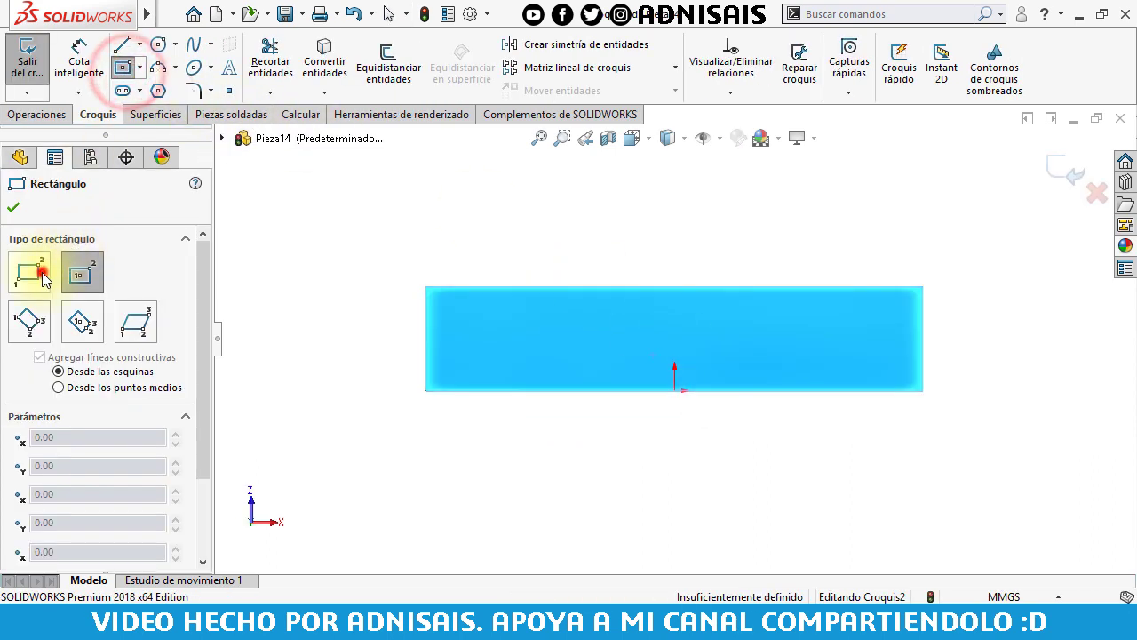
click(42, 276)
click(573, 287)
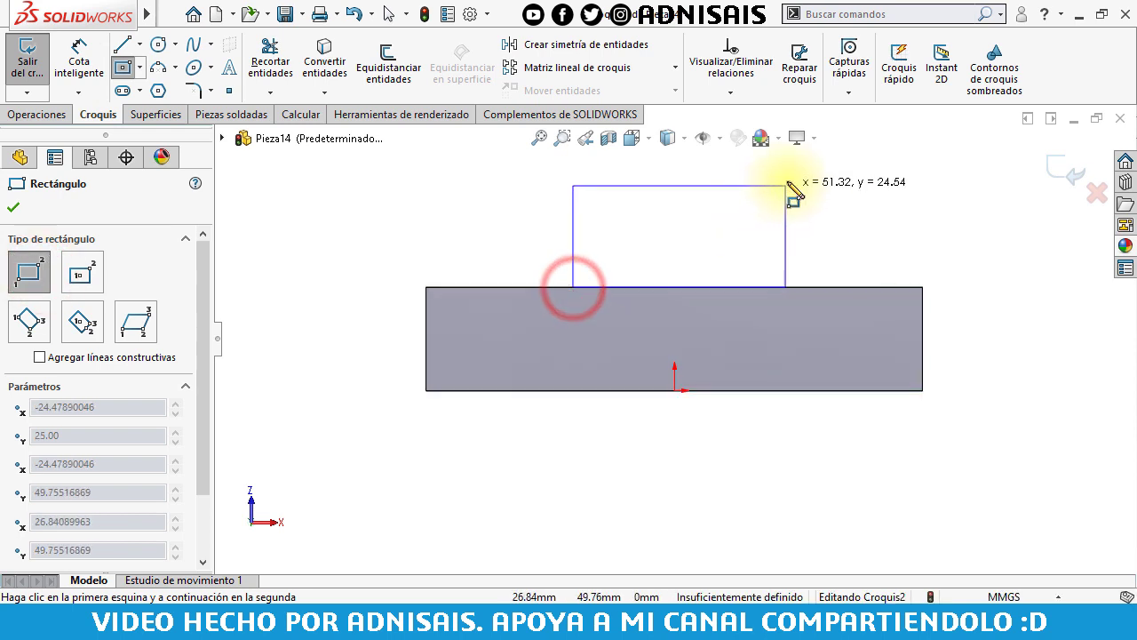
click(787, 180)
click(158, 44)
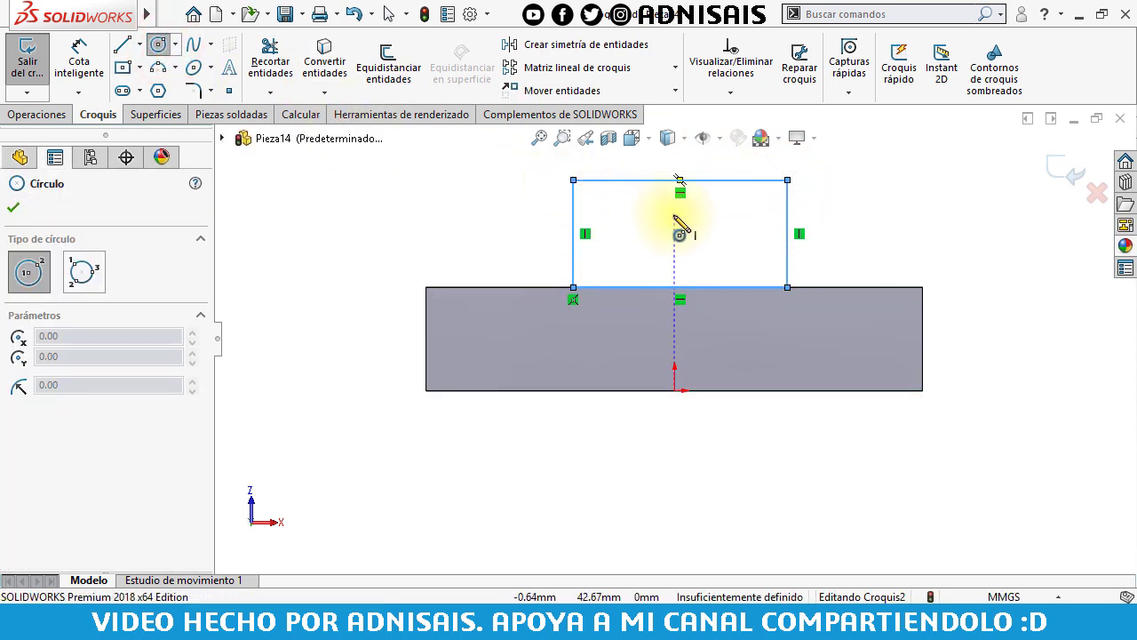
key(Escape)
Add a vertical construction line from the rectangle's top midpoint to the origin.
click(140, 44)
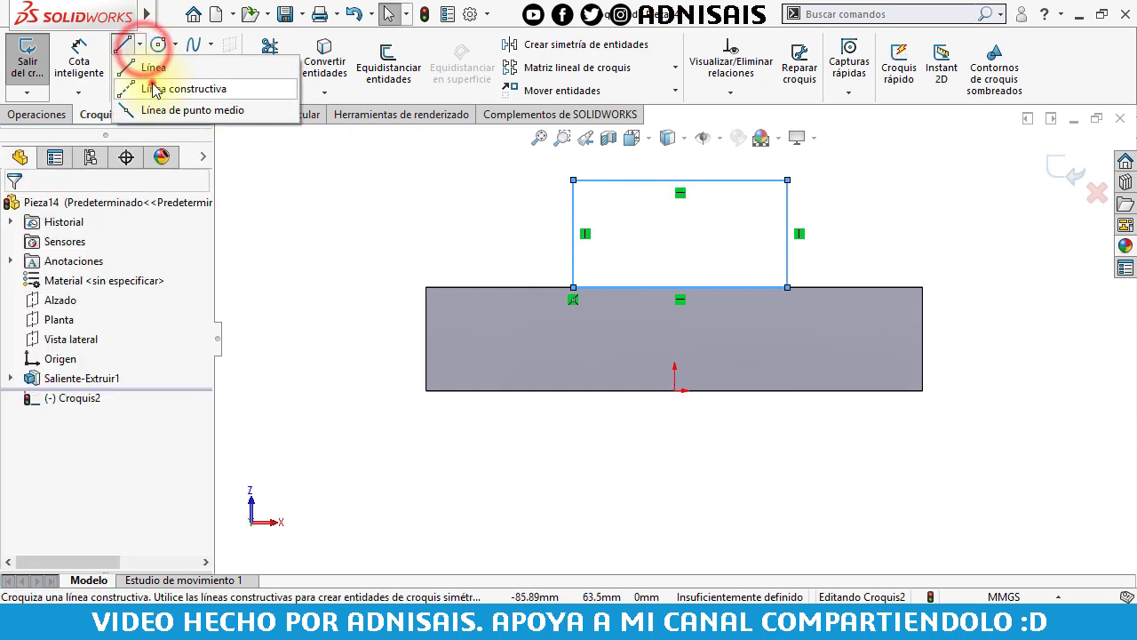
click(175, 90)
click(679, 180)
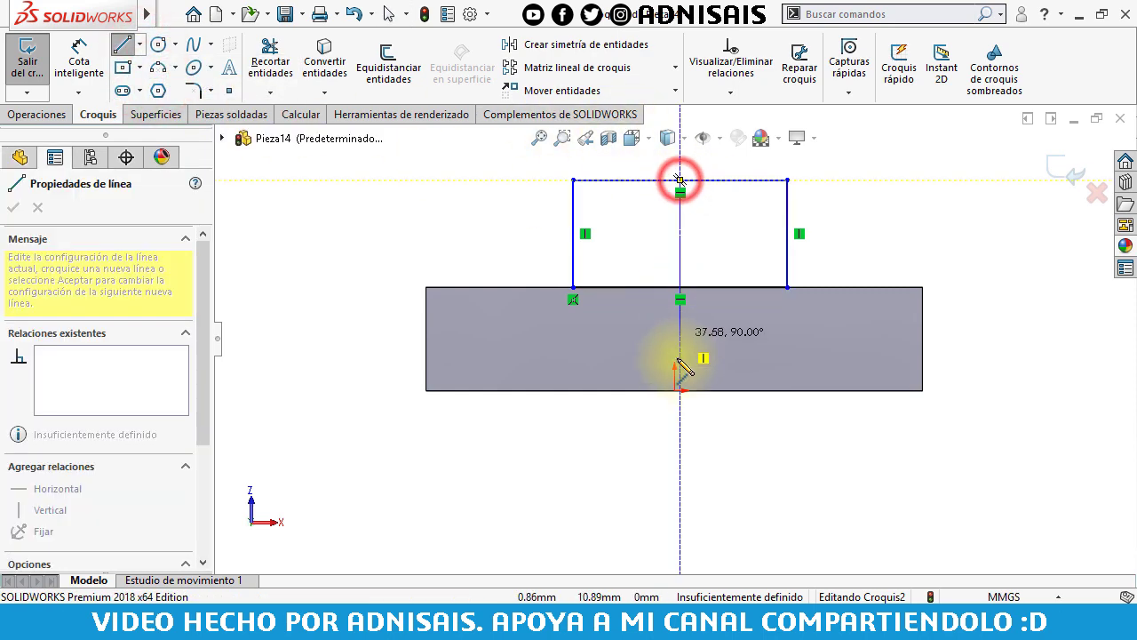
click(675, 390)
key(Escape)
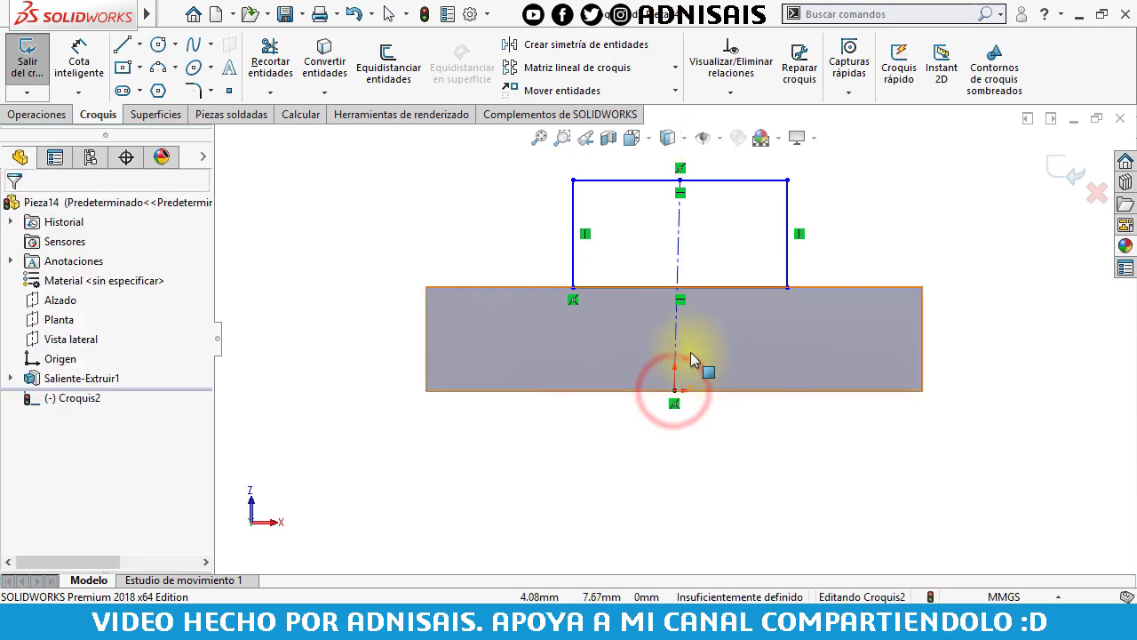
click(679, 338)
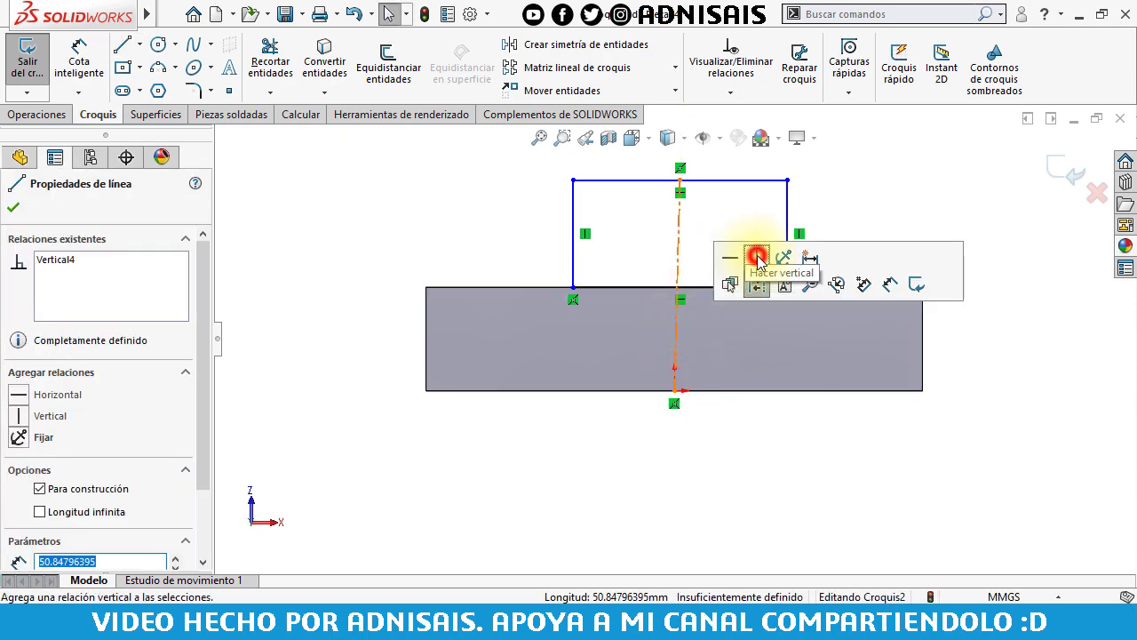
click(758, 258)
click(646, 239)
Draw a circle centred on the vertical construction line.
click(158, 46)
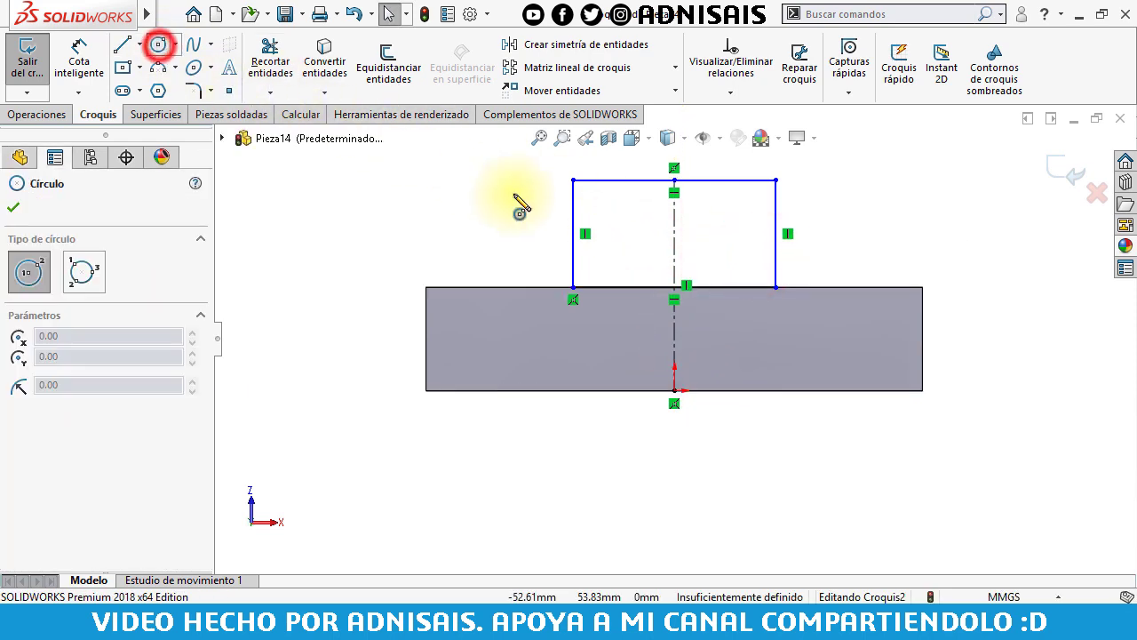
click(674, 222)
click(698, 245)
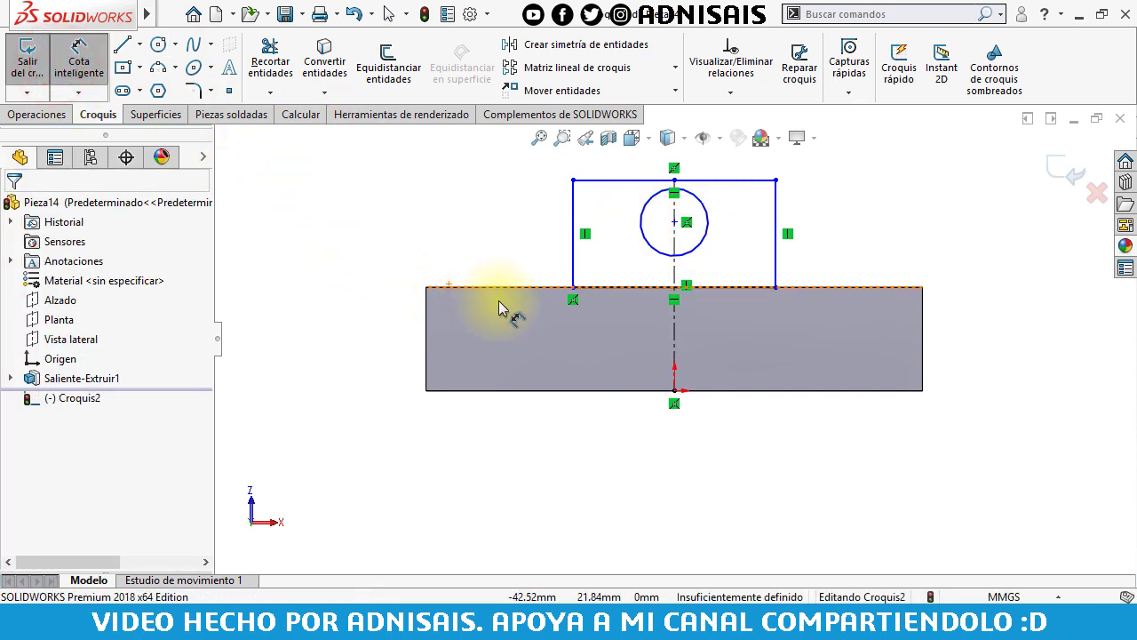
Dimension the centreline to 58 mm and the rectangle's top edge to 44 mm.
click(678, 277)
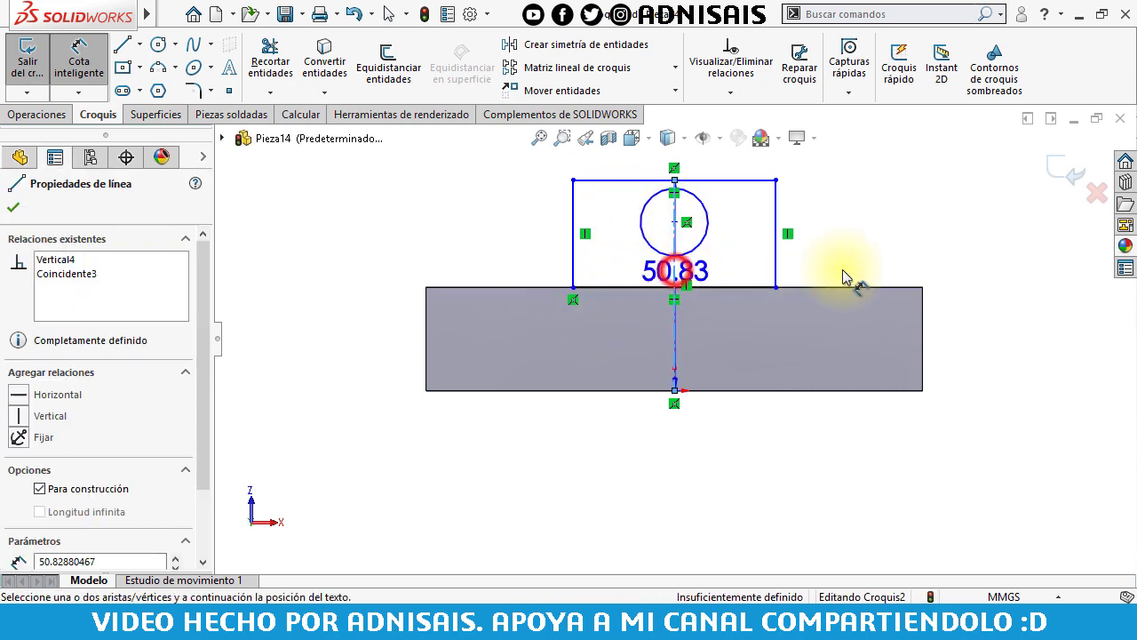
click(951, 276)
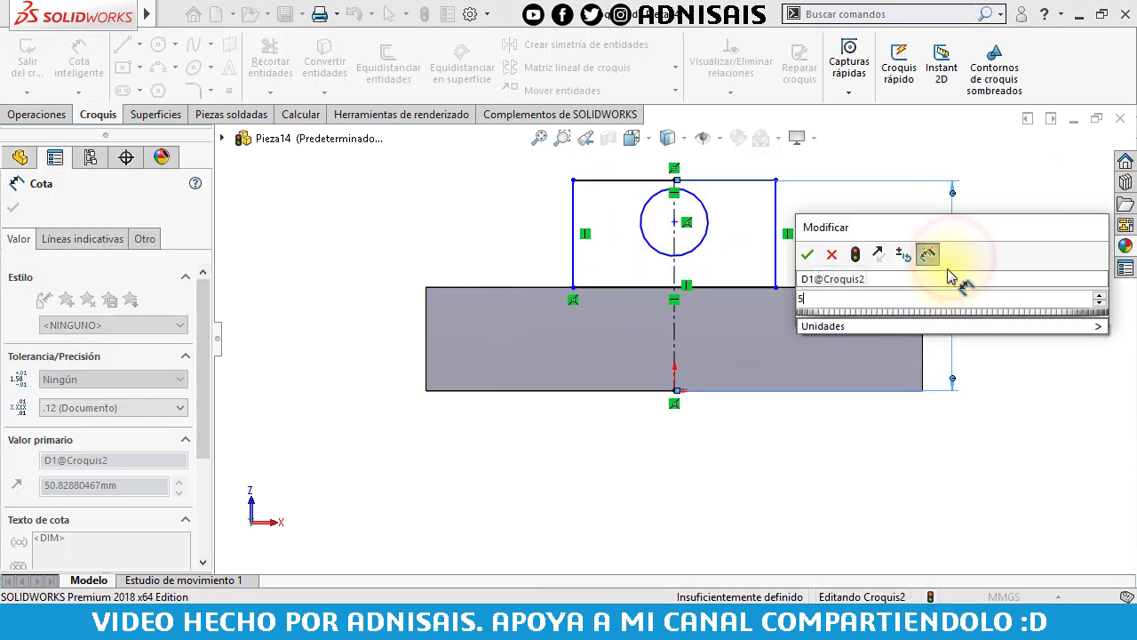
text(58)
key(Return)
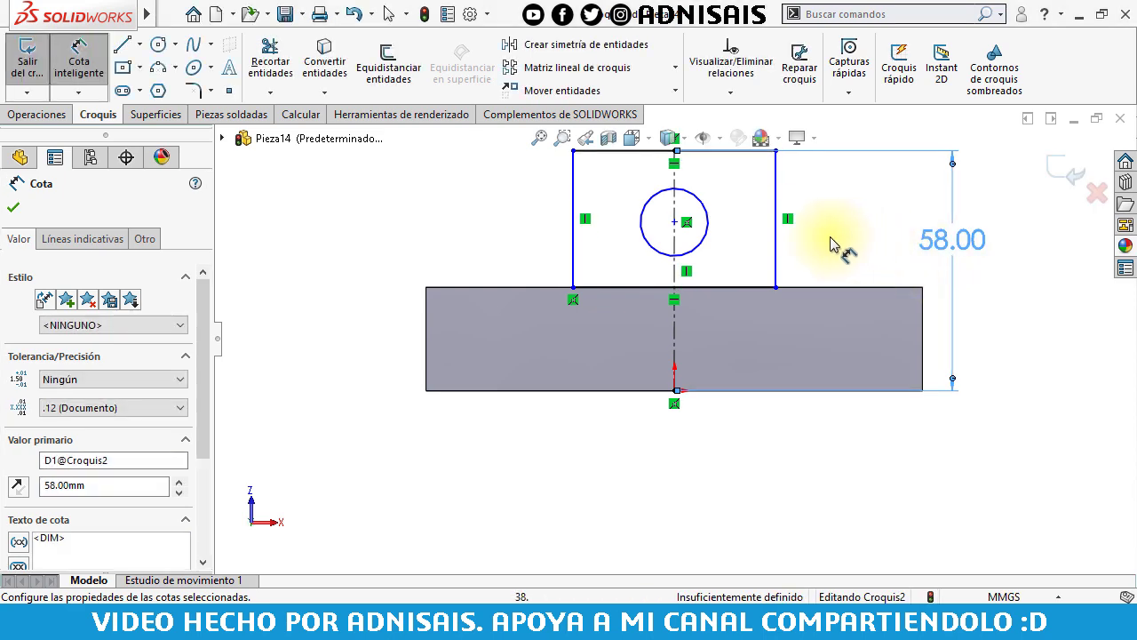
click(679, 214)
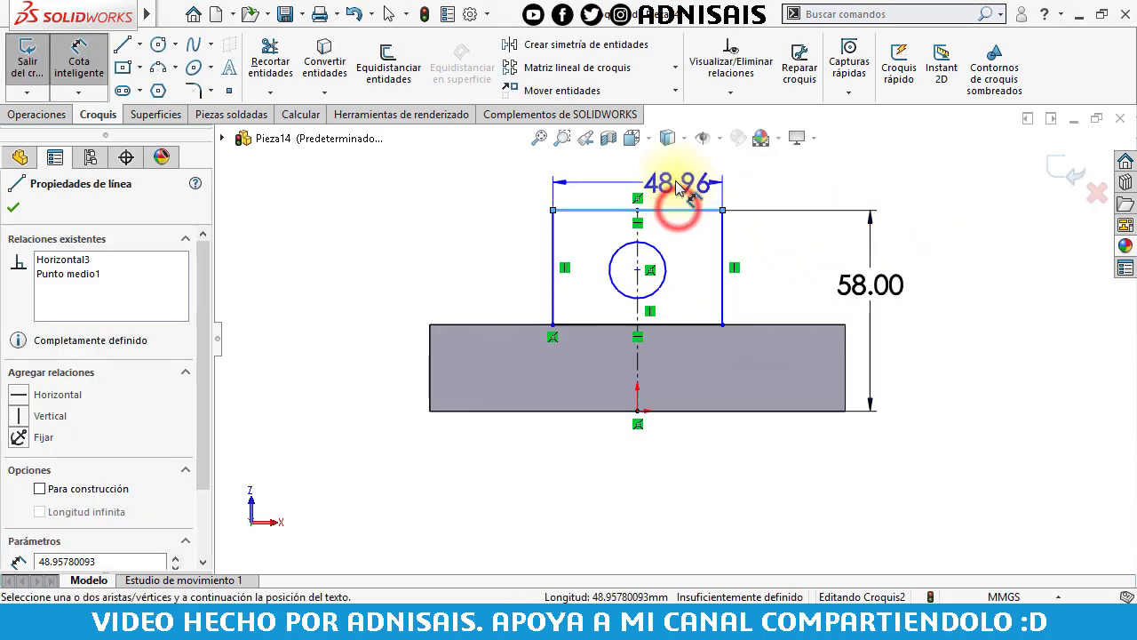
click(675, 183)
text(44)
key(Return)
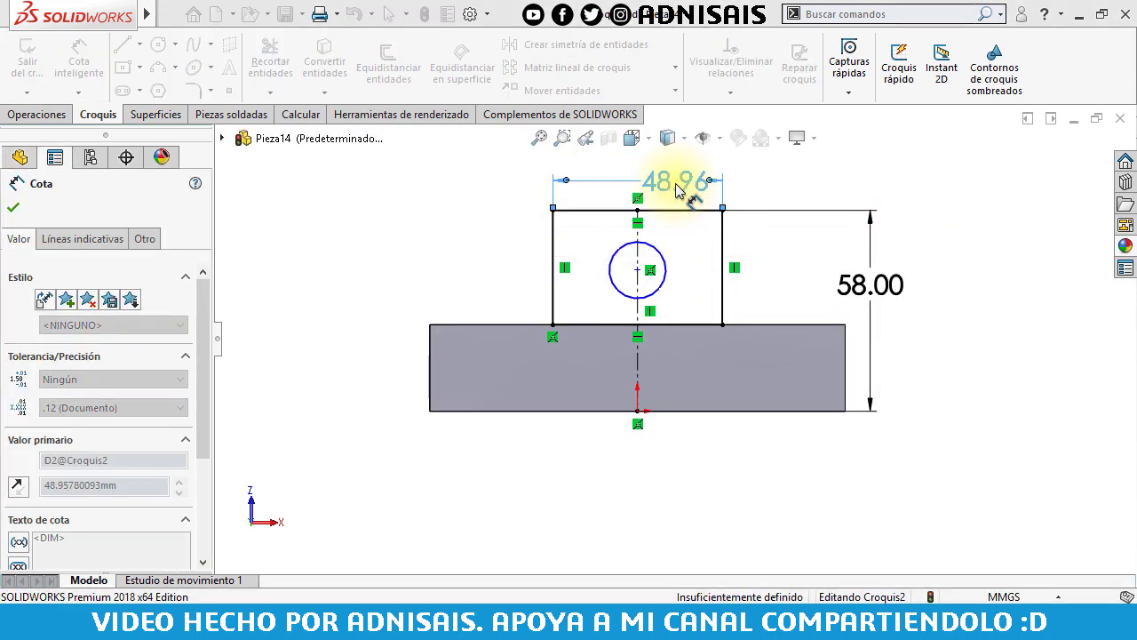
Give the circle a 16 mm diameter and place its centre 16 mm below the top edge.
click(664, 262)
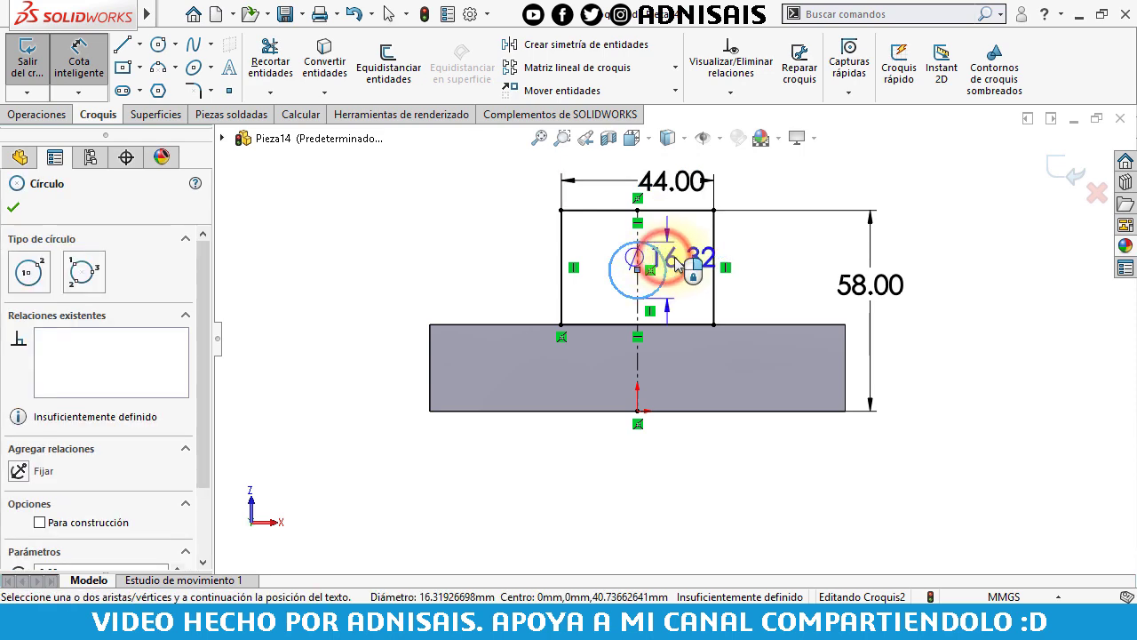
click(777, 267)
text(16)
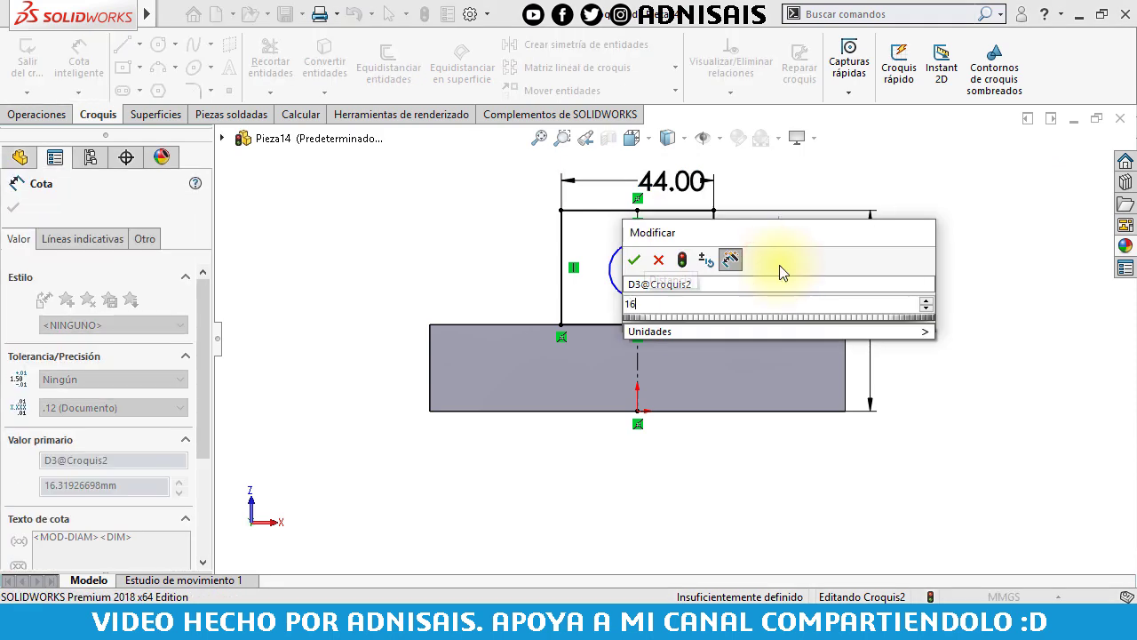
key(Return)
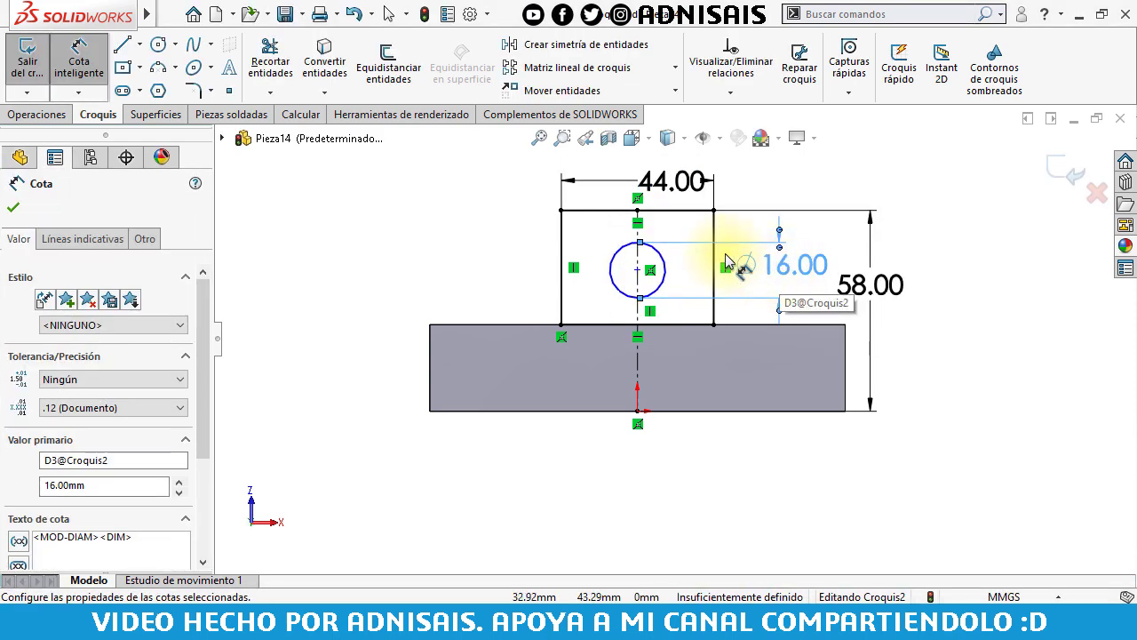
click(601, 211)
click(610, 258)
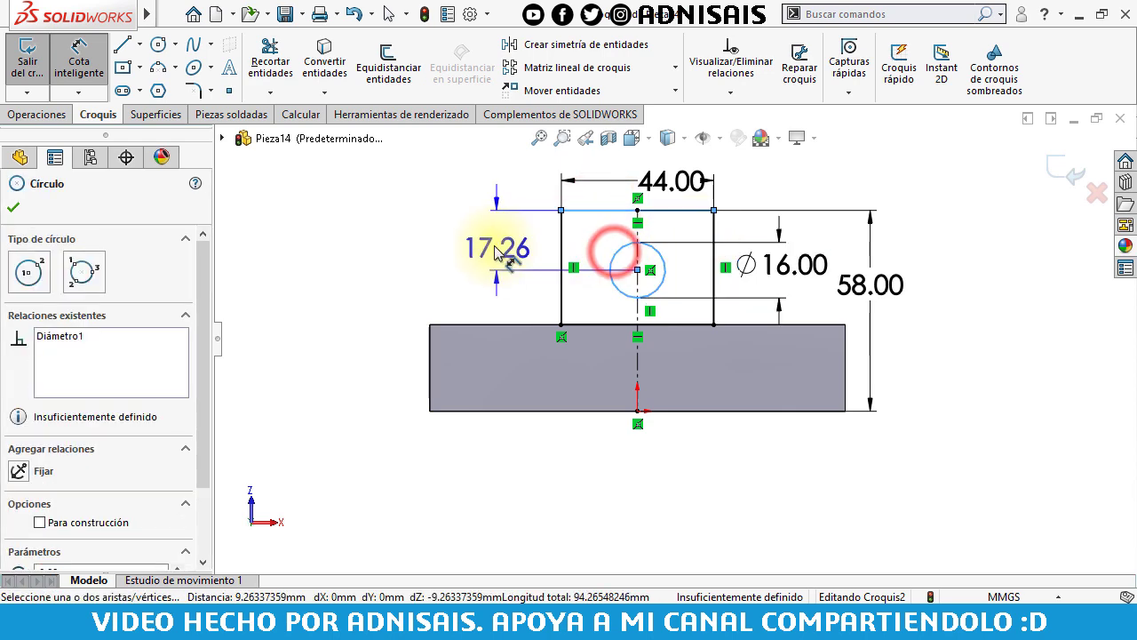
click(494, 252)
text(16)
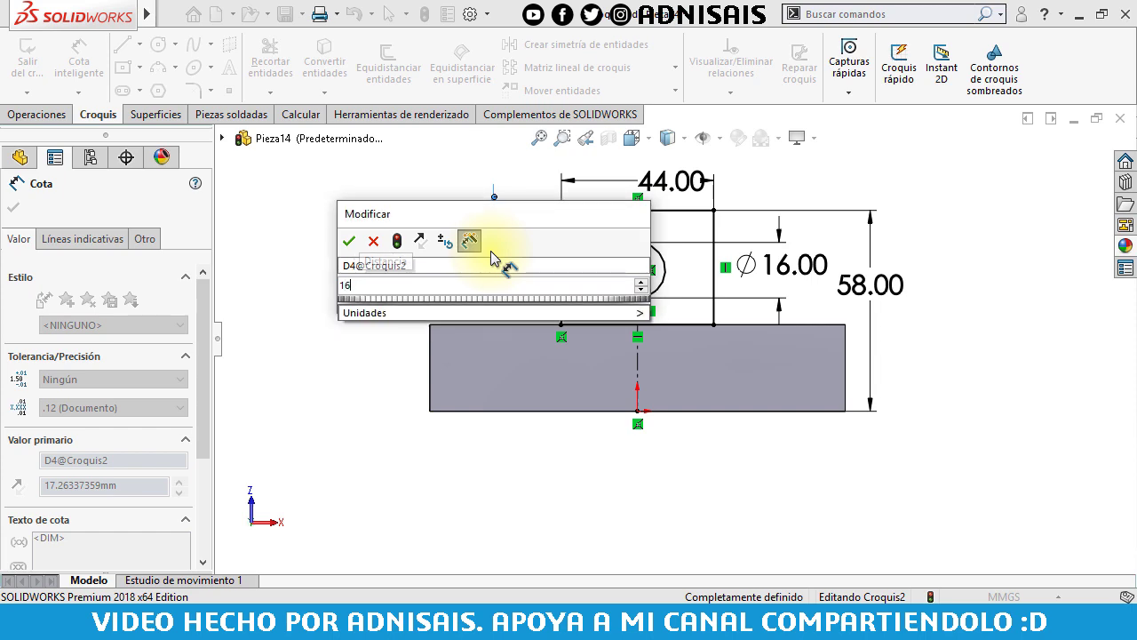
key(Return)
click(57, 117)
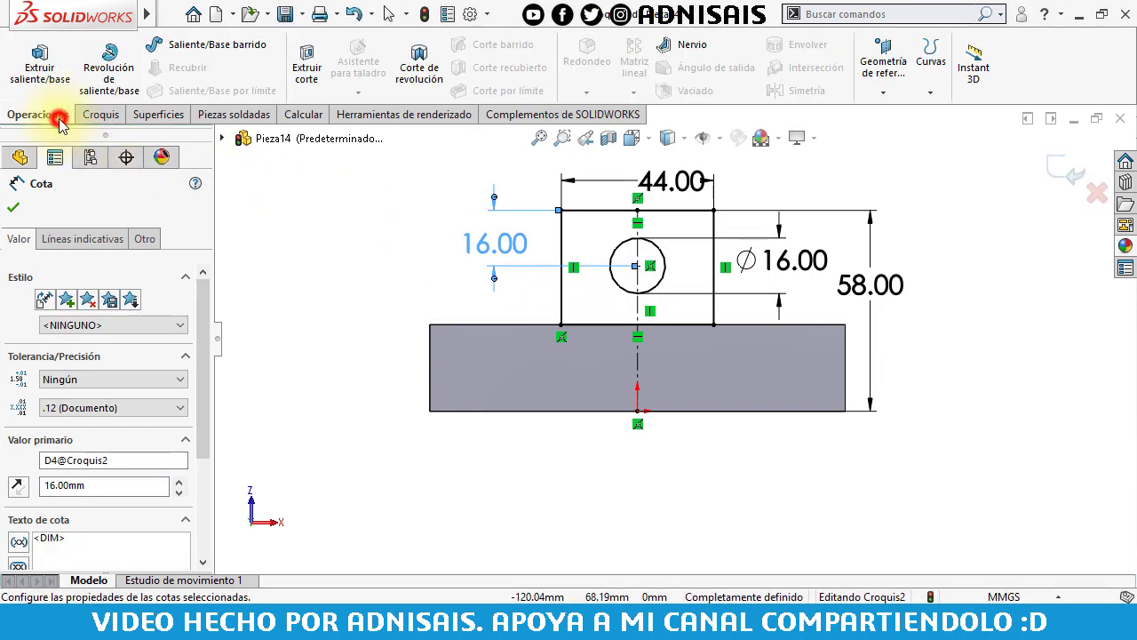
Extrude the holed sketch up to the picked part vertex and view it isometrically.
click(44, 71)
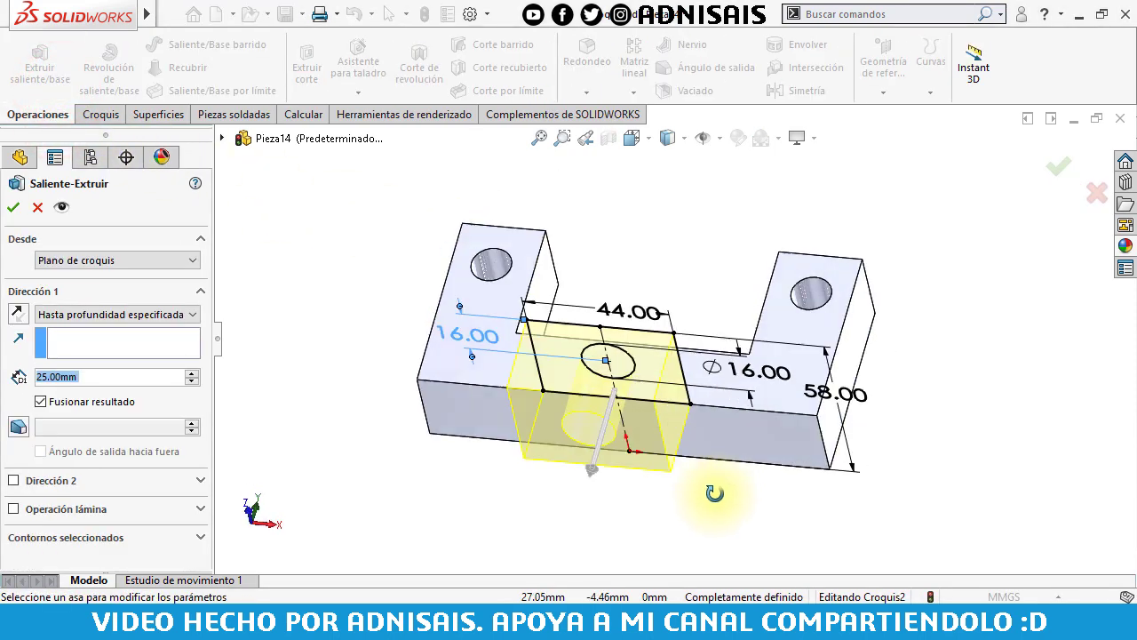
mouse_move(715, 493)
middle_down()
mouse_move(685, 569)
mouse_move(724, 407)
middle_up()
click(728, 387)
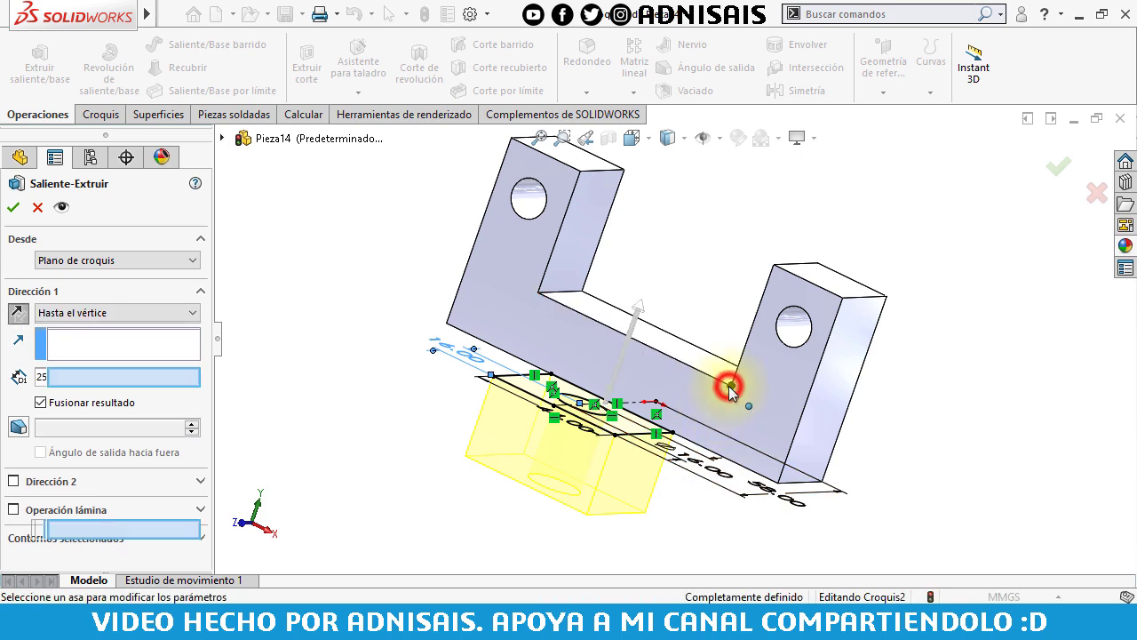
click(12, 208)
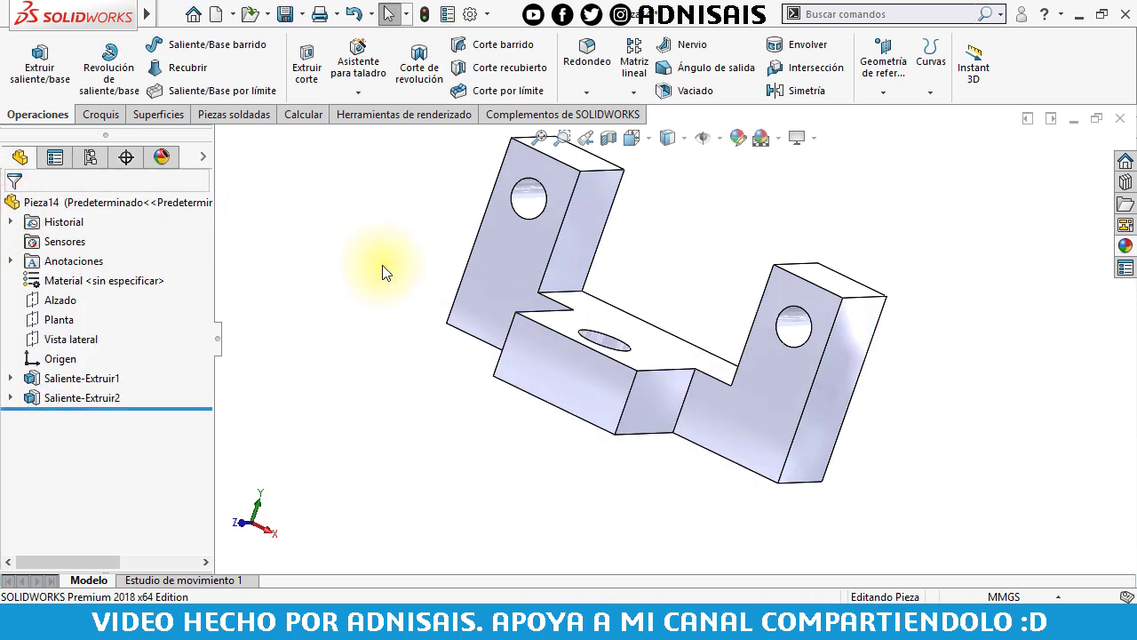
key(ctrl+7)
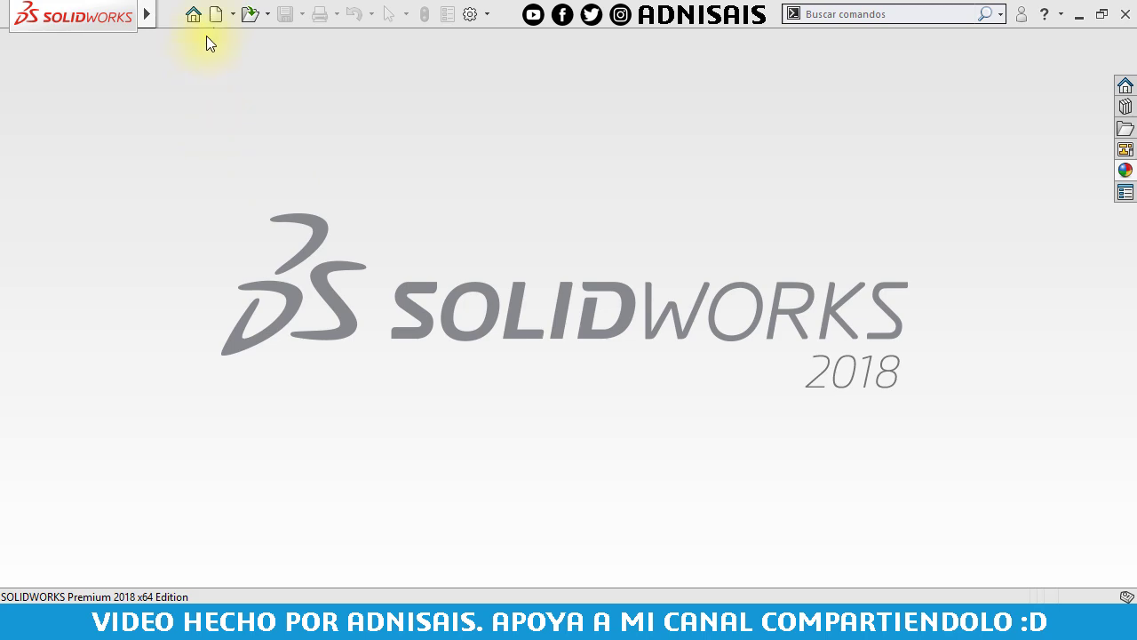
Start a new part and draw the stepped half profile on the front plane from the origin.
click(216, 15)
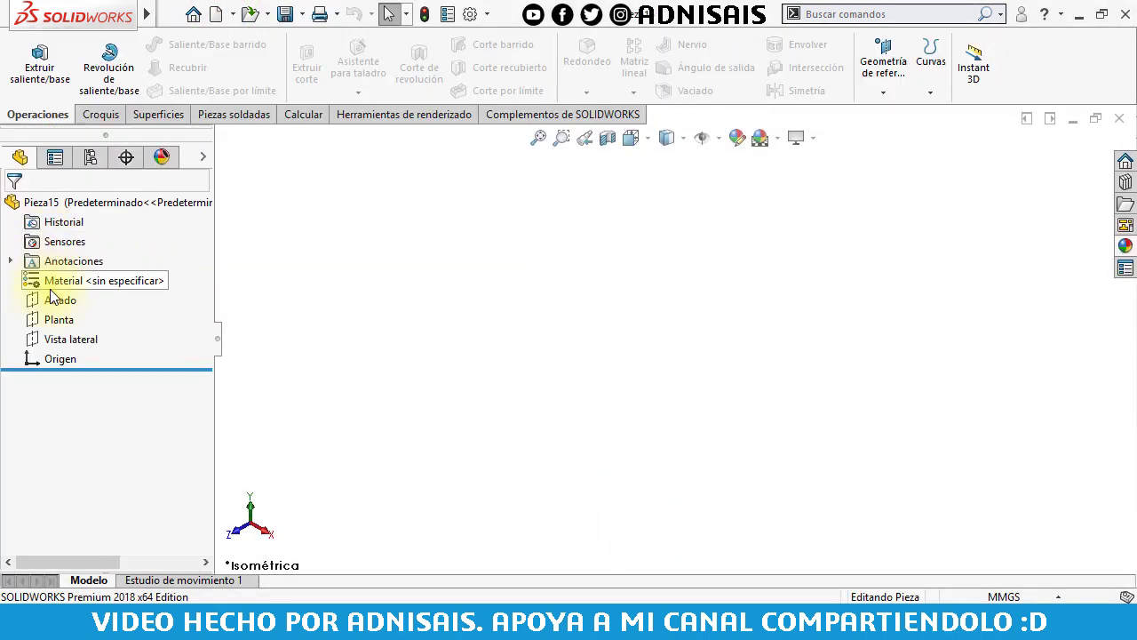
click(53, 300)
click(32, 262)
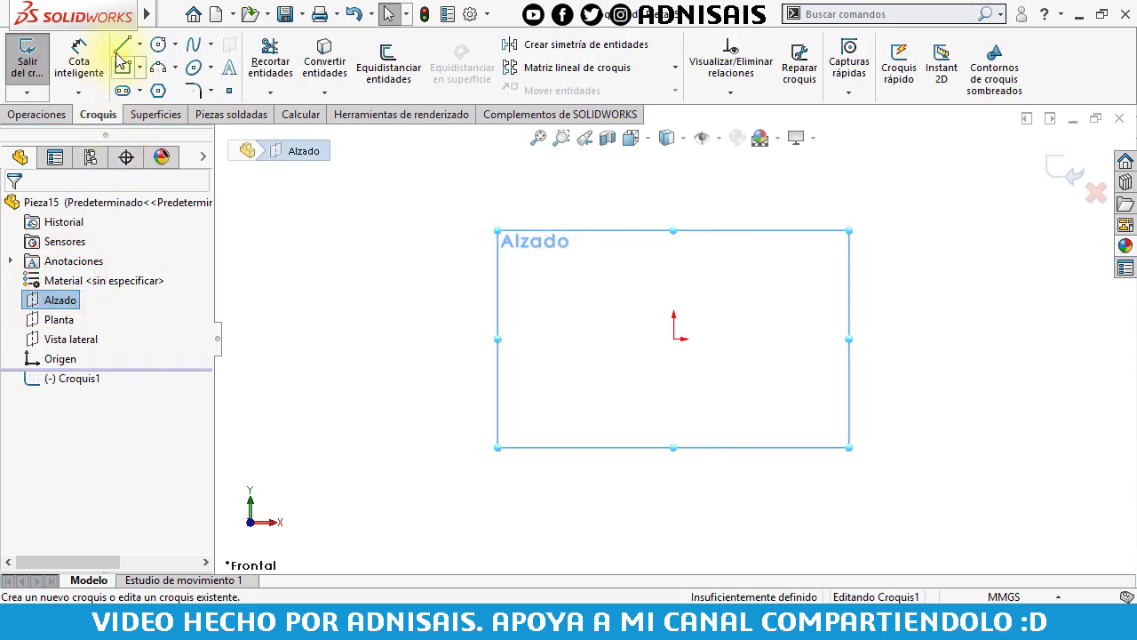
click(123, 46)
click(673, 338)
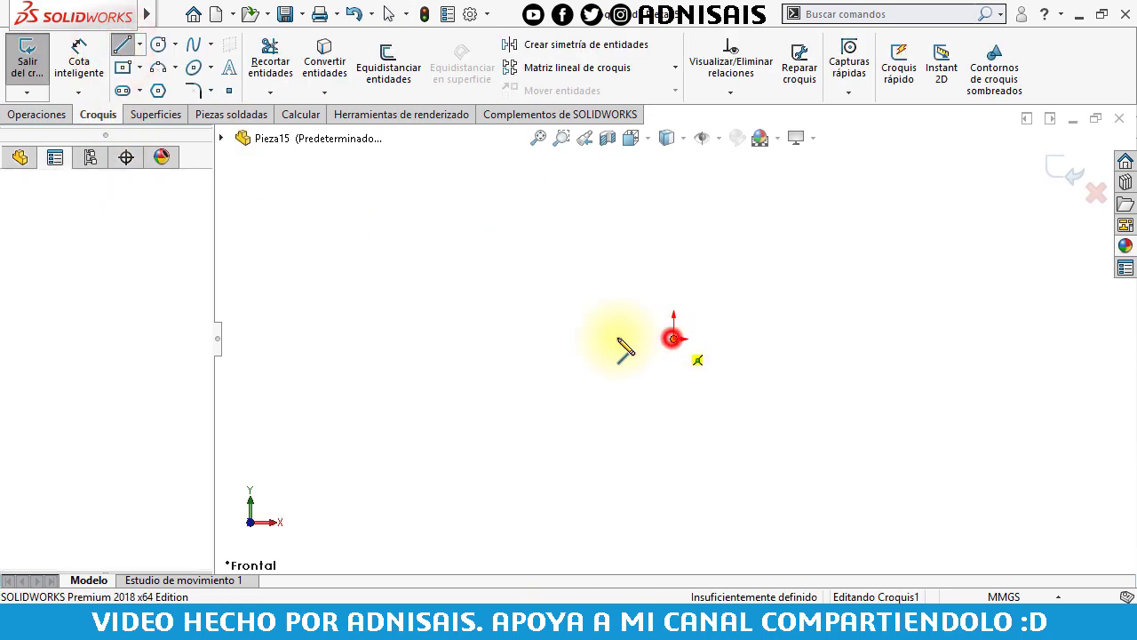
click(488, 339)
click(487, 289)
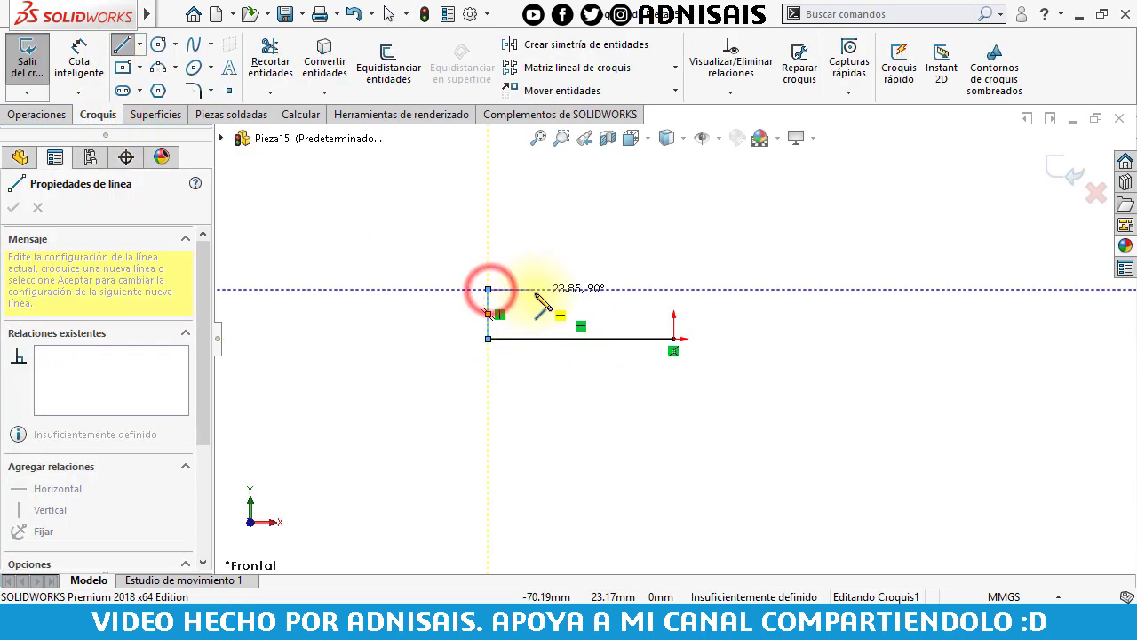
click(534, 288)
click(535, 195)
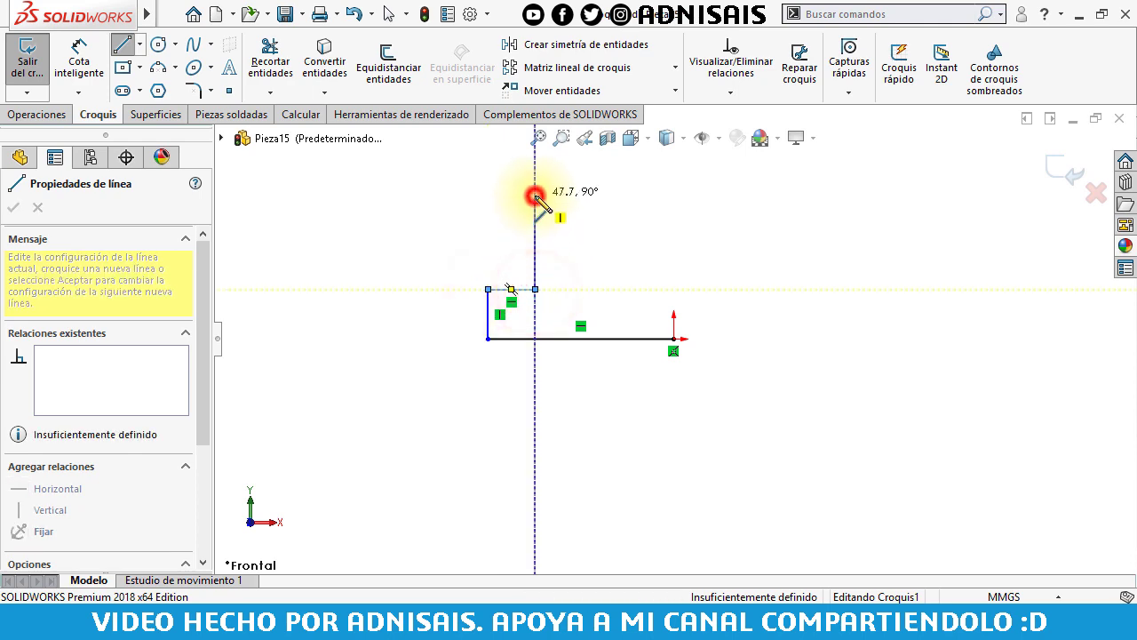
click(580, 195)
click(584, 257)
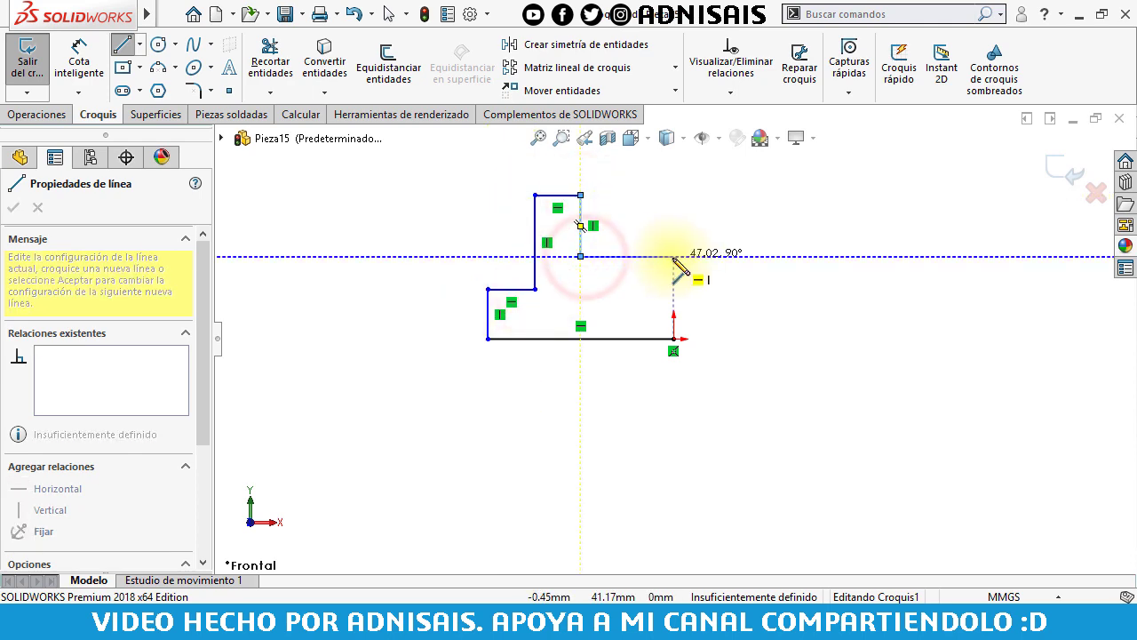
click(673, 256)
click(674, 340)
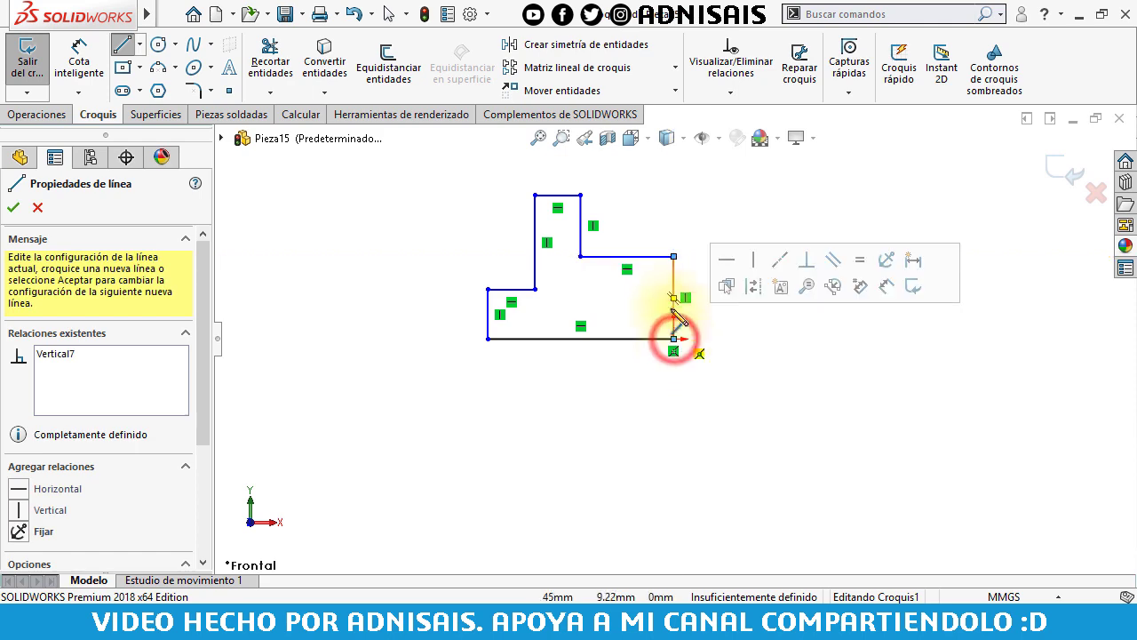
key(Escape)
Make the closing vertical line a centreline and mirror the half profile about it.
click(673, 271)
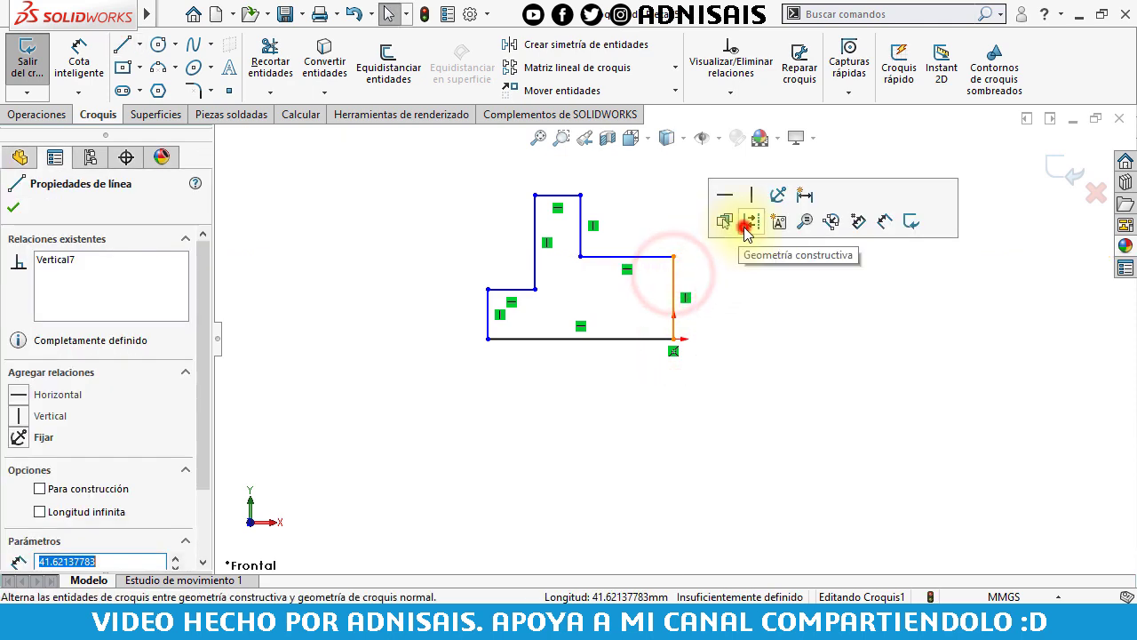
click(724, 221)
mouse_move(415, 167)
mouse_down()
mouse_move(672, 338)
mouse_move(692, 368)
mouse_up()
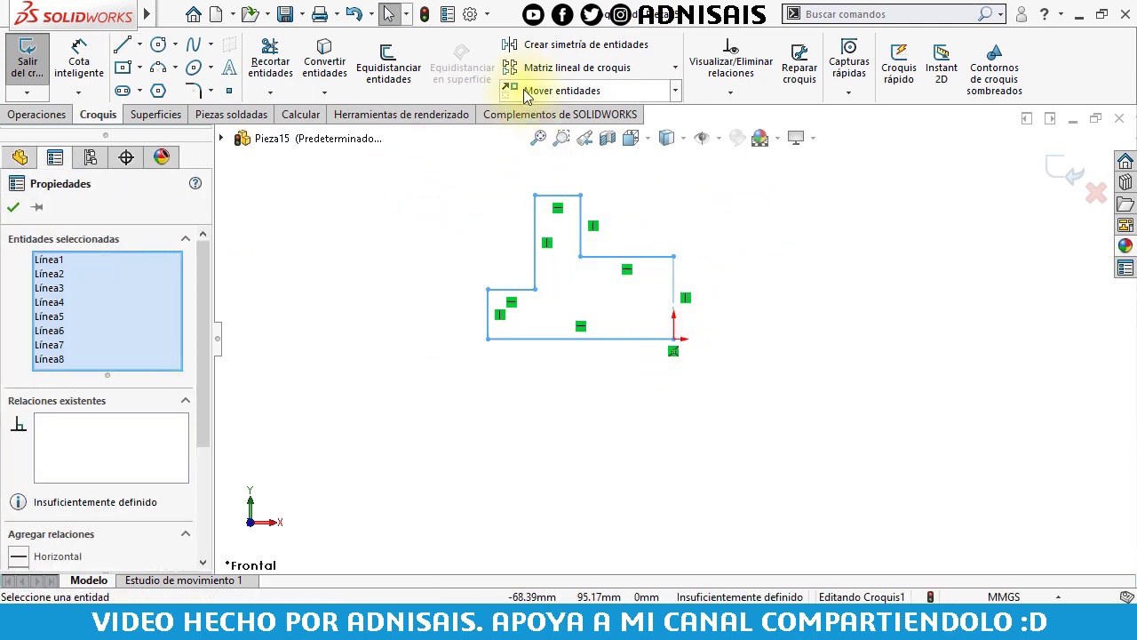
click(536, 45)
Dimension the overall width 254 mm, left edge height 32 mm and overall height 92 mm.
click(78, 59)
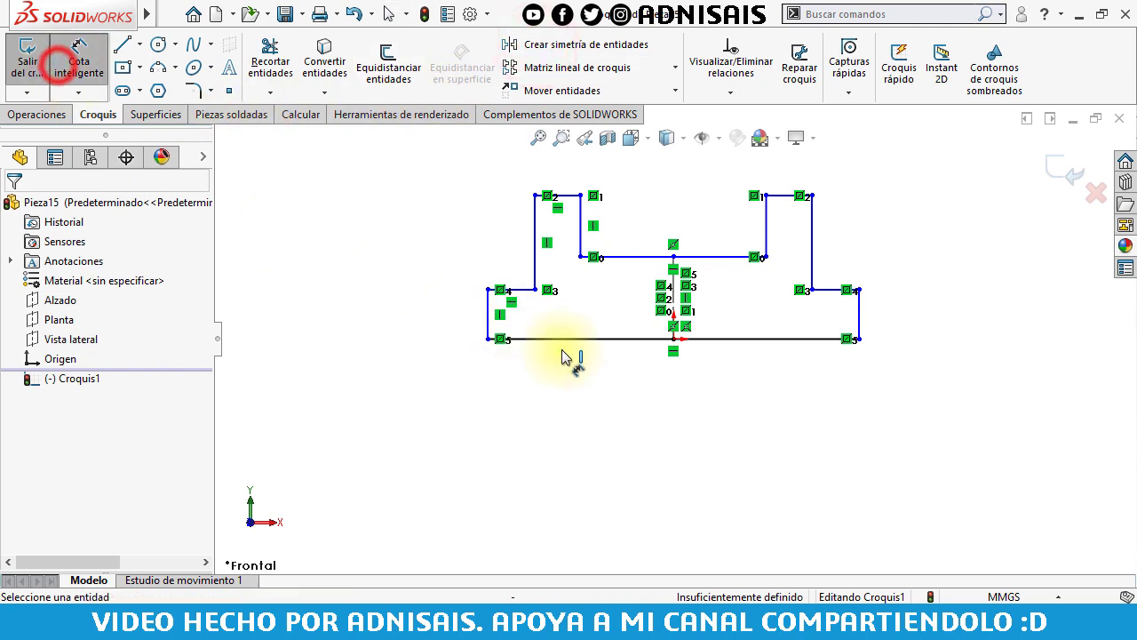
click(601, 340)
click(649, 430)
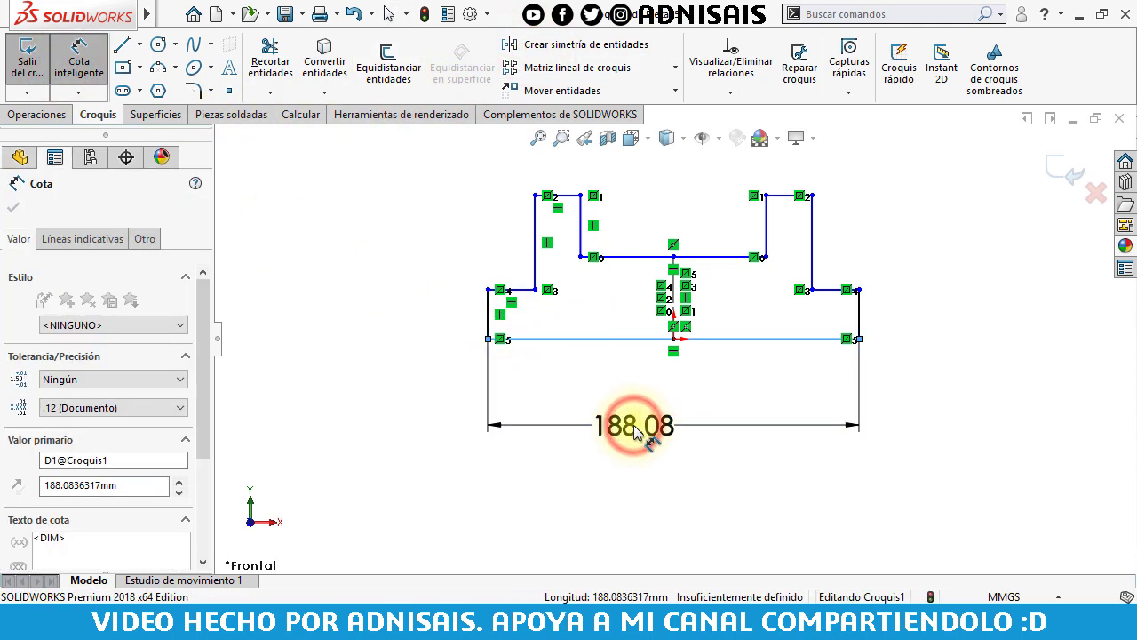
text(254)
key(Return)
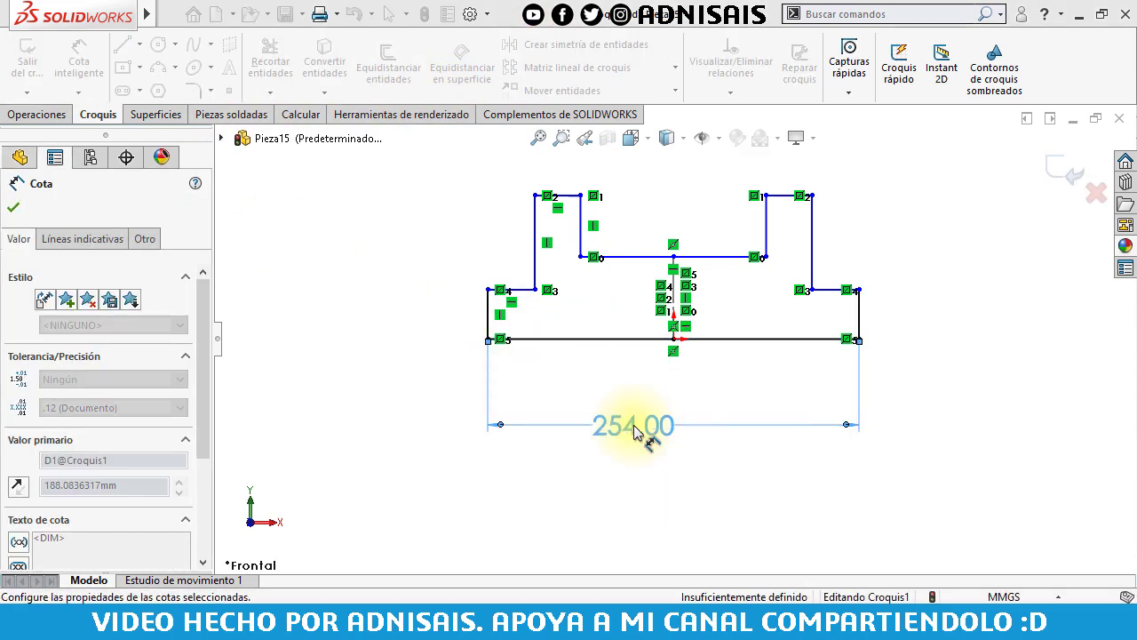
click(489, 313)
click(445, 311)
text(32)
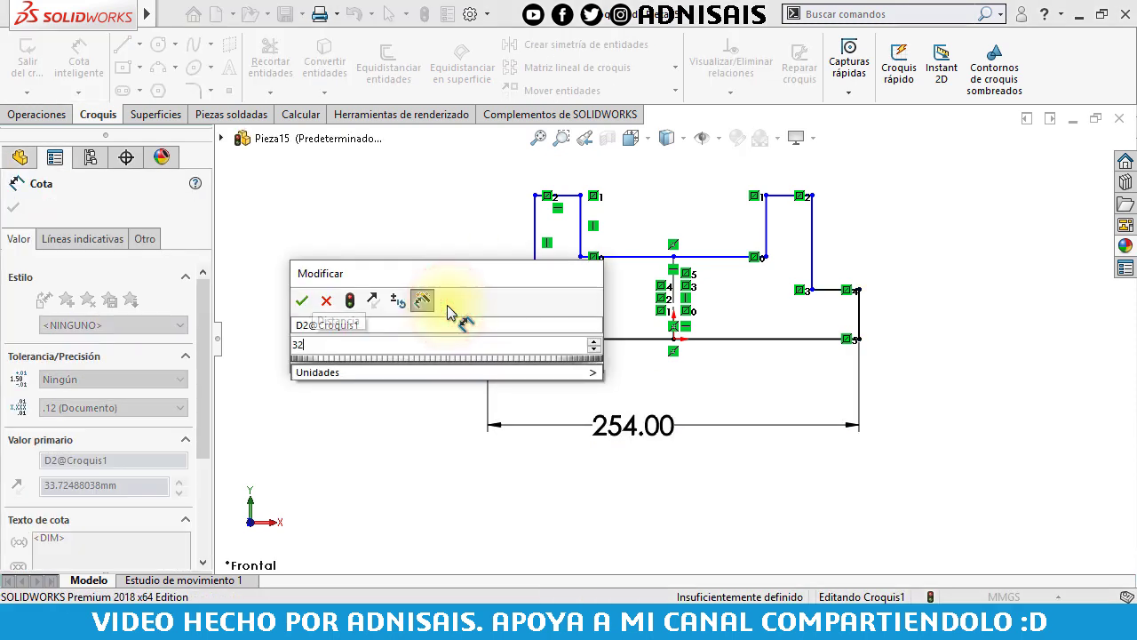
key(Return)
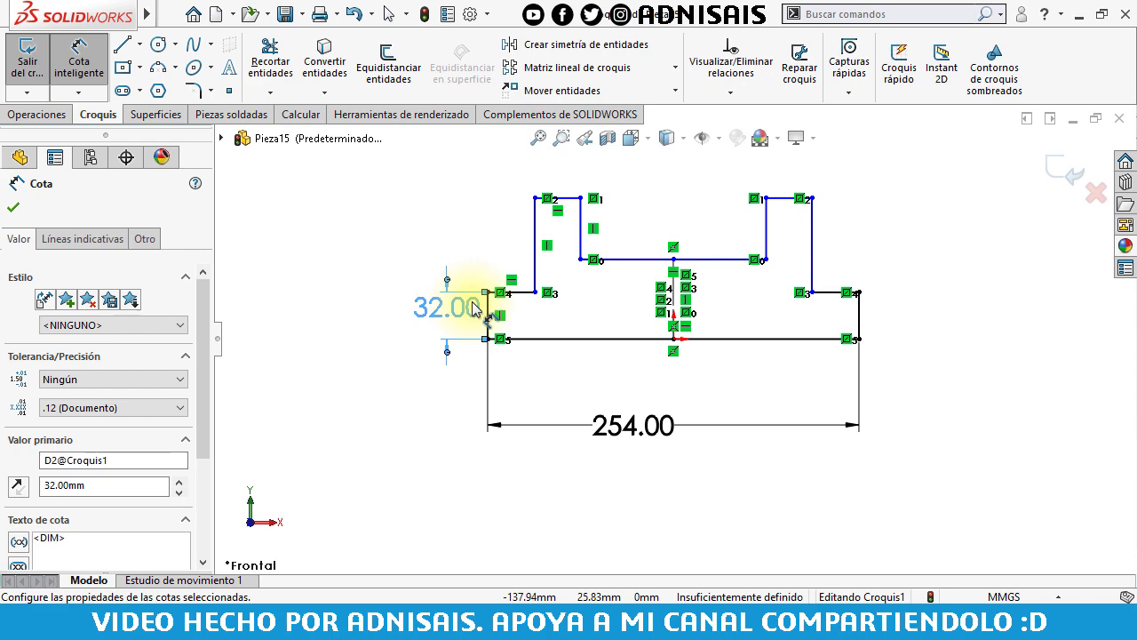
click(565, 197)
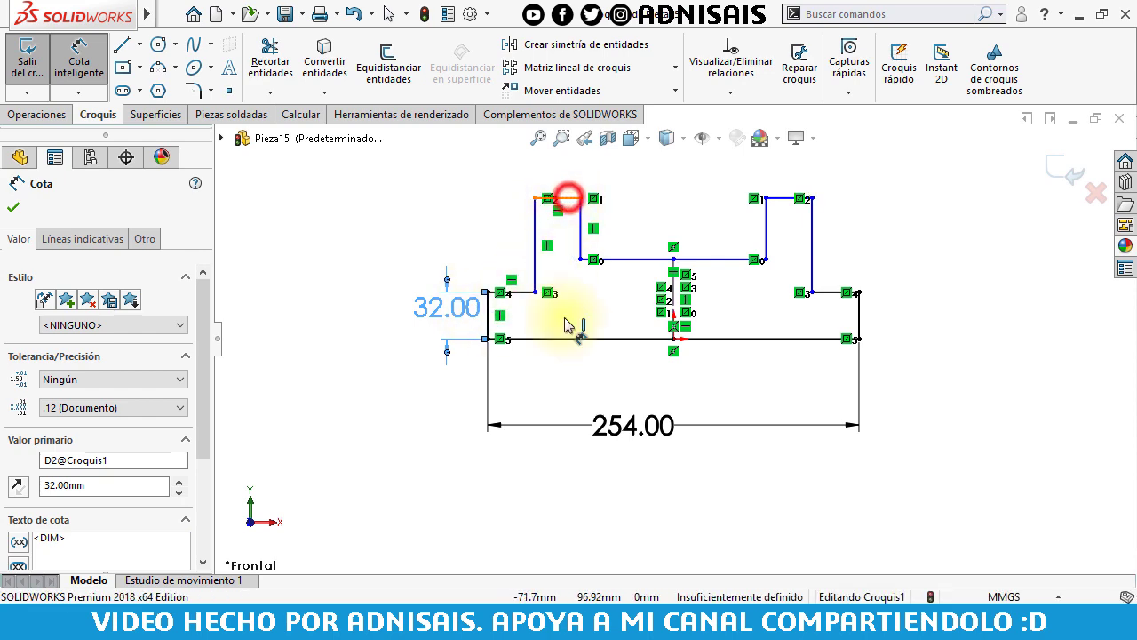
click(569, 339)
click(305, 269)
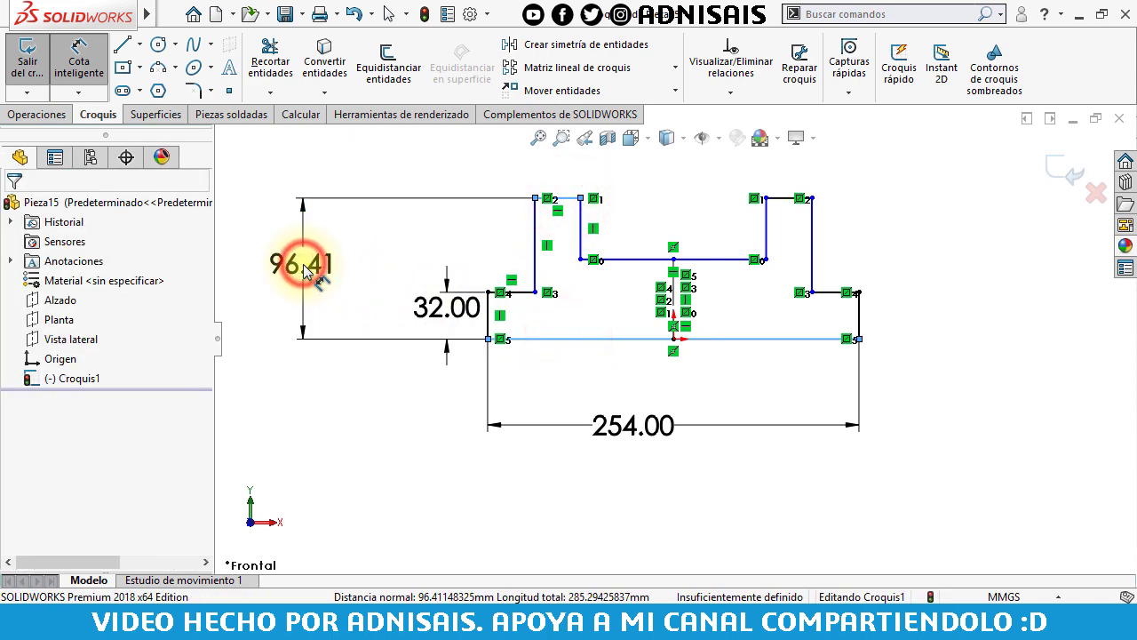
key(Return)
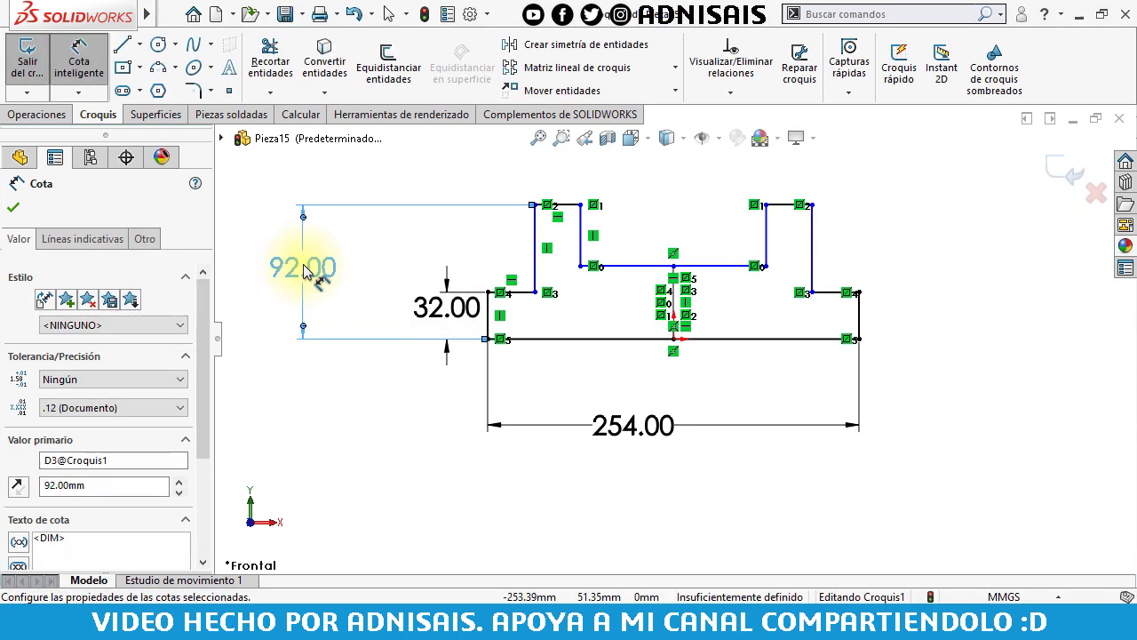
click(391, 240)
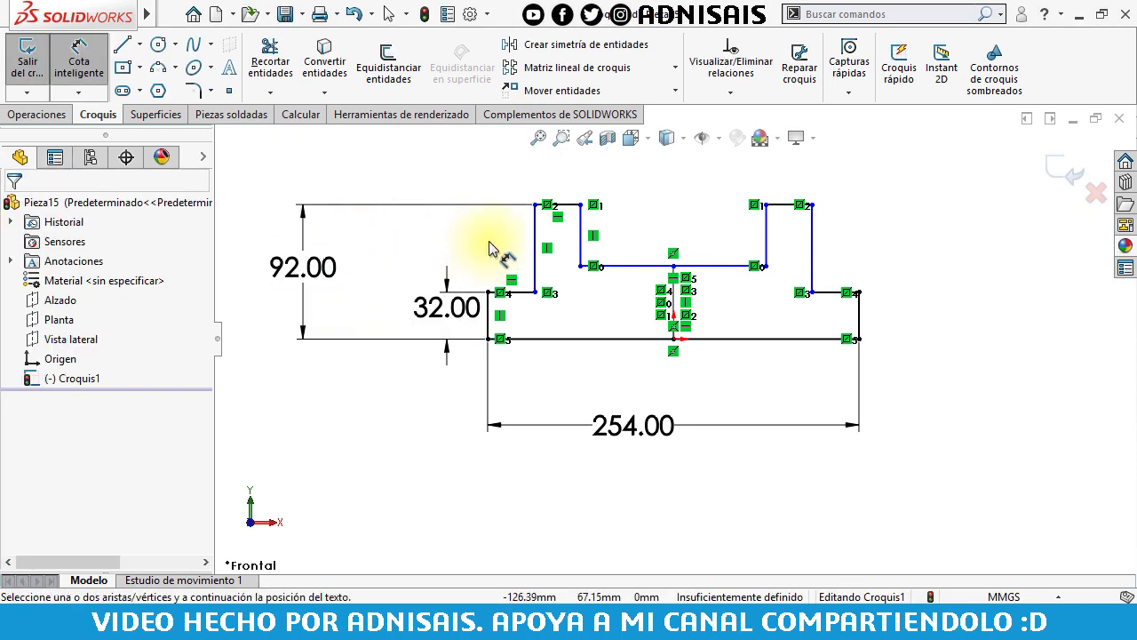
Dimension the middle line 76 mm, upright top width 32 mm and notch depth 38 mm.
click(625, 266)
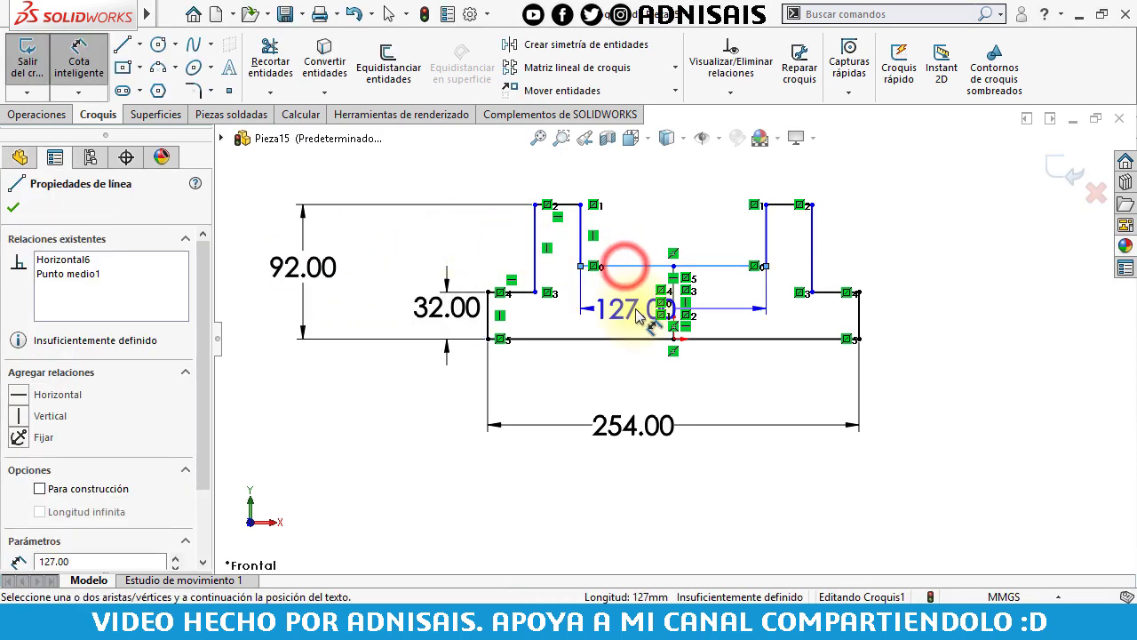
click(621, 310)
text(76)
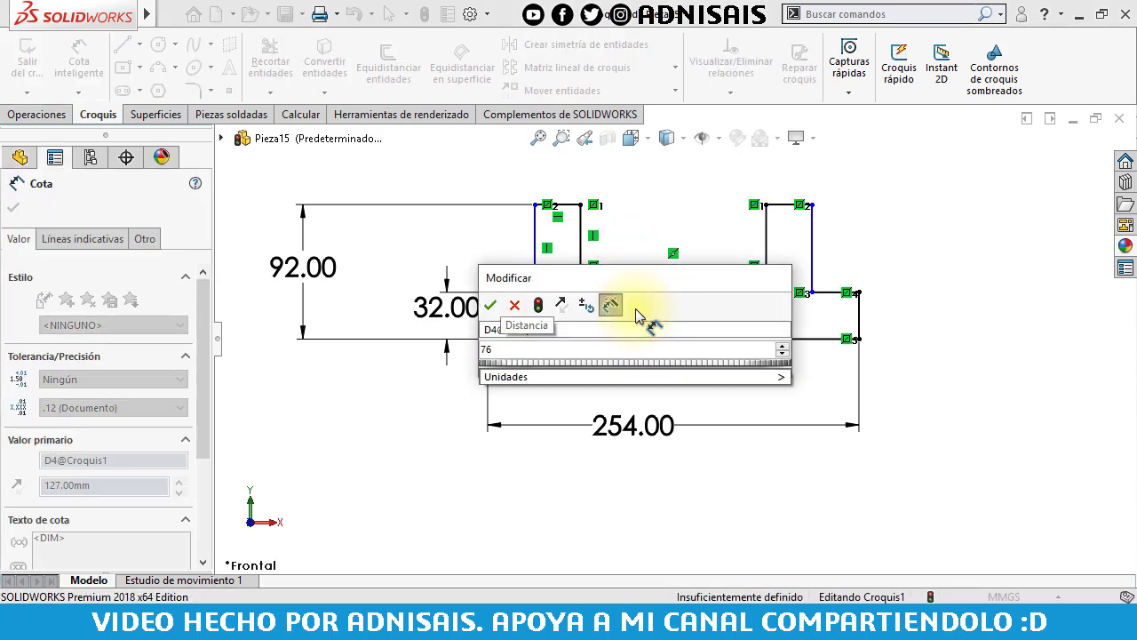
key(Return)
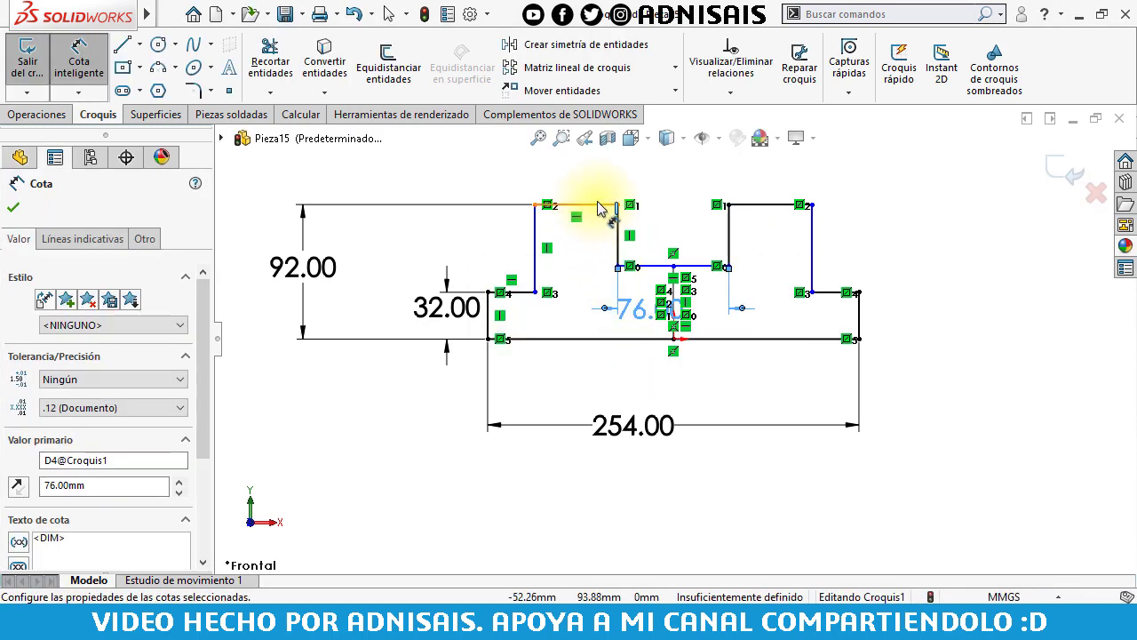
click(601, 205)
click(588, 186)
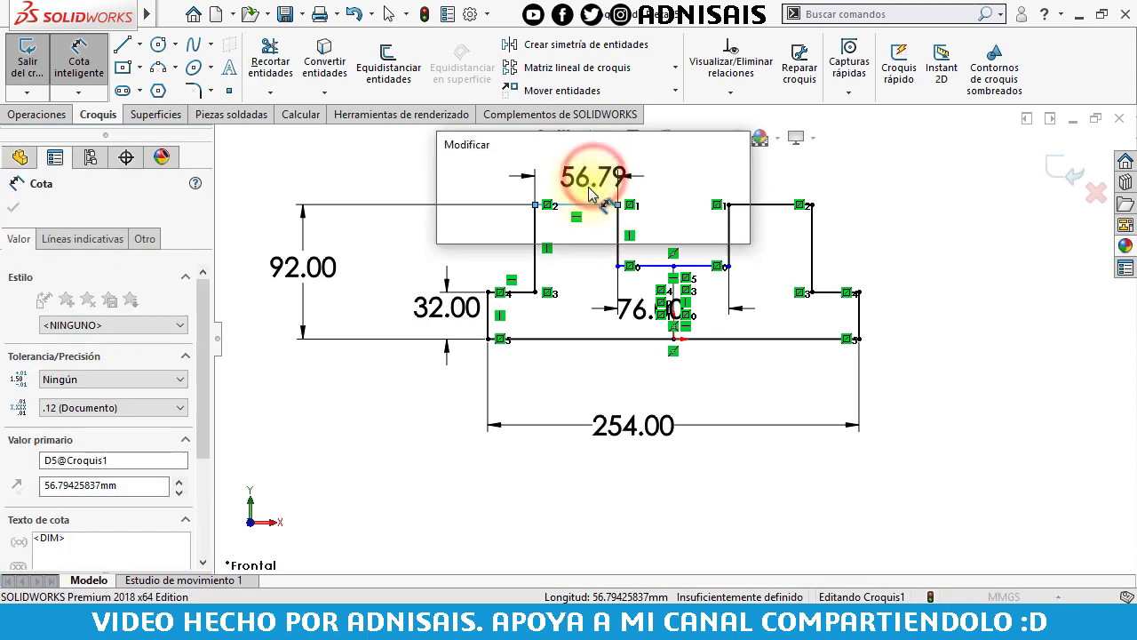
text(32)
key(Return)
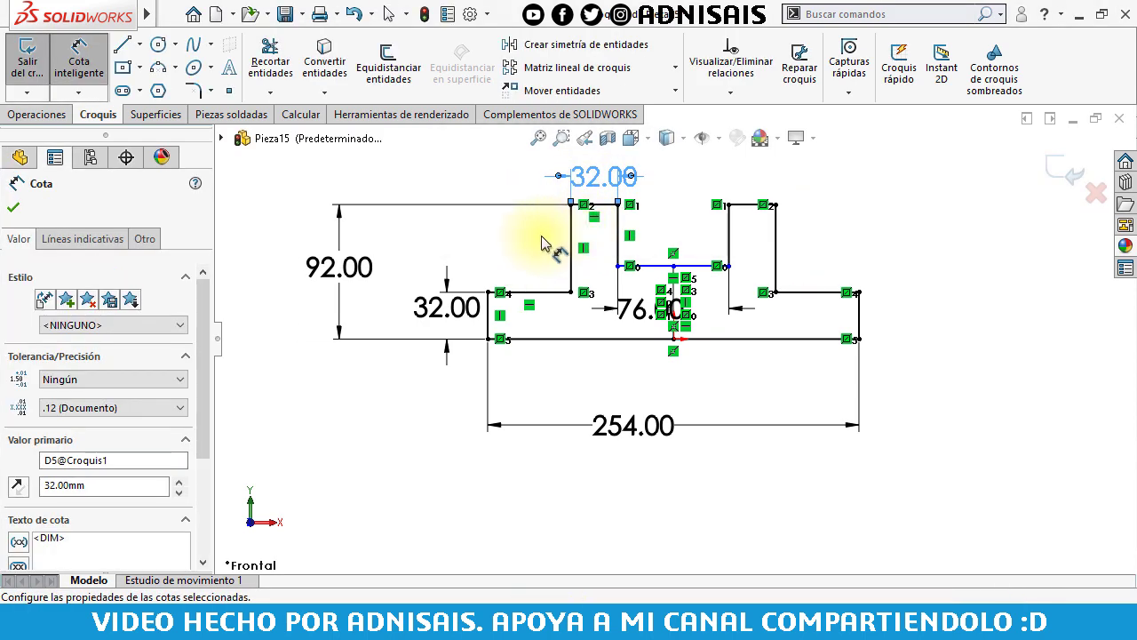
click(537, 240)
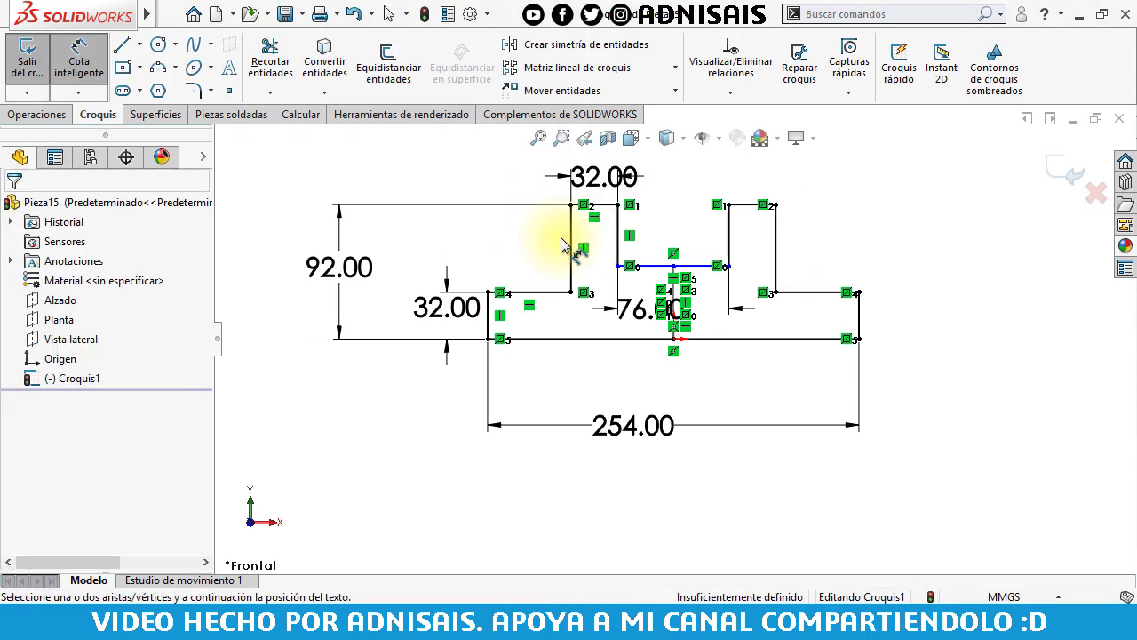
click(620, 229)
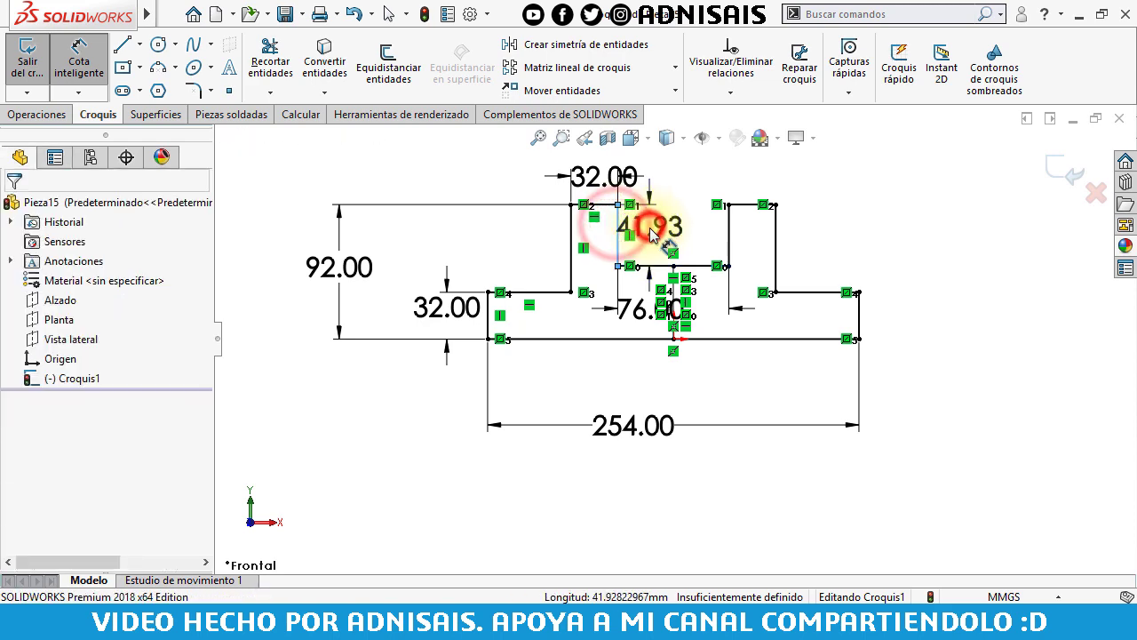
click(646, 226)
text(38)
key(Return)
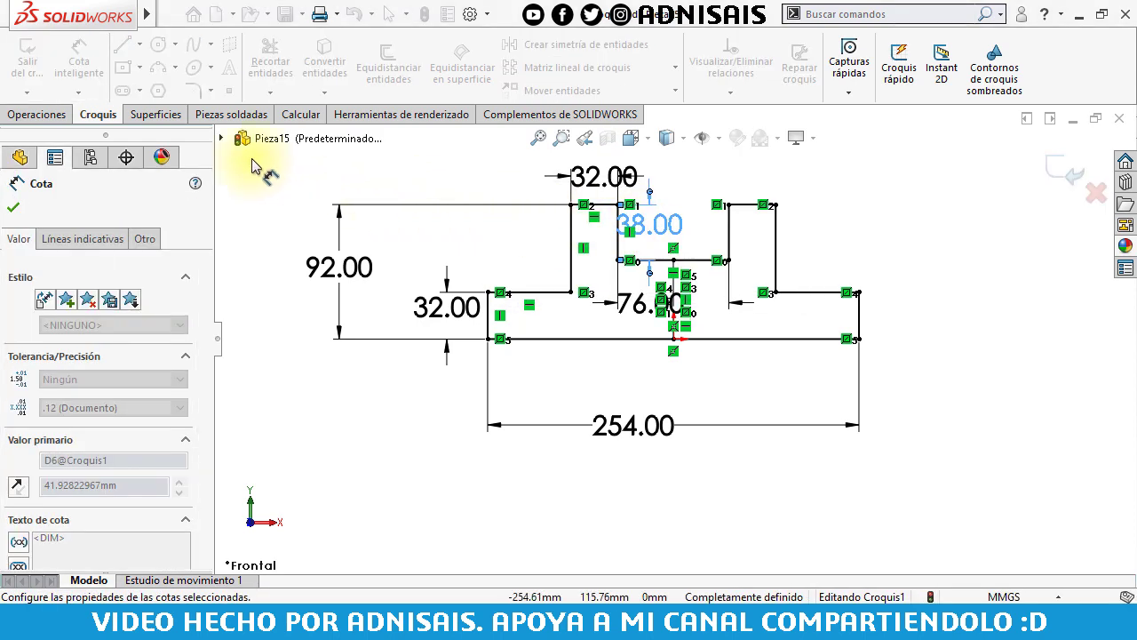
click(40, 114)
Extrude the stepped profile 152 mm with a Mid Plane end condition.
click(40, 61)
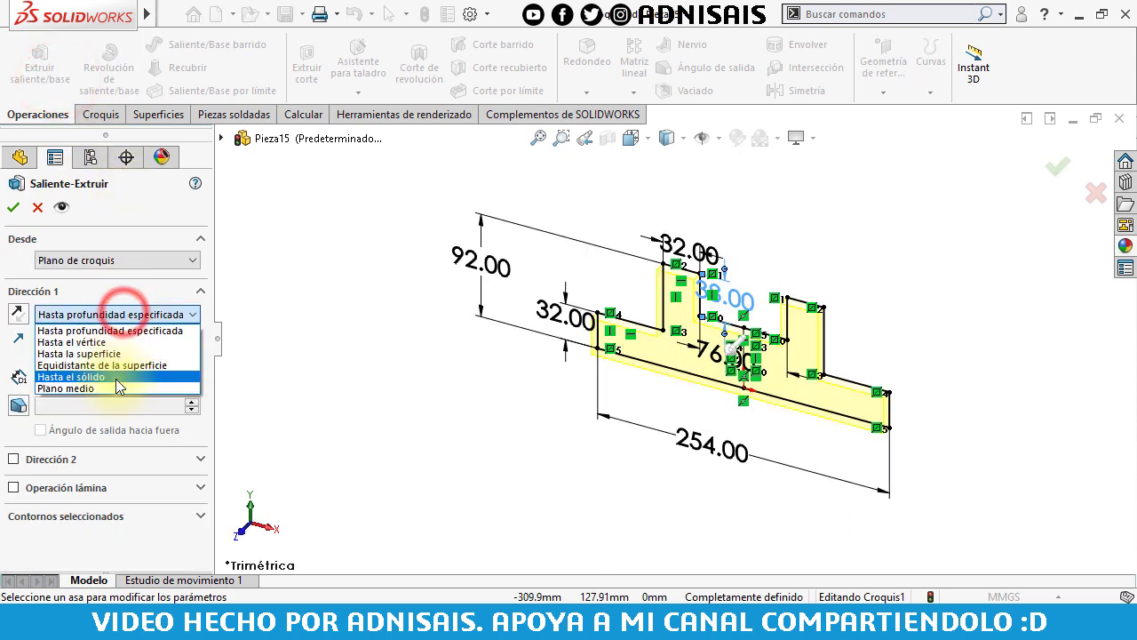
click(102, 384)
text(15)
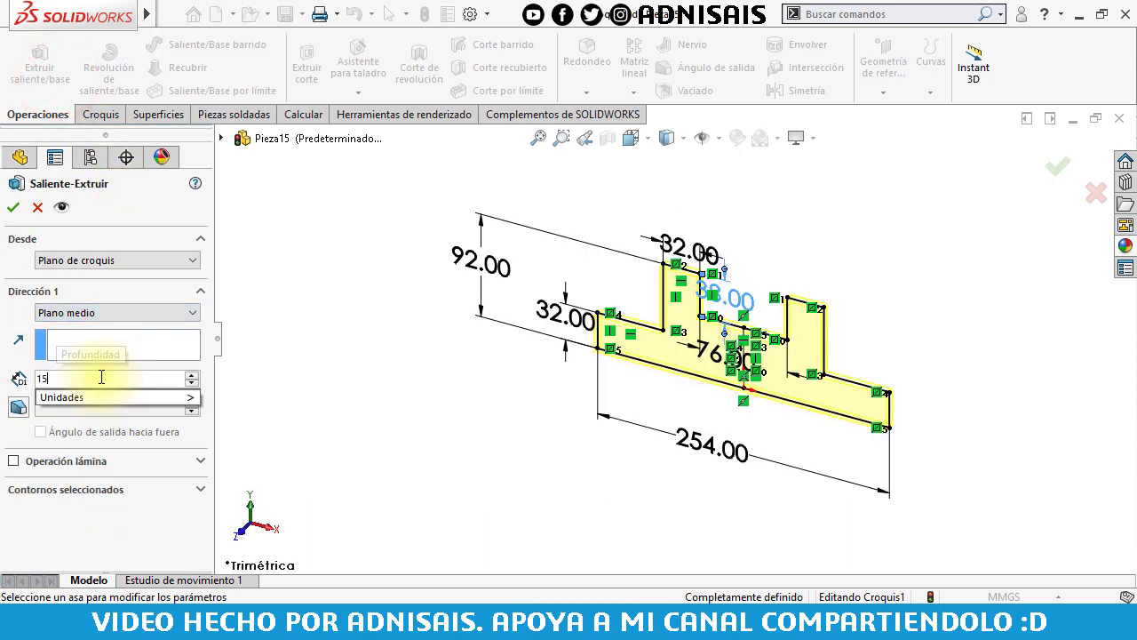
text(2)
key(Return)
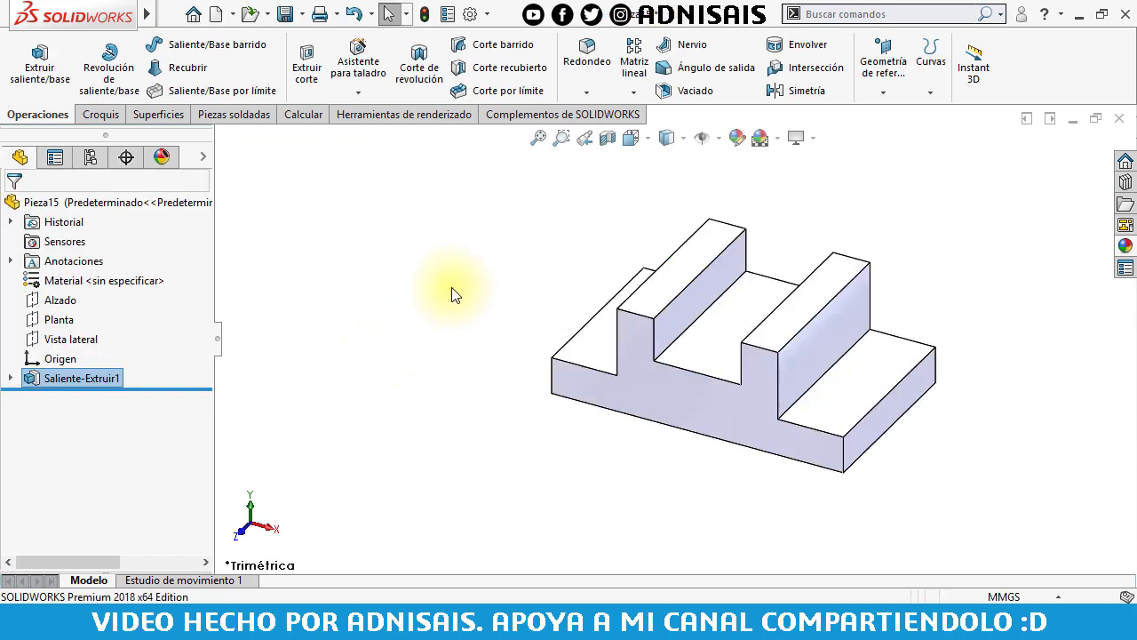
Sketch a rectangle near the top of the right upright's inner face.
click(808, 351)
click(882, 294)
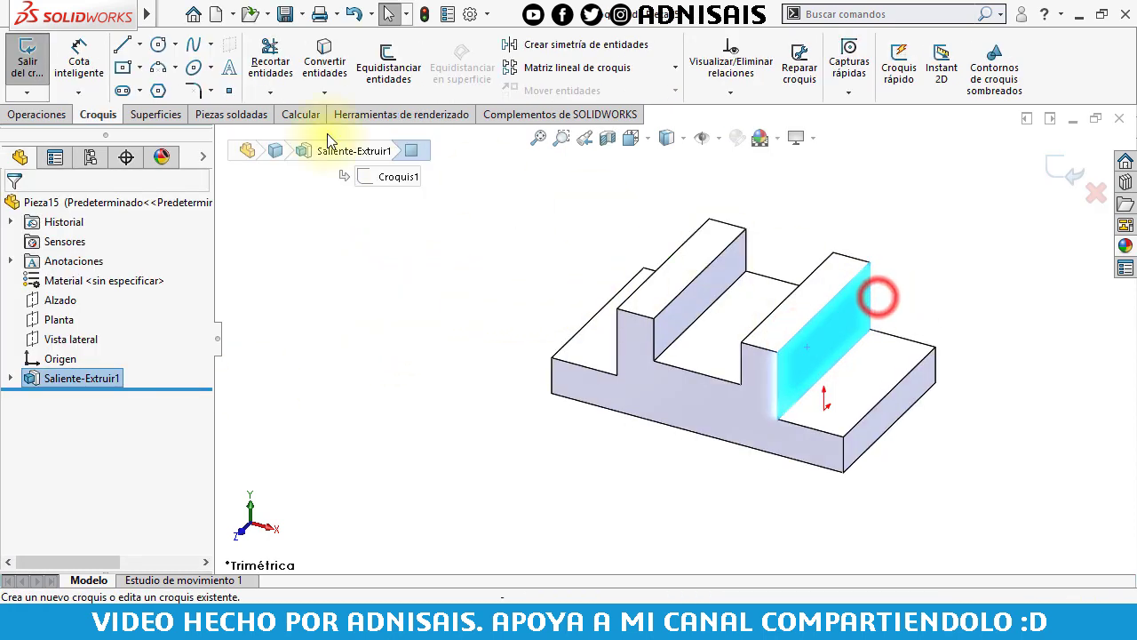
click(117, 71)
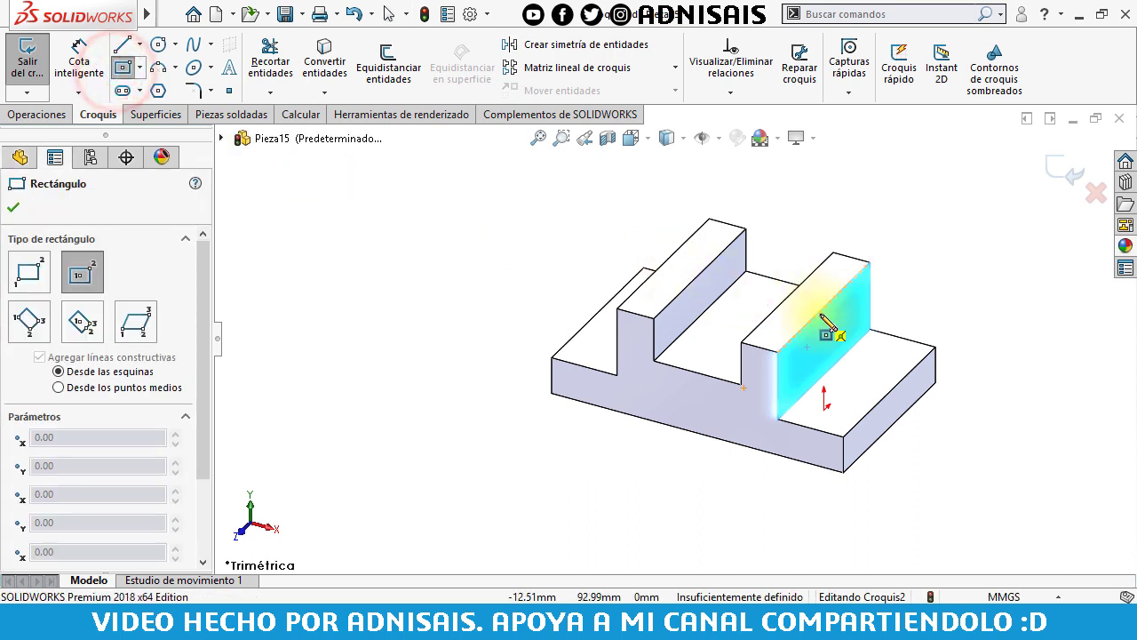
drag(824, 308, 851, 278)
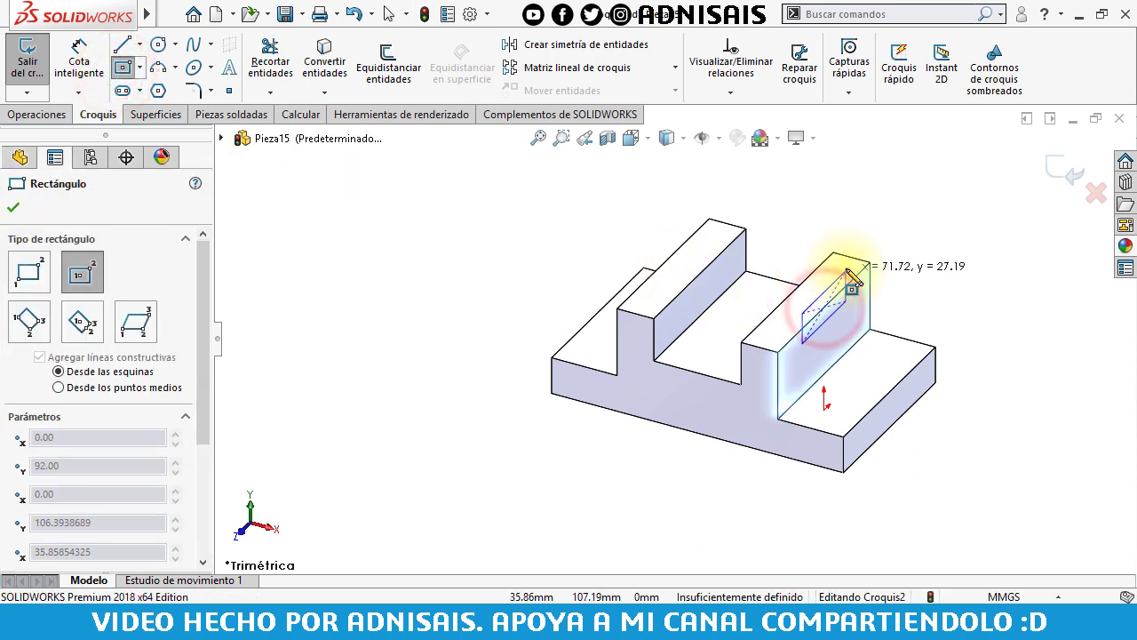
click(846, 268)
Dimension the rectangle 88 mm long and 20 mm from the upright's top edge.
click(78, 62)
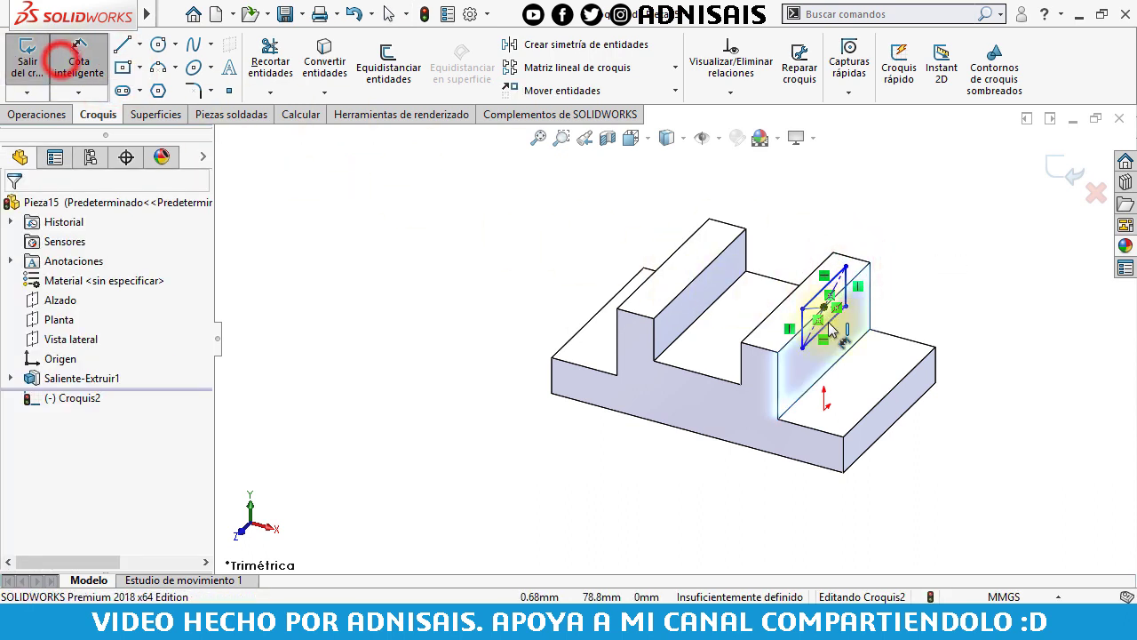
scroll(821, 332, down, 3)
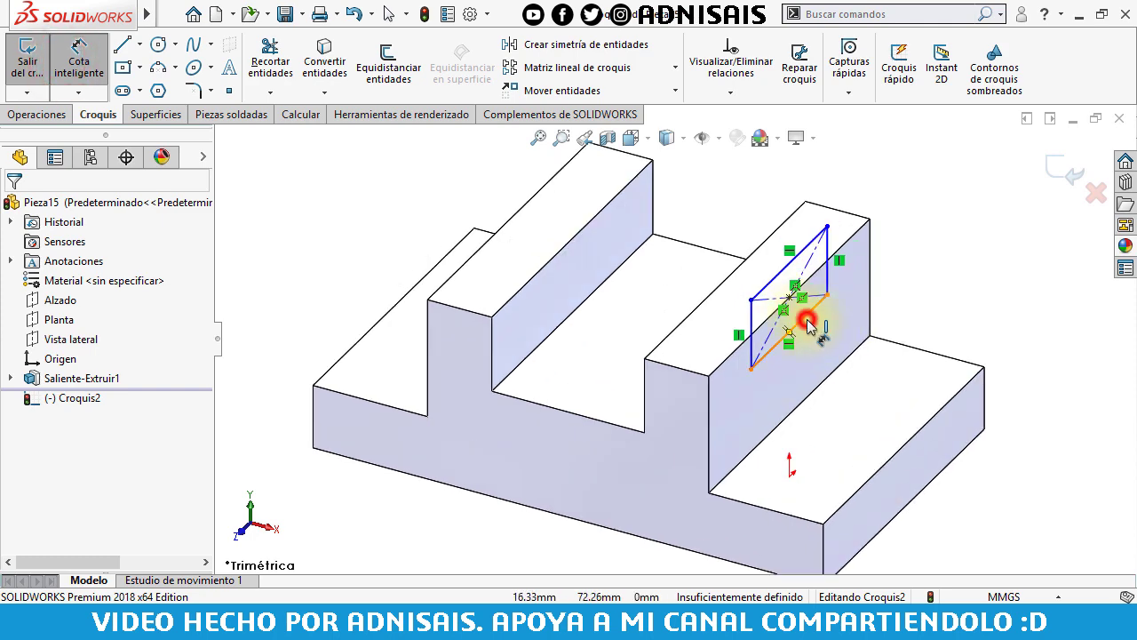
click(807, 323)
click(808, 353)
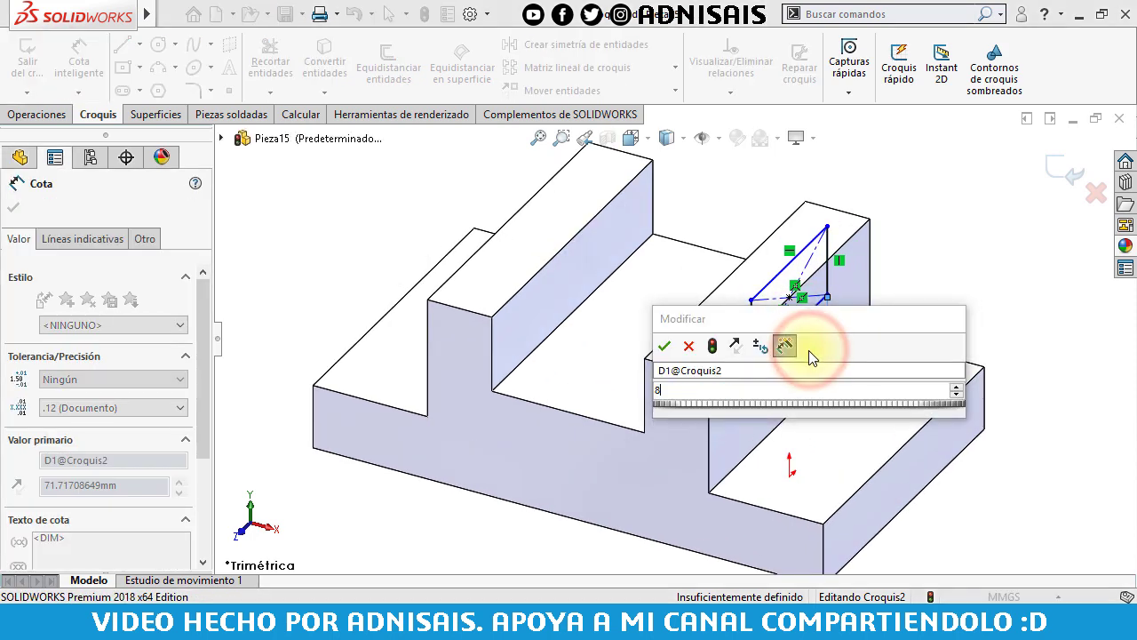
text(88)
key(Return)
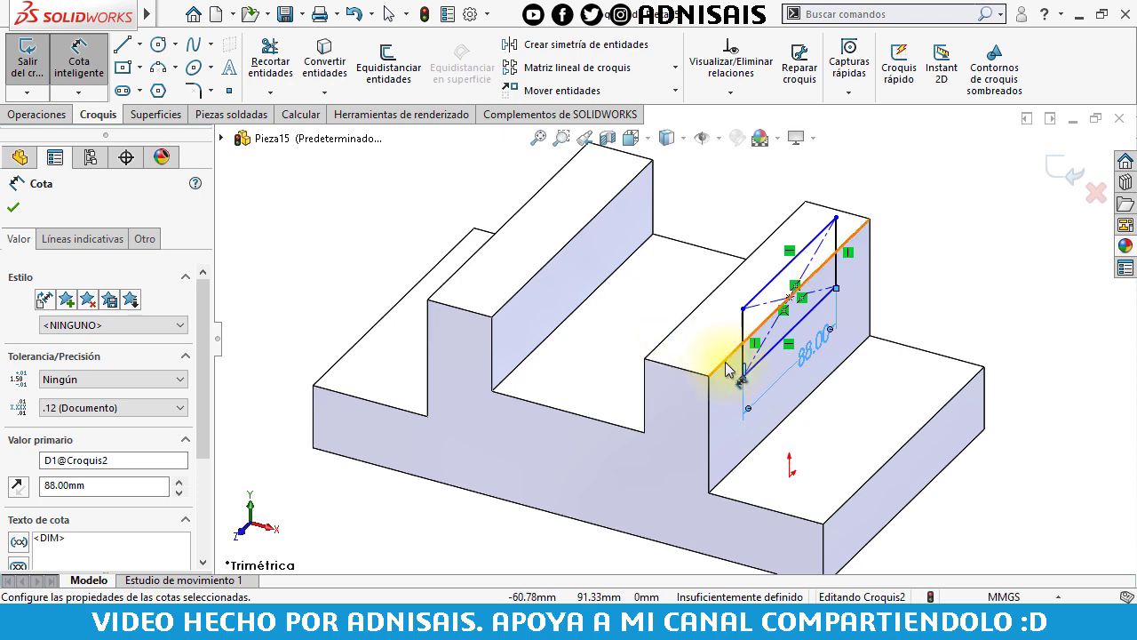
click(724, 363)
click(749, 368)
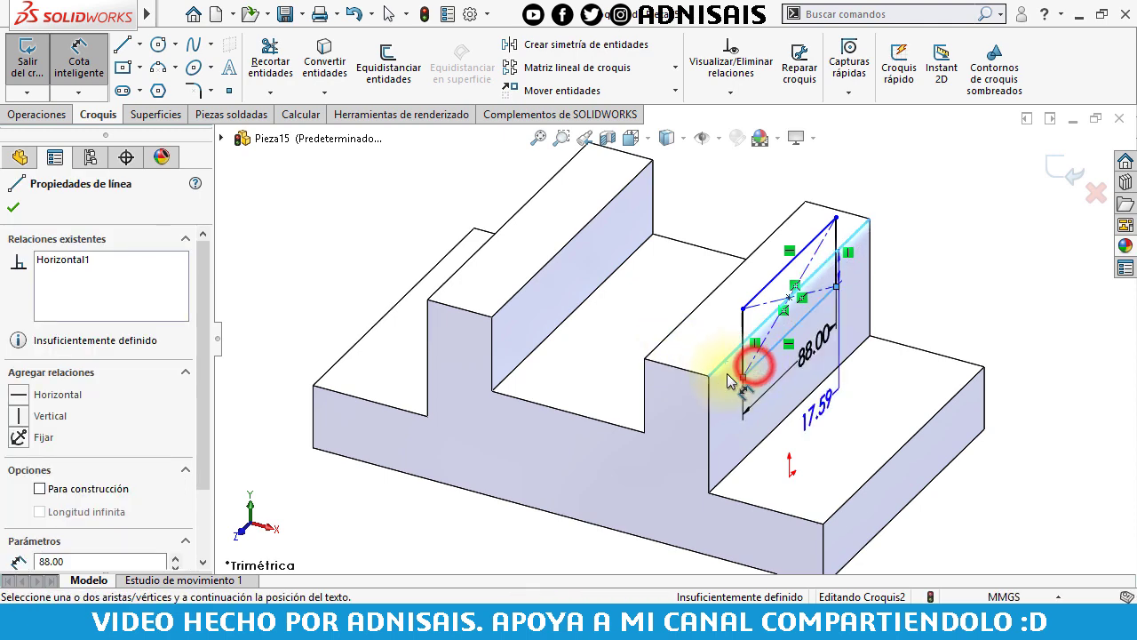
click(722, 383)
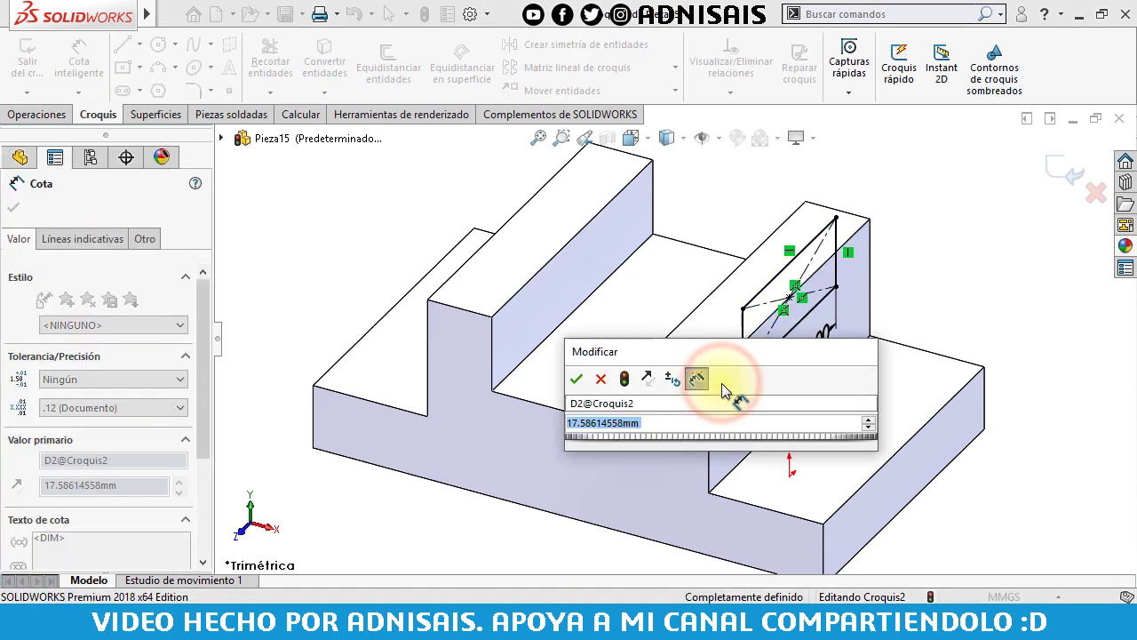
text(20)
key(Return)
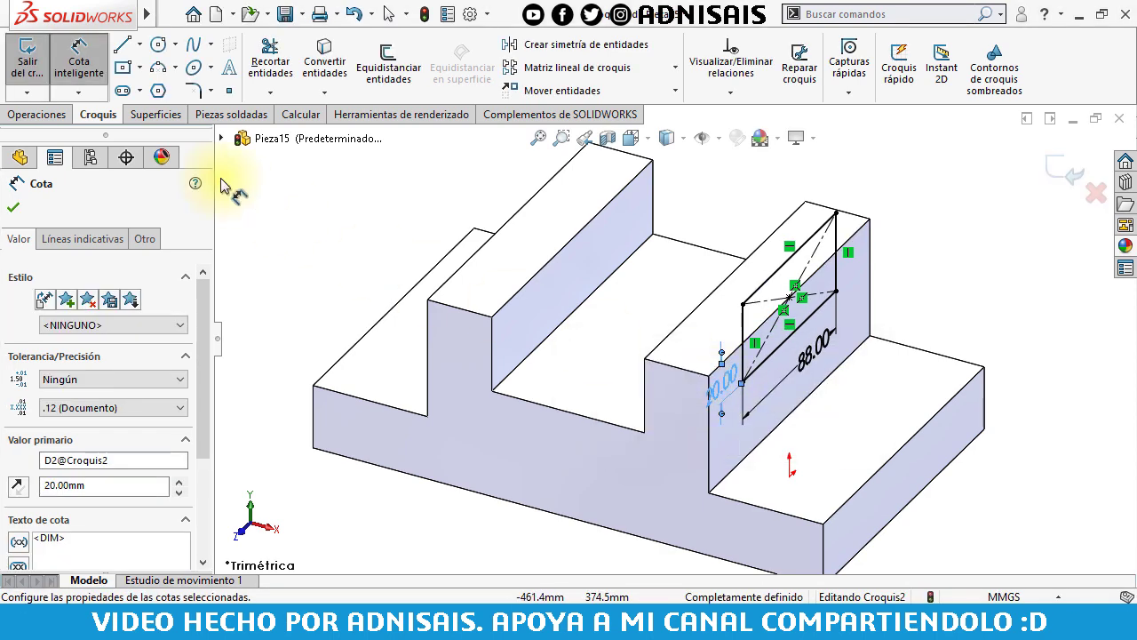
Cut the rectangle through the whole part with Through All.
click(46, 119)
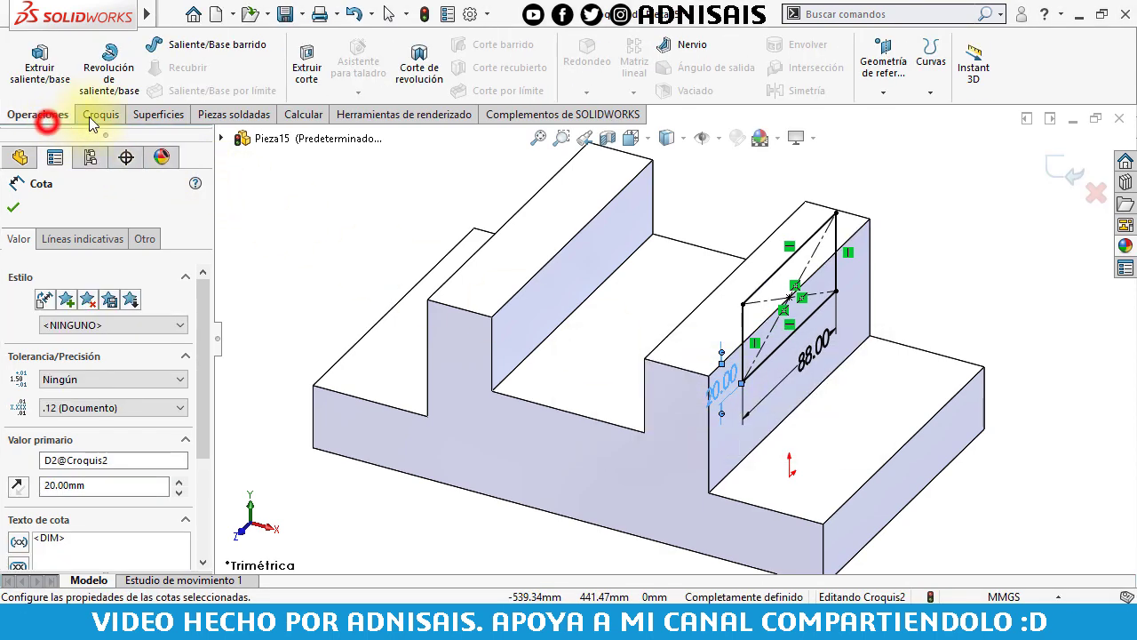
click(288, 78)
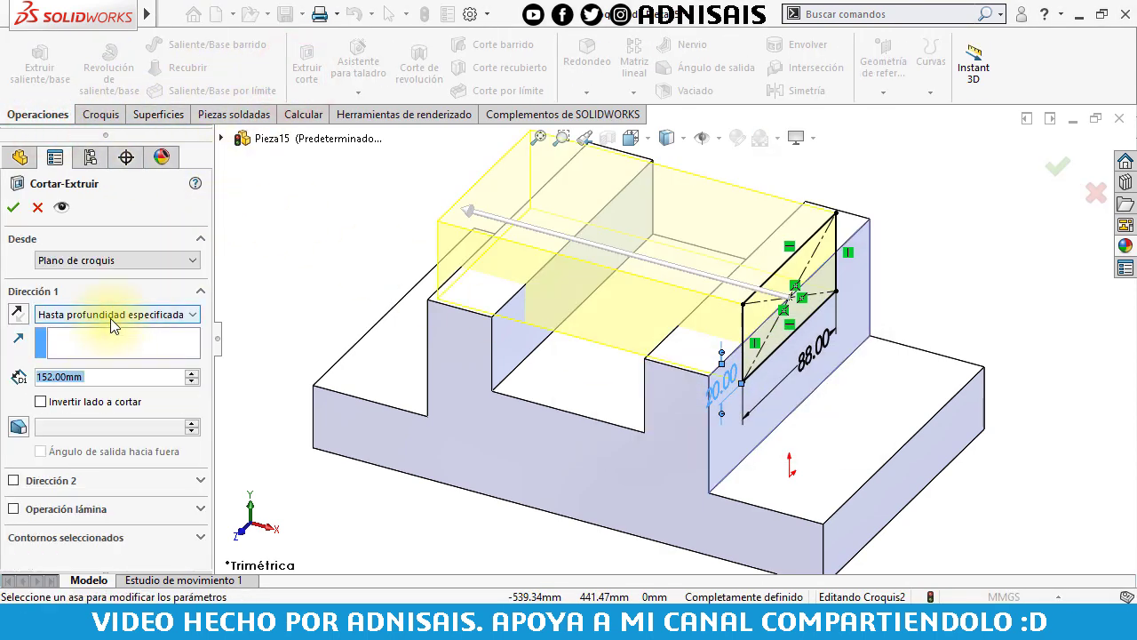
click(111, 318)
click(106, 340)
click(16, 206)
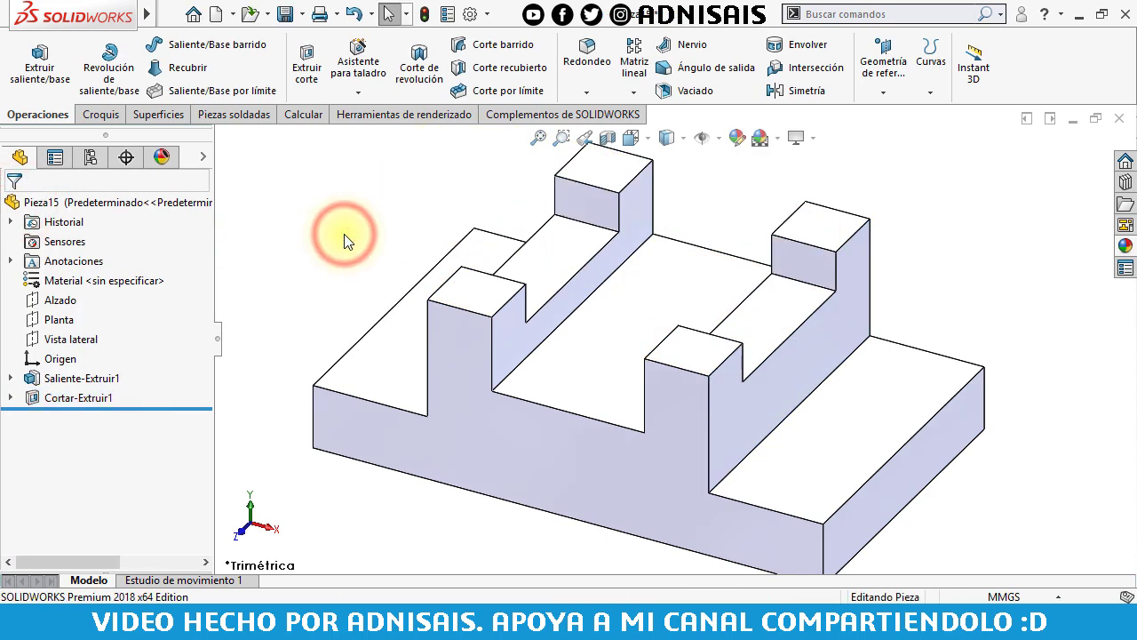
Sketch on the base's top face with a horizontal construction line spanning the part.
click(637, 288)
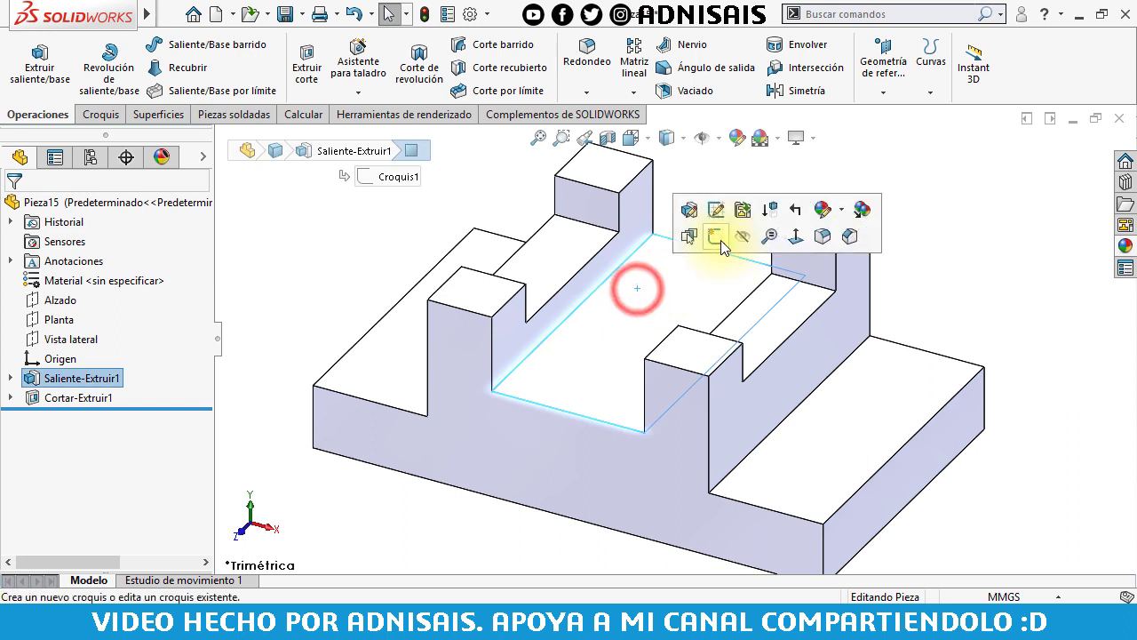
click(720, 240)
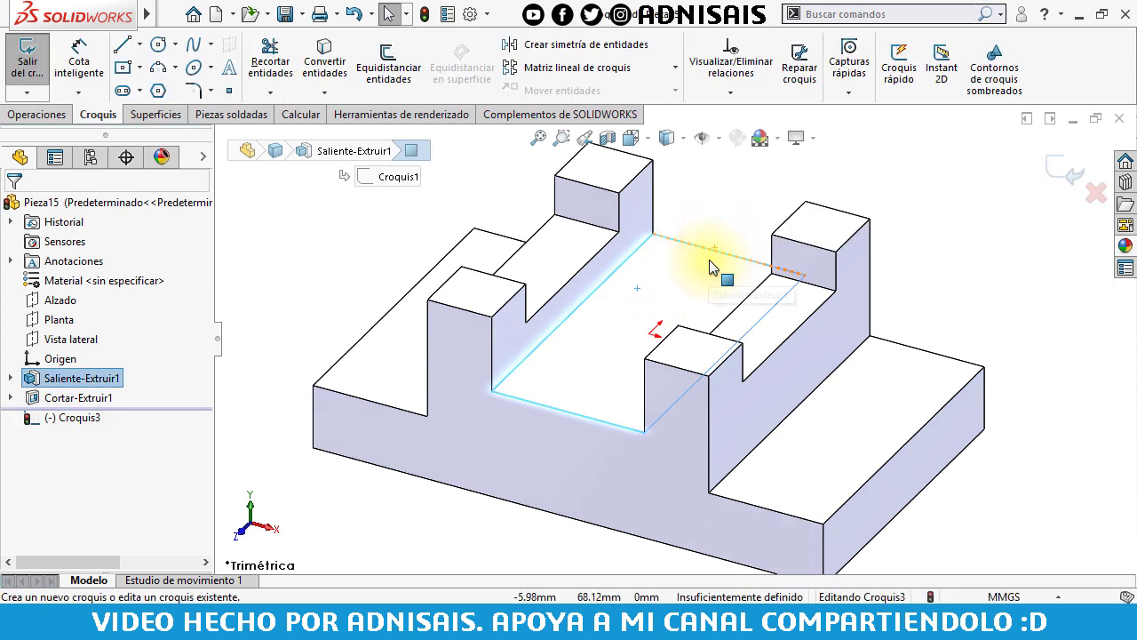
click(140, 67)
click(139, 44)
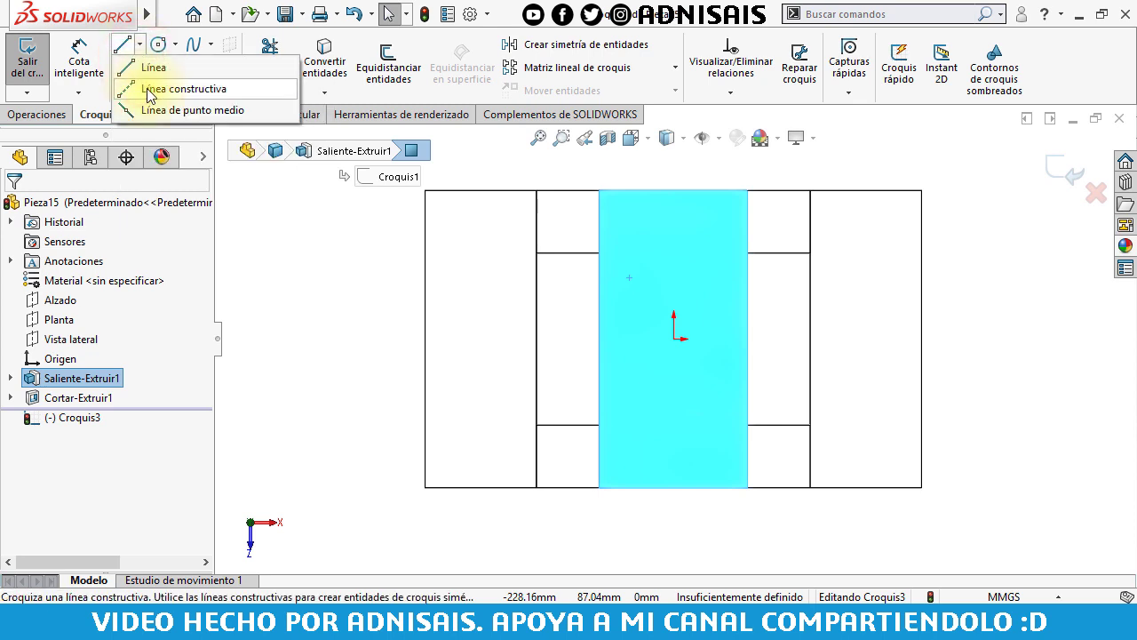
click(147, 89)
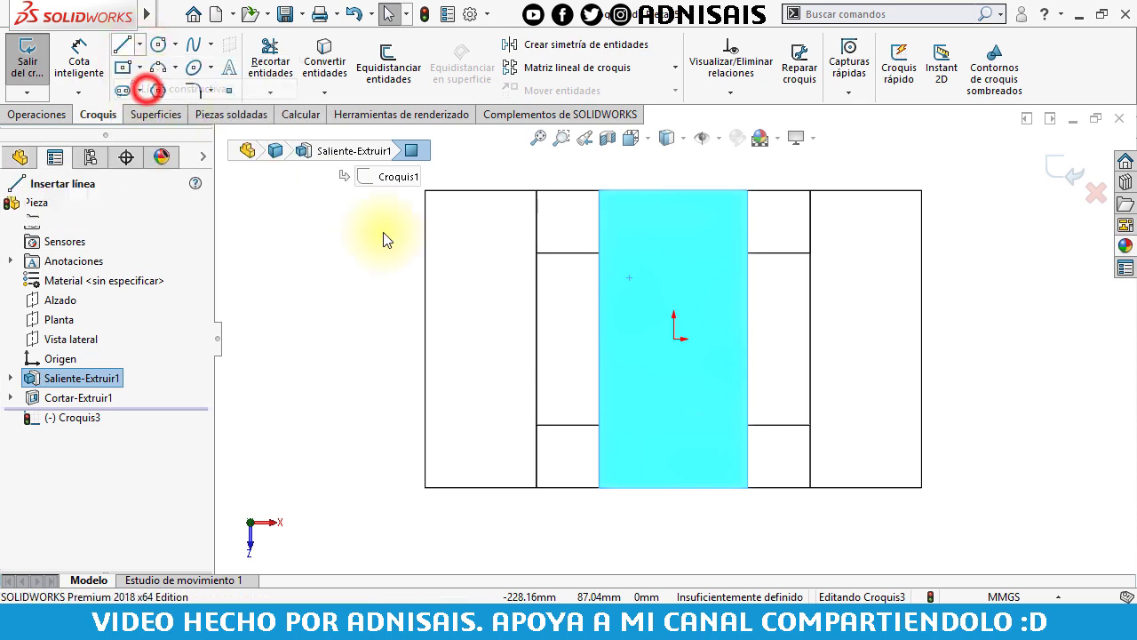
click(424, 338)
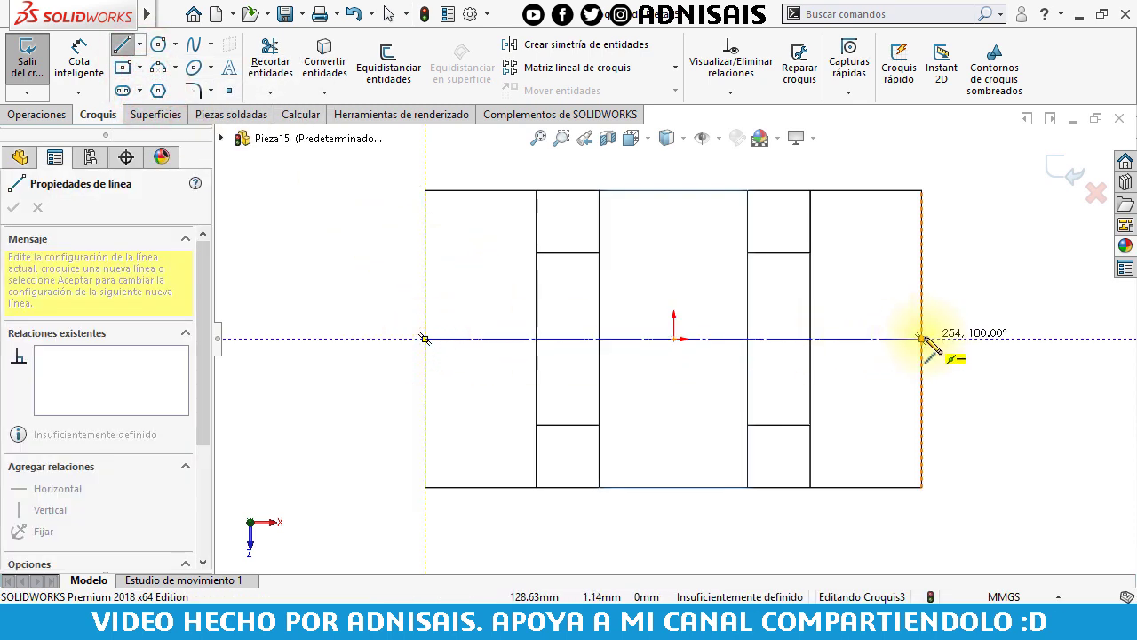
double_click(922, 339)
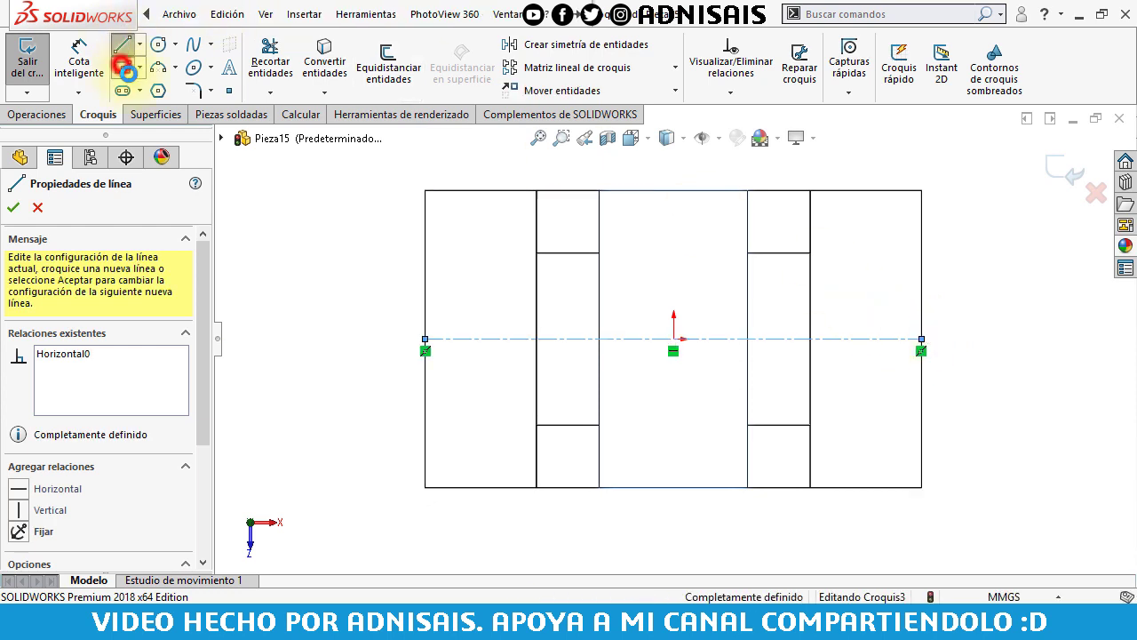
Draw two centre-point rectangles on the centreline, one at each end.
click(124, 68)
click(464, 338)
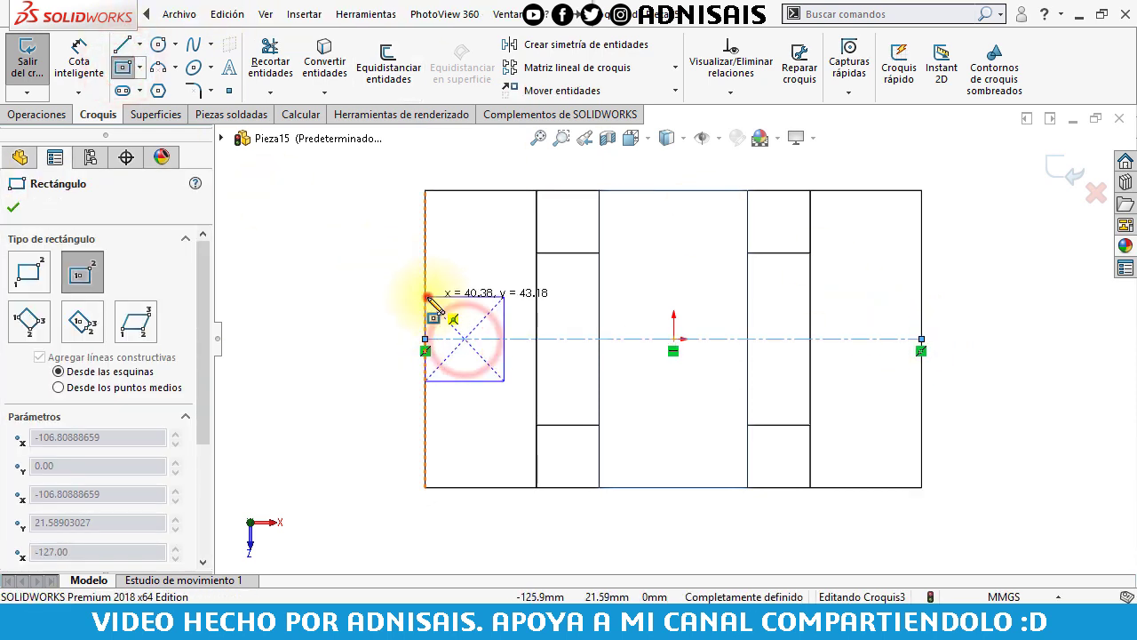
click(425, 296)
click(877, 338)
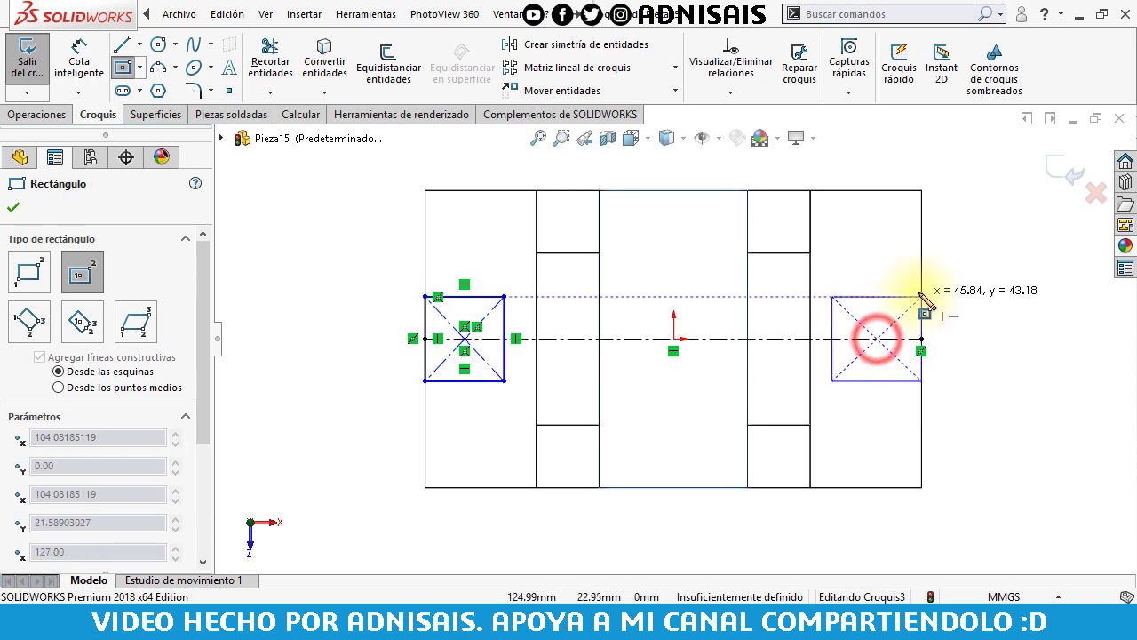
click(921, 296)
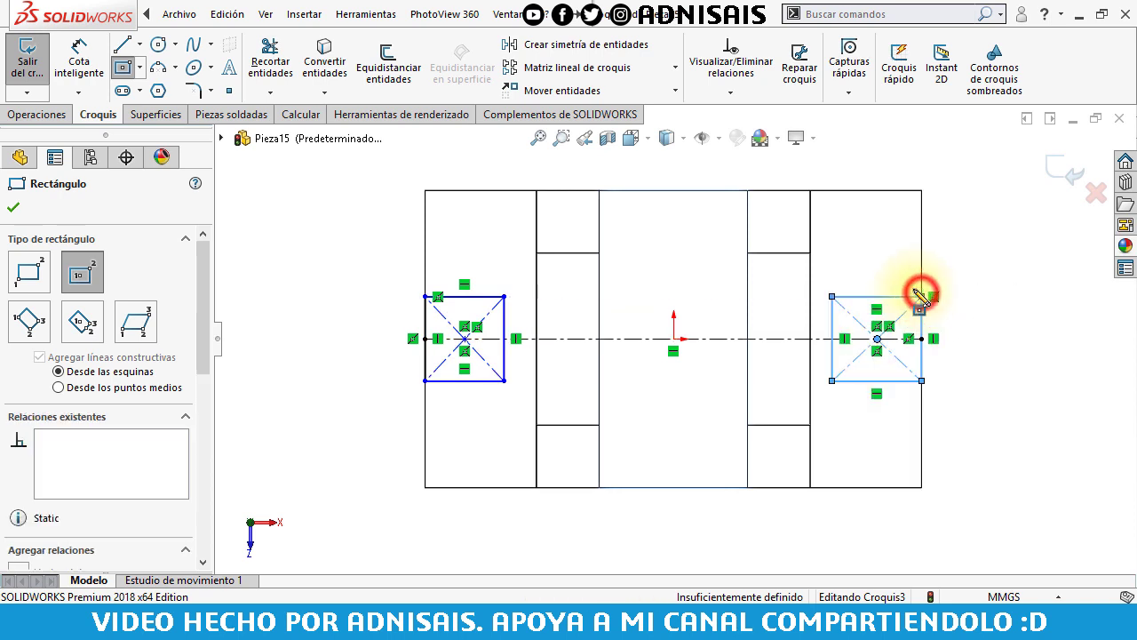
Draw a circle centred on the sketch origin.
click(158, 47)
click(674, 338)
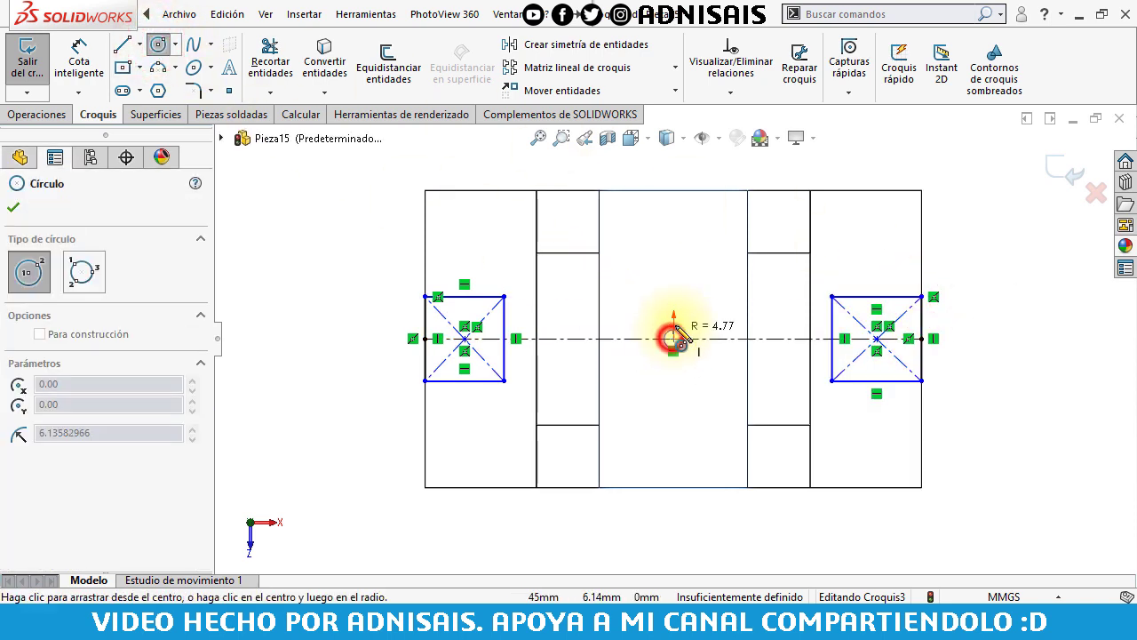
click(682, 304)
key(Escape)
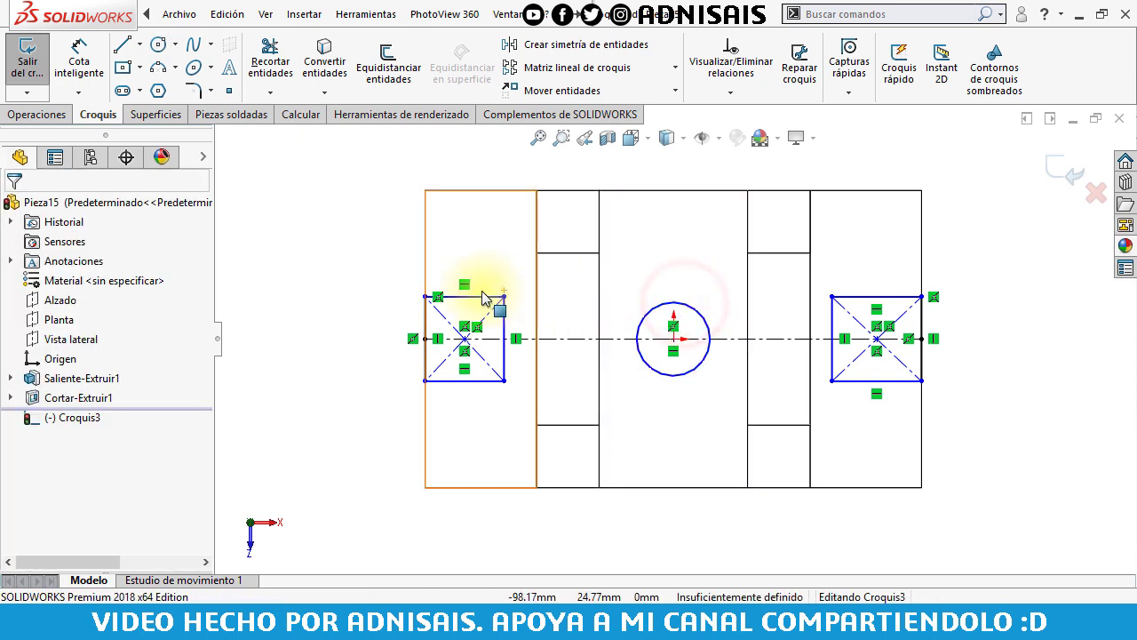
Make the two rectangles' top edges equal in length.
click(487, 299)
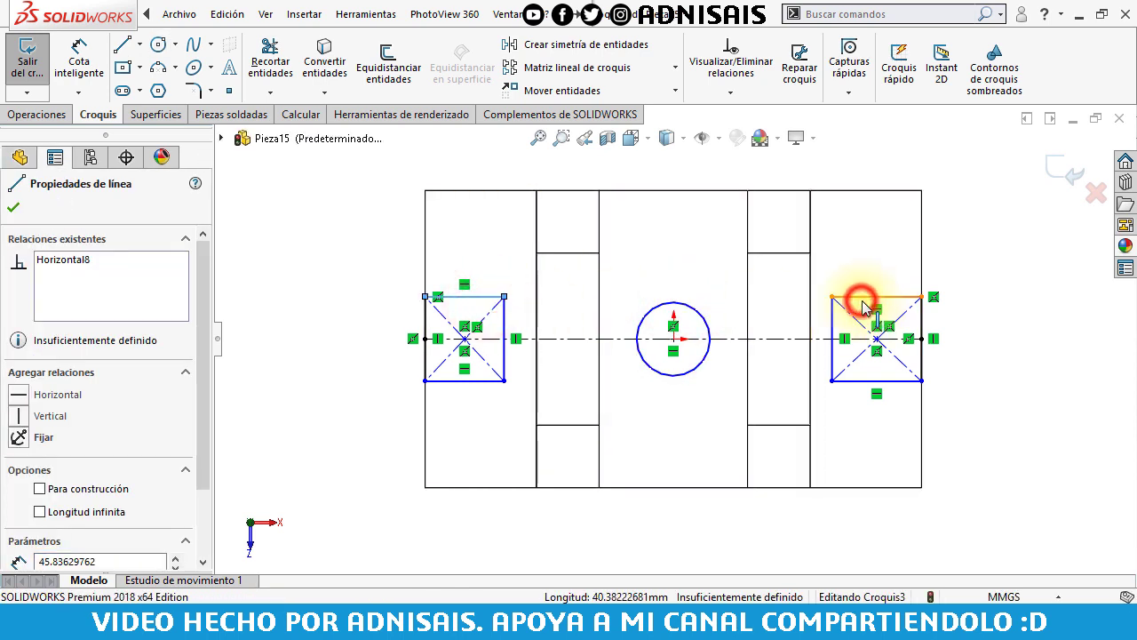
ctrl+click(861, 298)
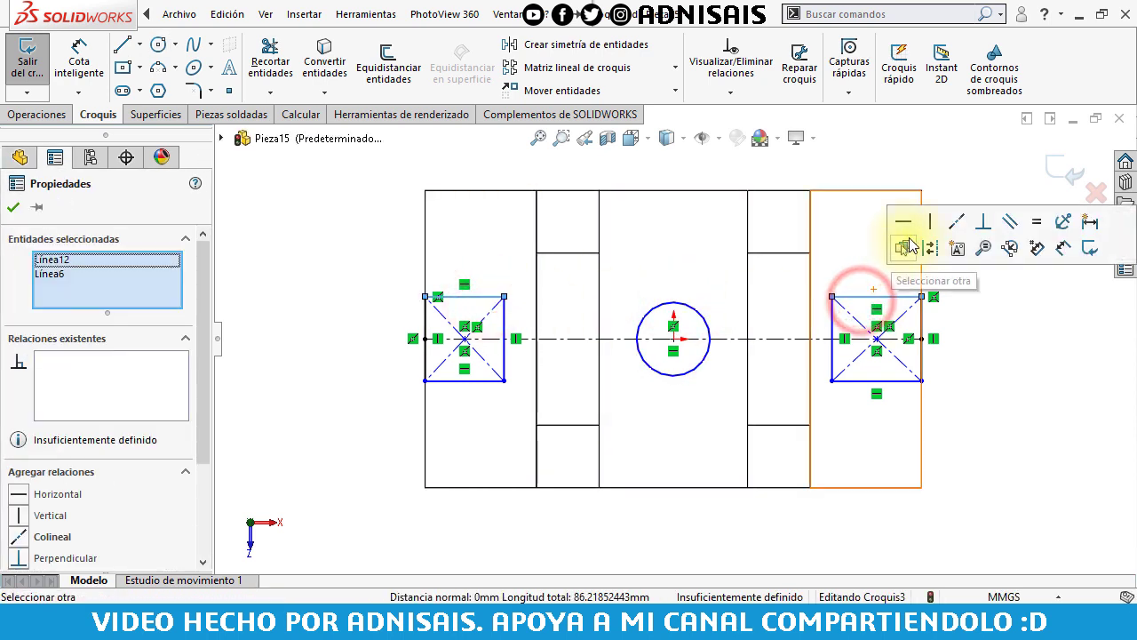
click(1033, 226)
click(1004, 347)
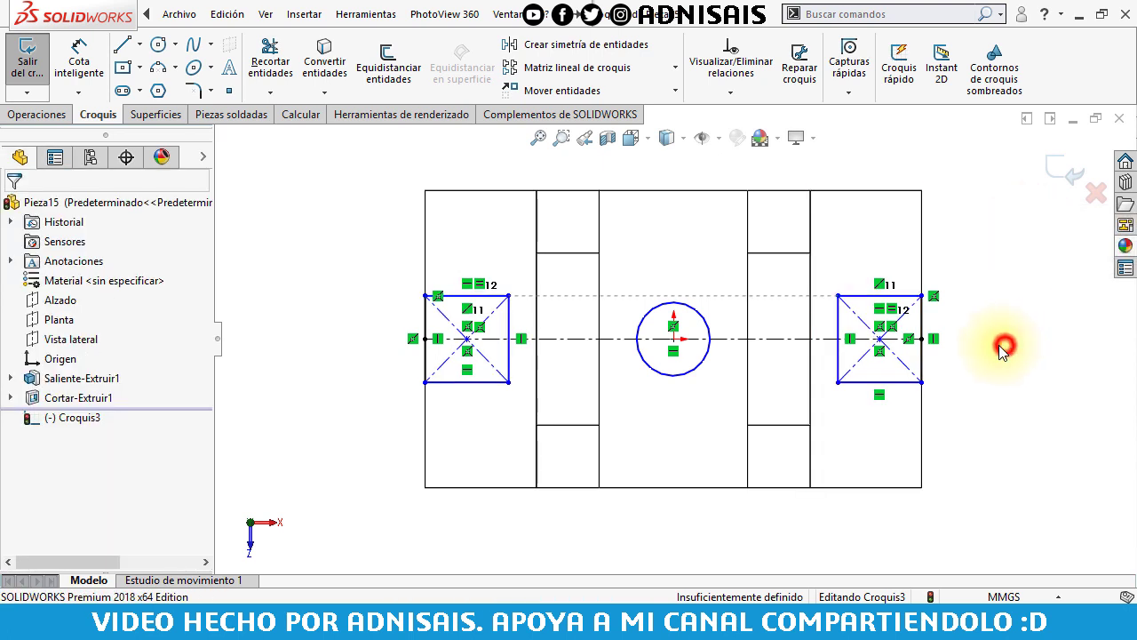
click(79, 60)
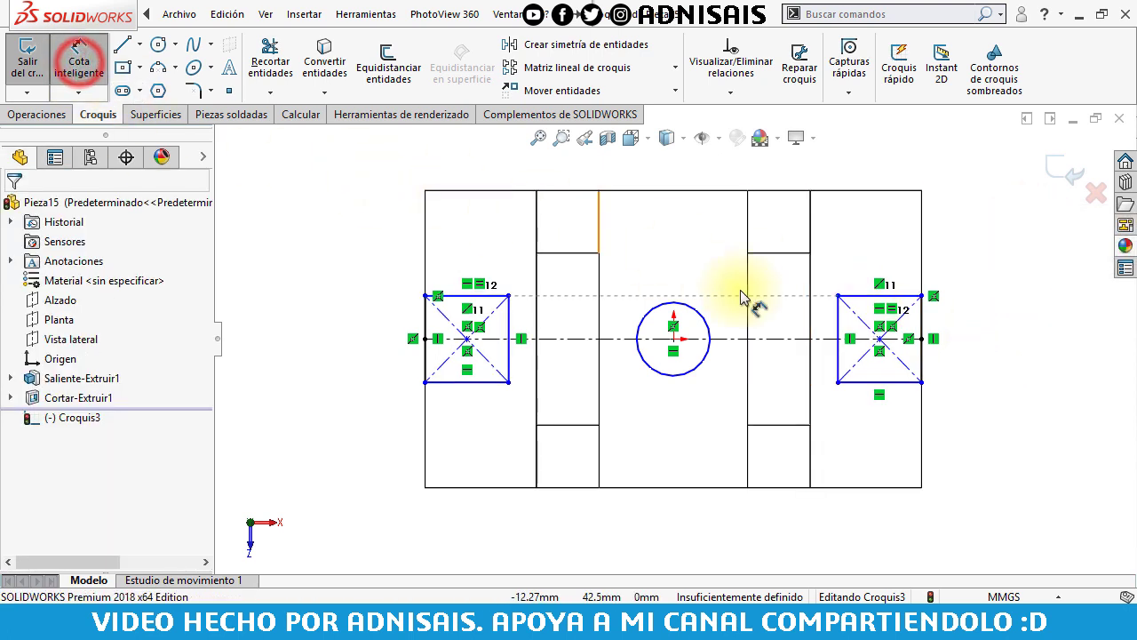
Dimension the right rectangle 50 high and 41 wide, and the circle to Ø32.
click(925, 320)
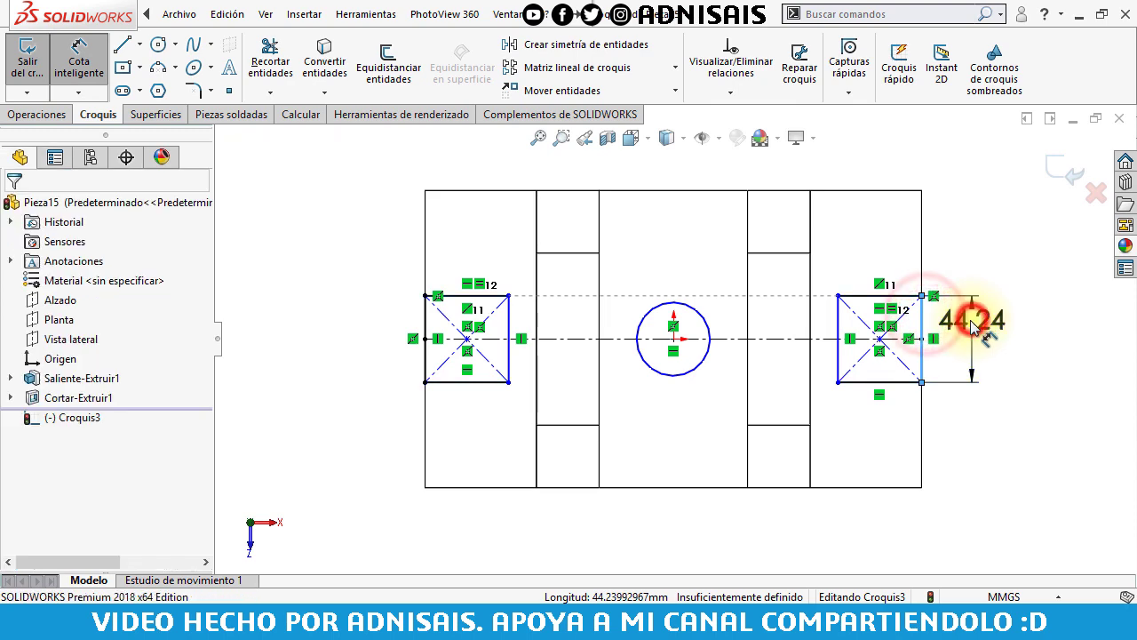
click(965, 328)
text(50)
key(Return)
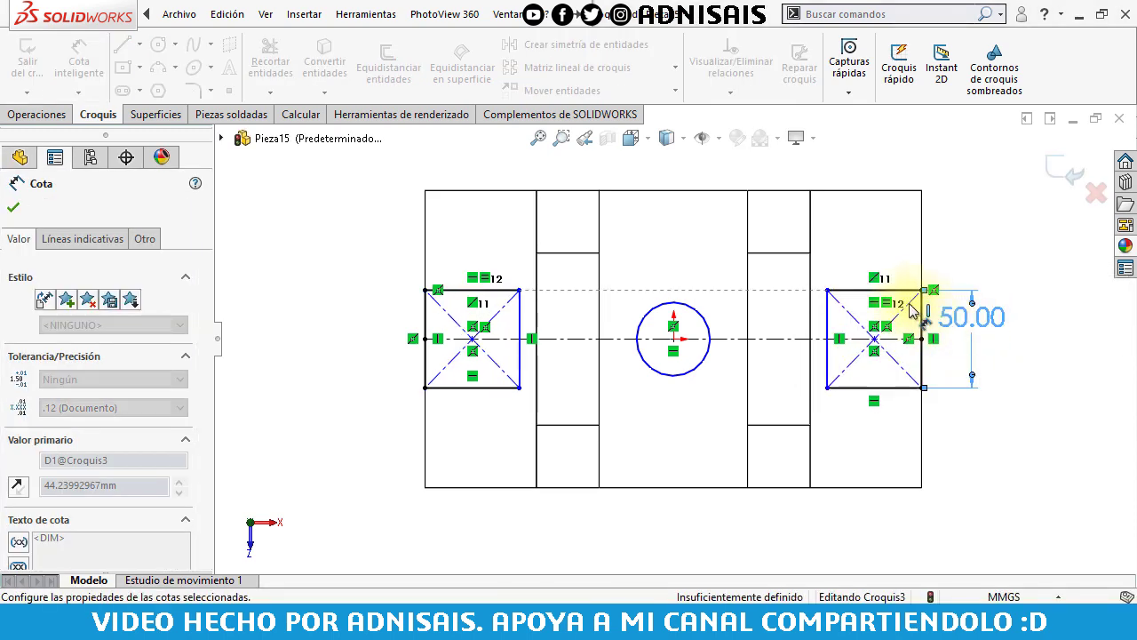
click(913, 280)
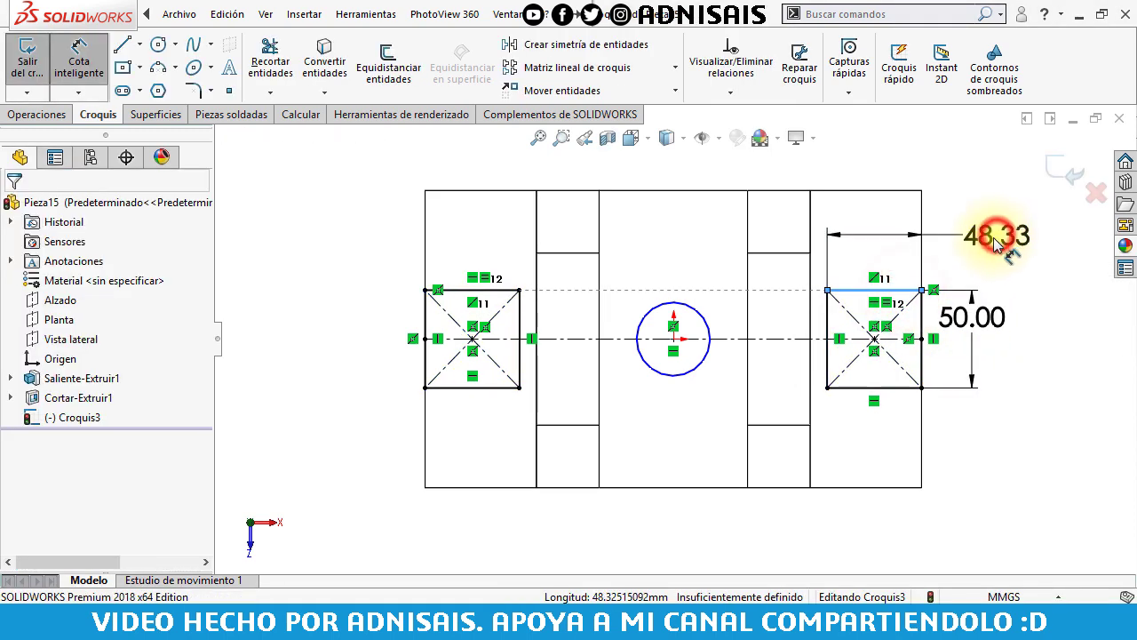
click(991, 243)
text(41)
key(Return)
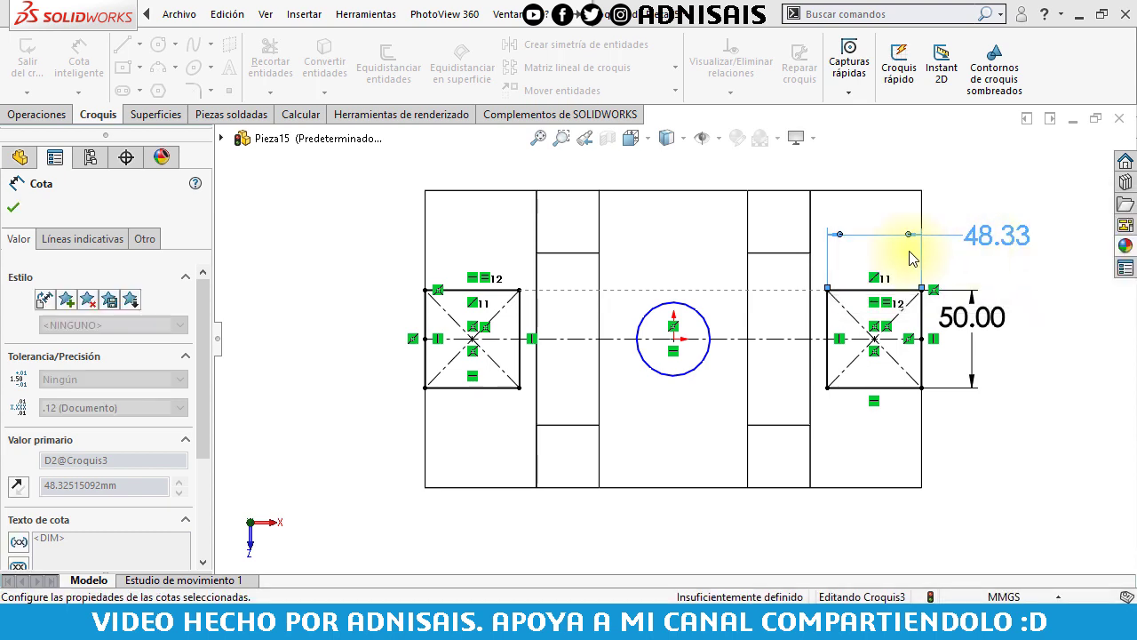
click(693, 303)
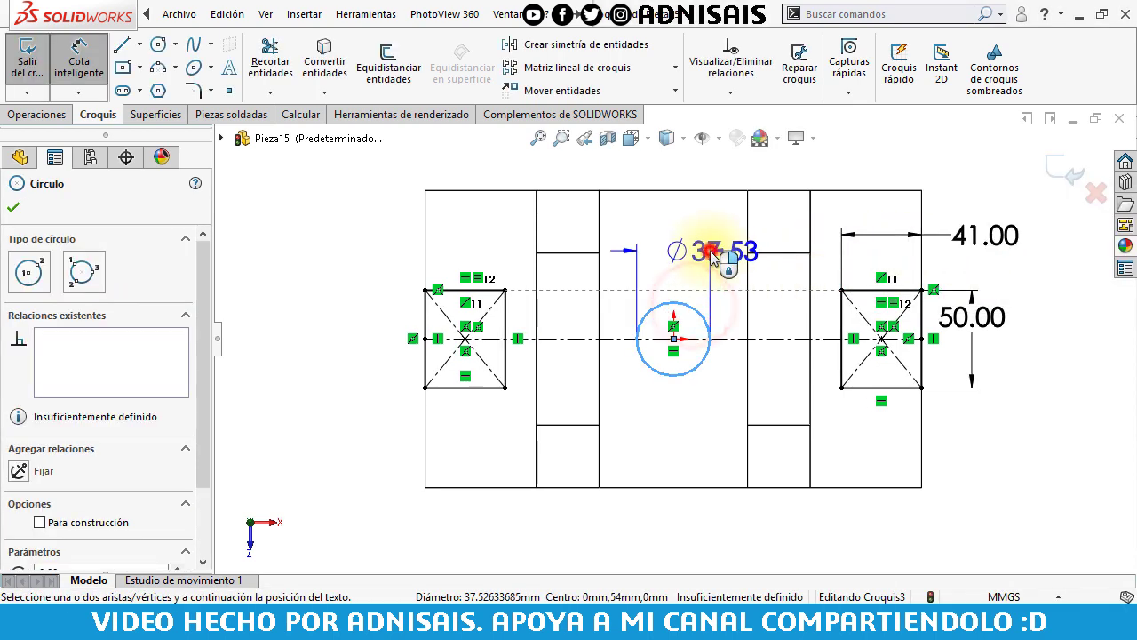
click(710, 255)
text(32)
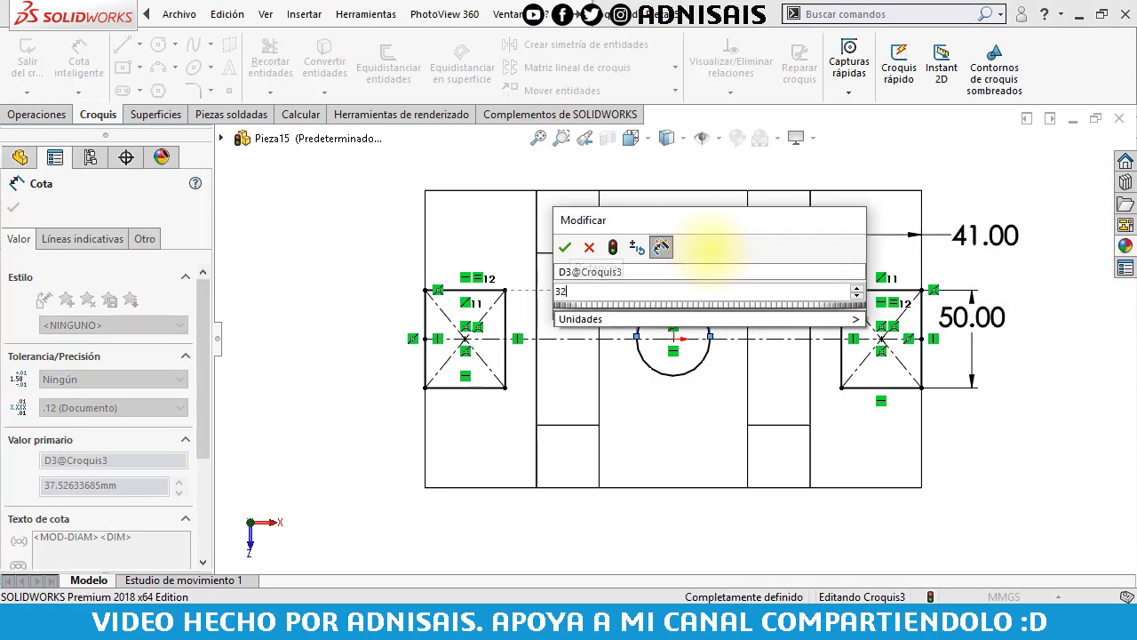
key(Return)
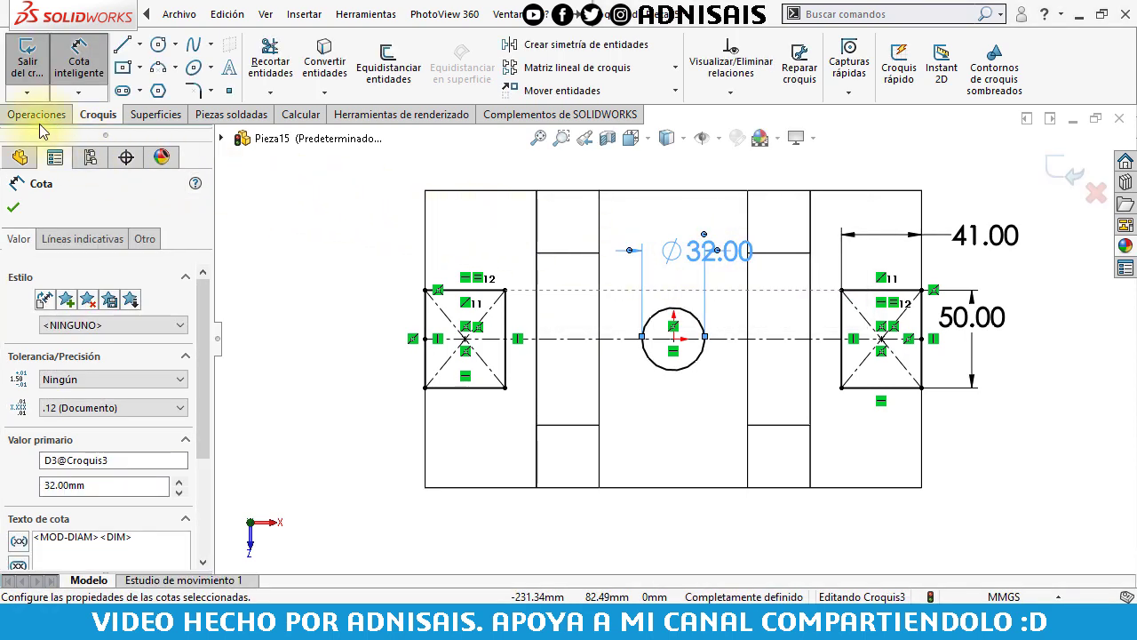
Cut the two rectangles and the circle through all of Pieza15.
click(37, 116)
click(302, 80)
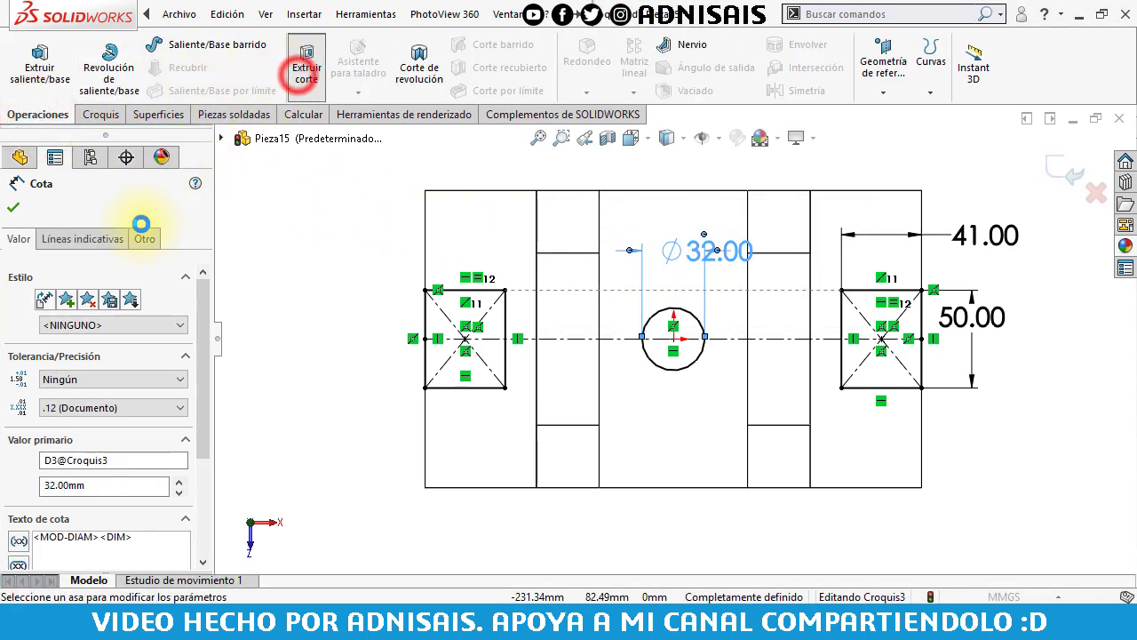
click(83, 314)
click(80, 342)
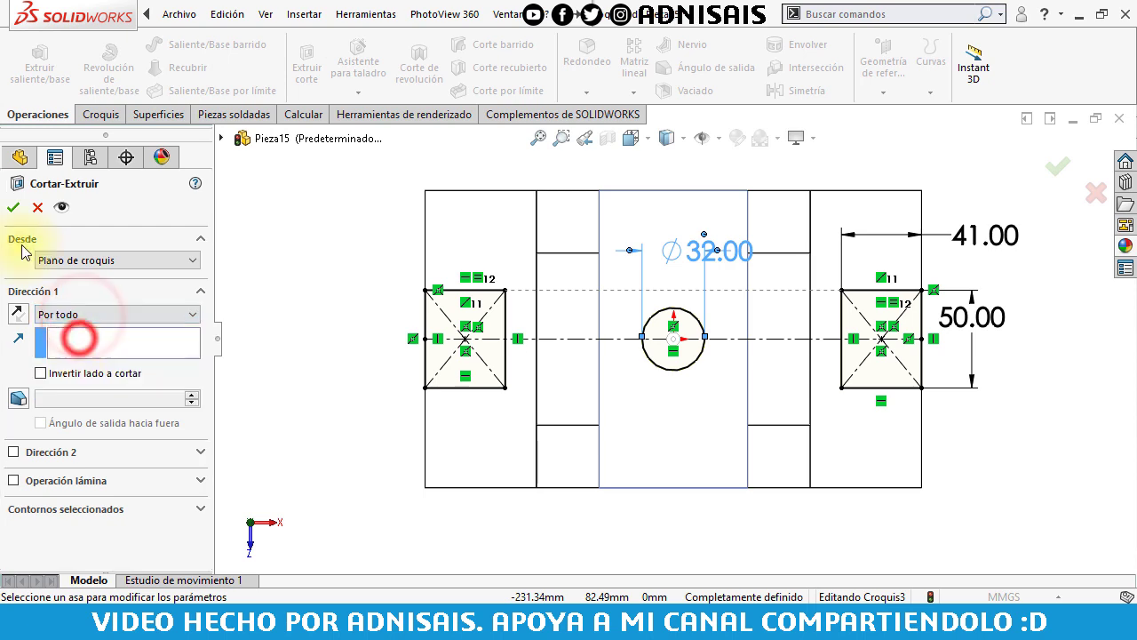
click(13, 207)
View the cut part in isometric, then create a new blank part.
middle_drag(603, 387, 573, 283)
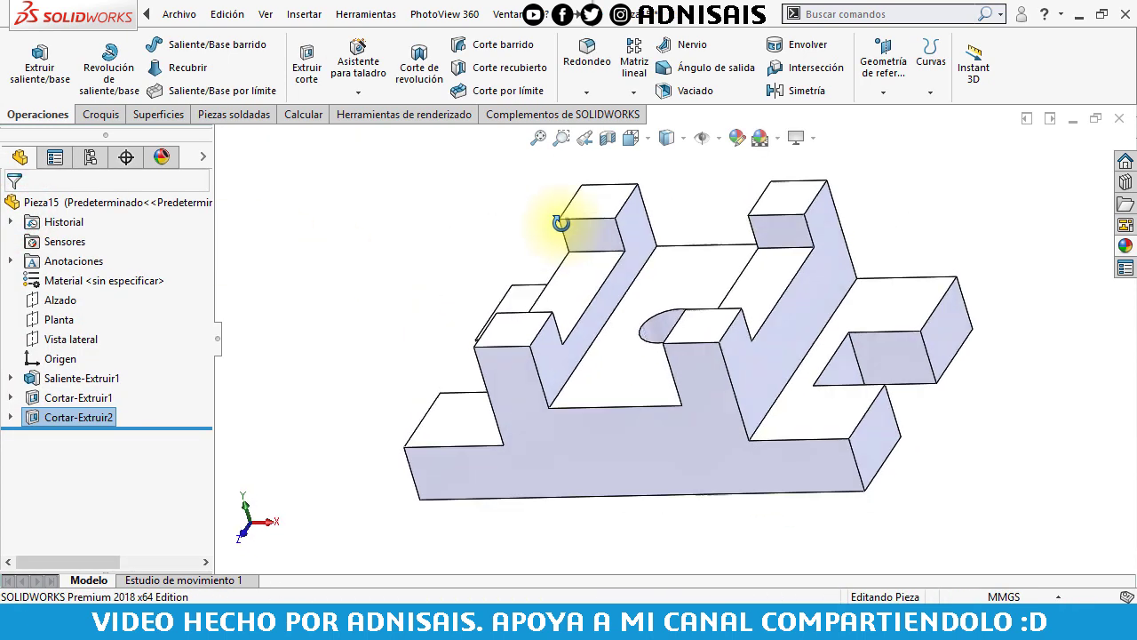
key(ctrl+7)
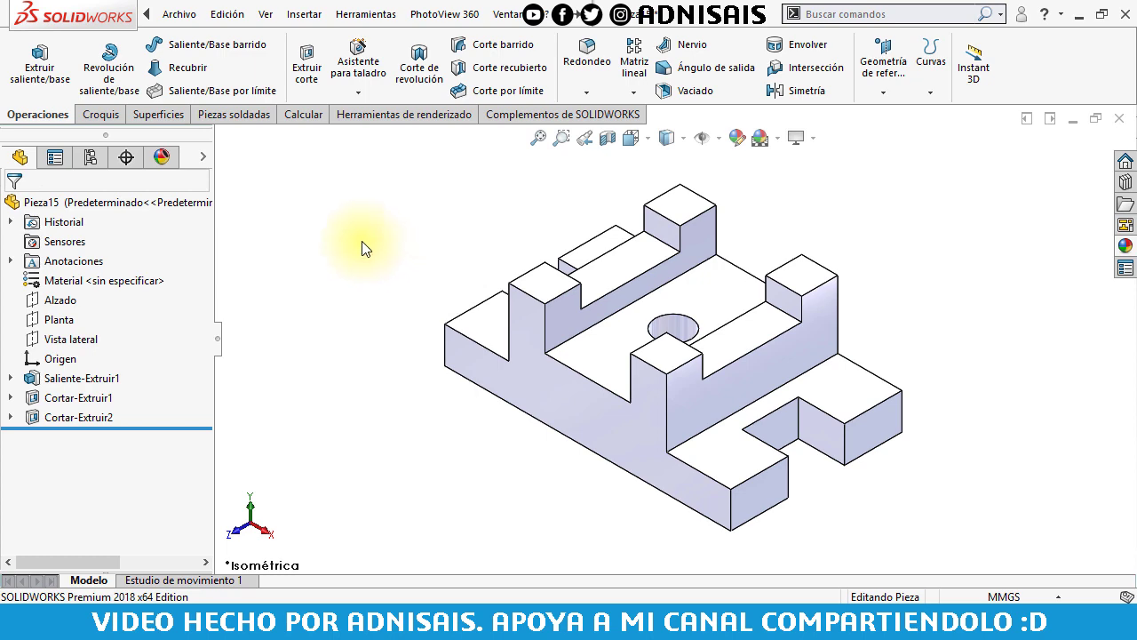
click(166, 15)
click(194, 42)
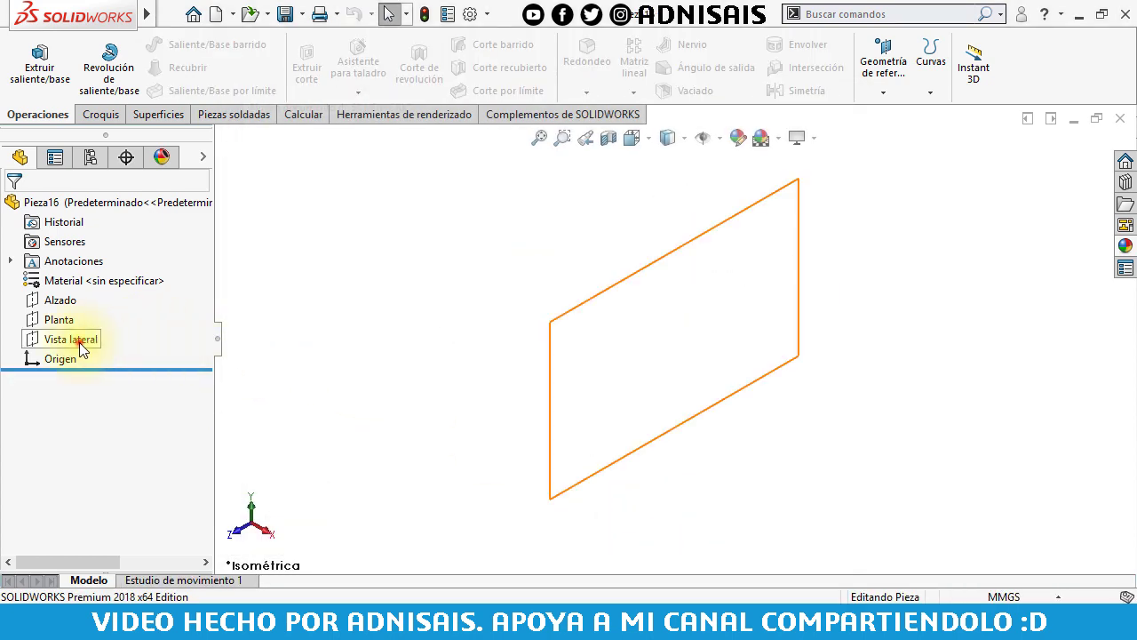
On the Vista lateral plane, sketch the stepped half I-beam outline with lines starting at the origin.
click(79, 342)
click(94, 318)
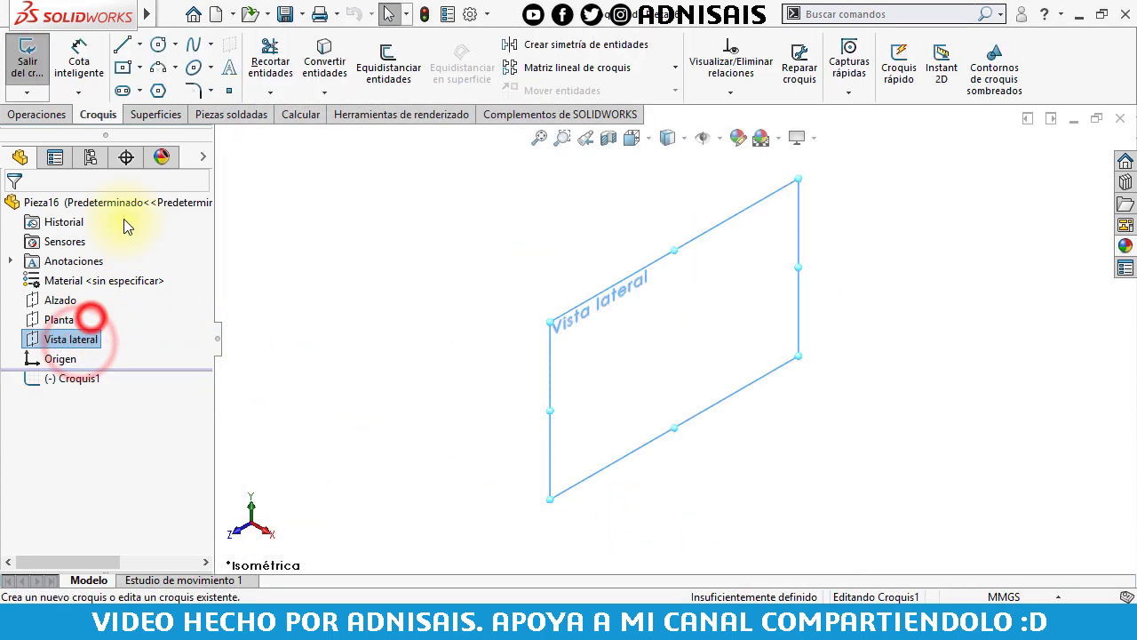
click(128, 49)
click(674, 338)
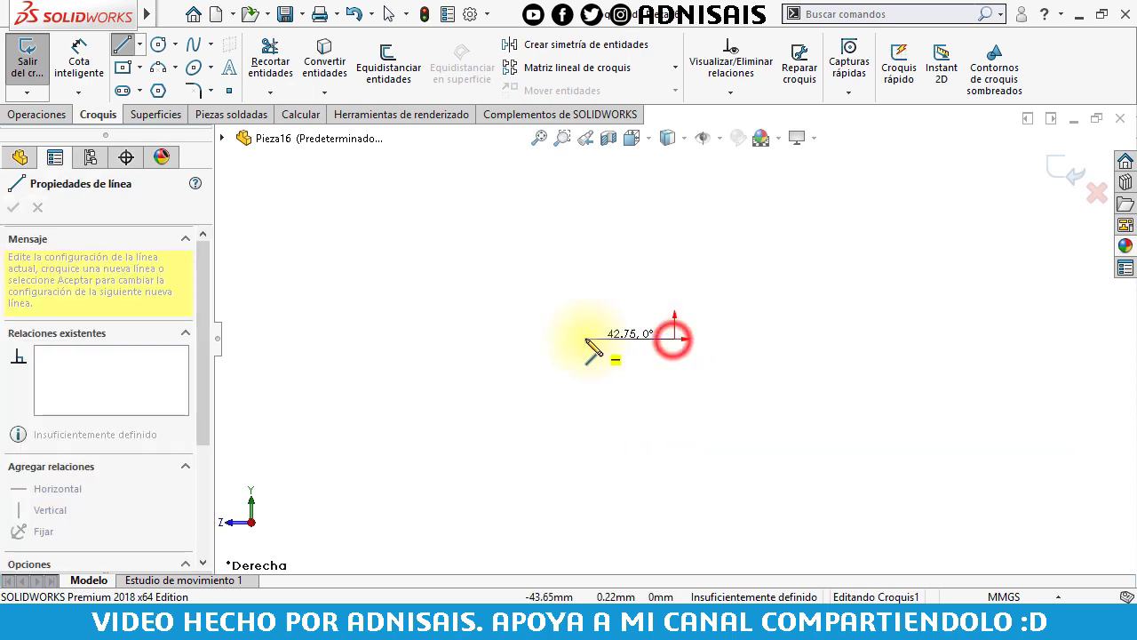
click(580, 339)
click(579, 291)
click(604, 291)
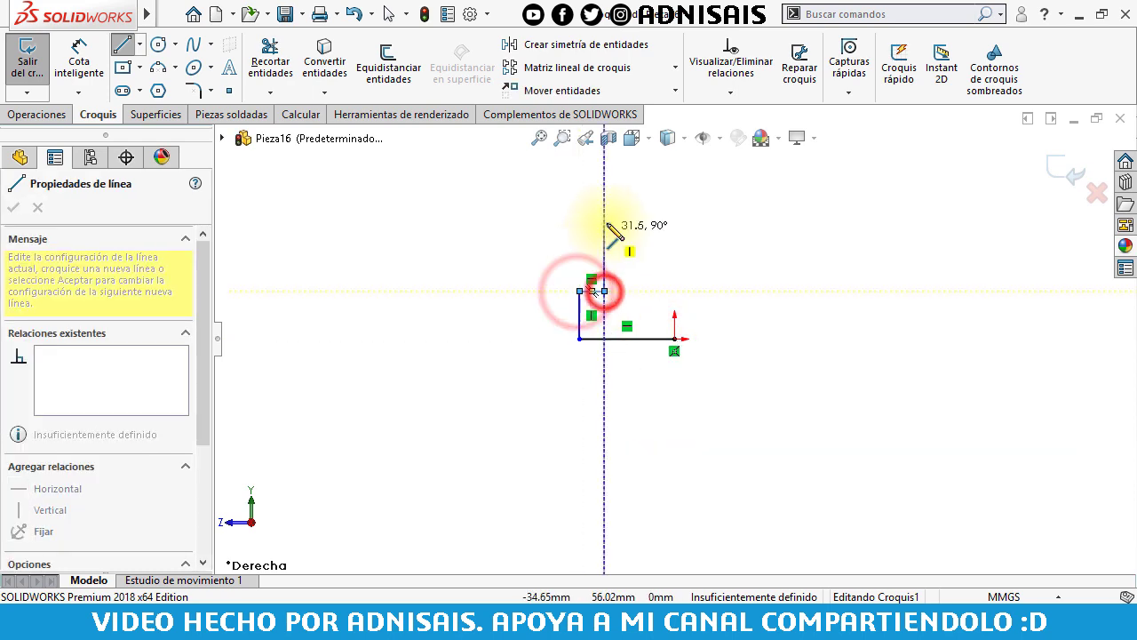
click(604, 215)
click(579, 175)
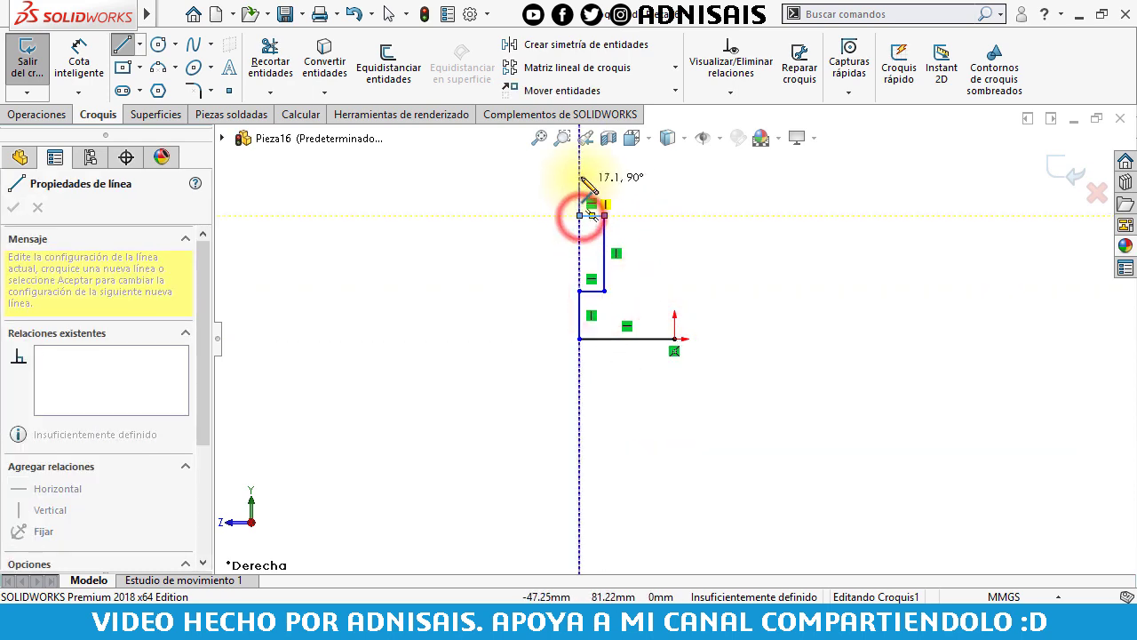
click(674, 175)
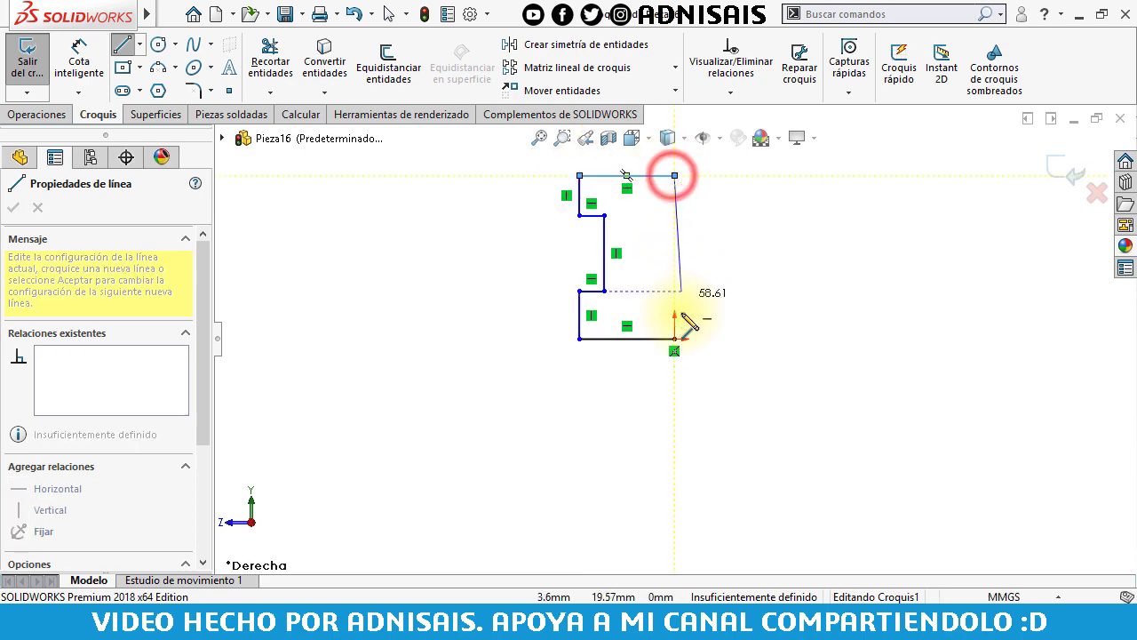
click(675, 339)
key(Escape)
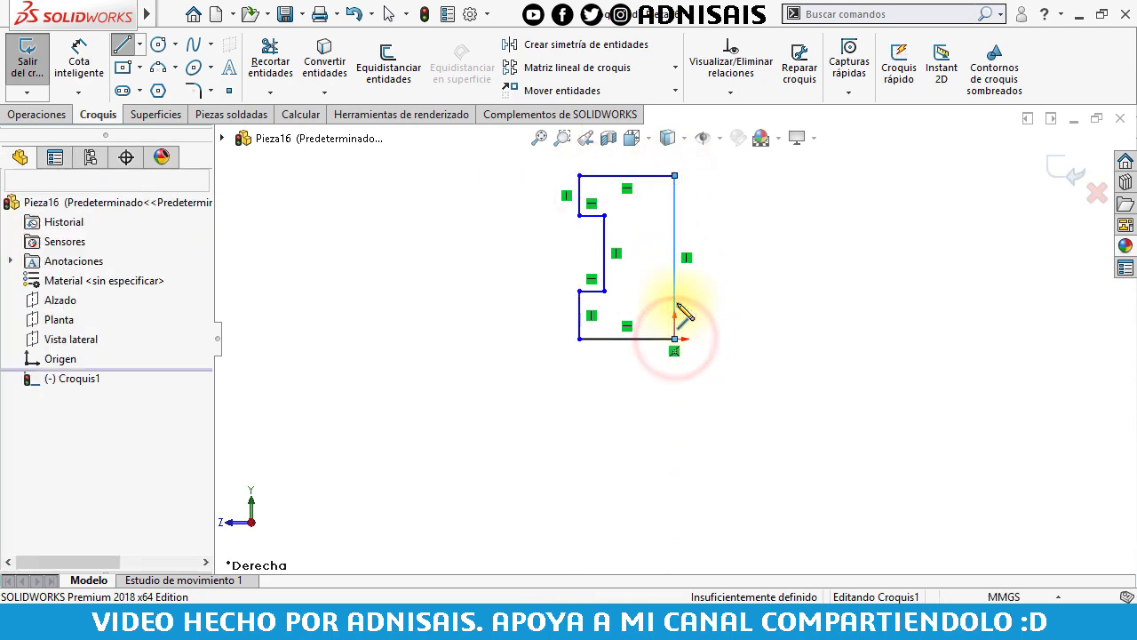
Make the middle vertical line a centreline and select the whole half profile.
click(674, 297)
click(749, 246)
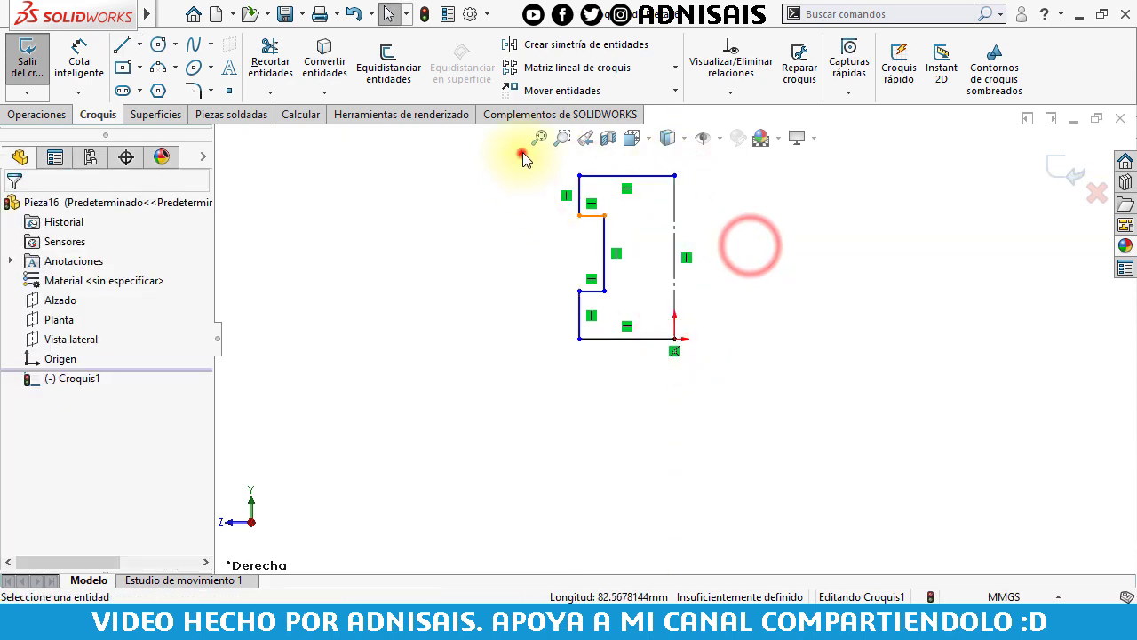
drag(520, 152, 730, 400)
Mirror the half profile about the centreline and dimension the bottom width 95 mm.
click(582, 52)
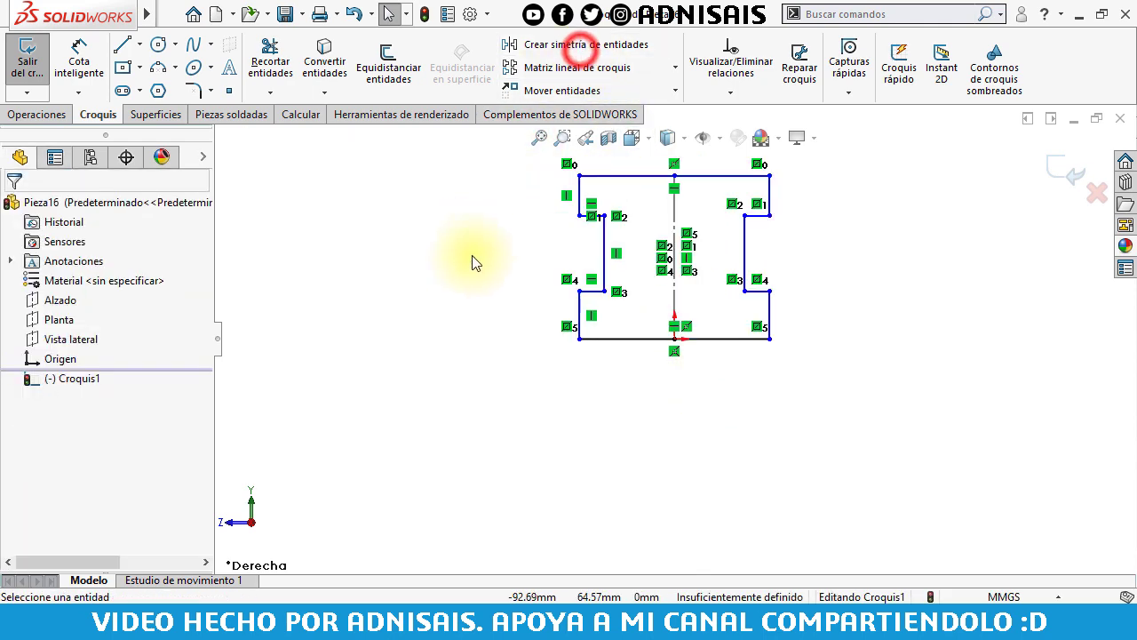
click(79, 58)
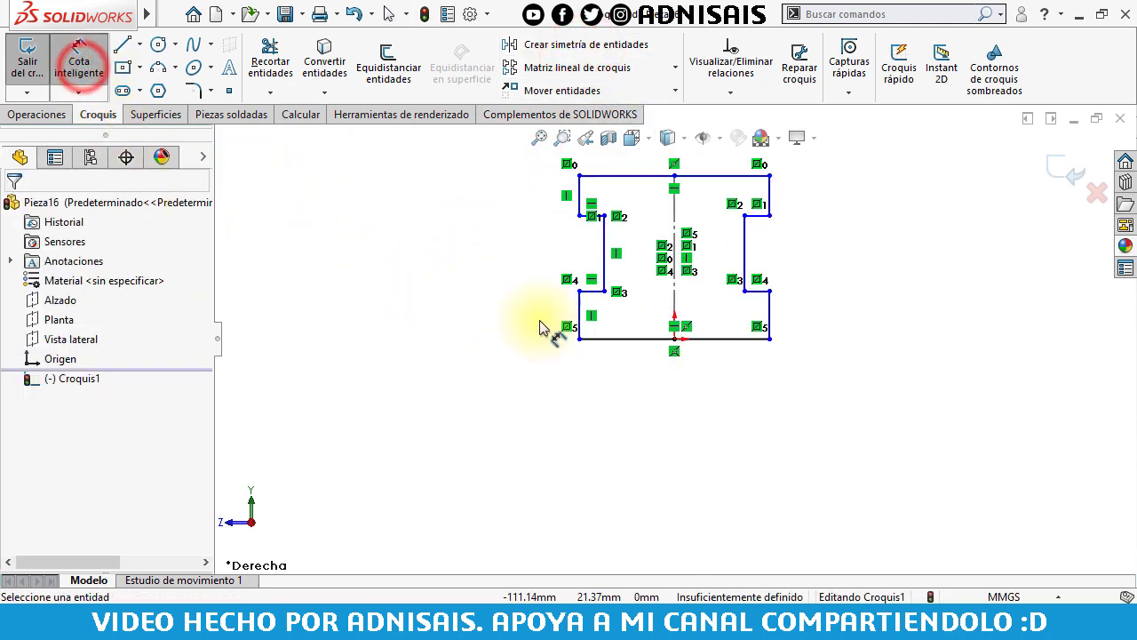
click(628, 340)
click(625, 383)
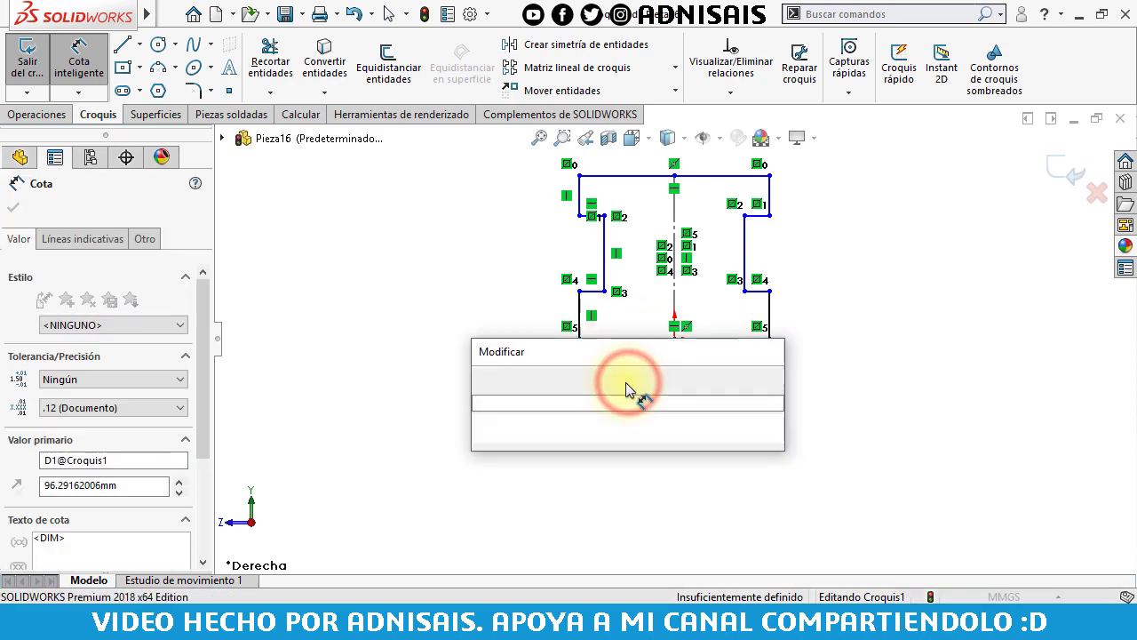
text(95)
key(Return)
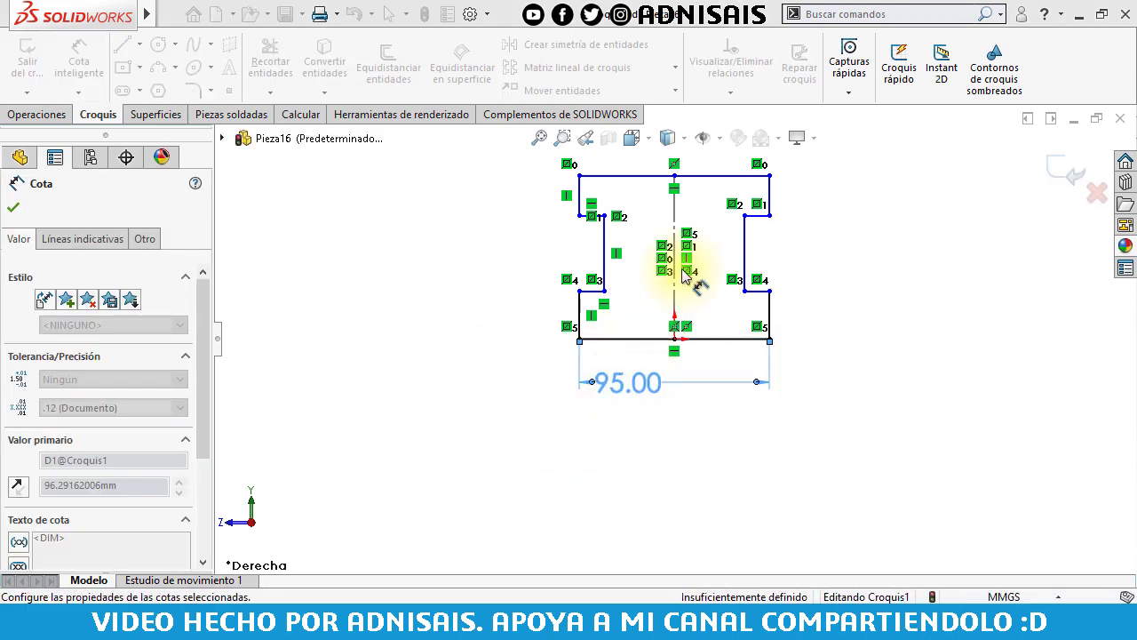
Dimension the overall profile height to 155 mm.
click(673, 201)
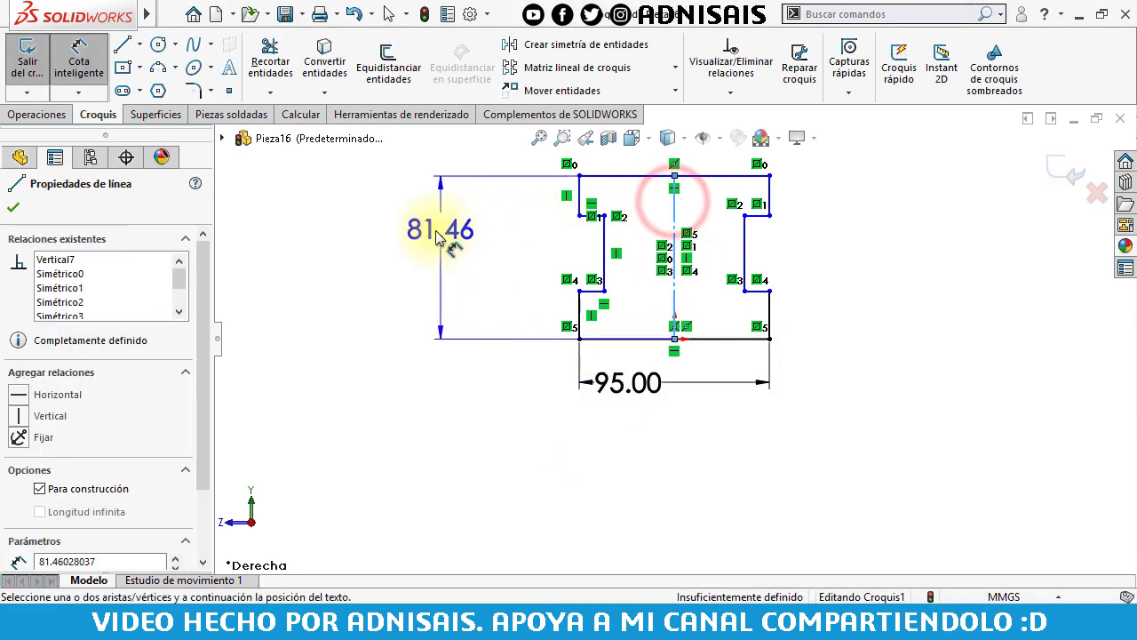
click(435, 238)
text(95.)
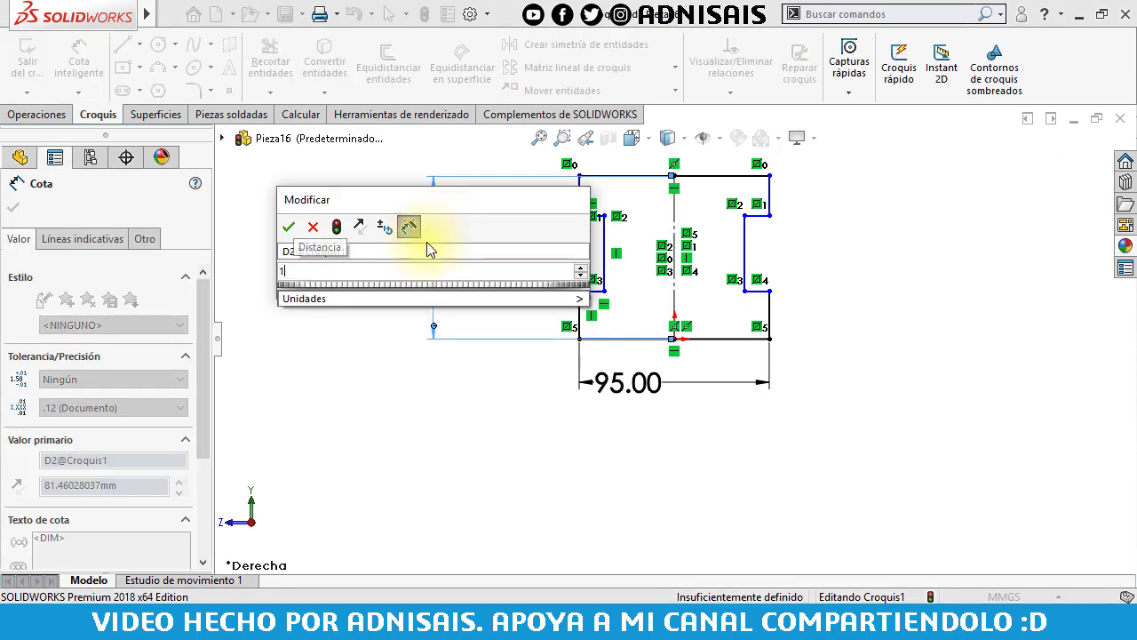
text(0)
key(Return)
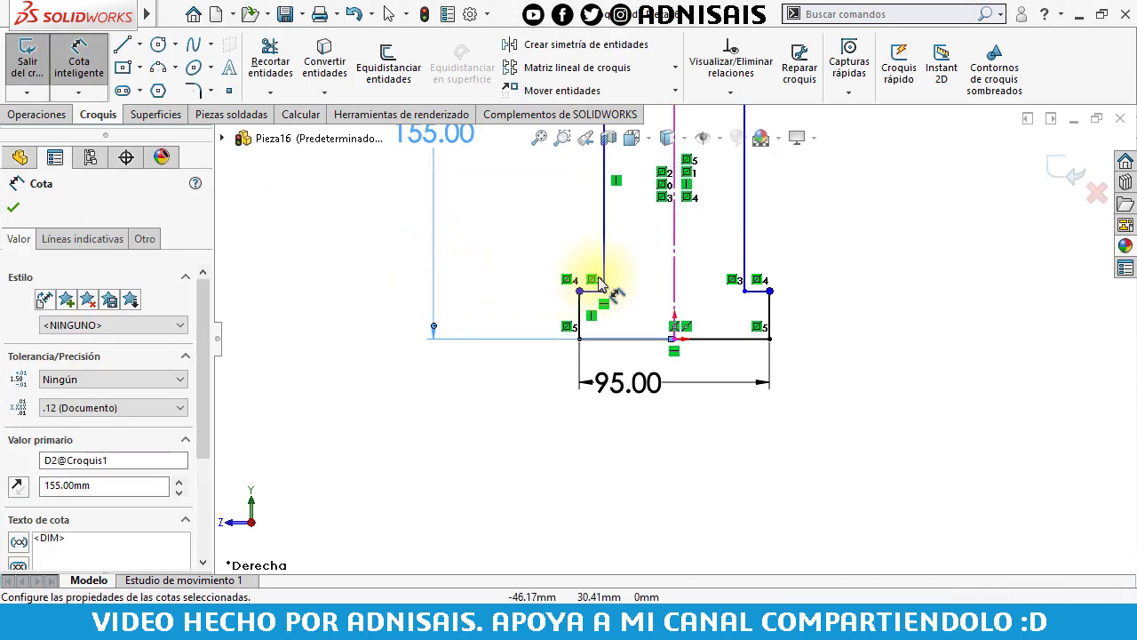
scroll(622, 266, up, 2)
scroll(702, 233, up, 1)
scroll(596, 317, down, 1)
scroll(586, 438, down, 2)
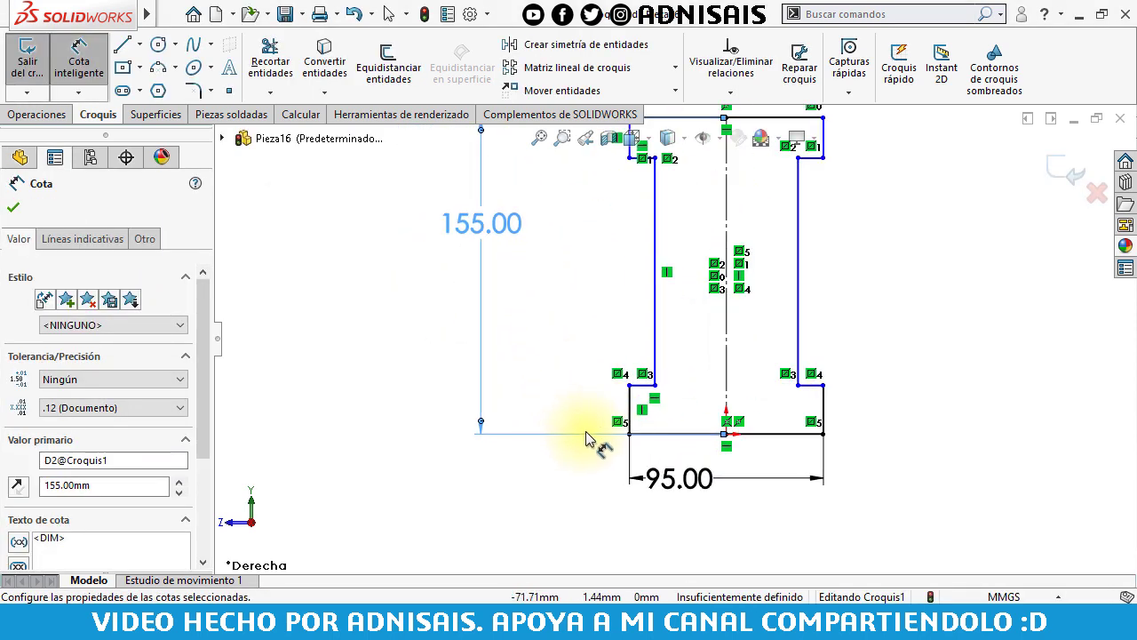
Set the flange thickness to 25 mm.
click(634, 414)
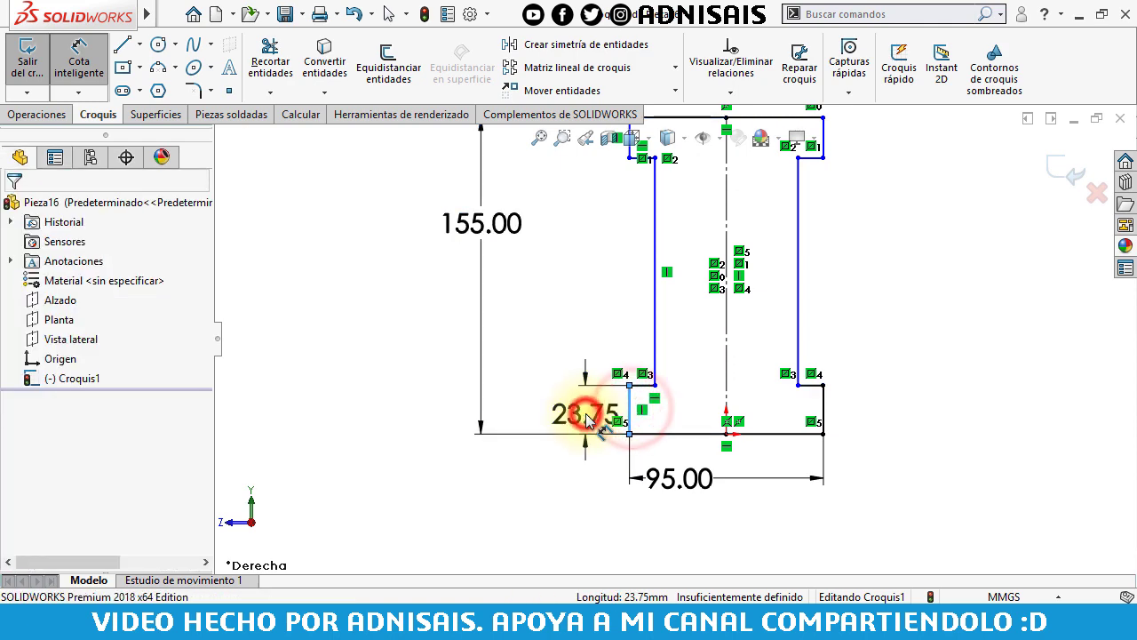
click(588, 414)
text(25)
key(Return)
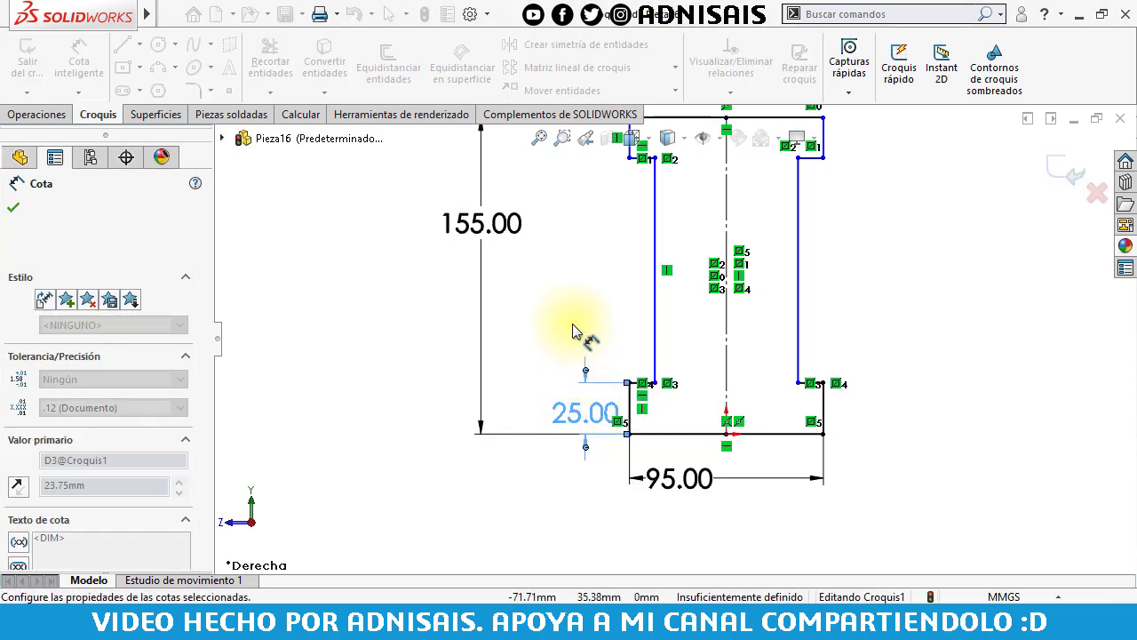
click(563, 307)
scroll(670, 214, up, 1)
scroll(671, 213, down, 2)
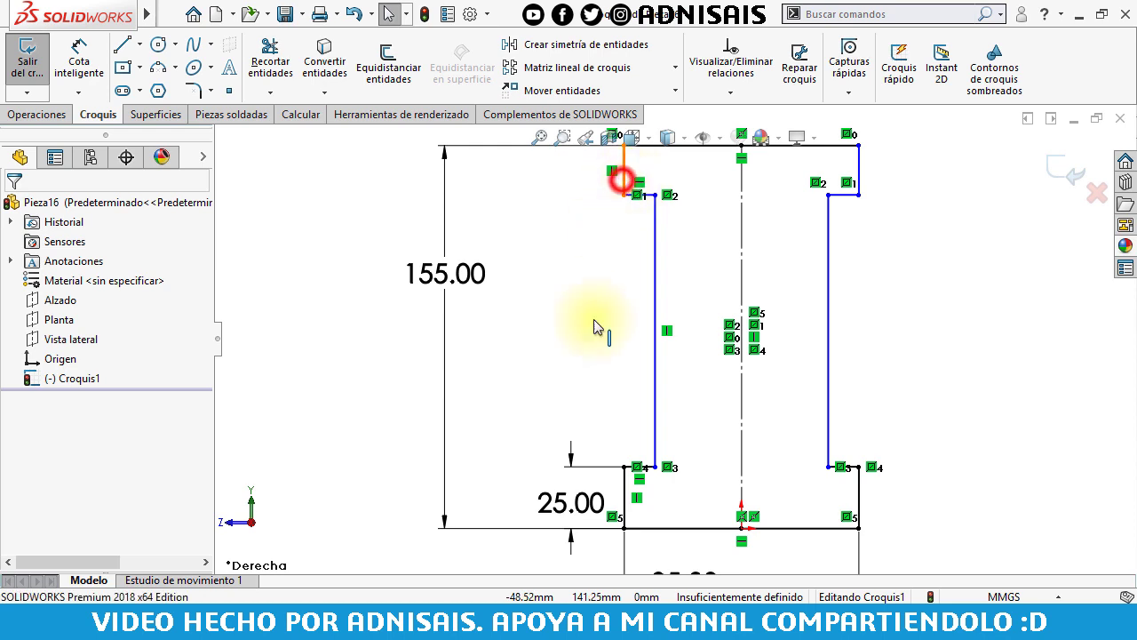
Make the upper and lower short flange end lines collinear and equal.
click(621, 180)
ctrl+click(625, 493)
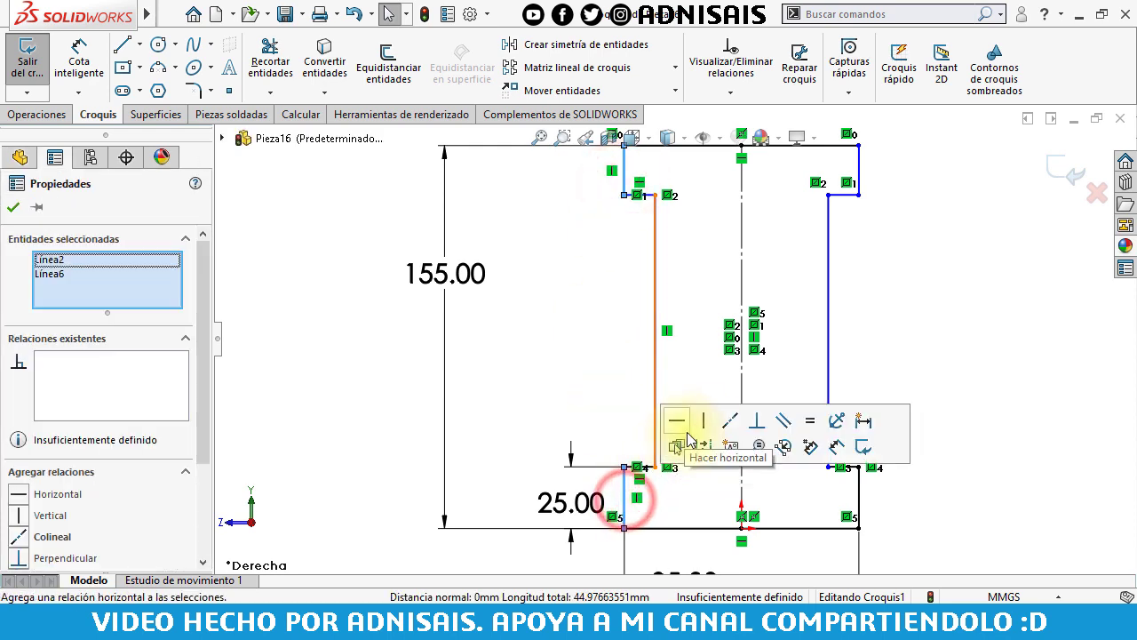
click(737, 430)
click(806, 420)
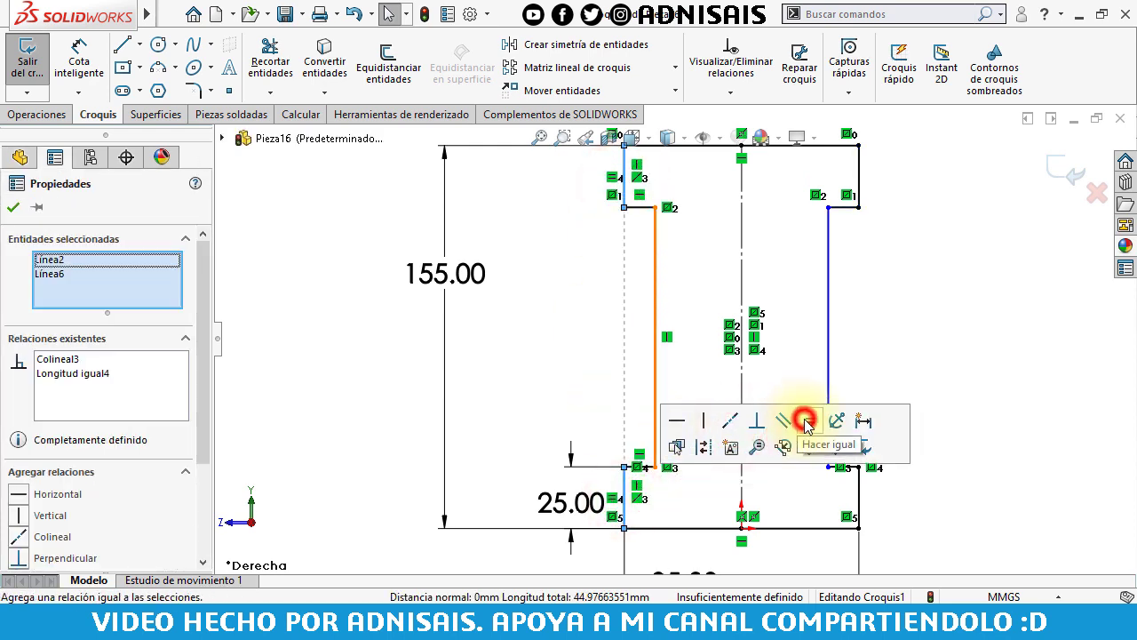
click(593, 360)
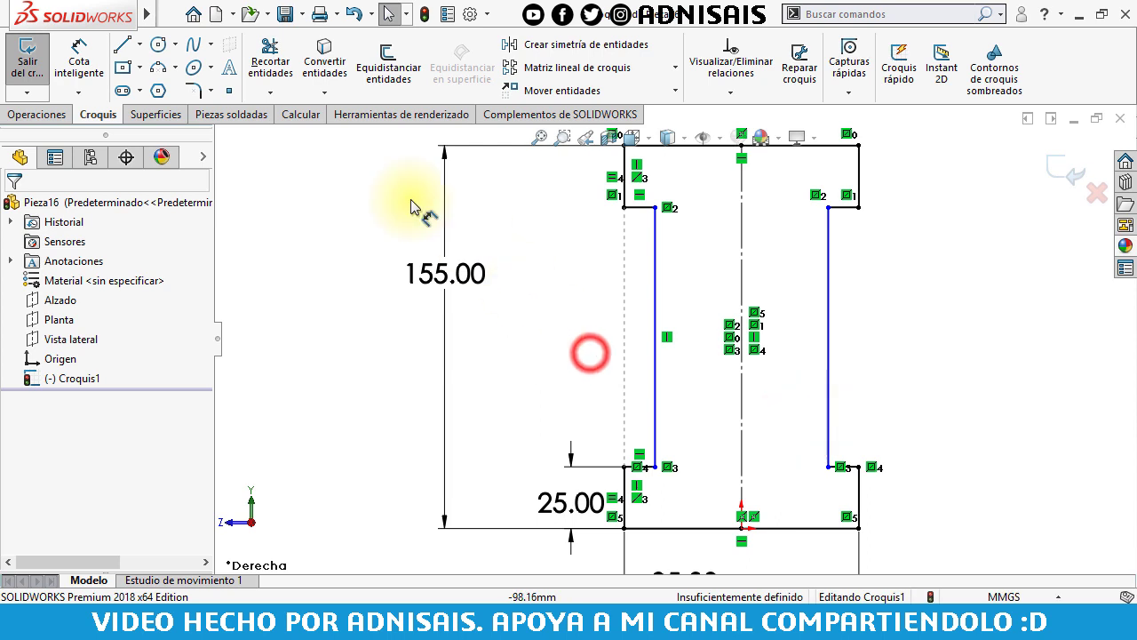
Dimension the web offset to 28 mm, fully defining the sketch.
click(74, 58)
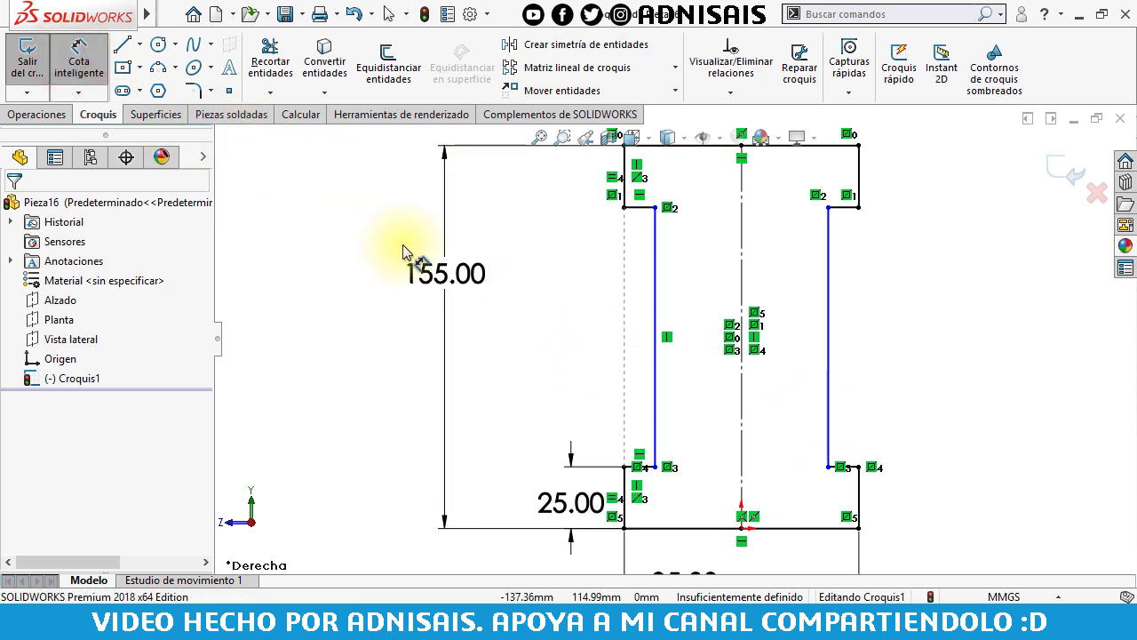
click(654, 468)
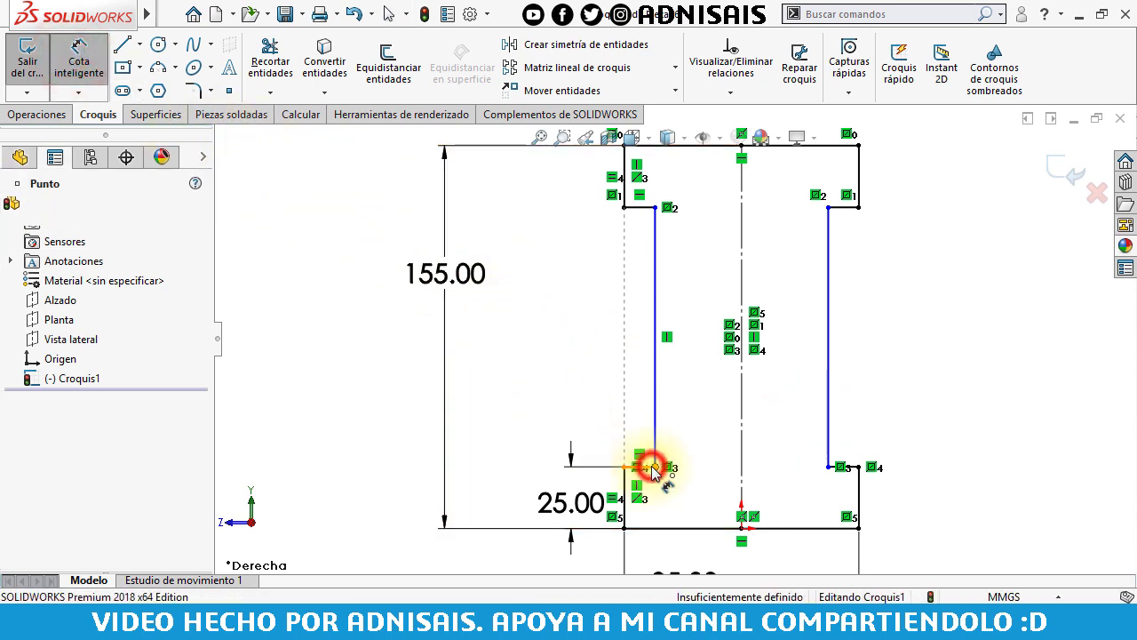
key(Escape)
scroll(643, 480, down, 2)
scroll(657, 462, down, 2)
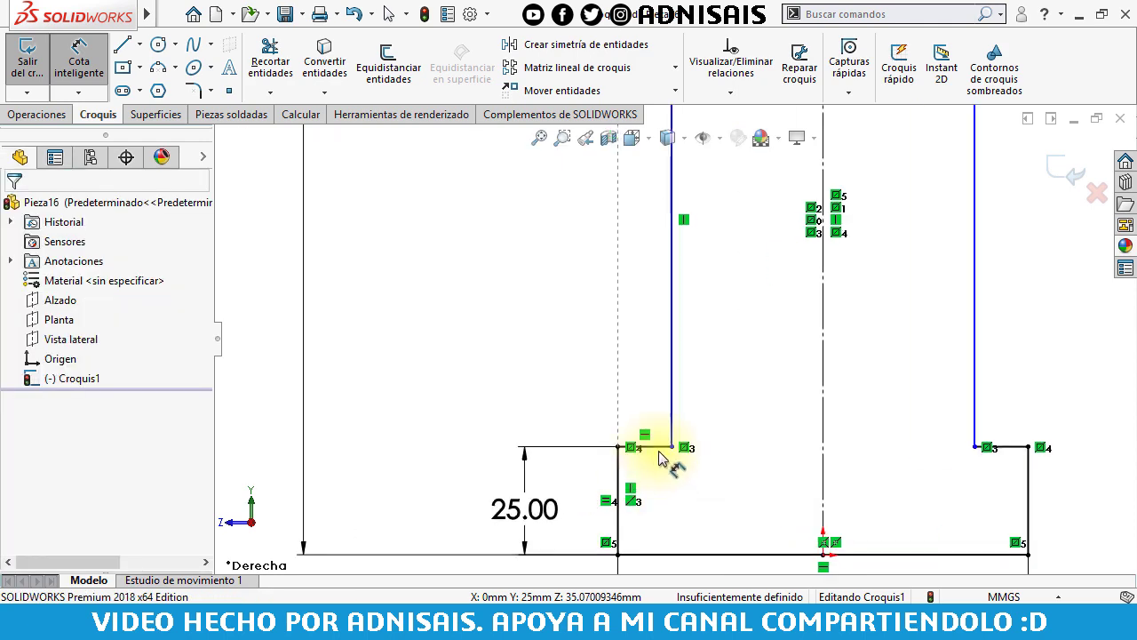
click(569, 384)
text(28)
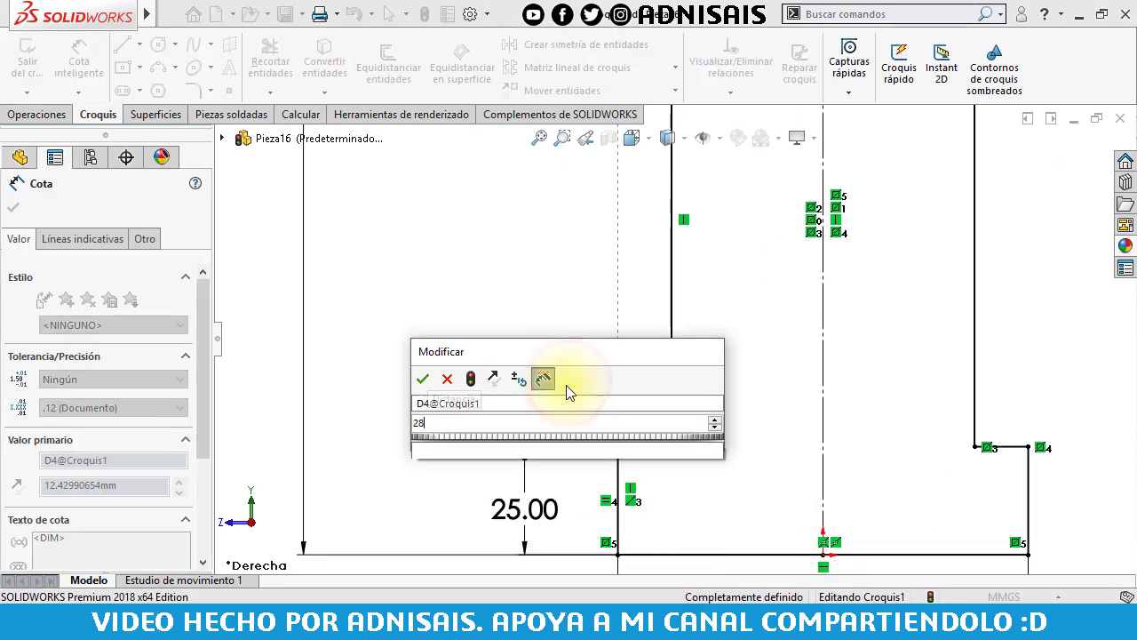
key(Return)
scroll(702, 322, up, 3)
scroll(736, 317, up, 2)
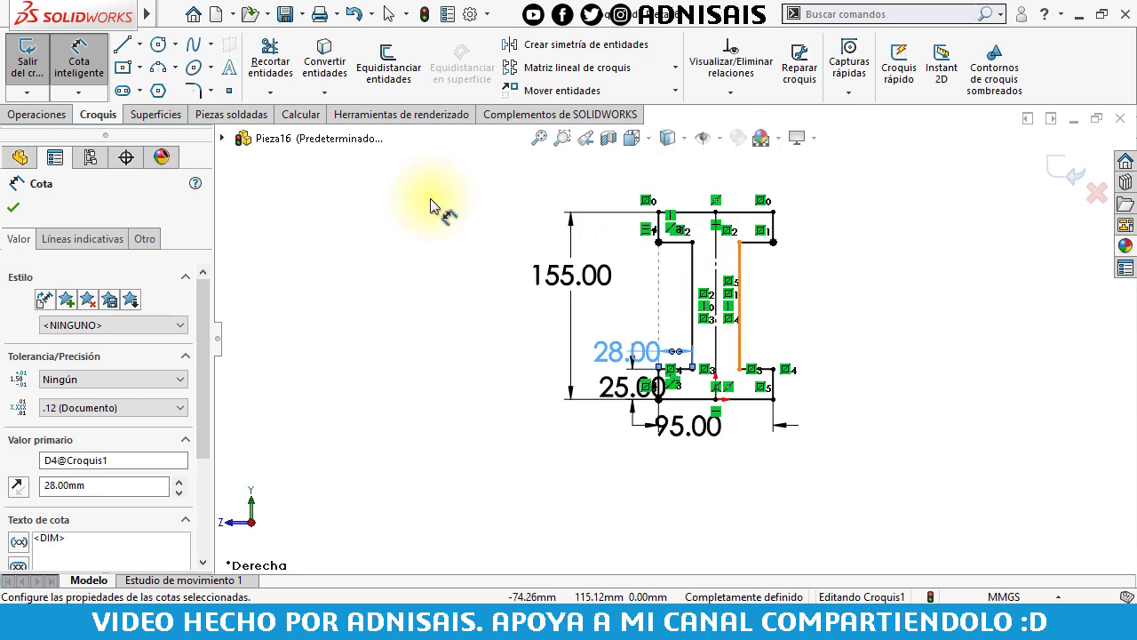
click(27, 116)
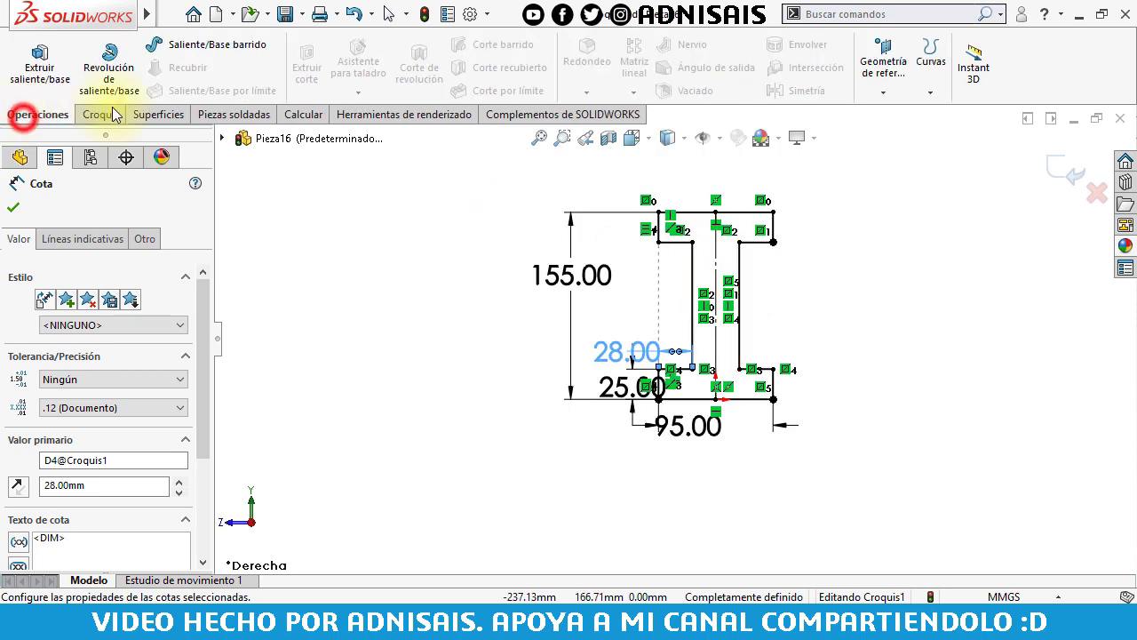
Extrude the I-profile 255 mm as Extruded Boss/Base.
click(55, 88)
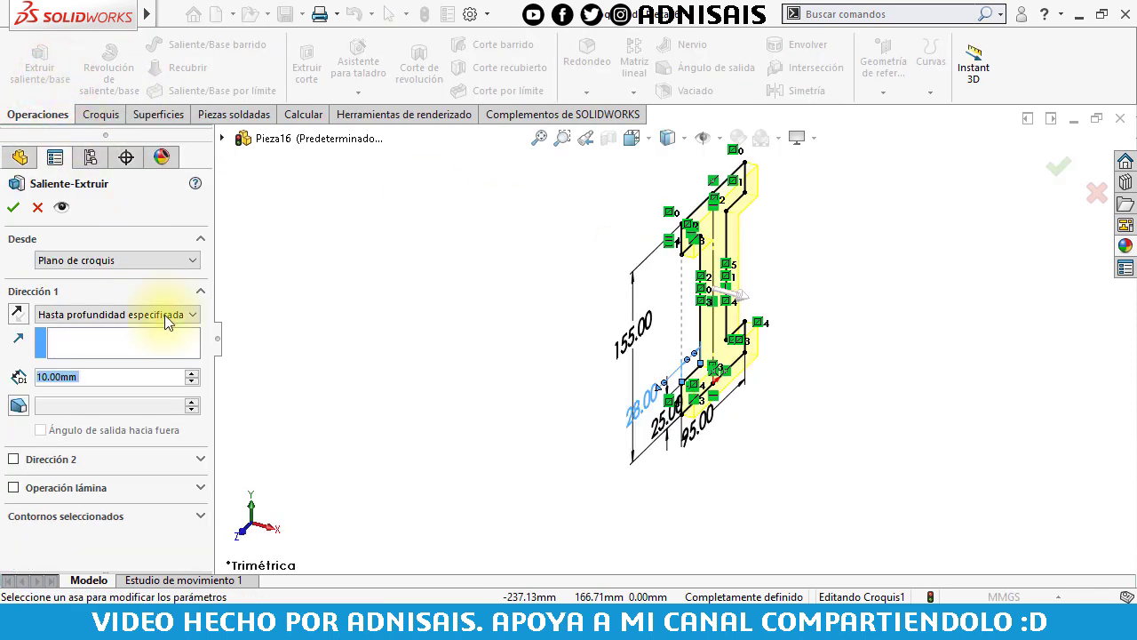
text(255)
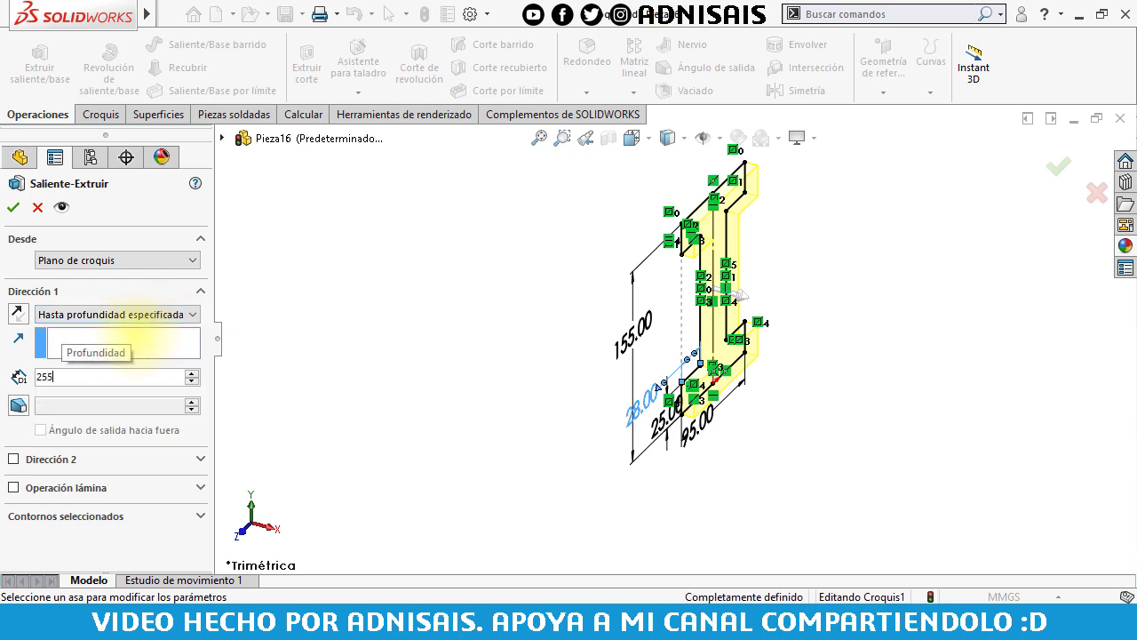
key(Return)
key(Return)
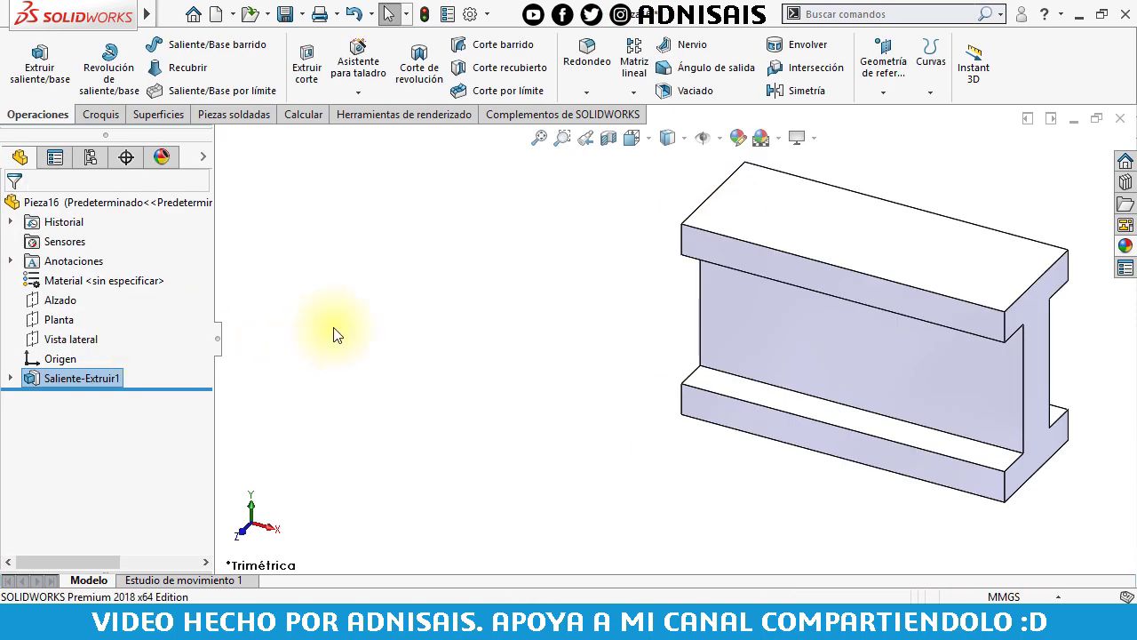
scroll(739, 285, up, 2)
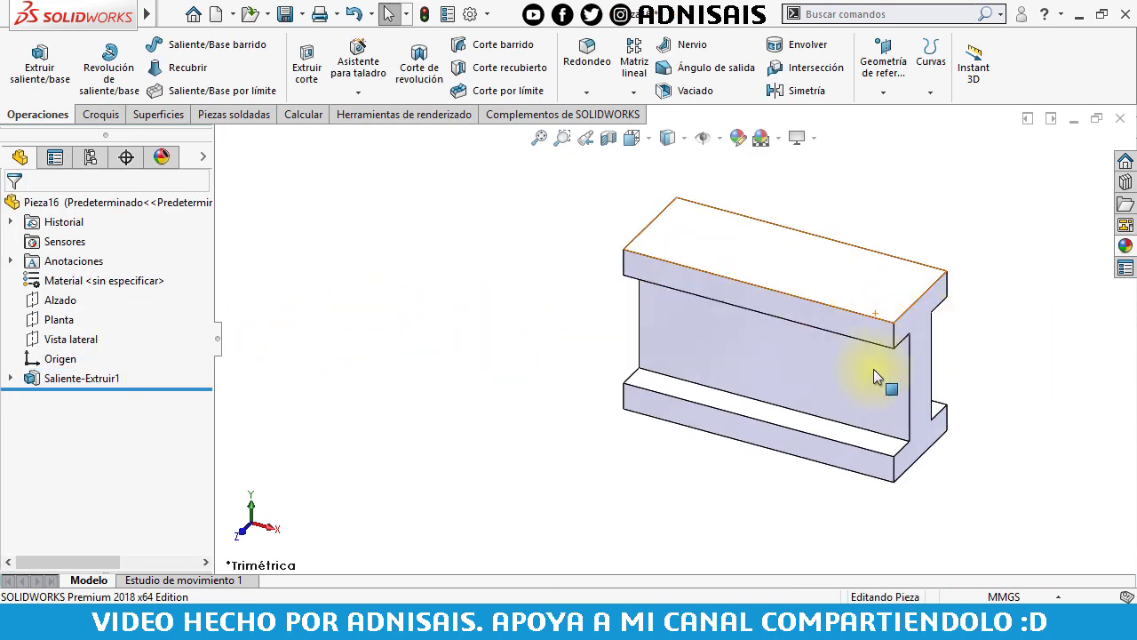
Sketch a corner rectangle on the top flange face, 127 mm long.
click(872, 329)
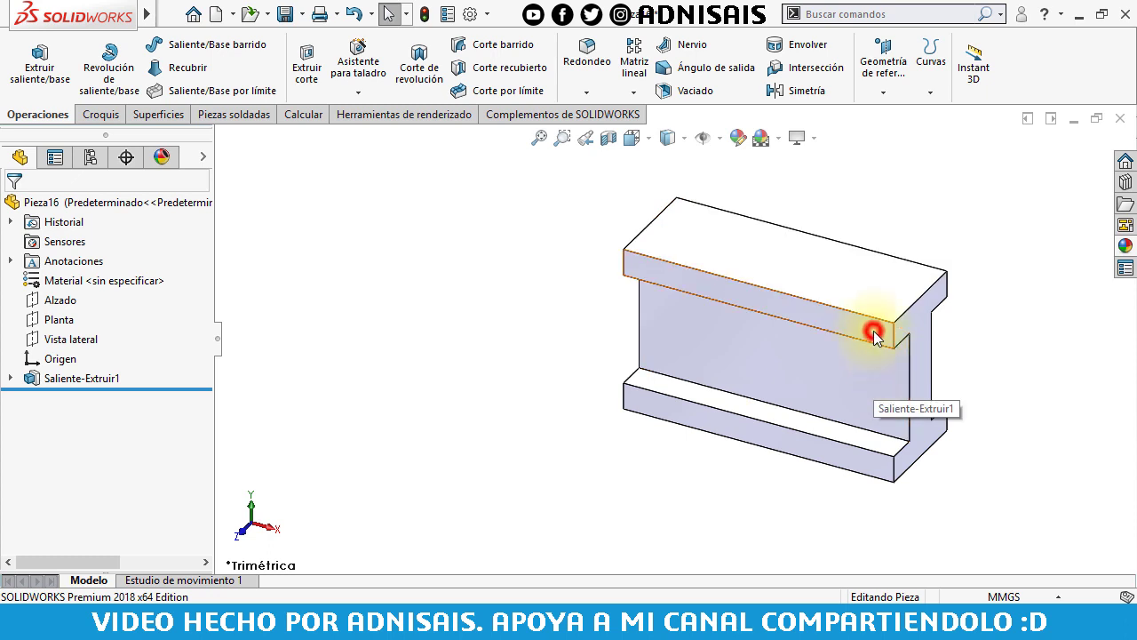
click(957, 281)
click(122, 68)
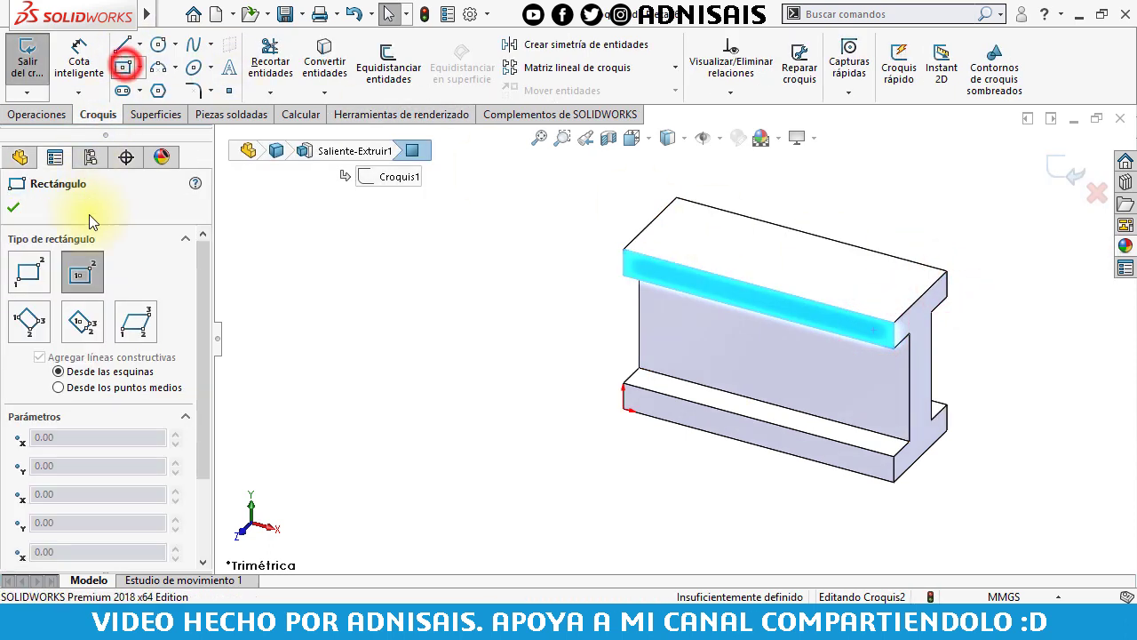
click(29, 272)
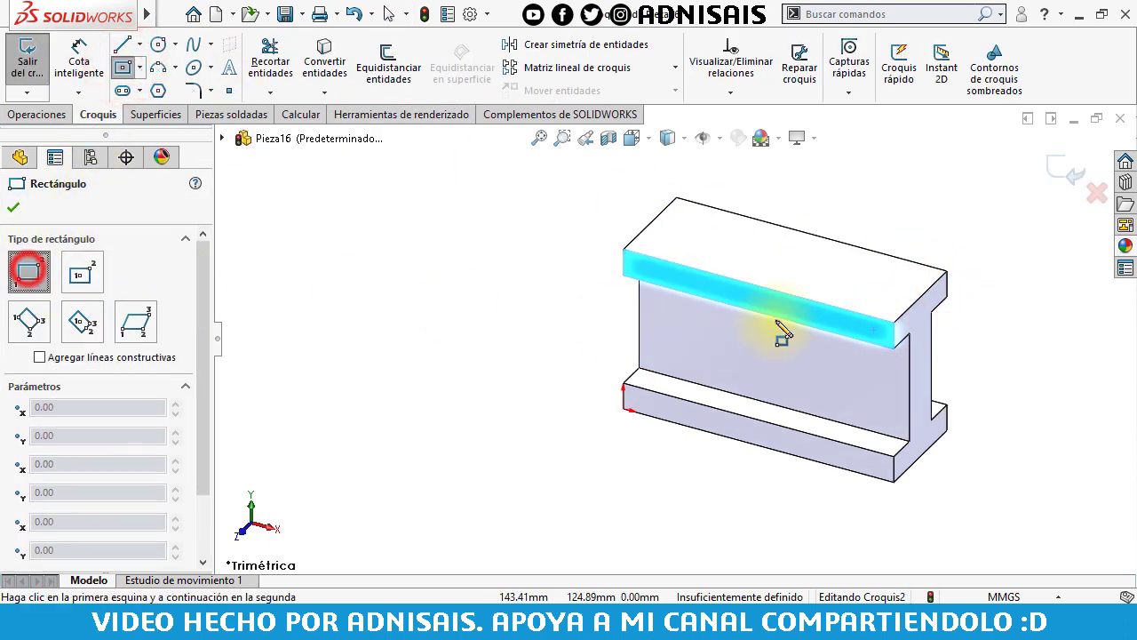
click(894, 347)
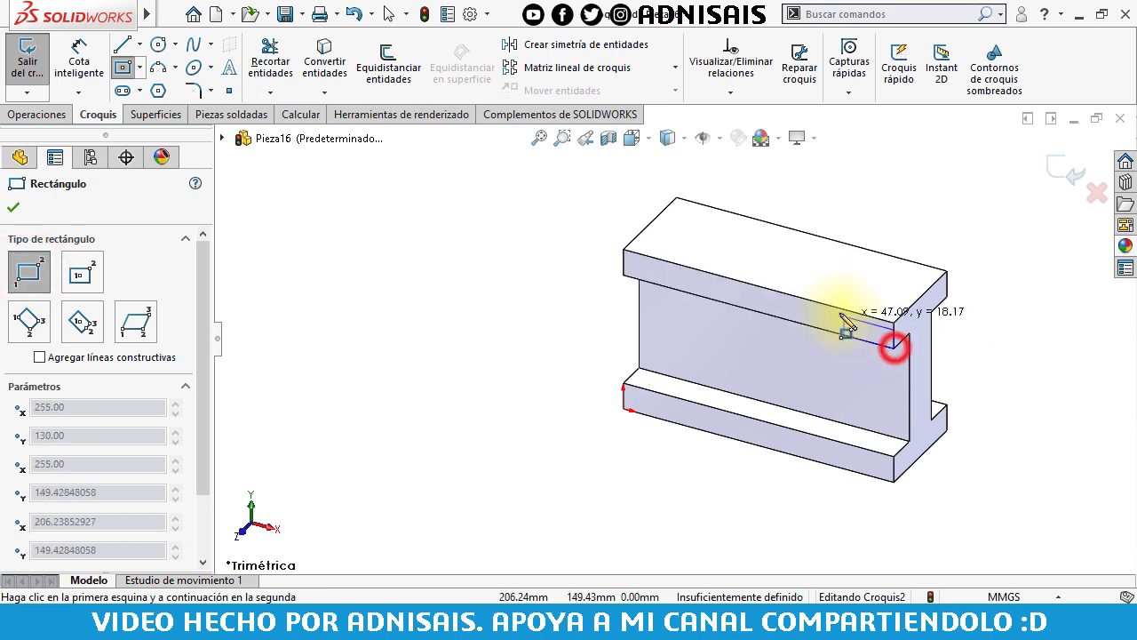
click(836, 307)
click(79, 62)
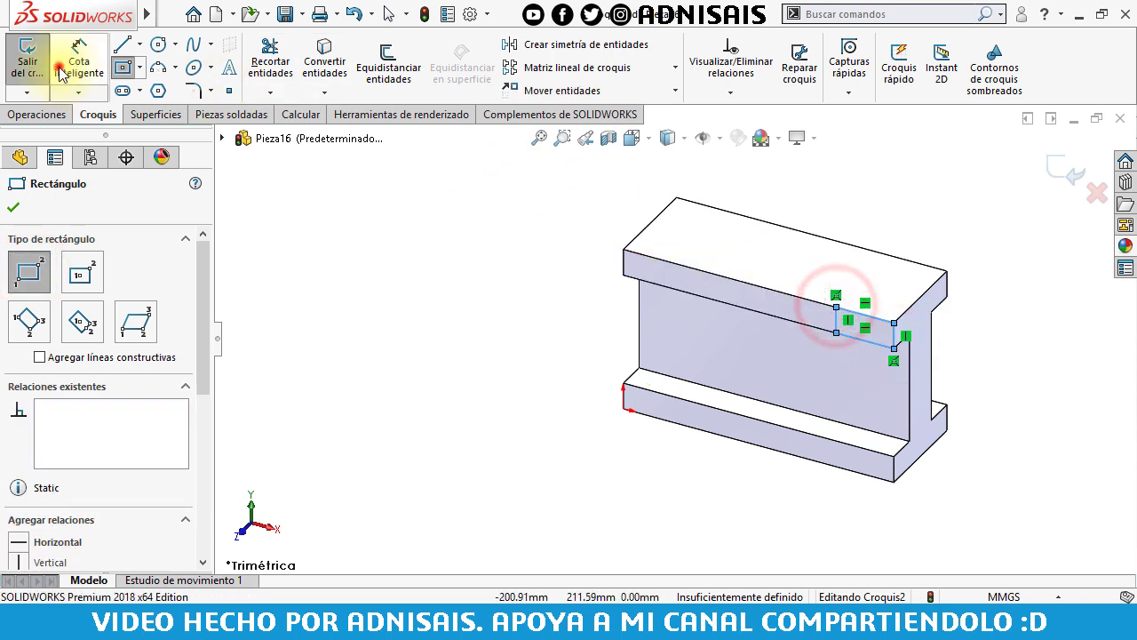
click(859, 340)
click(856, 377)
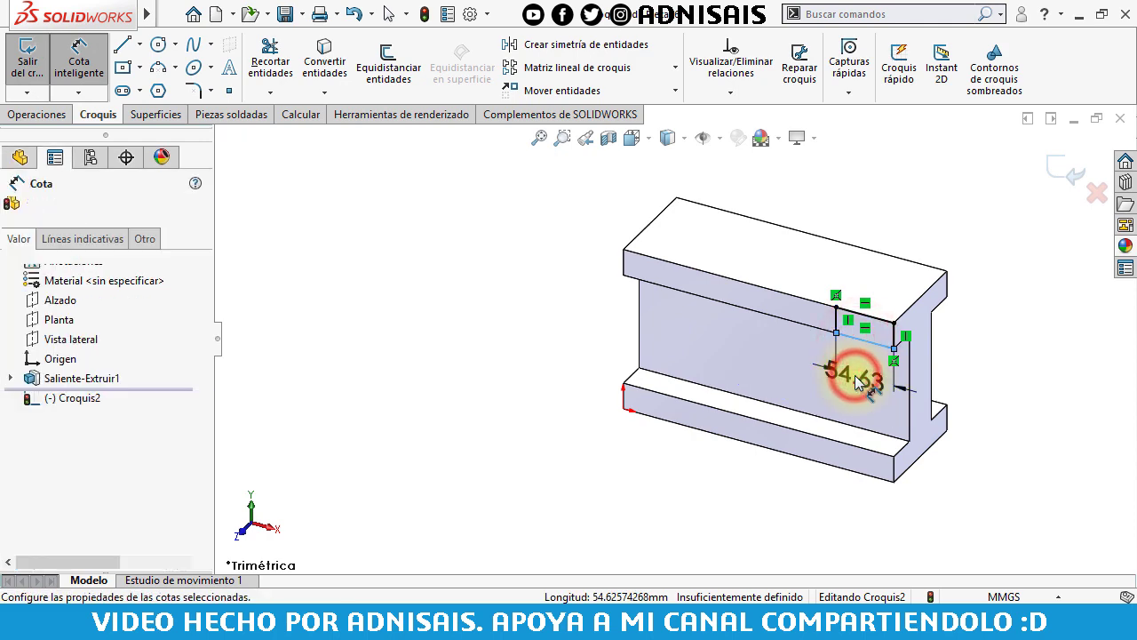
text(127)
key(Return)
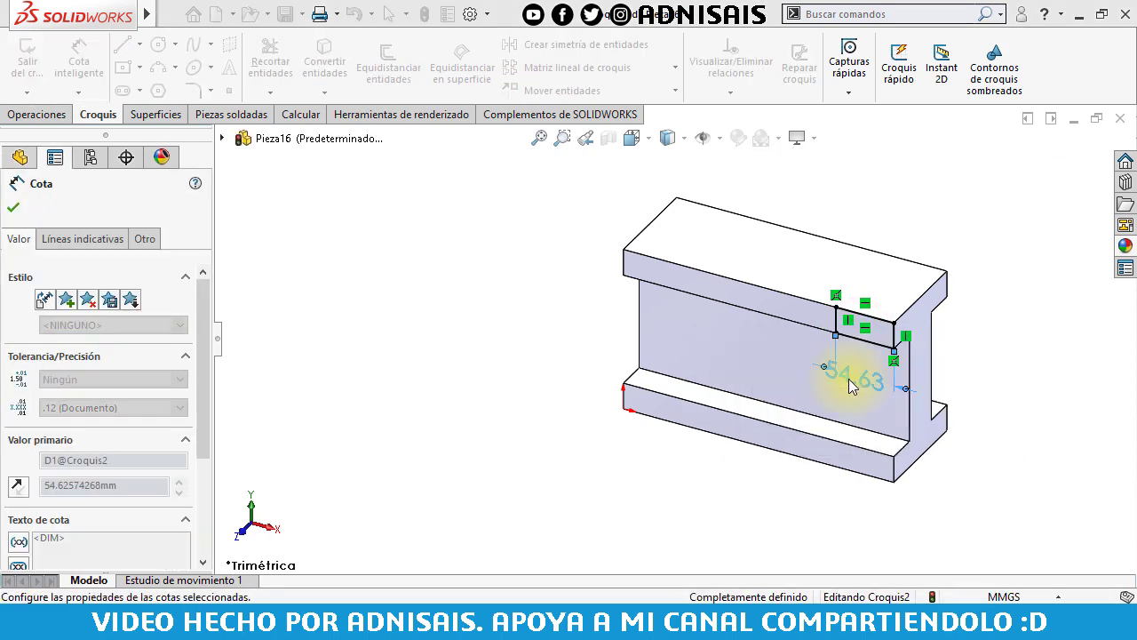
Extrude-cut the rectangle Up To Vertex at the web corner to notch the flange.
click(36, 115)
click(307, 64)
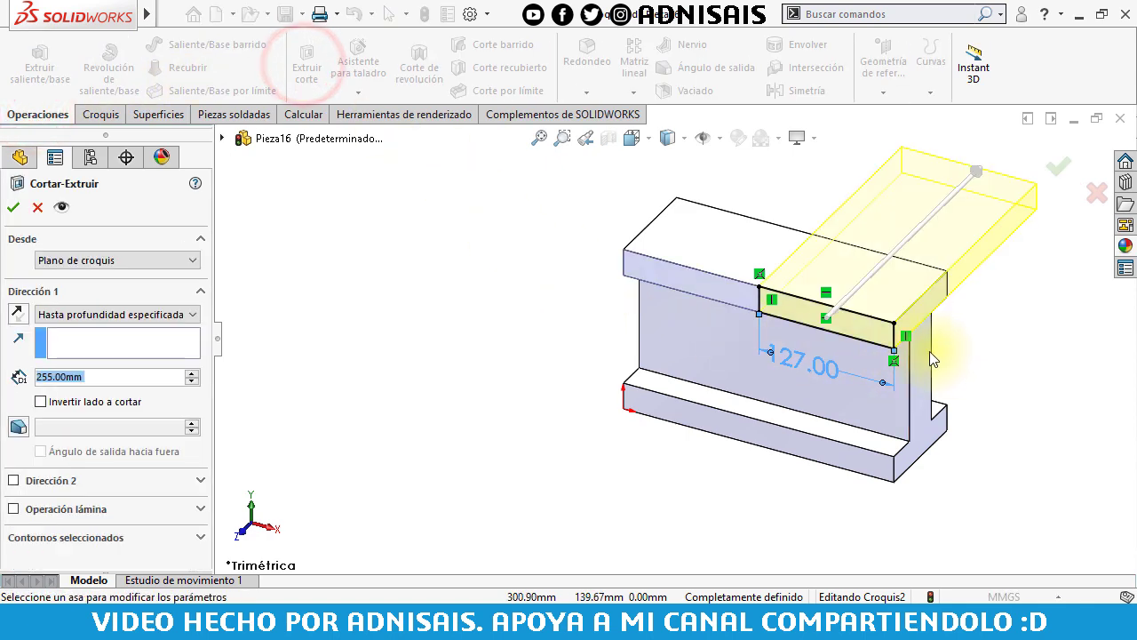
scroll(929, 351, down, 4)
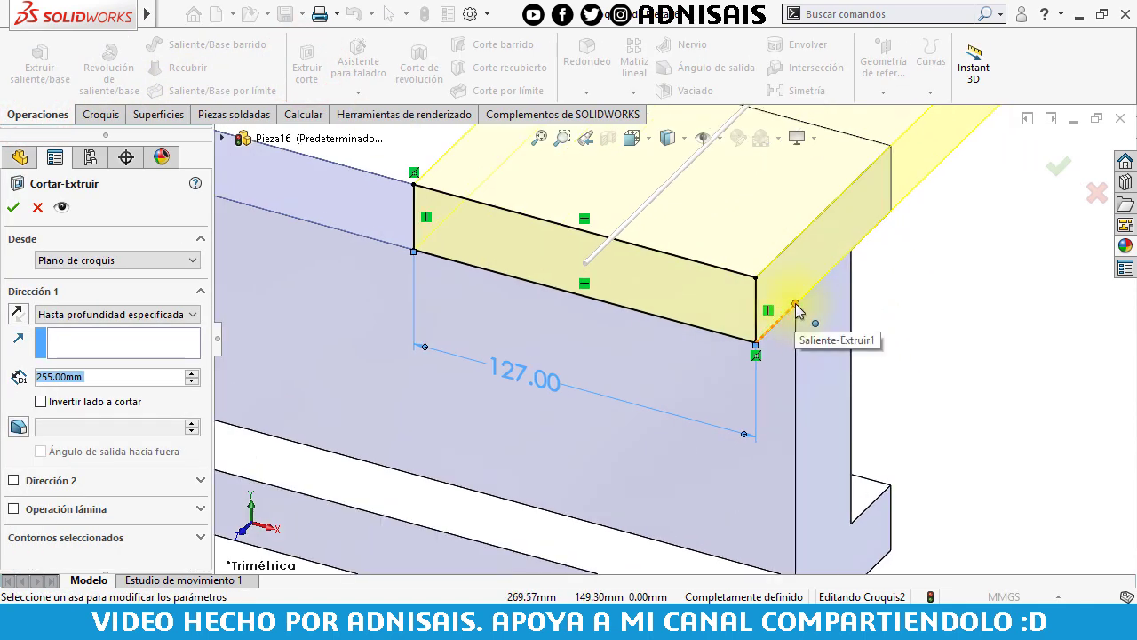
click(795, 305)
click(13, 208)
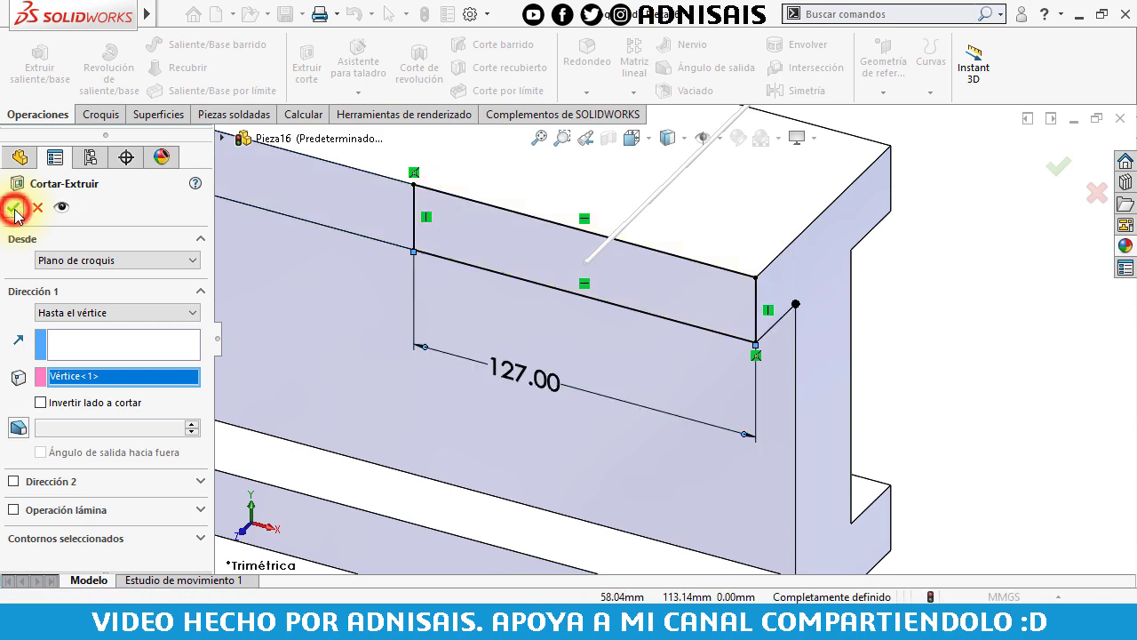
scroll(308, 281, up, 5)
Start a sketch on the web face and draw a horizontal construction line across it.
click(502, 315)
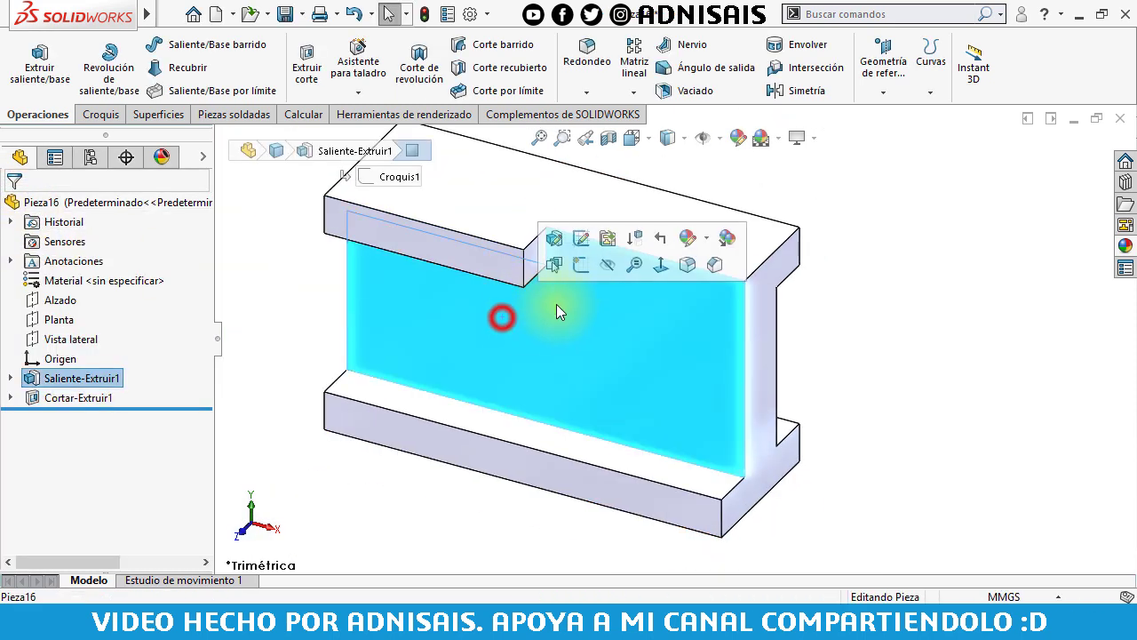
click(577, 268)
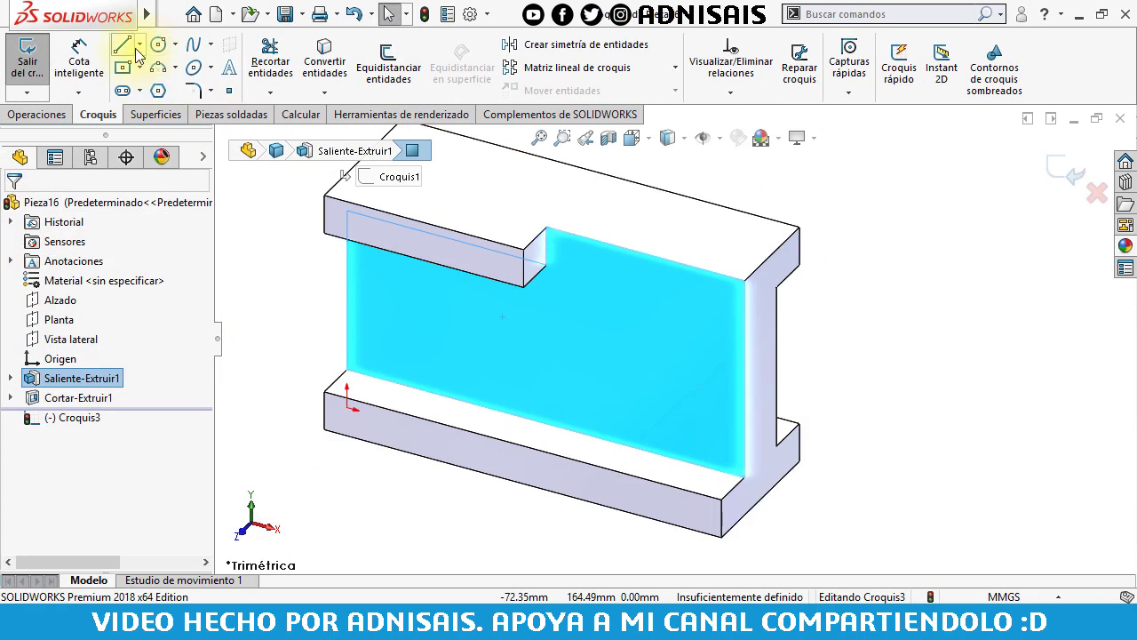
click(139, 45)
click(151, 87)
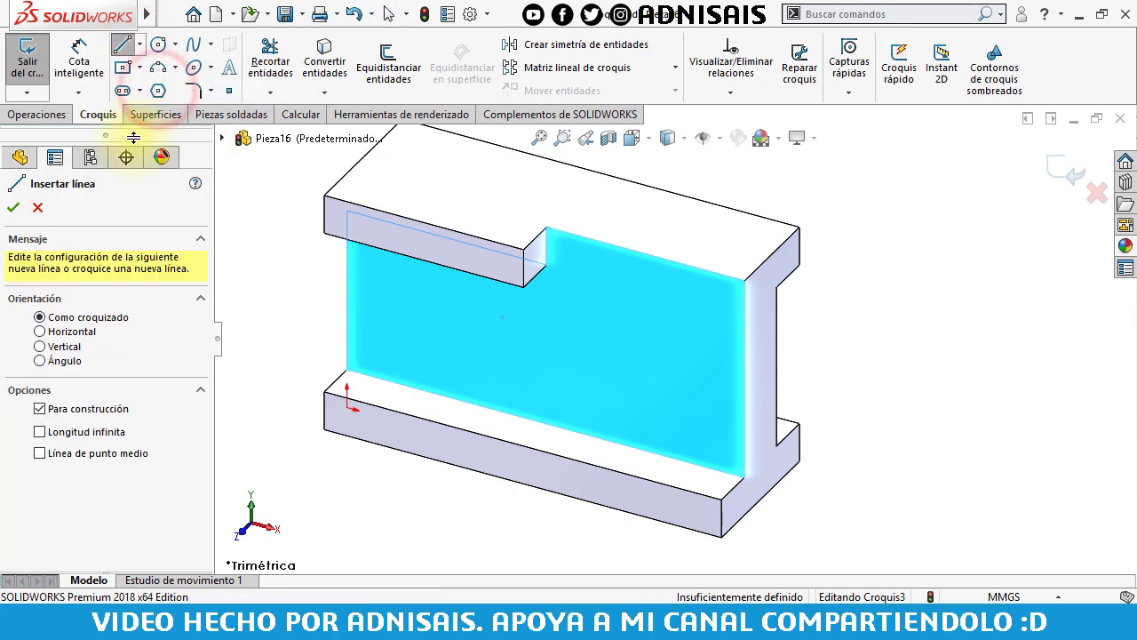
key(ctrl+8)
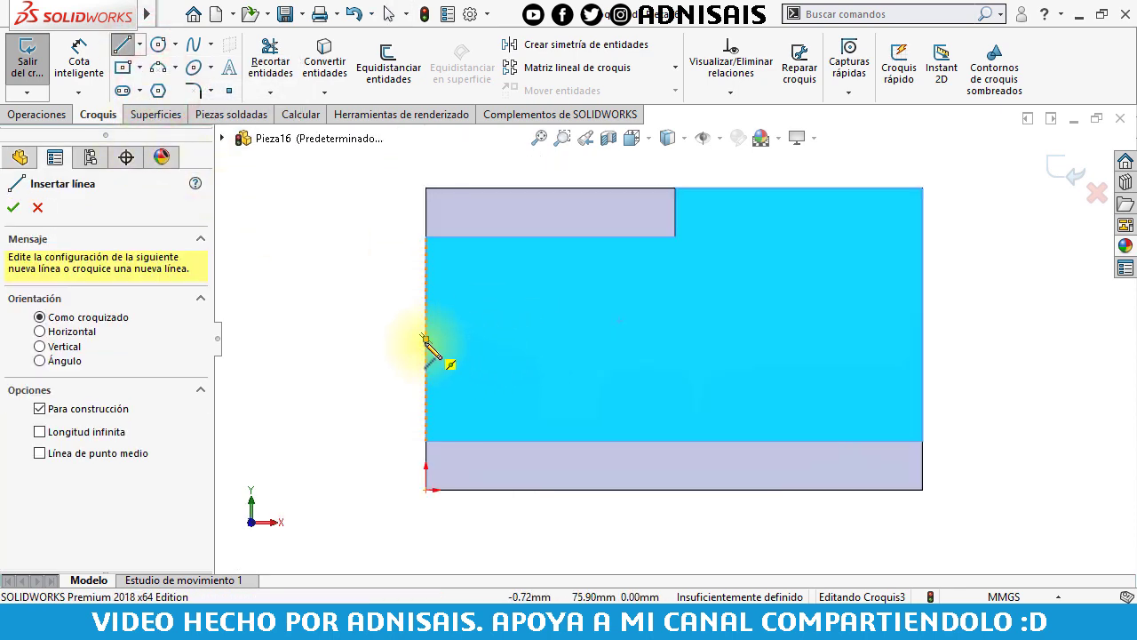
click(425, 339)
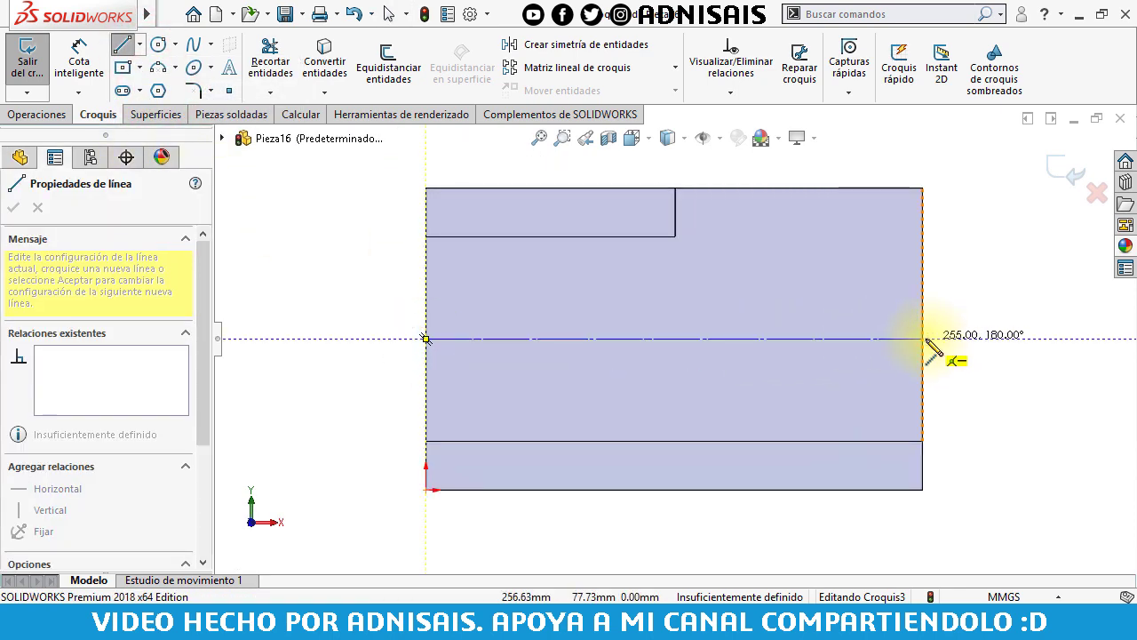
click(924, 339)
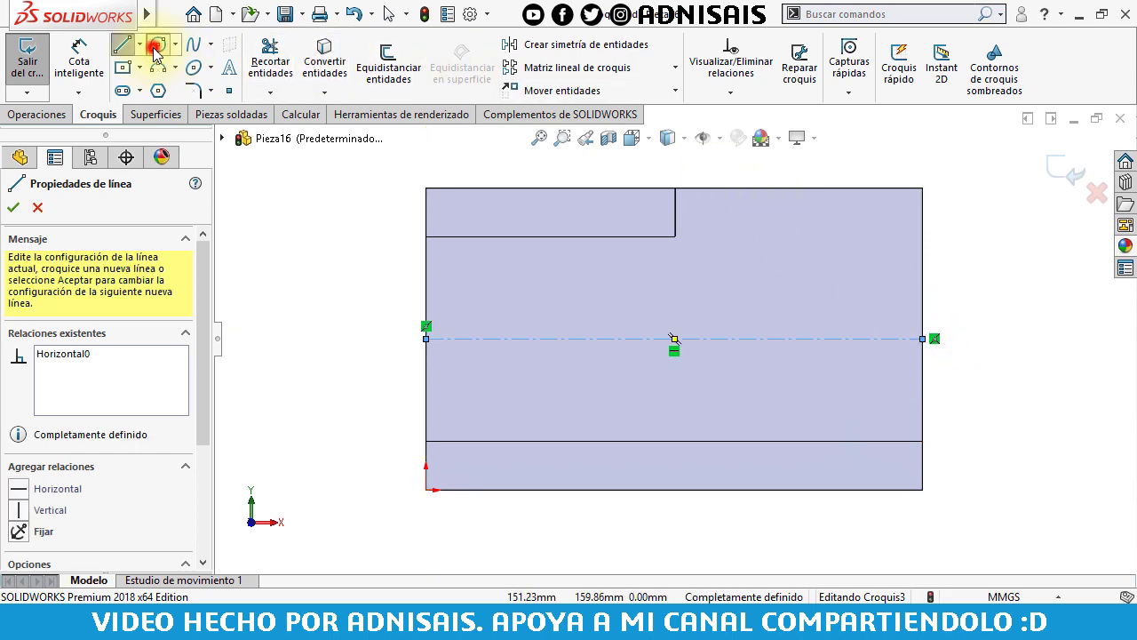
Draw two circles on the construction line and make them equal.
click(156, 45)
drag(538, 340, 582, 340)
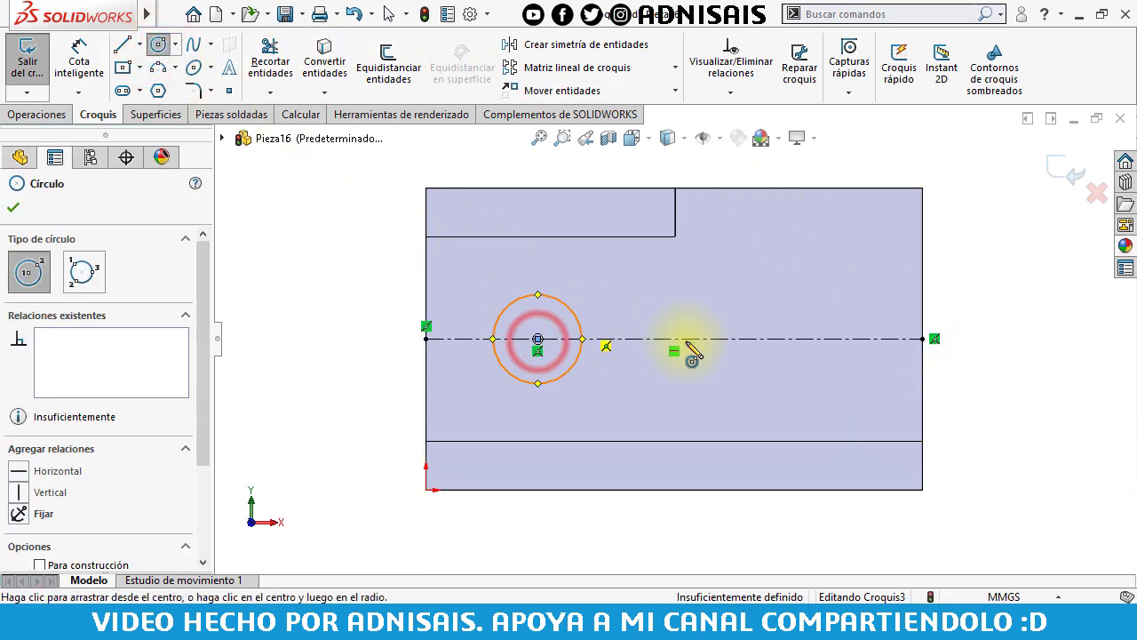
drag(802, 339, 854, 361)
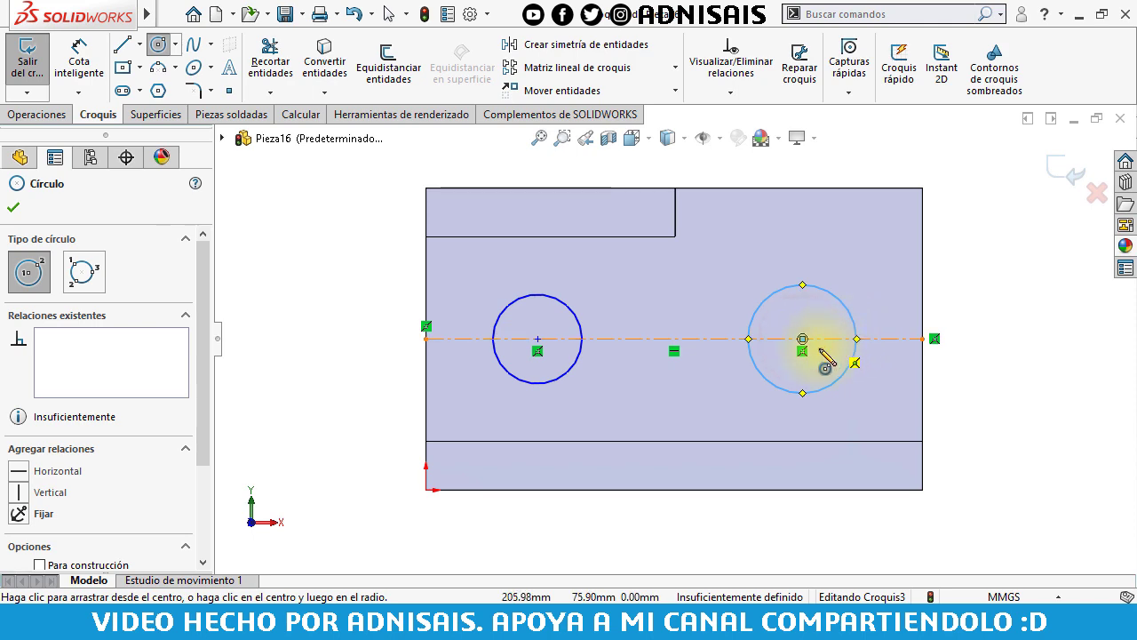
key(Escape)
drag(862, 424, 528, 350)
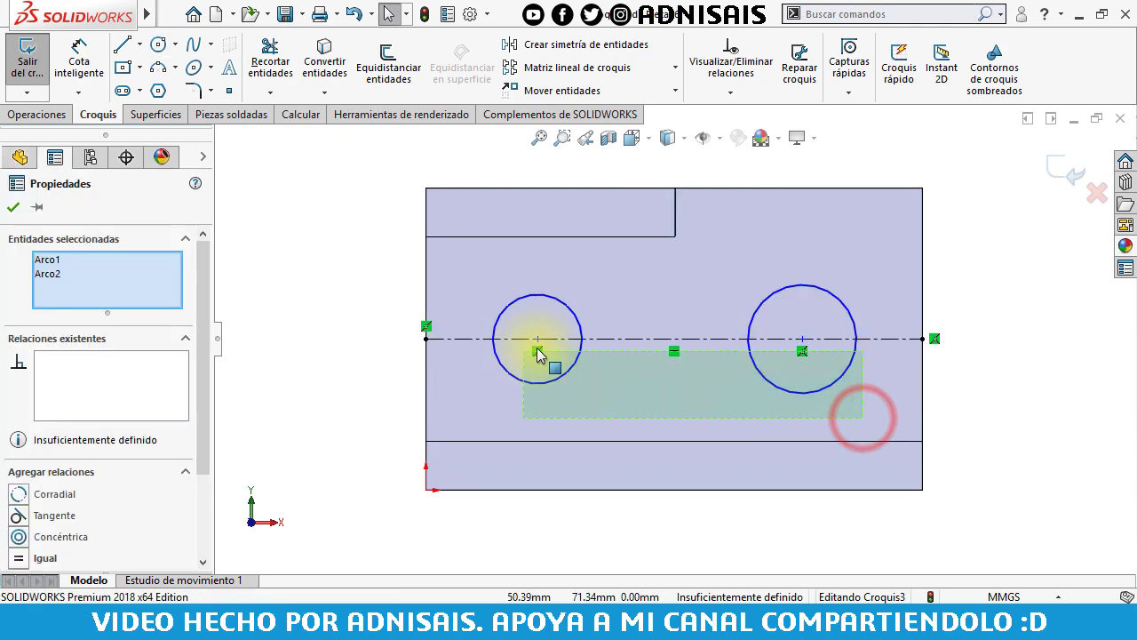
click(655, 285)
click(330, 234)
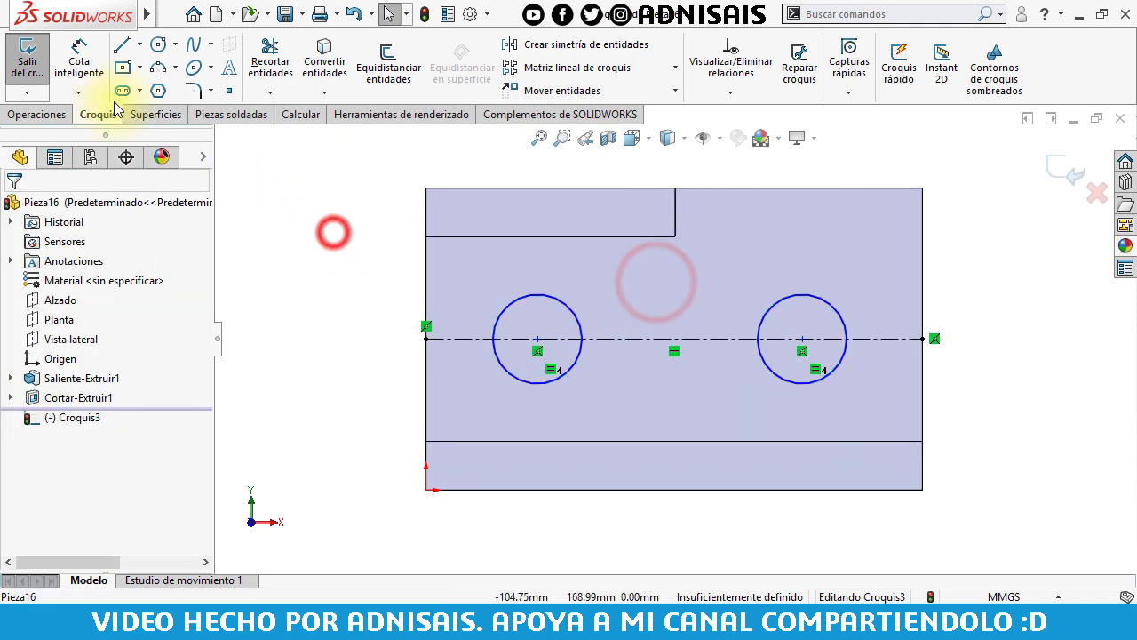
Dimension the circles Ø38 mm, with the right one 64 mm from the web's right edge.
click(79, 66)
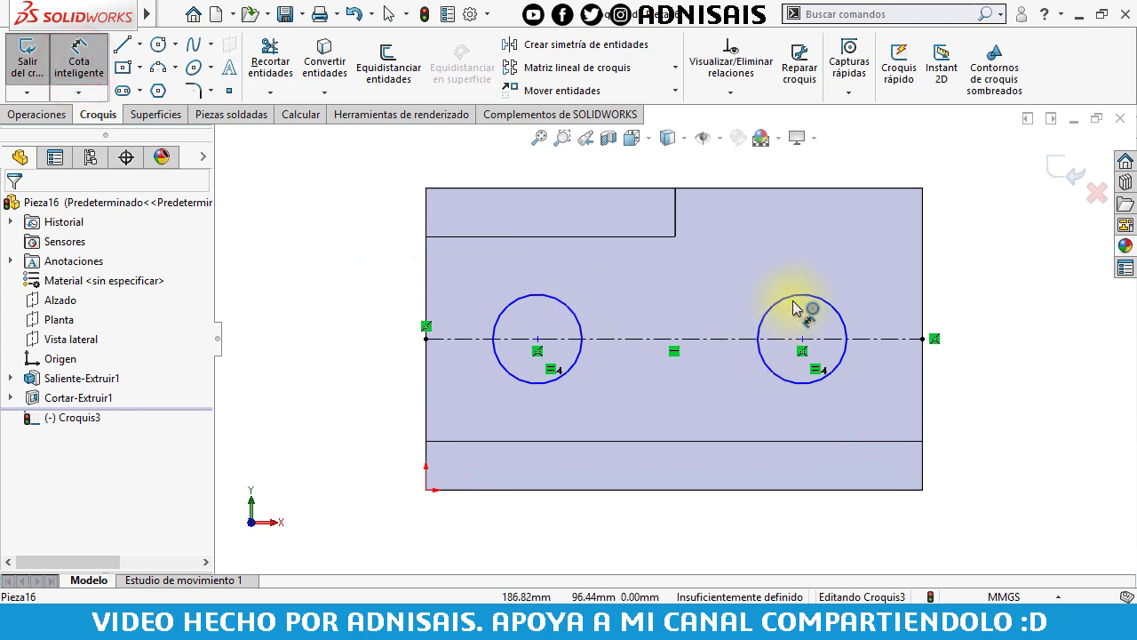
click(972, 223)
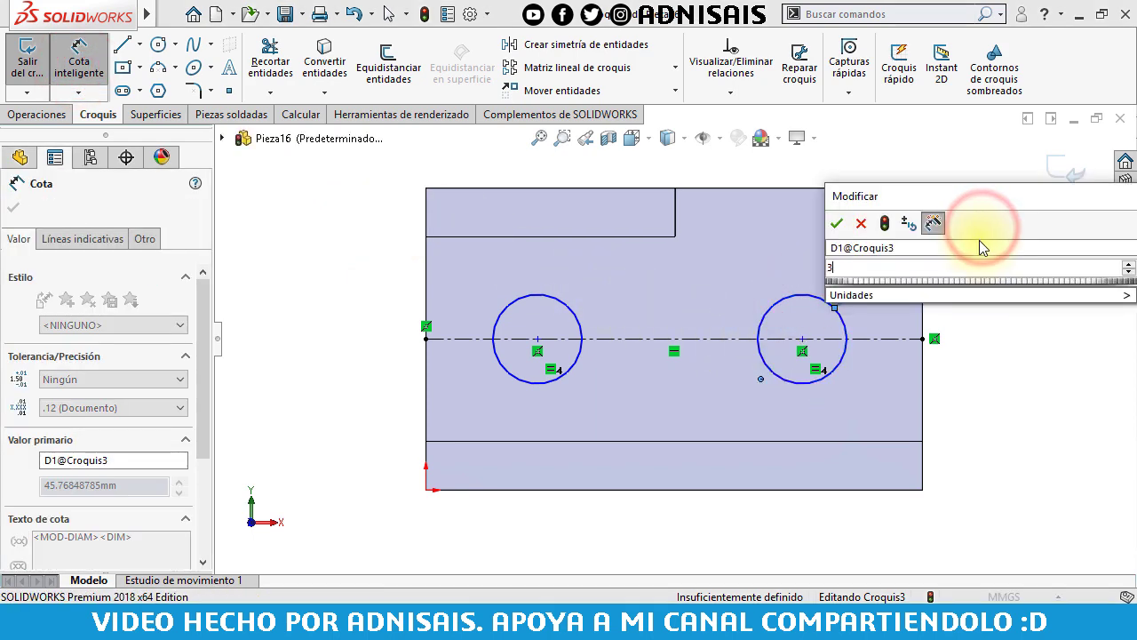
text(38)
key(Return)
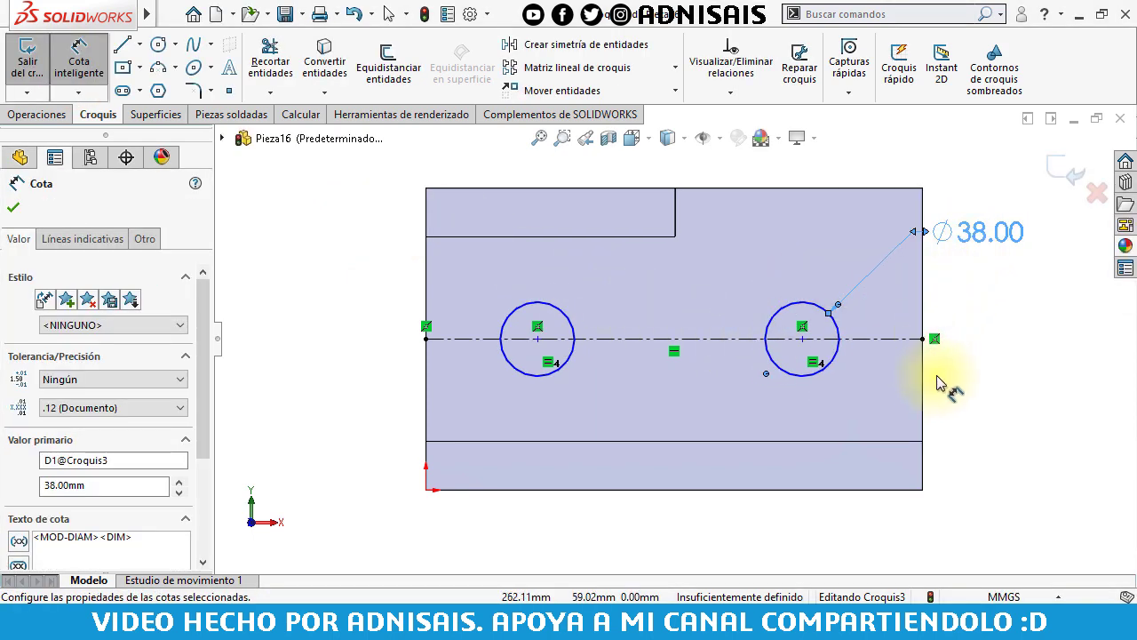
click(824, 369)
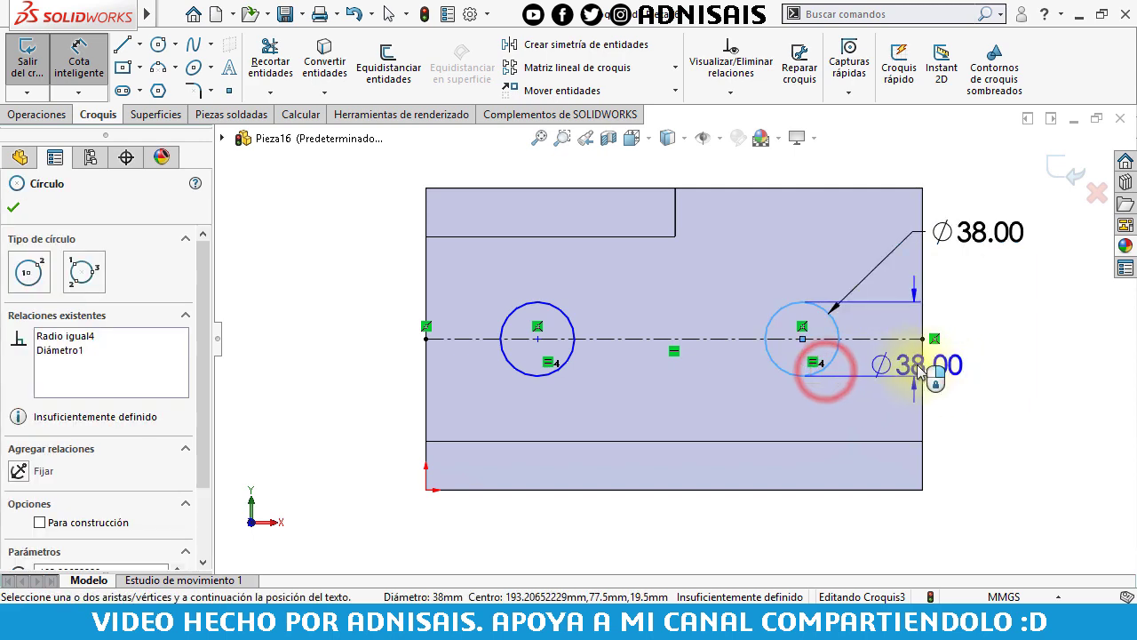
click(924, 371)
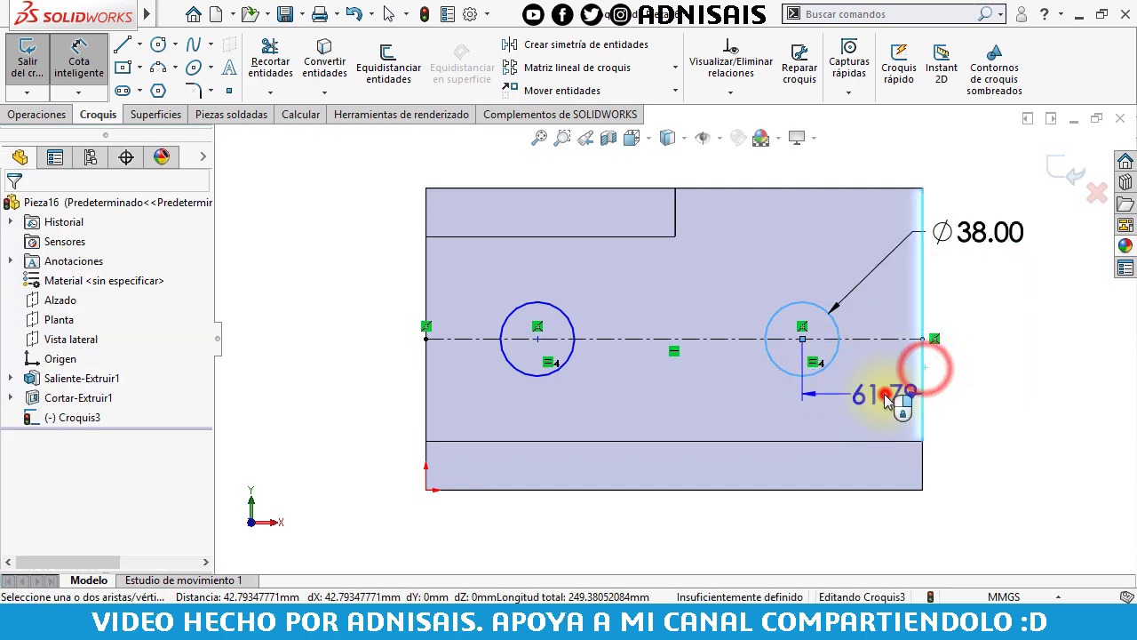
click(886, 400)
text(64)
click(752, 386)
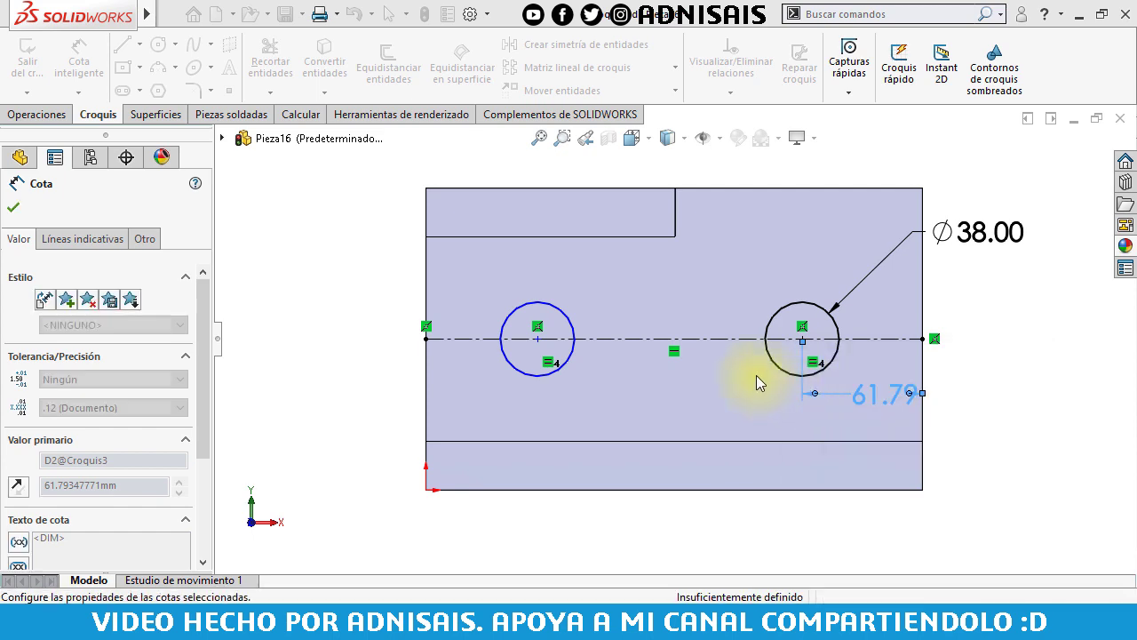
Set the centre-to-centre spacing of the circles to 127 mm.
click(773, 369)
click(554, 364)
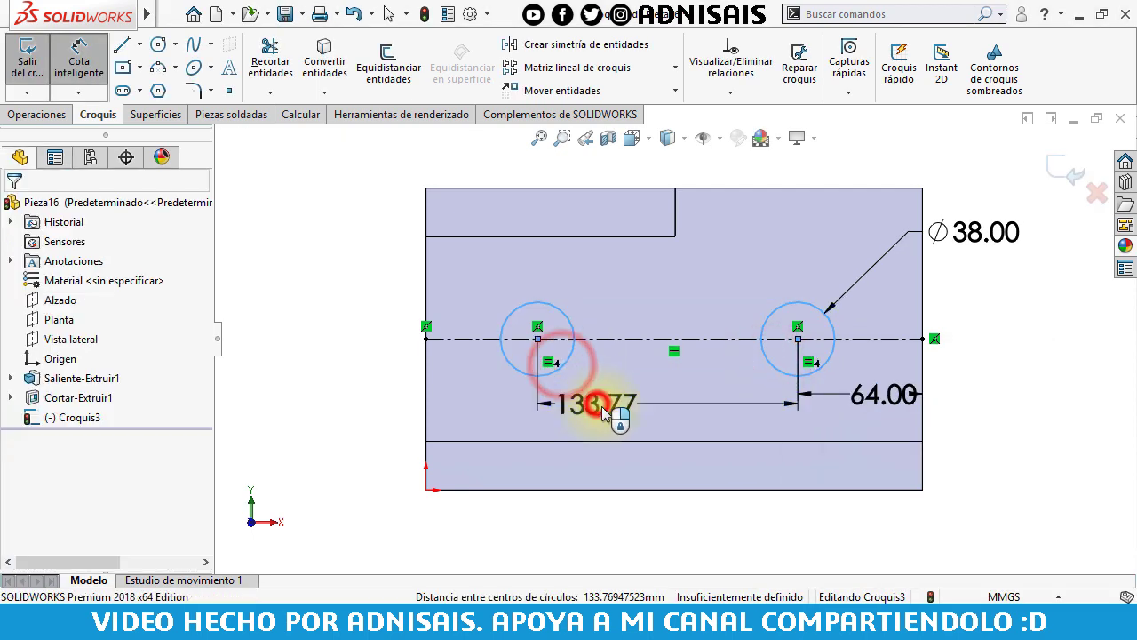
click(601, 406)
text(127)
key(Return)
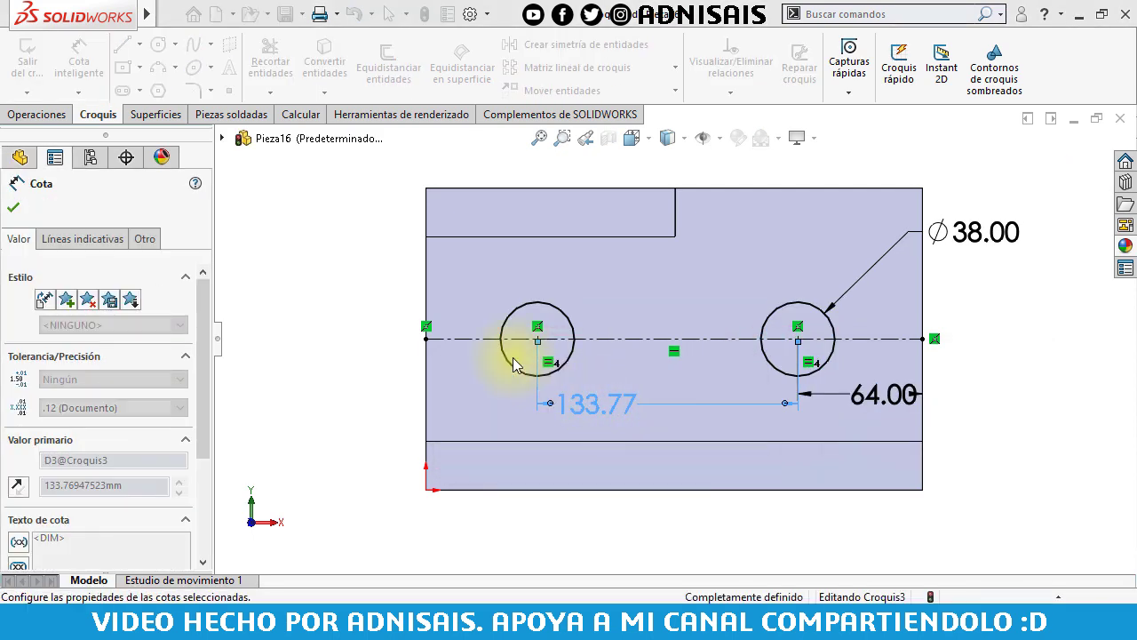
click(36, 117)
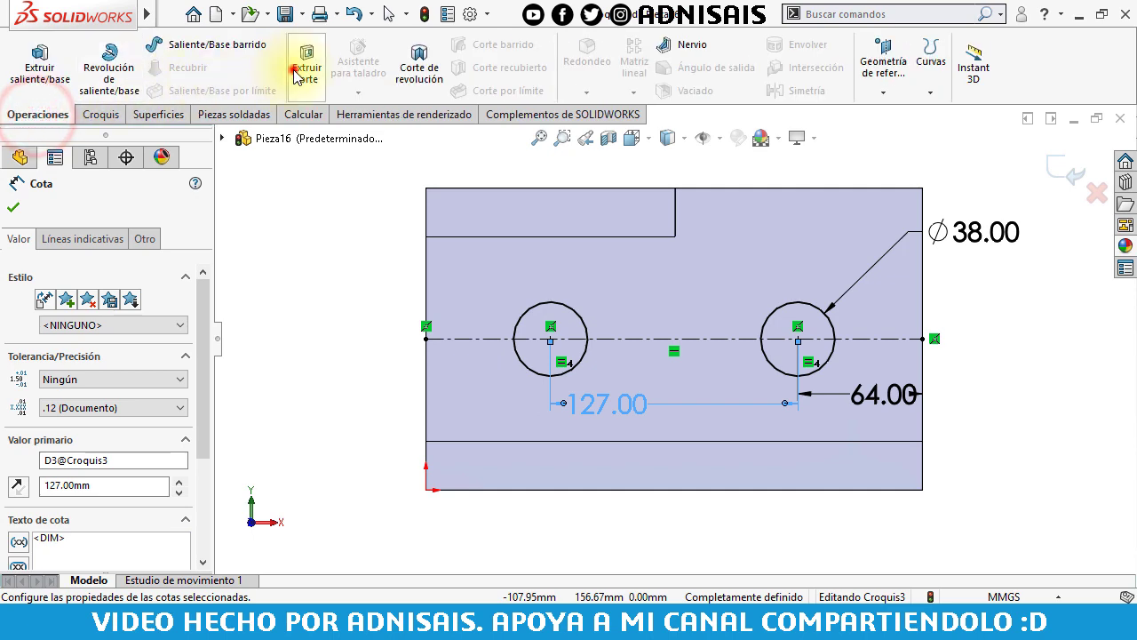
Extrude-cut the two circles Up To Next through the web, then view isometrically.
click(300, 71)
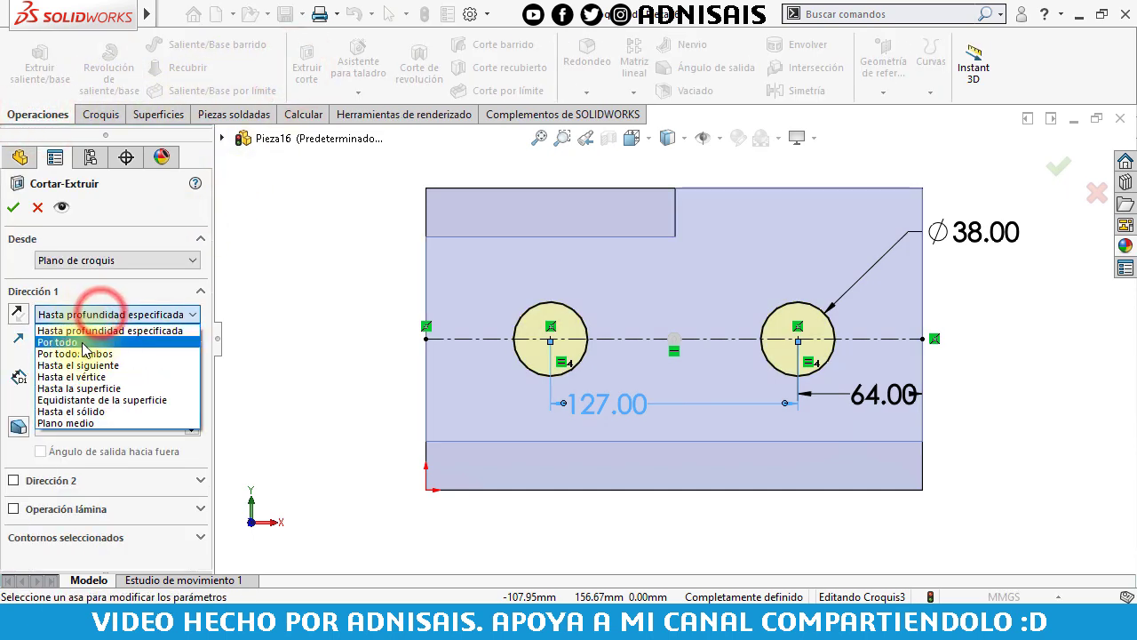
click(80, 360)
click(16, 208)
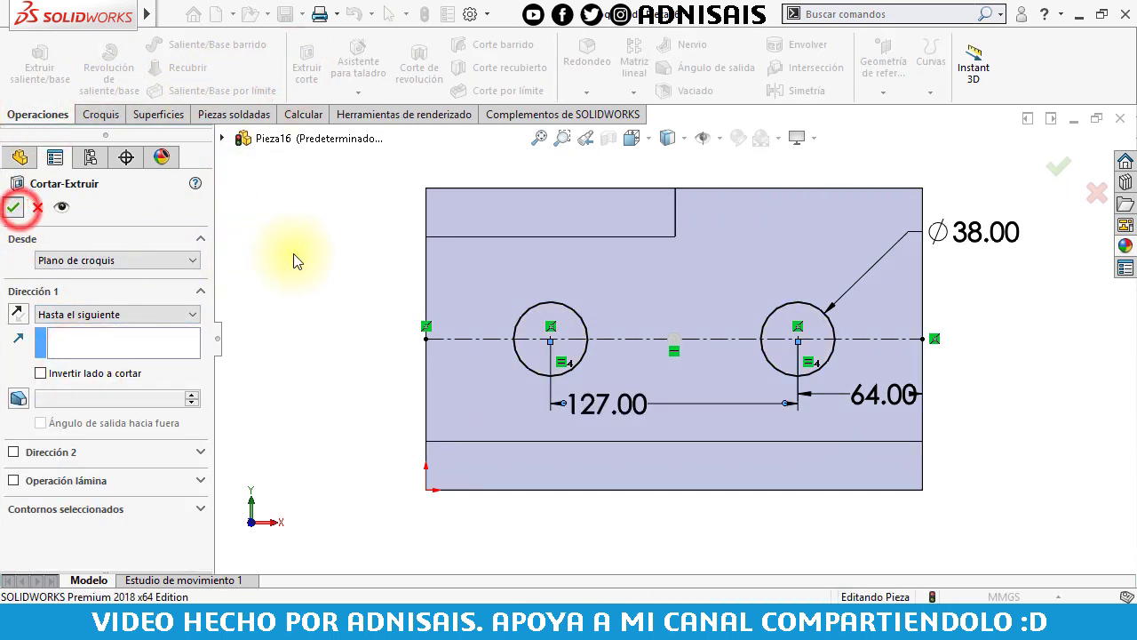
right_drag(327, 260, 366, 295)
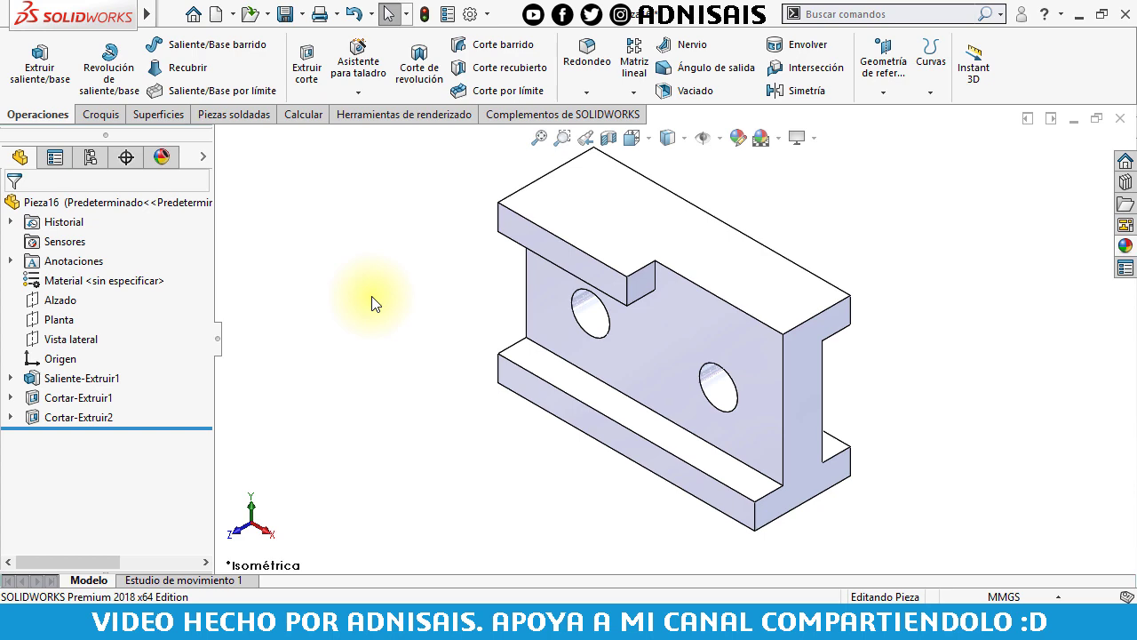
Create a new part in IPS (inch) units and open a sketch on the Alzado plane.
click(217, 19)
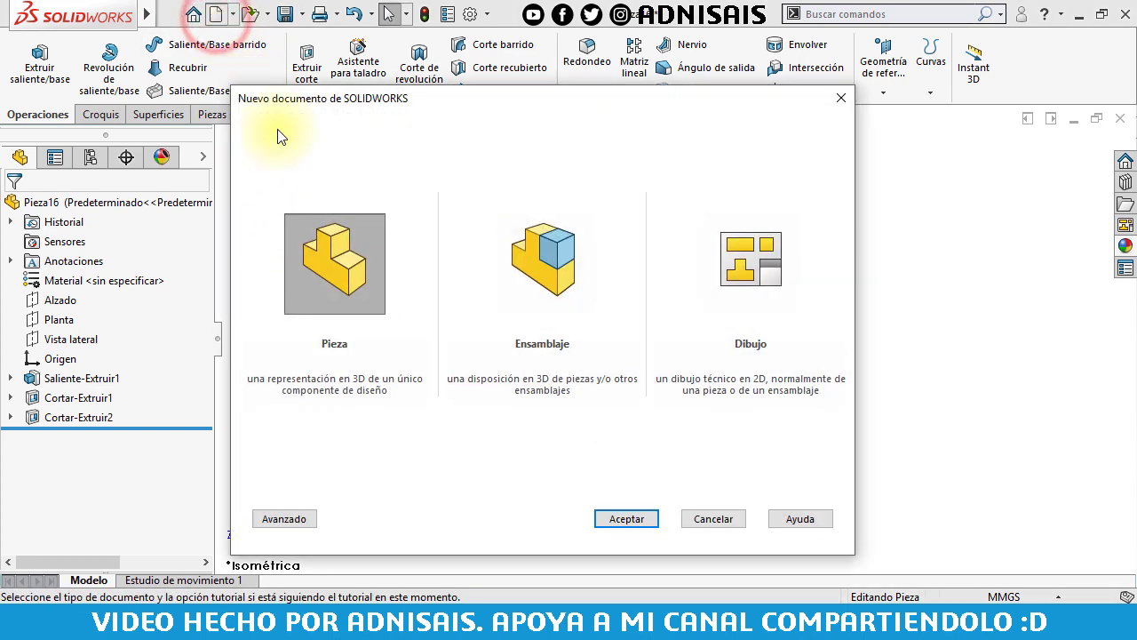
click(640, 522)
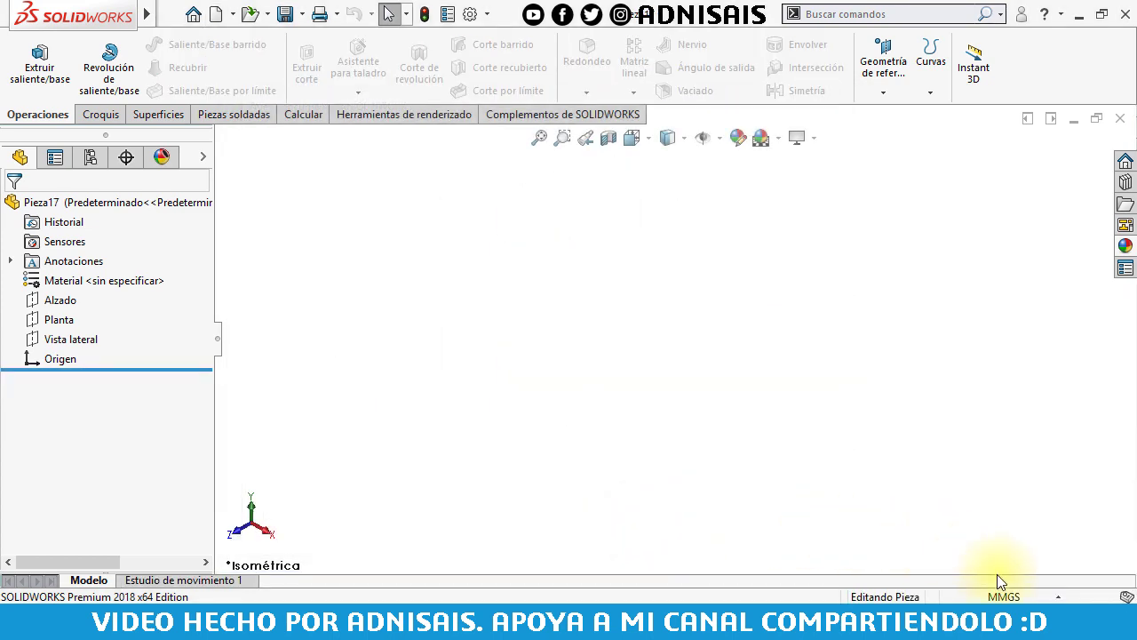
click(1004, 596)
click(1002, 545)
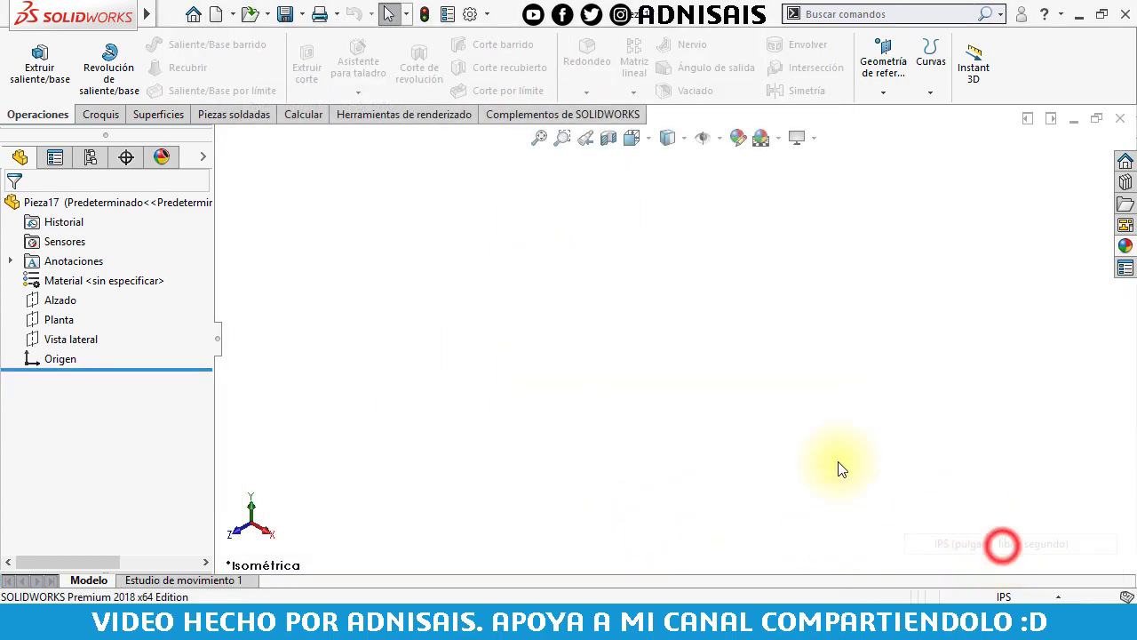
click(542, 331)
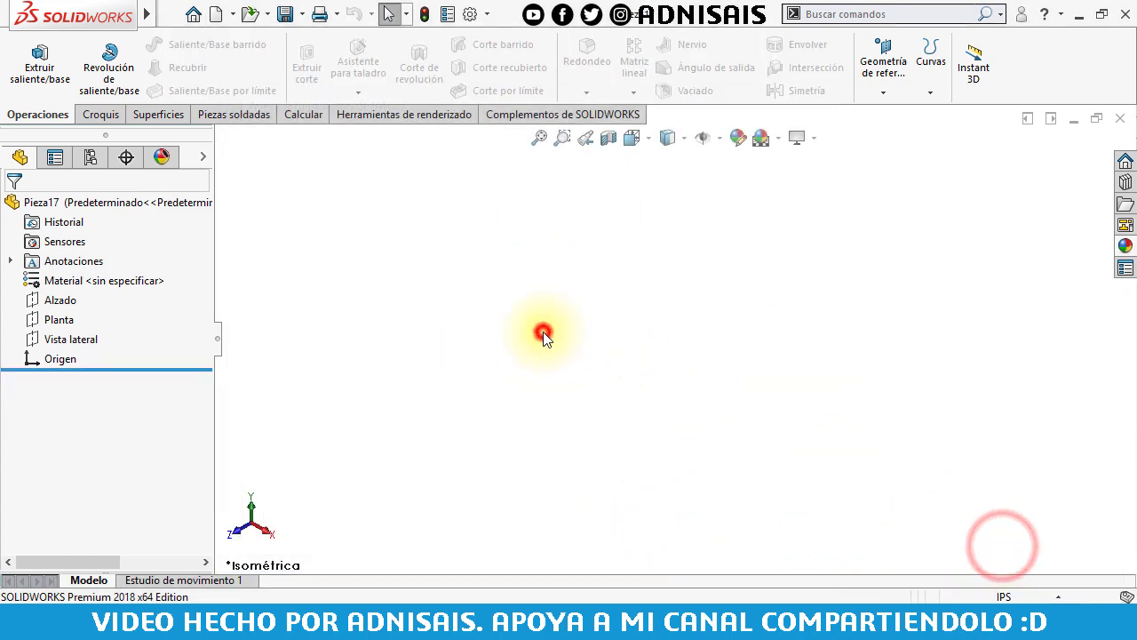
click(57, 303)
click(71, 280)
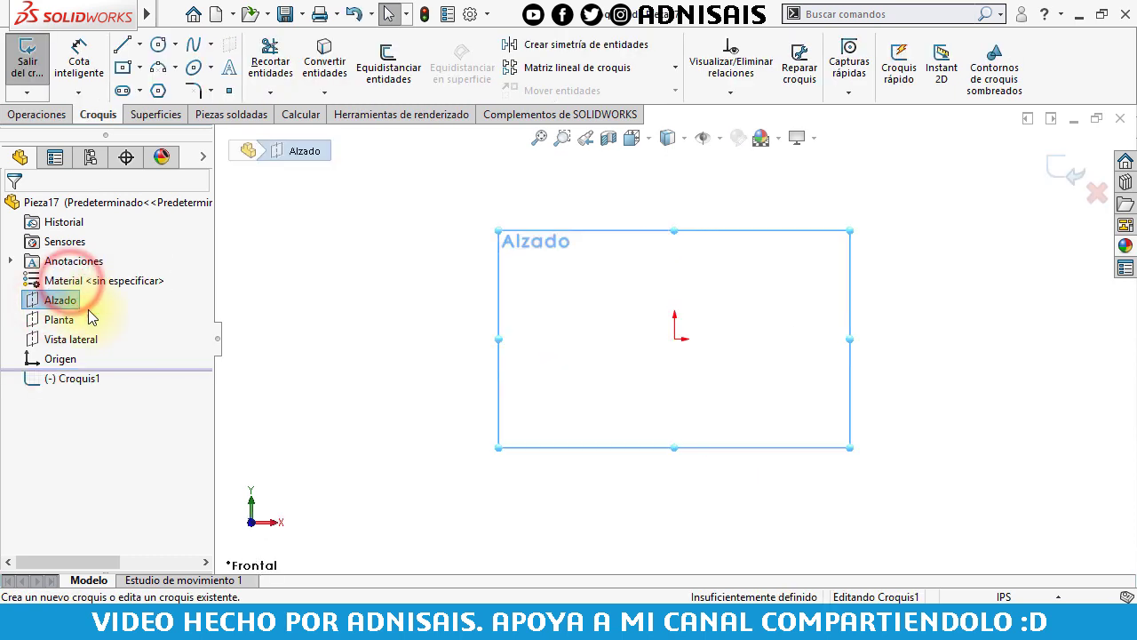
Draw a centre rectangle at the origin with a tapered three-line outline on its right.
click(675, 337)
click(807, 200)
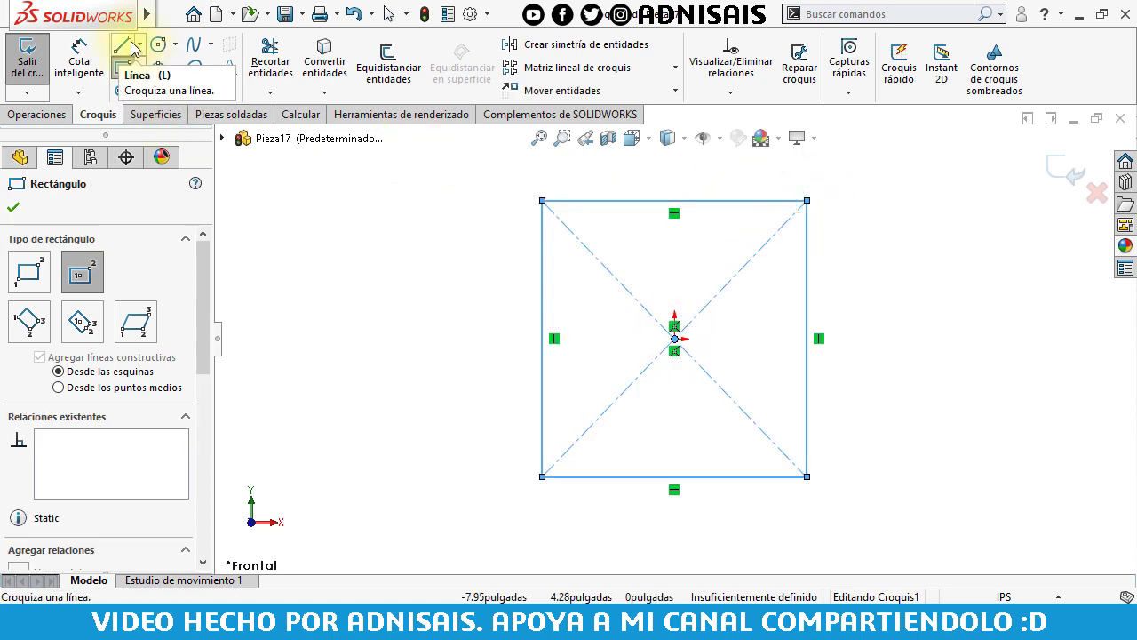
click(132, 46)
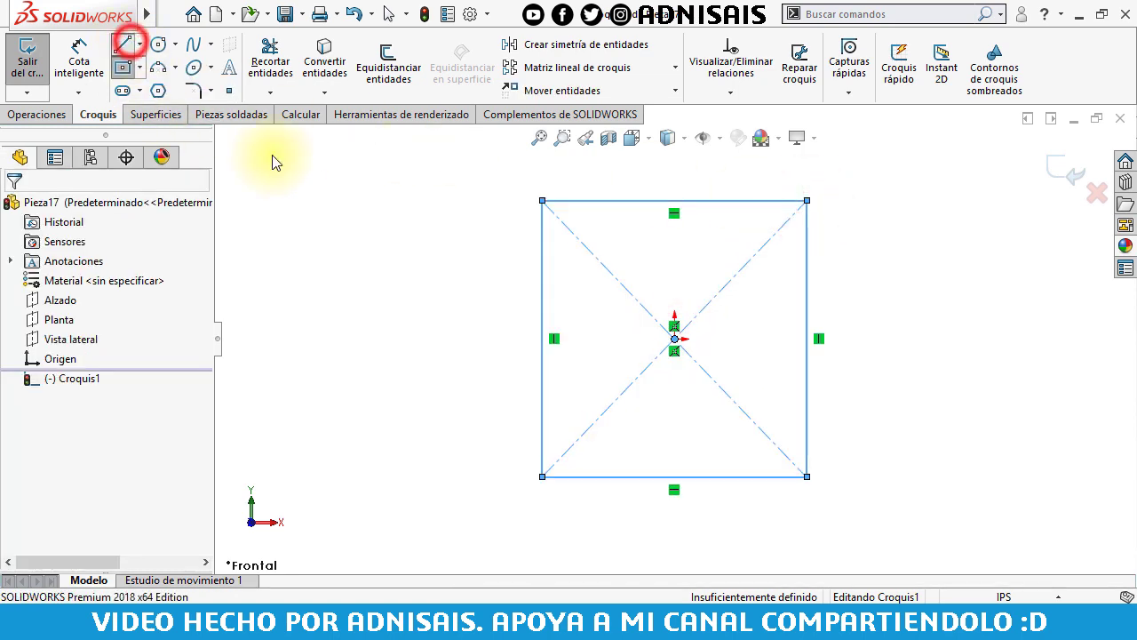
click(807, 249)
click(993, 208)
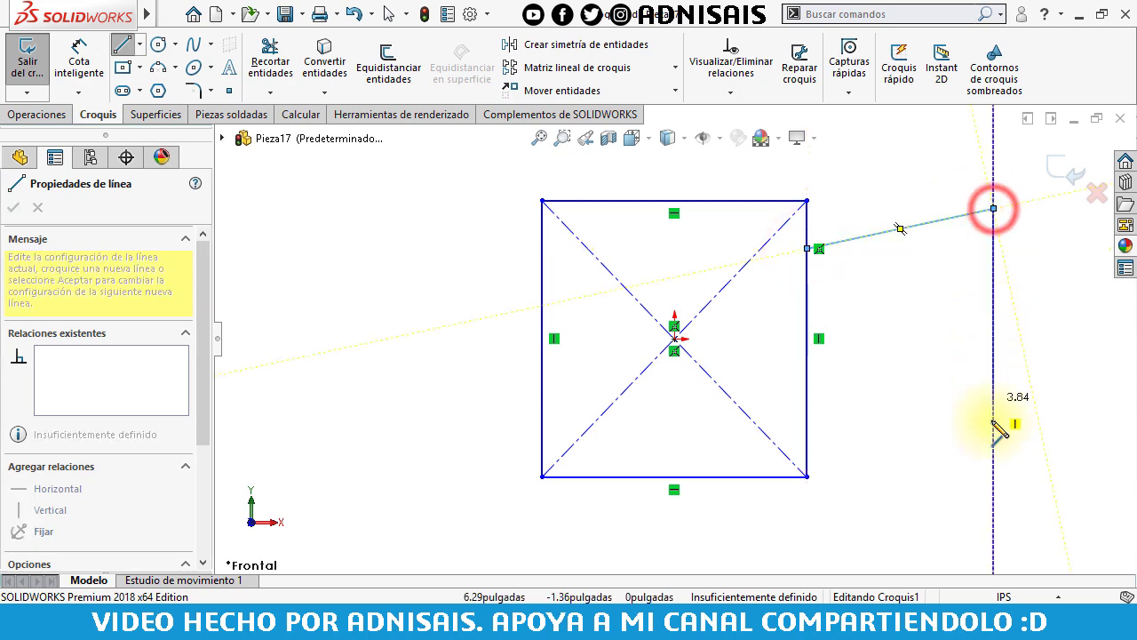
click(993, 452)
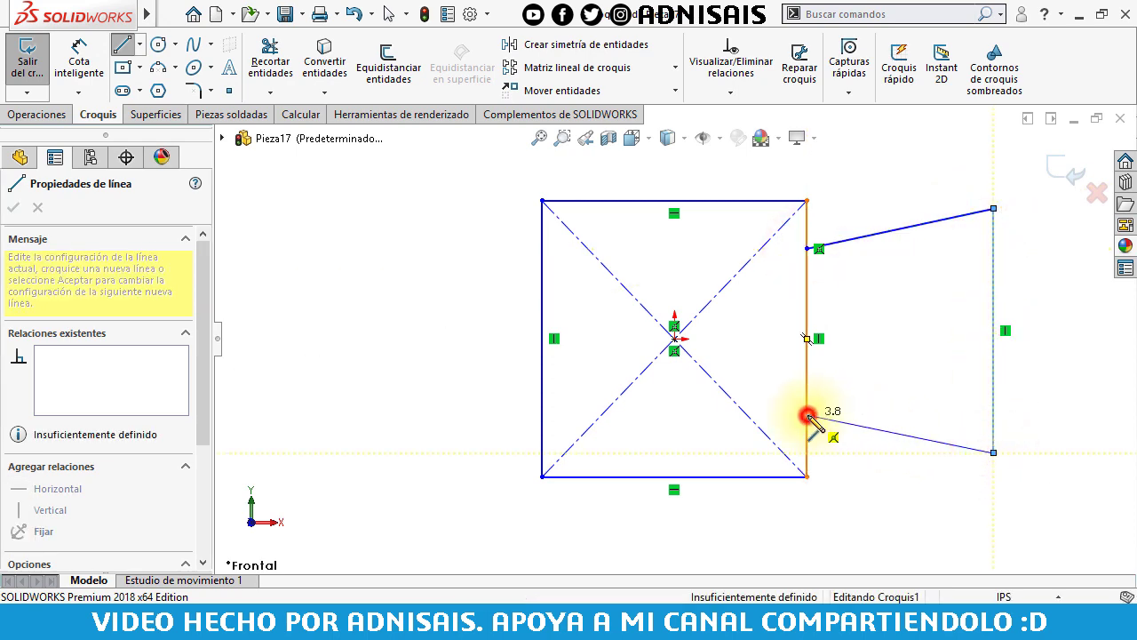
click(809, 415)
key(Escape)
Add a construction centreline from the square's centre to the outer vertical edge.
click(139, 45)
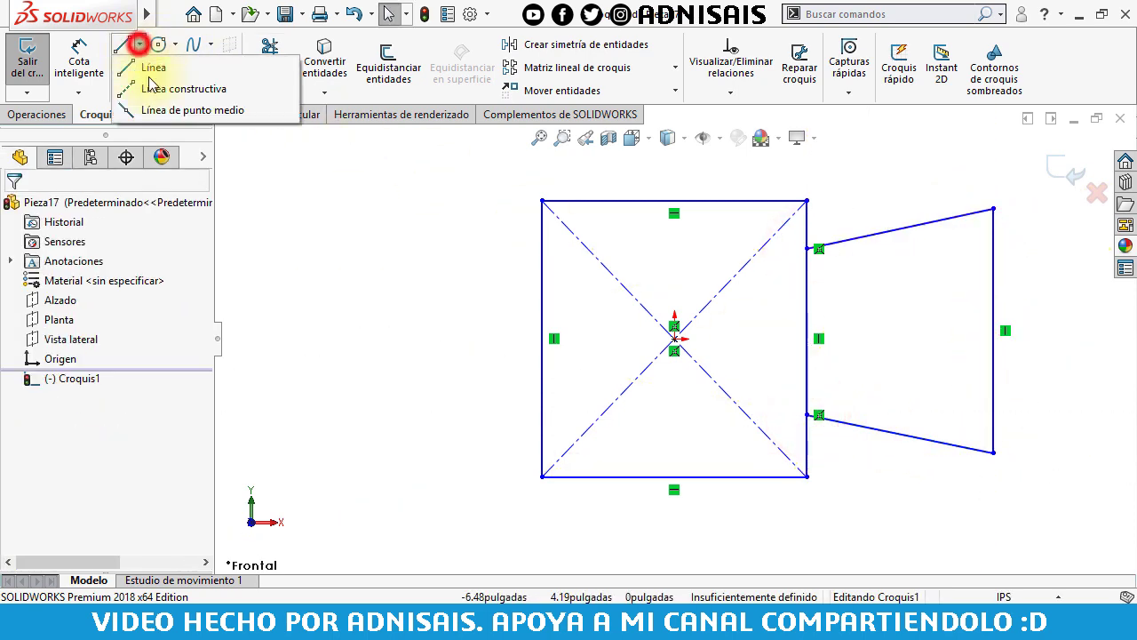
click(155, 89)
click(675, 340)
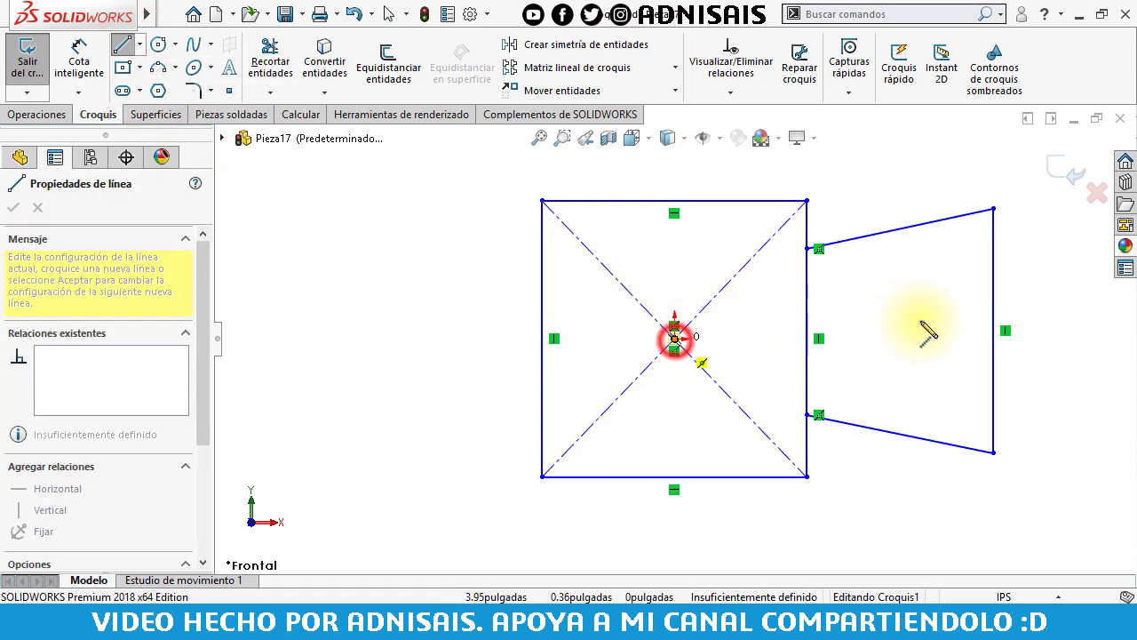
click(993, 332)
key(Escape)
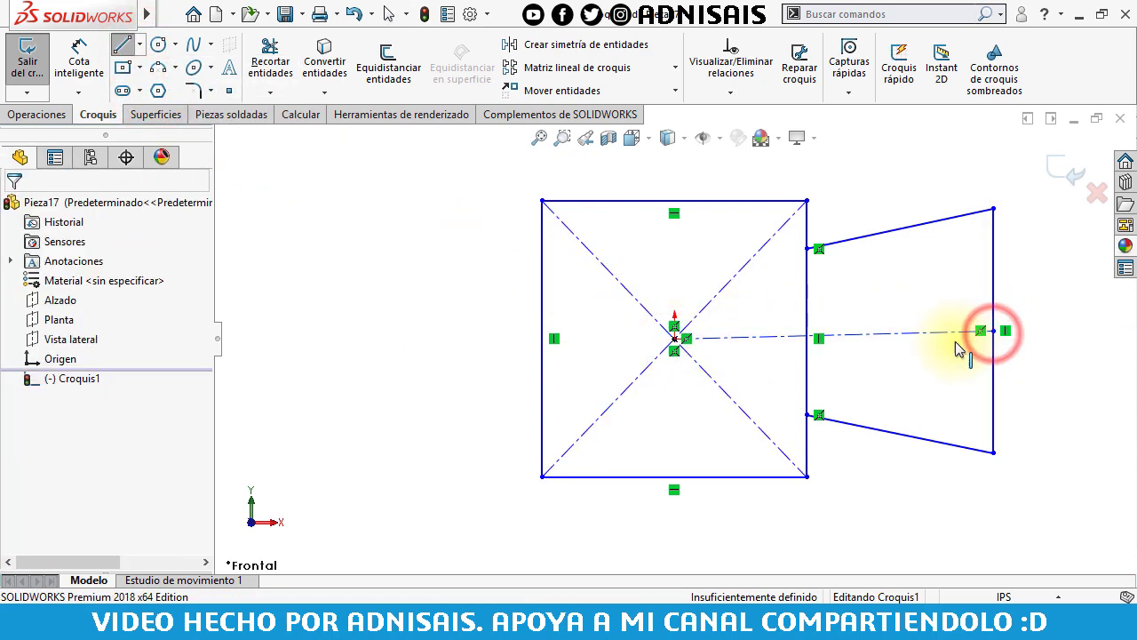
Make the centreline horizontal and the two slanted lines equal.
click(948, 334)
click(910, 267)
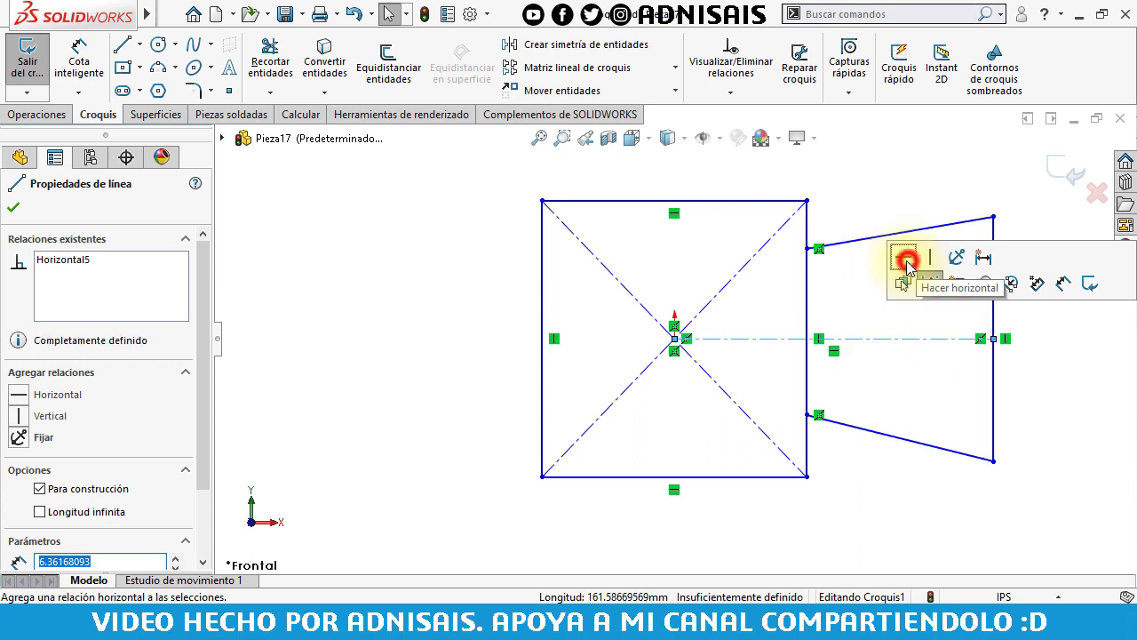
click(869, 283)
click(863, 242)
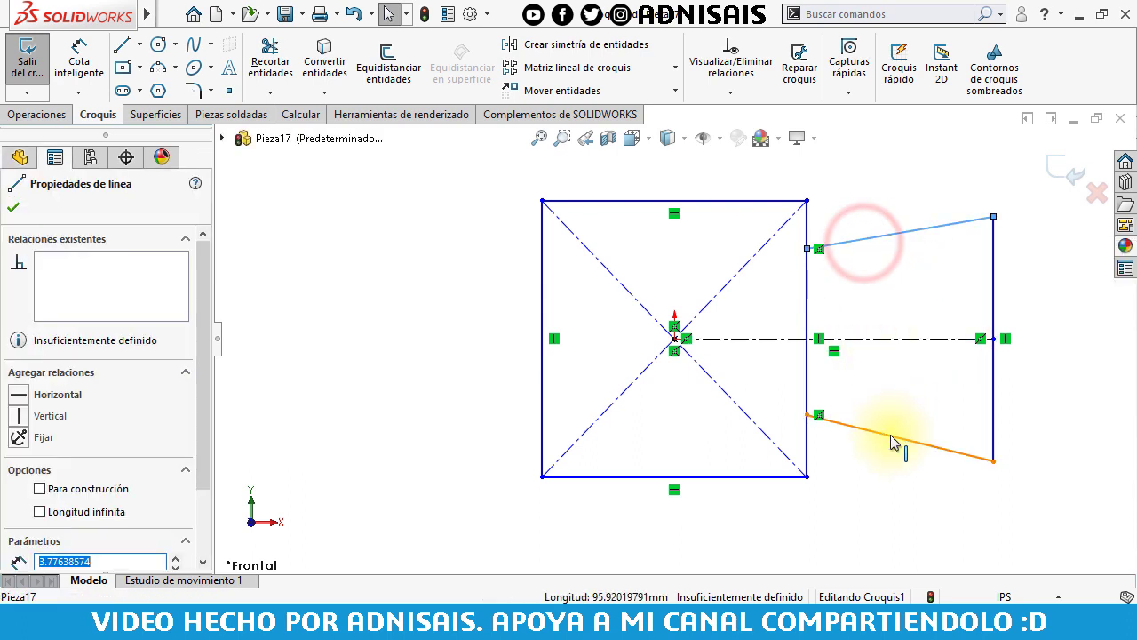
ctrl+click(889, 432)
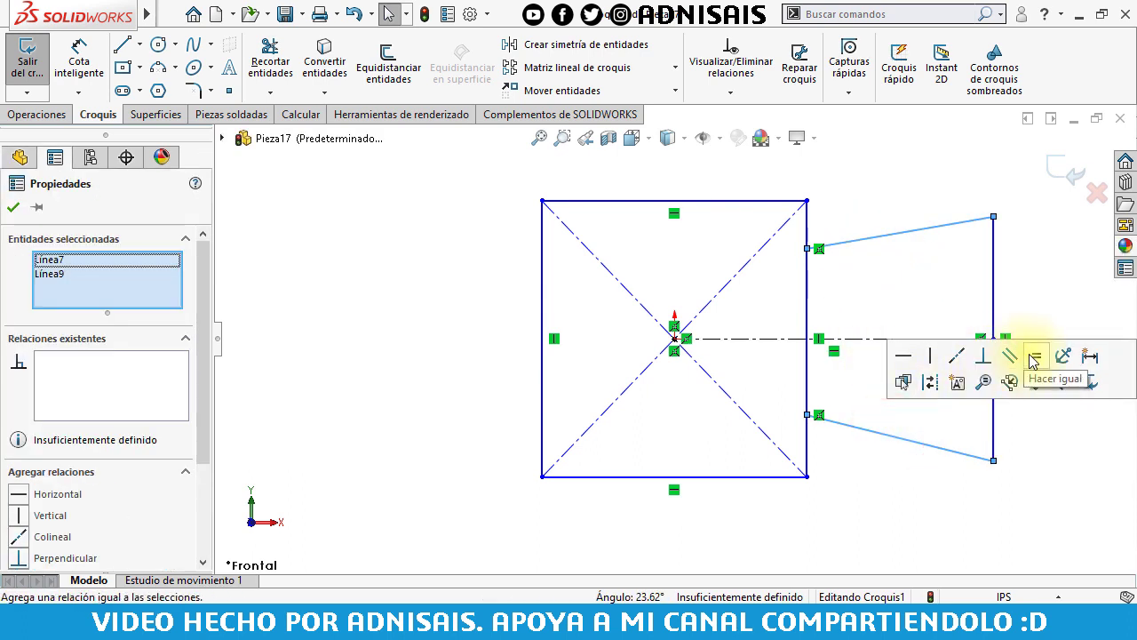
click(916, 291)
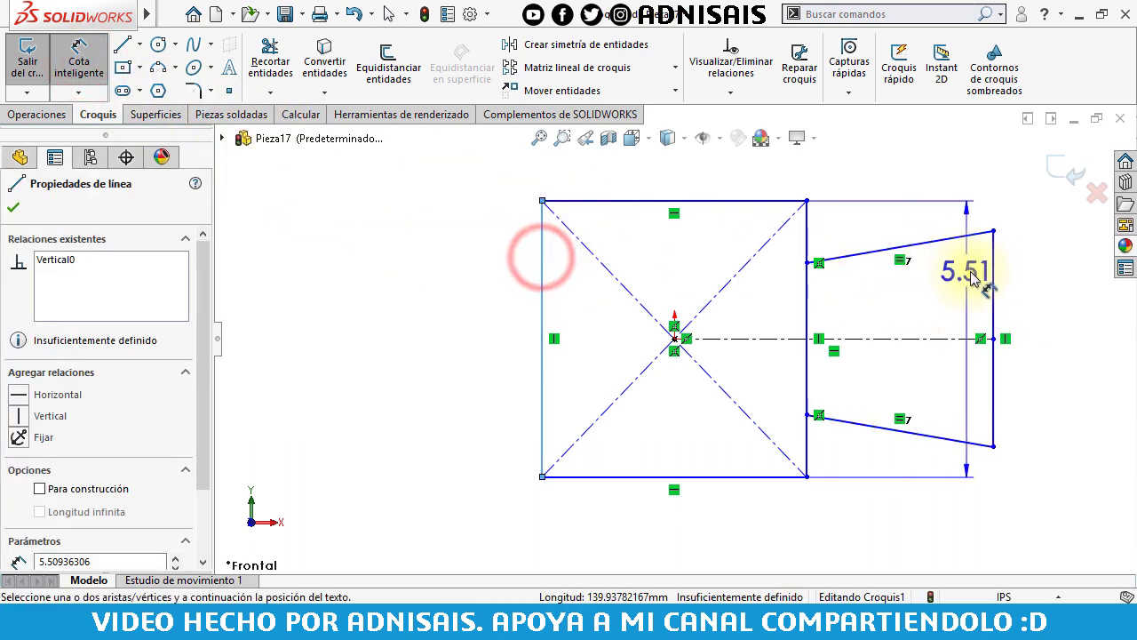
Dimension the 5.75 overall width, 3.00 square height and 2.75 taper length.
click(994, 271)
click(769, 216)
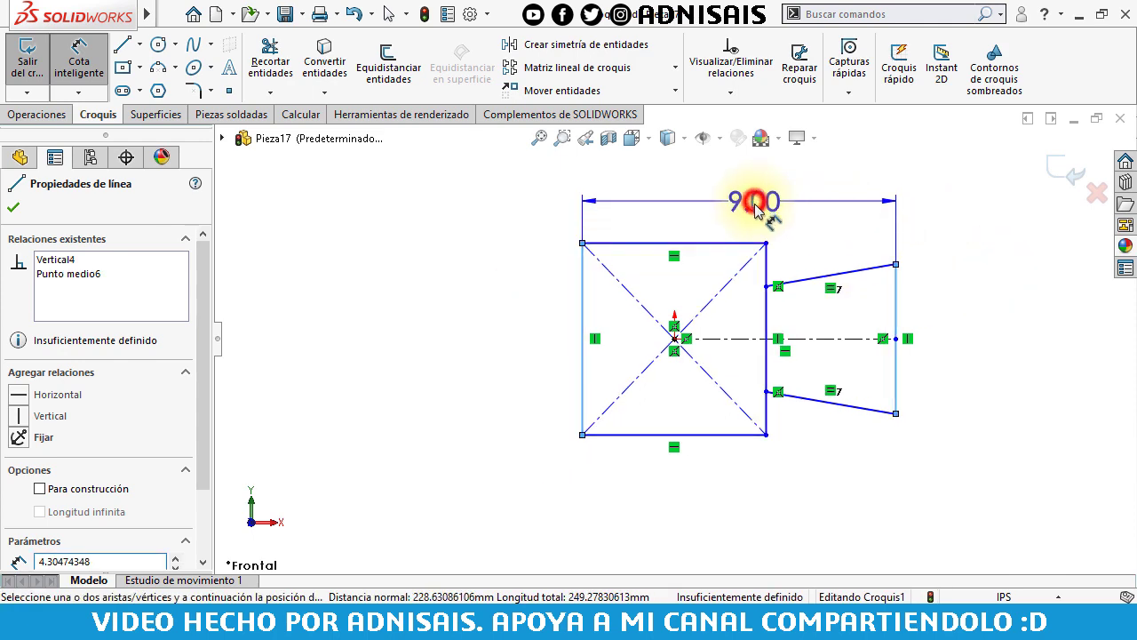
text(5.75)
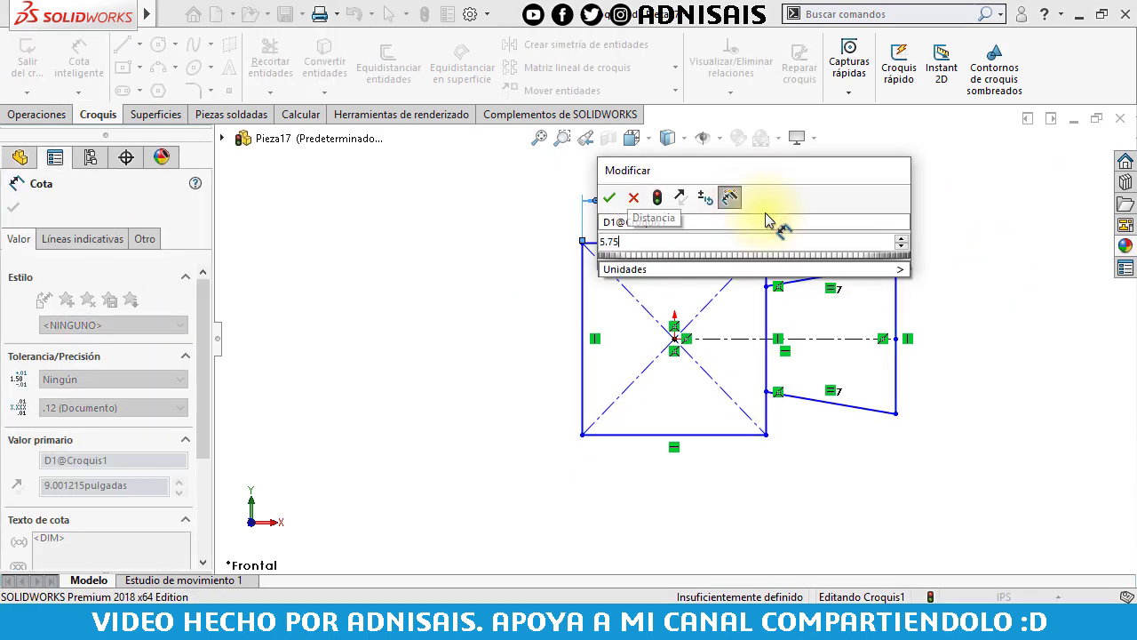
key(Return)
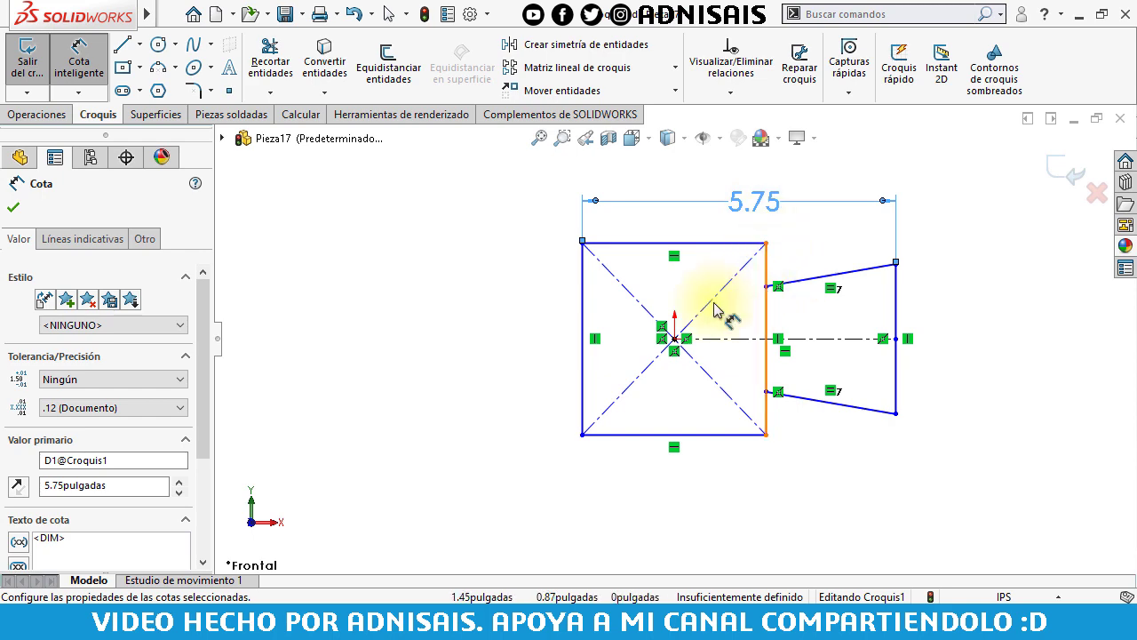
click(579, 300)
click(511, 310)
text(3)
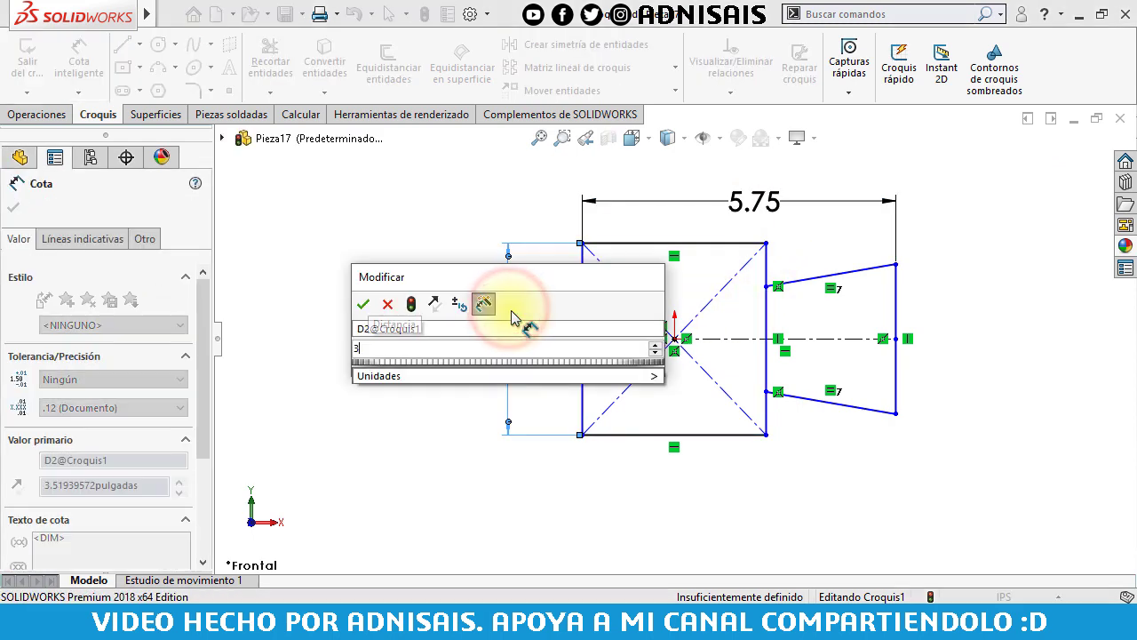
key(Return)
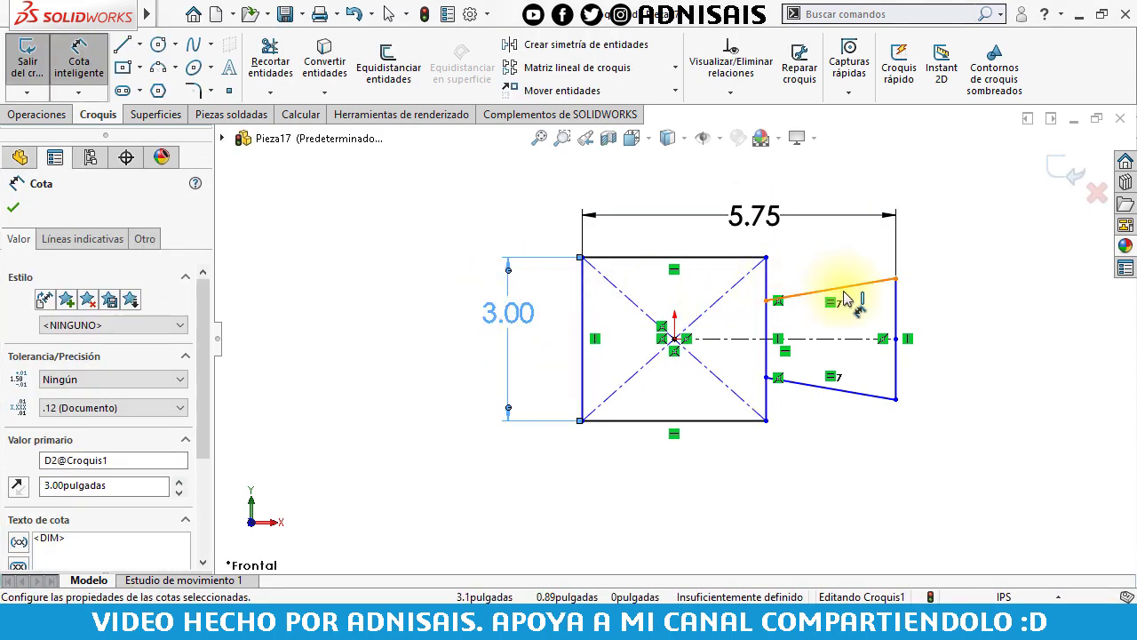
click(846, 300)
click(851, 253)
text(2)
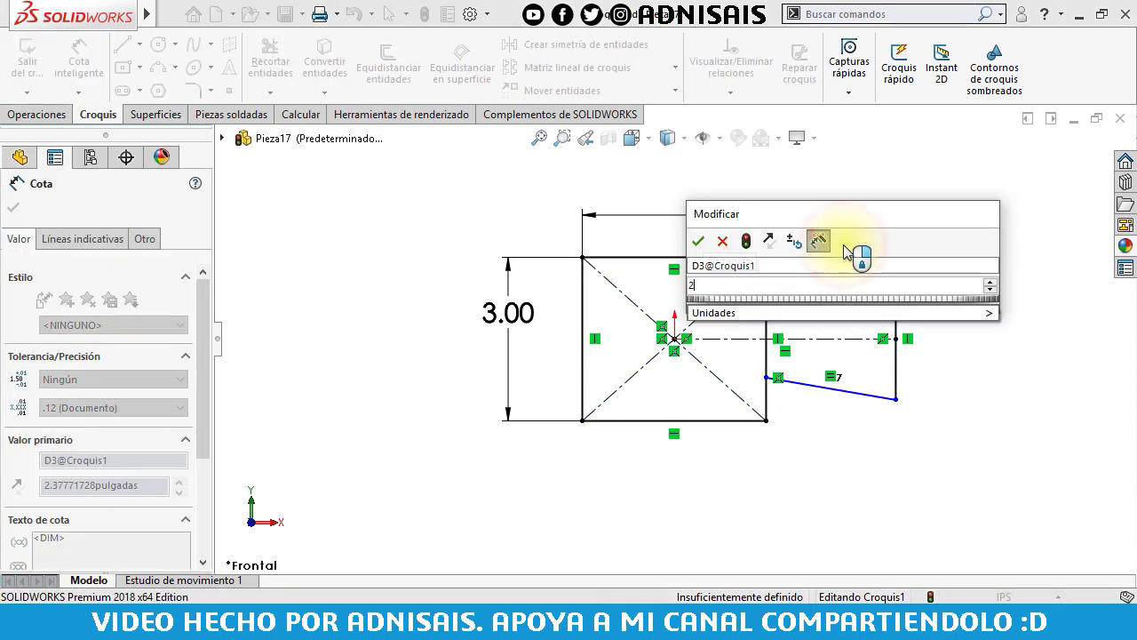
text(.75)
key(Return)
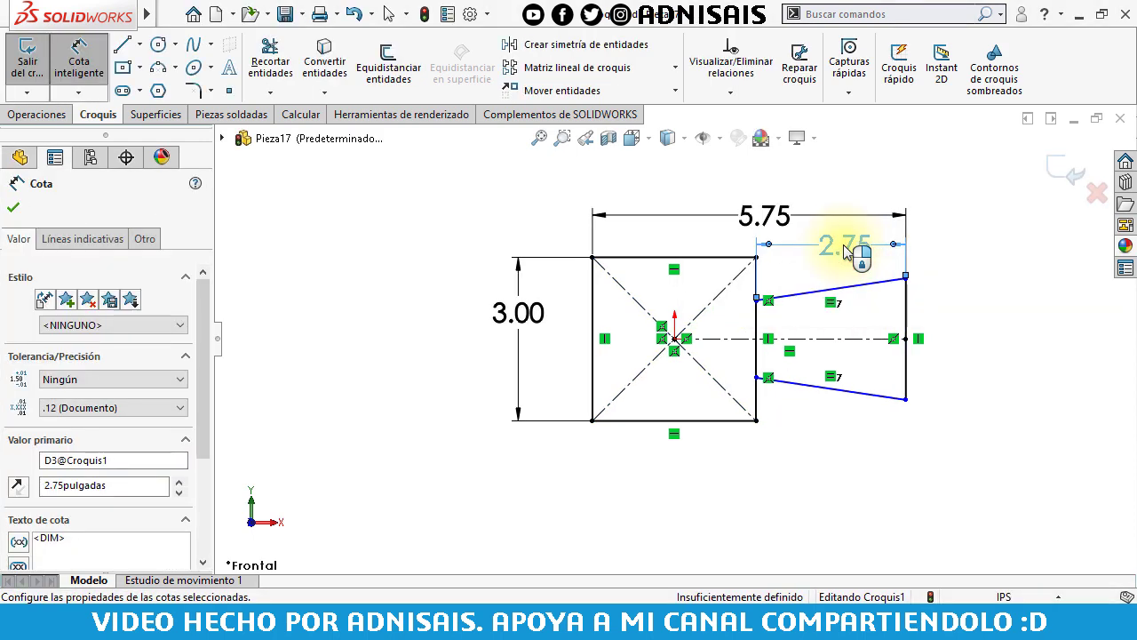
Dimension the narrow taper opening to 1.75 and the outer vertical edge to 3.00.
click(757, 302)
click(756, 377)
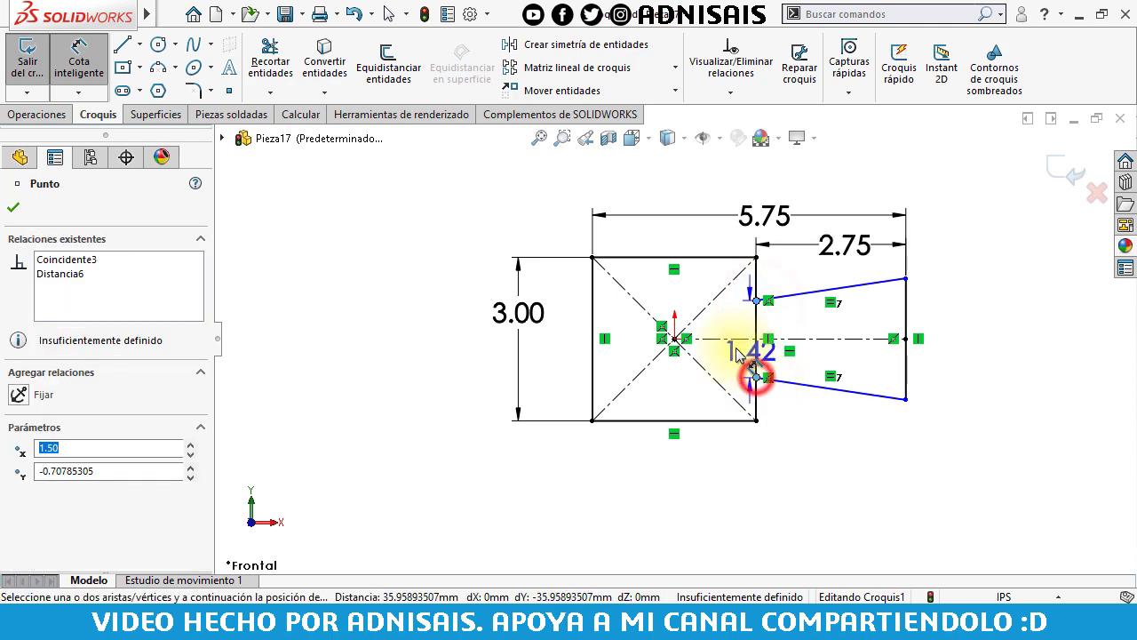
click(731, 354)
text(1)
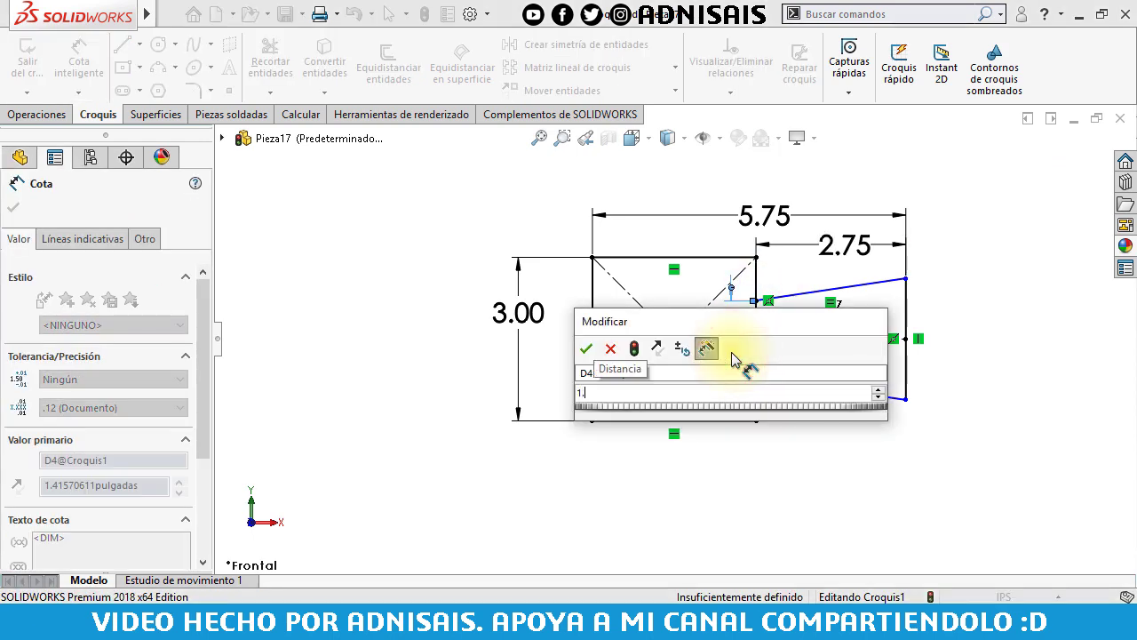
text(.75)
key(Return)
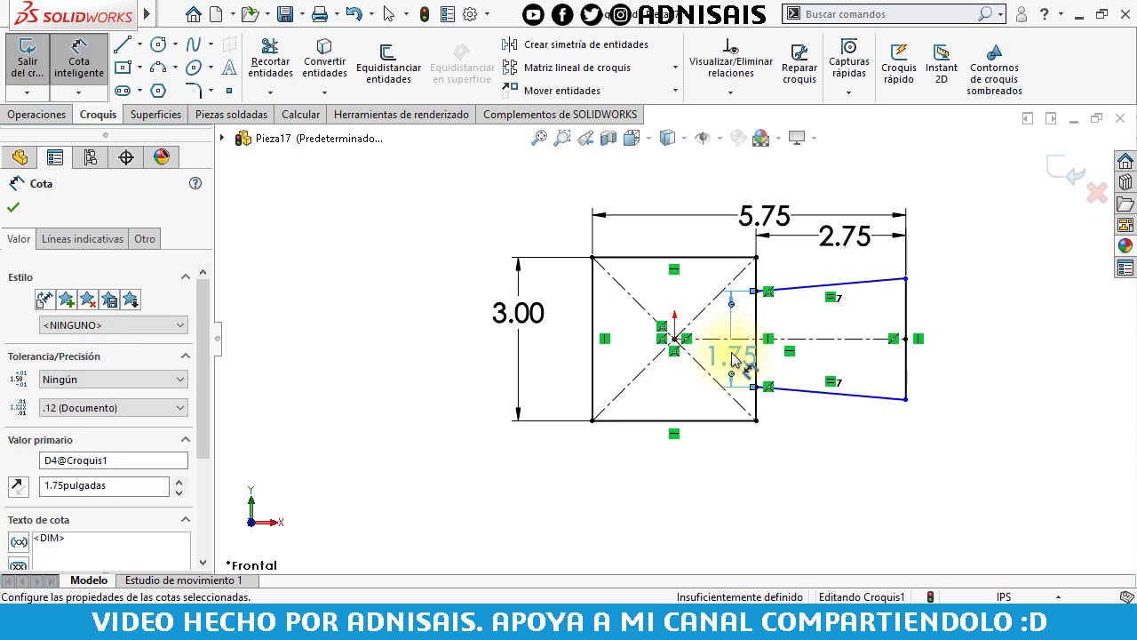
click(908, 305)
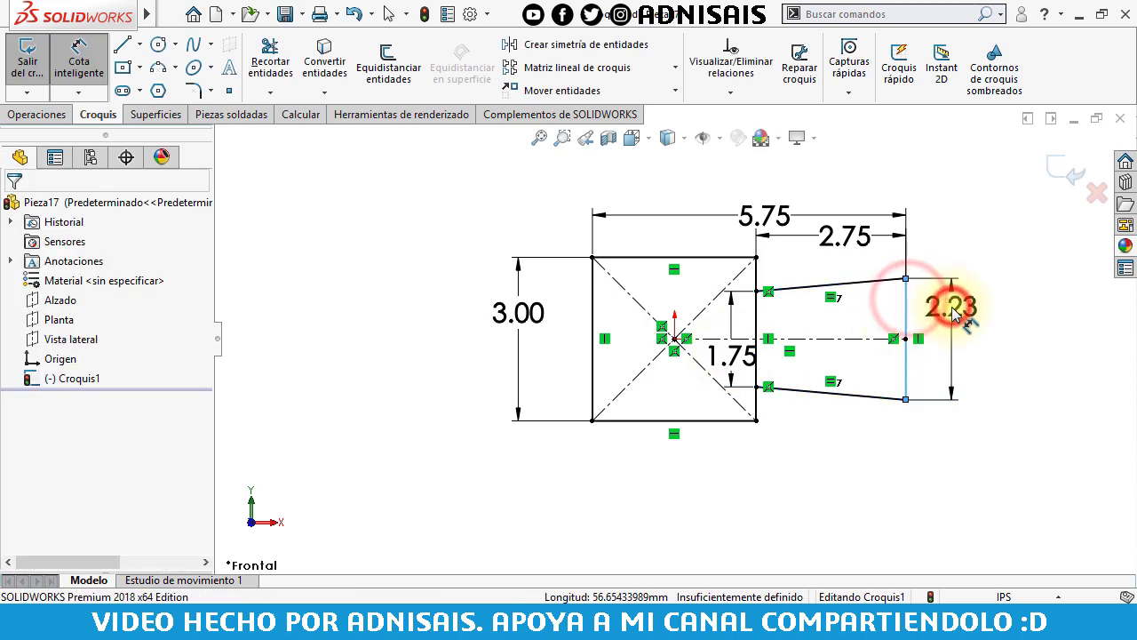
click(952, 309)
text(3)
key(Return)
key(Escape)
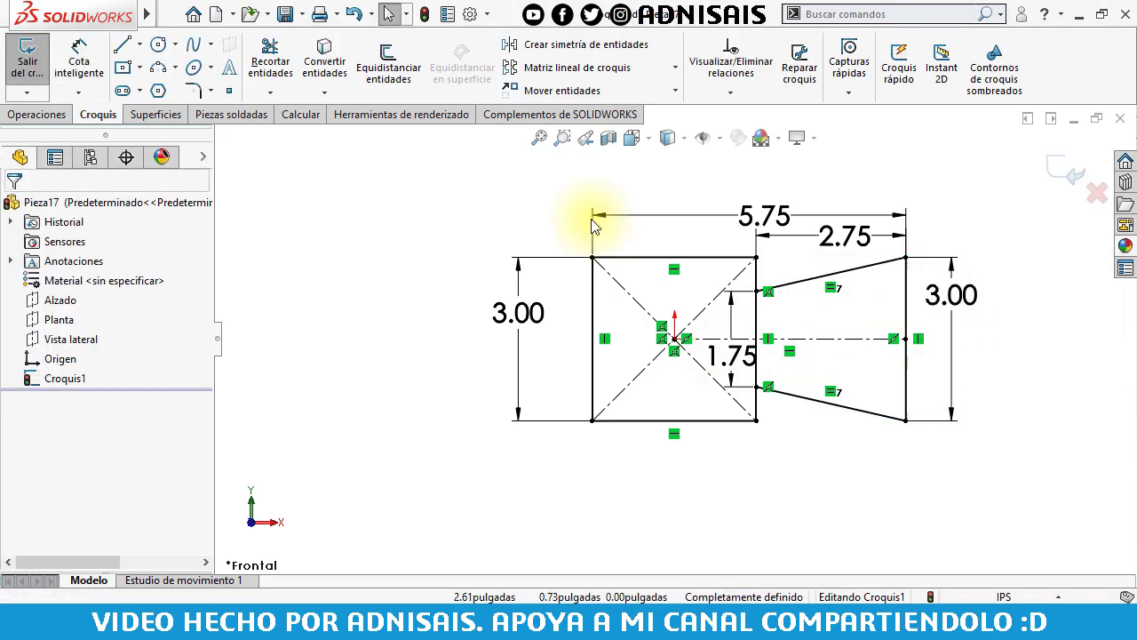
click(36, 115)
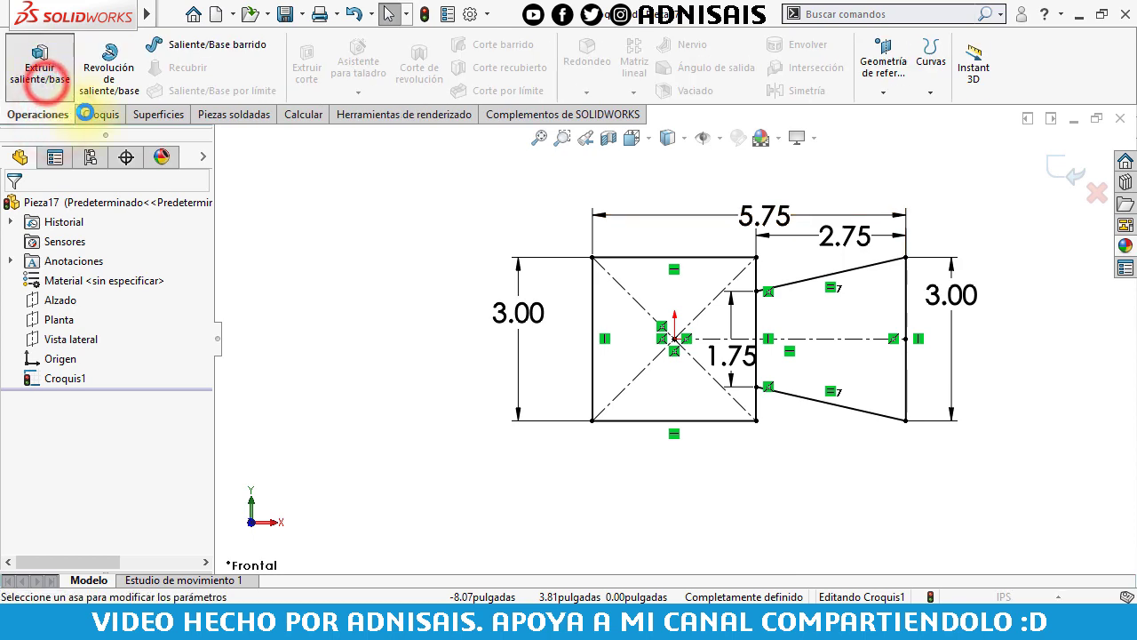
Extrude the square region of the sketch 1.50 in deep.
click(40, 69)
click(591, 296)
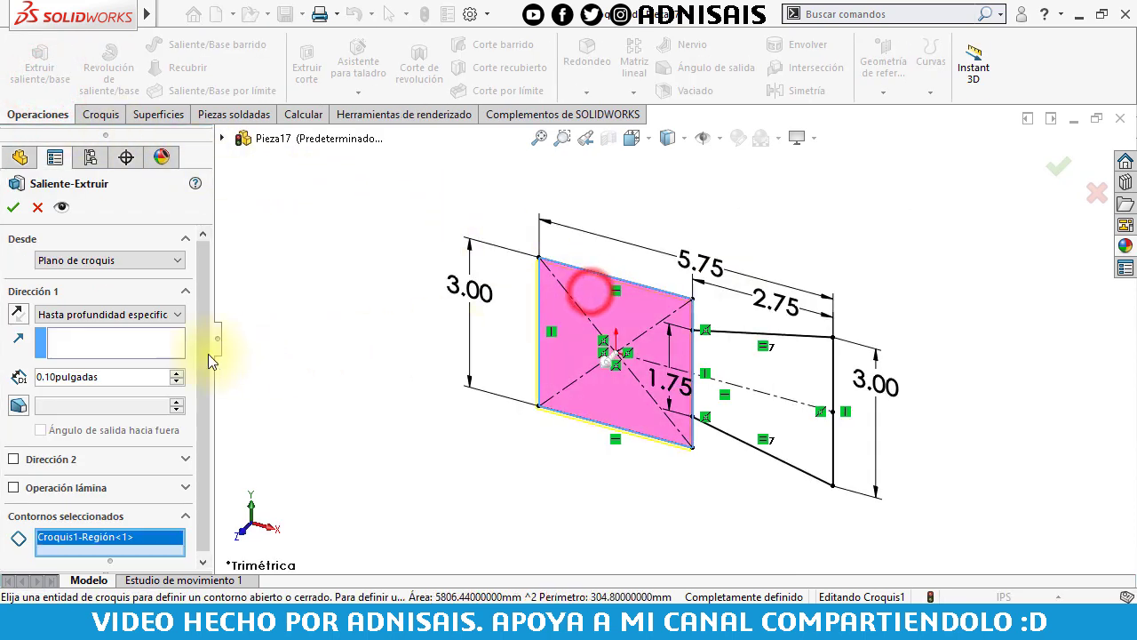
text(1.5)
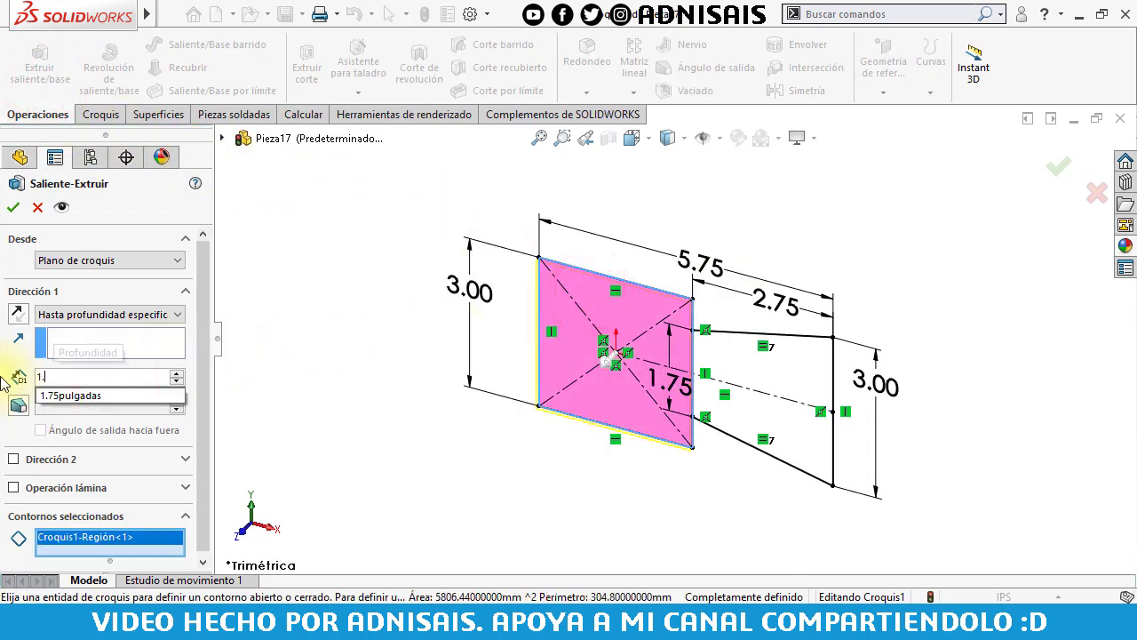
key(Return)
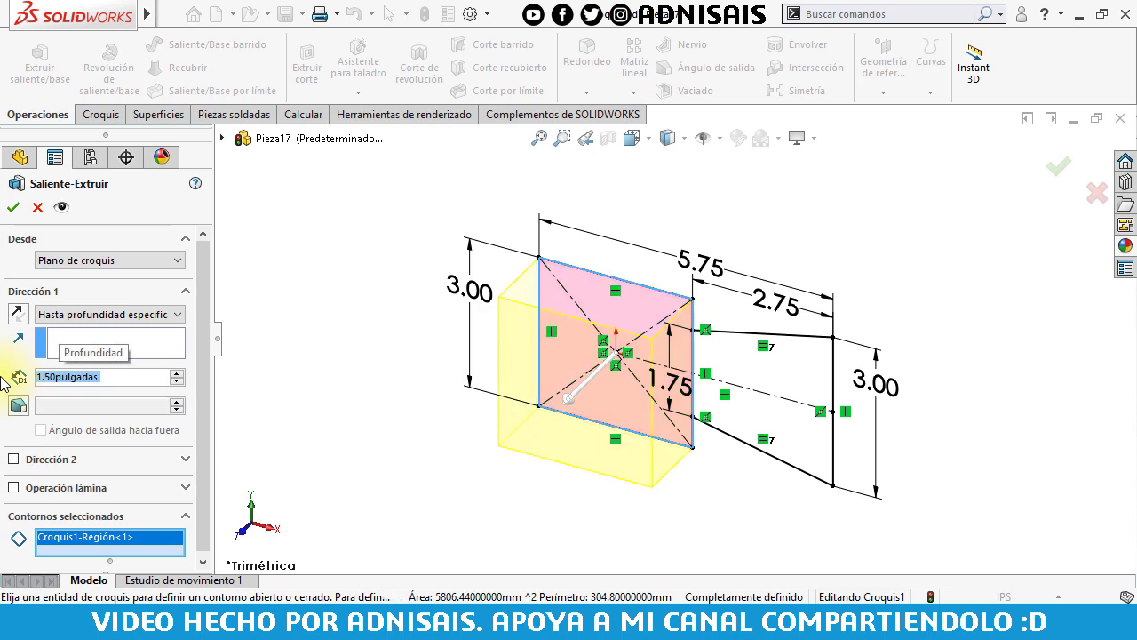
key(Return)
Reuse Croquis1 to extrude the tapered side region 0.75 in deep.
click(9, 378)
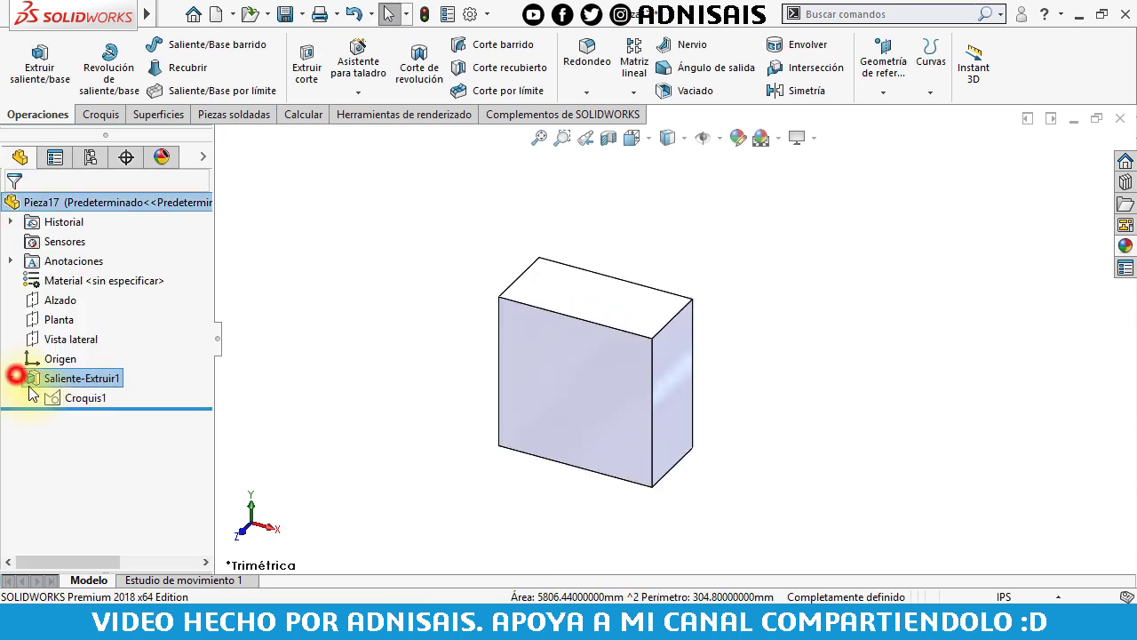
click(59, 396)
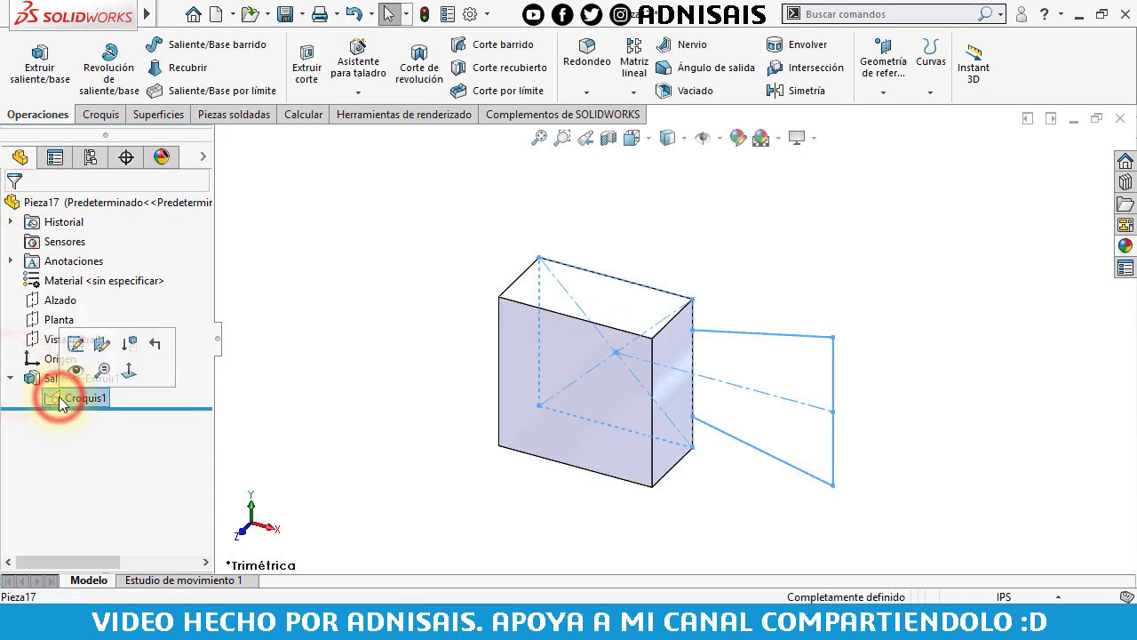
click(39, 62)
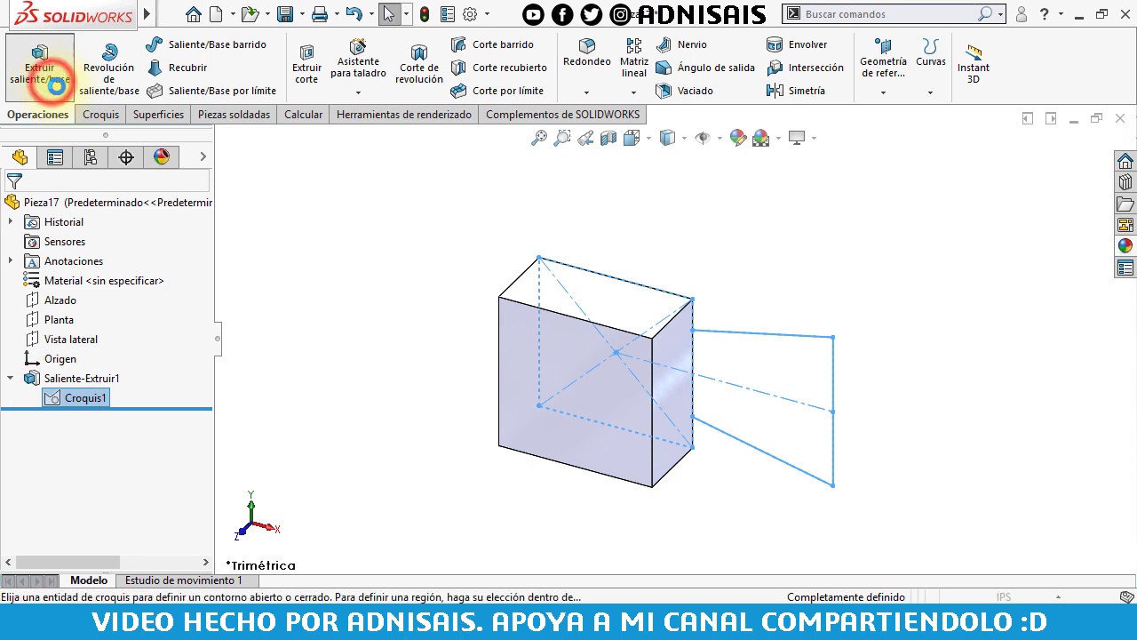
click(769, 380)
double_click(133, 377)
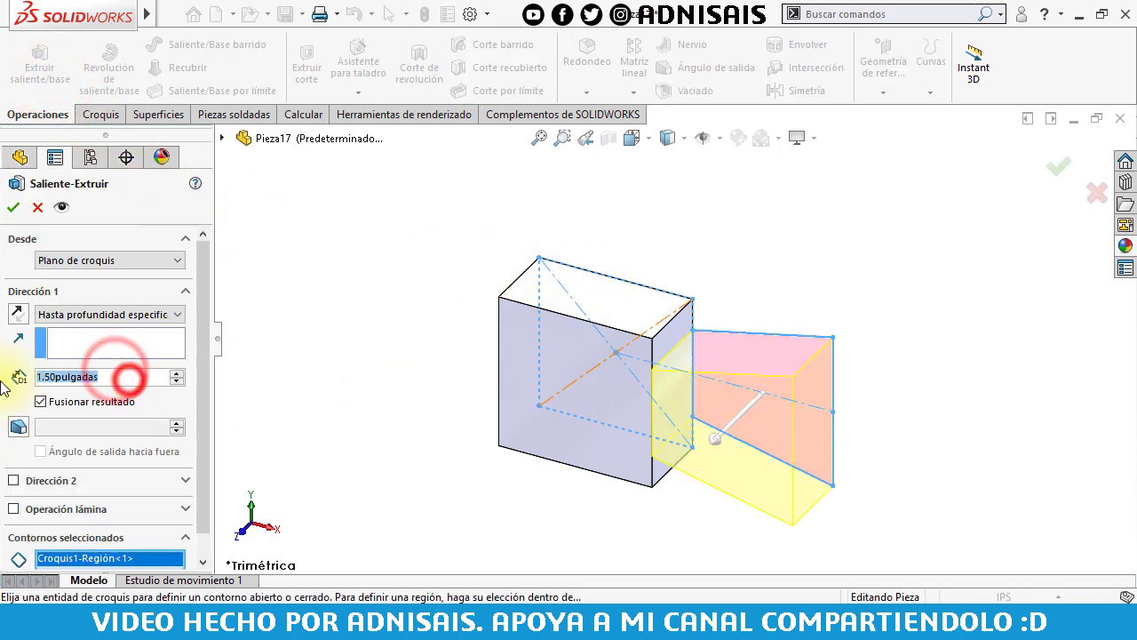
text(0.75)
key(Return)
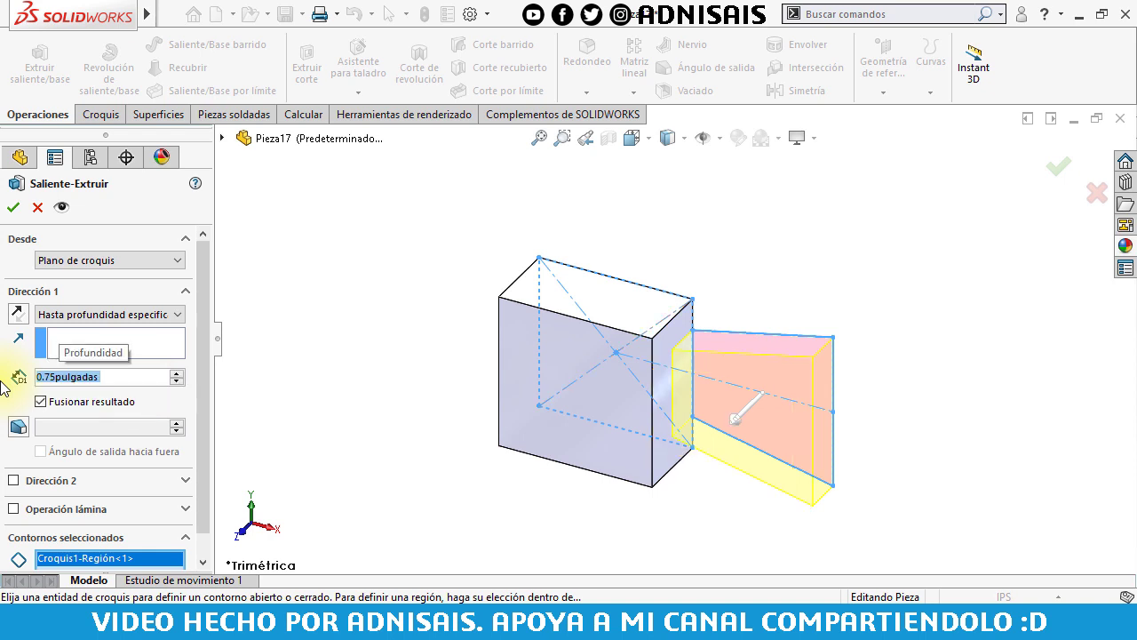
key(Return)
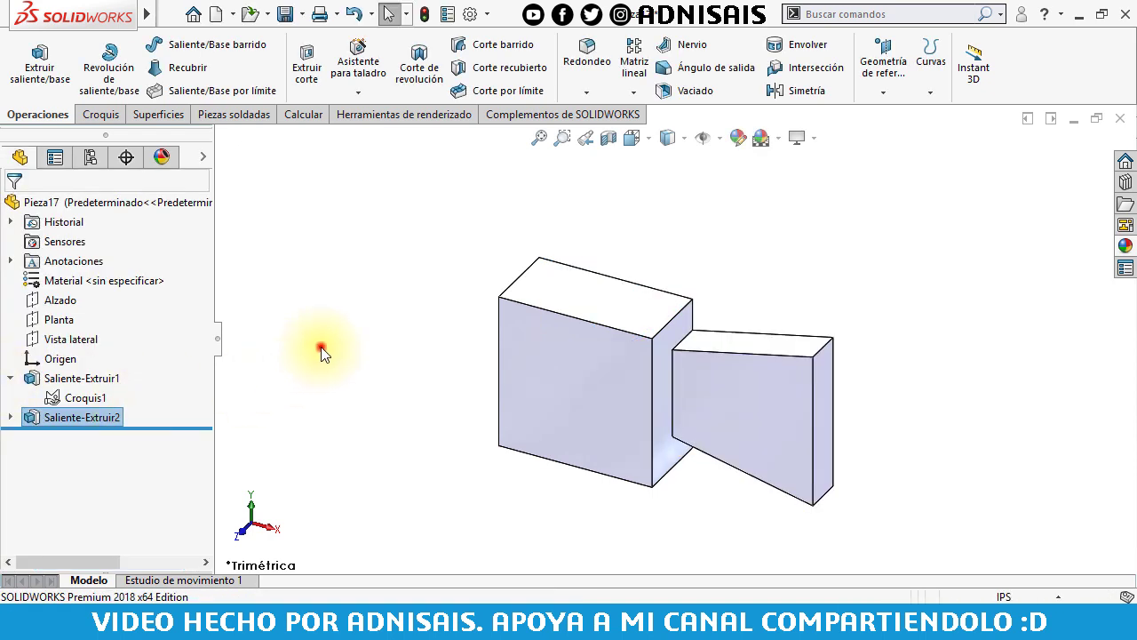
click(322, 353)
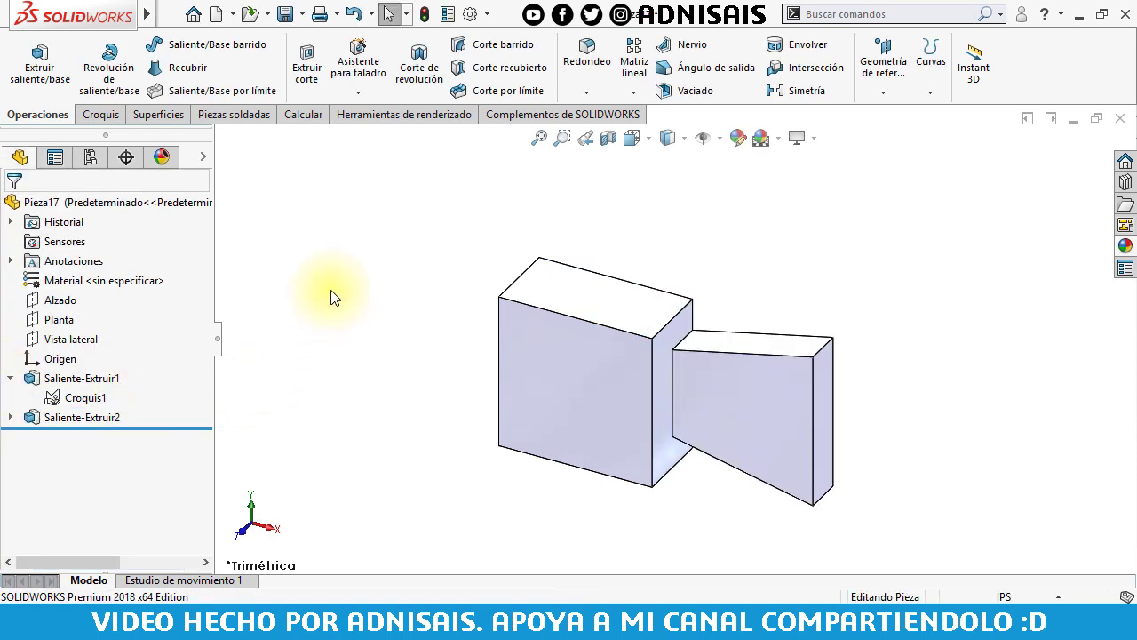
Create a new part in IPS units and start a sketch on the front plane.
click(212, 15)
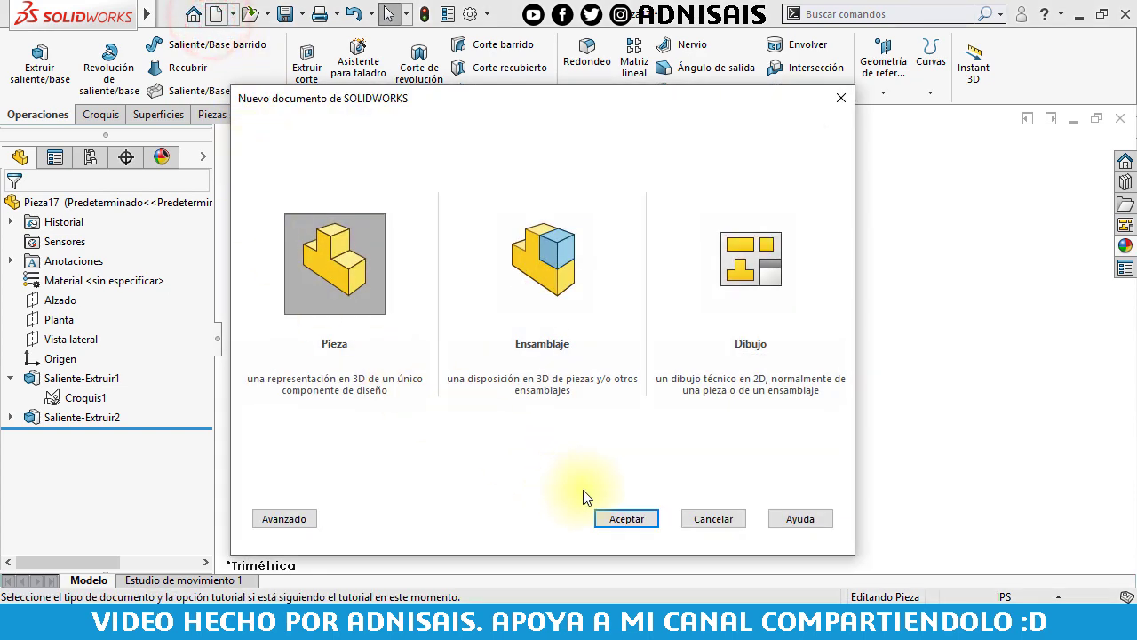
click(638, 522)
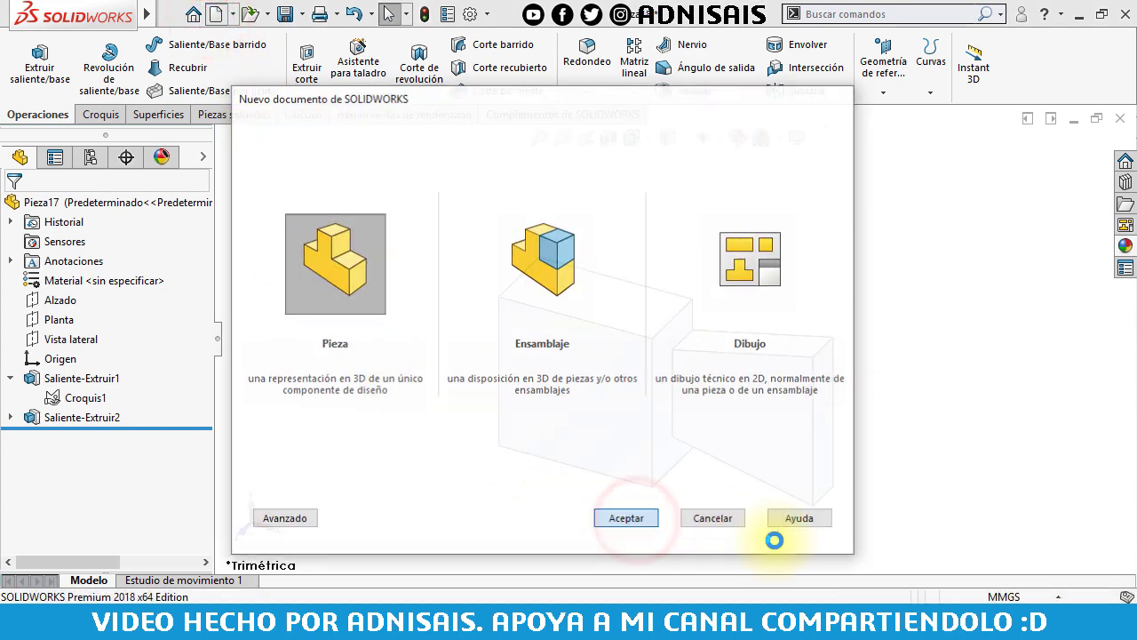
click(979, 595)
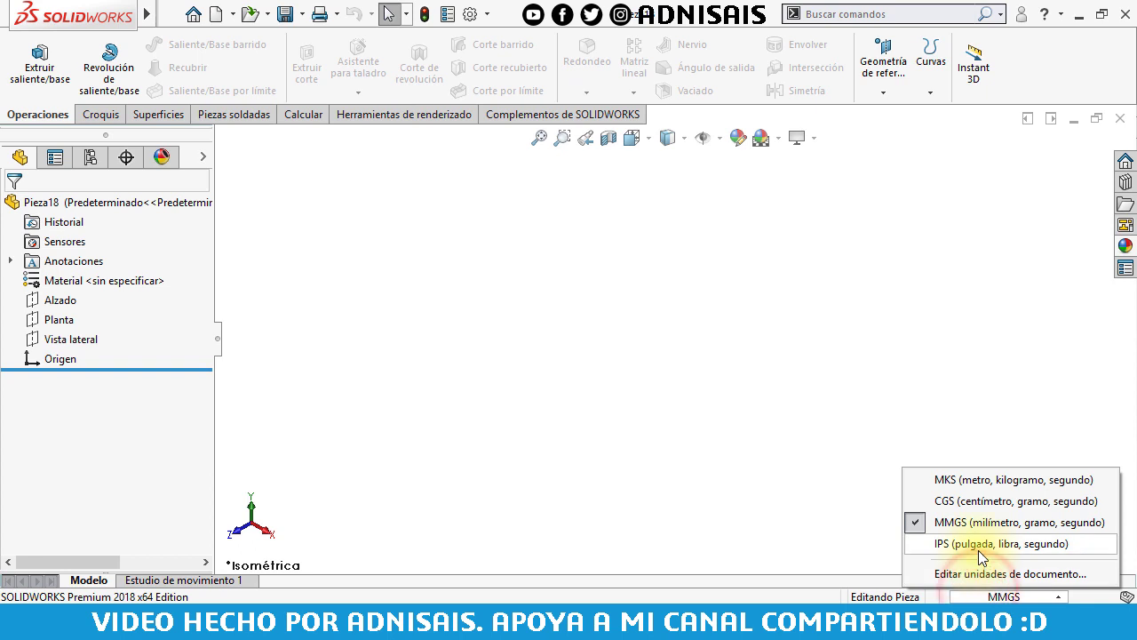
click(978, 548)
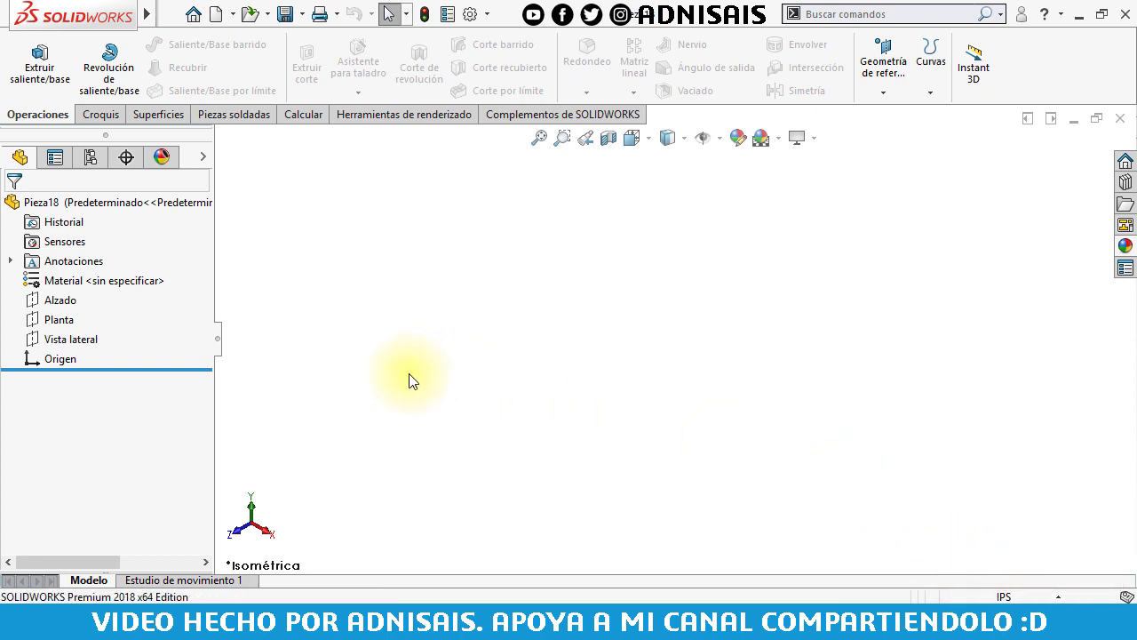
click(72, 302)
click(93, 264)
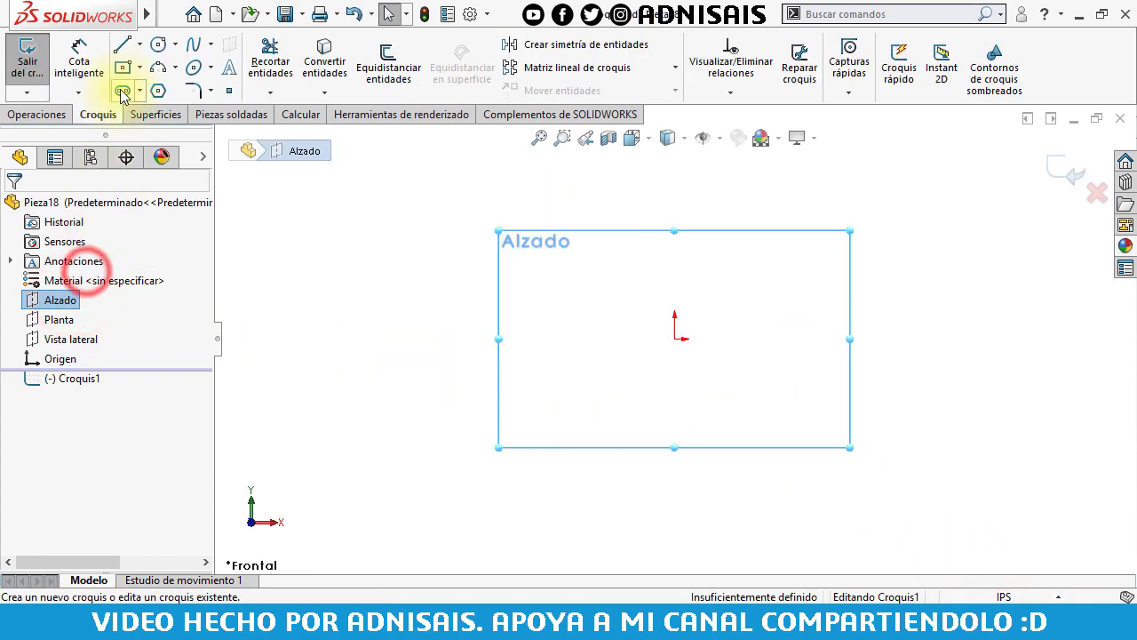
Draw a centre rectangle on the origin dimensioned 5.75 wide by 2.75 high.
click(122, 67)
click(675, 337)
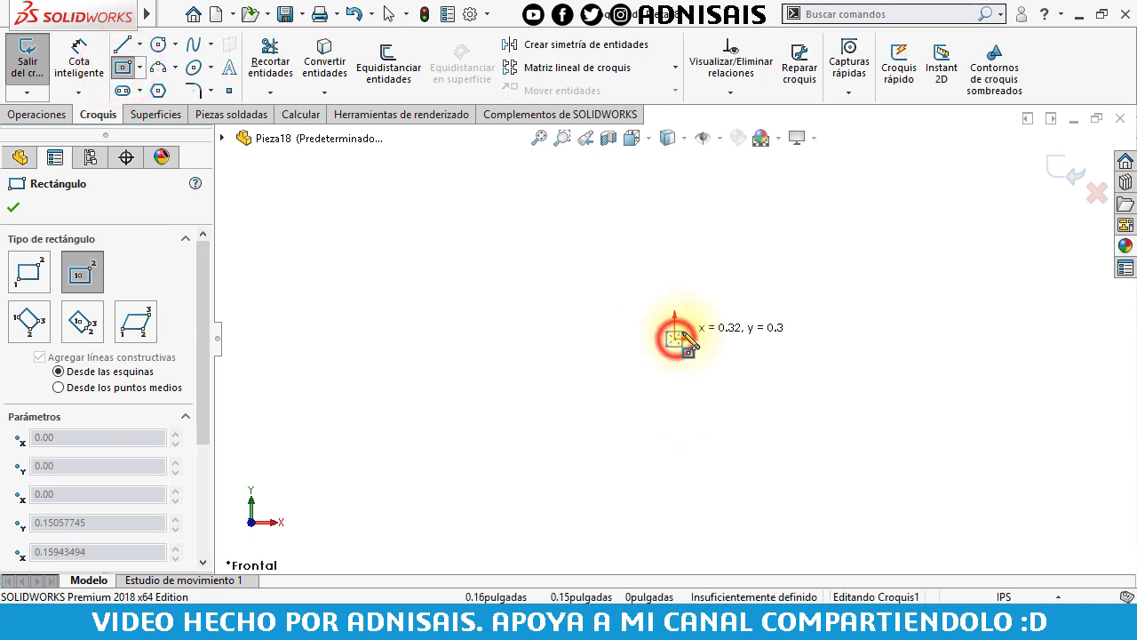
click(890, 206)
click(79, 60)
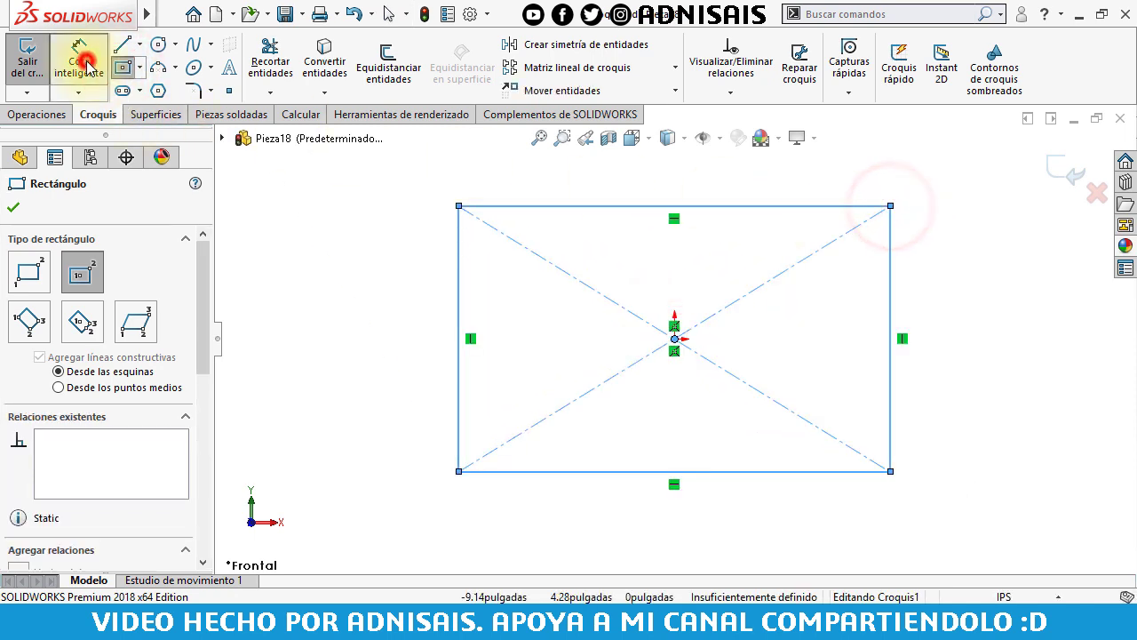
click(607, 208)
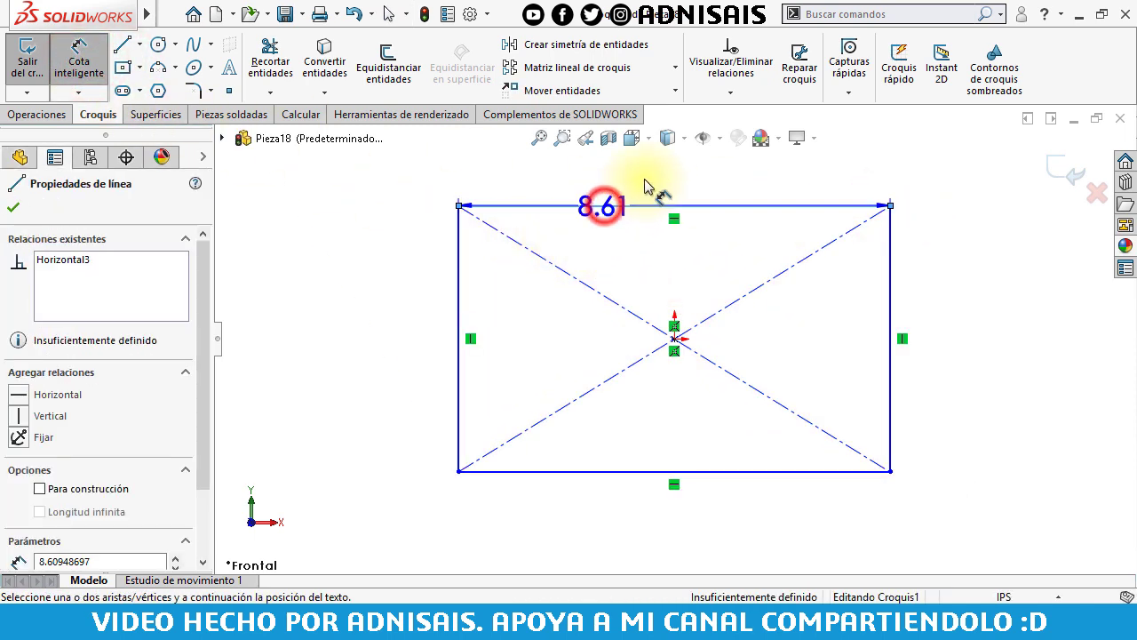
click(622, 182)
text(5.75)
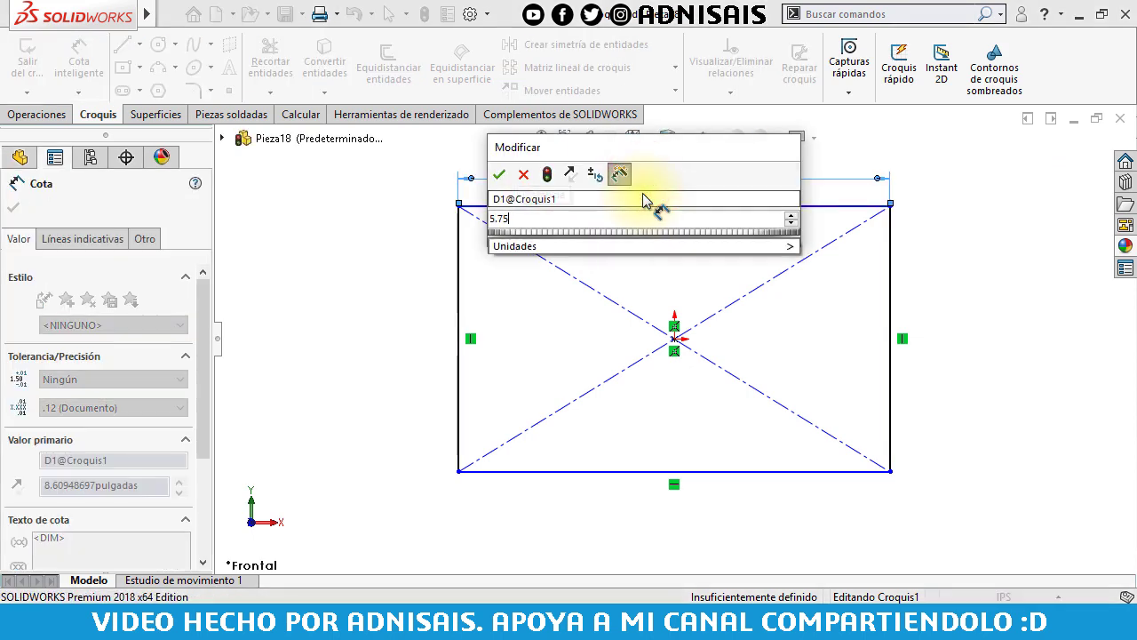
key(Return)
click(461, 265)
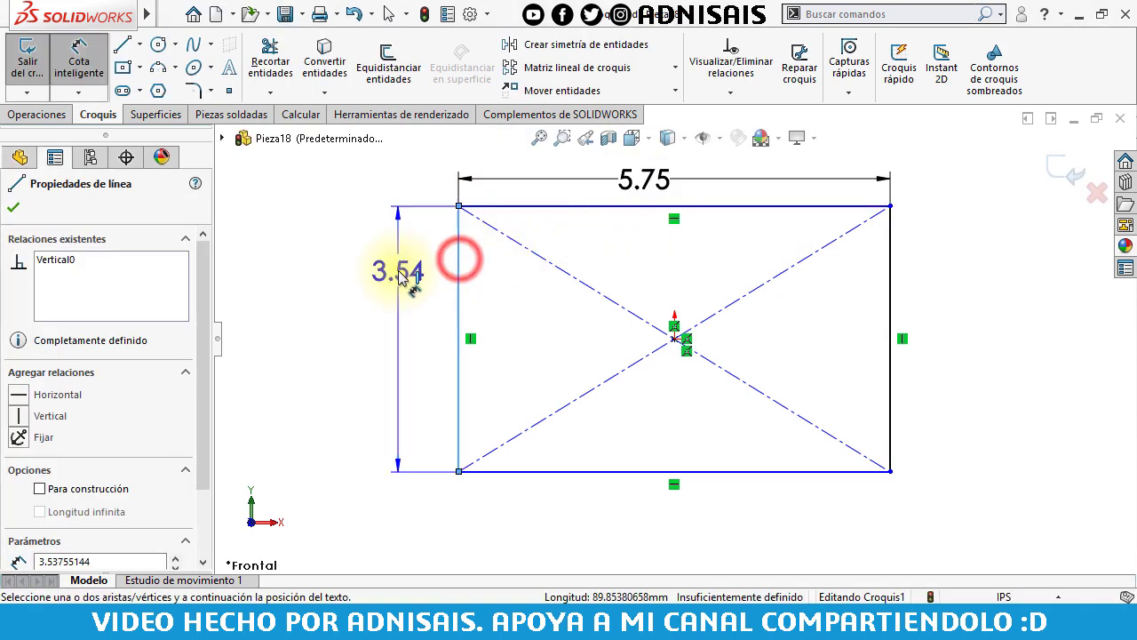
click(403, 280)
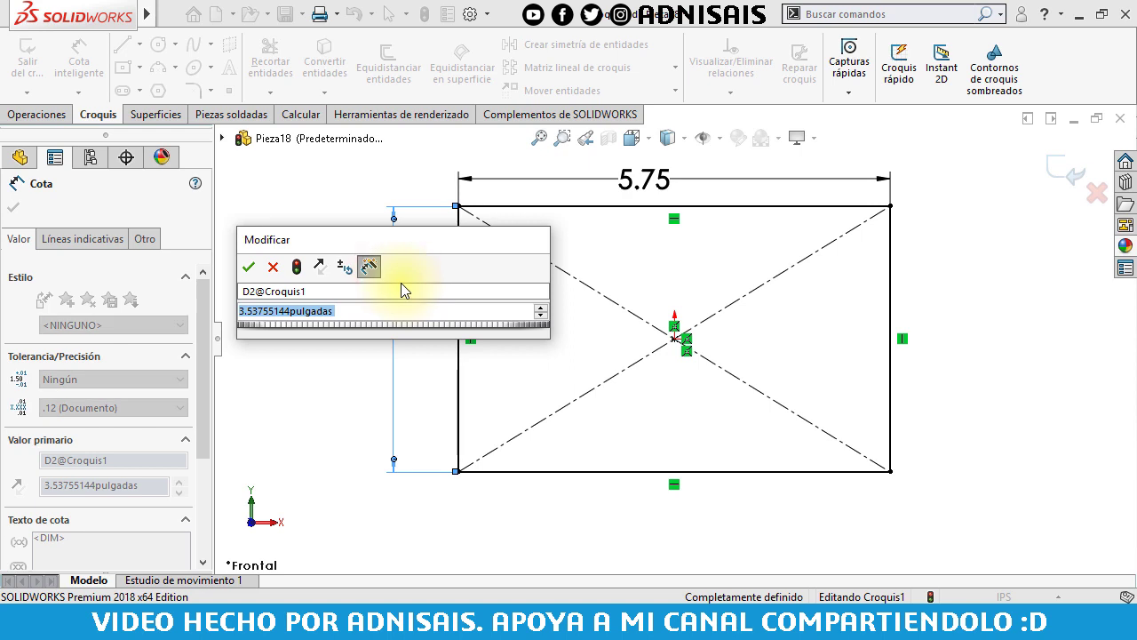
text(2.75)
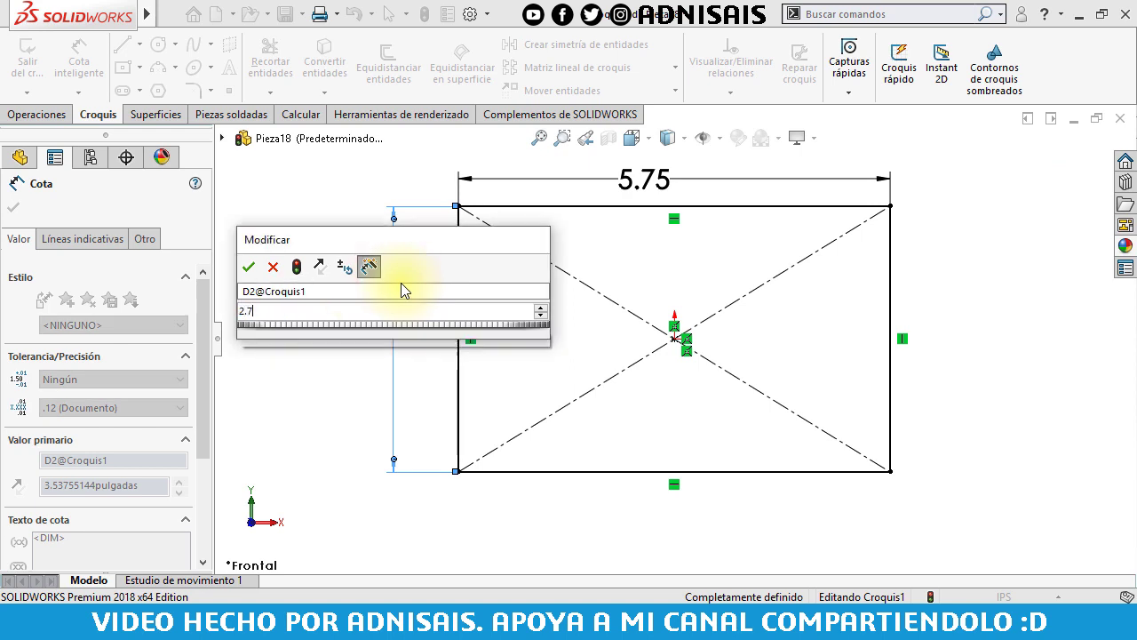
key(Return)
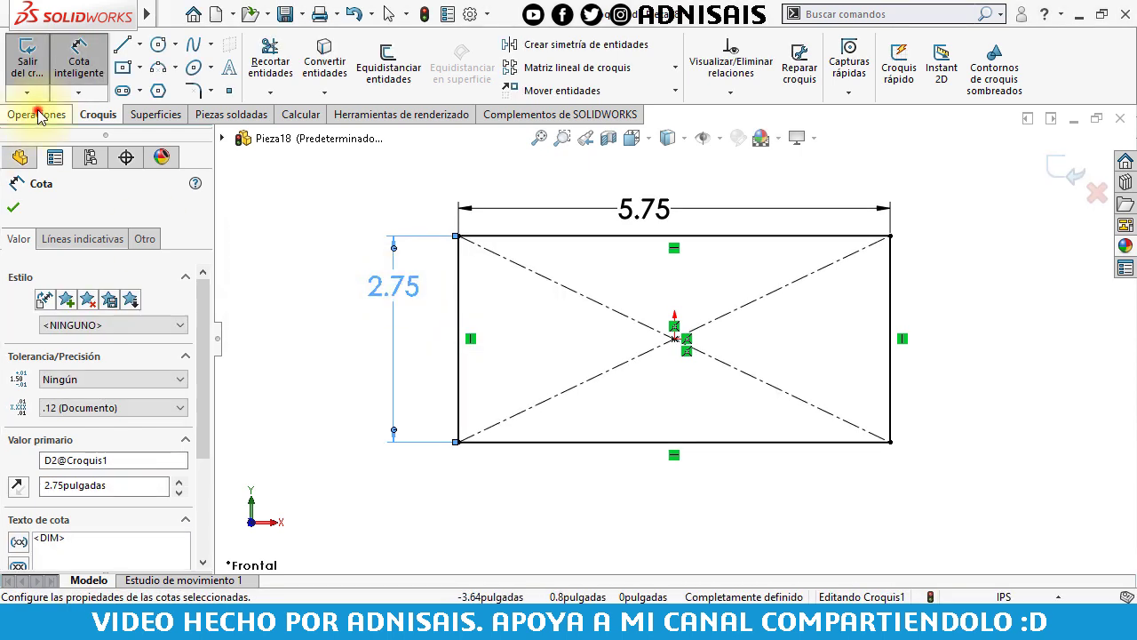
Extrude the rectangle 1.50 in deep into a block.
click(37, 115)
click(38, 76)
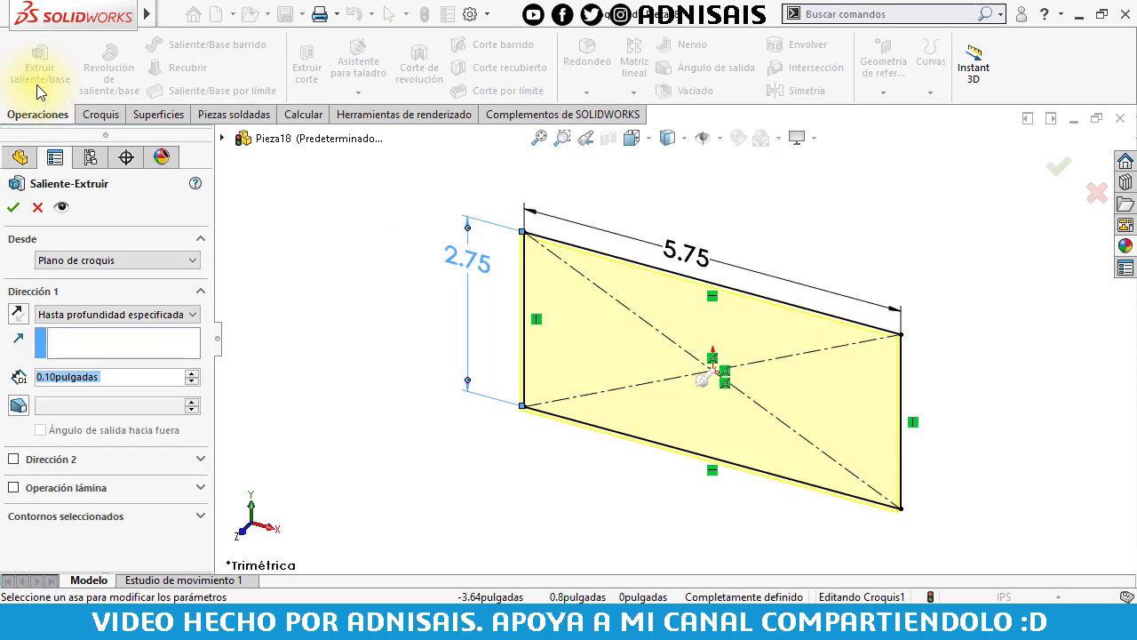
text(1.5)
key(Return)
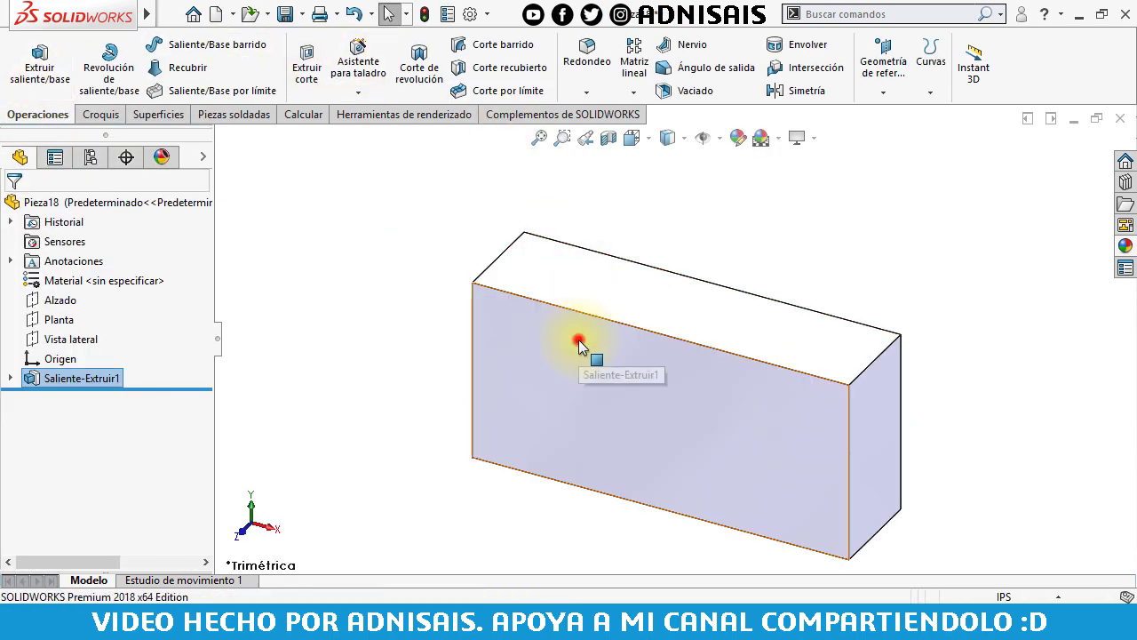
click(578, 339)
On the block's front face, sketch half the slot: vertical centre line, slanted side, top line.
click(659, 288)
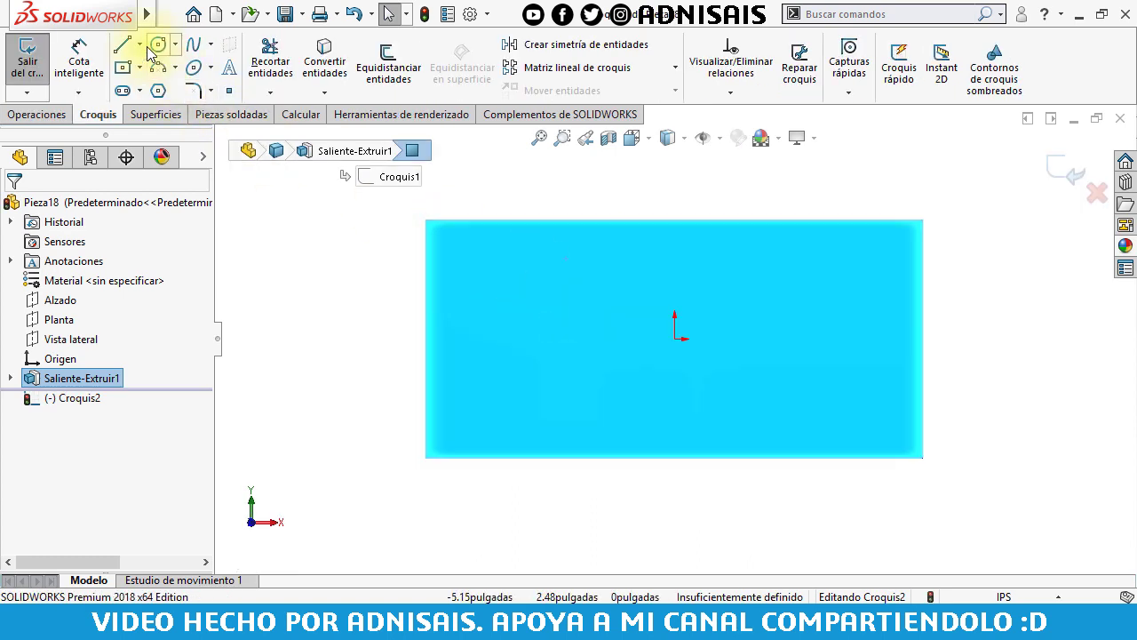
click(125, 47)
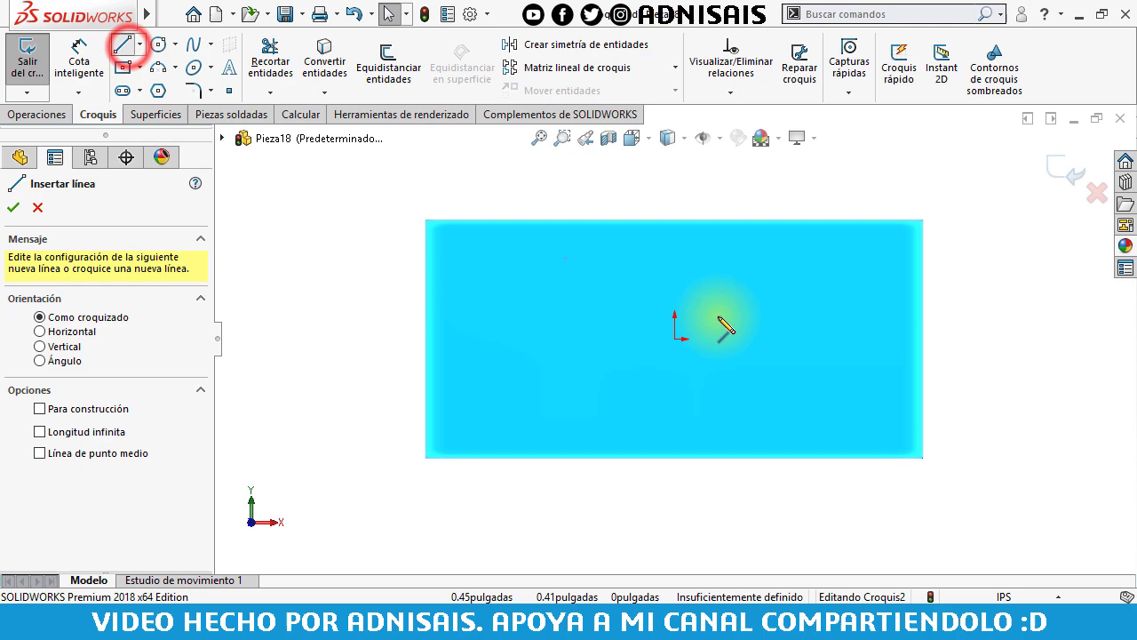
click(675, 219)
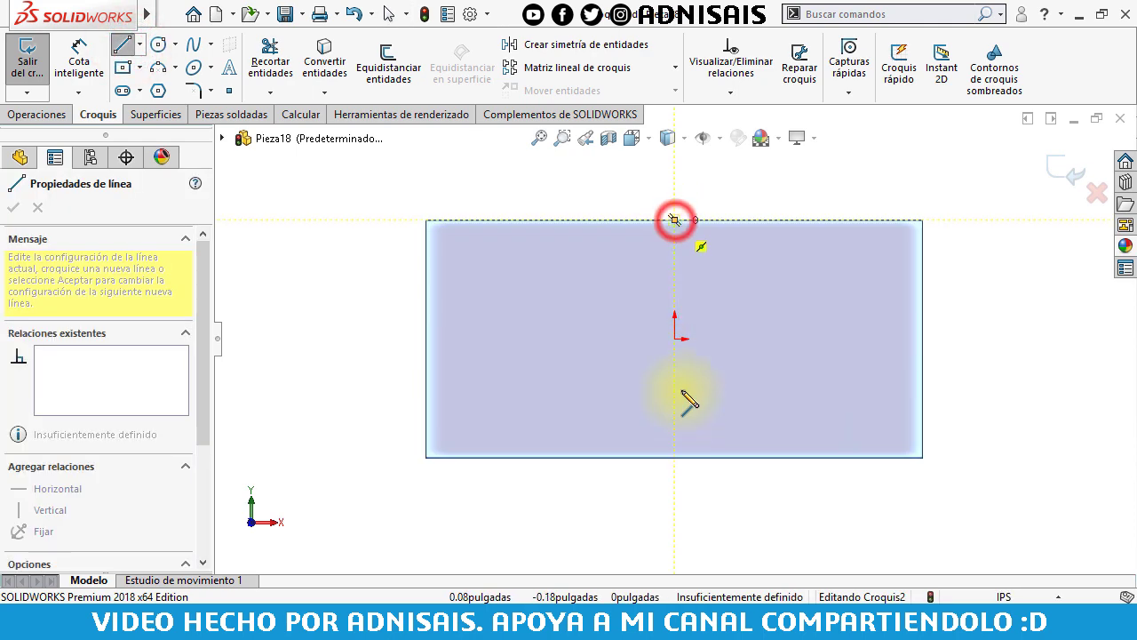
double_click(674, 457)
click(592, 458)
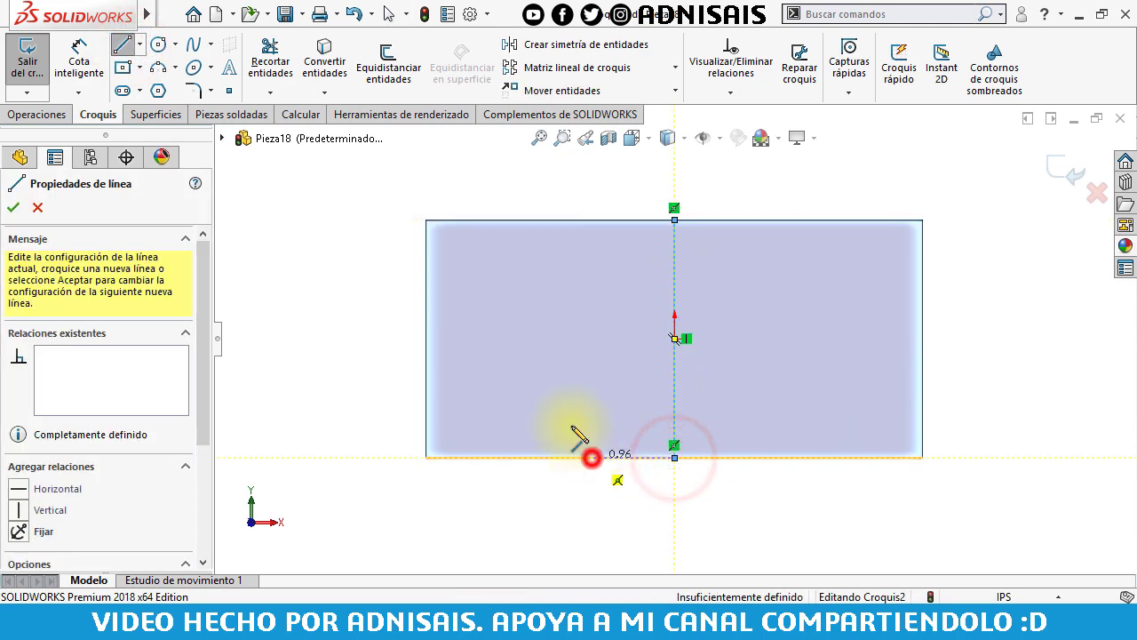
click(522, 220)
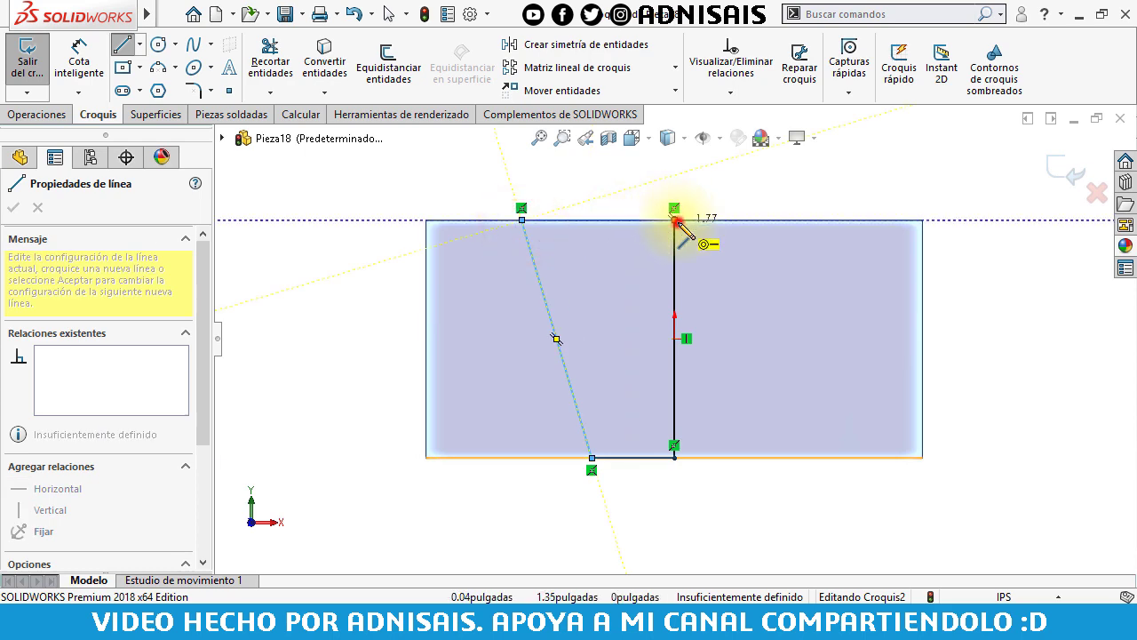
click(674, 219)
key(Escape)
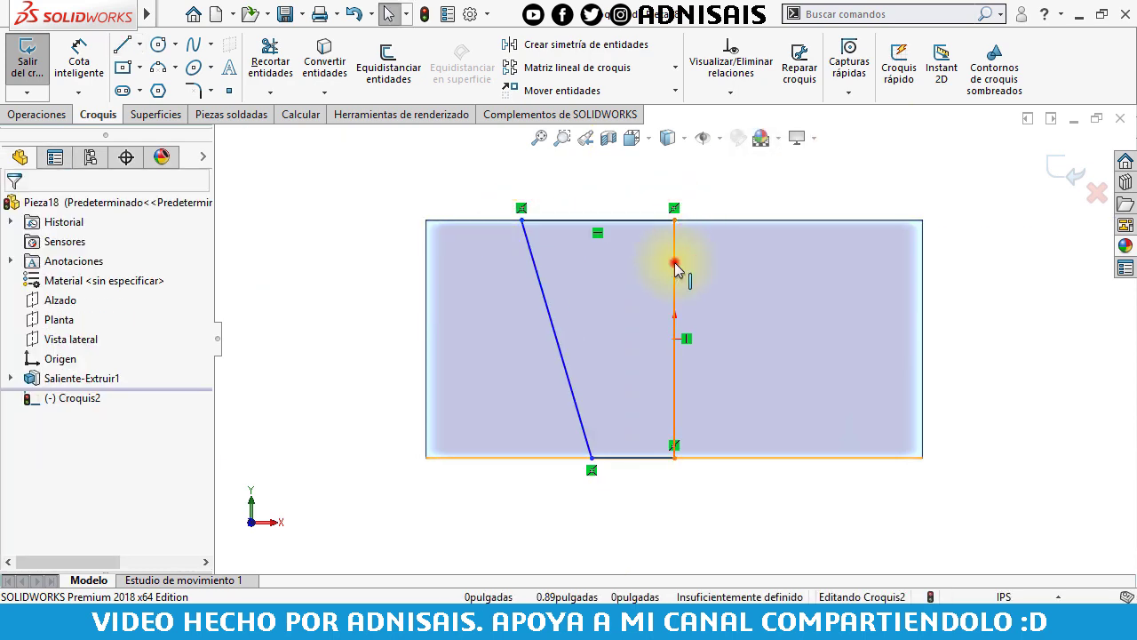
Make the vertical line construction geometry and mirror the slanted side across it.
click(674, 258)
click(749, 214)
drag(475, 182, 703, 479)
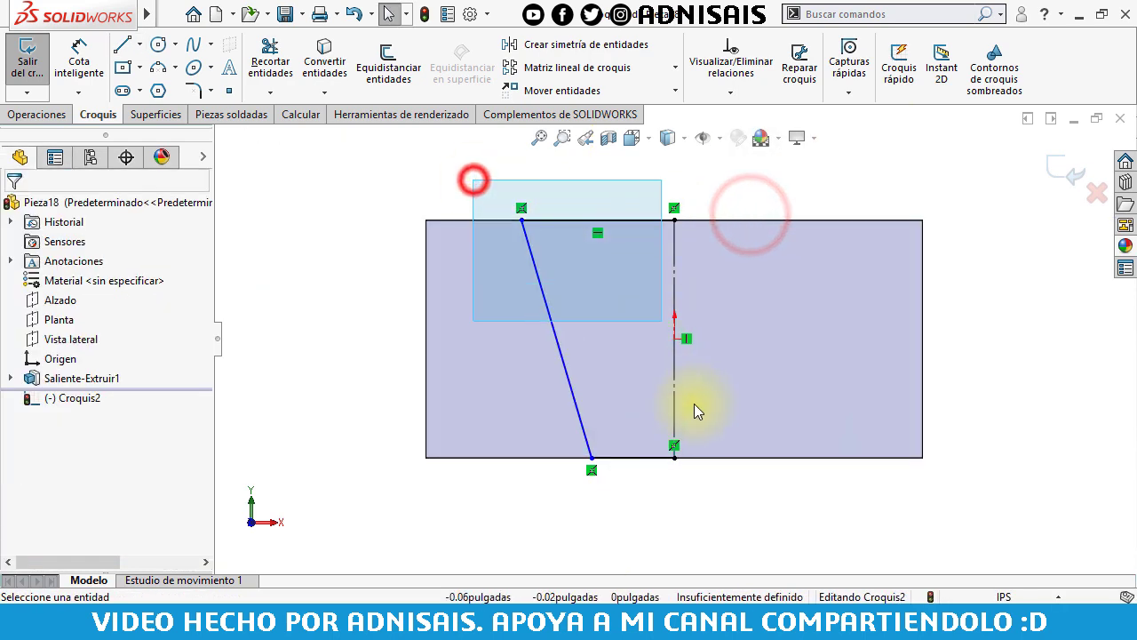
click(547, 53)
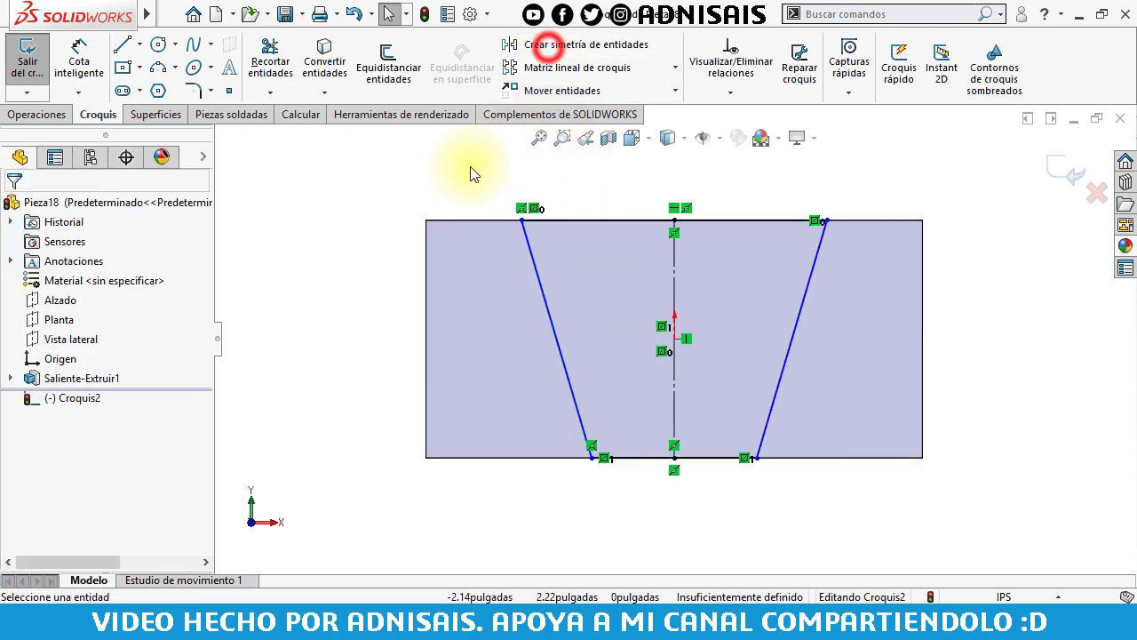
click(434, 178)
Dimension the slot's bottom width to 1.75 and top width to 3.00.
click(91, 71)
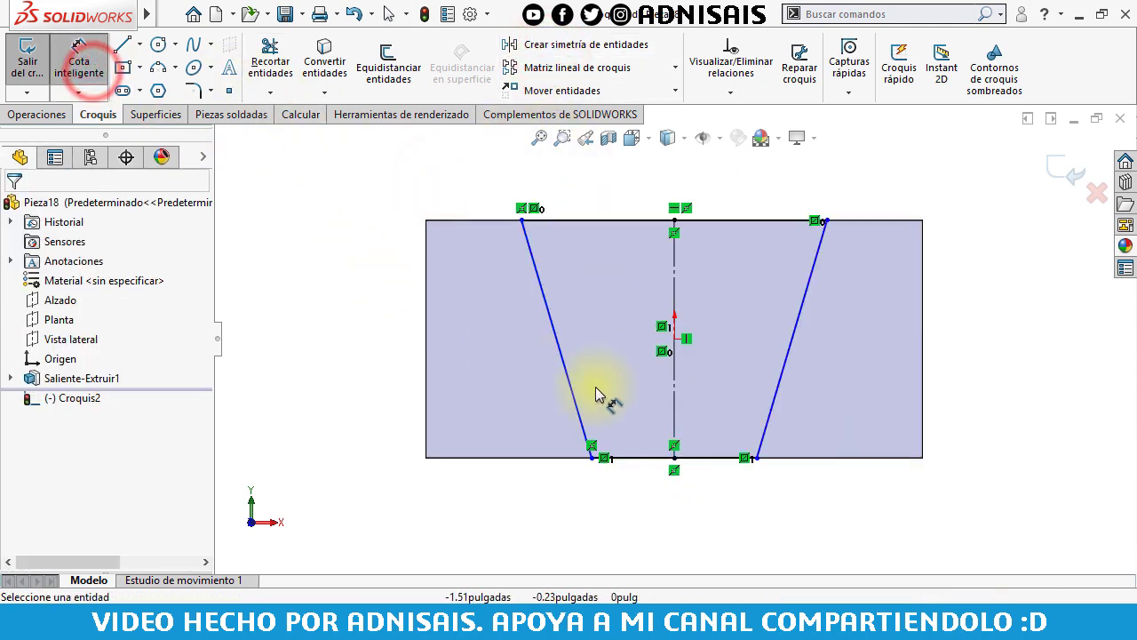
click(635, 458)
click(653, 499)
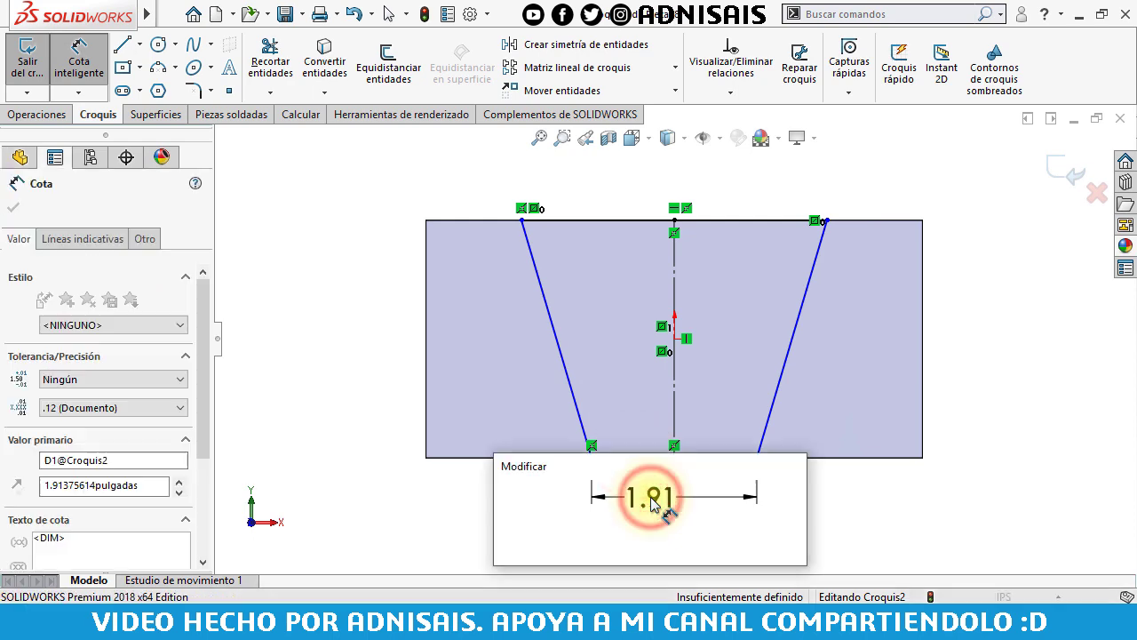
text(1.75)
key(Return)
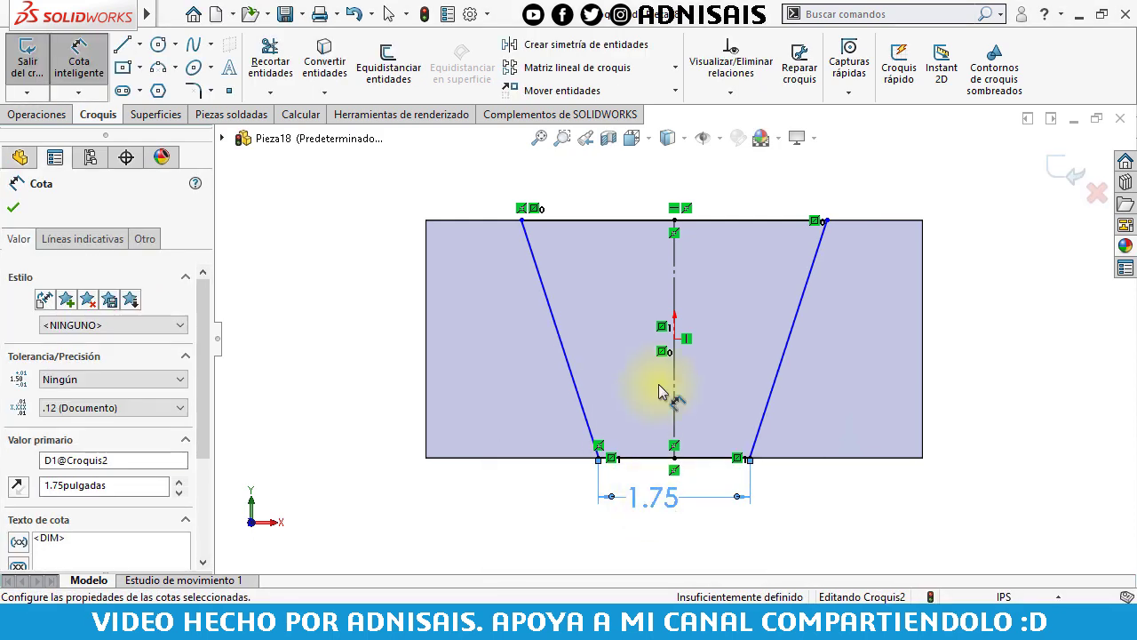
click(626, 220)
click(628, 206)
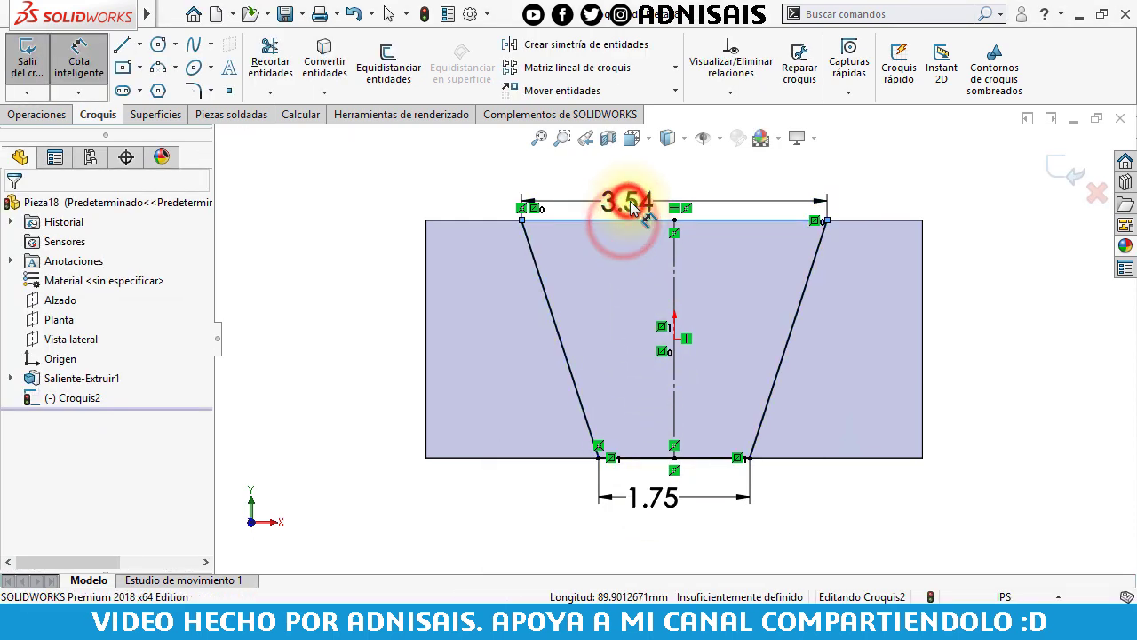
text(3.00pulgadas)
key(Return)
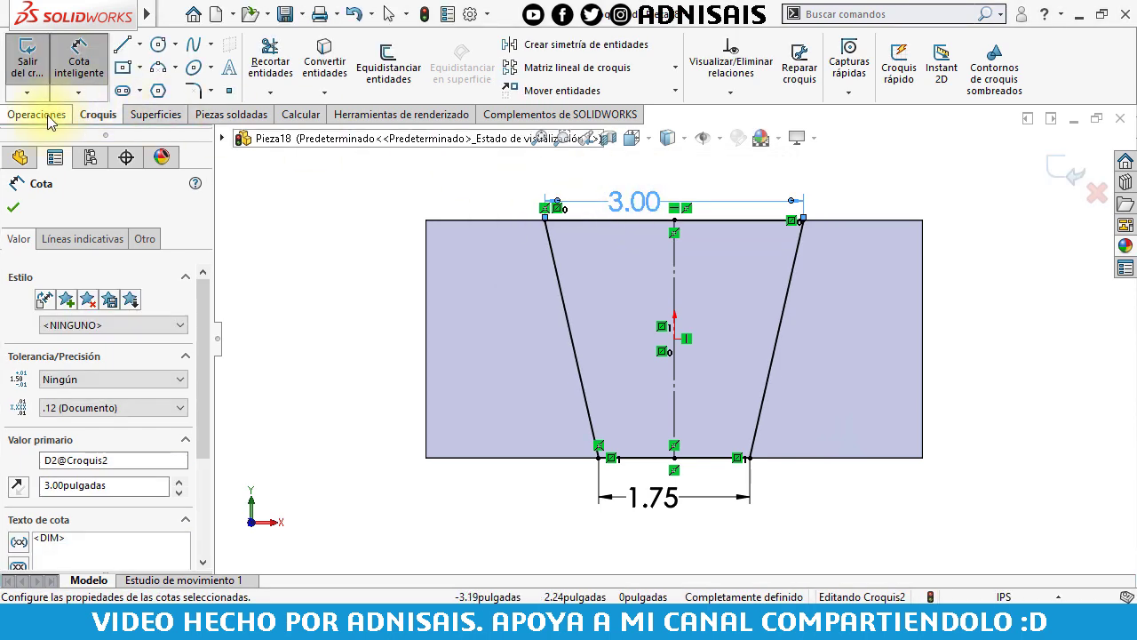
Cut the dovetail slot 0.75 in deep and view the part isometrically.
click(37, 114)
click(329, 84)
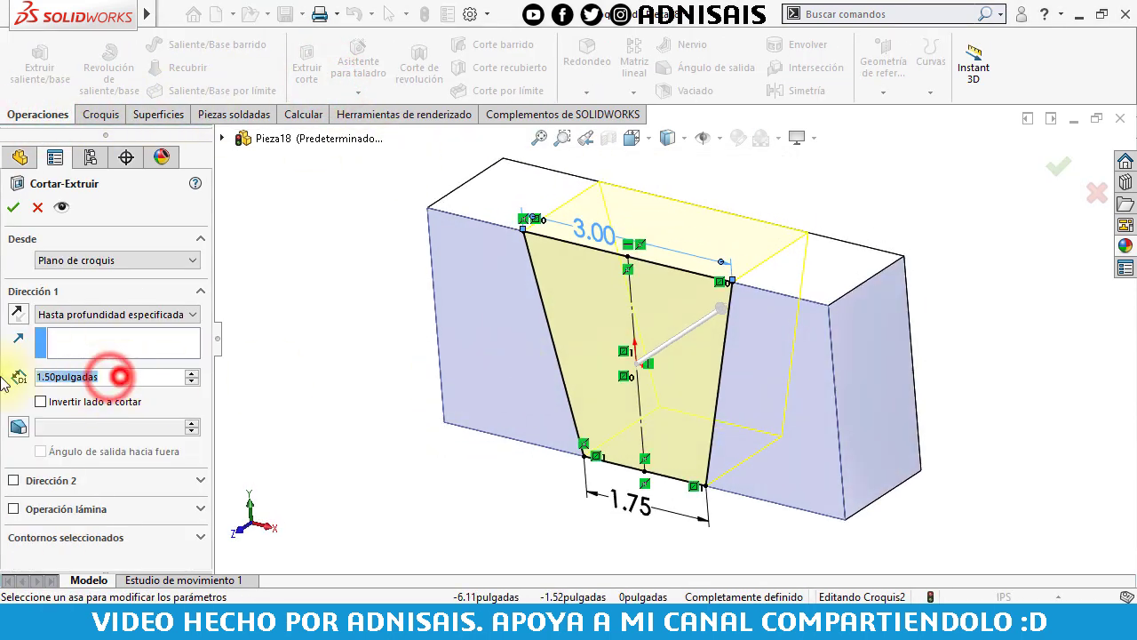
text(.75)
key(Return)
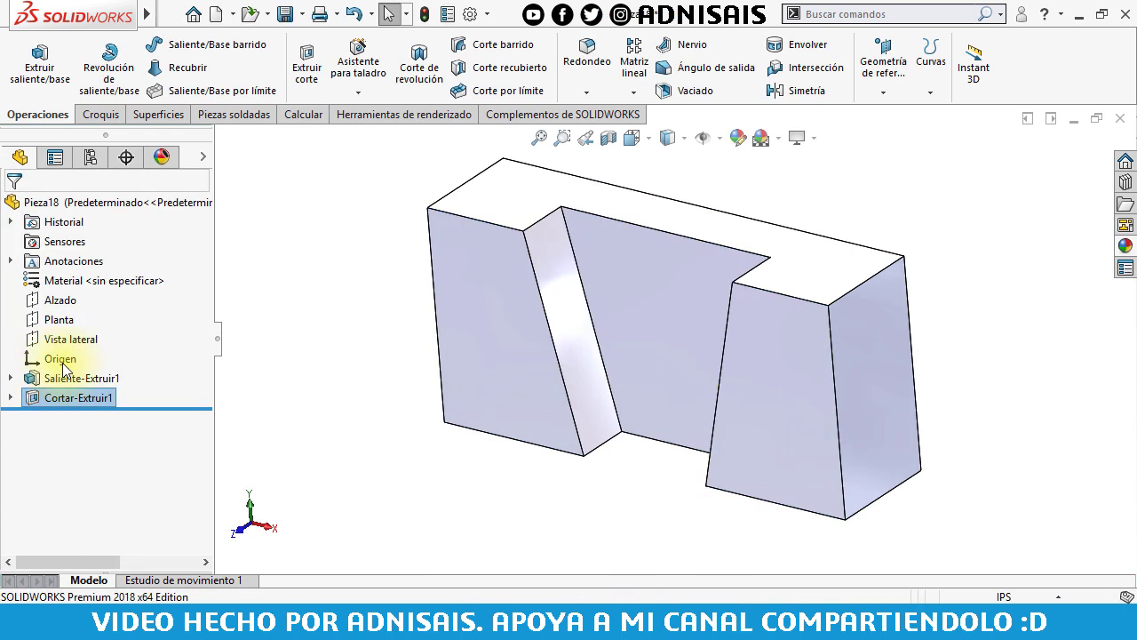
key(ctrl+7)
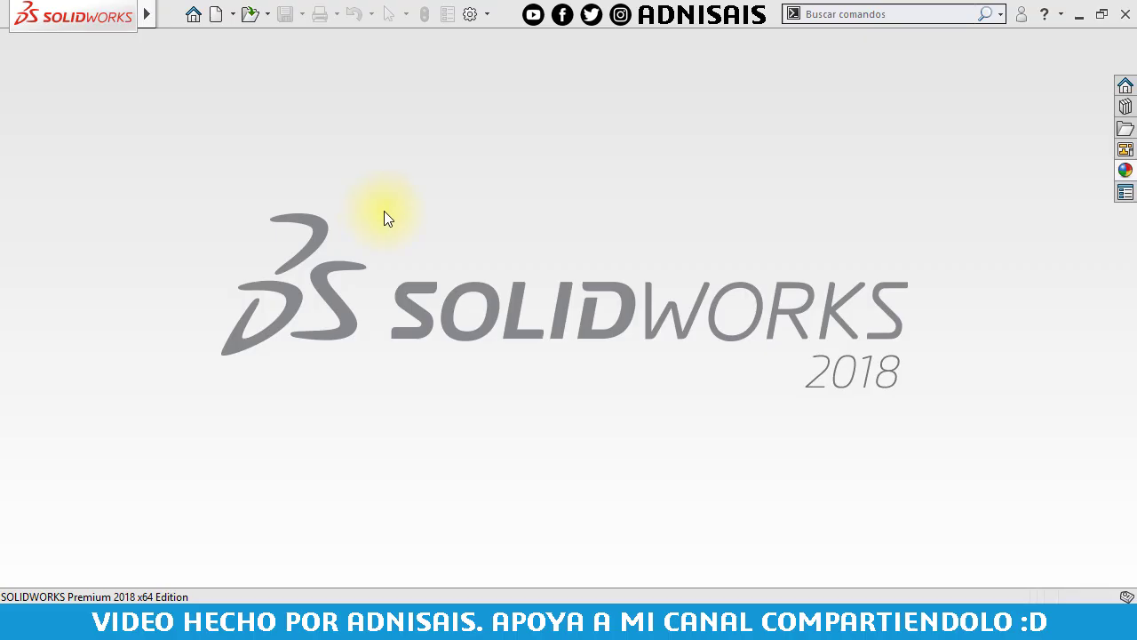
Create a new part in IPS units and start a sketch on the Vista lateral plane.
click(215, 16)
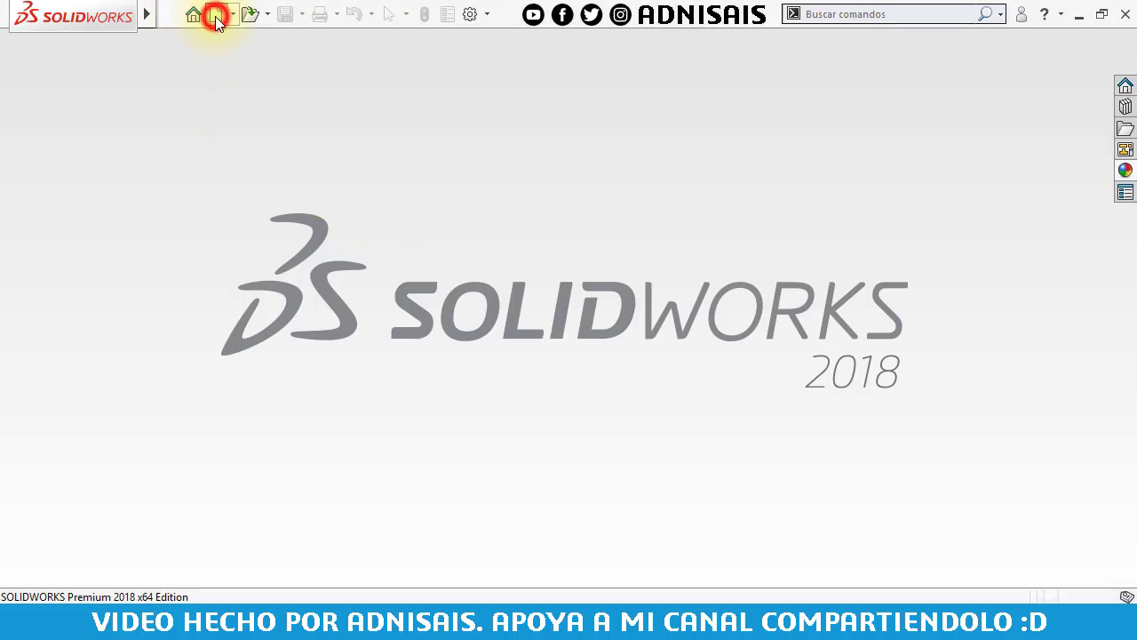
click(628, 520)
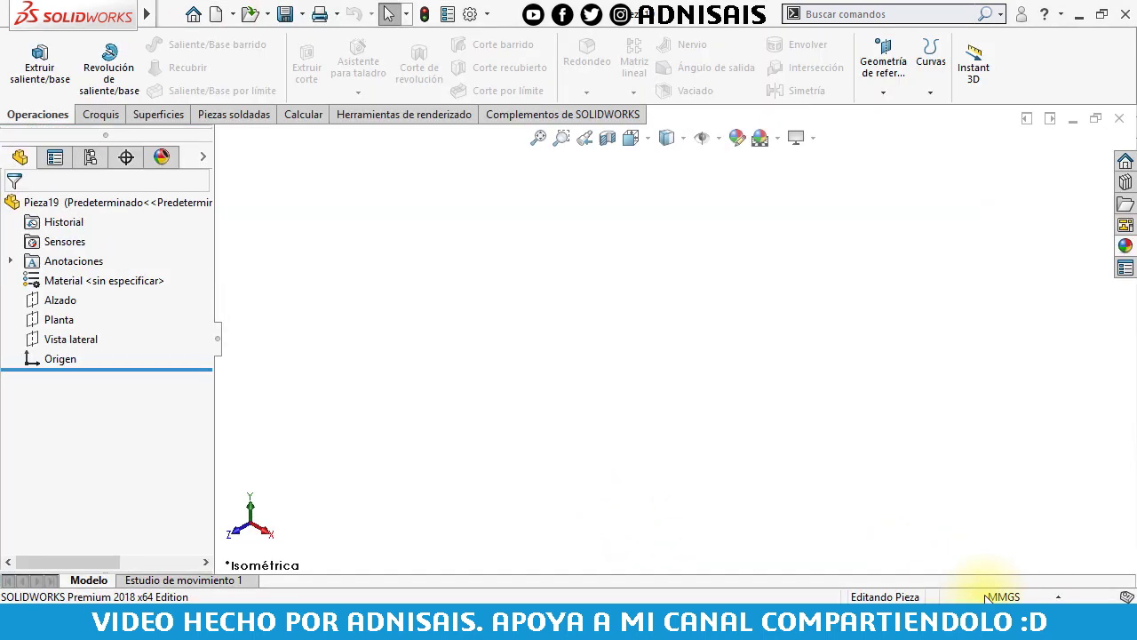
click(986, 596)
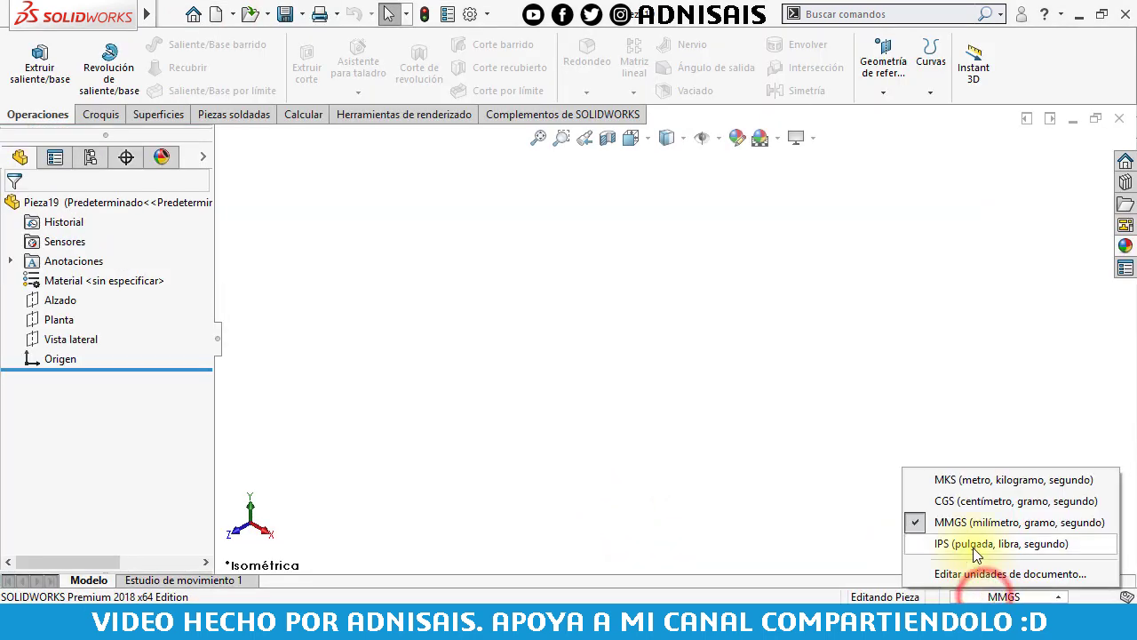
click(974, 549)
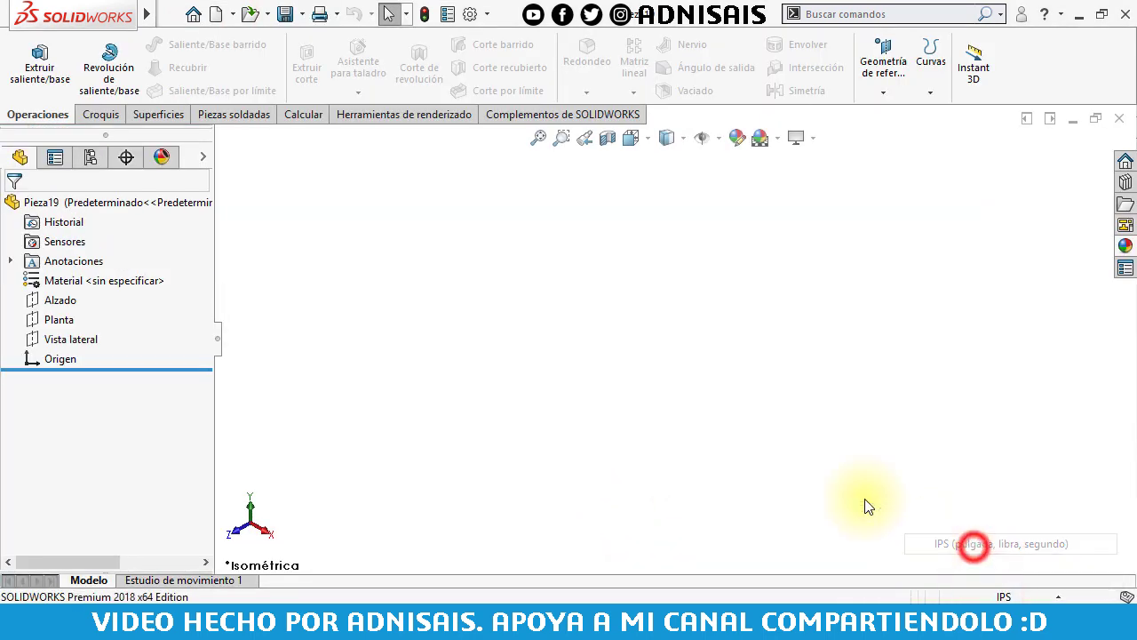
click(67, 342)
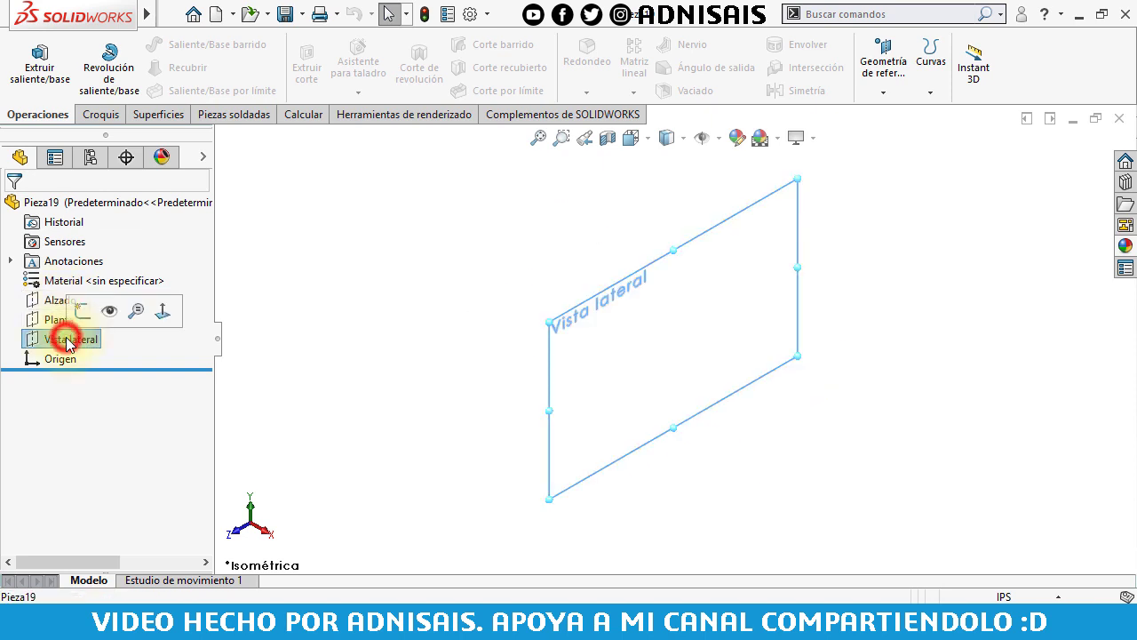
click(83, 310)
Draw an L from a horizontal line ending at the origin and a vertical line upward.
click(122, 45)
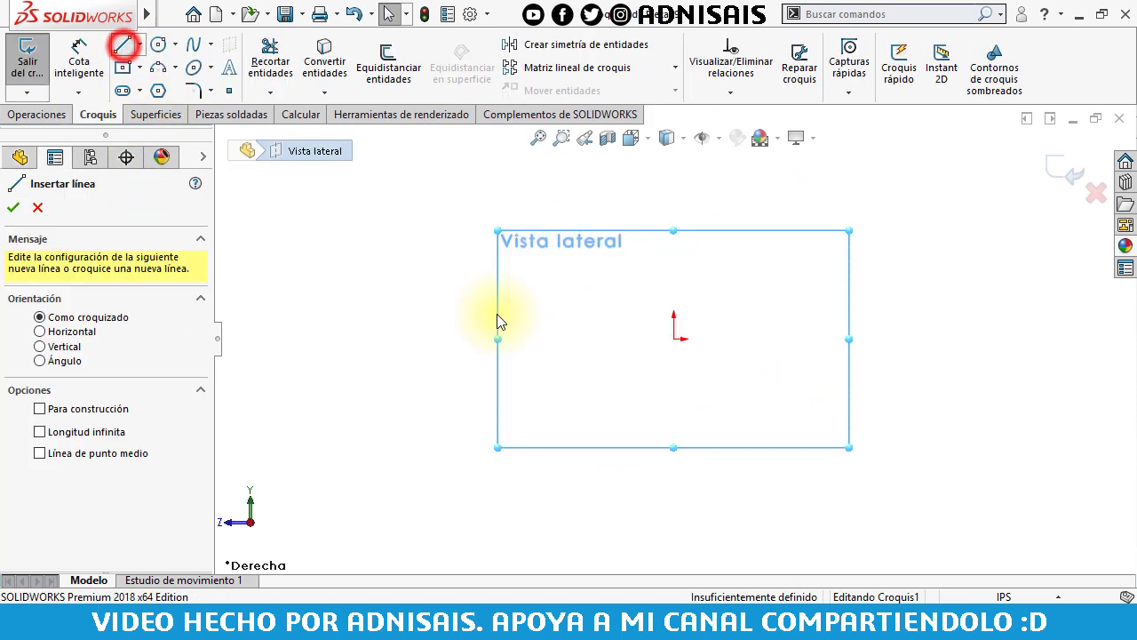
click(549, 338)
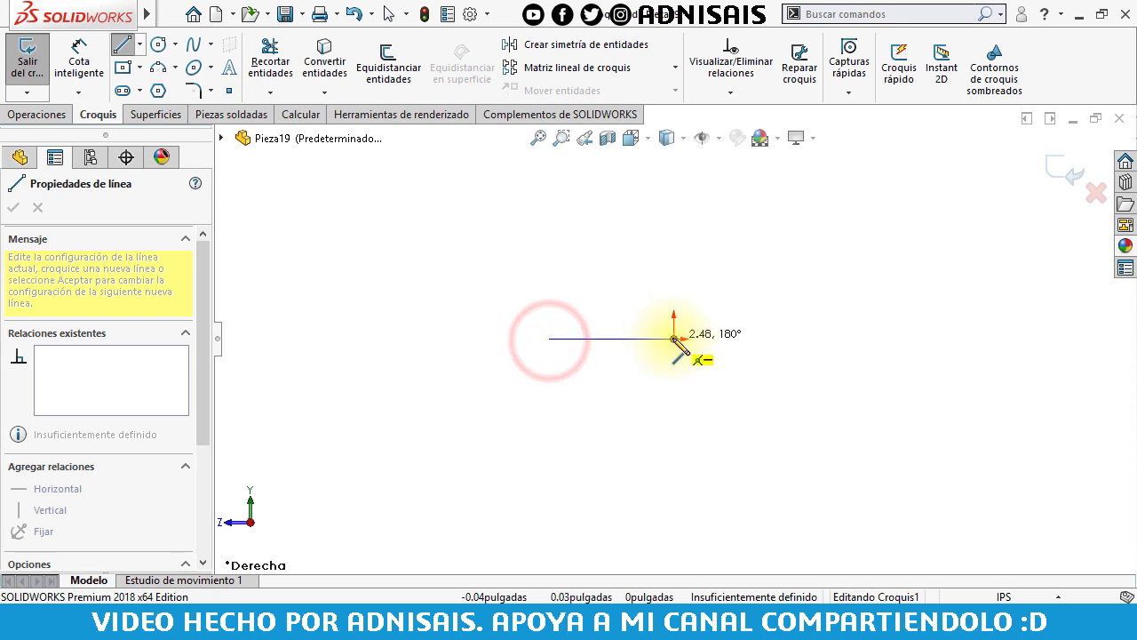
click(673, 339)
click(673, 199)
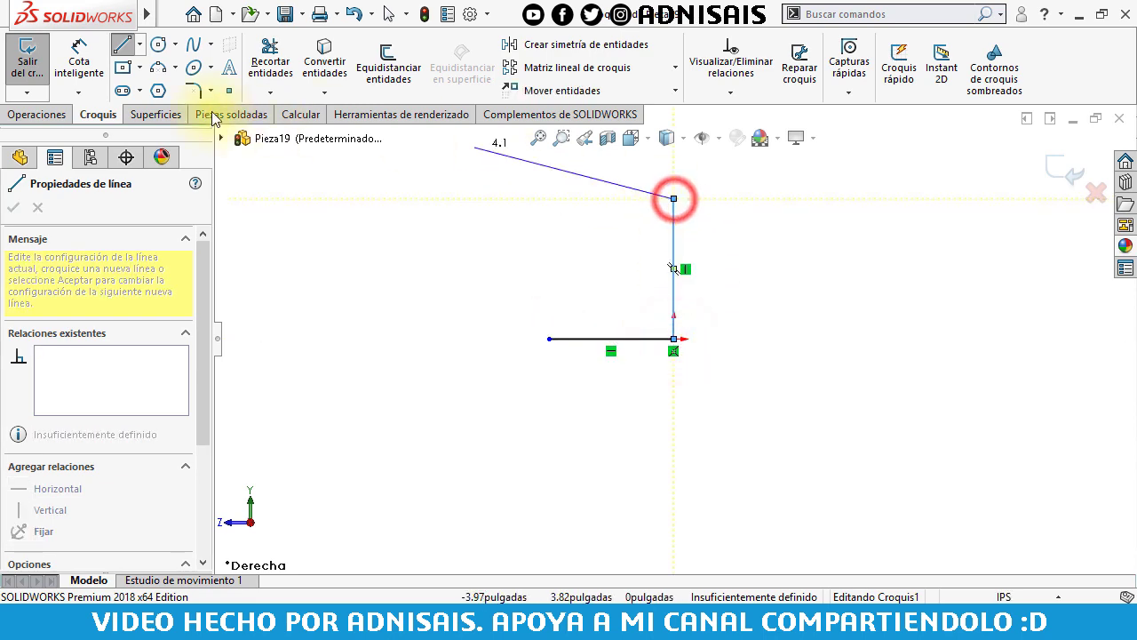
Dimension the horizontal line to 2.12 and the vertical line to 3.00.
click(79, 71)
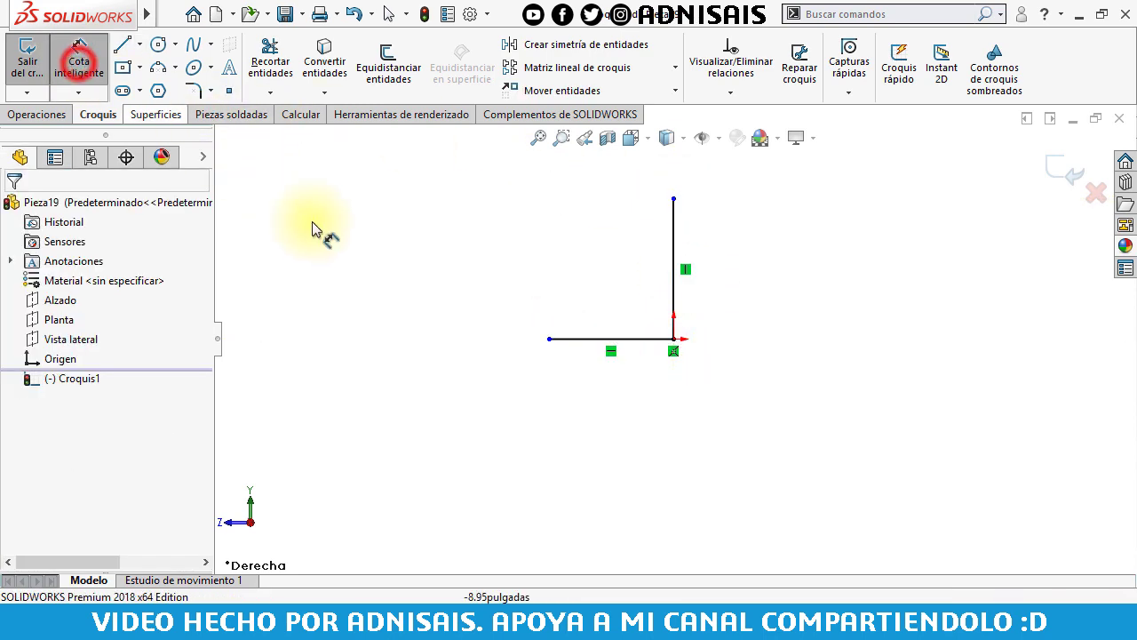
click(637, 342)
click(636, 375)
text(2.12)
key(Return)
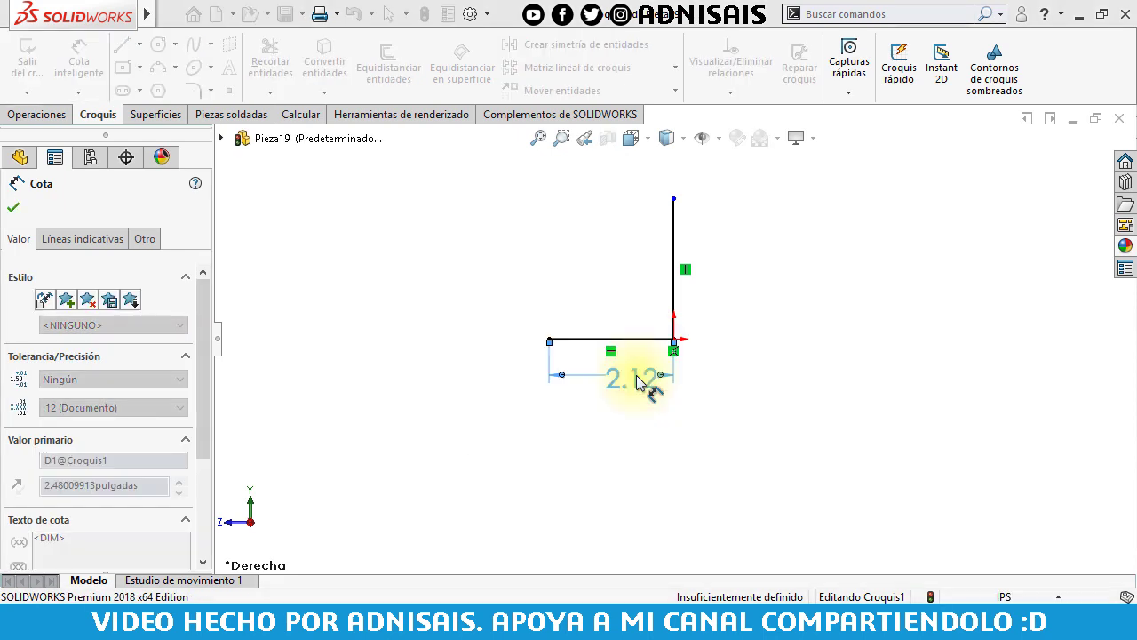
click(673, 302)
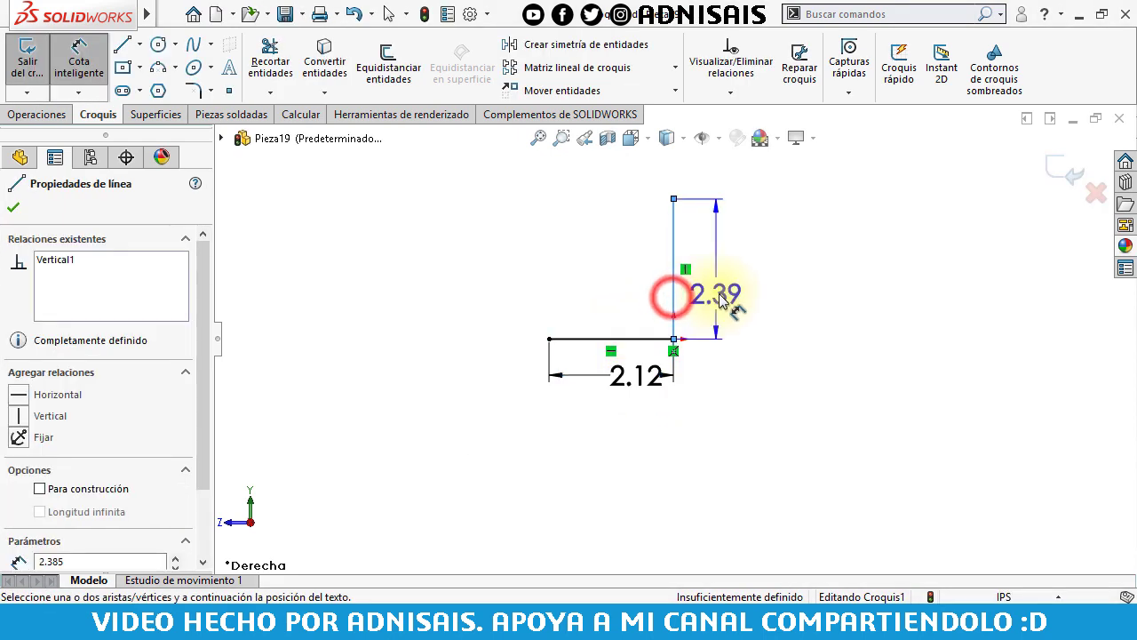
click(720, 296)
key(Return)
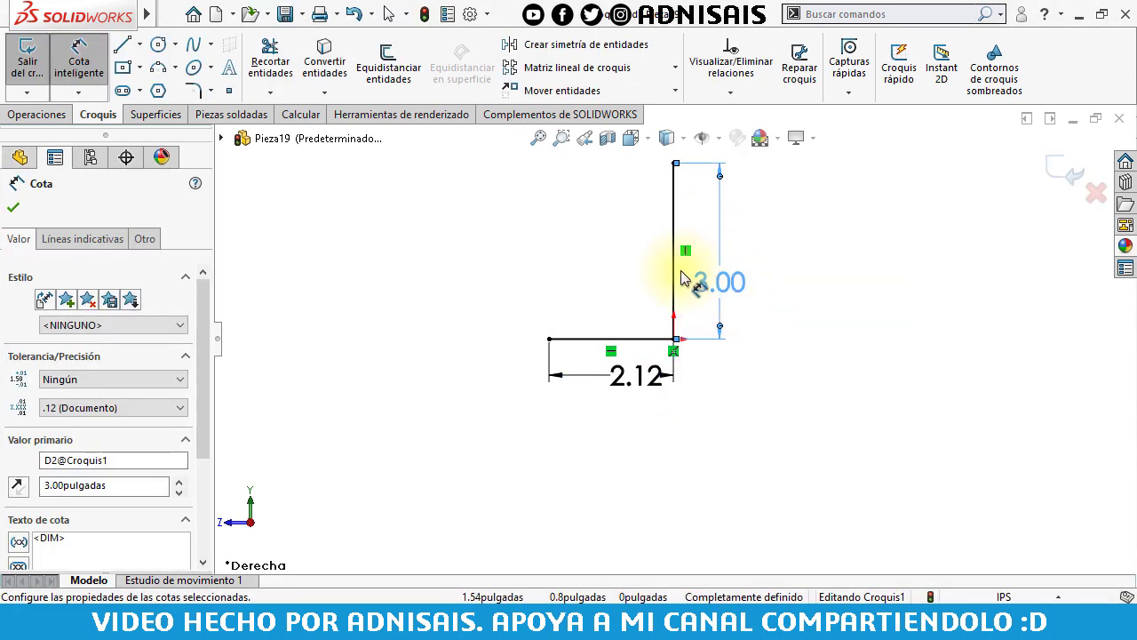
click(36, 113)
click(40, 67)
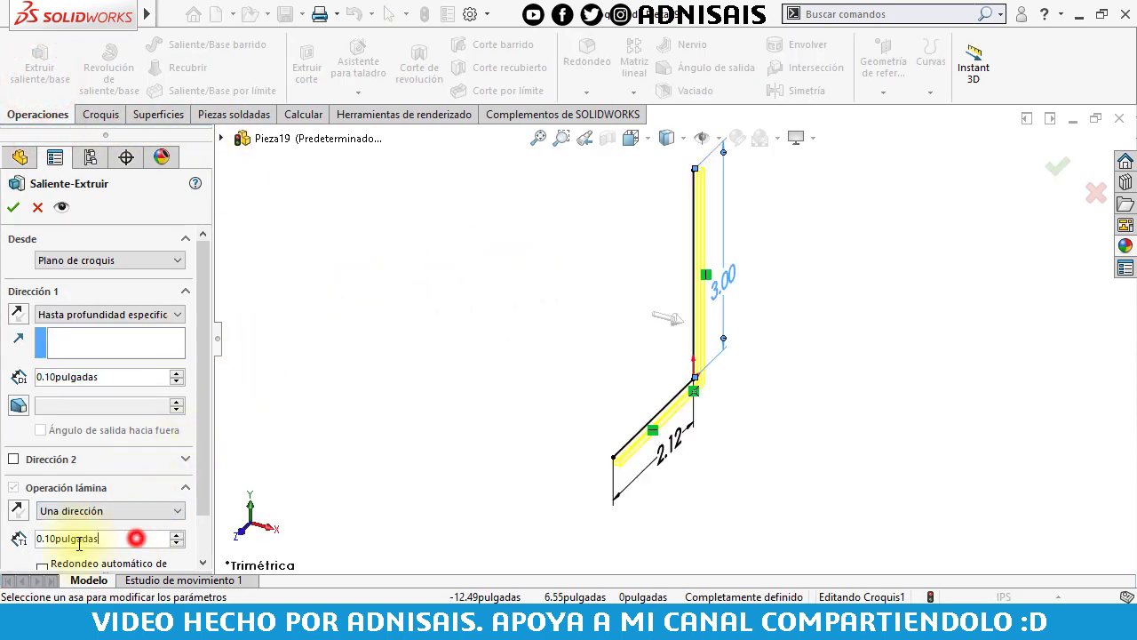
Extrude the L sketch as a reversed 0.5 in thin wall, 5 in deep using Mid Plane.
double_click(79, 540)
text(0.5)
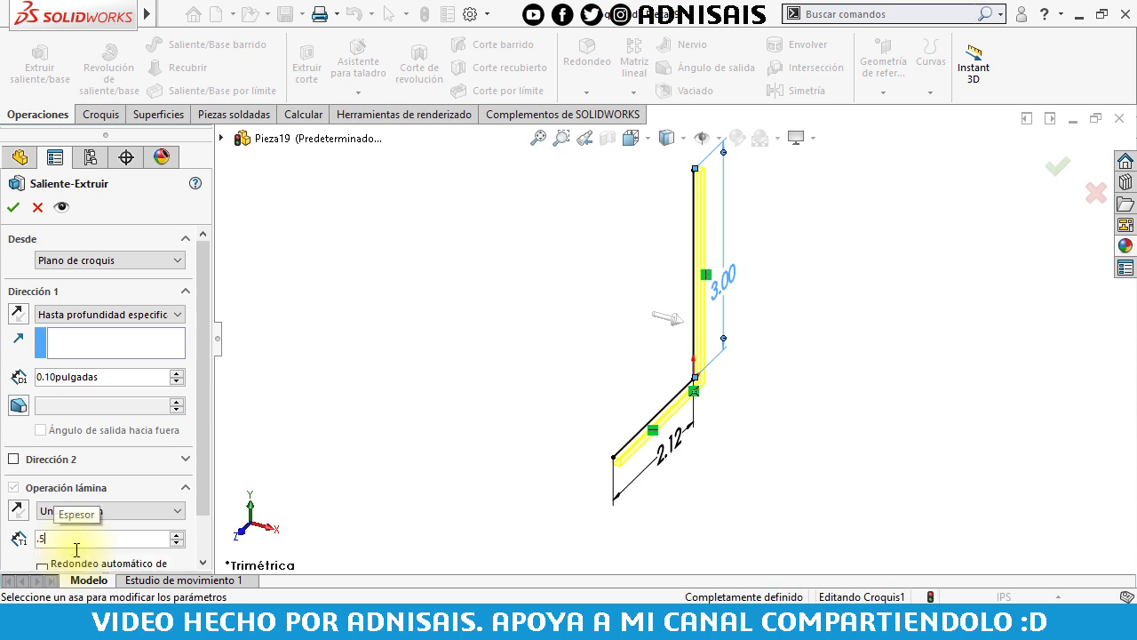
key(Return)
click(19, 512)
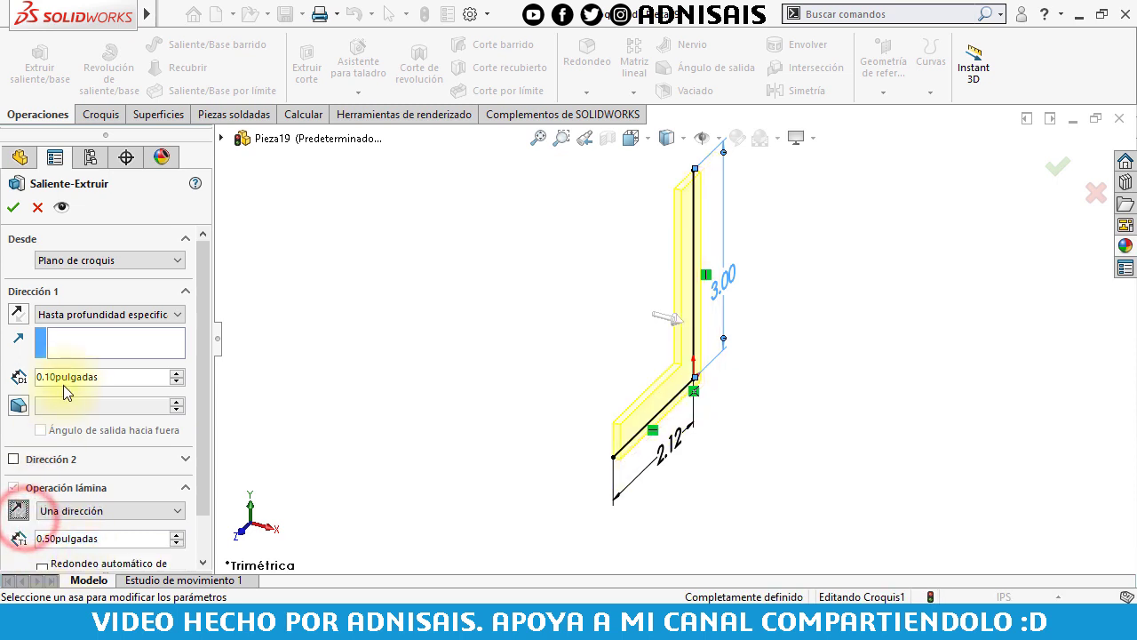
double_click(124, 377)
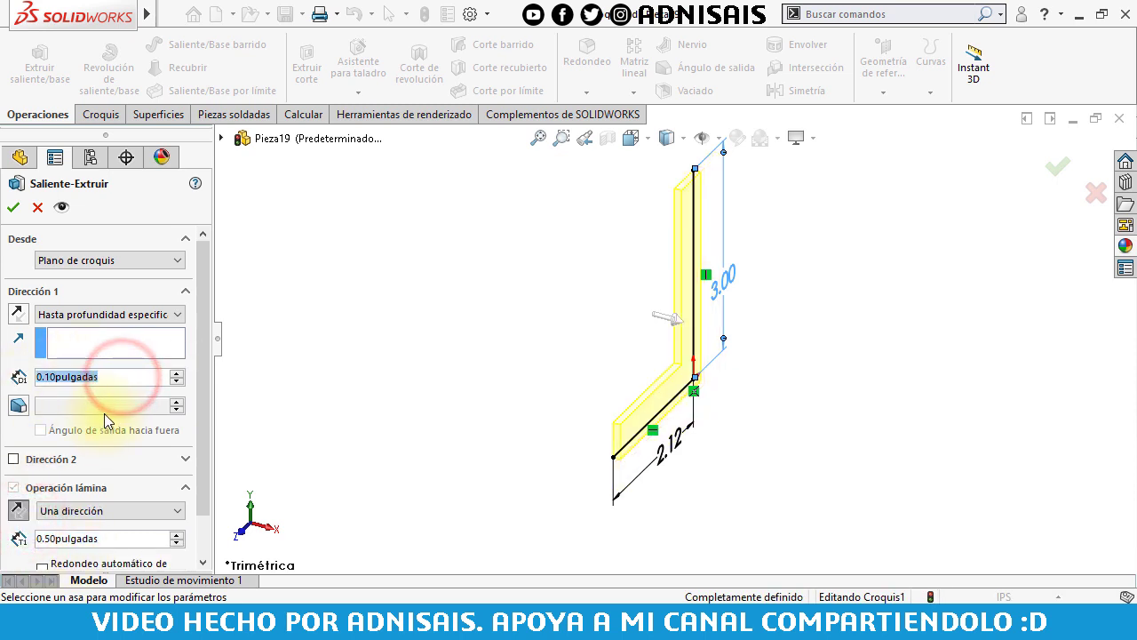
text(5)
click(14, 371)
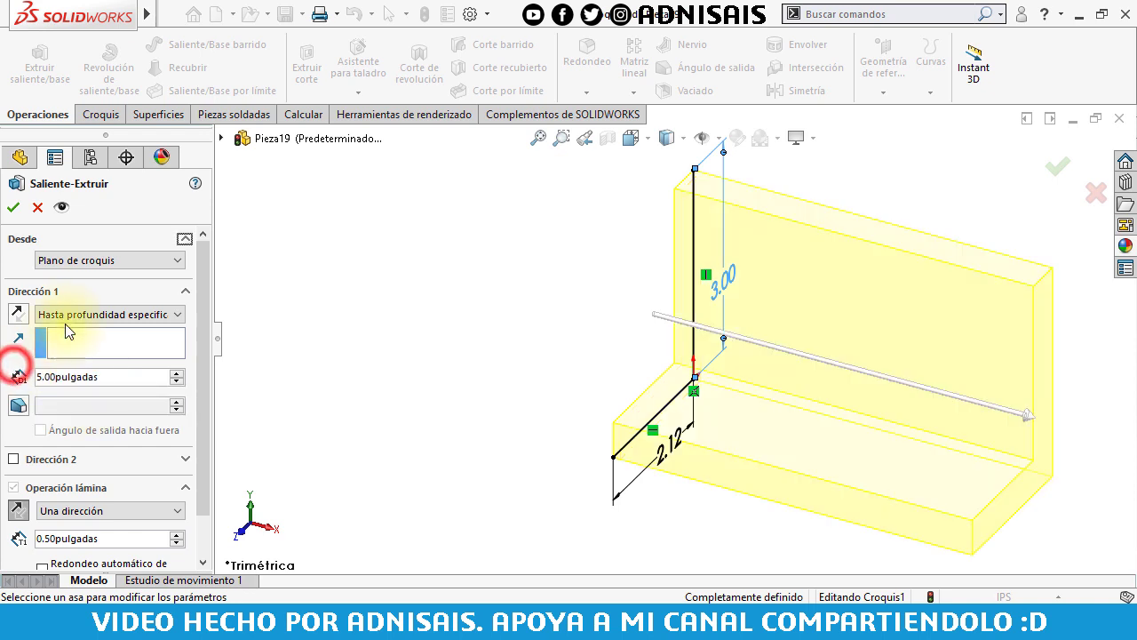
click(71, 311)
click(89, 389)
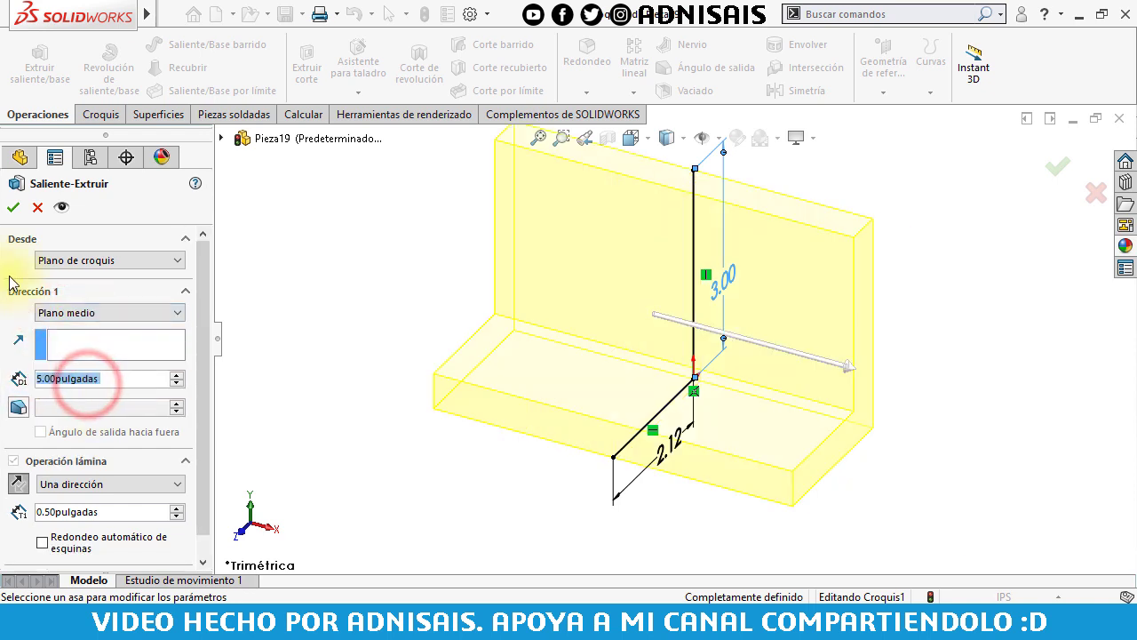
click(13, 207)
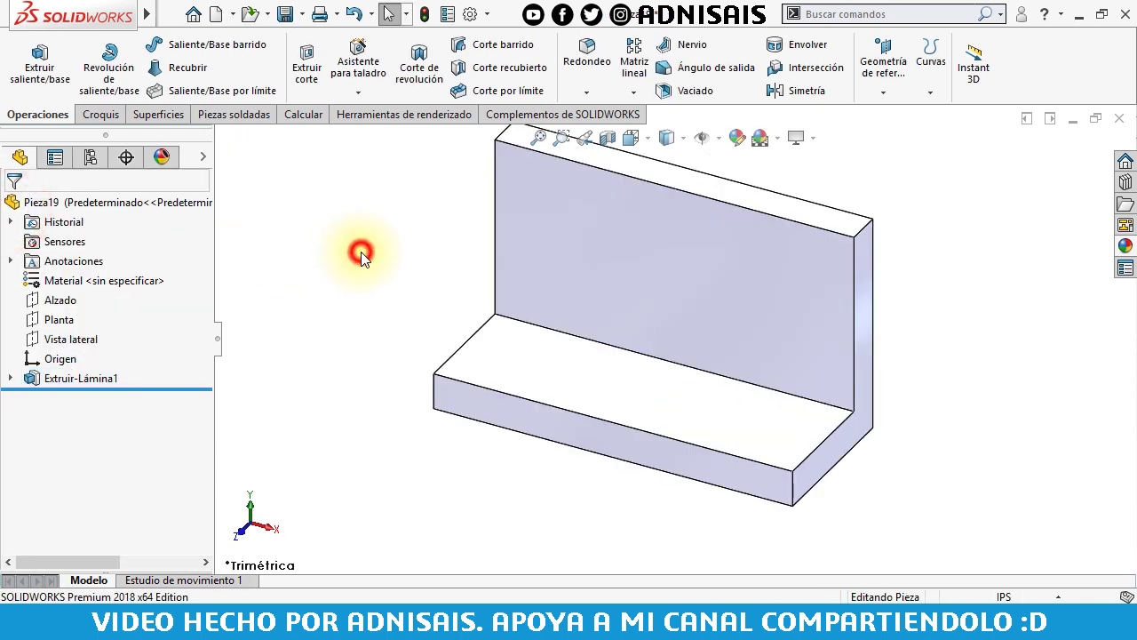
double_click(361, 251)
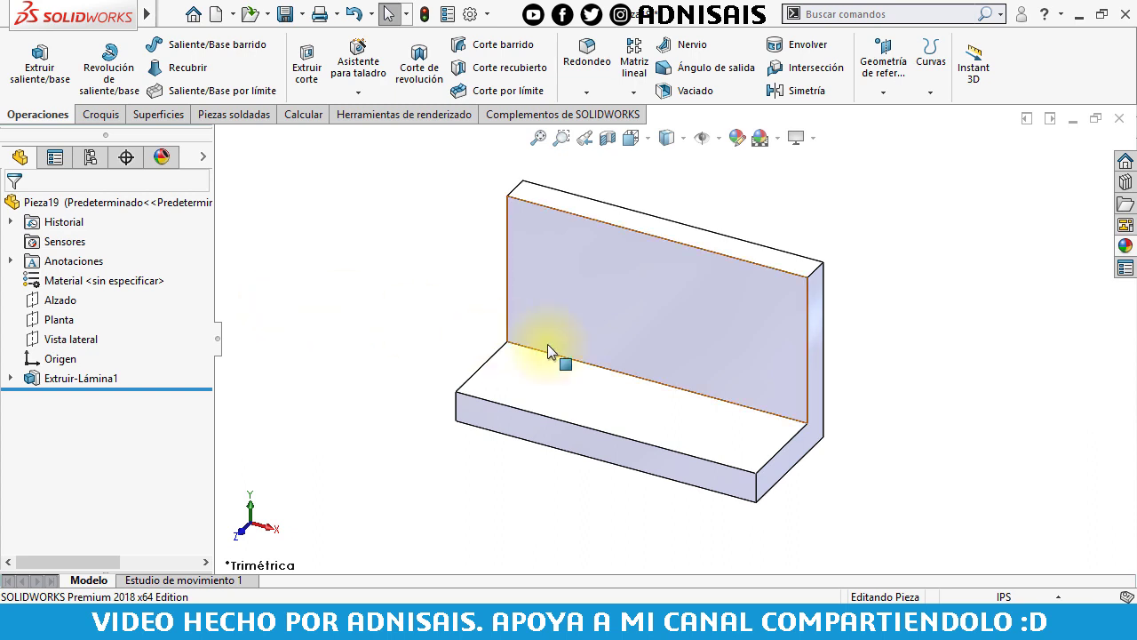
On the bracket's end face, draw a closed triangle in the plate's inner corner.
mouse_move(540, 343)
middle_down()
mouse_move(553, 294)
mouse_move(642, 305)
mouse_move(505, 354)
middle_up()
click(495, 350)
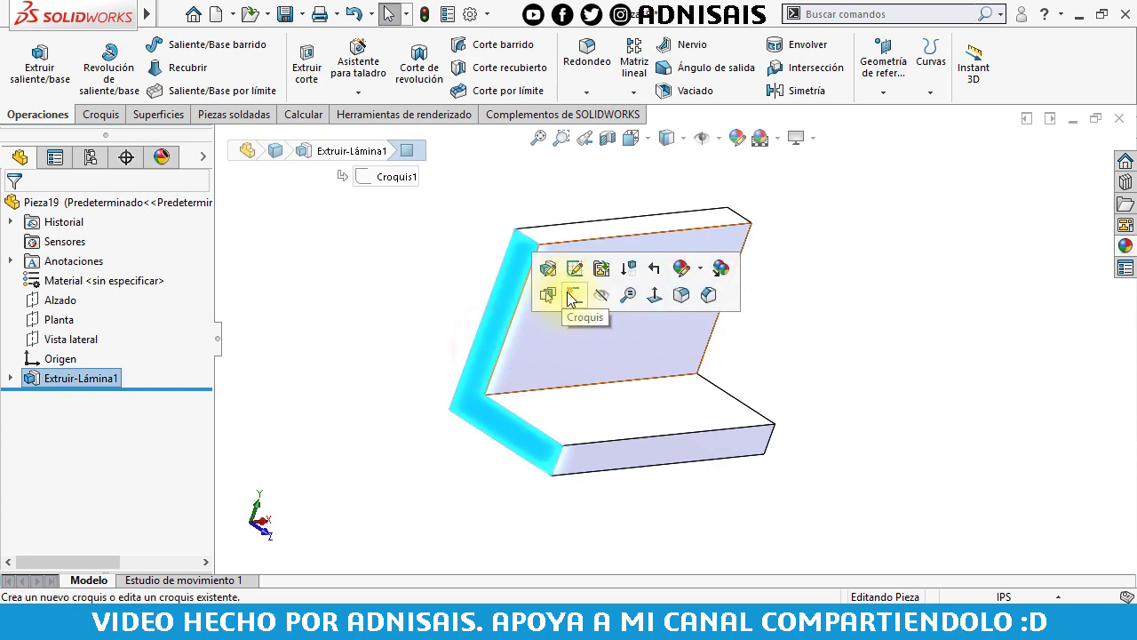
click(568, 291)
click(124, 46)
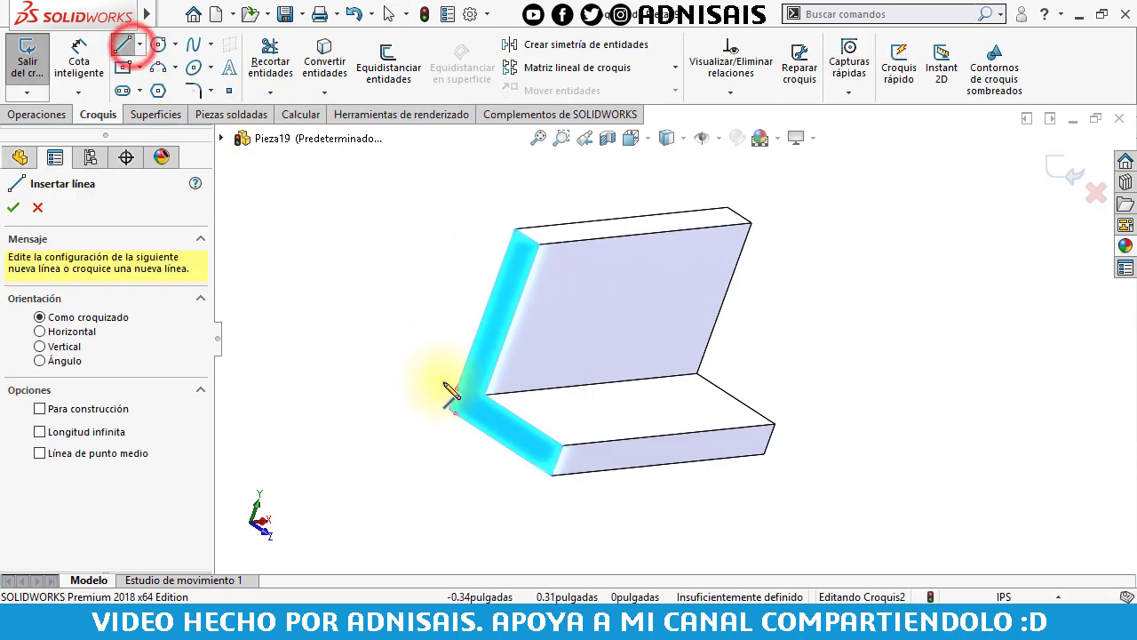
click(485, 396)
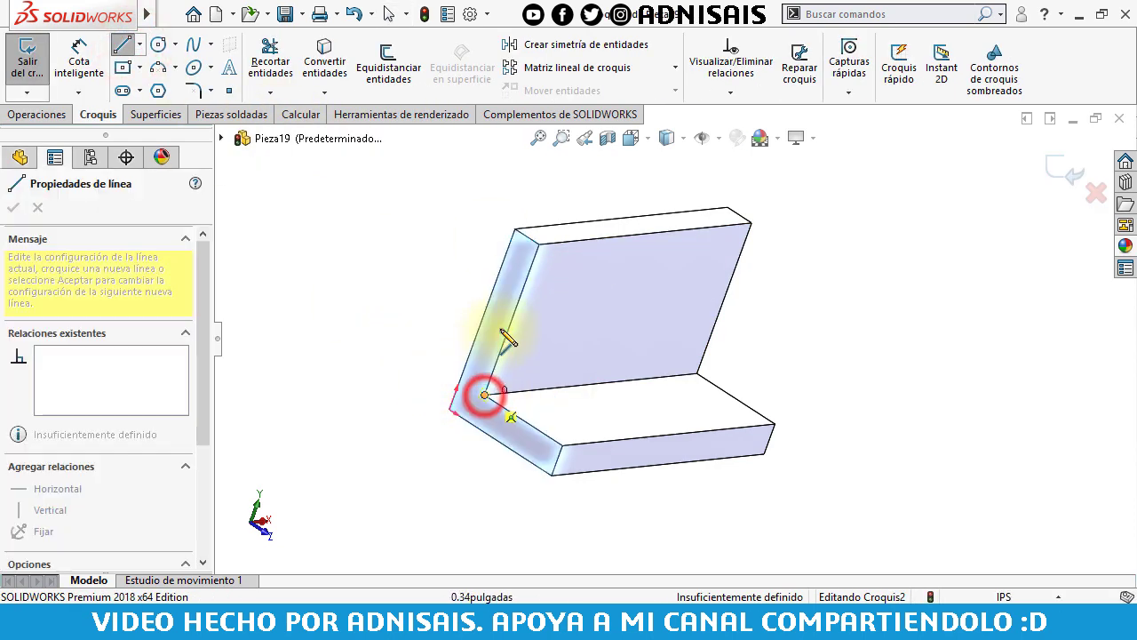
click(519, 299)
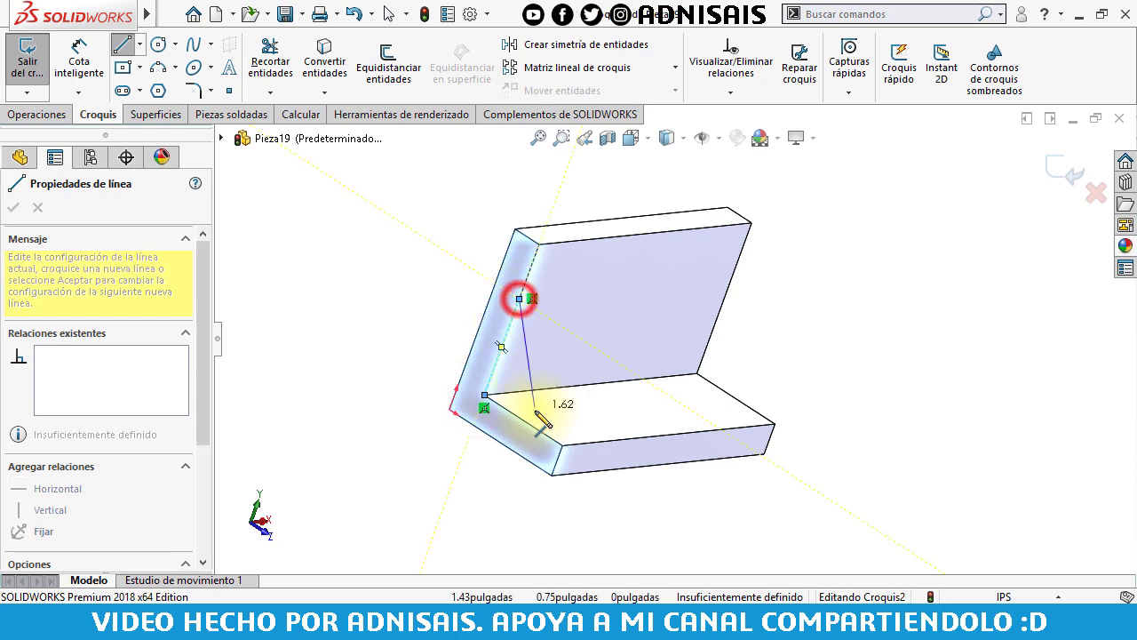
click(545, 433)
click(485, 395)
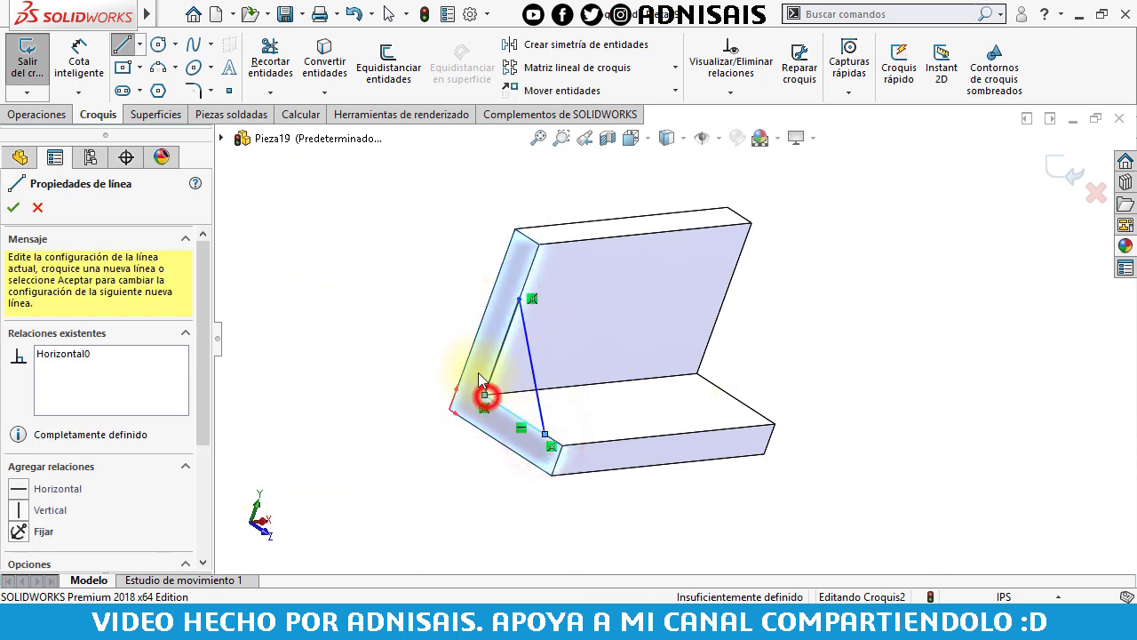
Dimension the triangle's vertices at 1.12 in and 1.37 in from the plate edges.
click(80, 69)
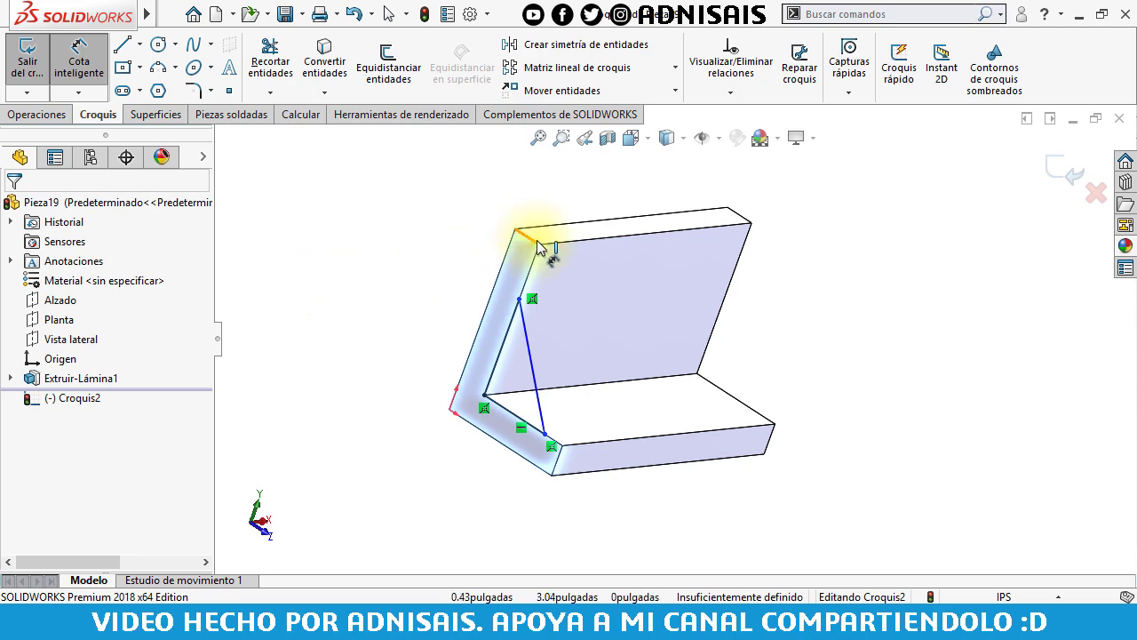
click(538, 242)
click(520, 300)
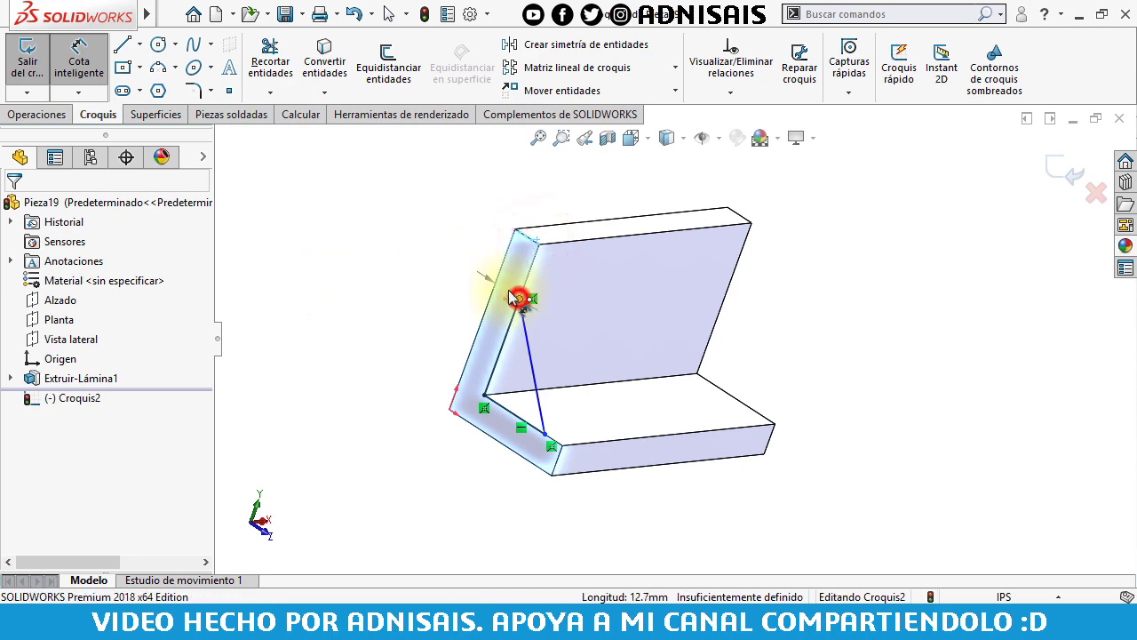
click(453, 271)
text(1.12)
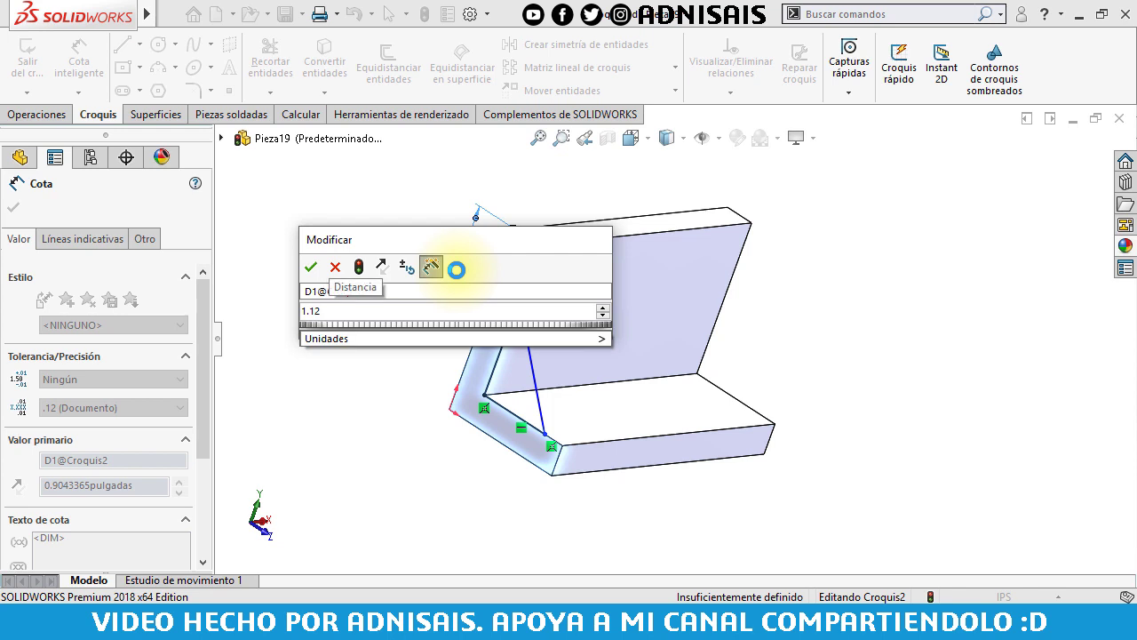
key(Return)
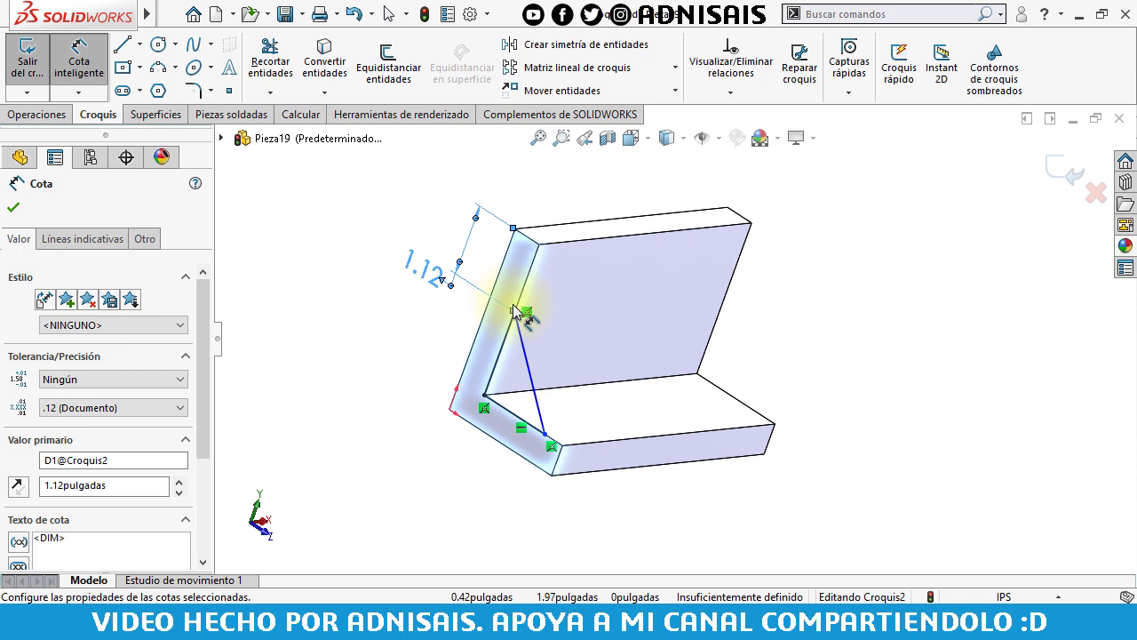
click(466, 364)
click(544, 433)
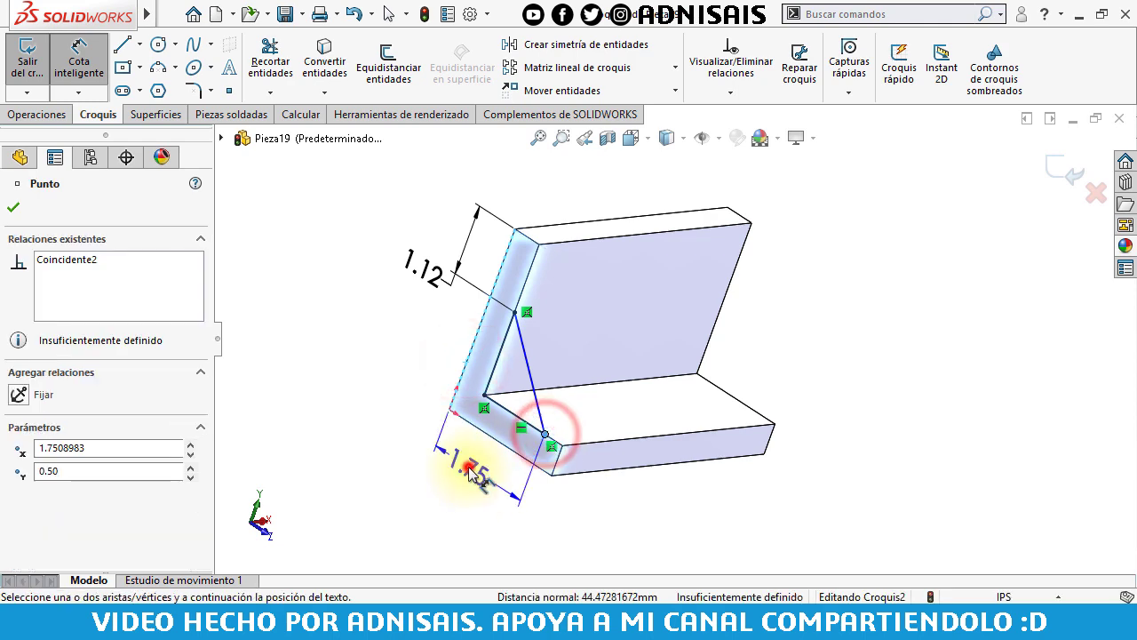
click(468, 469)
text(1.37)
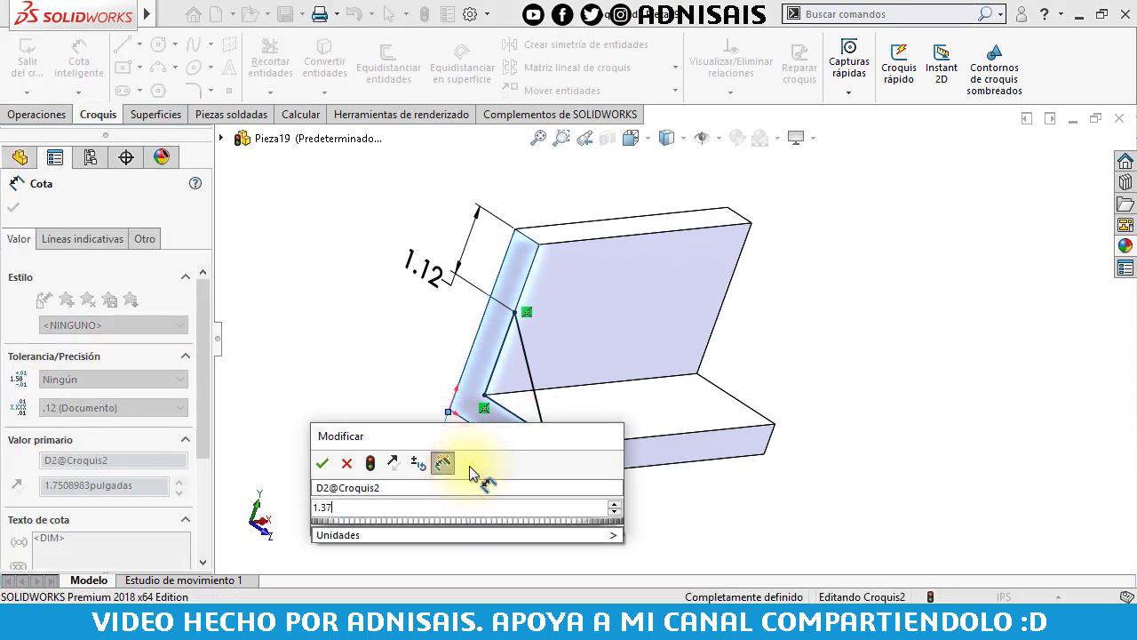
key(Return)
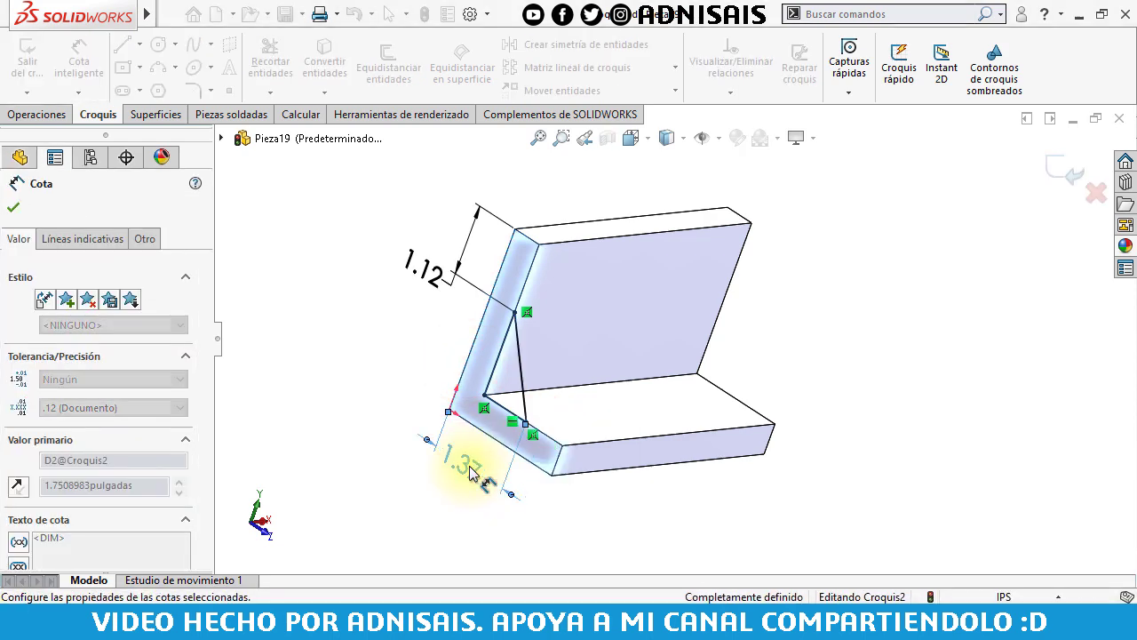
Extrude the triangle 0.50 in in reverse direction, starting from a 0.50 in offset.
click(37, 114)
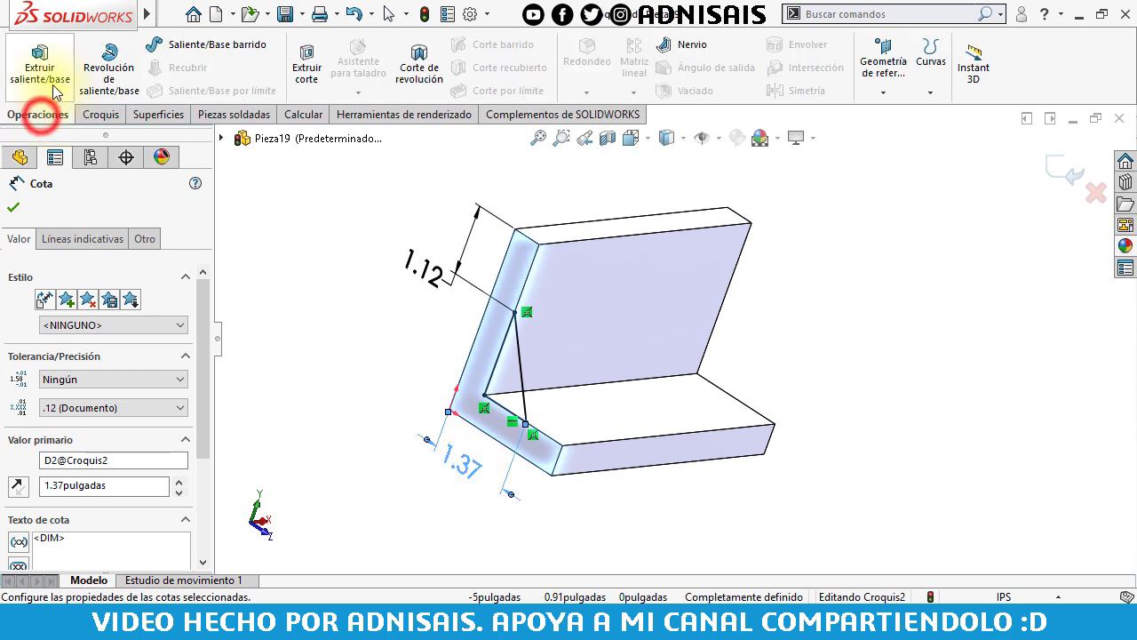
click(40, 73)
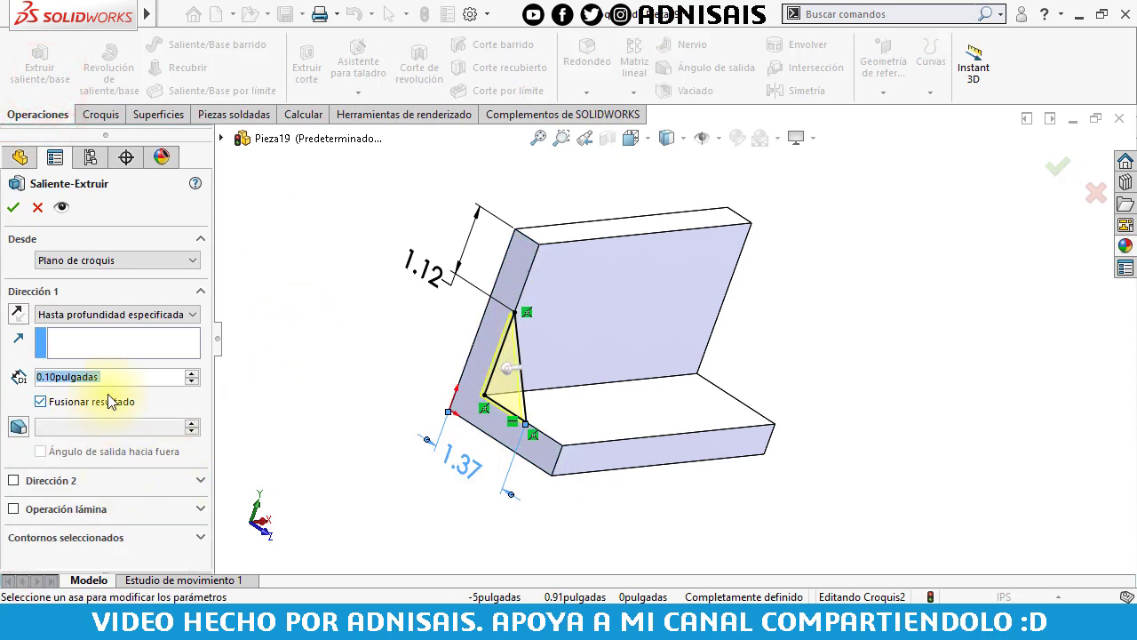
text(.5)
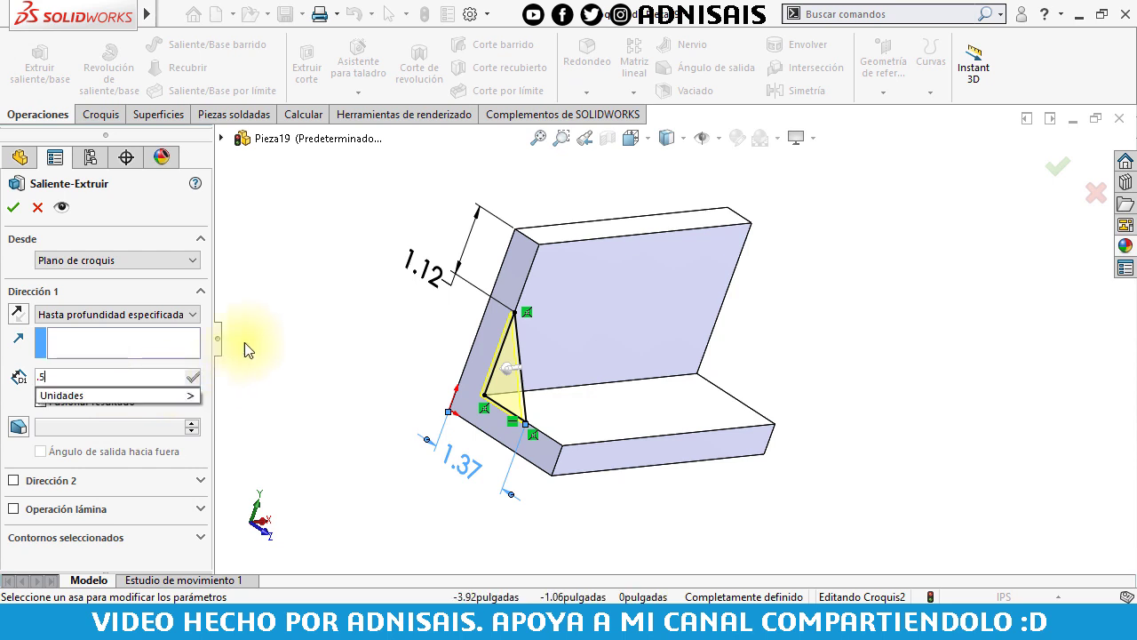
click(257, 328)
click(18, 313)
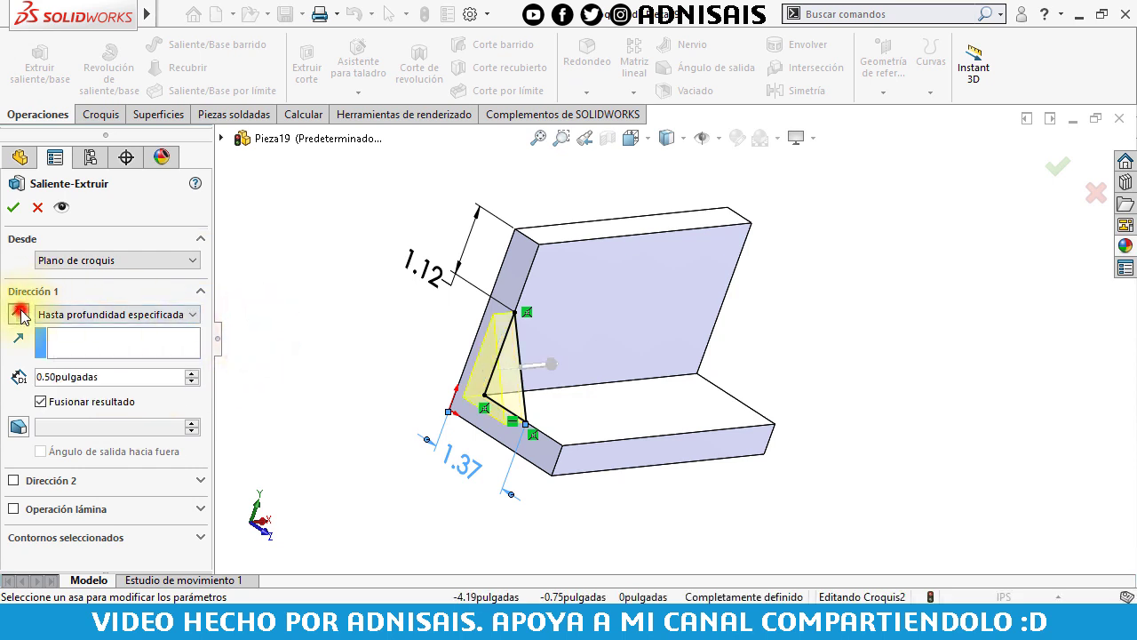
click(71, 258)
click(69, 310)
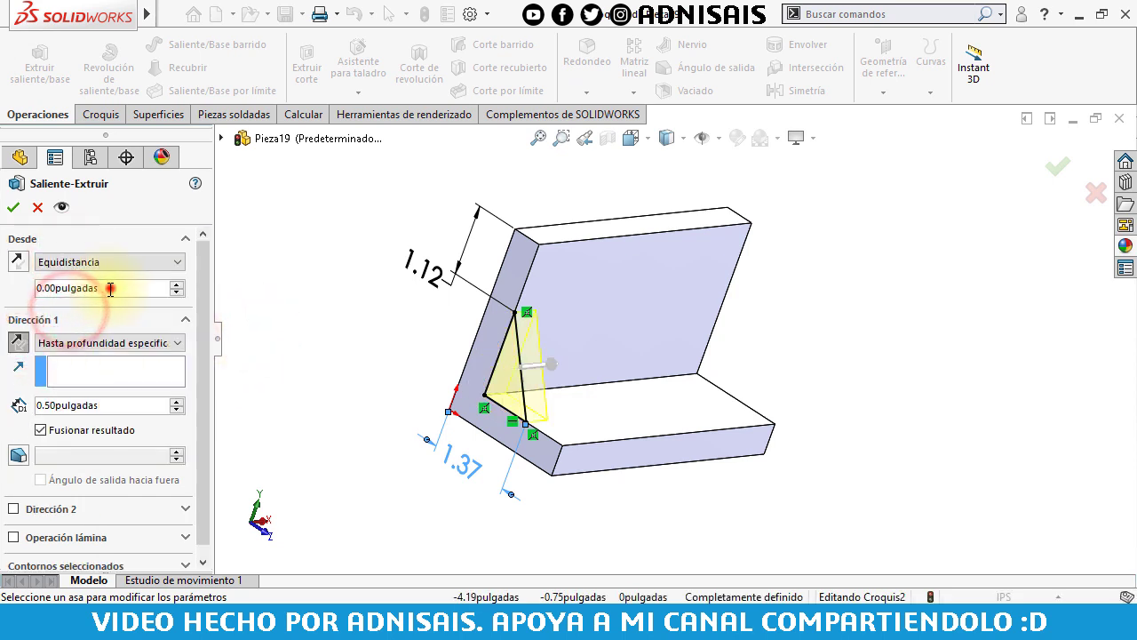
text(.5)
click(297, 302)
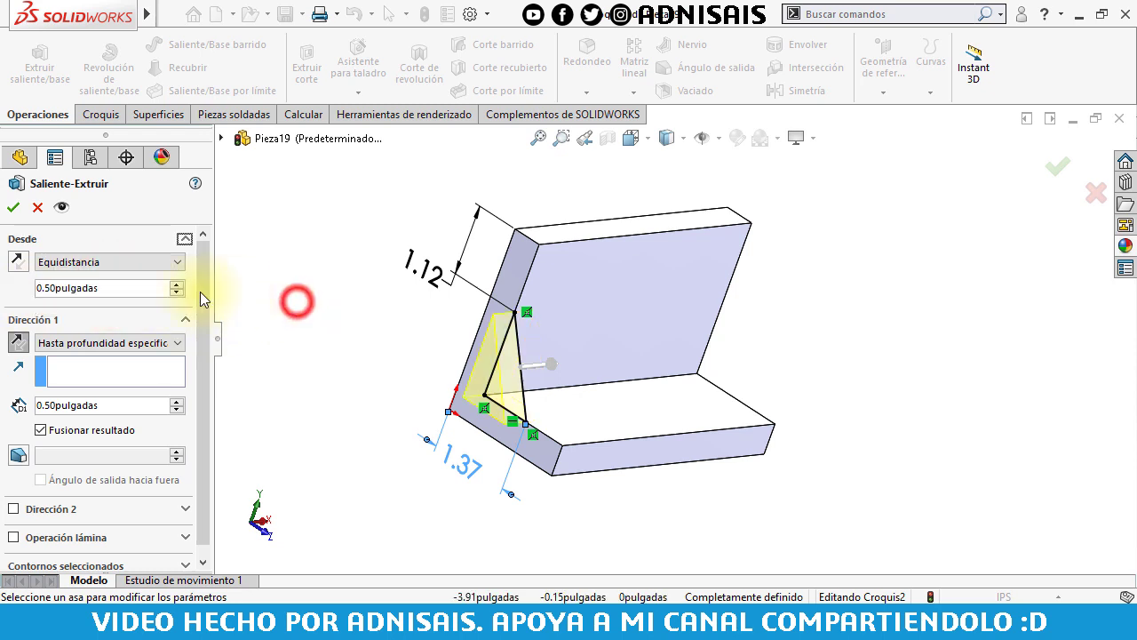
click(18, 267)
click(12, 209)
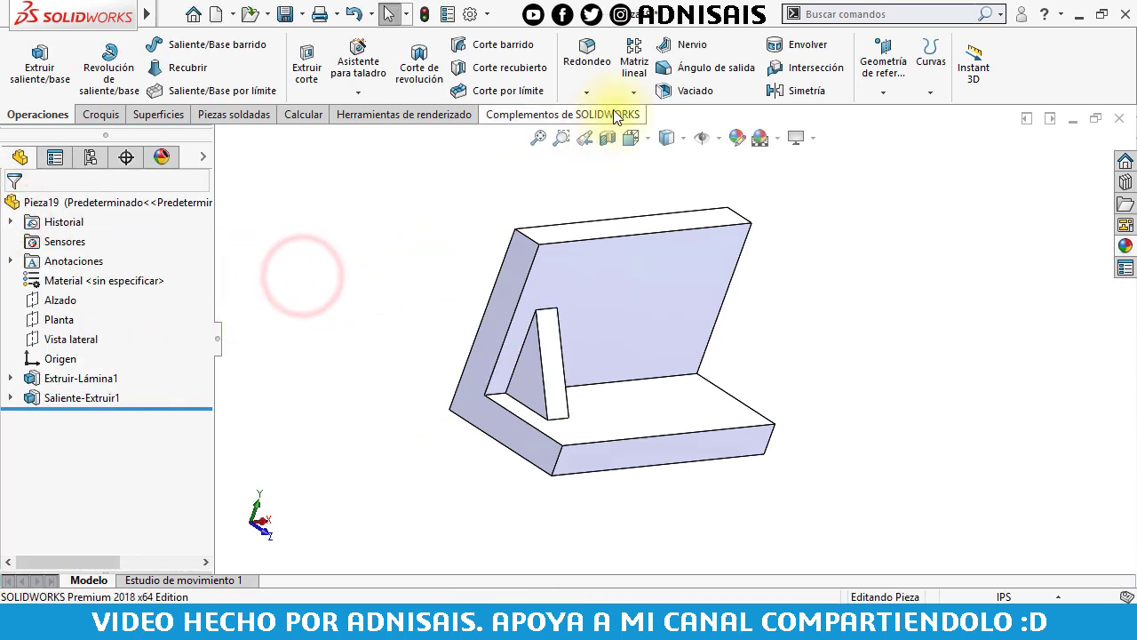
Bevel the upright leg's top outer edge with a 1.12 in × 45° chamfer.
click(587, 93)
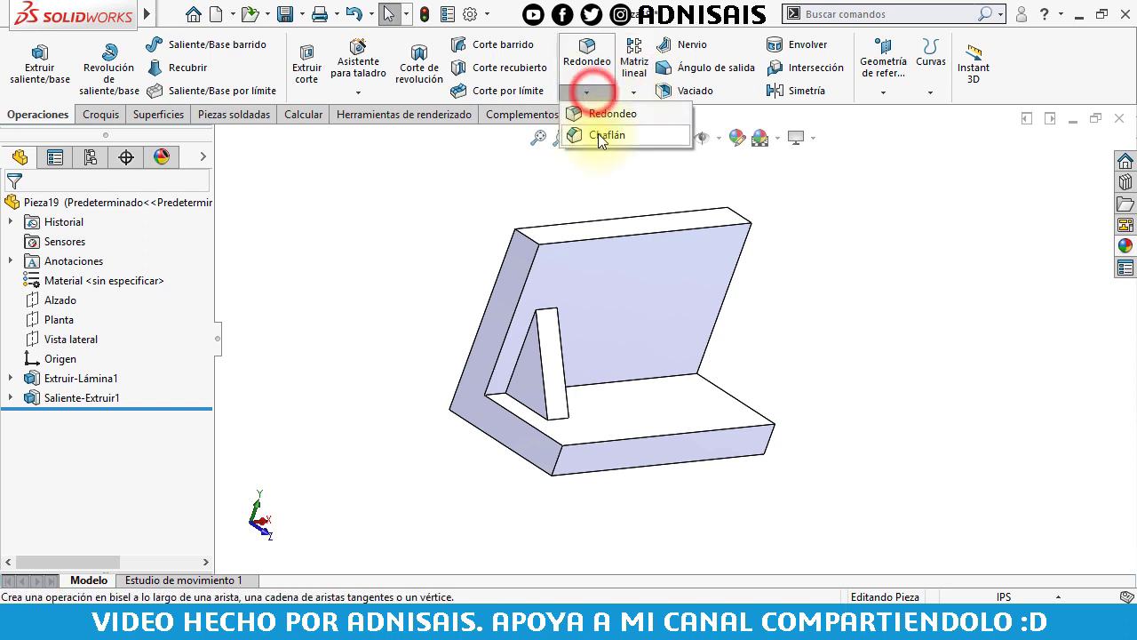
click(598, 133)
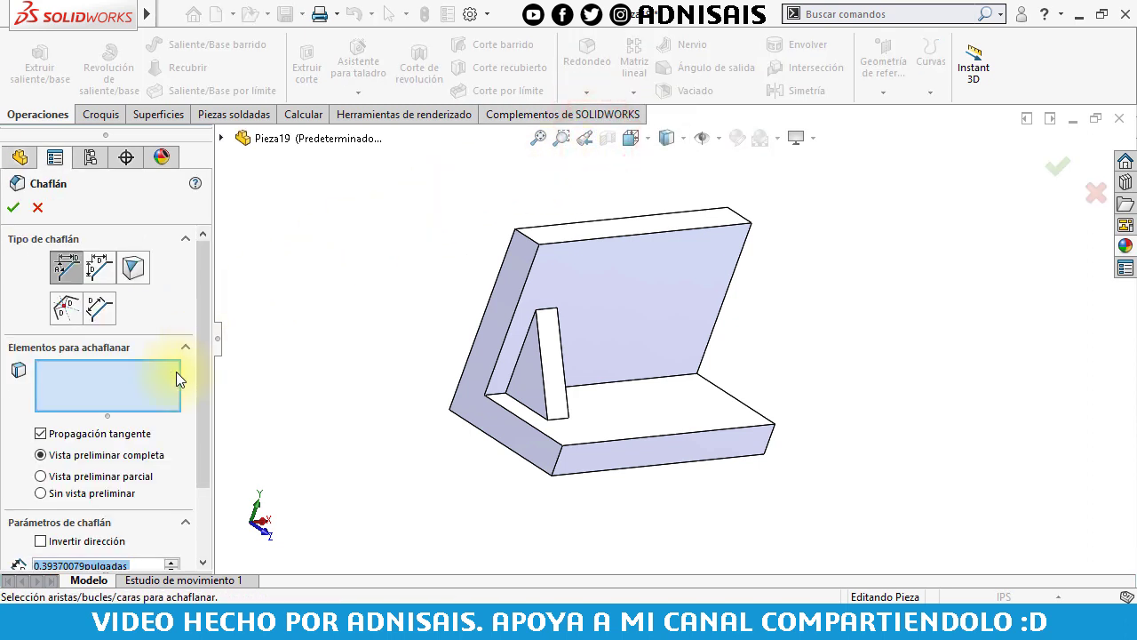
drag(204, 301, 204, 355)
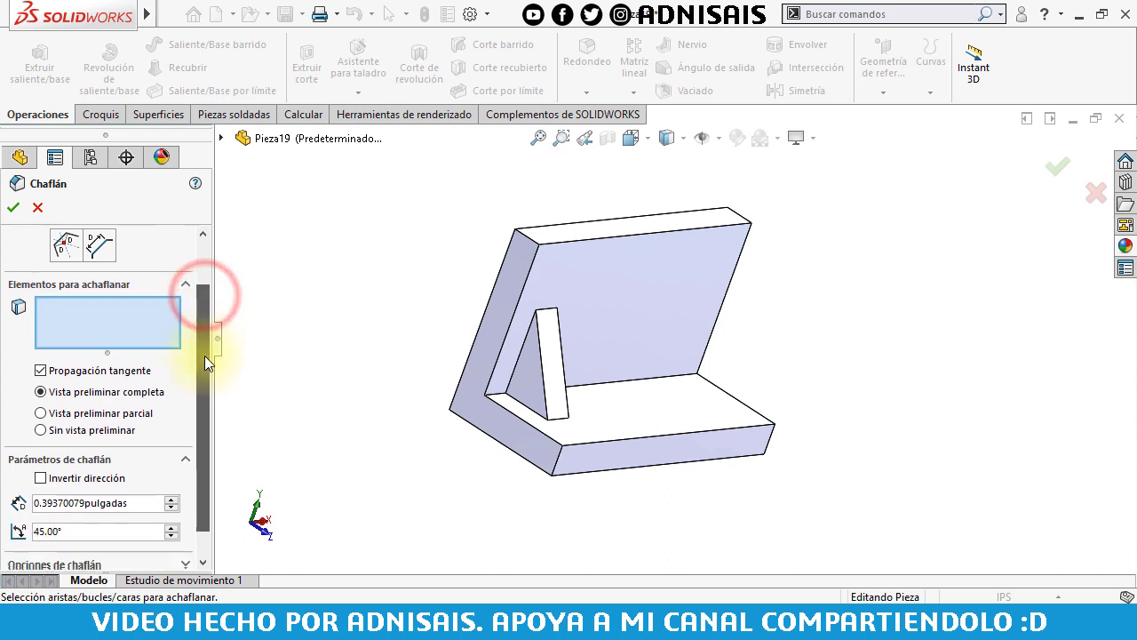
click(143, 477)
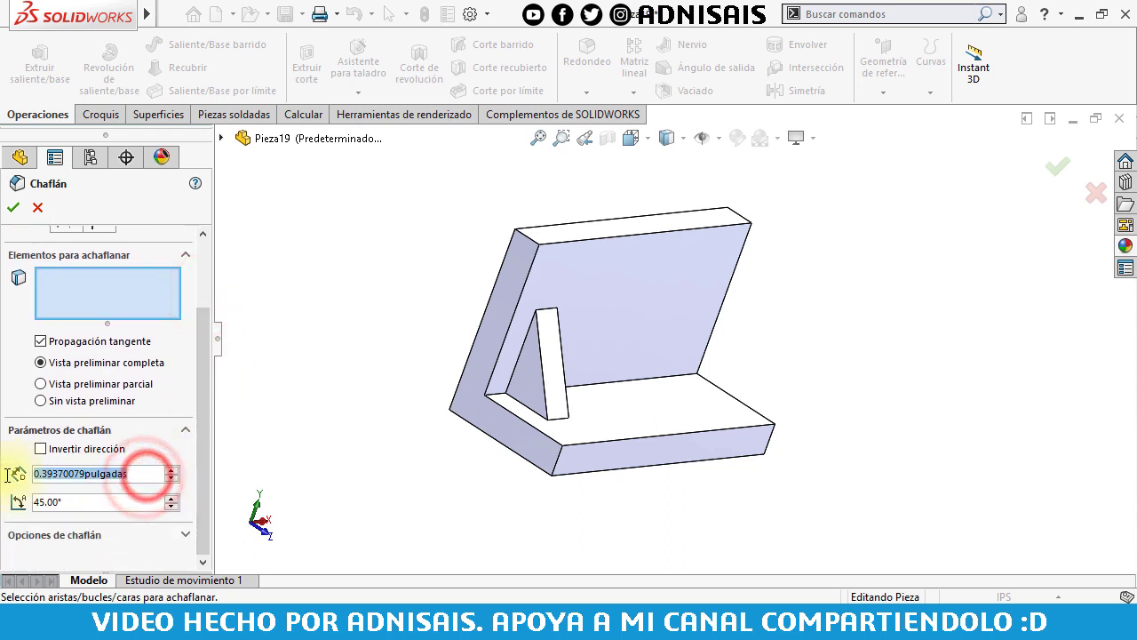
text(1.12)
key(Return)
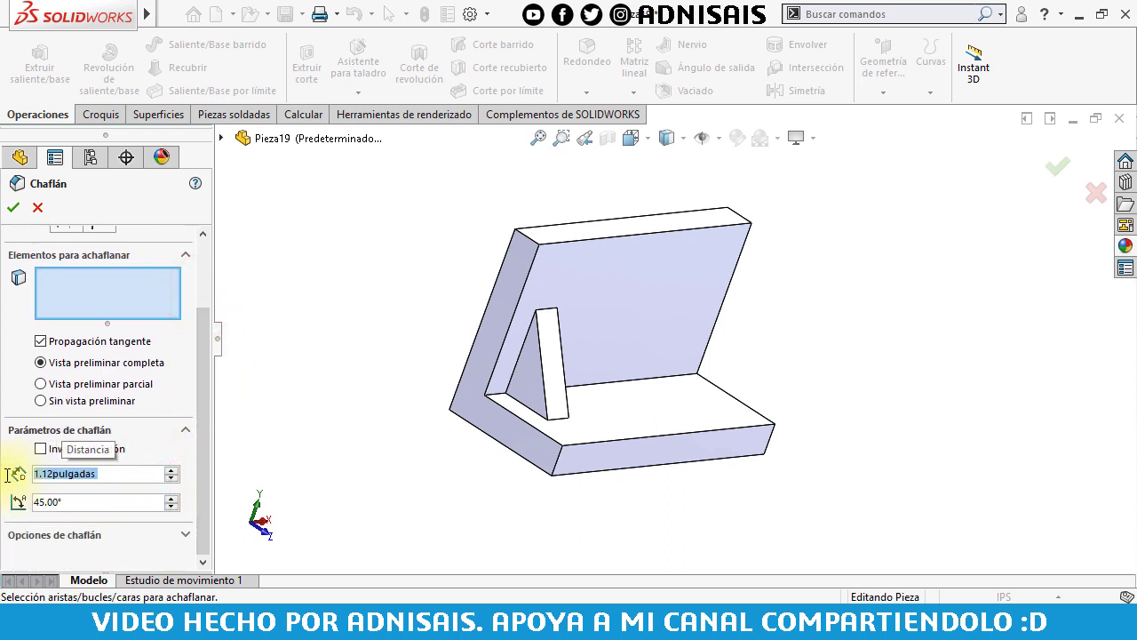
click(533, 239)
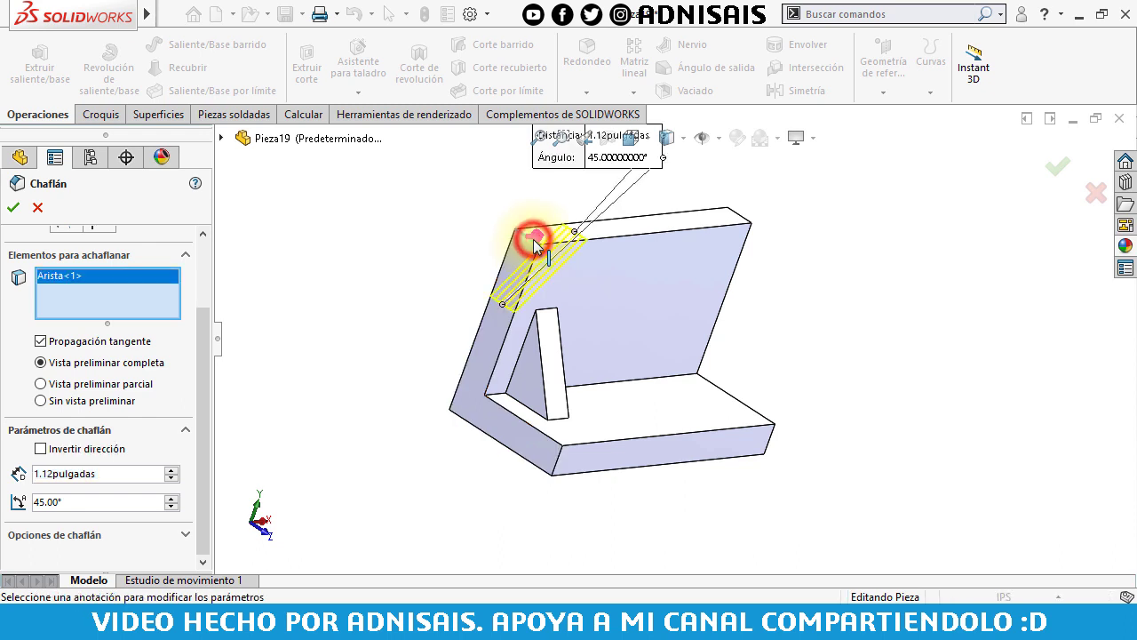
click(14, 209)
click(377, 287)
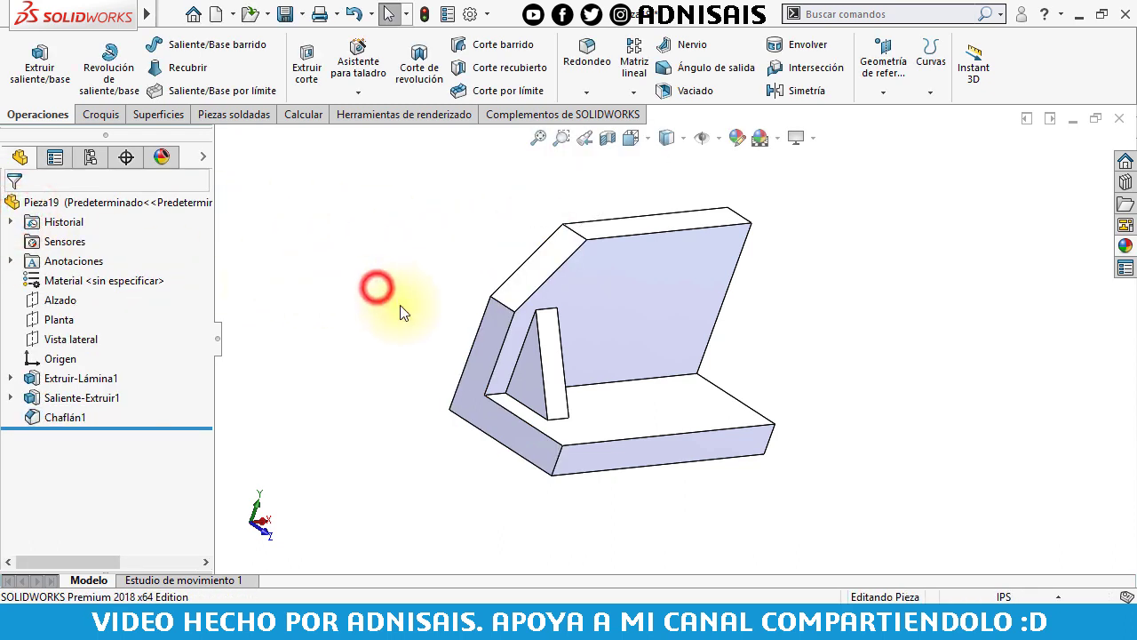
Sketch a long thin triangle on the base leg's top face, viewed normal to it.
click(592, 436)
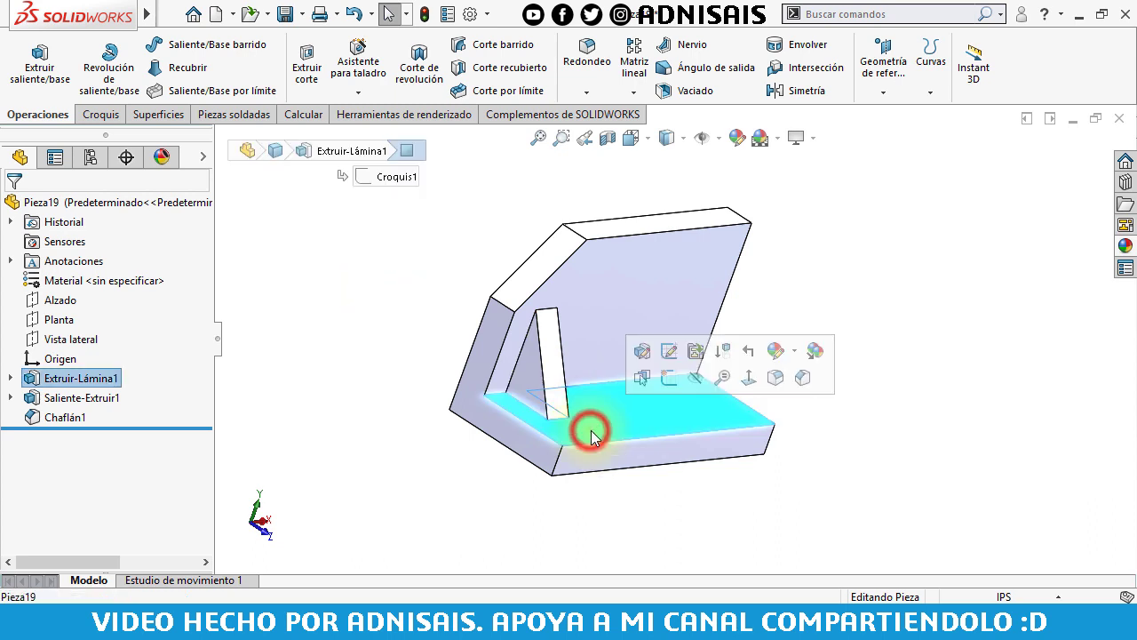
click(668, 384)
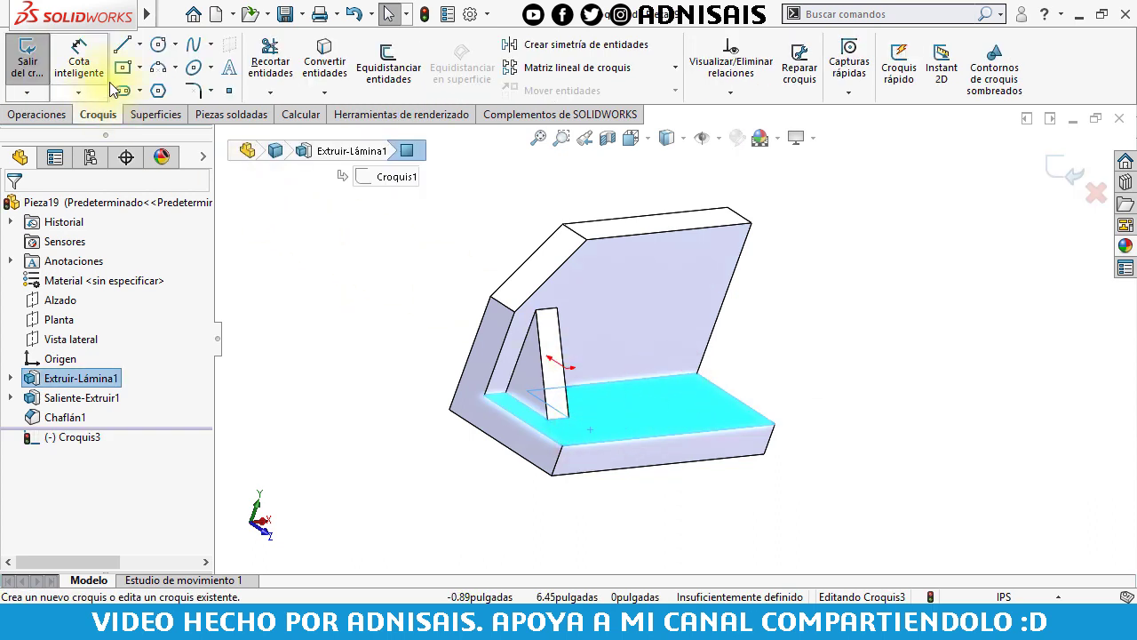
key(ctrl+8)
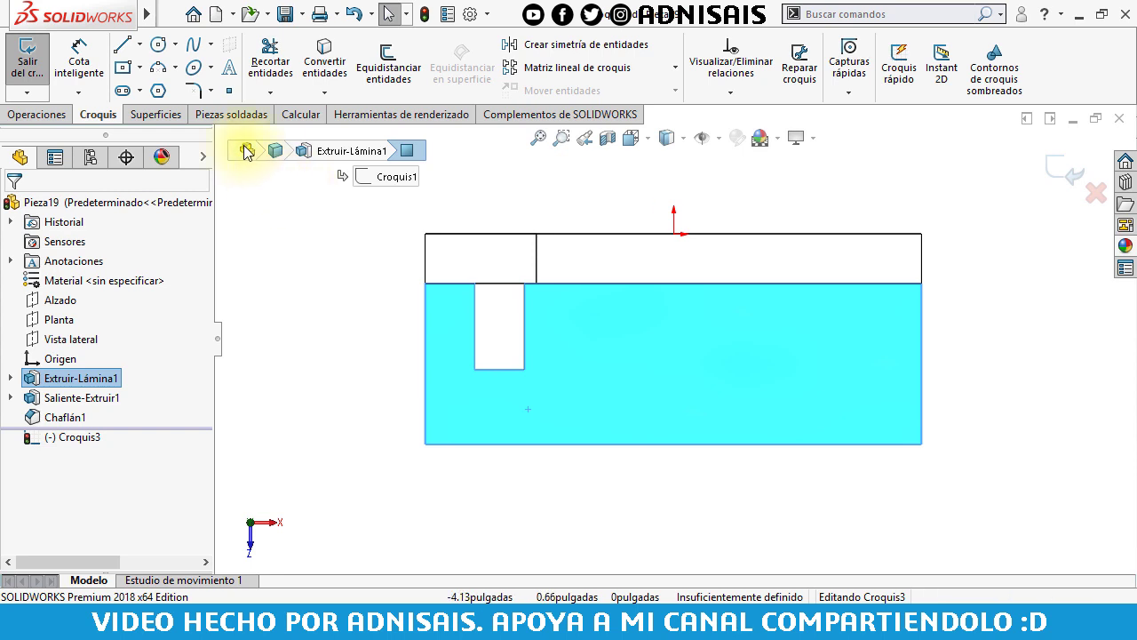
click(124, 51)
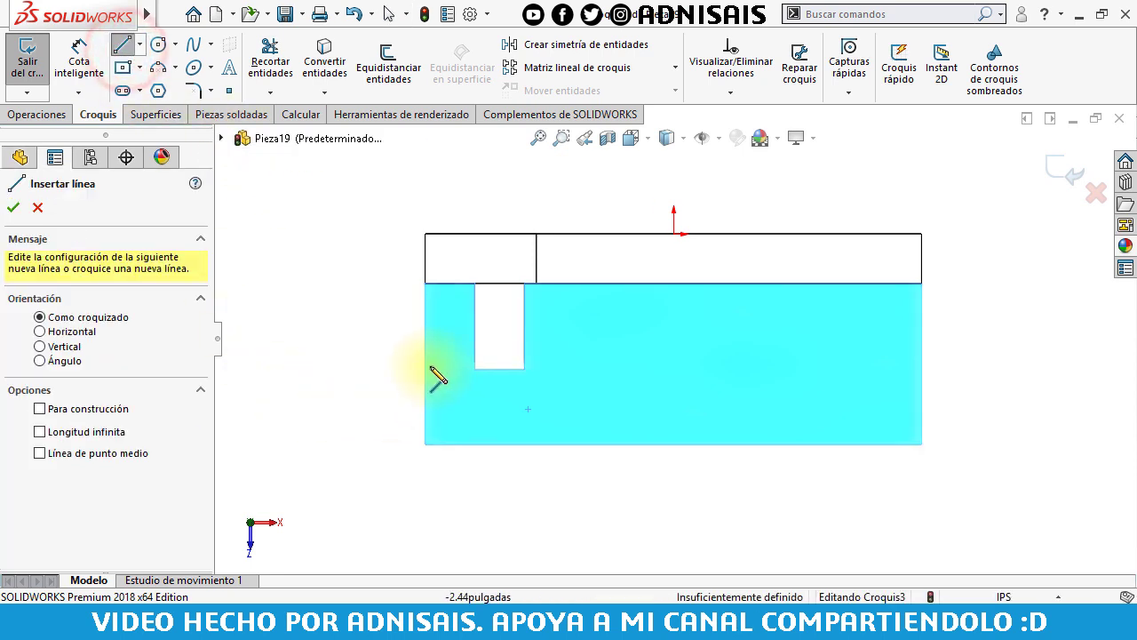
click(426, 446)
click(425, 384)
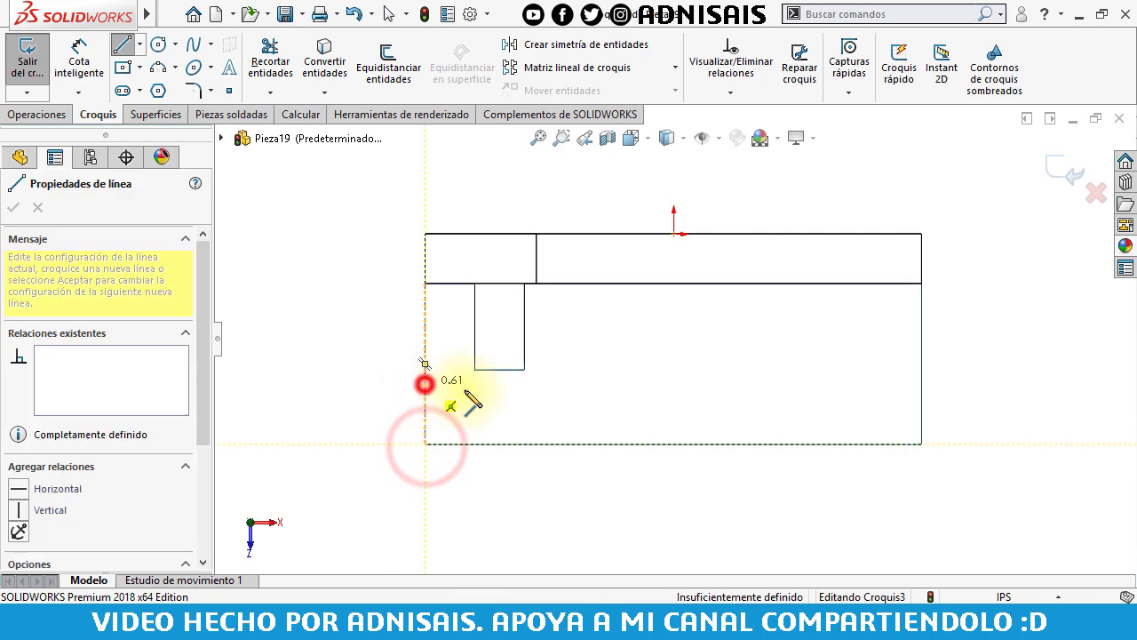
click(673, 443)
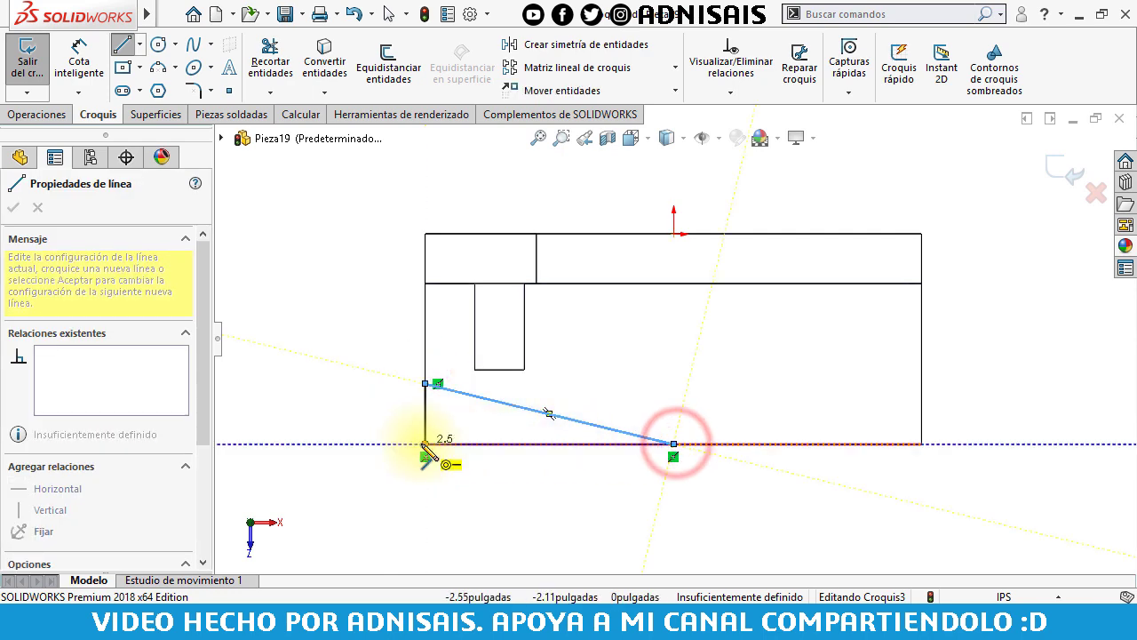
click(425, 443)
key(Escape)
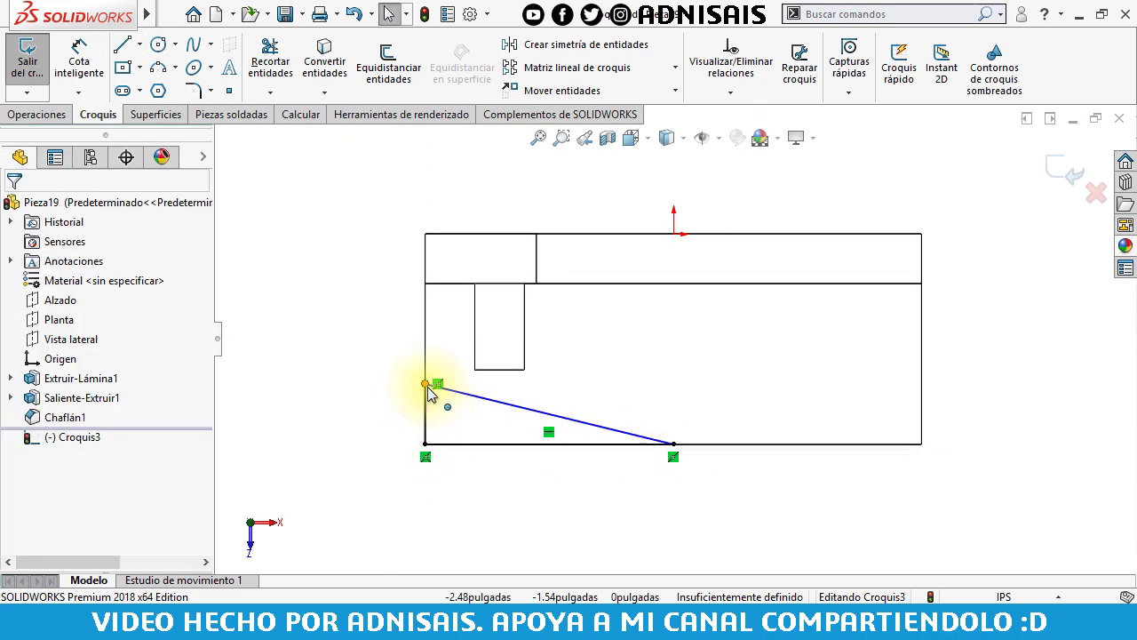
Make the triangle's upper corner point coincident with the plate edge.
click(425, 383)
ctrl+click(477, 370)
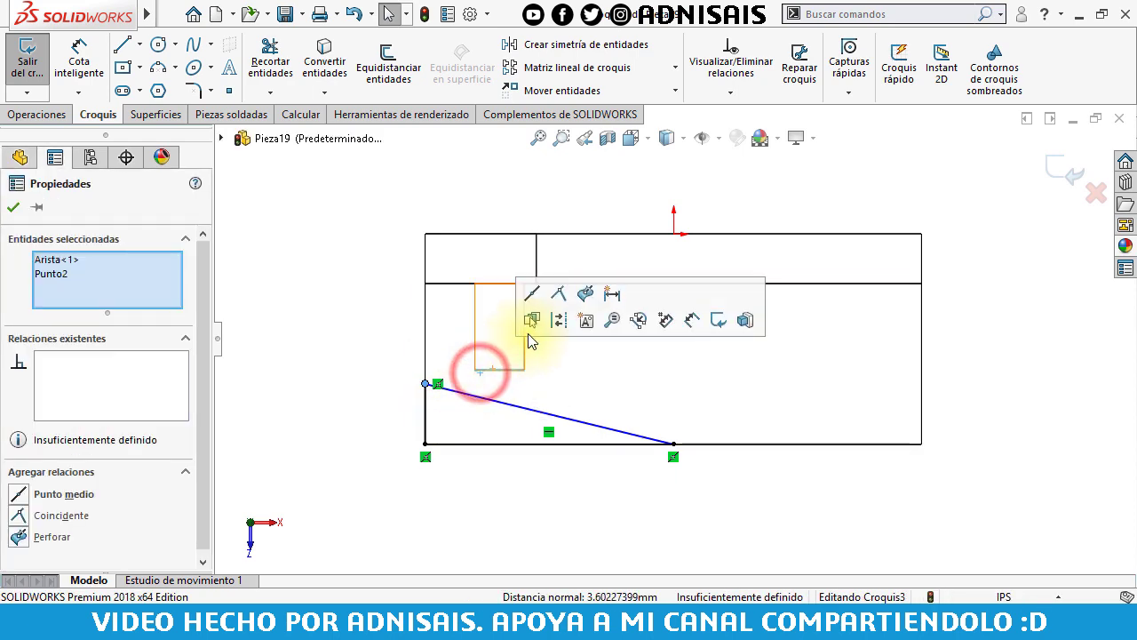
click(557, 295)
click(353, 334)
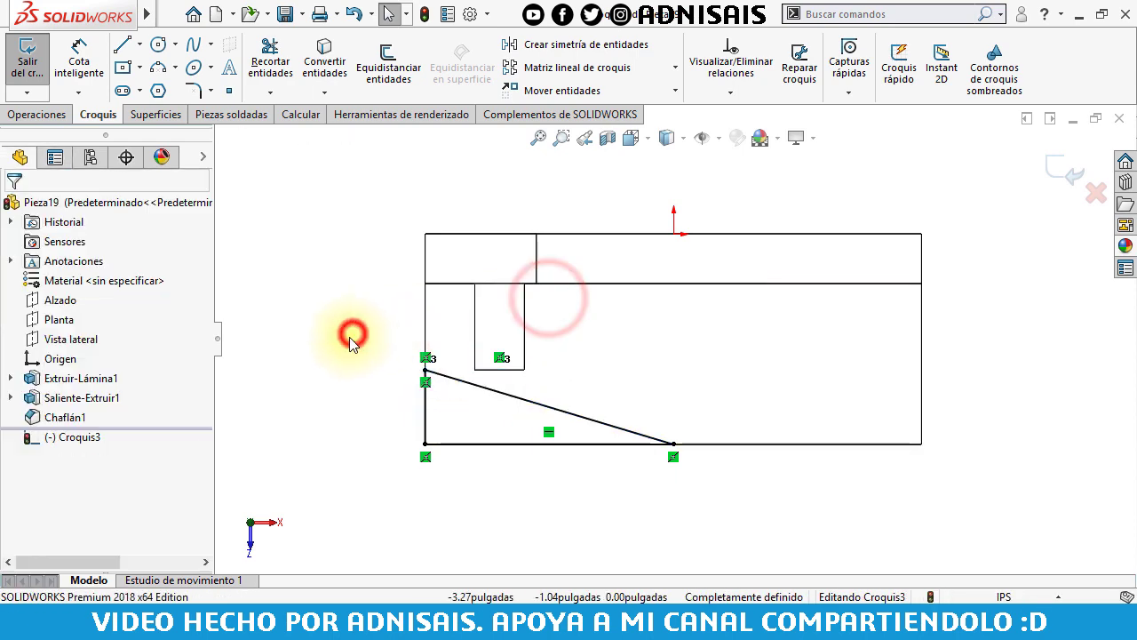
Cut the triangle Through All to bevel the base corner.
click(36, 113)
click(307, 71)
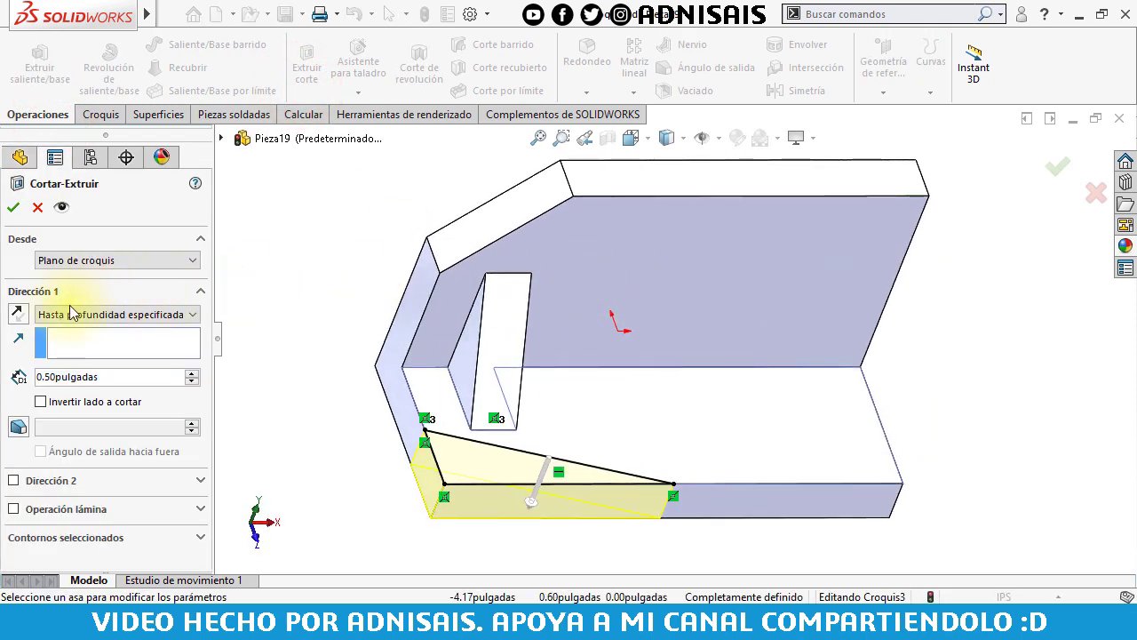
click(73, 313)
click(58, 336)
click(18, 210)
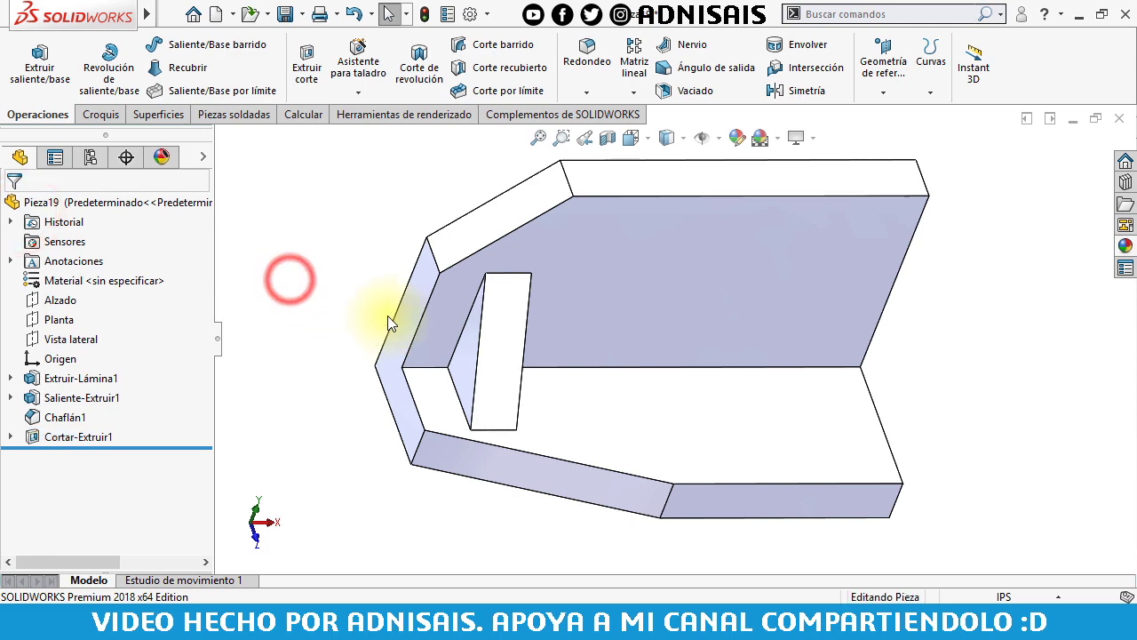
middle_drag(592, 338, 541, 279)
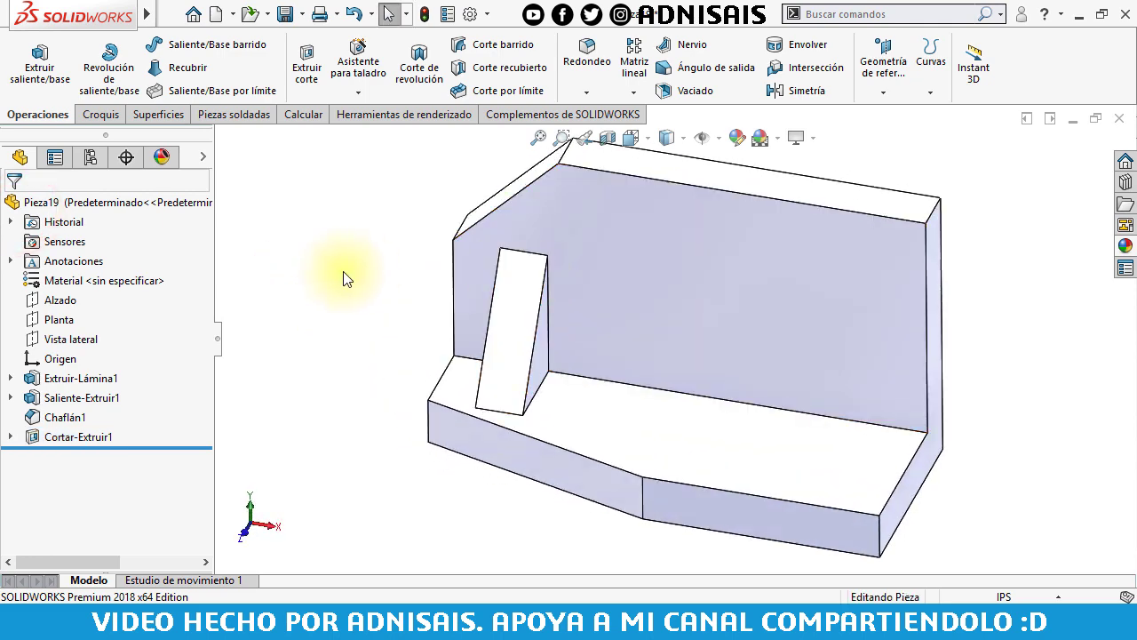
Mirror Saliente-Extruir1, Chaflán1 and Cortar-Extruir1 about Vista lateral as a geometry pattern.
click(786, 94)
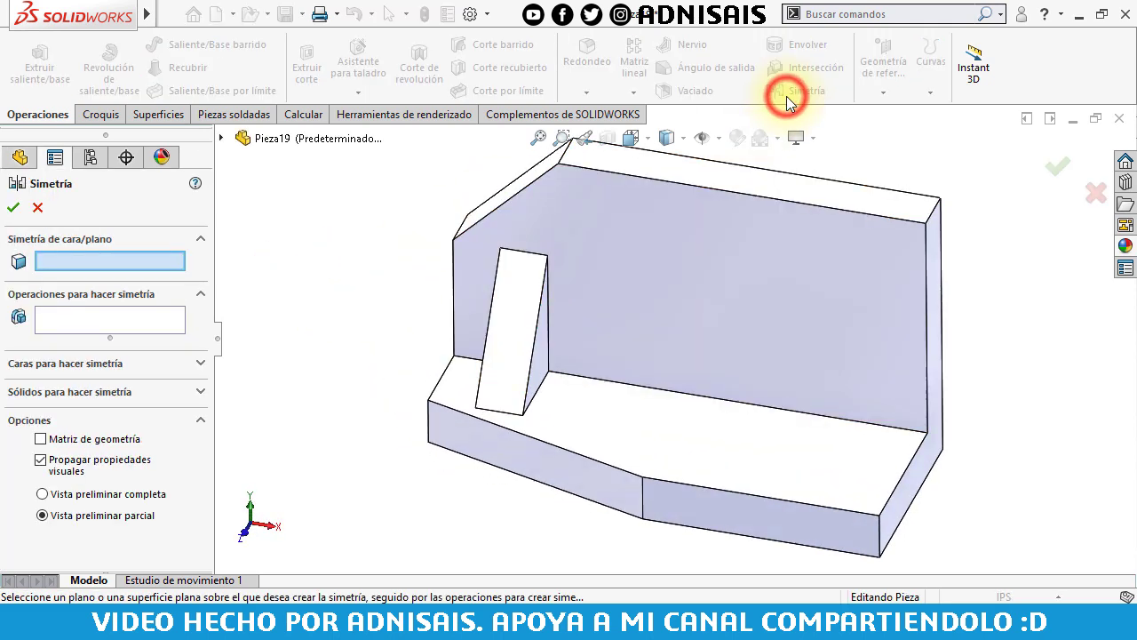
click(221, 138)
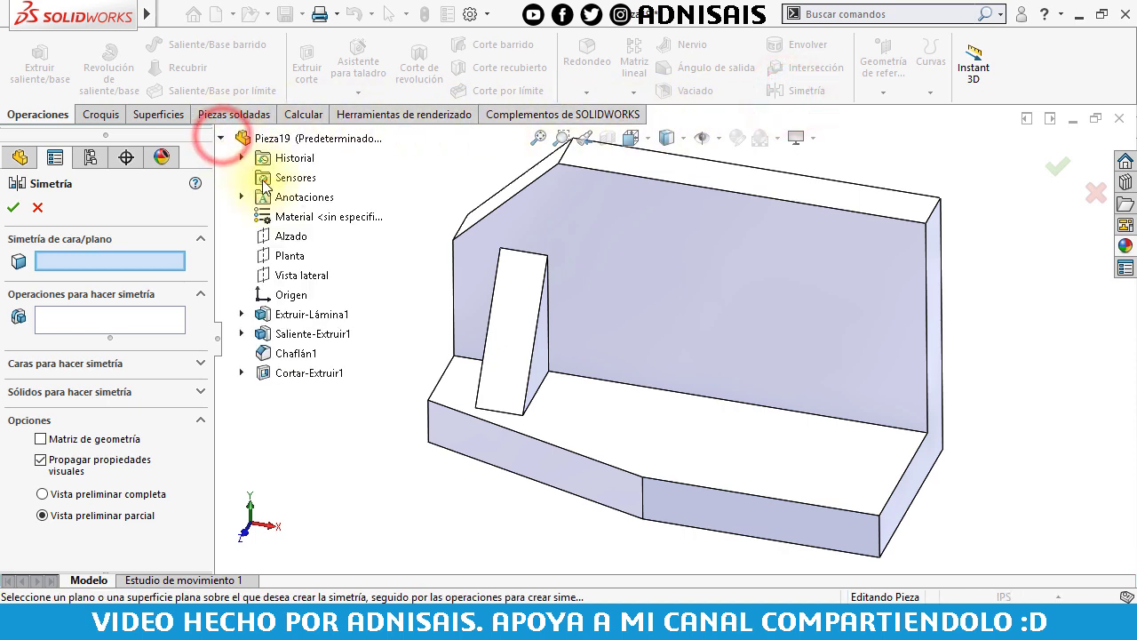
click(293, 275)
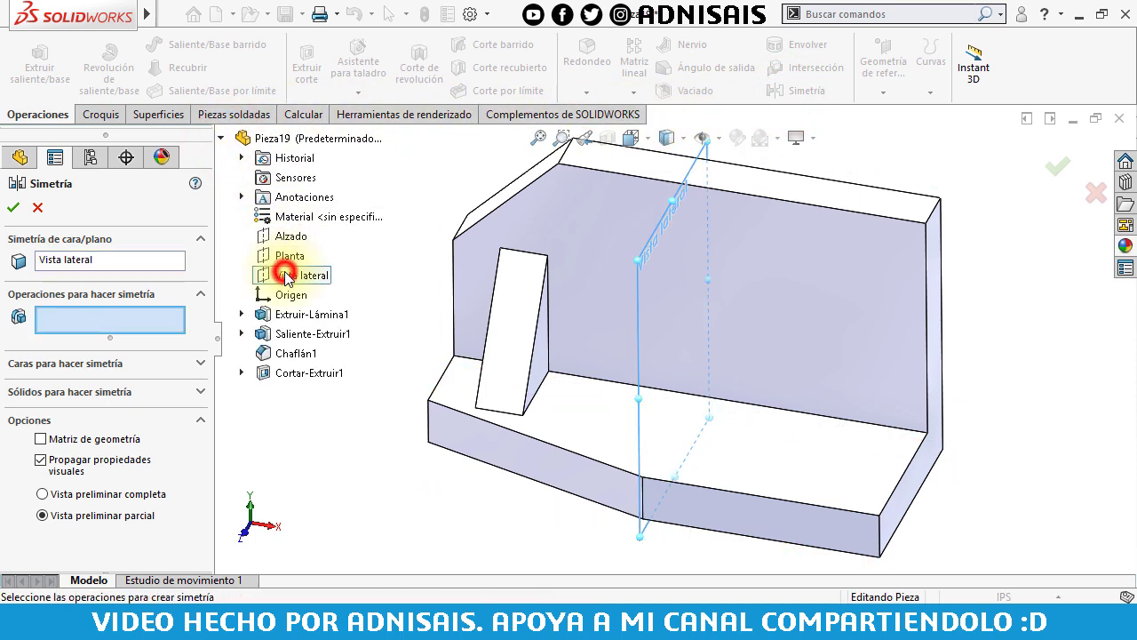
click(284, 336)
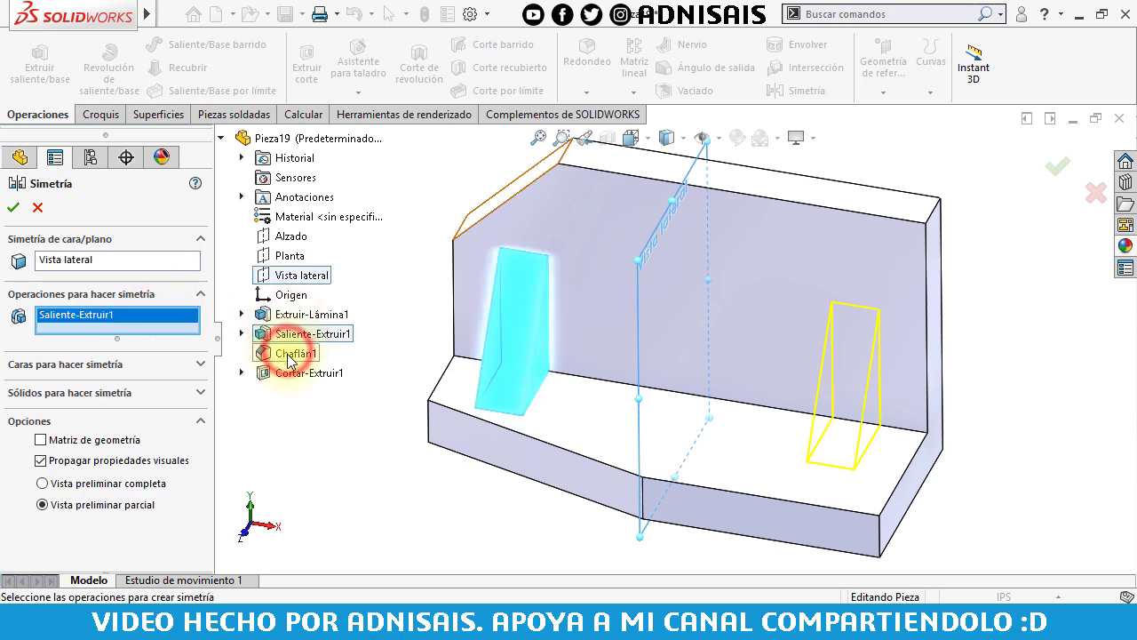
click(290, 357)
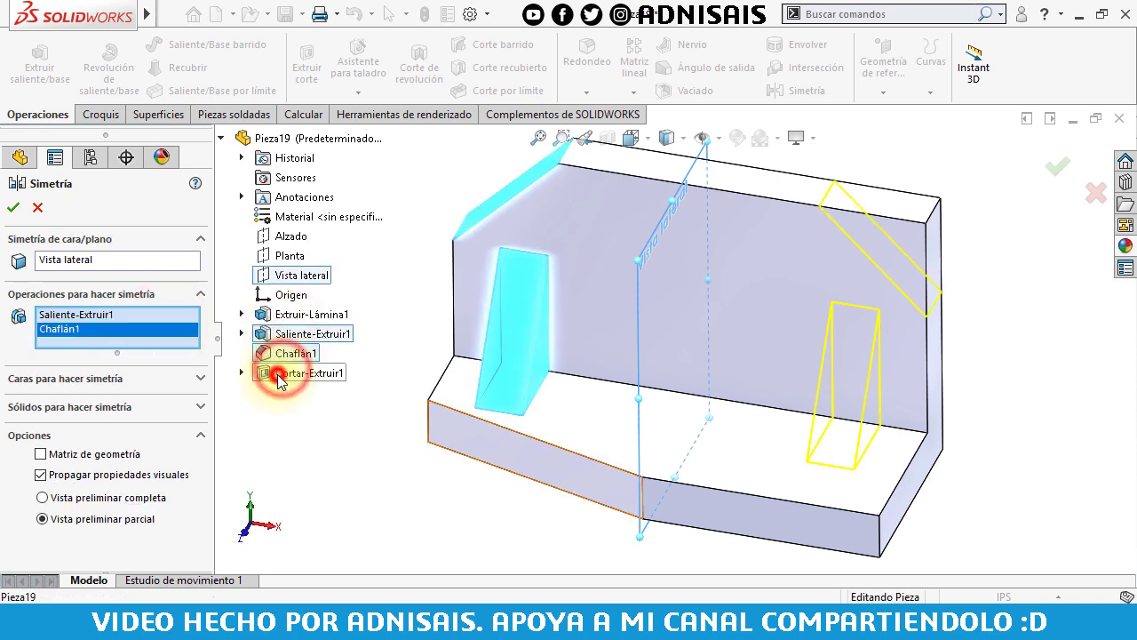
click(279, 376)
click(22, 207)
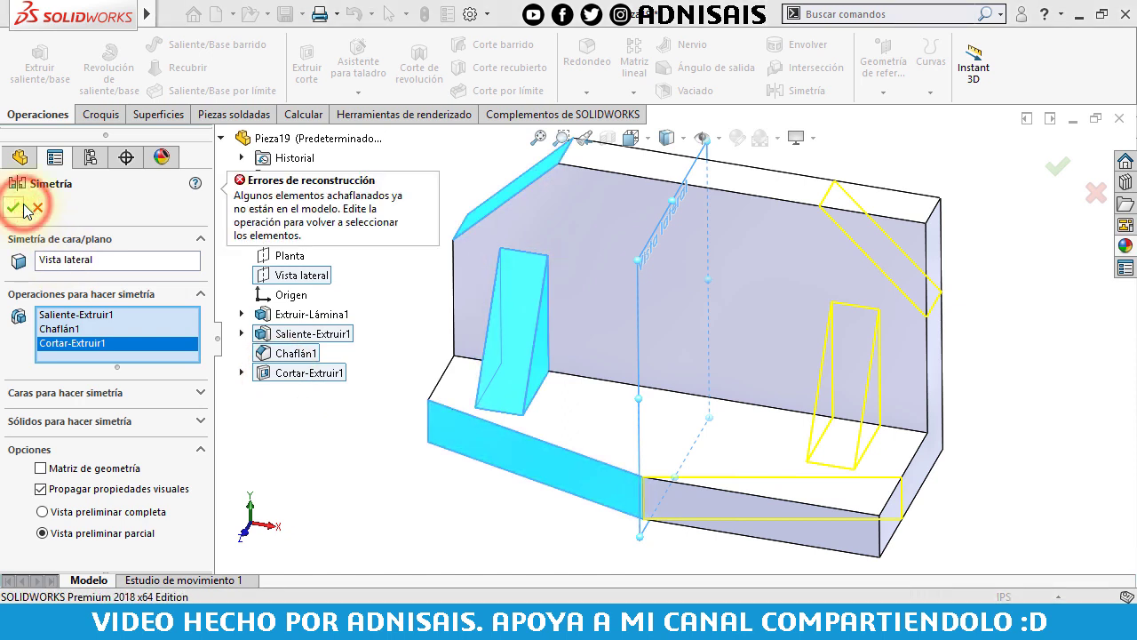
click(63, 470)
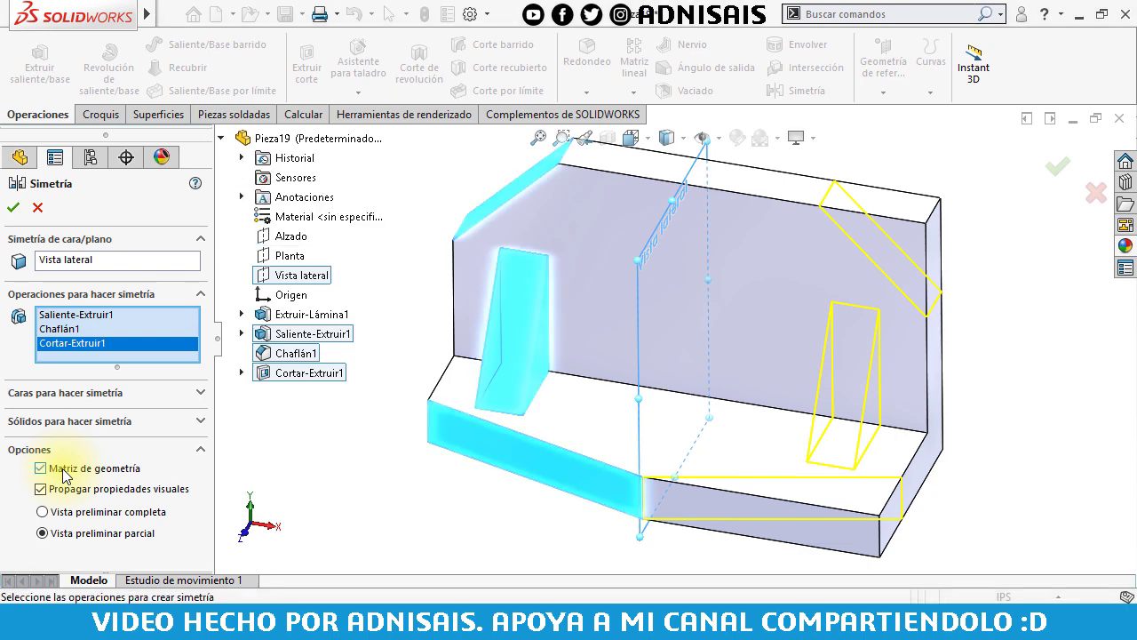
click(15, 209)
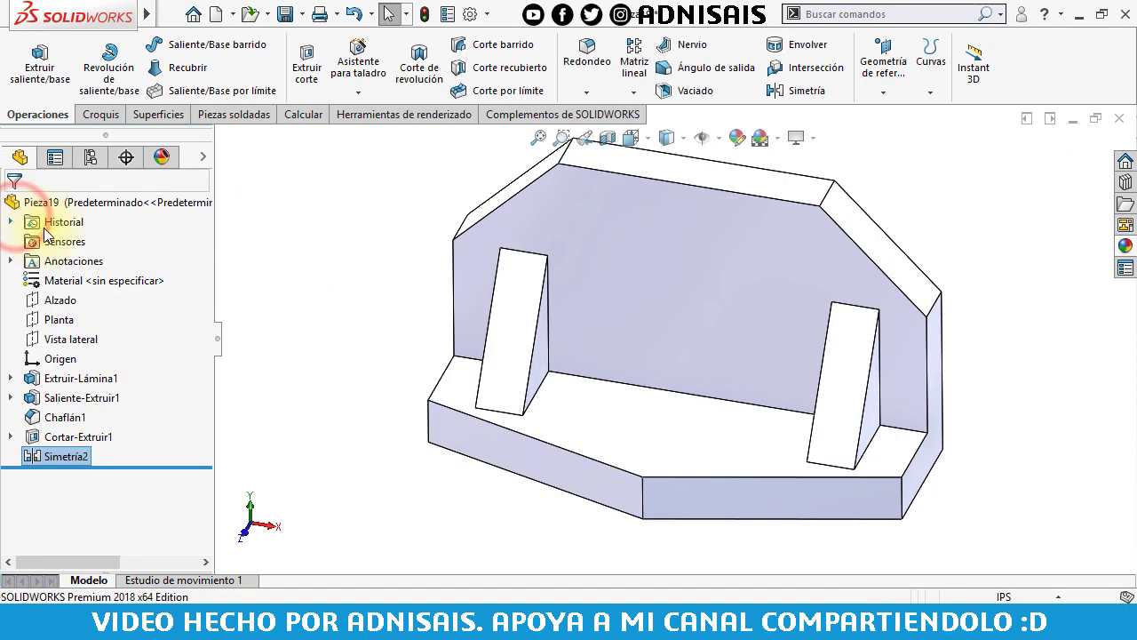
Create a new part document and switch its unit system to IPS.
click(293, 293)
key(ctrl+7)
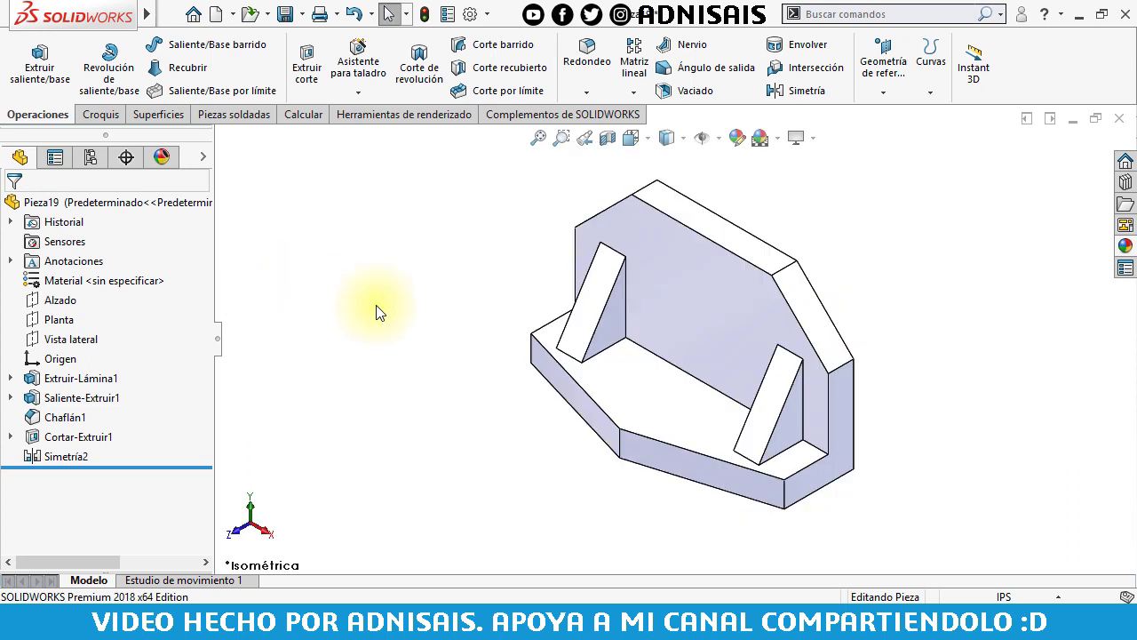
click(215, 15)
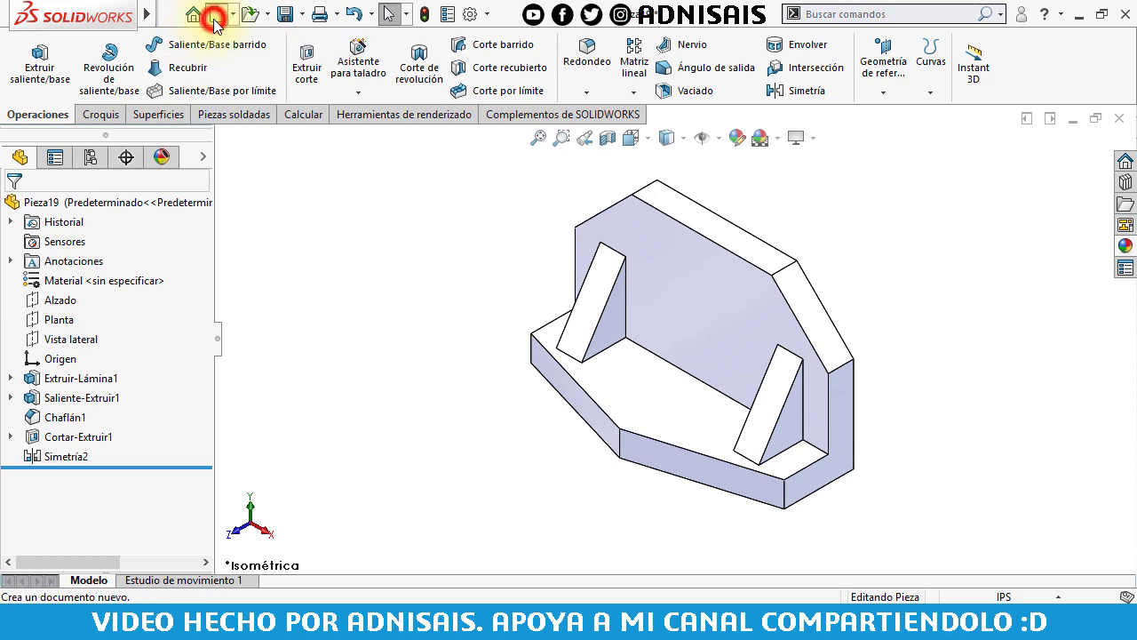
click(619, 521)
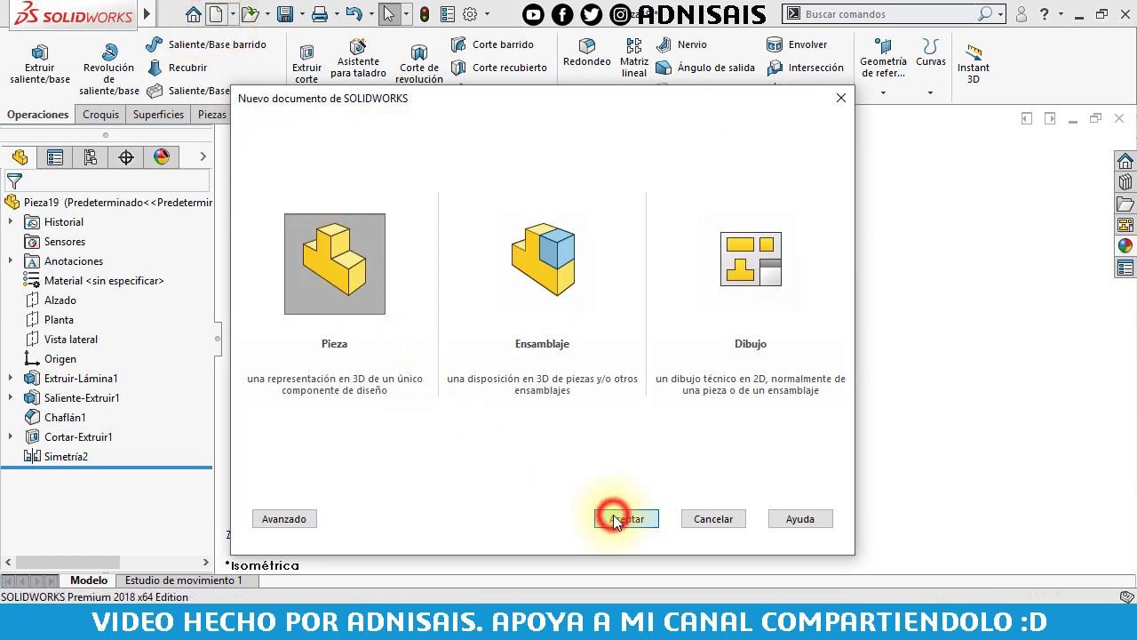
click(1003, 597)
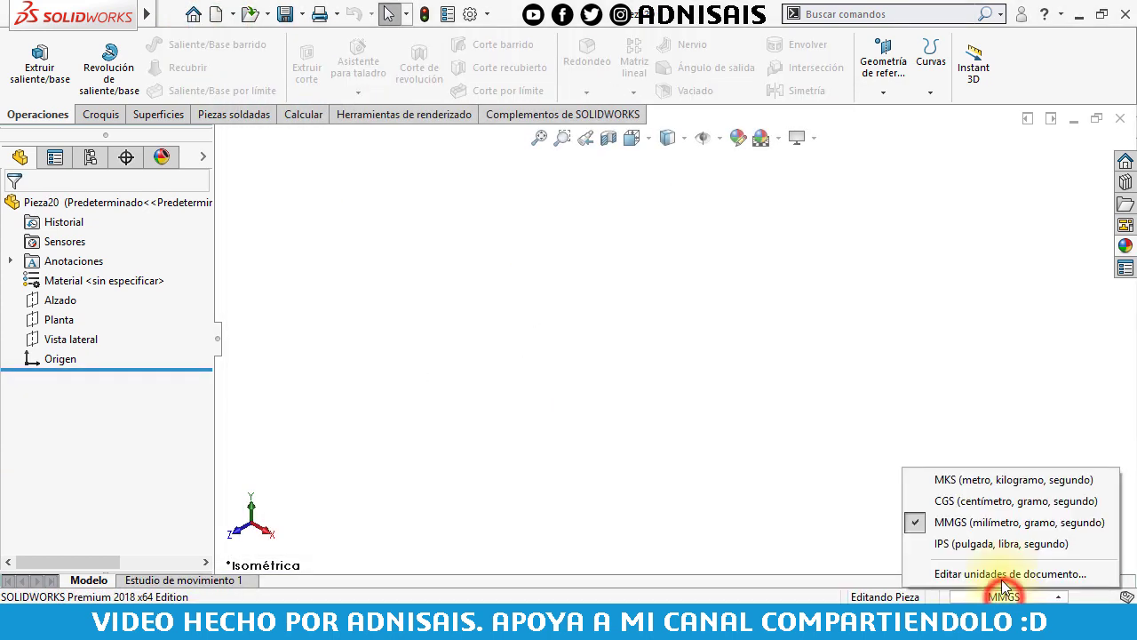
click(1002, 551)
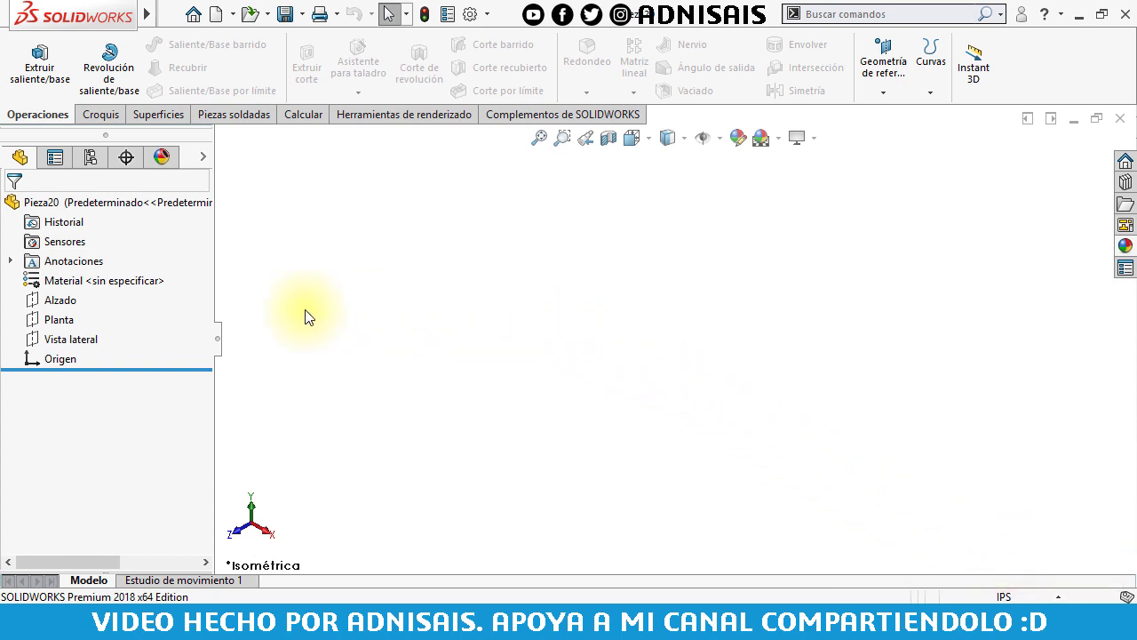
On Alzado, draw the left half of the profile with angled notch and bevelled top corner.
click(62, 300)
click(77, 269)
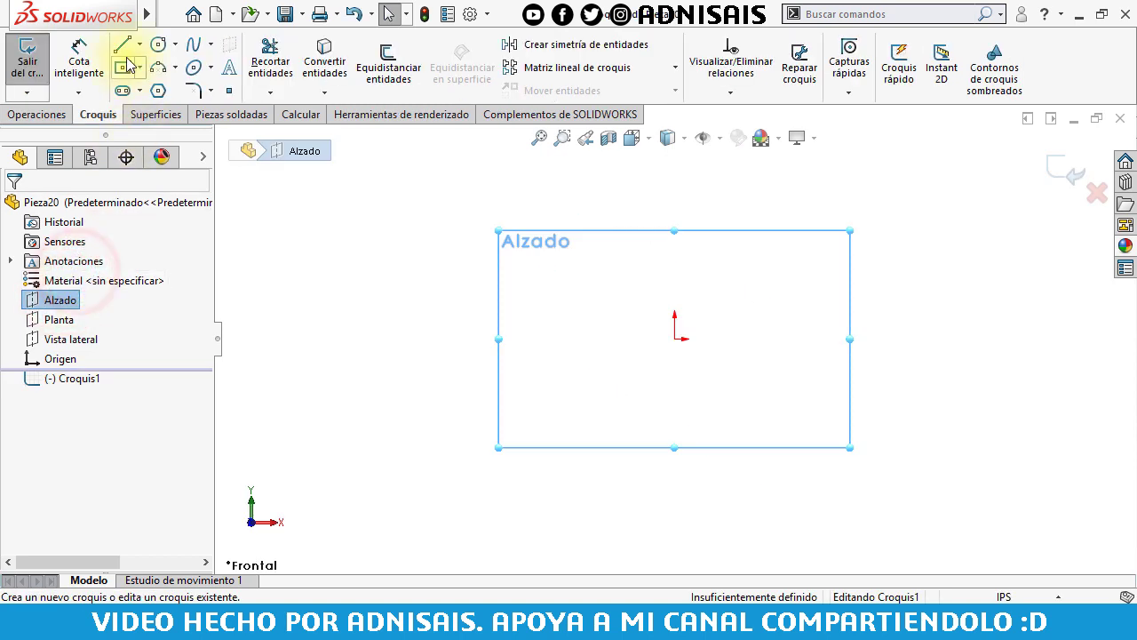
click(124, 44)
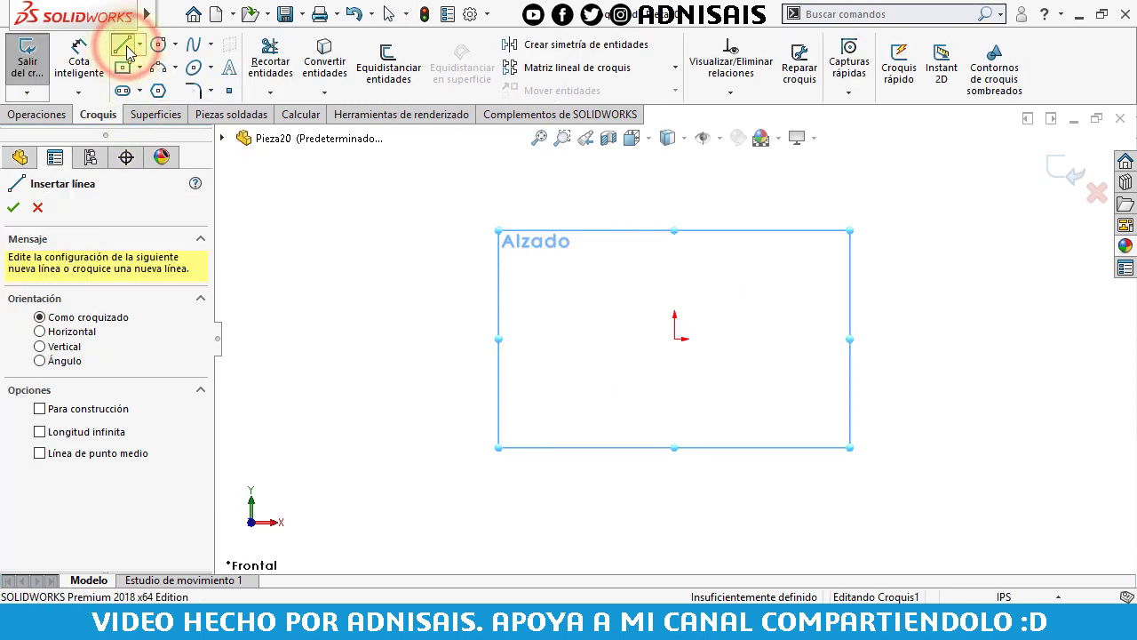
click(675, 286)
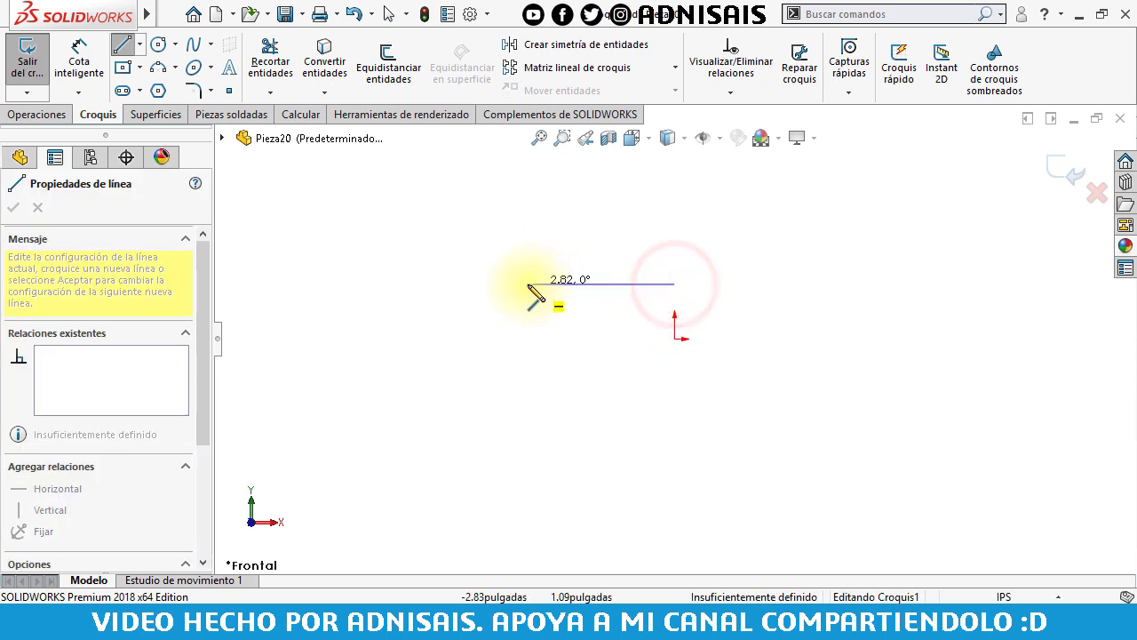
click(519, 284)
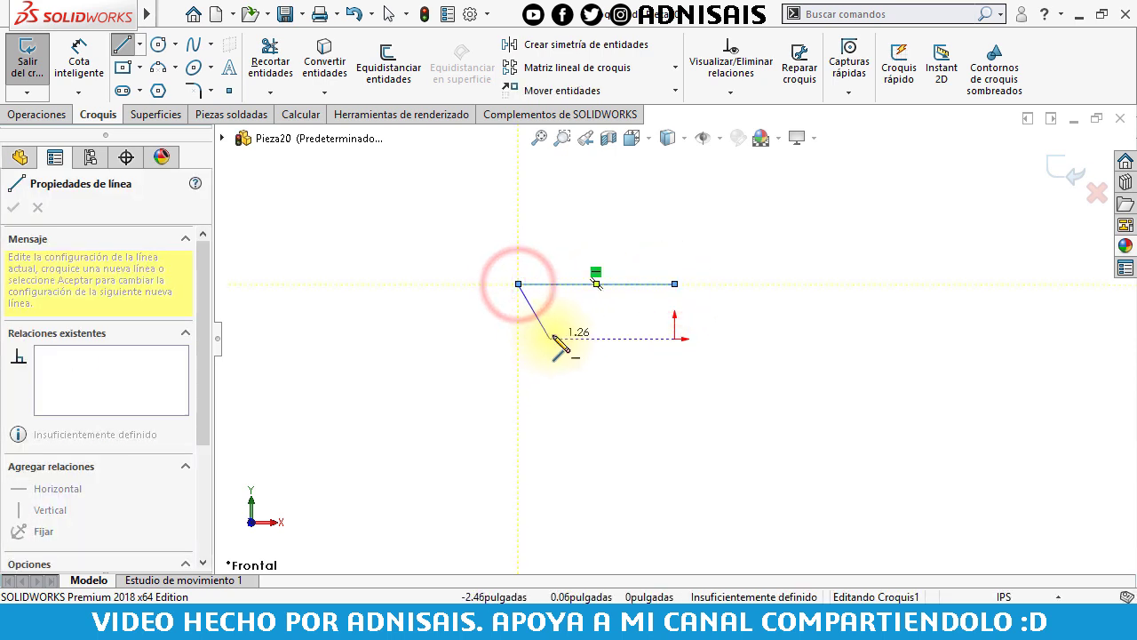
click(556, 338)
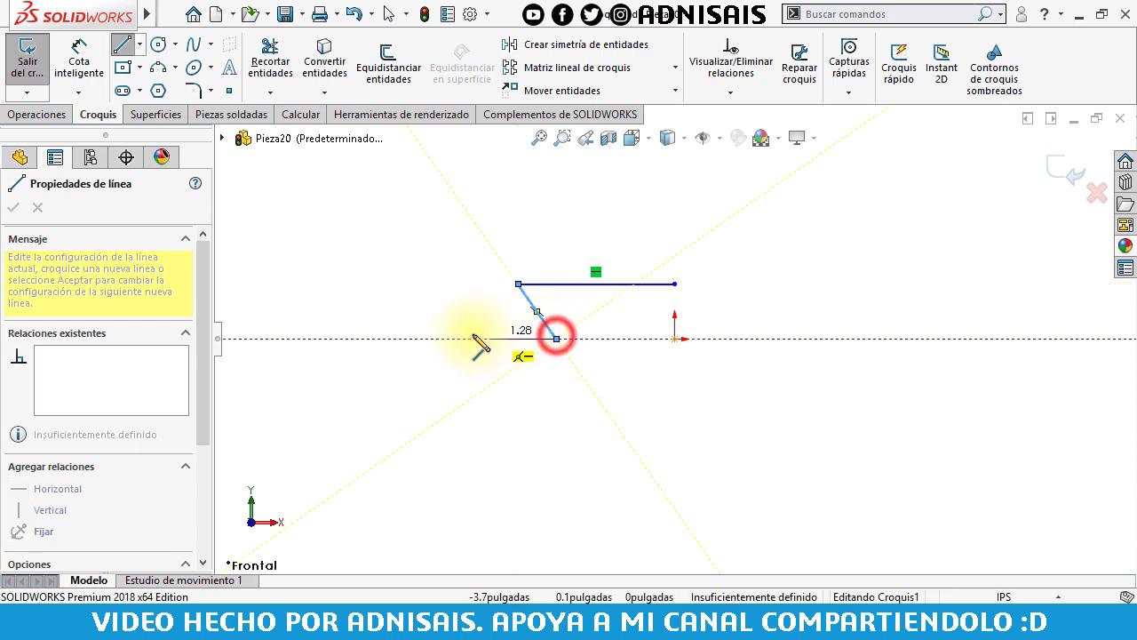
click(428, 338)
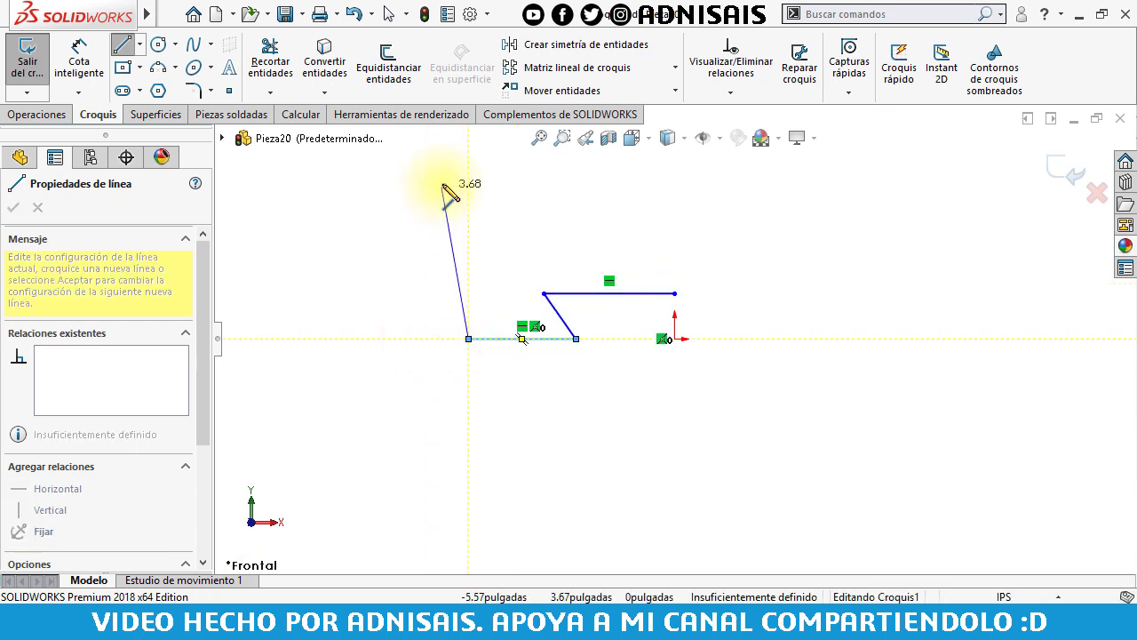
click(468, 183)
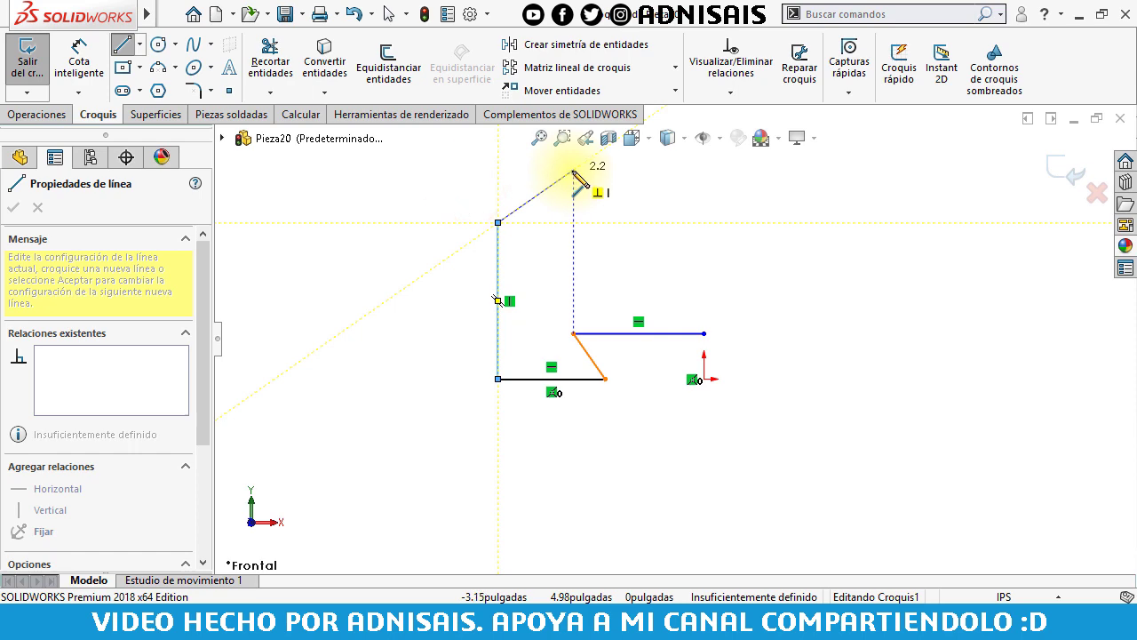
click(573, 171)
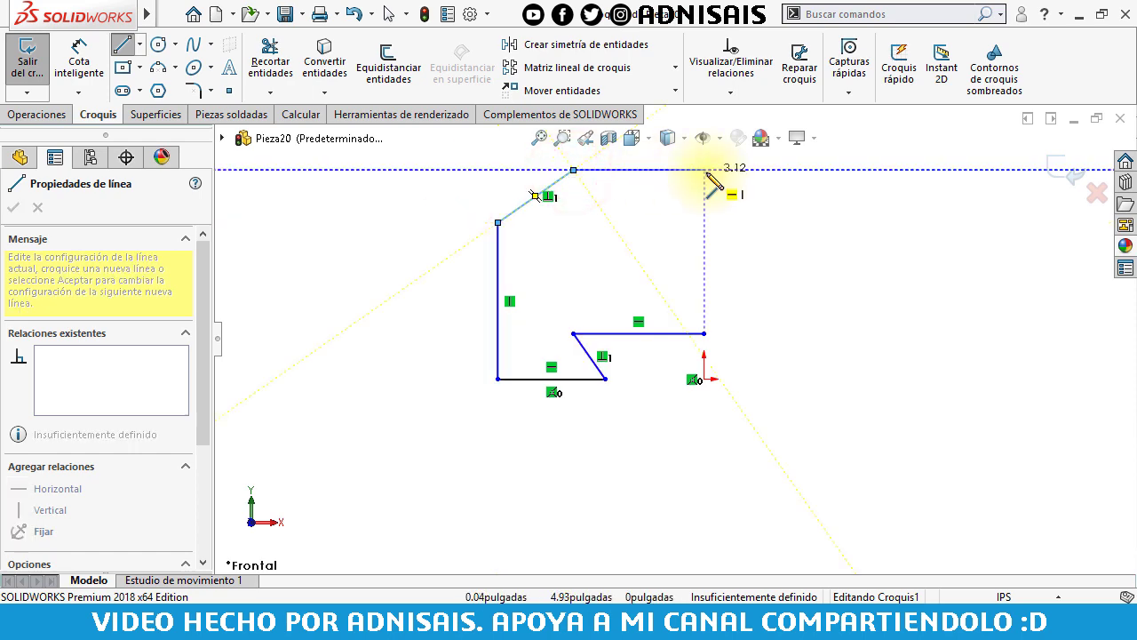
click(704, 170)
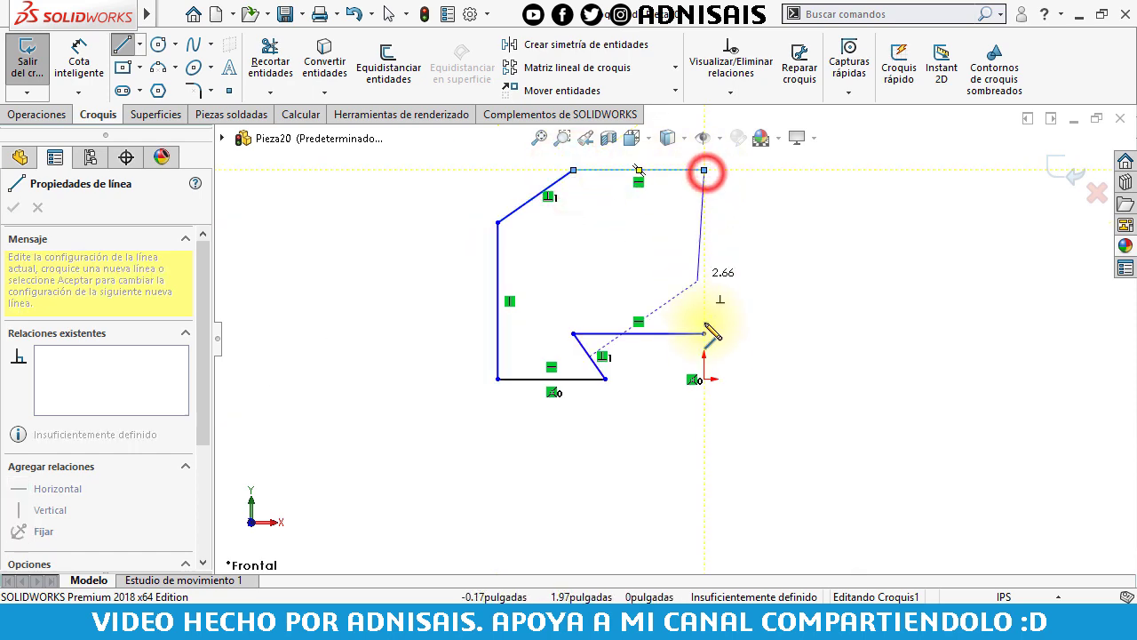
click(703, 380)
key(Escape)
Mirror the half-profile lines about the vertical centreline to complete the outline.
click(704, 355)
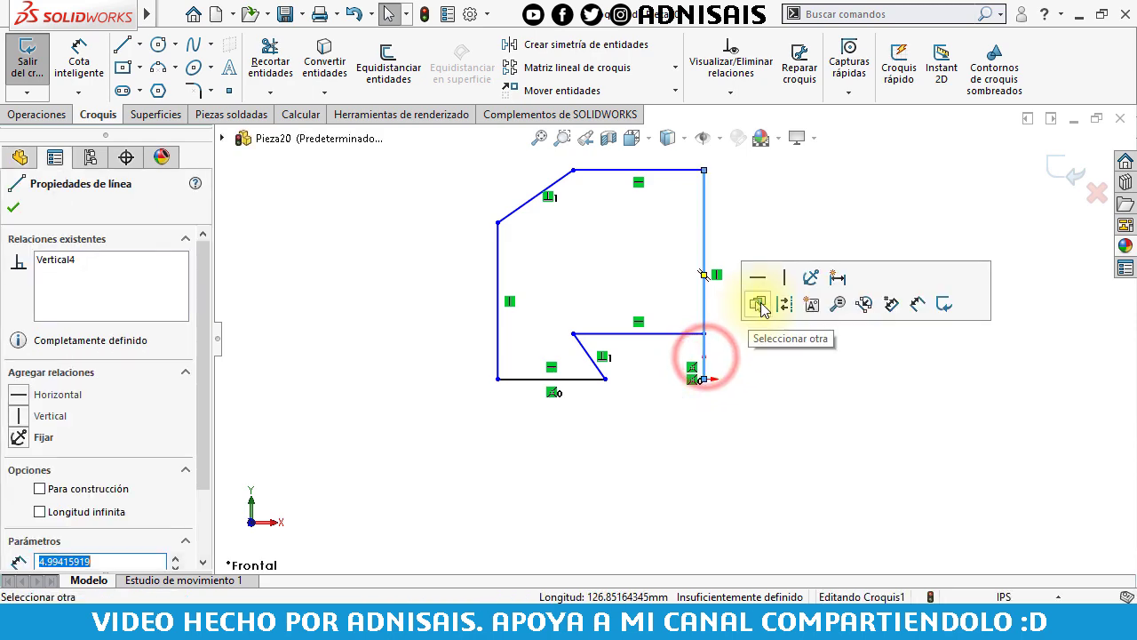
click(775, 305)
scroll(675, 338, up, 2)
drag(469, 182, 752, 412)
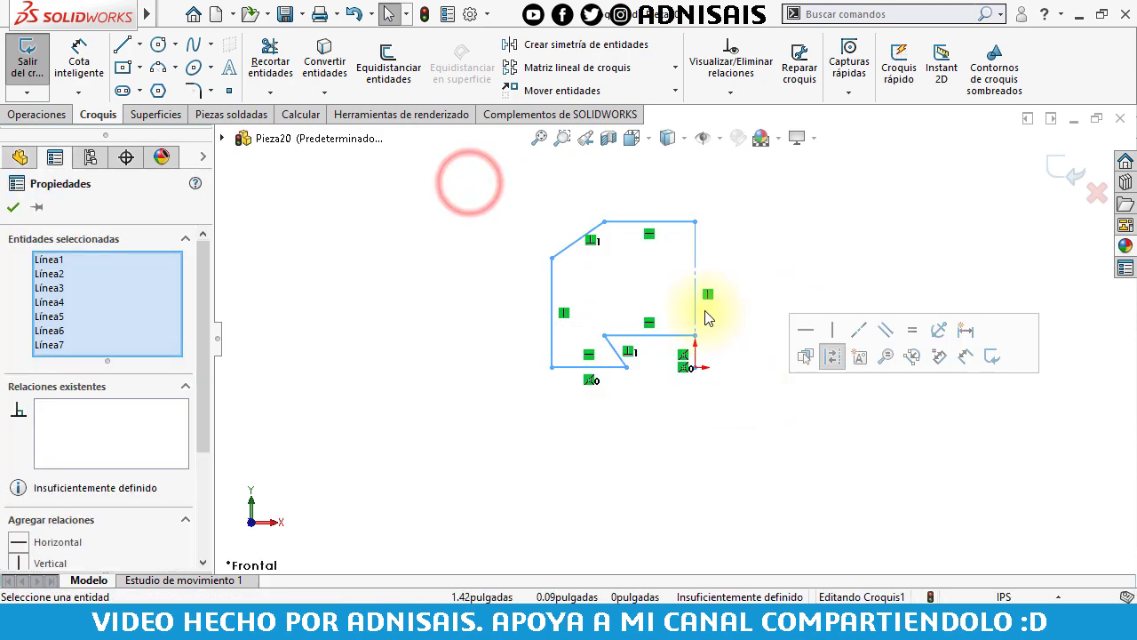
click(569, 45)
click(497, 245)
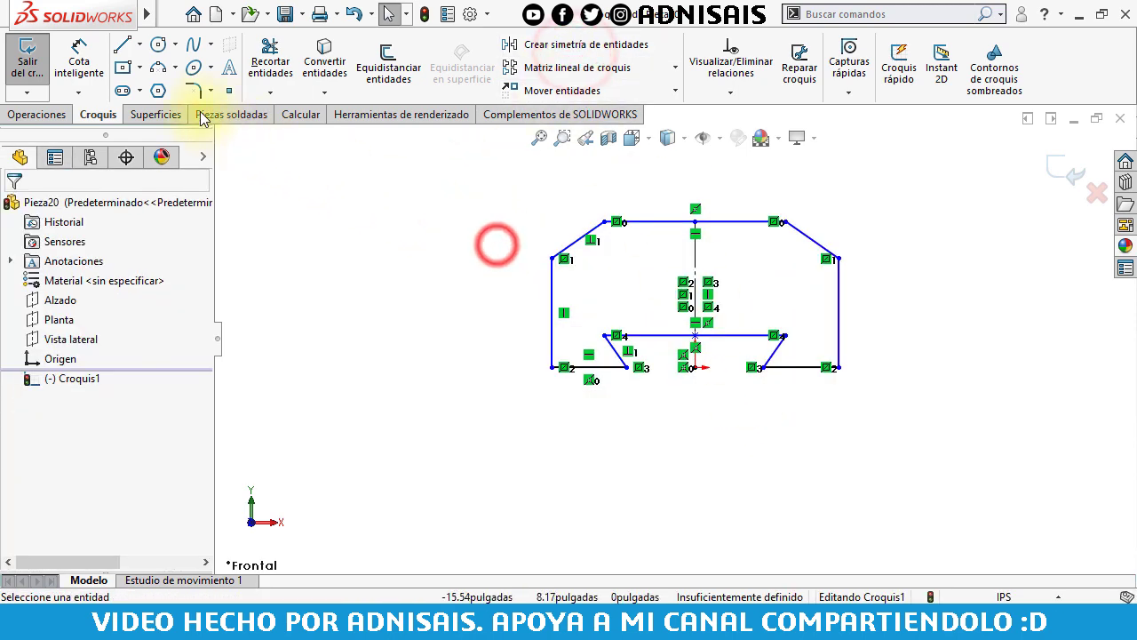
click(79, 62)
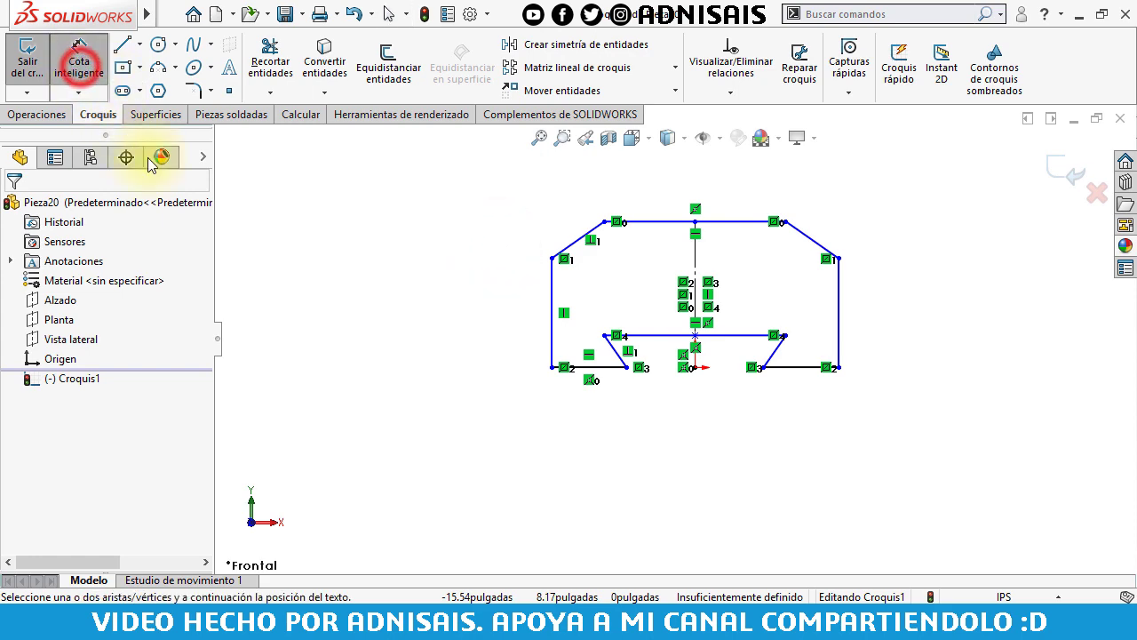
Dimension the profile's overall width to 4.50 and its height to 2.25.
click(552, 351)
click(839, 342)
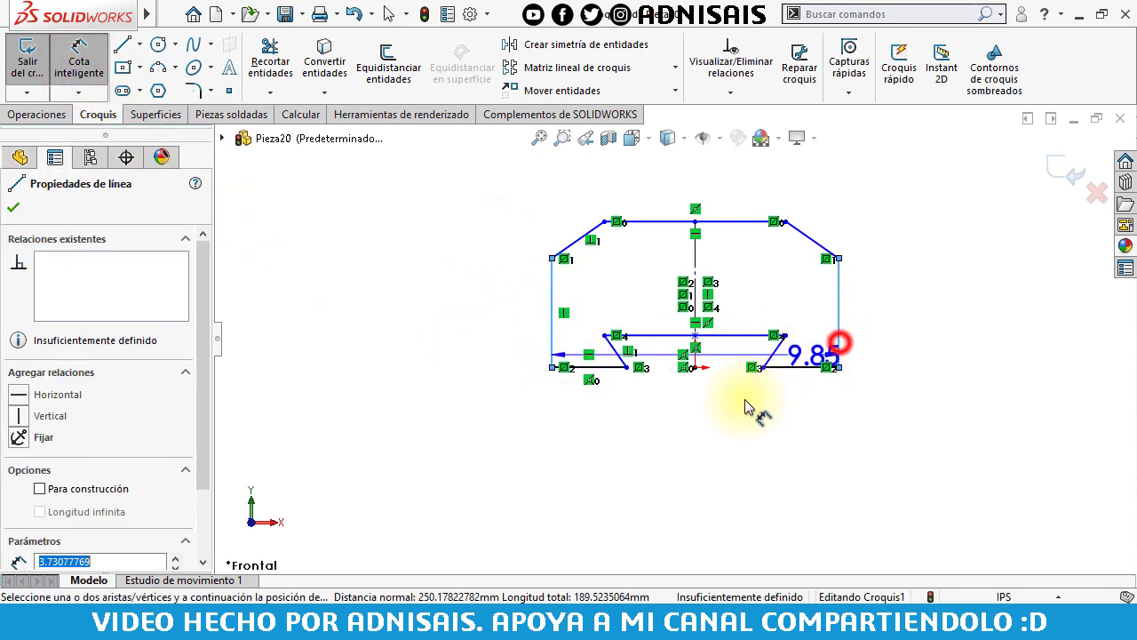
click(723, 438)
text(4.5)
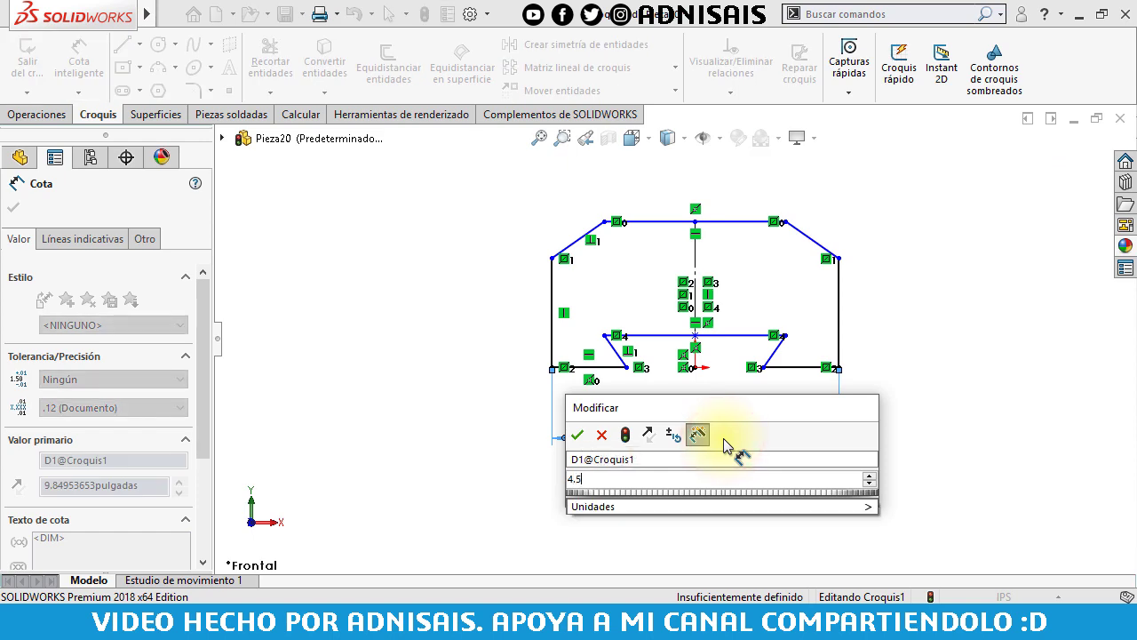
key(Return)
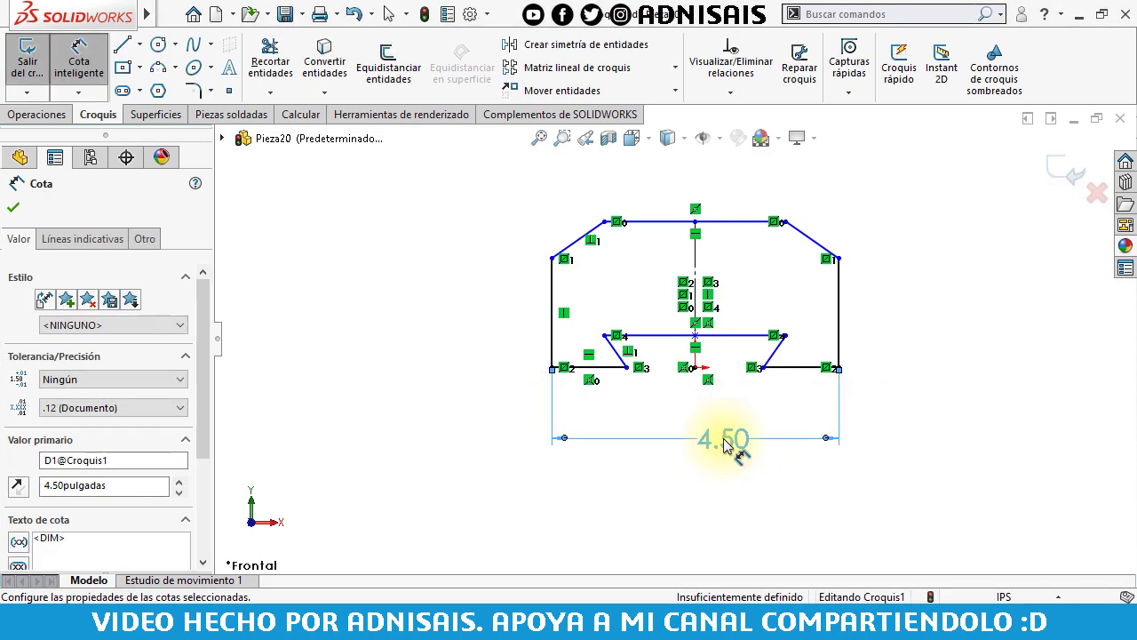
click(673, 222)
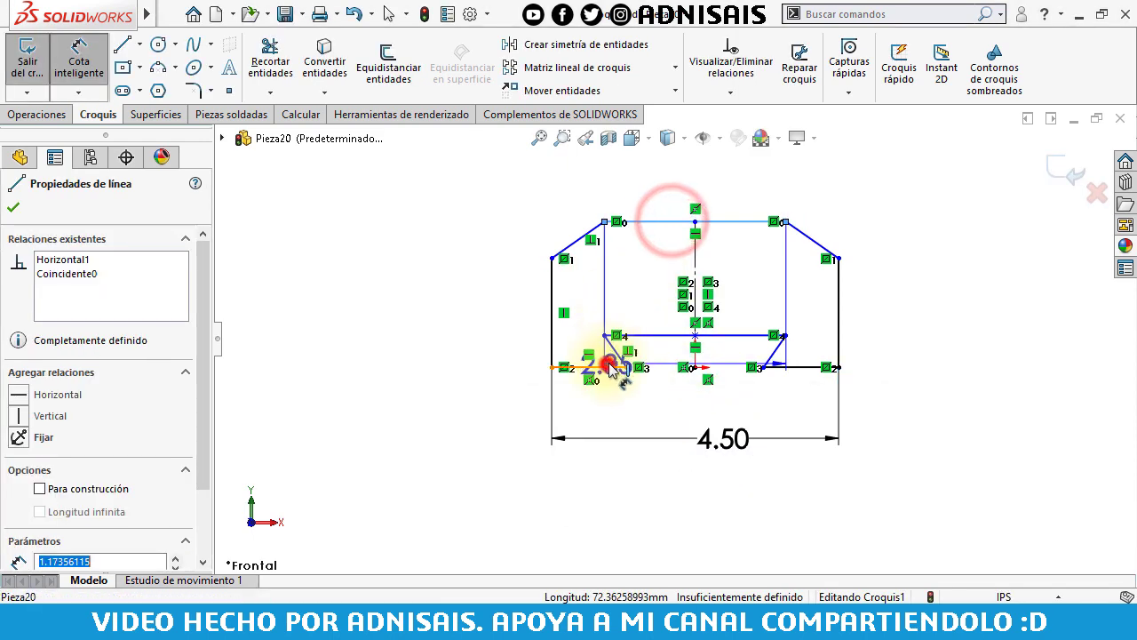
click(607, 366)
click(494, 300)
text(2.2)
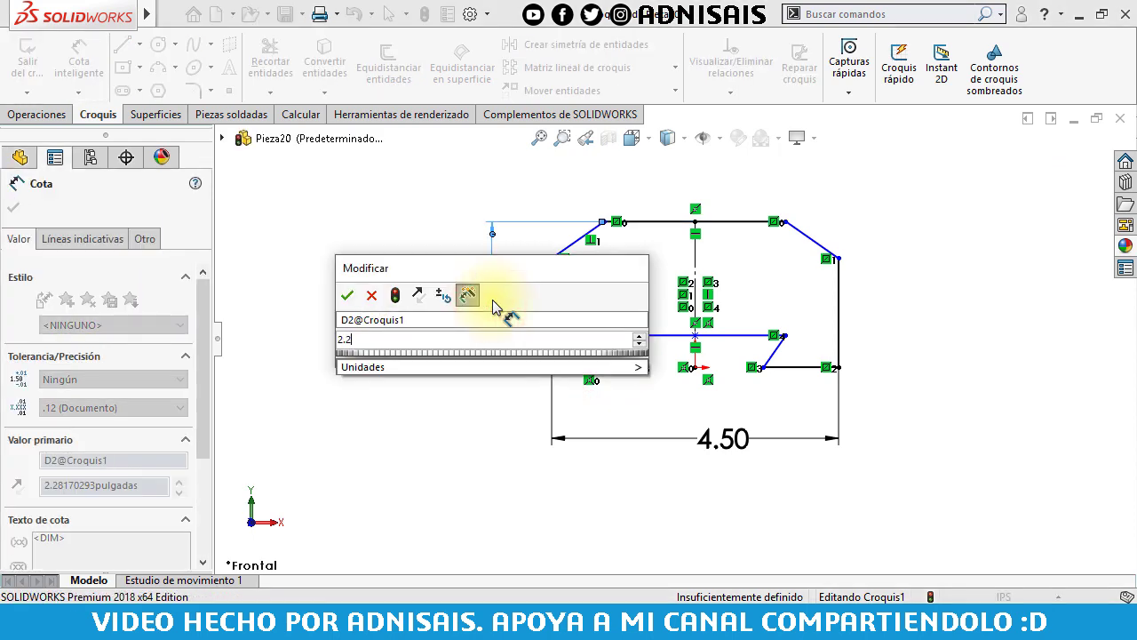
text(5)
key(Return)
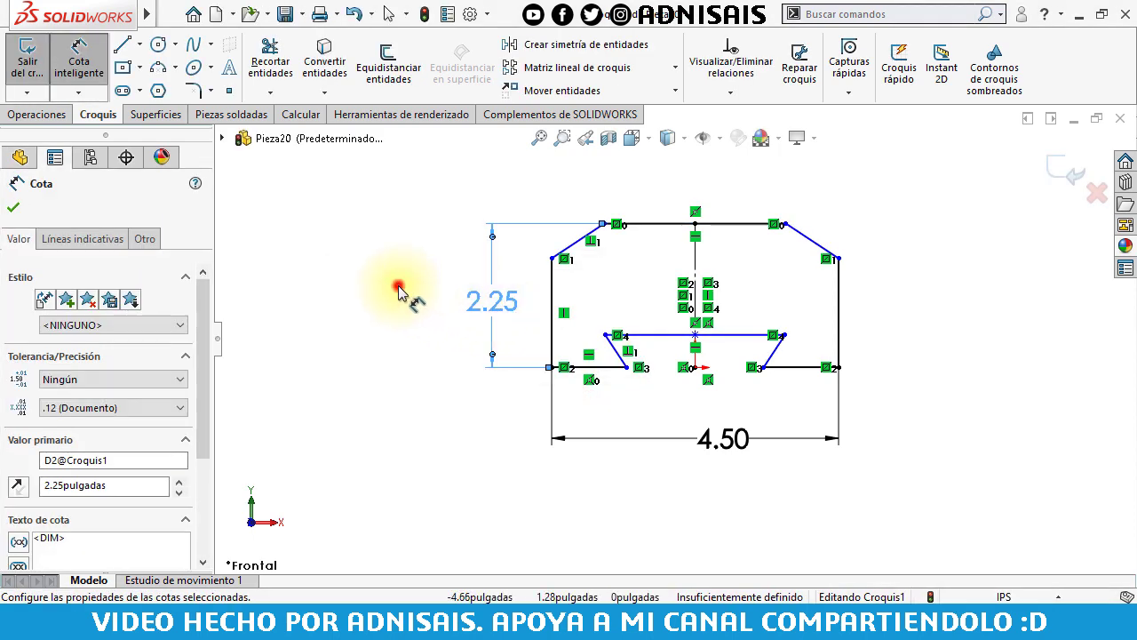
Dimension the upper-left chamfer at 45° to the top edge and check its relation.
click(399, 290)
click(565, 249)
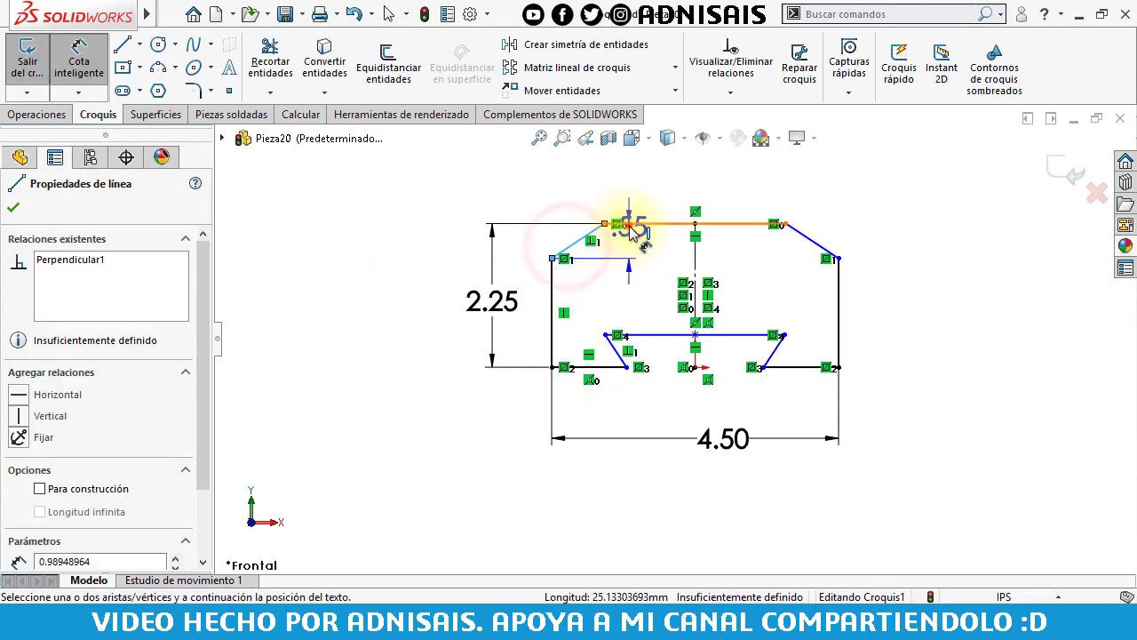
click(631, 223)
click(539, 231)
text(45)
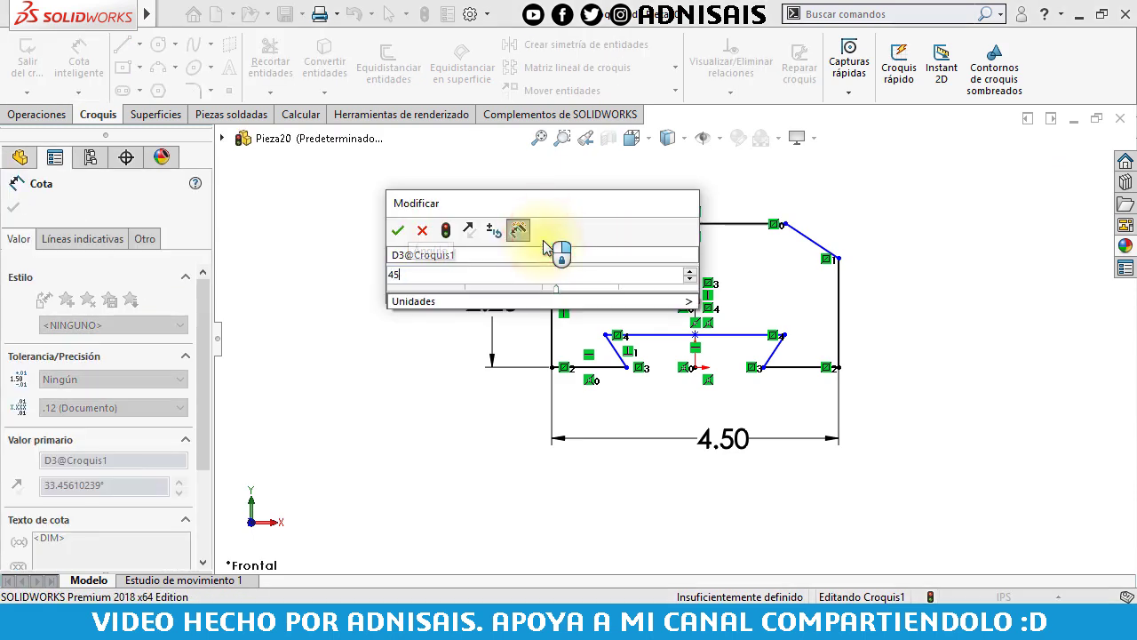
key(Return)
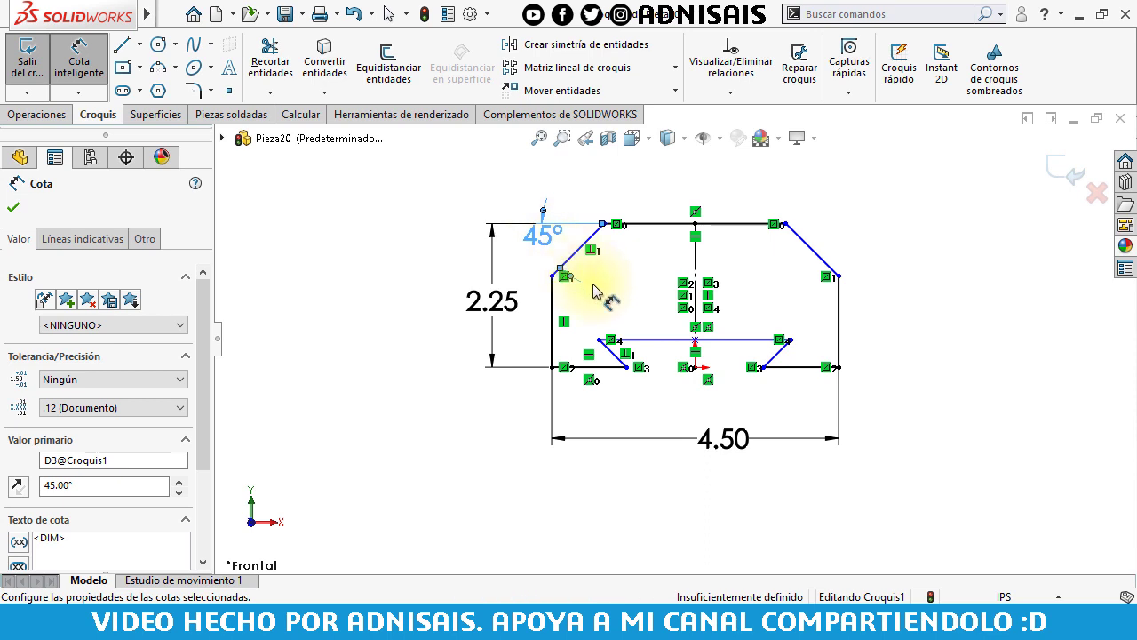
scroll(593, 289, up, 1)
key(Escape)
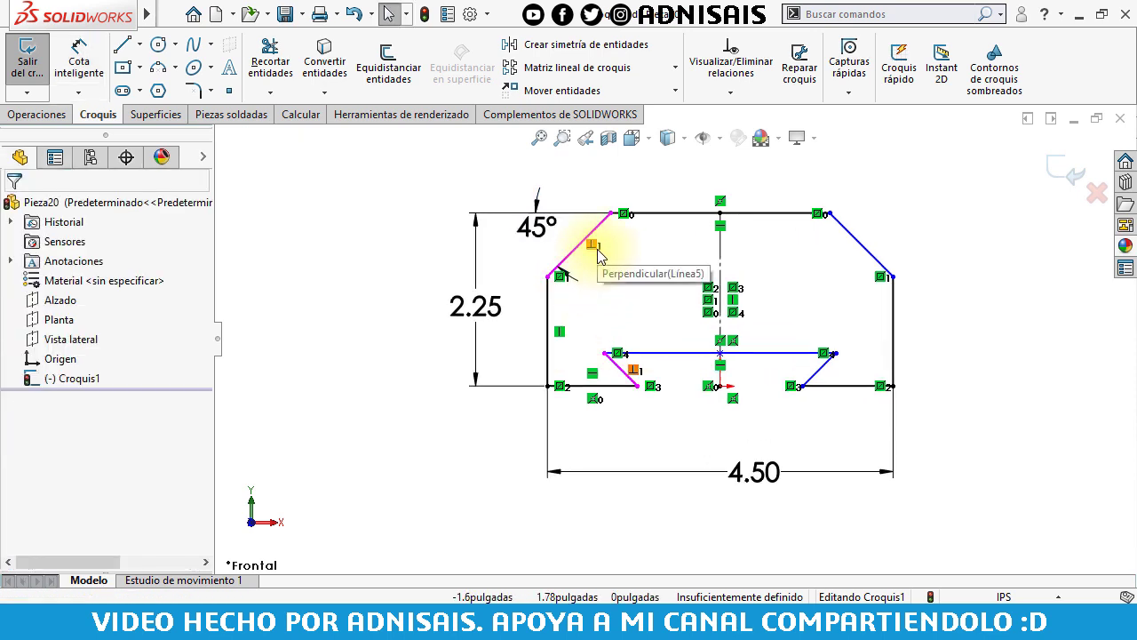
click(595, 250)
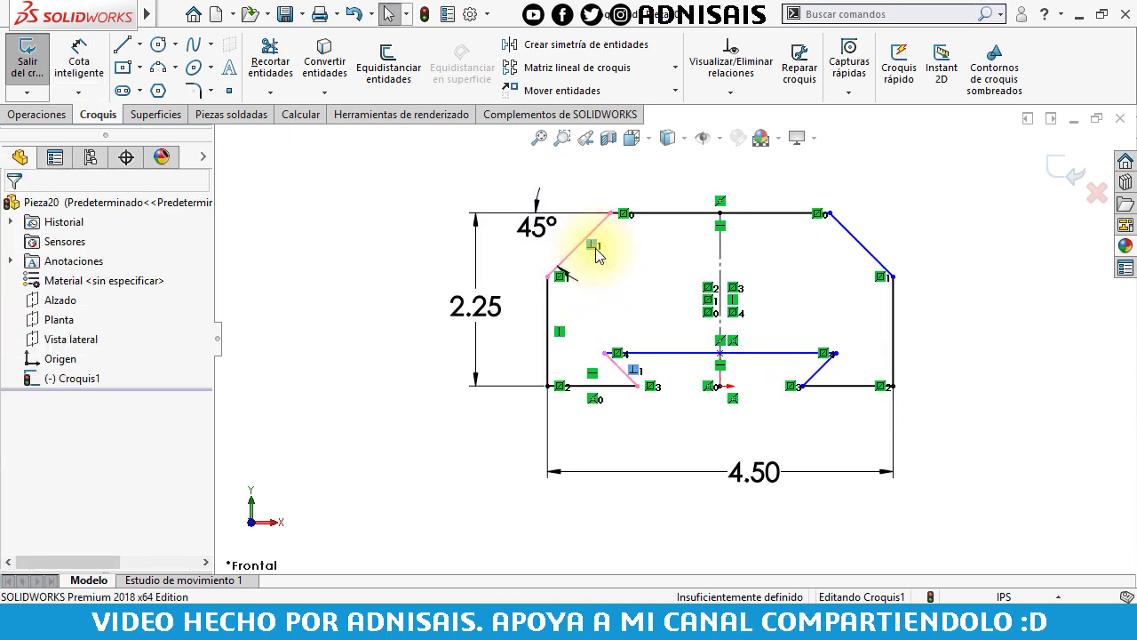
Set the slot's left slanted side to 60° from the bottom edge.
click(82, 73)
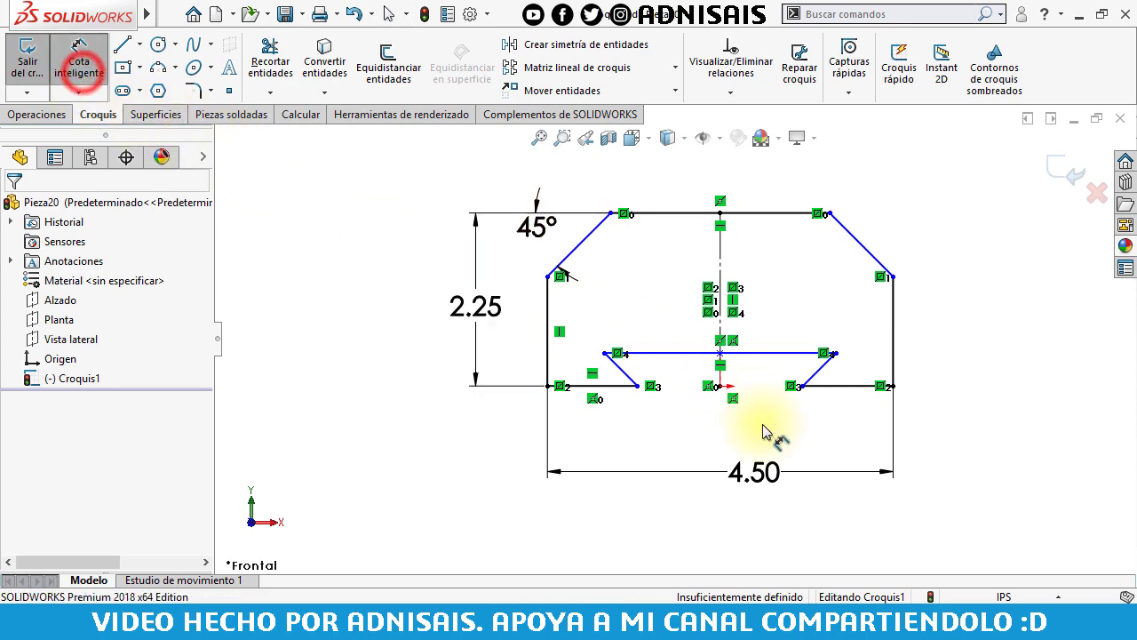
scroll(627, 379, up, 2)
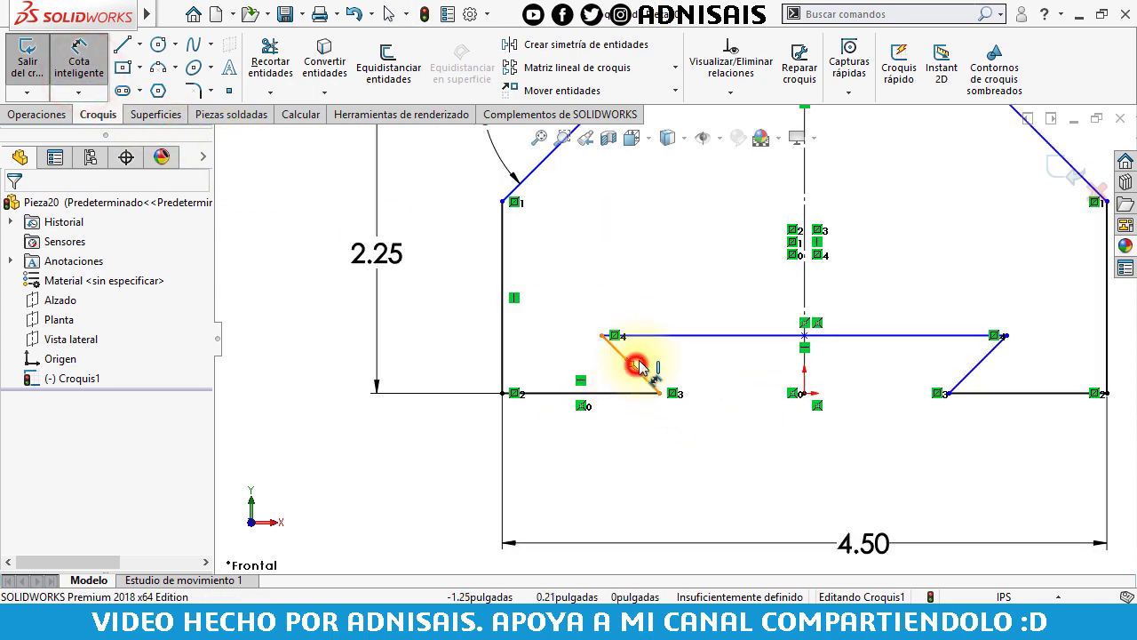
click(636, 365)
click(653, 335)
click(723, 373)
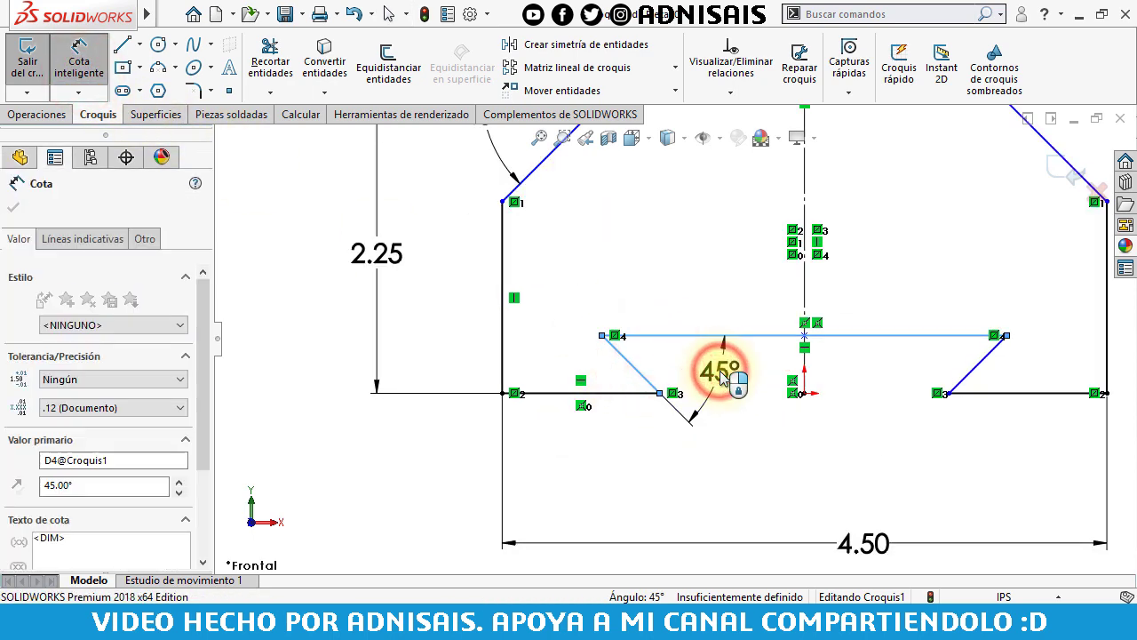
text(60)
key(Return)
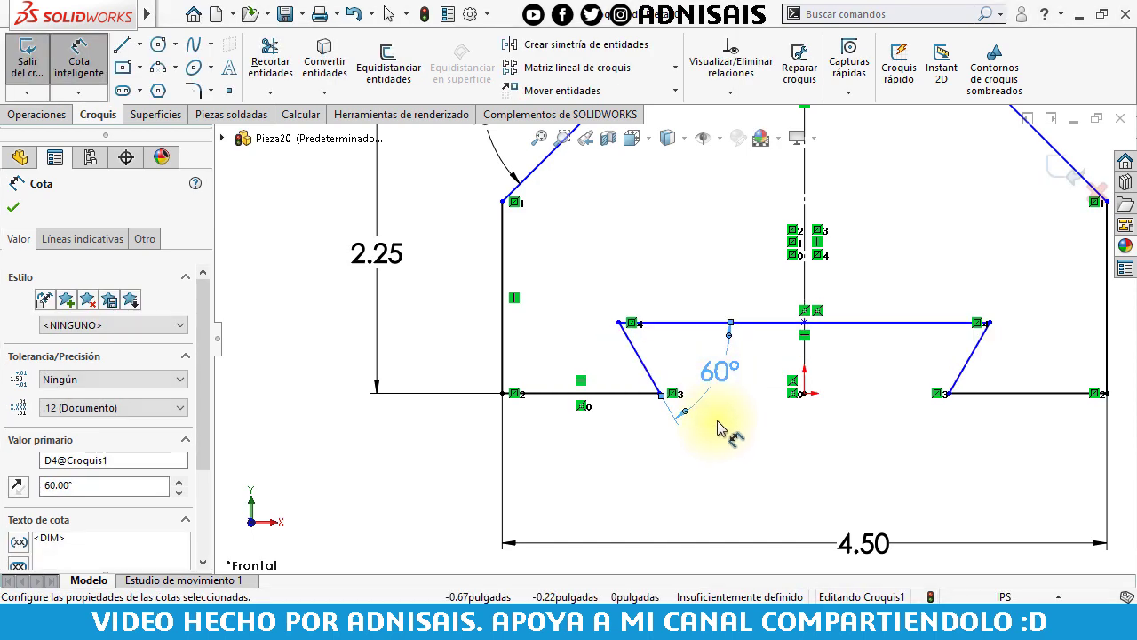
Dimension the slot bottom width to 2.0 and the slot depth to 0.50.
scroll(718, 426, up, 2)
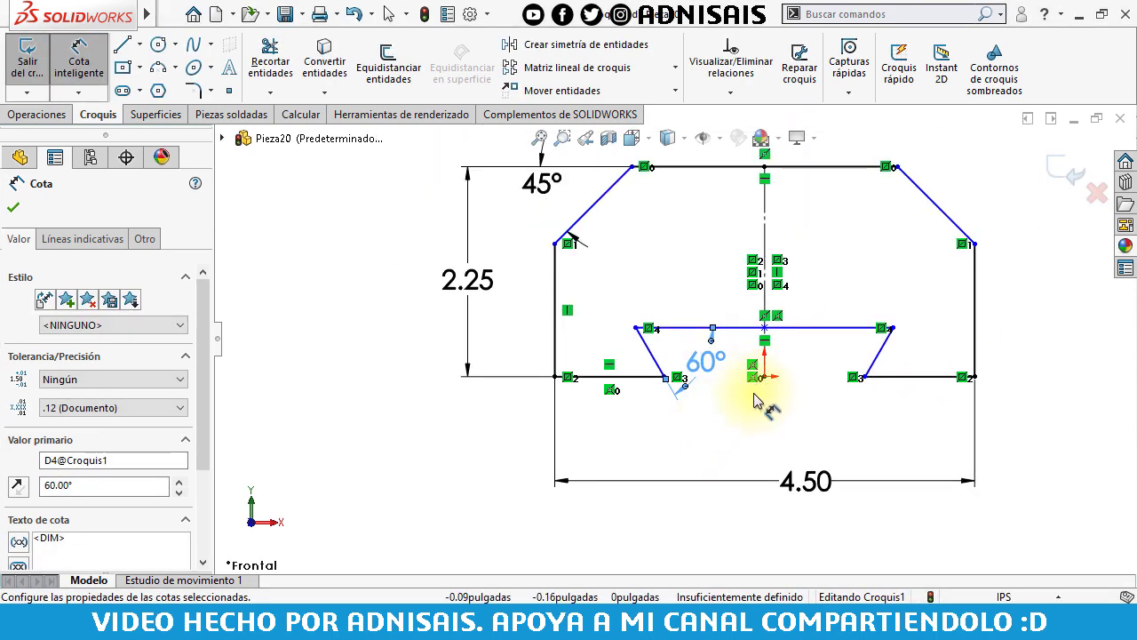
click(659, 377)
click(864, 377)
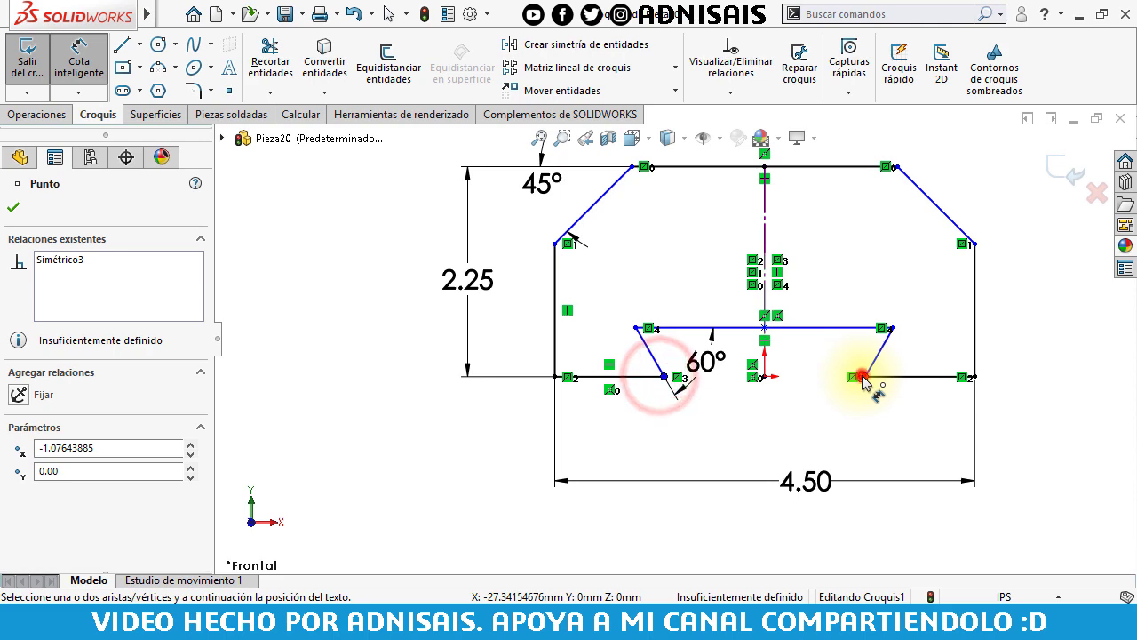
click(762, 437)
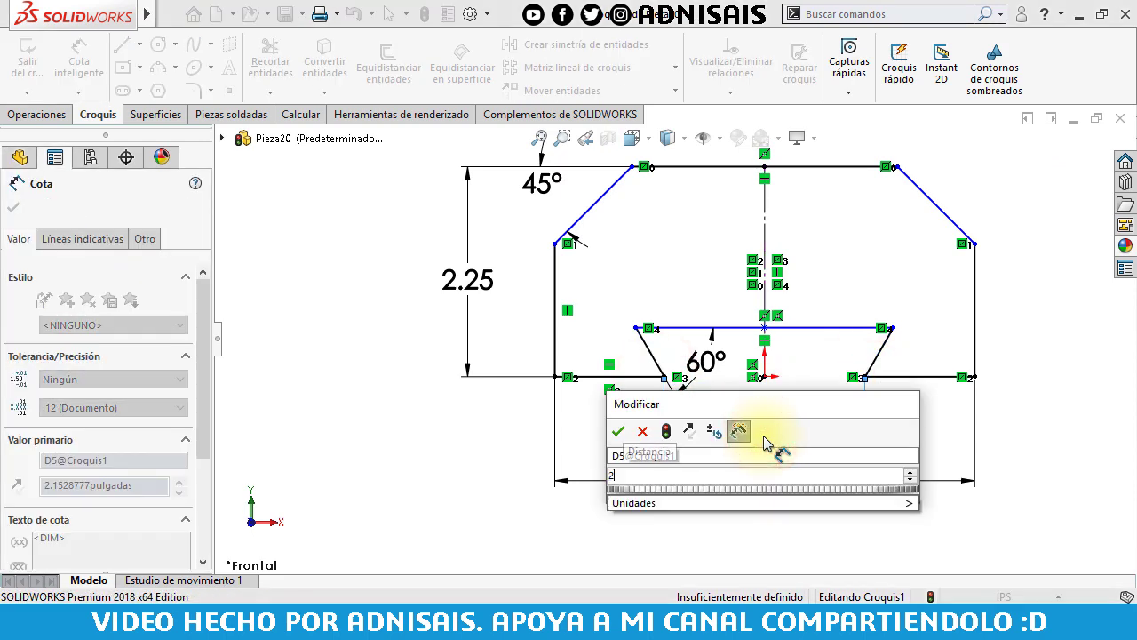
text(2.0)
key(Return)
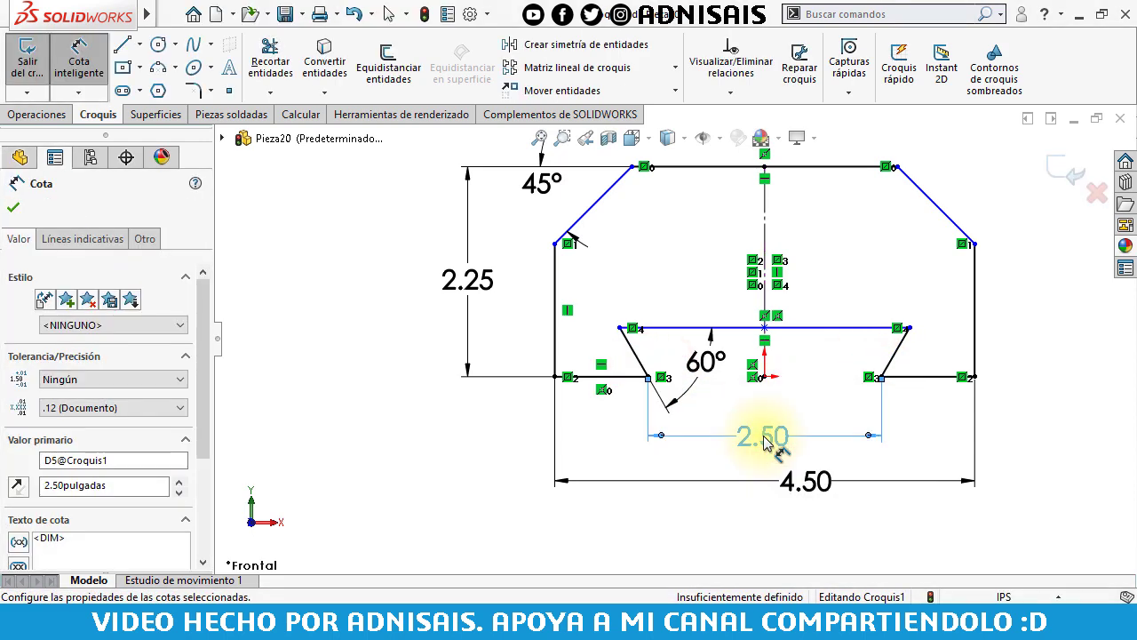
click(729, 328)
click(617, 376)
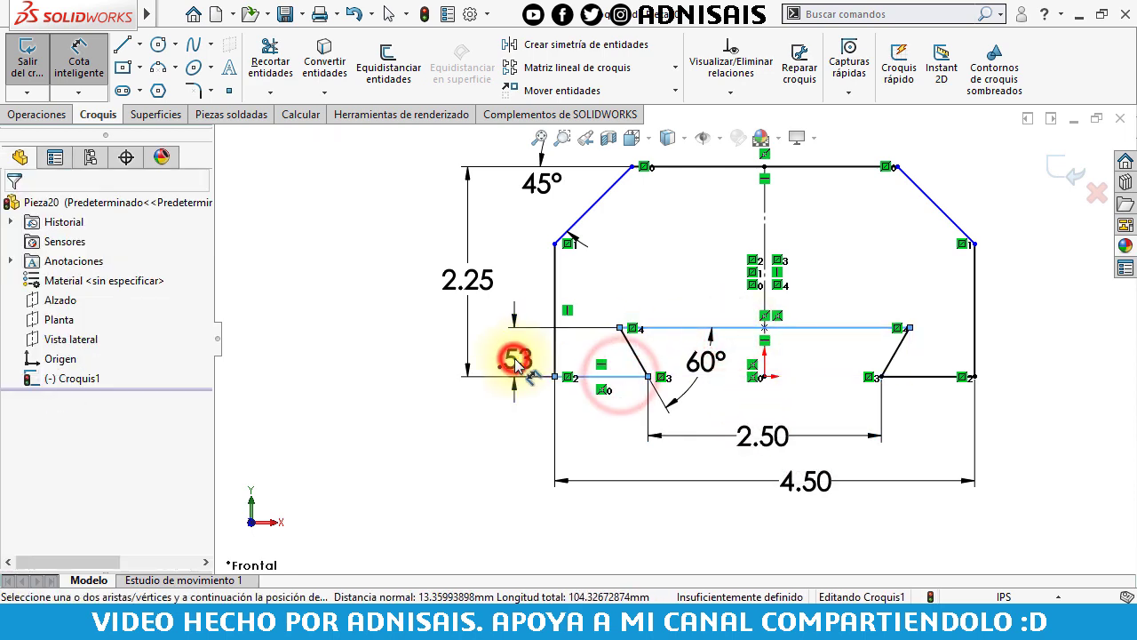
click(515, 364)
text(0.50pulgadas)
key(Return)
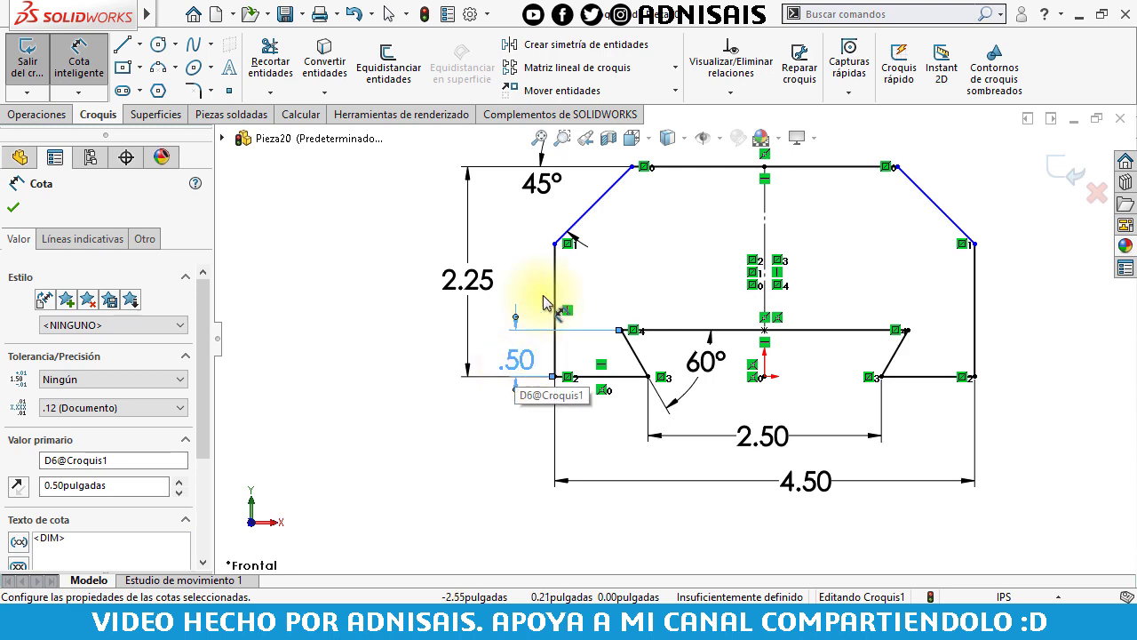
Set the top-left chamfer line length to .75.
key(f)
click(629, 242)
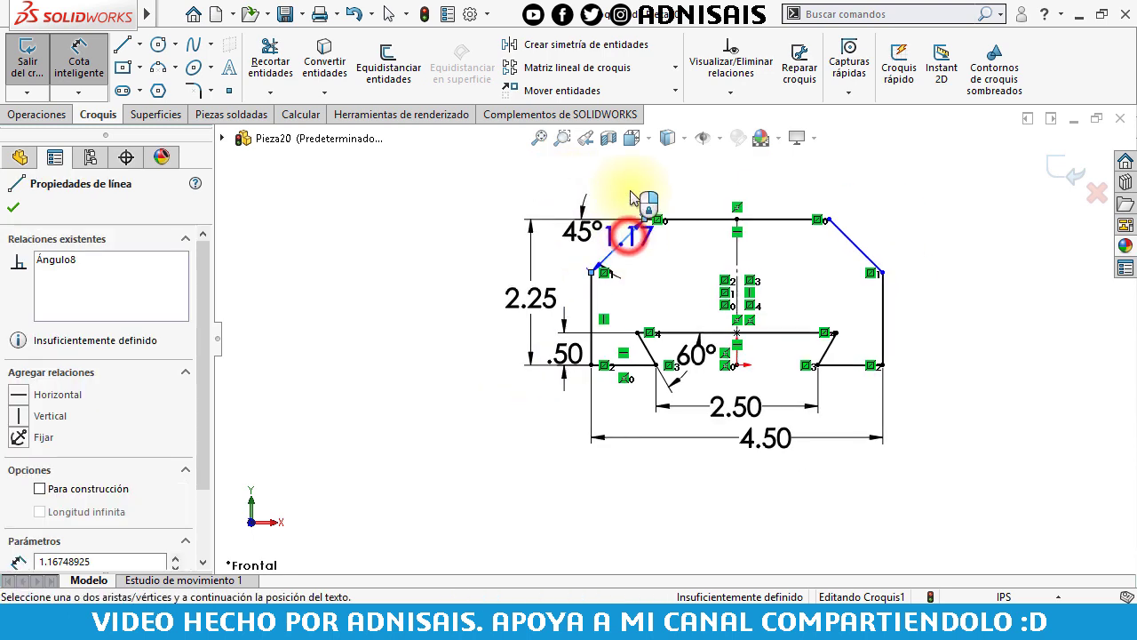
click(633, 190)
text(.75)
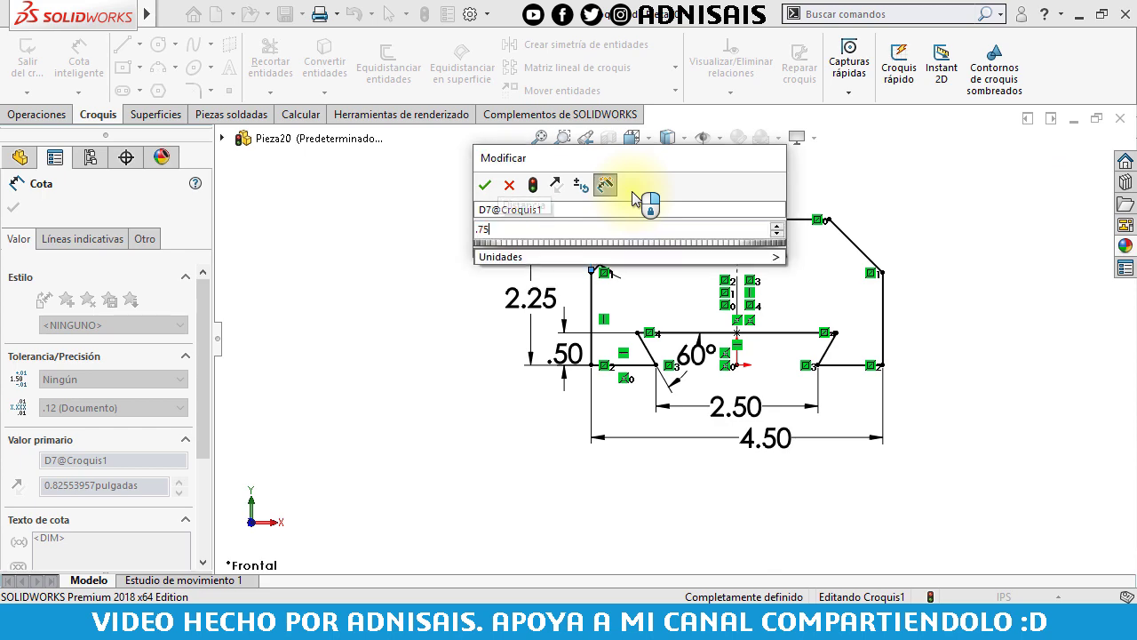
key(Return)
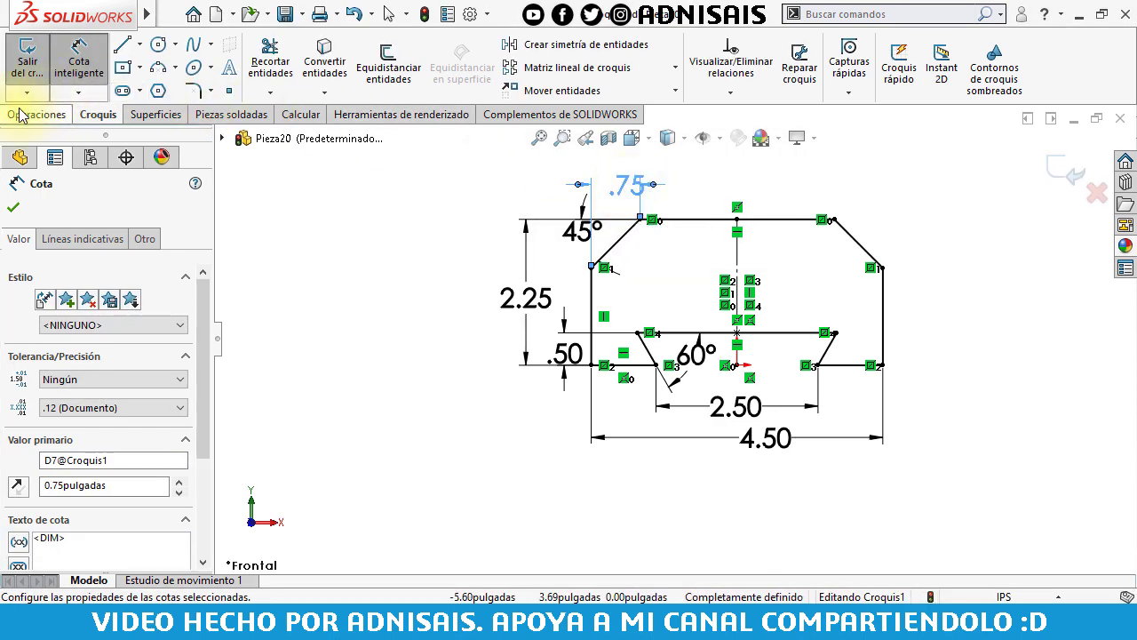
Extrude the sketch 2.31 inches into a solid with Extruded Boss/Base.
click(36, 113)
click(37, 69)
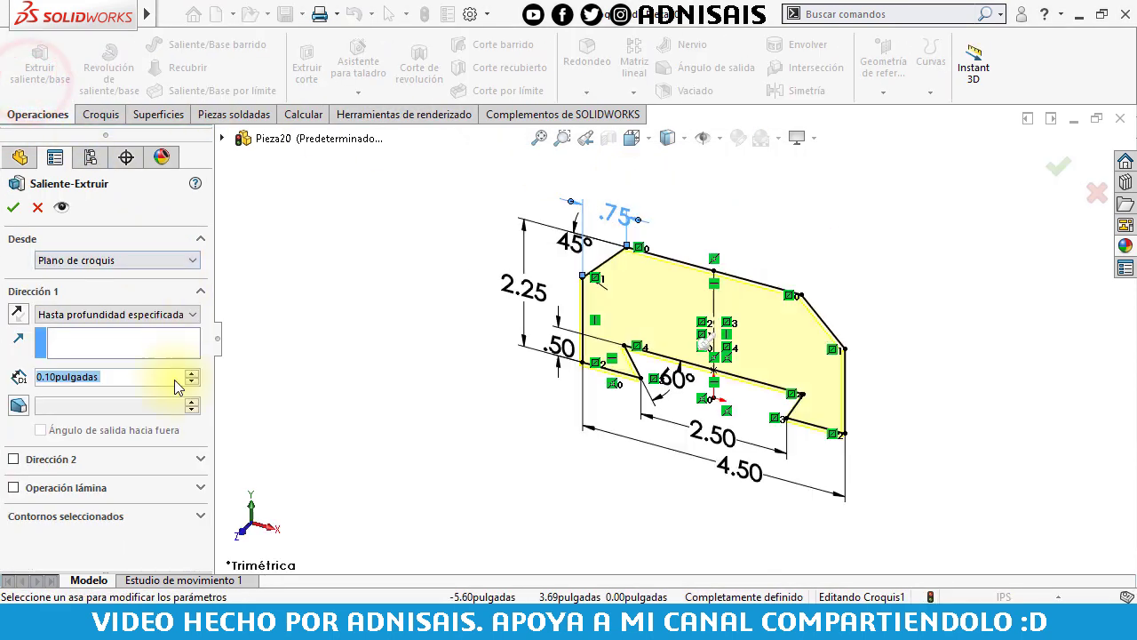
text(2.31)
key(Return)
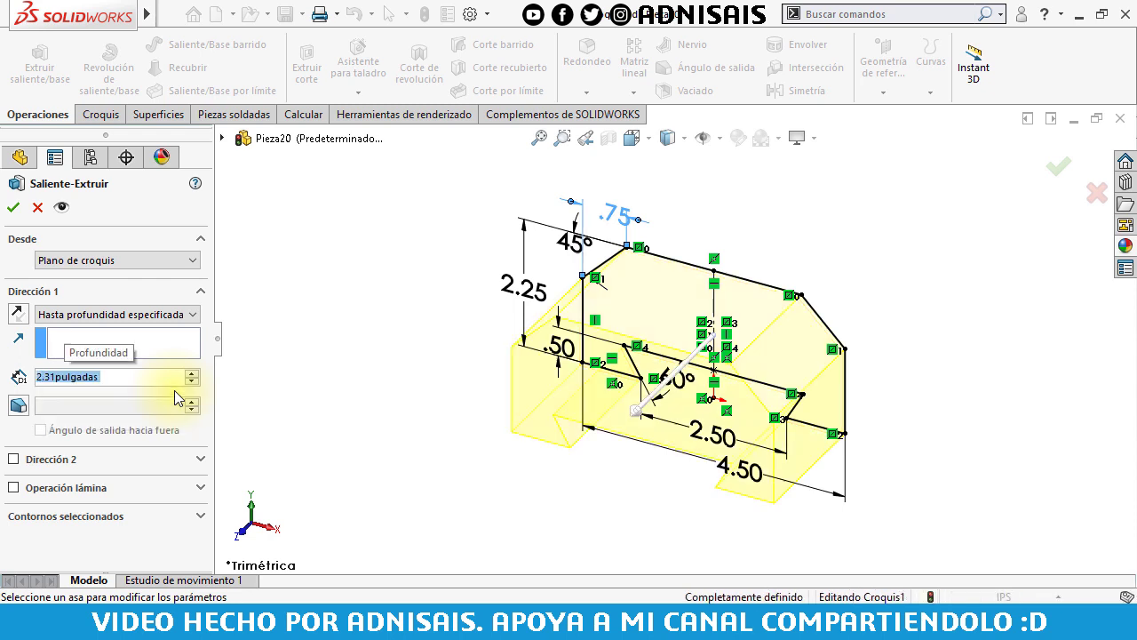
key(Return)
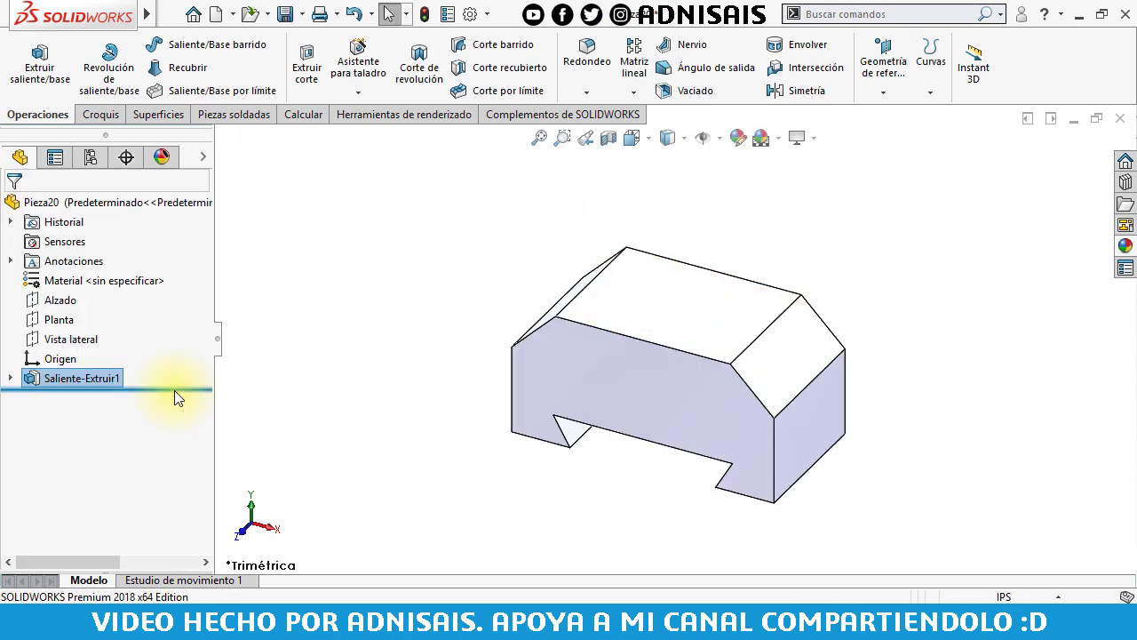
Start a sketch on the block's right end face and draw a corner rectangle.
click(794, 412)
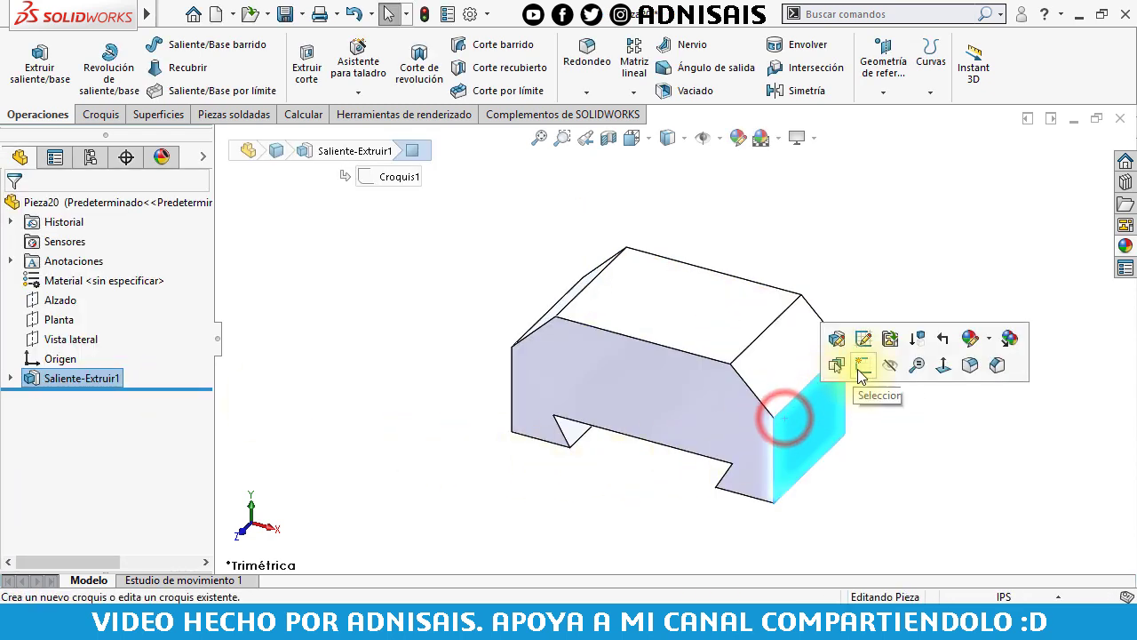
click(858, 368)
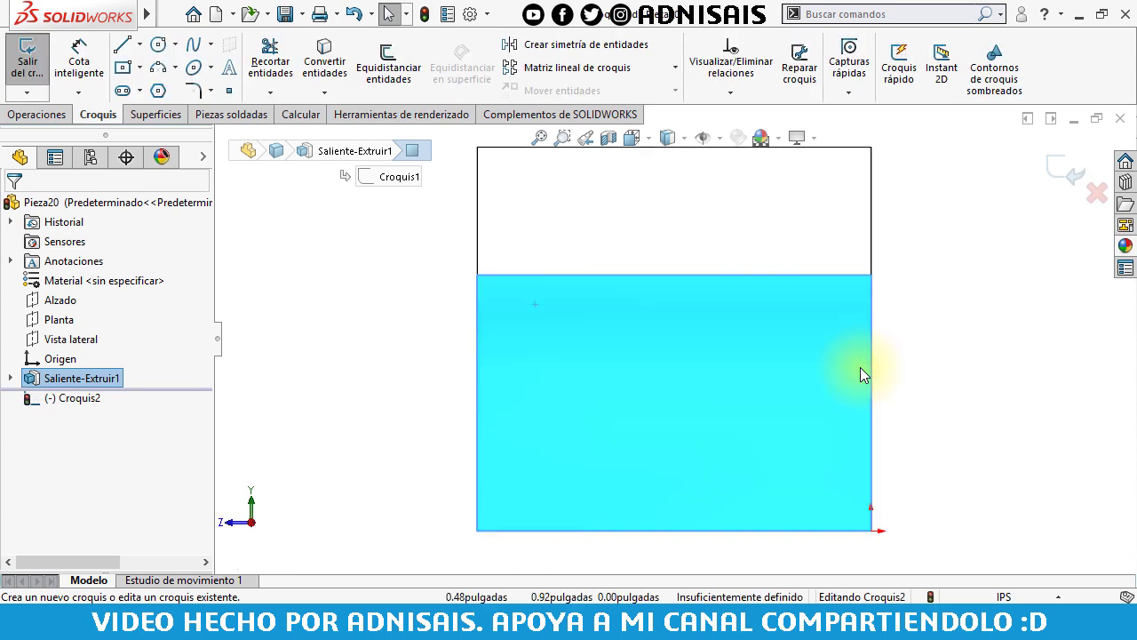
click(124, 70)
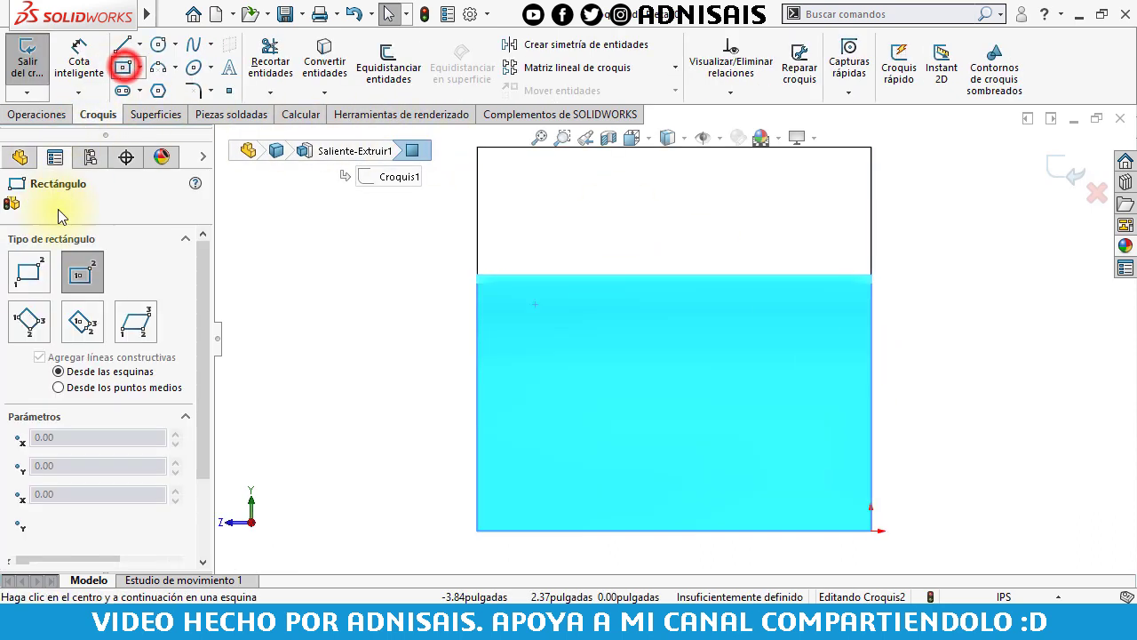
click(28, 271)
click(477, 147)
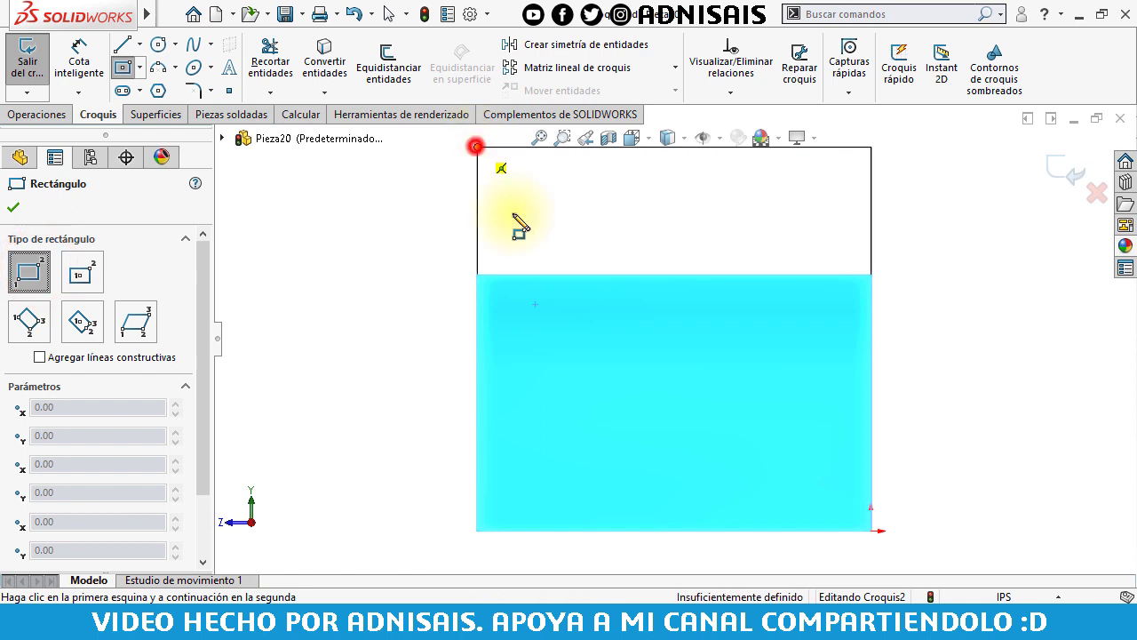
click(676, 341)
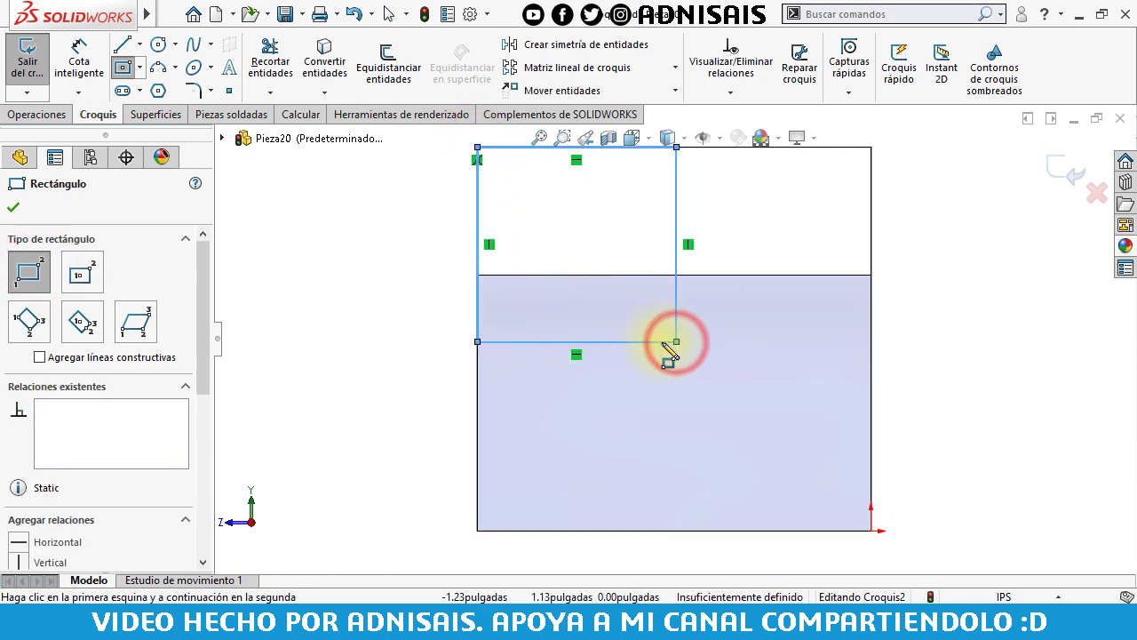
click(38, 117)
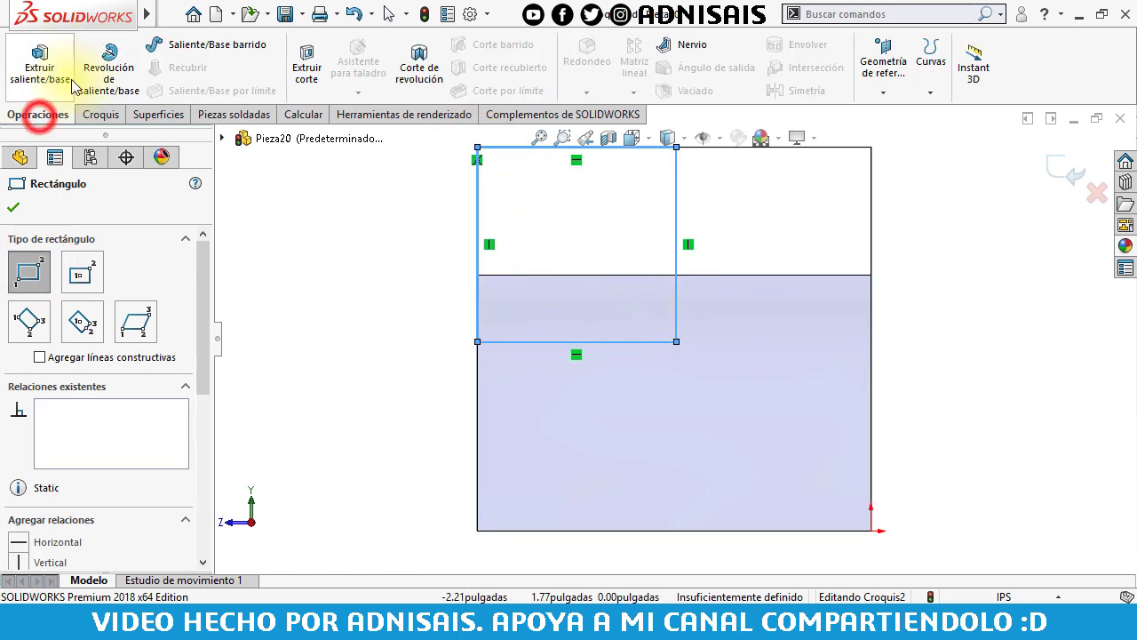
click(113, 115)
Place the rectangle 1.00 in above the bottom edge and .62 in from the right edge.
click(79, 87)
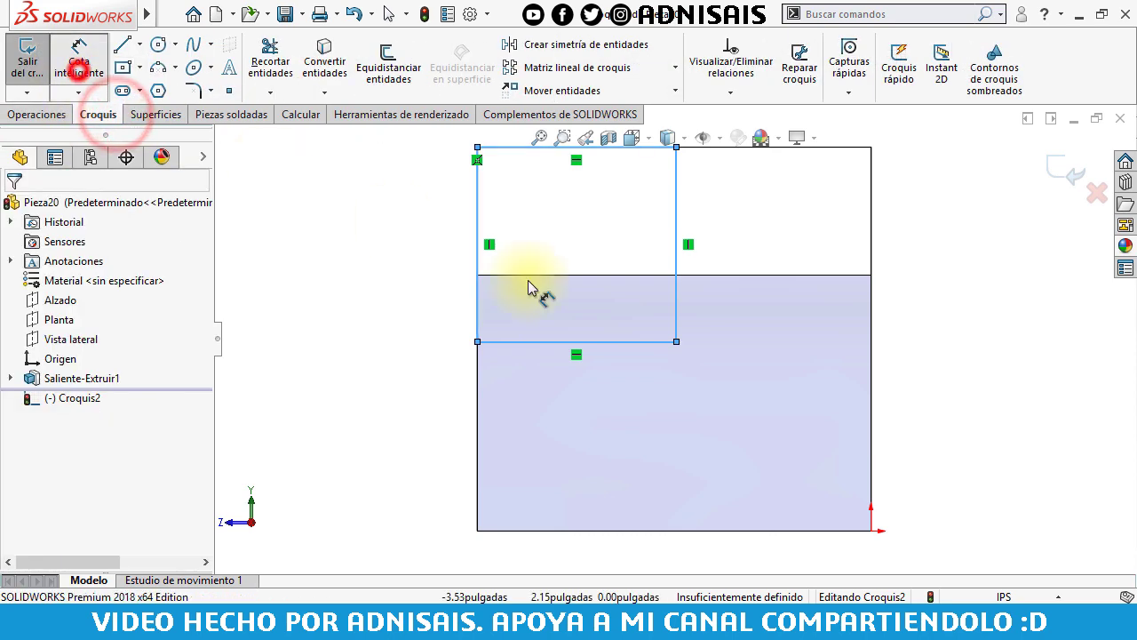
click(526, 341)
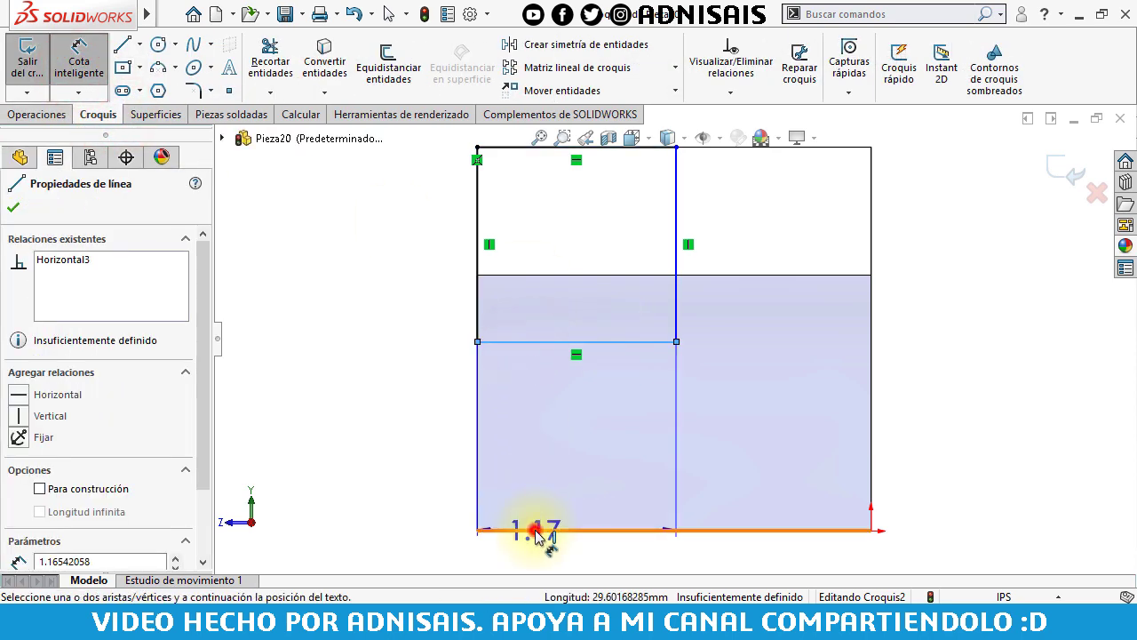
click(533, 530)
click(427, 476)
key(Return)
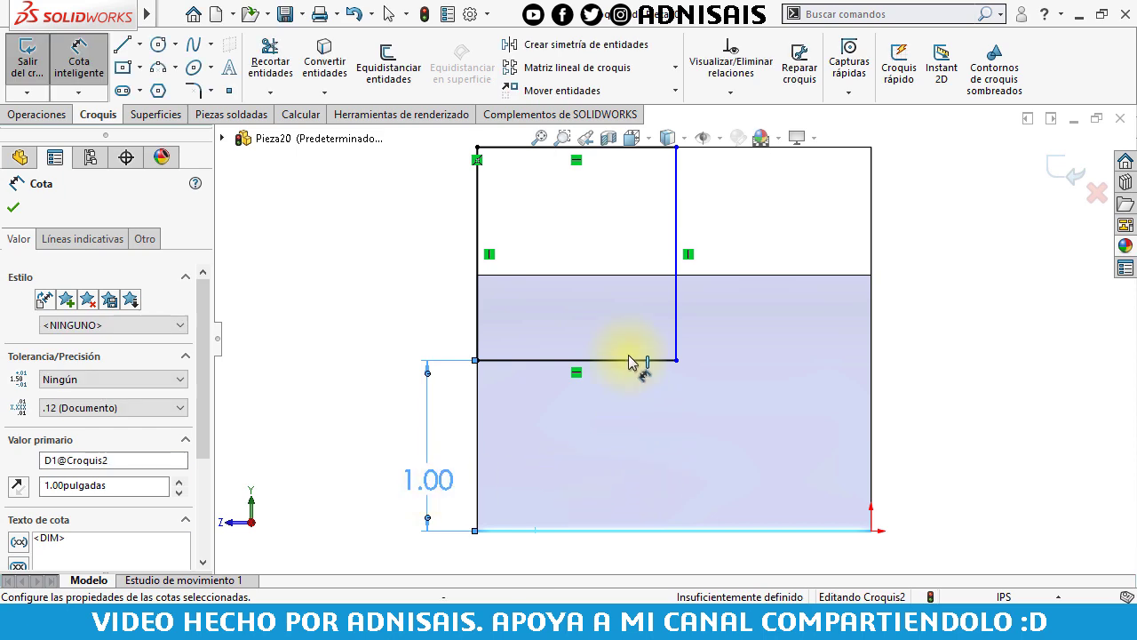
click(673, 338)
click(870, 336)
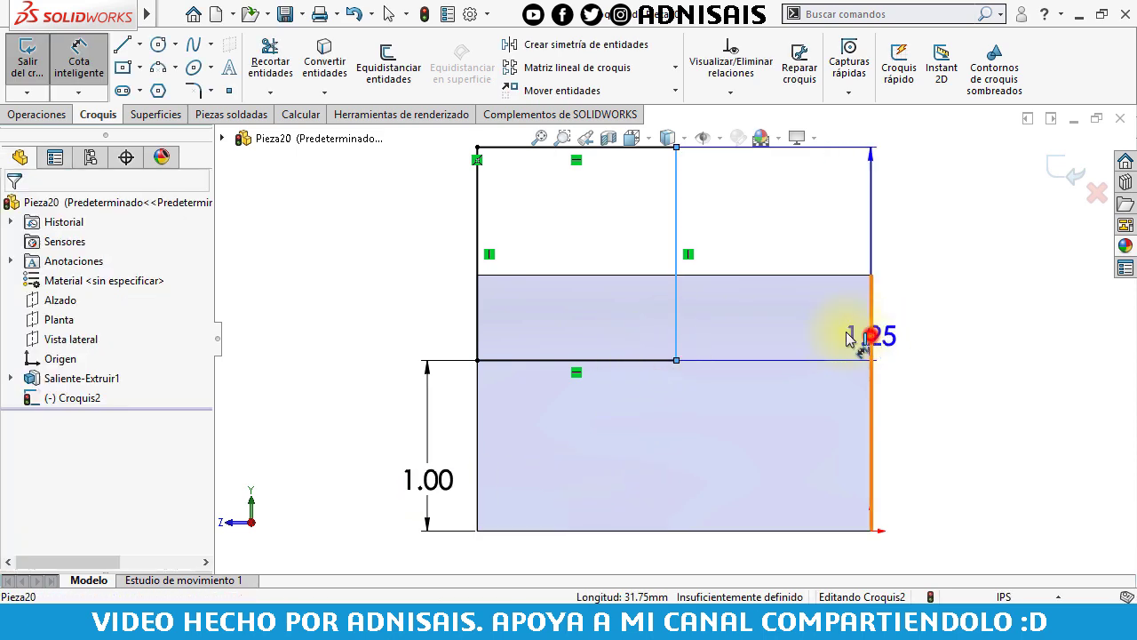
click(804, 326)
text(.62)
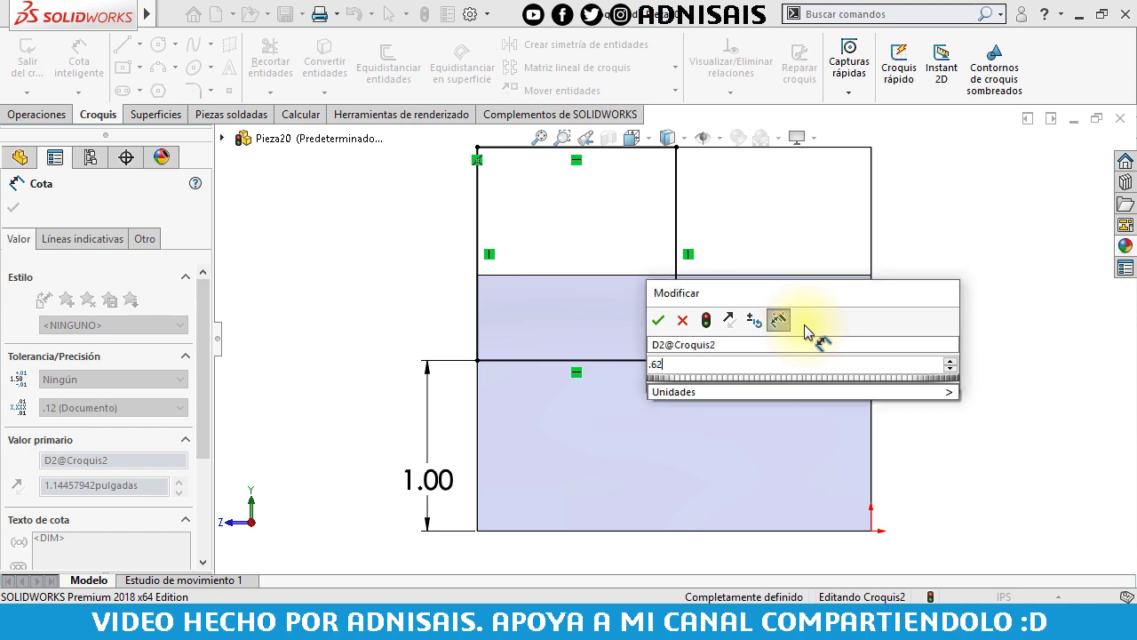
key(Return)
scroll(711, 293, up, 2)
middle_drag(701, 266, 756, 333)
click(27, 114)
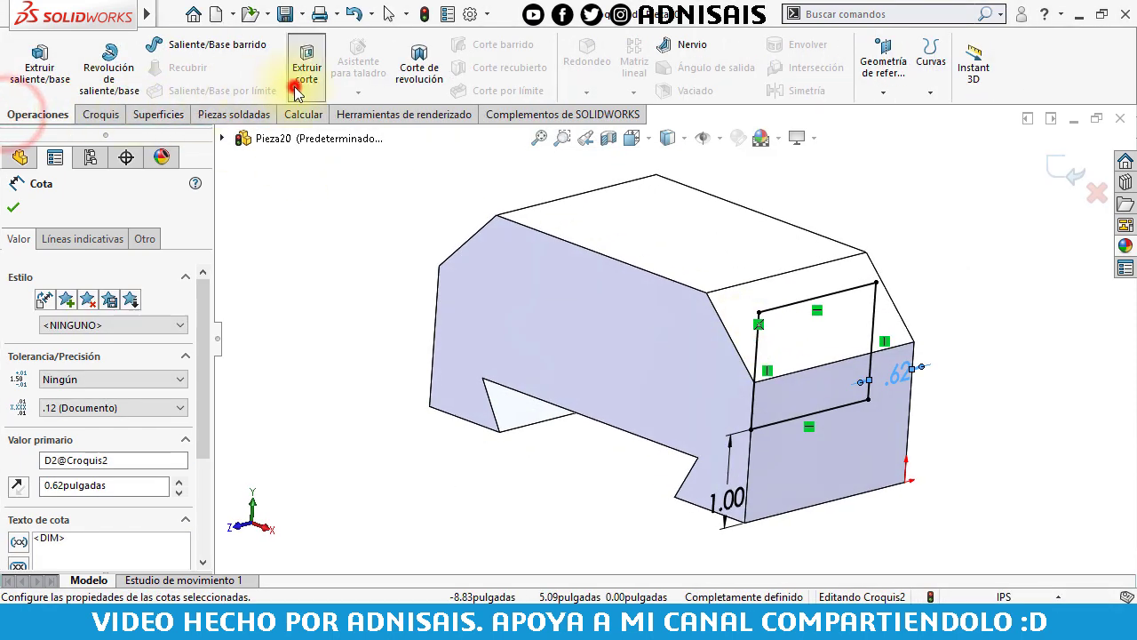
Cut the rectangle Through All with Extruded Cut, then select the lower top face.
click(295, 94)
click(71, 314)
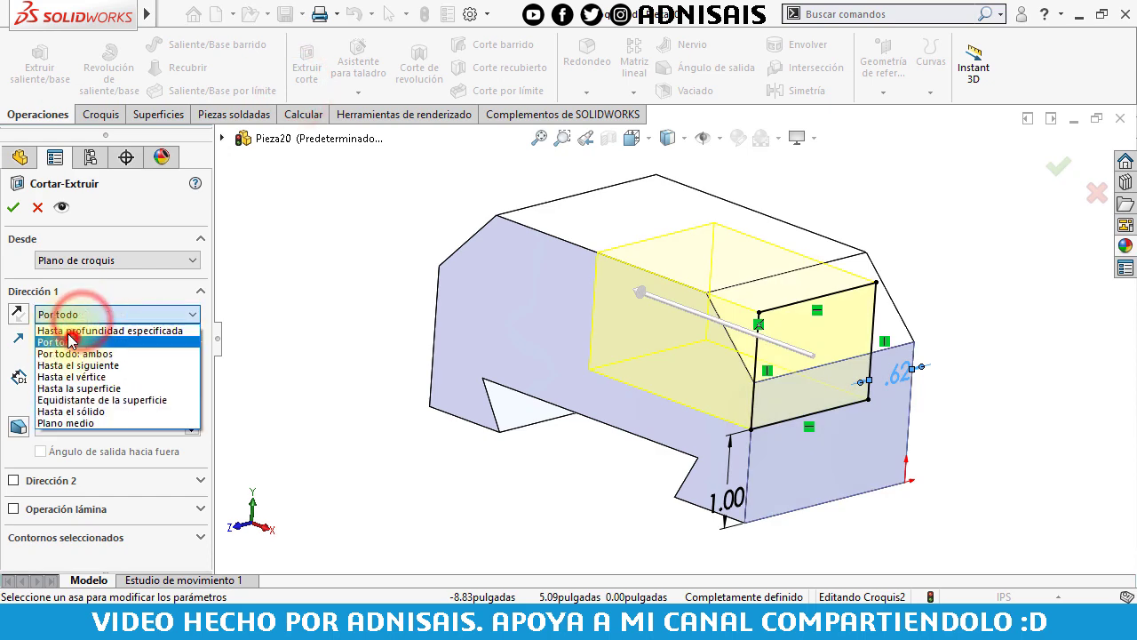
click(71, 341)
click(13, 207)
click(445, 248)
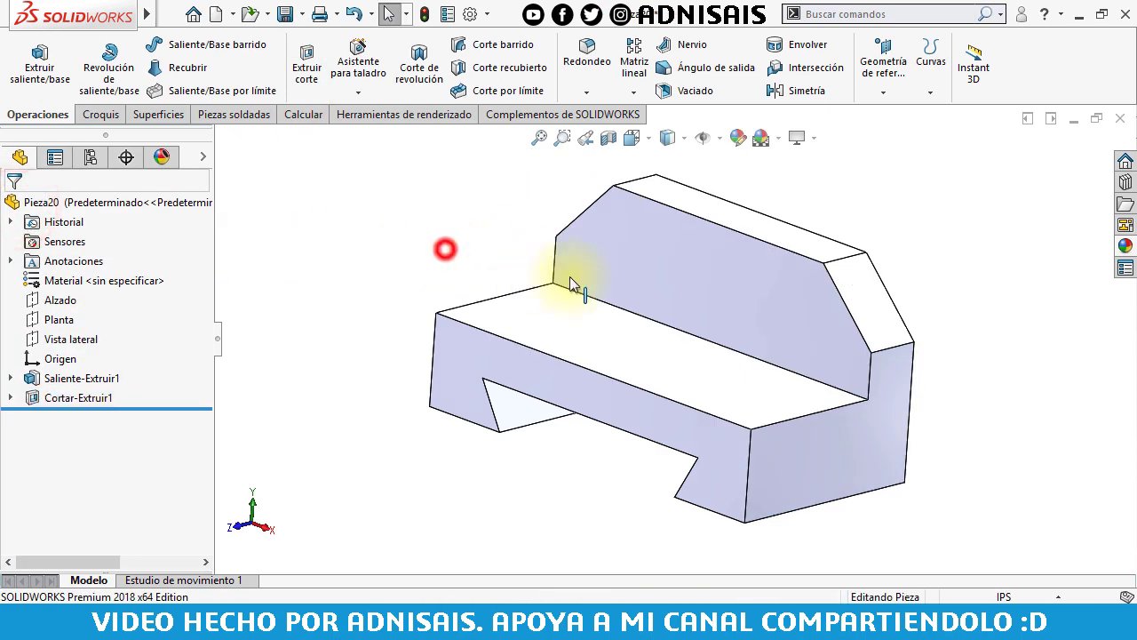
middle_drag(533, 240, 622, 351)
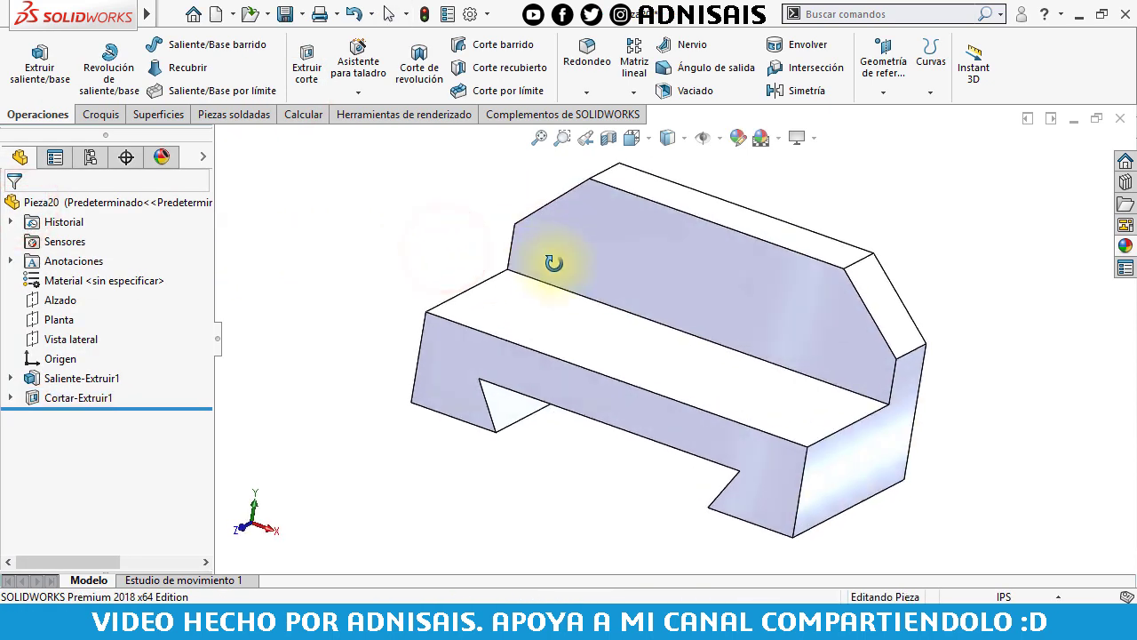
click(628, 356)
Sketch a construction line across the face's middle and a circle centred on it.
click(715, 299)
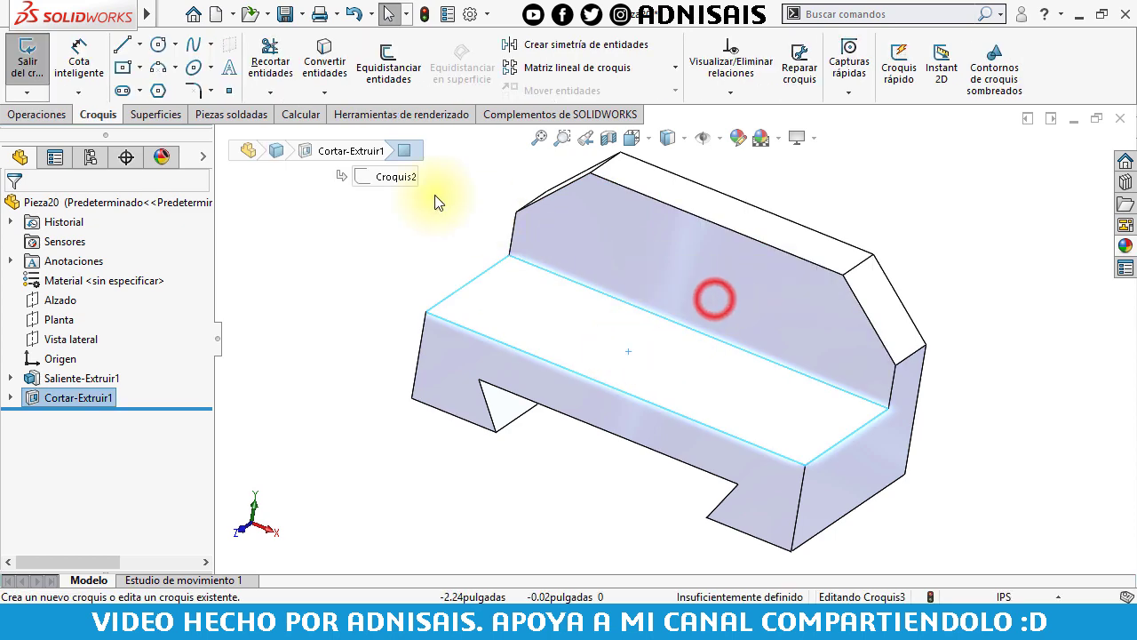
click(142, 44)
click(151, 86)
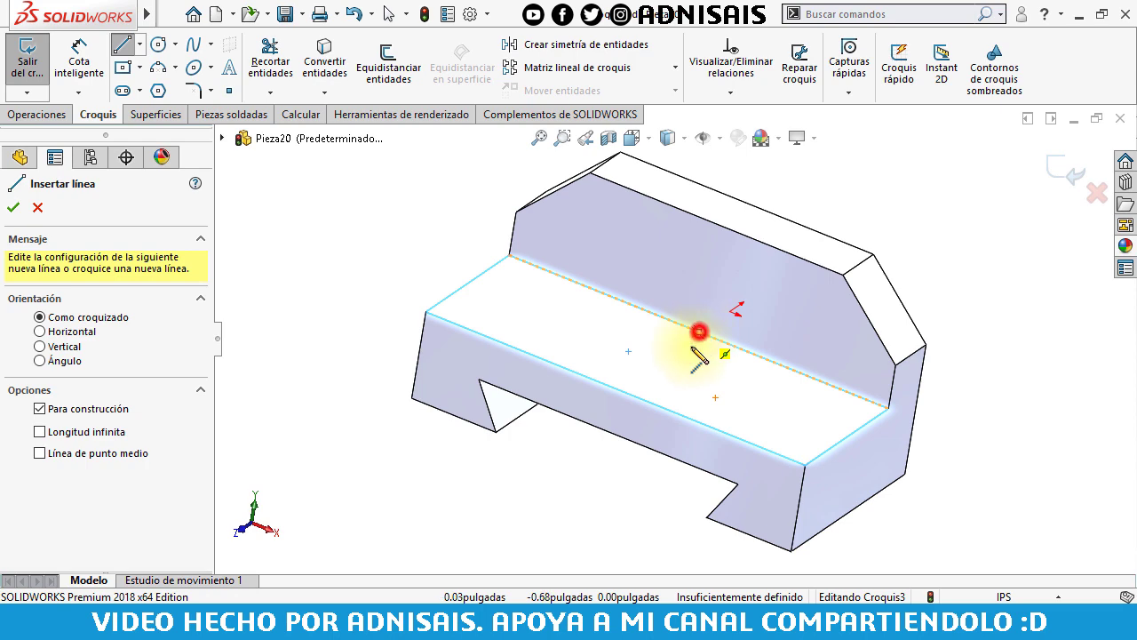
drag(699, 332, 615, 388)
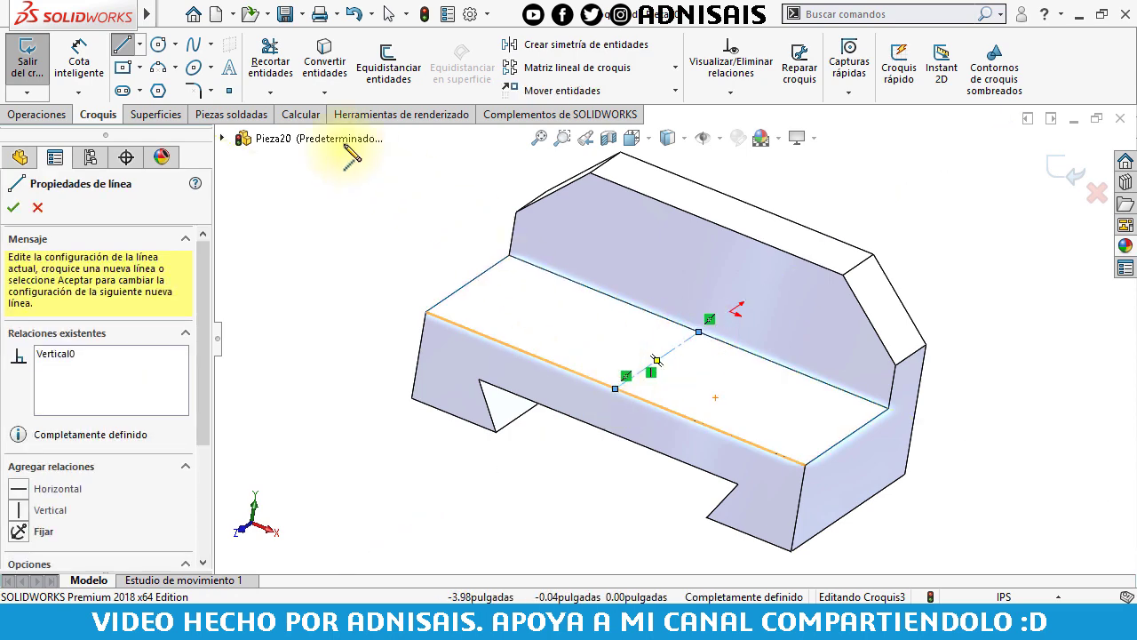
click(157, 46)
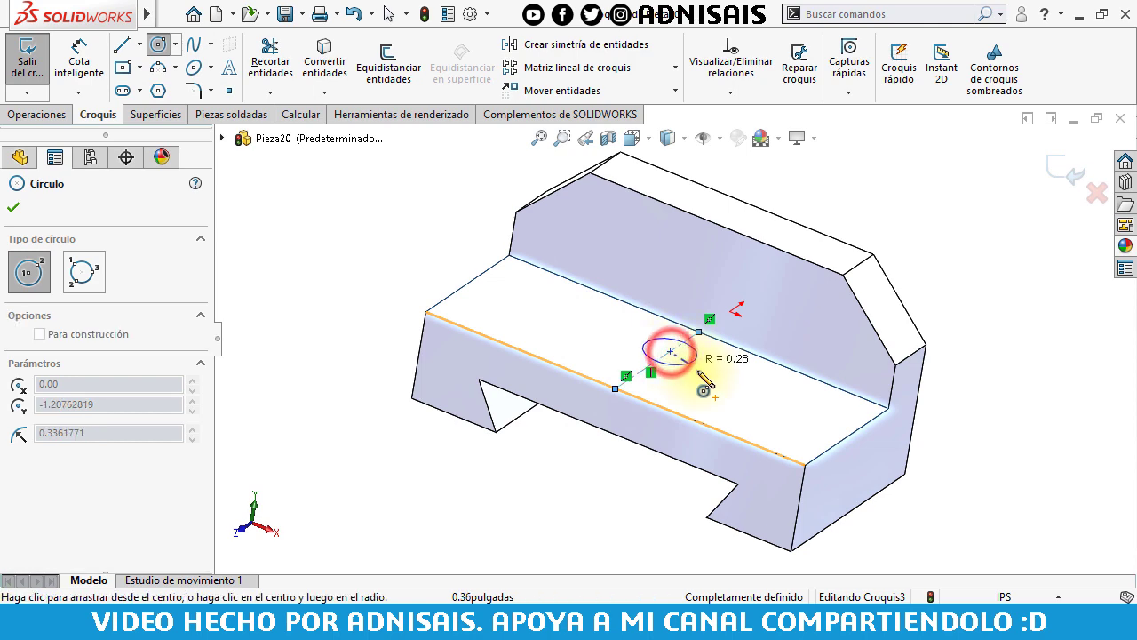
drag(672, 356, 706, 366)
Dimension the circle 0.87 in from the front edge with a 1.00 in diameter.
click(79, 60)
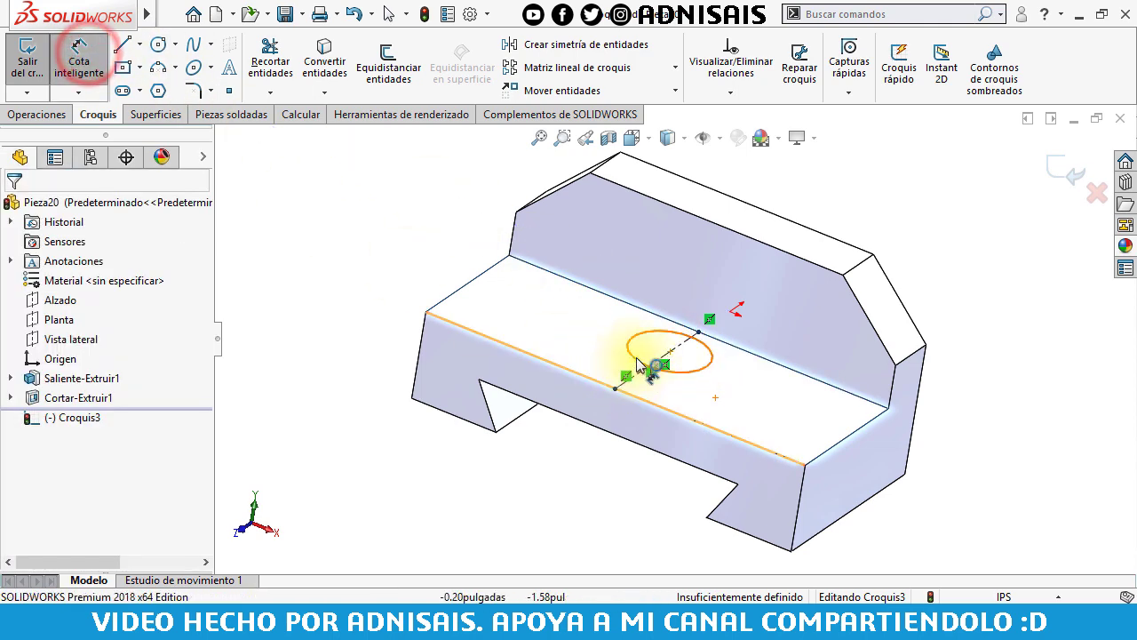
click(638, 359)
click(579, 371)
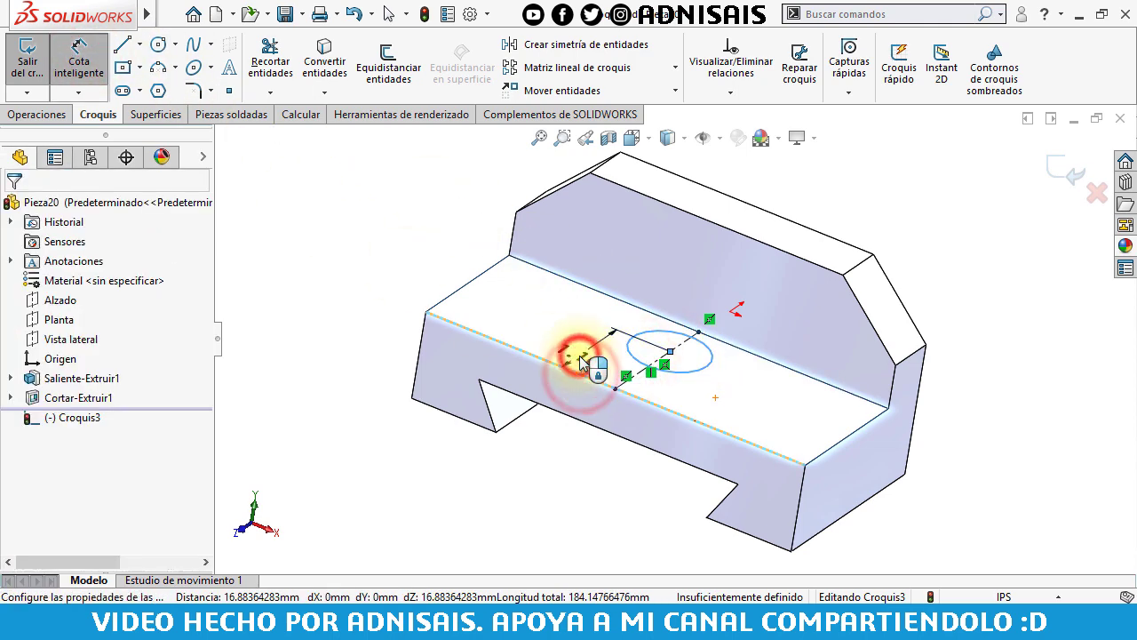
click(580, 364)
key(Return)
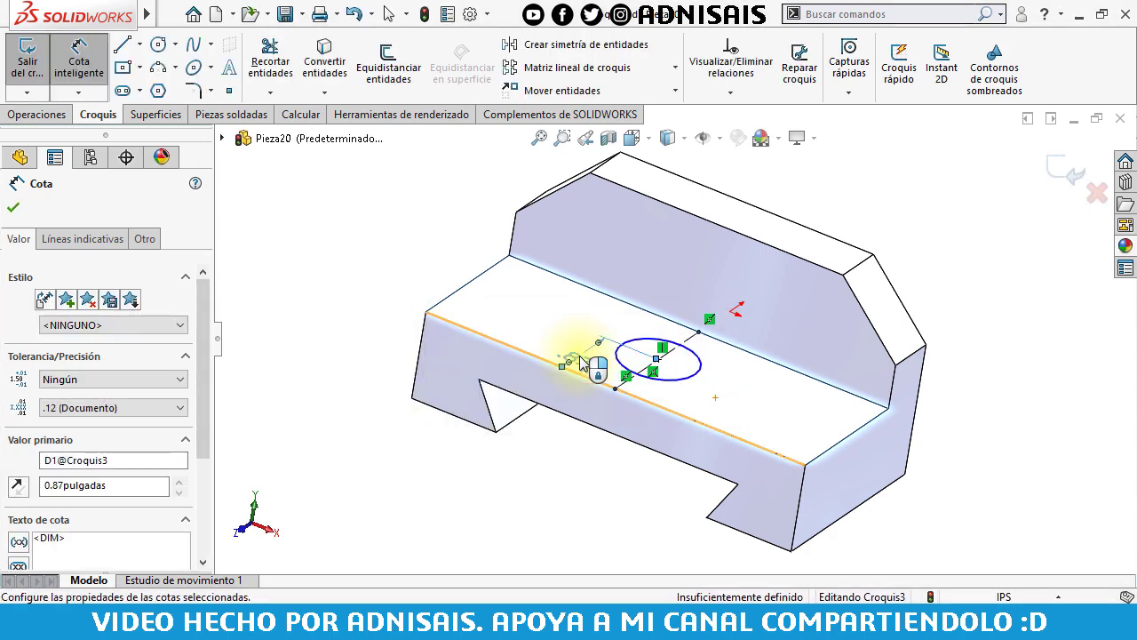
click(704, 371)
click(741, 392)
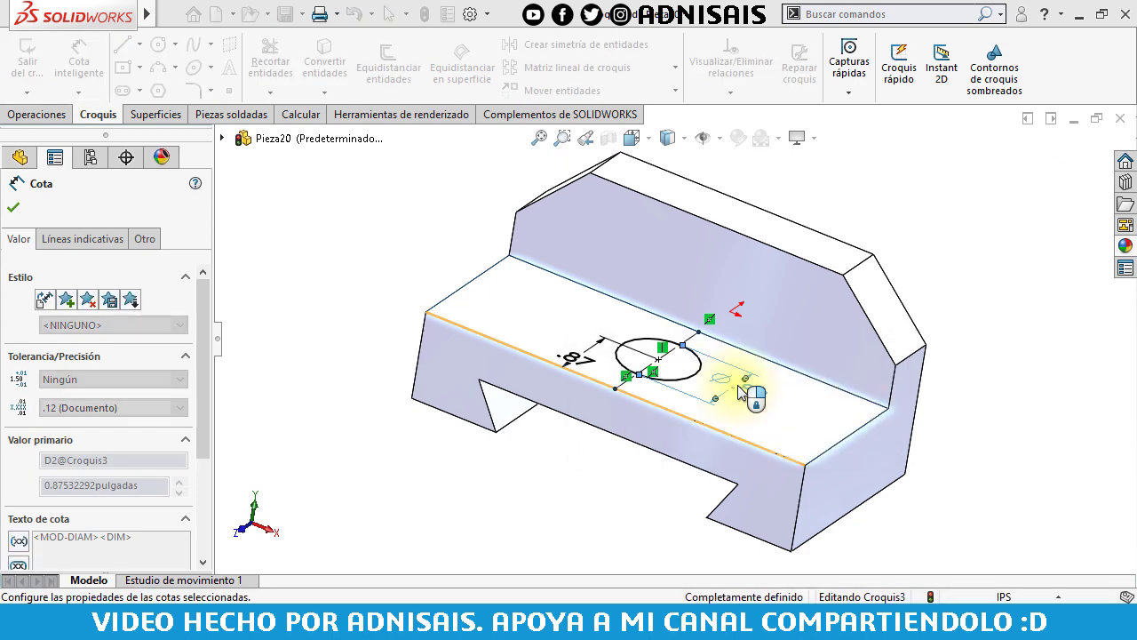
text(1)
key(Return)
Cut the circle Through All with Extruded Cut to form the hole.
click(37, 114)
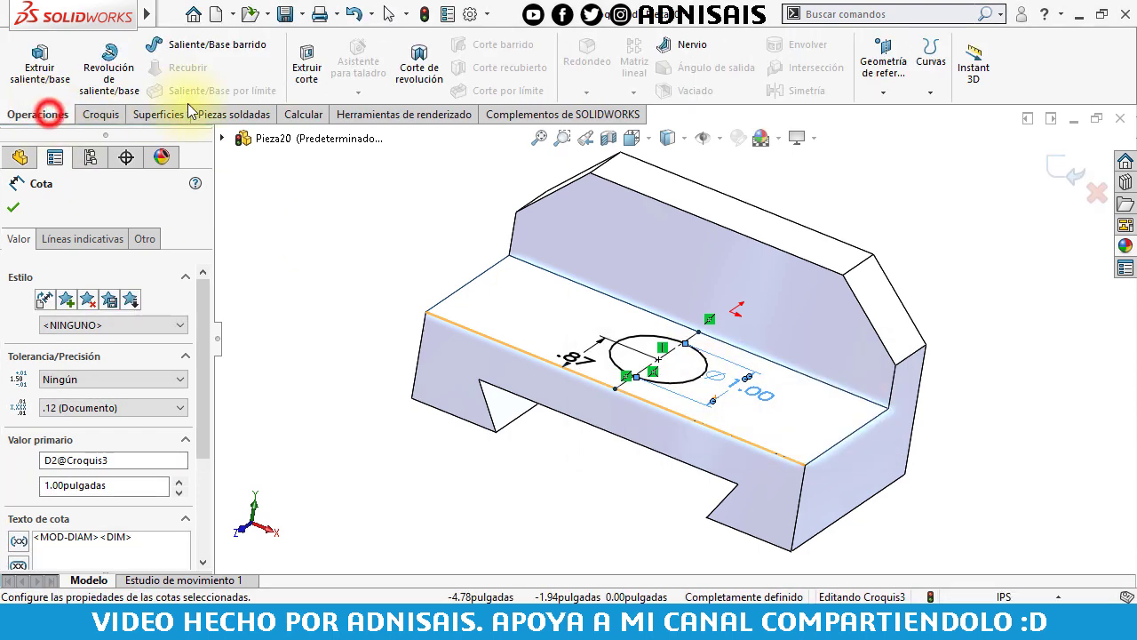
click(307, 62)
click(67, 313)
click(62, 339)
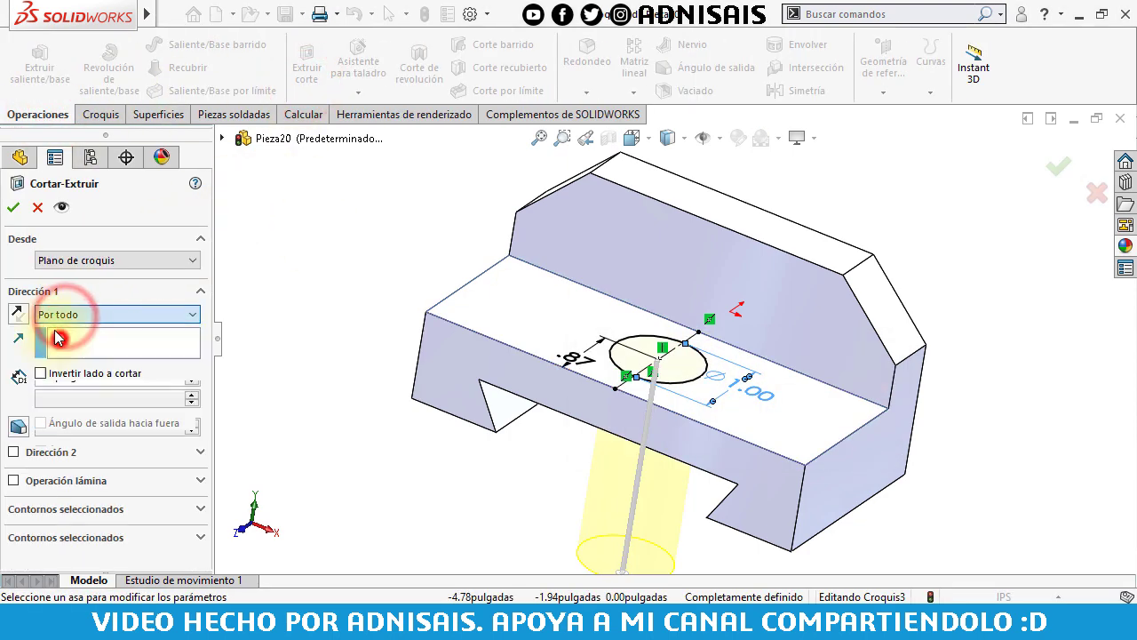
click(12, 207)
Show Pieza20 in isometric view, create new part Pieza21 and select the Planta plane.
click(369, 273)
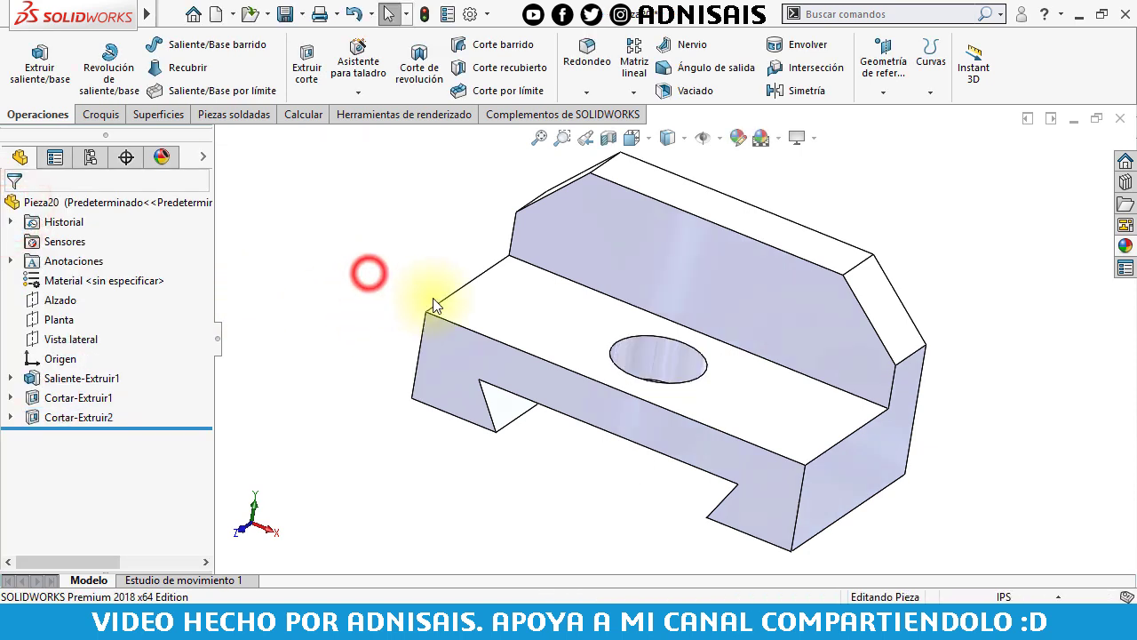
key(ctrl+7)
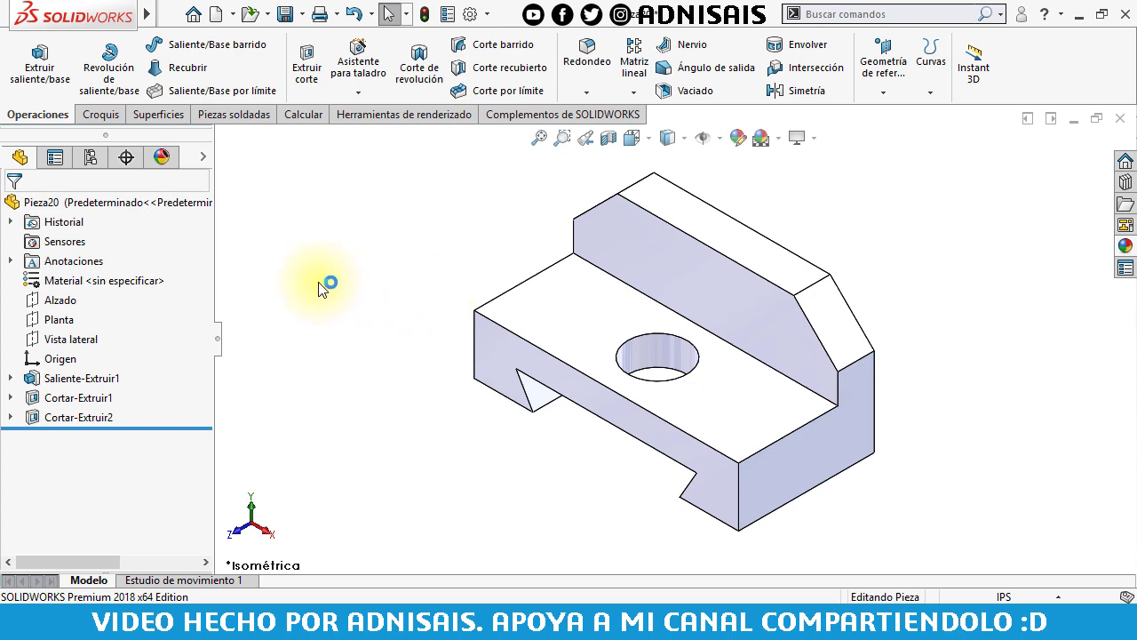
click(214, 15)
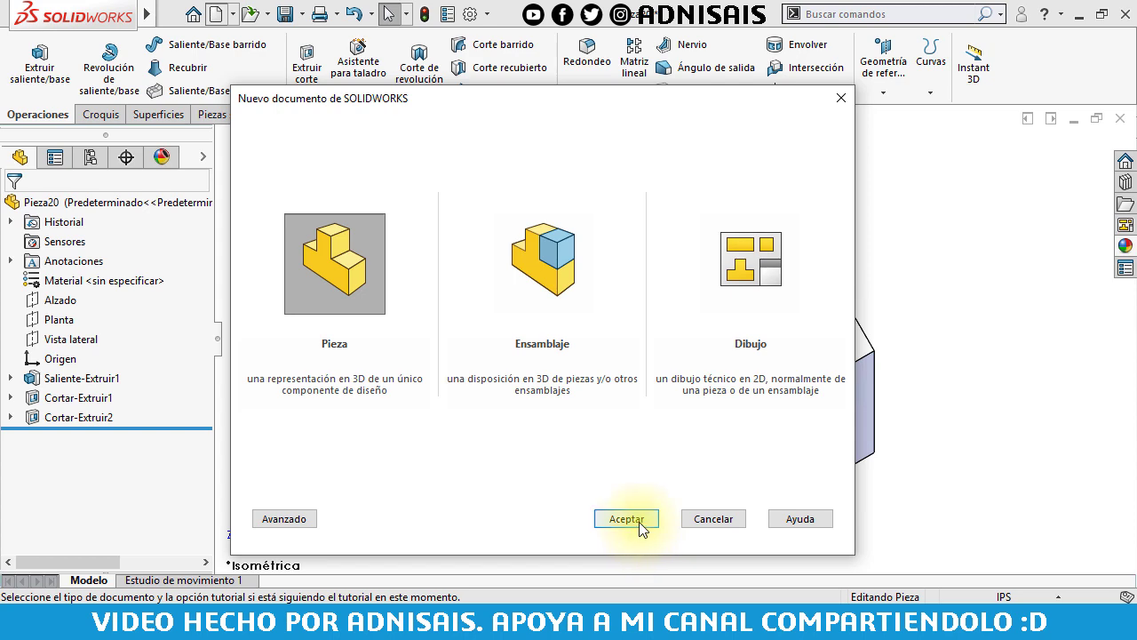
click(639, 519)
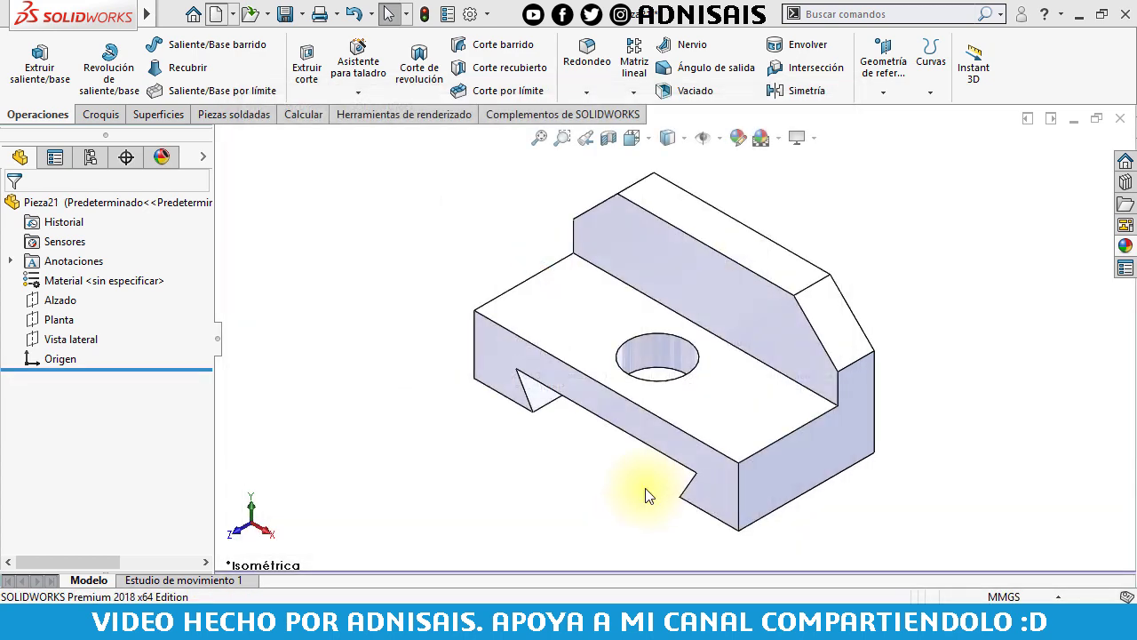
click(65, 325)
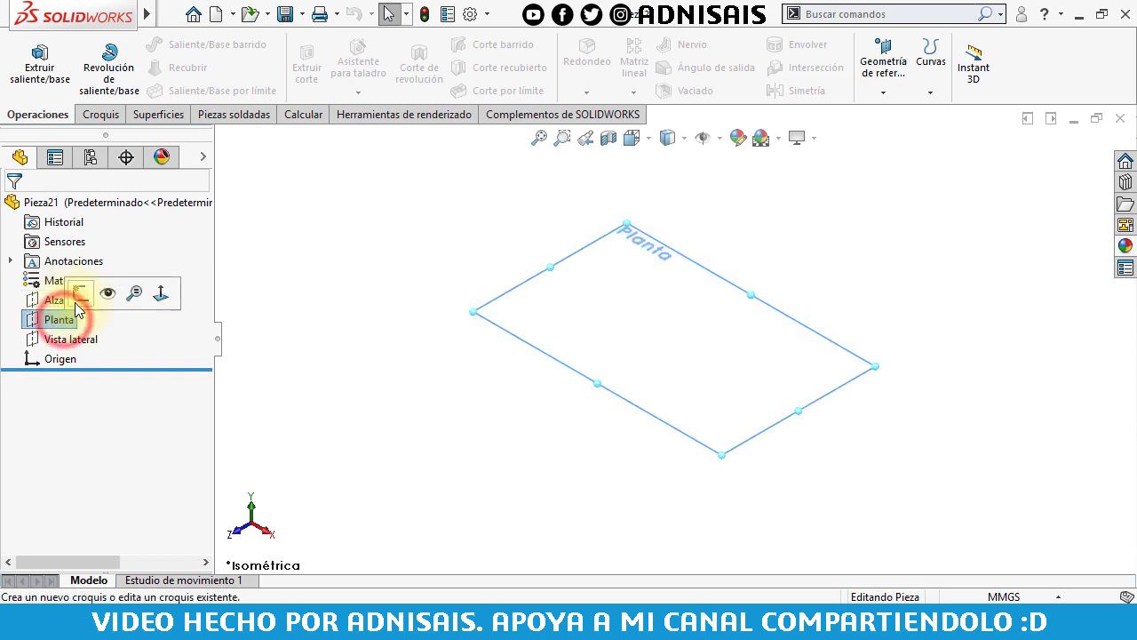
Switch the new part's unit system from MMGS to IPS inches.
click(74, 299)
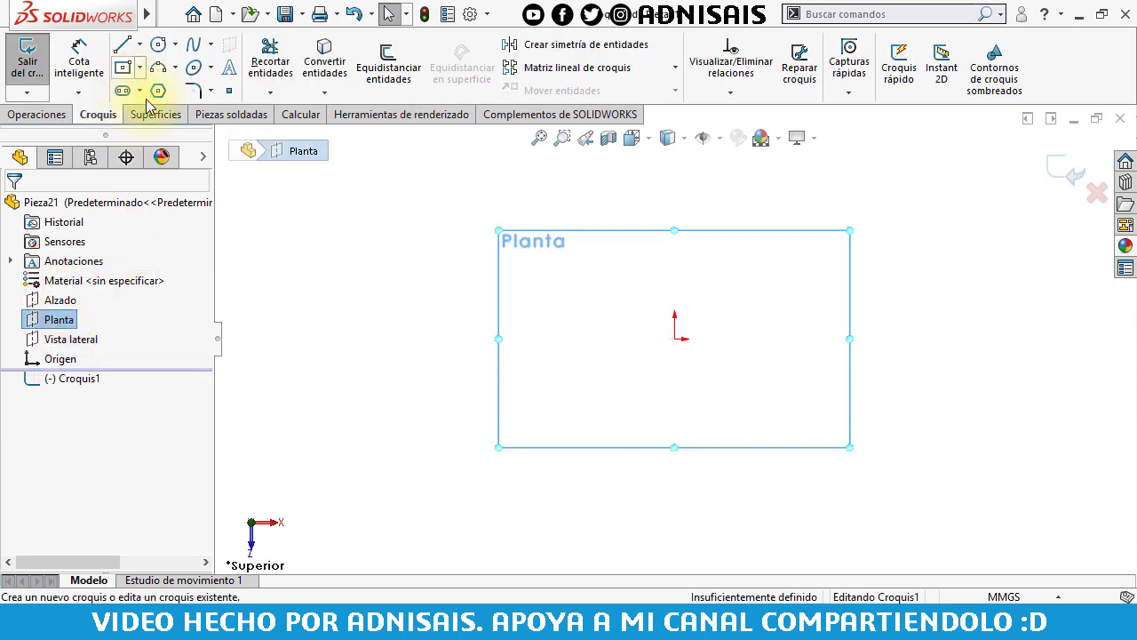
click(1057, 171)
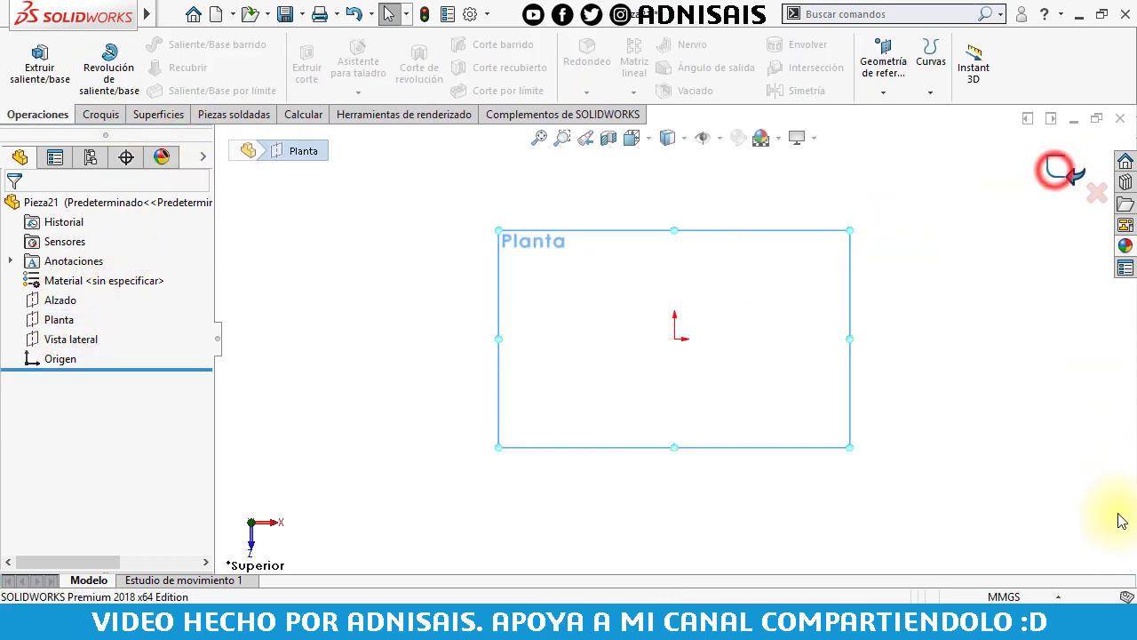
click(1019, 595)
click(1007, 545)
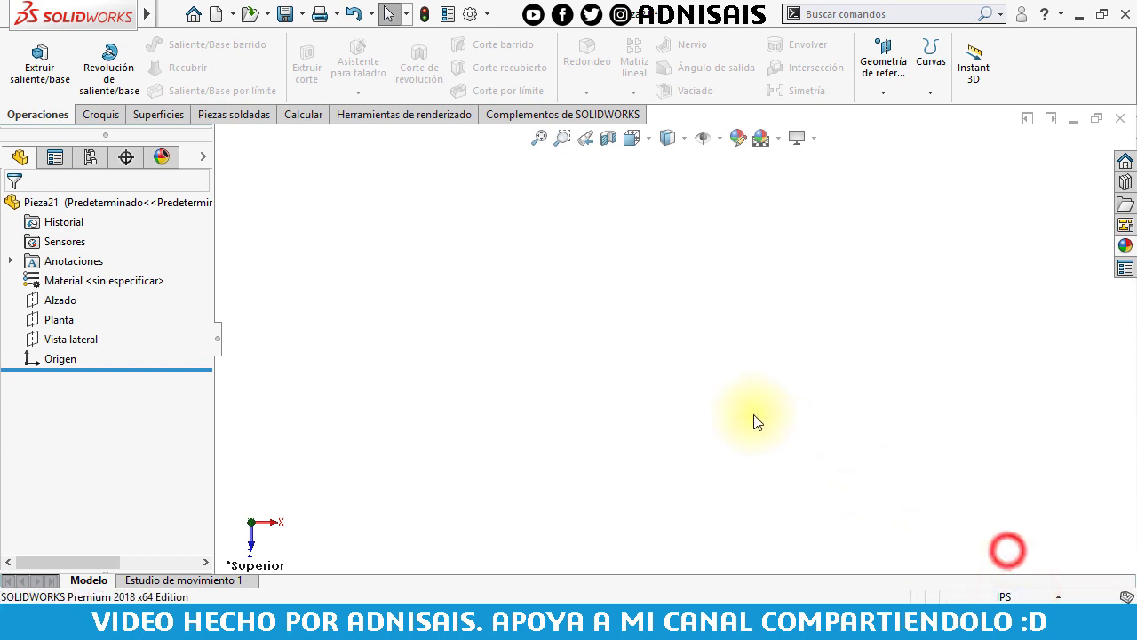
Open a sketch on the Planta plane with the ordinary Línea tool active.
click(57, 299)
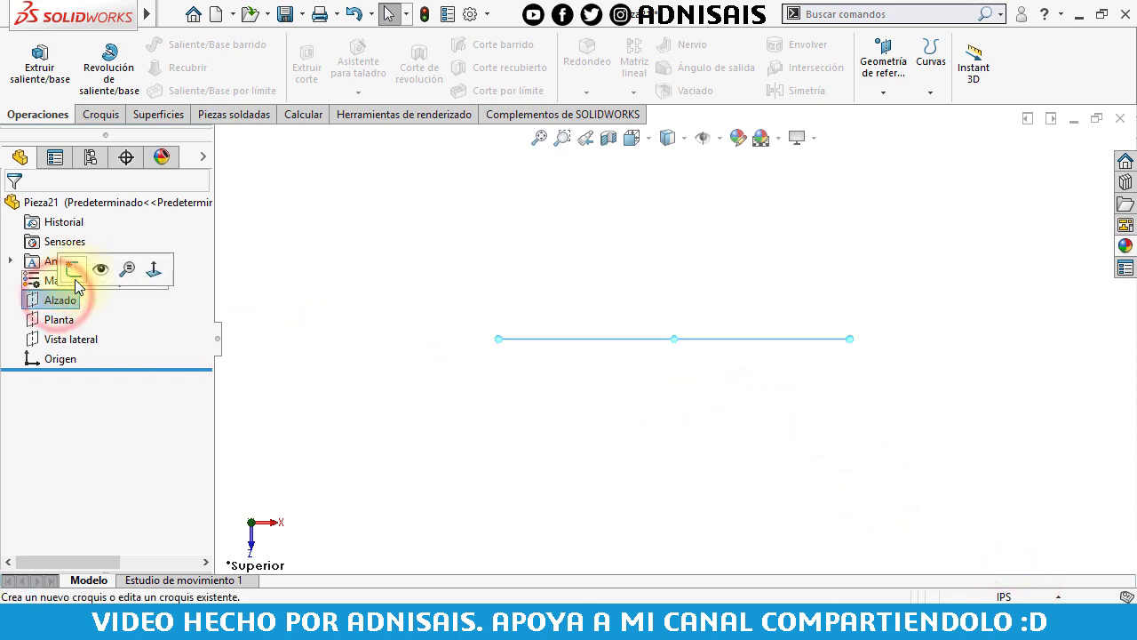
click(59, 319)
click(73, 288)
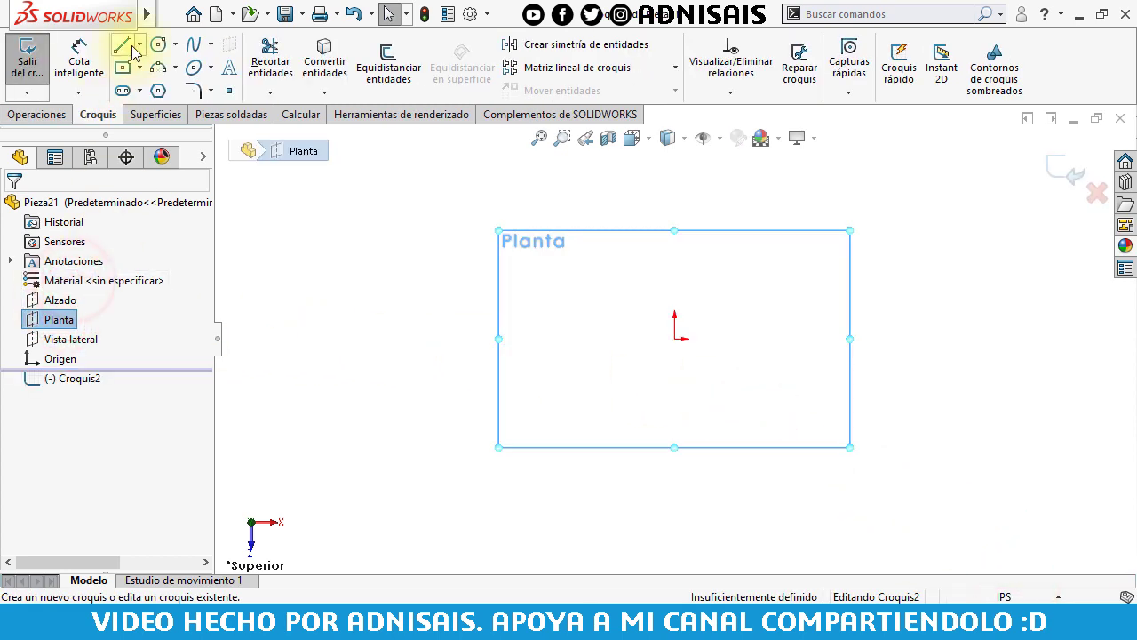
click(139, 44)
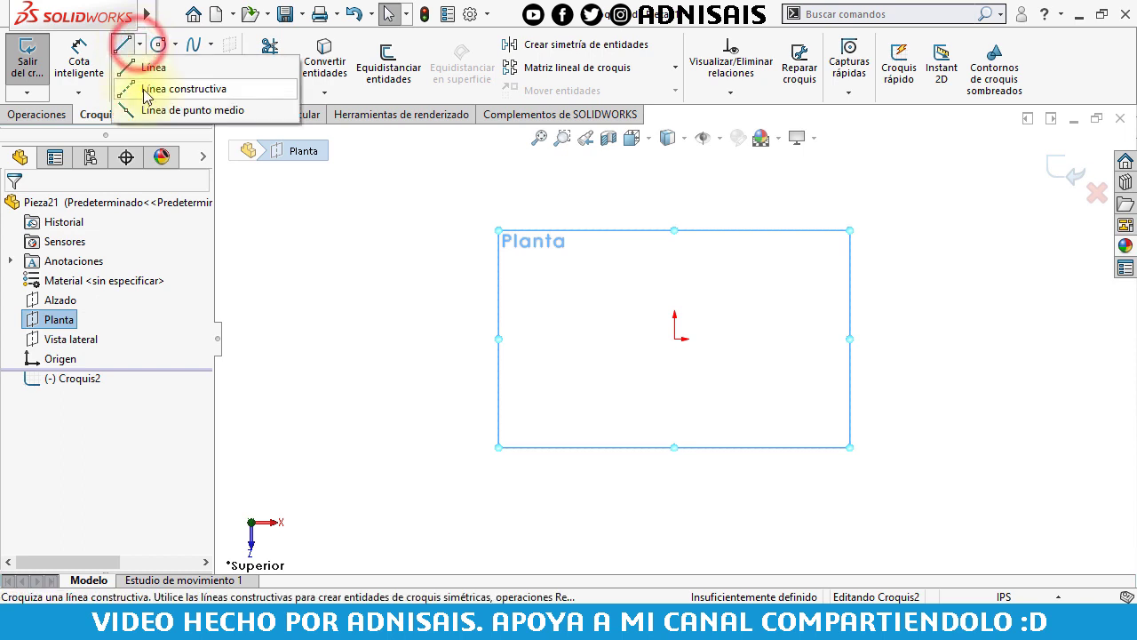
click(149, 68)
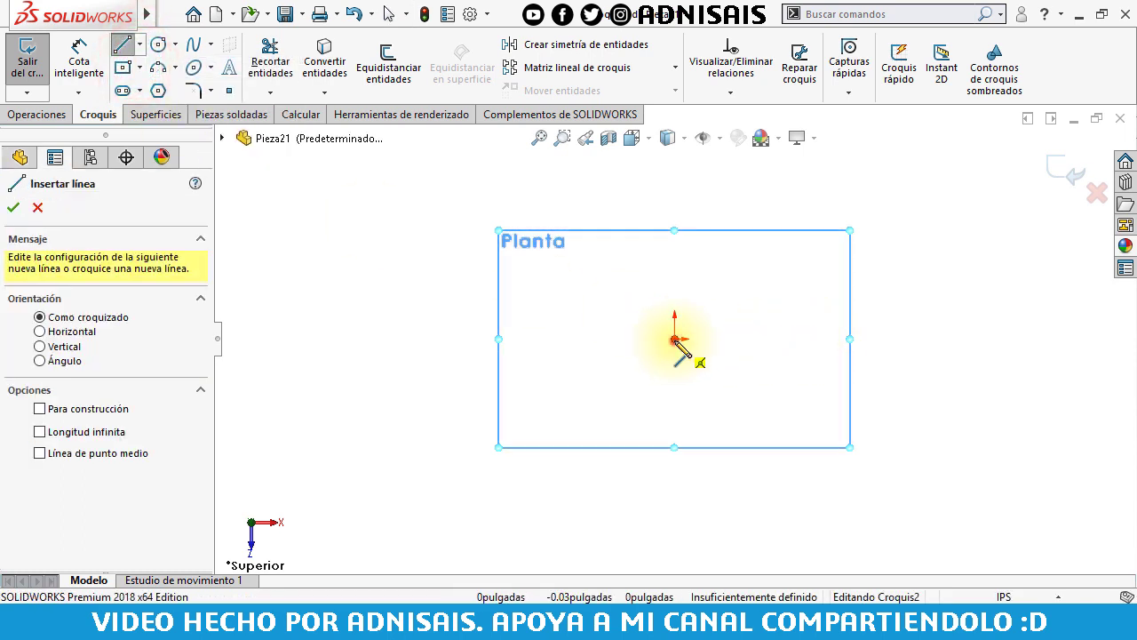
Draw the closed half-outline from the origin with an angled top-right corner and stepped lower side.
click(675, 339)
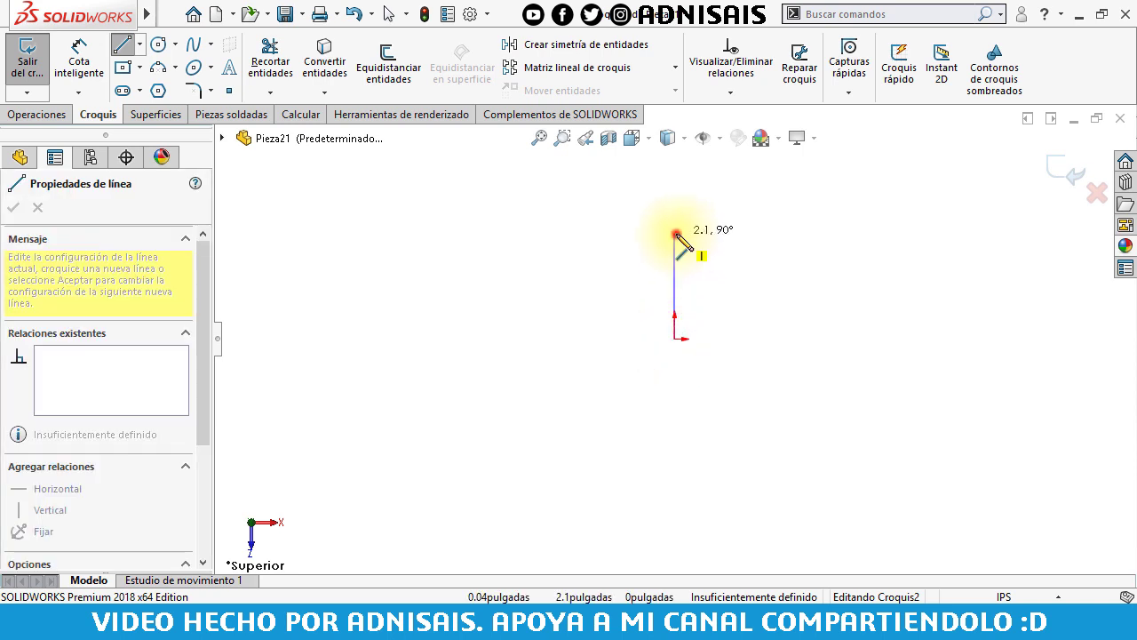
click(675, 233)
click(940, 233)
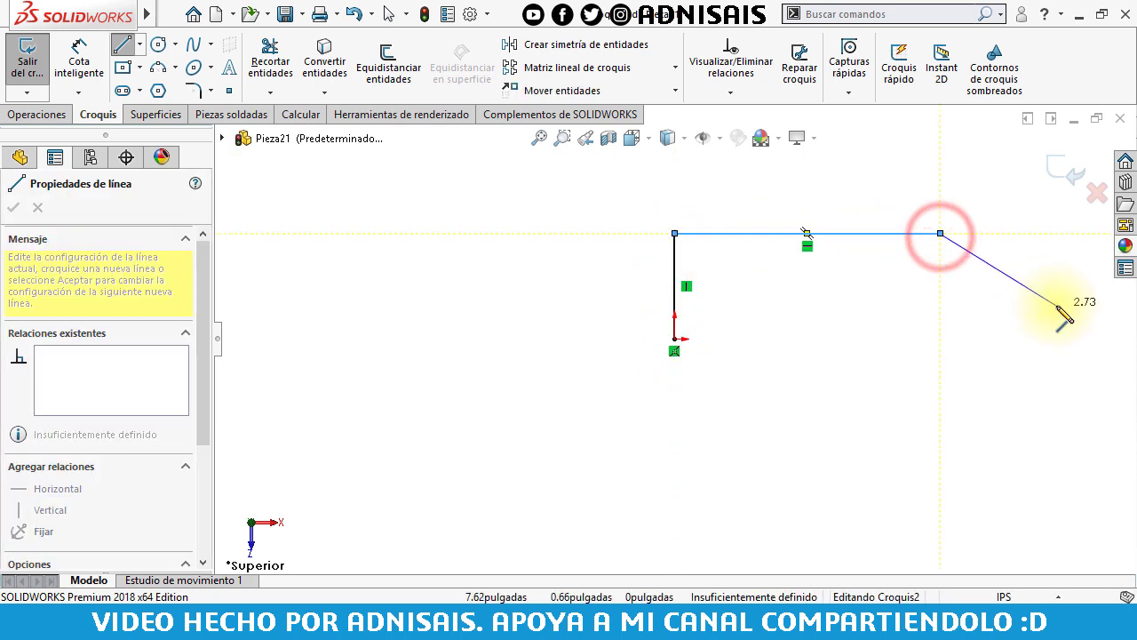
click(1015, 280)
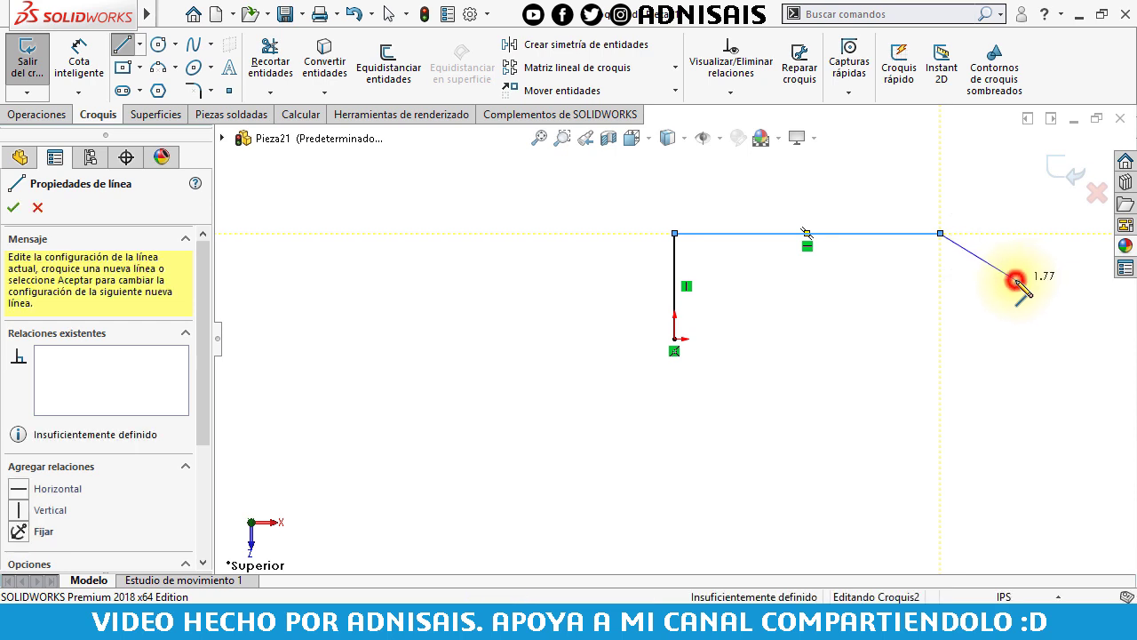
click(882, 302)
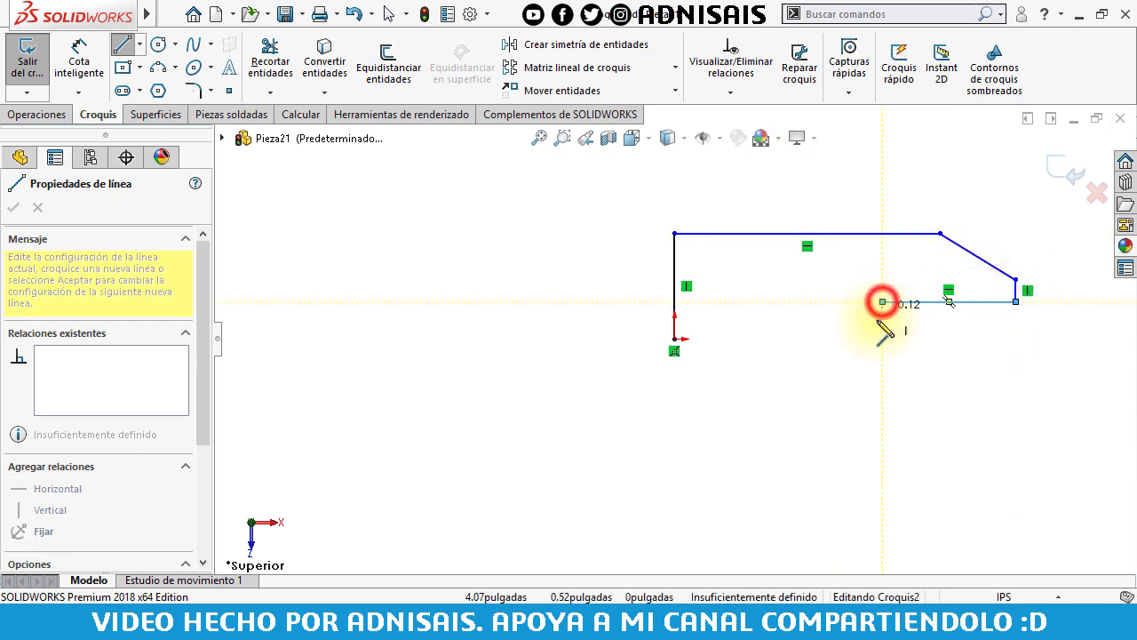
click(882, 338)
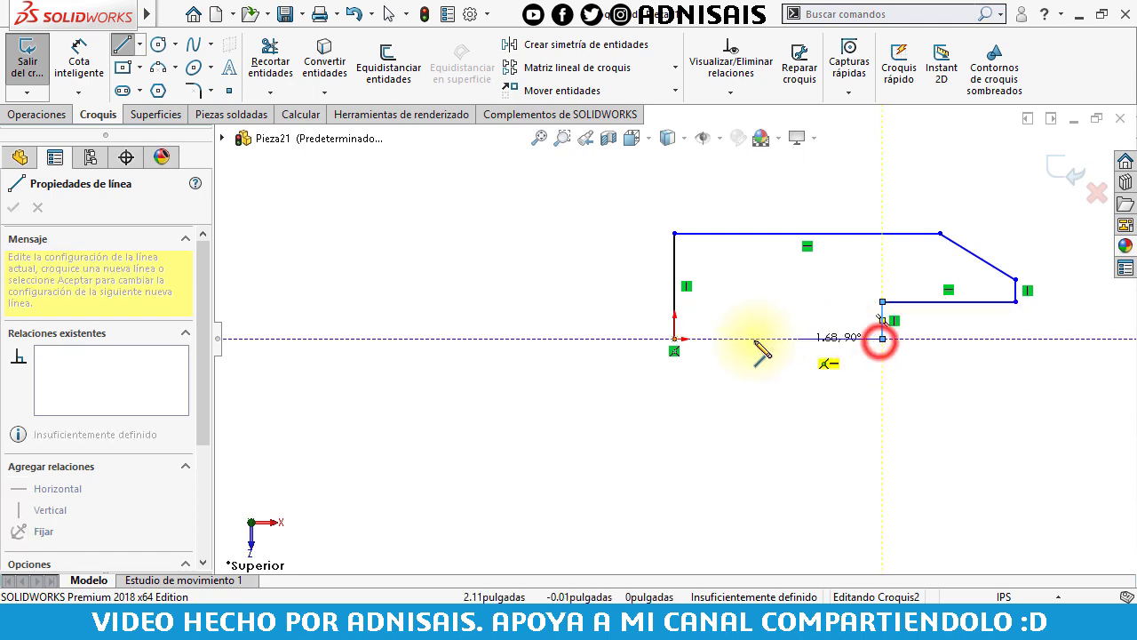
click(674, 339)
key(Escape)
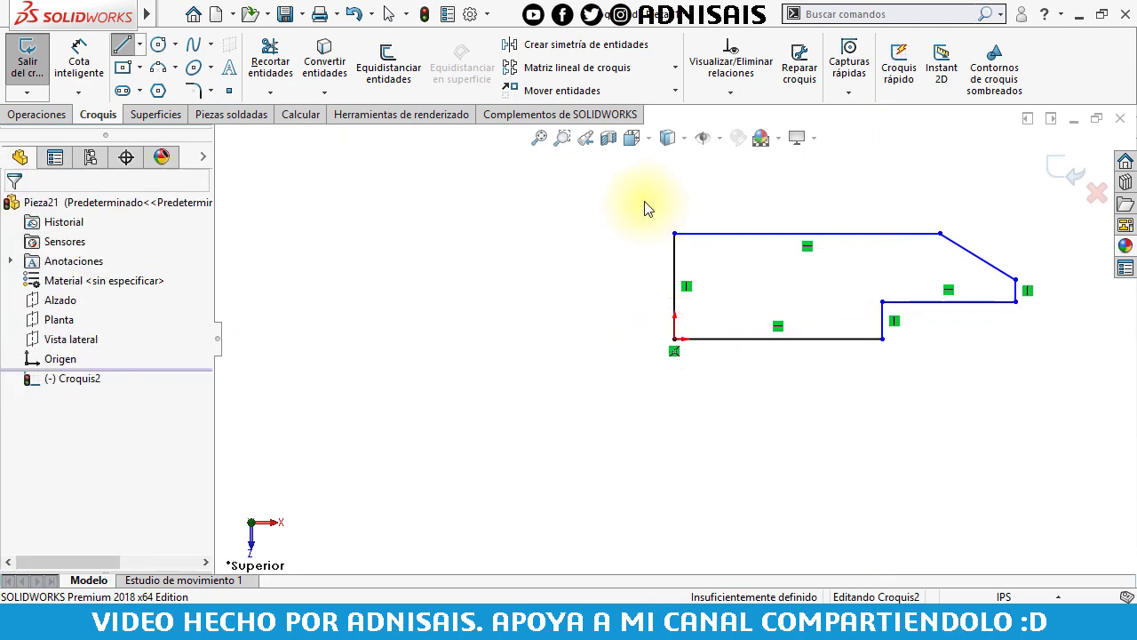
Make the outline's bottom edge a construction centerline and select the whole half-outline.
drag(643, 199, 850, 297)
click(774, 338)
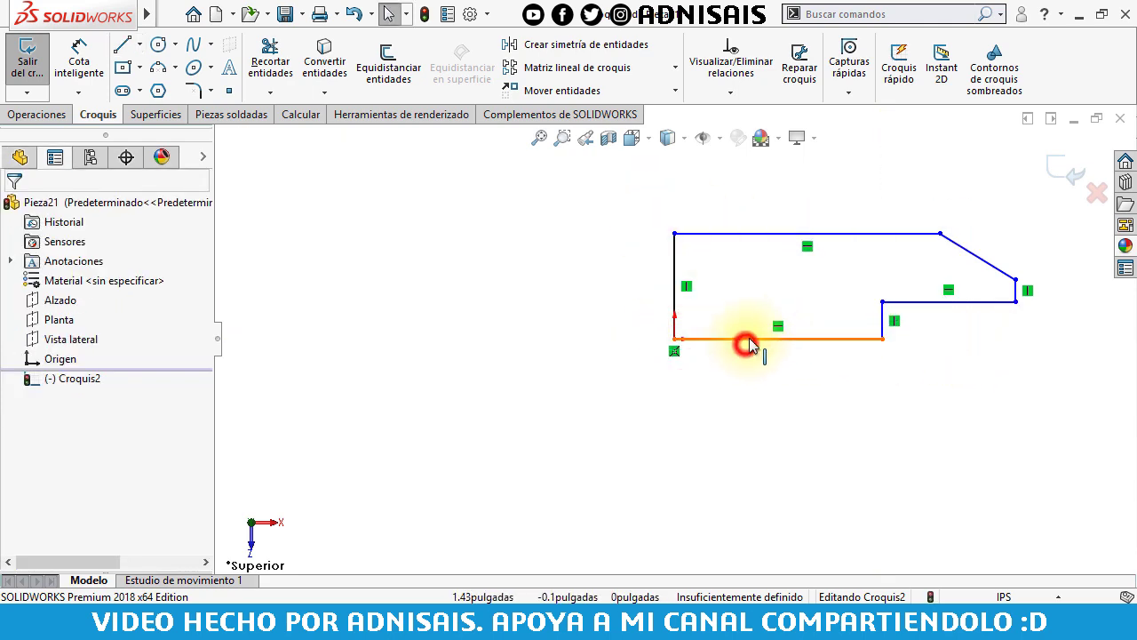
click(749, 345)
click(825, 294)
drag(613, 187, 1019, 378)
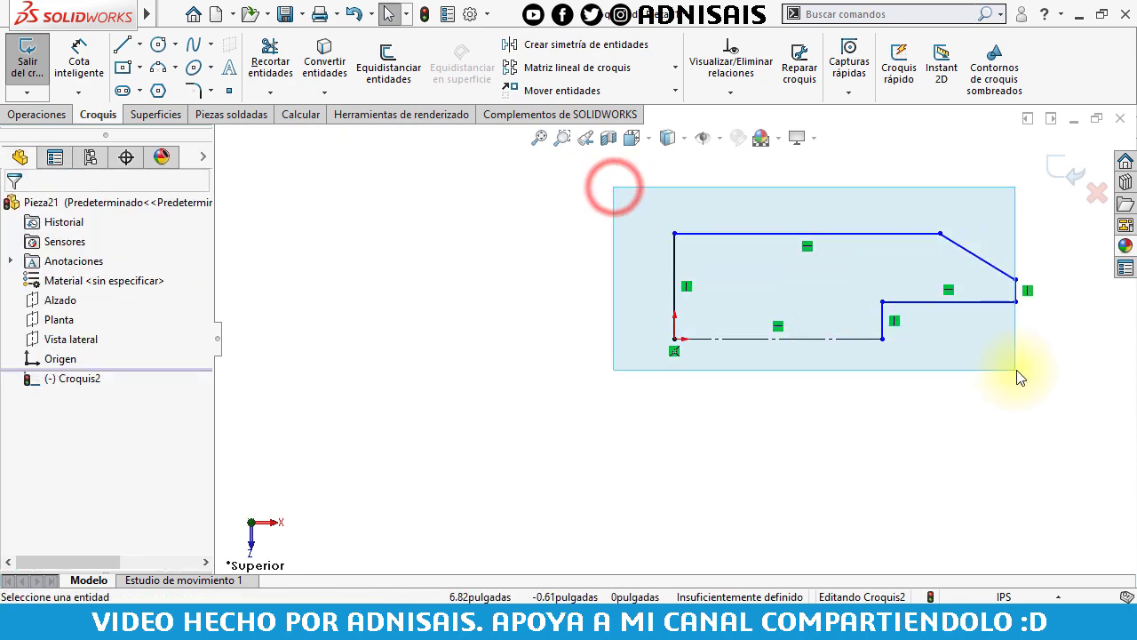
Mirror the half-outline into the full U shape and dimension the plate height 2.62.
click(620, 45)
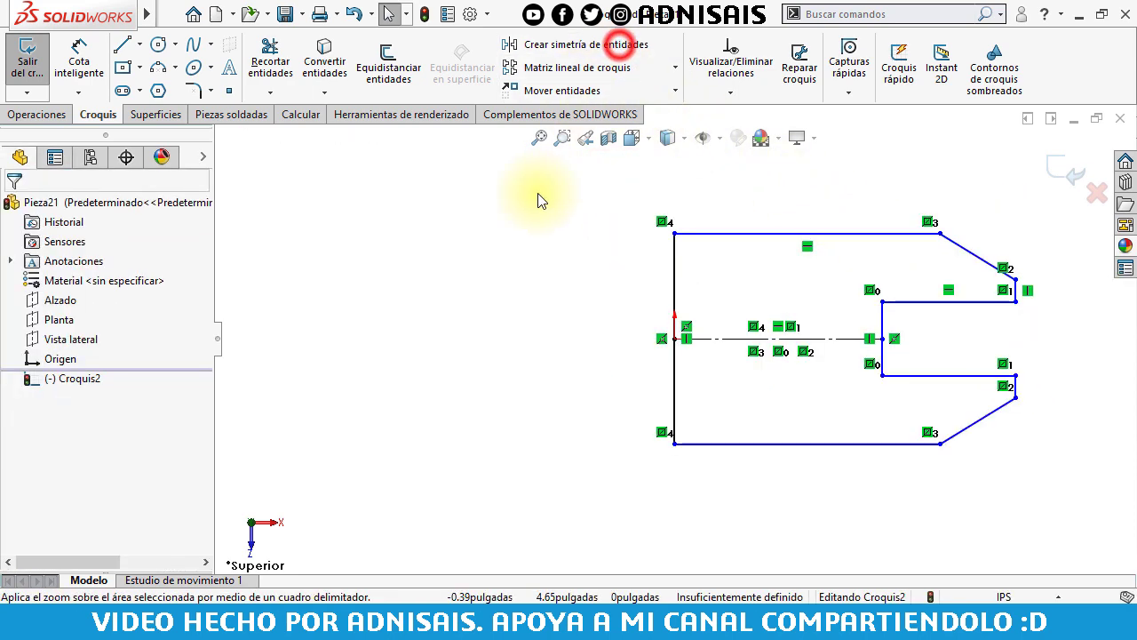
click(480, 271)
click(79, 61)
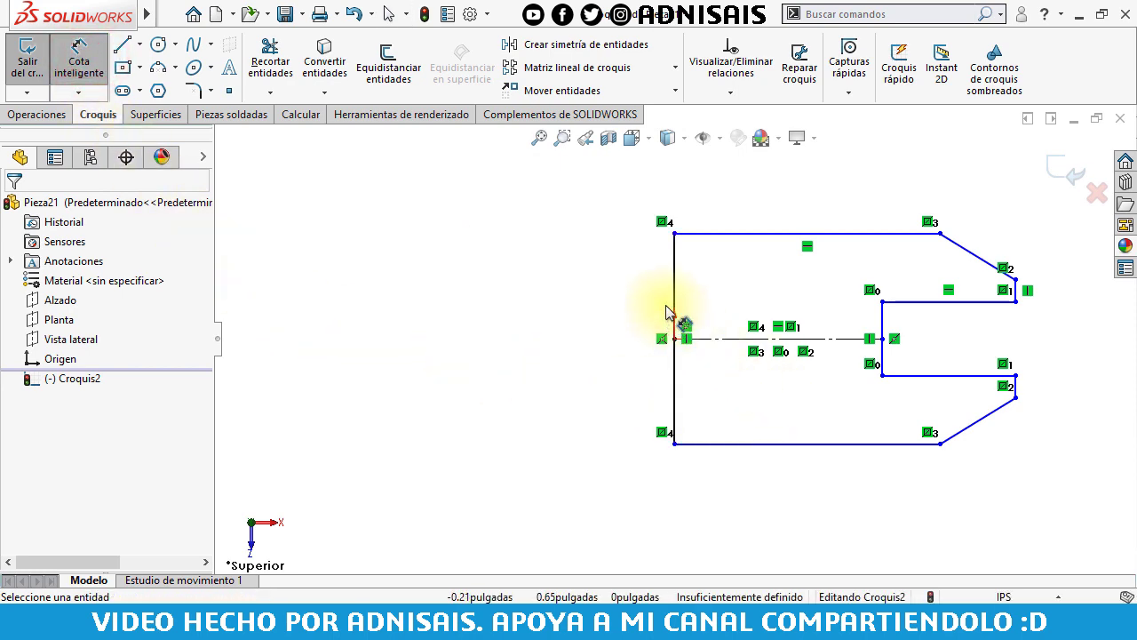
click(573, 316)
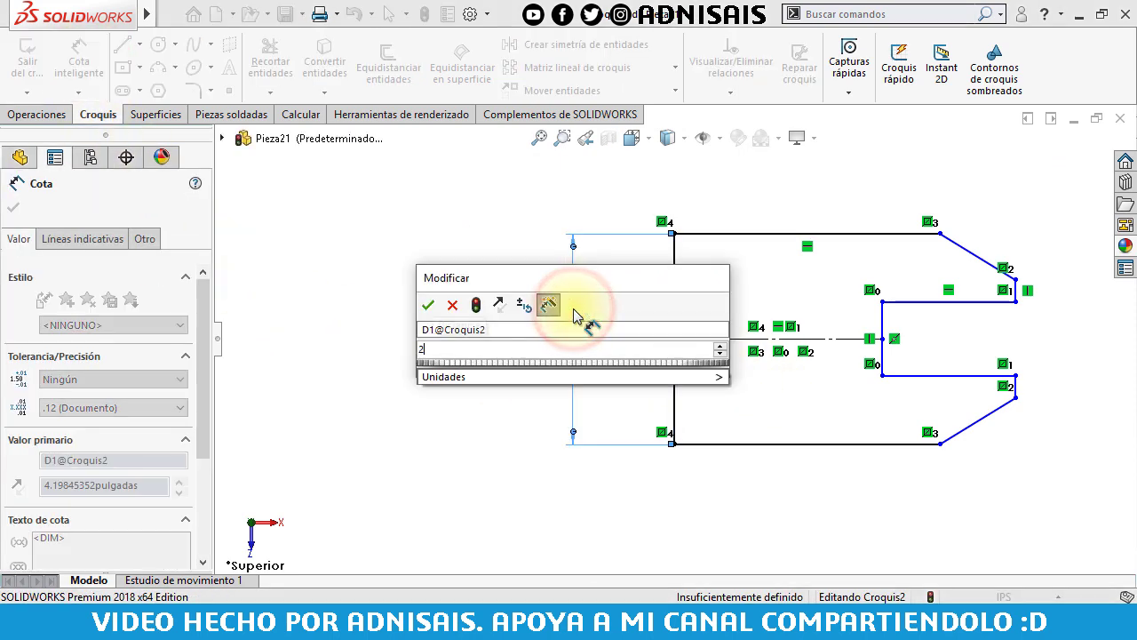
text(2.62)
key(Return)
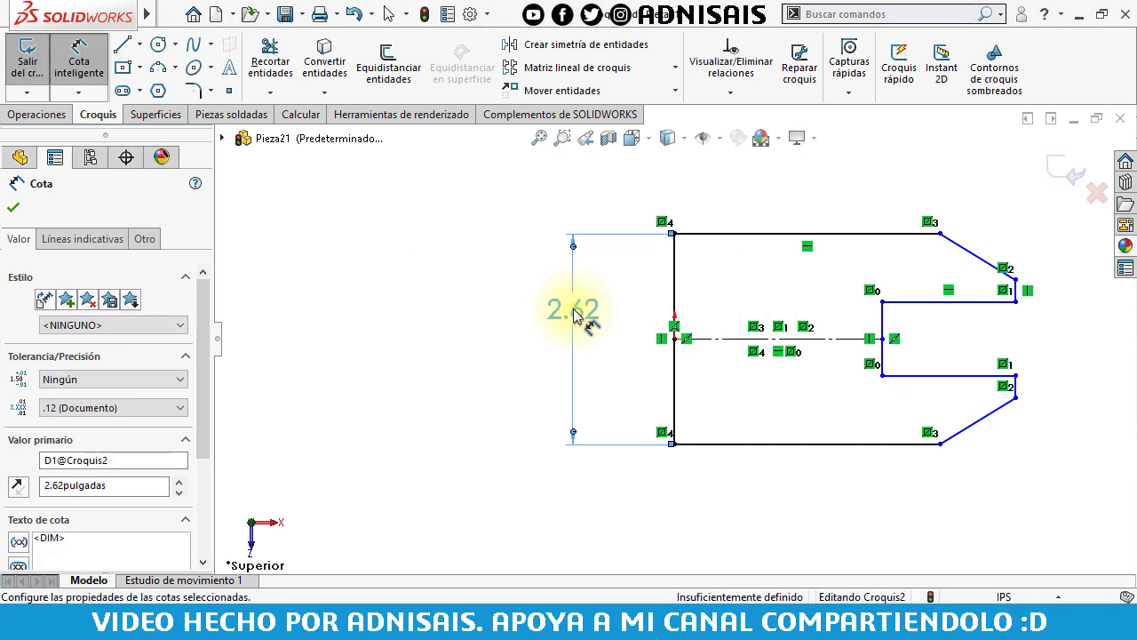
Dimension the plate's overall length as 4.75.
click(946, 506)
click(1015, 387)
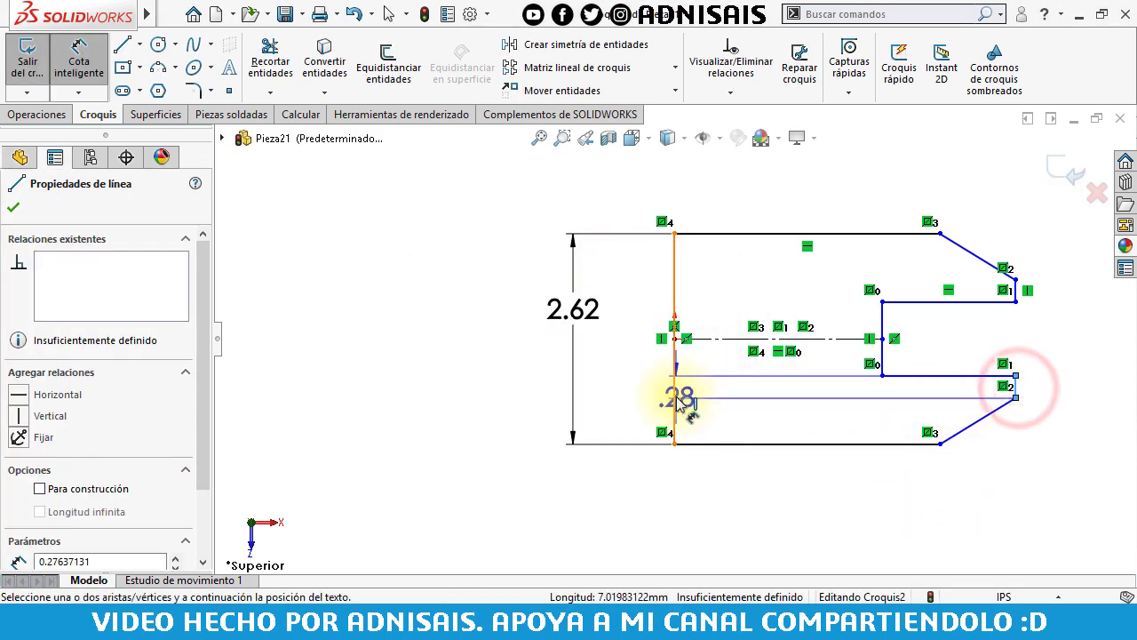
click(674, 395)
click(807, 536)
text(4.75)
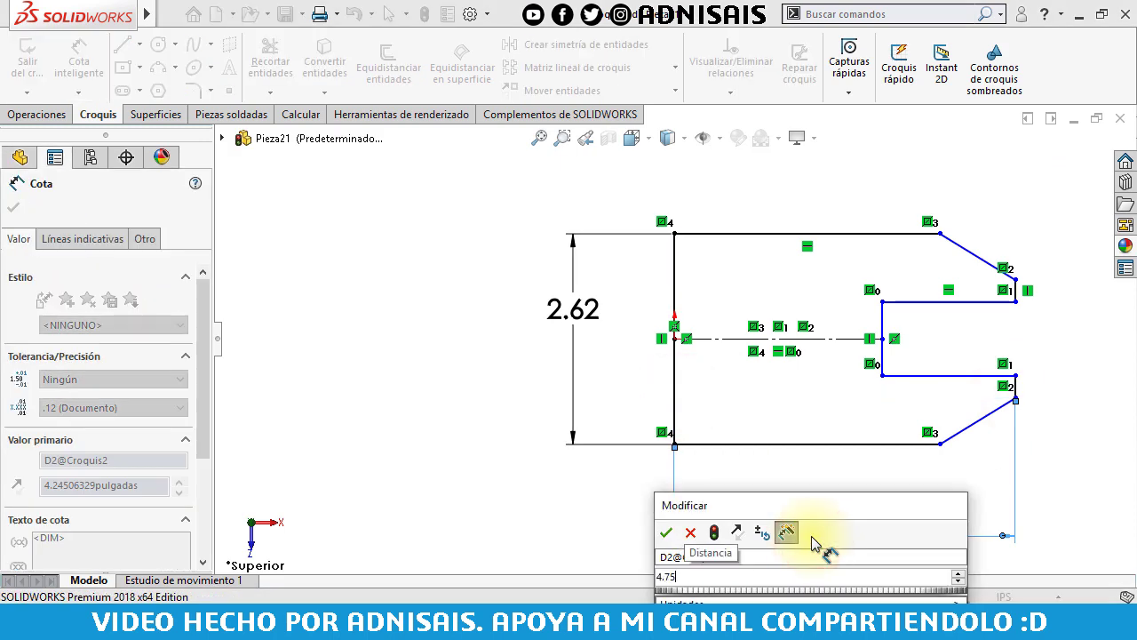
key(Return)
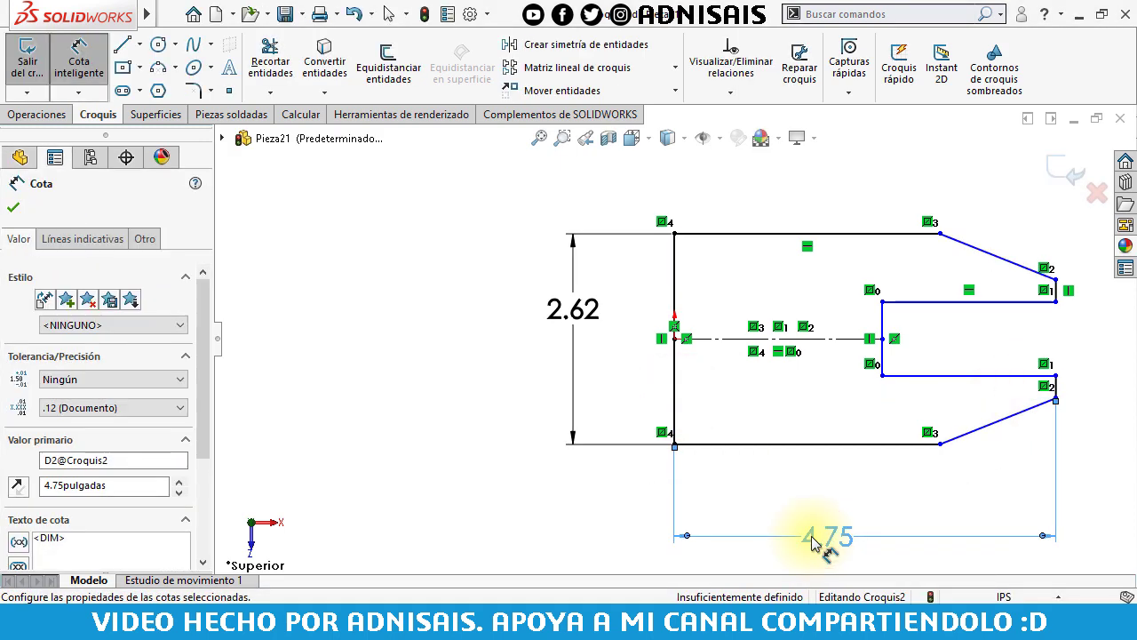
Dimension the slot as 2.25 long and .62 wide.
scroll(1010, 322, up, 1)
scroll(883, 317, down, 1)
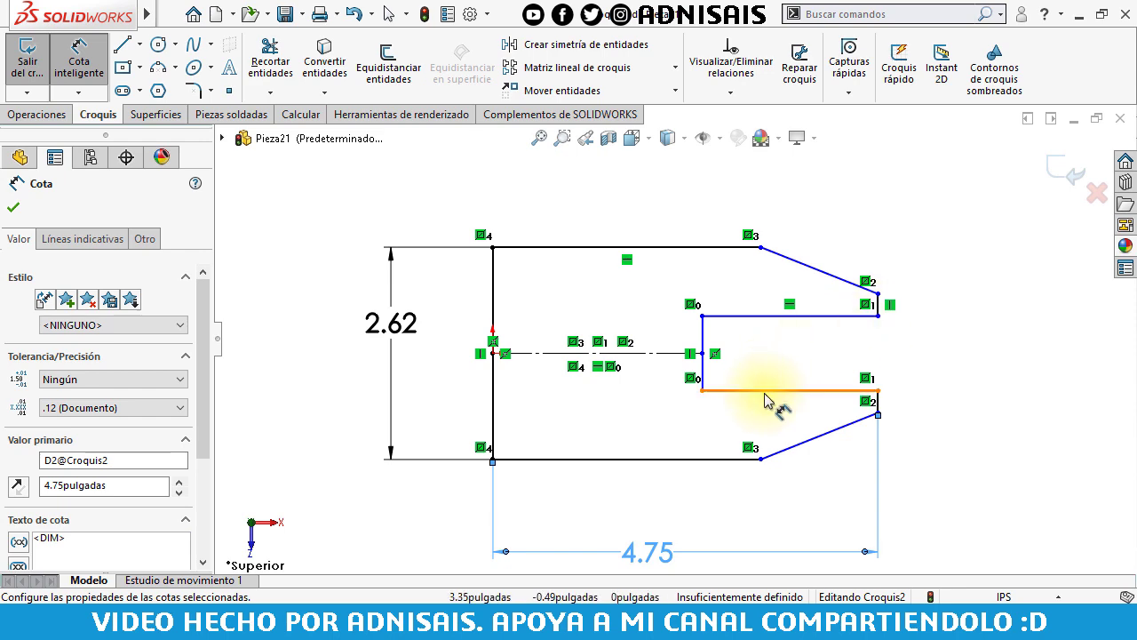
click(743, 318)
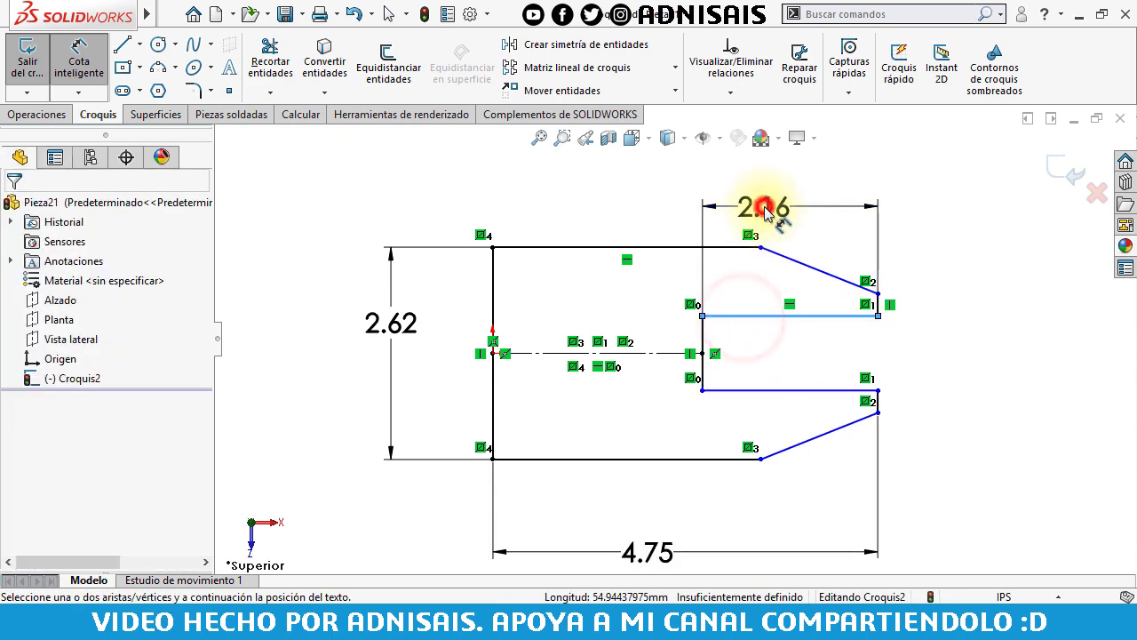
click(760, 209)
text(2.25)
key(Return)
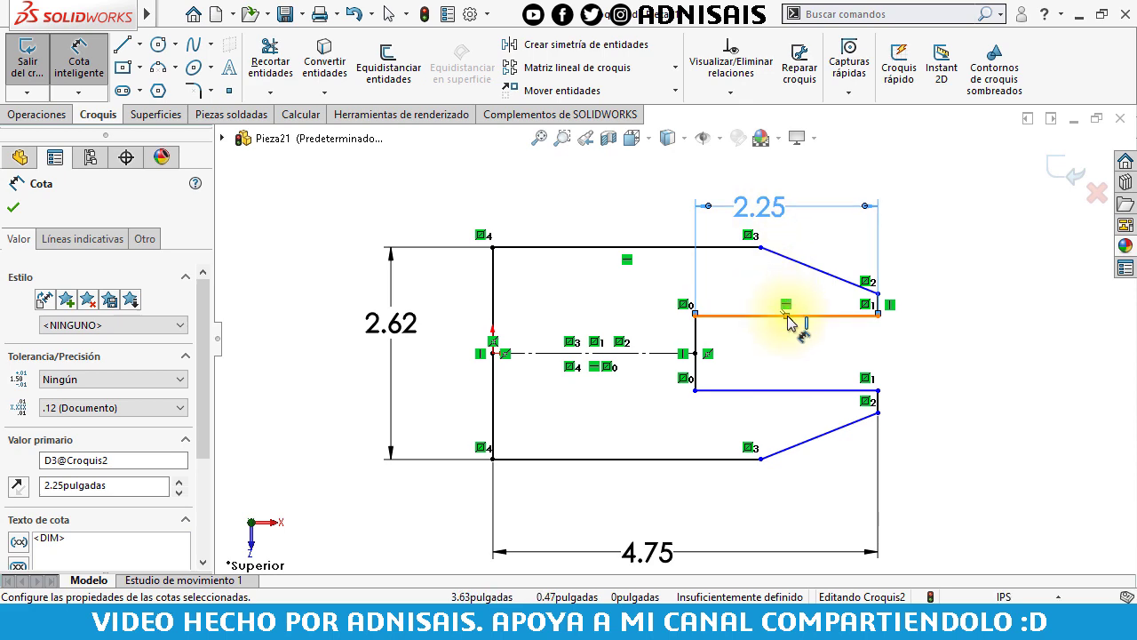
click(697, 331)
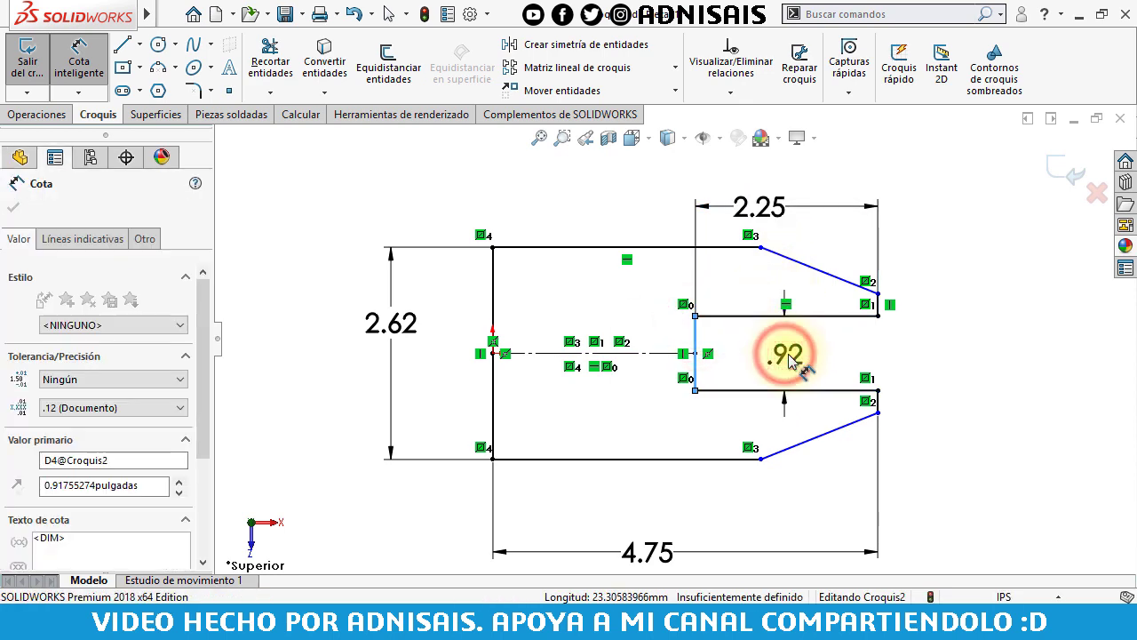
click(788, 353)
text(.62)
key(Return)
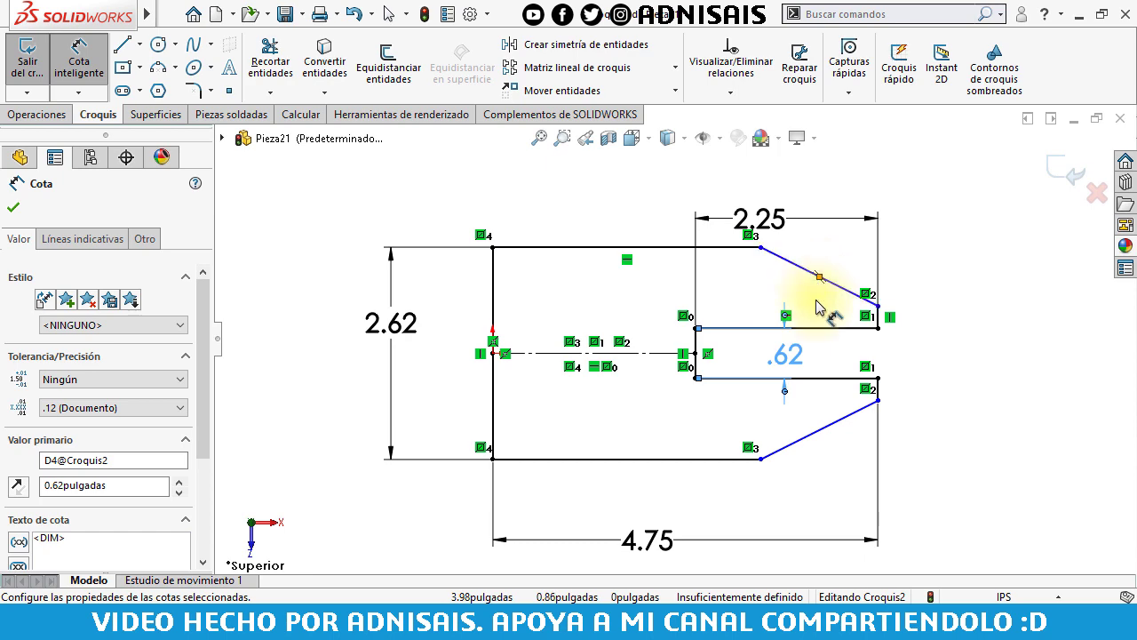
Dimension the angled corners with a 1.25 chamfer length and a 30° angle.
click(810, 444)
click(809, 486)
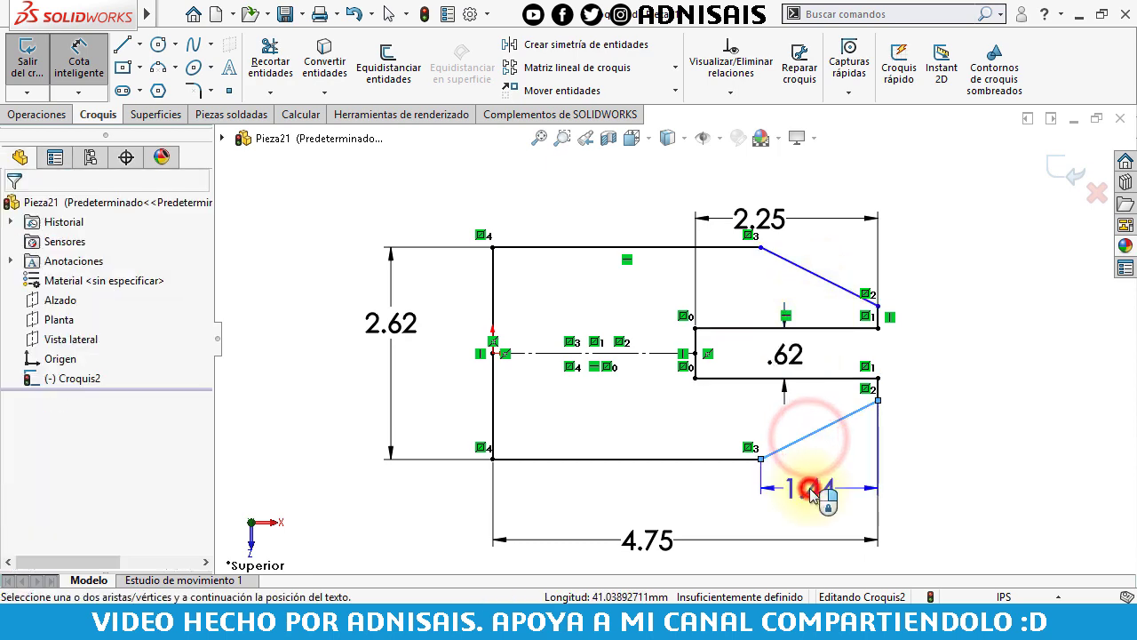
text(1.25)
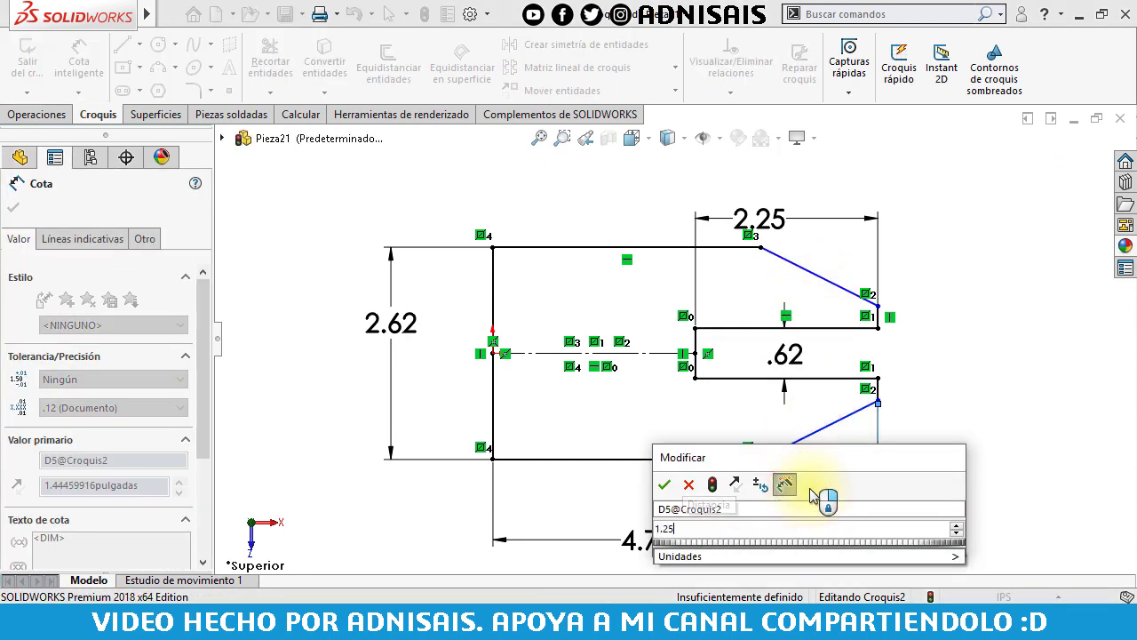
key(Return)
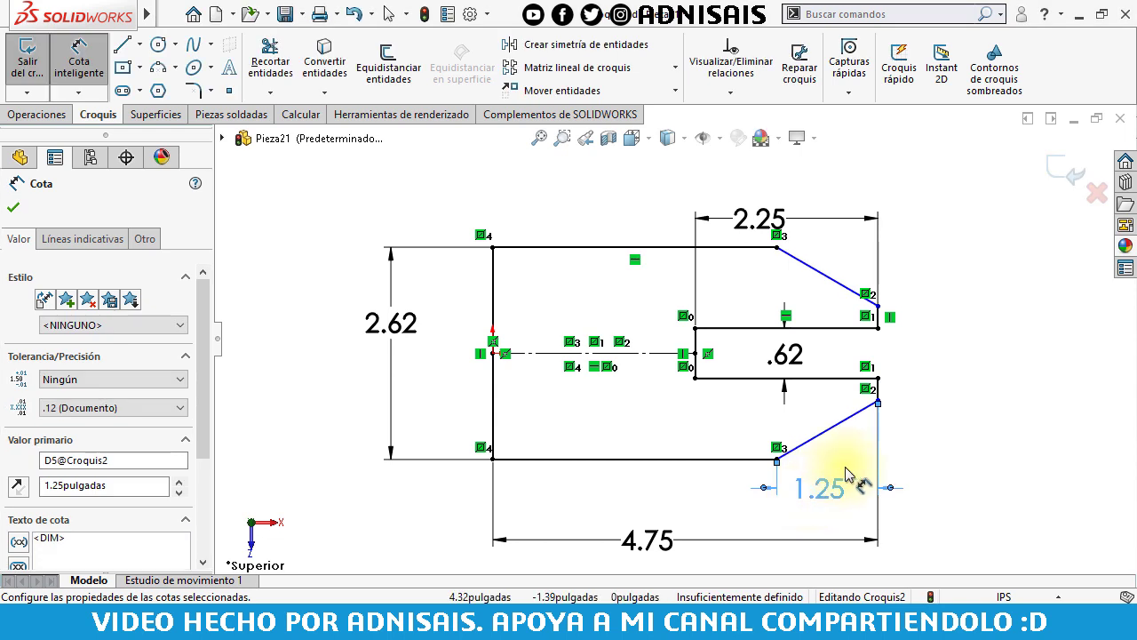
click(831, 330)
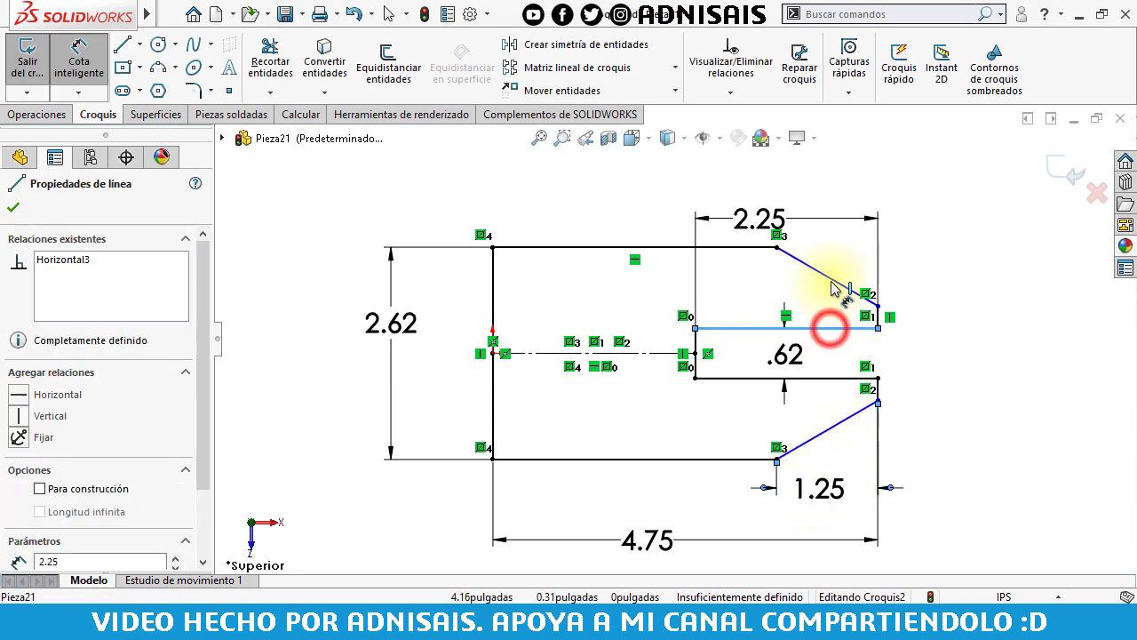
click(827, 276)
click(853, 293)
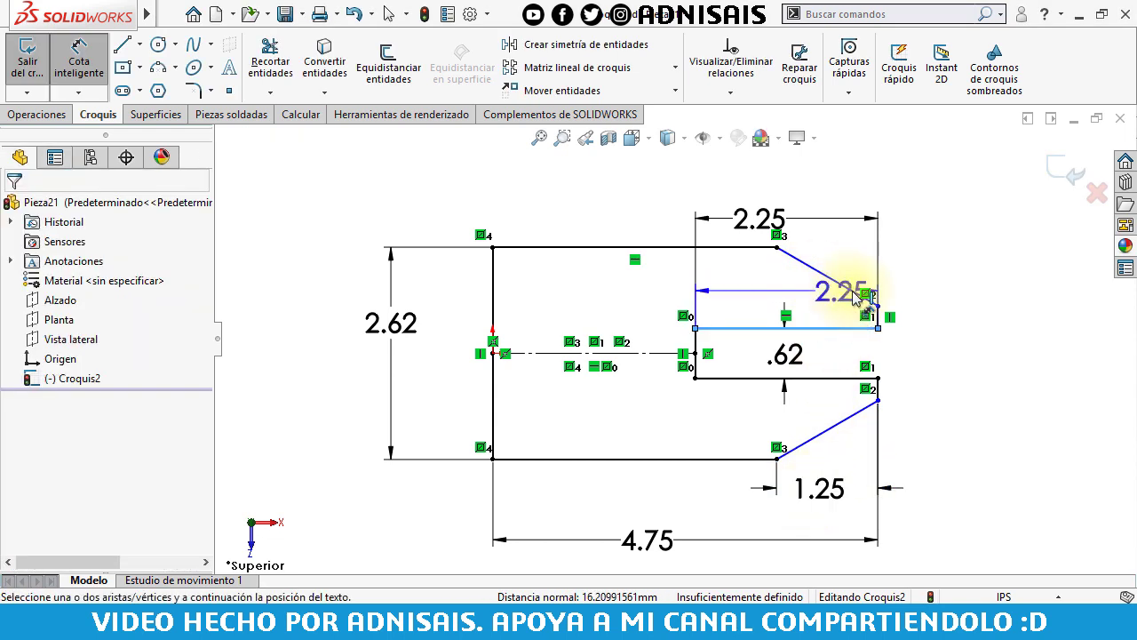
click(851, 293)
click(751, 289)
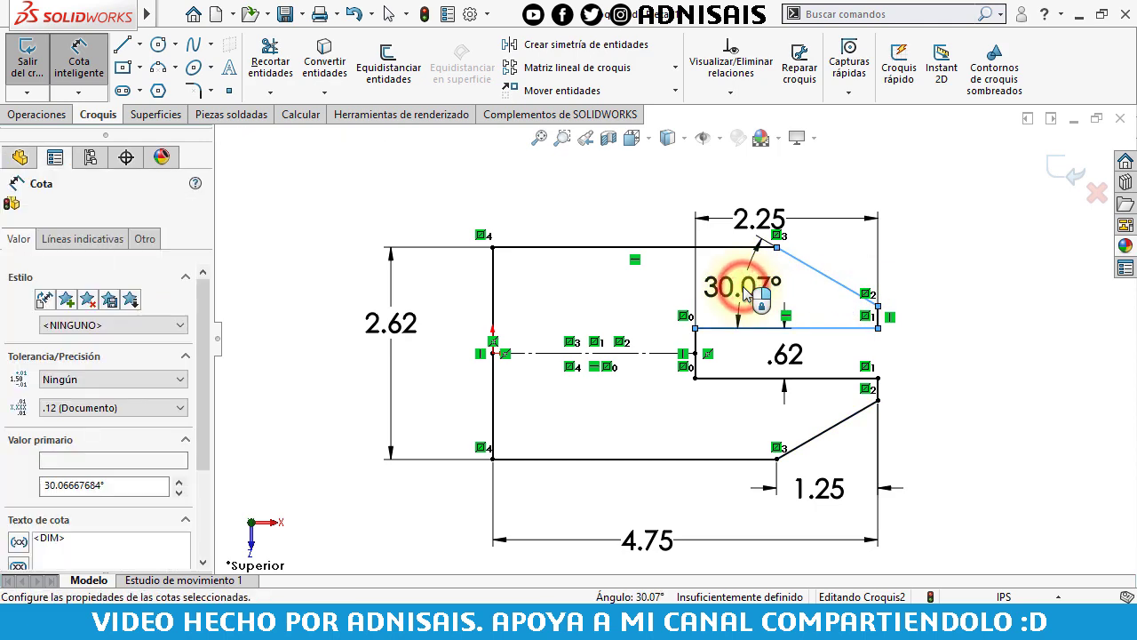
text(30)
key(Return)
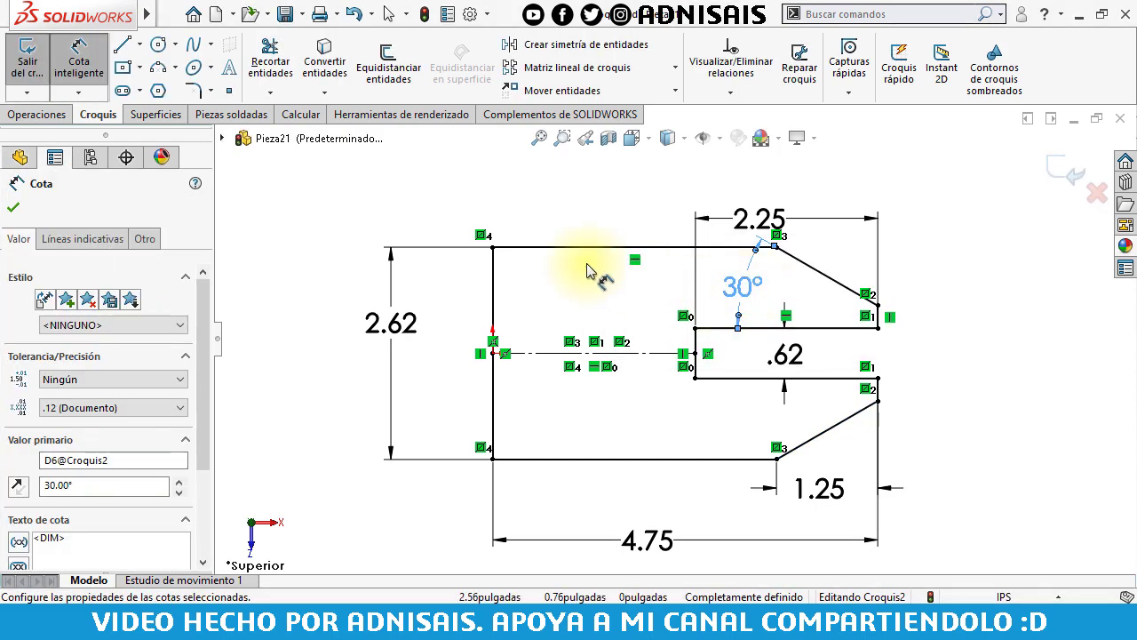
key(Escape)
click(40, 115)
Extrude the slotted outline into a solid plate and orbit to select its end face.
click(42, 79)
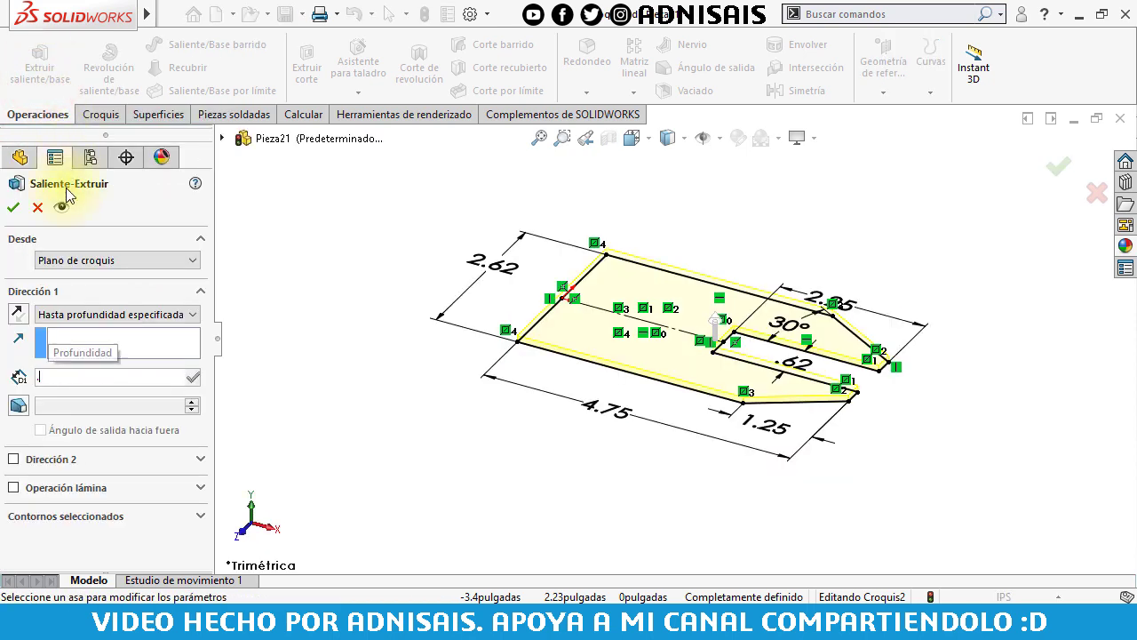
key(Return)
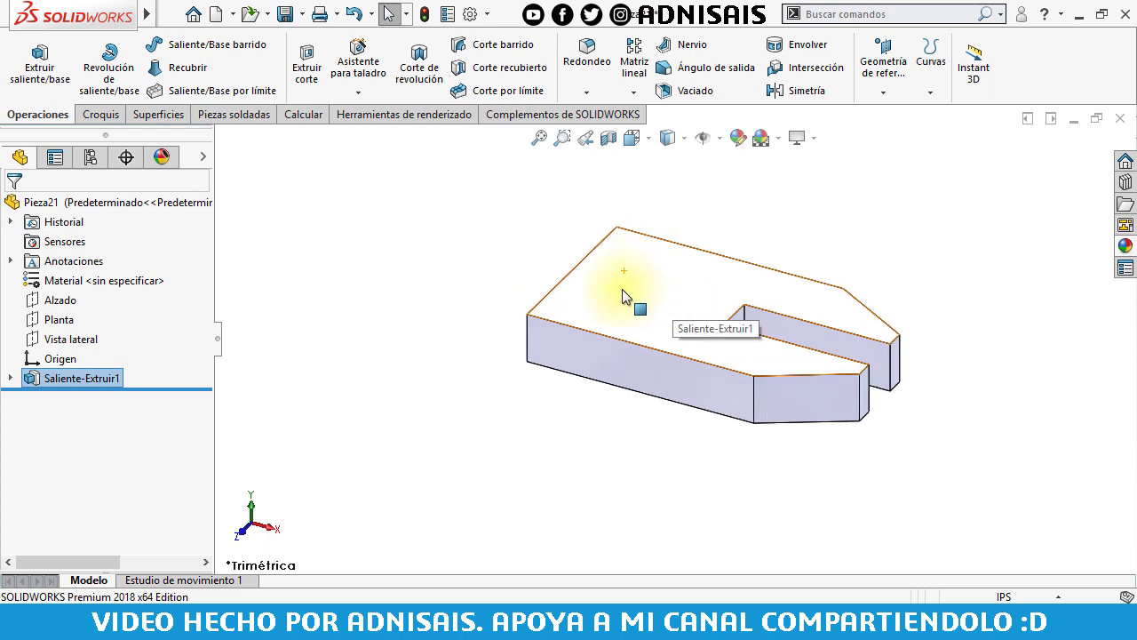
mouse_move(622, 296)
middle_down()
mouse_move(627, 281)
mouse_move(680, 287)
middle_up()
click(571, 279)
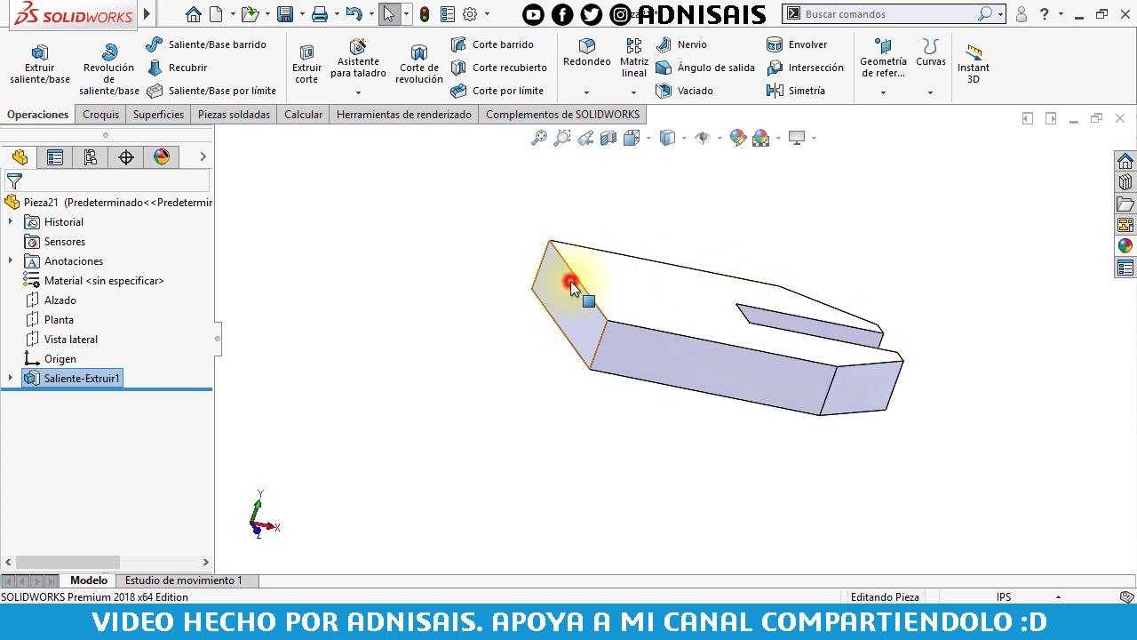
Start a sketch on the end face and draw the half block outline with a slanted dovetail step.
click(641, 234)
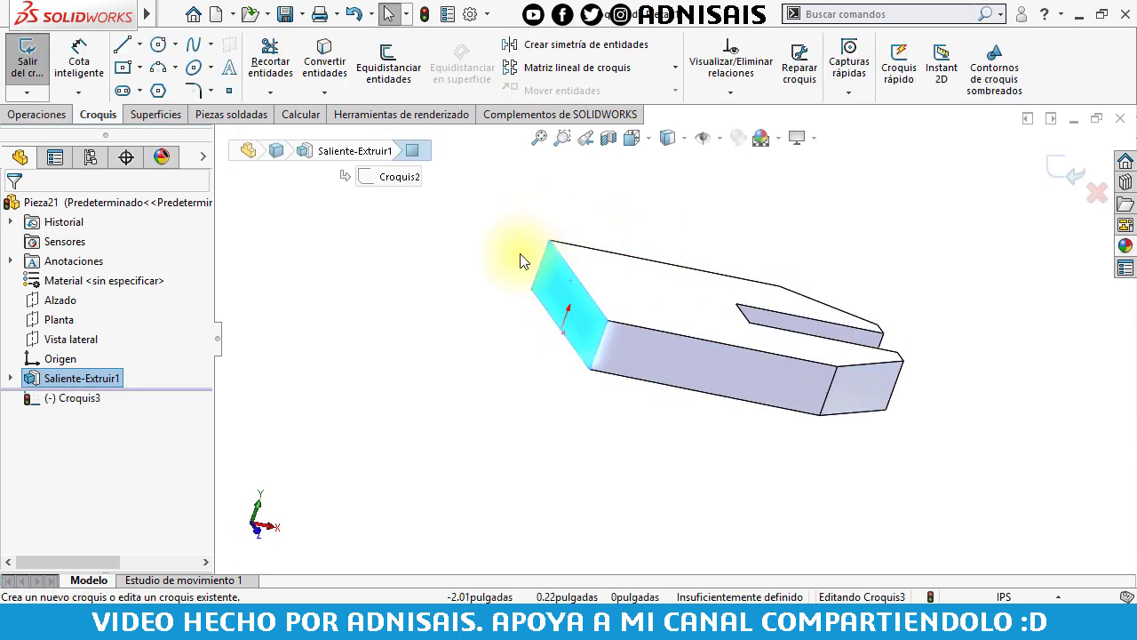
click(124, 46)
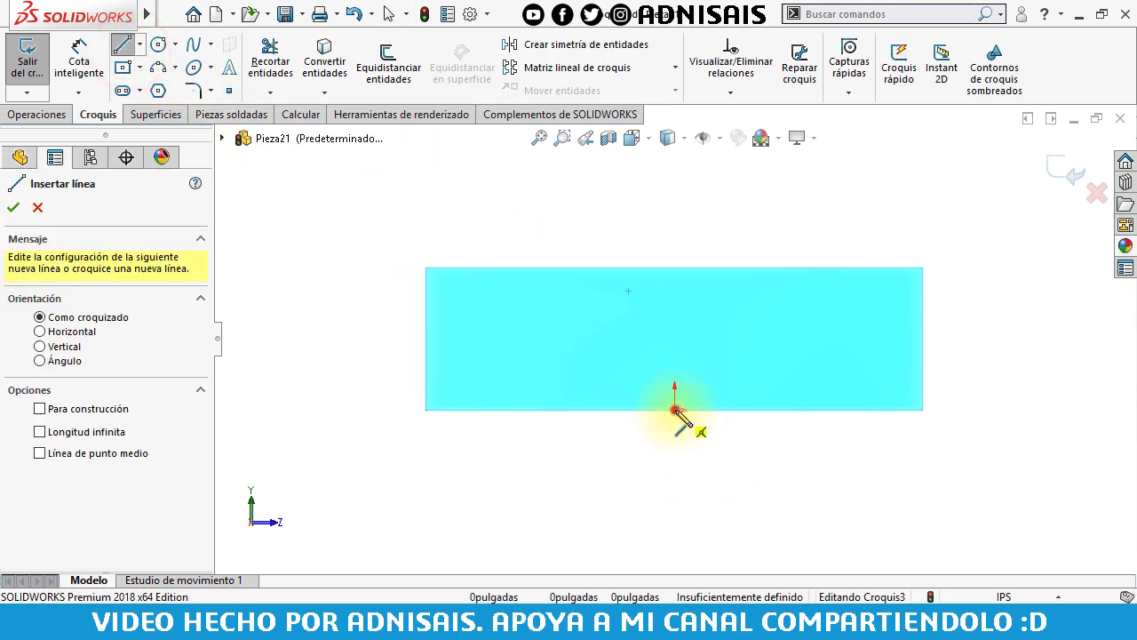
click(675, 409)
click(425, 409)
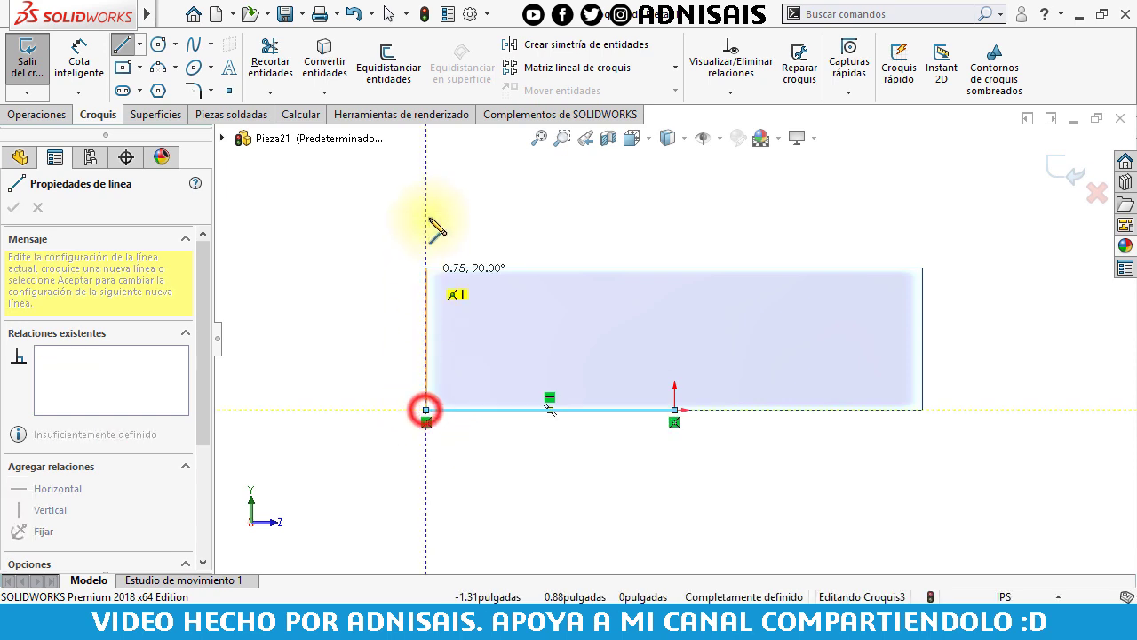
key(z)
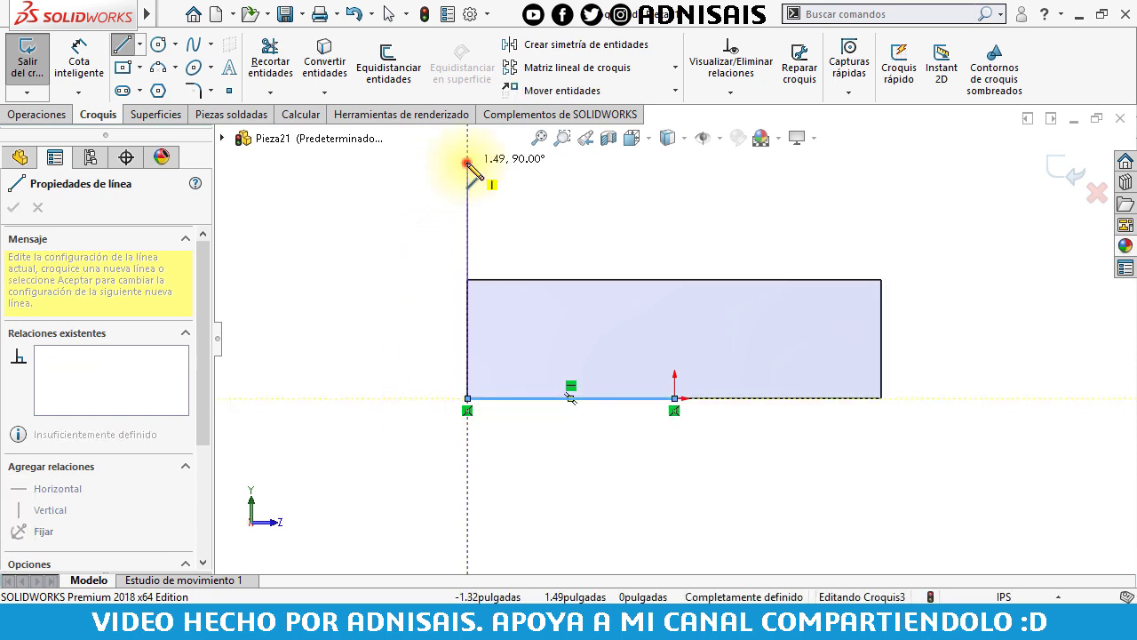
click(467, 164)
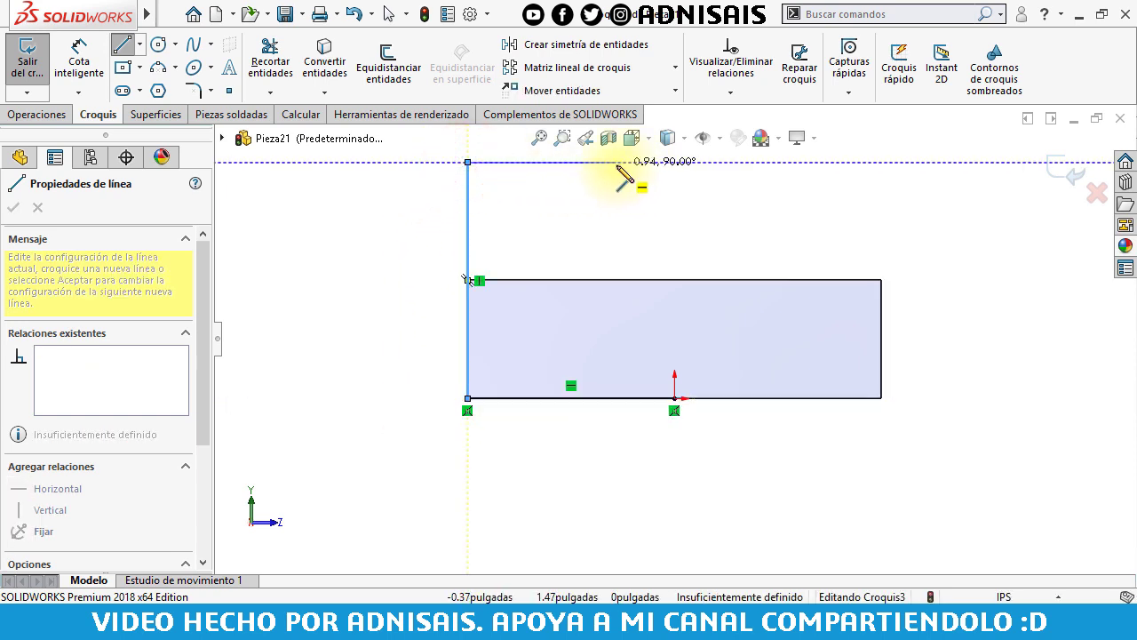
click(617, 162)
click(563, 217)
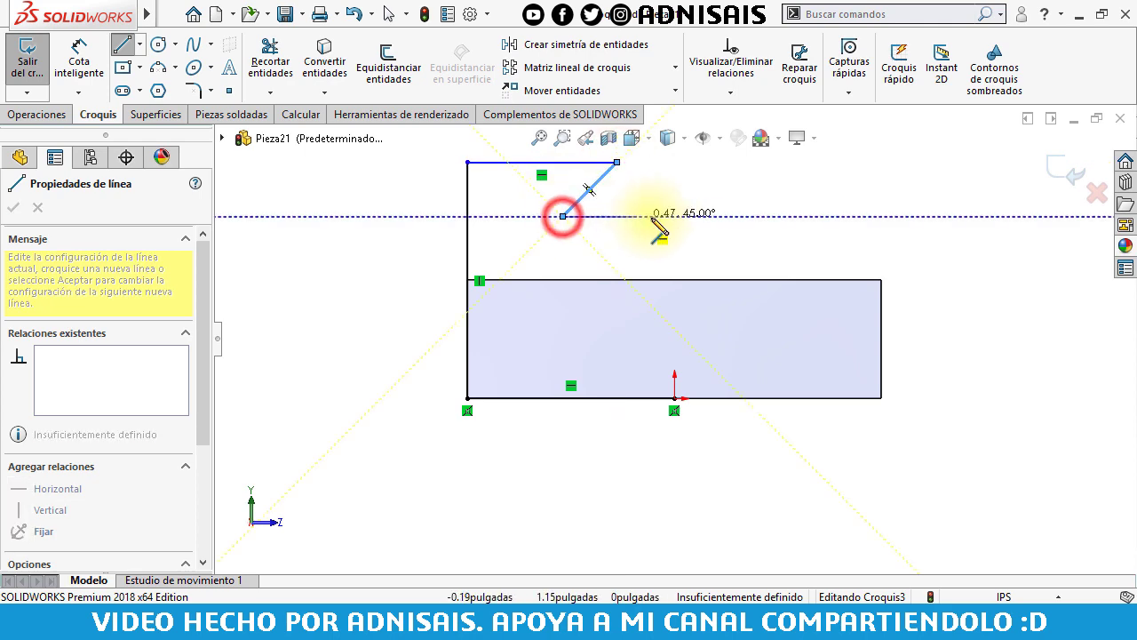
click(675, 216)
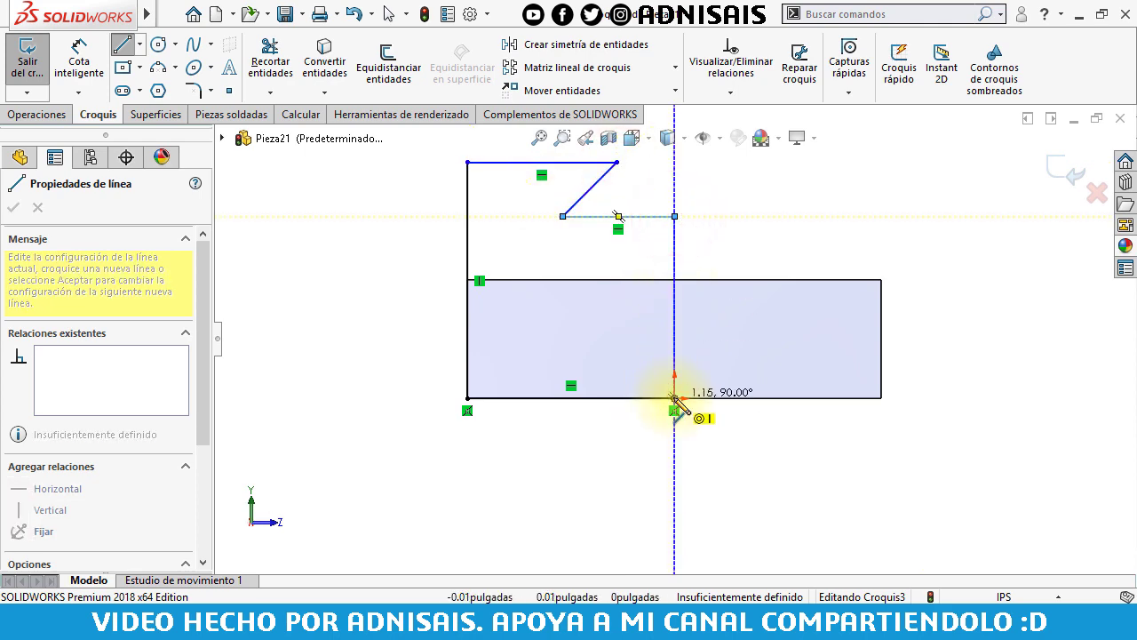
double_click(673, 396)
Convert the vertical centre line to a construction centerline and select the half profile.
key(Escape)
click(678, 259)
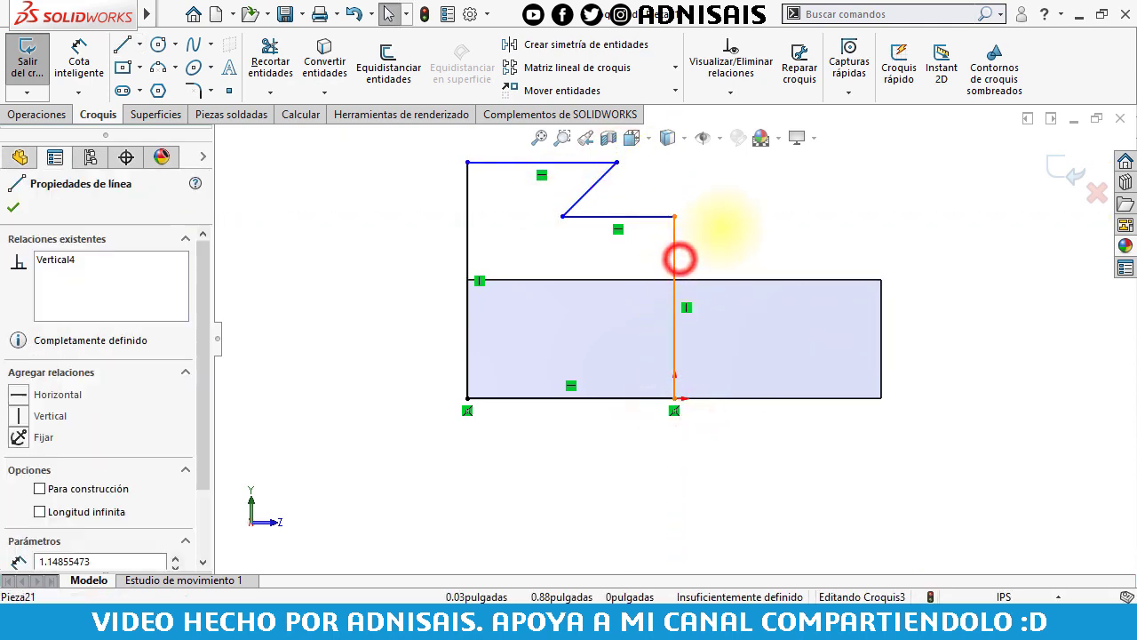
click(751, 216)
key(f)
drag(460, 195, 718, 439)
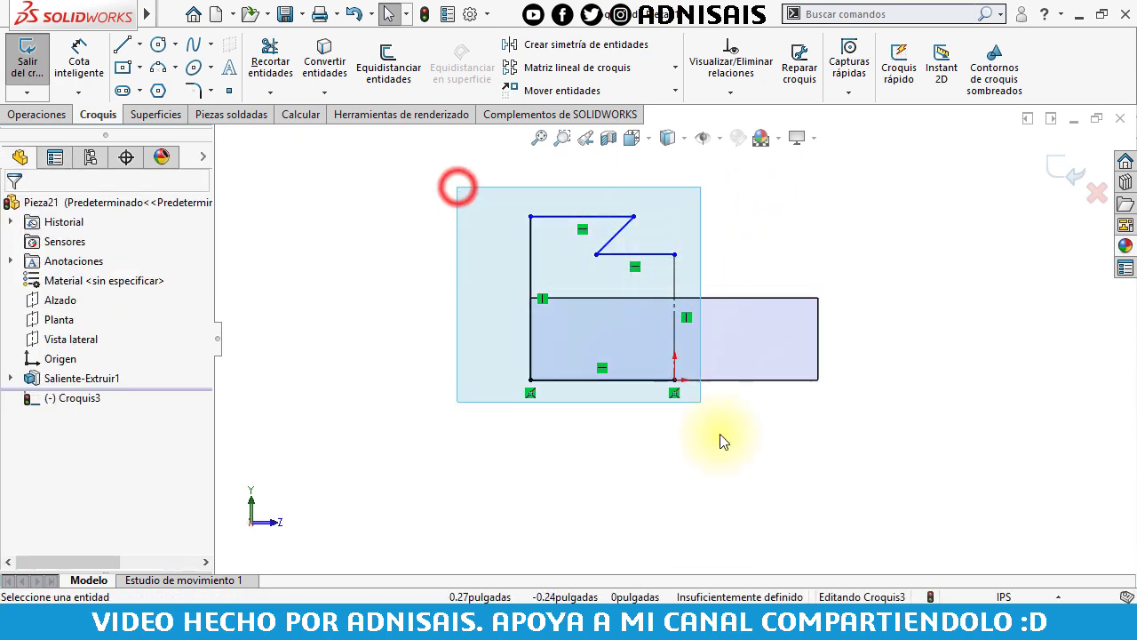
Mirror the half-profile across the centerline and dimension the block height 1.75.
click(537, 49)
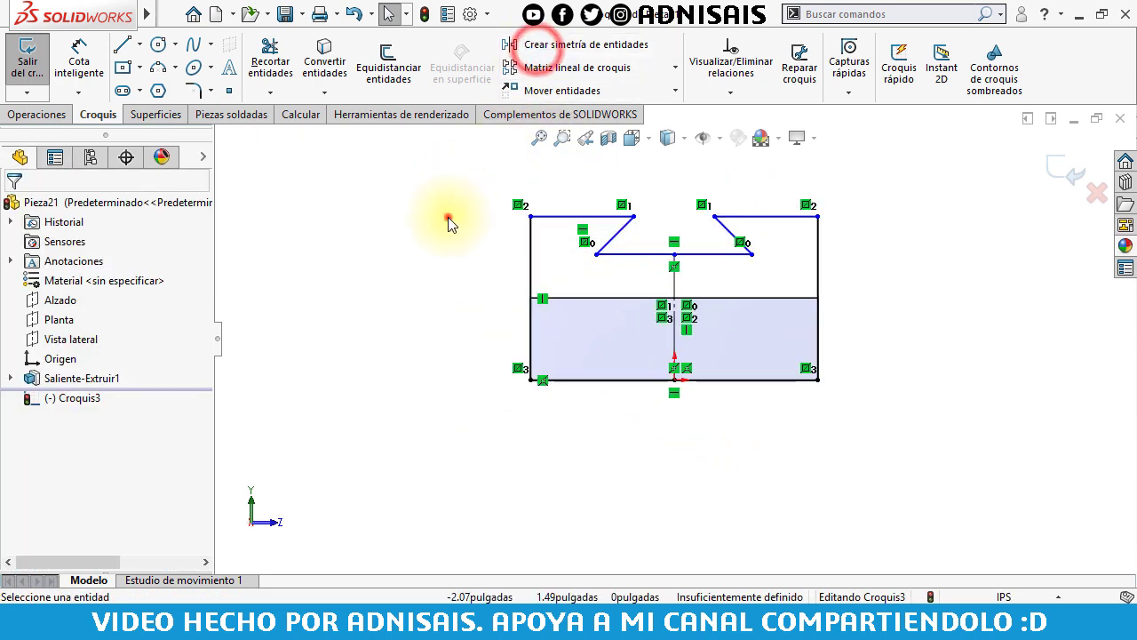
click(447, 215)
click(92, 69)
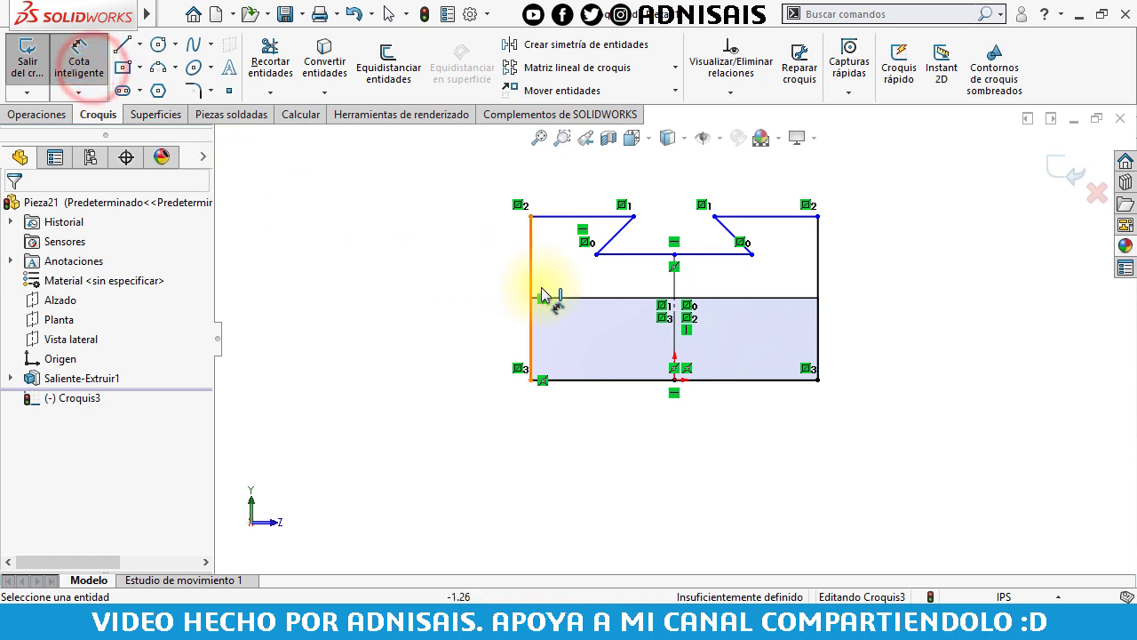
click(527, 257)
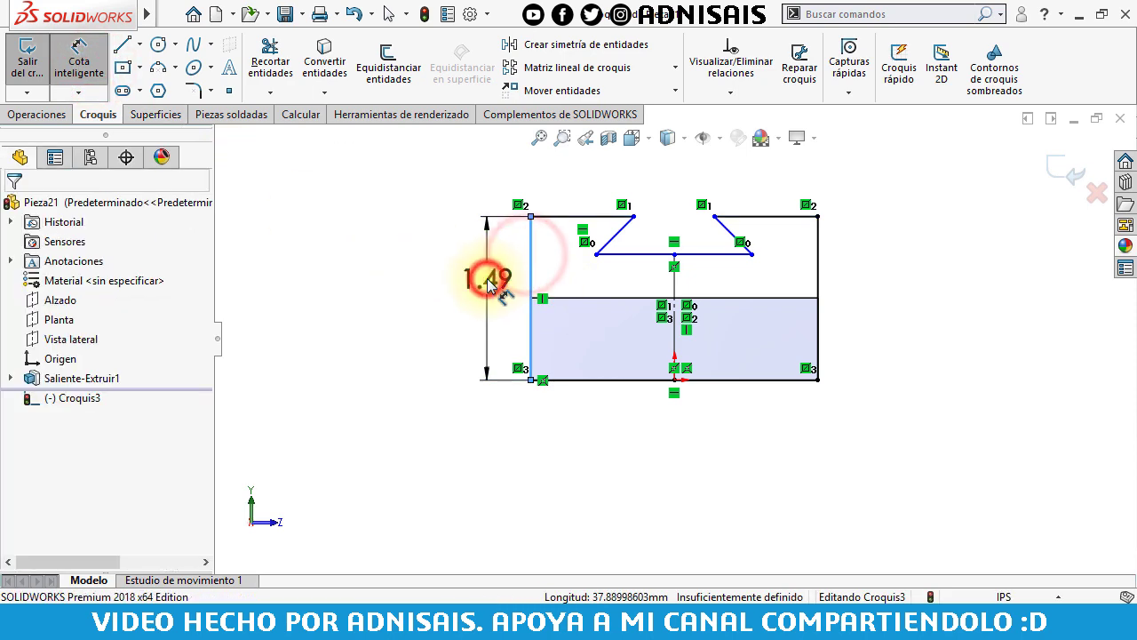
click(488, 286)
text(1.75)
key(Return)
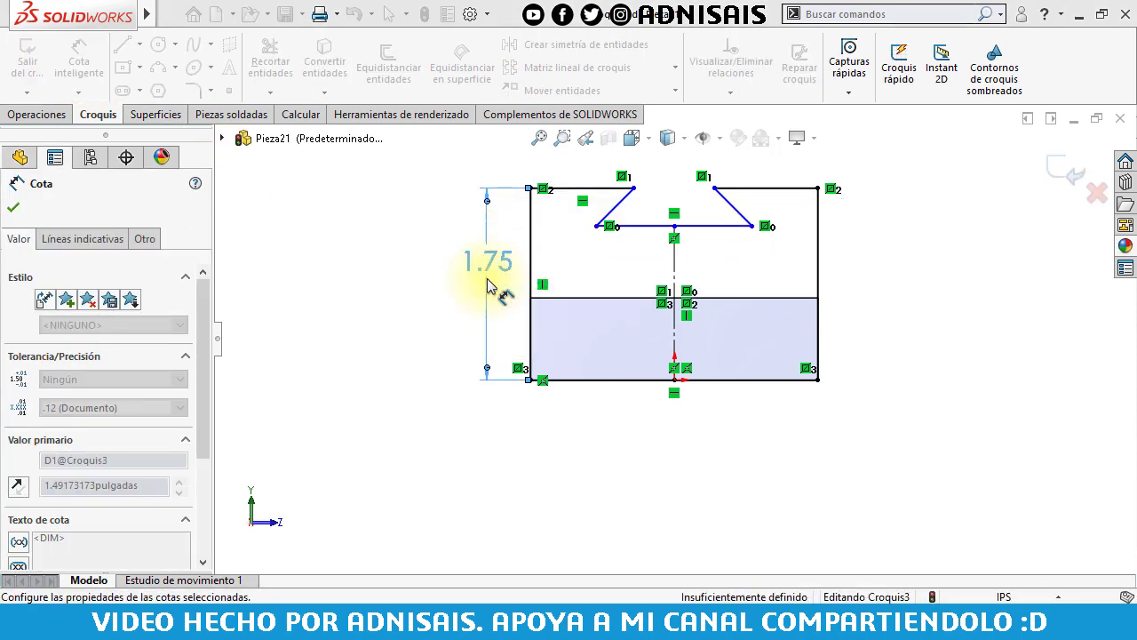
Dimension the dovetail opening width as 1.12.
scroll(719, 253, down, 2)
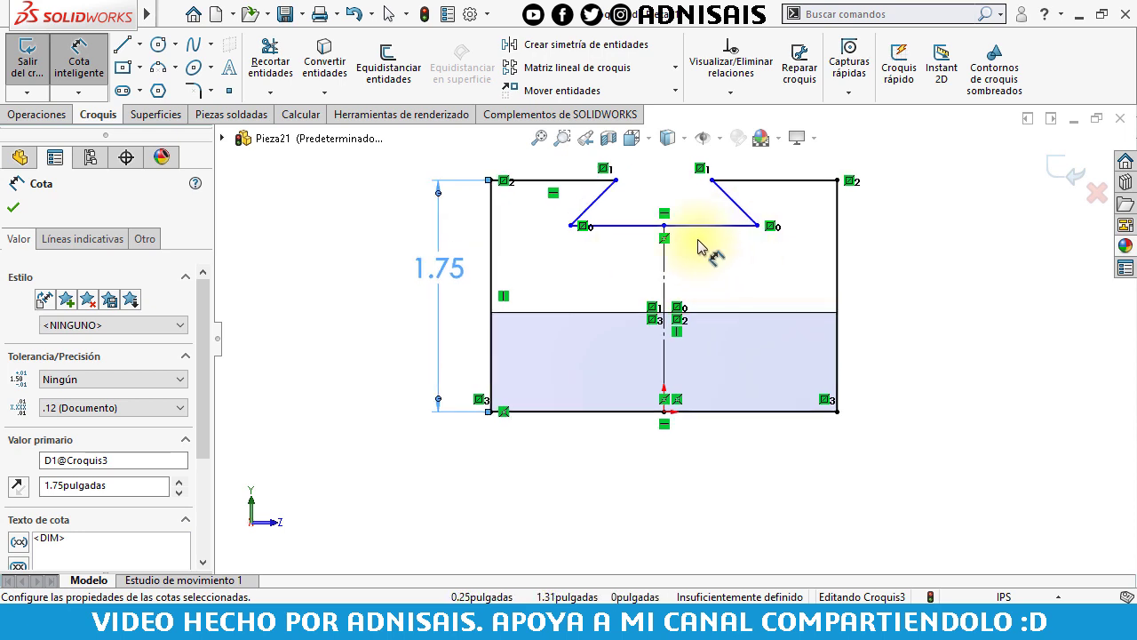
click(615, 180)
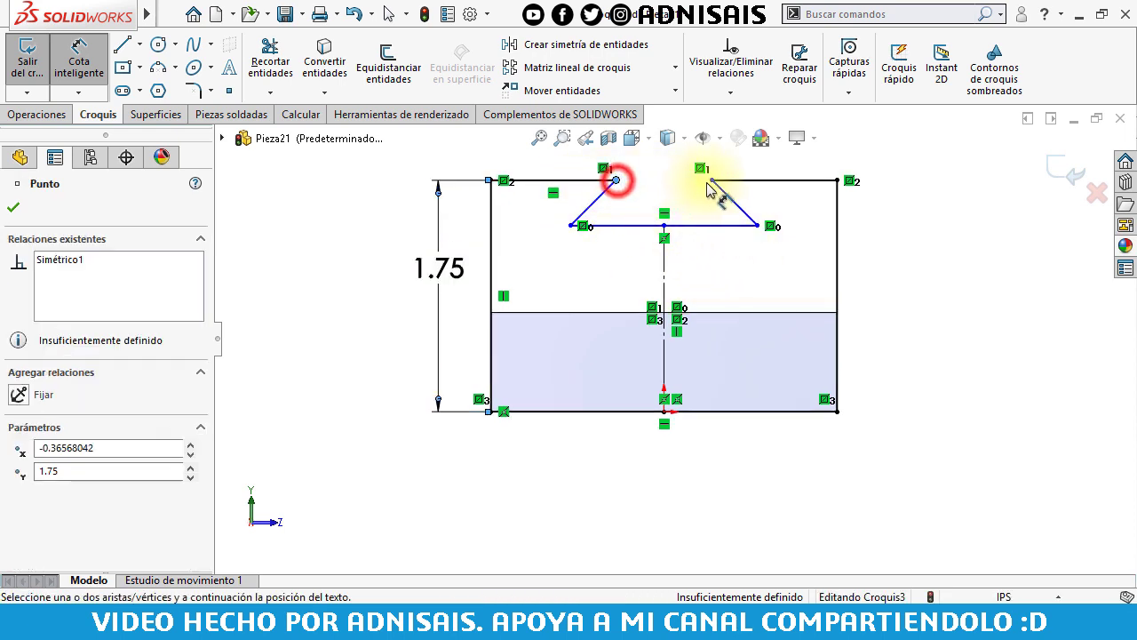
click(712, 181)
scroll(715, 179, up, 2)
click(671, 182)
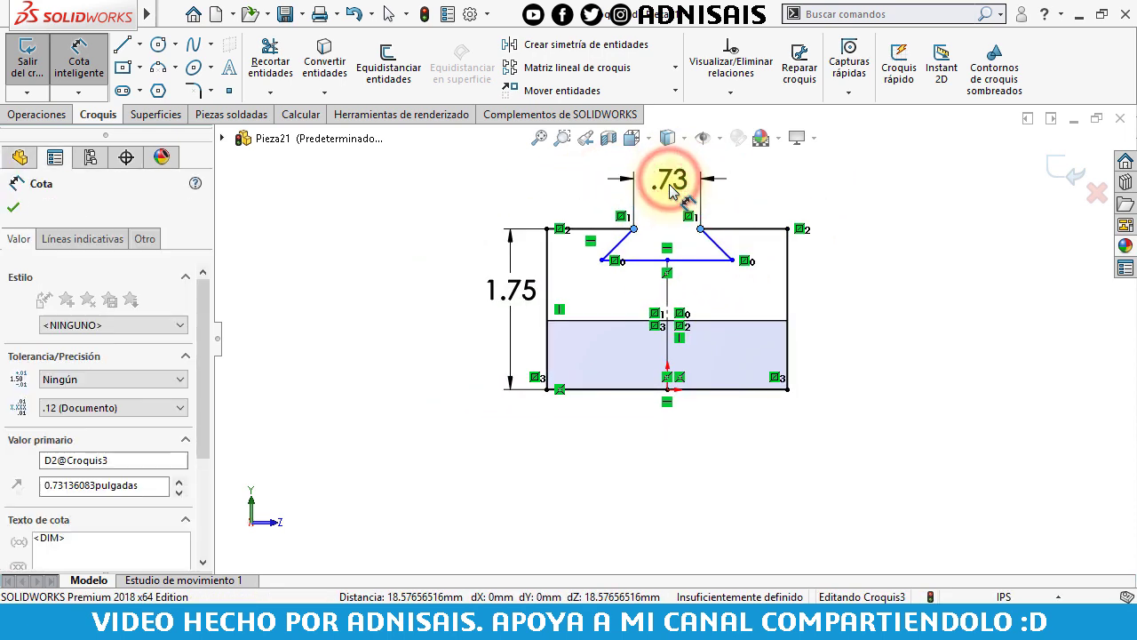
text(1.12)
key(Return)
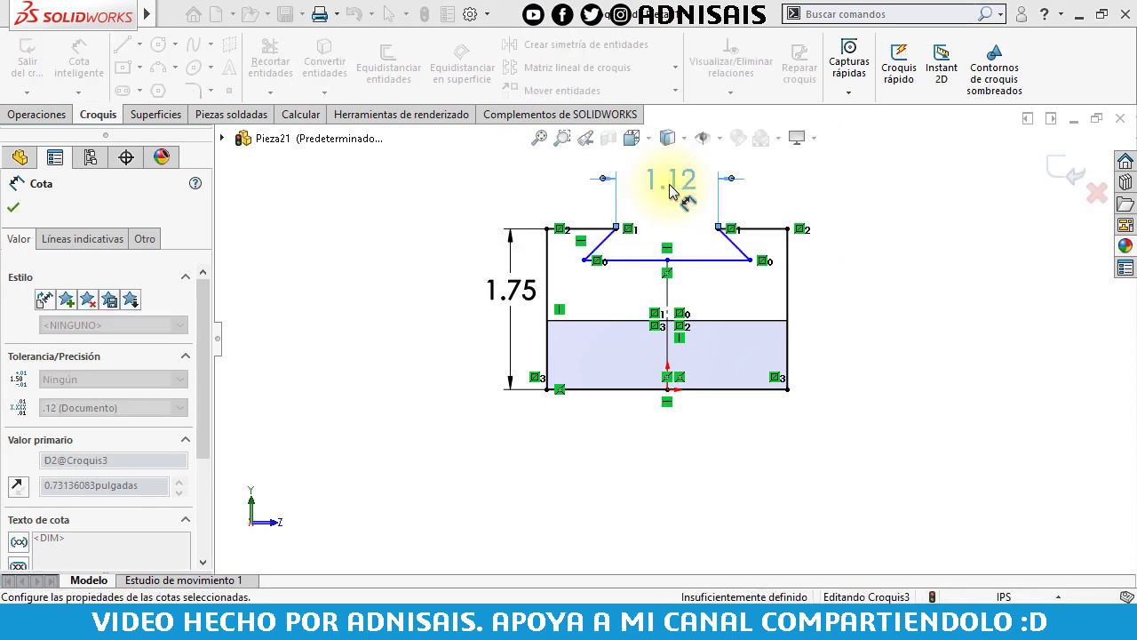
Set the dovetail slot depth to 0.50 and its side angle to 60°.
click(593, 230)
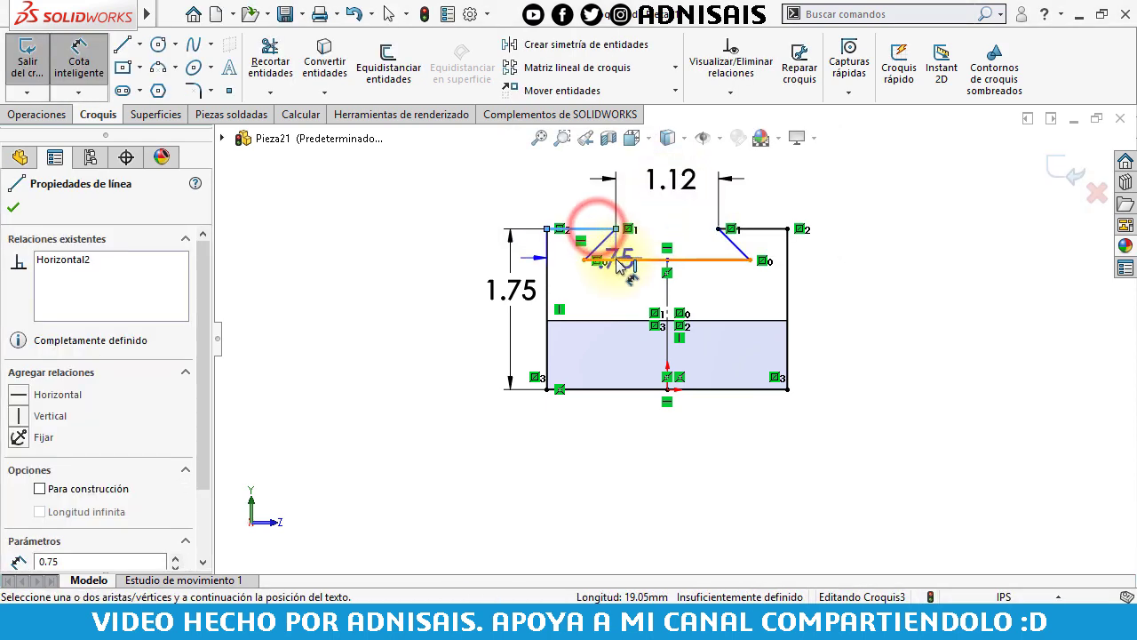
click(609, 260)
click(462, 254)
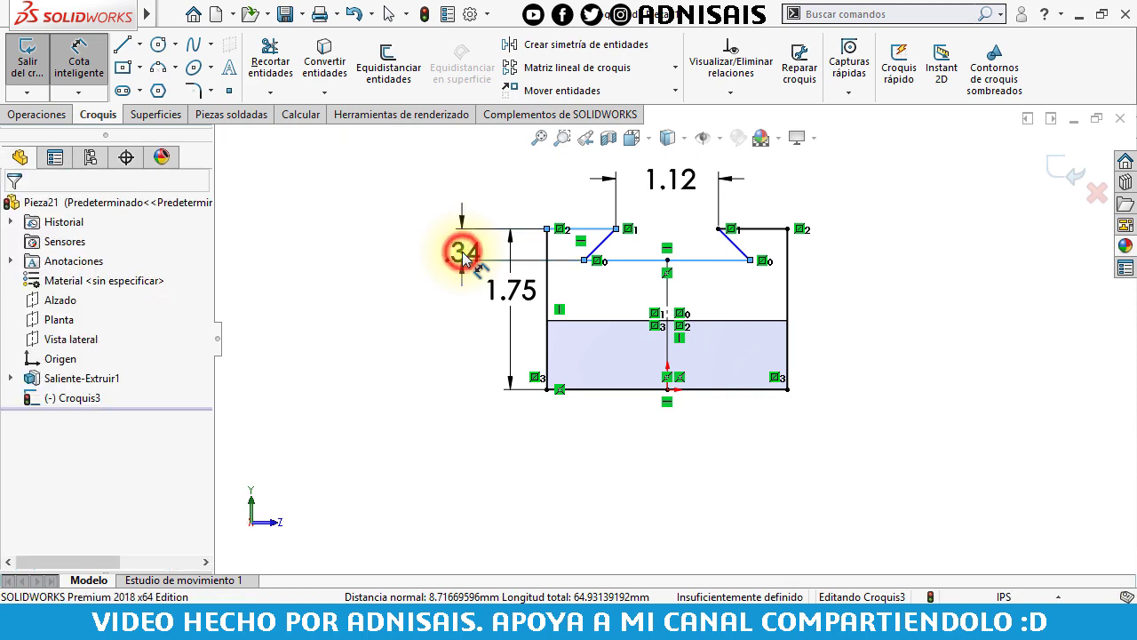
text(0.5)
key(Return)
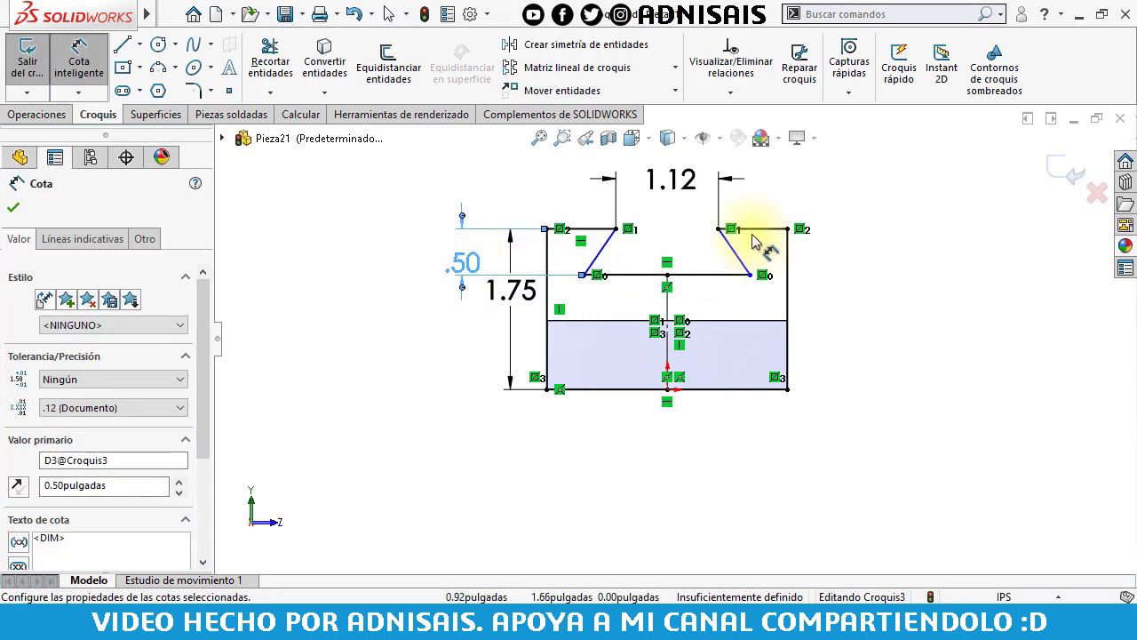
scroll(737, 222, down, 3)
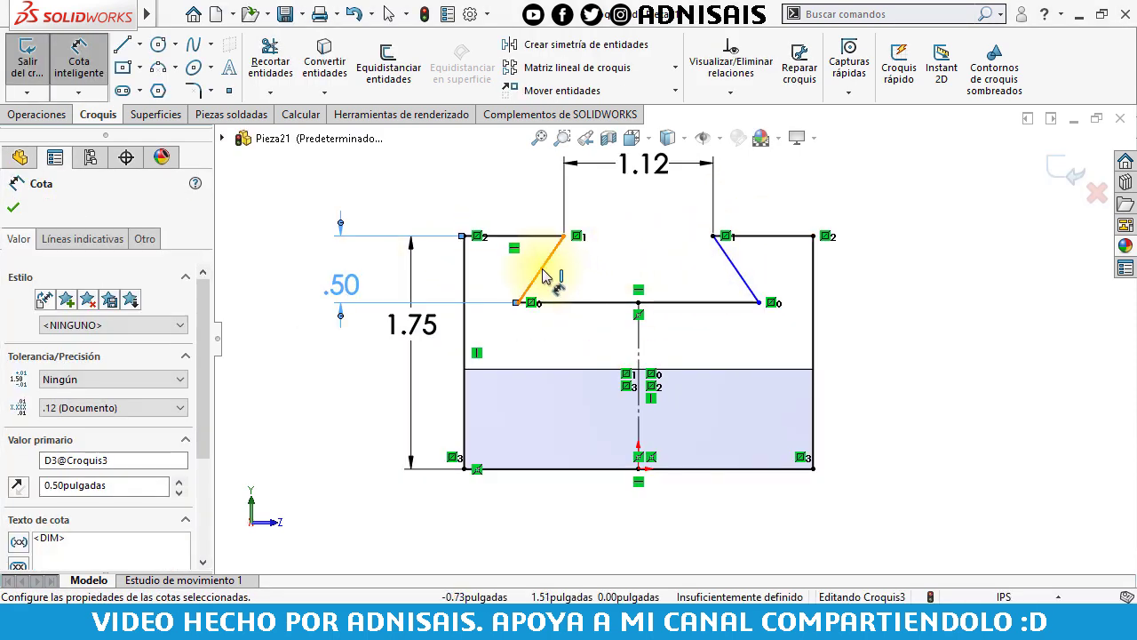
click(549, 276)
click(560, 302)
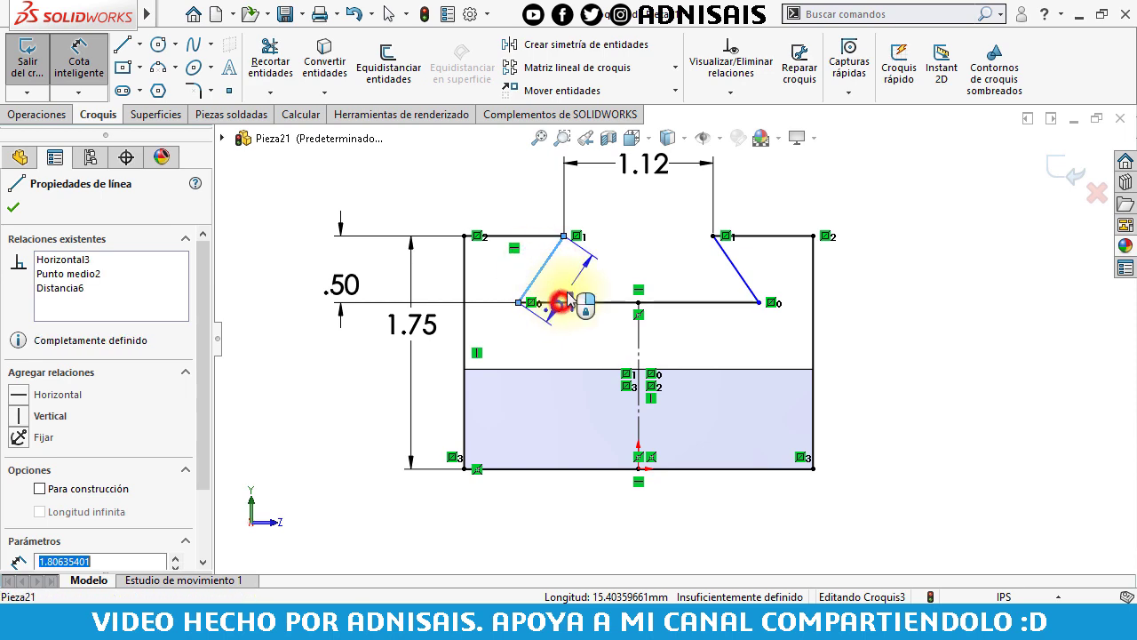
click(575, 287)
text(60)
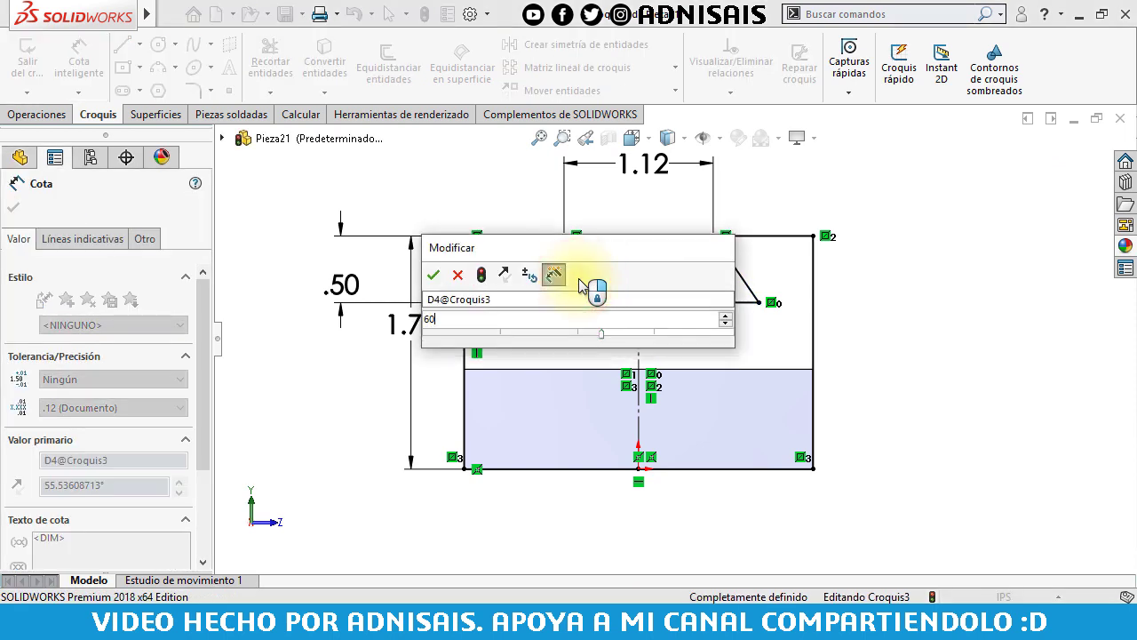
key(Return)
key(Escape)
Extrude the dovetail sketch 1 in, reversed over the plate, then view the part isometrically.
click(33, 114)
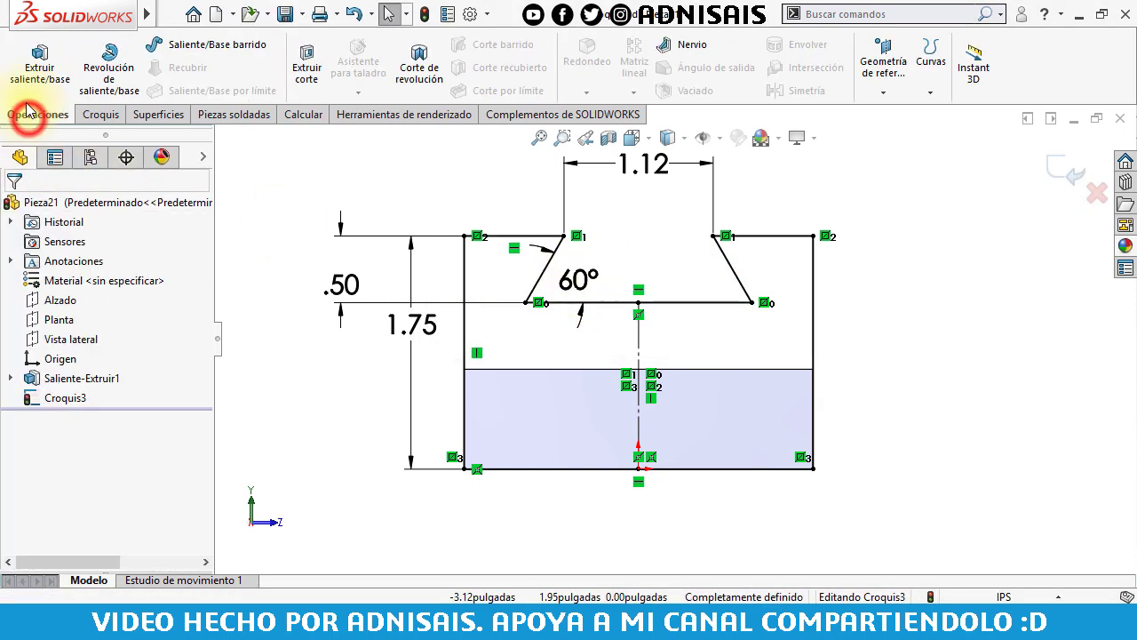
click(29, 79)
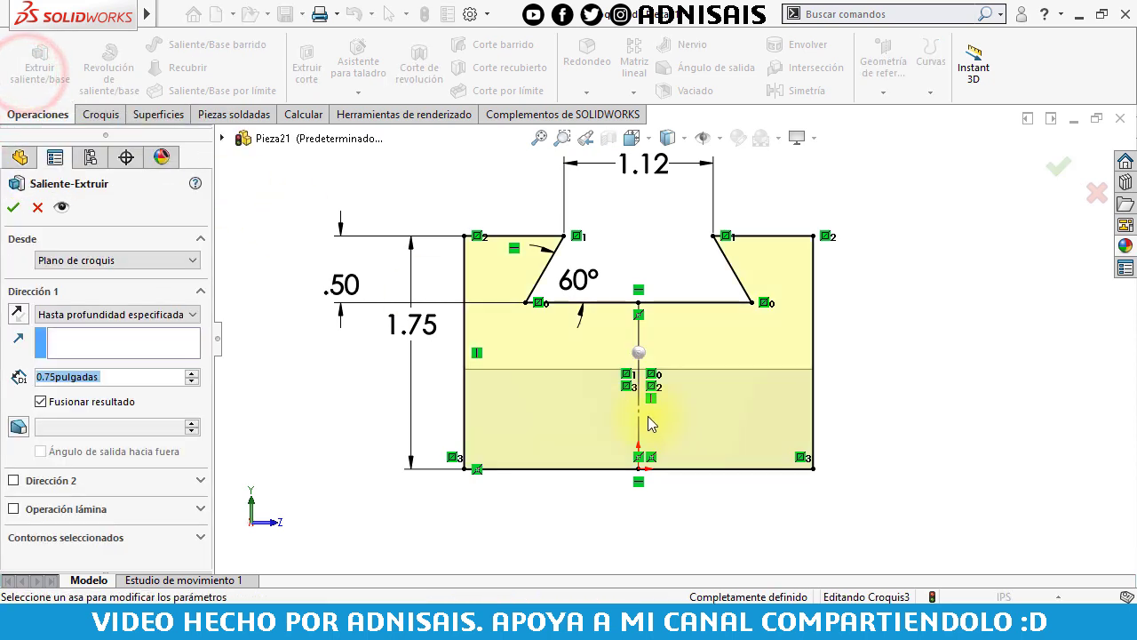
middle_drag(648, 422, 533, 412)
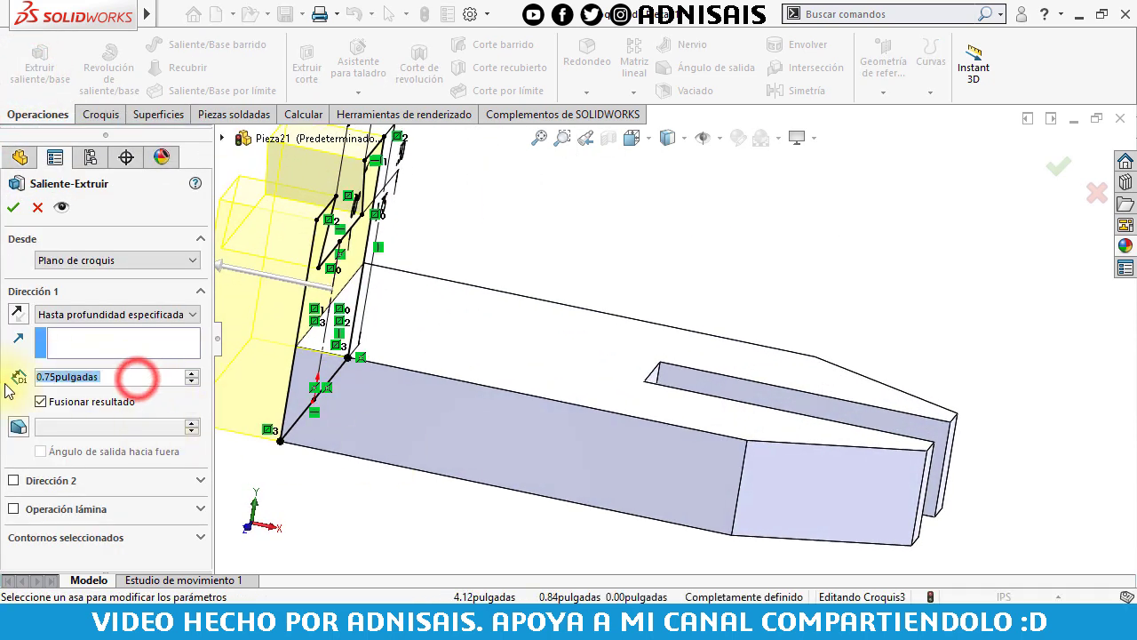
text(1)
click(394, 520)
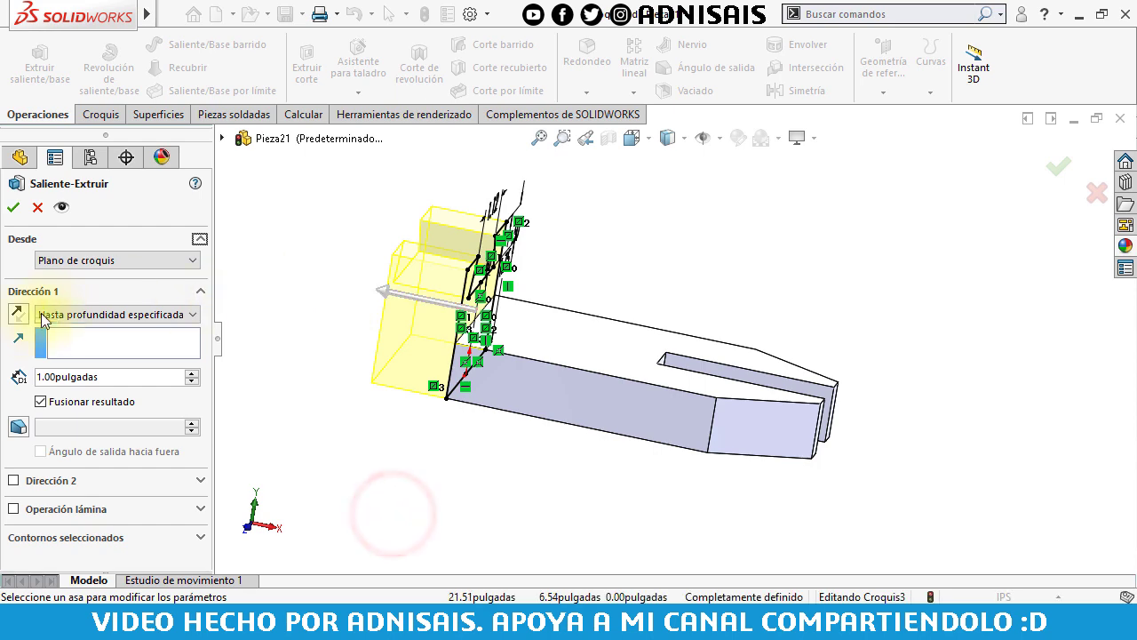
click(19, 316)
click(12, 207)
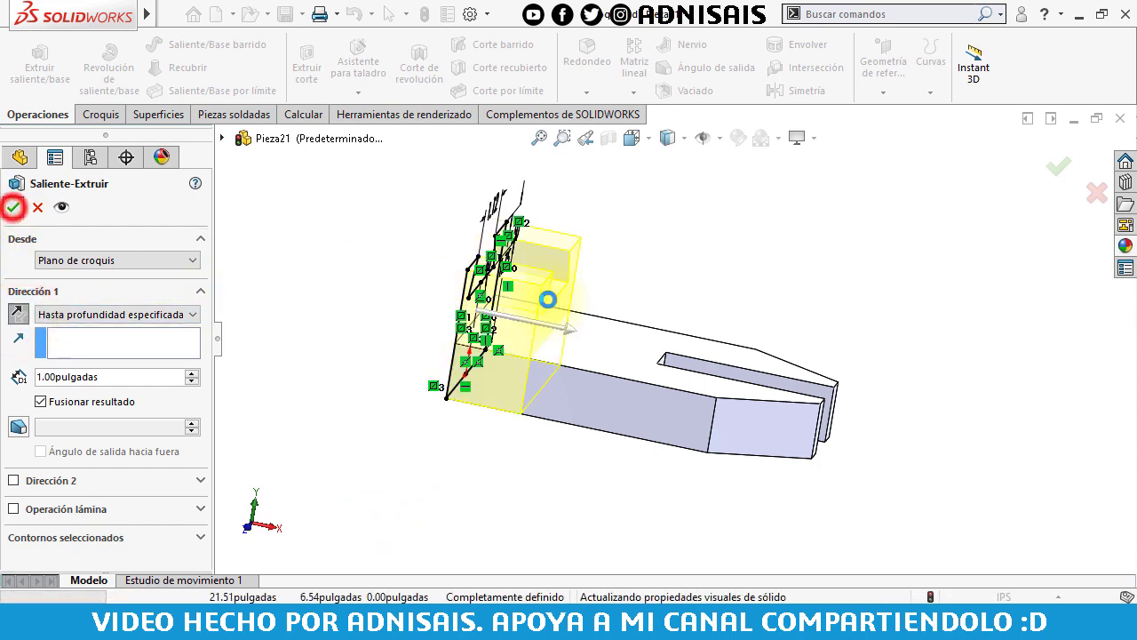
key(ctrl+7)
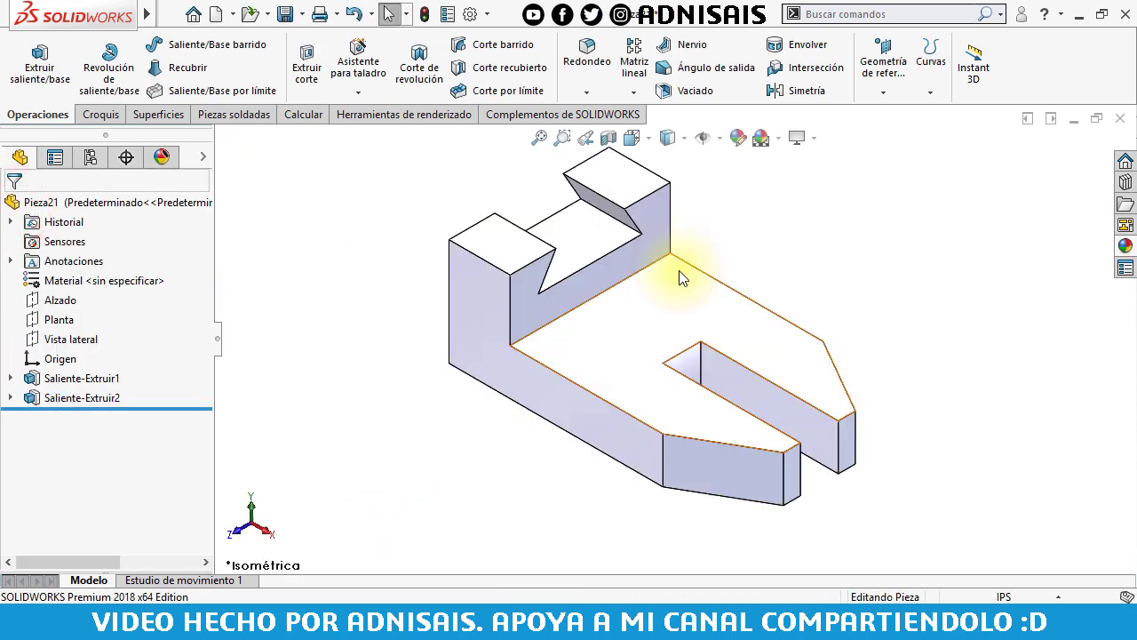
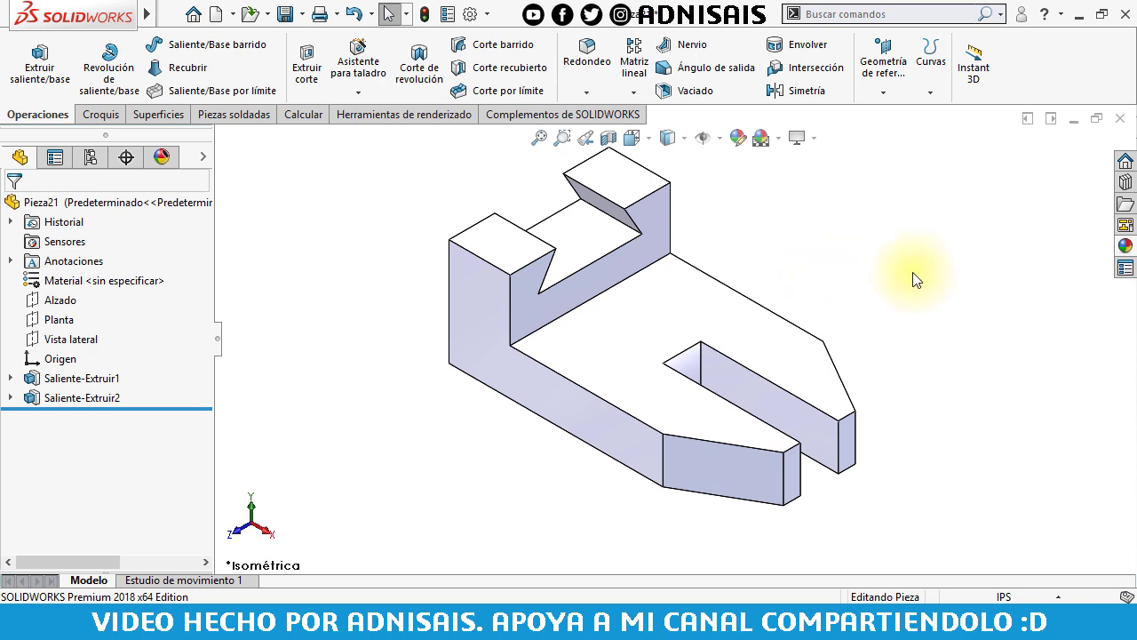
Create a new part and start a sketch on the Alzado (front) plane.
click(223, 15)
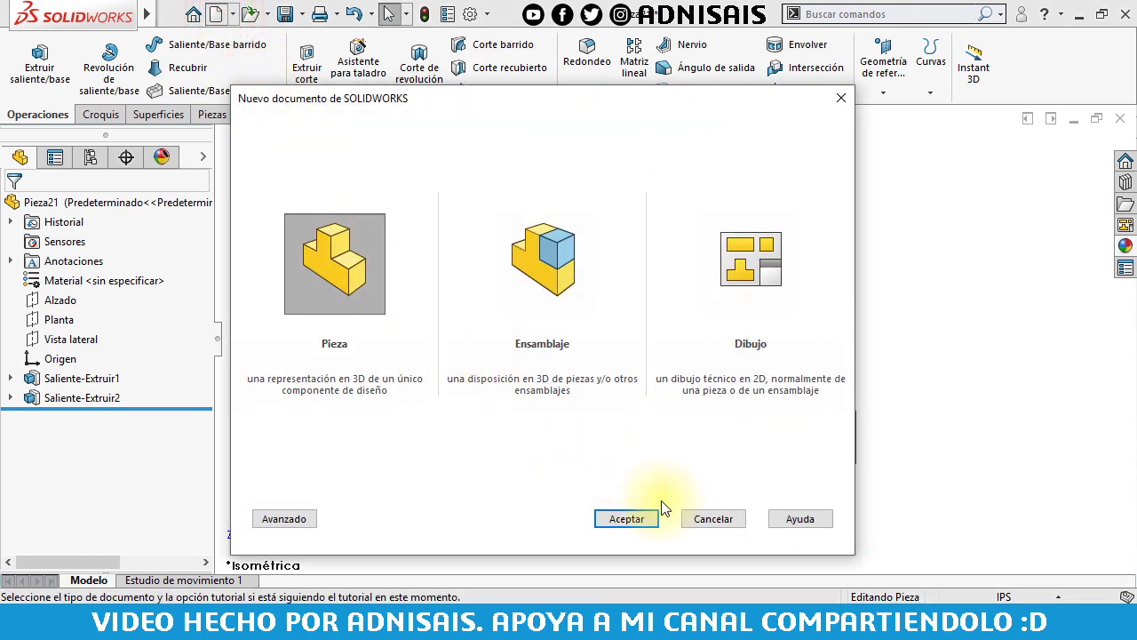
click(651, 504)
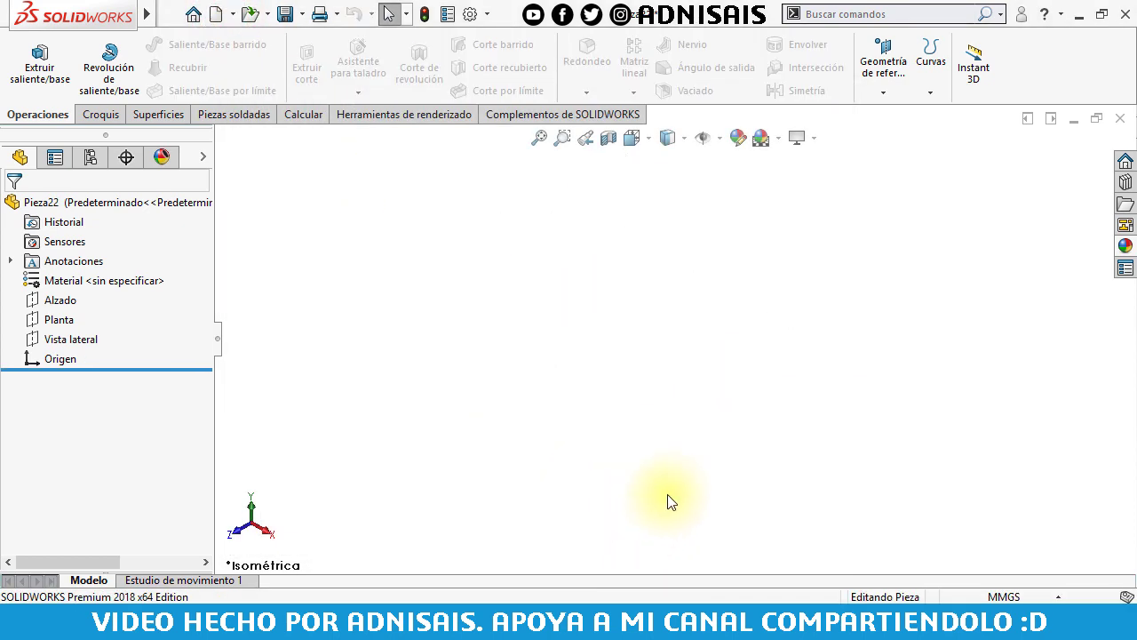
click(52, 308)
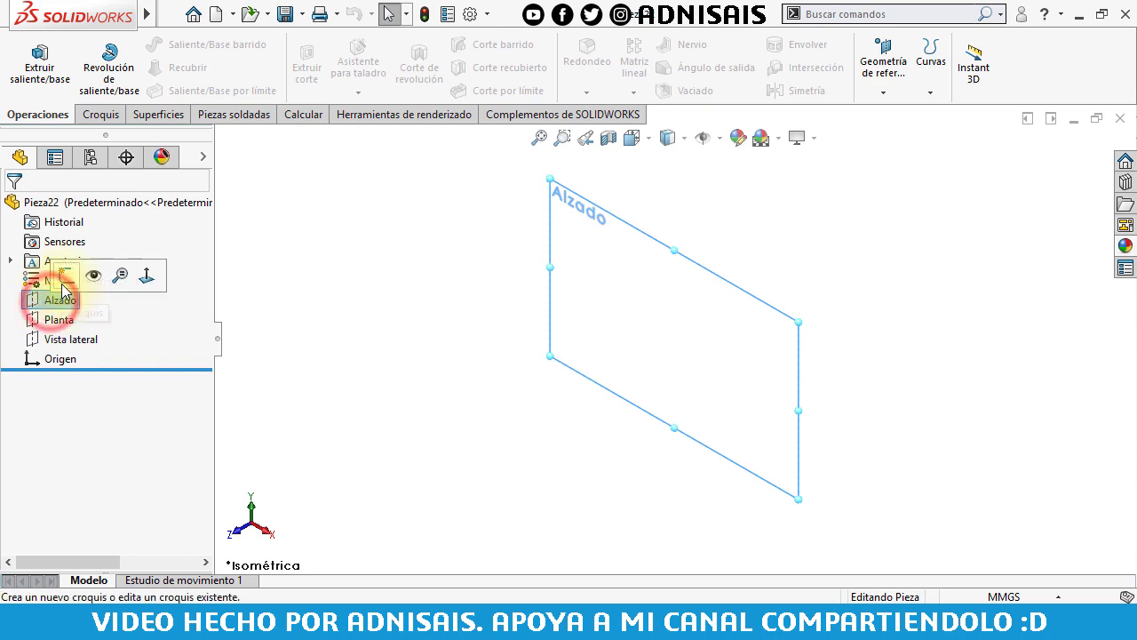
click(64, 277)
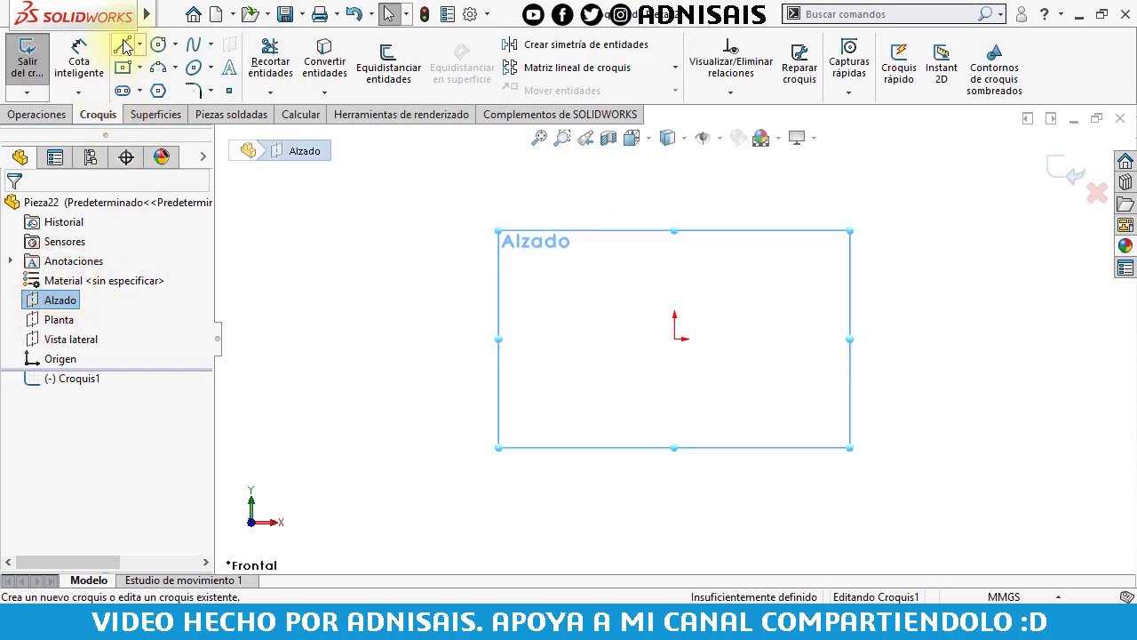
Draw a closed five-sided outline from the origin with a flat top and a sloping right edge.
click(123, 44)
click(675, 339)
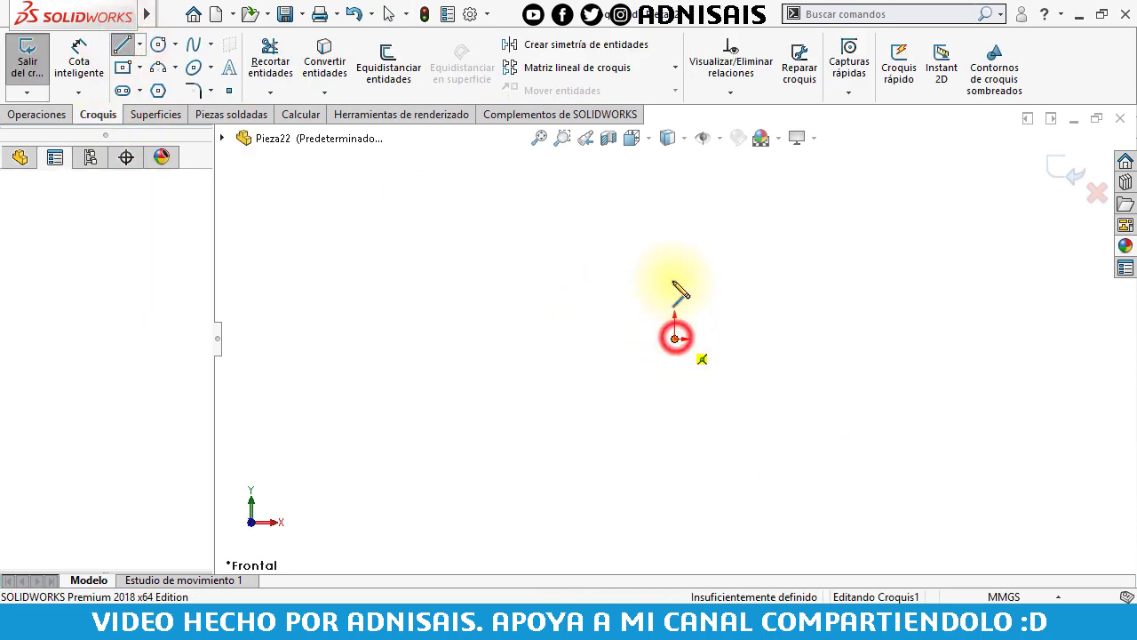
click(675, 187)
click(772, 187)
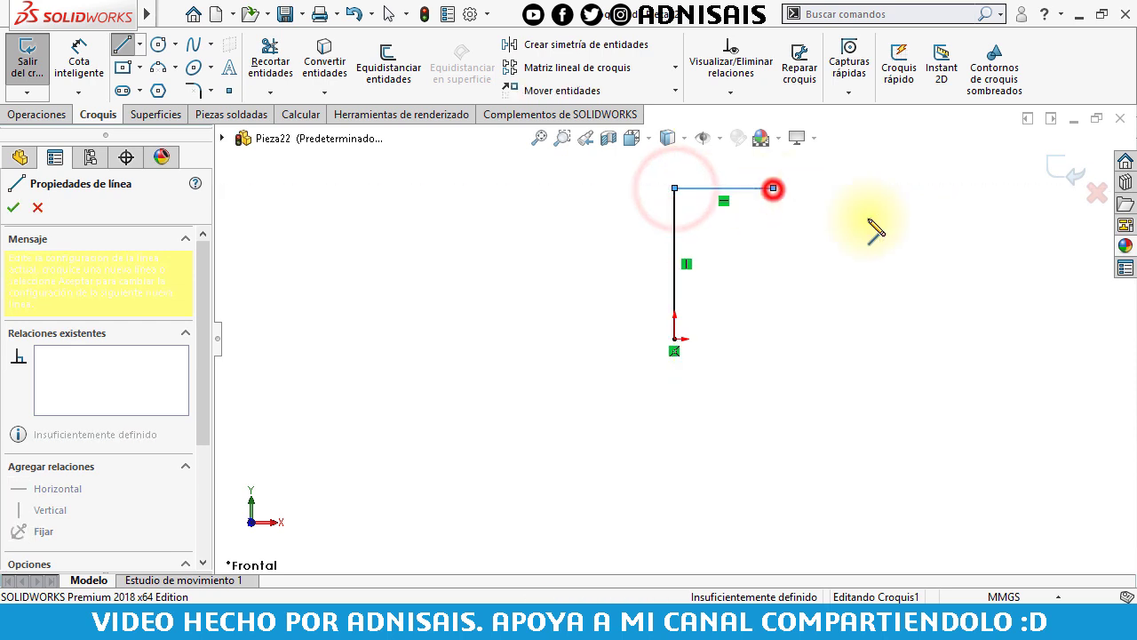
click(1030, 284)
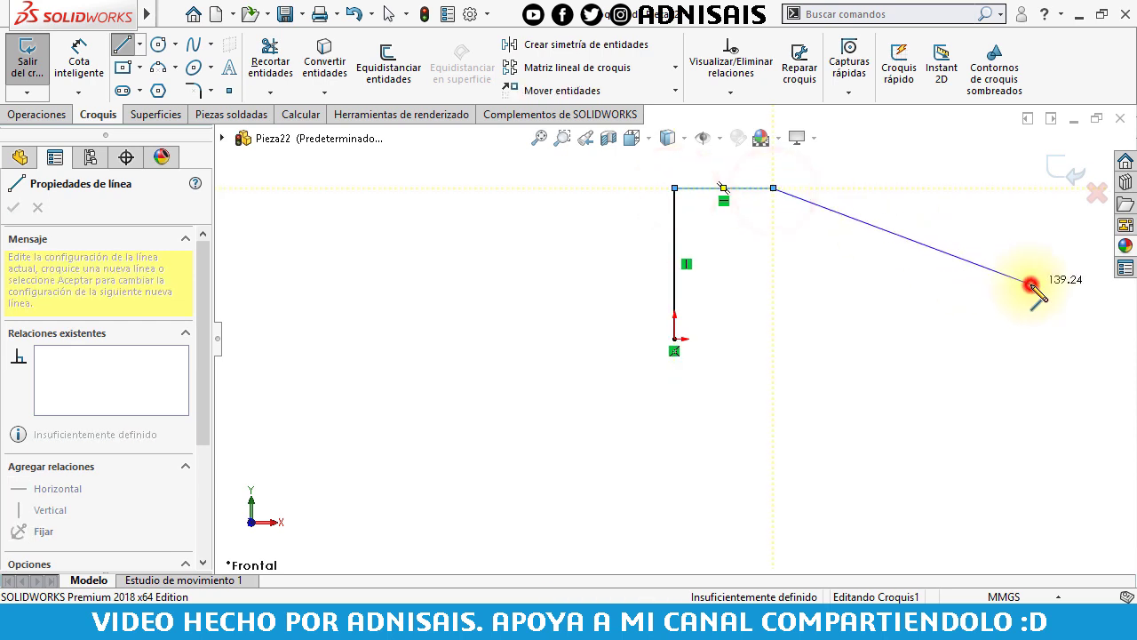
click(1031, 339)
click(675, 338)
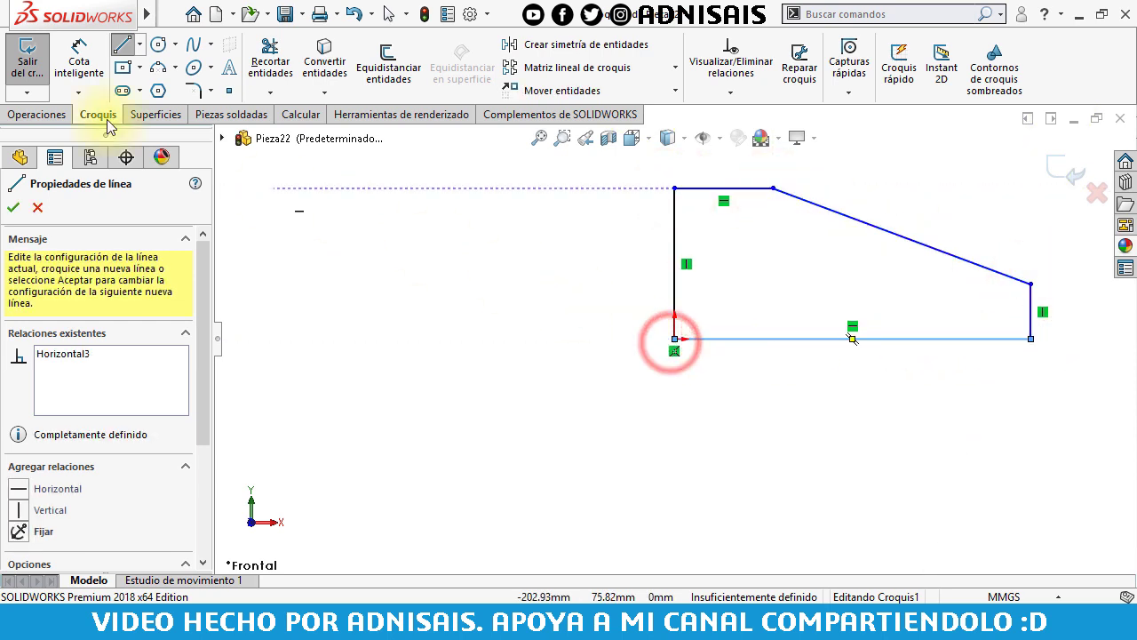
click(78, 60)
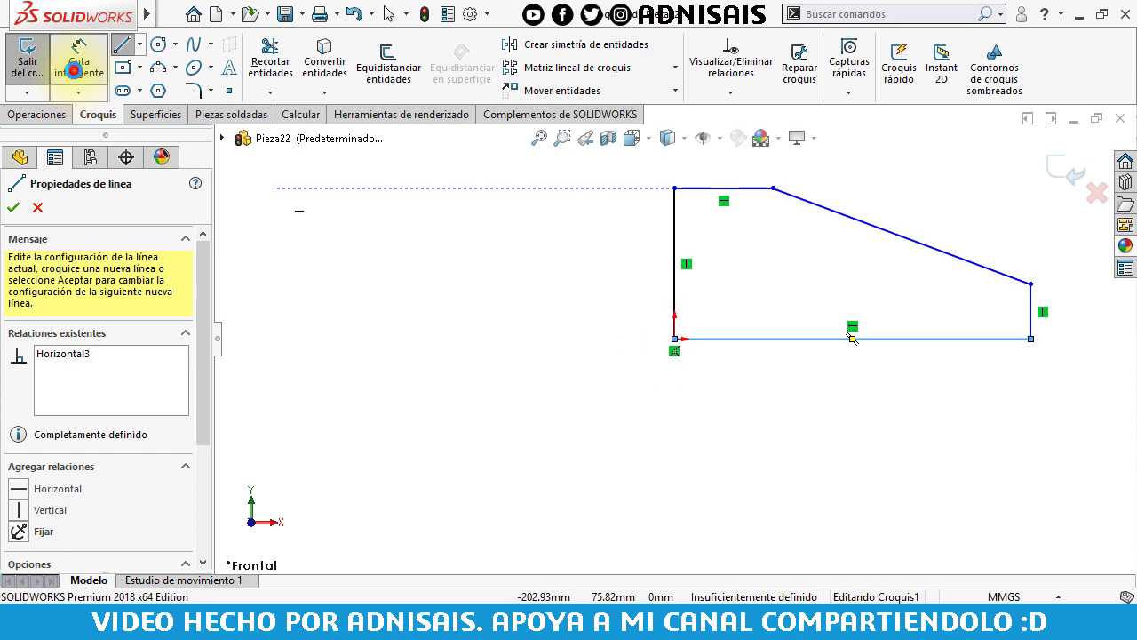
Dimension the bottom edge to 115 mm and the left edge to 60 mm.
click(756, 338)
click(768, 391)
text(15)
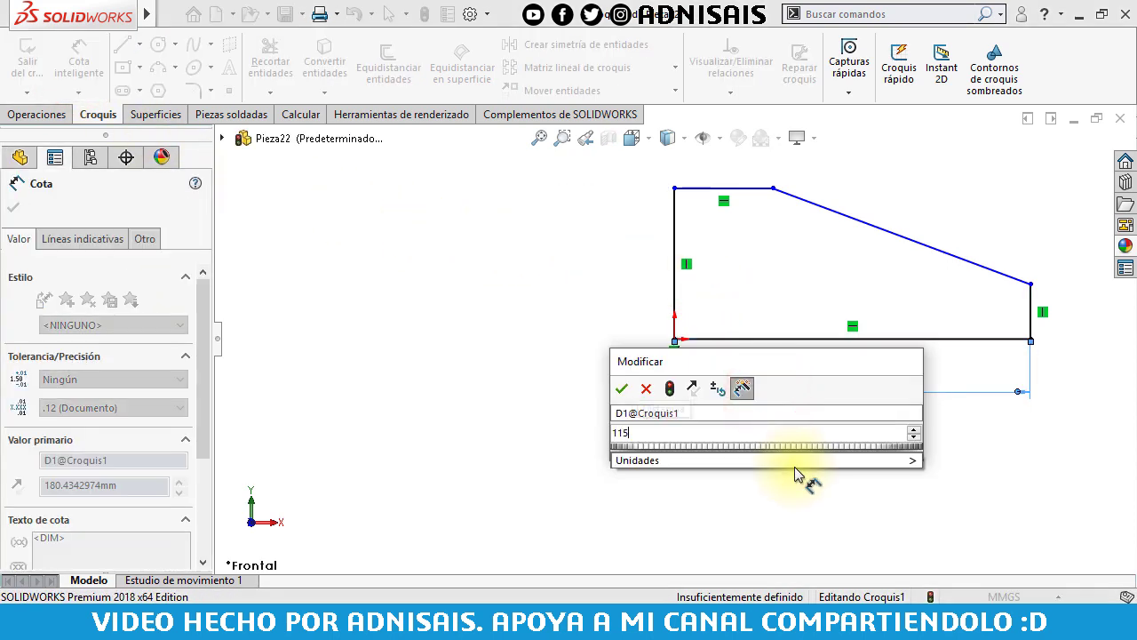
key(Return)
click(674, 224)
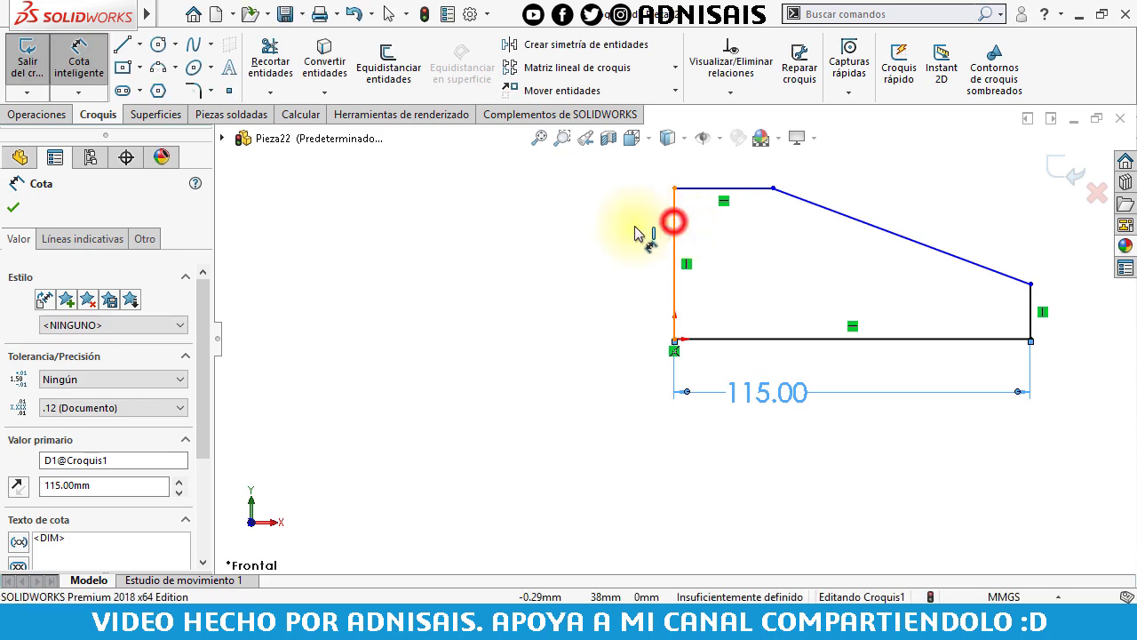
click(621, 239)
text(60)
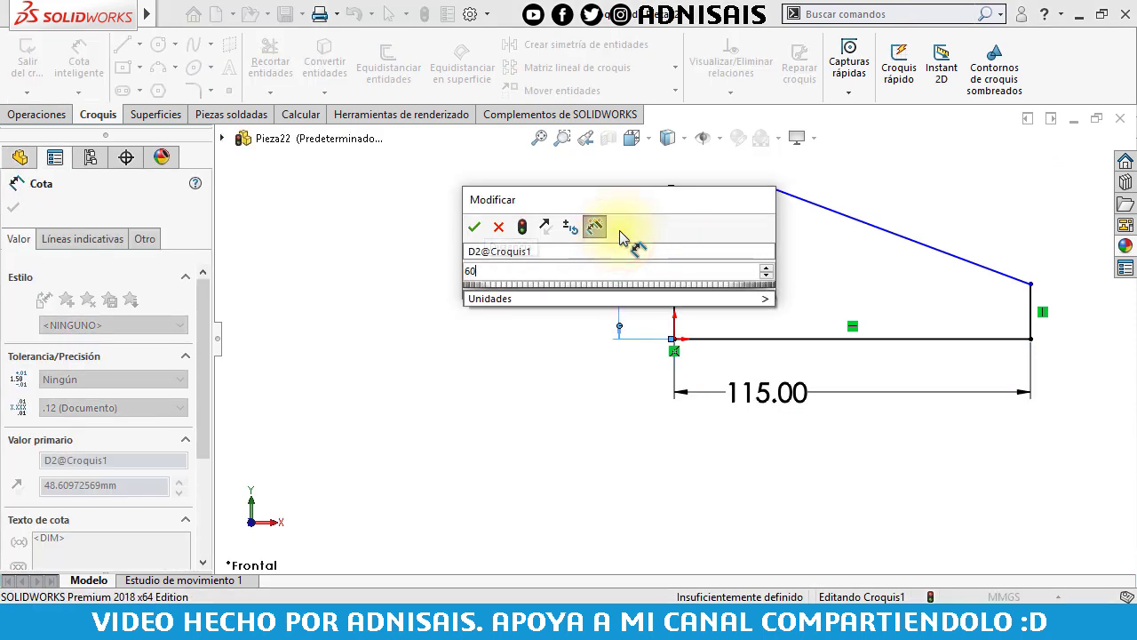
key(Return)
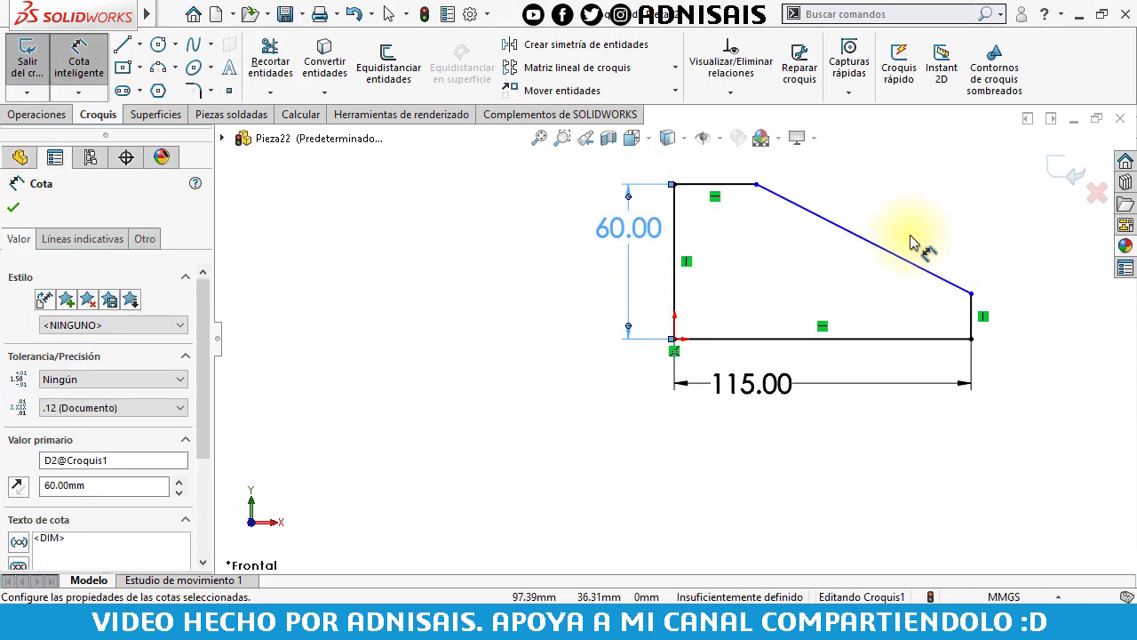
Dimension the flat top edge to 32 mm and its slope angle to 15°.
click(702, 182)
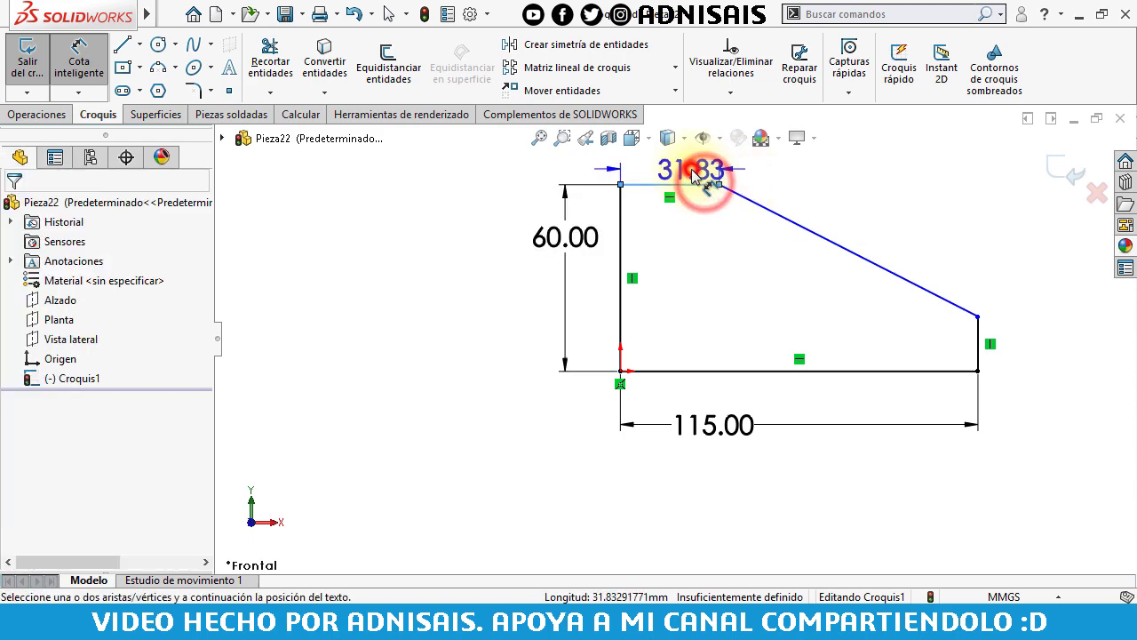
click(700, 188)
text(32)
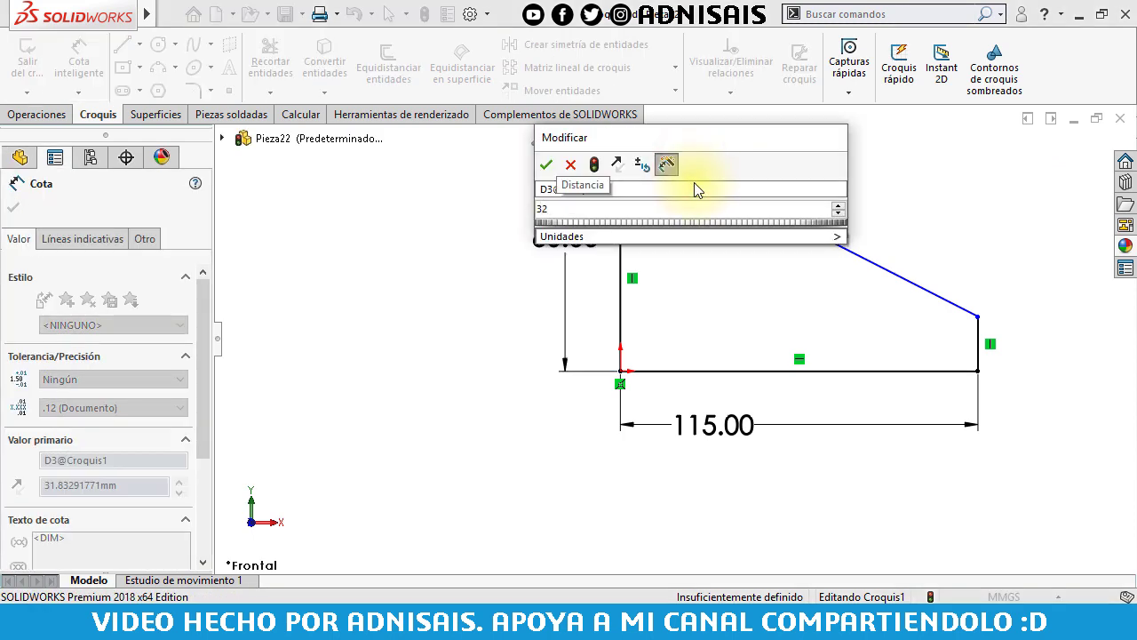
key(Return)
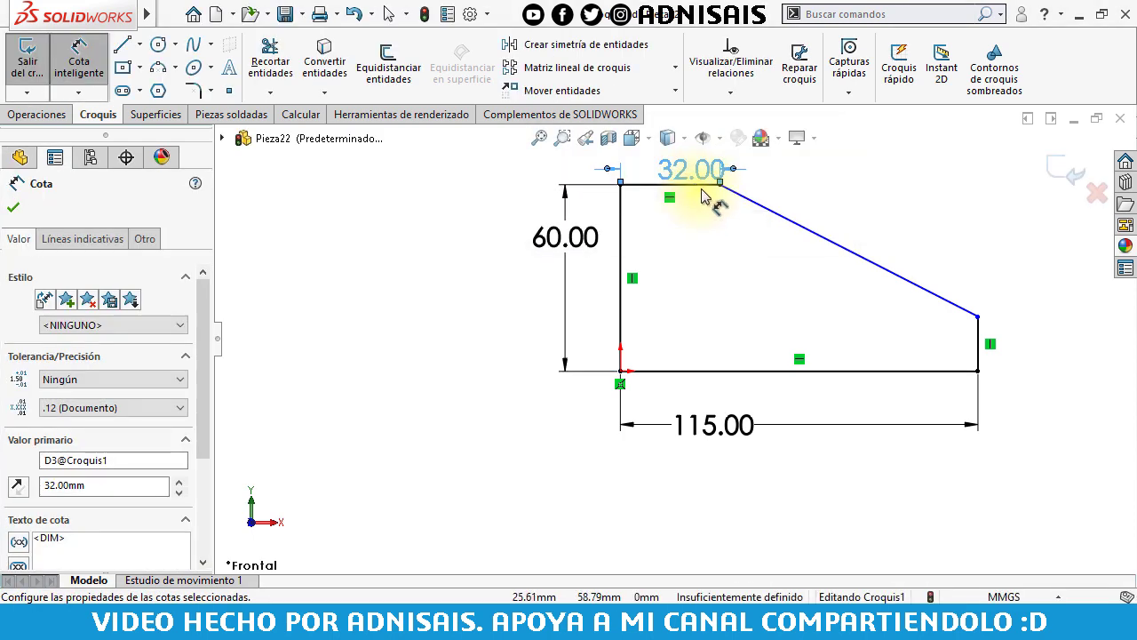
scroll(733, 207, down, 2)
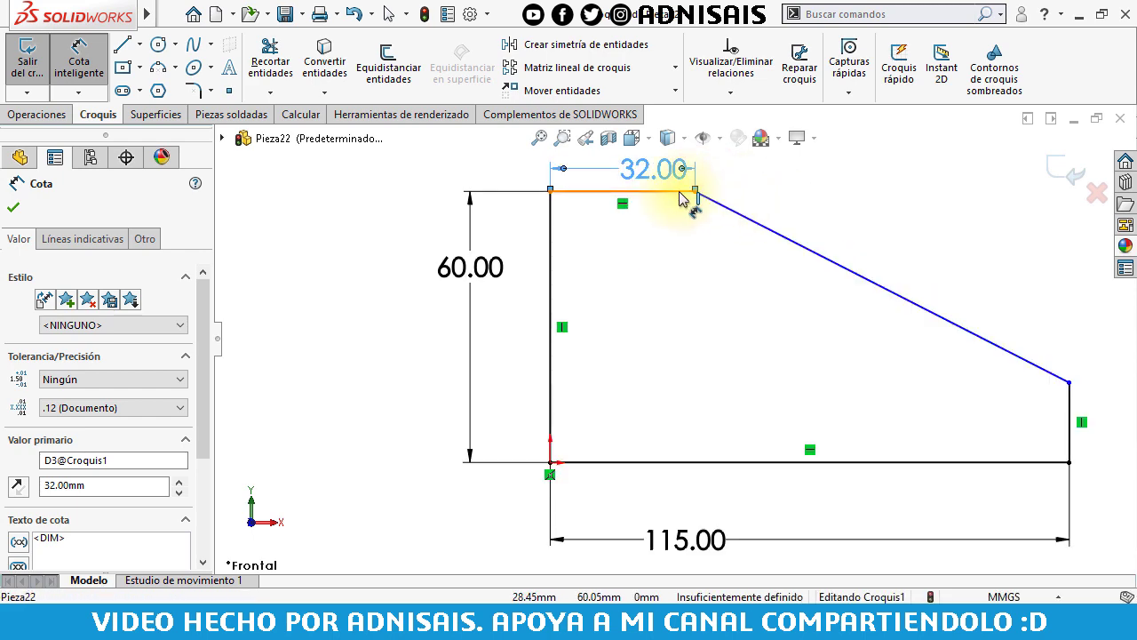
click(680, 192)
click(744, 214)
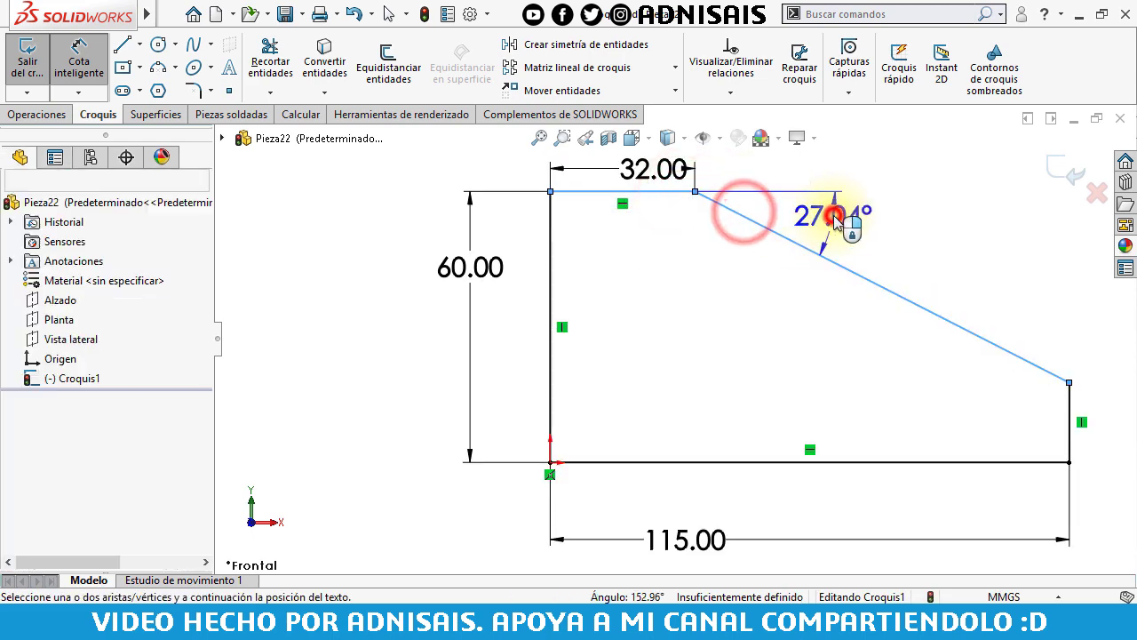
click(835, 219)
text(15)
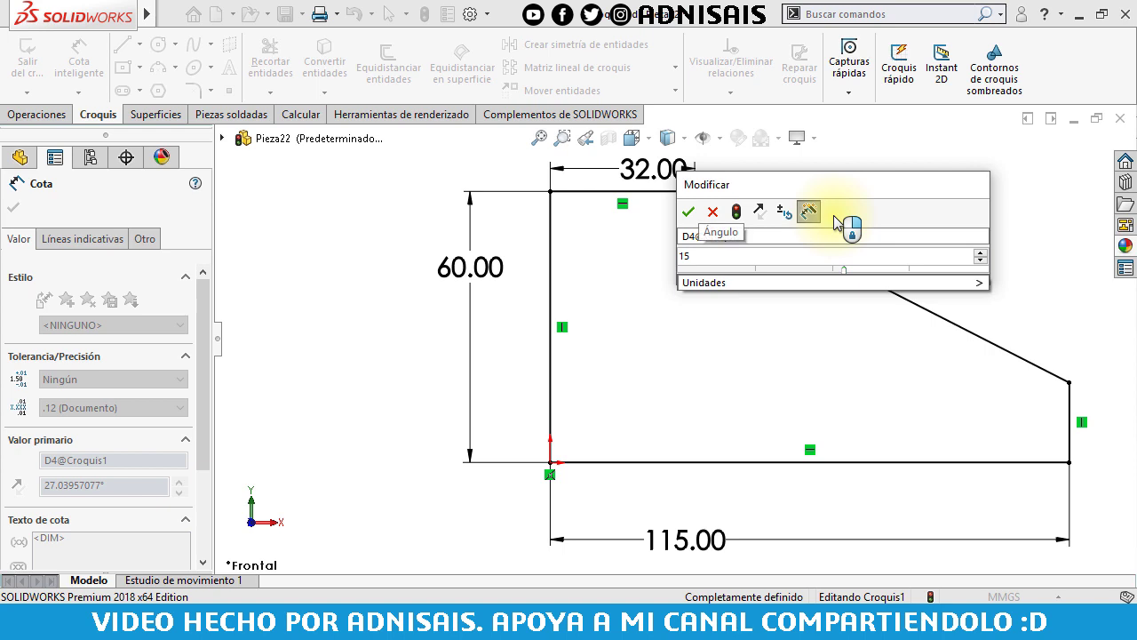
key(Return)
Add a 16 mm diameter circle near the right end of the profile.
click(158, 45)
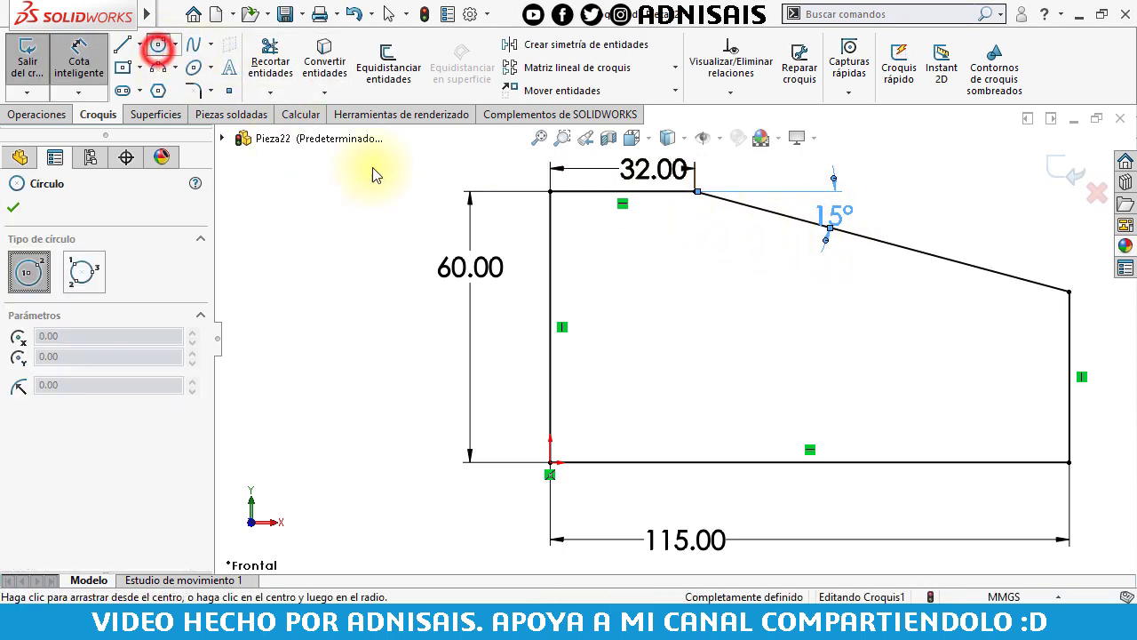
click(947, 378)
click(983, 391)
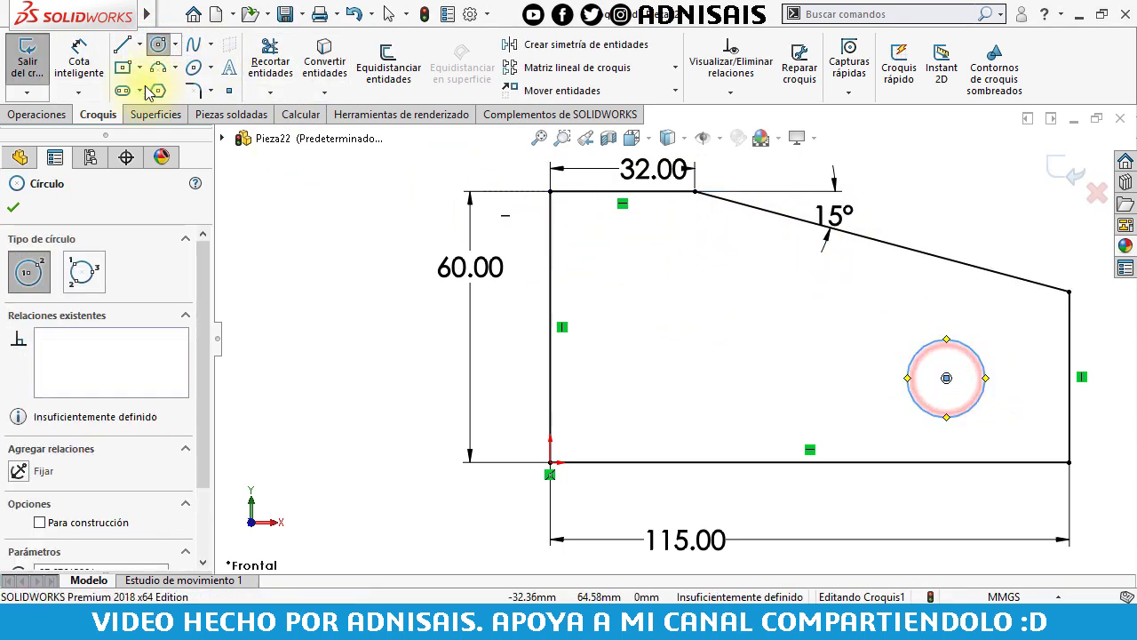
click(78, 61)
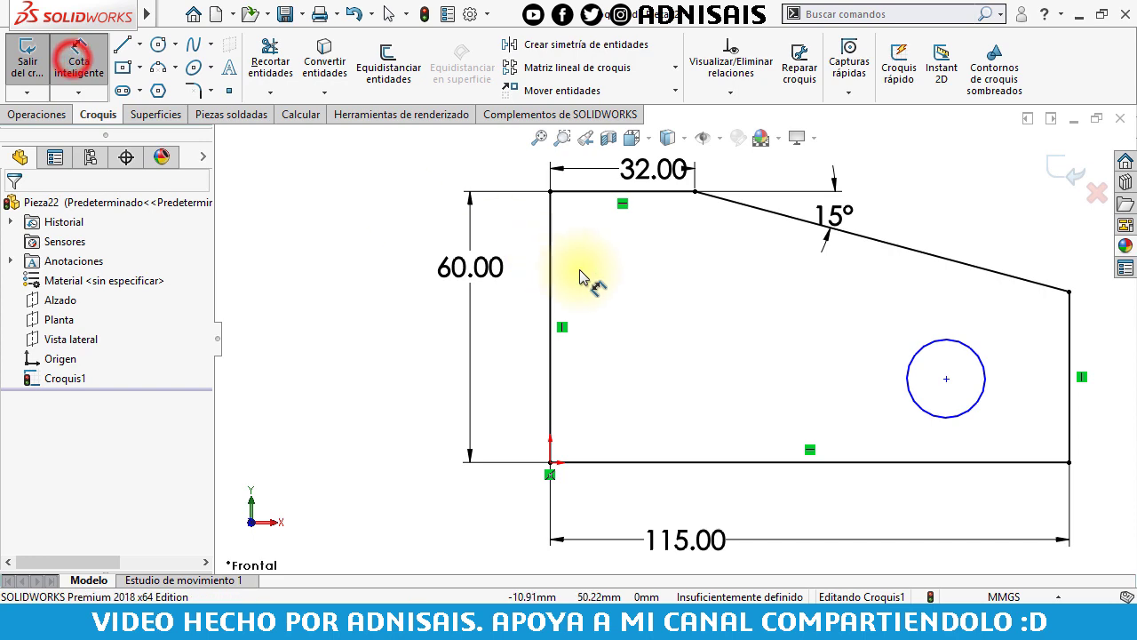
click(906, 380)
click(850, 331)
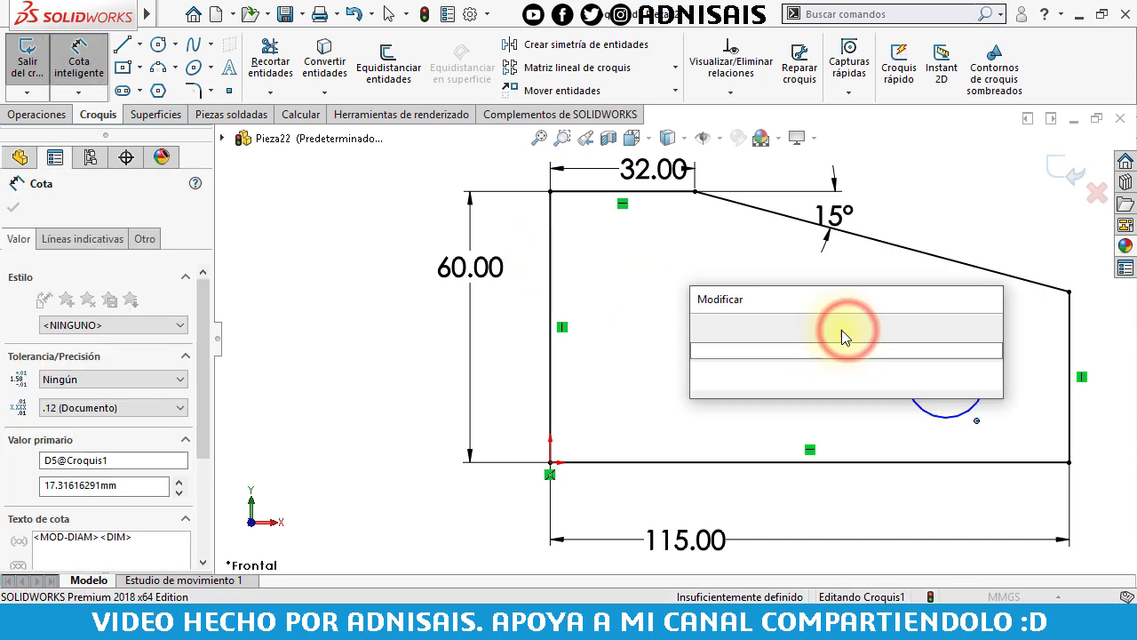
text(16)
key(Return)
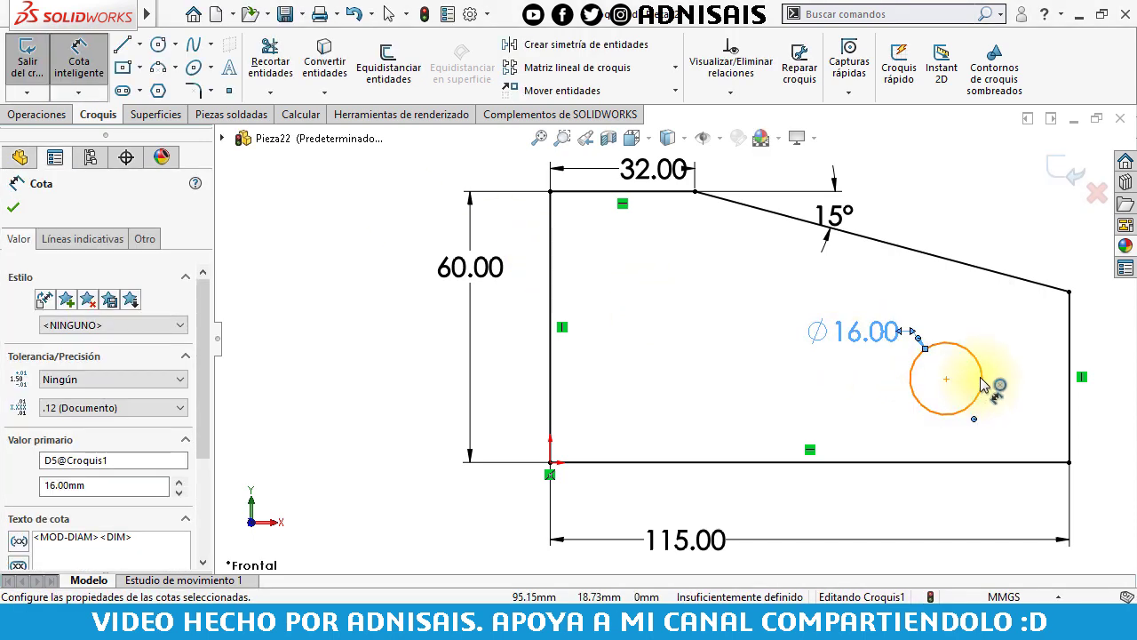
Position the circle centre 20 mm from the right edge and 20 mm above the bottom.
click(982, 382)
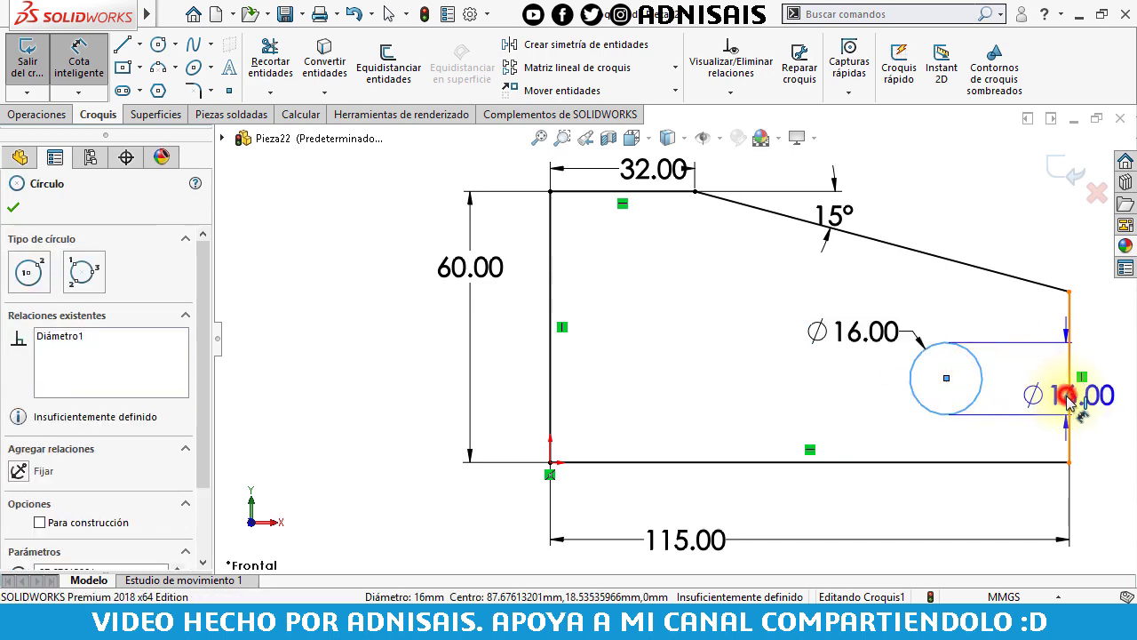
click(1068, 399)
click(1026, 508)
text(2)
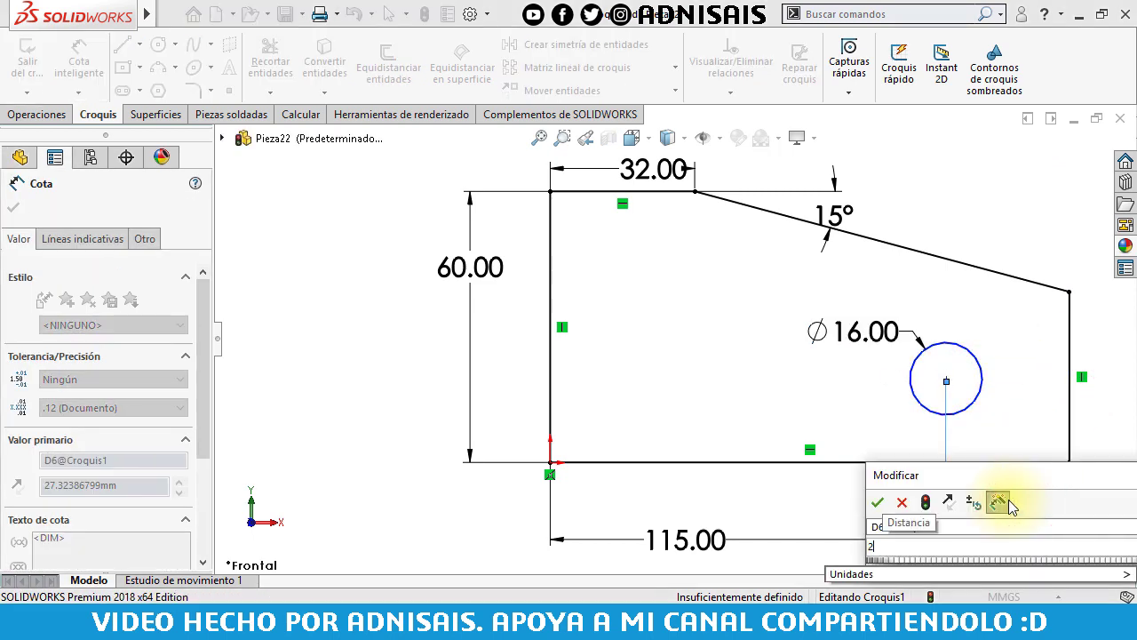
text(0)
key(Return)
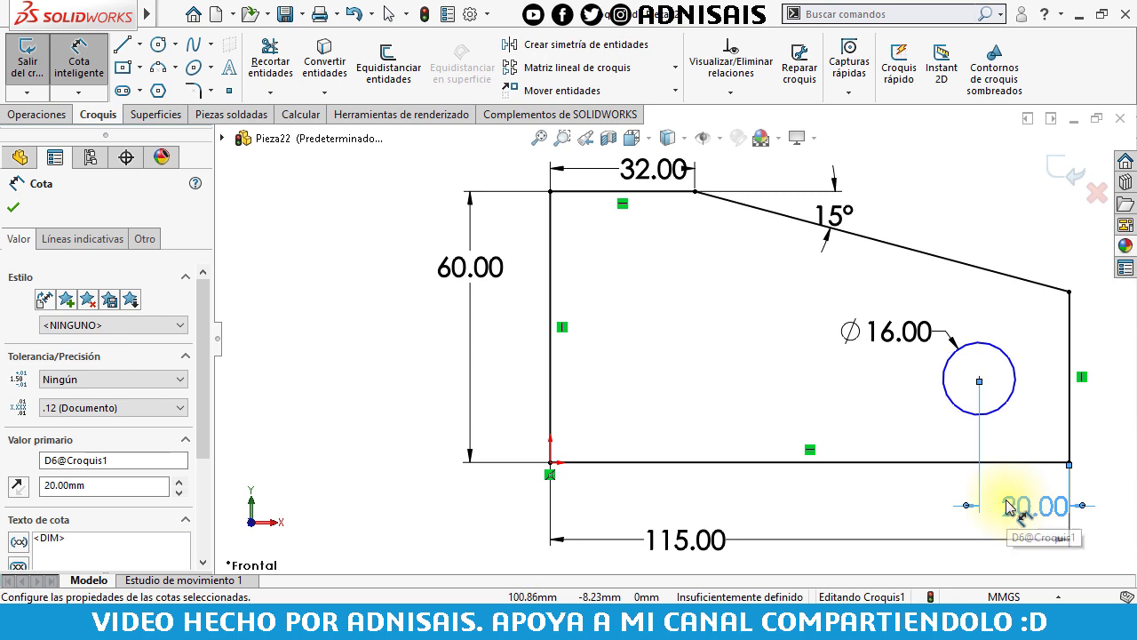
click(995, 411)
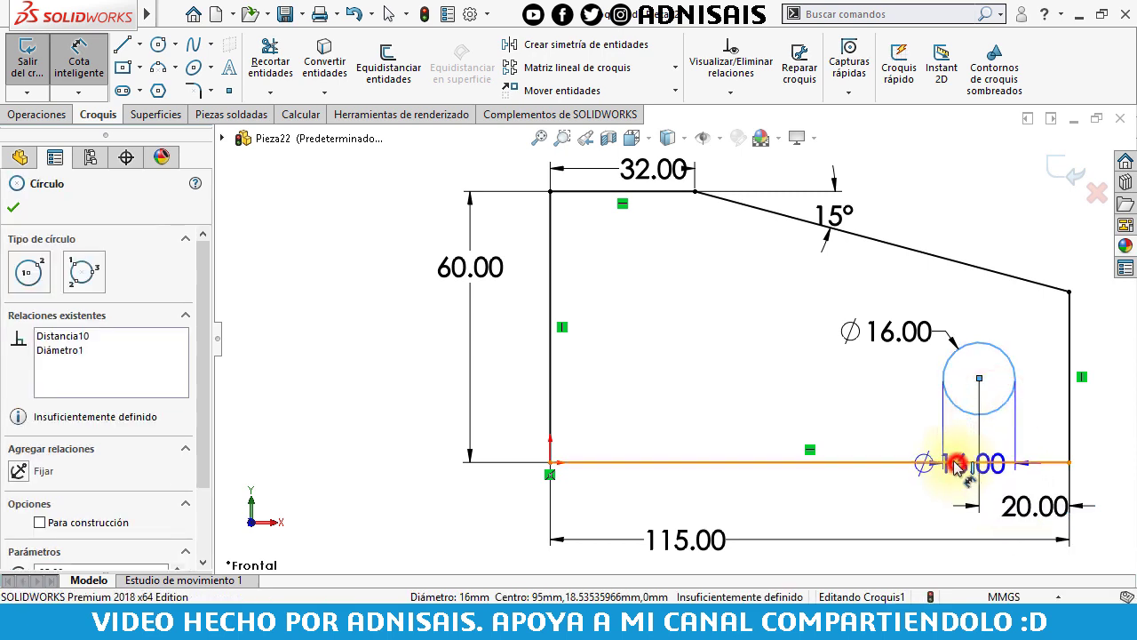
click(957, 465)
click(888, 434)
text(2)
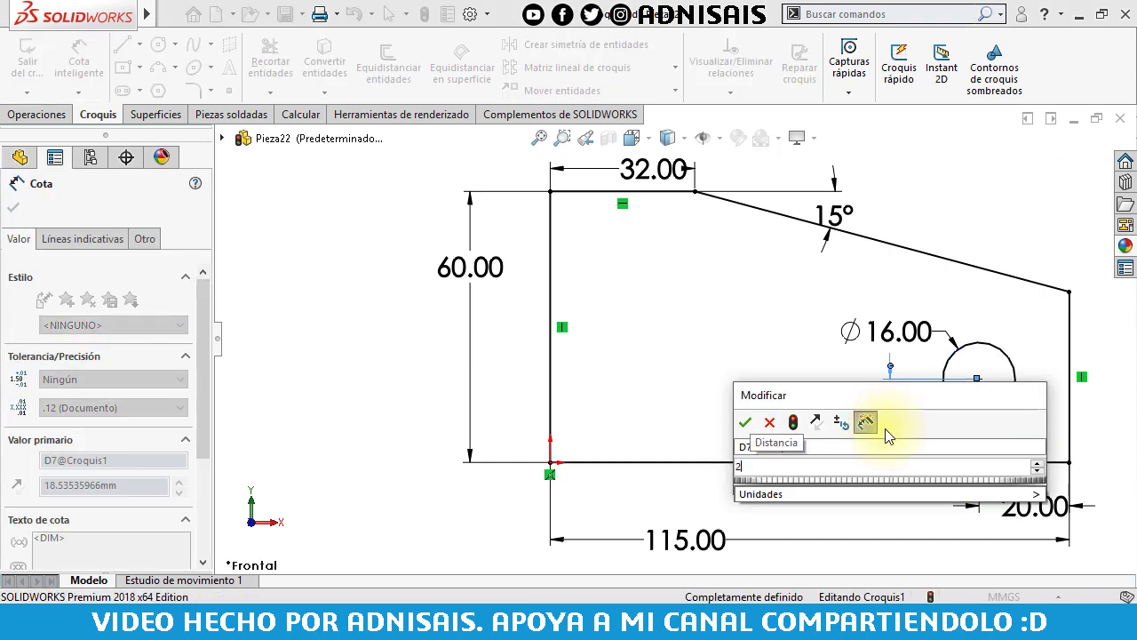
text(0)
key(Return)
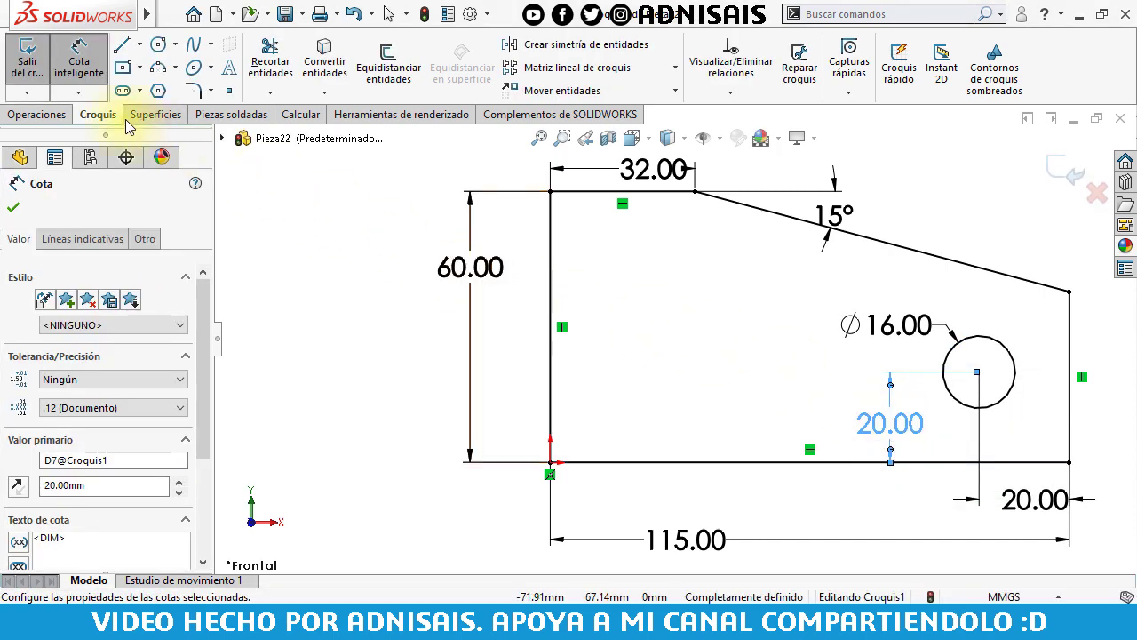
Extrude the sketch 11 mm into a solid plate.
click(35, 116)
click(39, 60)
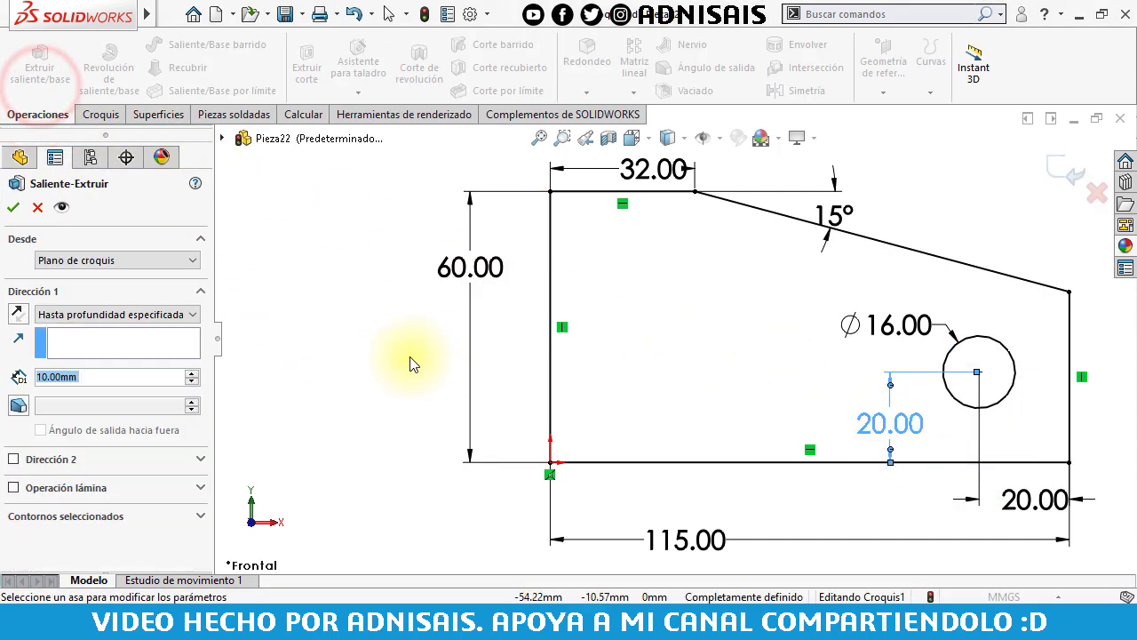
text(11)
key(Return)
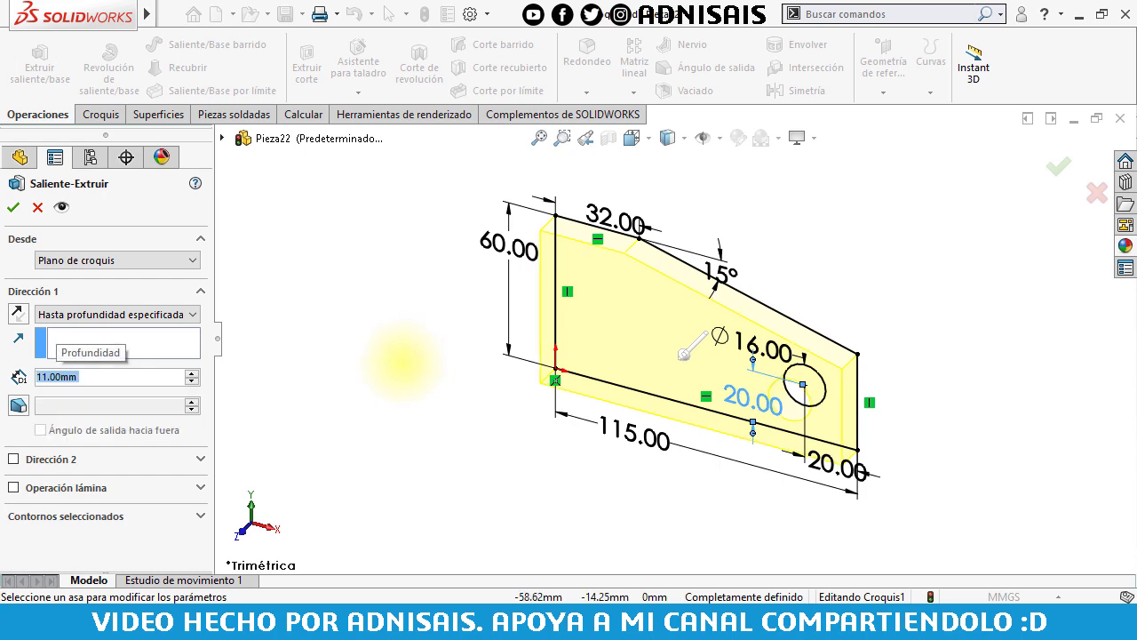
middle_drag(528, 356, 629, 364)
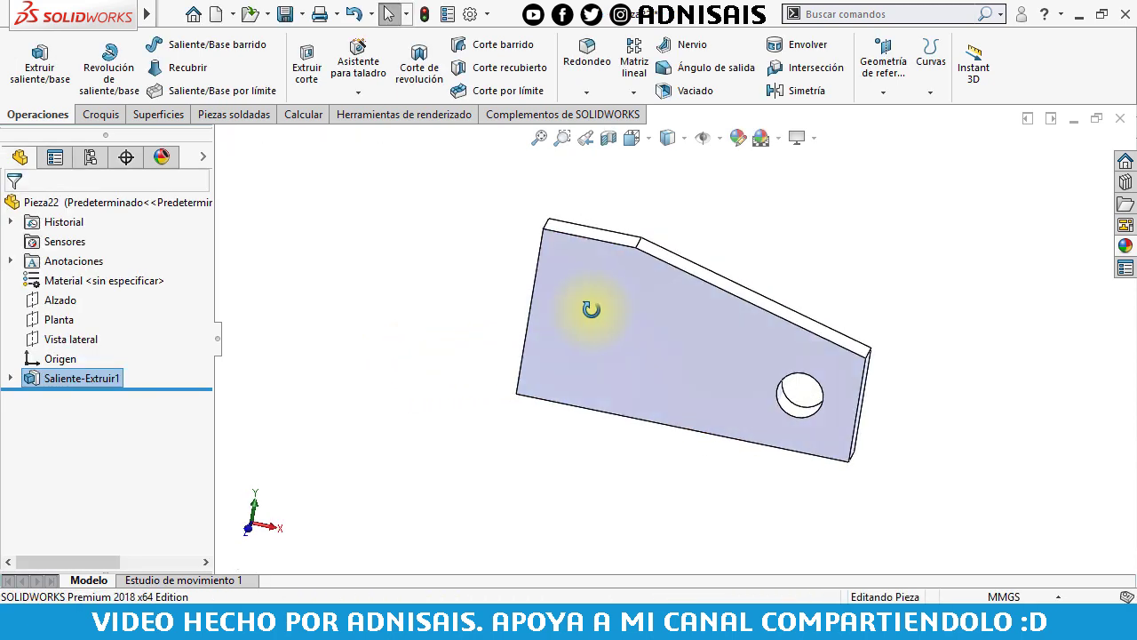
Sketch a closed five-sided profile with a slanted corner on the plate's end face.
click(605, 353)
click(684, 302)
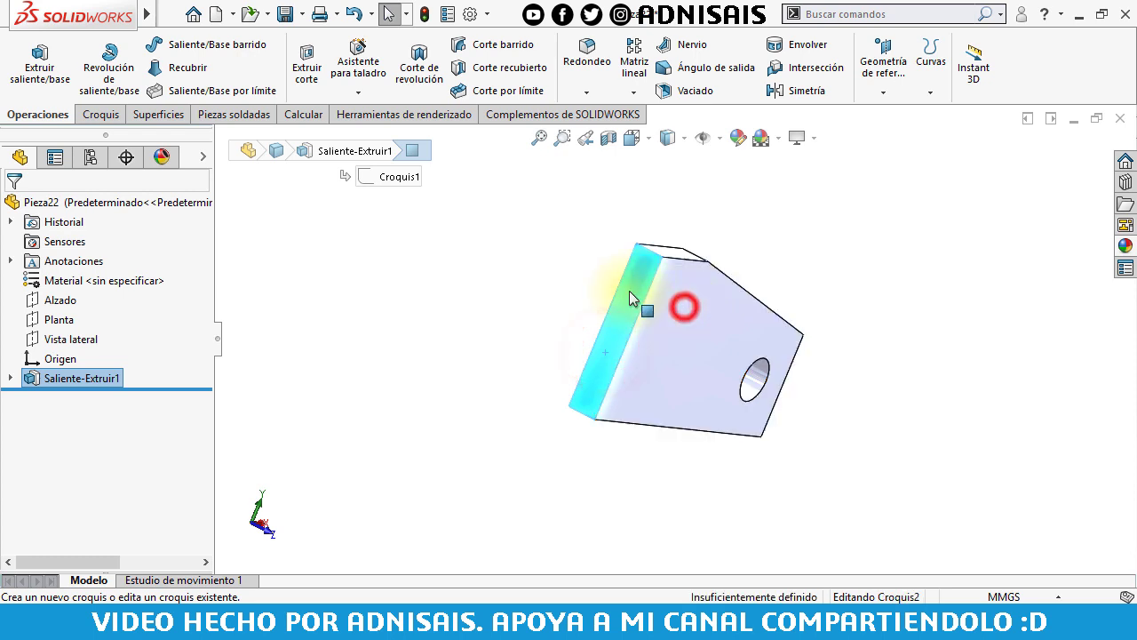
click(123, 46)
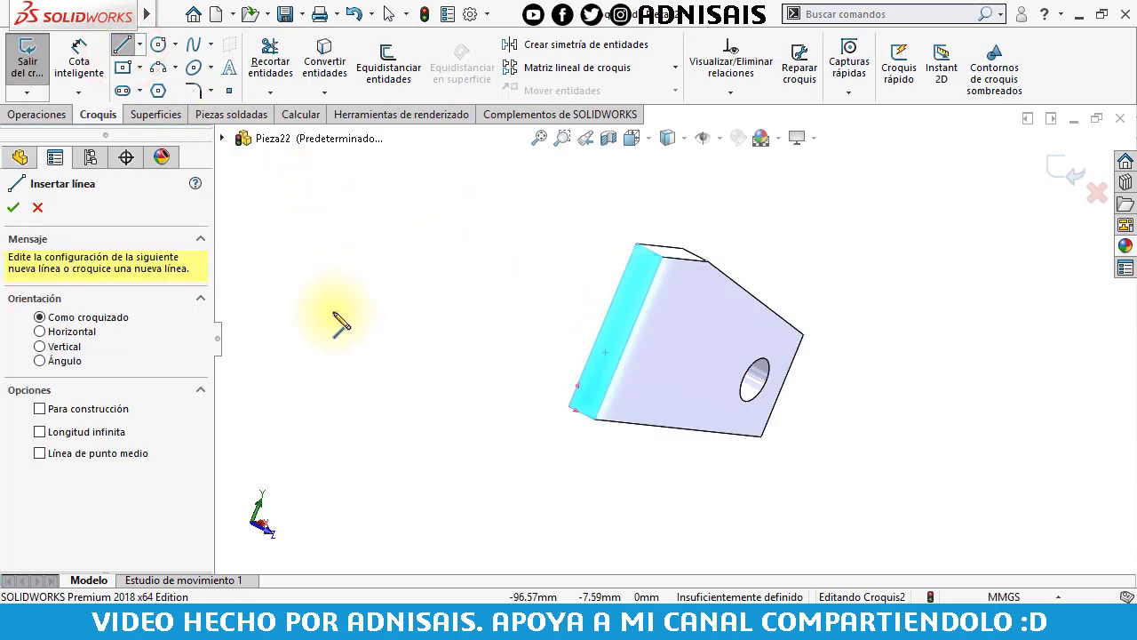
key(ctrl+8)
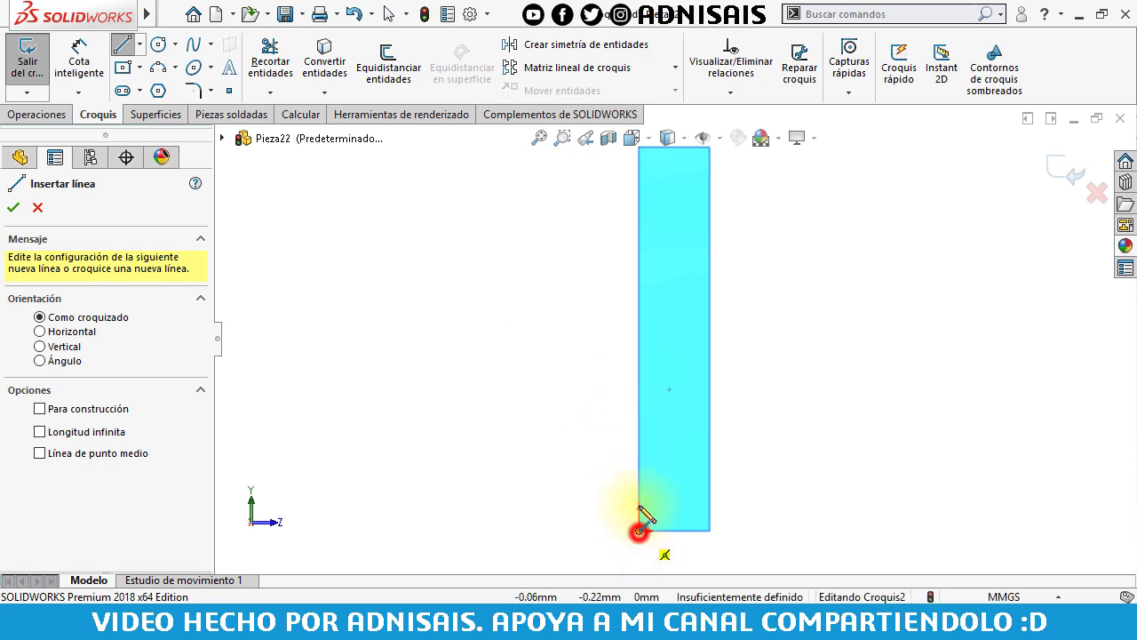
click(639, 530)
click(640, 281)
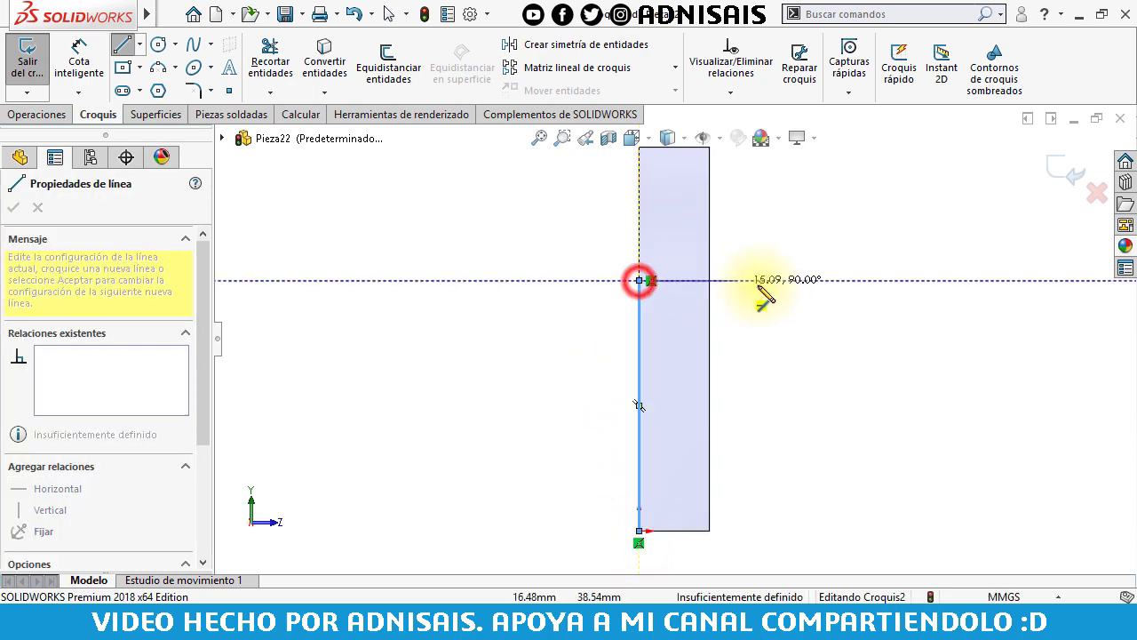
click(784, 280)
click(903, 368)
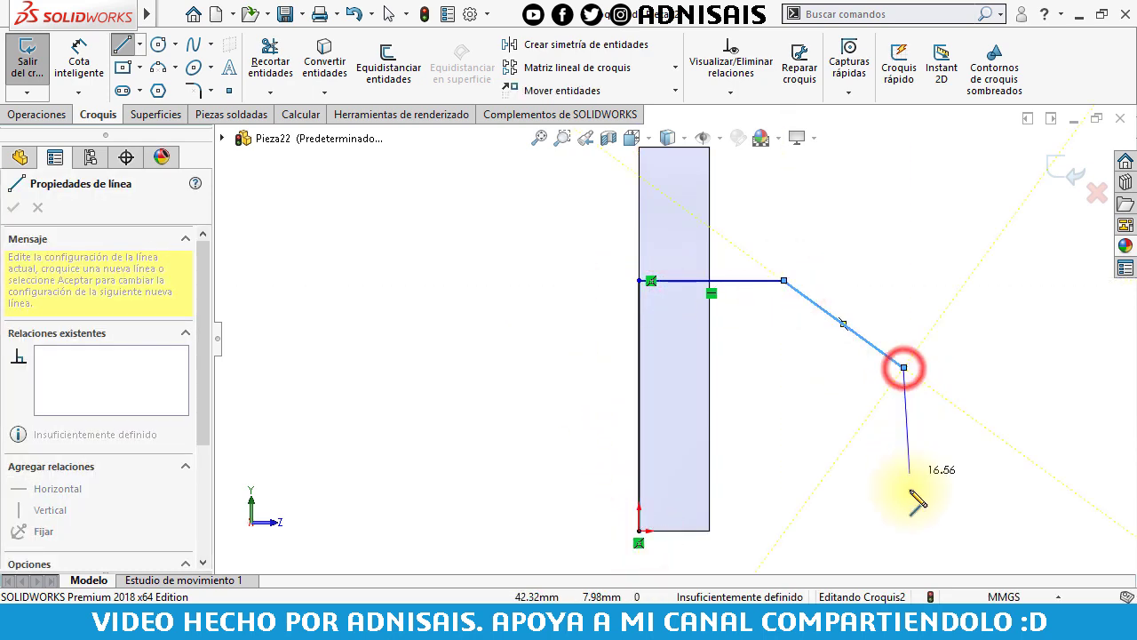
click(903, 530)
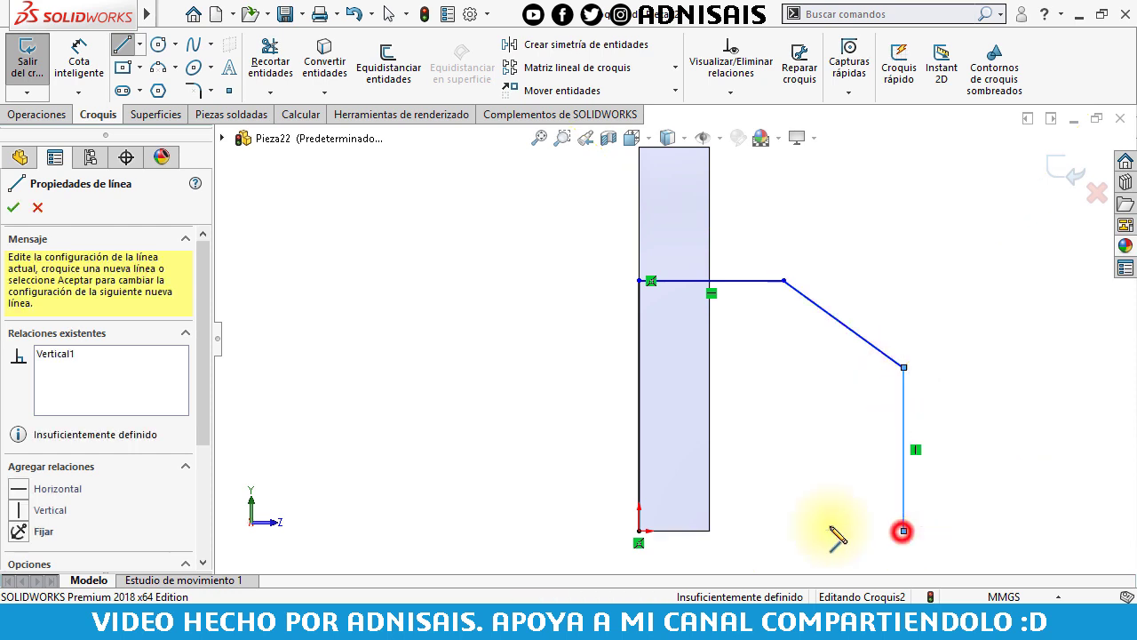
click(639, 530)
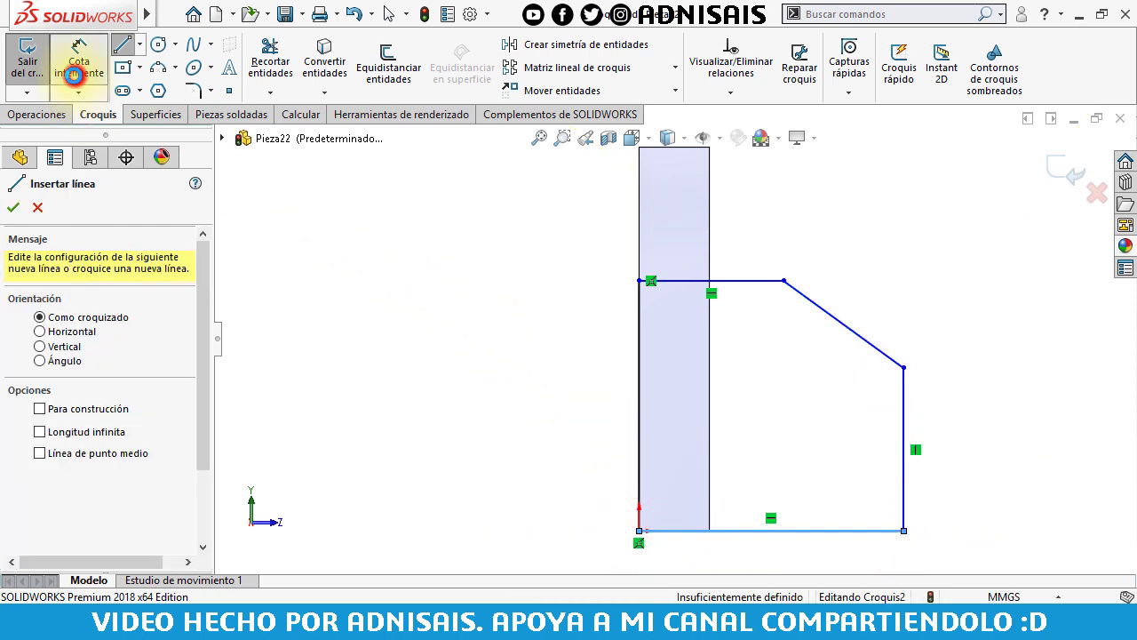
Dimension the profile 45 mm wide and 50 mm tall.
click(79, 60)
click(801, 528)
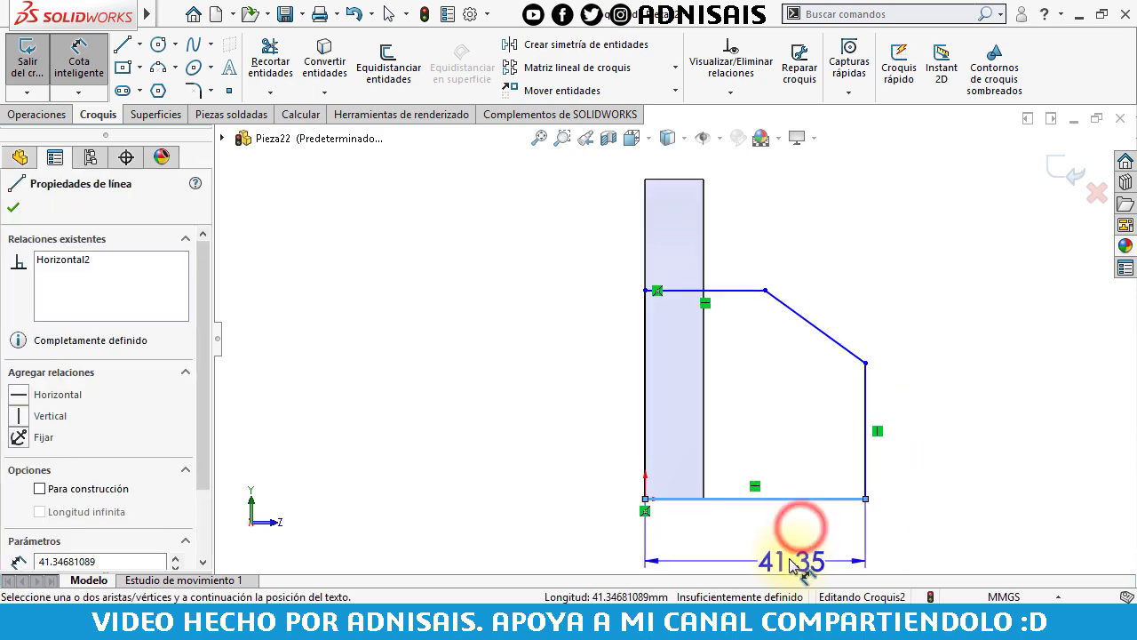
click(761, 524)
text(45)
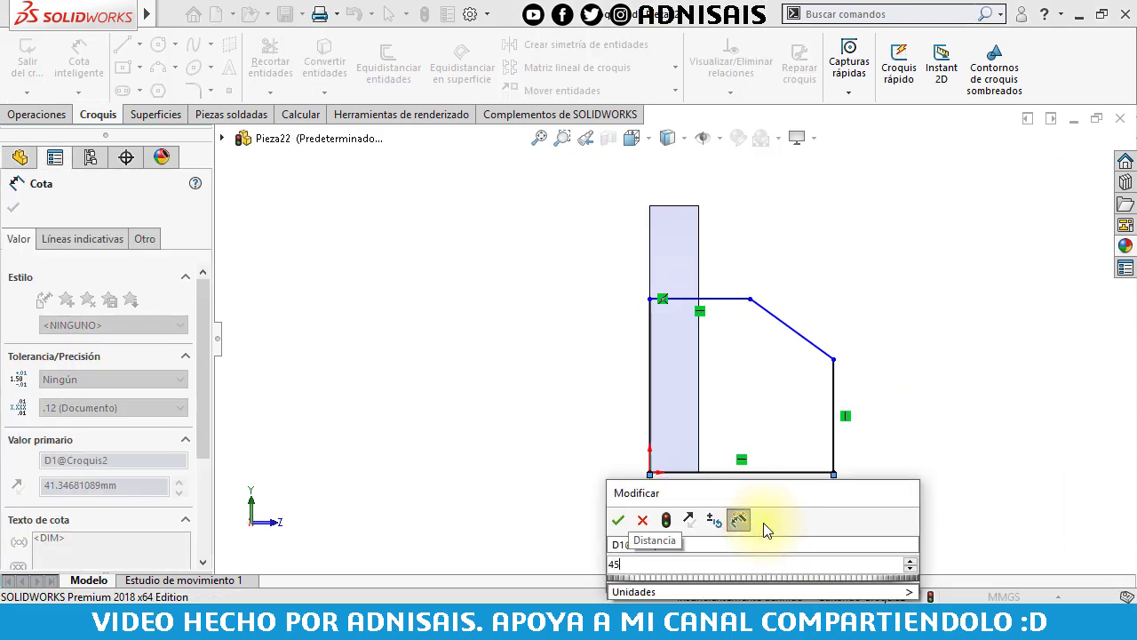
key(Return)
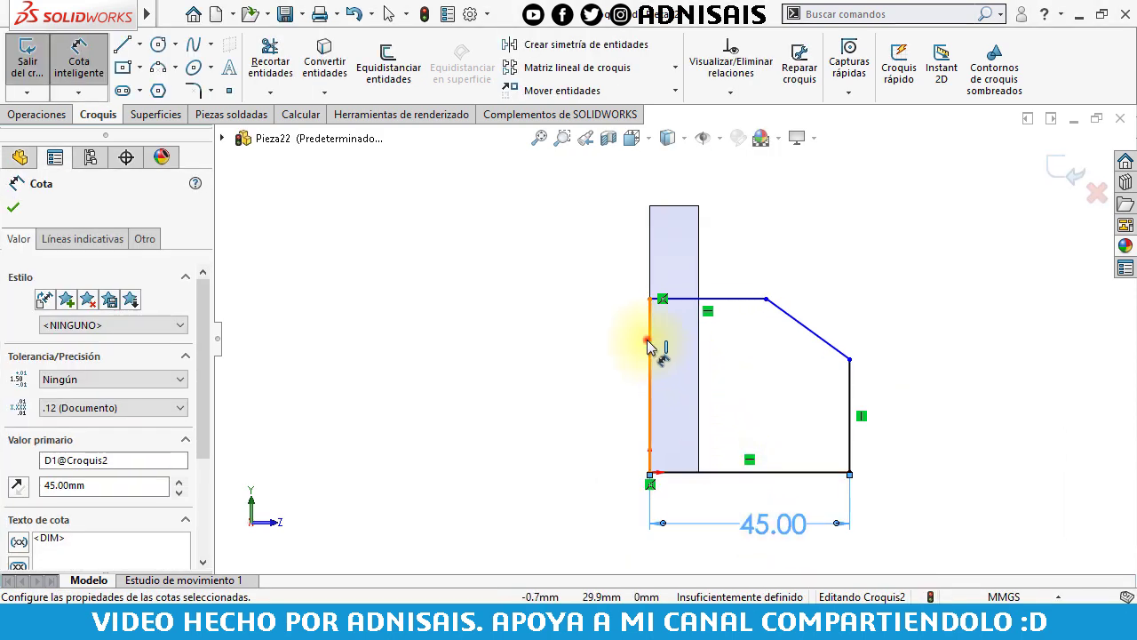
click(647, 347)
click(601, 351)
text(50)
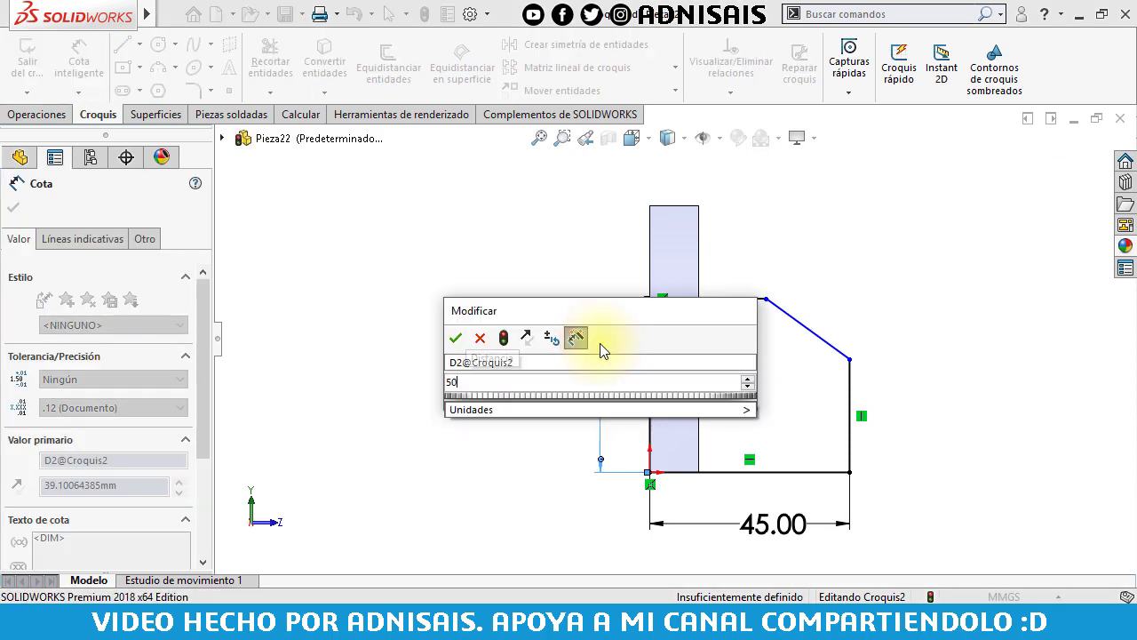
key(Return)
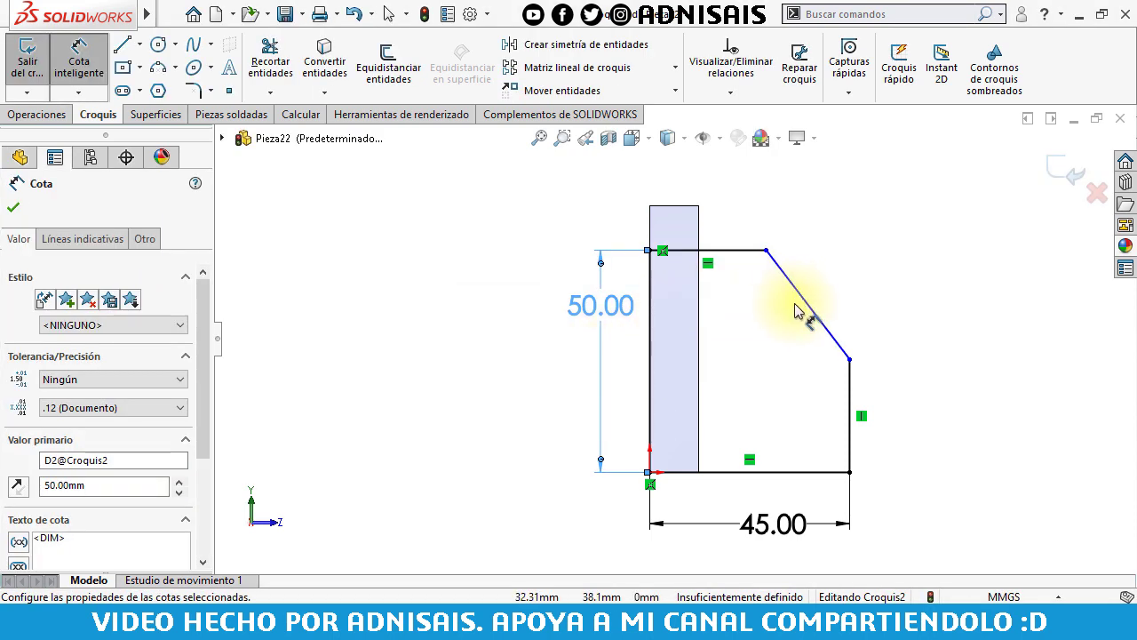
Set the slanted edge to 30° and the right edge to 22 mm.
click(804, 302)
click(849, 391)
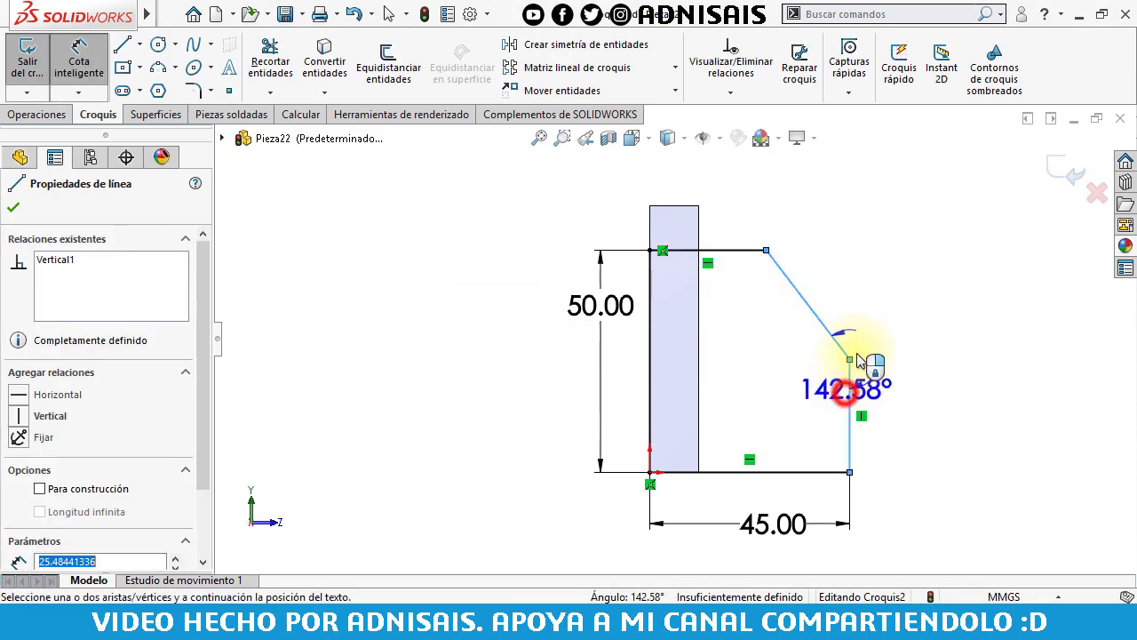
click(835, 268)
text(3)
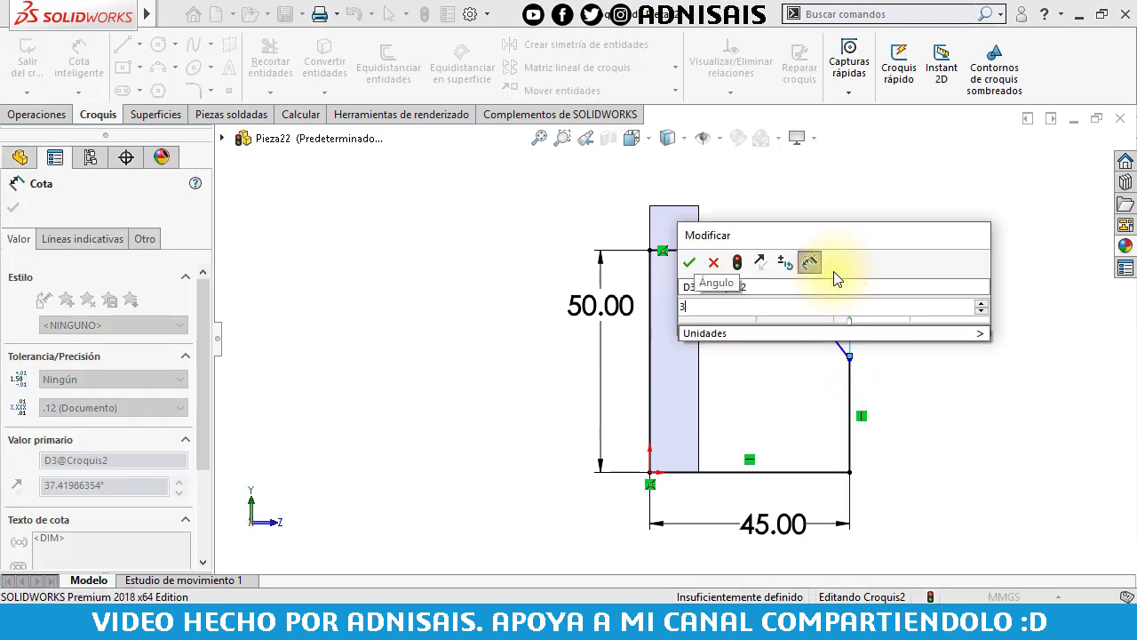
text(0)
key(Return)
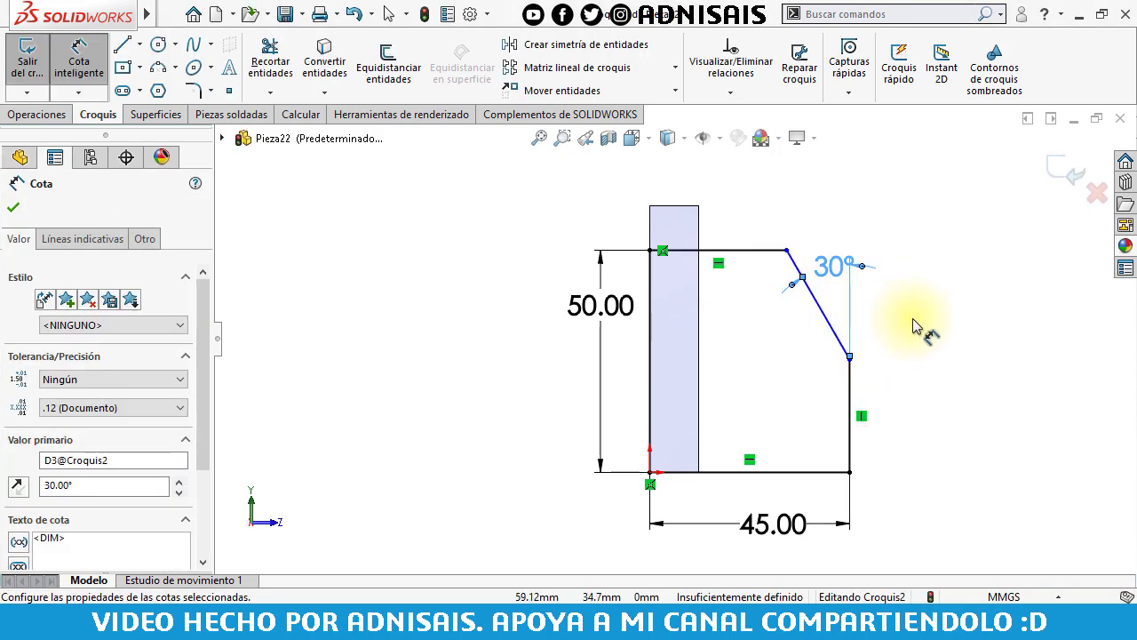
click(851, 401)
click(908, 416)
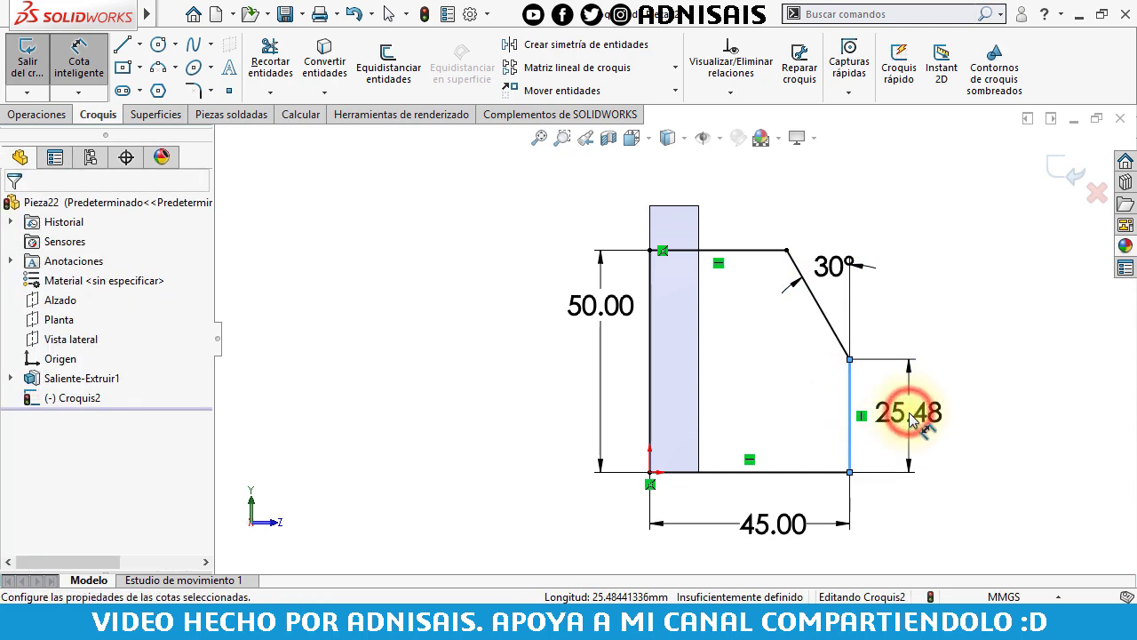
text(22)
key(Return)
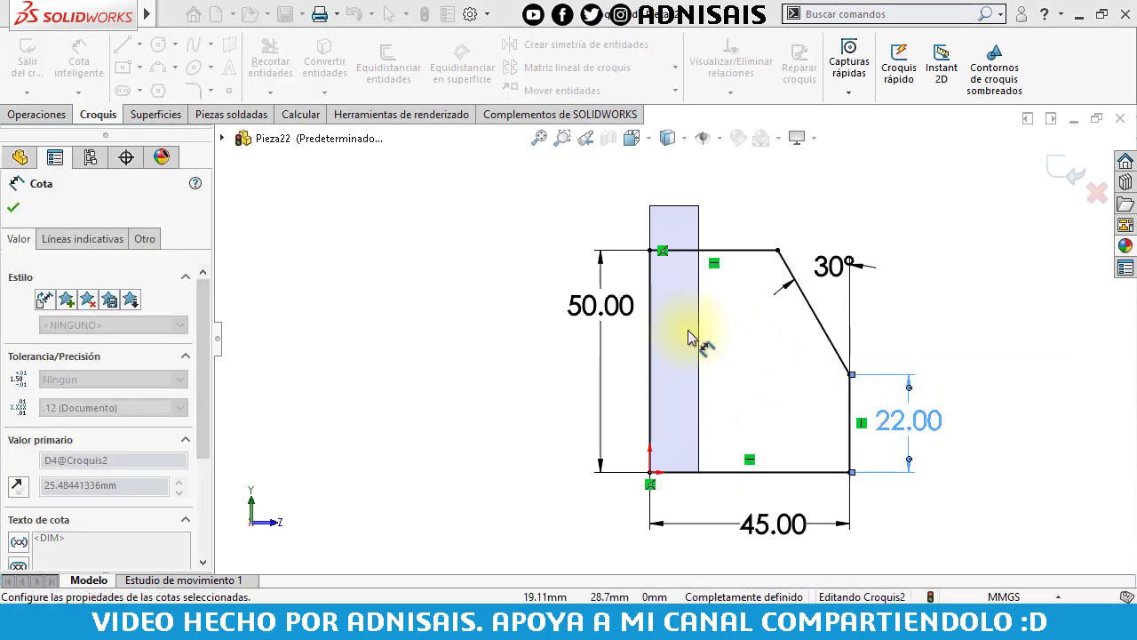
click(57, 115)
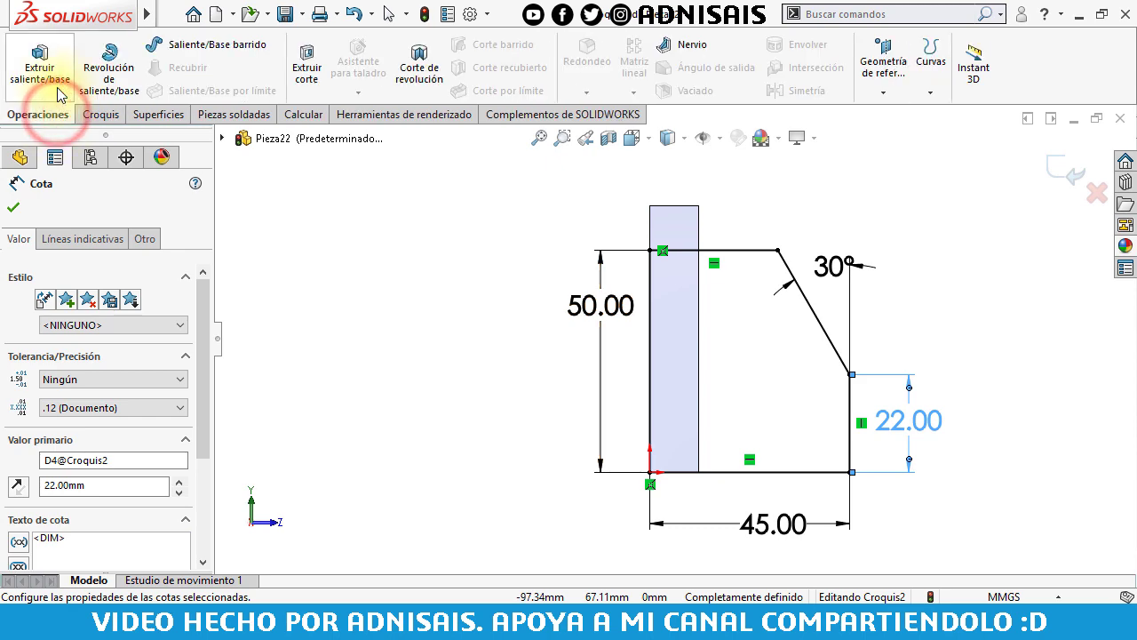
Extrude the end-face profile 11 mm in reverse into the plate as a merged boss.
click(39, 70)
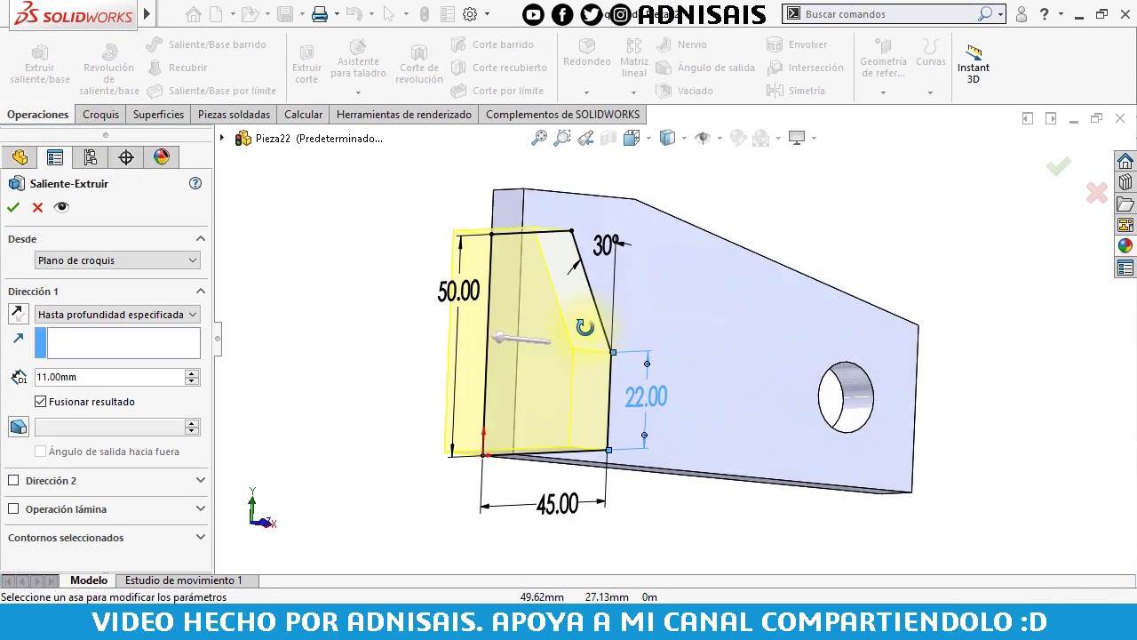
click(15, 315)
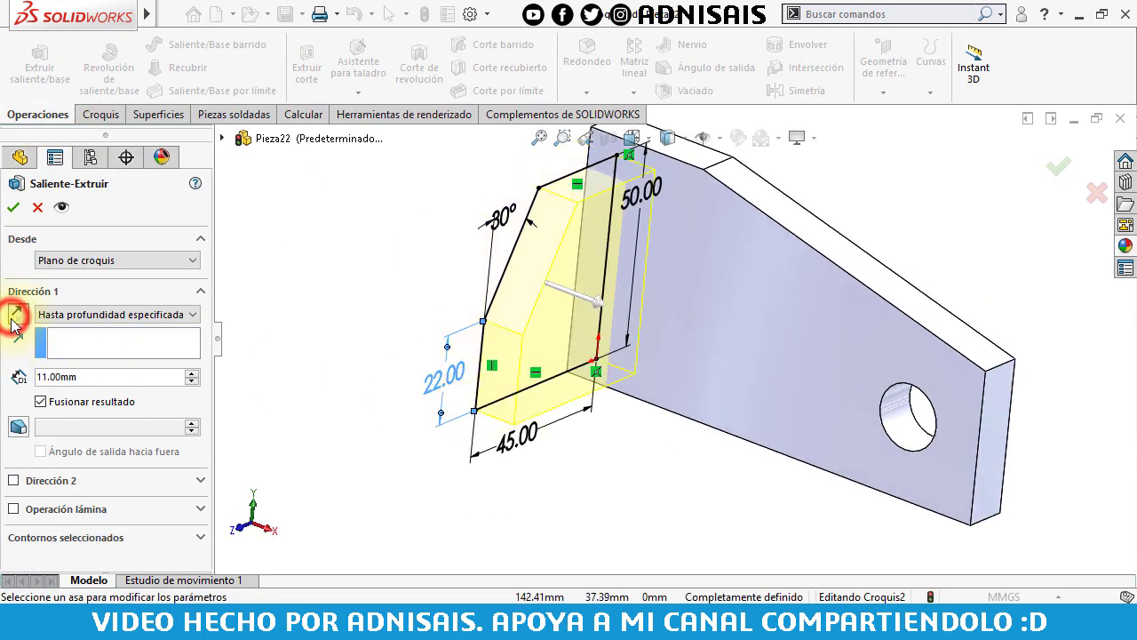
click(14, 207)
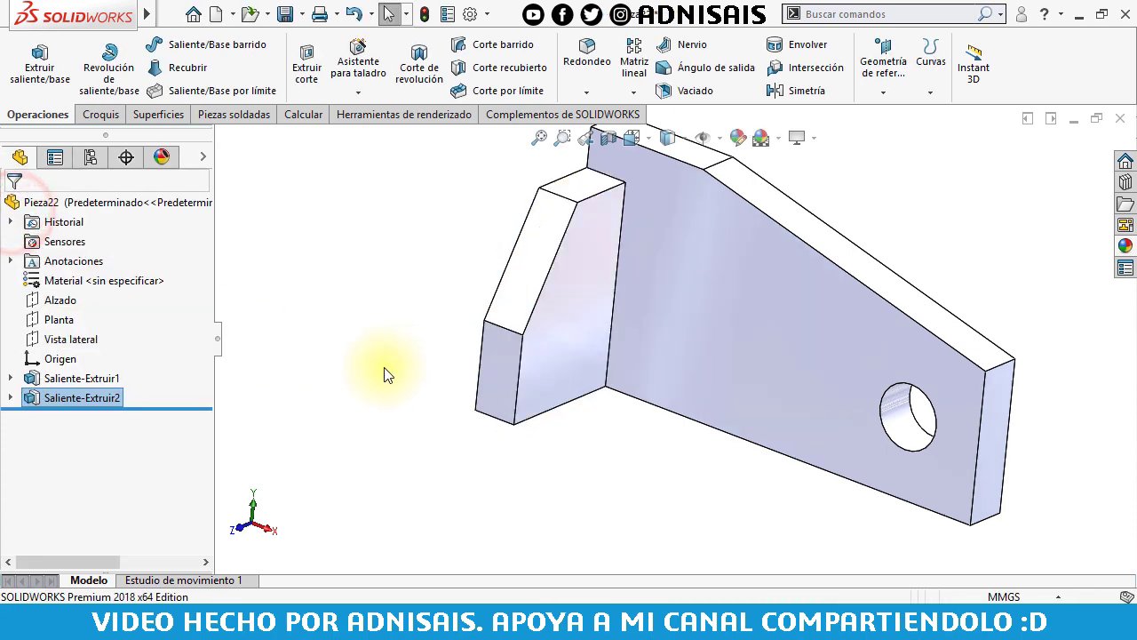
middle_drag(612, 325, 621, 400)
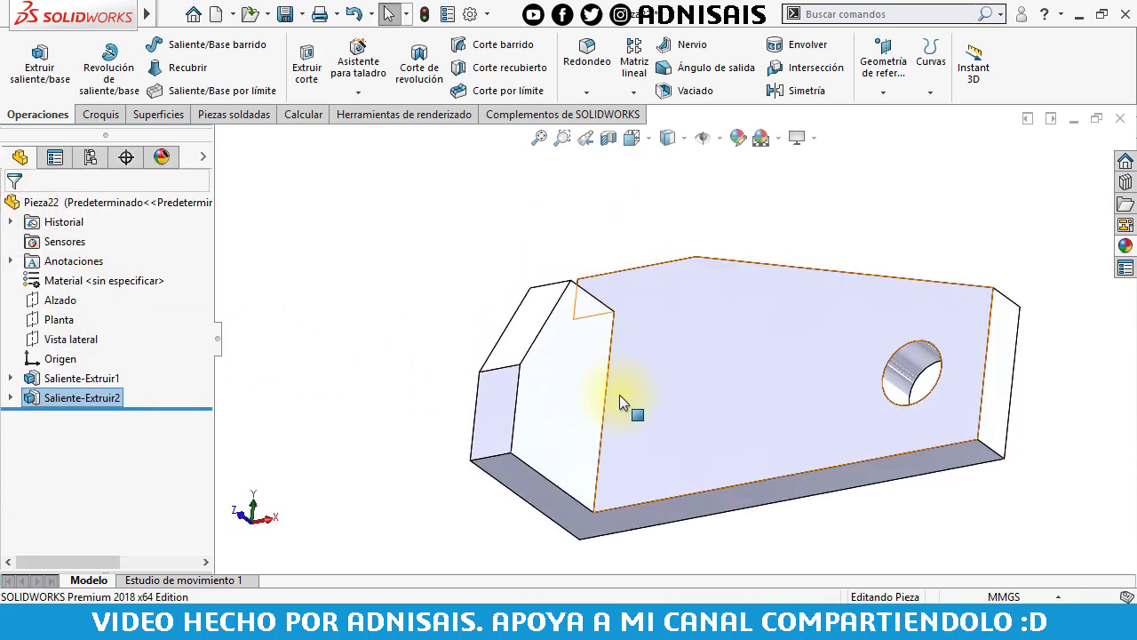
click(644, 513)
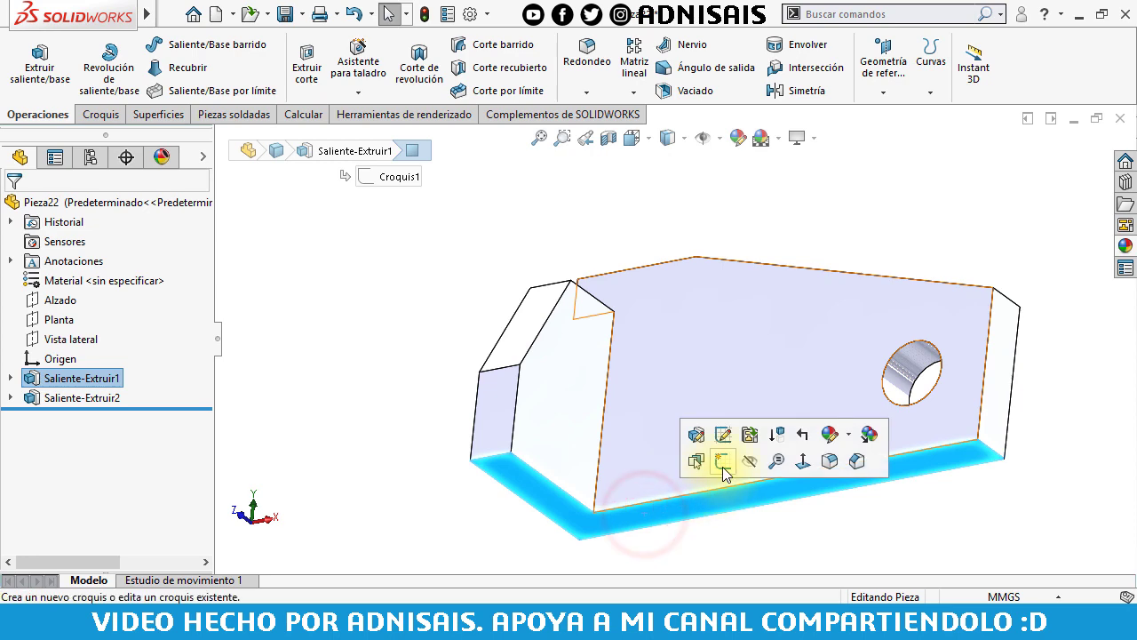
Sketch a closed triangle on the part's bottom face.
click(722, 467)
click(122, 43)
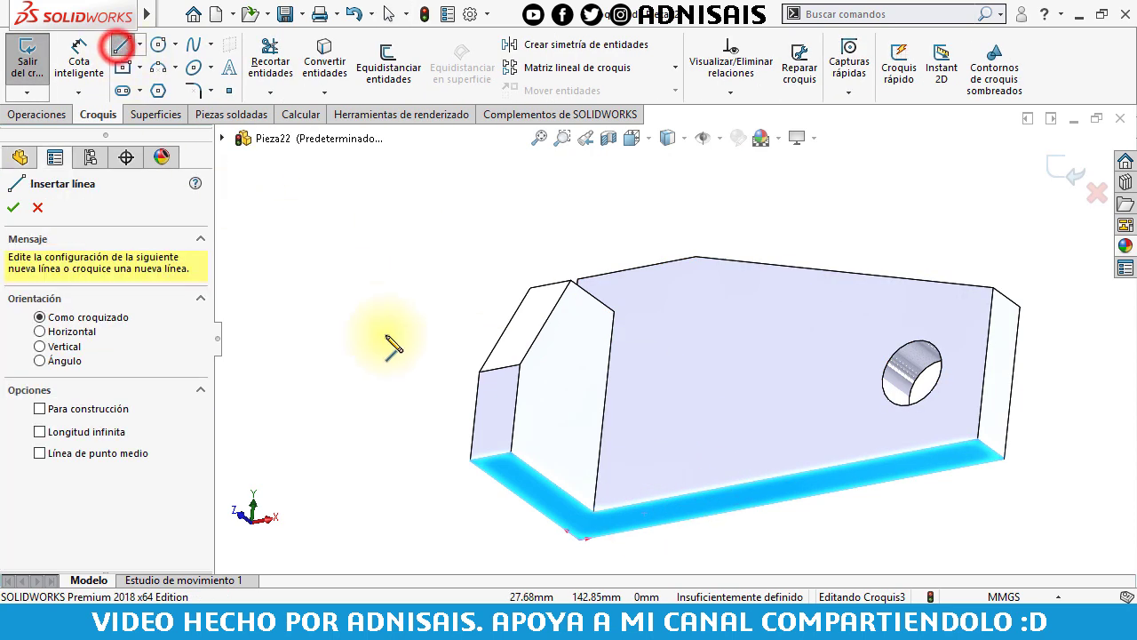
click(509, 454)
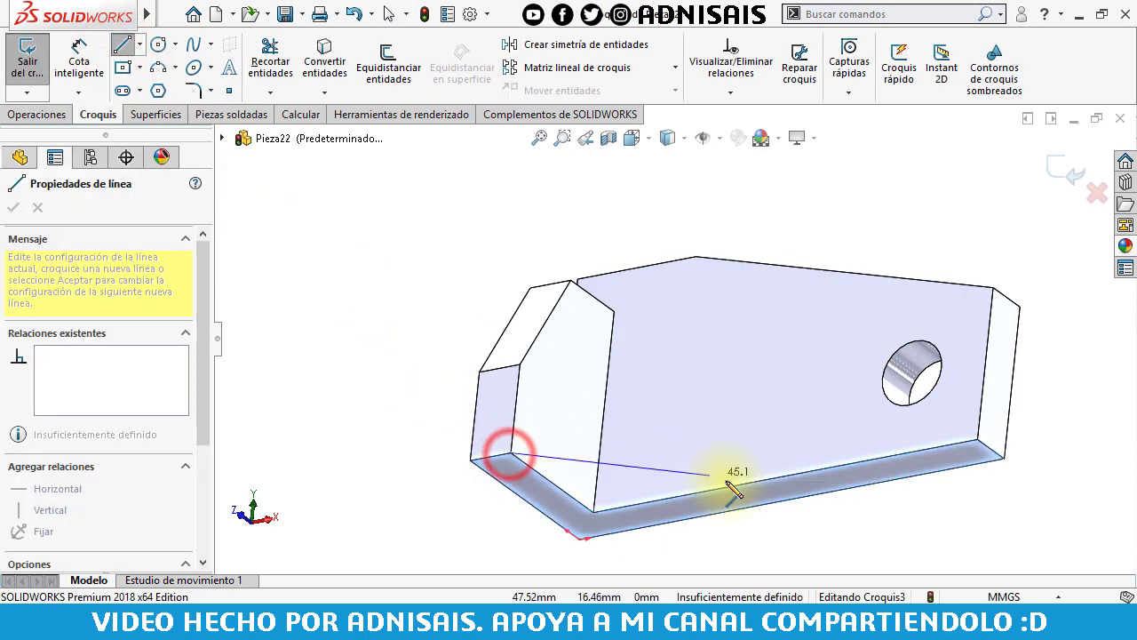
click(738, 484)
click(594, 512)
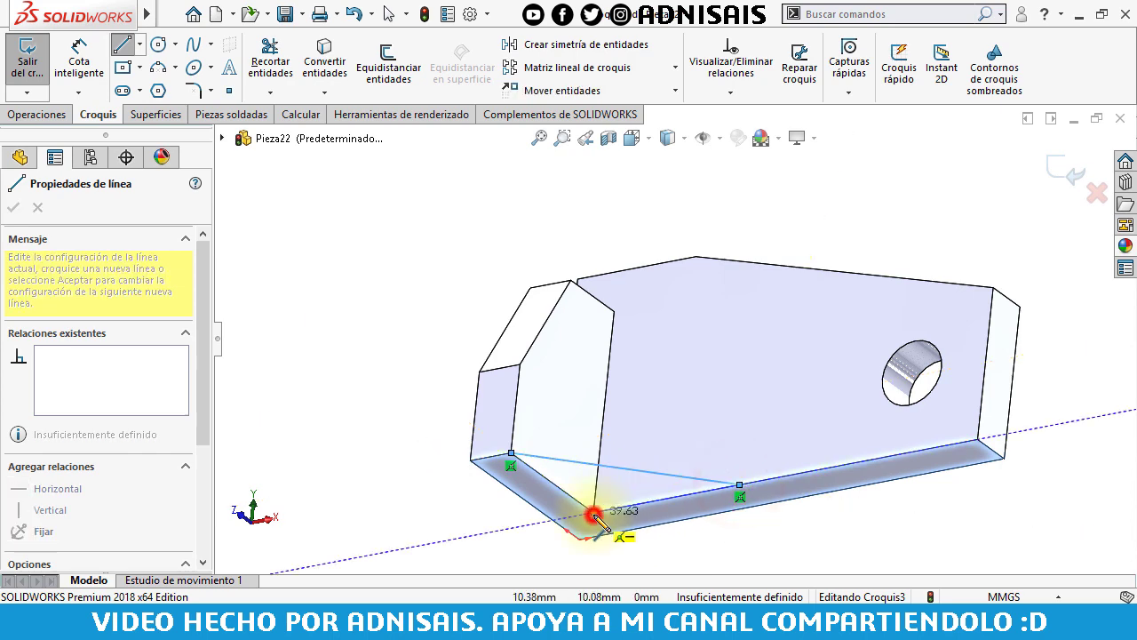
click(511, 454)
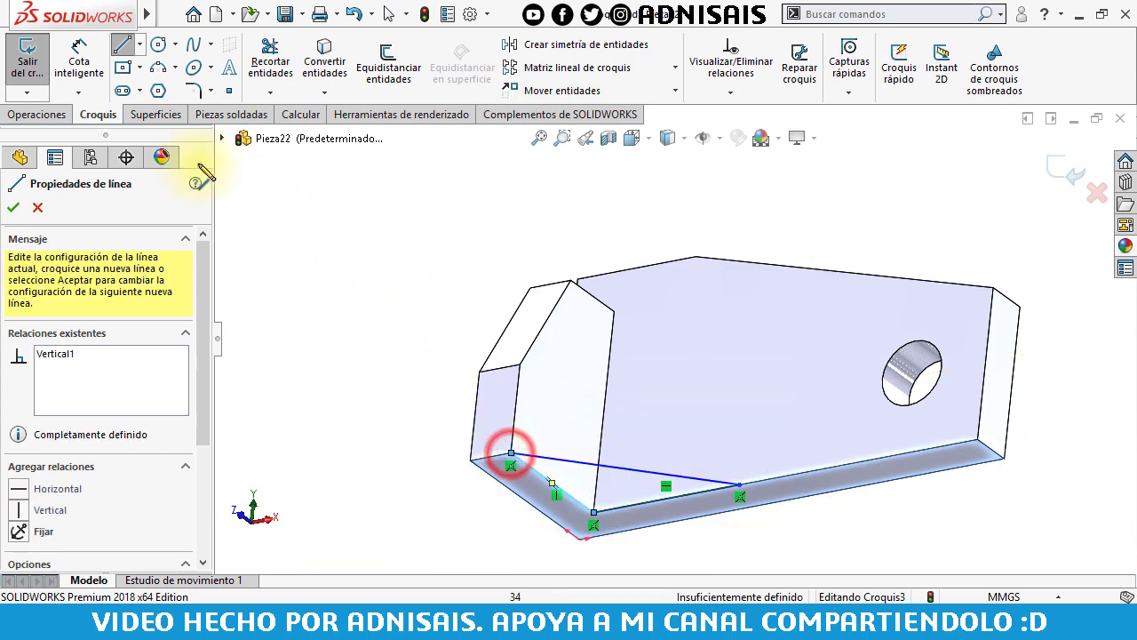
click(79, 64)
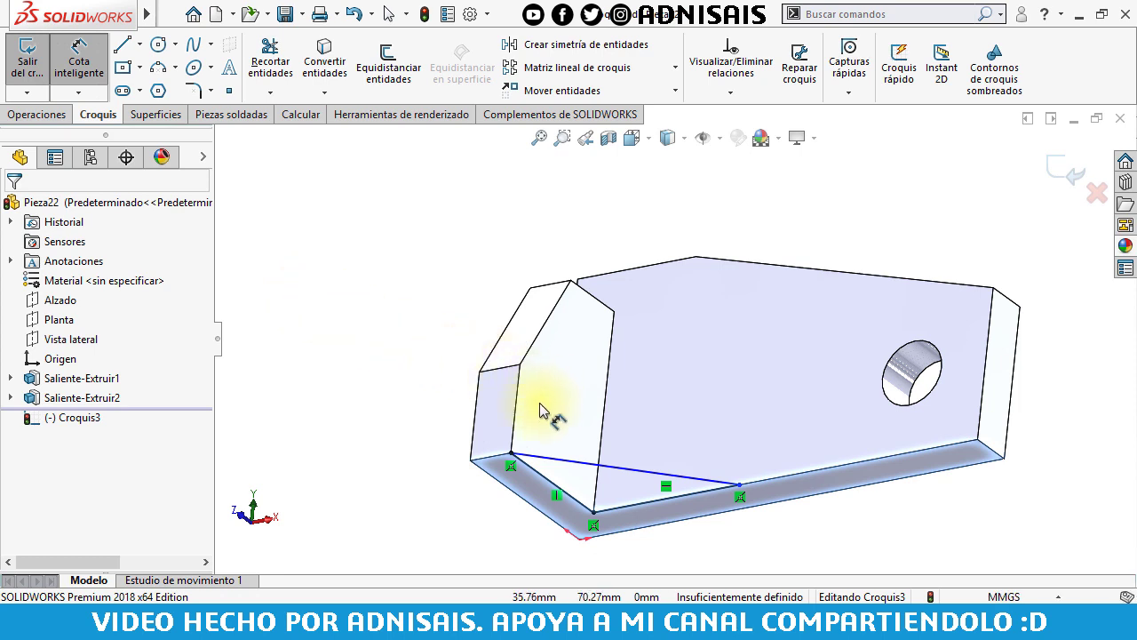
Dimension the triangle's far corner 64 mm from the origin.
click(578, 540)
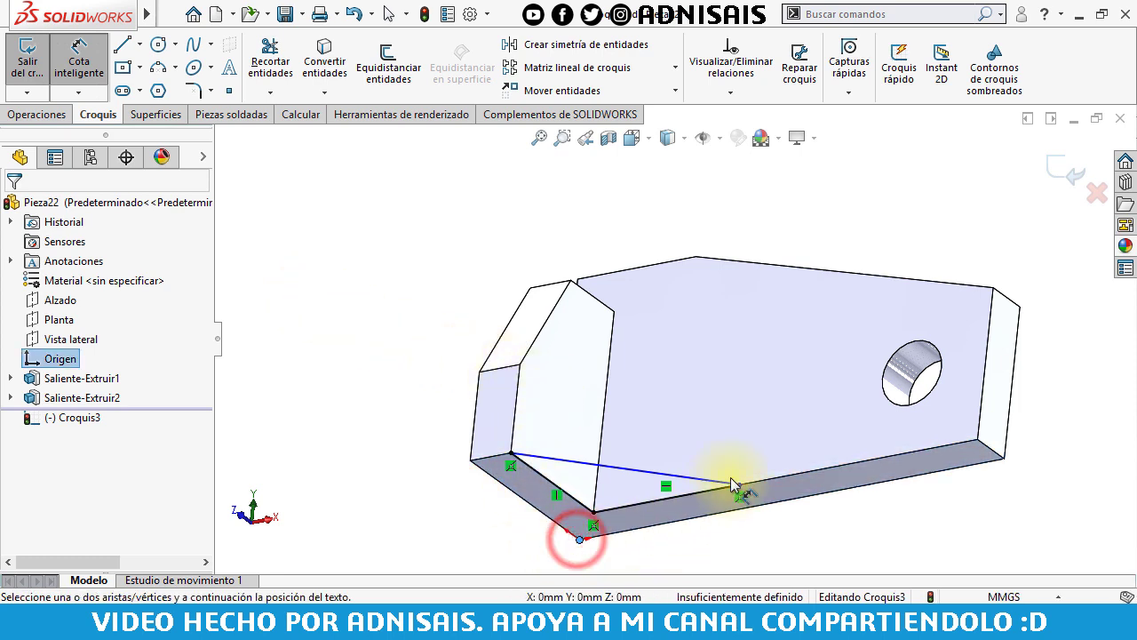
click(738, 488)
click(718, 542)
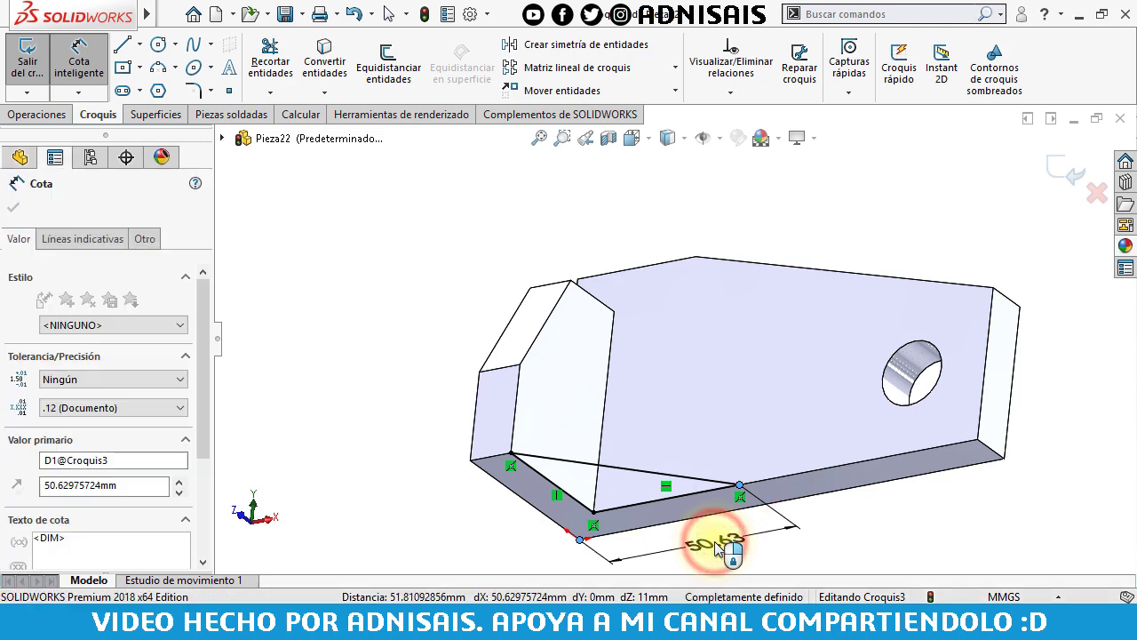
text(64)
key(Return)
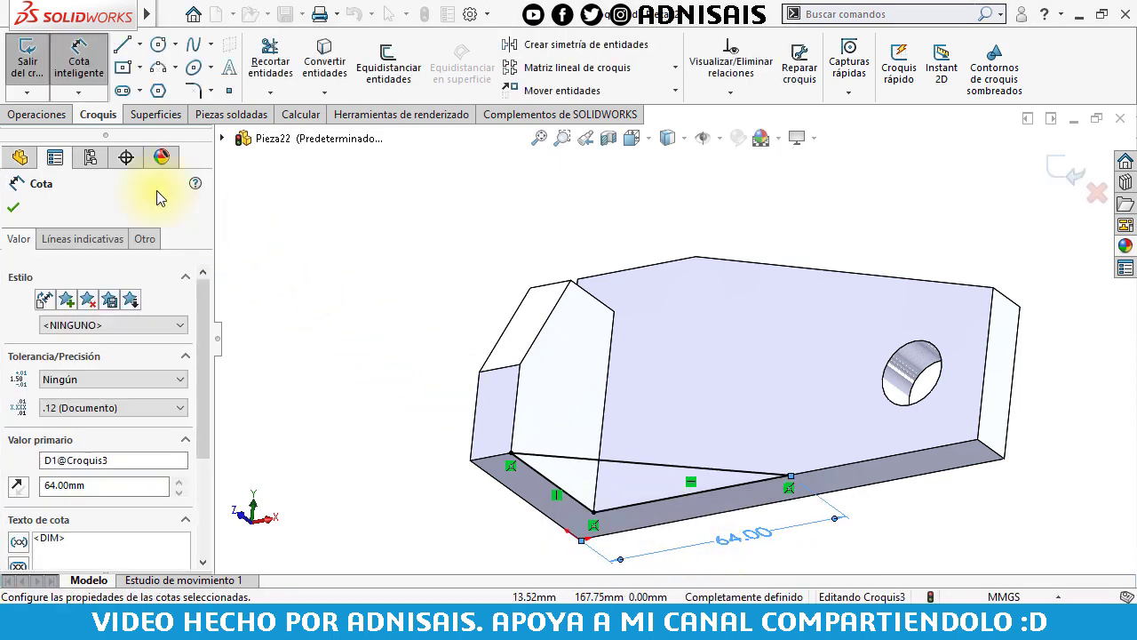
click(67, 115)
Extrude the triangle 11 mm upward as a rib, view isometric, and close the part.
click(39, 60)
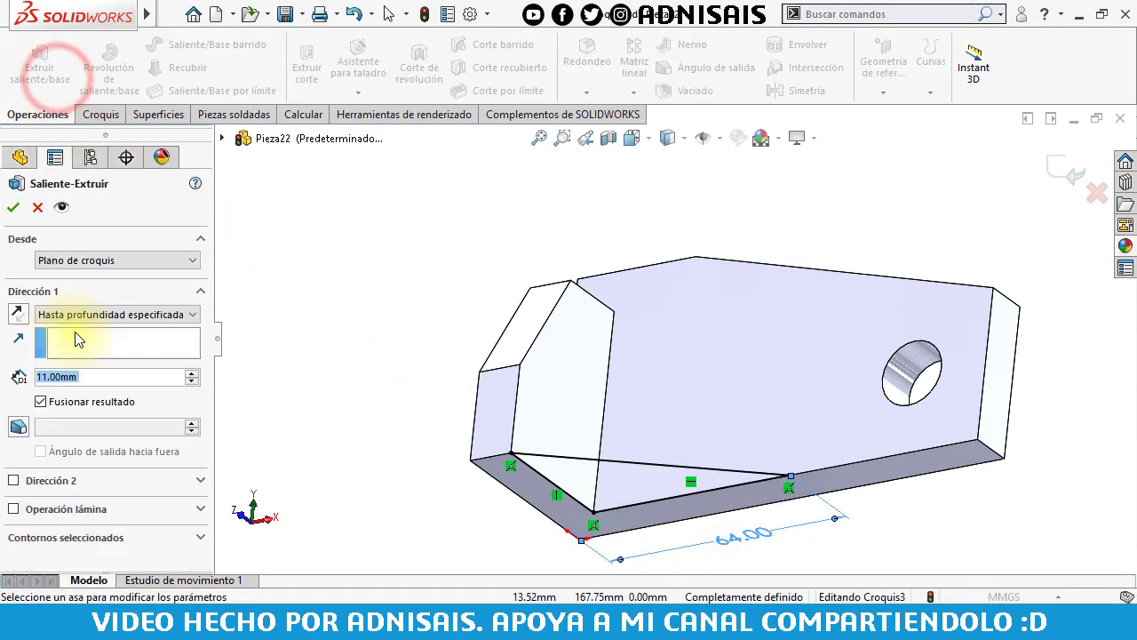
click(17, 313)
click(13, 207)
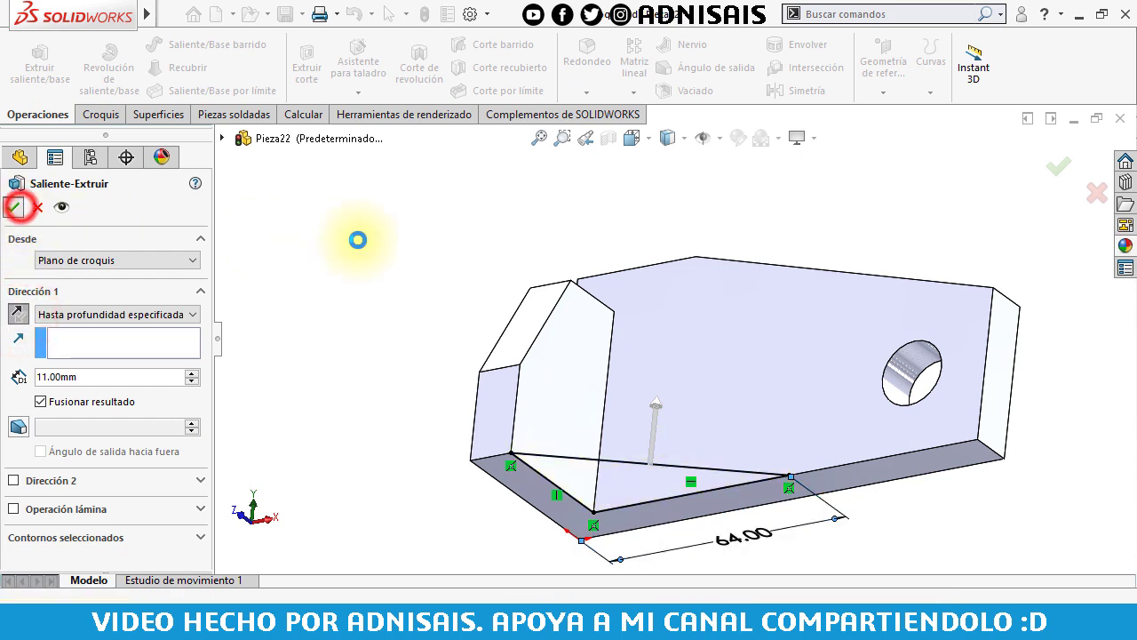
key(ctrl+7)
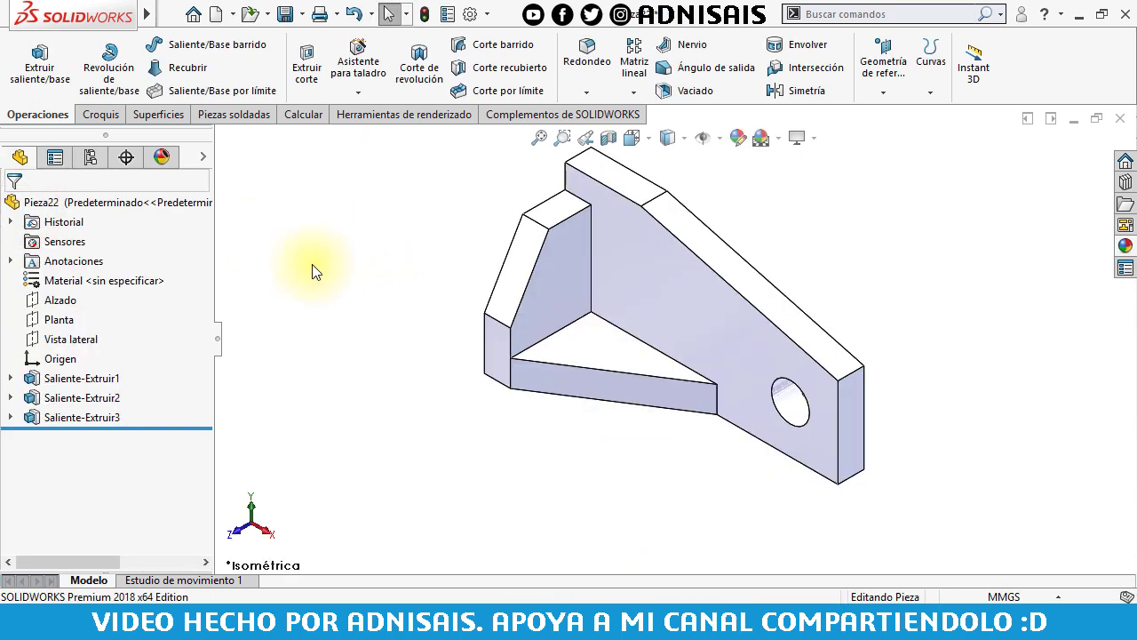
click(307, 264)
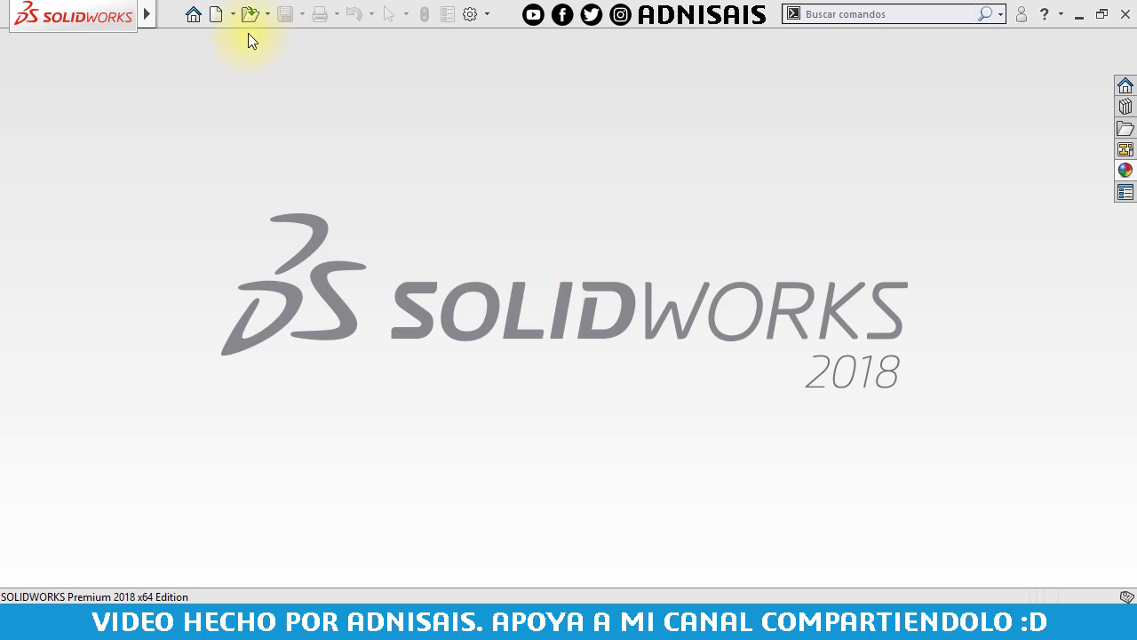
Create a new part in IPS (inch) units and sketch on the Alzado plane.
click(216, 14)
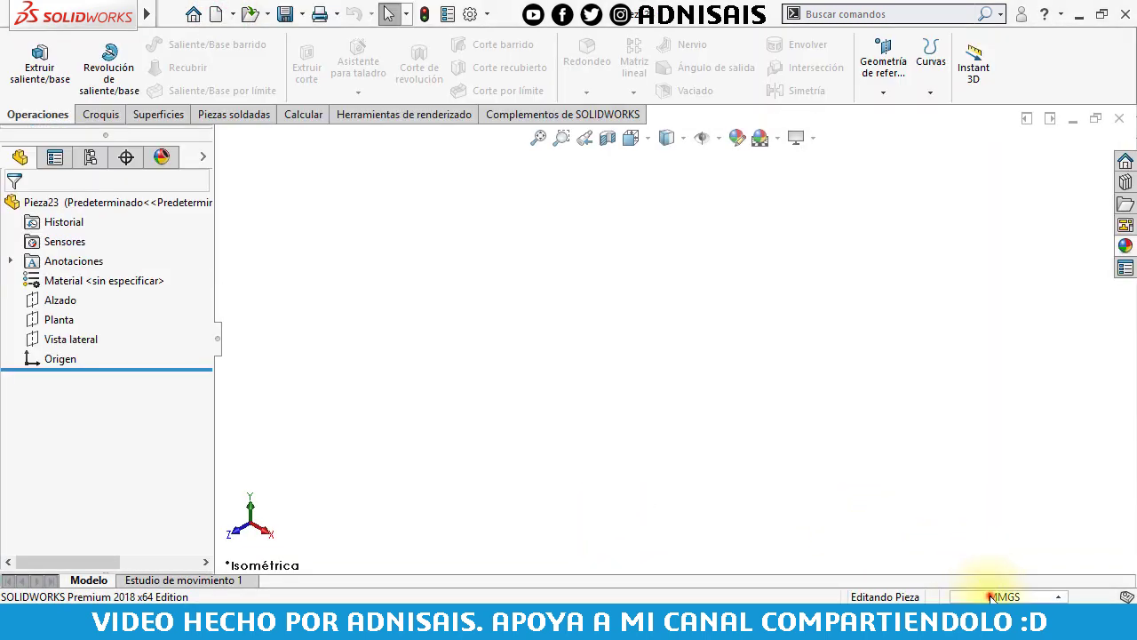
click(990, 597)
click(981, 545)
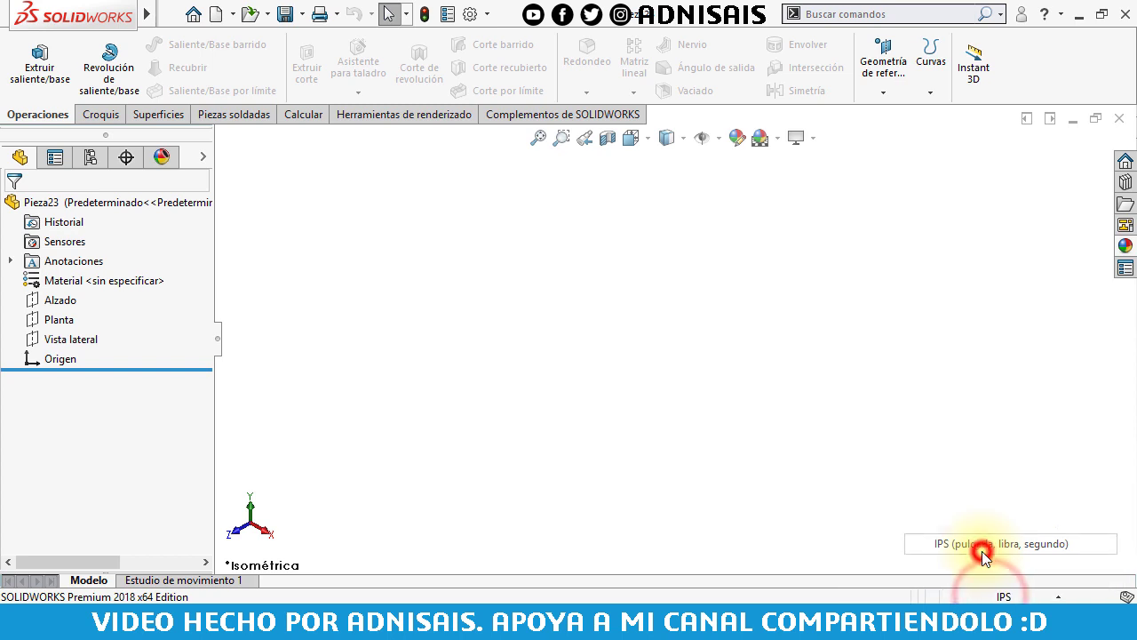
click(69, 307)
click(76, 282)
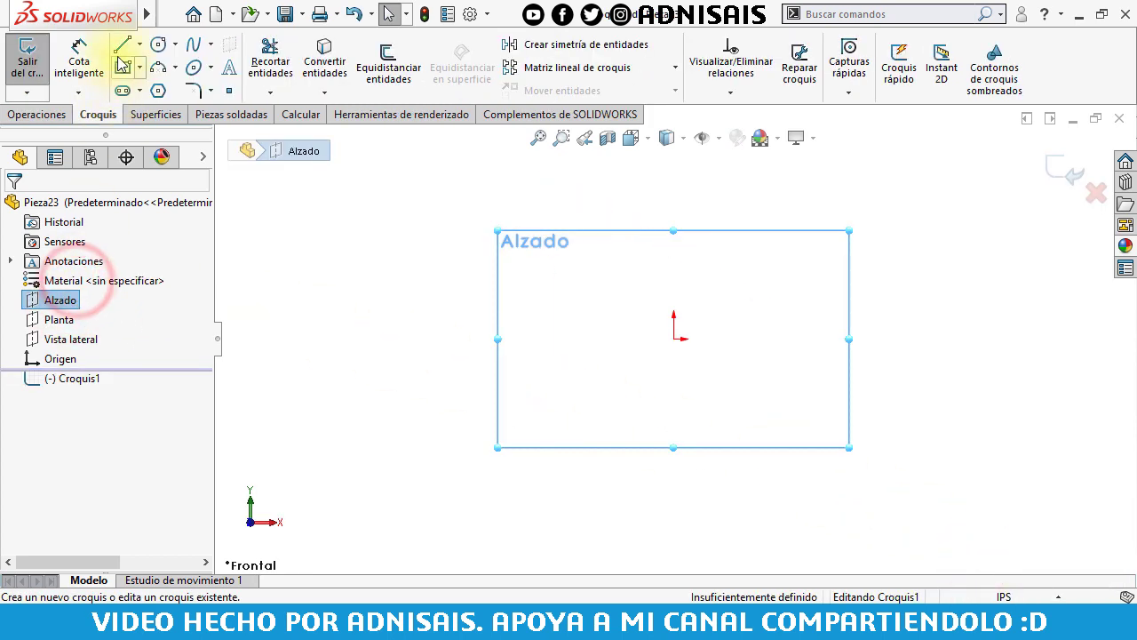
Draw a closed six-sided half profile with a step and a sloped edge from the origin.
click(674, 338)
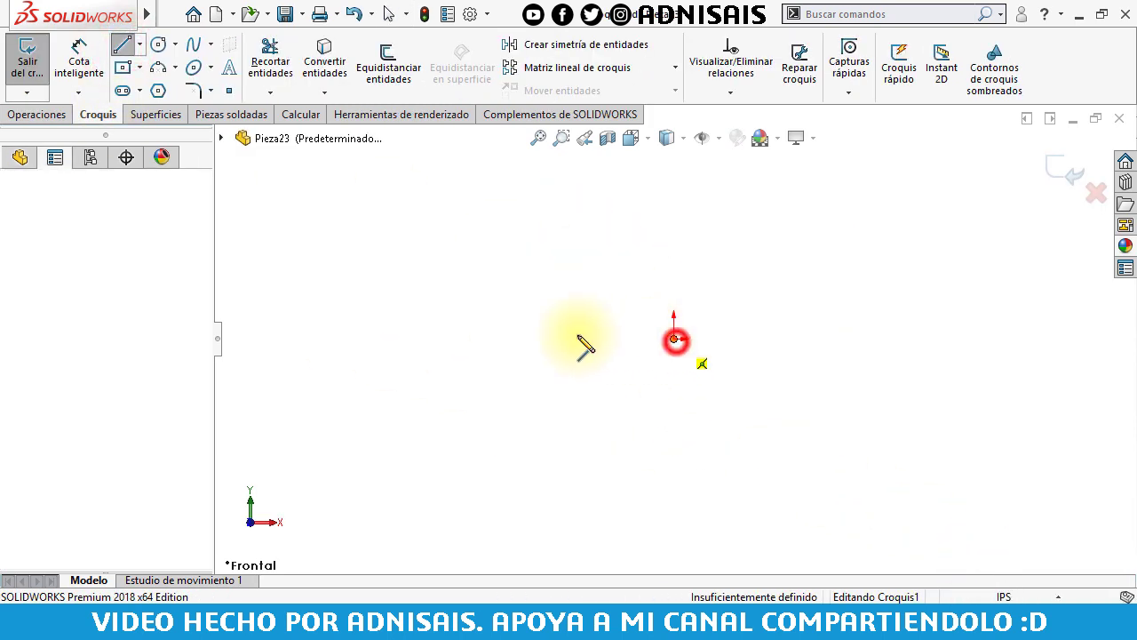
click(487, 339)
click(486, 269)
click(537, 269)
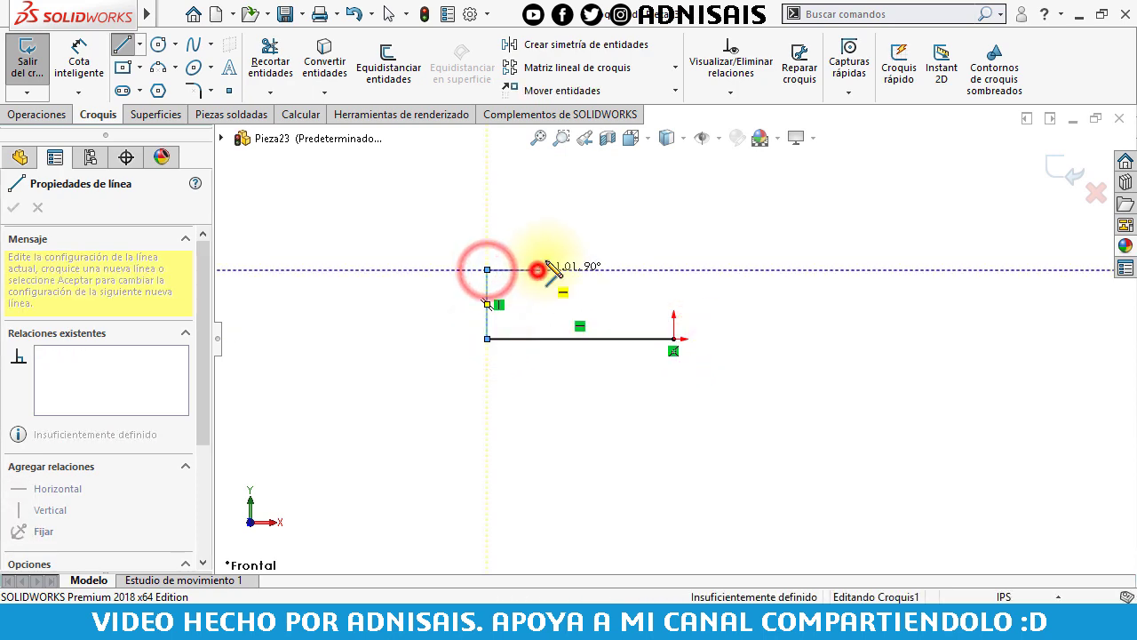
click(588, 180)
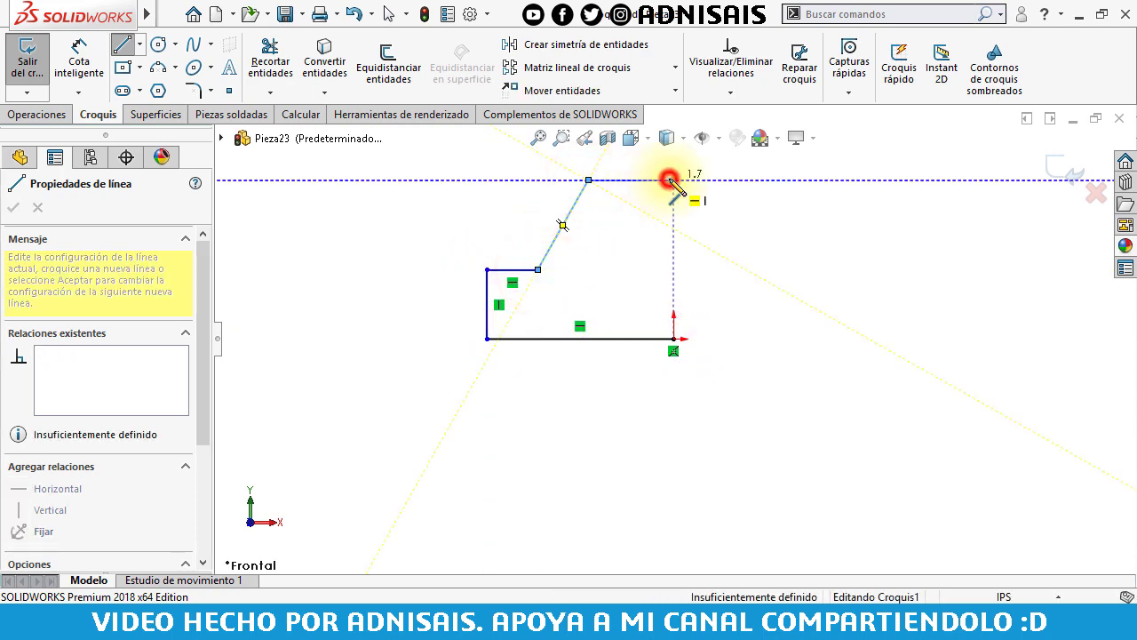
click(673, 180)
click(674, 338)
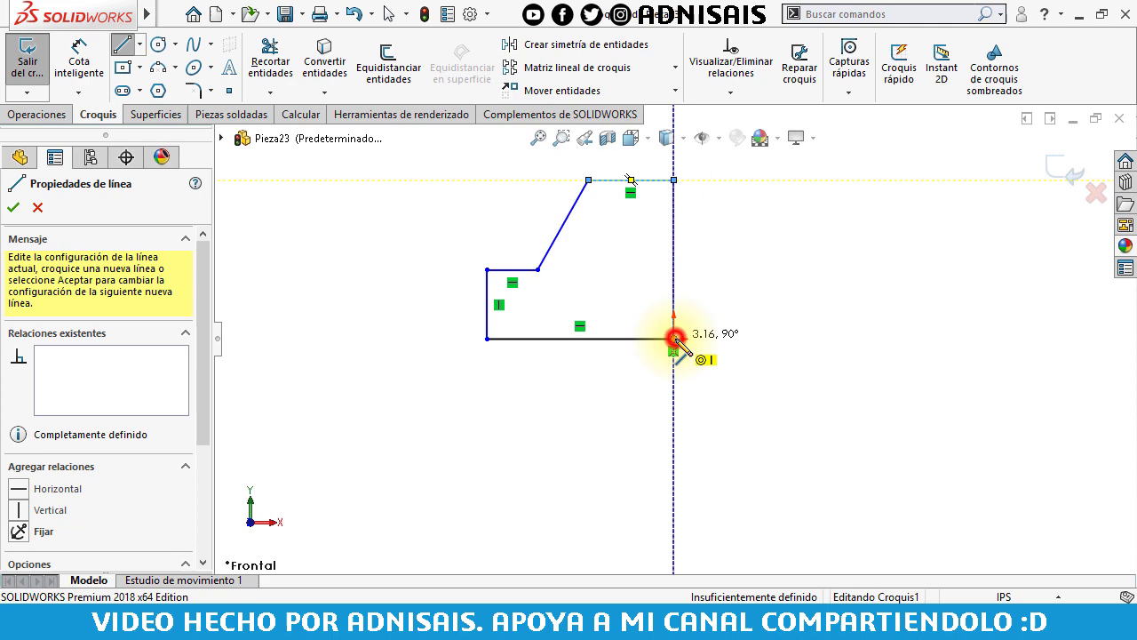
key(Escape)
key(Escape)
Make the vertical origin line a construction centerline and box-select the half profile.
click(673, 287)
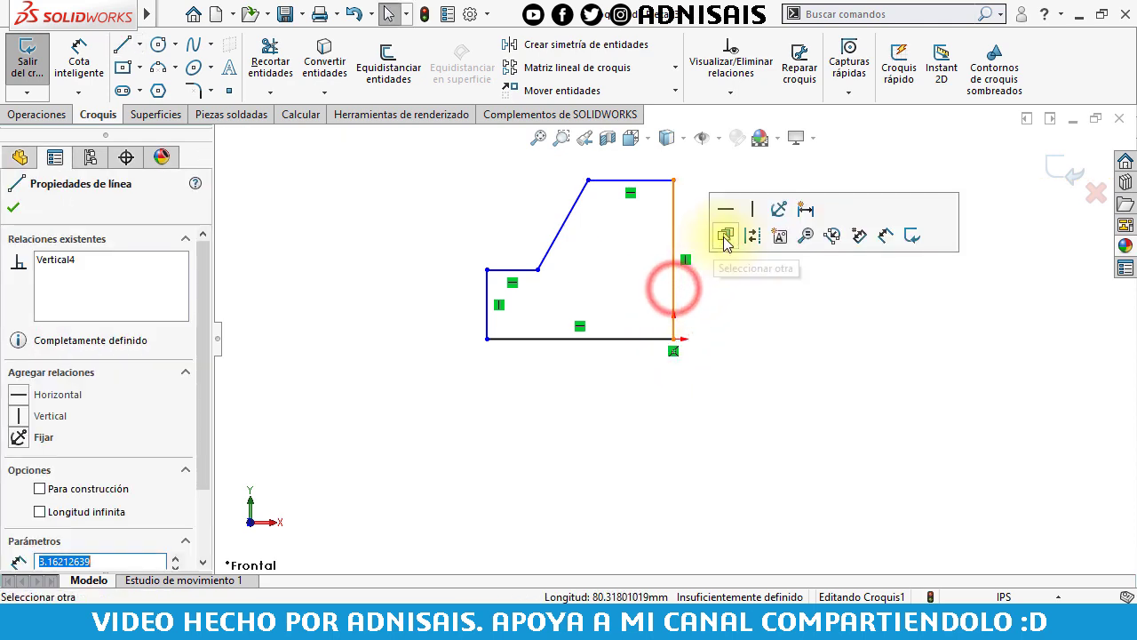
click(753, 236)
drag(452, 158, 691, 302)
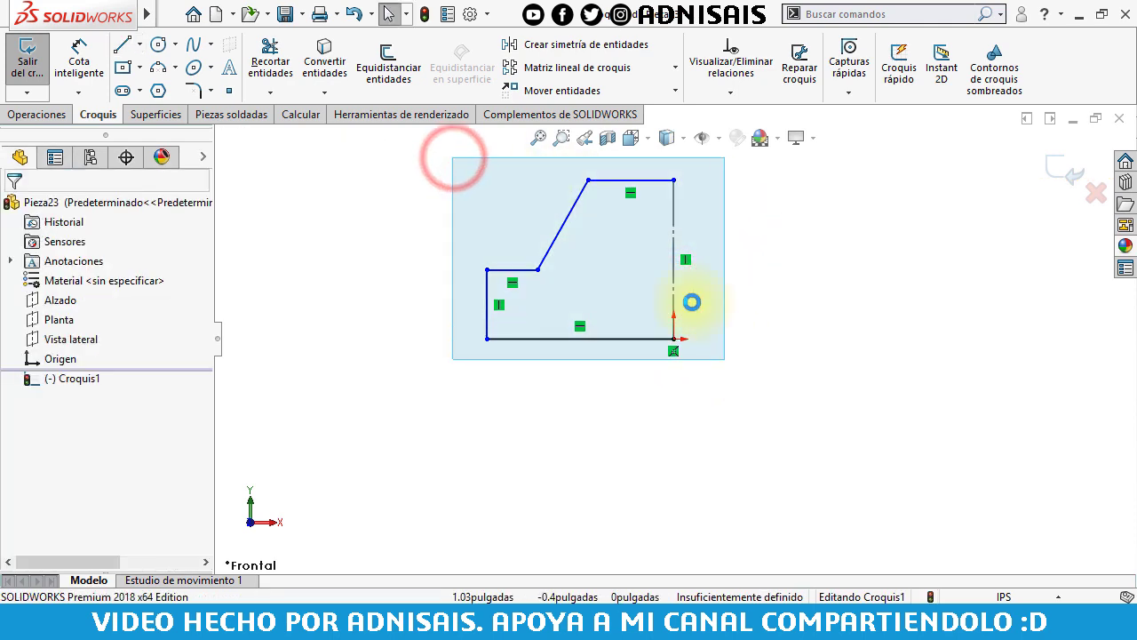
Mirror the half profile about the centerline and dimension it 5.00 wide and 2.00 tall.
click(571, 44)
click(79, 66)
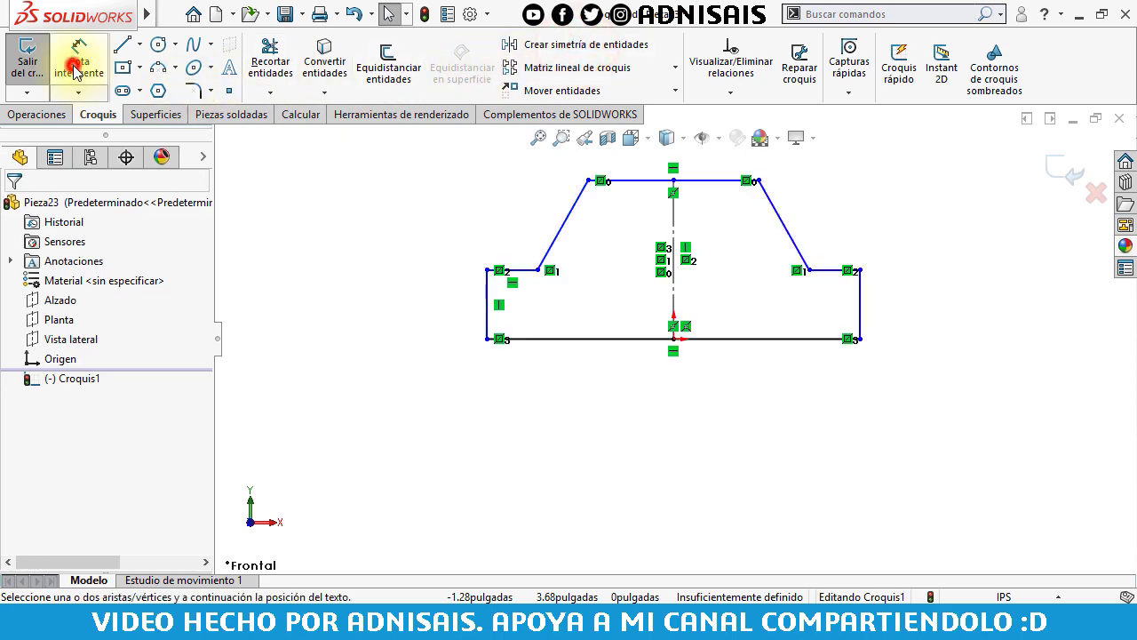
click(587, 340)
click(610, 440)
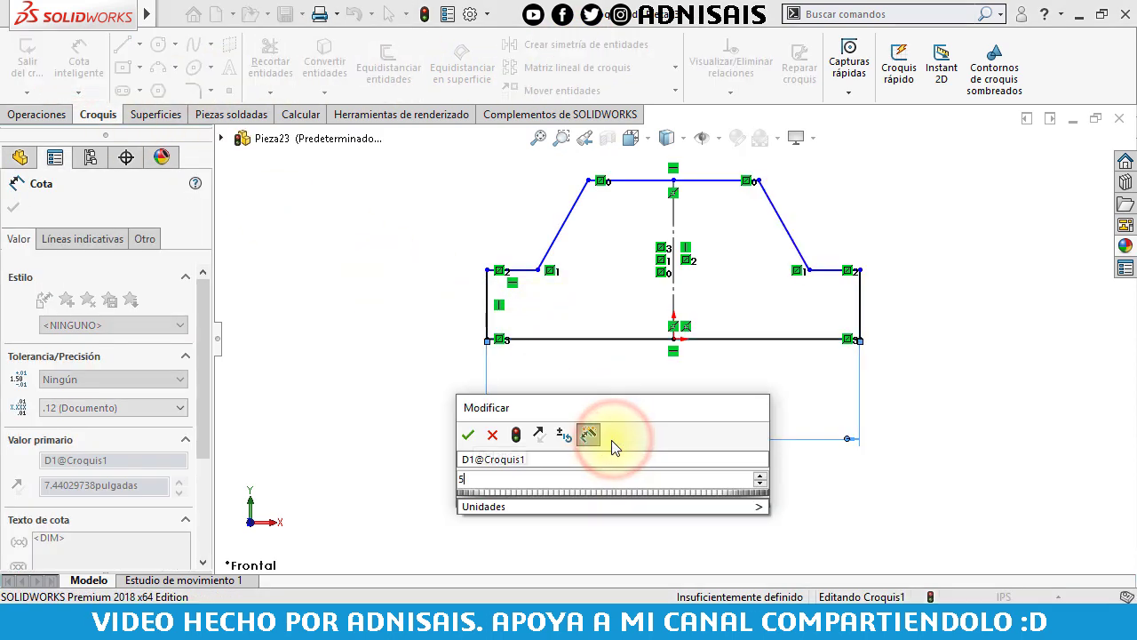
text(5)
key(Return)
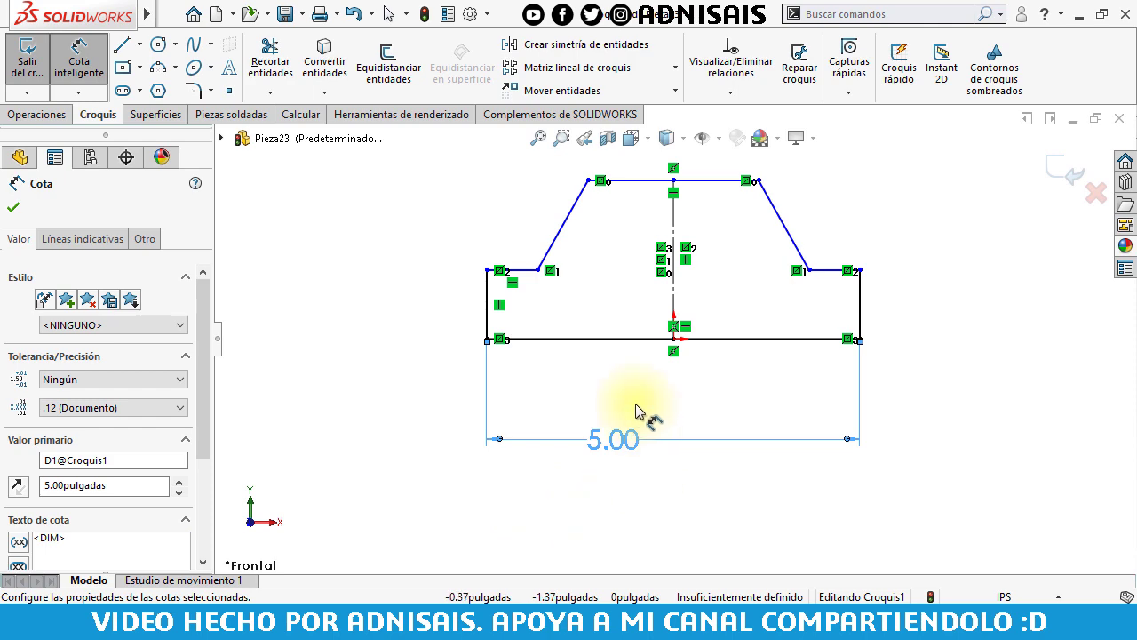
click(673, 241)
click(407, 249)
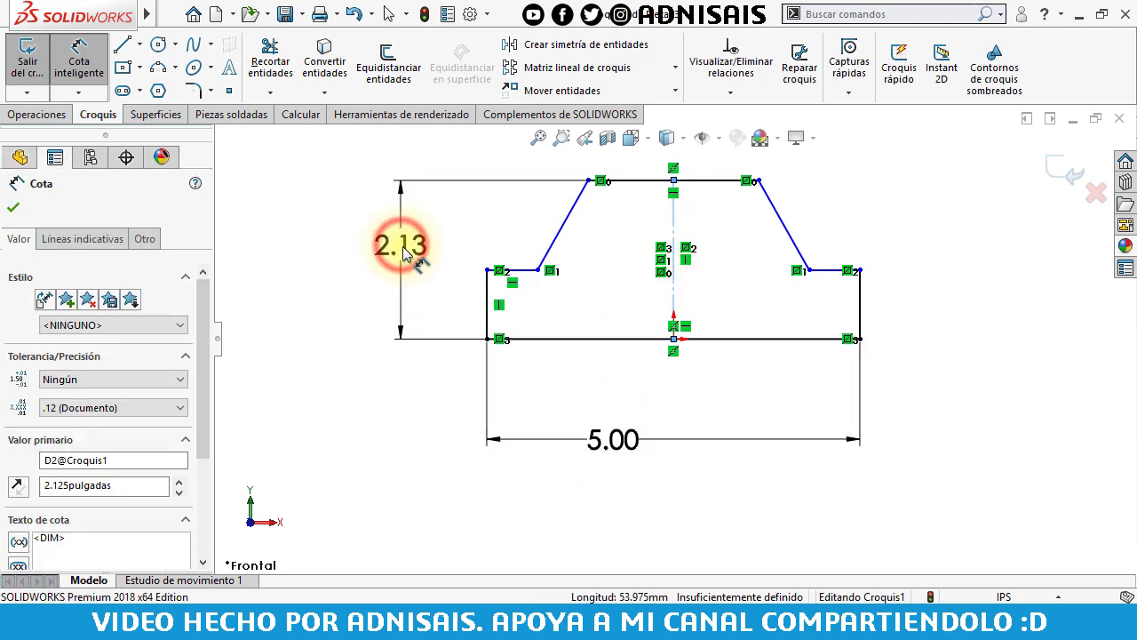
text(2)
key(Return)
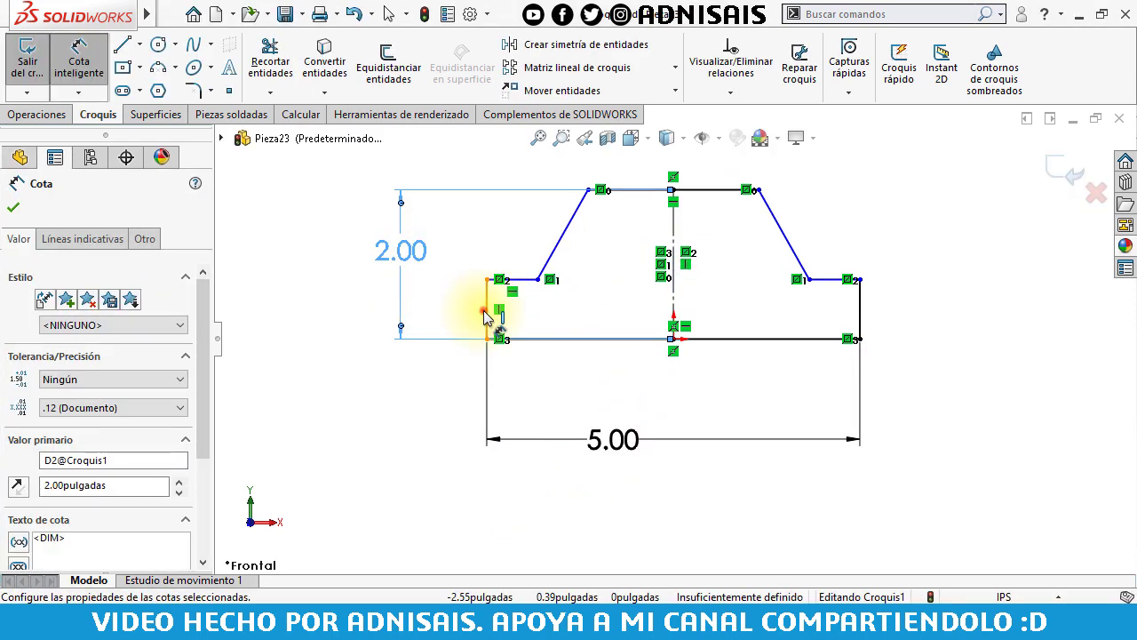
Dimension the 1.00 step height, 1.00 step width and 2.00 top width.
click(485, 309)
click(451, 312)
text(1)
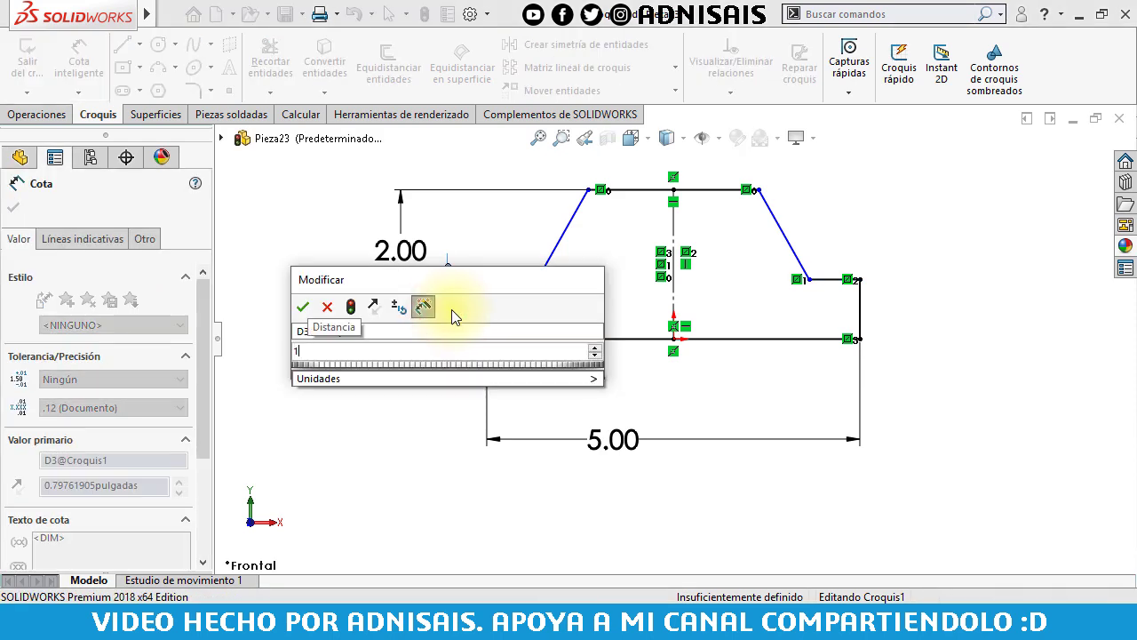
key(Return)
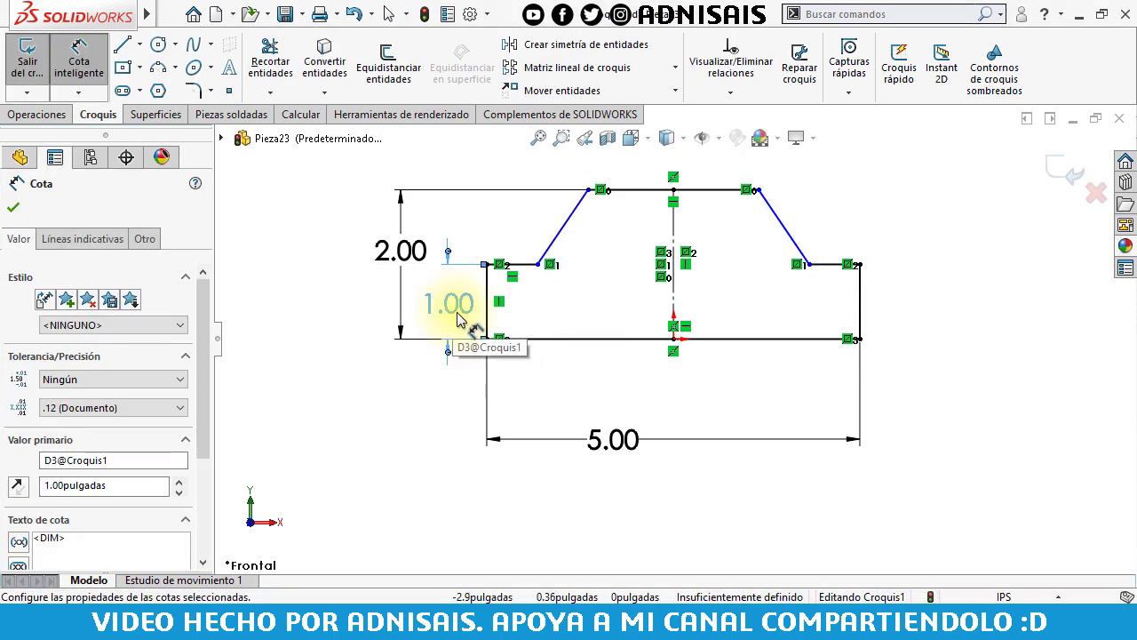
click(522, 267)
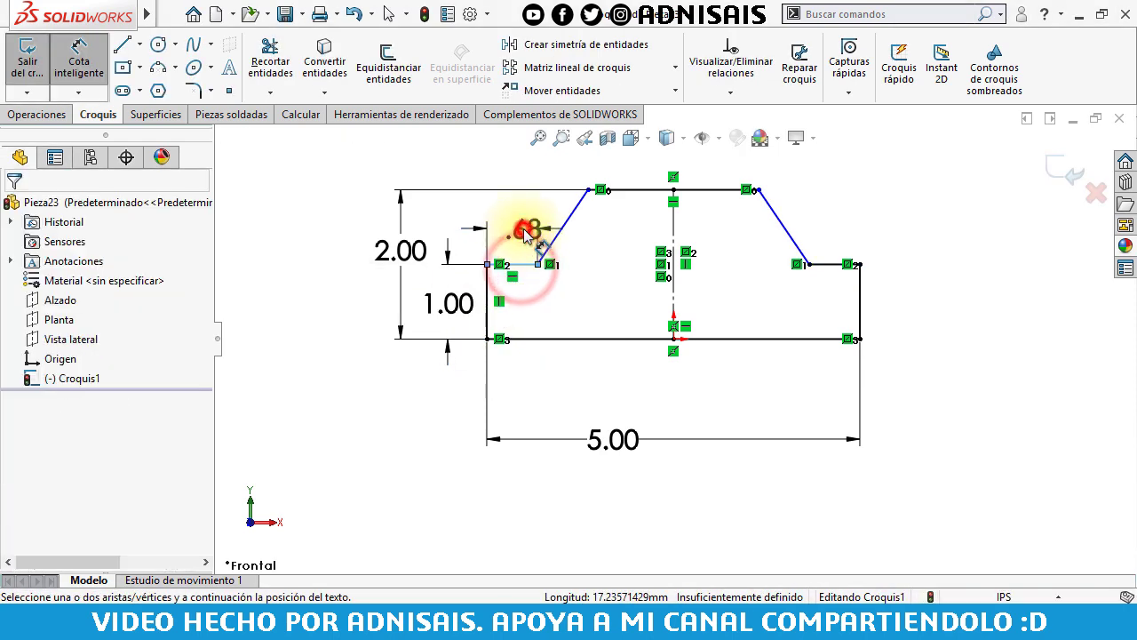
click(526, 233)
key(Return)
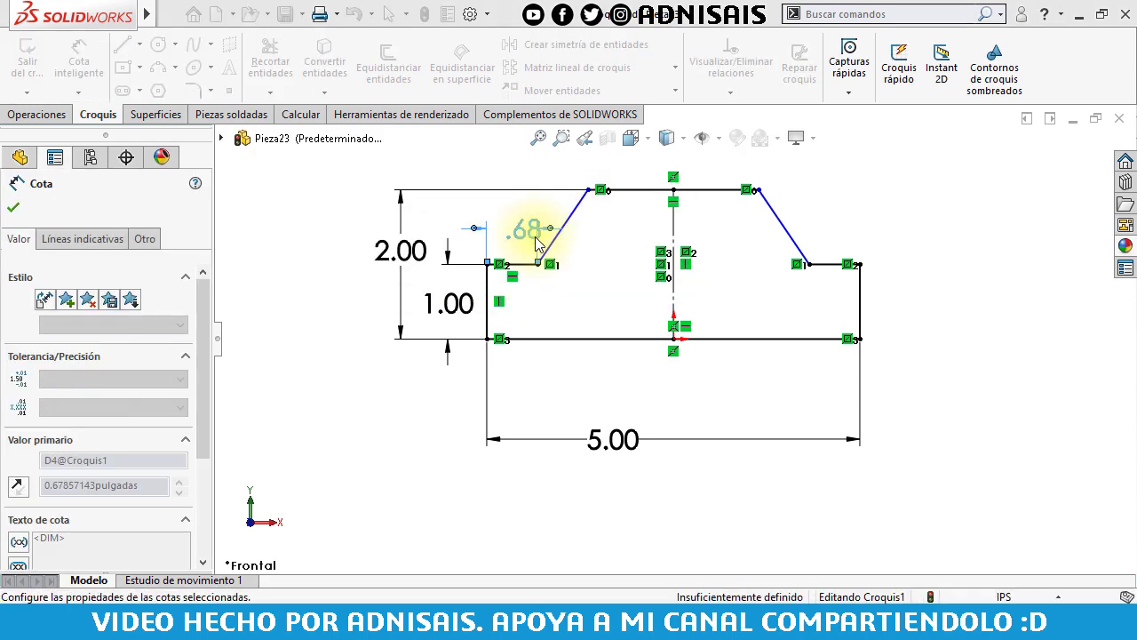
click(611, 194)
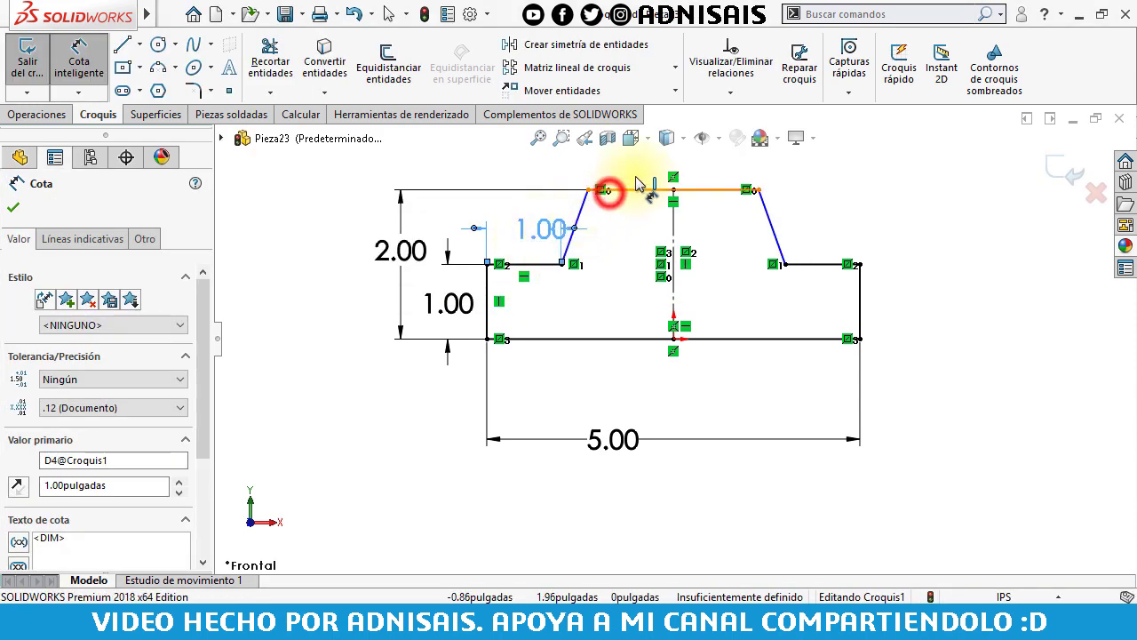
click(654, 174)
text(2)
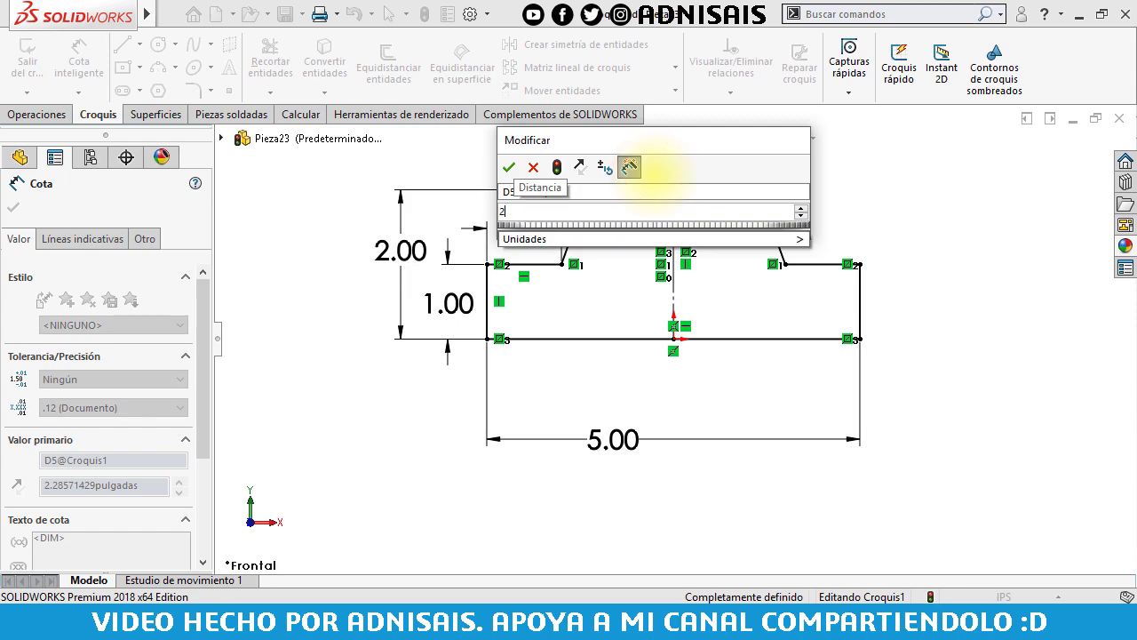
key(Return)
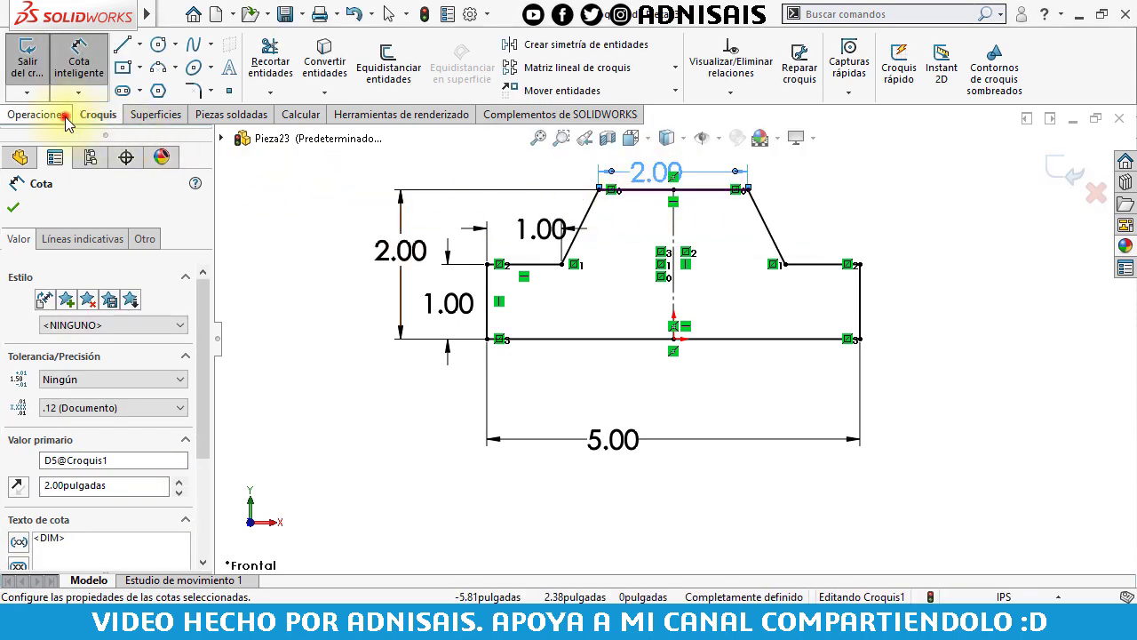
click(66, 116)
Extrude the stepped profile 1.5 inches into a solid block.
click(39, 67)
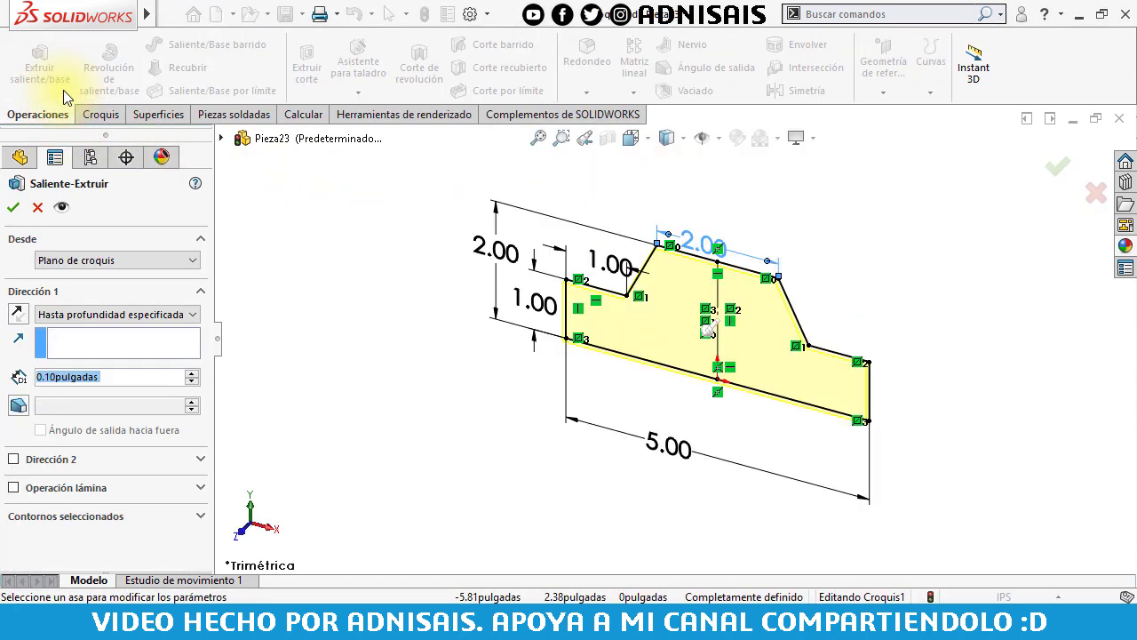
text(1.5)
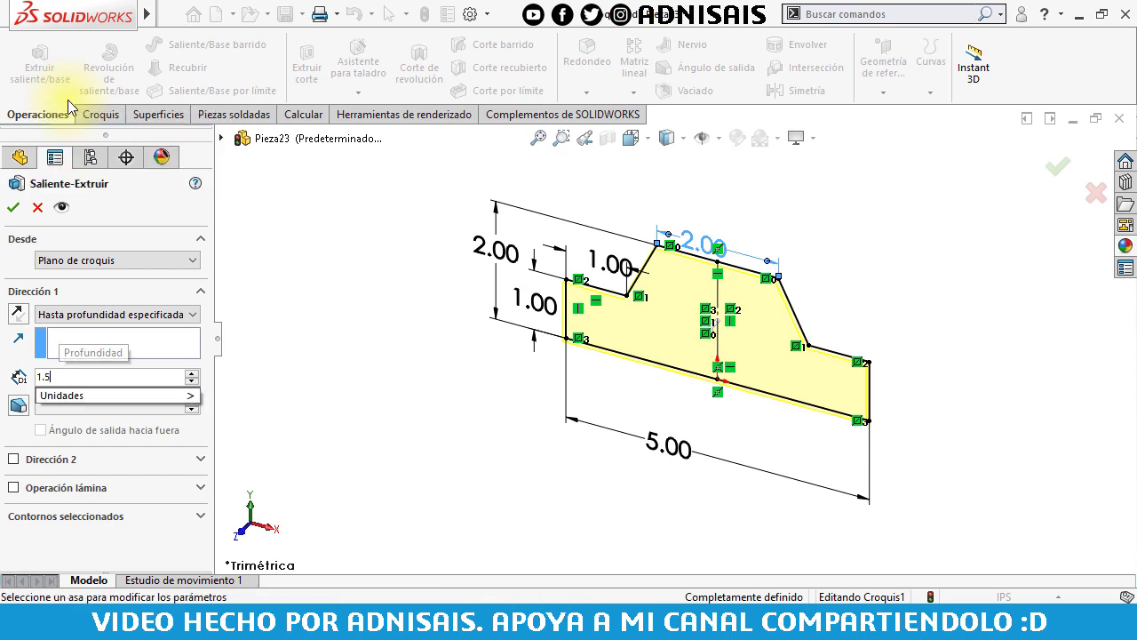
key(Return)
click(13, 207)
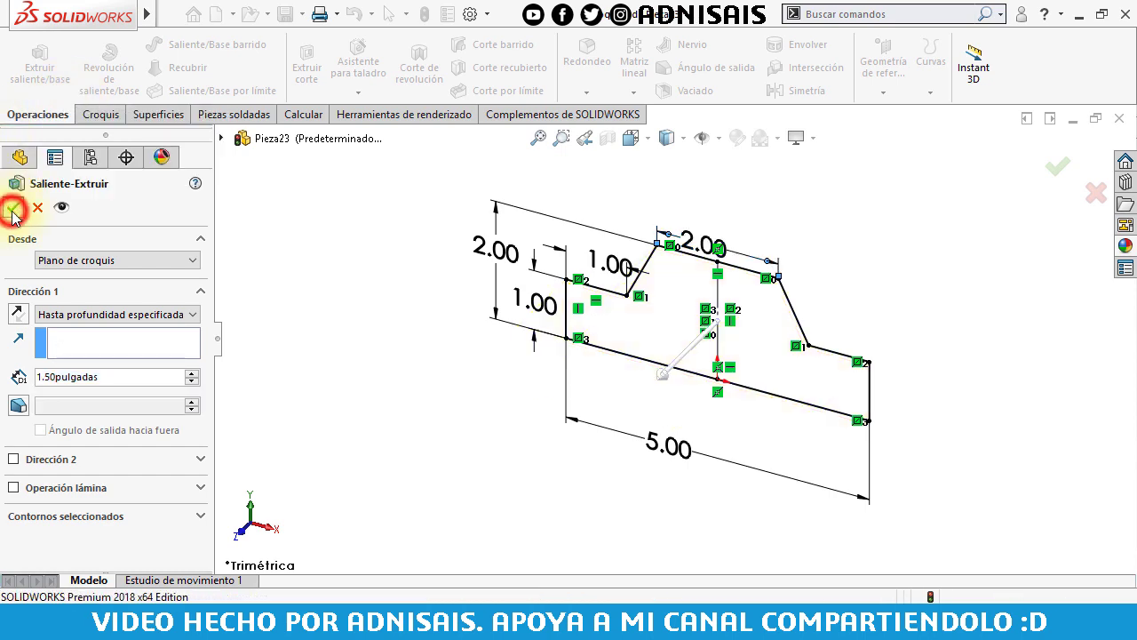
click(337, 270)
click(74, 336)
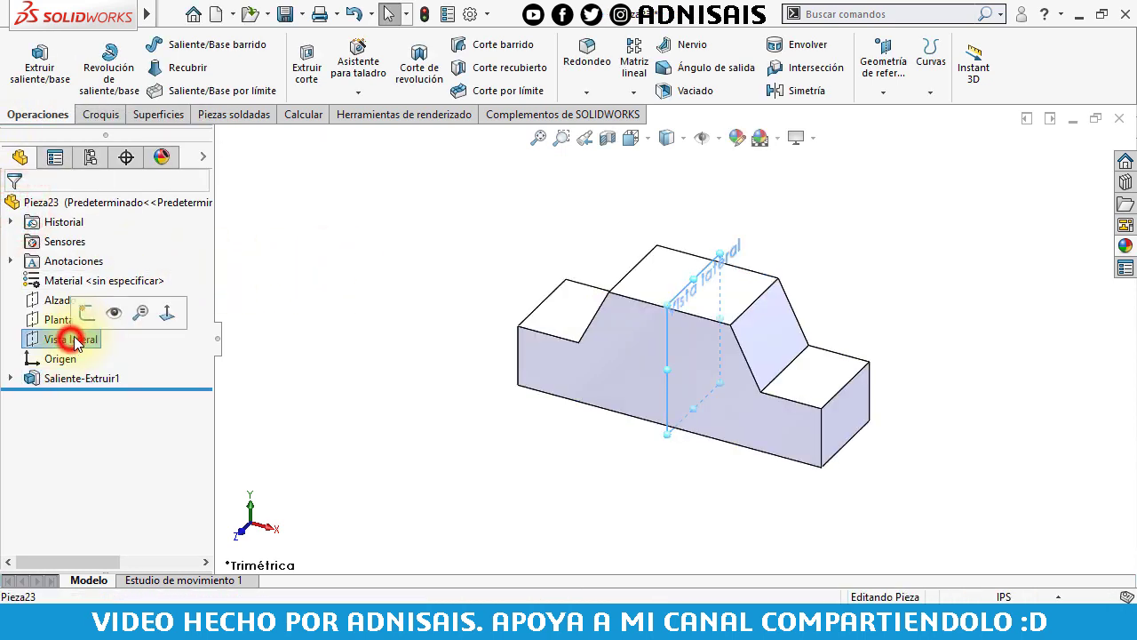
On the side plane, draw a closed triangle at the profile's top-left corner.
click(87, 318)
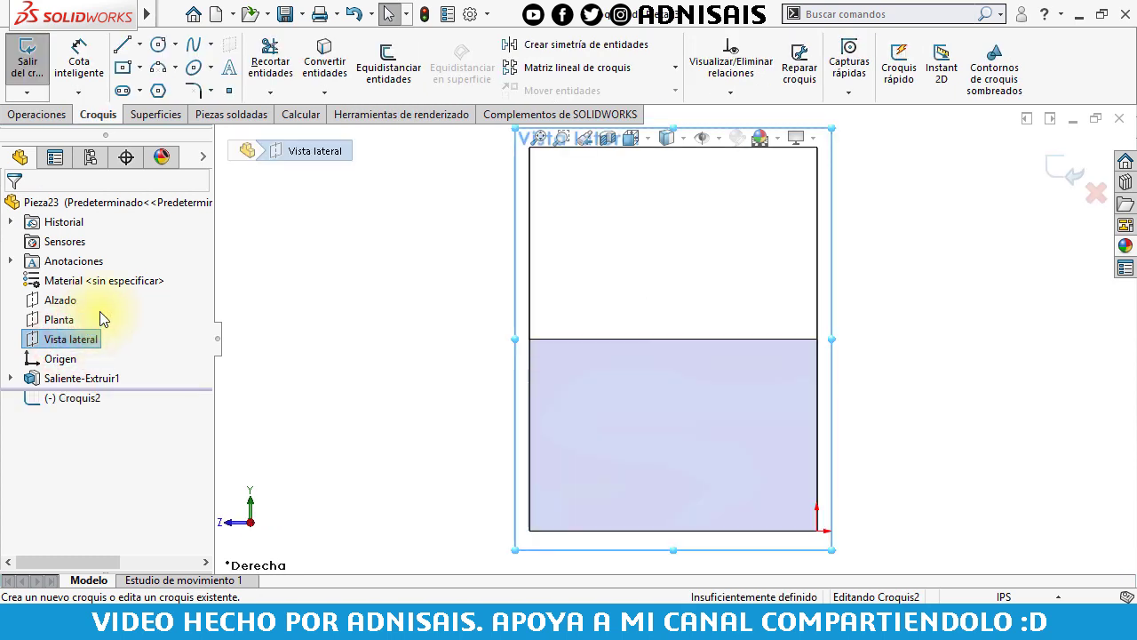
click(113, 44)
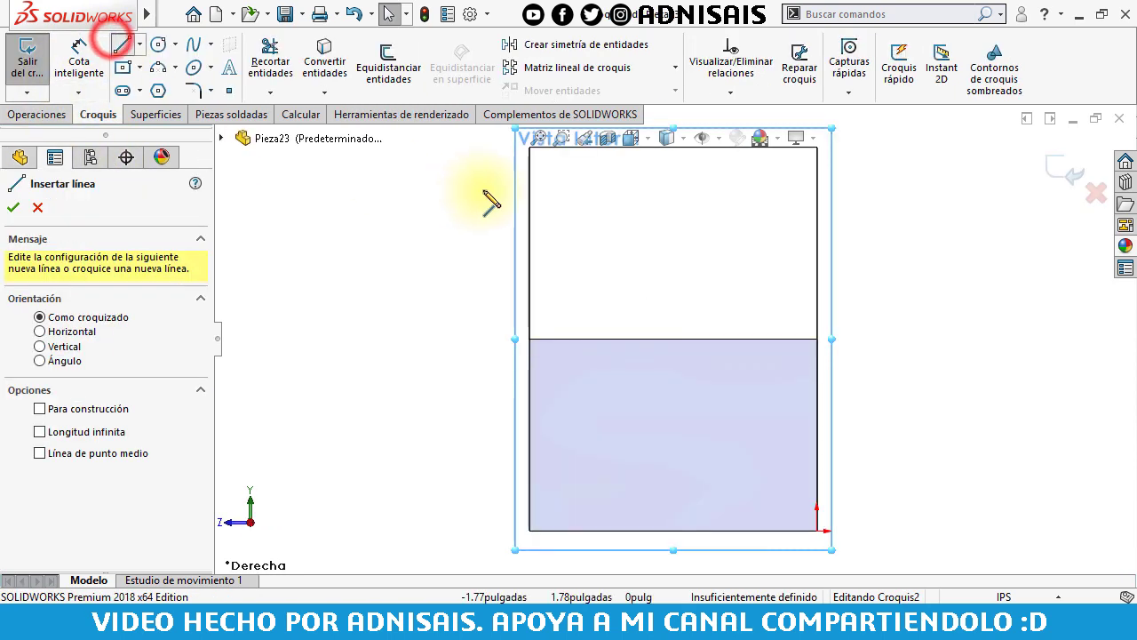
click(573, 205)
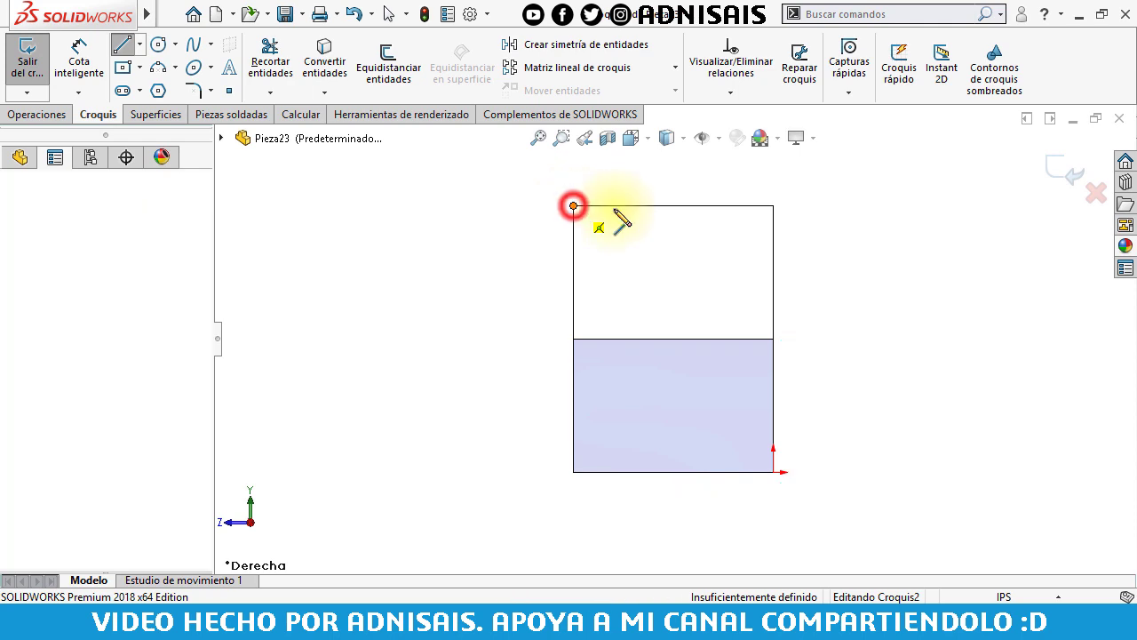
click(628, 206)
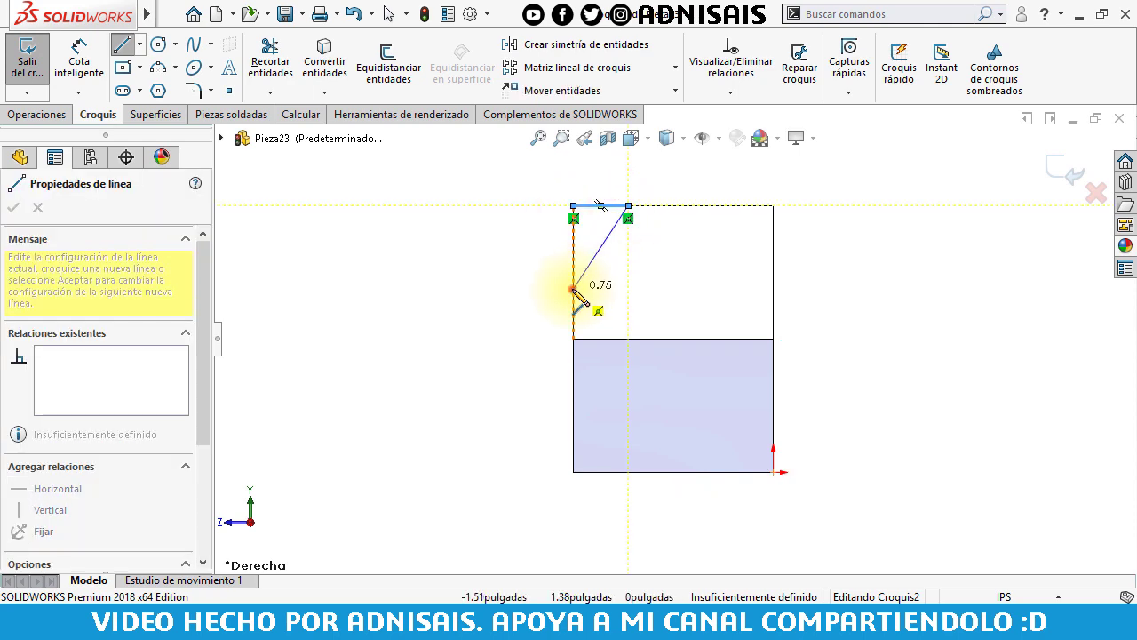
click(573, 289)
click(573, 205)
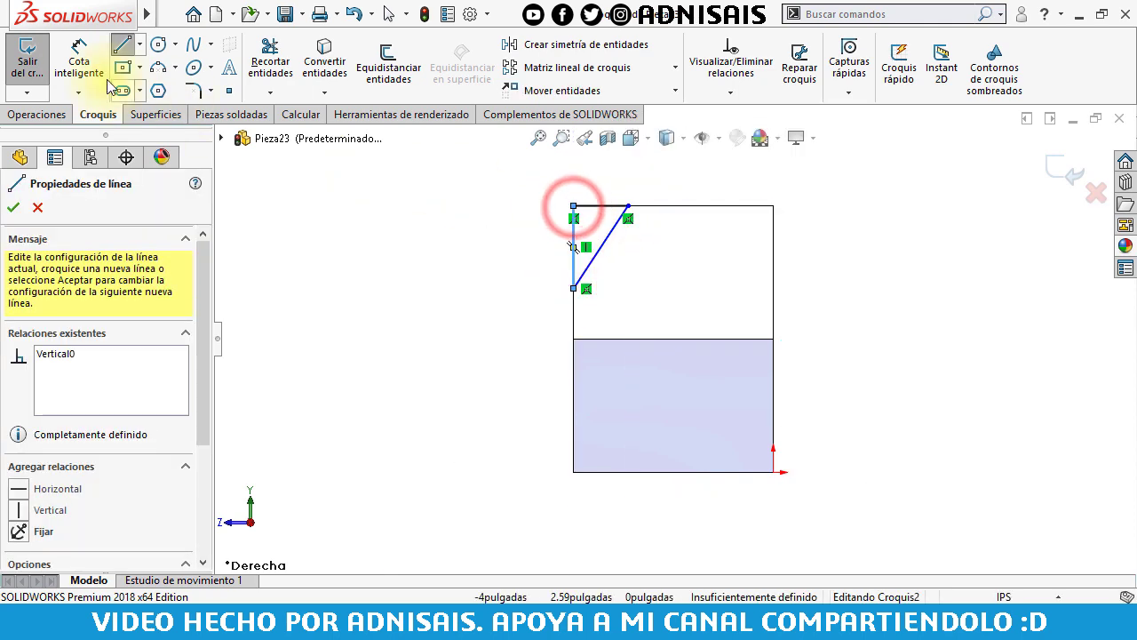
Dimension the triangle's lower point 0.50 in above the part's bottom edge.
click(79, 60)
middle_drag(673, 267, 685, 292)
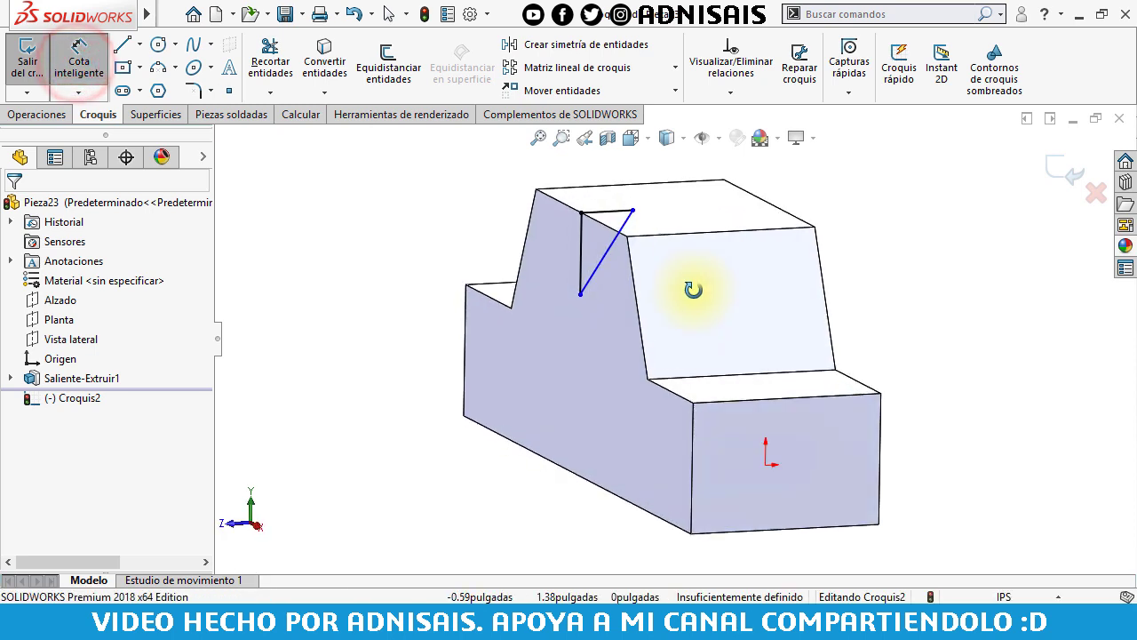
click(606, 219)
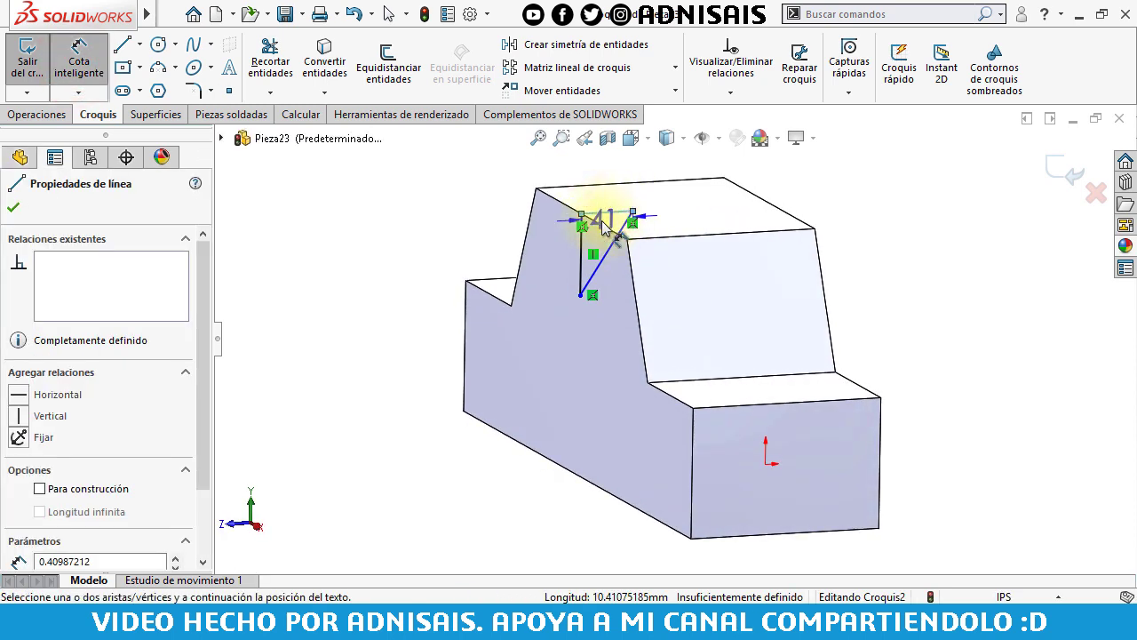
key(Escape)
click(581, 297)
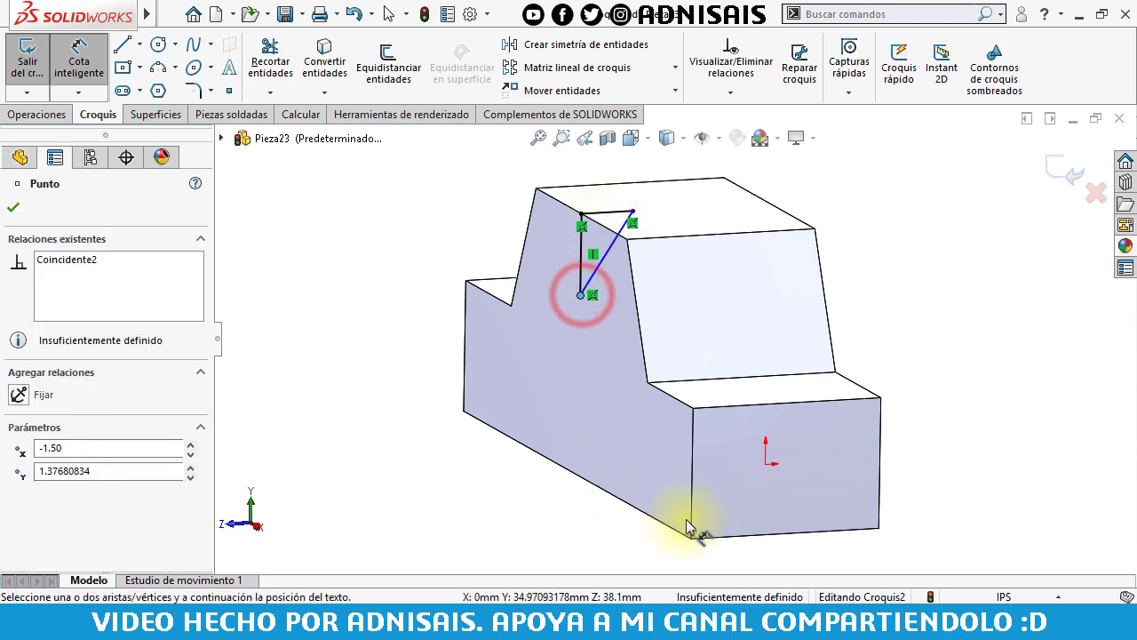
click(702, 543)
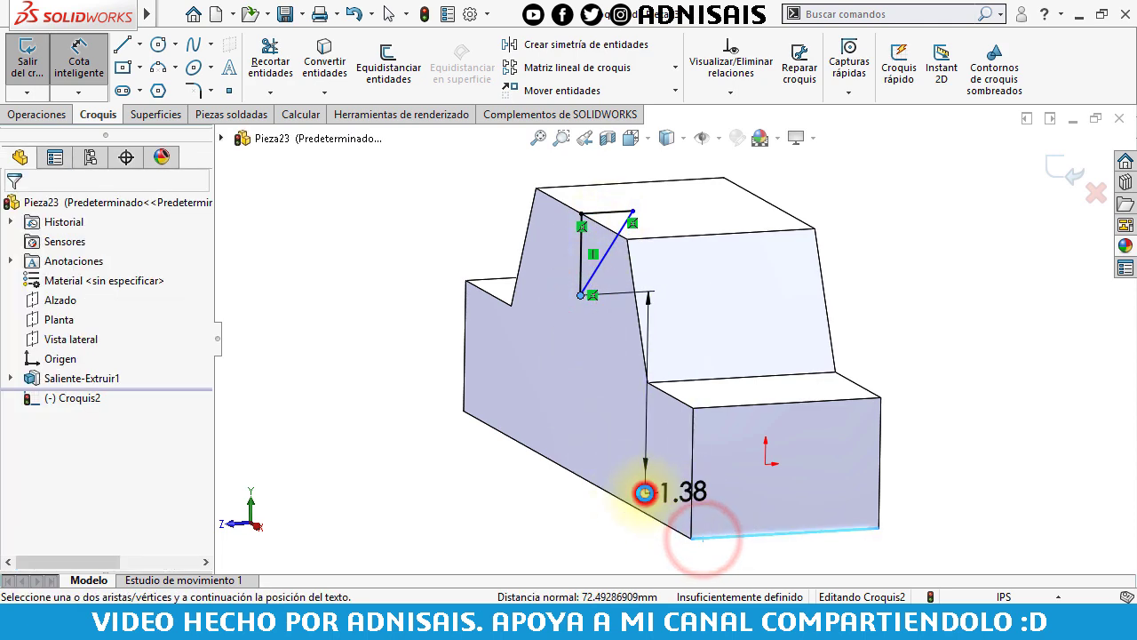
click(644, 489)
text(5)
key(Return)
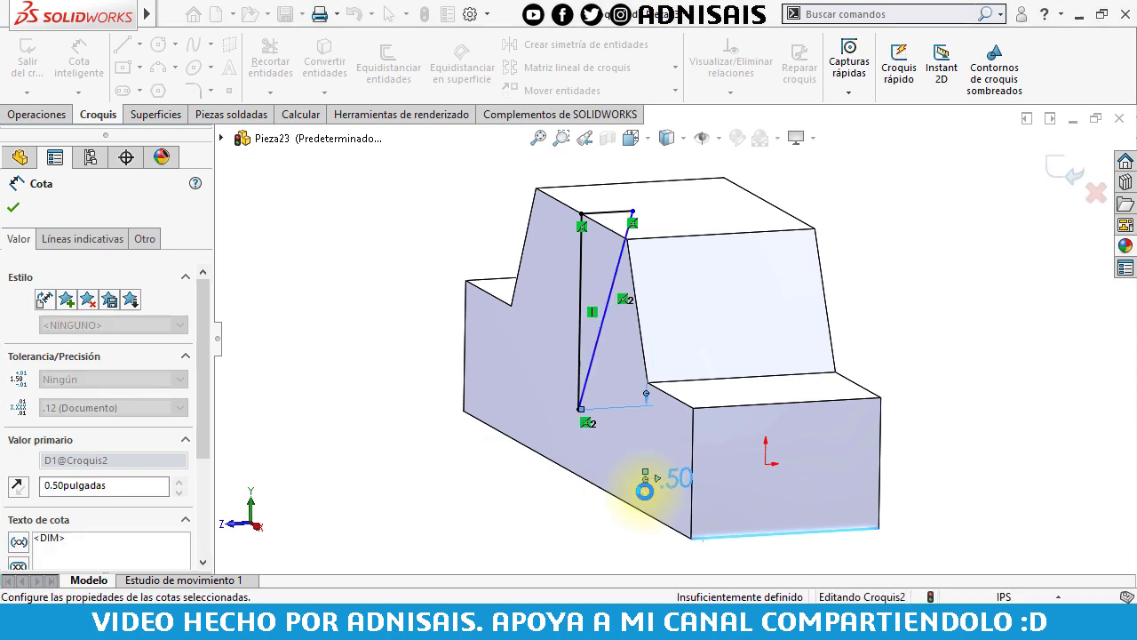
drag(662, 482, 480, 471)
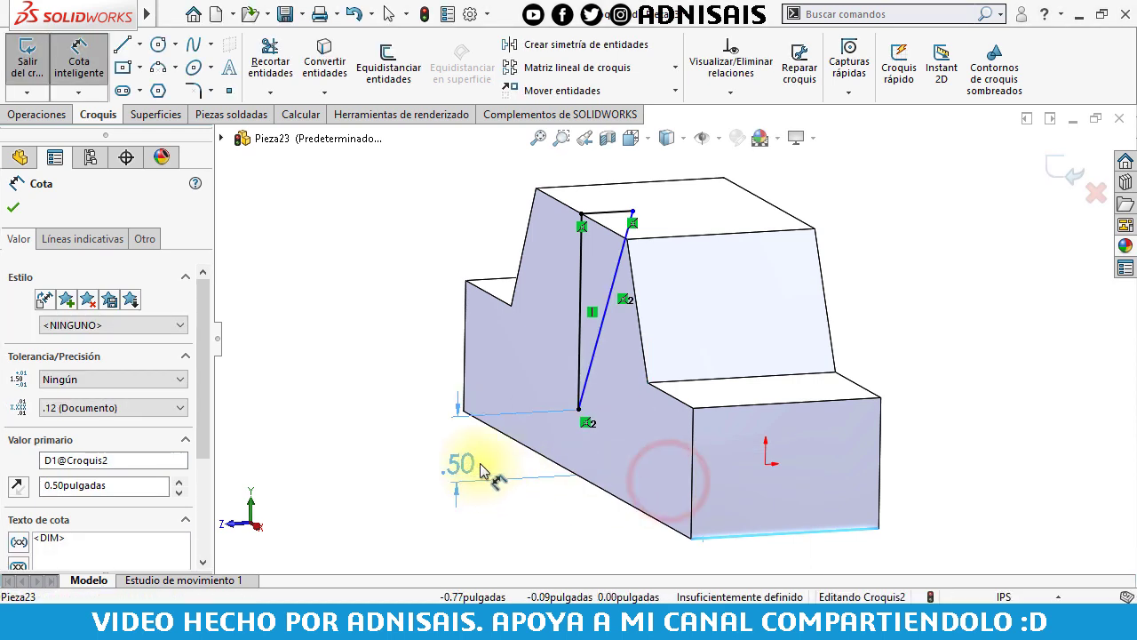
click(368, 353)
Set the slanted side at 30° to the triangle's vertical side.
click(579, 311)
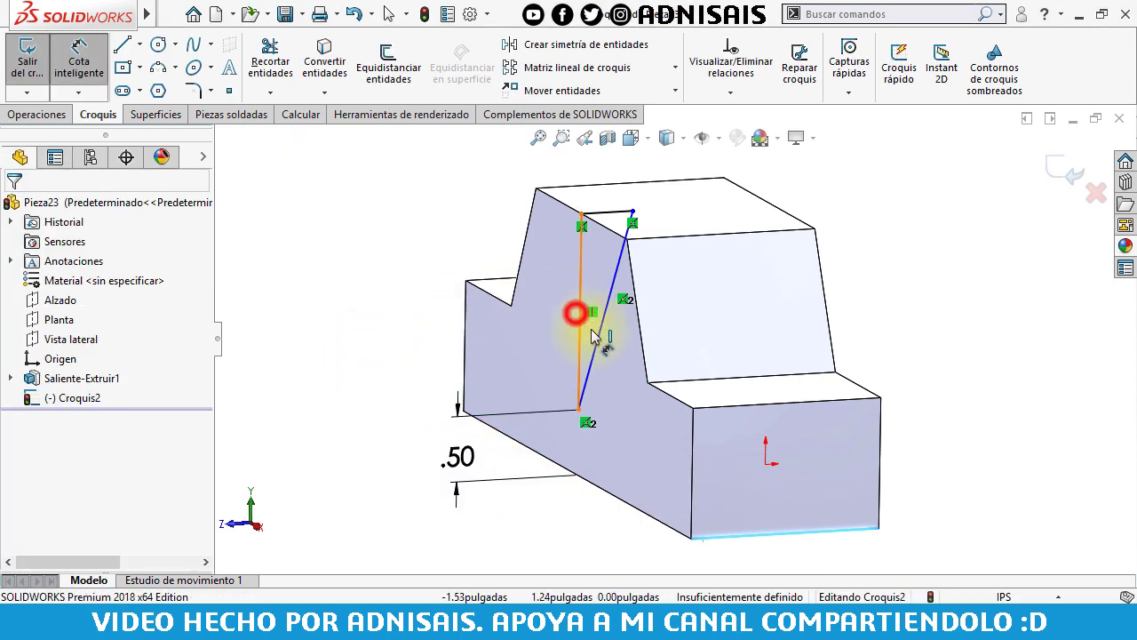
click(600, 329)
click(607, 286)
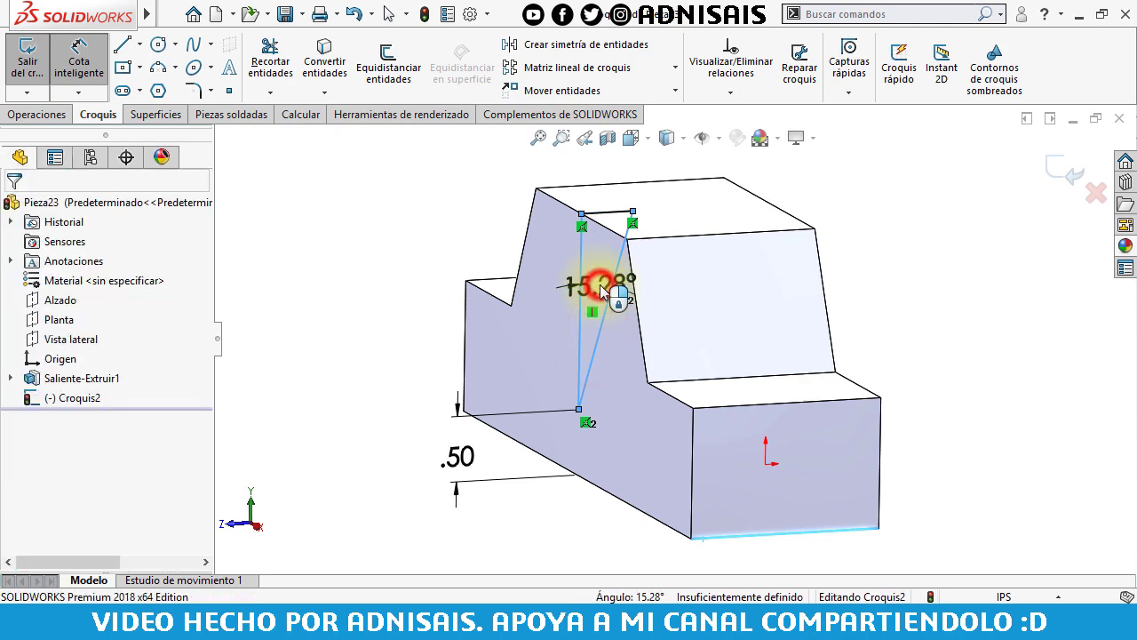
text(30)
key(Return)
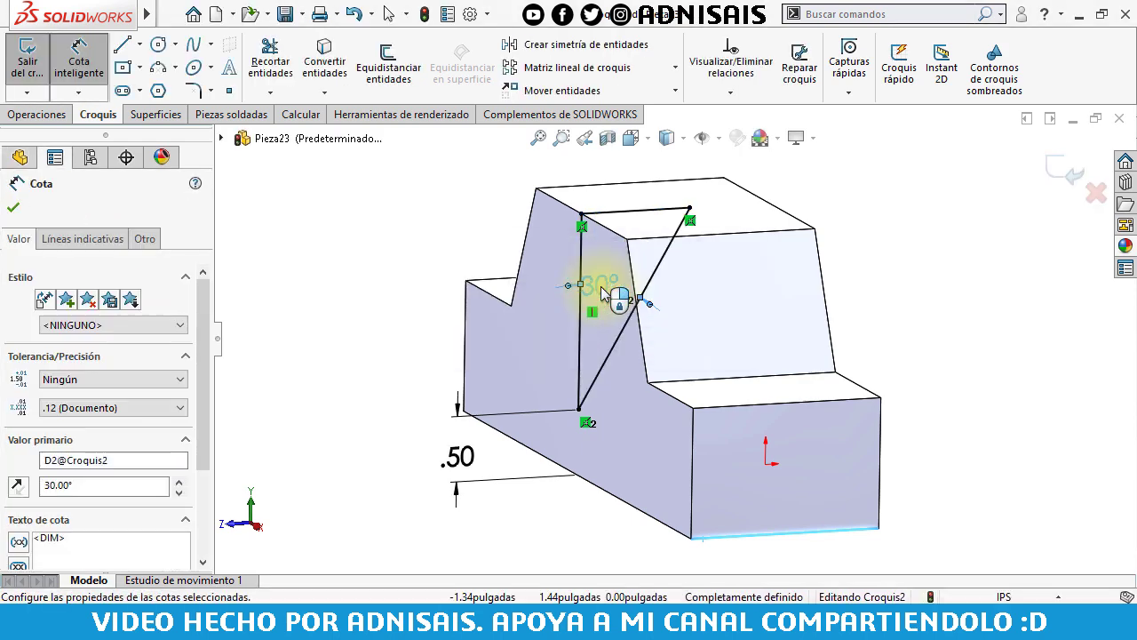
click(59, 115)
Extrude-cut the triangle with a Mid Plane end condition, 1.50 in deep.
click(302, 67)
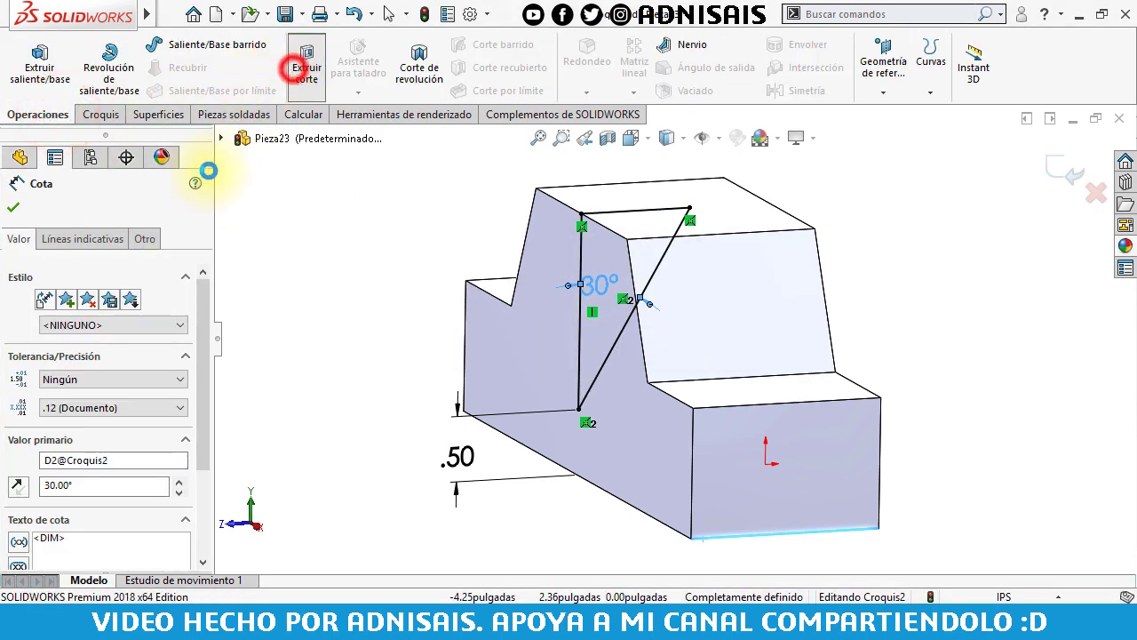
click(121, 314)
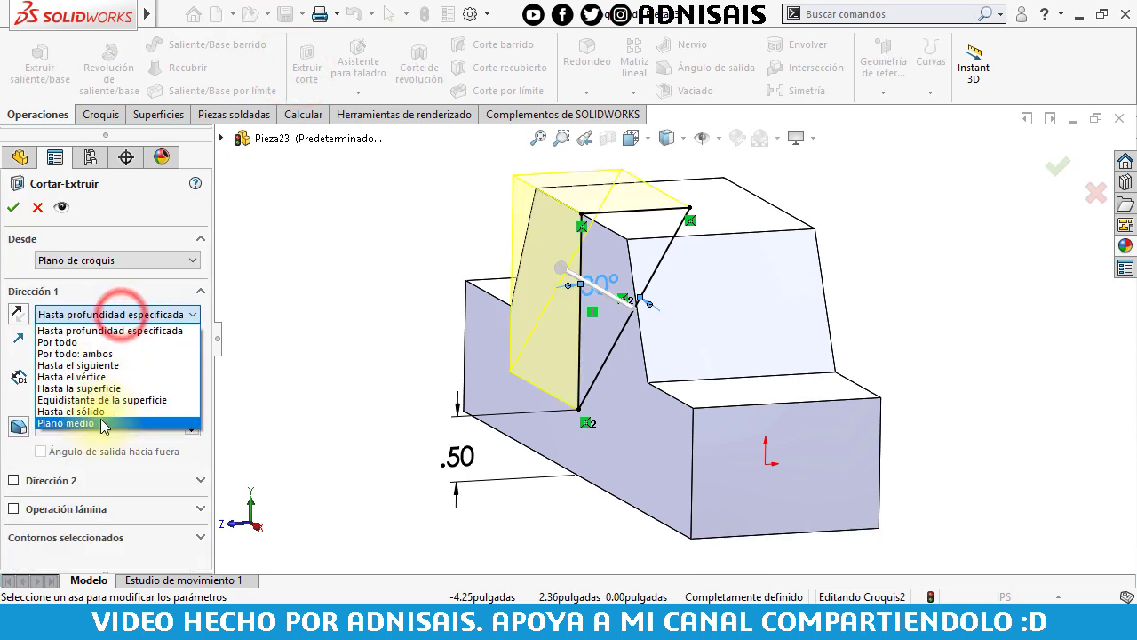
click(103, 425)
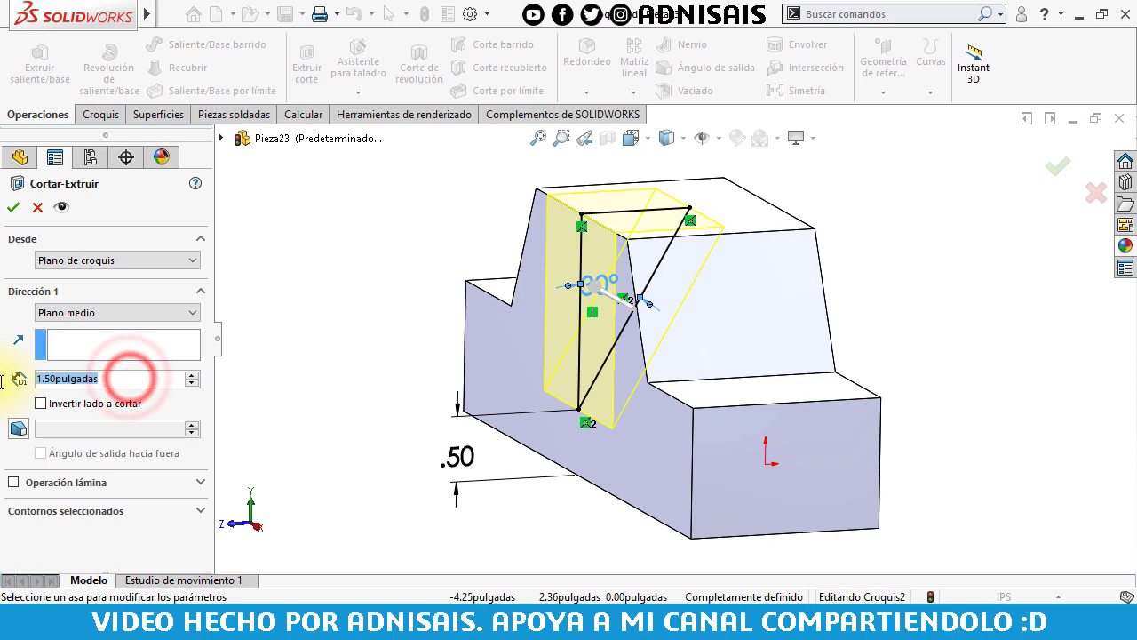
key(Return)
middle_drag(518, 351, 649, 318)
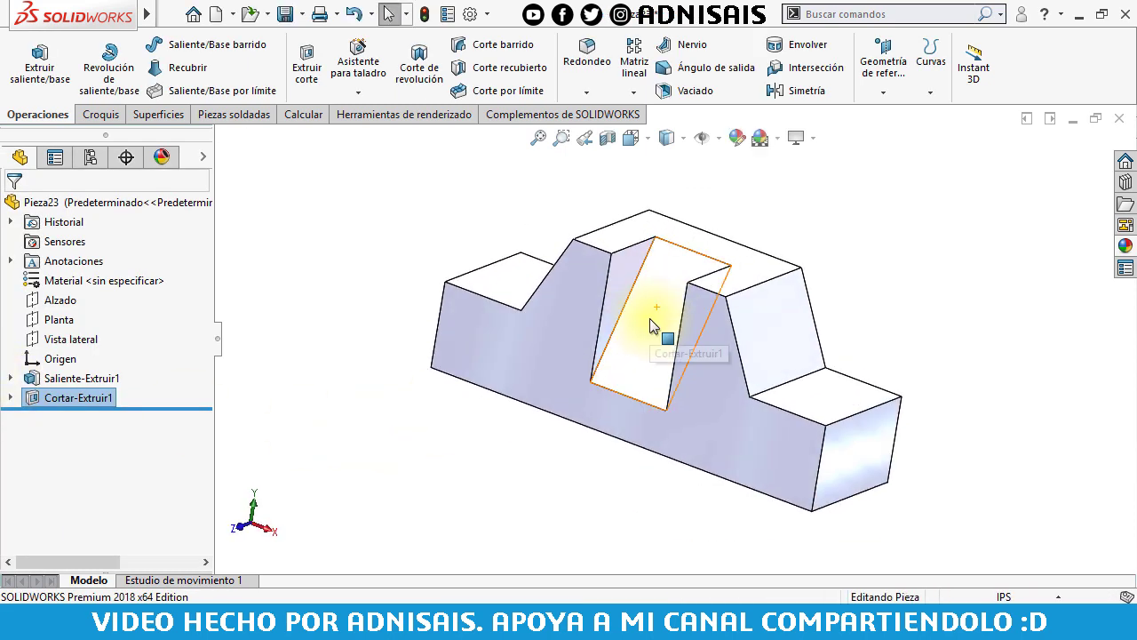
Start a sketch on the lower step's top face with a horizontal construction centreline across it.
click(517, 279)
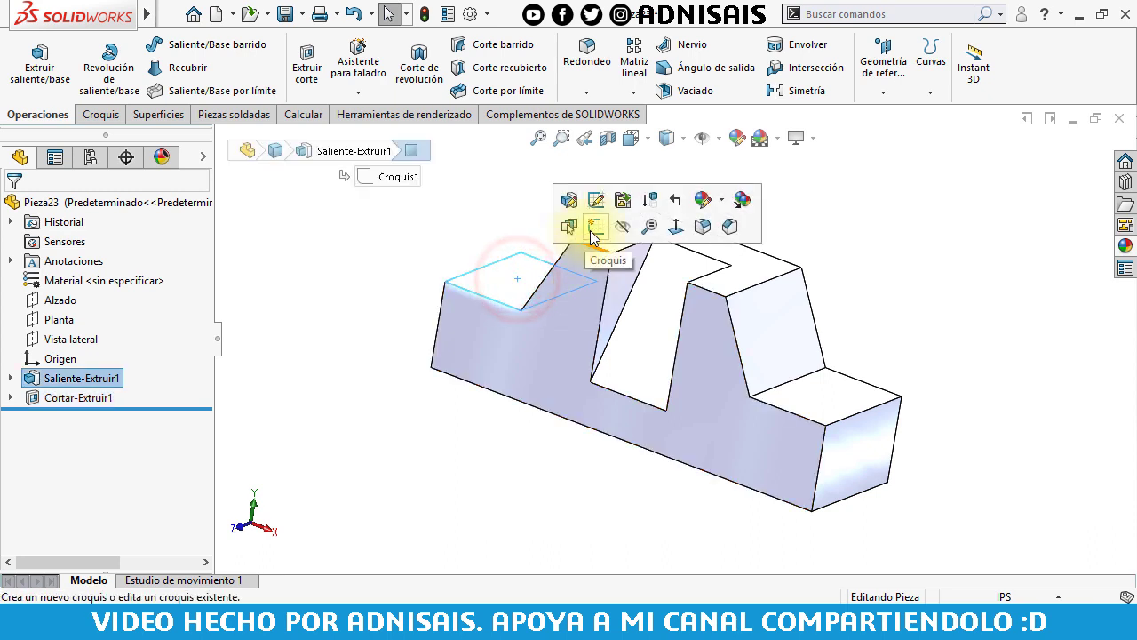
click(593, 230)
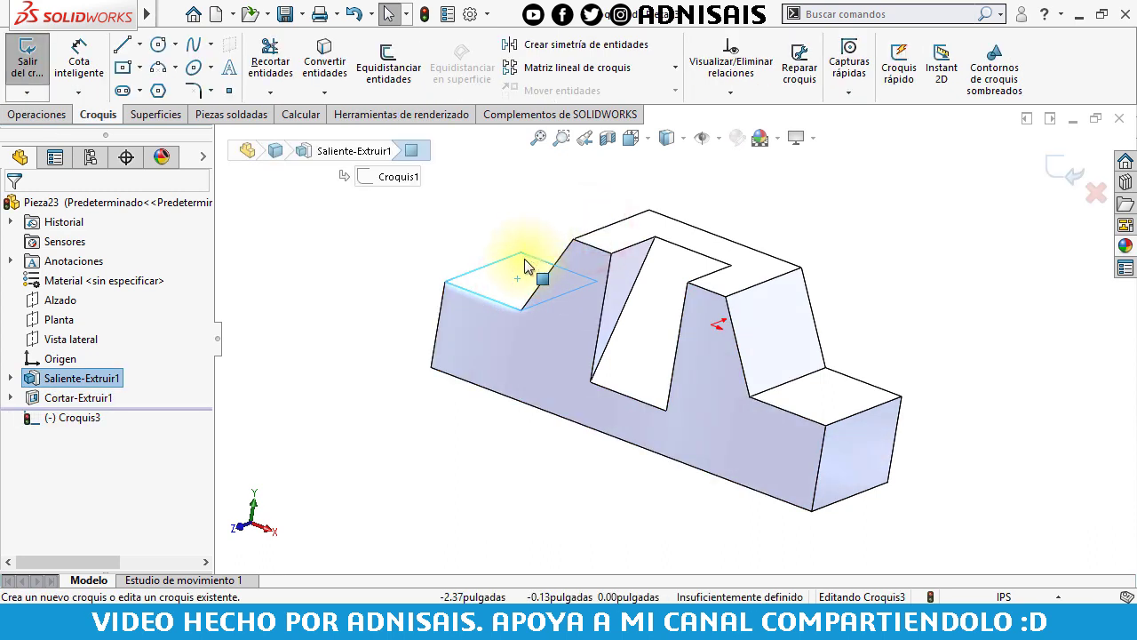
click(140, 44)
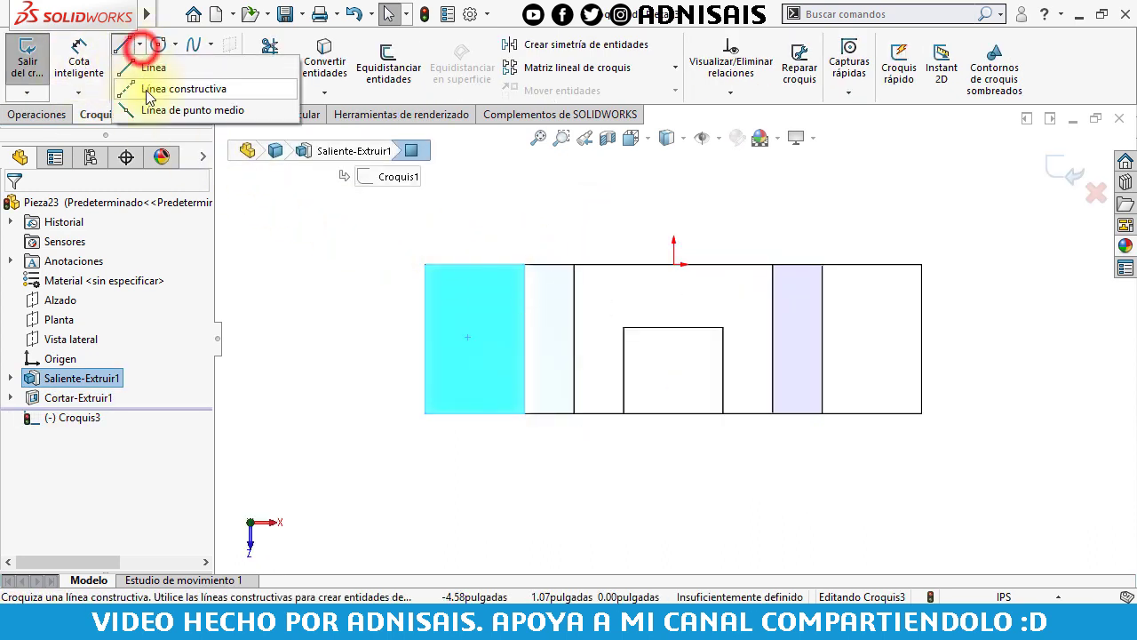
click(178, 88)
click(425, 340)
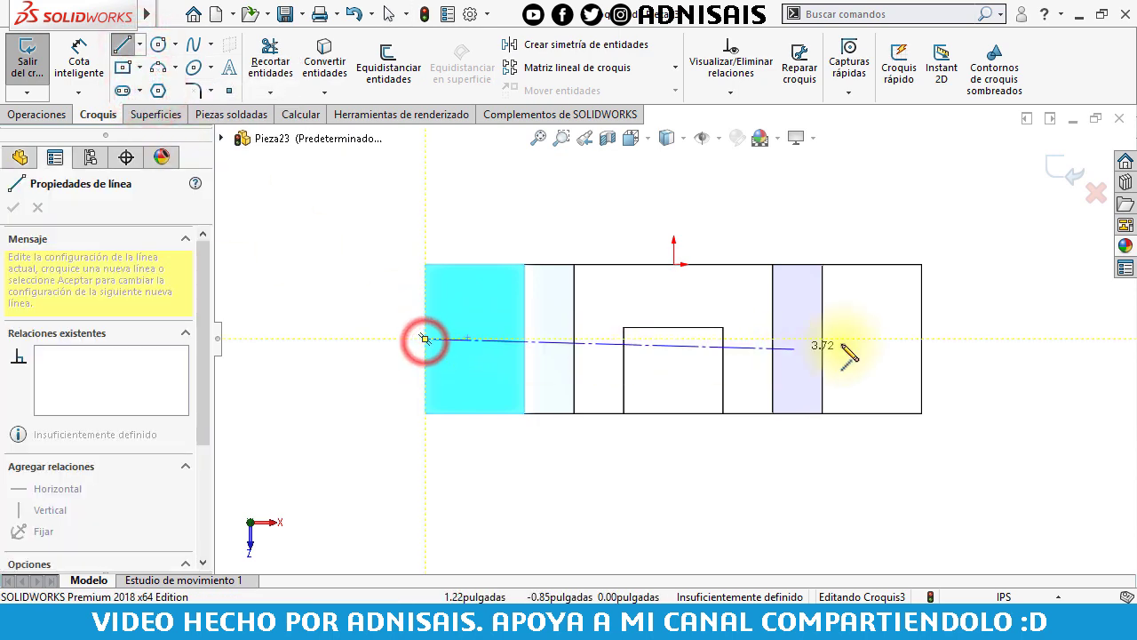
click(921, 338)
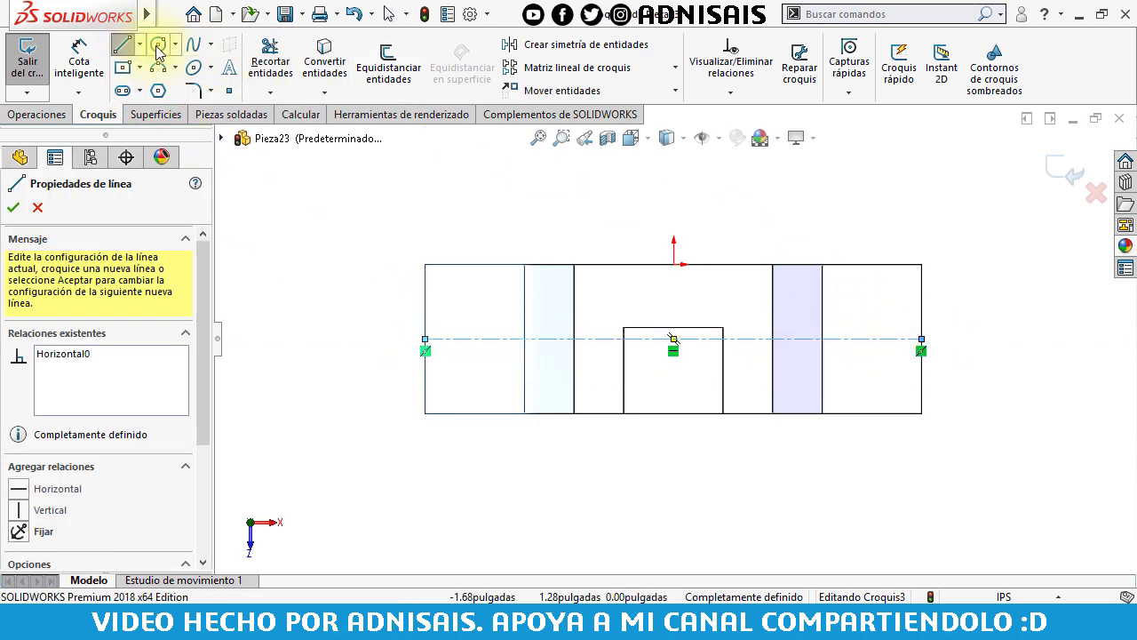
Draw two circles centred on the centreline near each end and make them equal.
click(158, 47)
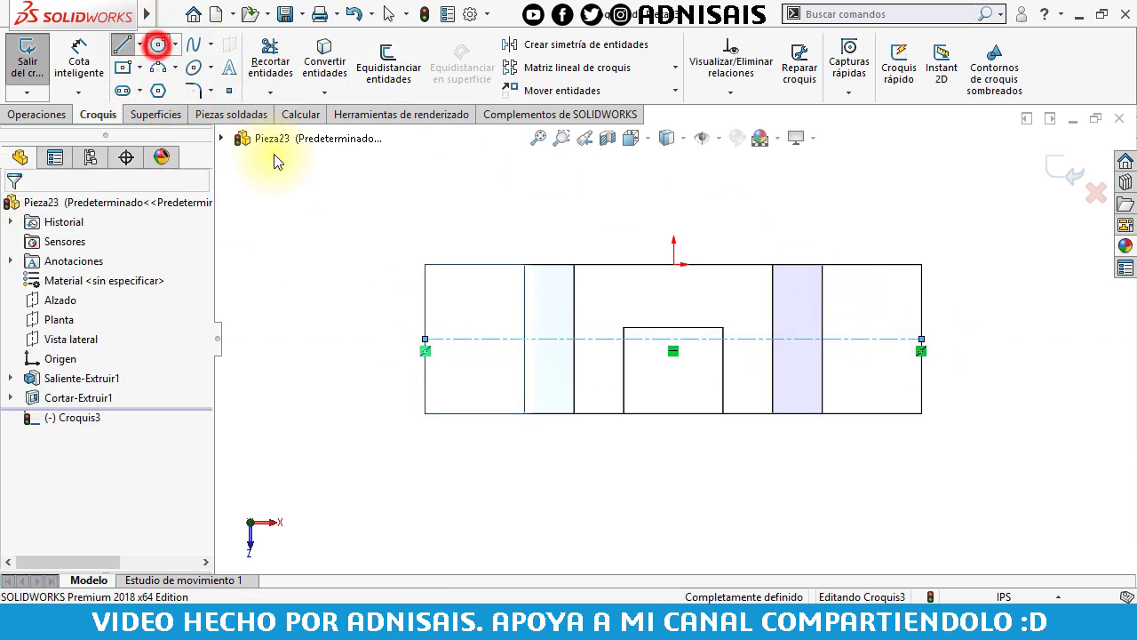
click(475, 340)
click(494, 320)
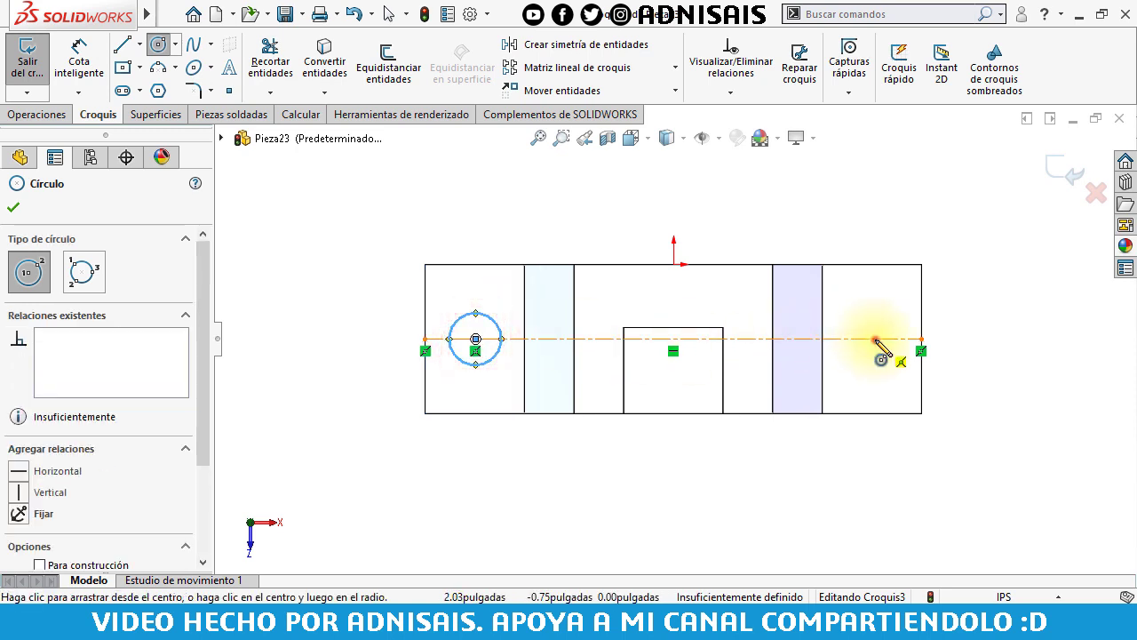
click(875, 338)
click(889, 339)
key(Escape)
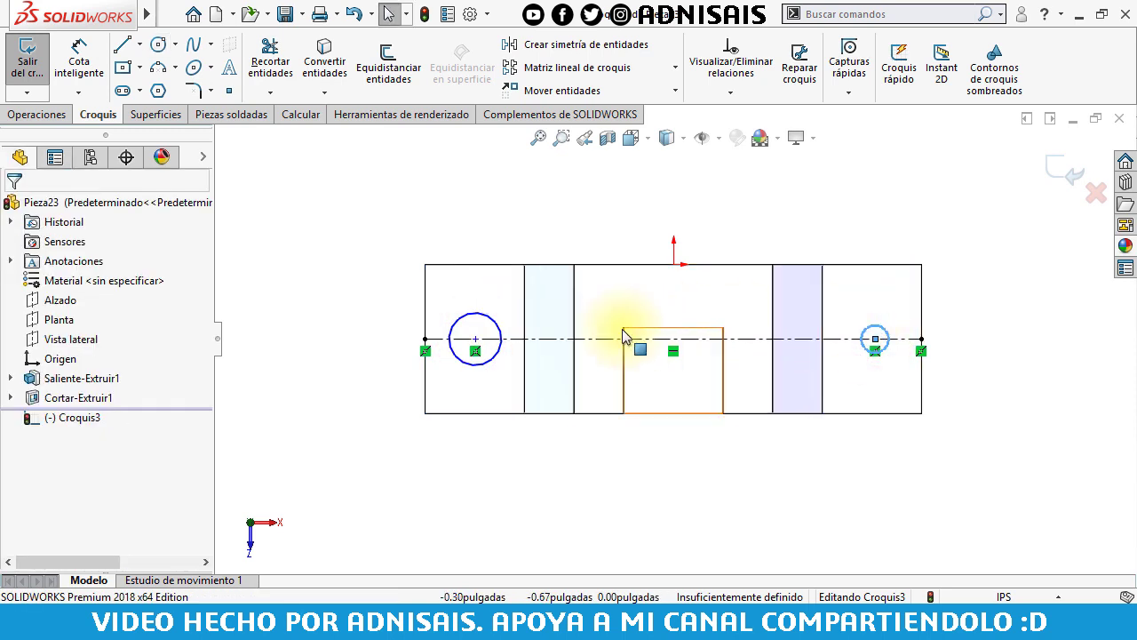
drag(350, 242, 893, 382)
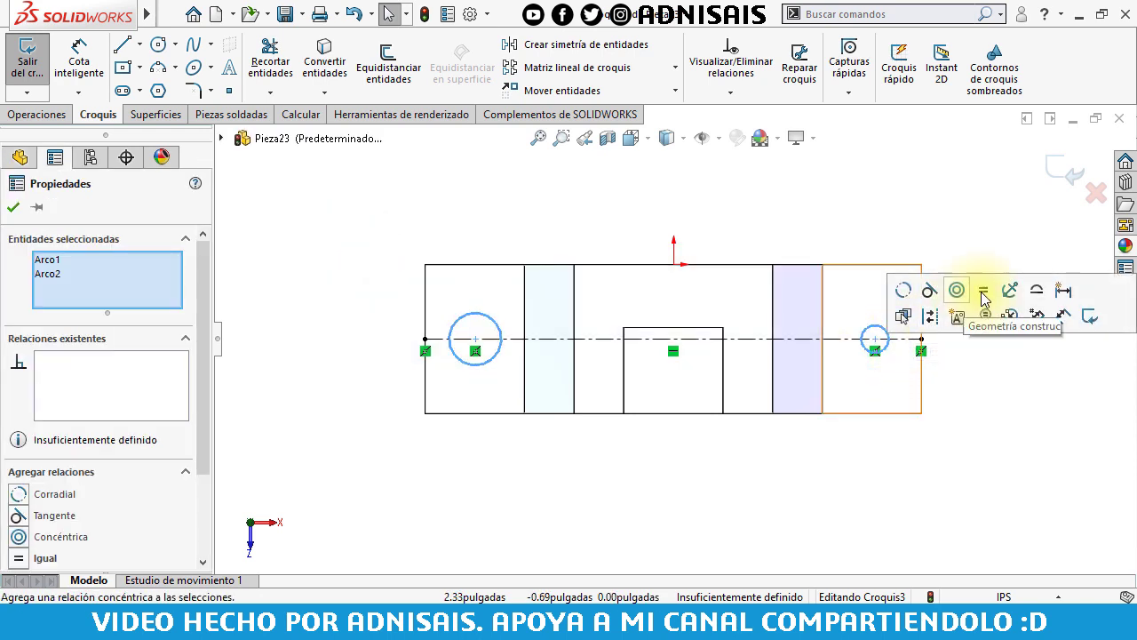
click(990, 291)
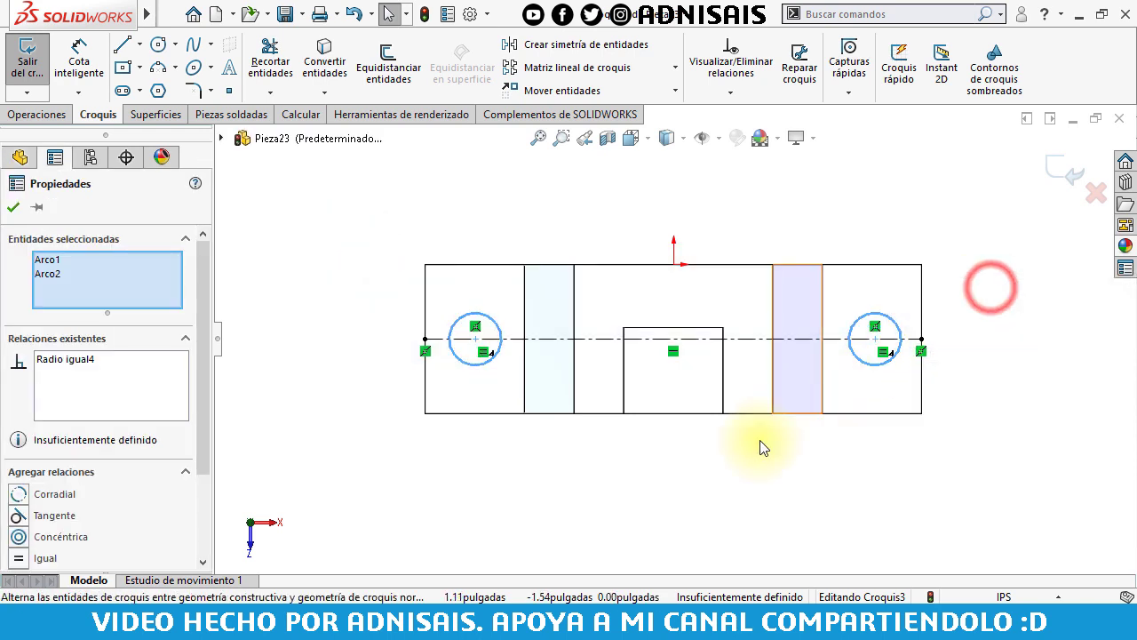
click(650, 482)
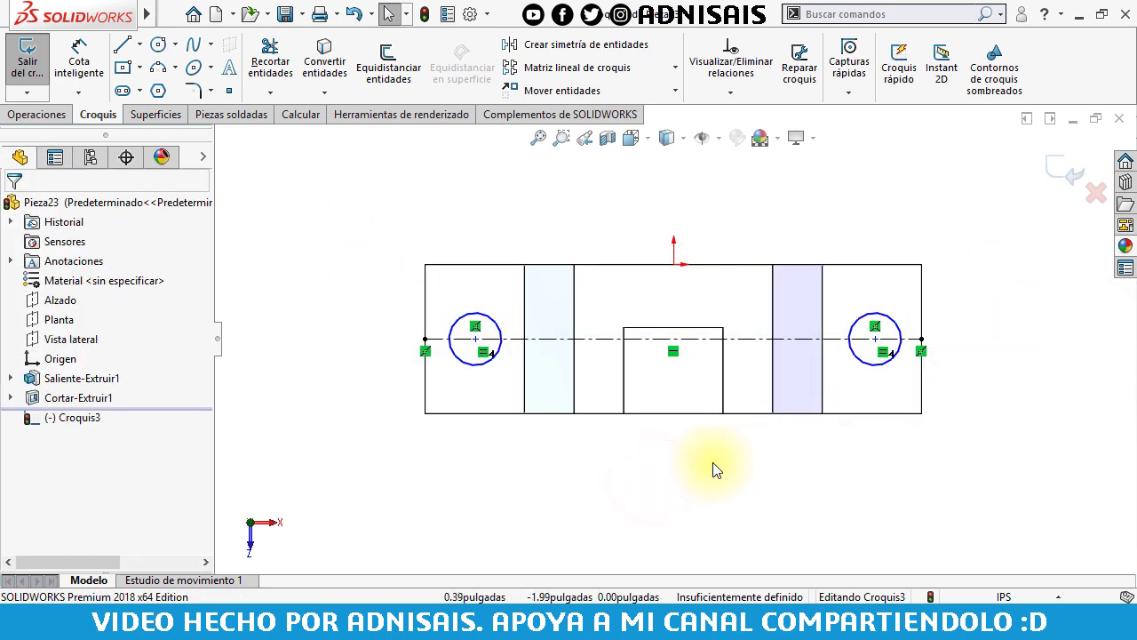
Dimension the two hole circles 4.00 apart.
click(94, 62)
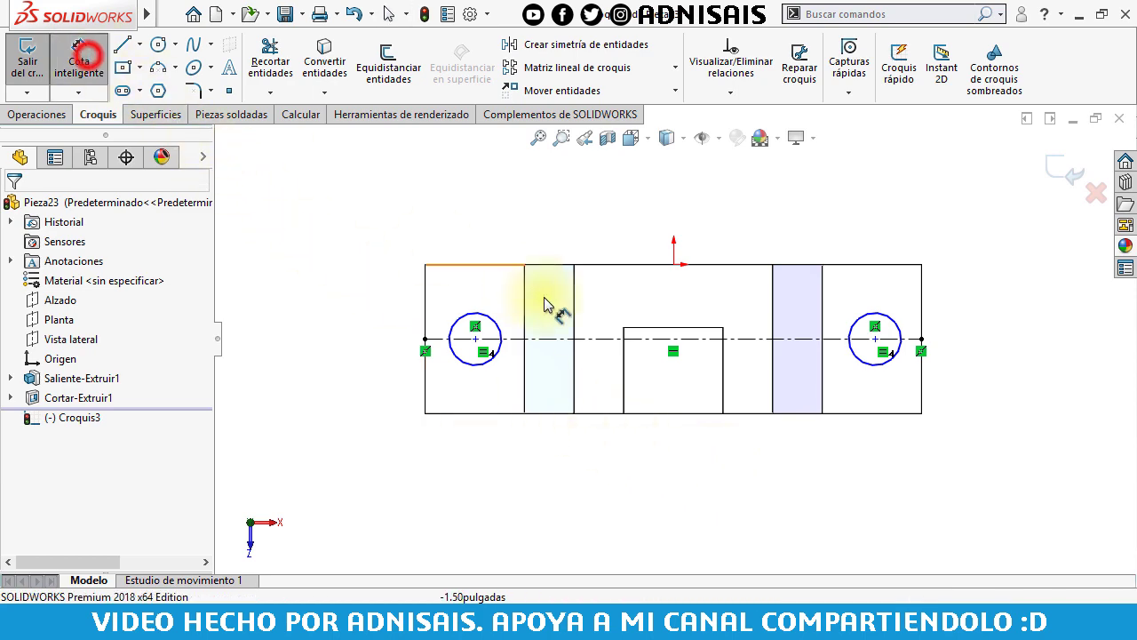
click(497, 325)
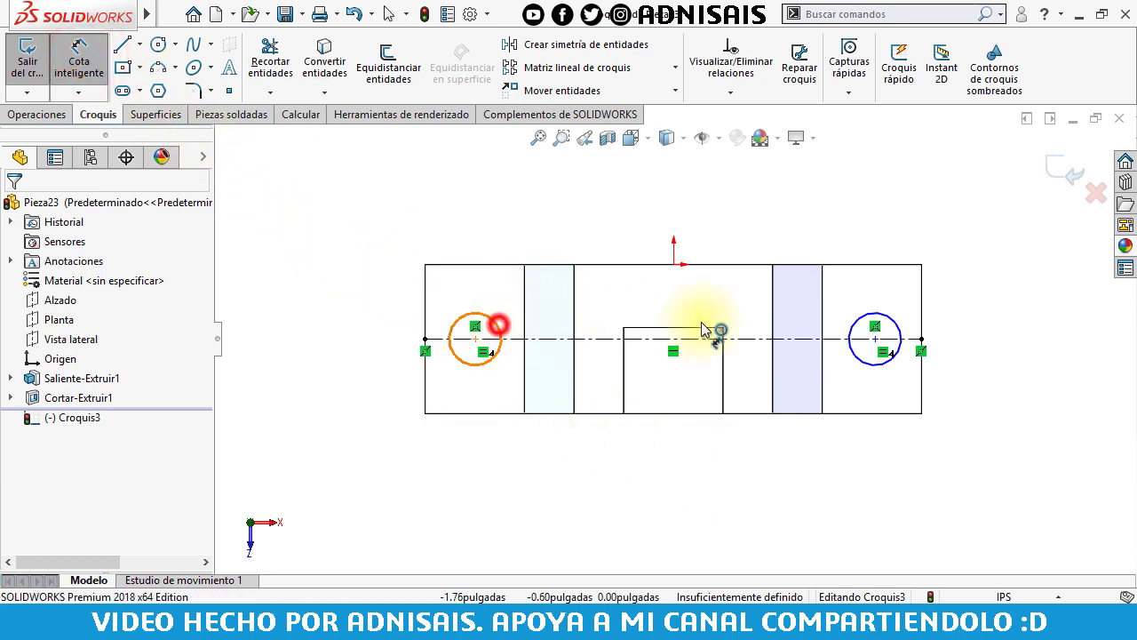
click(866, 327)
click(729, 206)
text(4)
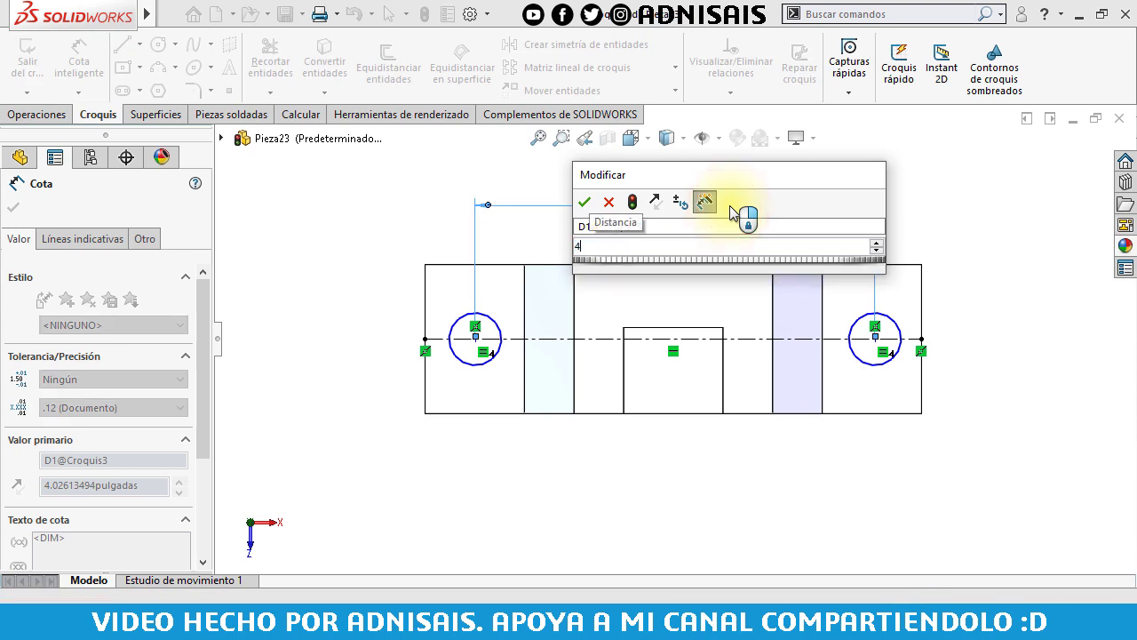
key(Return)
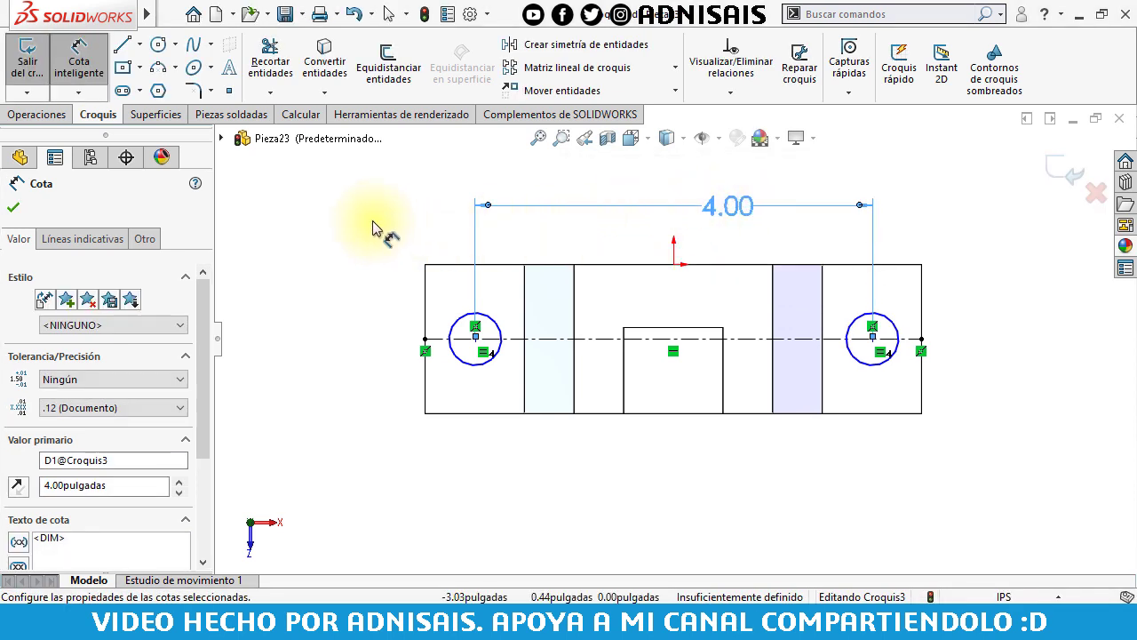
Place the right circle 0.50 from the right end and give it a 0.50 diameter.
click(896, 334)
click(922, 318)
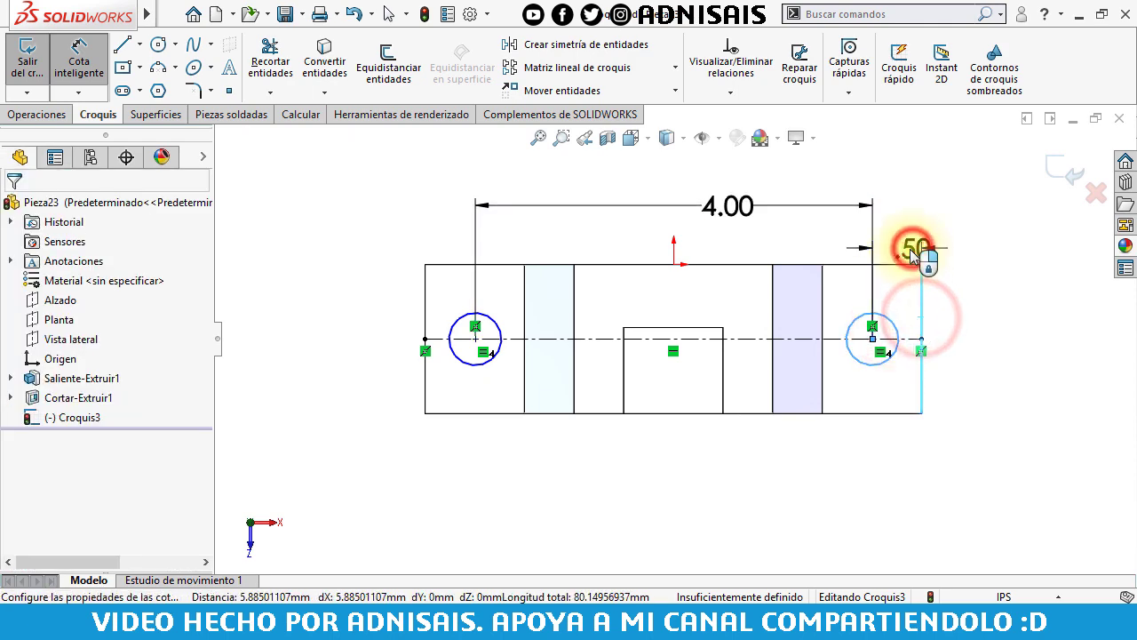
click(912, 253)
key(Return)
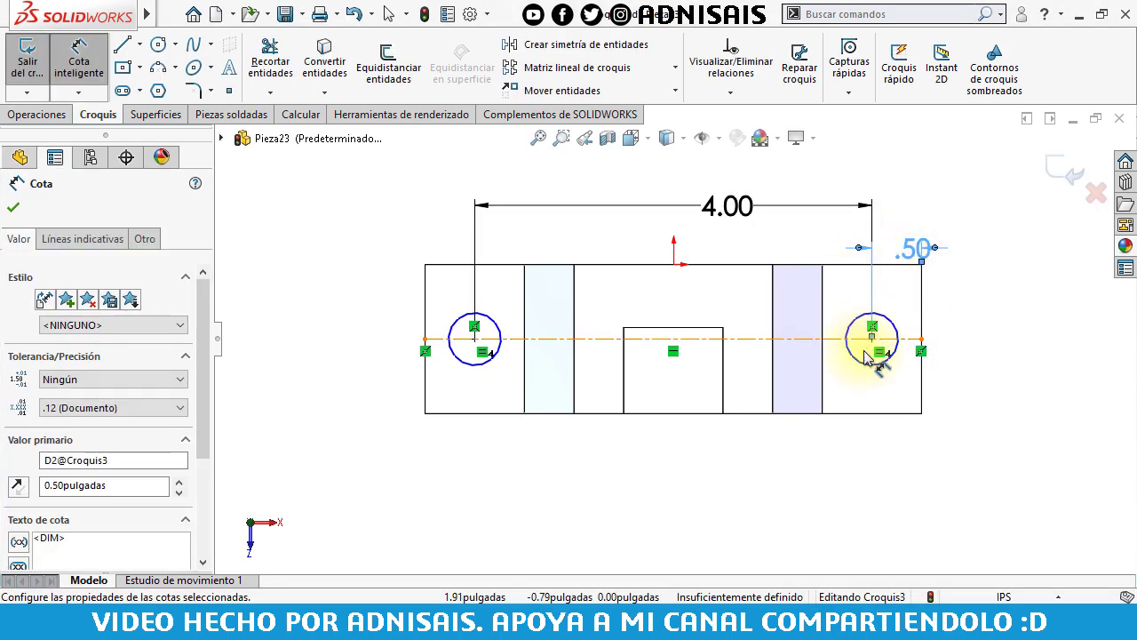
click(869, 371)
click(959, 455)
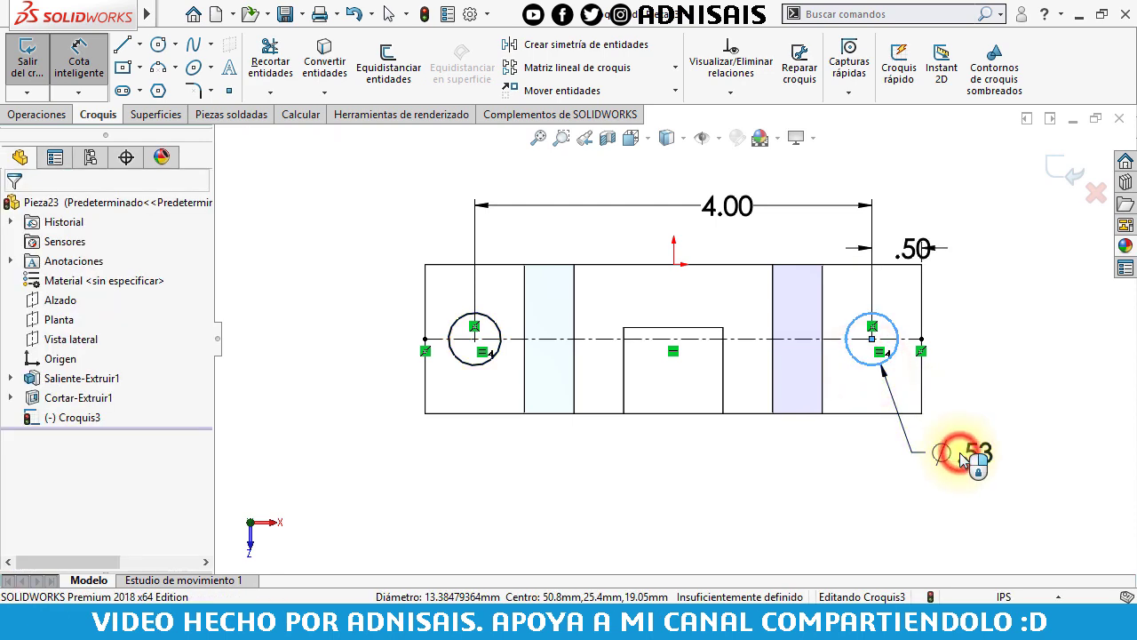
text(.5)
key(Return)
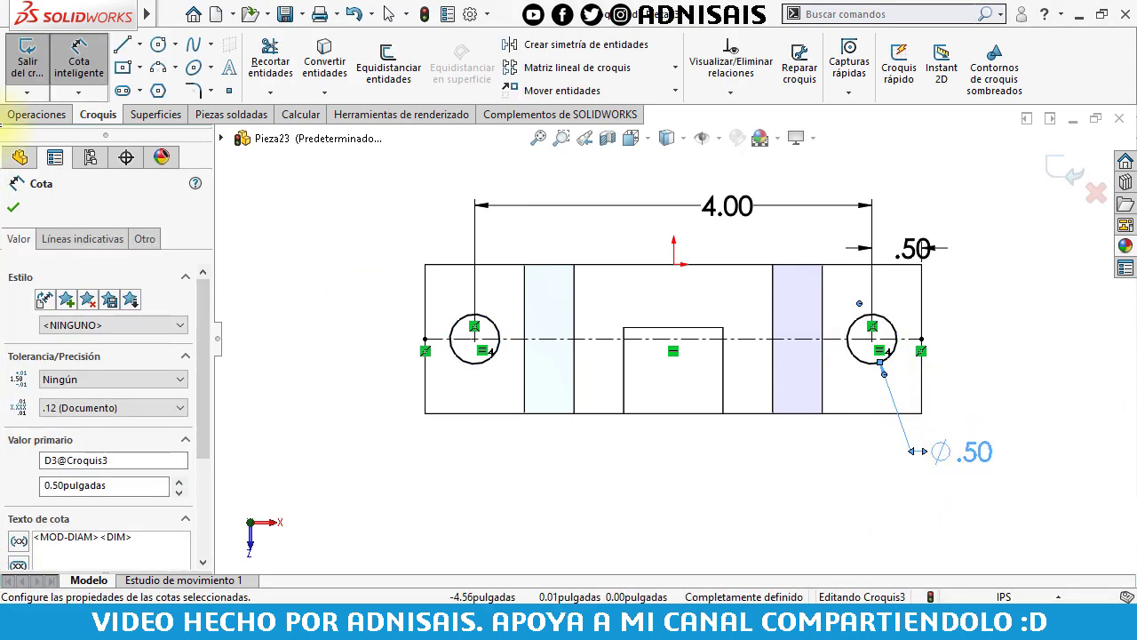
click(31, 115)
click(307, 58)
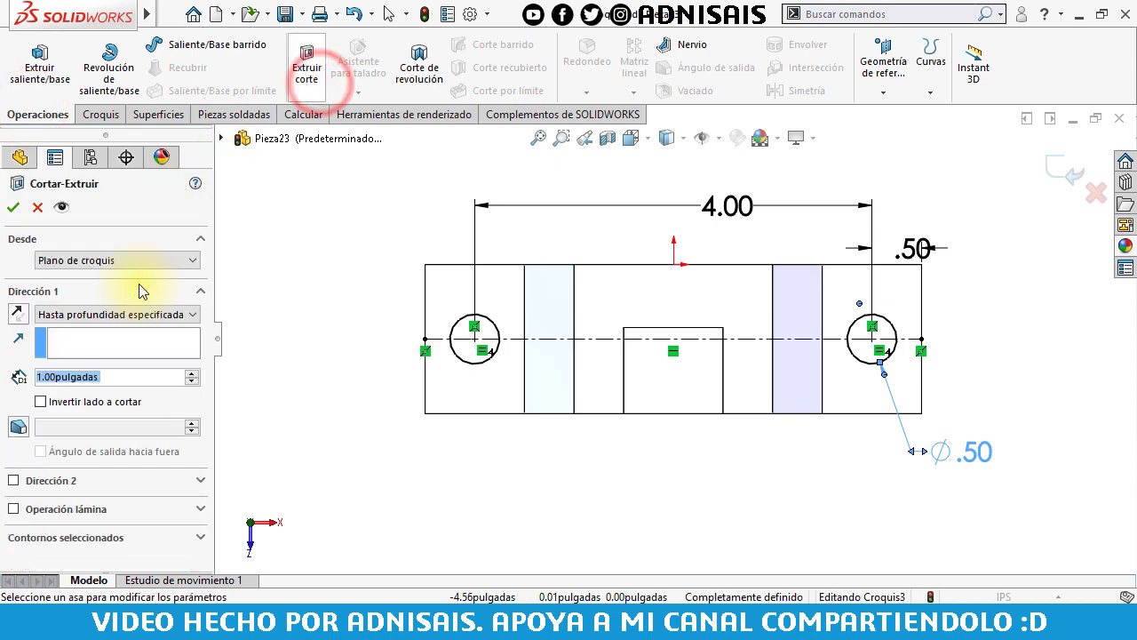
Cut both Ø0.50 holes Through All, view isometric, then start a new document.
click(90, 316)
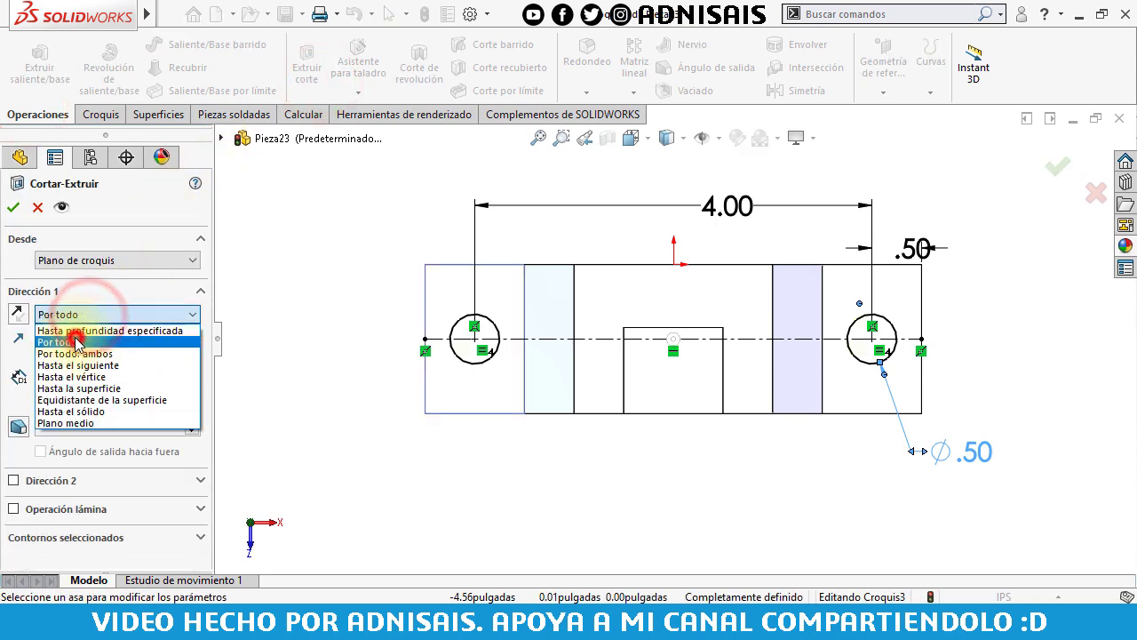
click(79, 330)
click(14, 207)
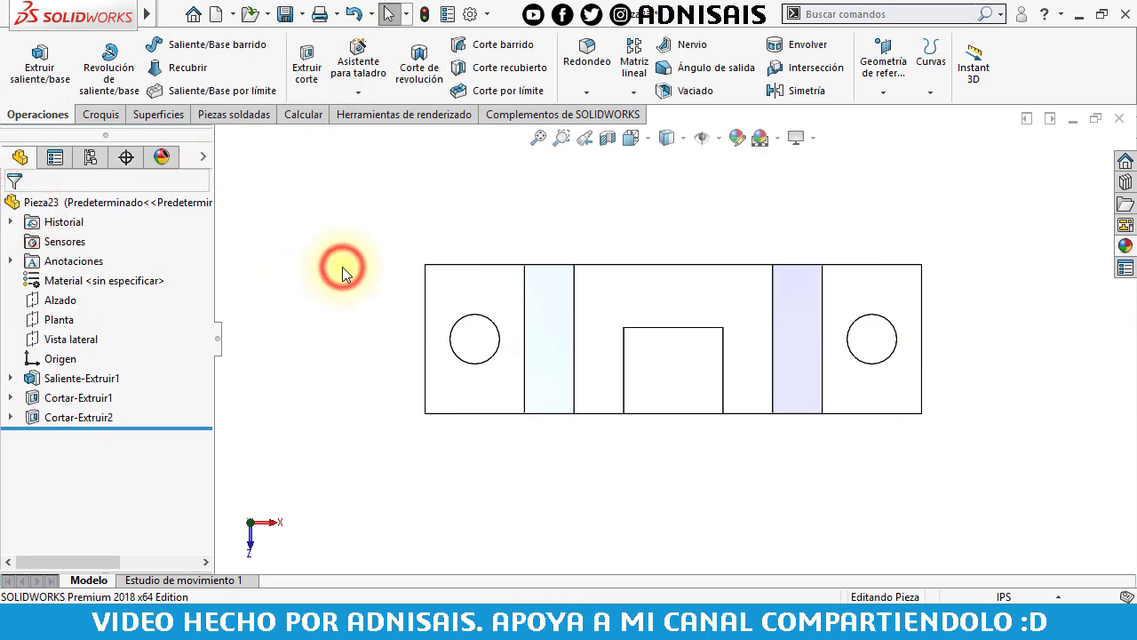
key(ctrl+7)
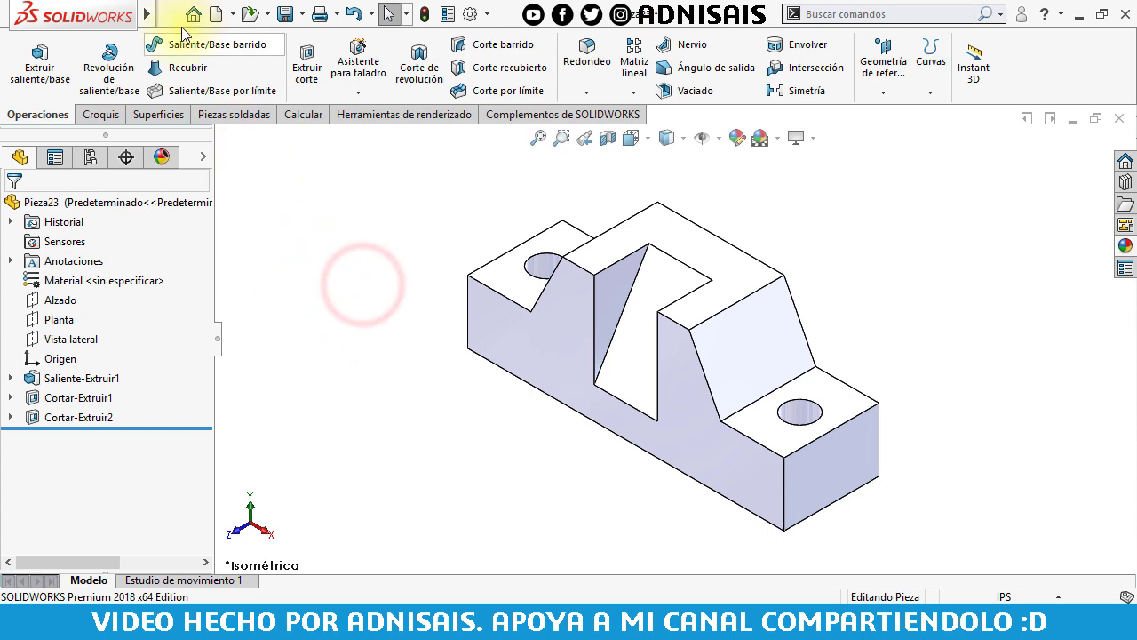
click(214, 15)
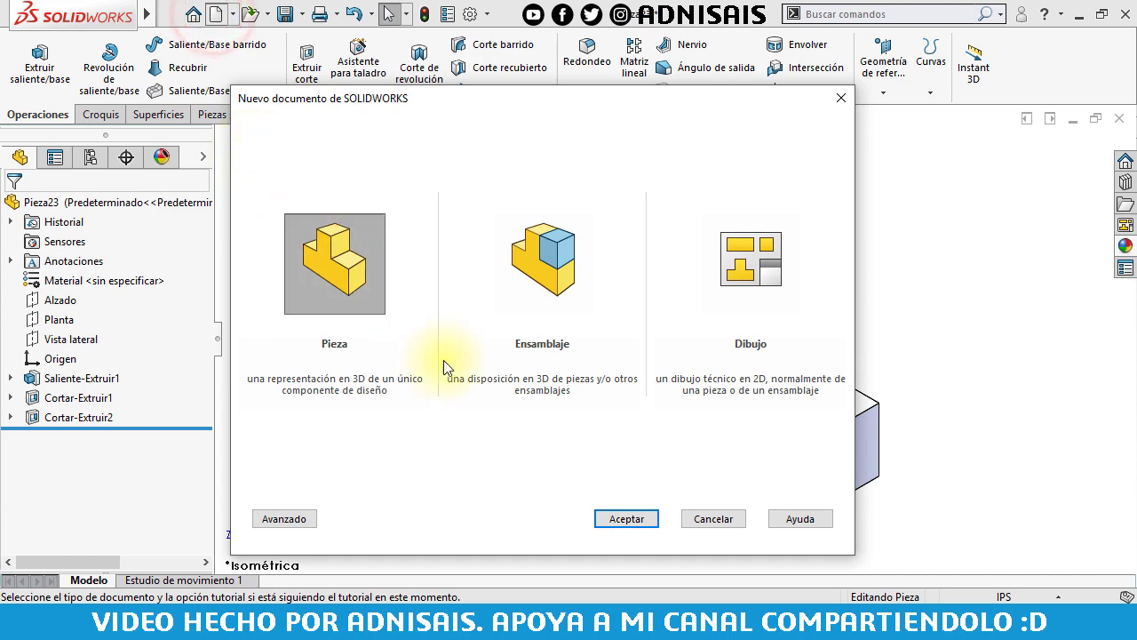
Create a new part, switch its units to IPS, and sketch on the Alzado plane.
click(627, 519)
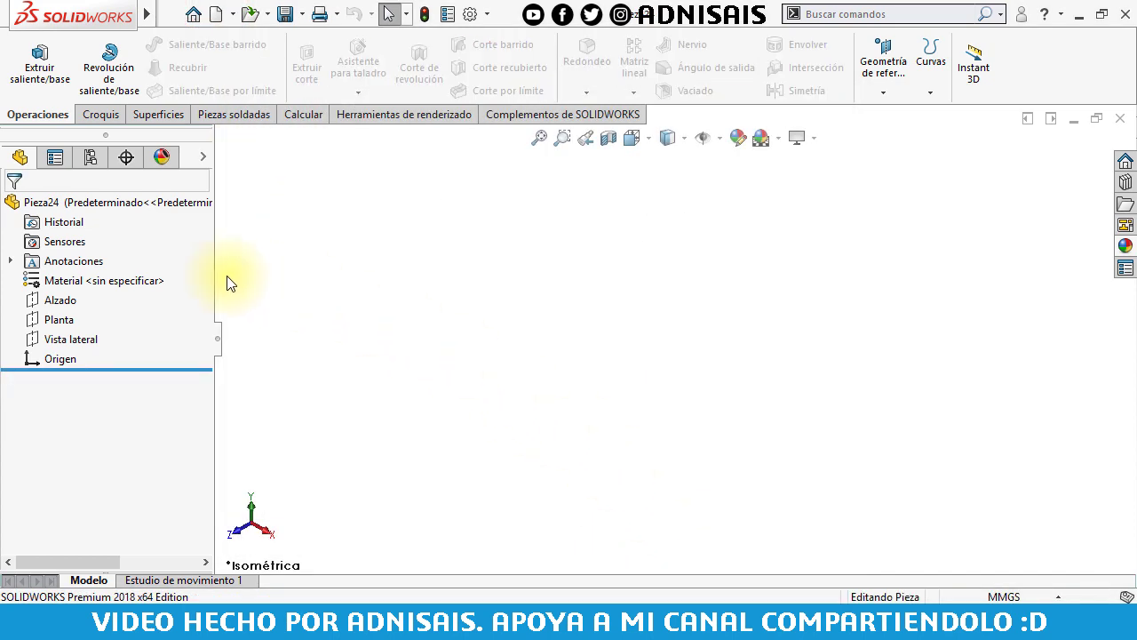
click(65, 299)
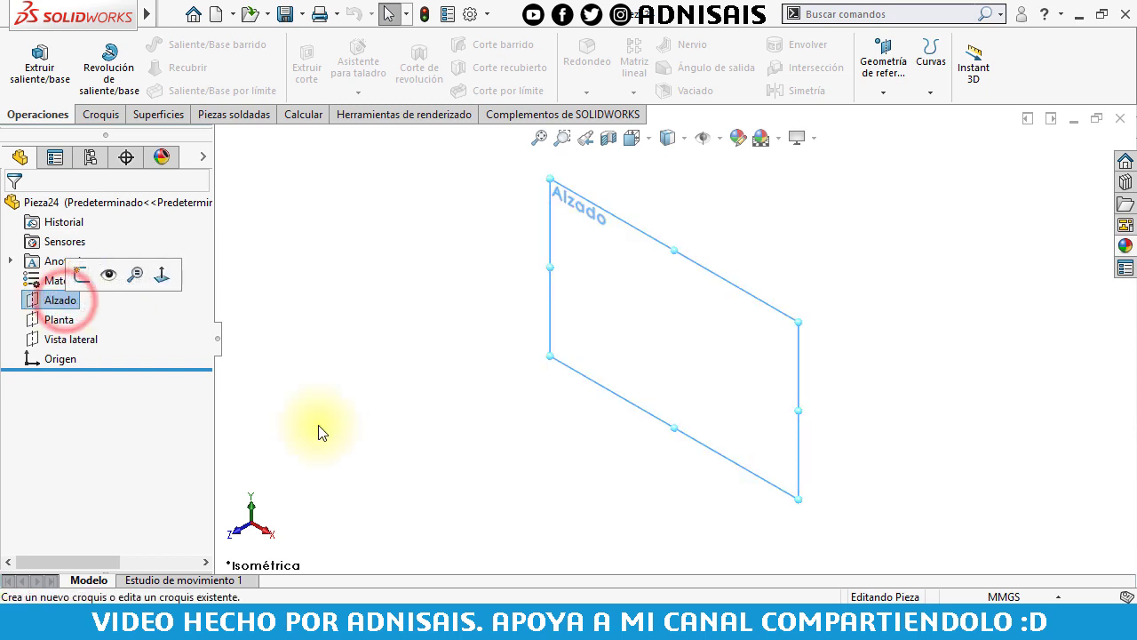
click(719, 518)
click(967, 596)
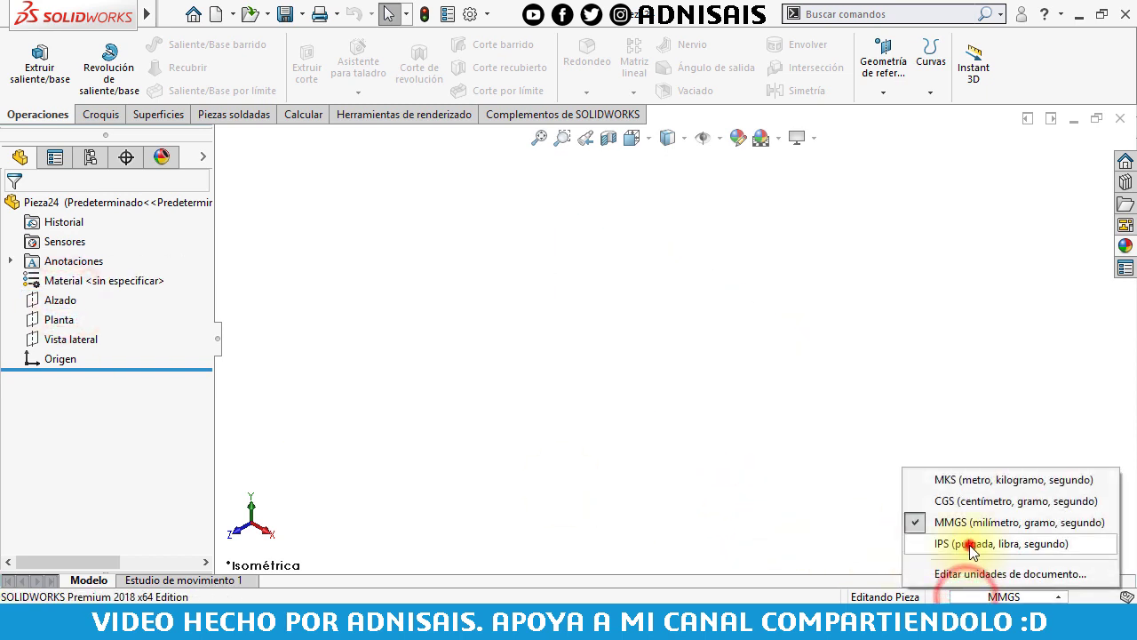
click(973, 544)
click(32, 300)
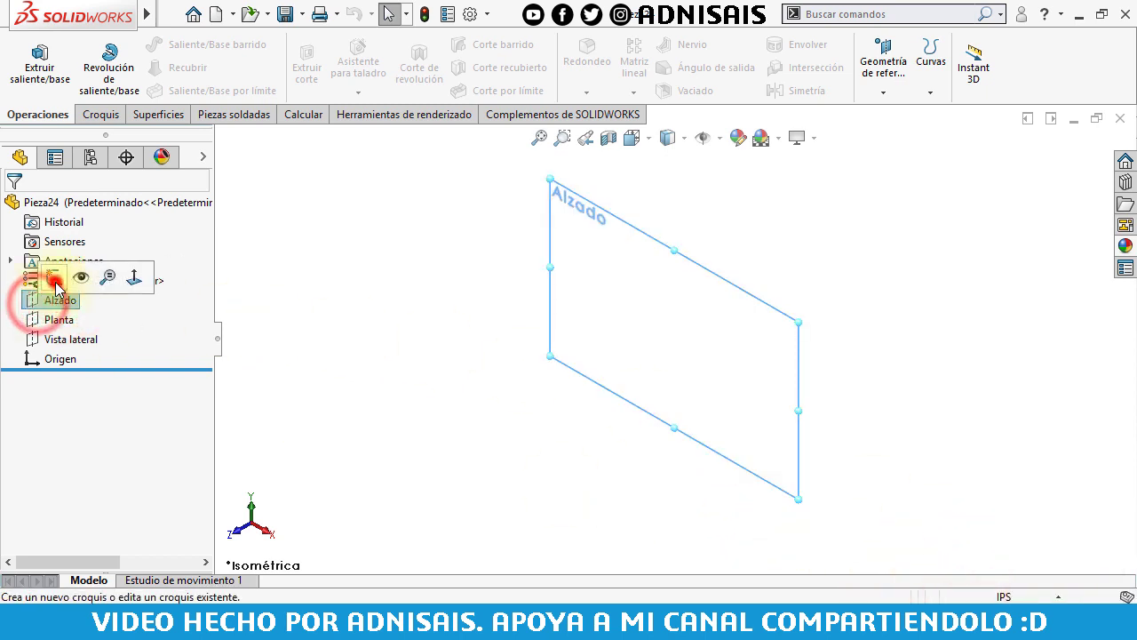
click(53, 279)
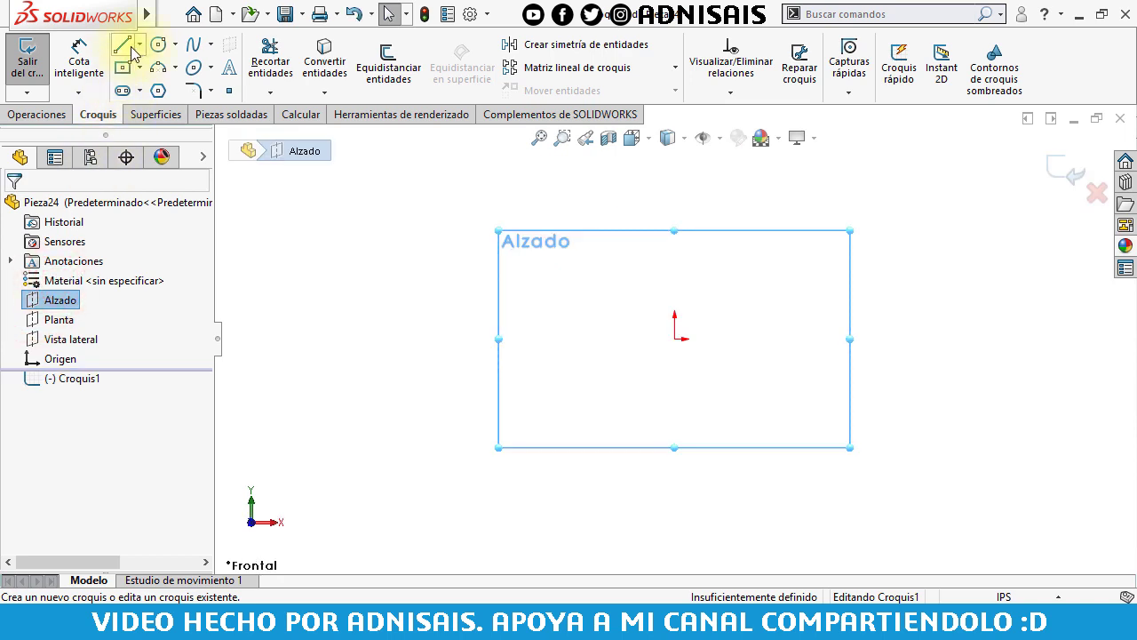
Draw the outline from the origin: base line, vertical end, flat top, slope and tangent arc.
click(128, 46)
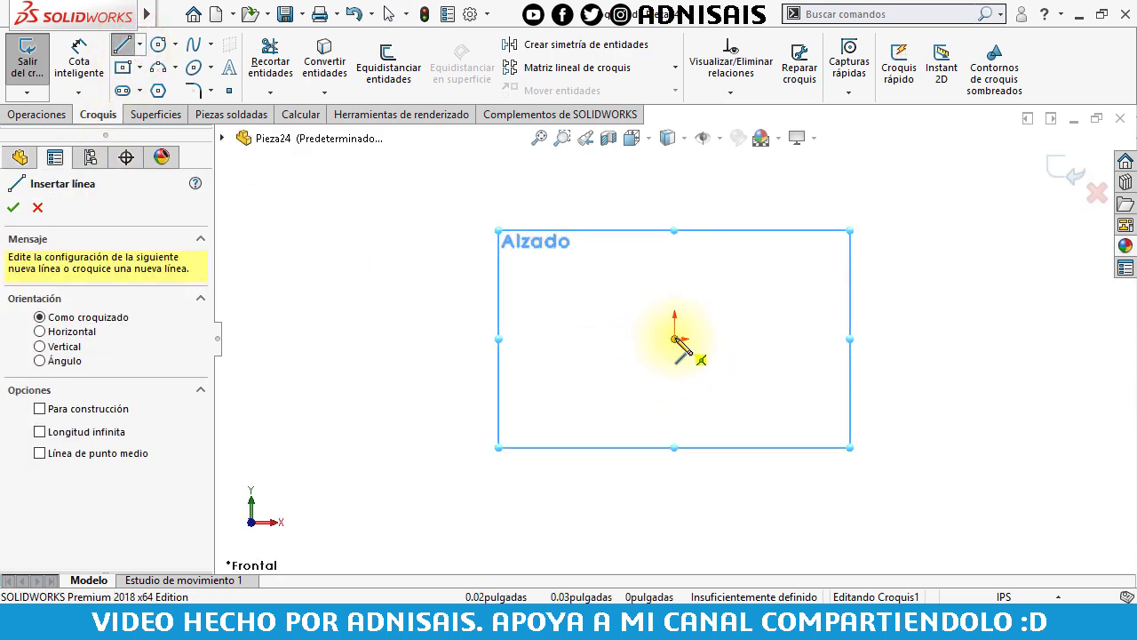
click(676, 338)
click(1017, 339)
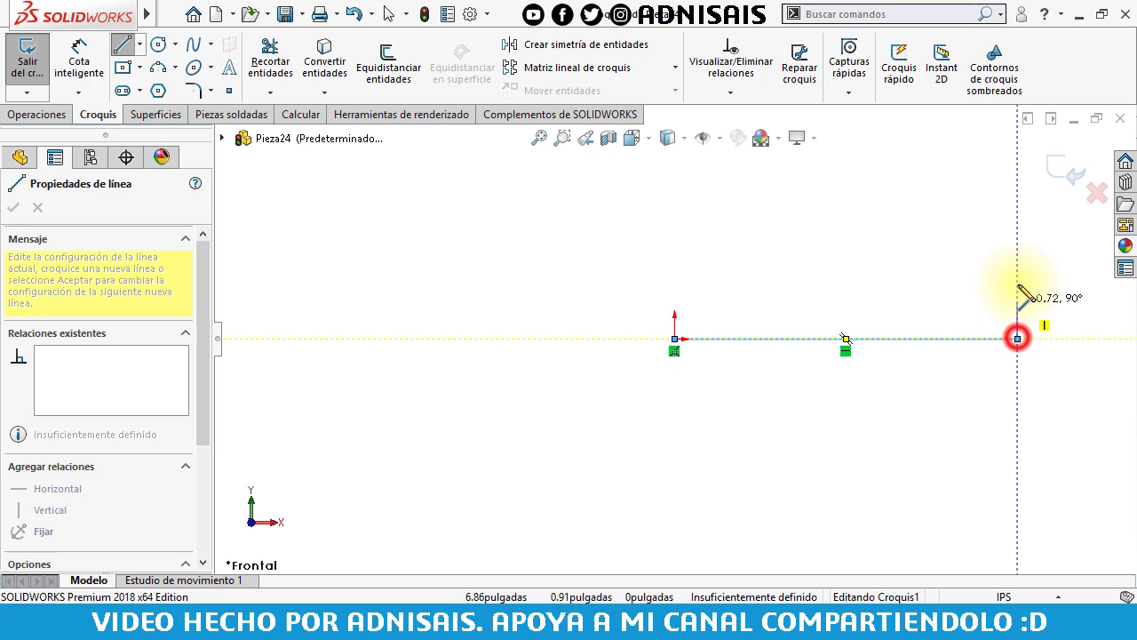
click(1017, 242)
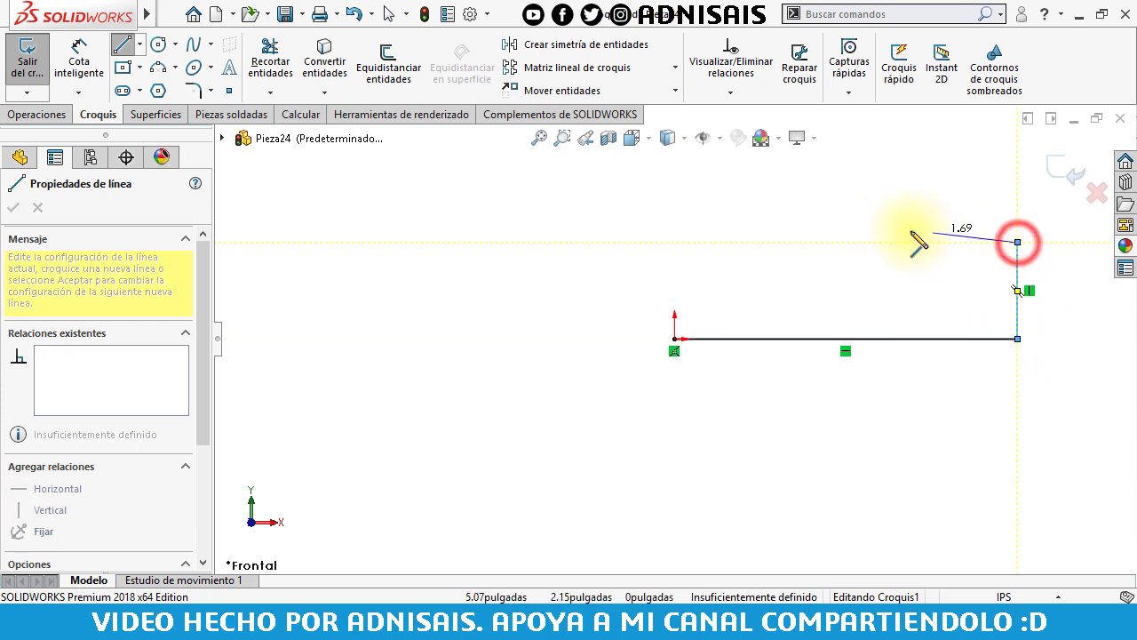
click(789, 242)
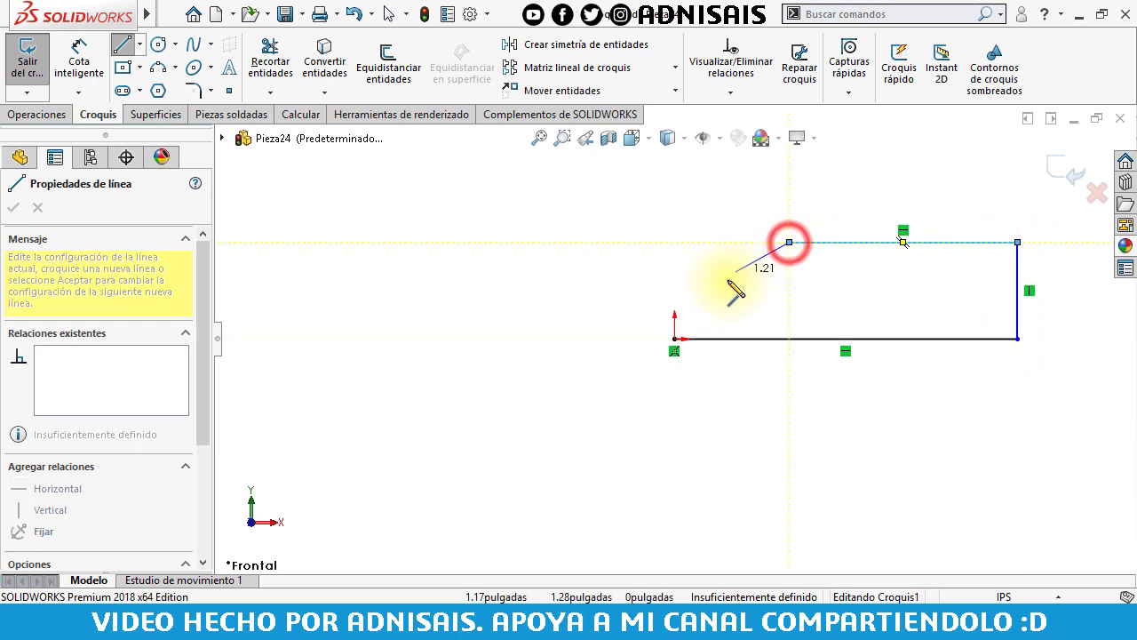
click(691, 308)
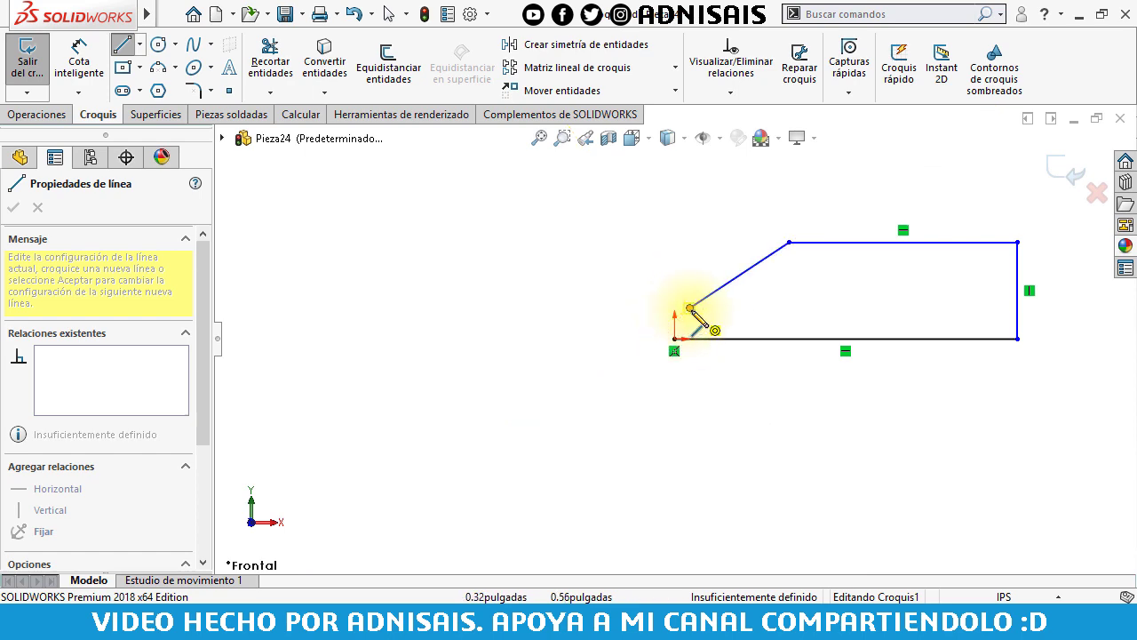
key(a)
click(675, 339)
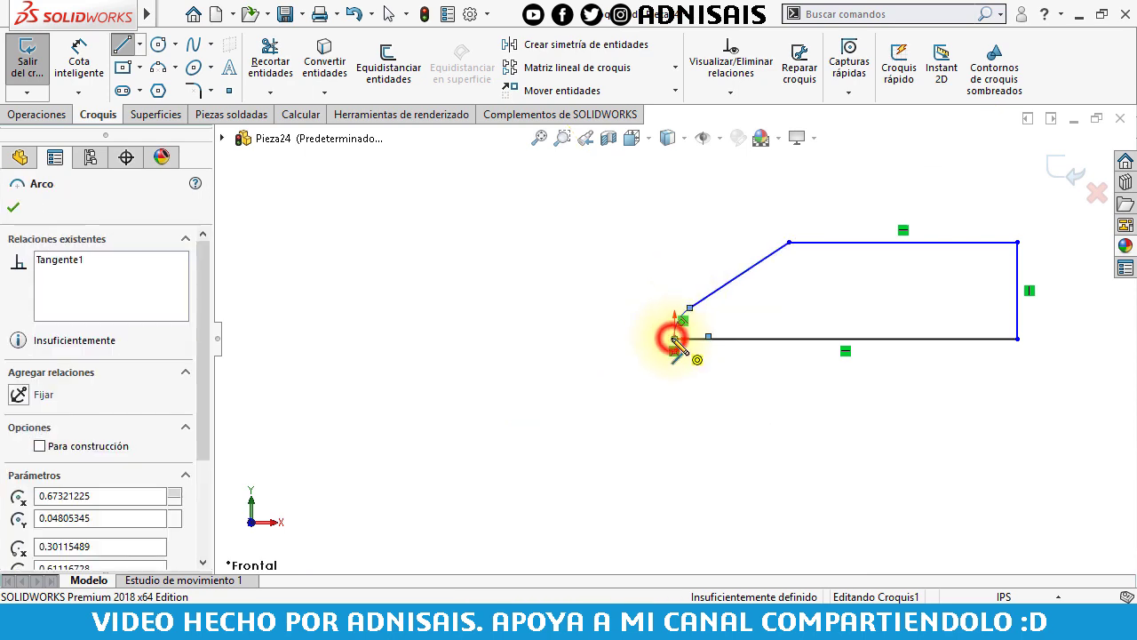
key(Escape)
Put the tip point at the base line's midpoint, make the base line construction, select the outline.
scroll(719, 342, down, 2)
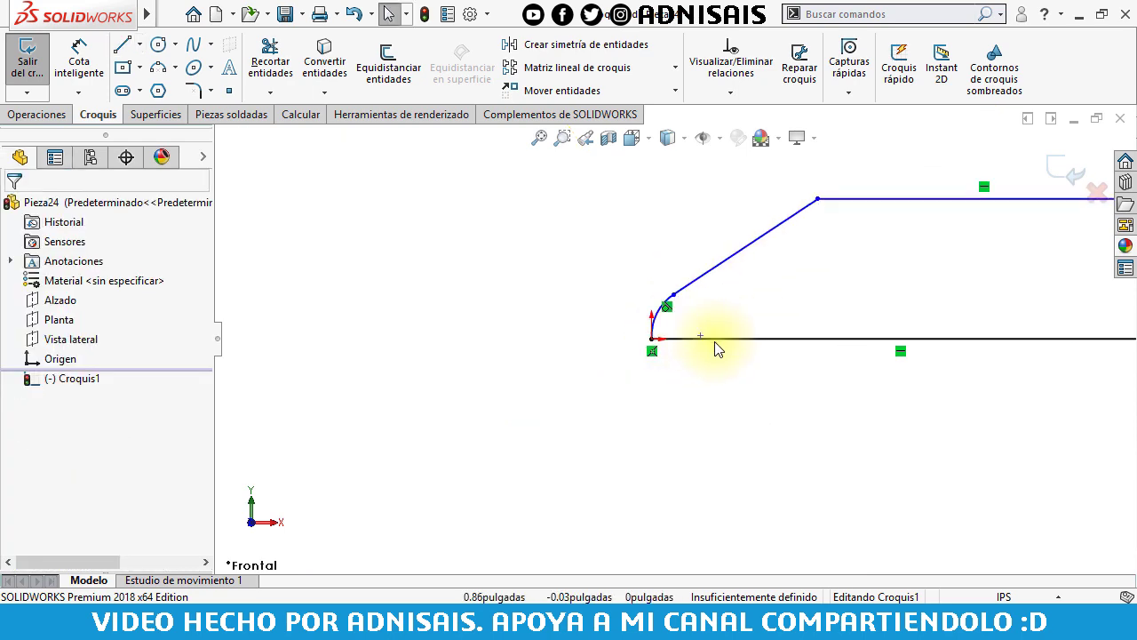
scroll(715, 341, down, 1)
click(695, 334)
ctrl+click(744, 337)
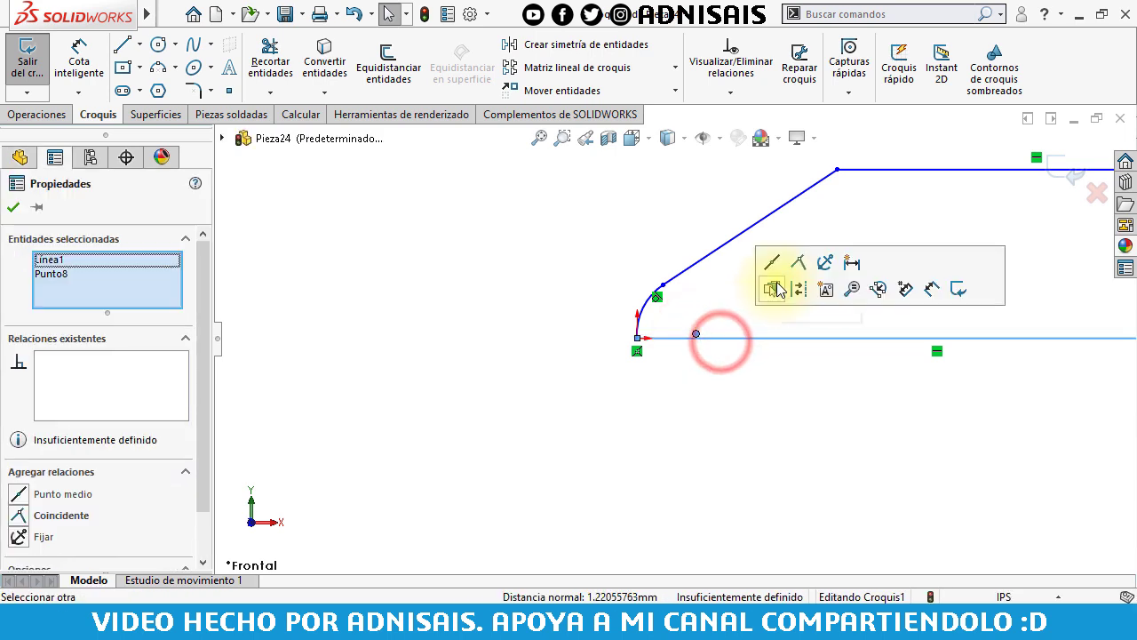
click(774, 263)
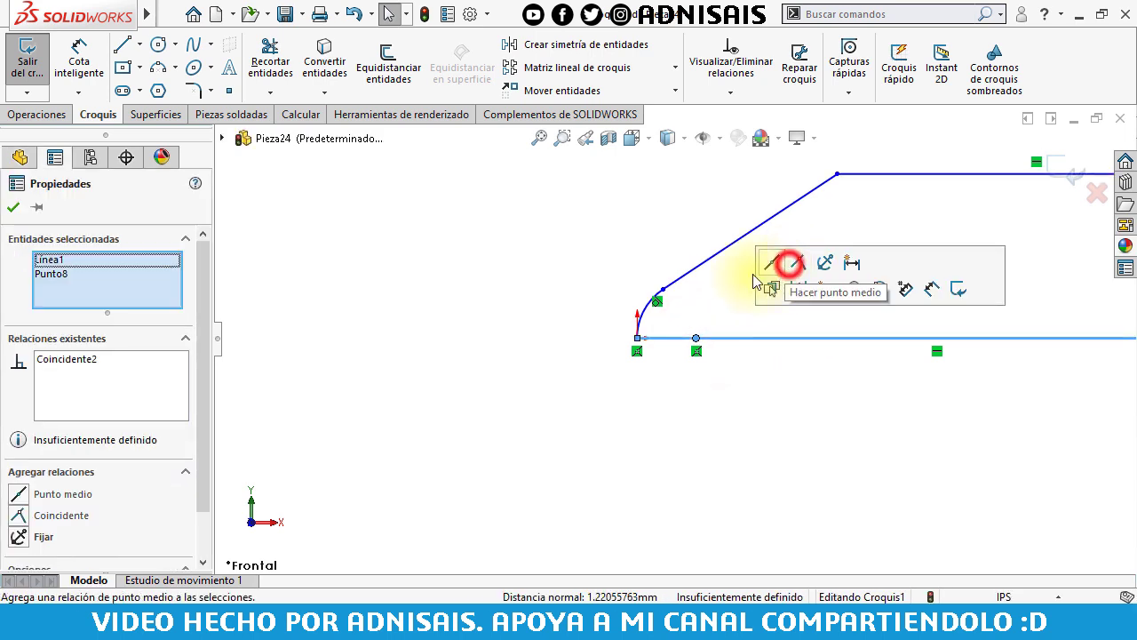
click(611, 243)
click(748, 338)
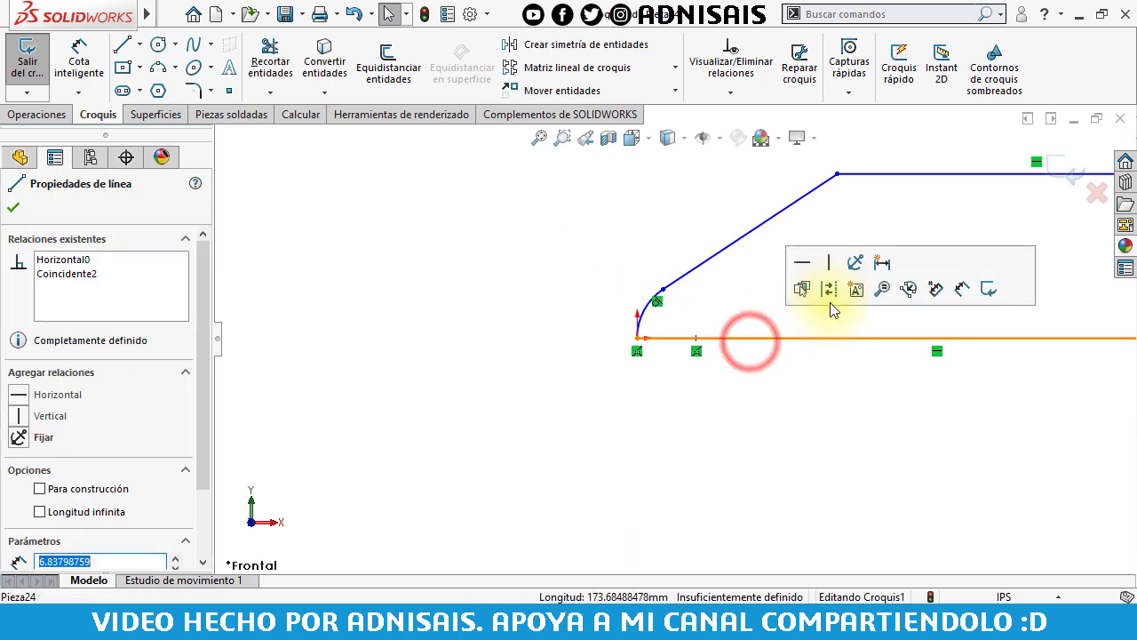
click(829, 293)
scroll(675, 310, up, 3)
drag(567, 201, 977, 348)
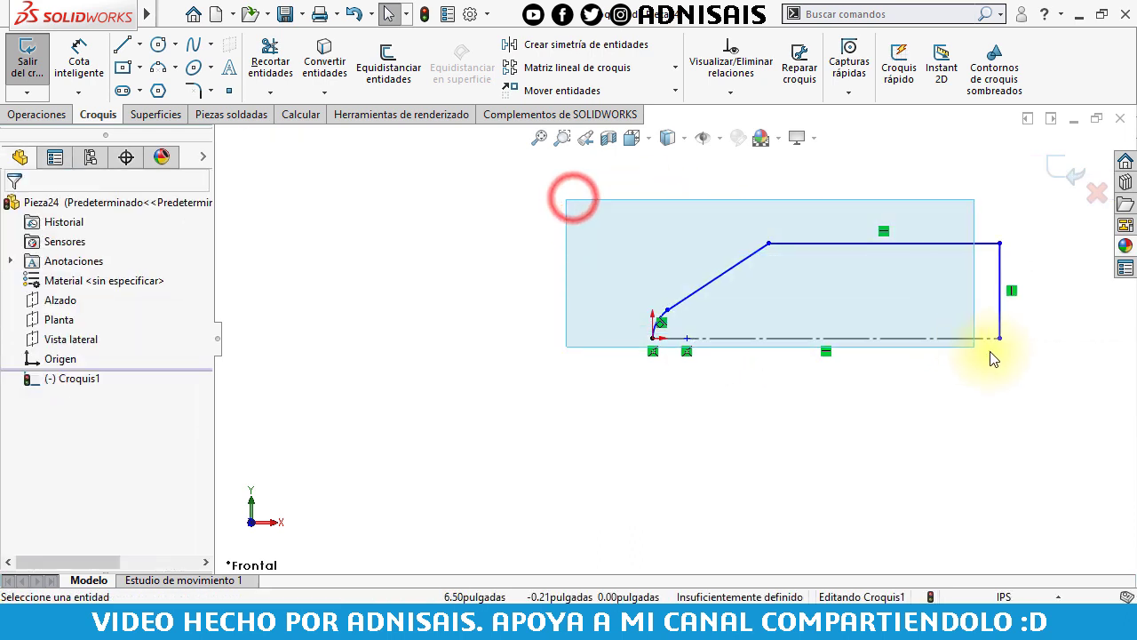
Mirror the half outline across the centerline and snap the arc's end point onto the origin.
click(568, 43)
click(550, 244)
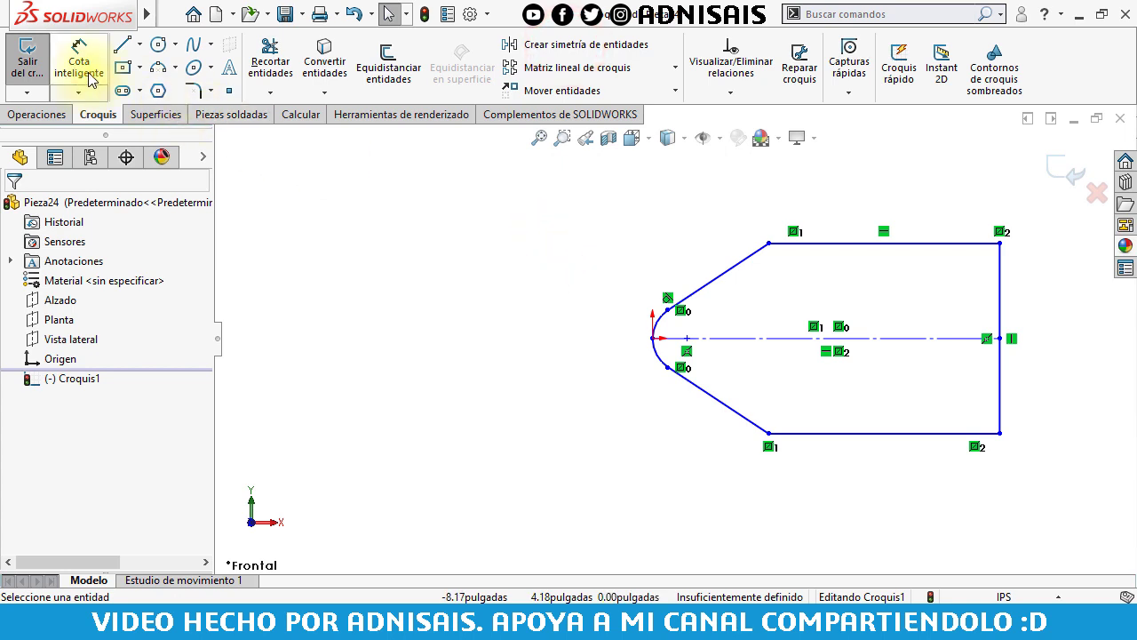
drag(677, 355, 655, 333)
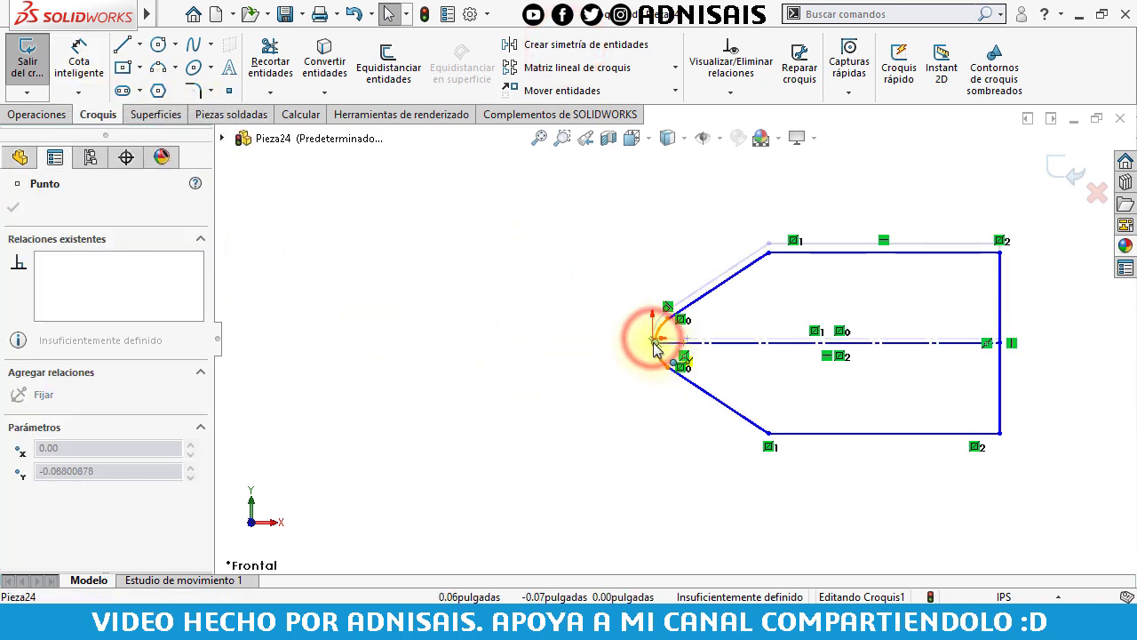
click(539, 345)
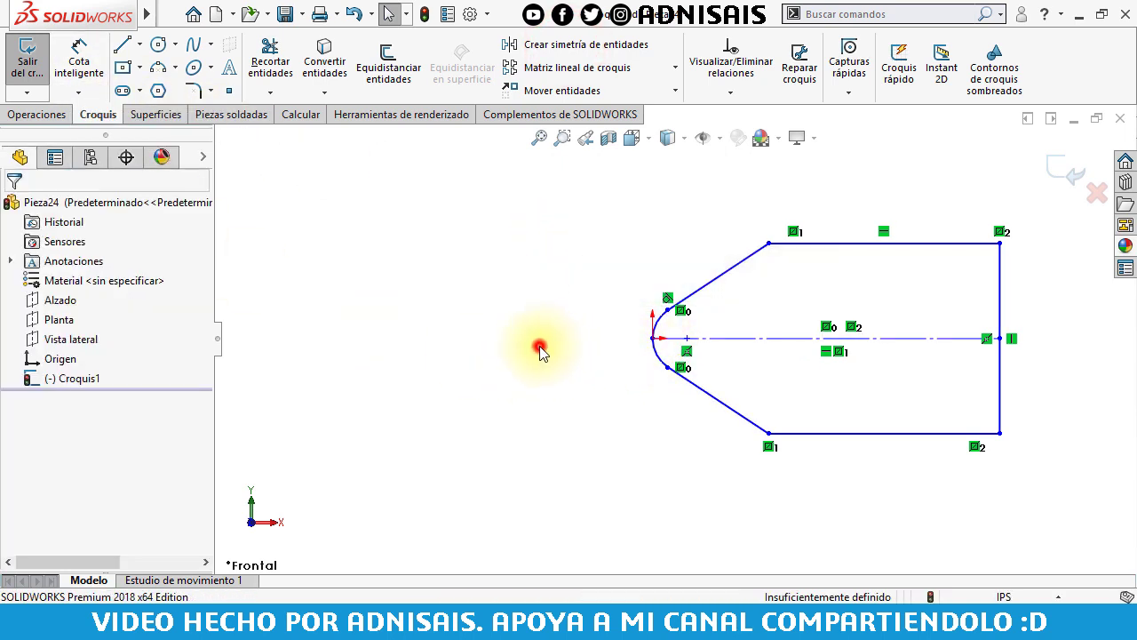
click(653, 338)
drag(658, 346, 653, 339)
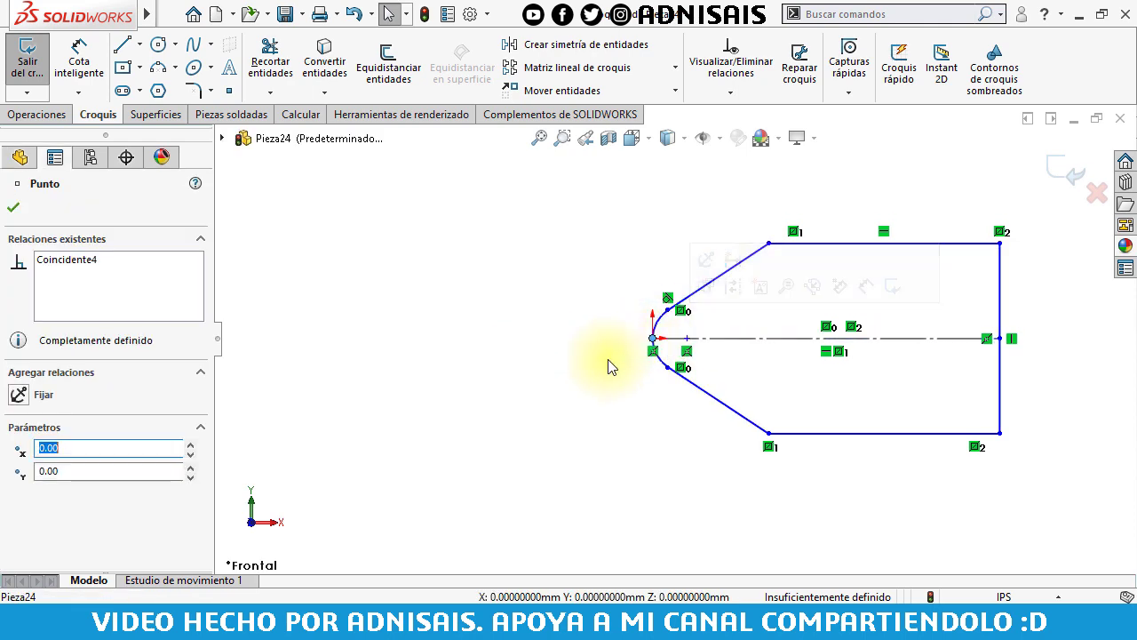
scroll(607, 375, down, 2)
click(610, 376)
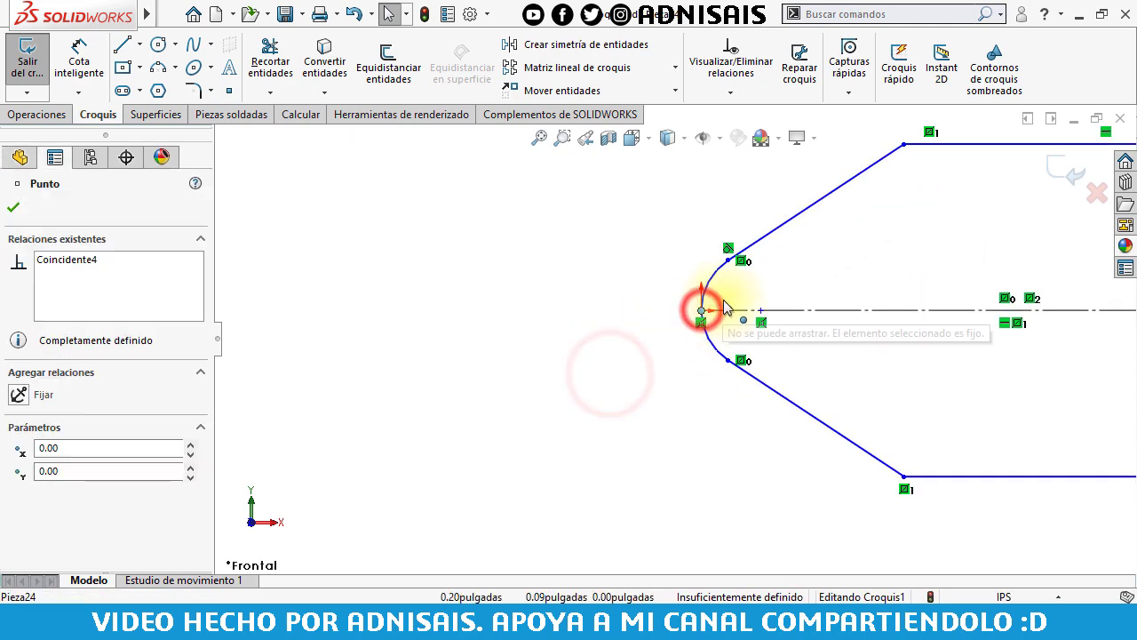
Shrink the tip arc and relate it to the origin point.
drag(702, 310, 623, 306)
click(623, 306)
scroll(853, 307, up, 3)
scroll(888, 305, up, 2)
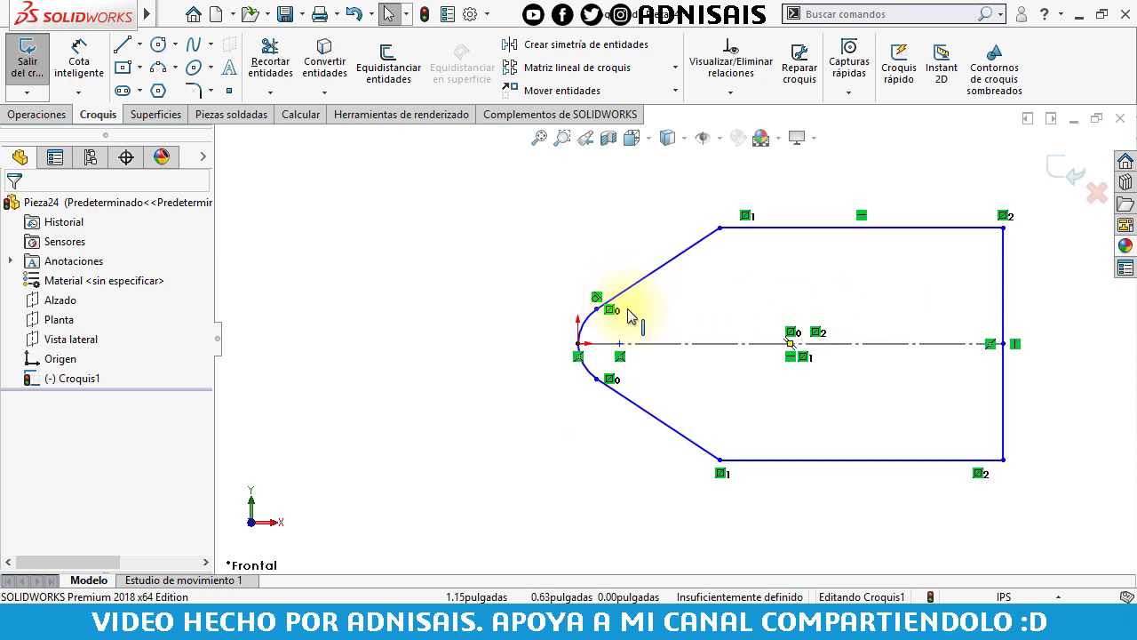
drag(586, 334, 578, 346)
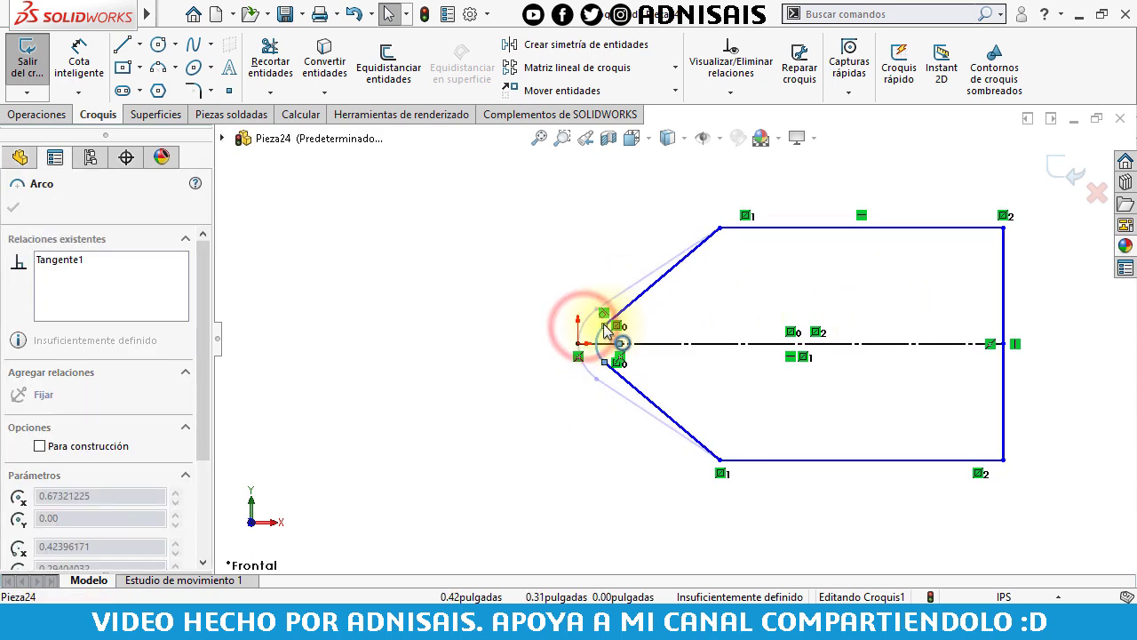
ctrl+click(577, 345)
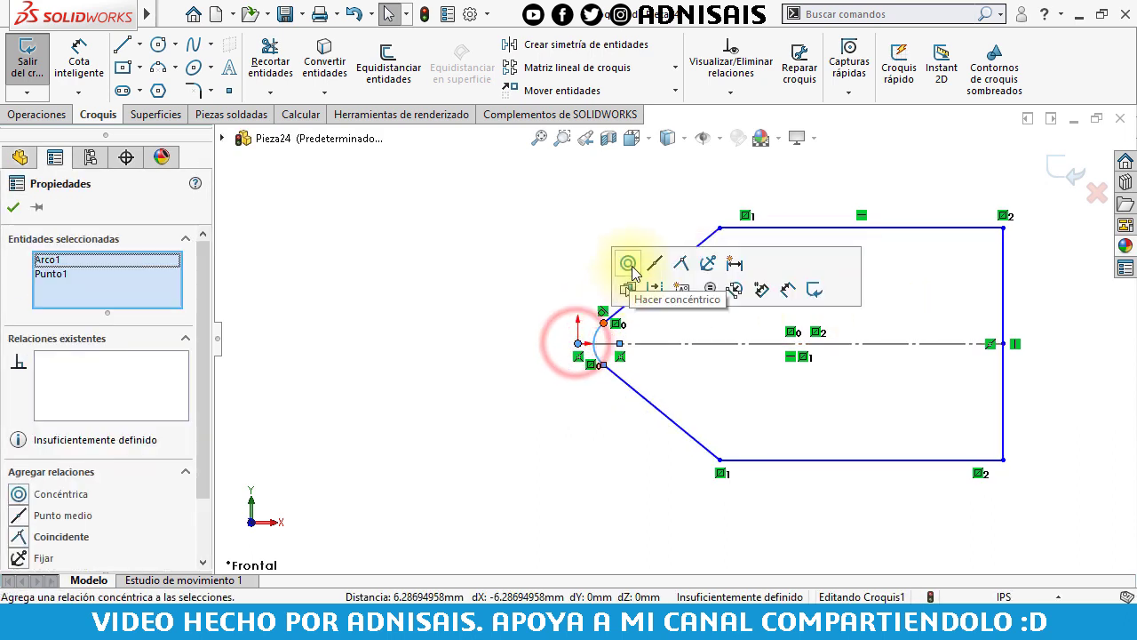
click(677, 264)
click(538, 254)
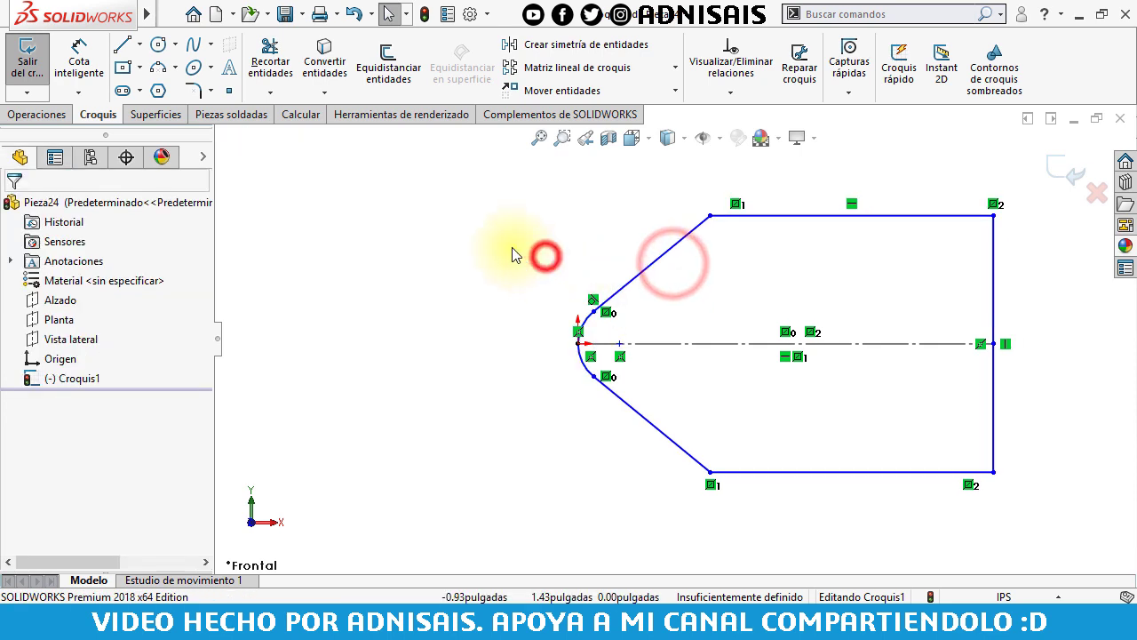
Dimension the profile's overall length to 4.5 and the taper length to 1 5/8.
click(89, 71)
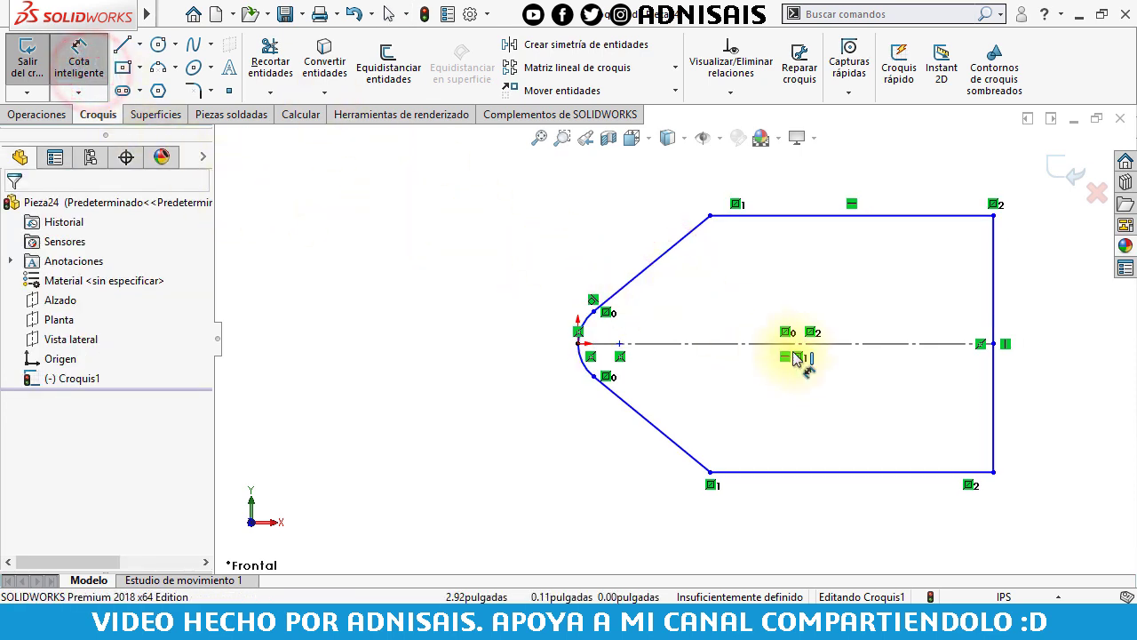
click(720, 344)
click(799, 215)
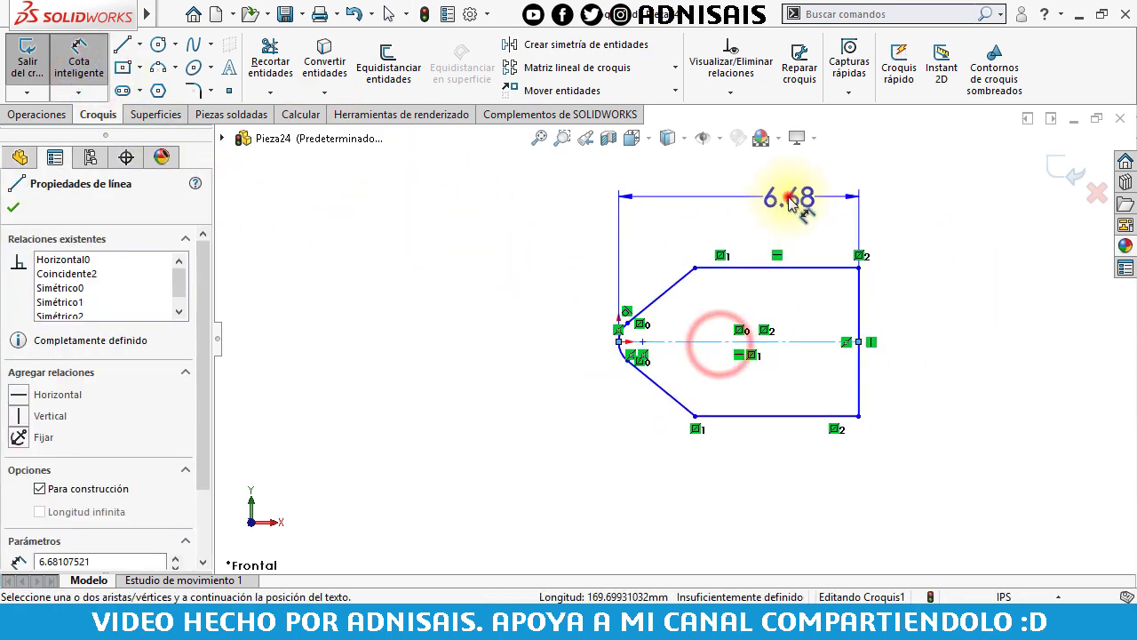
click(752, 244)
text(4.5)
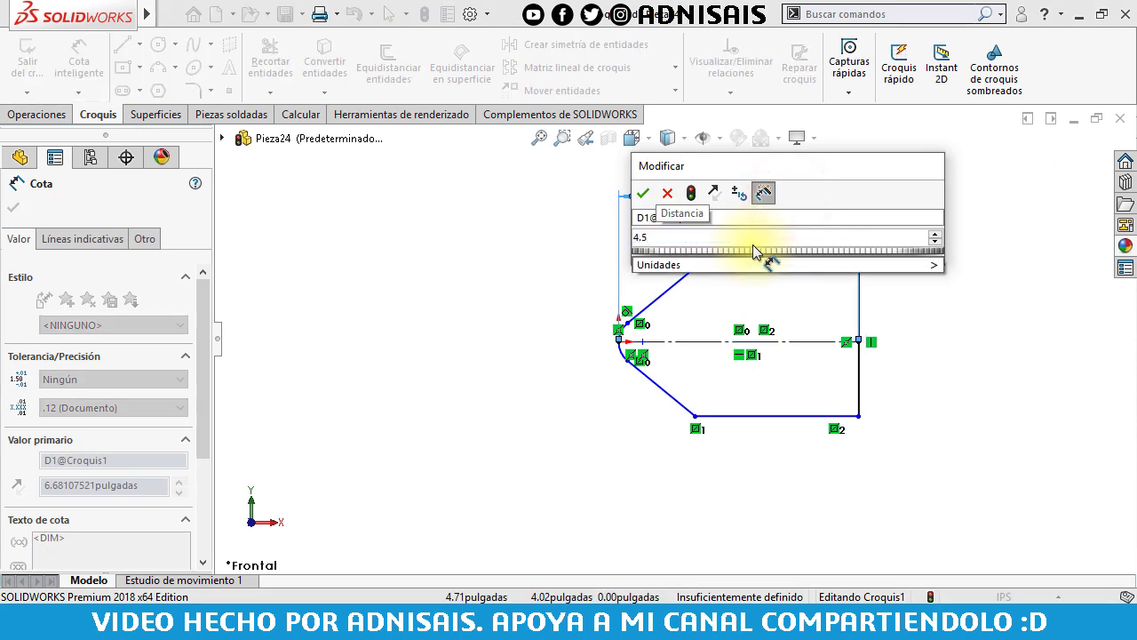
key(Return)
scroll(665, 373, down, 2)
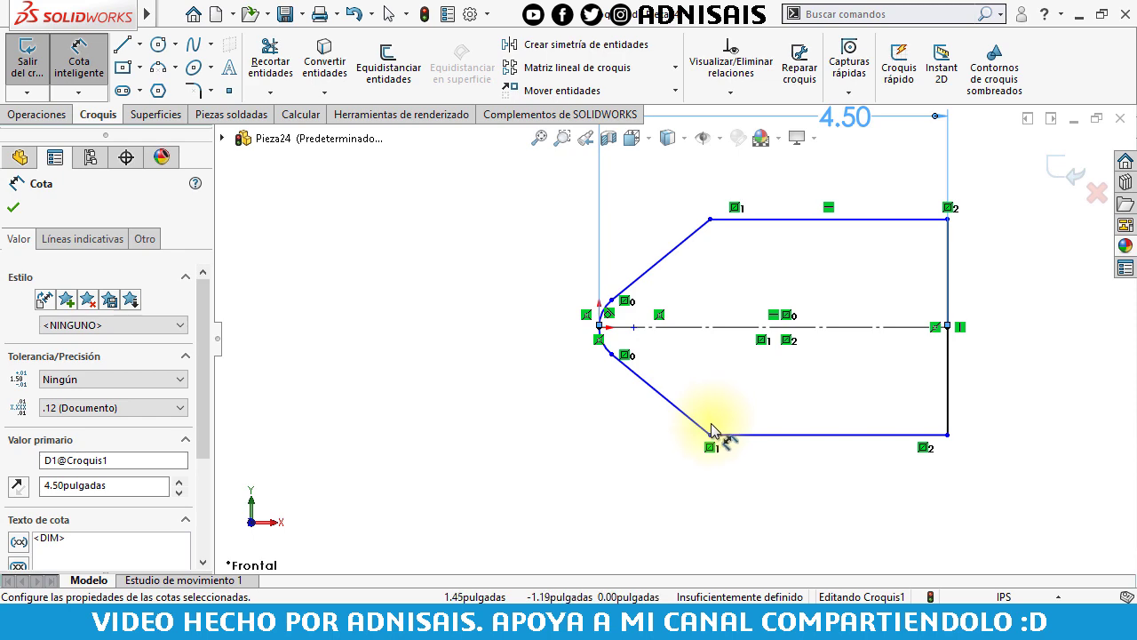
click(711, 435)
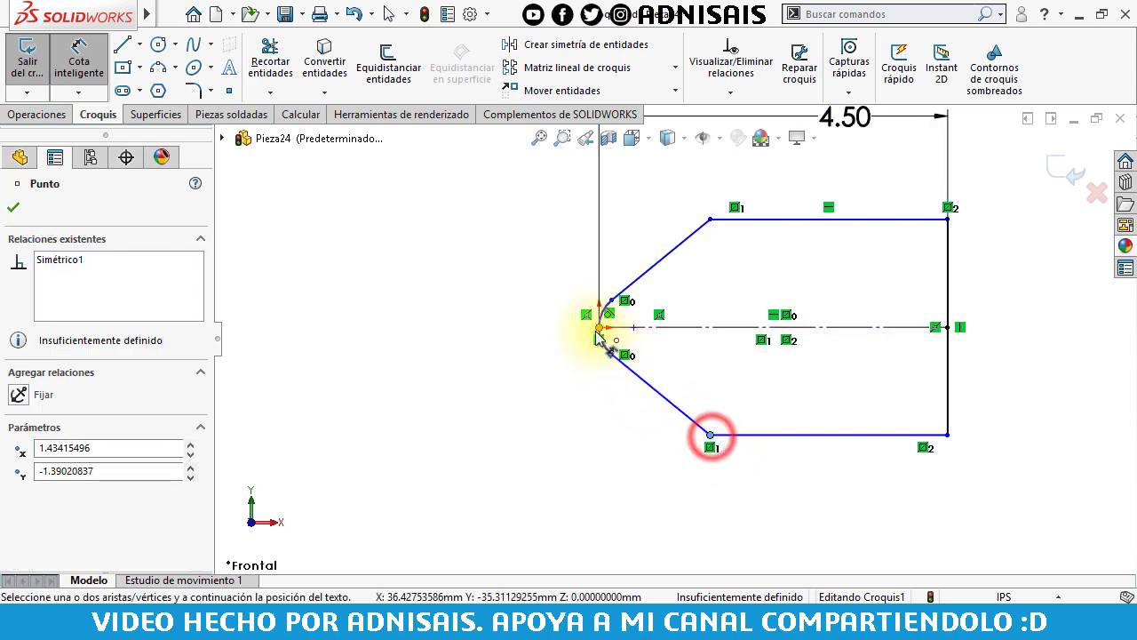
click(599, 326)
click(678, 494)
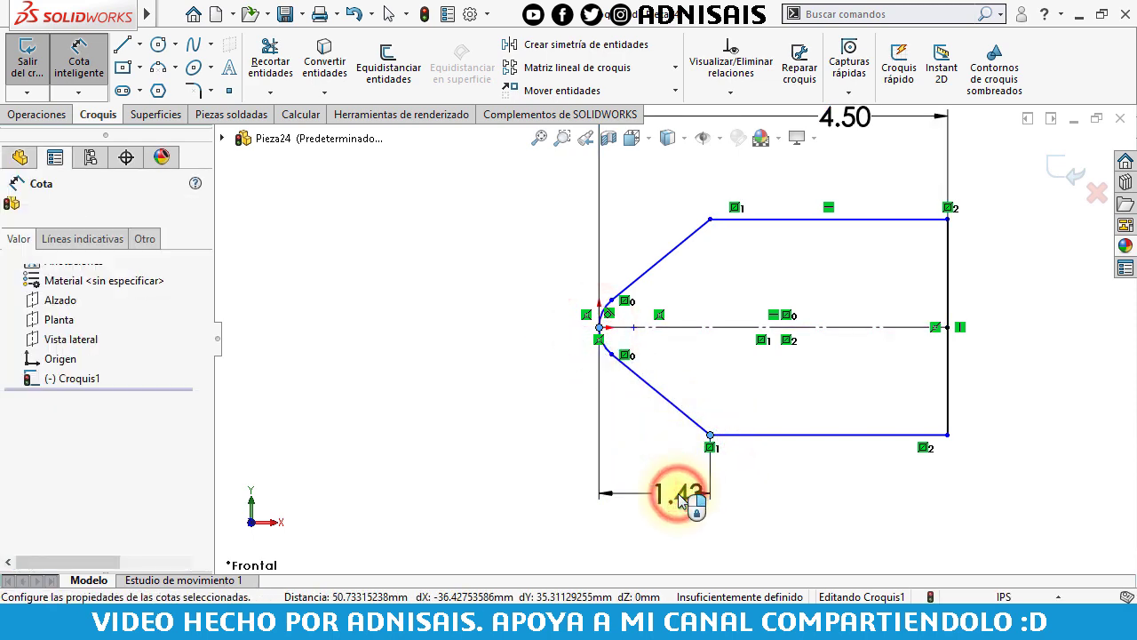
text(1.5/)
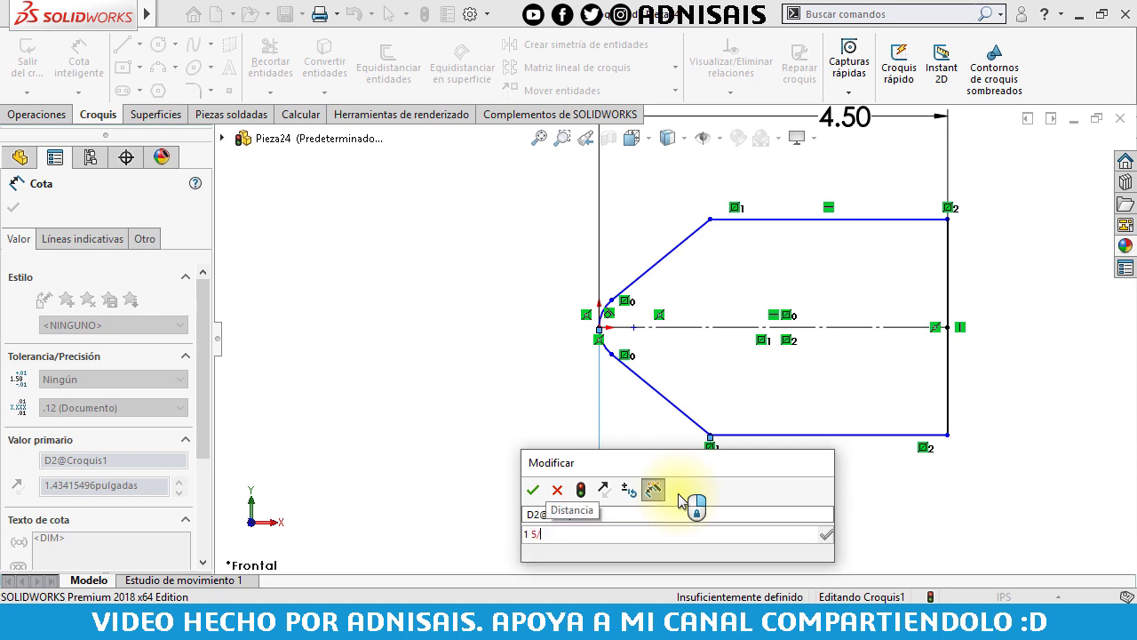
text(8)
key(Return)
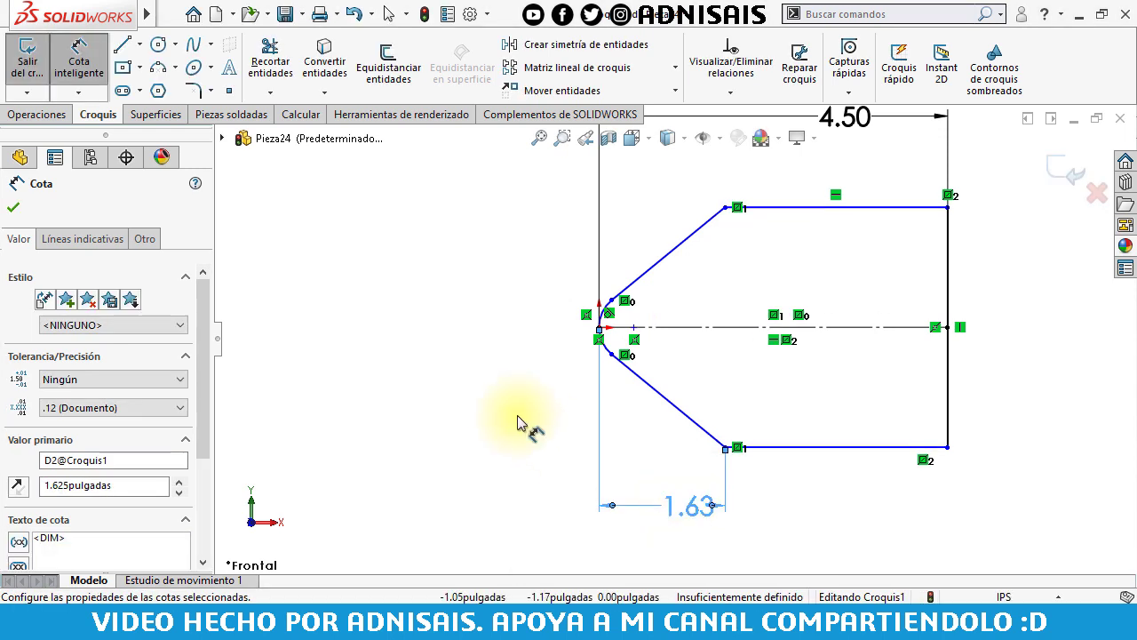
click(512, 409)
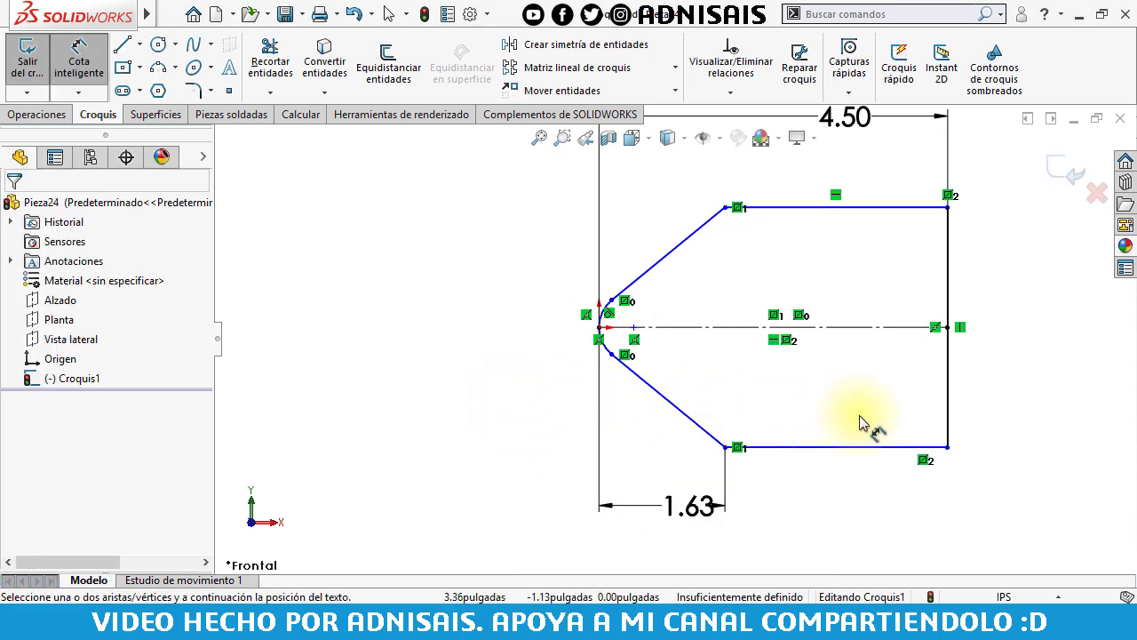
Dimension the profile height to 1 1/8 and the tip arc radius to 1/16.
click(951, 375)
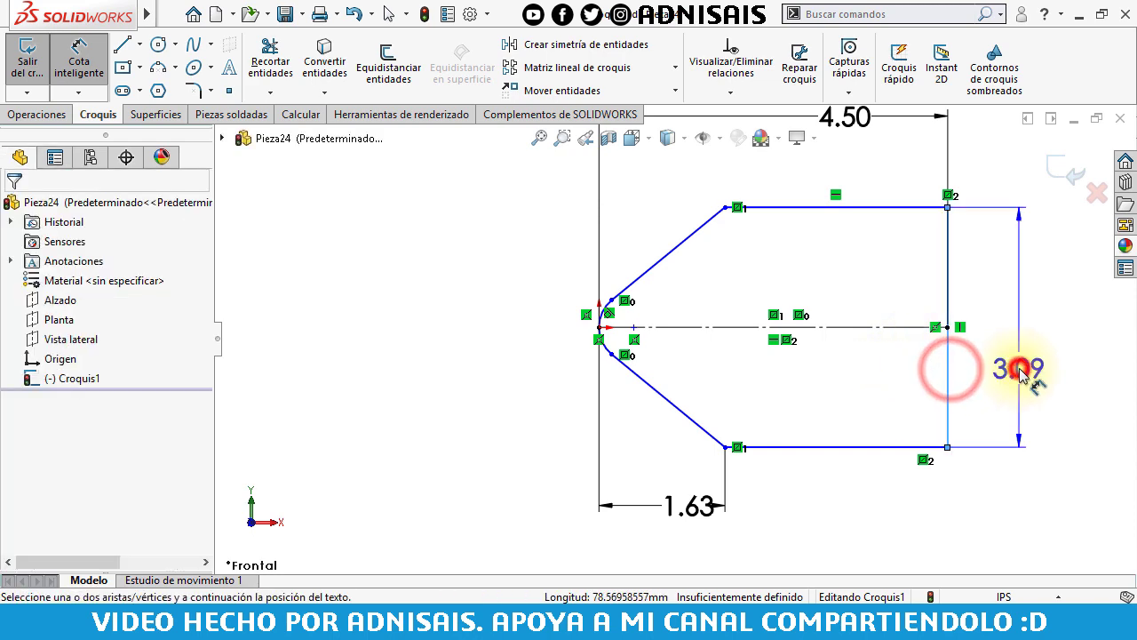
click(1017, 371)
text(1.)
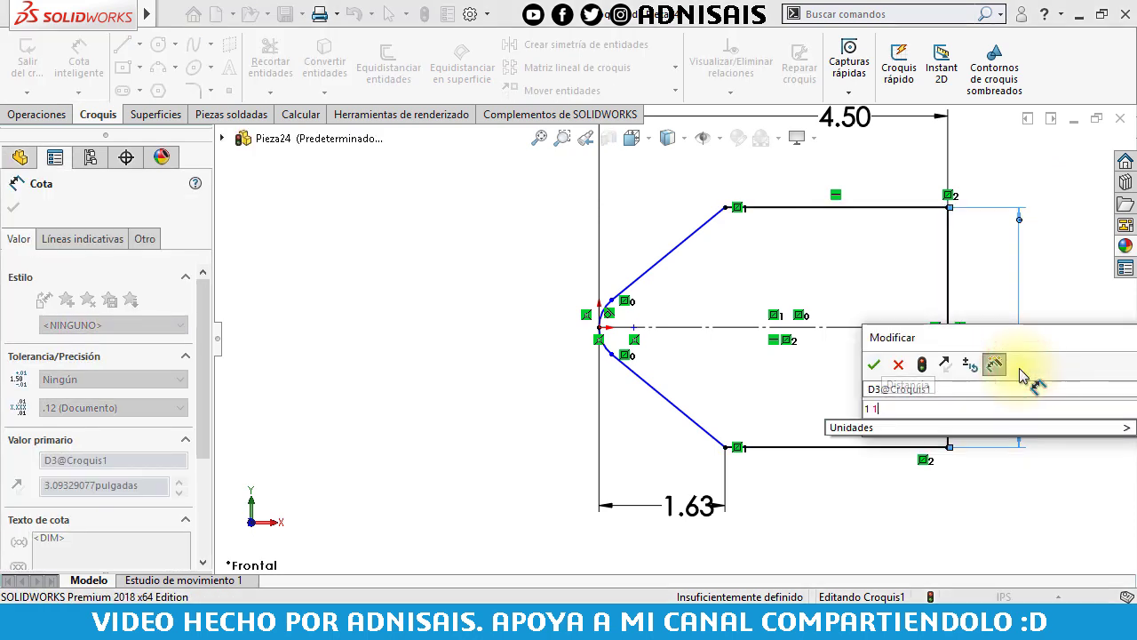
text( 1/8)
click(1019, 373)
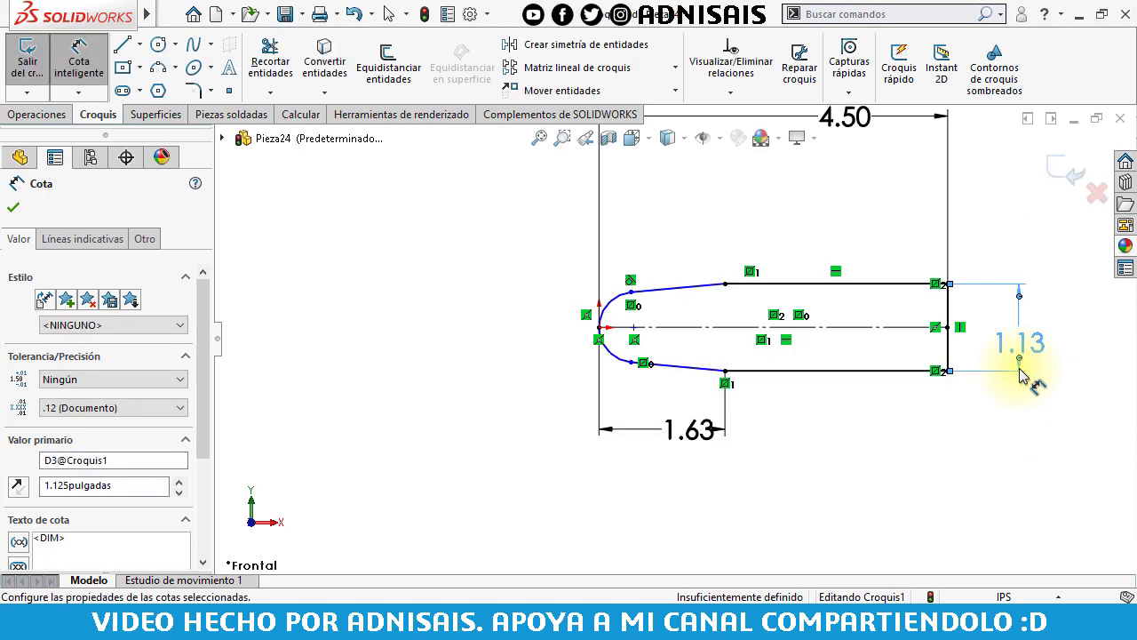
click(609, 303)
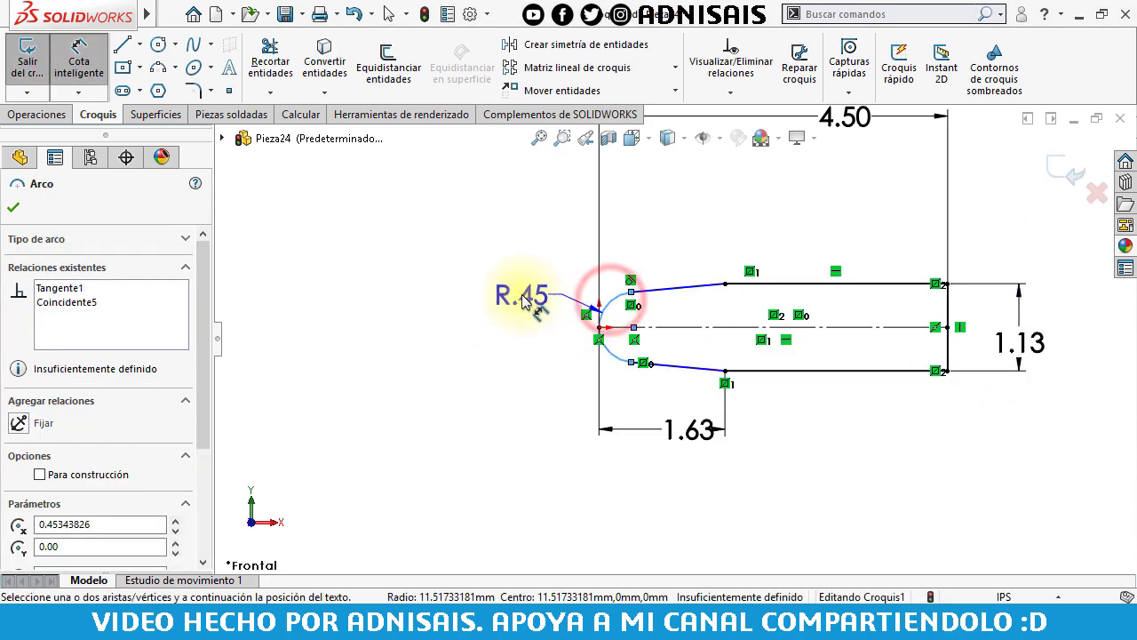
click(522, 296)
text(1)
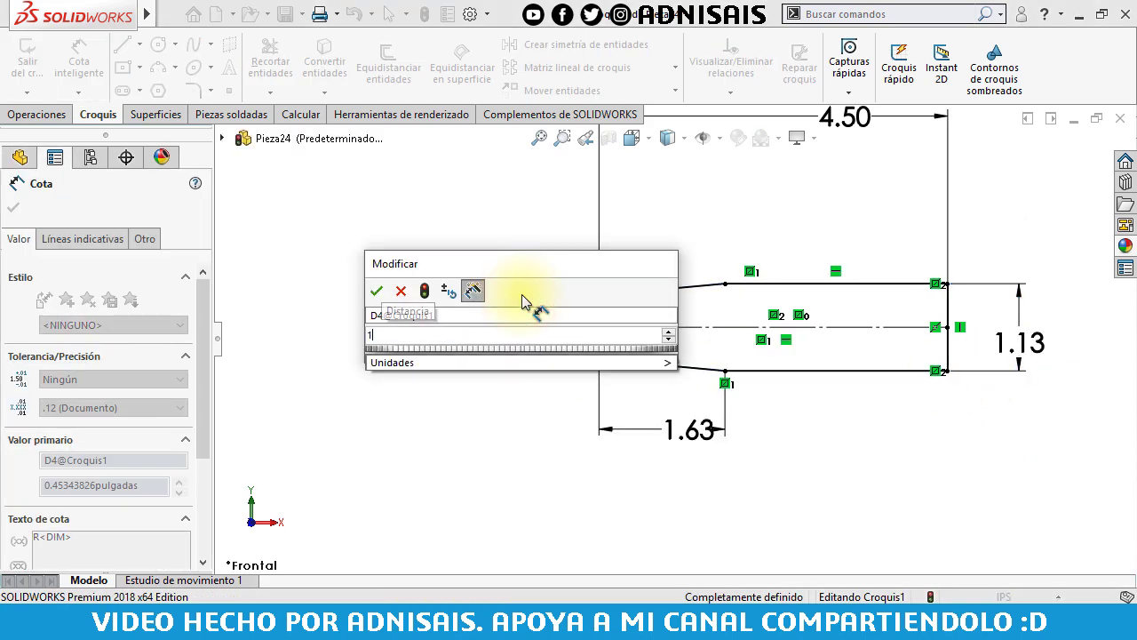
text(/16)
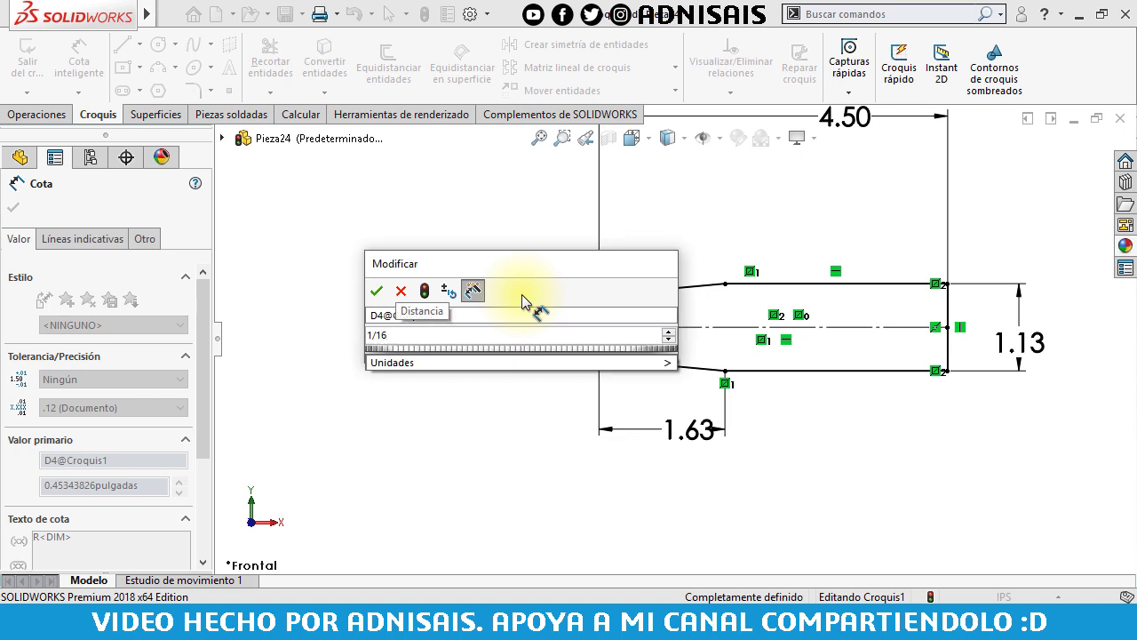
key(Return)
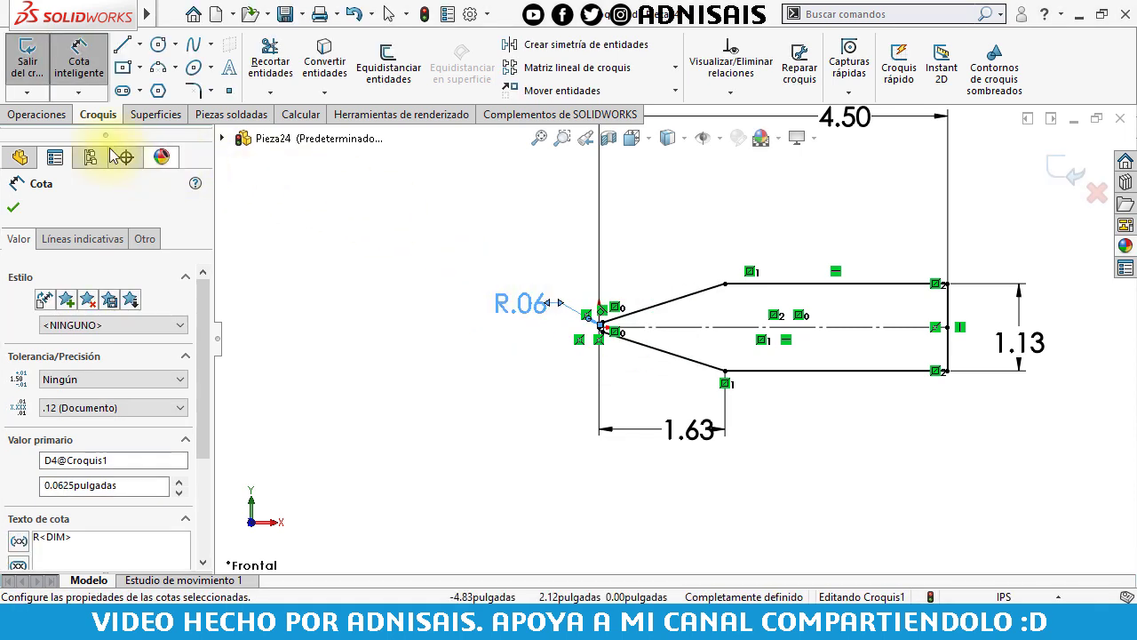
click(38, 116)
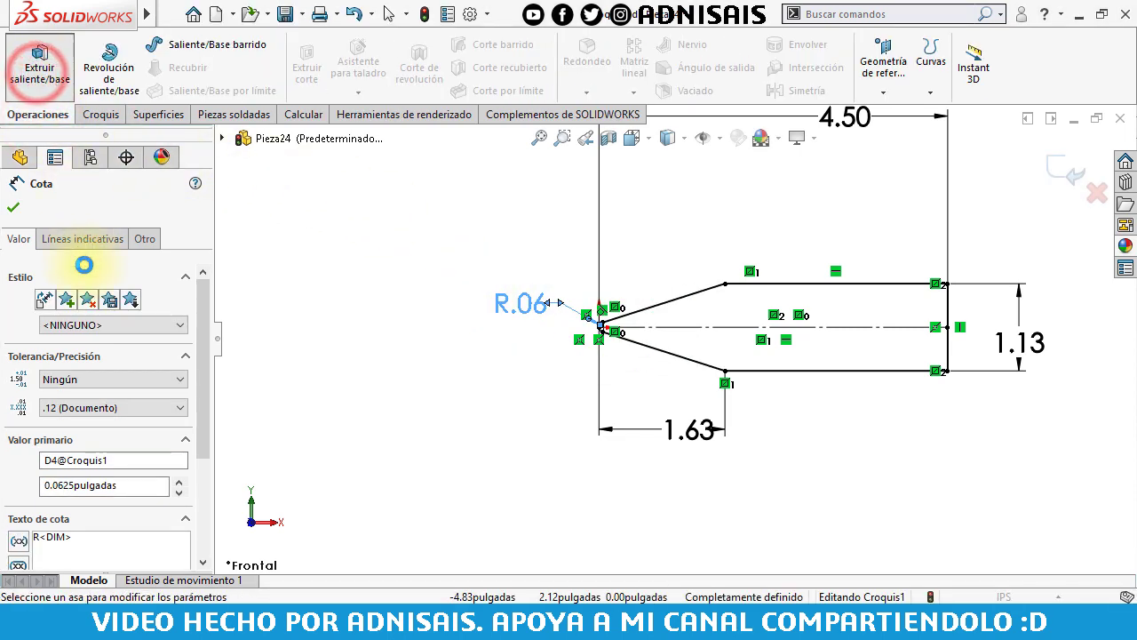
Extrude the pointed profile Mid Plane to 1 1/8 in, then select the square end face.
click(39, 60)
click(103, 318)
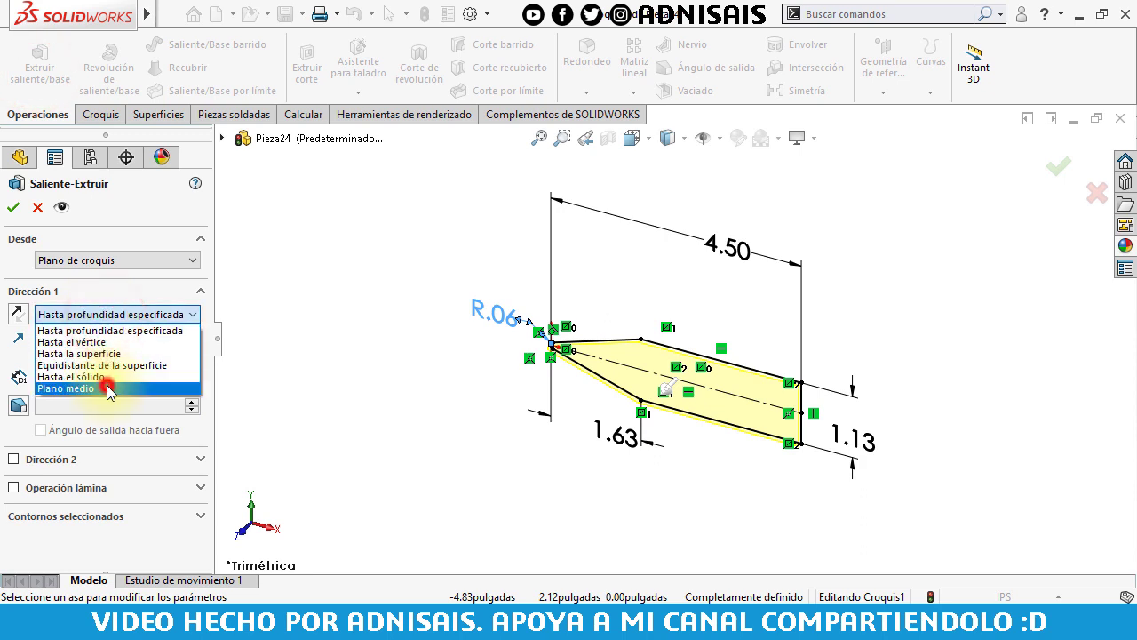
click(111, 385)
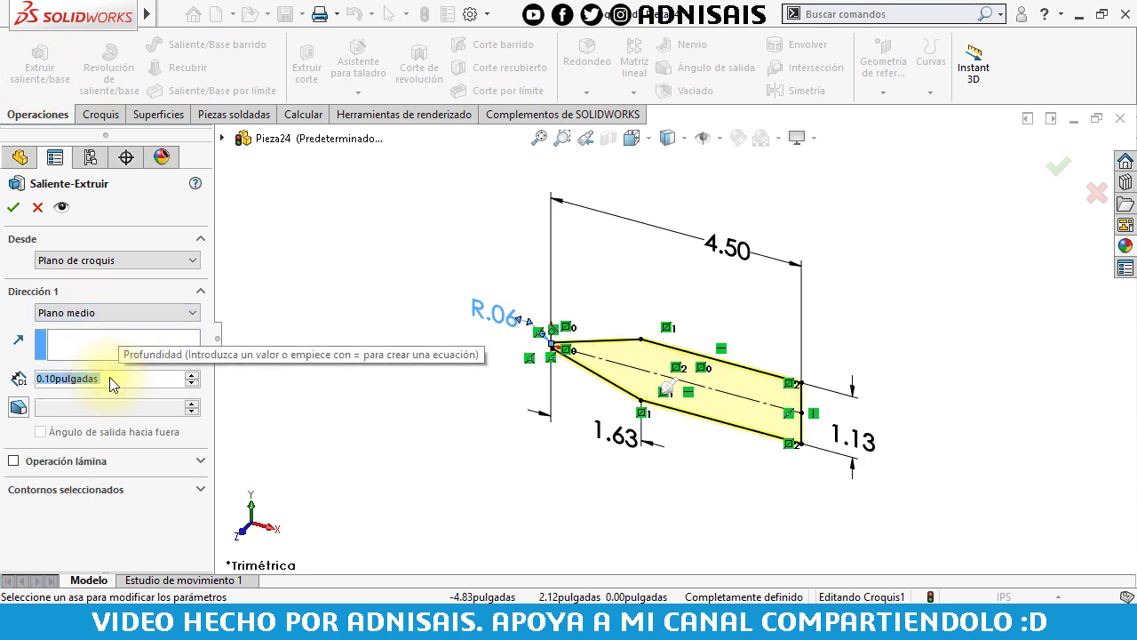
text(1 1/8)
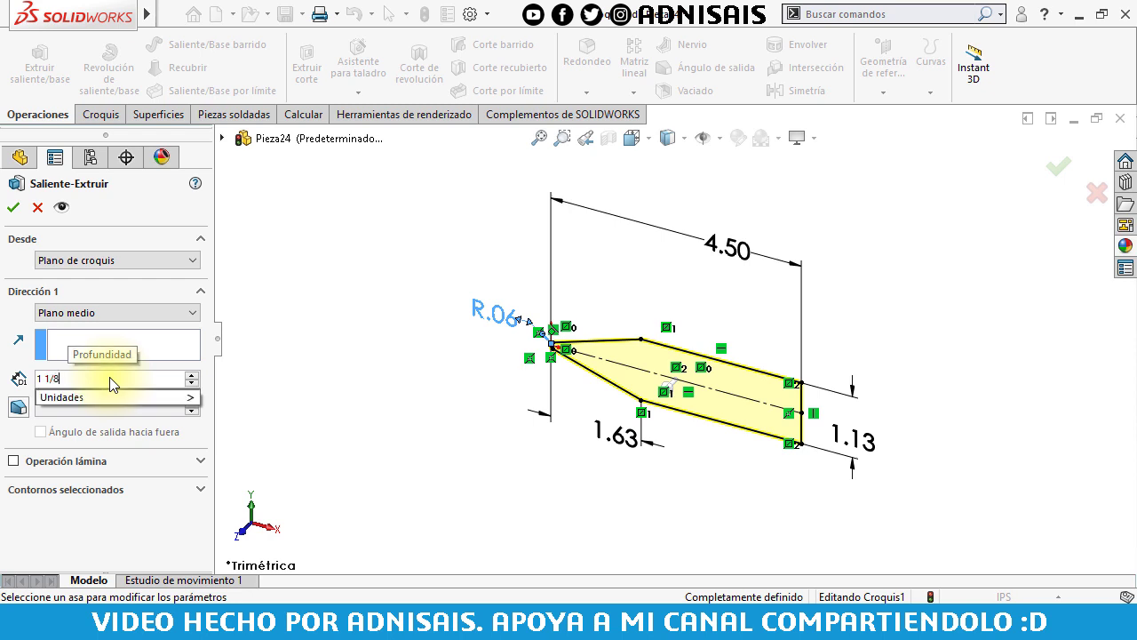
key(Return)
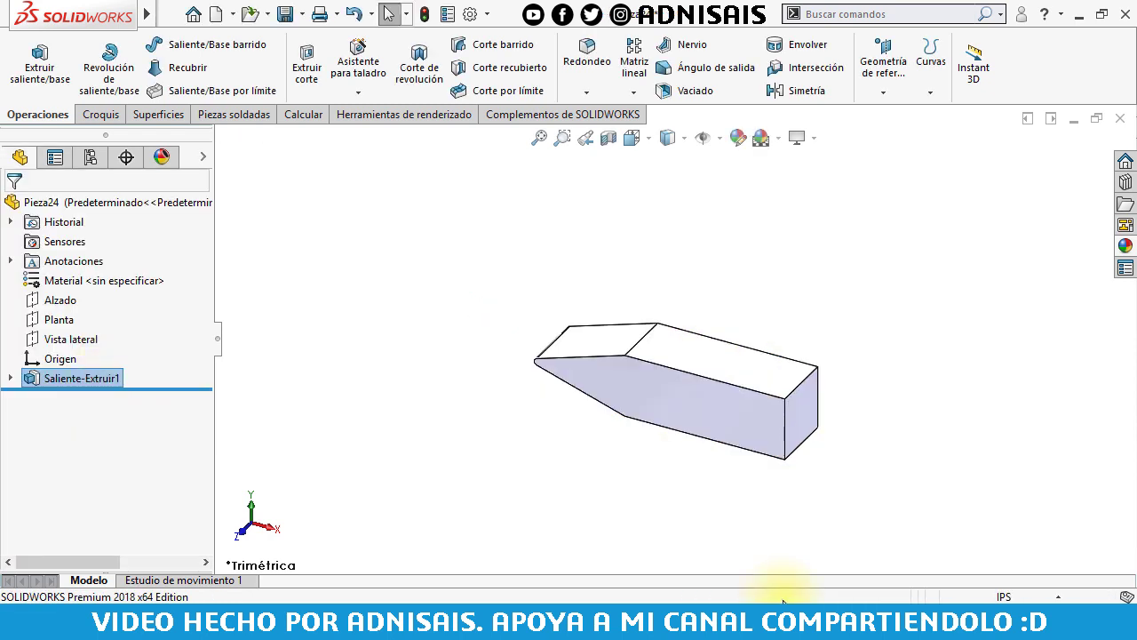
click(636, 510)
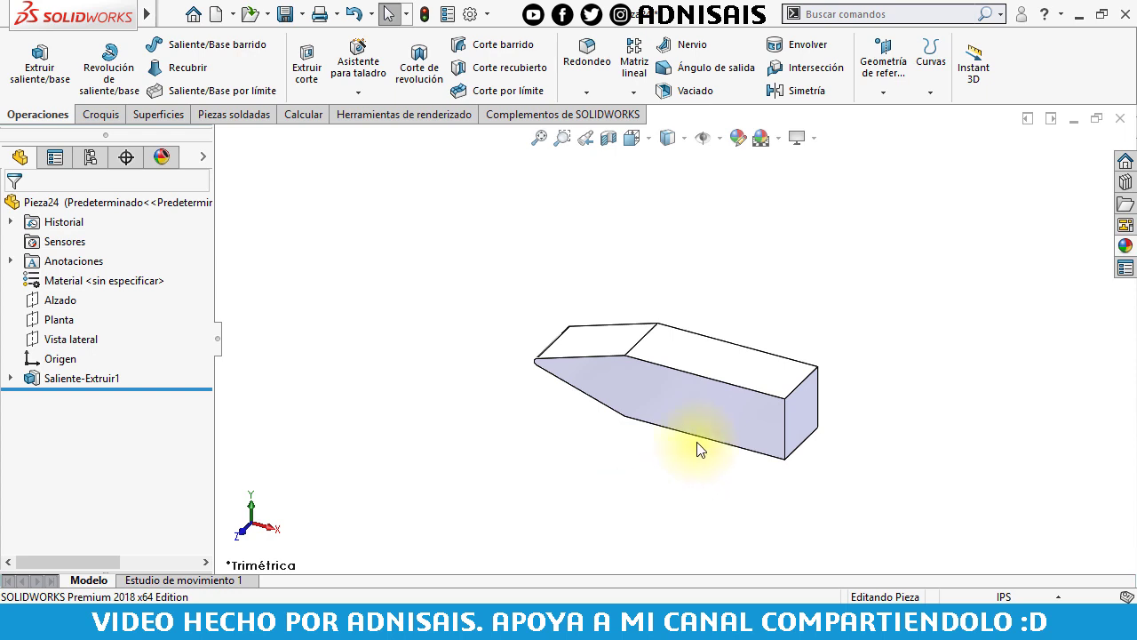
scroll(804, 403, down, 2)
scroll(807, 395, down, 1)
click(808, 384)
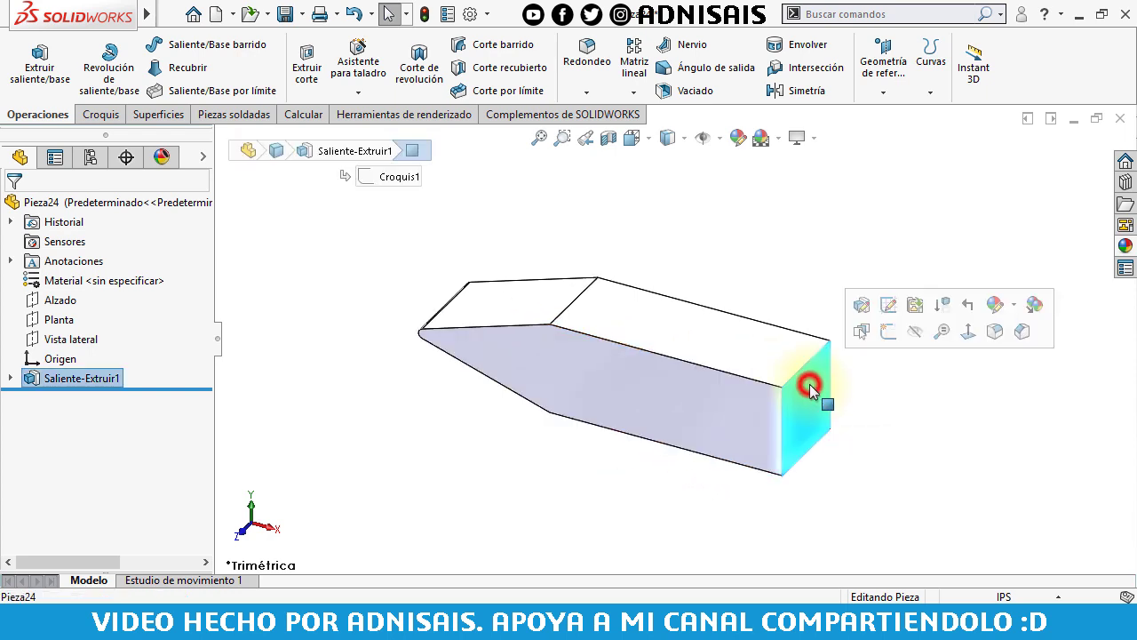
On the square end face, draw an 8-sided polygon from the centre and rotate it to fit the face.
click(889, 332)
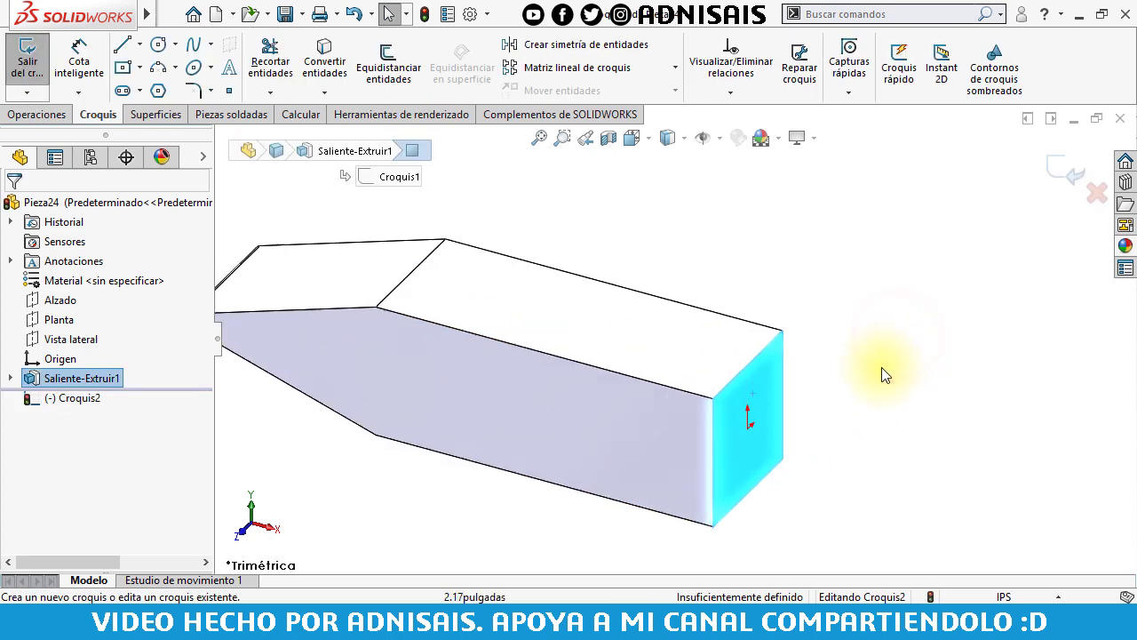
middle_drag(844, 431, 785, 369)
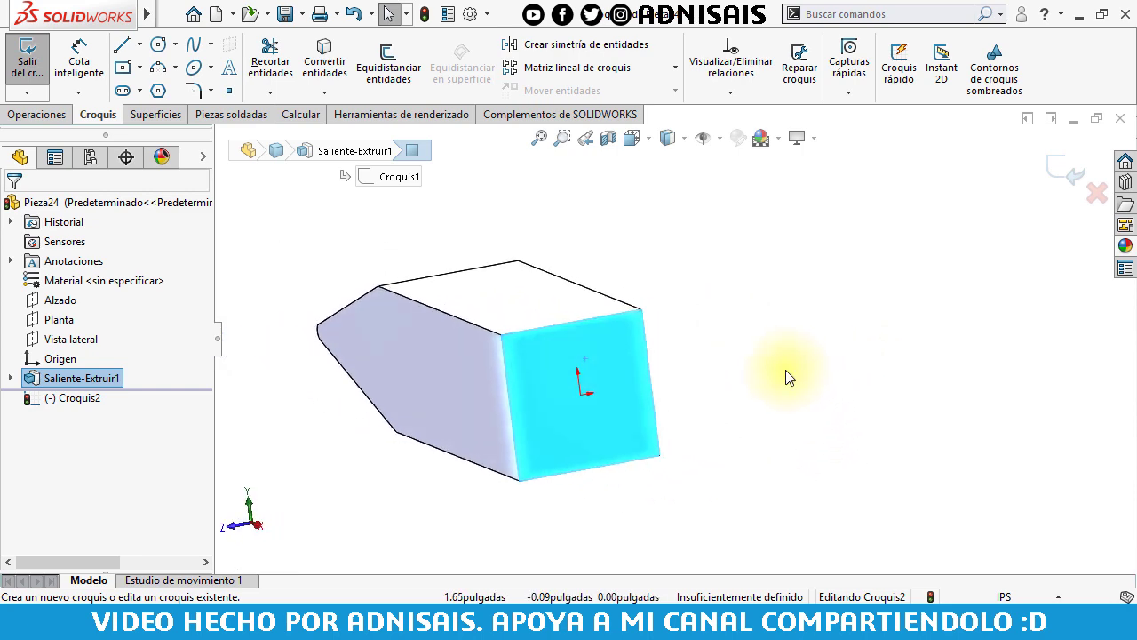
click(160, 93)
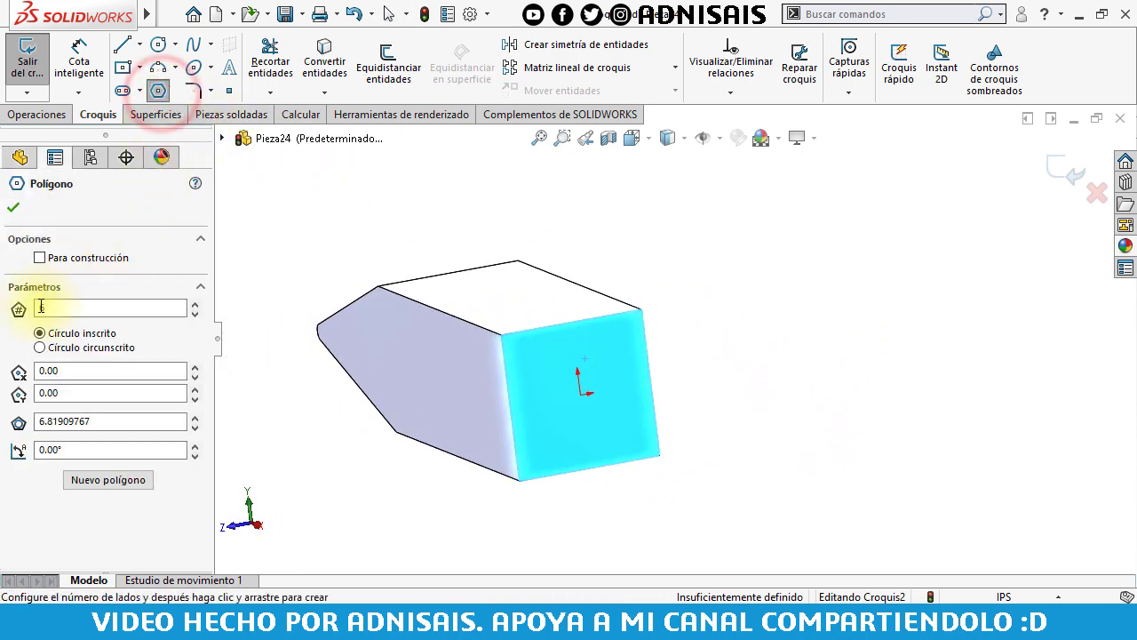
click(197, 303)
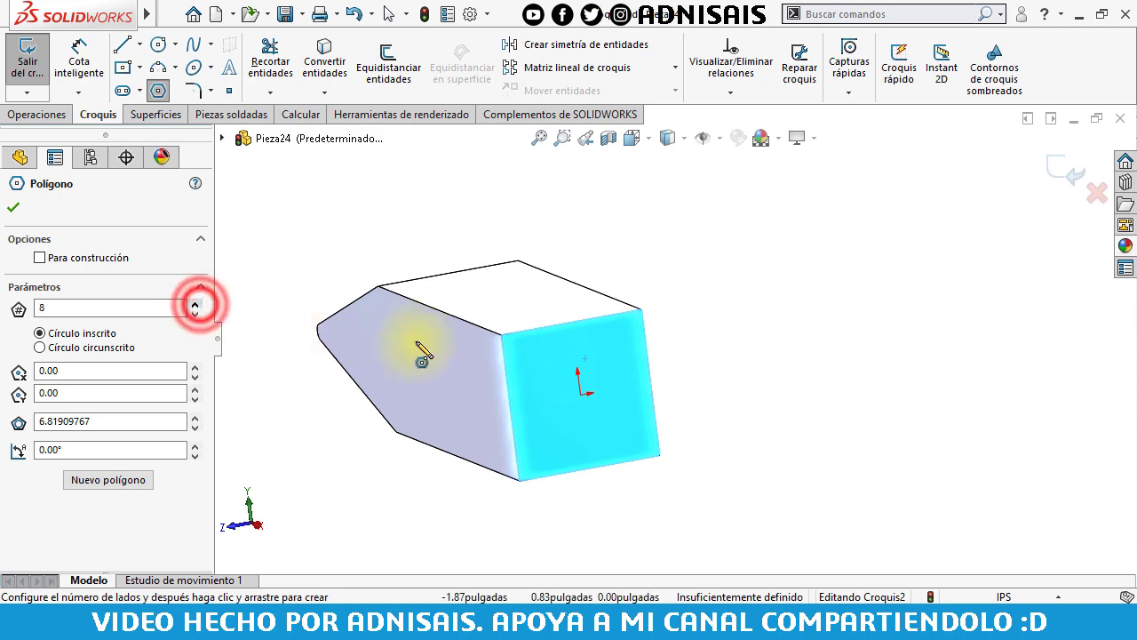
drag(579, 396, 604, 318)
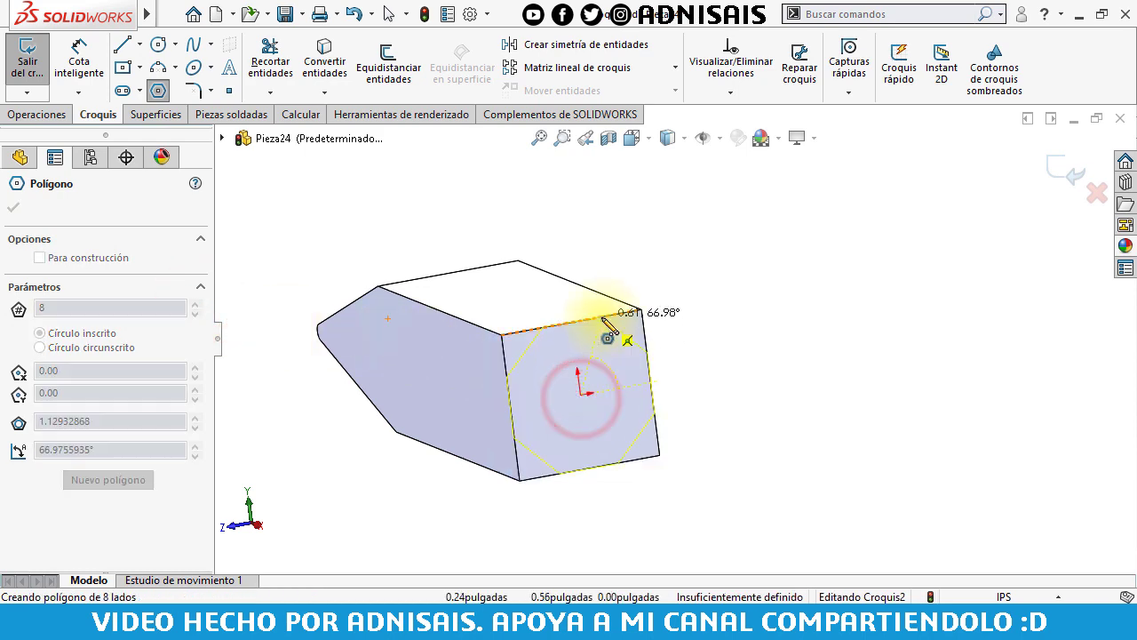
click(604, 318)
key(Escape)
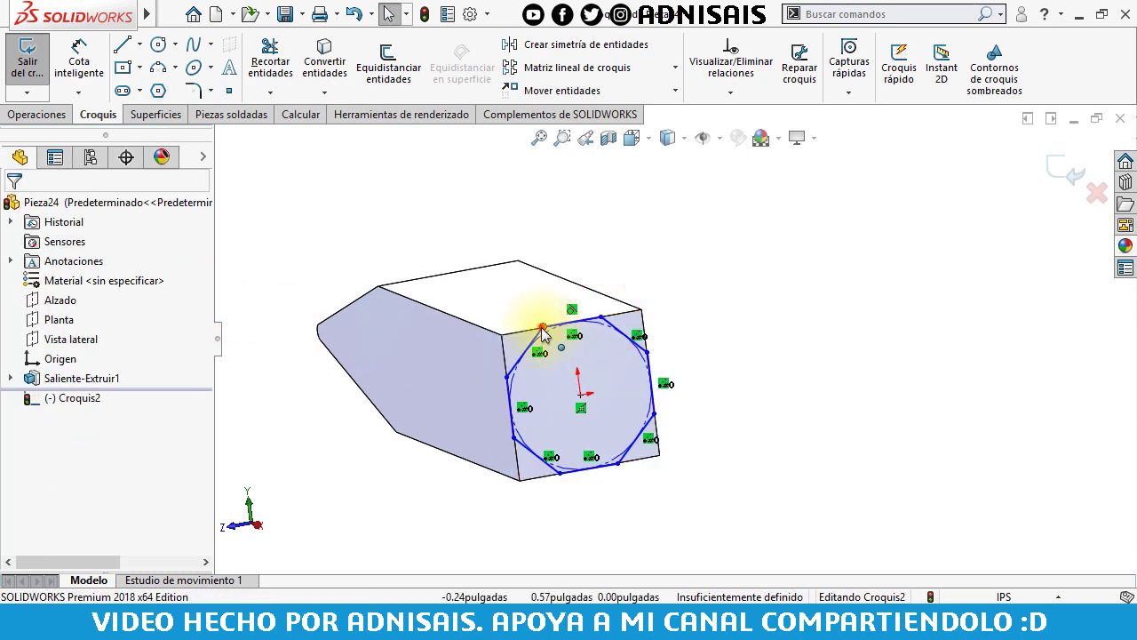
drag(544, 334, 539, 329)
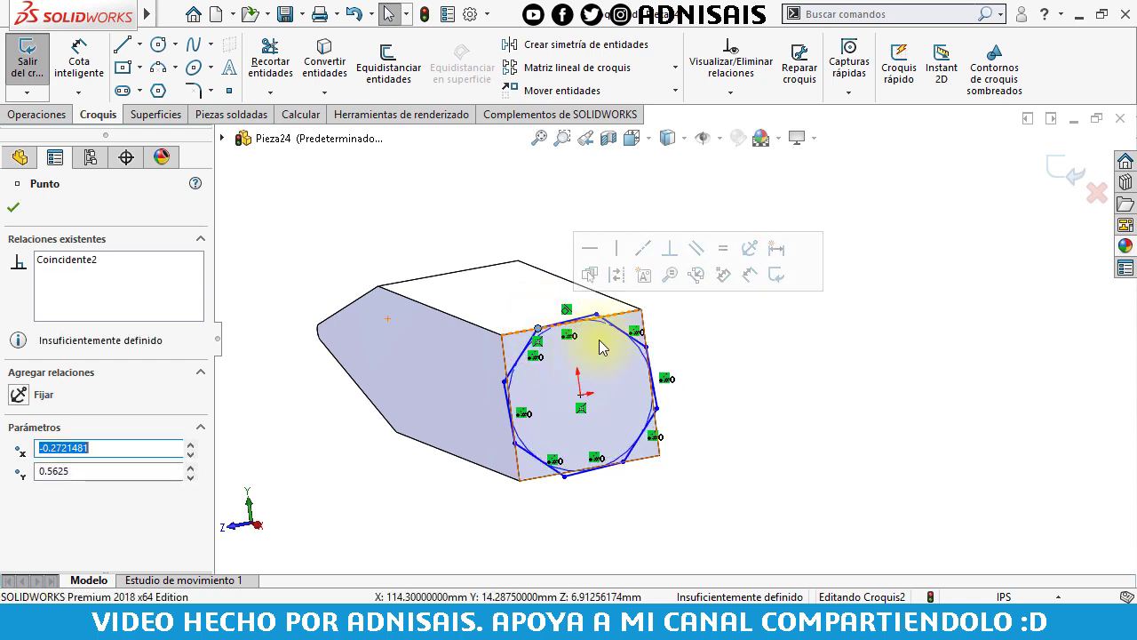
drag(601, 312, 611, 324)
click(744, 394)
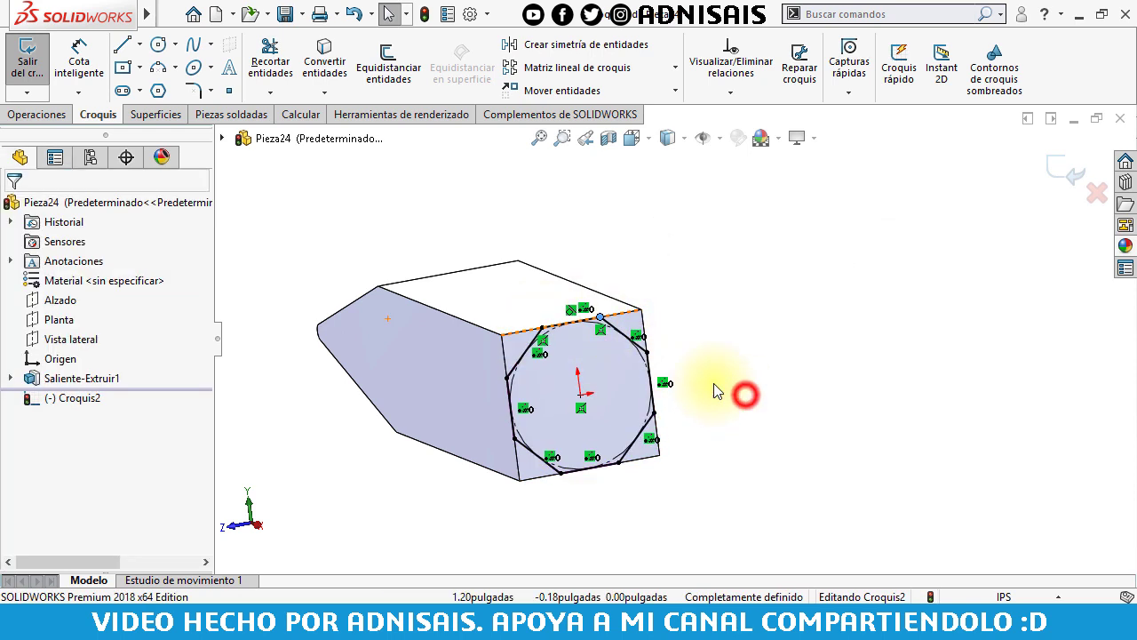
click(64, 119)
Cut away the material outside the octagon 1.5 in deep, then select the bar's top face.
click(304, 67)
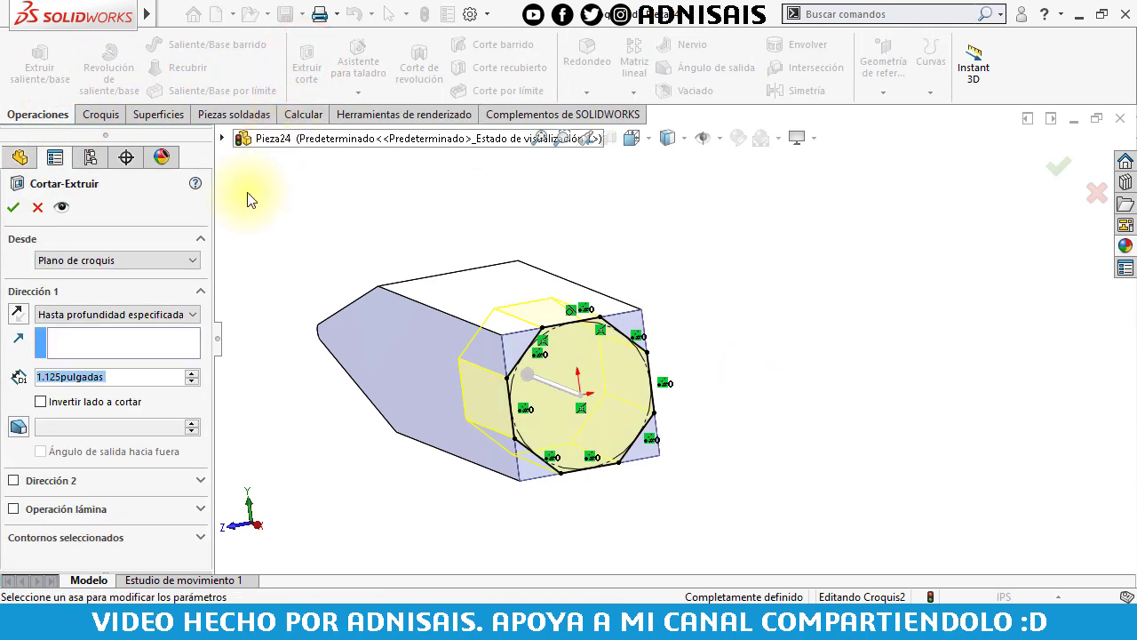
text(1.5)
key(Return)
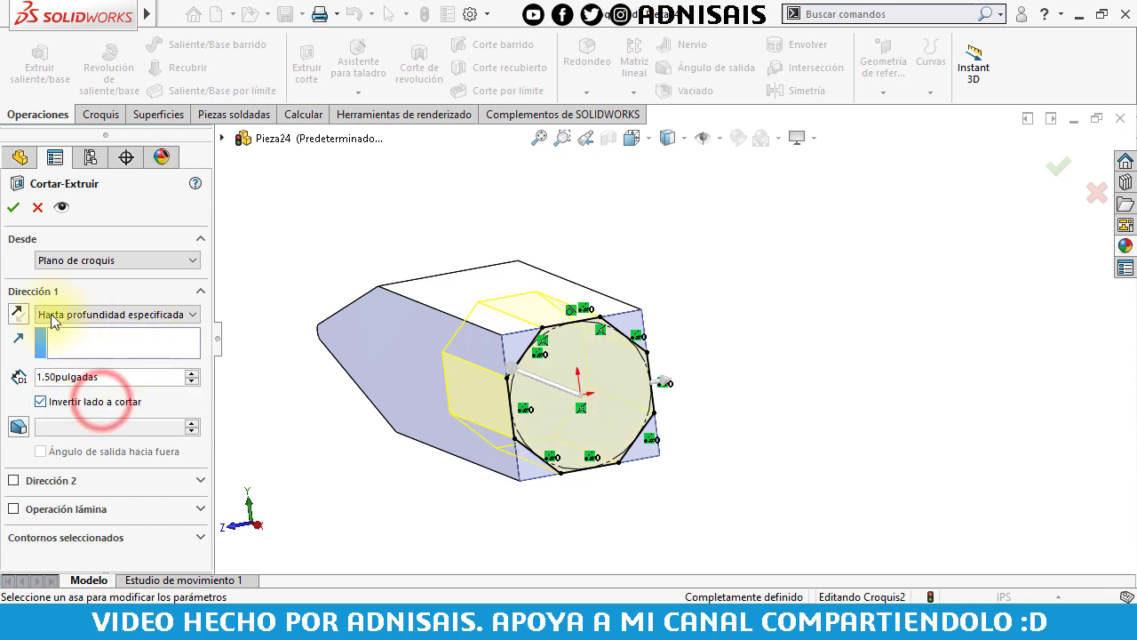
click(11, 210)
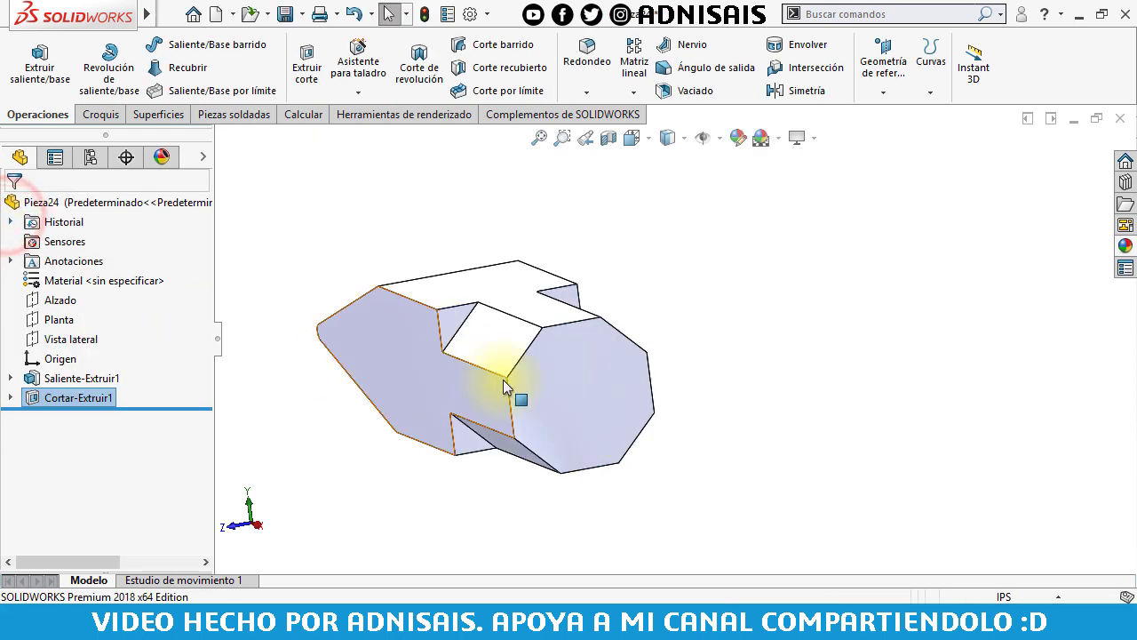
mouse_move(552, 397)
middle_down()
mouse_move(600, 429)
mouse_move(568, 314)
middle_up()
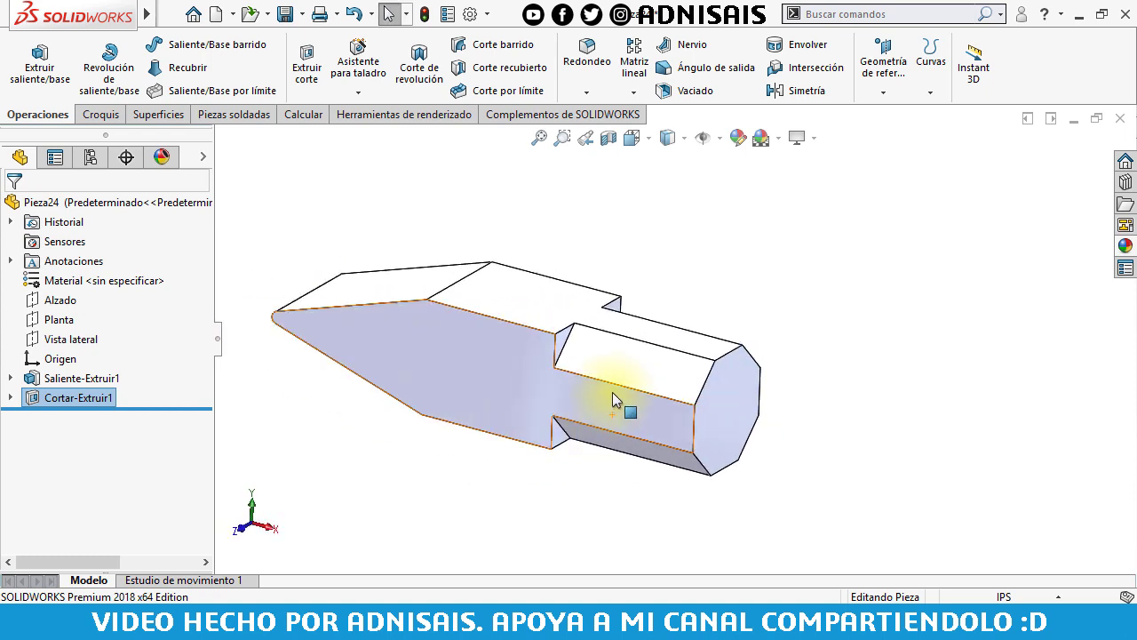
click(568, 314)
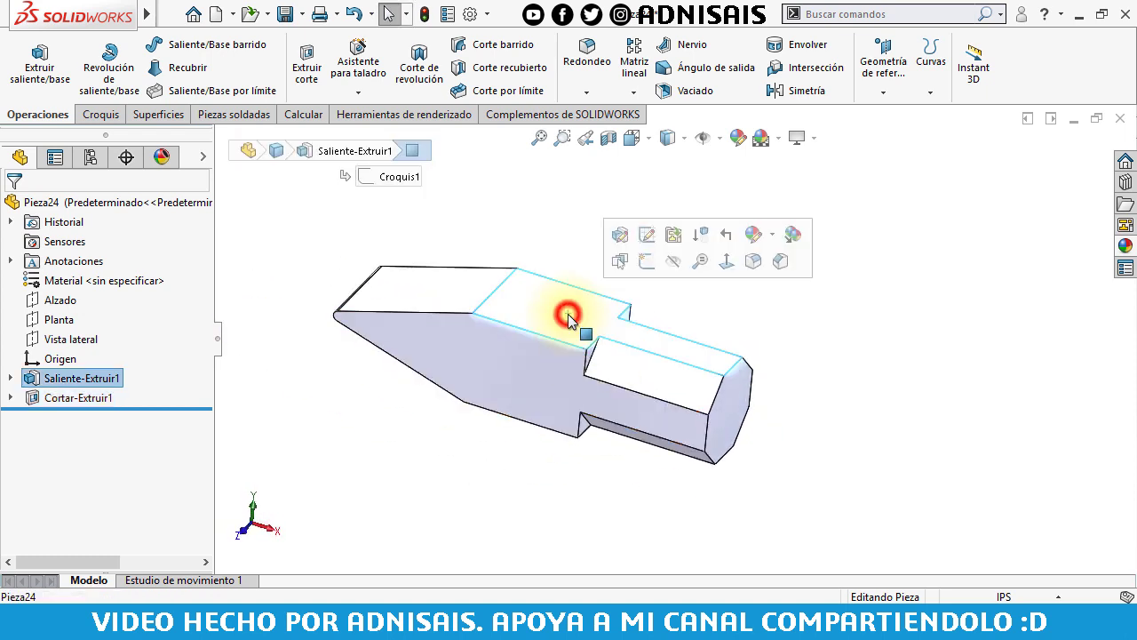
Sketch a straight slot on the top face sized 1.00 long and 0.50 wide.
click(645, 263)
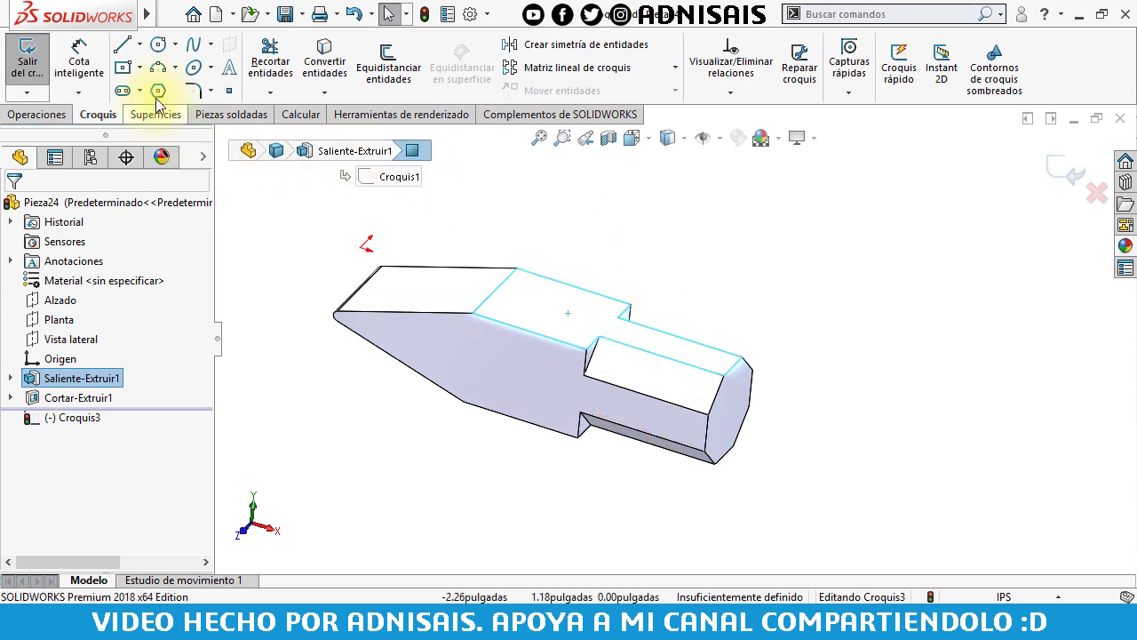
click(134, 94)
key(ctrl+8)
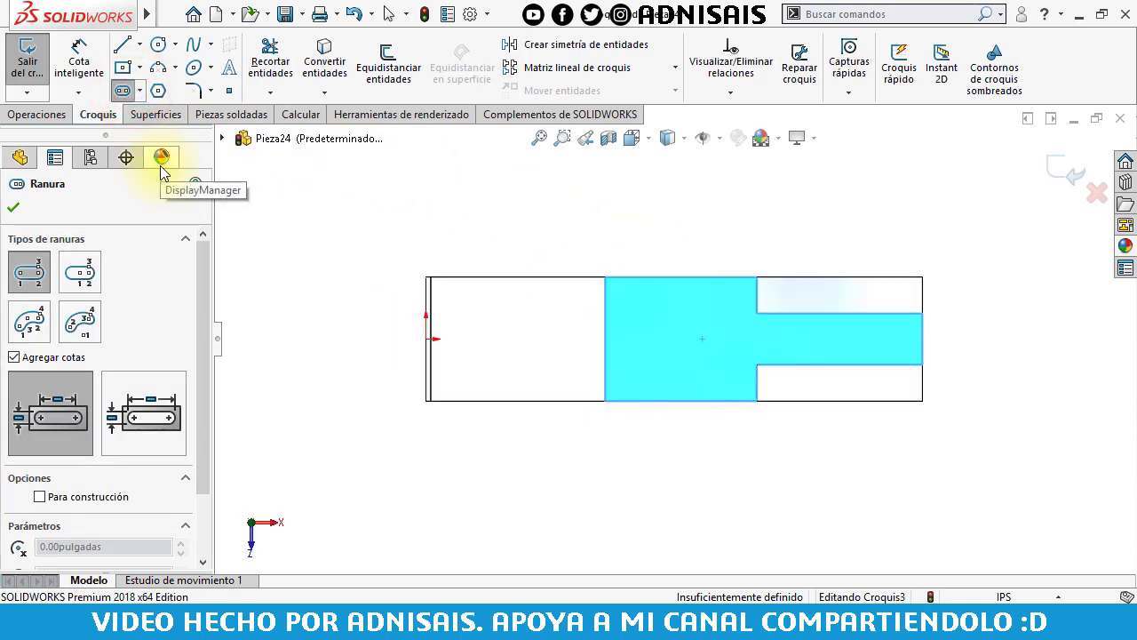
click(142, 408)
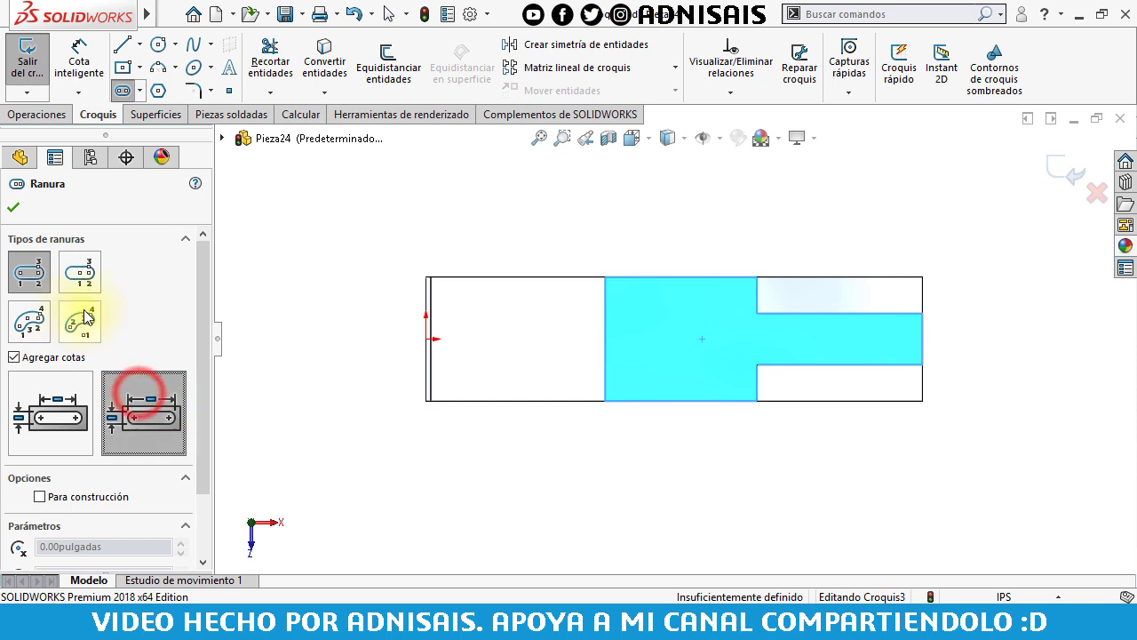
click(757, 339)
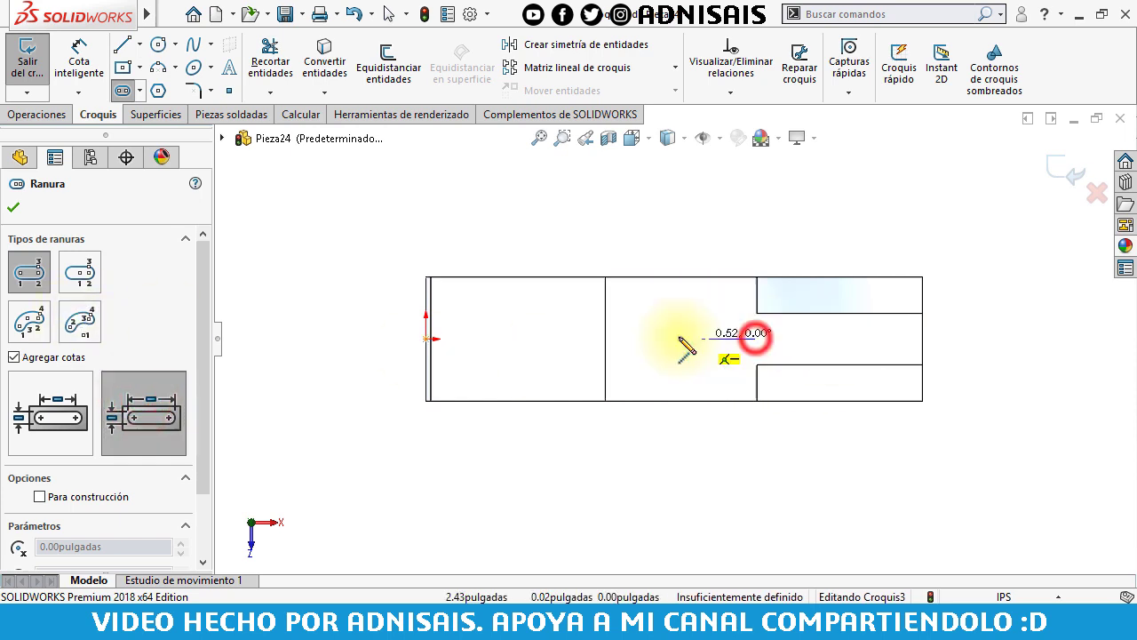
click(653, 338)
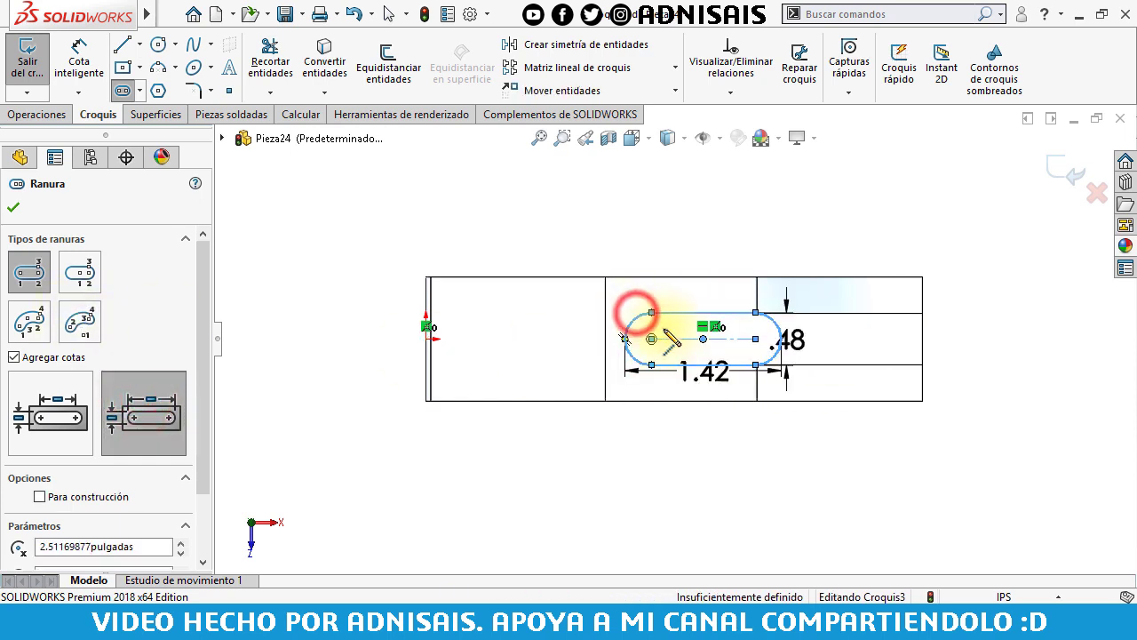
key(Escape)
click(710, 371)
double_click(710, 371)
text(1)
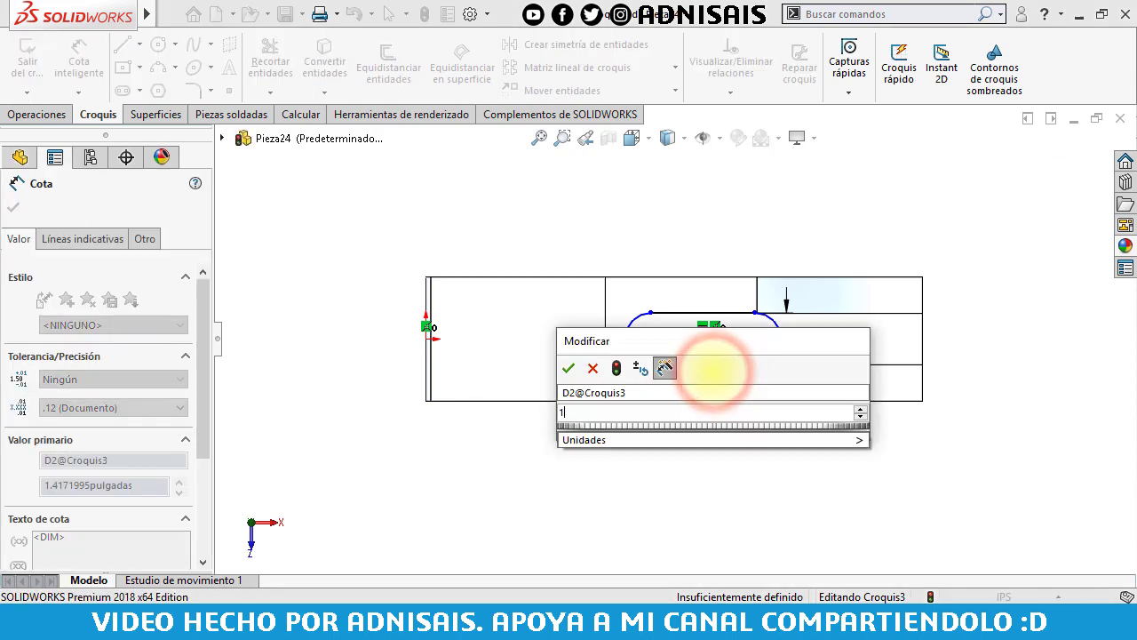
key(Return)
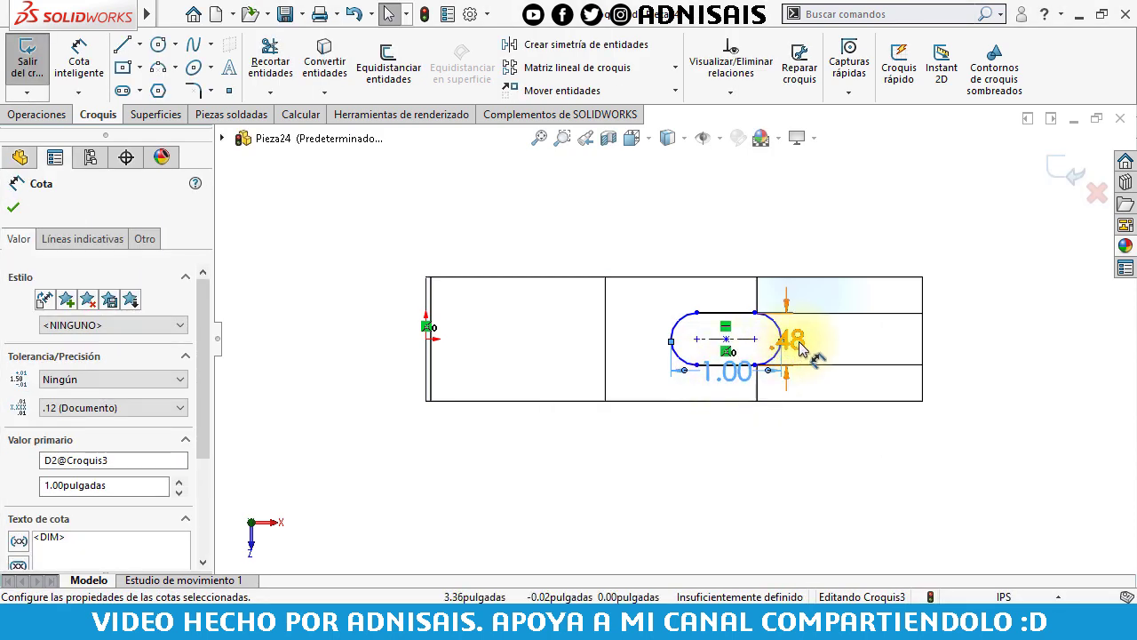
double_click(799, 342)
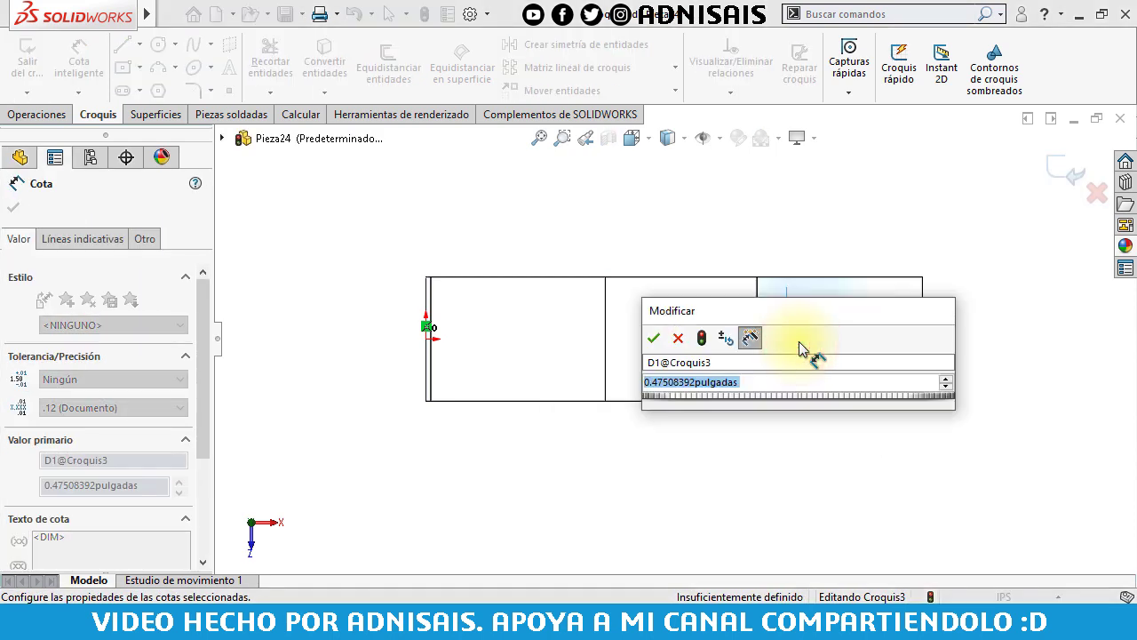
text(.5)
key(Return)
click(632, 233)
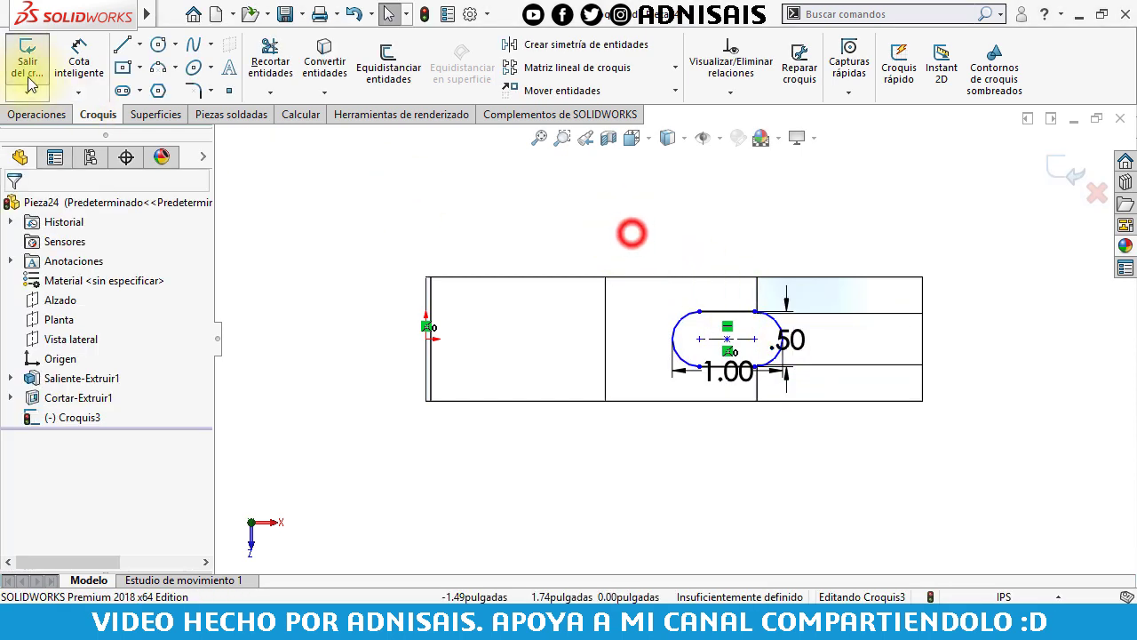
Dimension the slot 1 5/8 in from the bar's end edge.
click(75, 61)
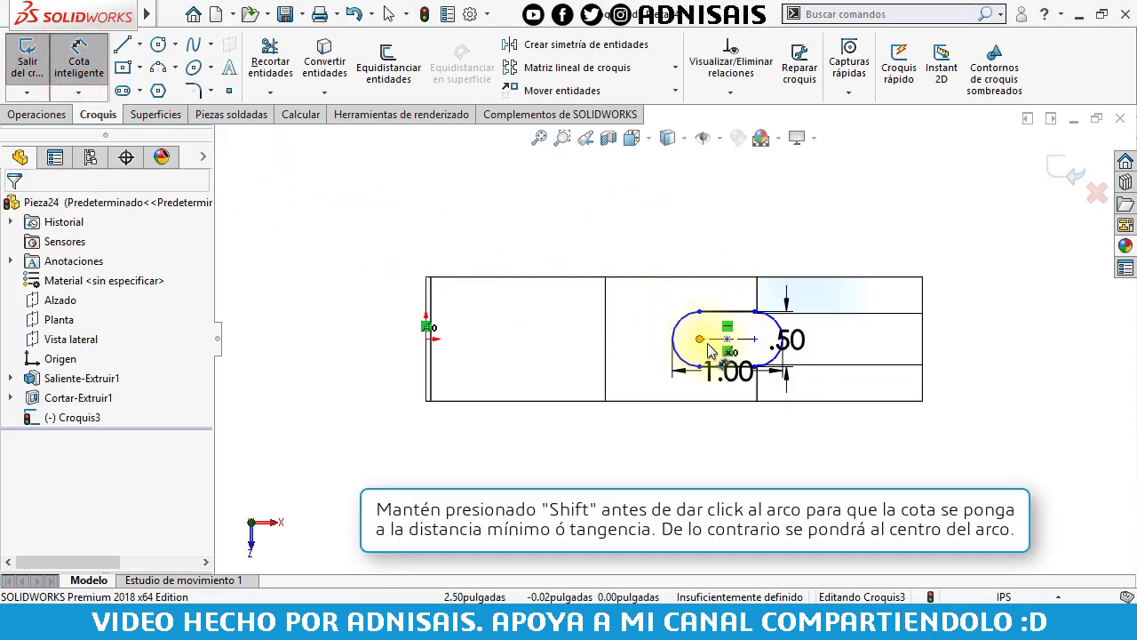
click(925, 326)
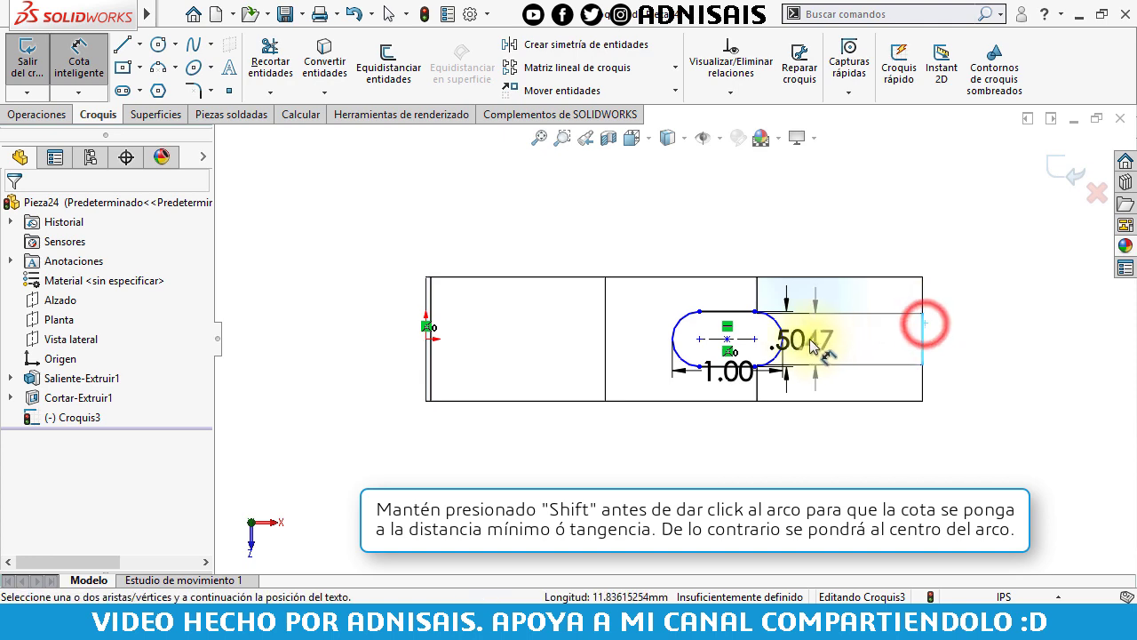
shift+click(782, 331)
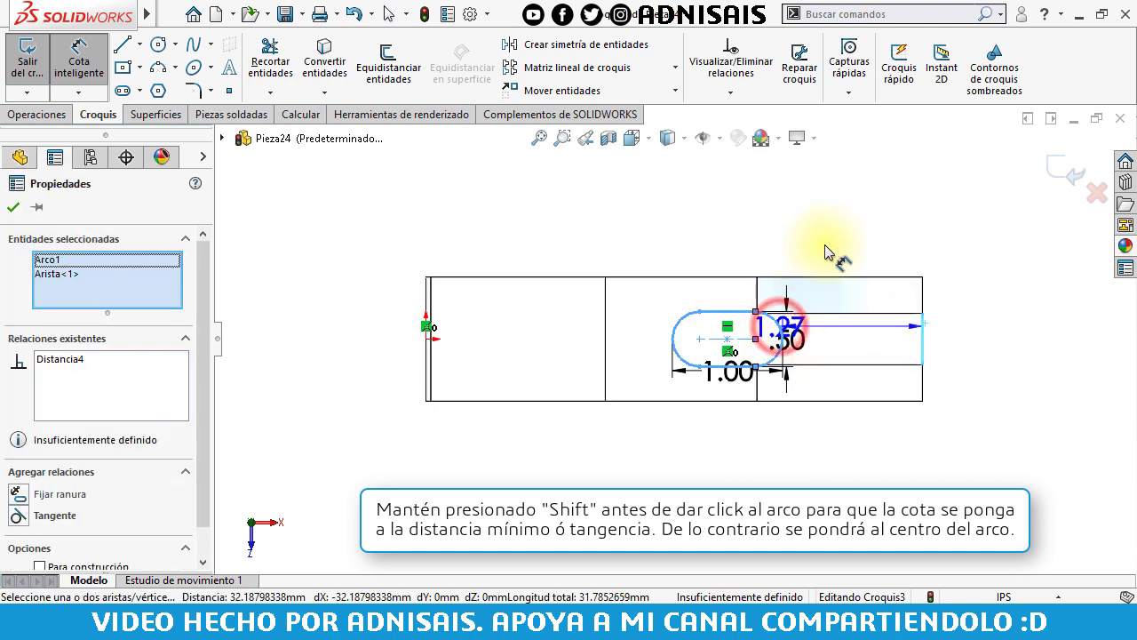
click(844, 234)
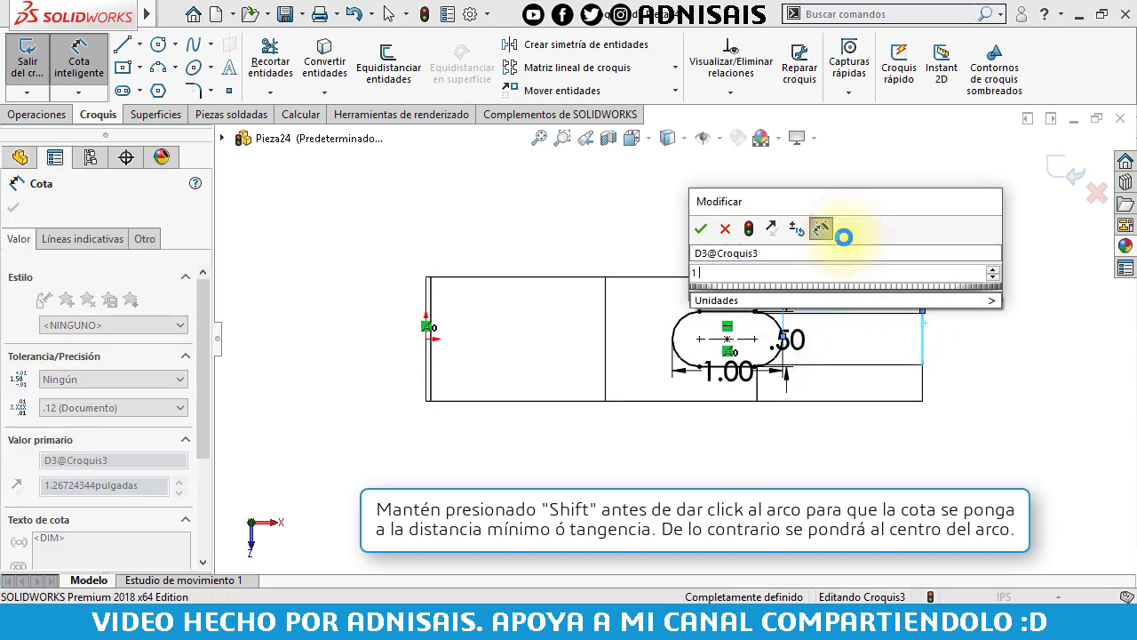
text(1 5/8)
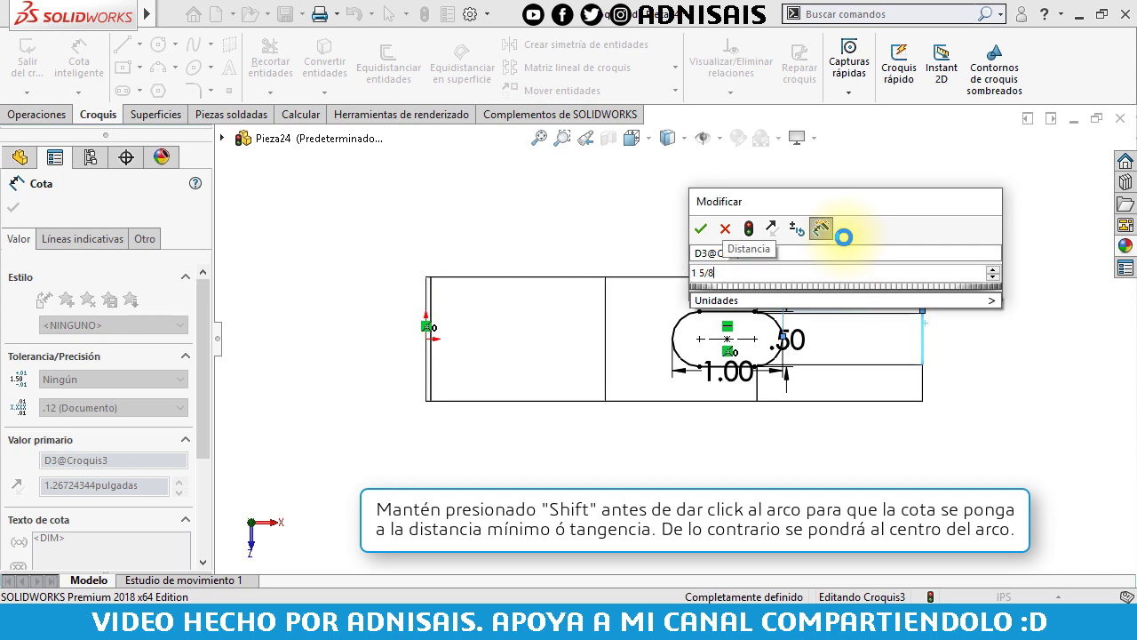
key(Return)
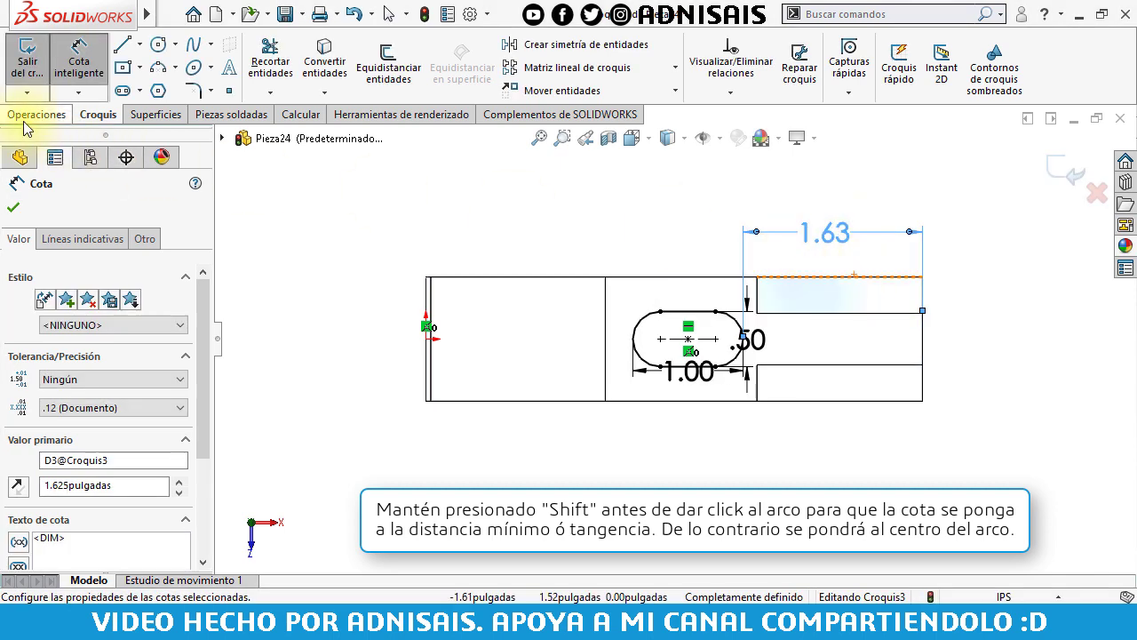
click(36, 115)
Cut the slot sketch Through All, then select the small triangular shoulder face.
click(307, 64)
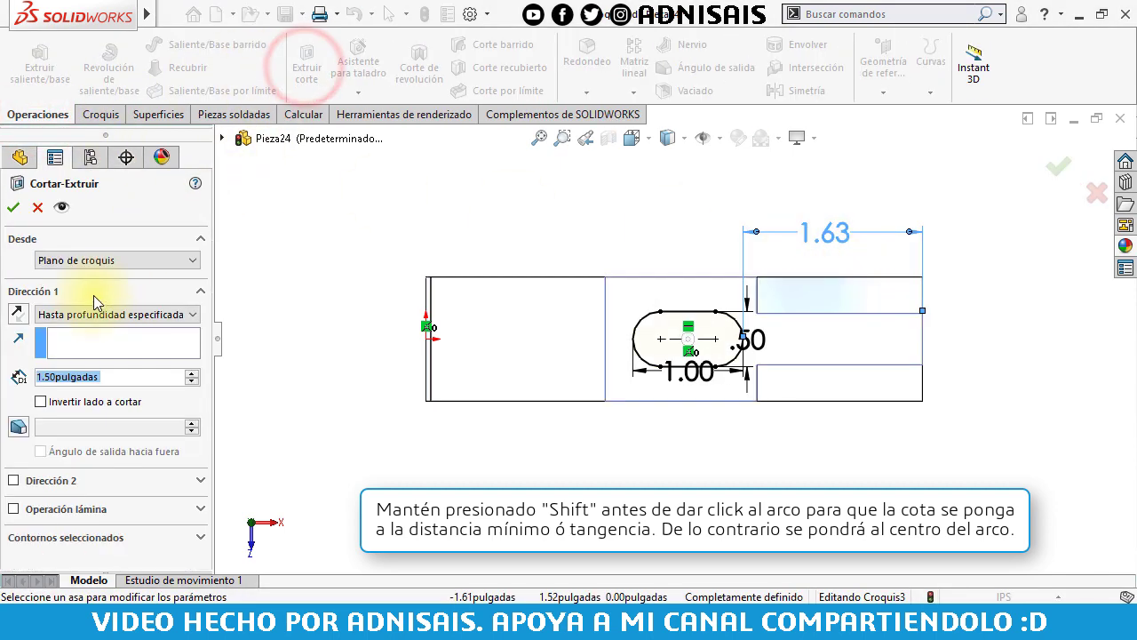
click(97, 315)
click(67, 331)
click(13, 207)
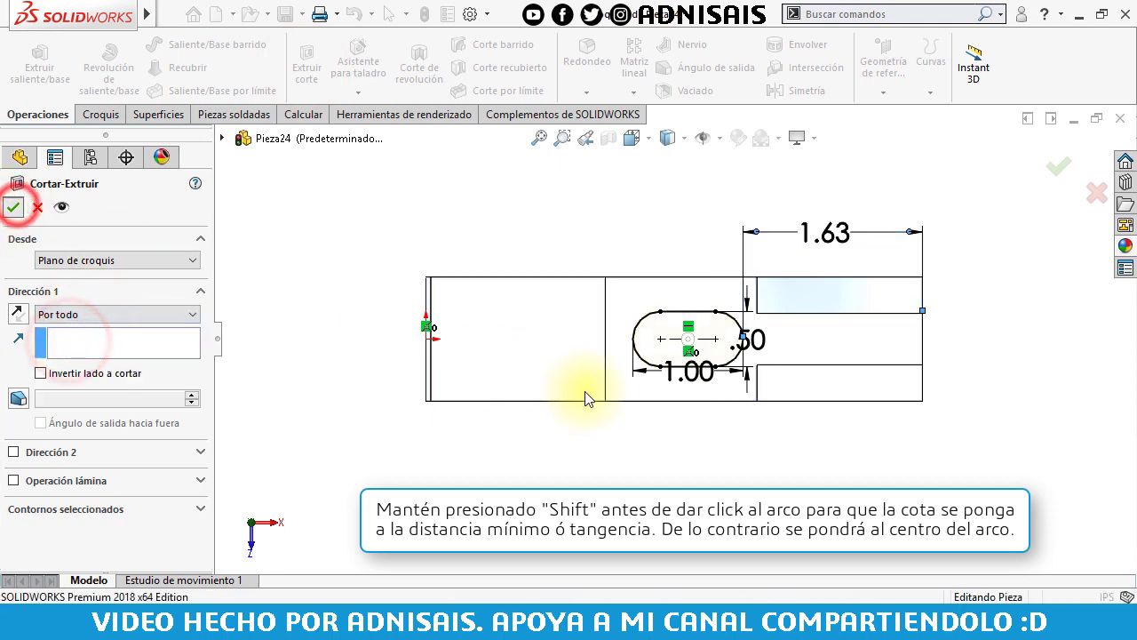
mouse_move(614, 436)
middle_down()
mouse_move(592, 290)
mouse_move(676, 344)
mouse_move(681, 314)
mouse_move(657, 274)
mouse_move(661, 291)
middle_up()
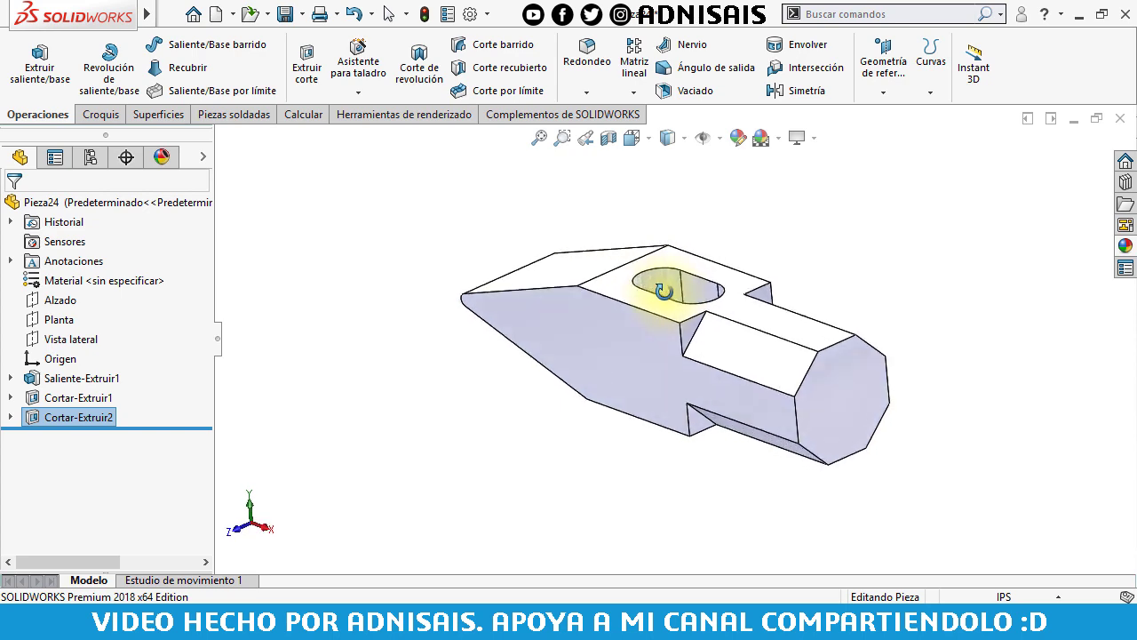
scroll(769, 264, down, 3)
scroll(862, 332, down, 3)
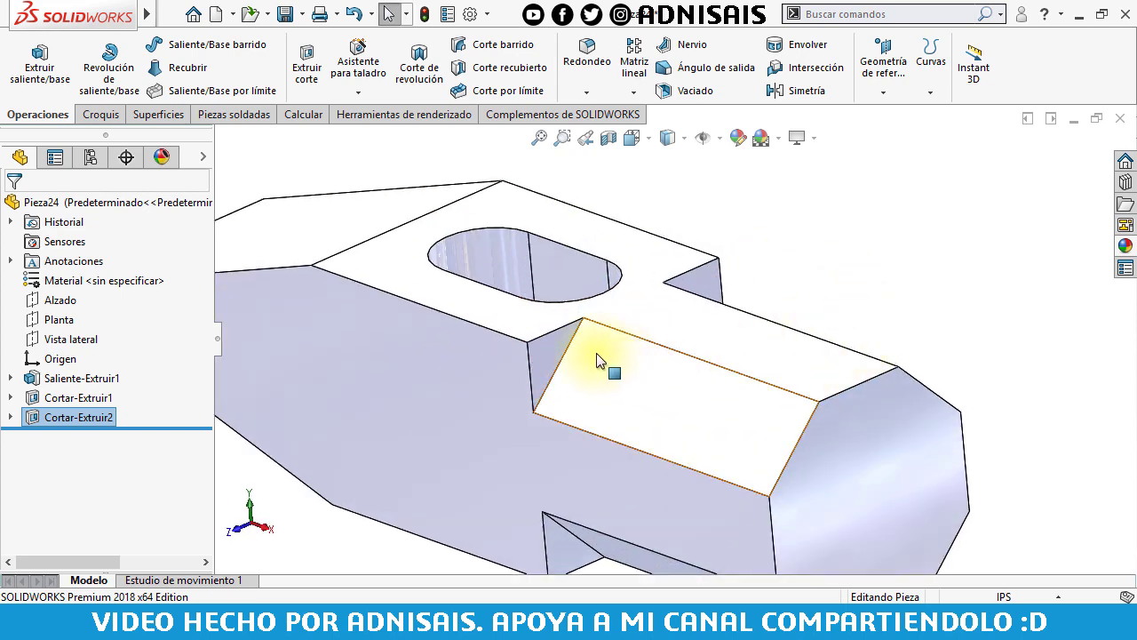
click(544, 349)
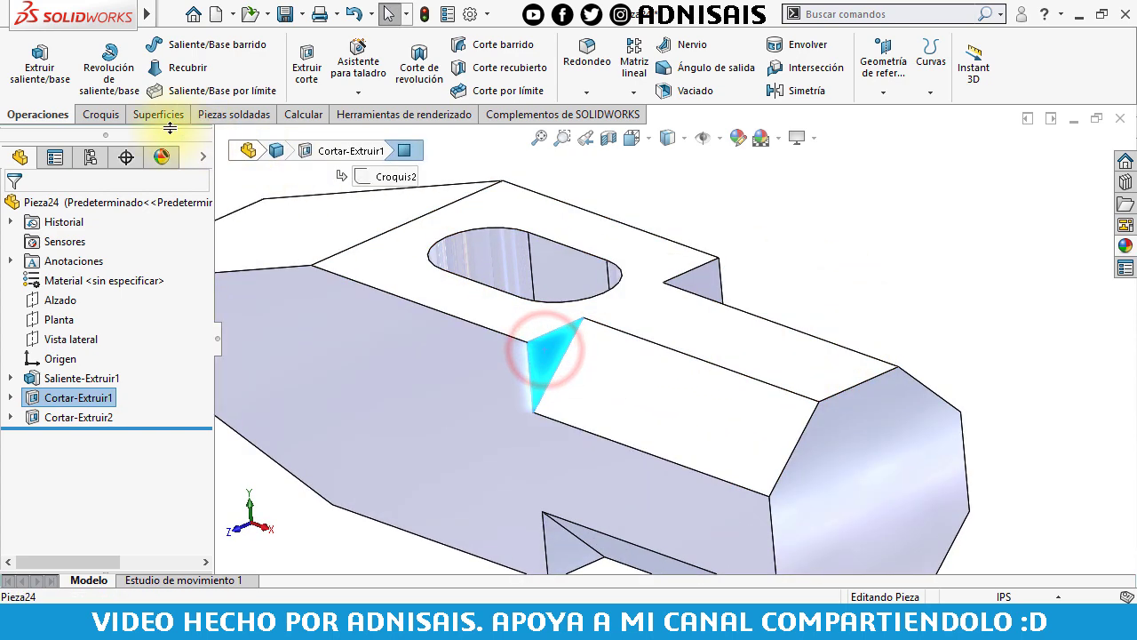
click(112, 116)
Draw a line across the notch face and give it a driven 0.23 length dimension.
click(29, 53)
click(122, 45)
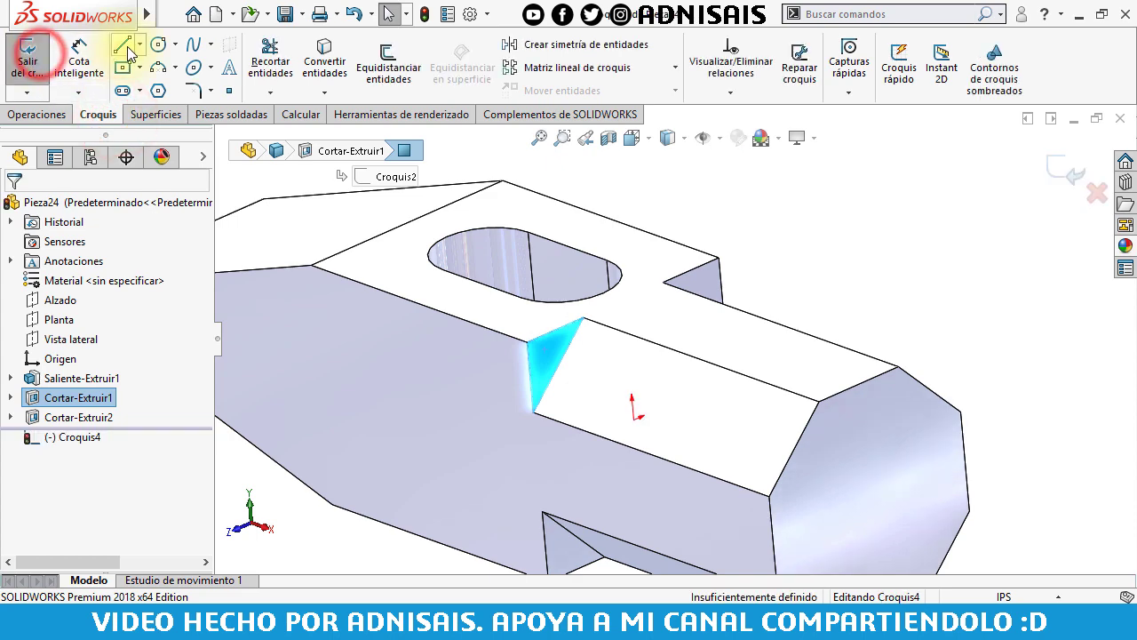
mouse_move(526, 342)
mouse_down()
mouse_move(562, 367)
mouse_move(557, 355)
mouse_up()
key(Escape)
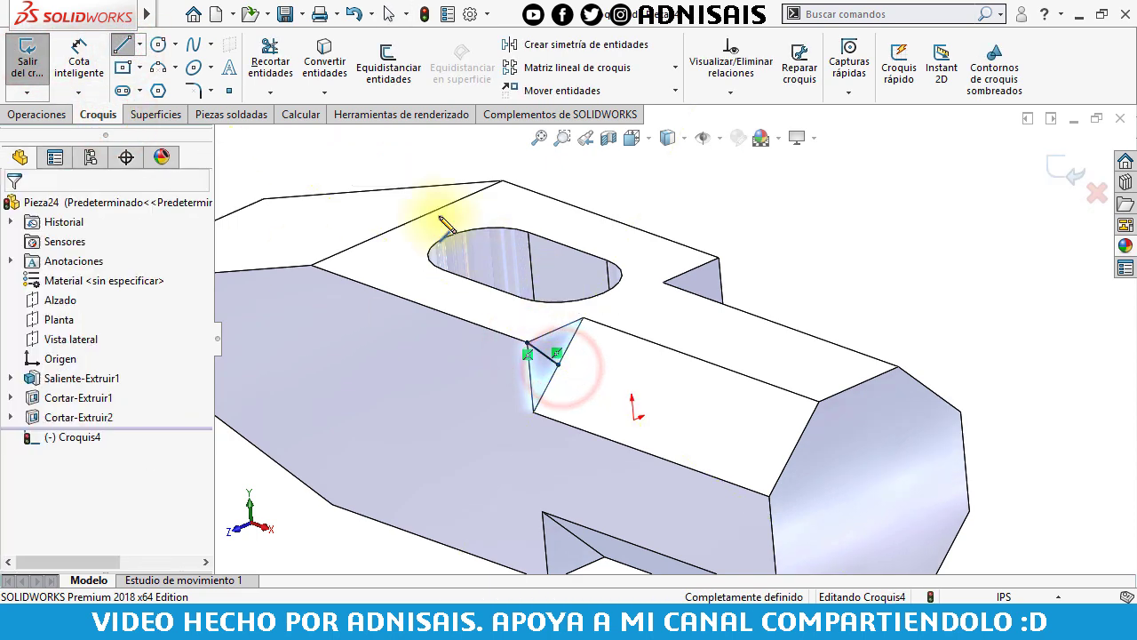
click(80, 73)
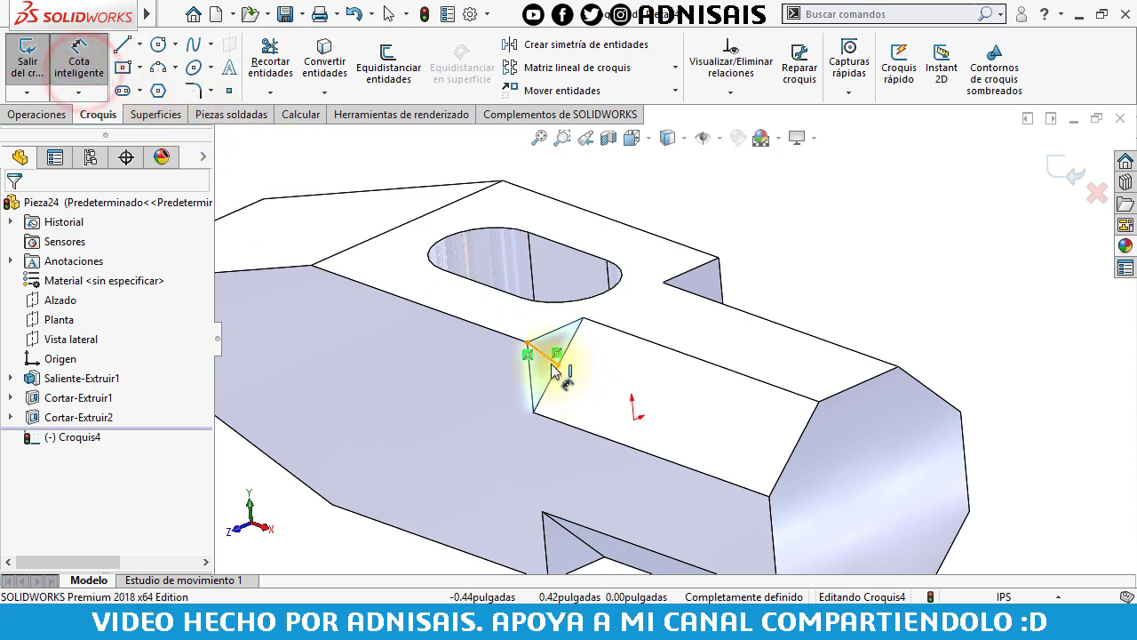
click(549, 361)
click(622, 188)
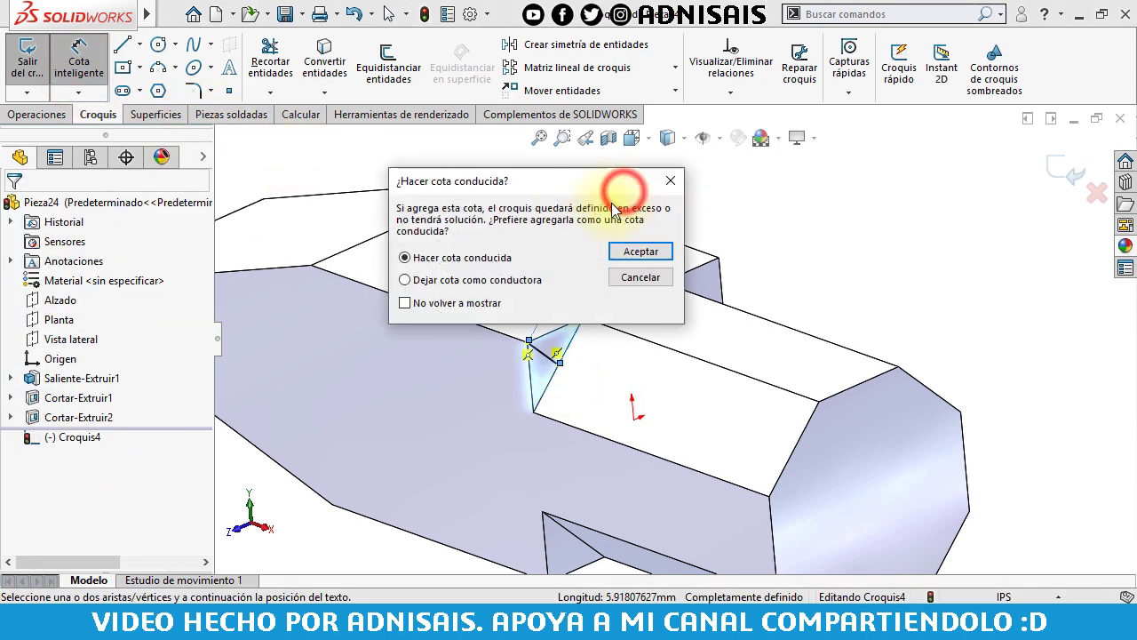
click(631, 251)
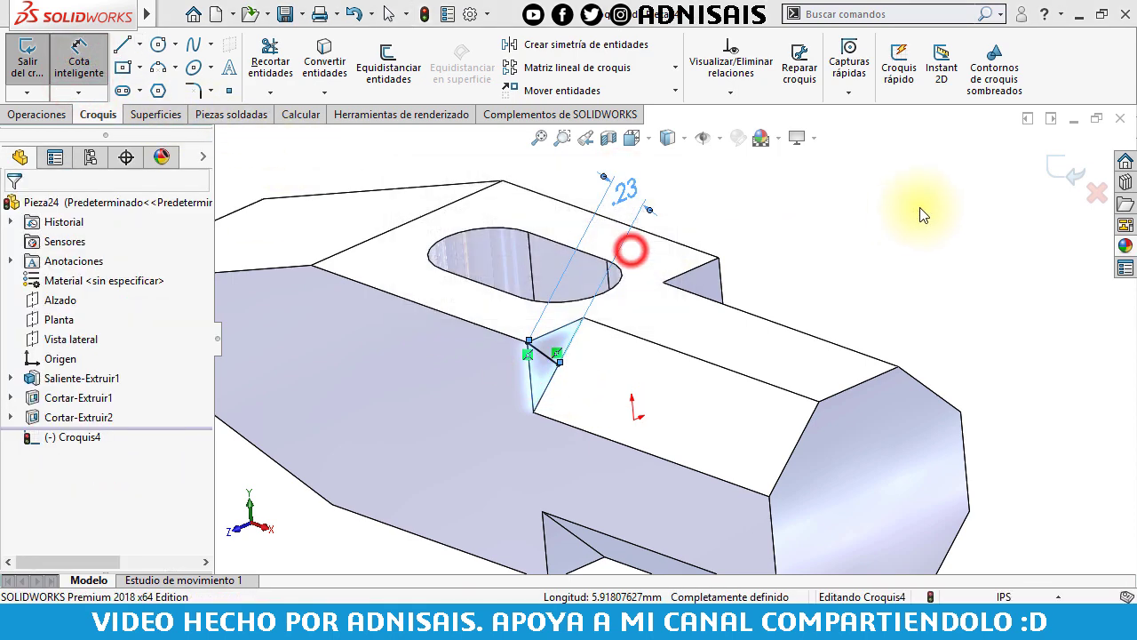
click(1066, 173)
click(862, 204)
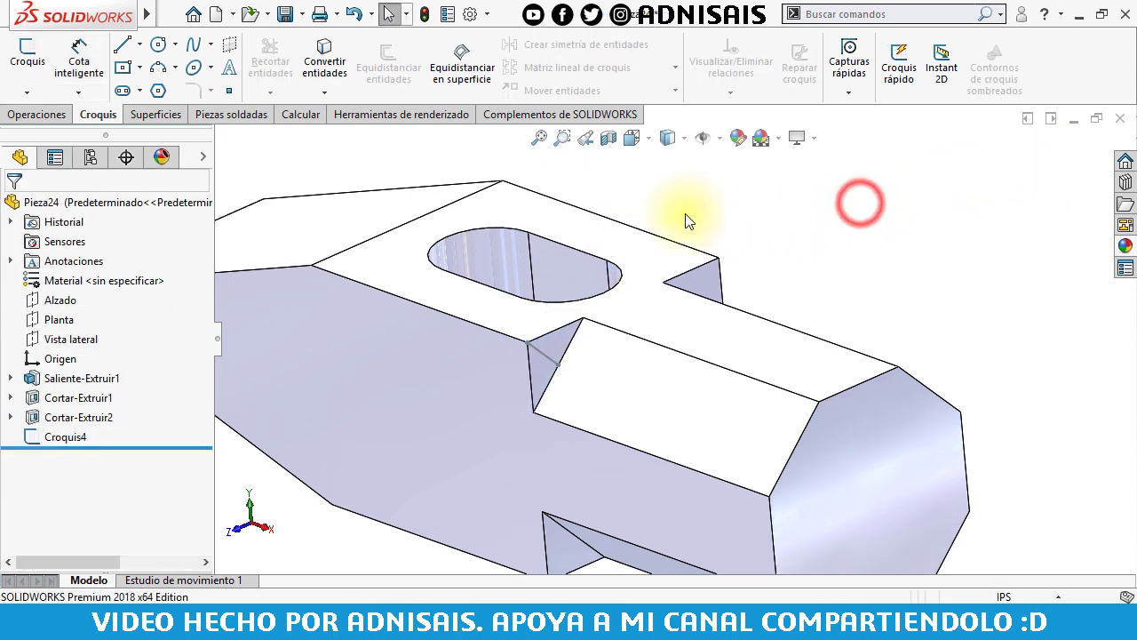
Display the feature dimensions on the model through the Annotations options.
right_click(64, 263)
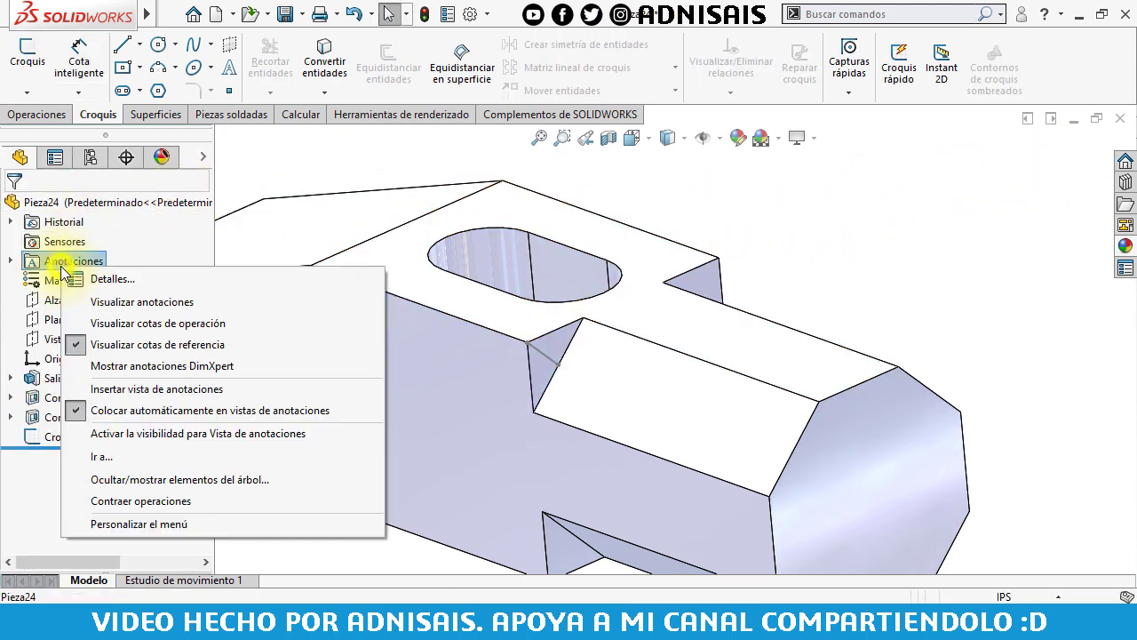
click(123, 322)
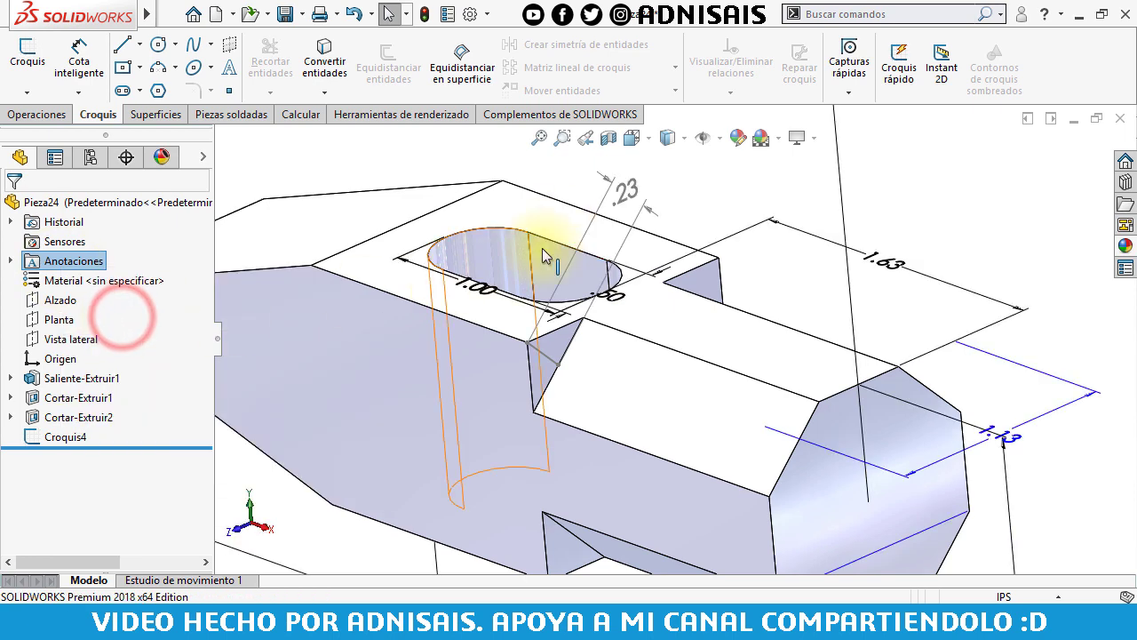
click(538, 173)
scroll(613, 218, up, 2)
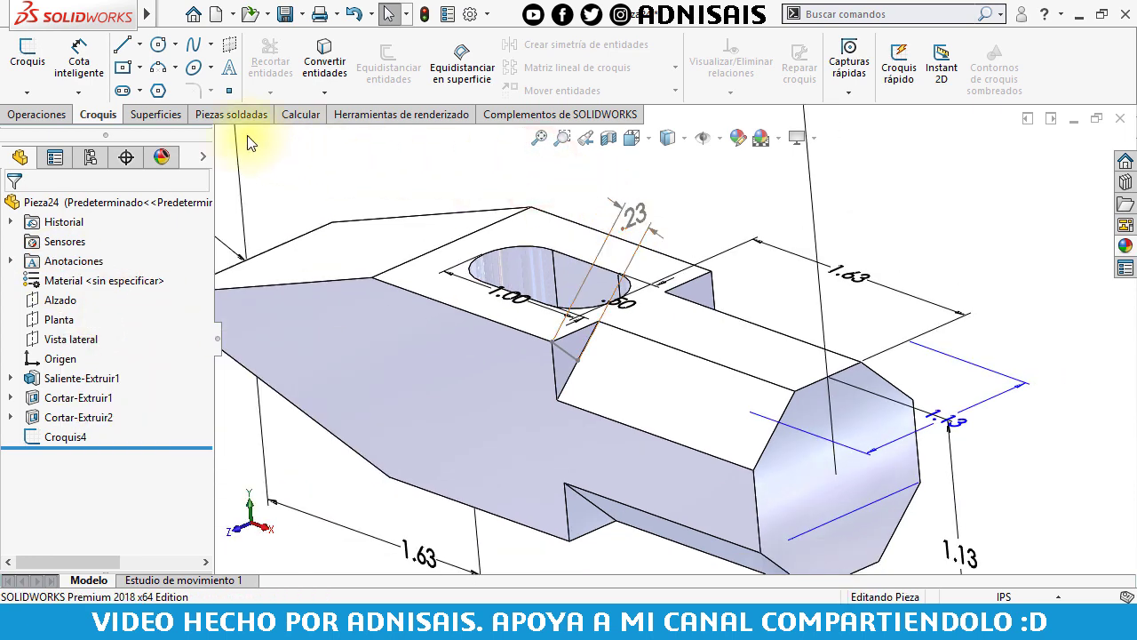
click(42, 115)
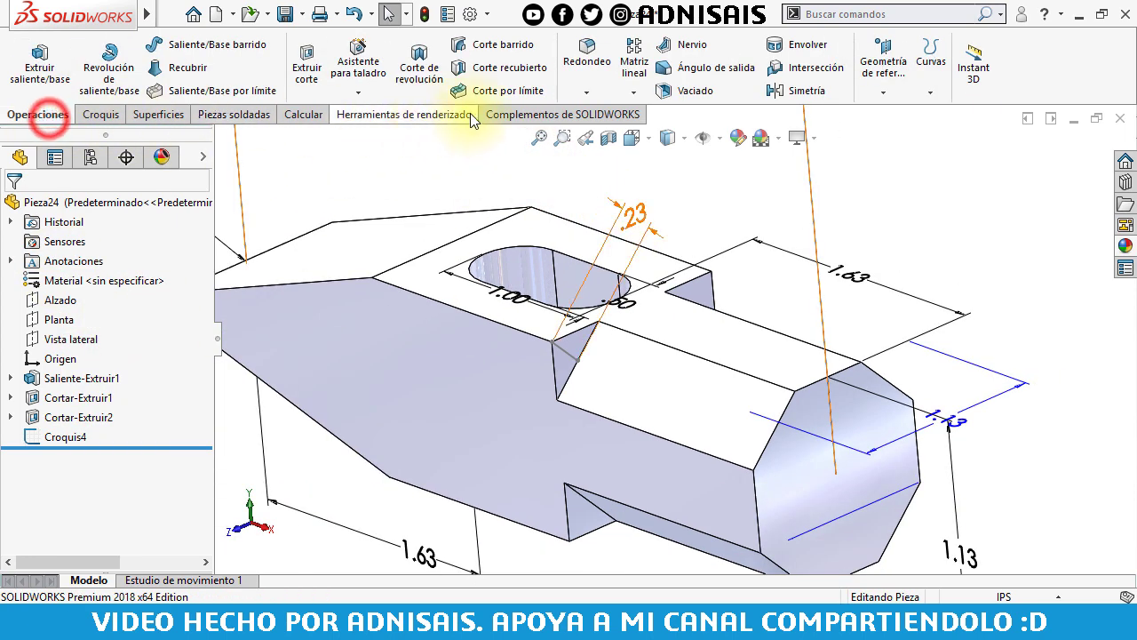
Fillet the four shoulder edges with radius linked to the 0.23 dimension (="D1@Croquis4").
click(586, 55)
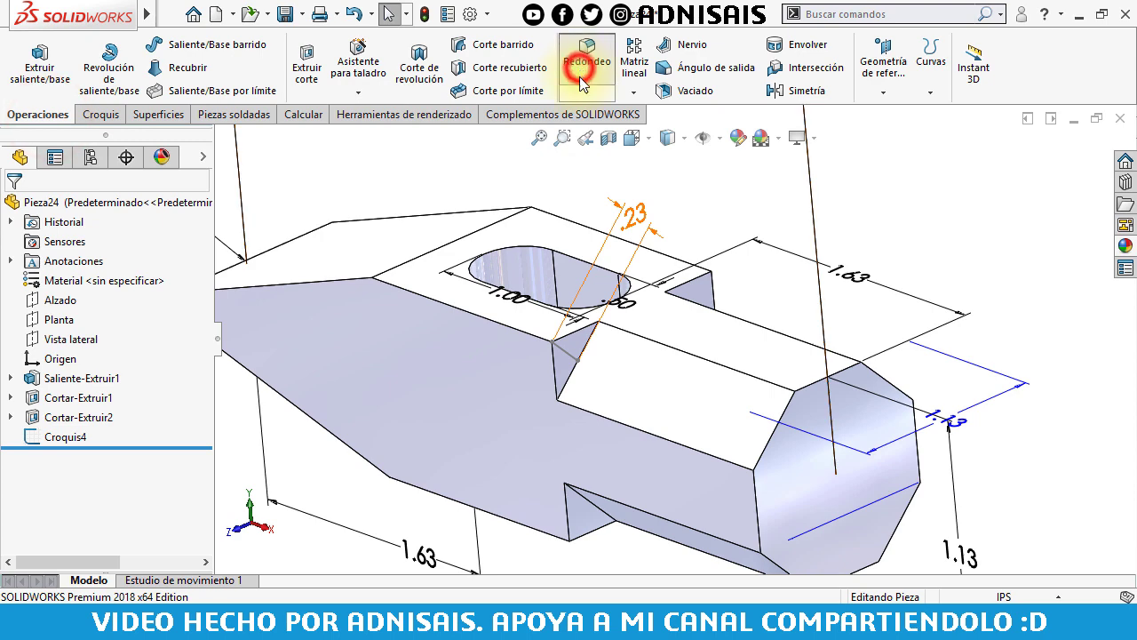
click(577, 375)
scroll(718, 375, up, 1)
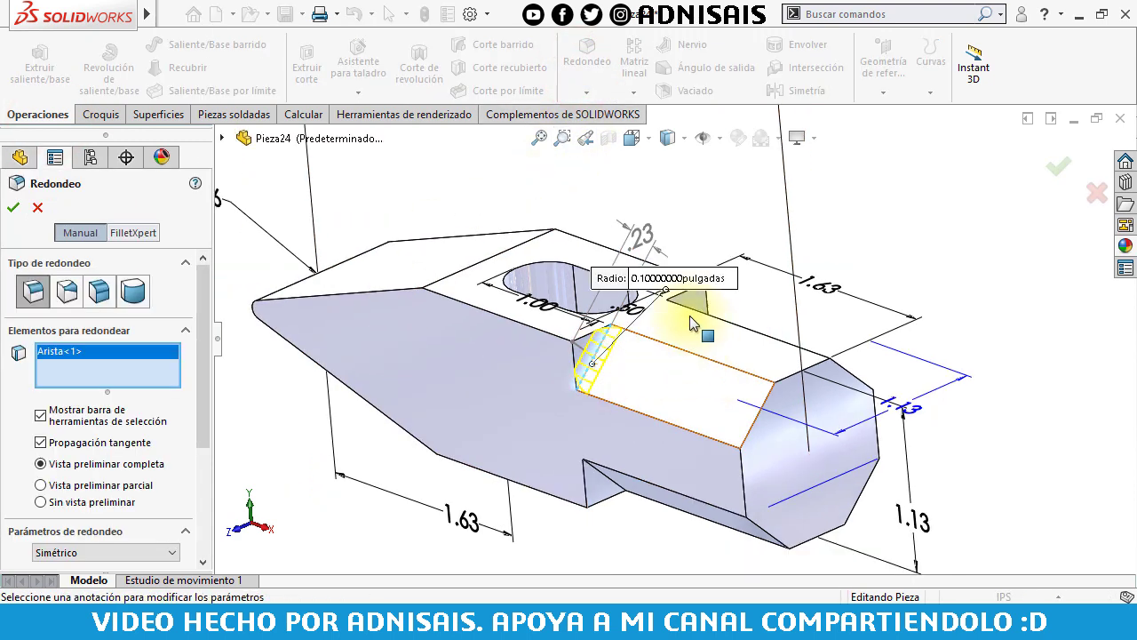
click(692, 322)
click(706, 423)
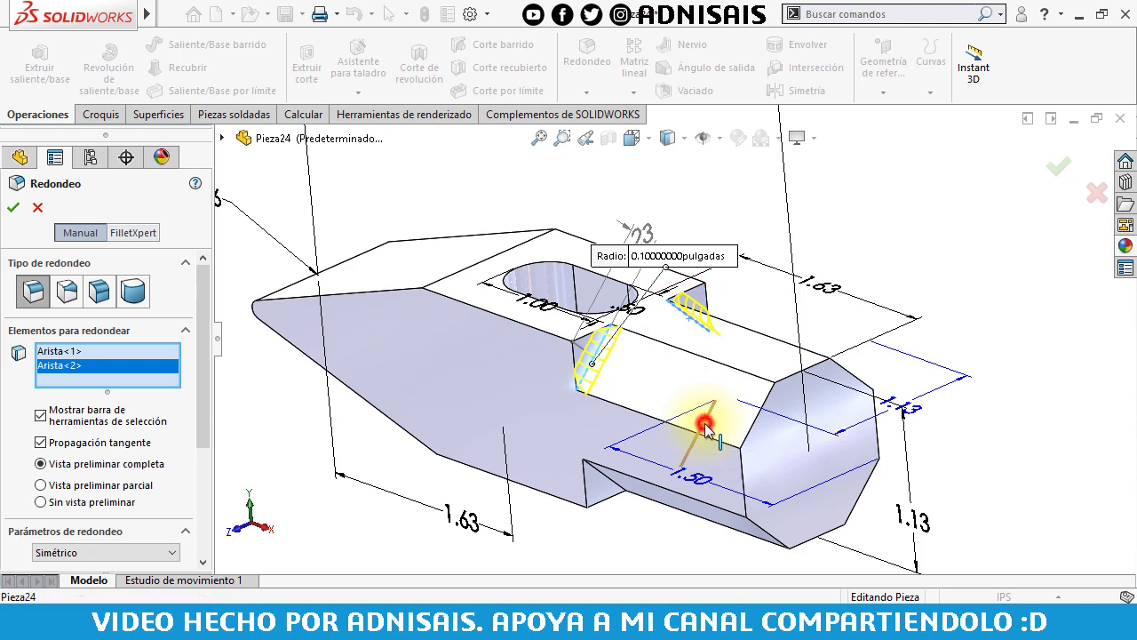
click(622, 502)
scroll(632, 386, down, 1)
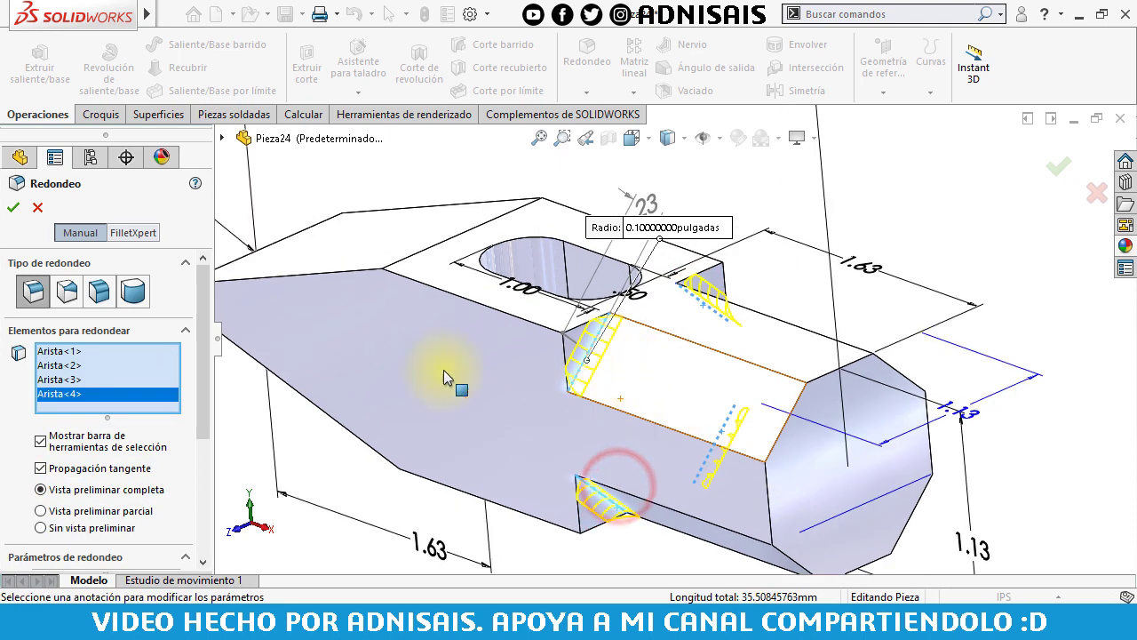
scroll(197, 391, down, 3)
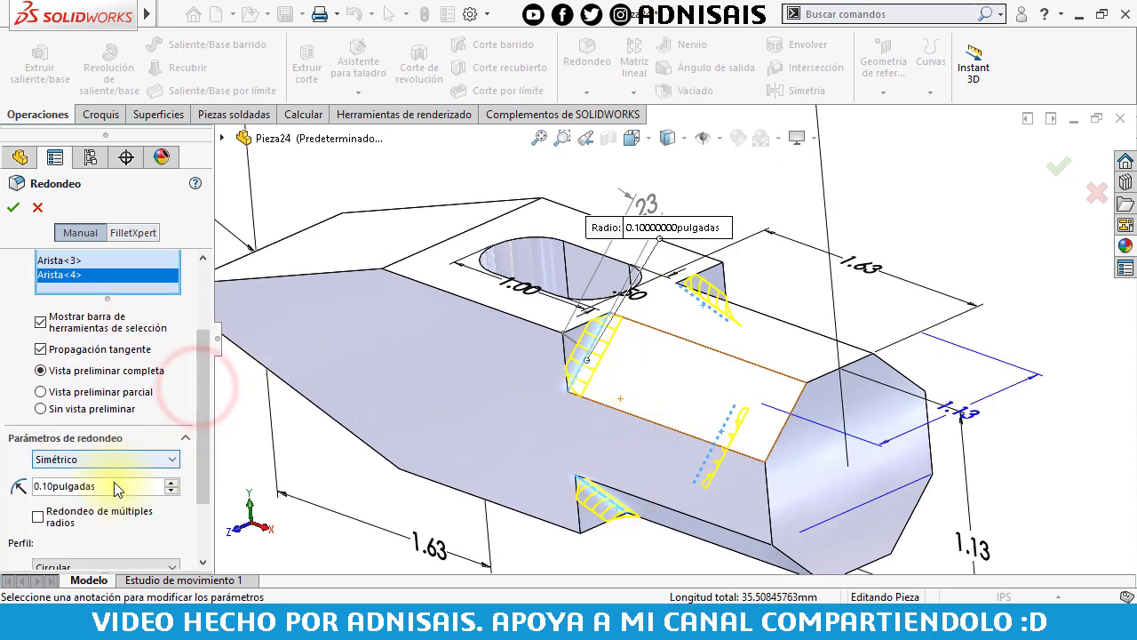
text(=)
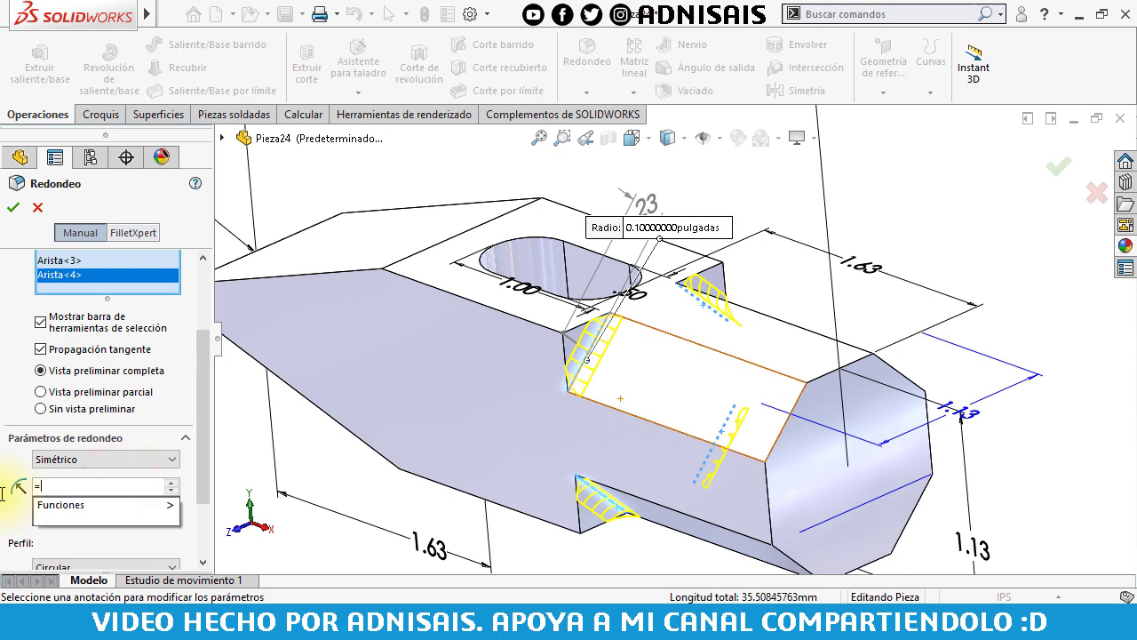
click(642, 204)
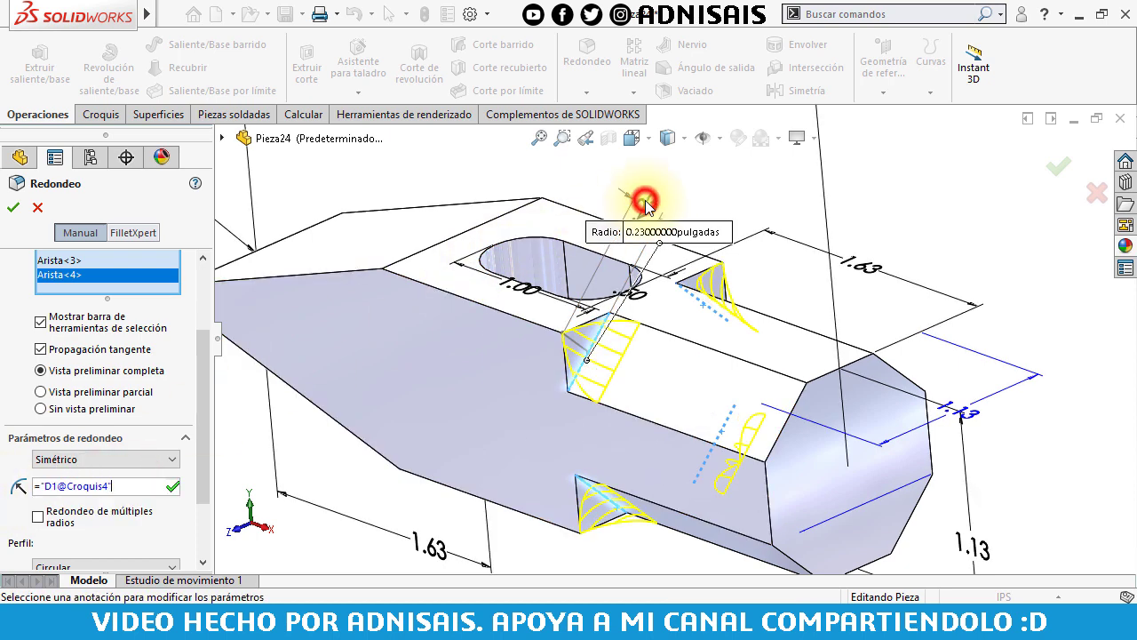
click(11, 211)
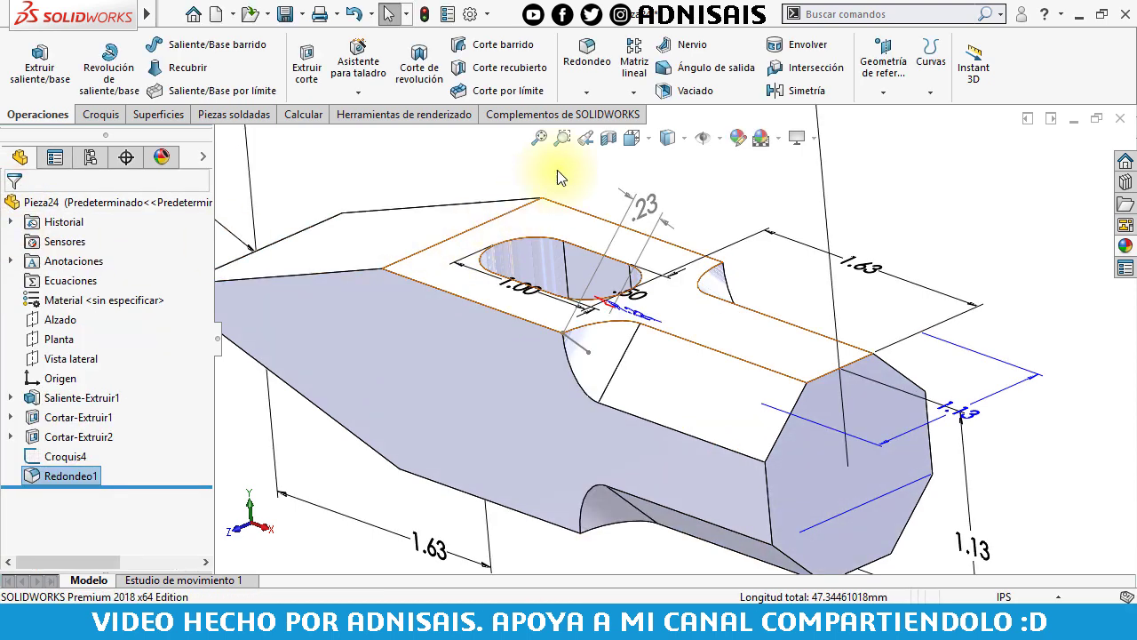
Hide the feature dimensions and the Croquis4 reference sketch.
right_click(62, 262)
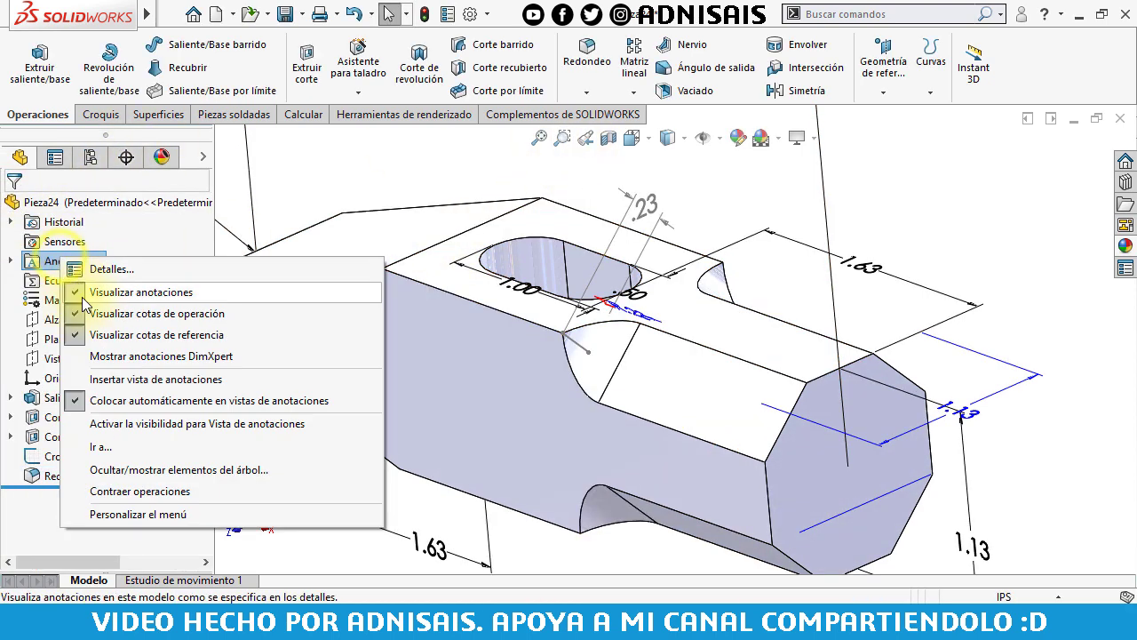
click(82, 314)
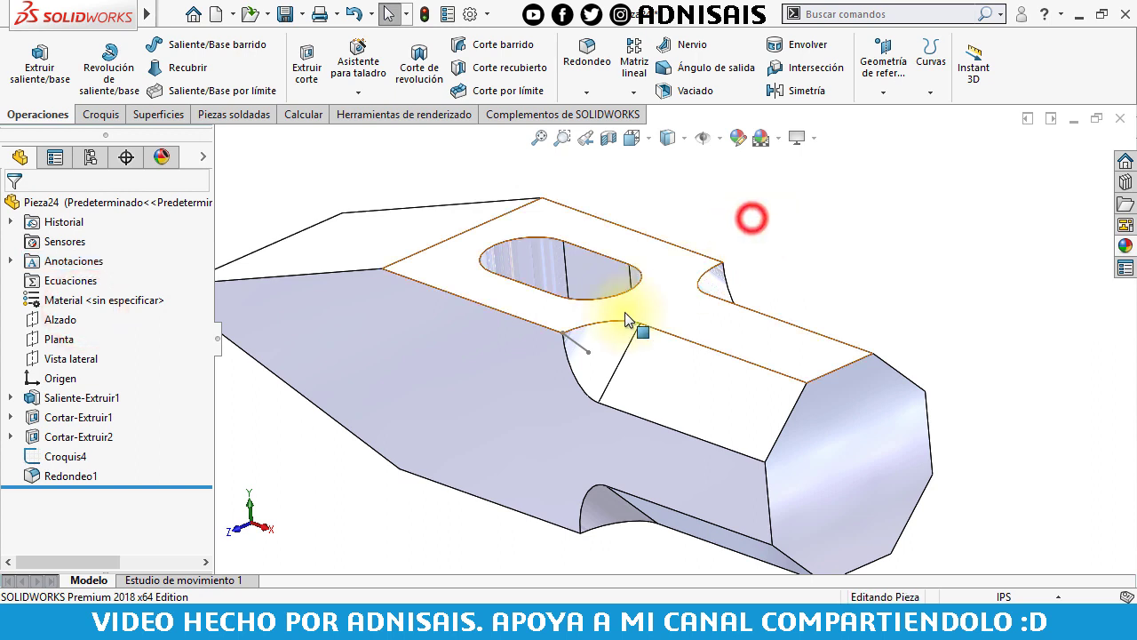
click(581, 345)
click(655, 305)
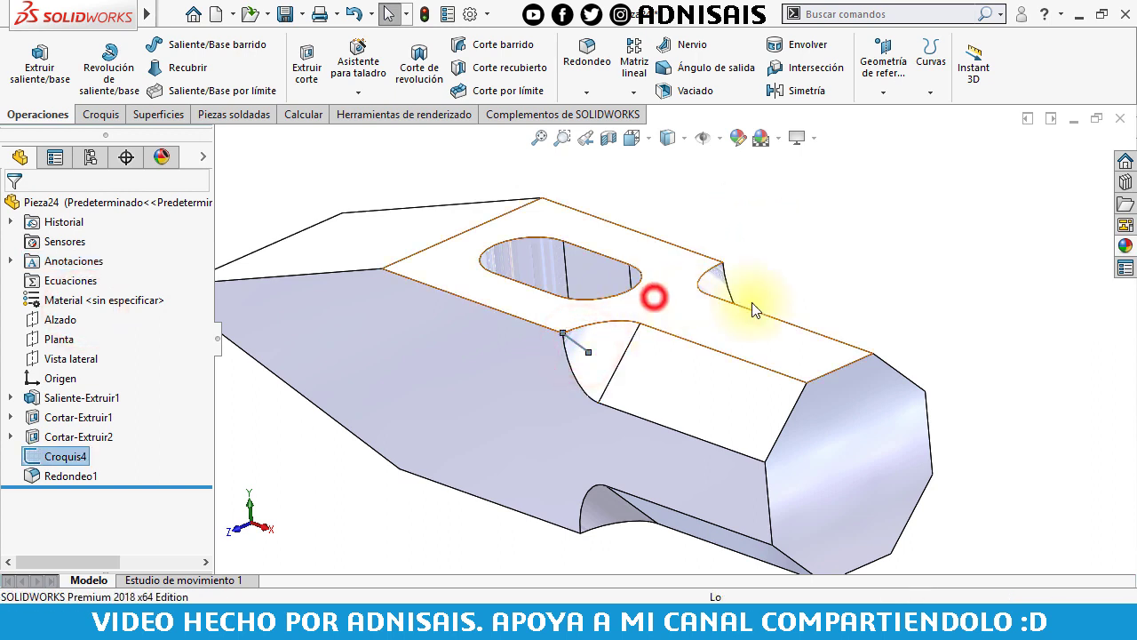
click(837, 290)
Chamfer the octagonal end face edges 0.09375 in (3/32) at 45°, then view isometric.
click(586, 92)
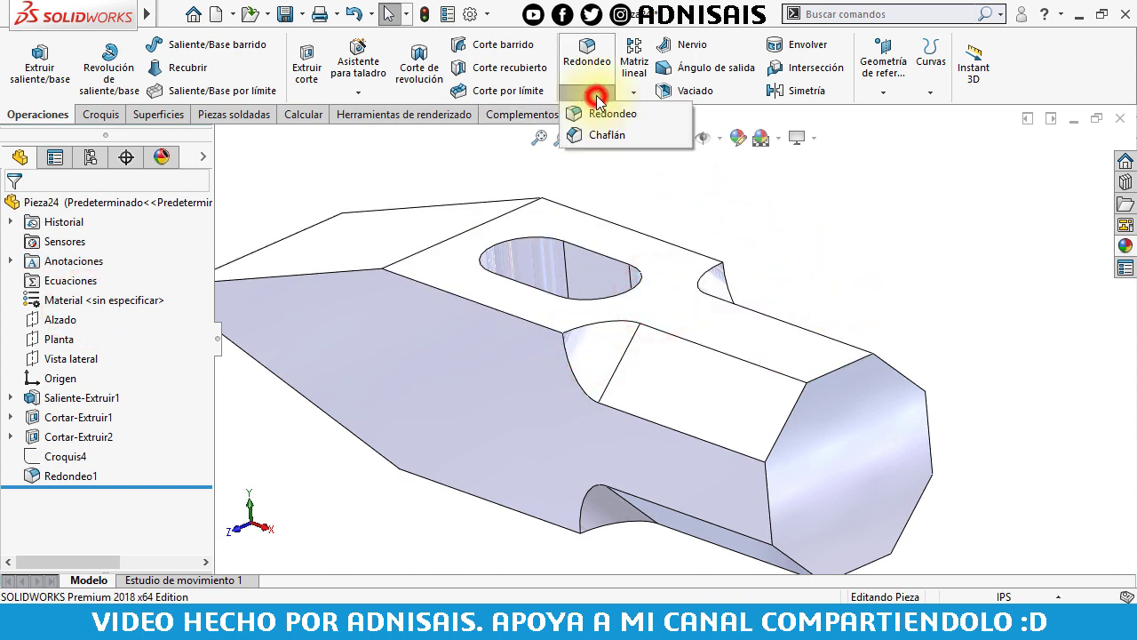
click(605, 137)
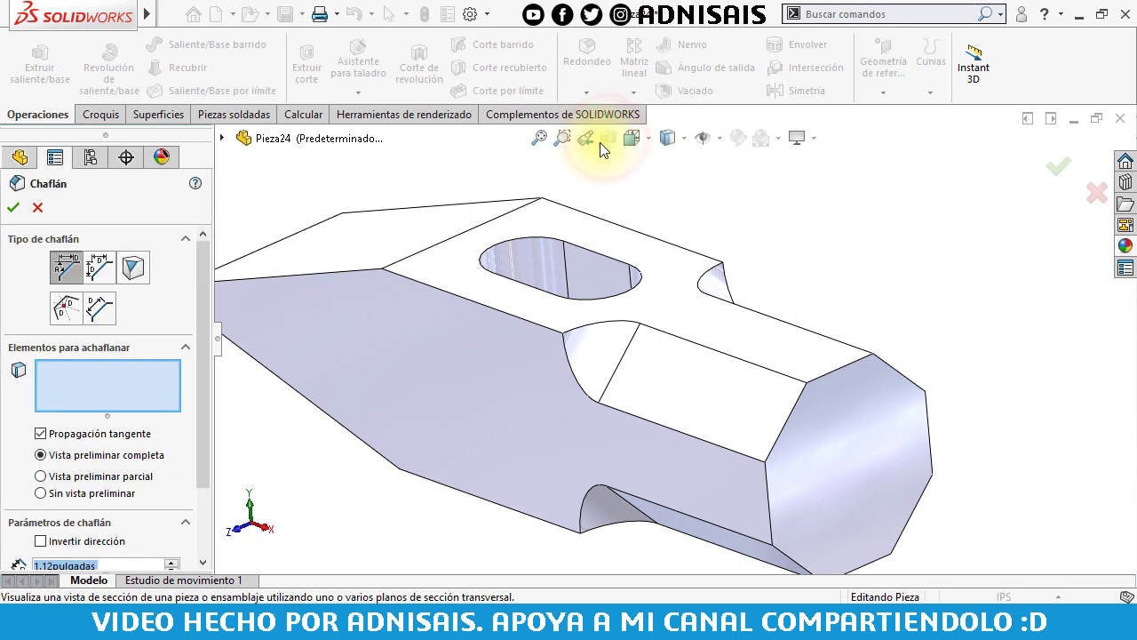
drag(200, 382, 204, 407)
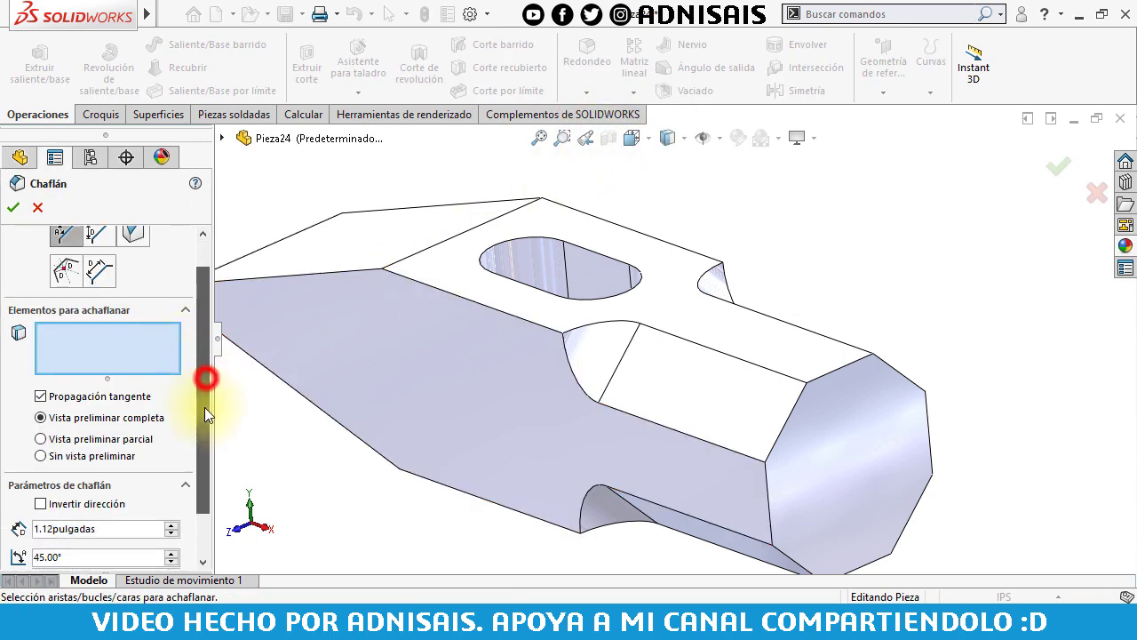
click(98, 522)
text(3)
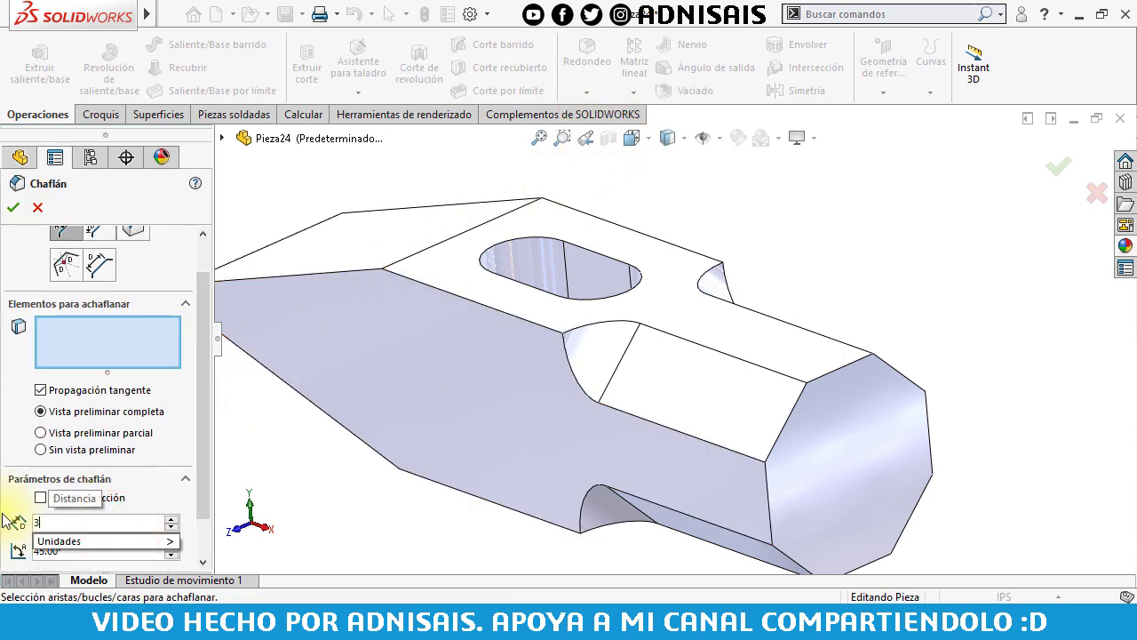
text(32)
key(Return)
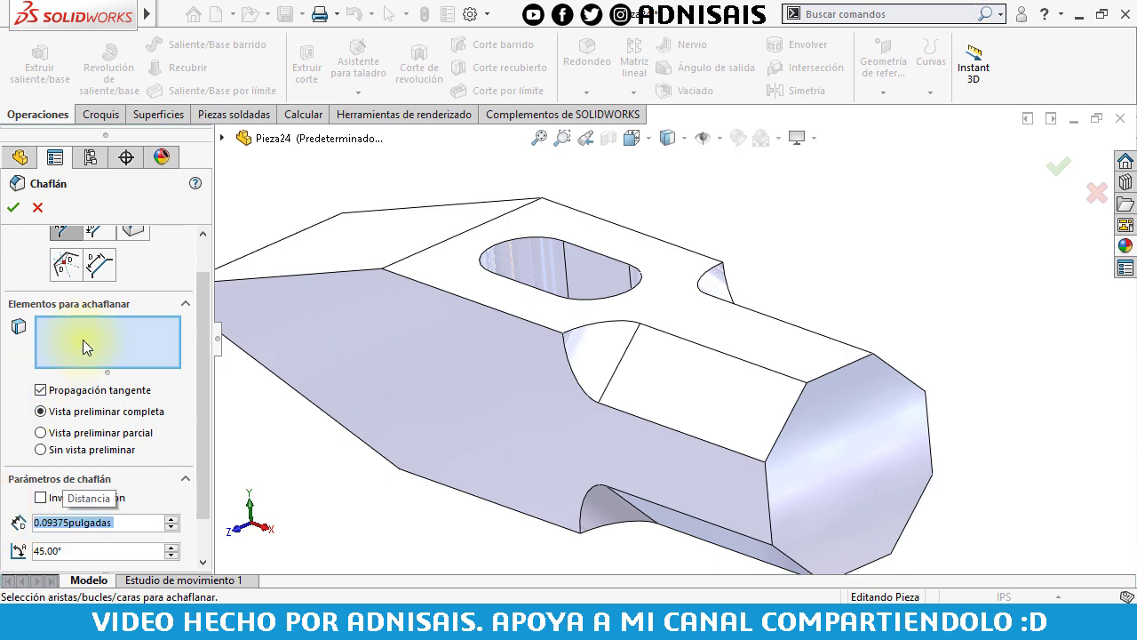
click(834, 419)
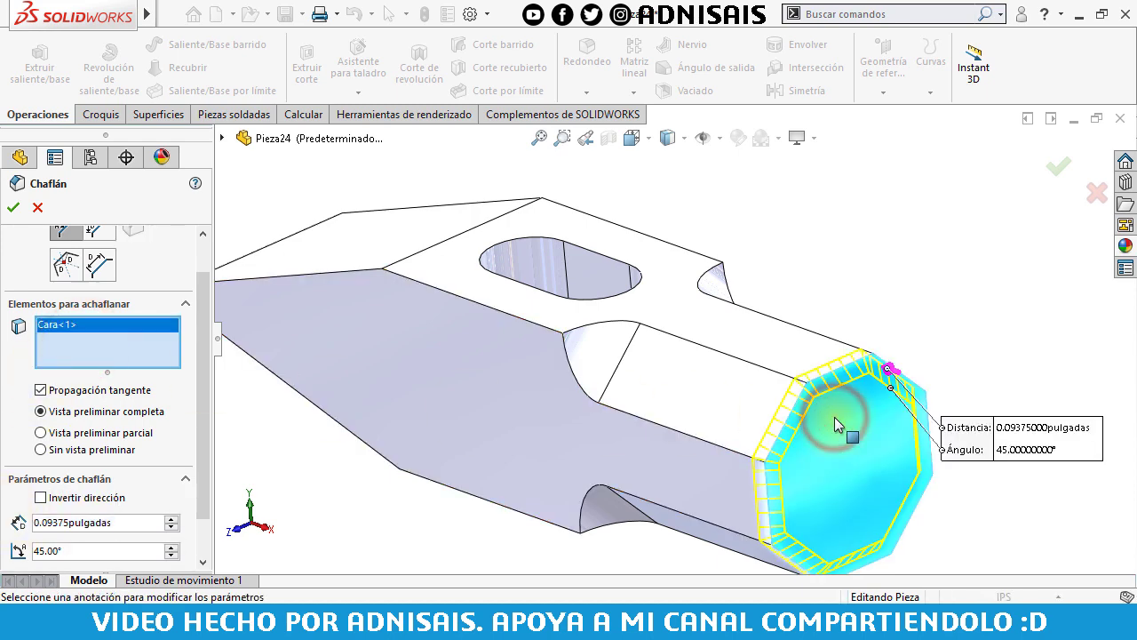
key(Return)
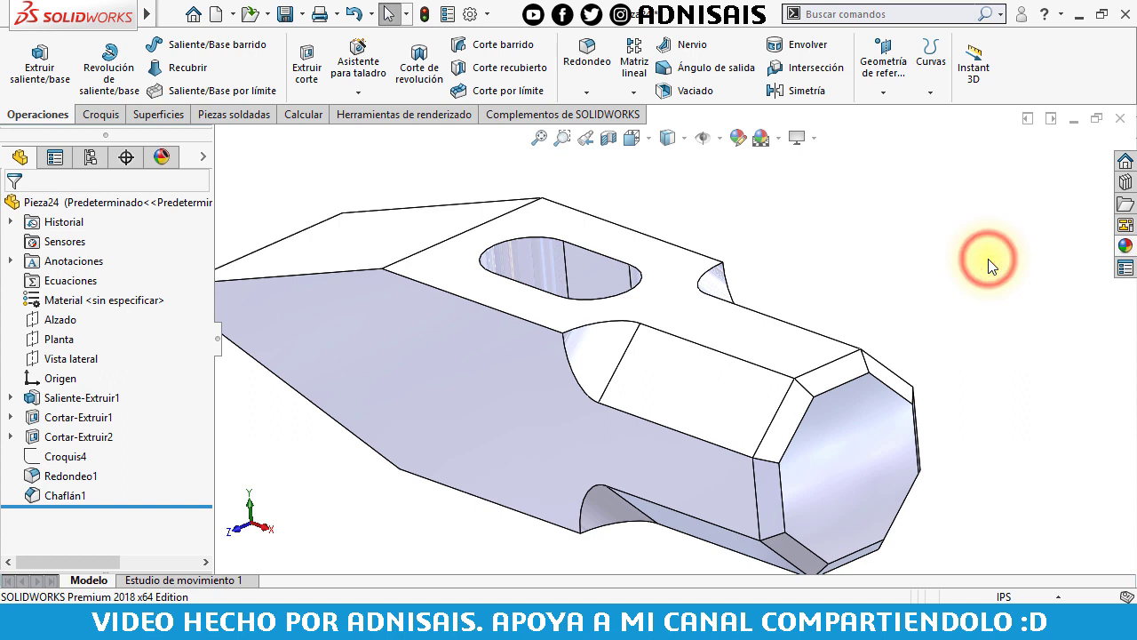
key(ctrl+7)
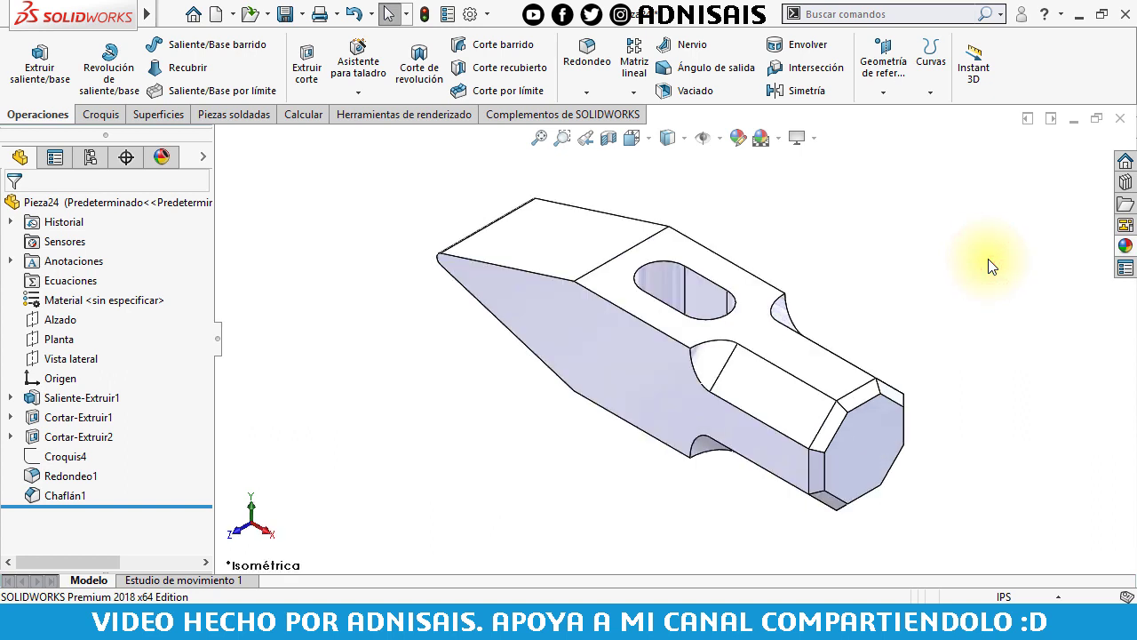
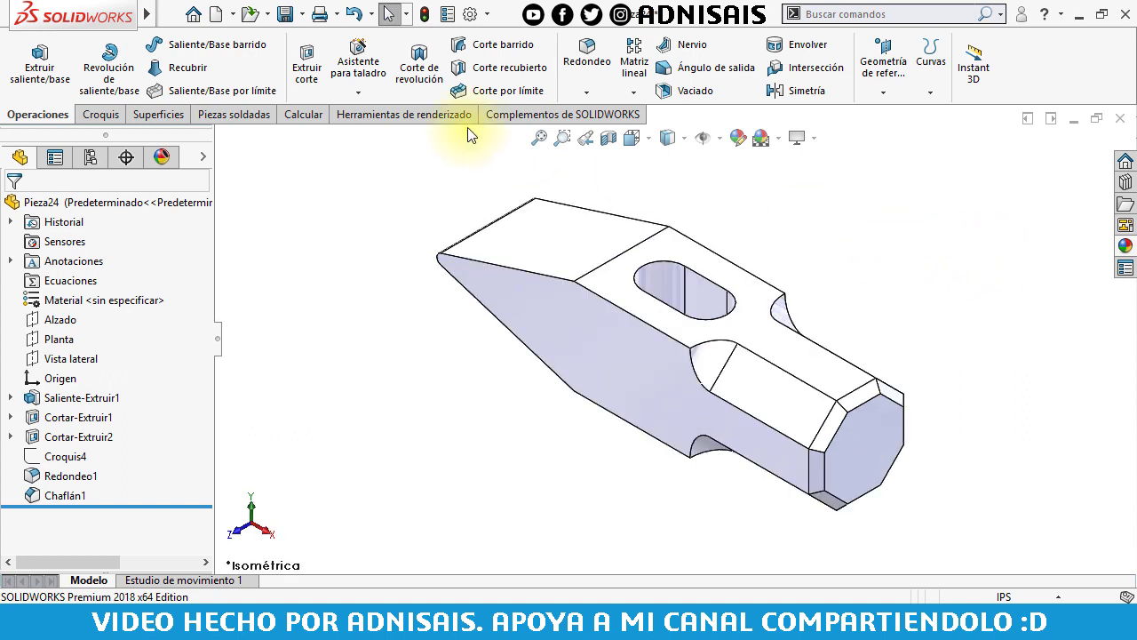
Create a new part (Pieza), switch its units to IPS, and open a sketch on the Planta plane.
click(216, 16)
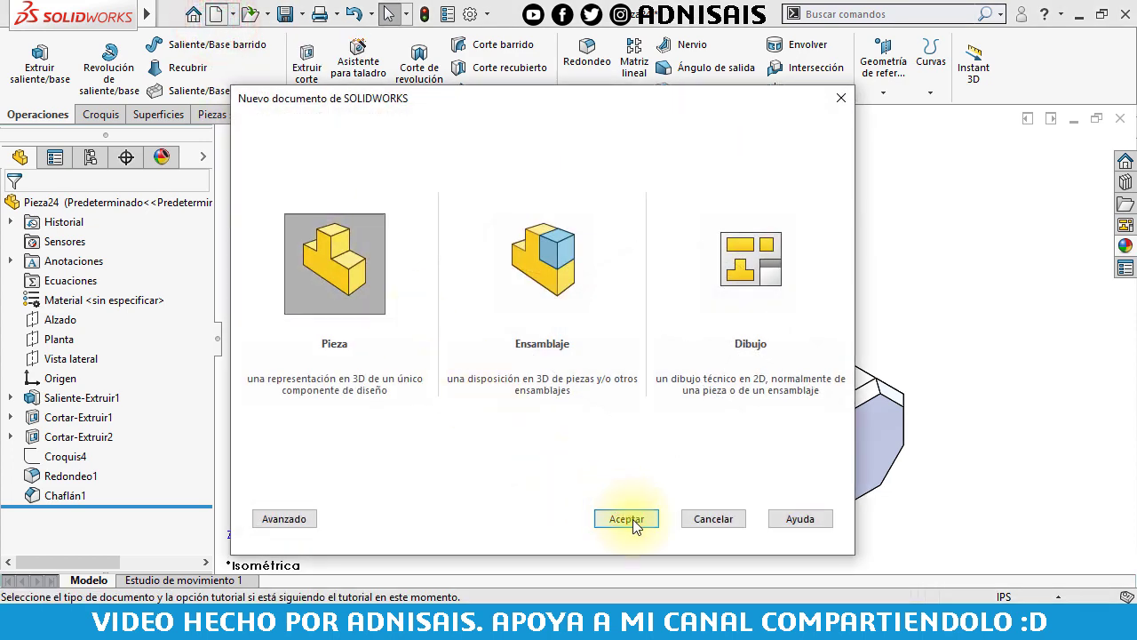
click(633, 523)
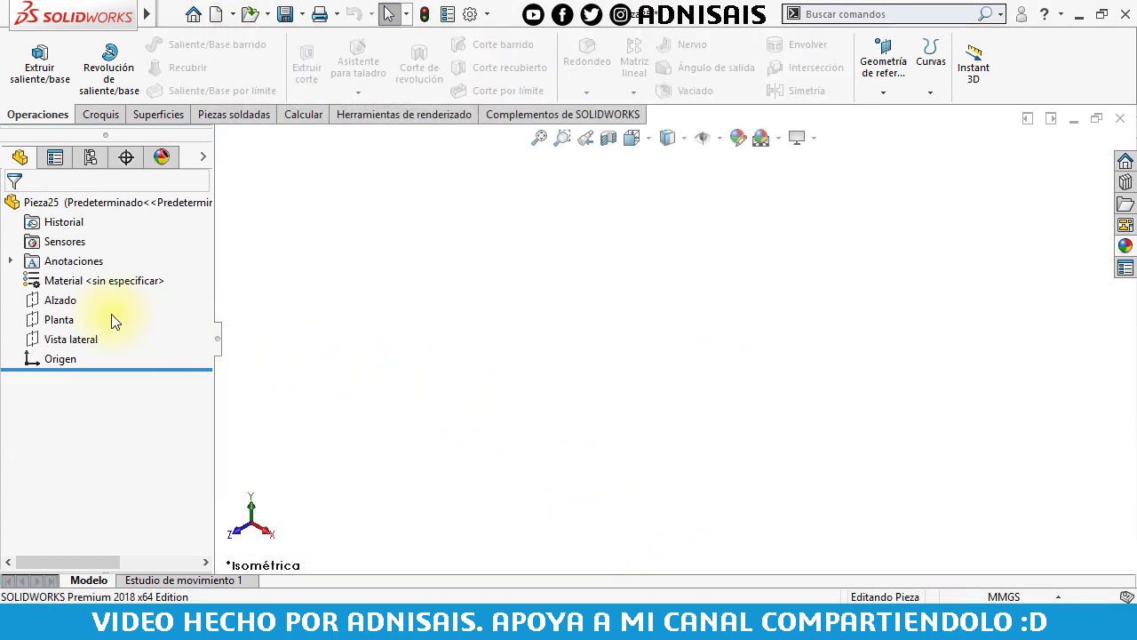
click(58, 320)
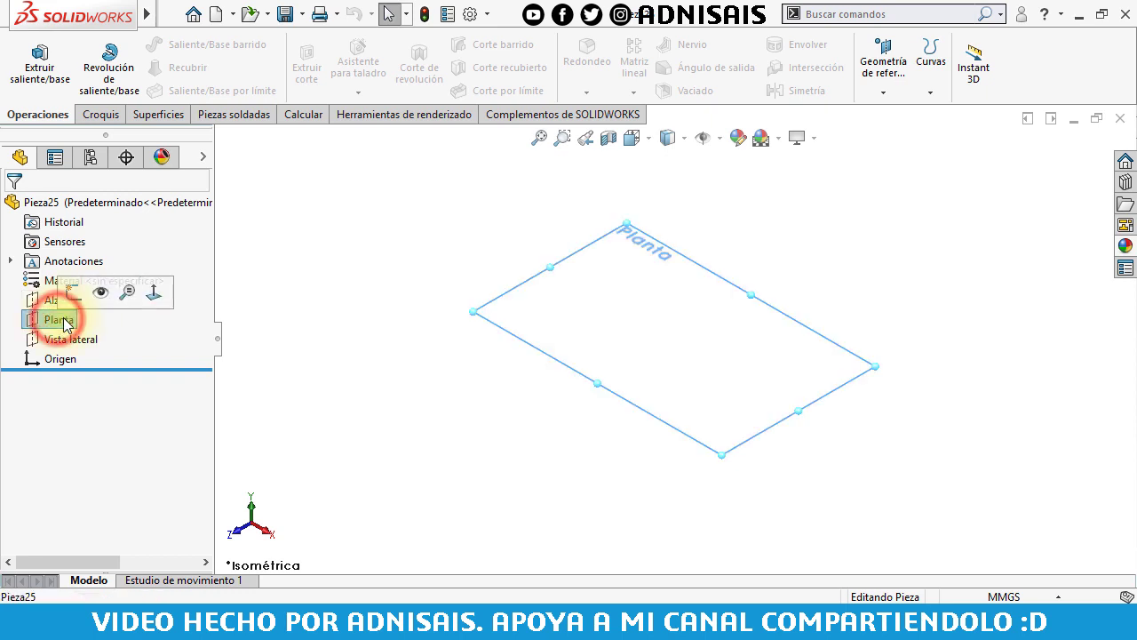
click(525, 492)
click(1023, 597)
click(977, 542)
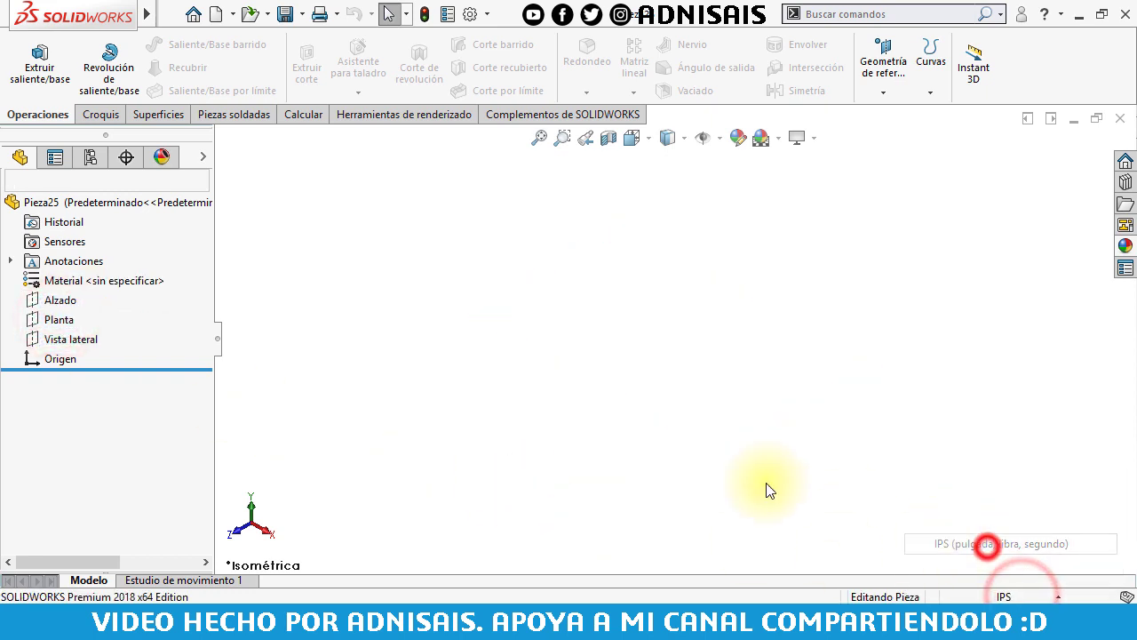
click(59, 322)
click(75, 307)
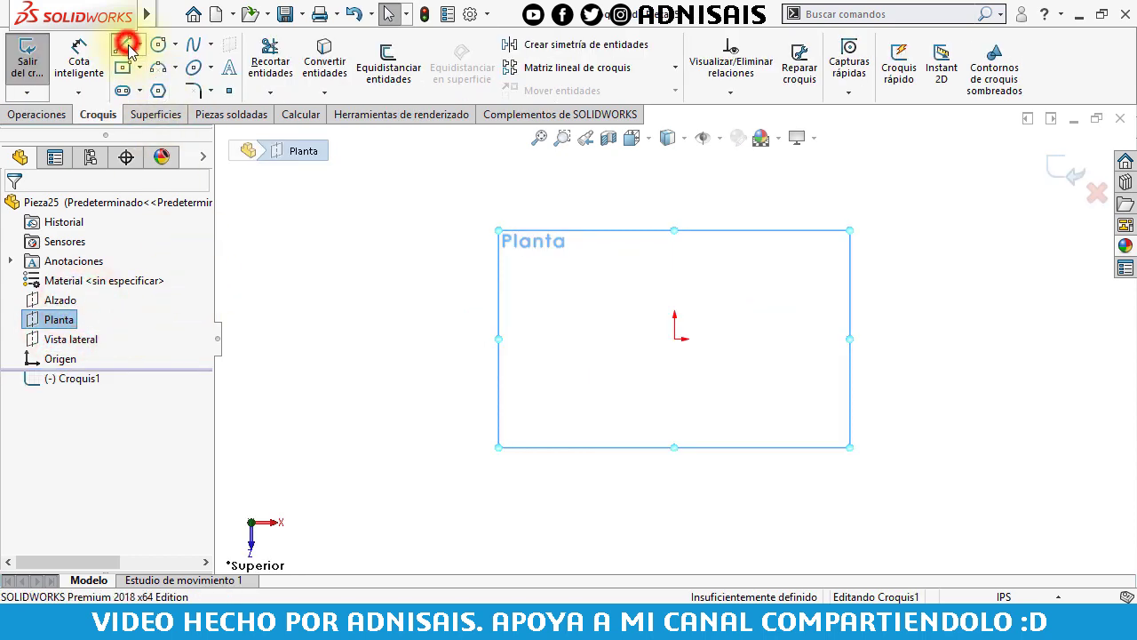
Draw the half outline from the origin with top, vertical, slanted and bottom edges, closed vertically.
click(127, 45)
click(675, 337)
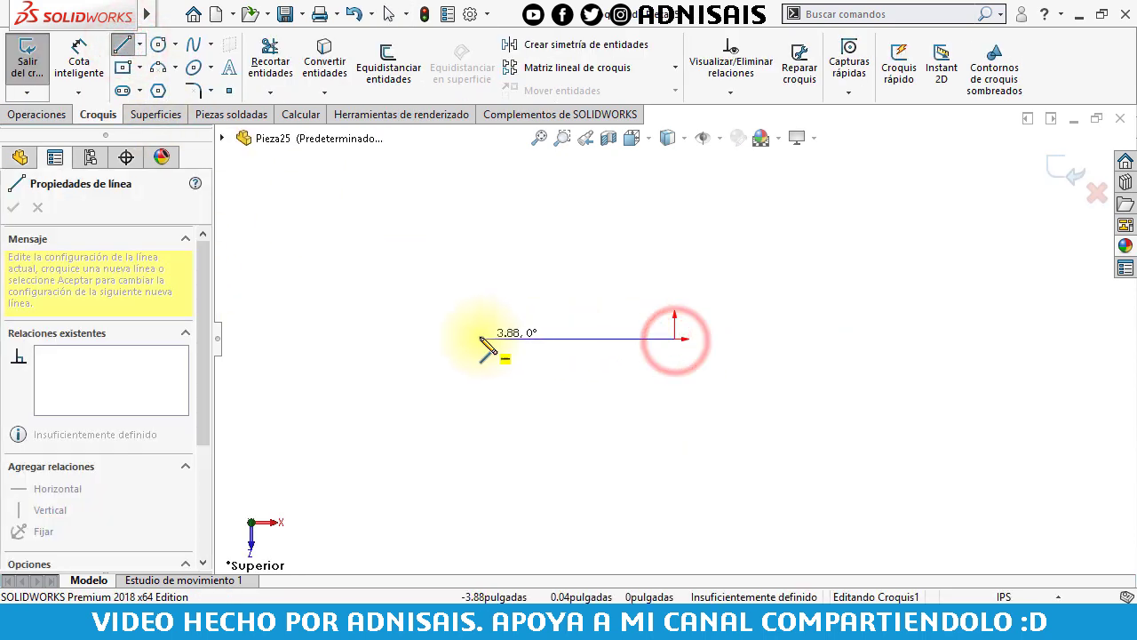
click(480, 338)
click(479, 401)
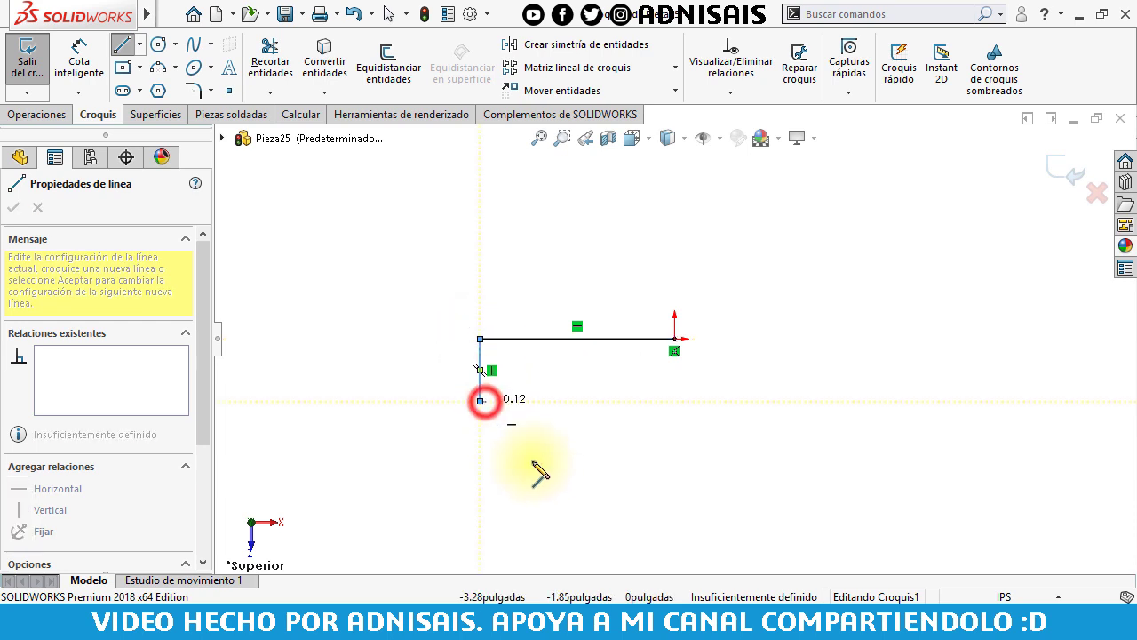
click(552, 509)
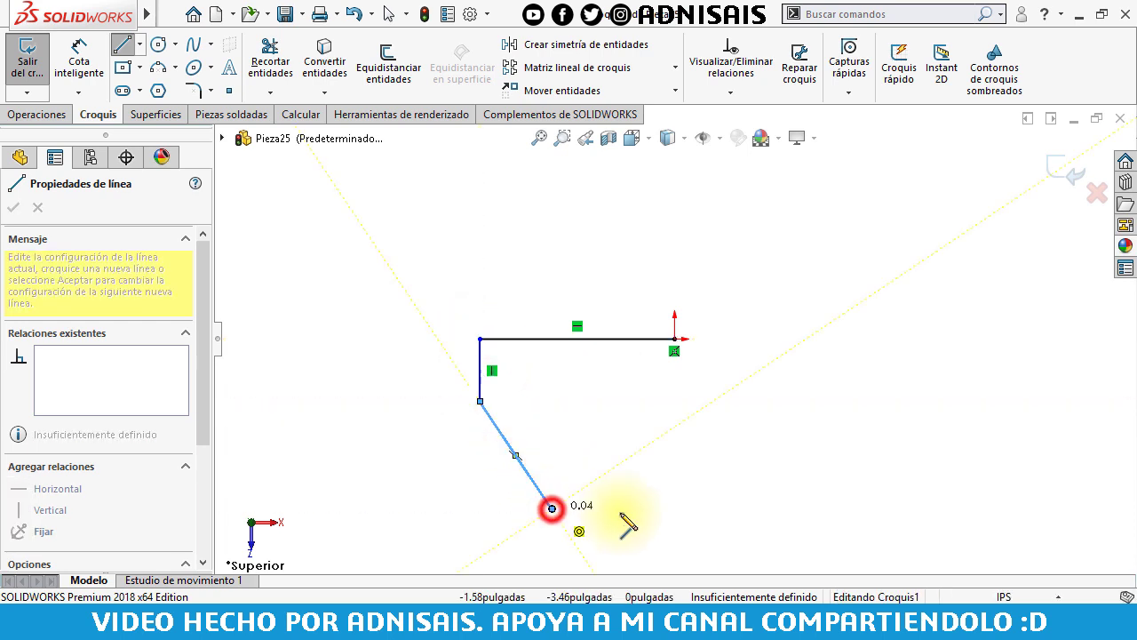
click(676, 509)
click(675, 338)
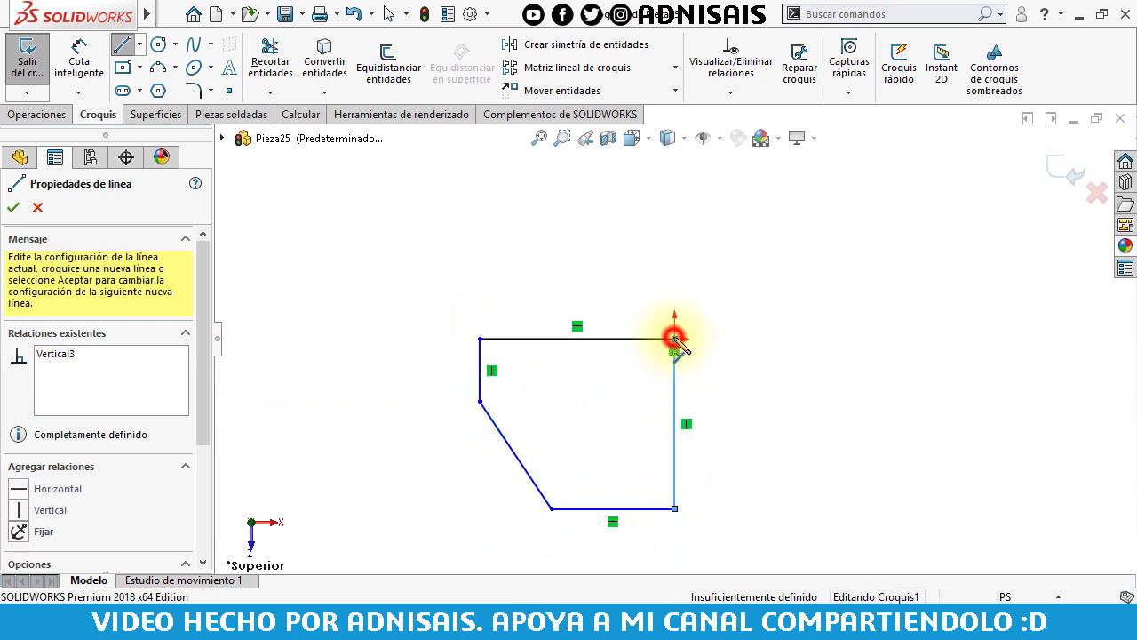
Add a small circle inside the half profile.
click(158, 45)
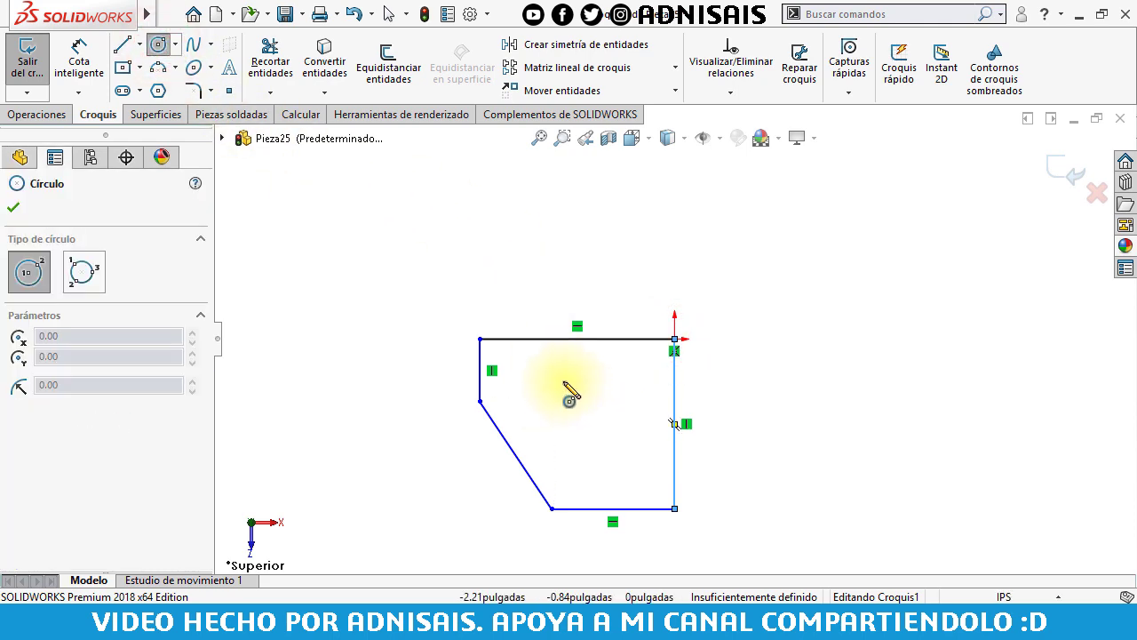
click(551, 366)
click(574, 373)
key(Escape)
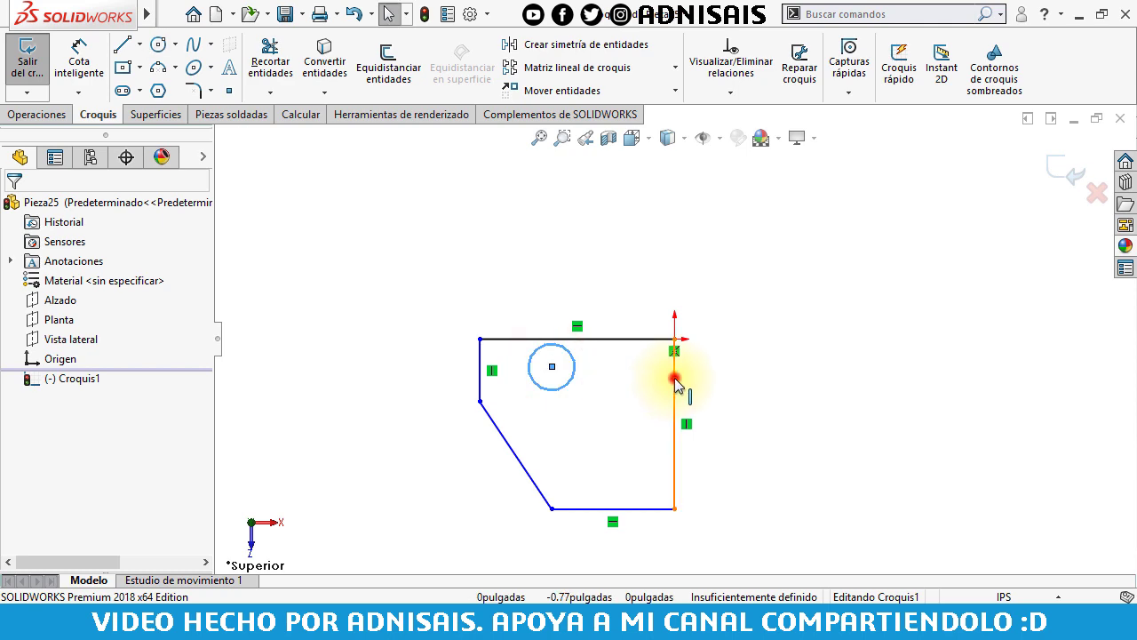
Make the right vertical line a centerline and mirror the half profile and circle across it.
click(675, 382)
click(751, 331)
drag(432, 273, 717, 538)
click(544, 43)
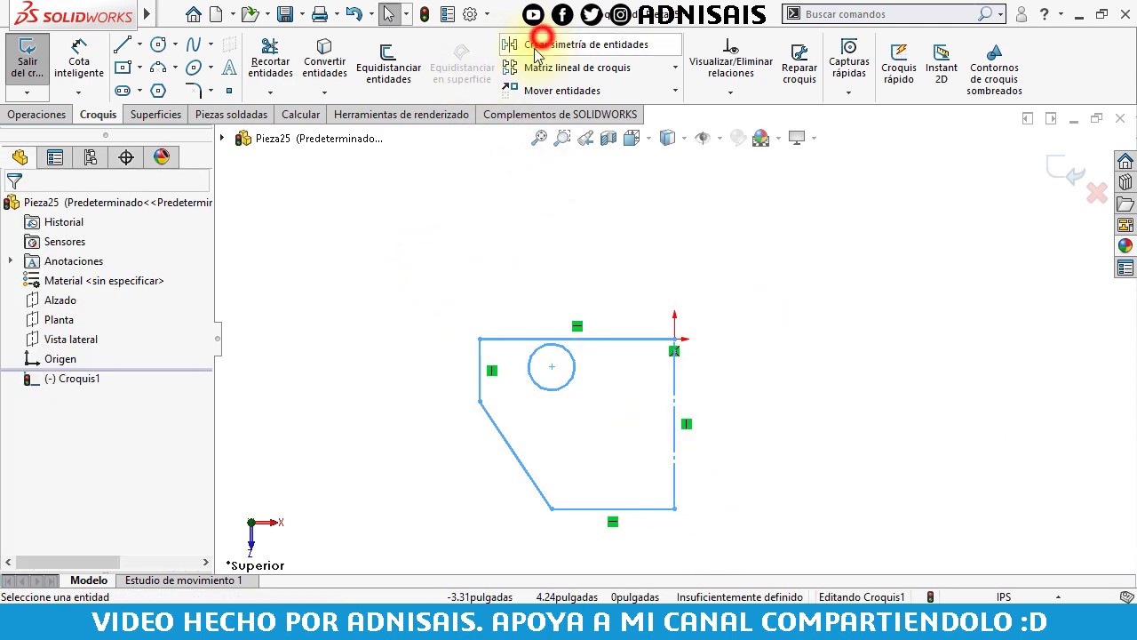
click(456, 233)
Dimension the top width to 4.75 and the profile height to 2.75.
click(88, 69)
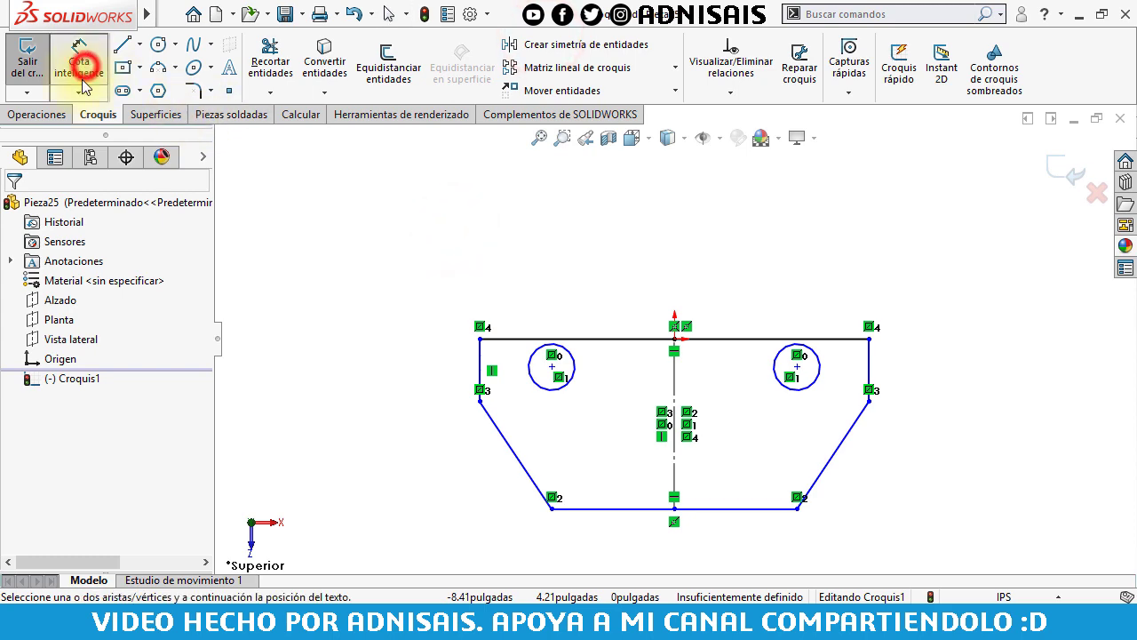
click(603, 351)
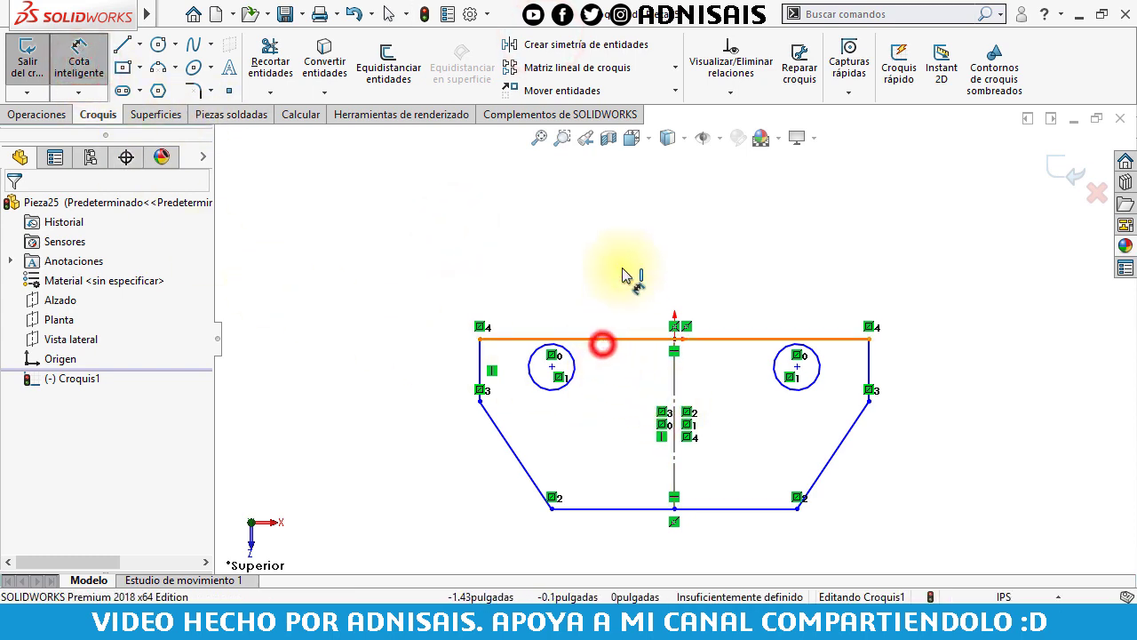
click(621, 264)
text(4.7)
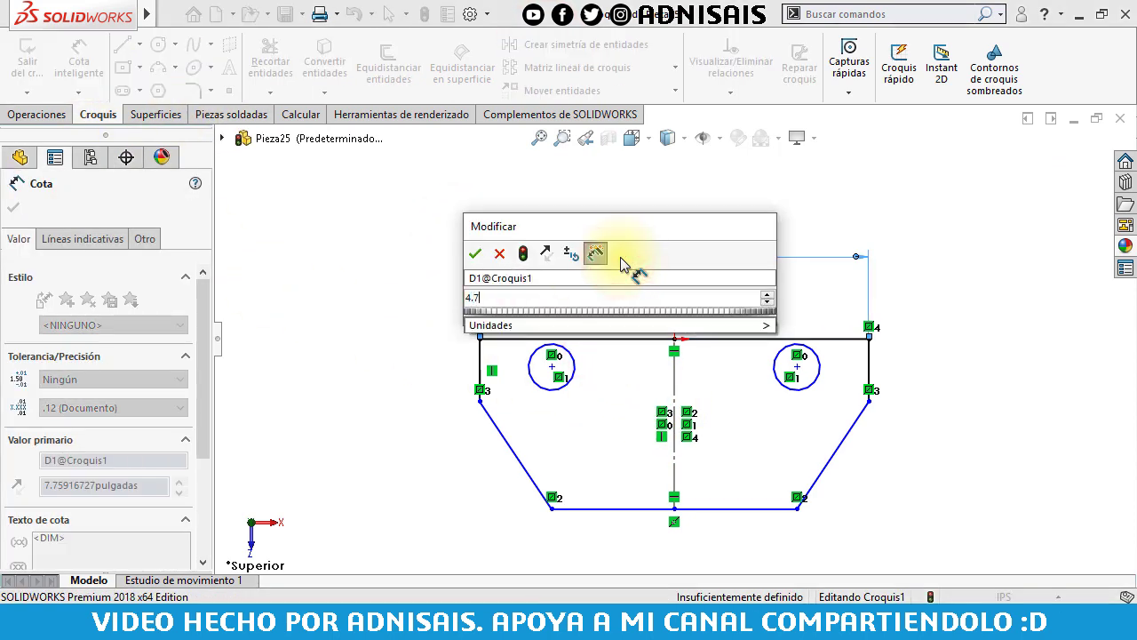
text(5)
key(Return)
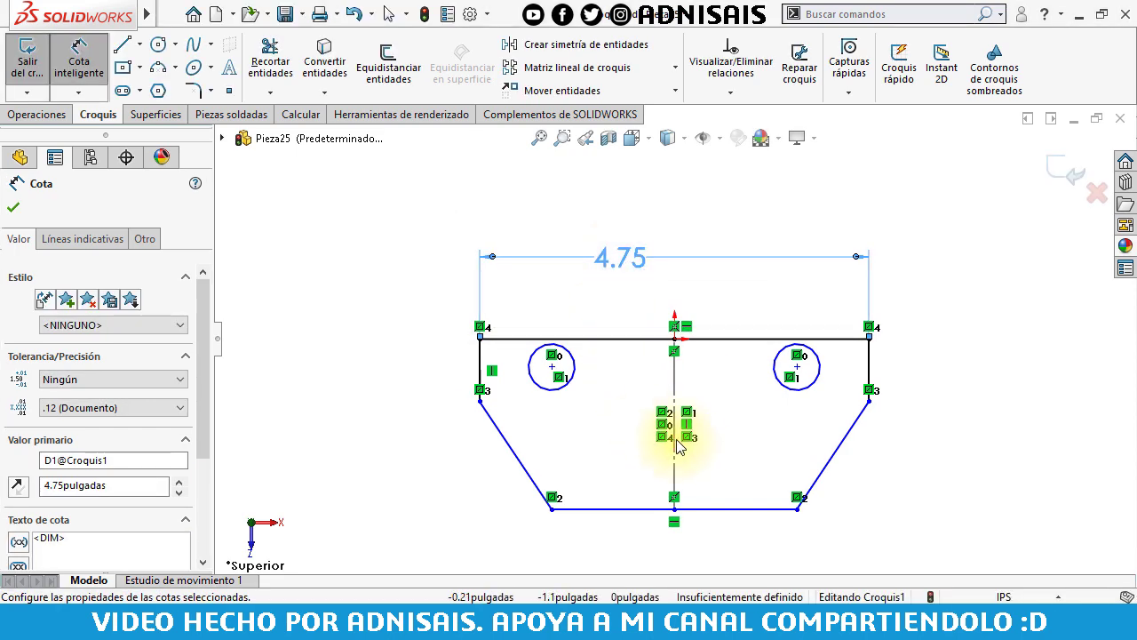
click(676, 401)
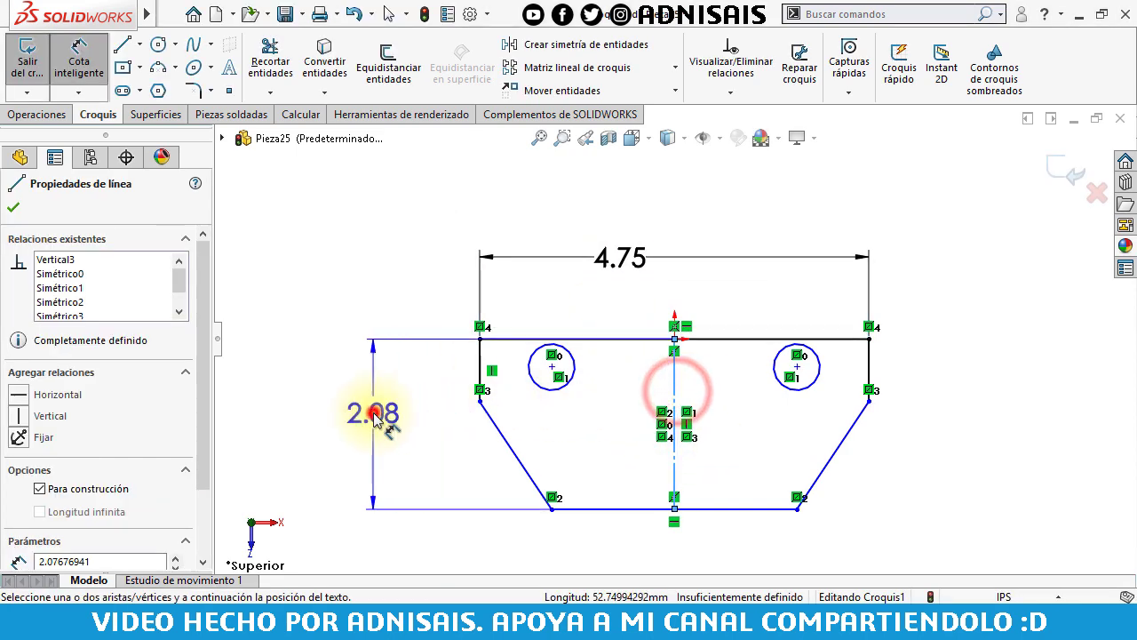
click(375, 418)
text(2.75)
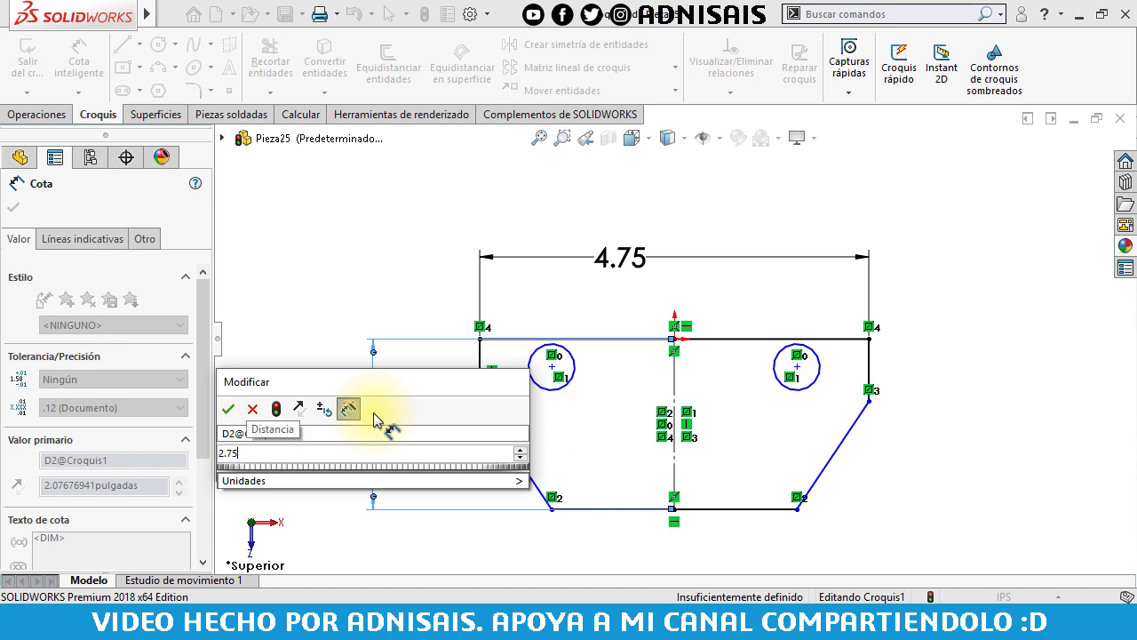
key(Return)
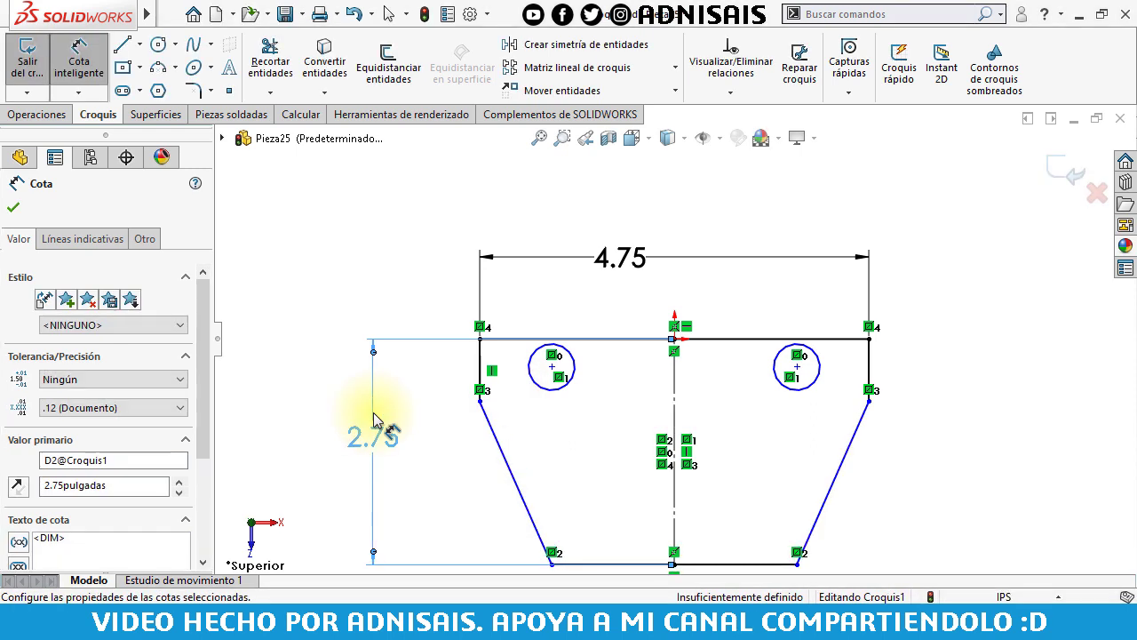
Dimension the bottom edge to 1.75 and the short left vertical edge to 1.25.
scroll(649, 528, up, 1)
click(715, 525)
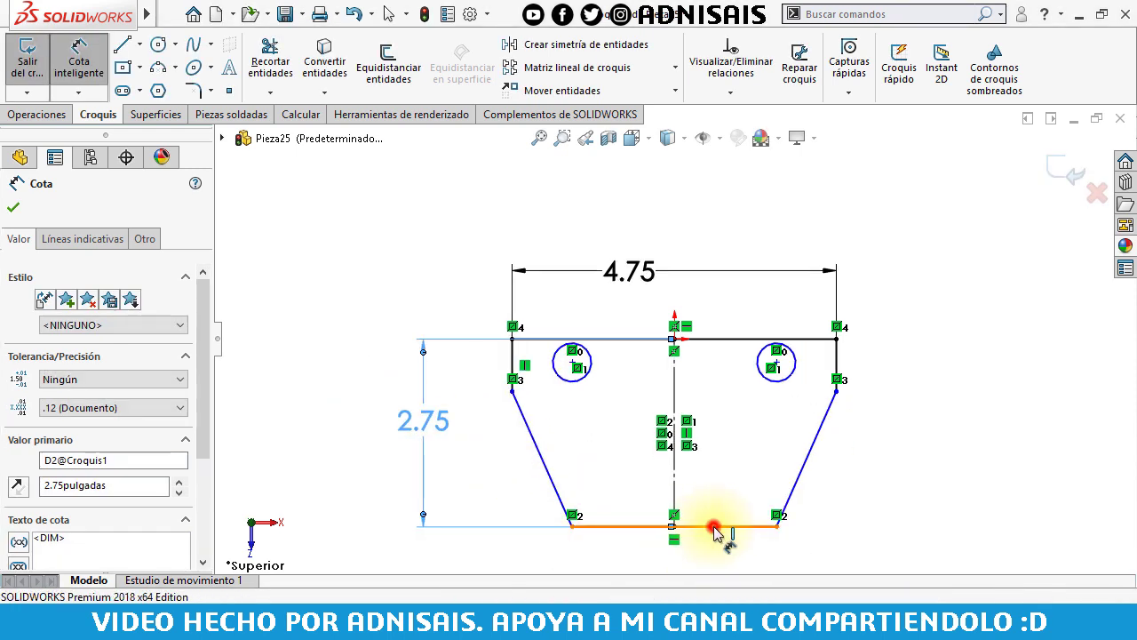
click(702, 562)
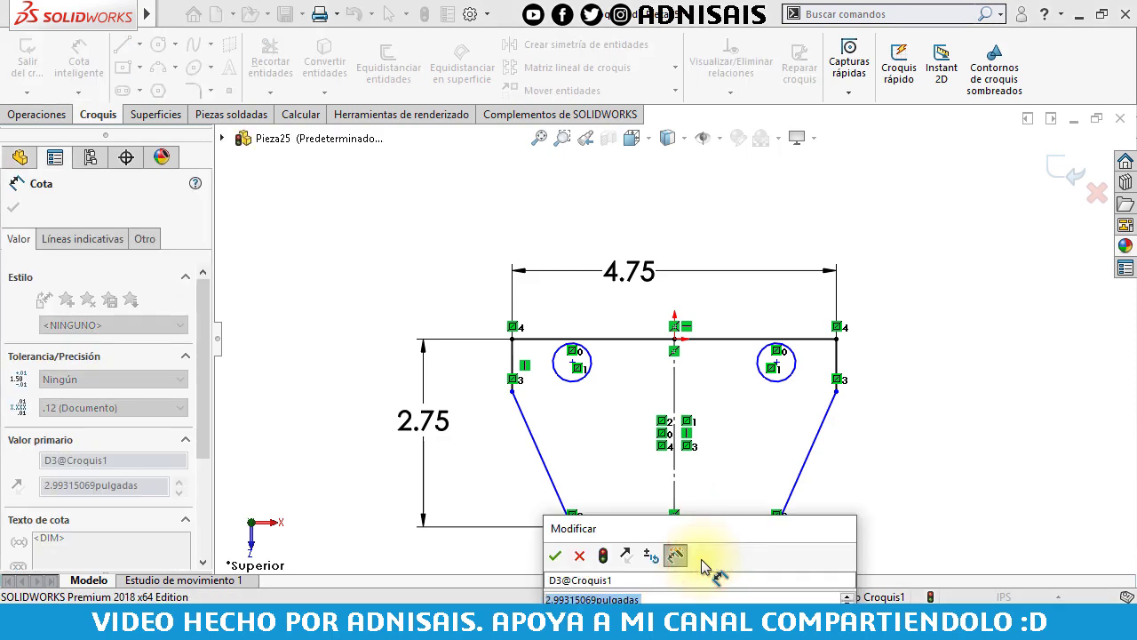
text(1.75)
key(Return)
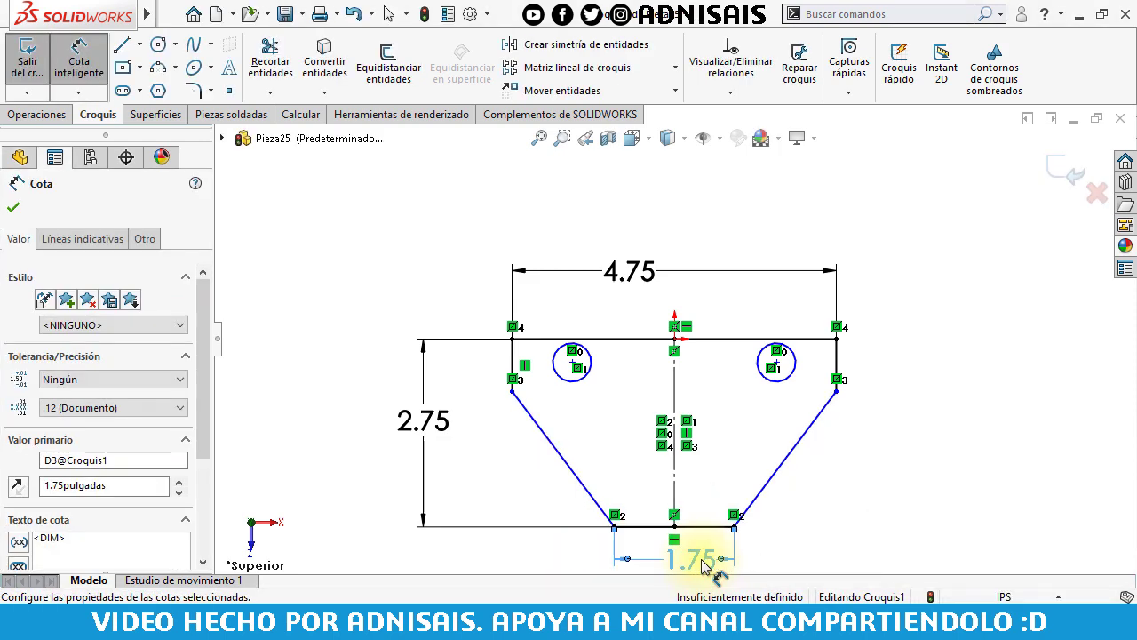
click(514, 360)
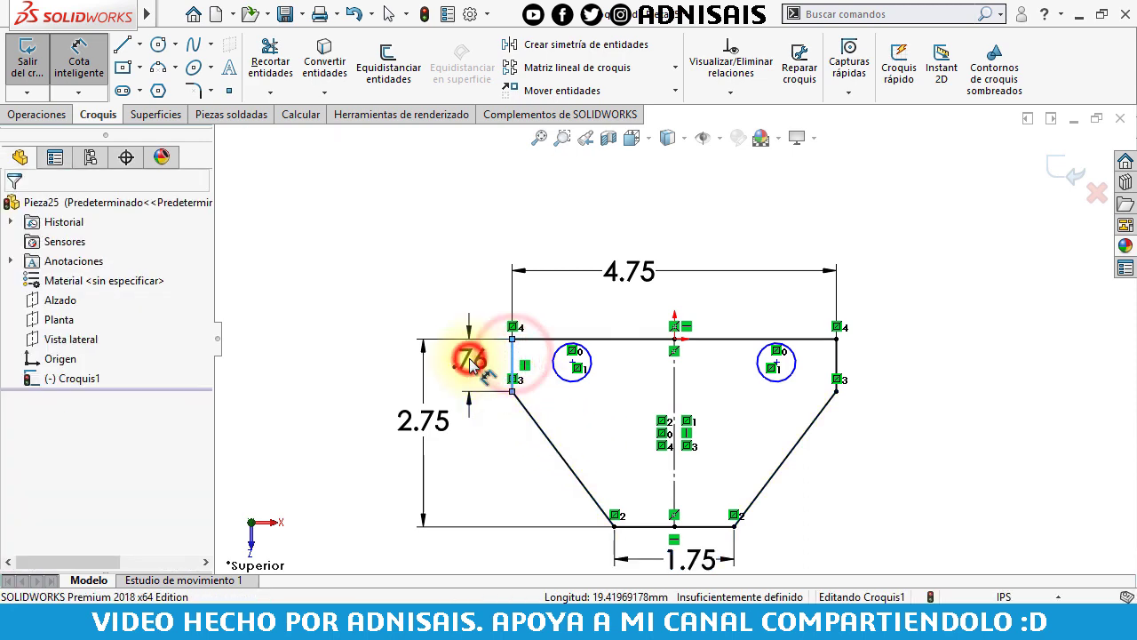
click(470, 358)
text(1.25)
key(Return)
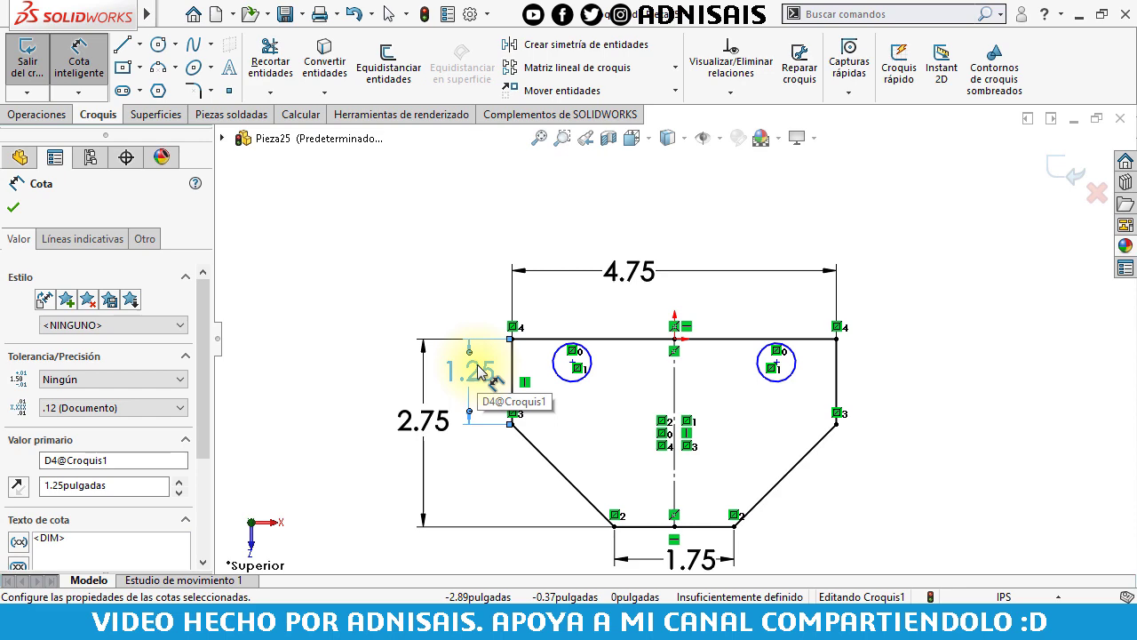
Dimension the circle's offset from the top edge to .75.
click(538, 338)
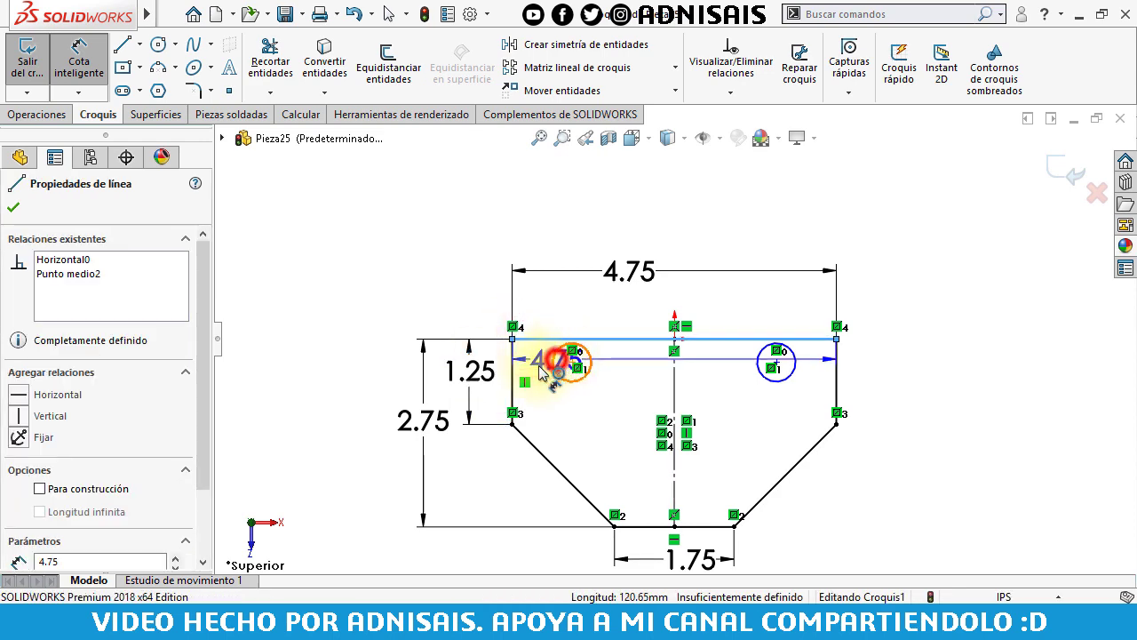
click(554, 363)
click(484, 295)
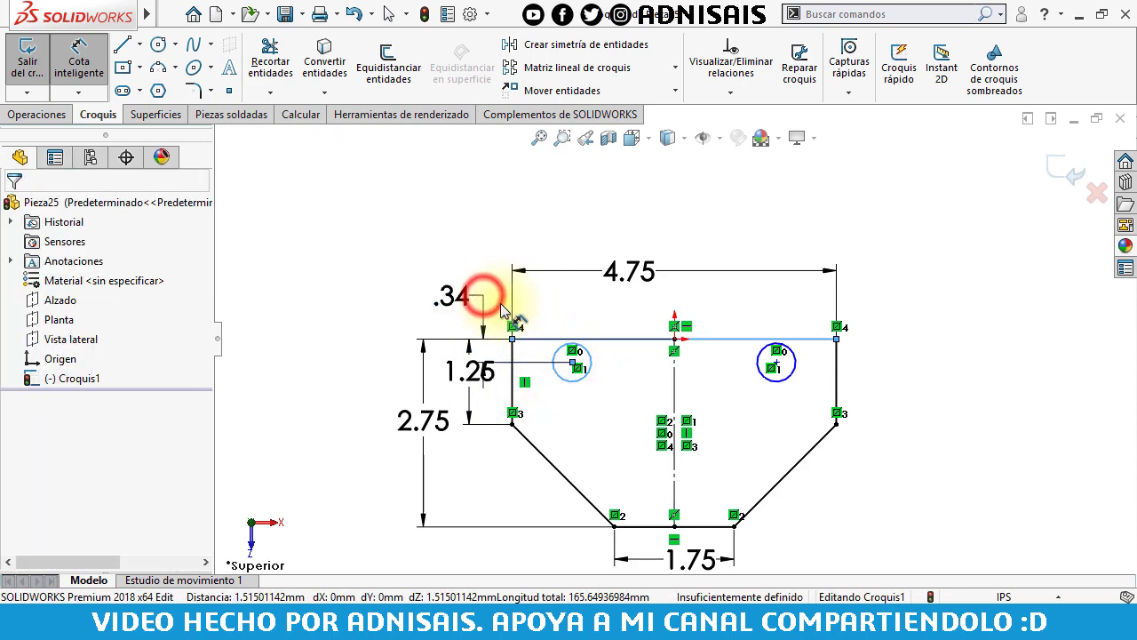
key(Escape)
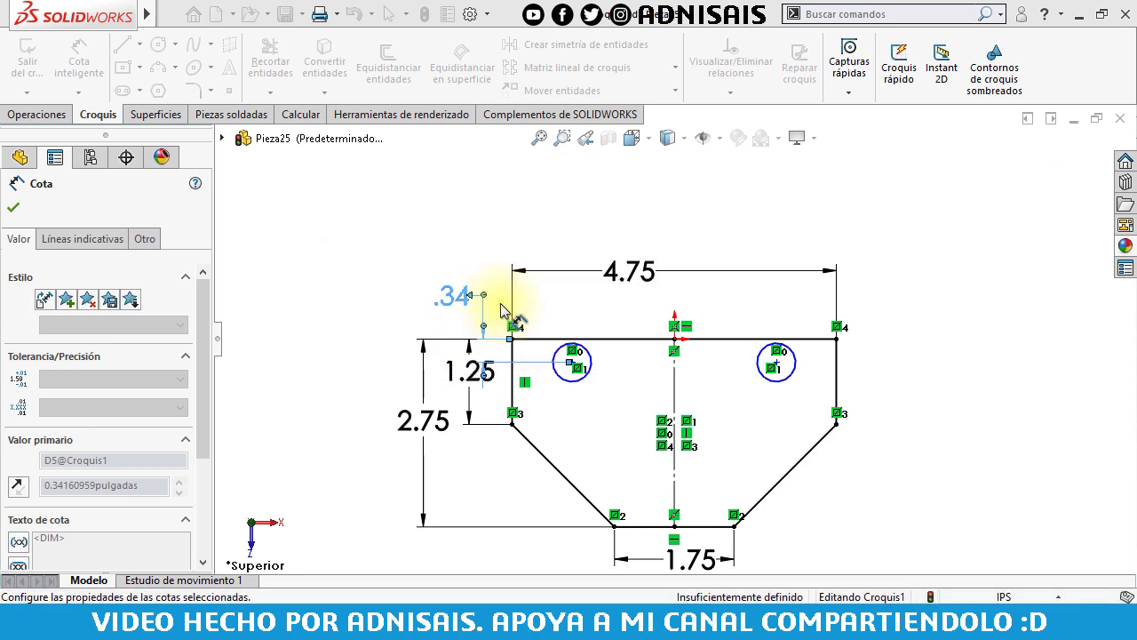
key(Return)
click(475, 369)
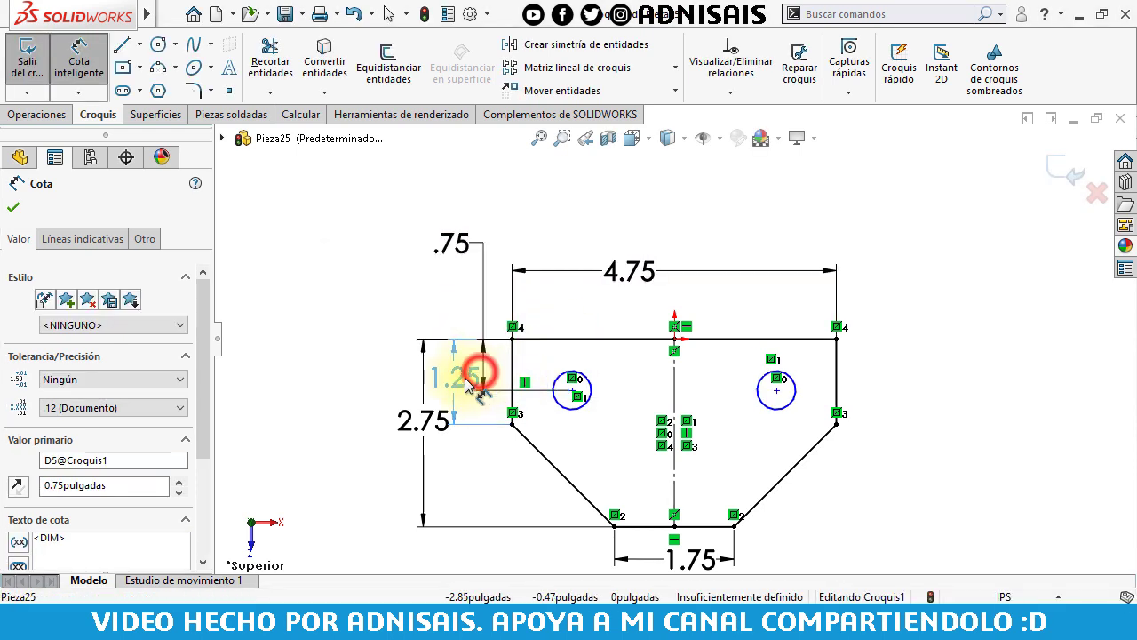
click(580, 441)
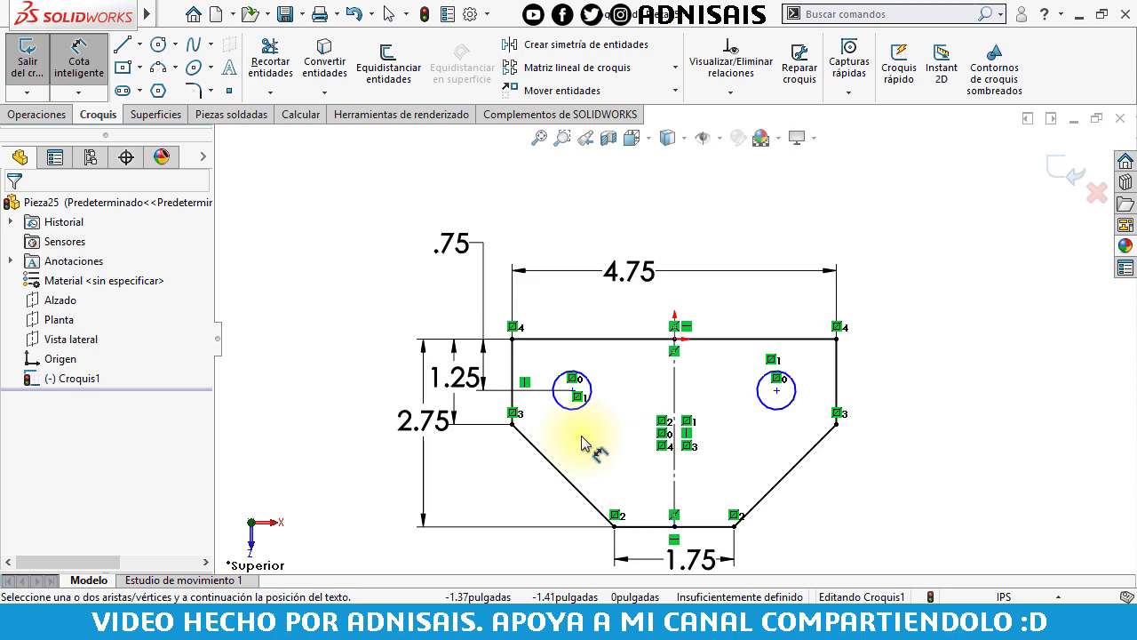
Space the circles 3.25 apart centre to centre and give them a .62 diameter.
click(589, 383)
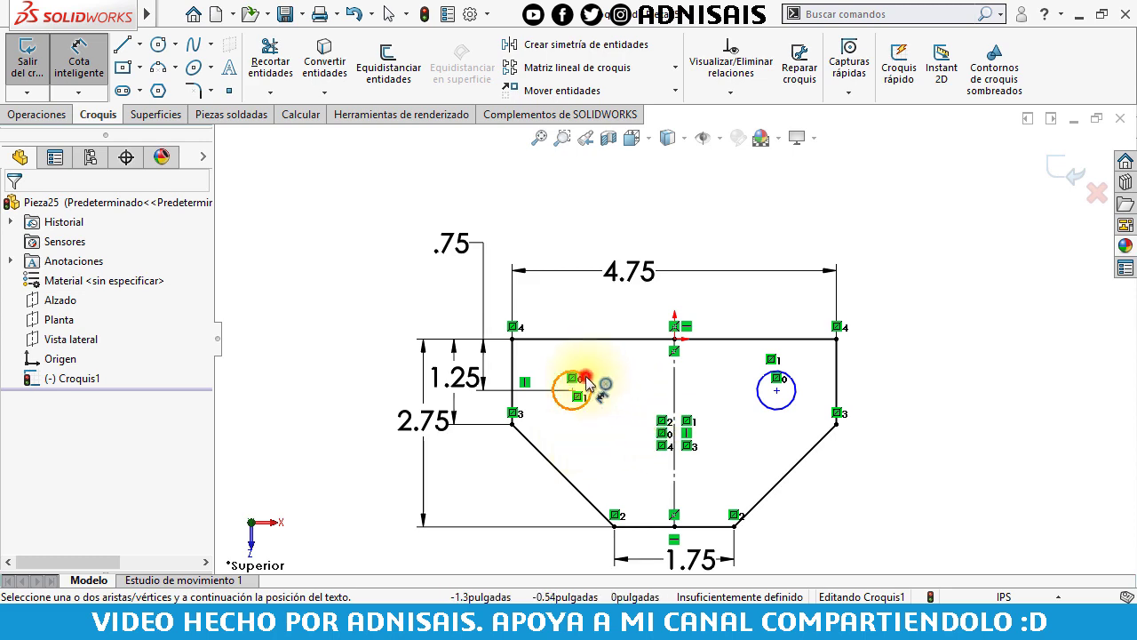
click(763, 377)
click(684, 306)
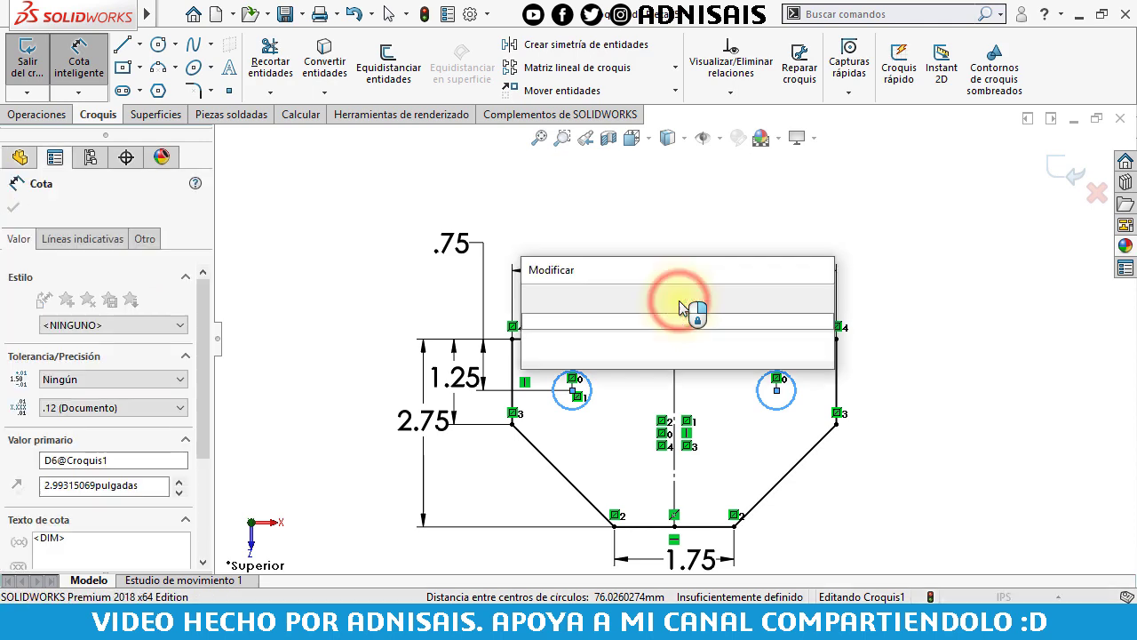
text(3.25)
key(Return)
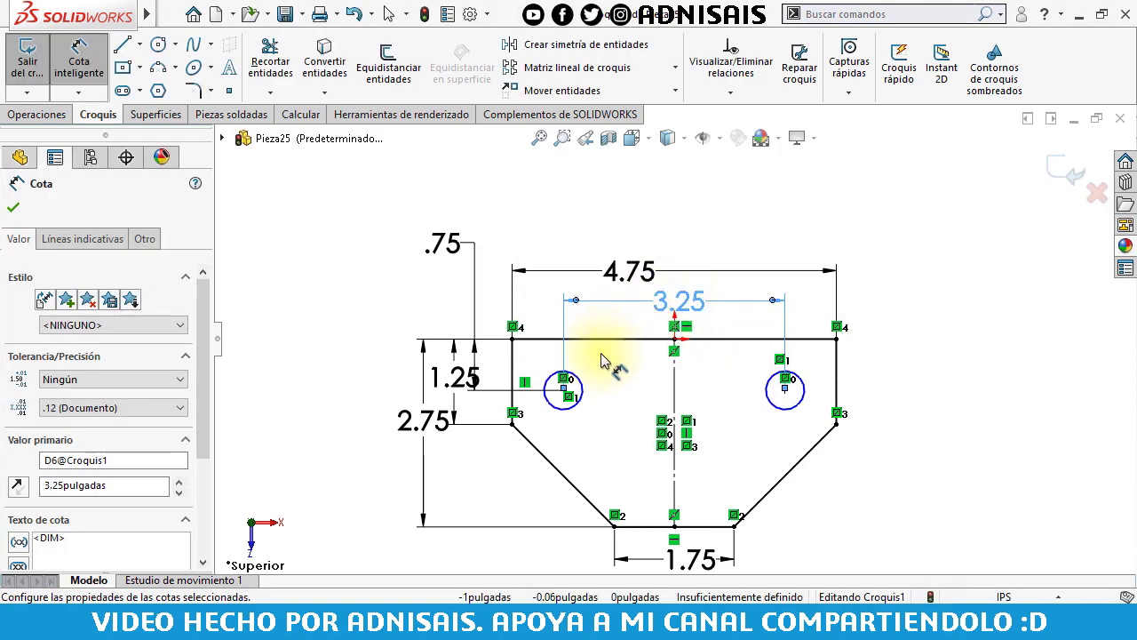
click(584, 384)
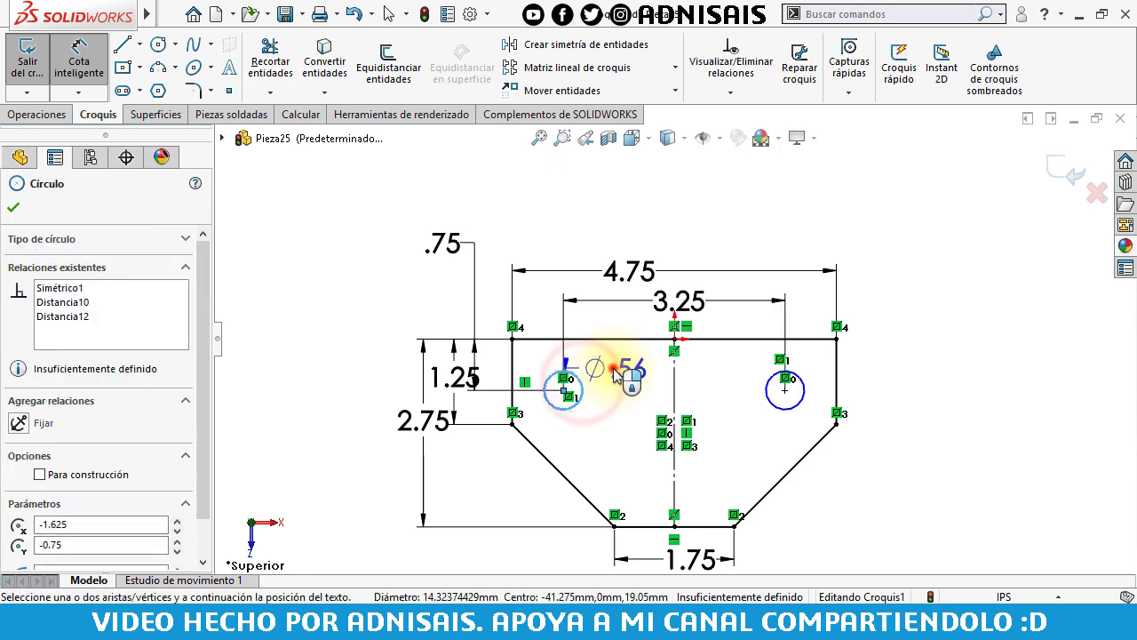
click(614, 373)
text(.62)
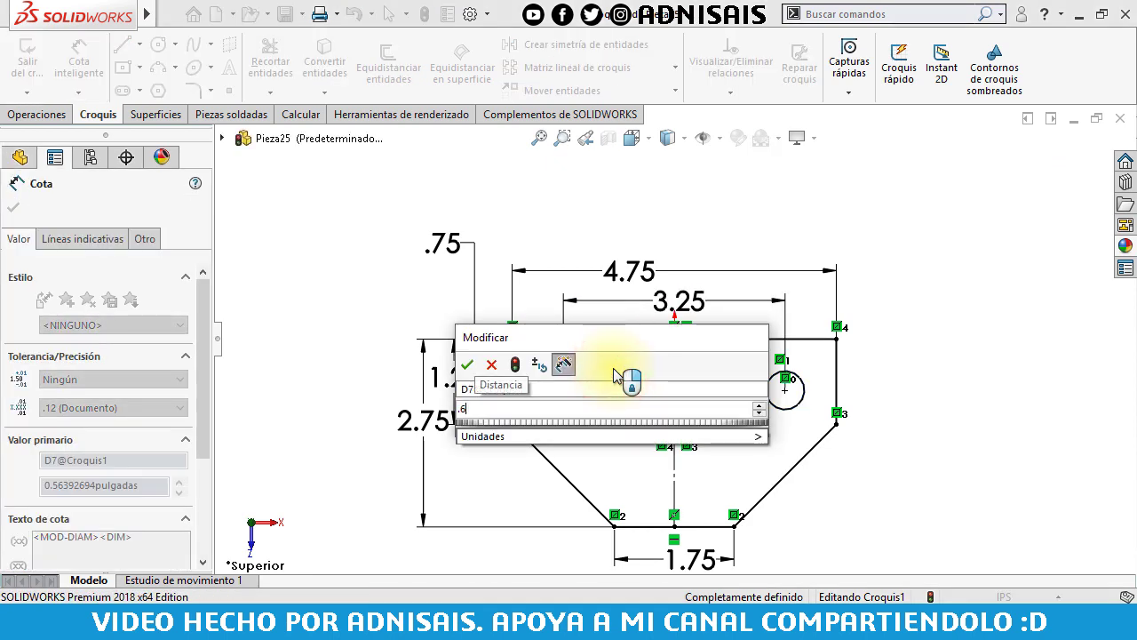
key(Return)
Extrude the sketch 0.5 in thick and start a new sketch on the plate's long side face.
click(27, 114)
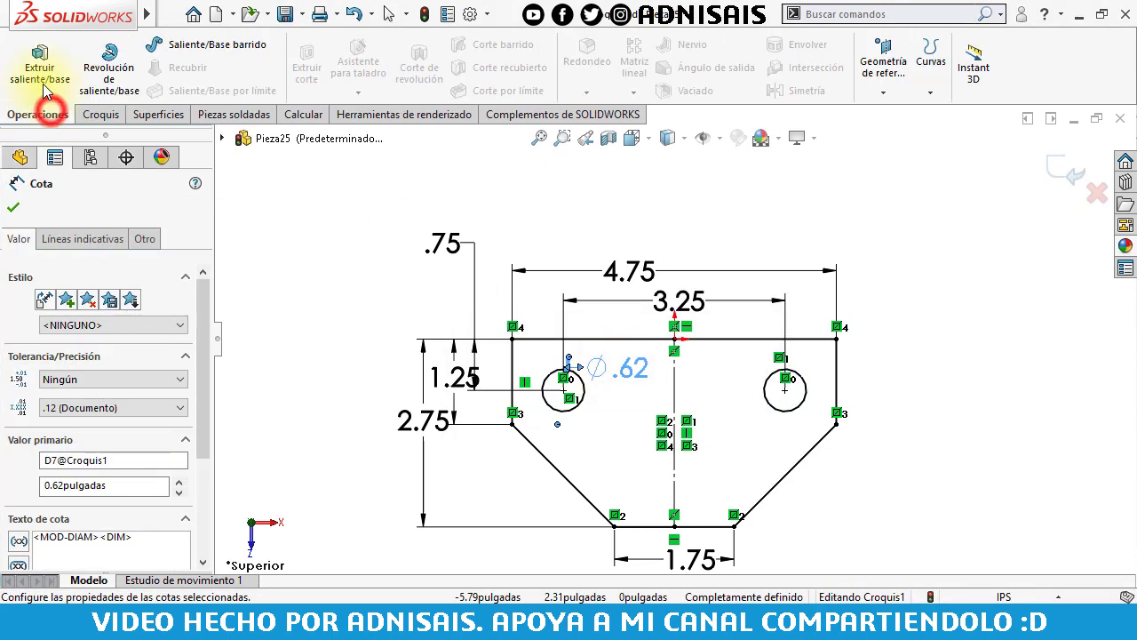
click(43, 80)
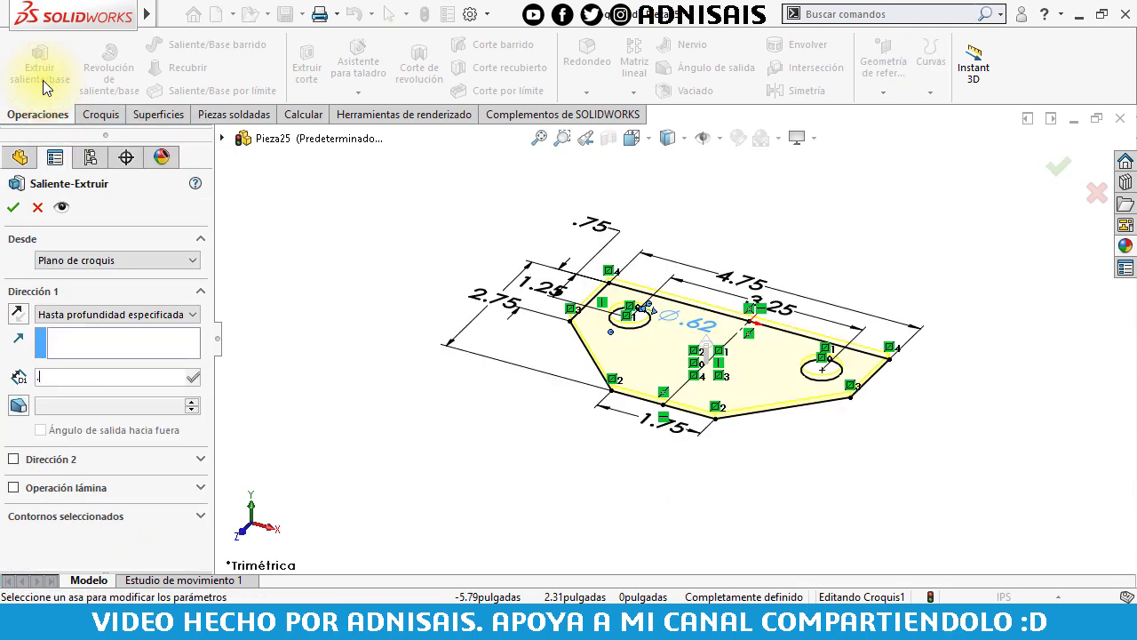
text(5)
key(Return)
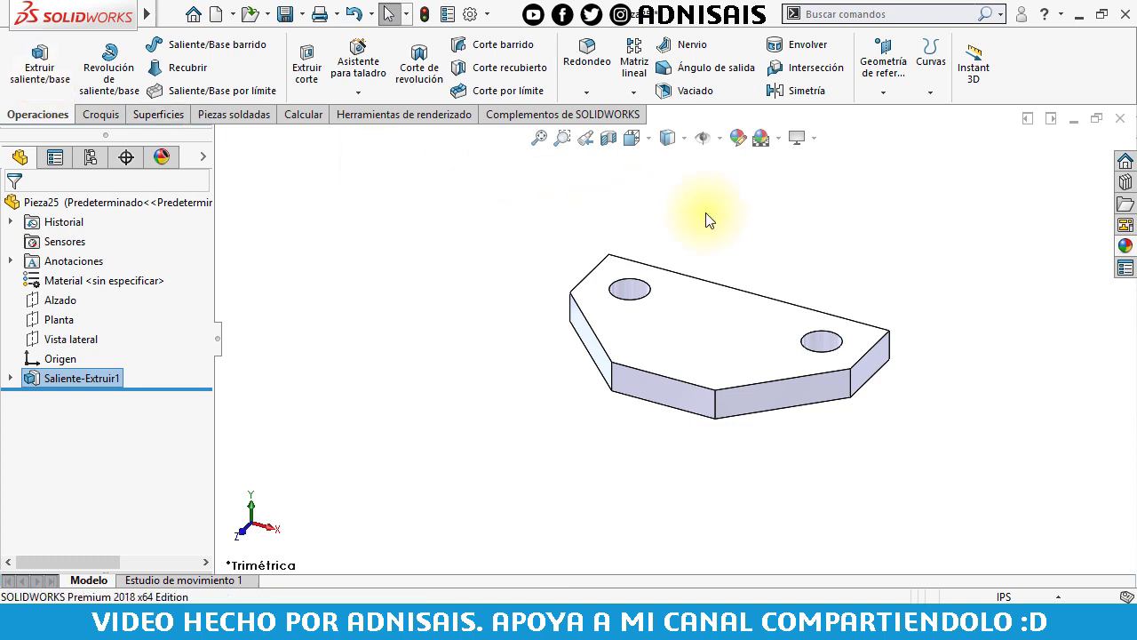
mouse_move(735, 357)
middle_down()
mouse_move(755, 296)
mouse_move(647, 272)
mouse_move(716, 339)
middle_up()
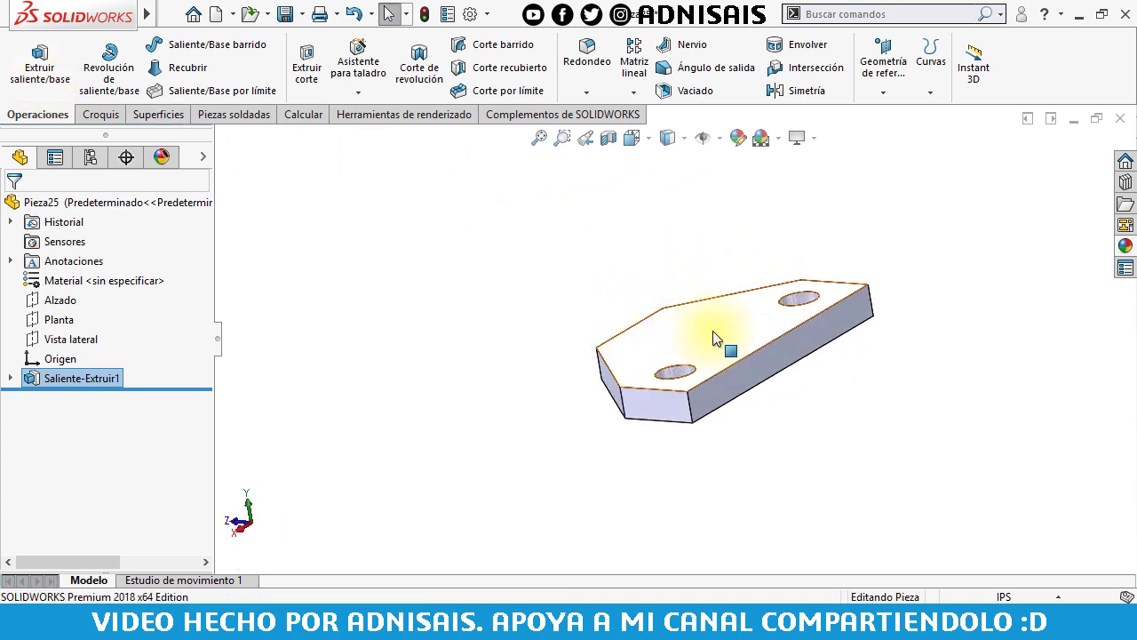
click(781, 353)
click(860, 303)
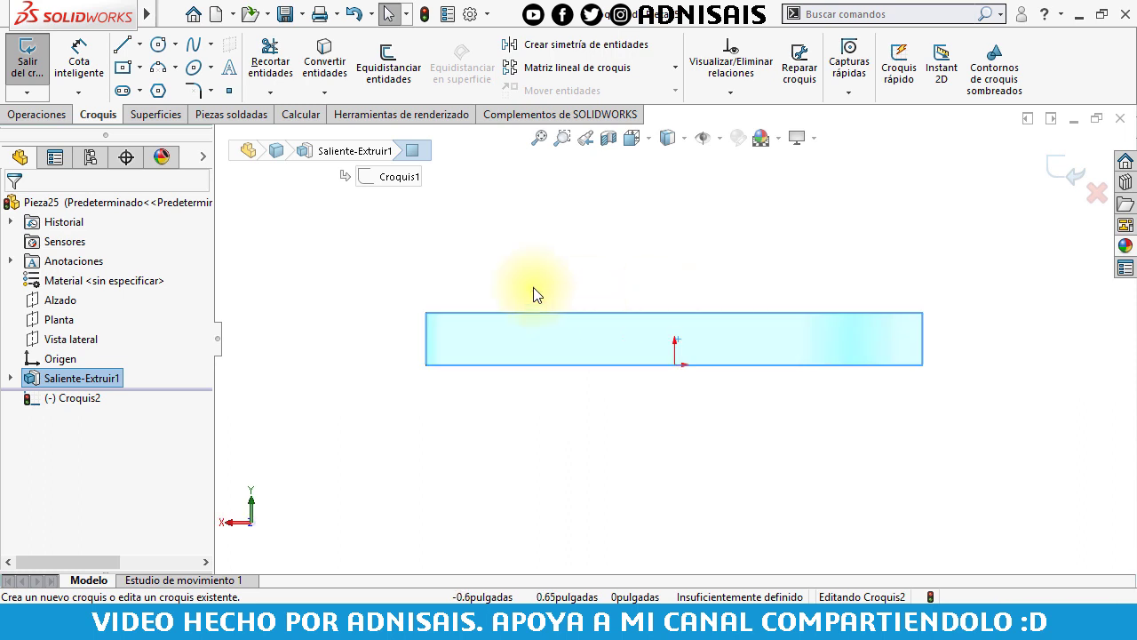
Draw a closed stepped outline of connected lines on the plate's side face.
click(122, 44)
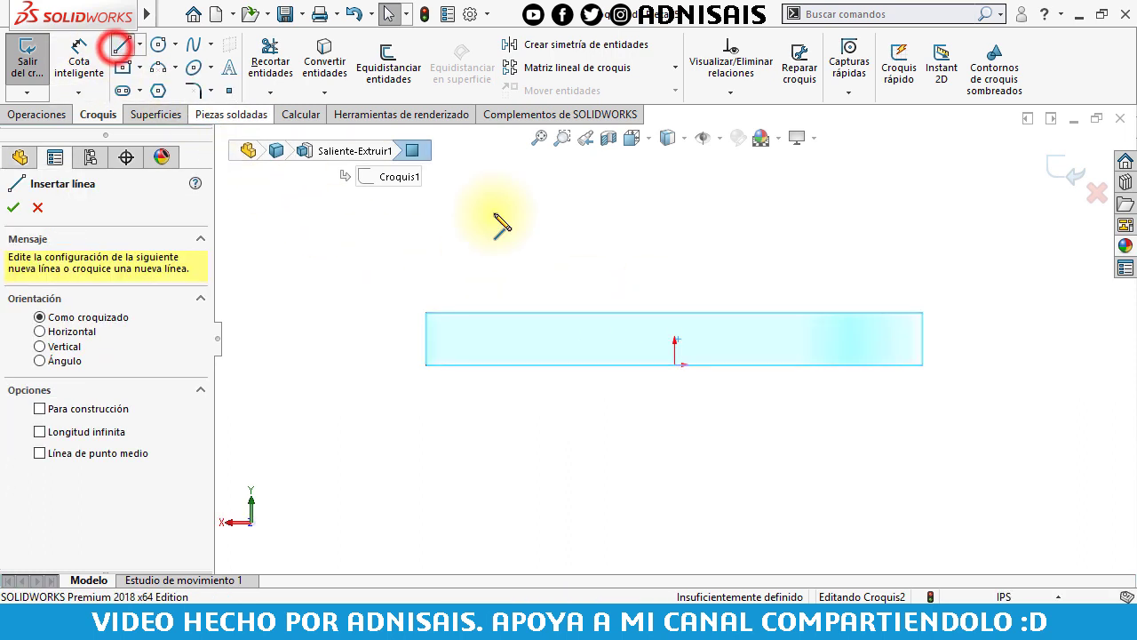
click(619, 312)
click(741, 313)
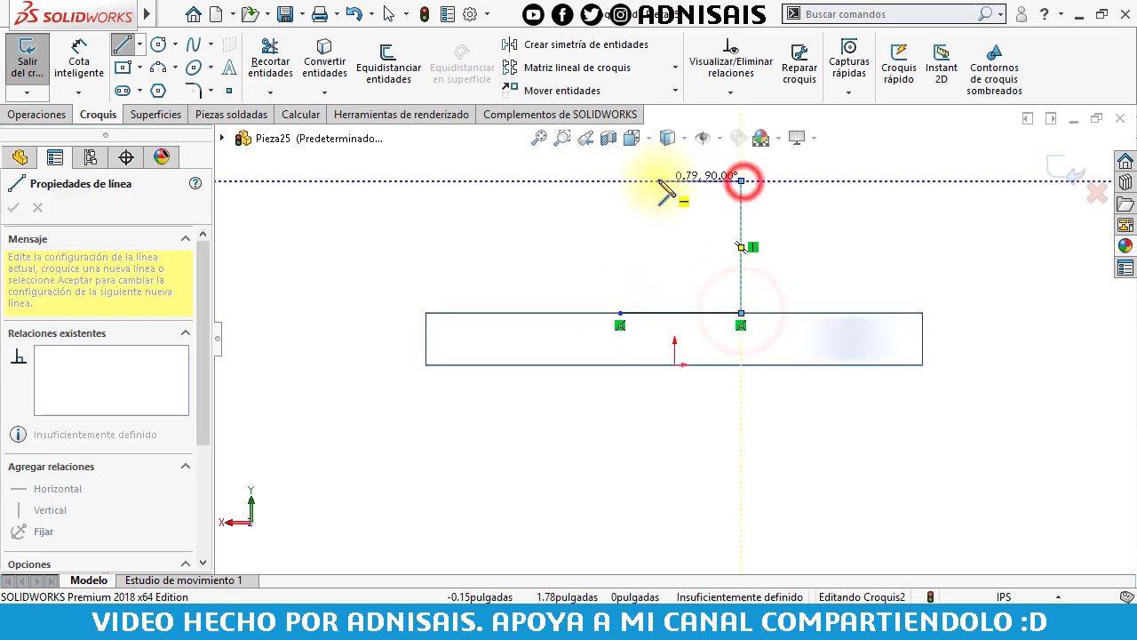
click(630, 181)
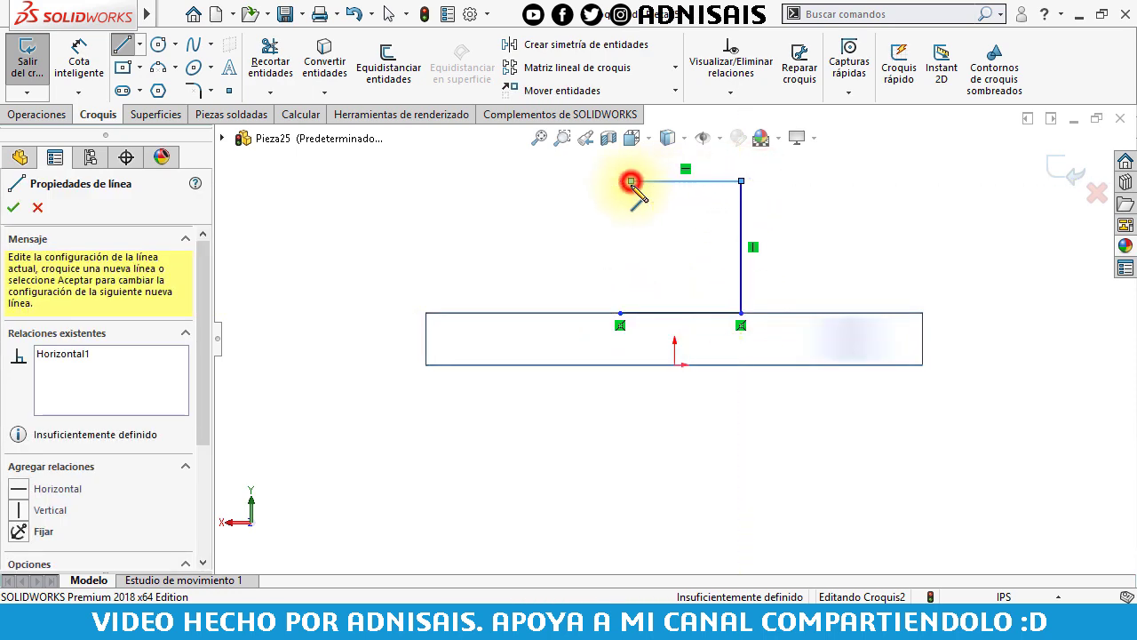
click(631, 205)
click(708, 205)
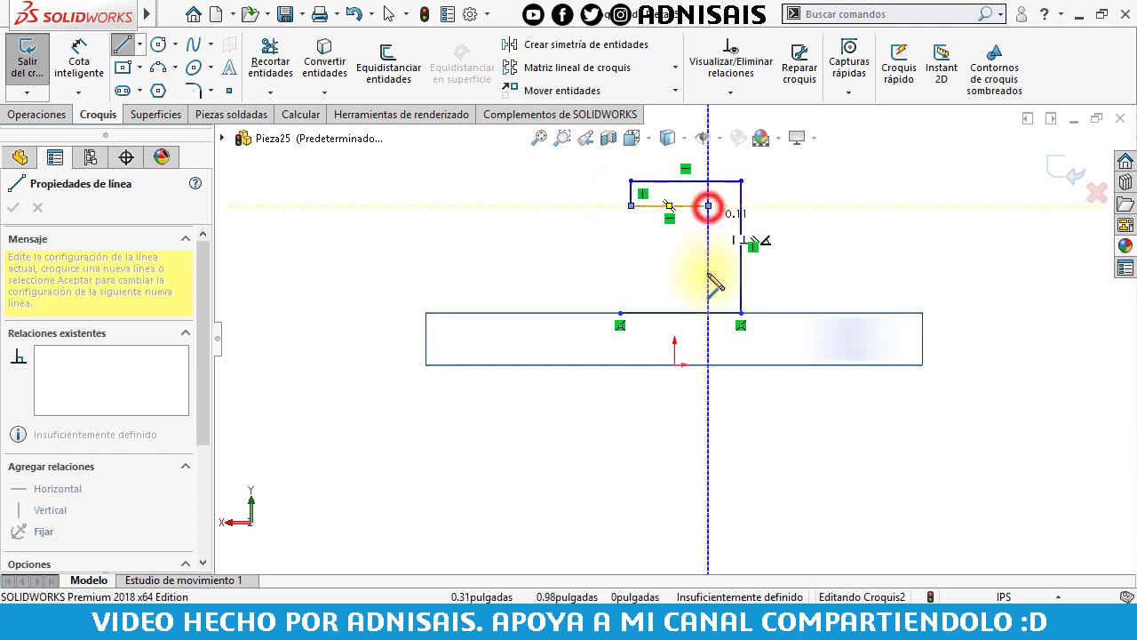
click(708, 280)
click(619, 279)
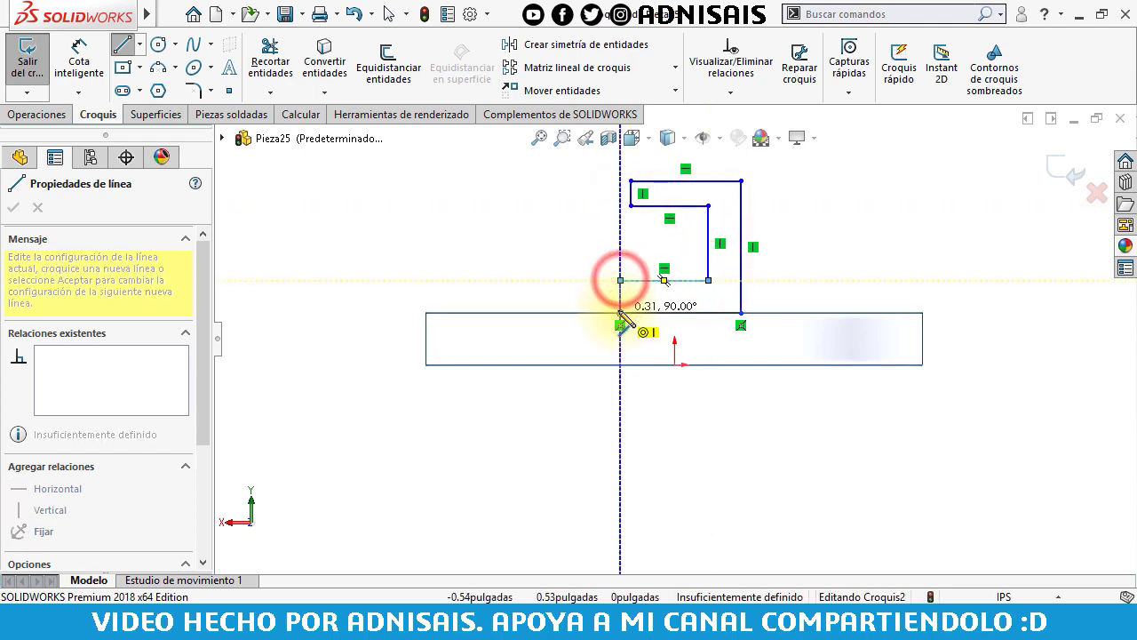
click(620, 313)
key(Escape)
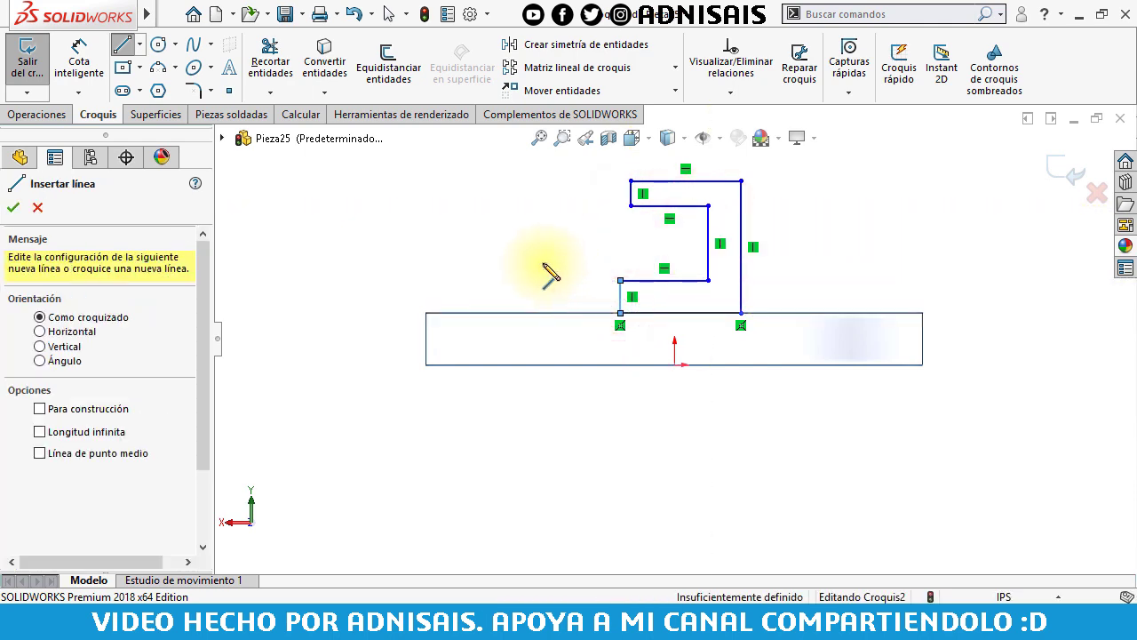
key(Escape)
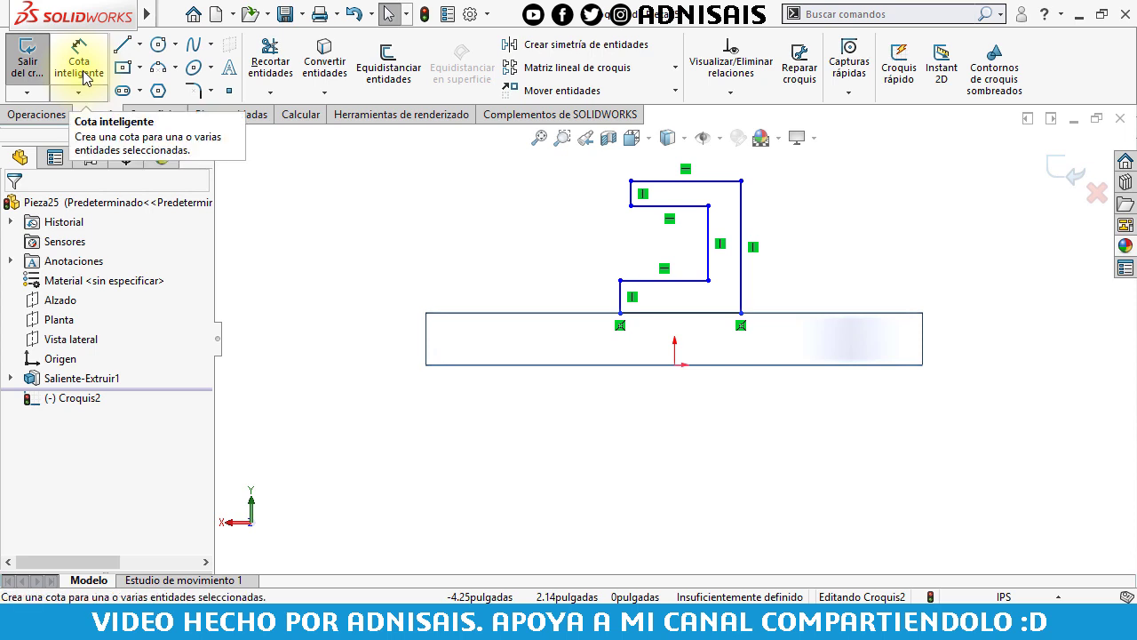
Make the upper-left and lower-left vertical lines collinear.
click(86, 78)
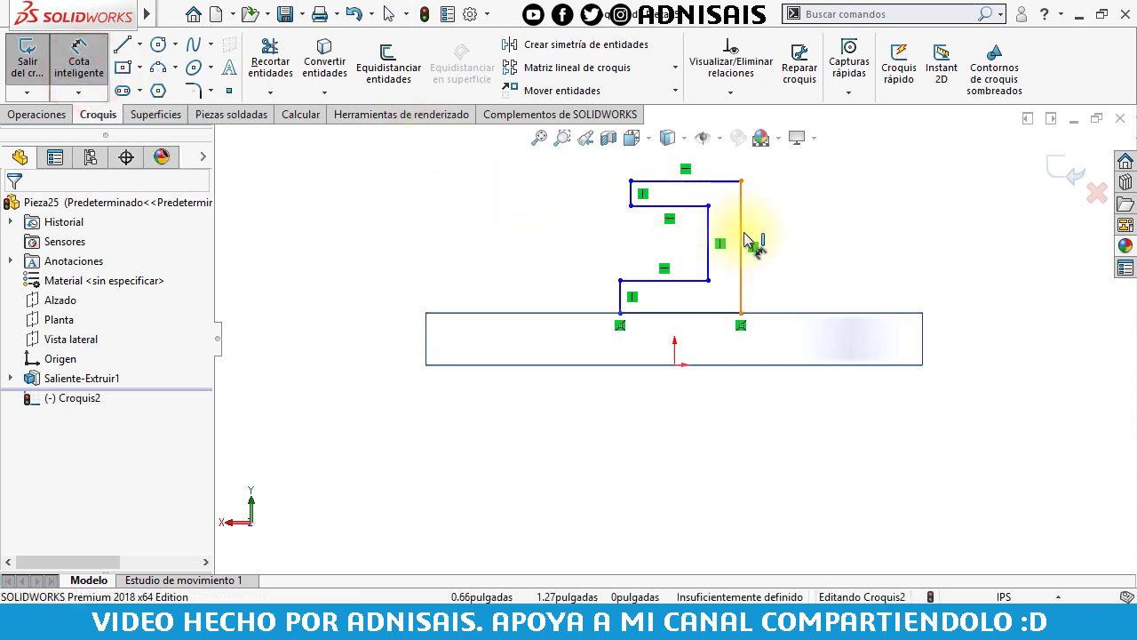
key(Escape)
click(630, 192)
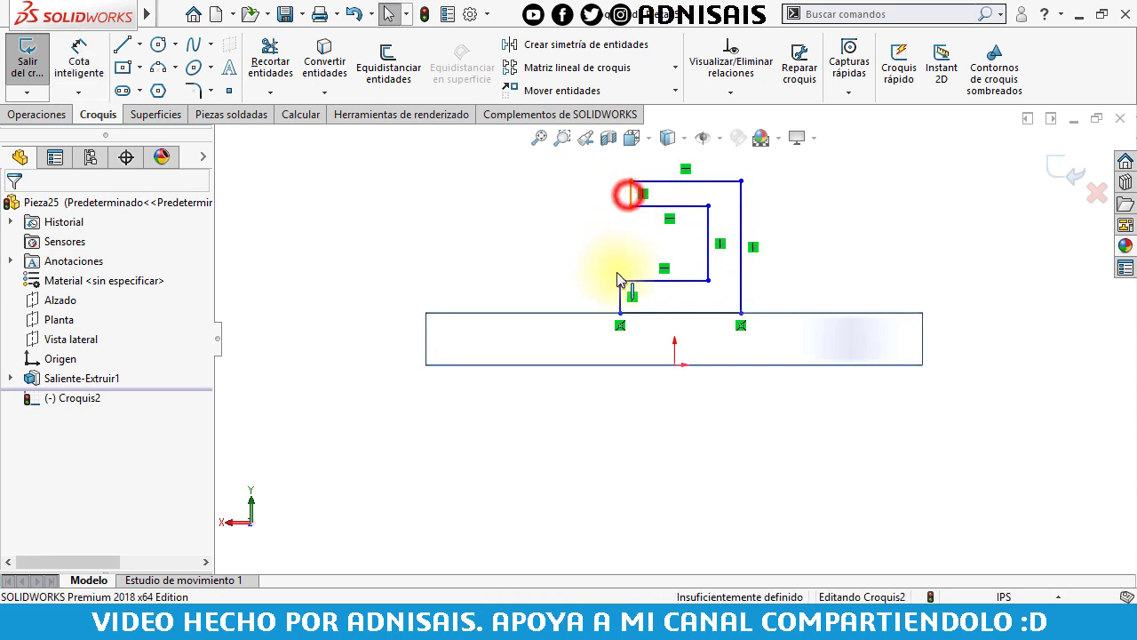
click(618, 288)
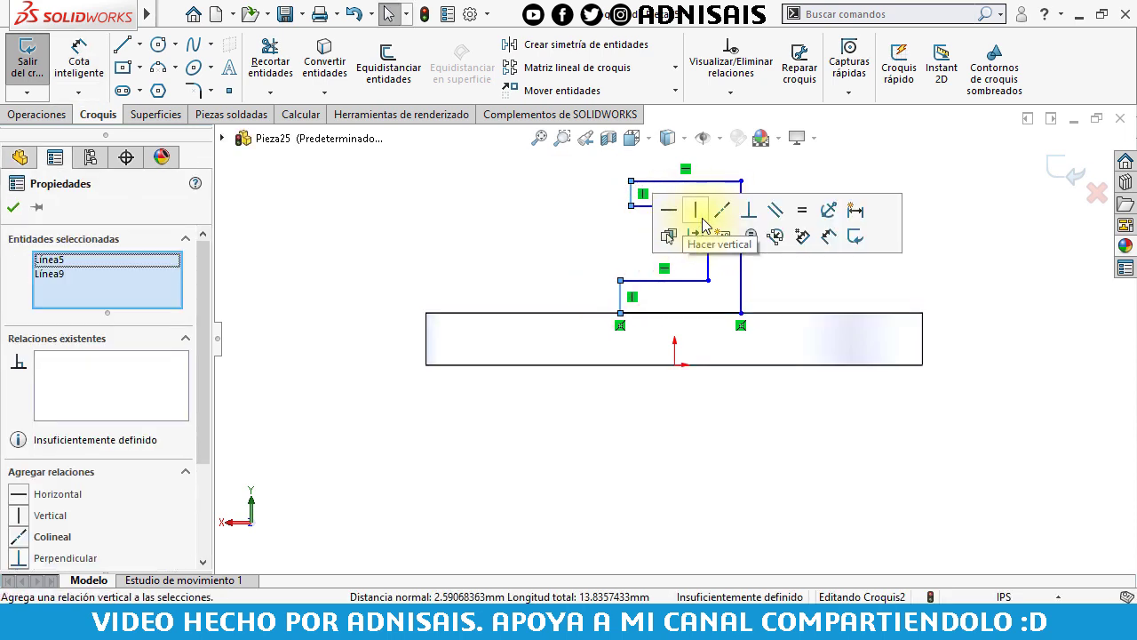
click(718, 218)
click(569, 224)
Dimension the top line to 1.75 and its height above the origin to 2.12.
click(79, 55)
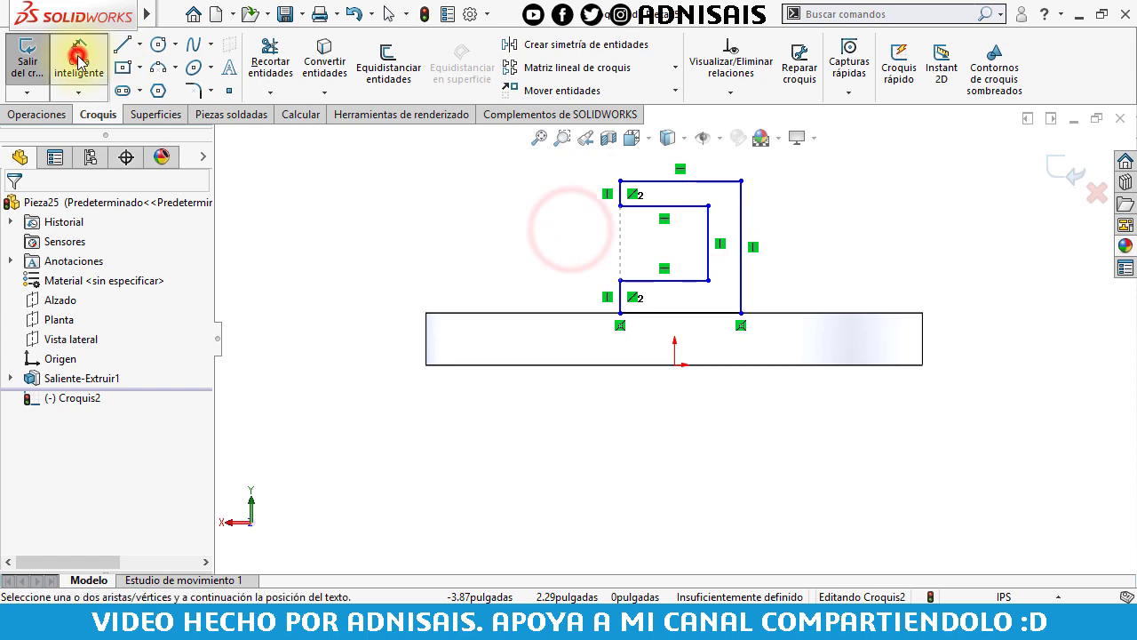
click(724, 192)
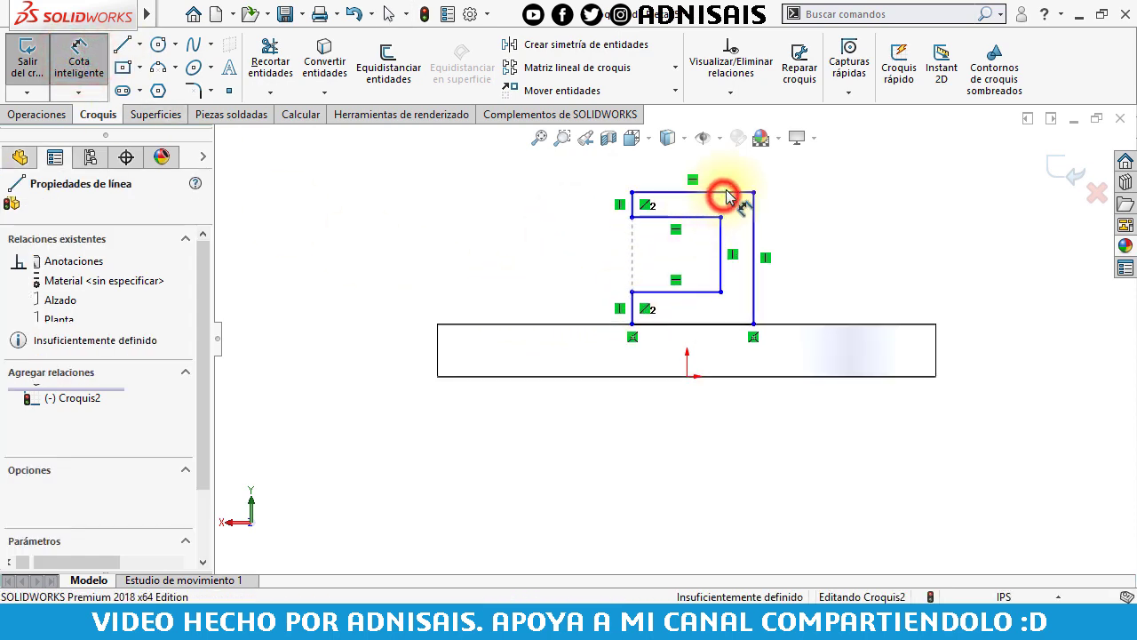
click(727, 173)
text(1)
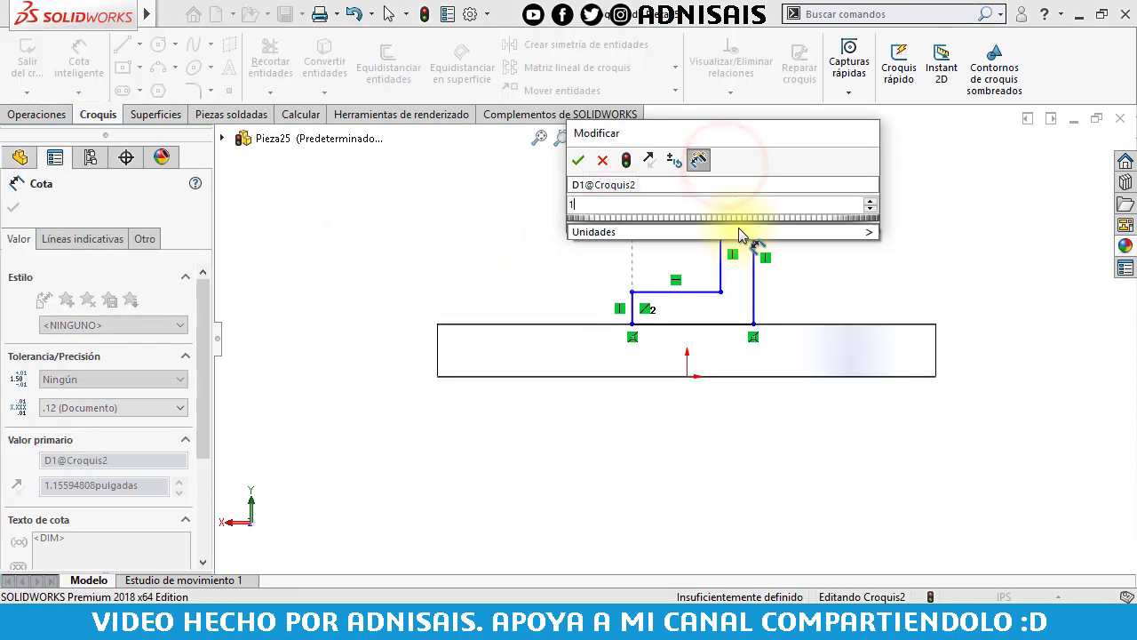
text(.75)
key(Return)
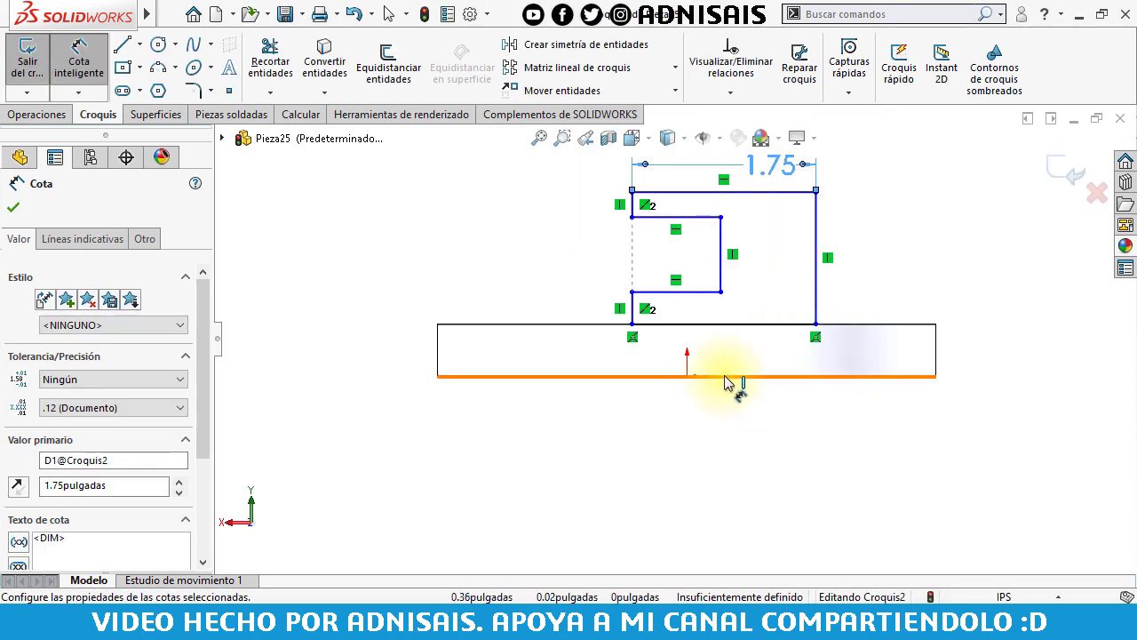
click(686, 376)
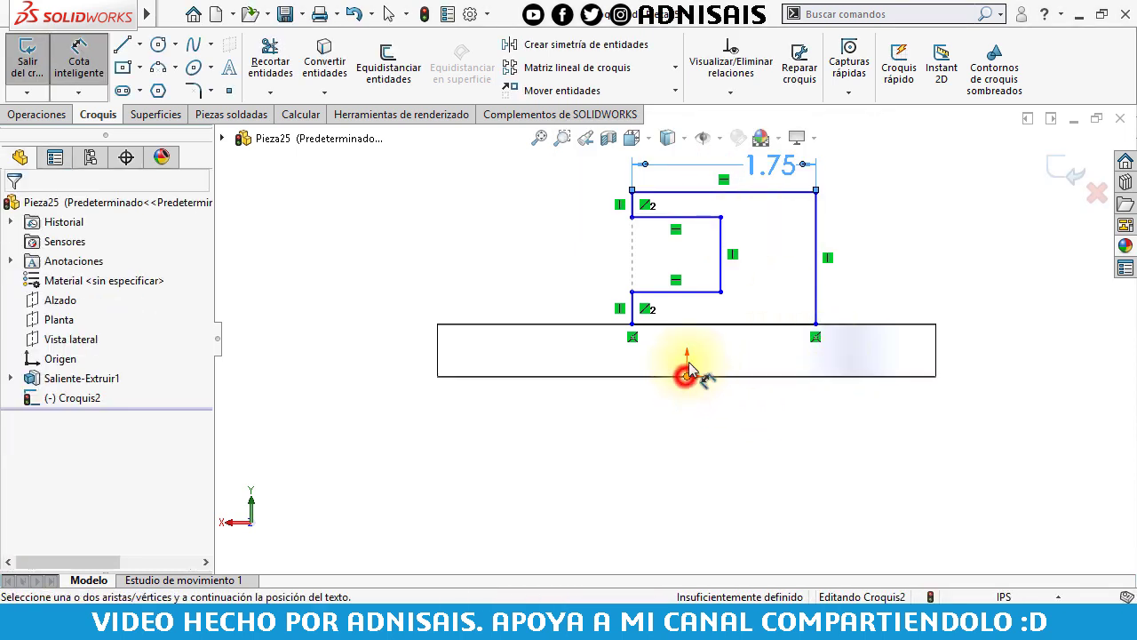
click(680, 193)
click(395, 238)
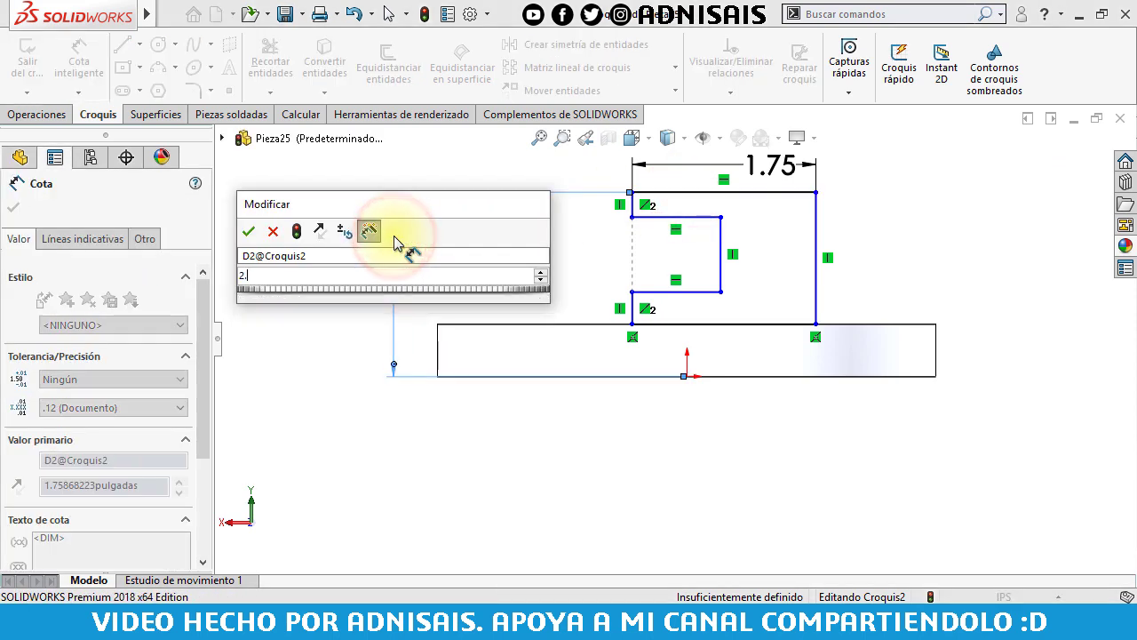
text(2.12)
key(Return)
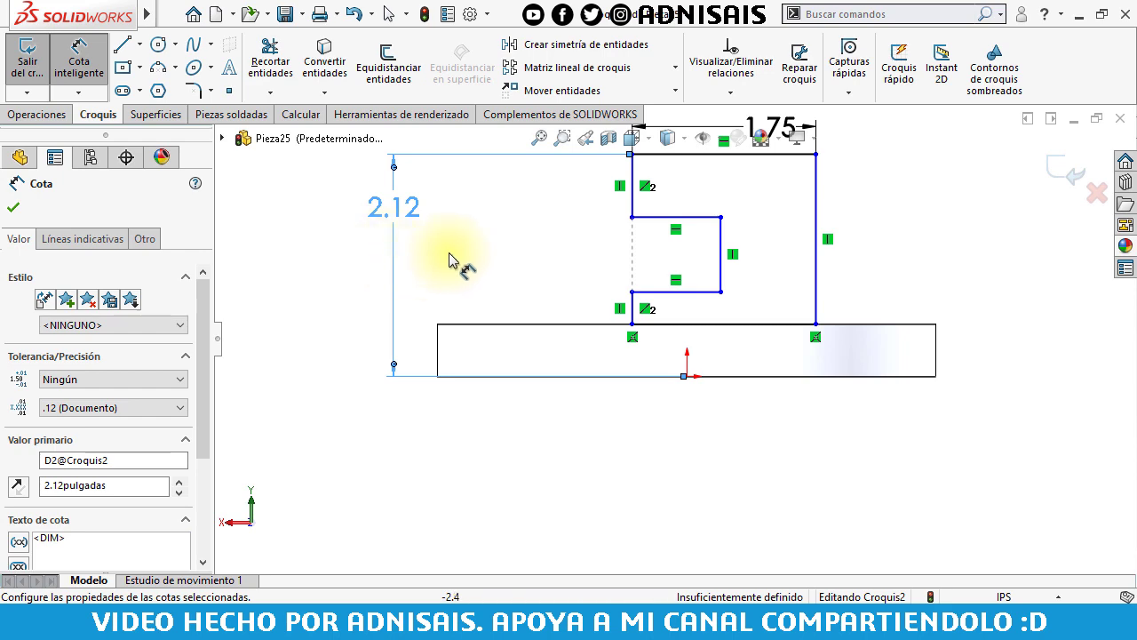
Dimension the upper-left vertical line to .37 and the inner vertical line to .87.
key(f)
click(649, 260)
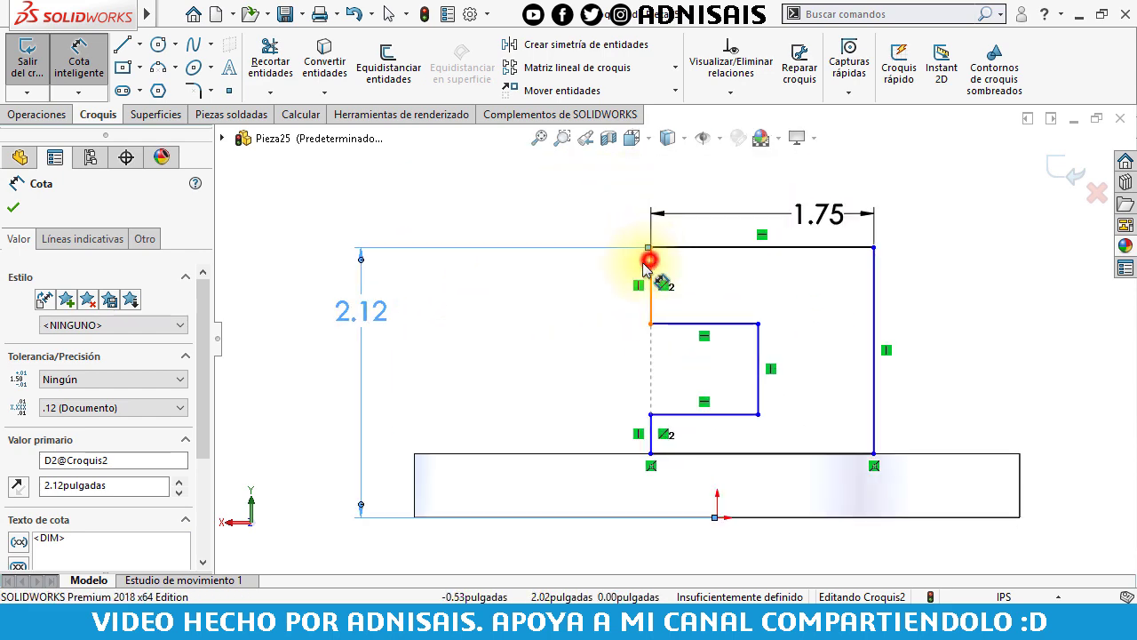
click(601, 271)
text(.37)
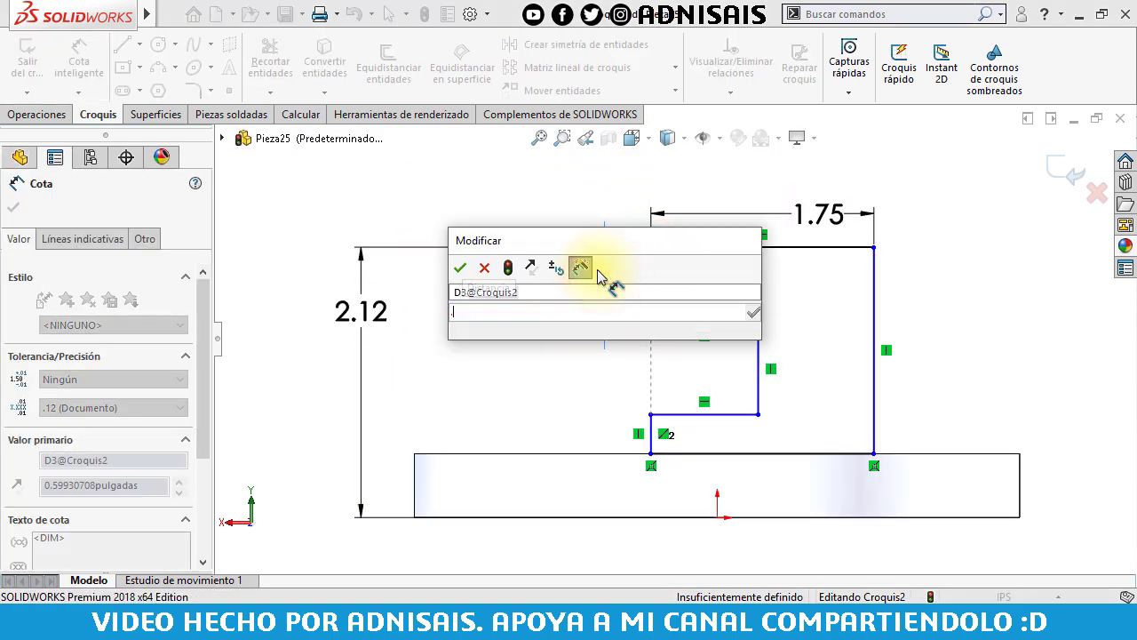
key(Return)
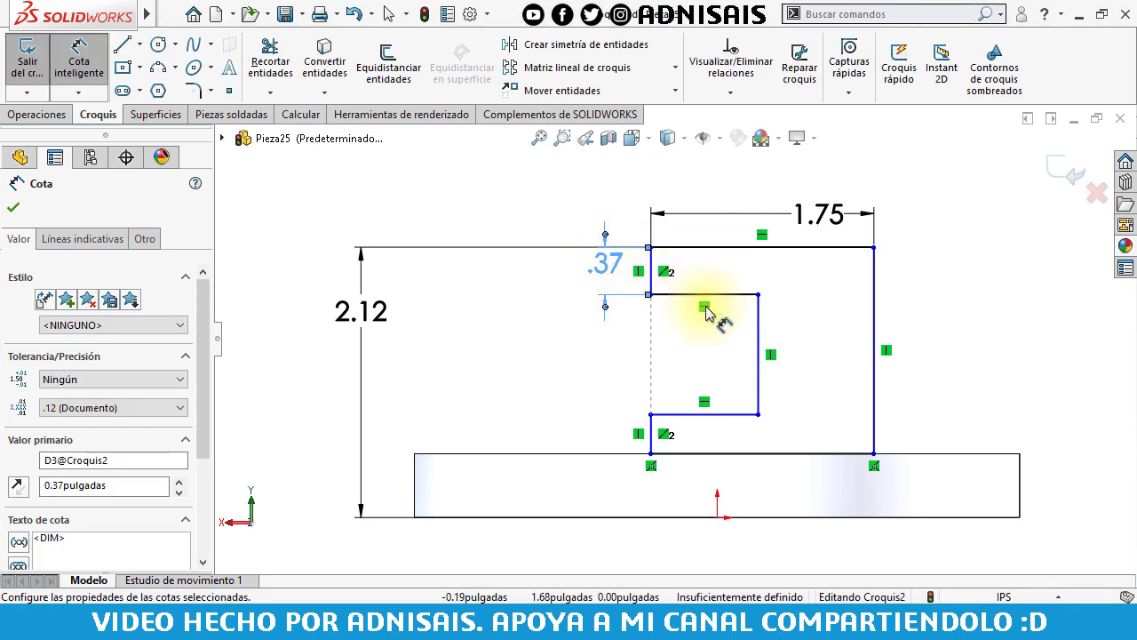
click(758, 322)
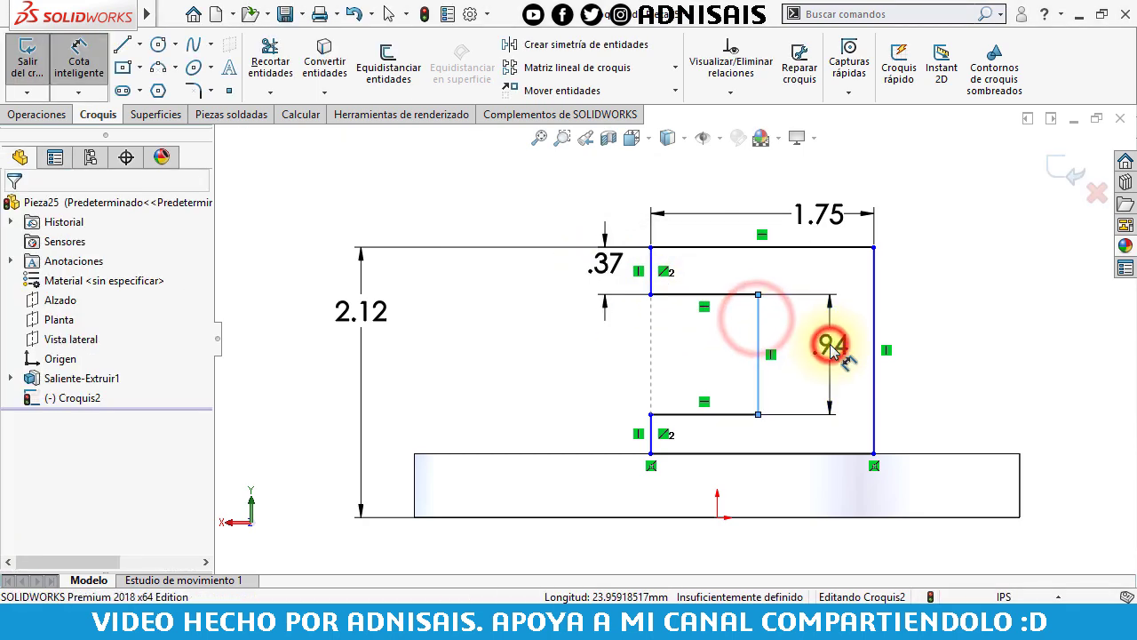
click(831, 346)
text(.87)
key(Return)
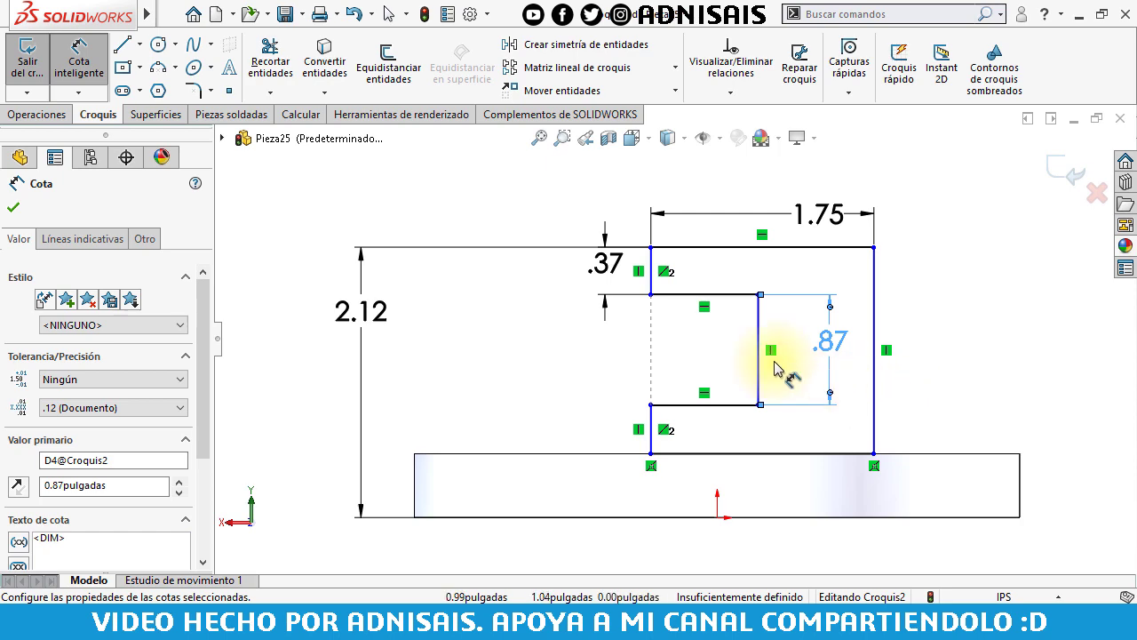
Set the left line's distance from the plate edge to 1.50 and the inner opening width to 1.00.
click(649, 264)
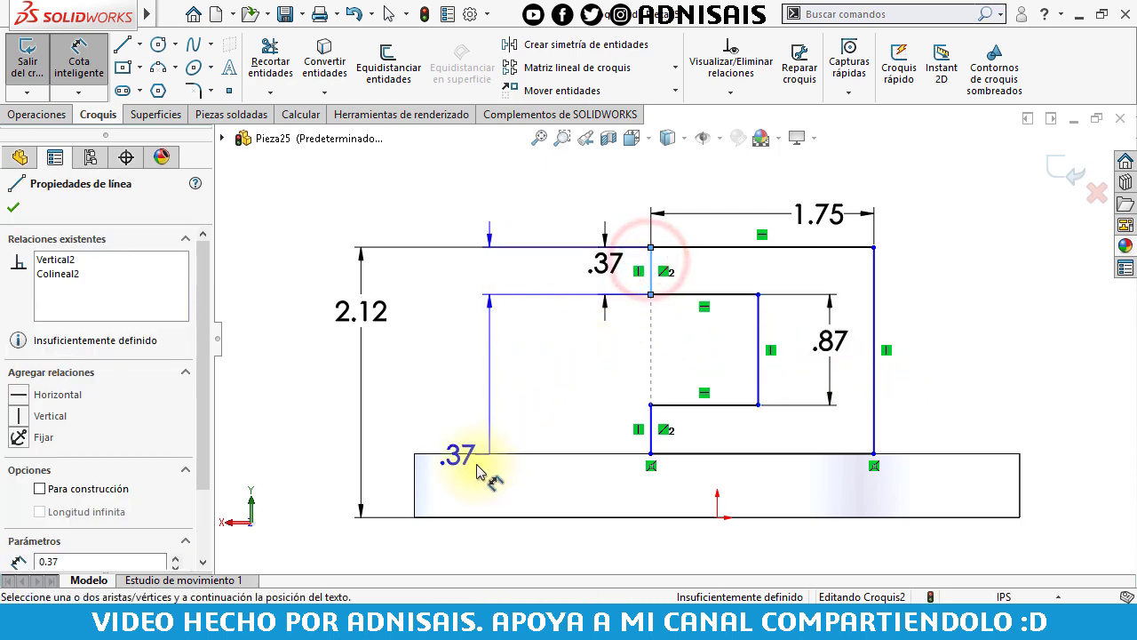
click(412, 469)
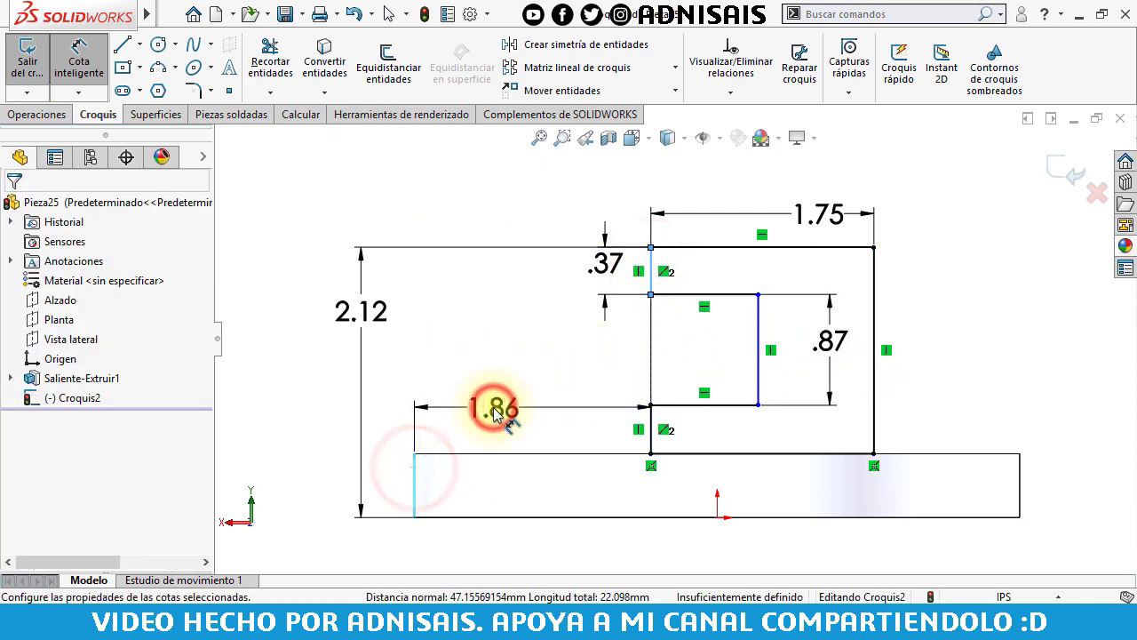
click(496, 407)
text(1.5)
key(Return)
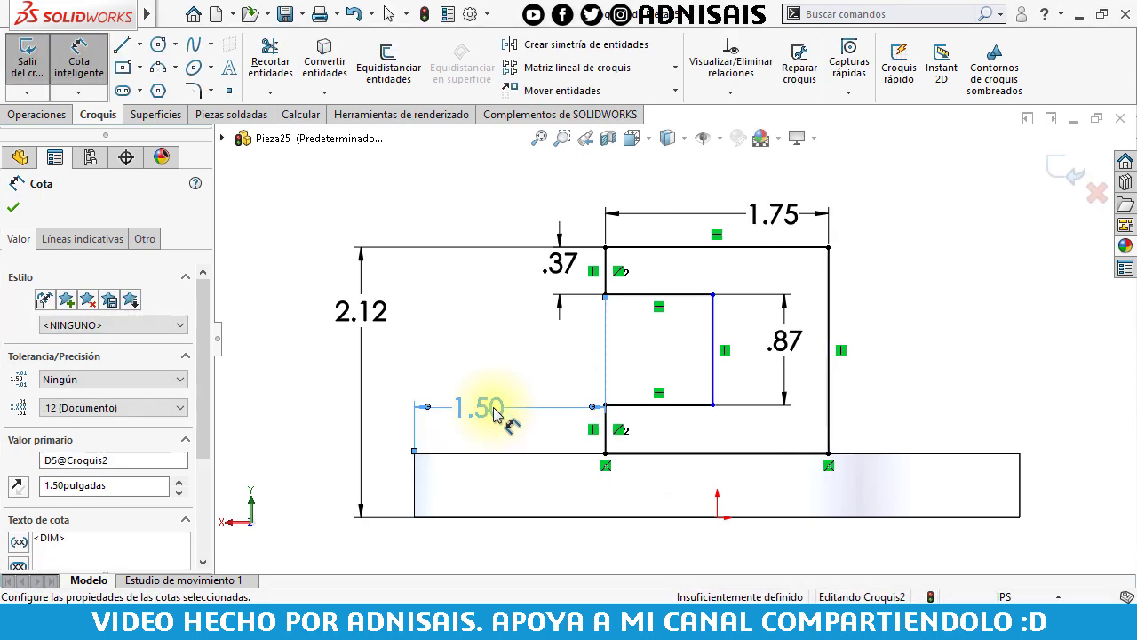
click(635, 405)
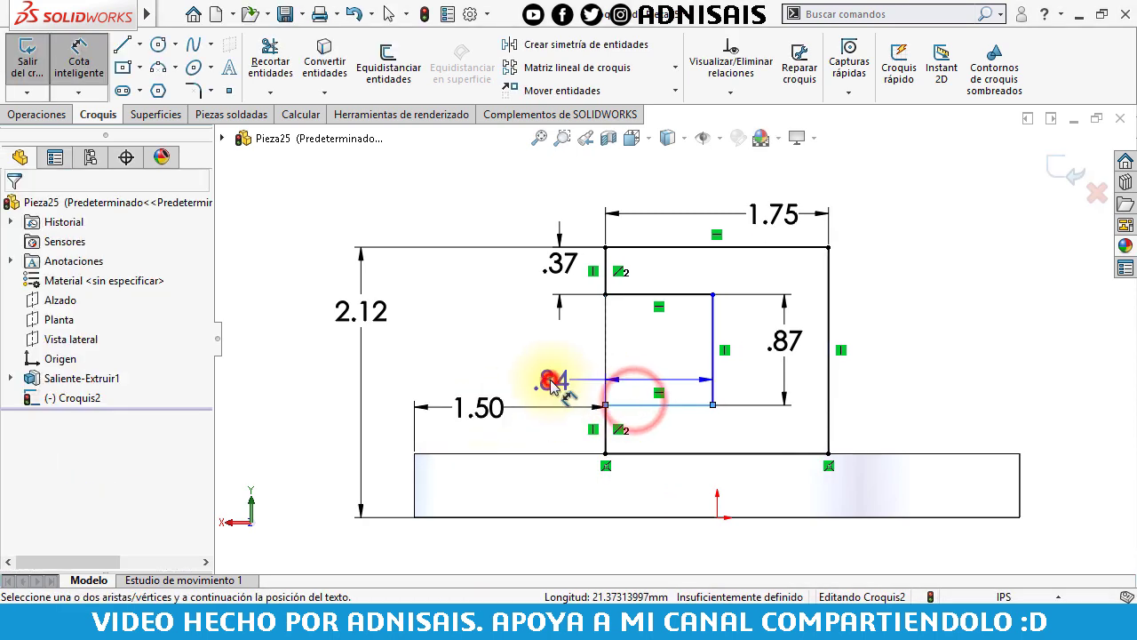
click(551, 381)
text(1)
key(Return)
key(Escape)
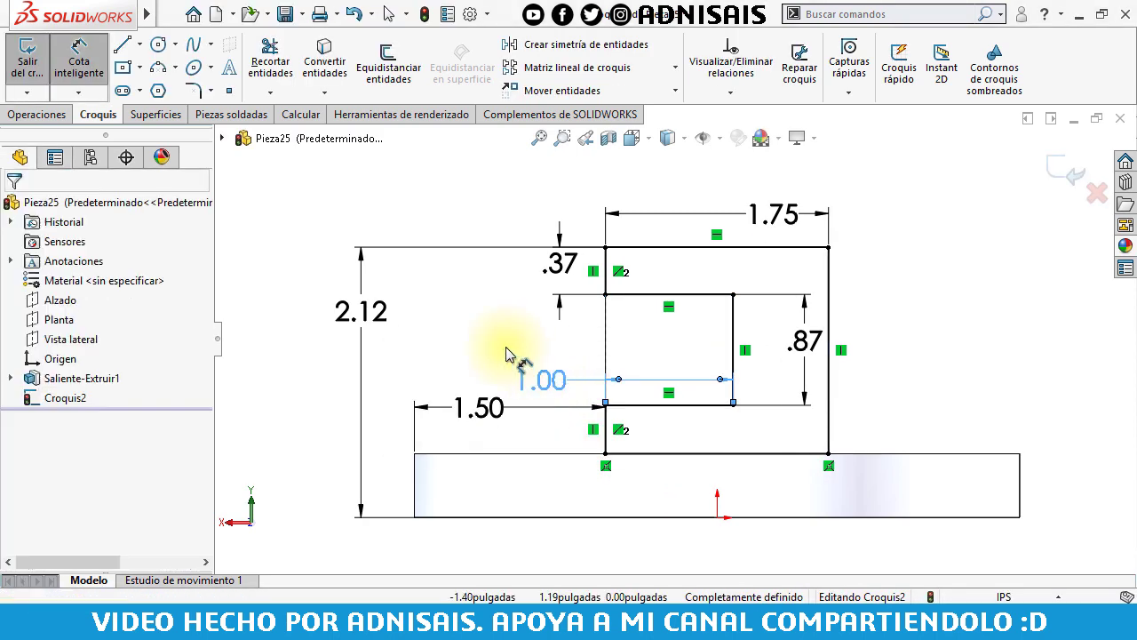
click(52, 115)
click(35, 76)
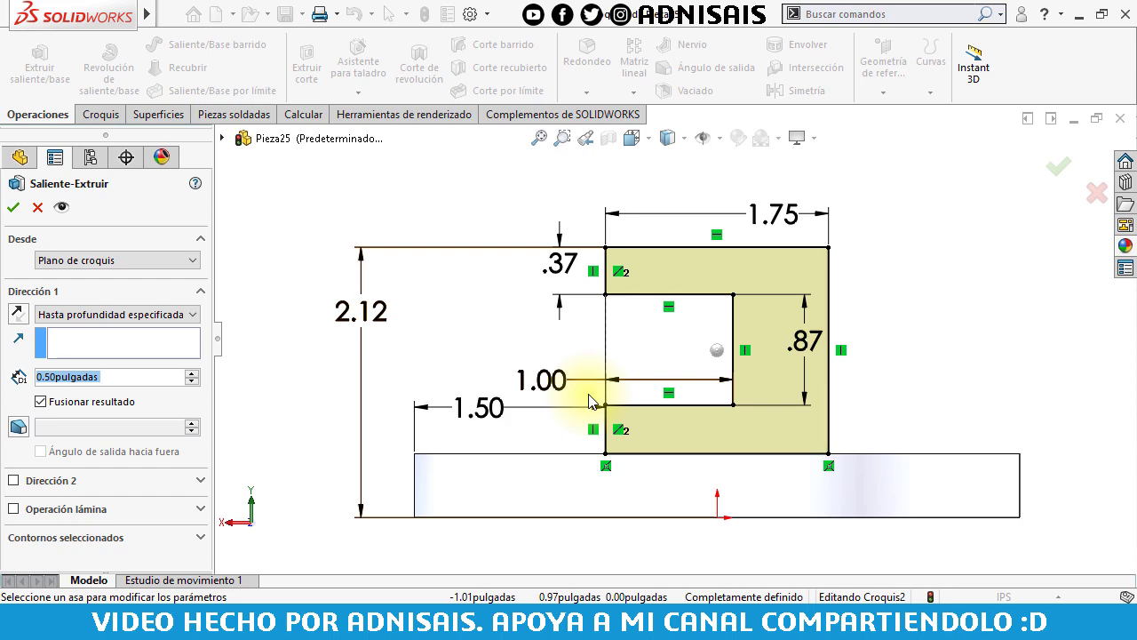
Extrude the C-shaped sketch in the reversed direction to a 1.25+.62 (1.87 in) depth.
mouse_move(716, 381)
middle_down()
mouse_move(878, 423)
mouse_move(853, 418)
middle_up()
click(15, 318)
drag(138, 379, 3, 380)
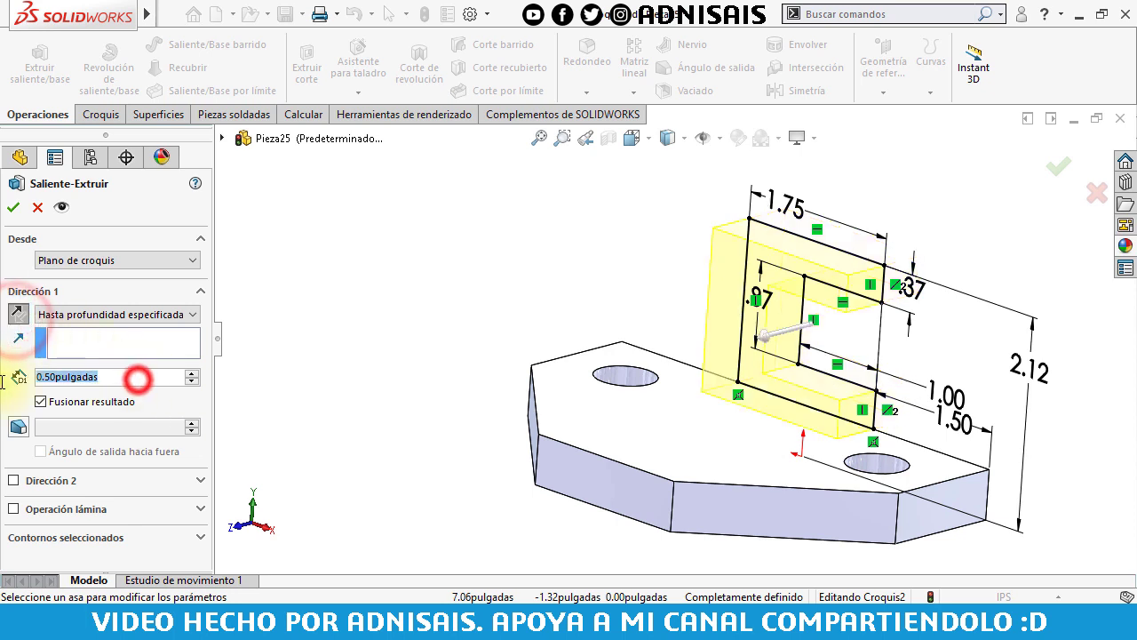
text(1.25)
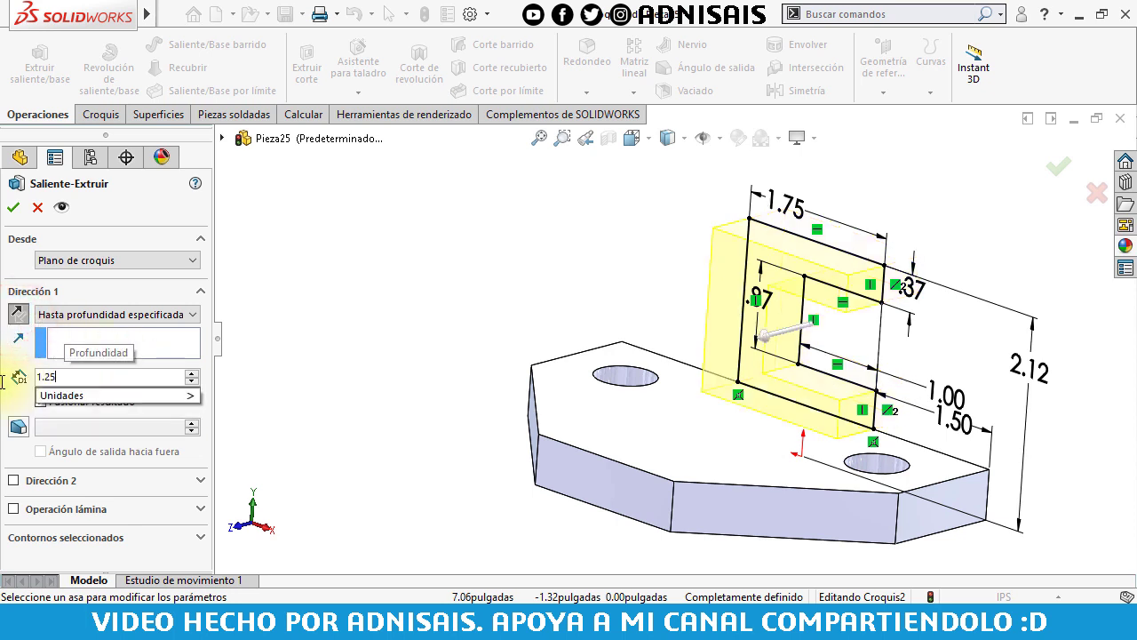
text(+.62)
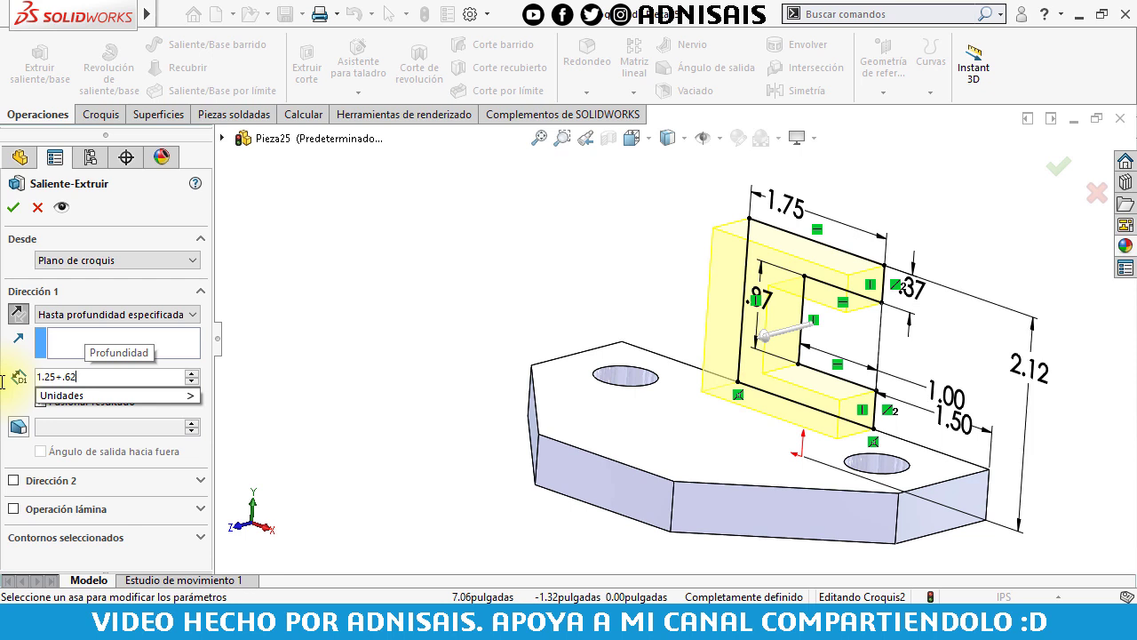
key(Return)
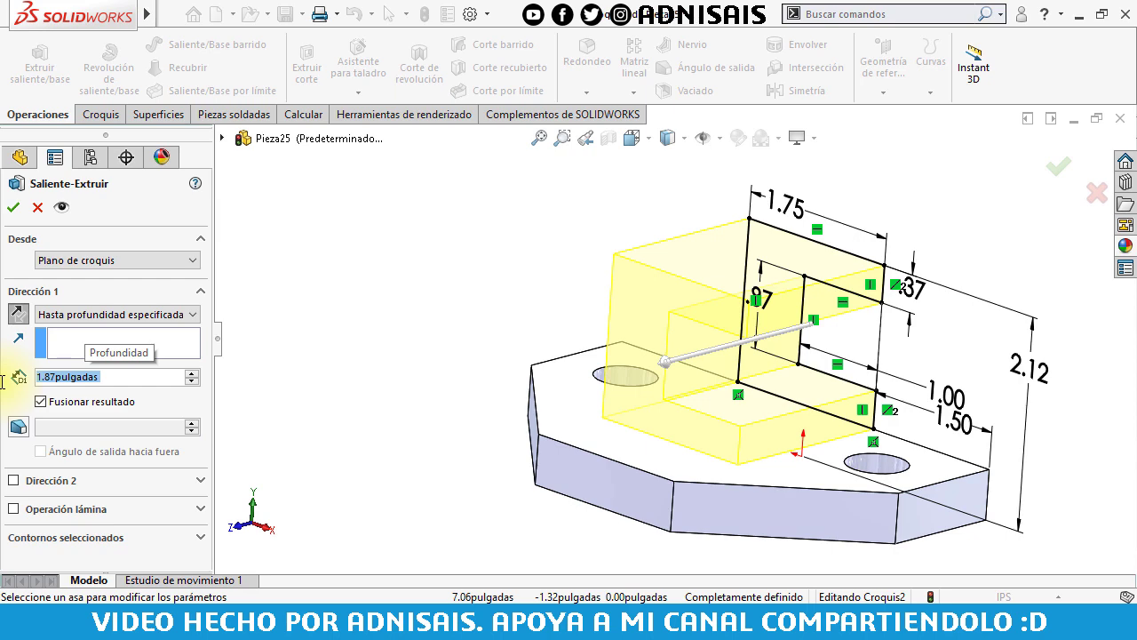
key(Return)
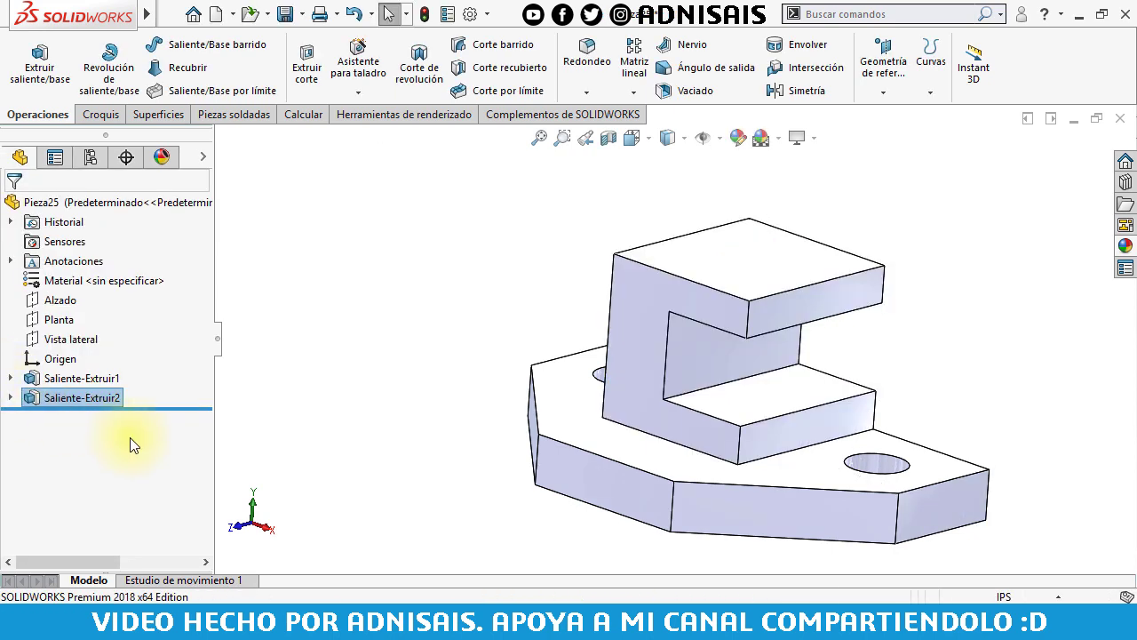
scroll(427, 444, up, 1)
scroll(518, 401, up, 3)
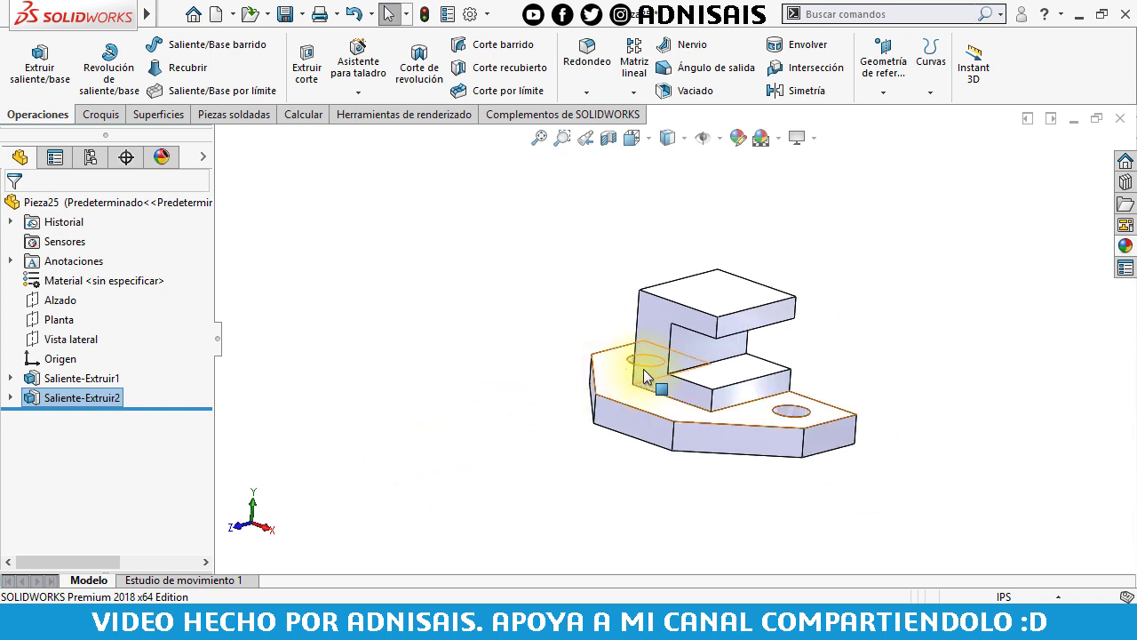
scroll(710, 347, down, 1)
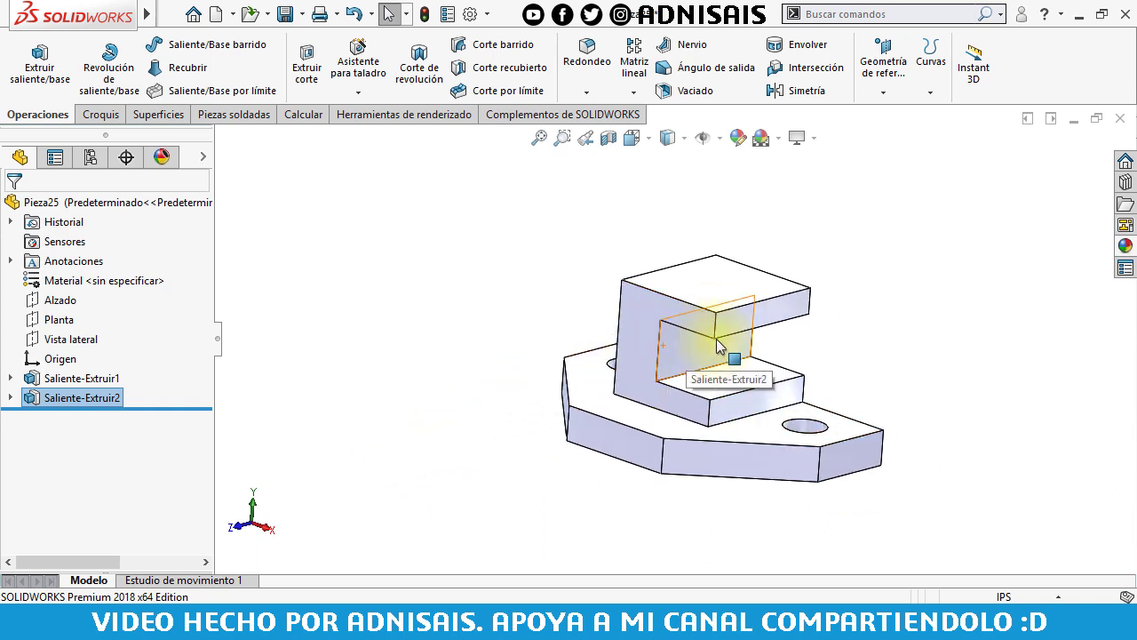
Sketch a corner rectangle along the edge of the boss's top face.
click(693, 286)
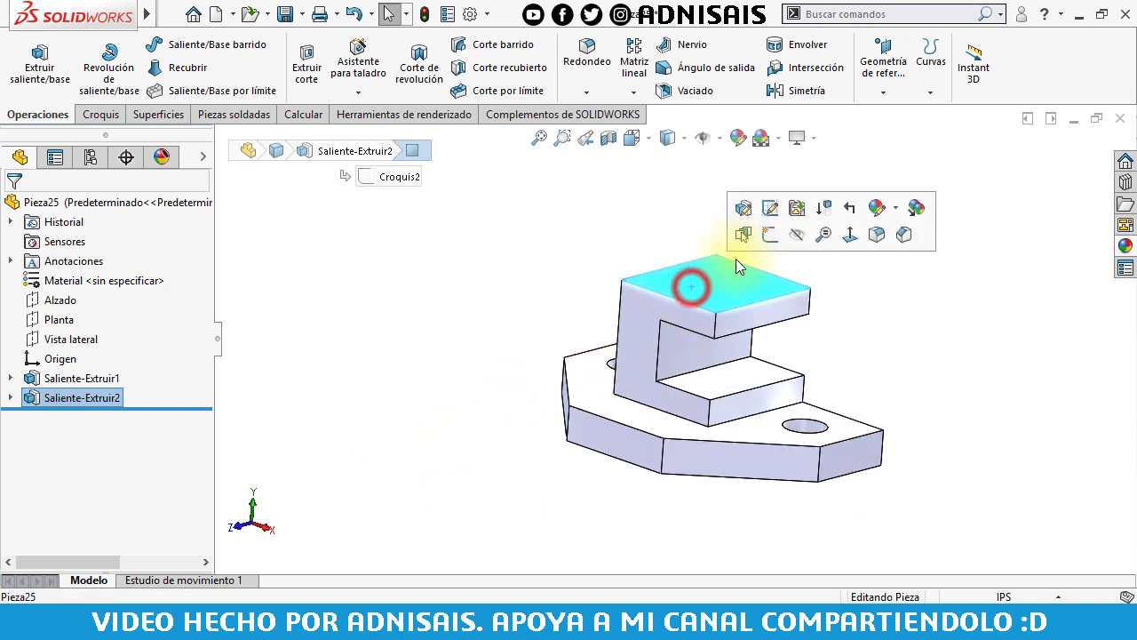
click(767, 231)
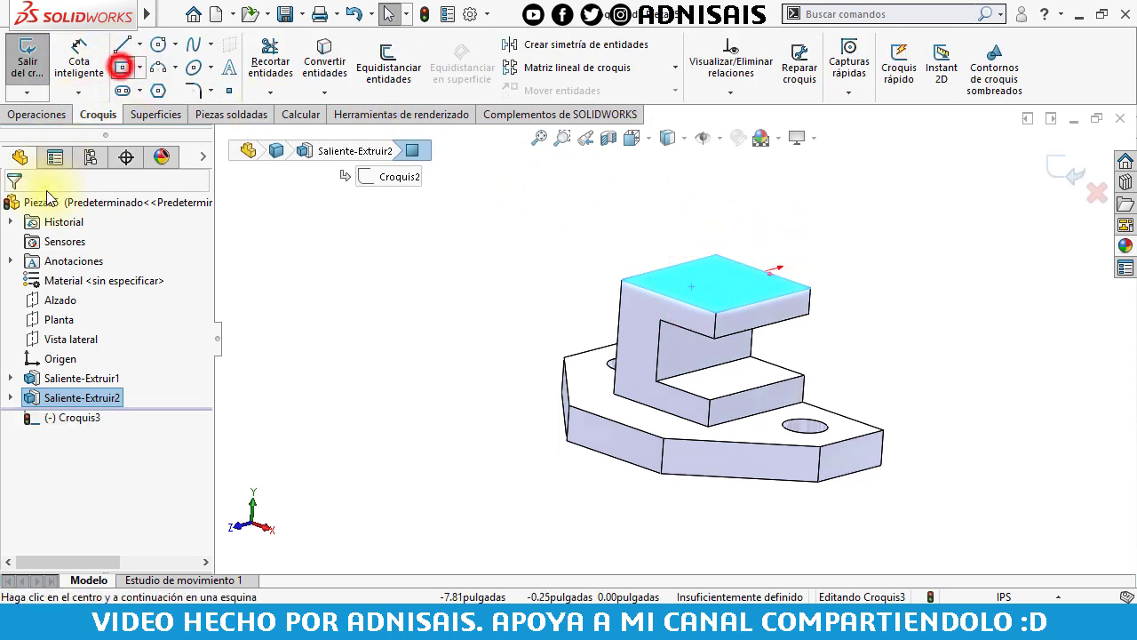
click(122, 67)
click(28, 272)
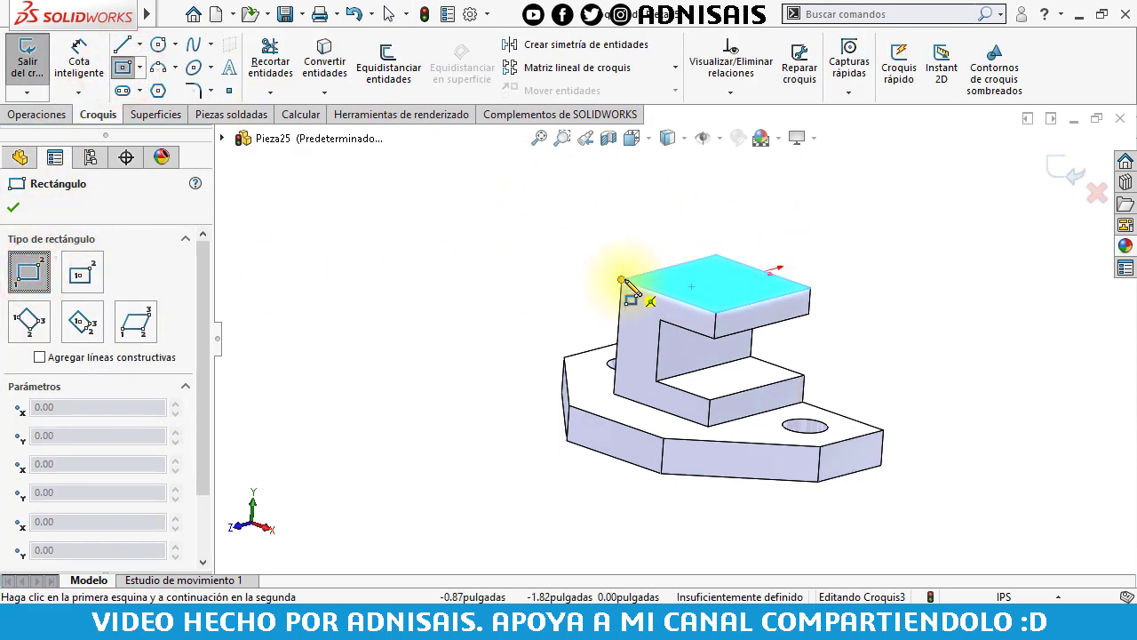
click(622, 281)
click(742, 304)
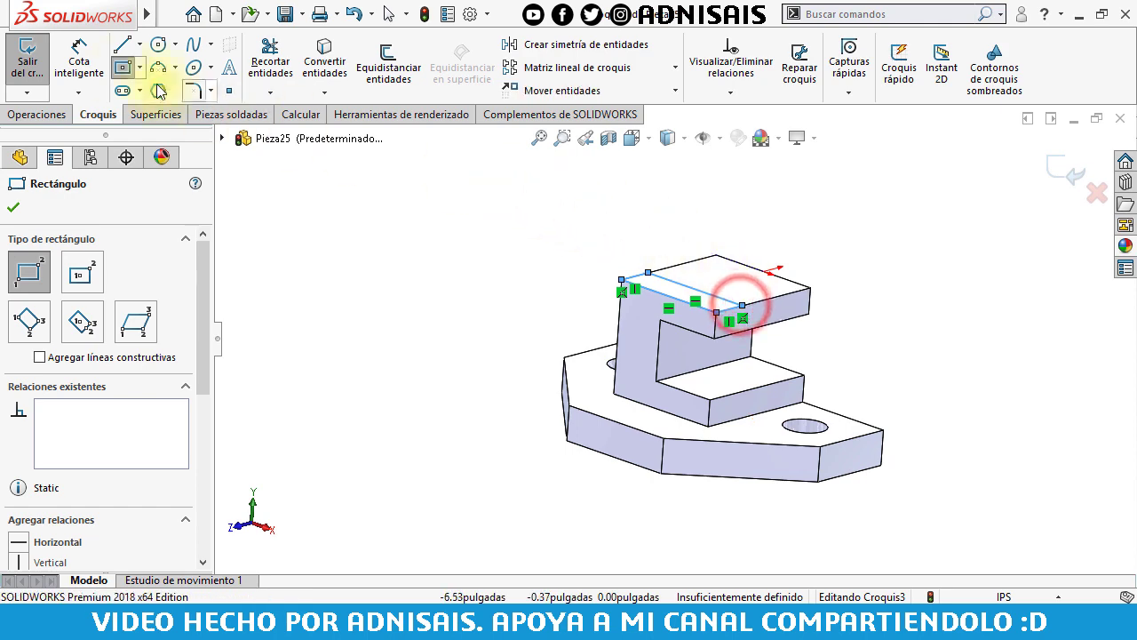
Dimension the rectangle's short side to .62.
click(79, 58)
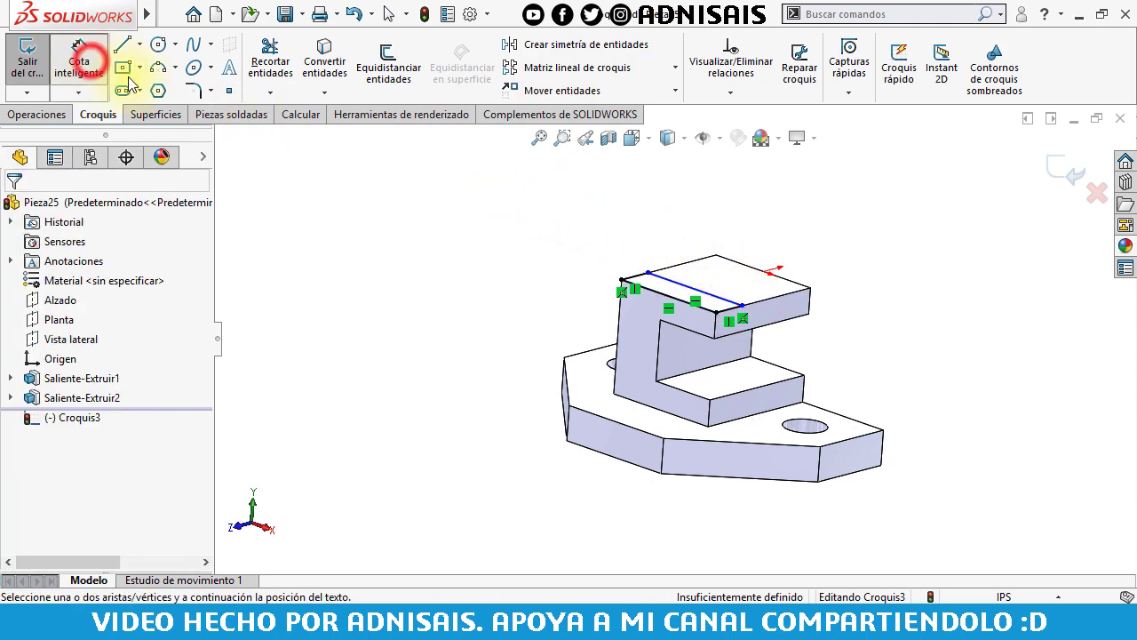
click(644, 280)
click(626, 267)
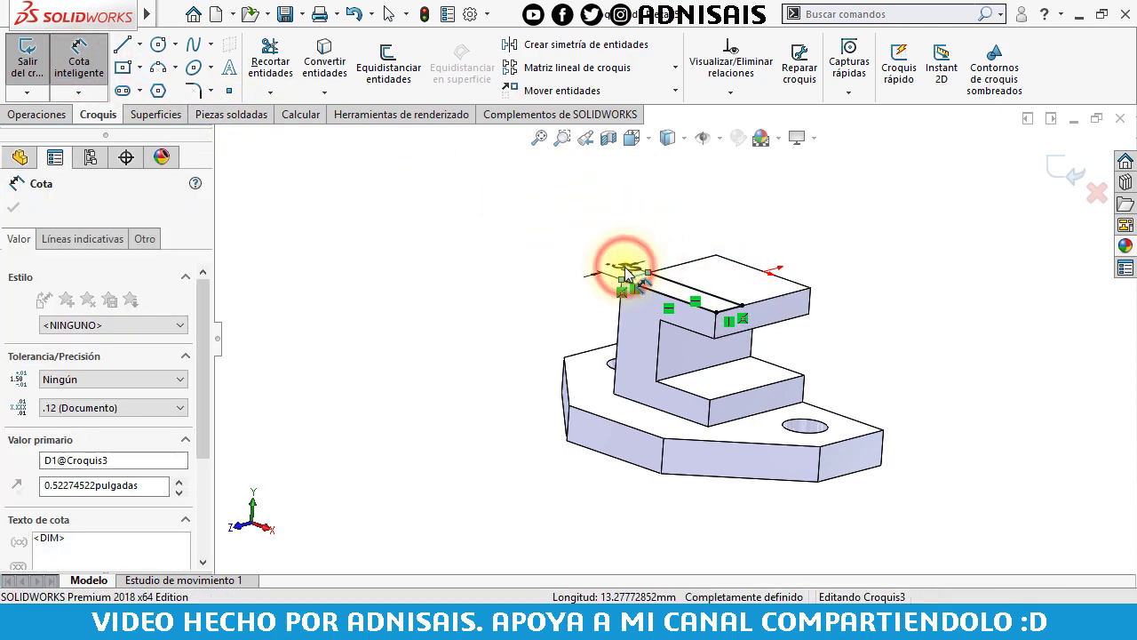
text(62)
key(Return)
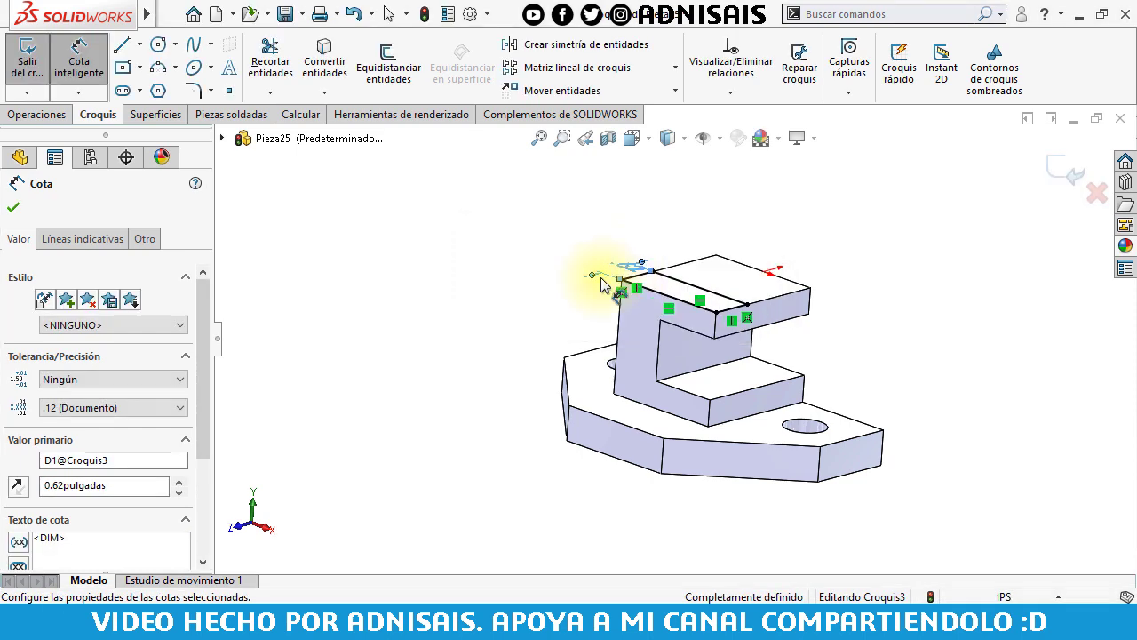
click(37, 114)
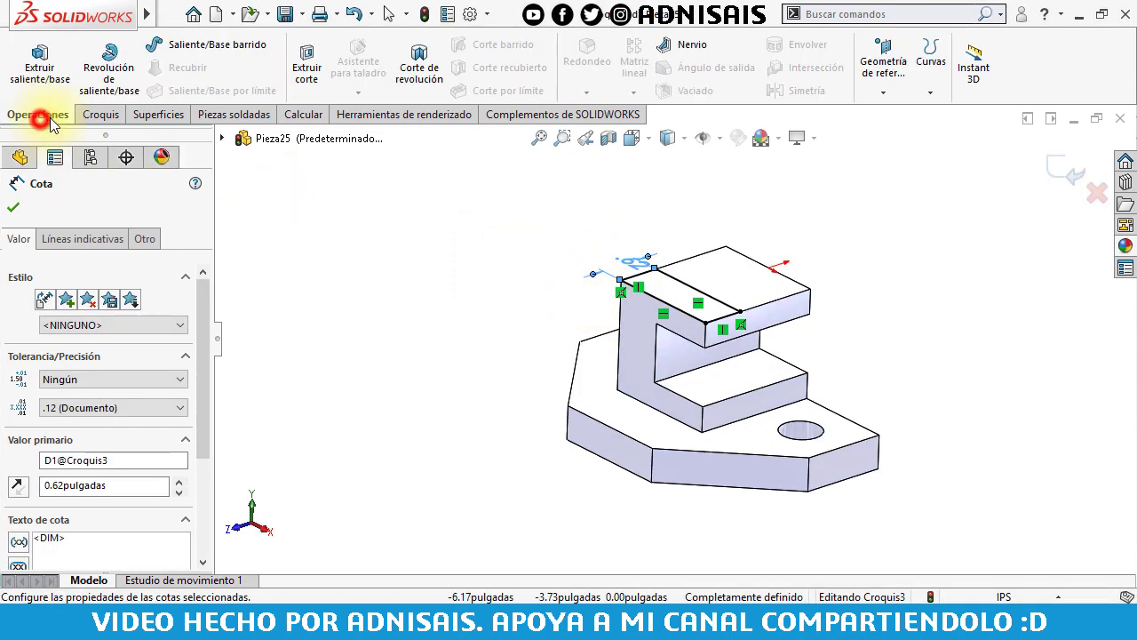
Cut the rectangle 0.75 in deep into the boss and show the part in isometric view.
click(305, 71)
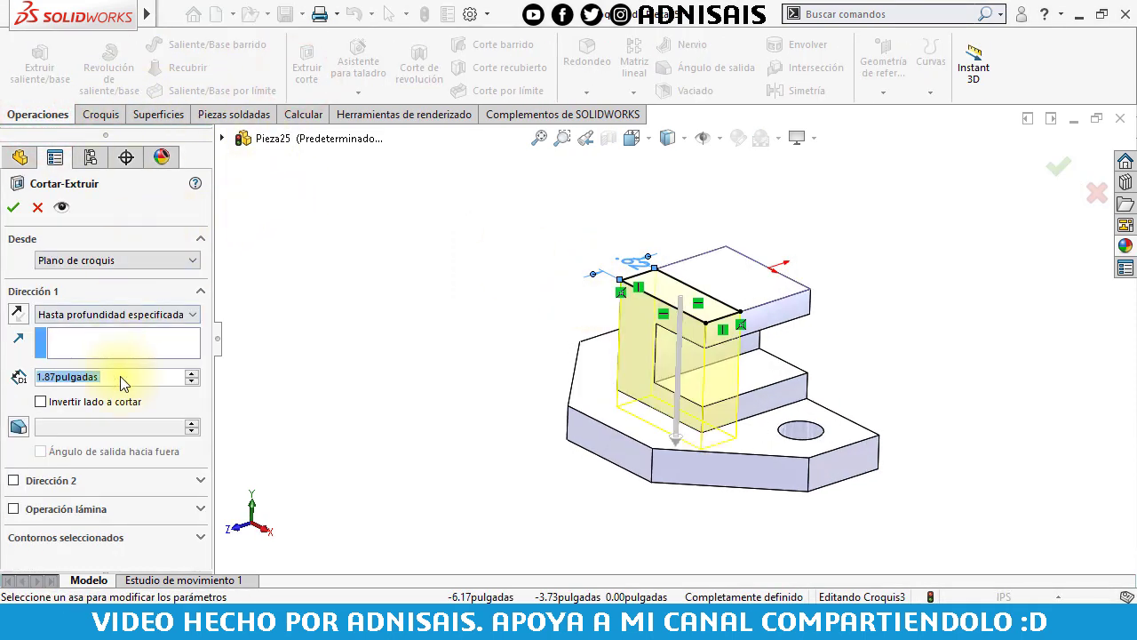
text(0.75)
key(Return)
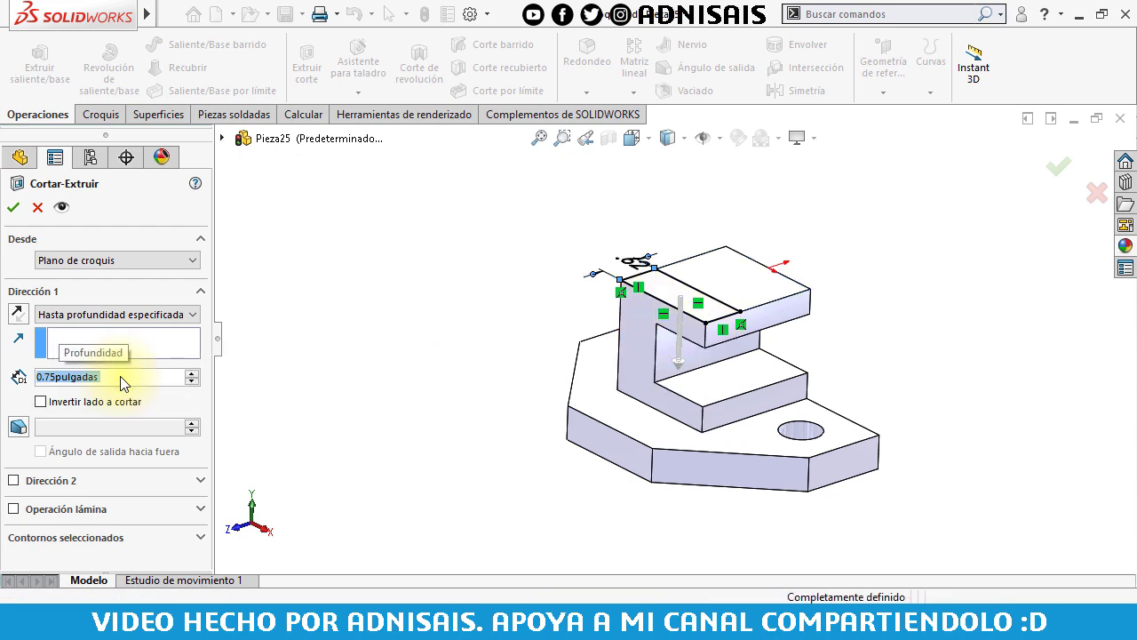
click(293, 282)
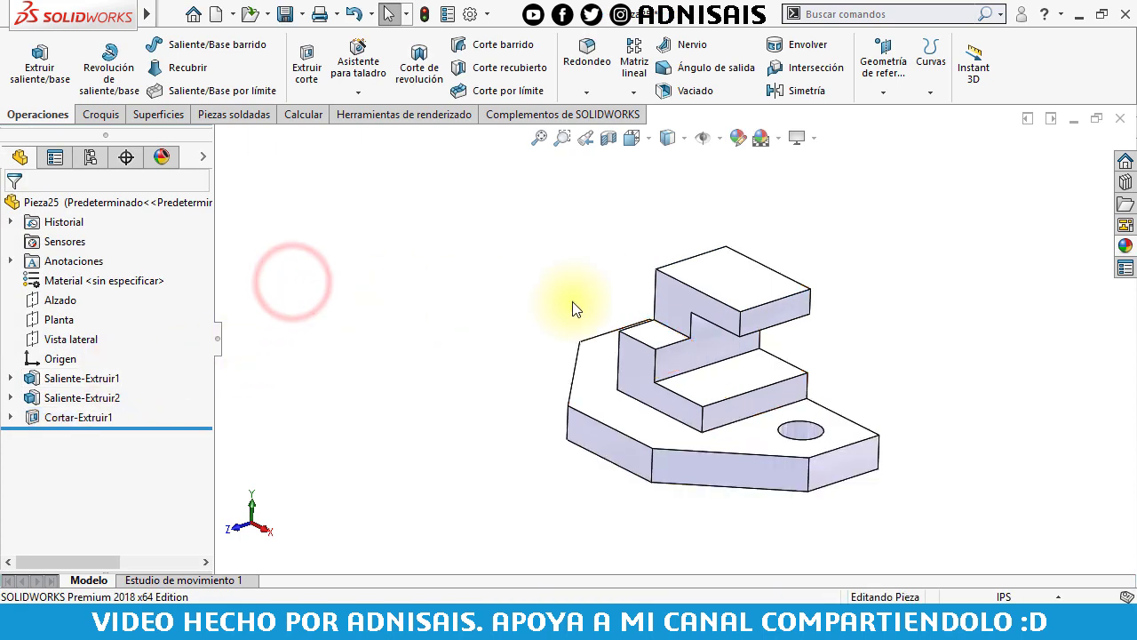
key(ctrl+7)
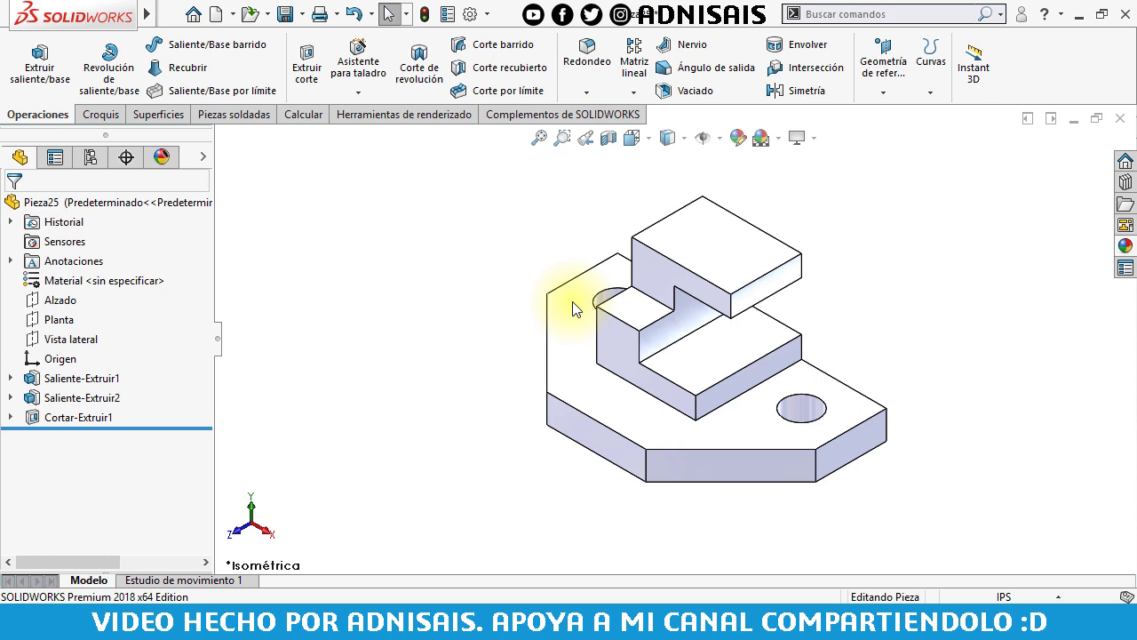
Create new part Pieza26 with IPS inch units and begin Croquis1 on the Vista lateral plane.
click(216, 15)
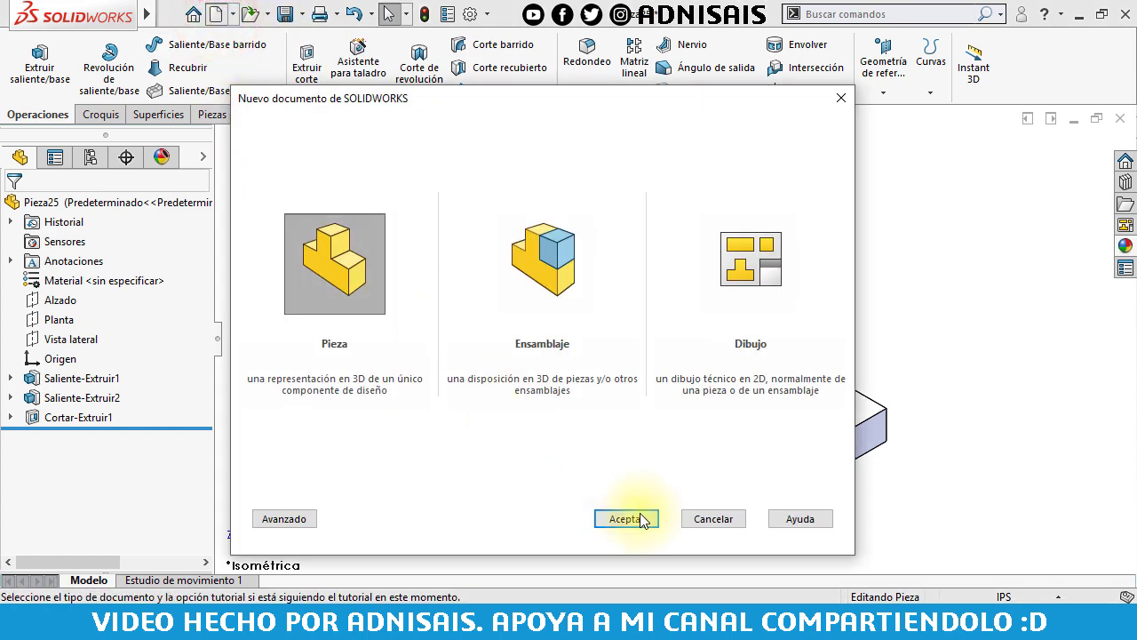
click(641, 520)
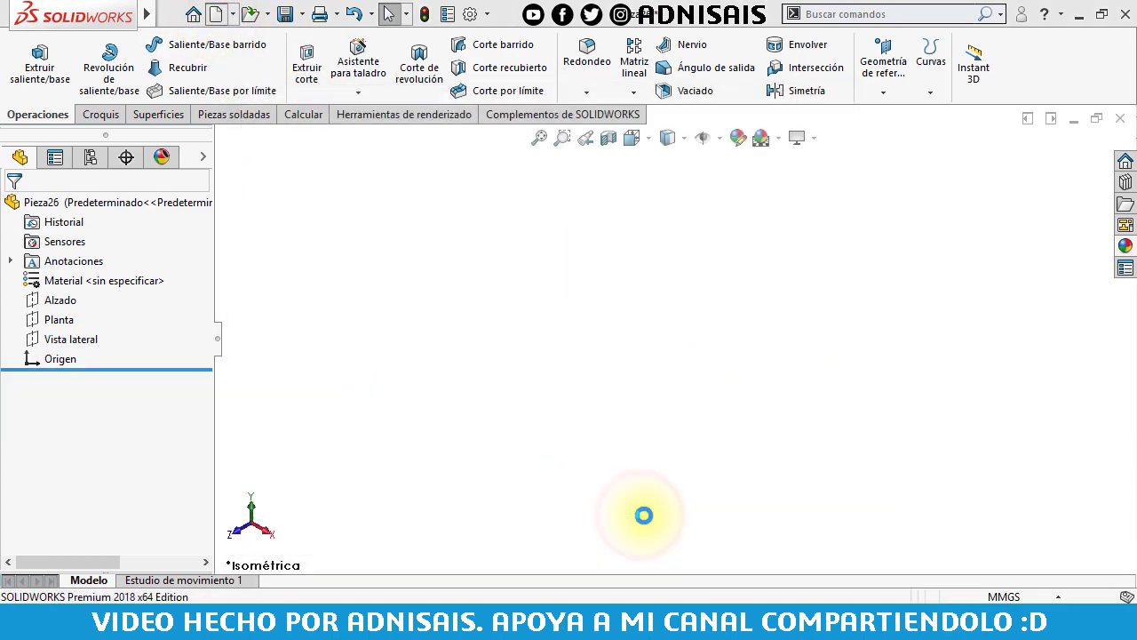
click(1015, 595)
click(1000, 542)
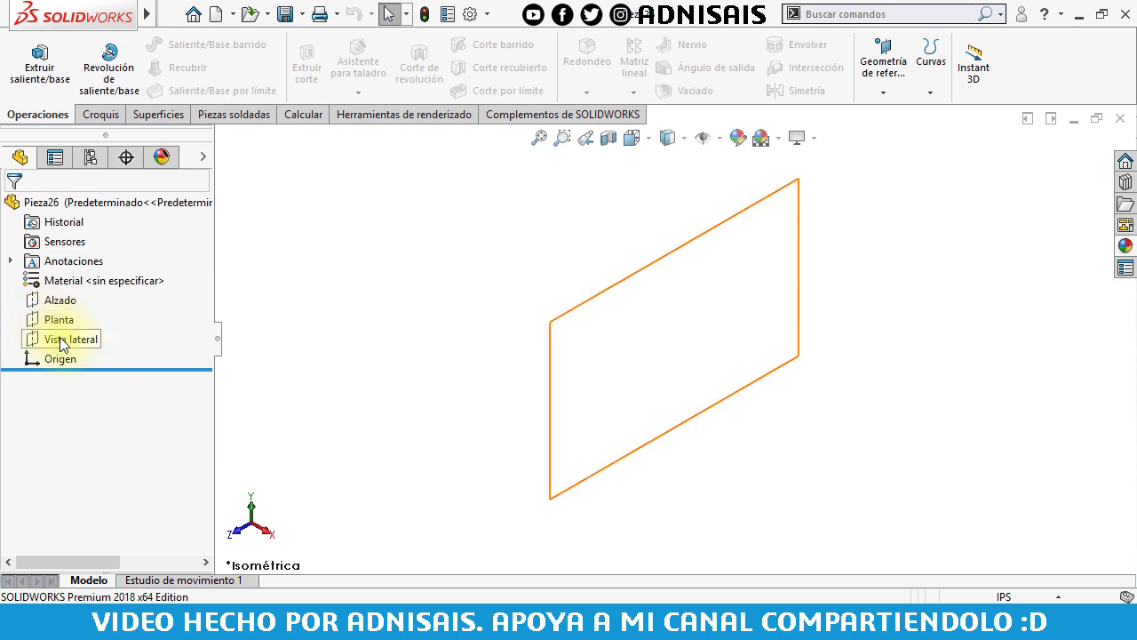
click(60, 338)
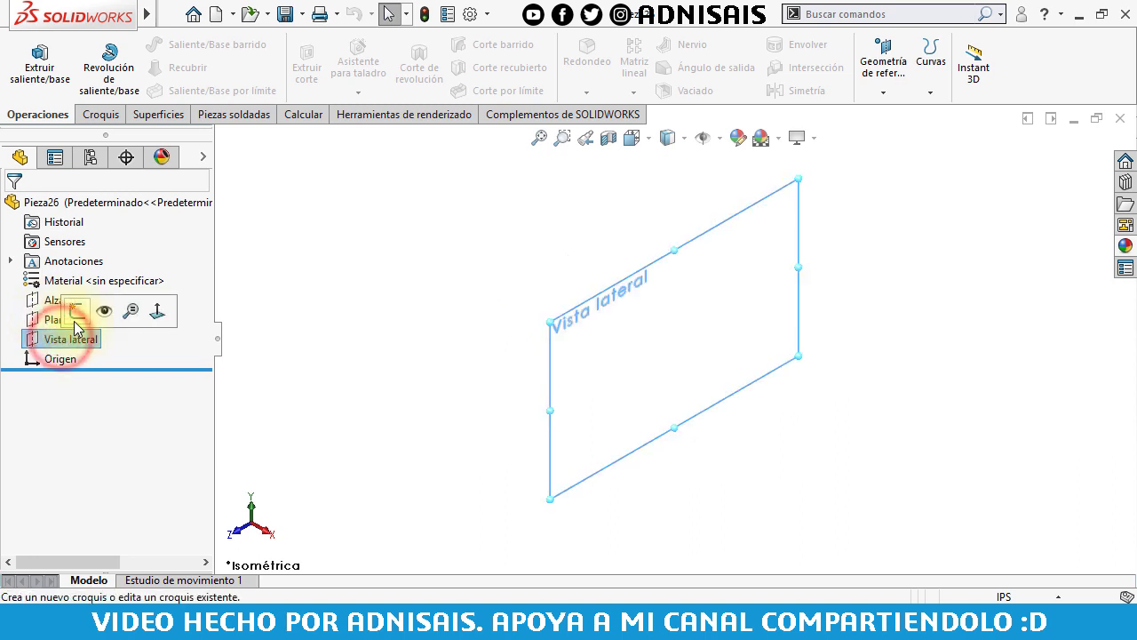
click(77, 310)
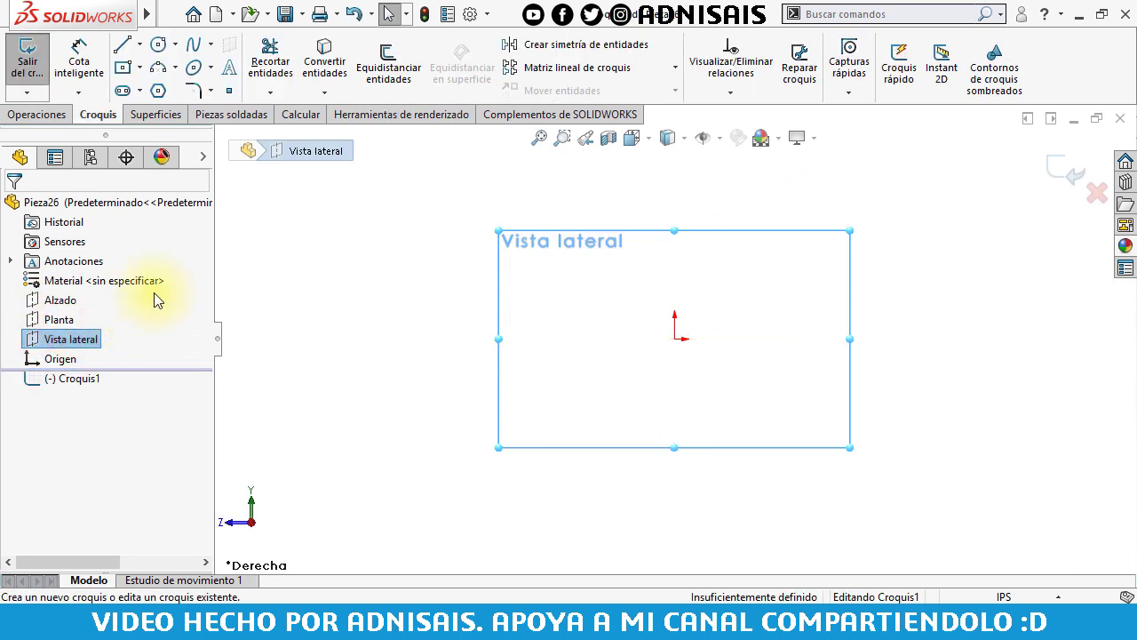
Draw an upright line from the origin and give it a Vertical relation.
click(120, 45)
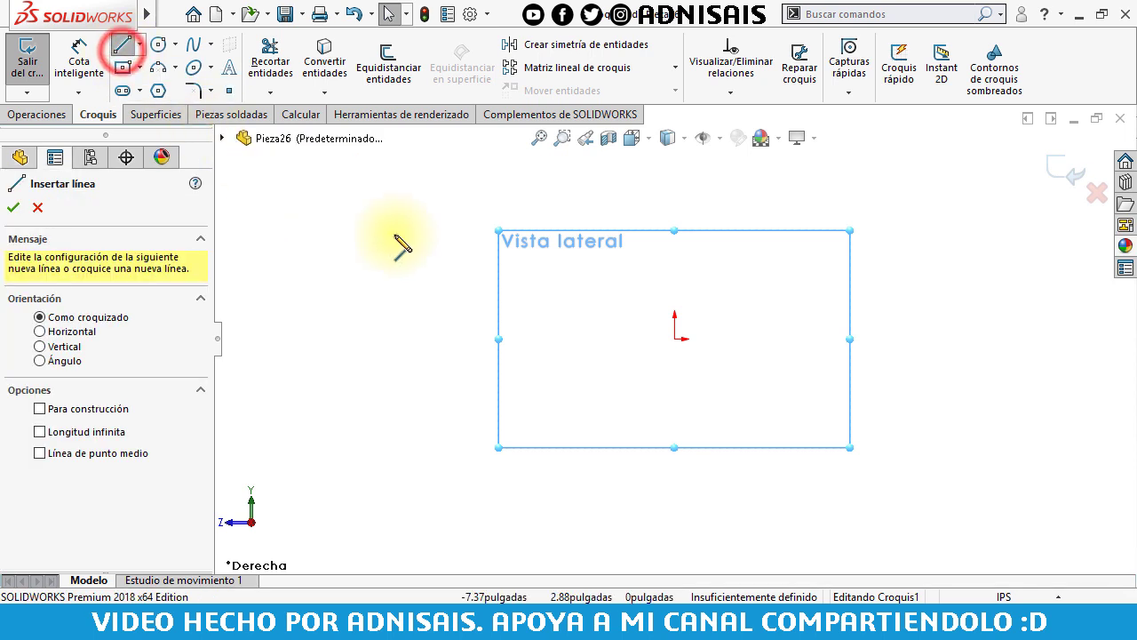
click(674, 341)
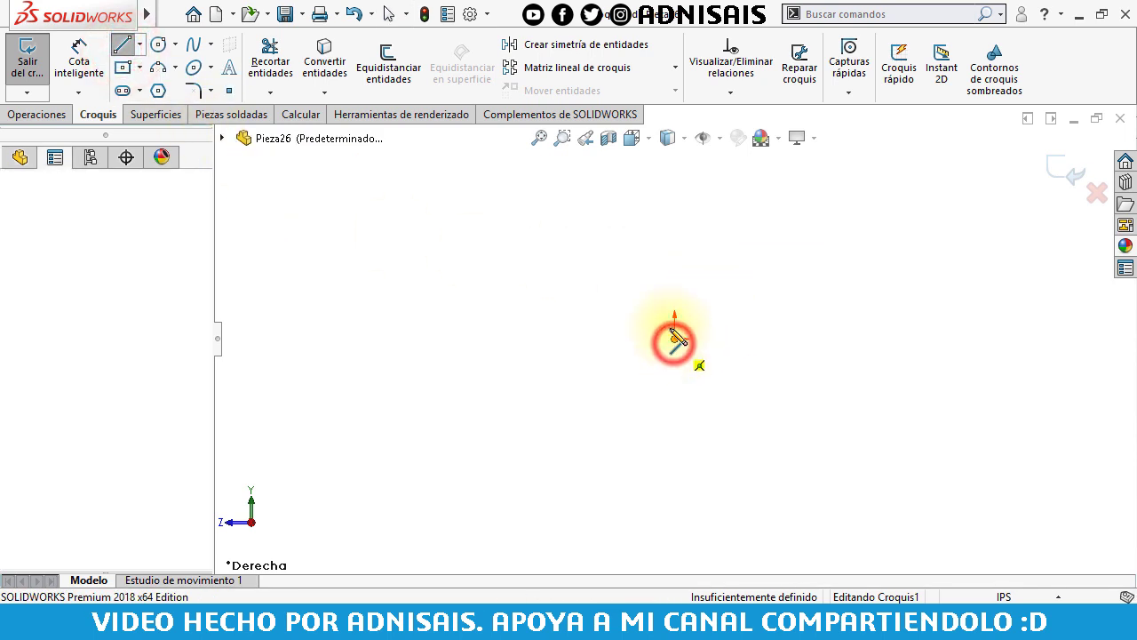
click(683, 195)
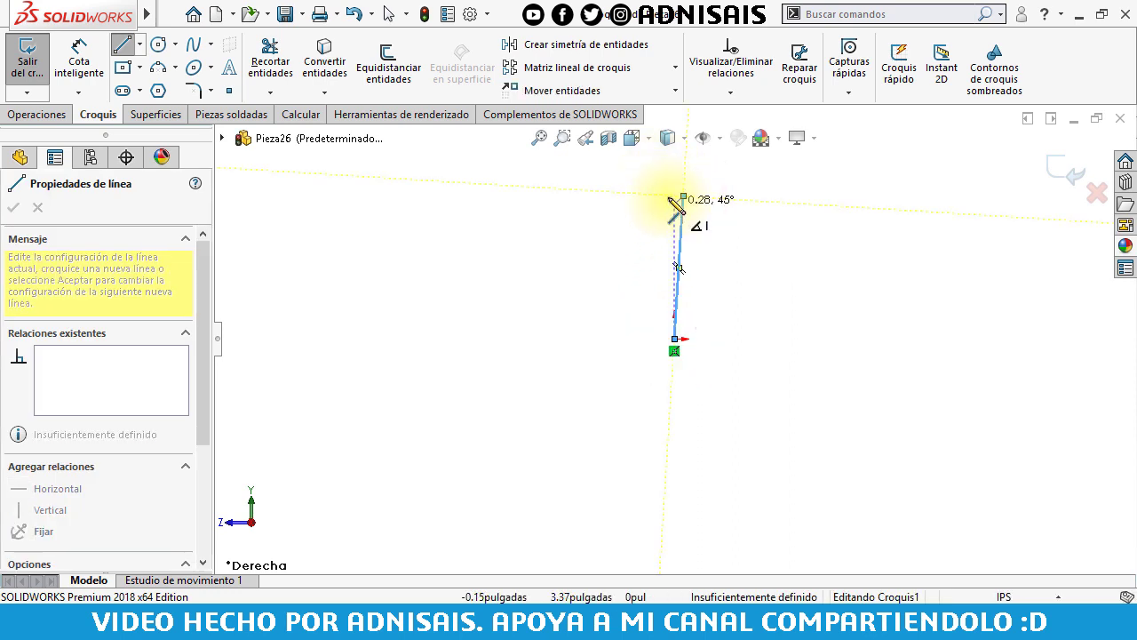
key(Escape)
click(682, 214)
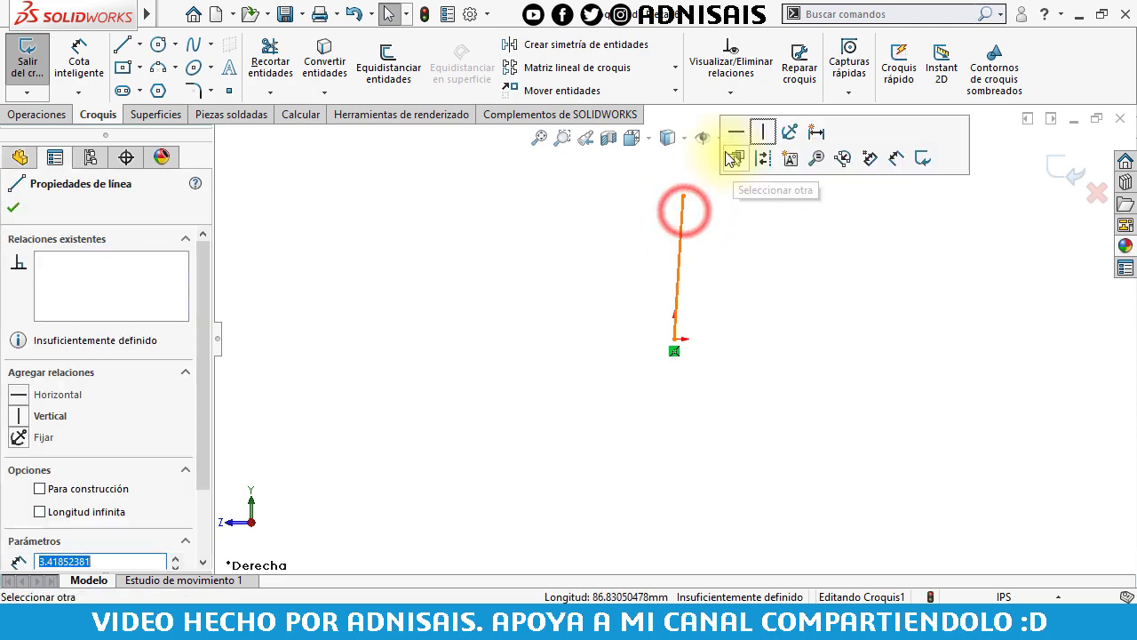
click(755, 137)
click(765, 254)
Continue the outline with the long left slope and left edge, closing back at the origin.
key(l)
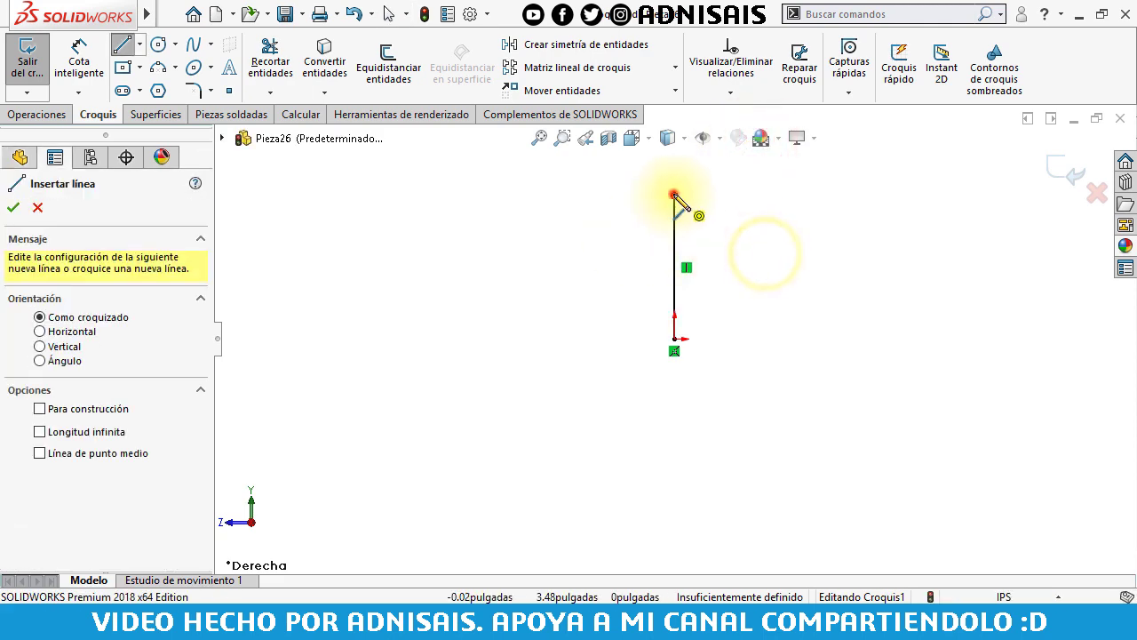
click(674, 197)
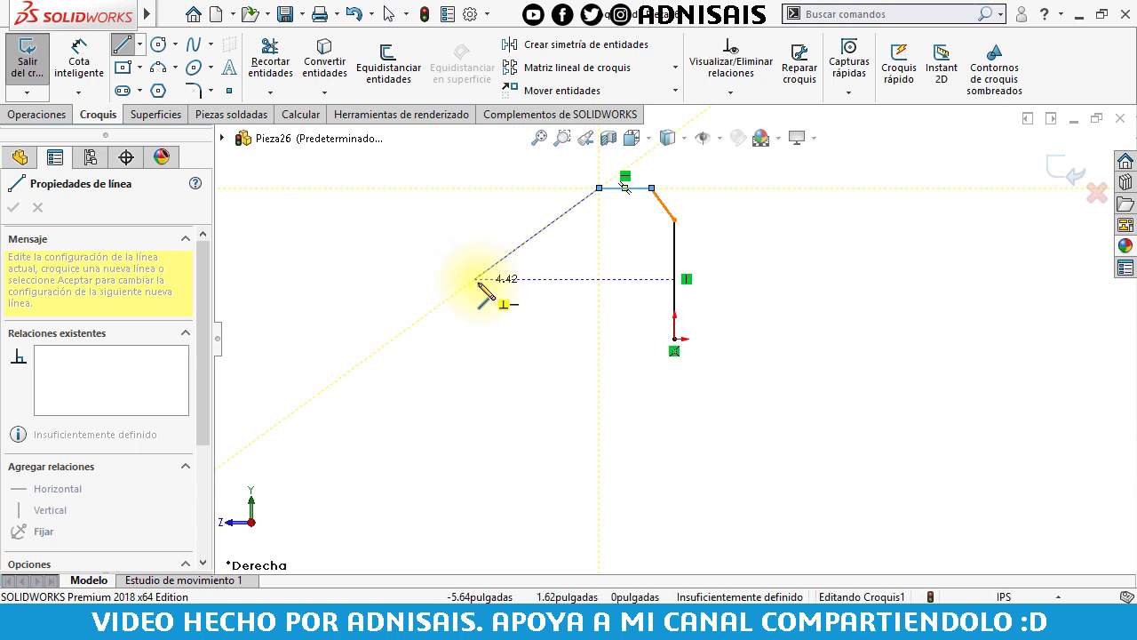
click(467, 271)
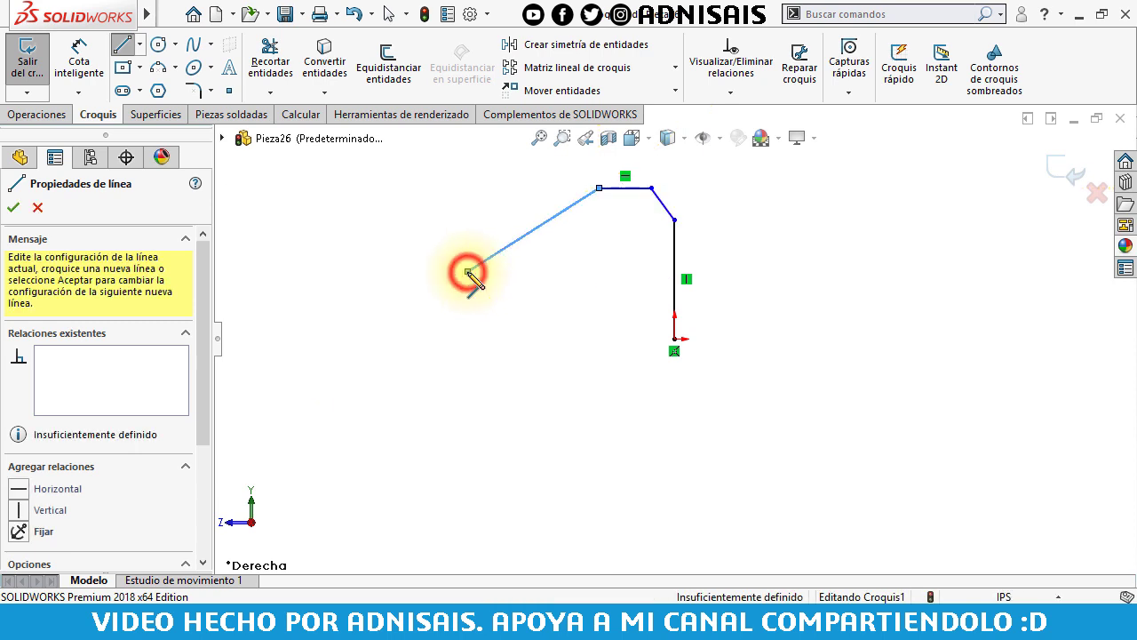
click(467, 338)
click(675, 339)
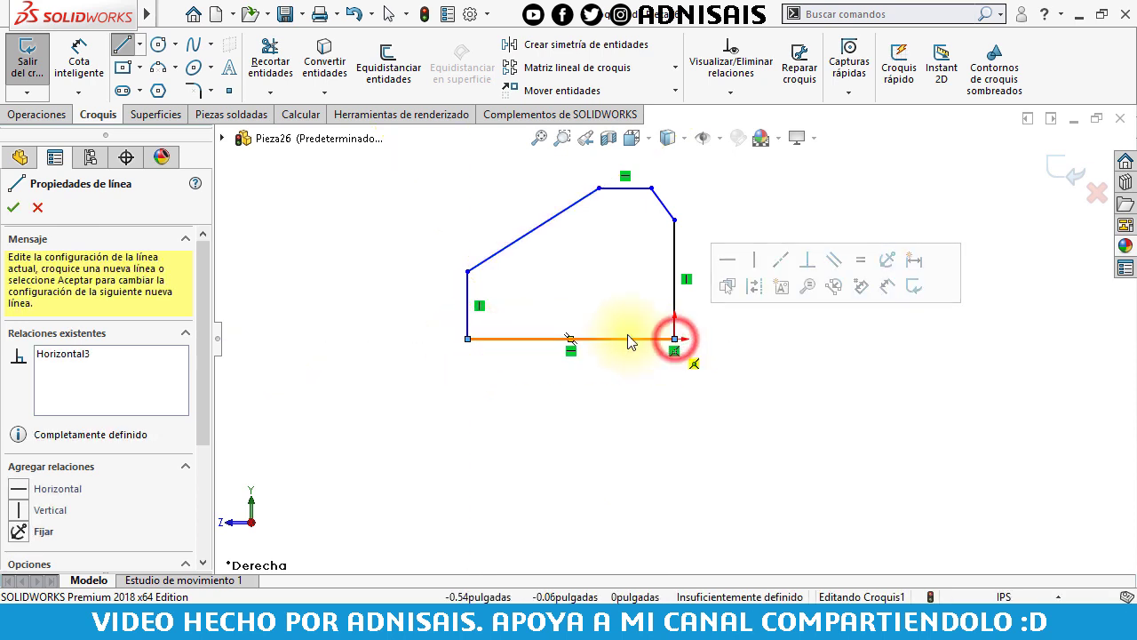
key(Escape)
click(78, 59)
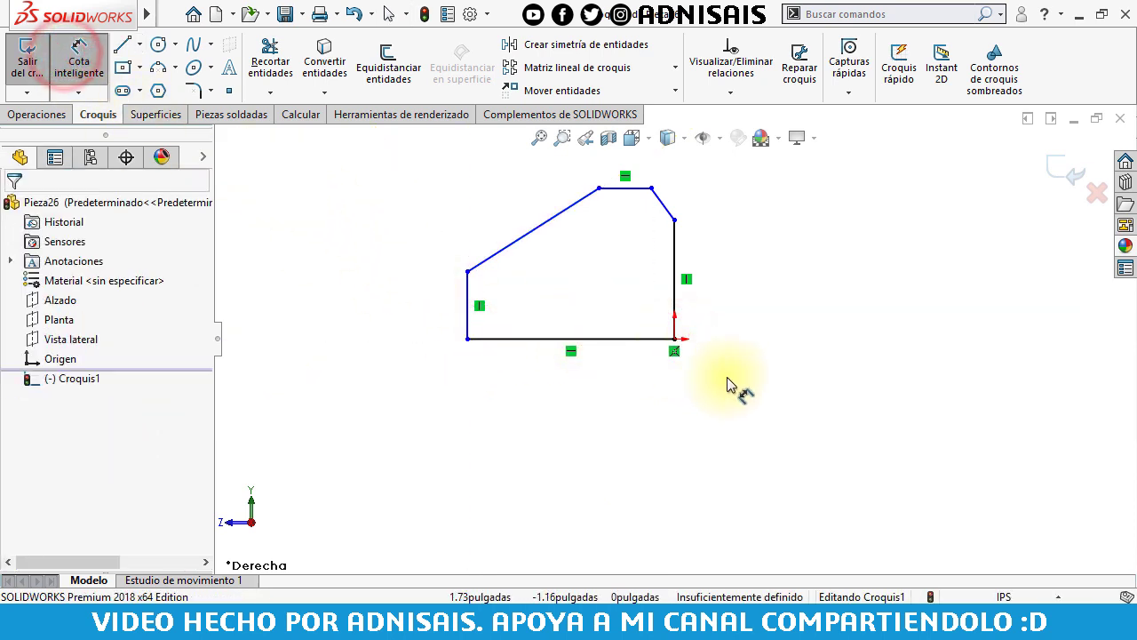
Dimension the profile's bottom length to 6.62 and overall height to 6.00.
click(645, 337)
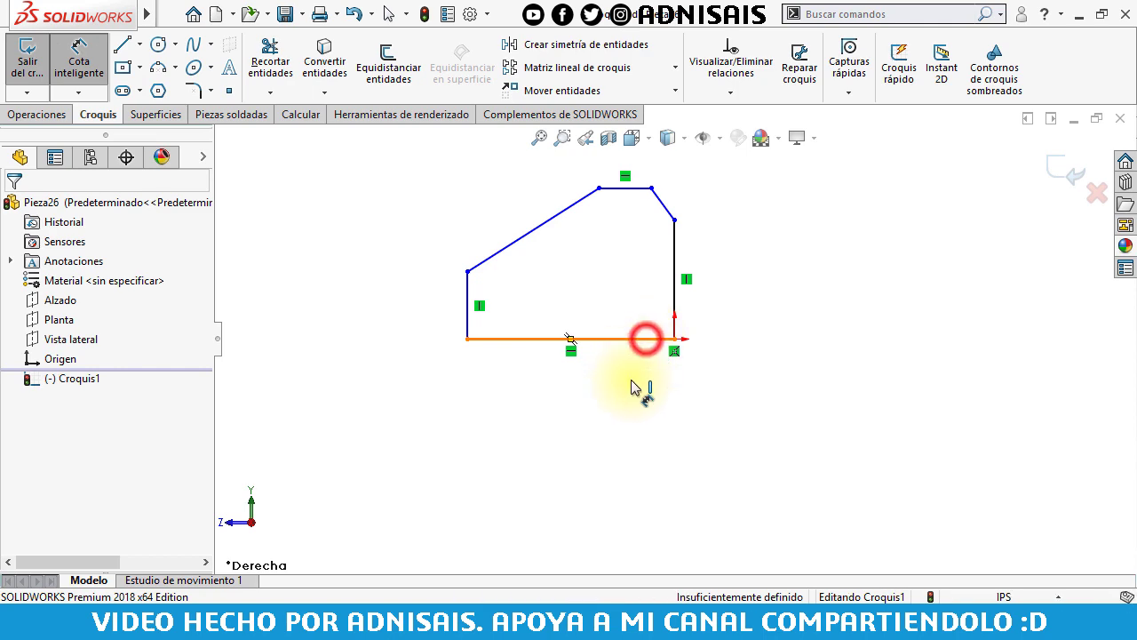
click(634, 405)
text(6.6)
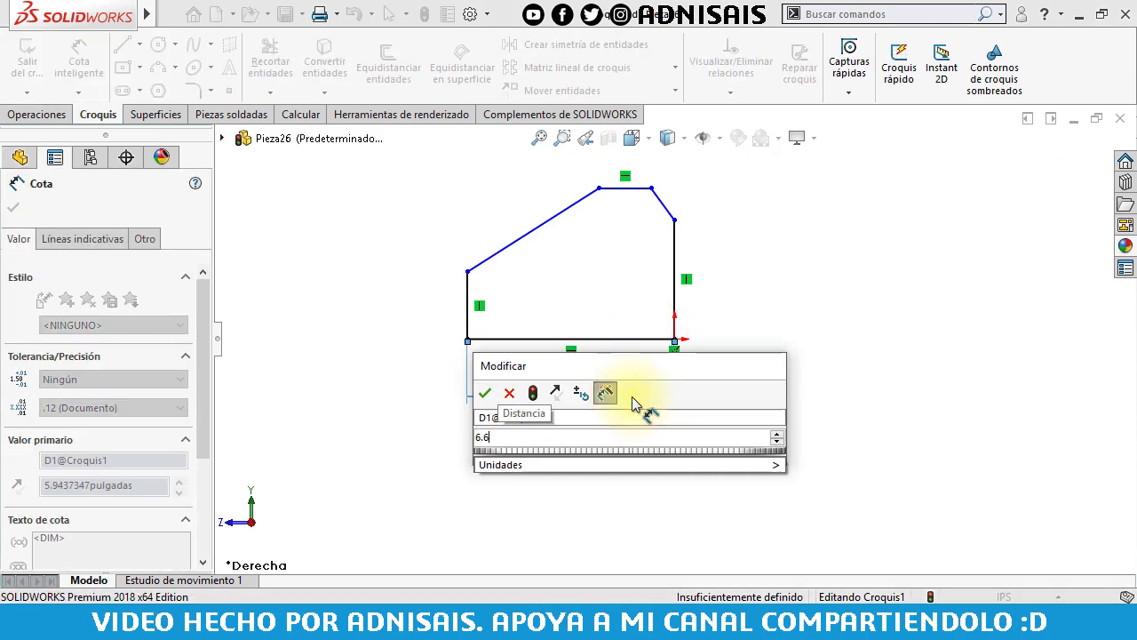
text(2)
key(Return)
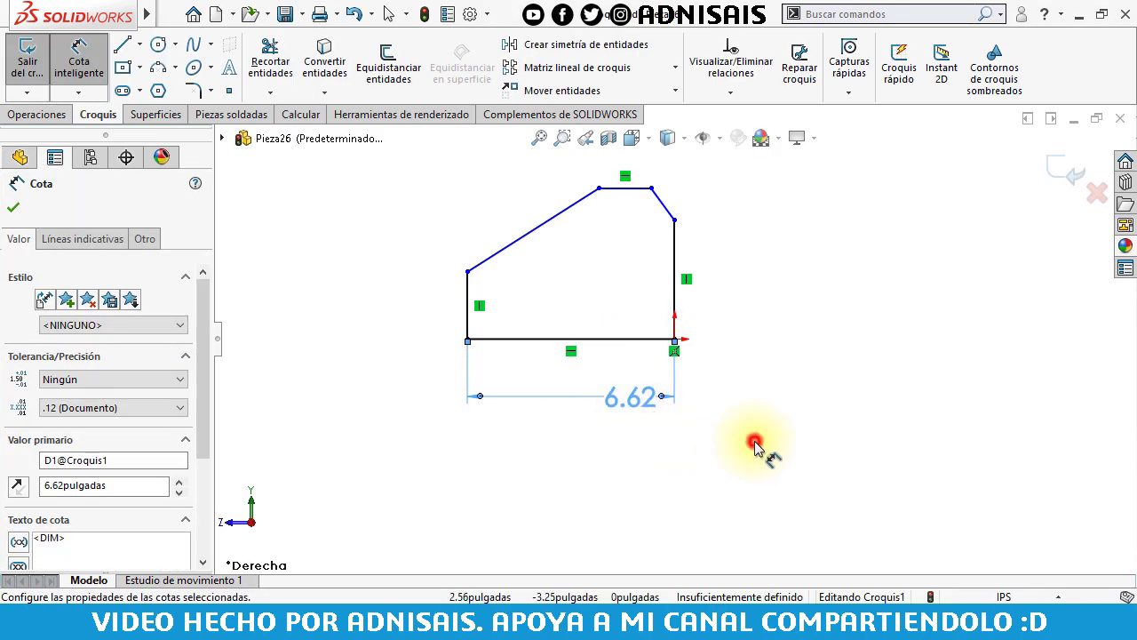
click(755, 444)
click(606, 338)
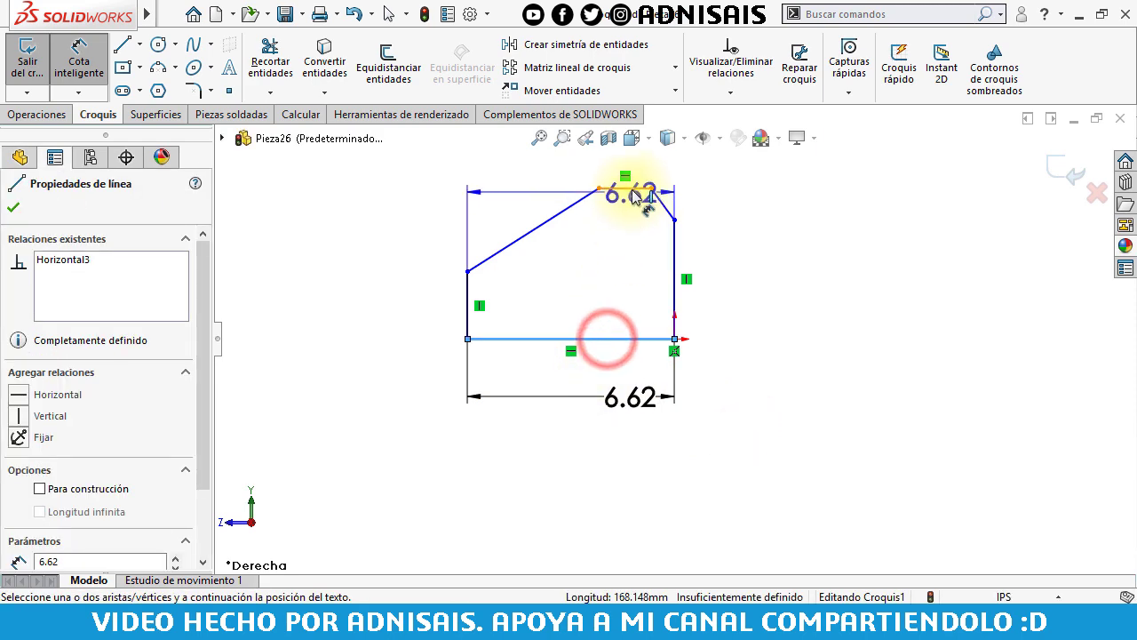
click(633, 188)
click(759, 253)
text(6)
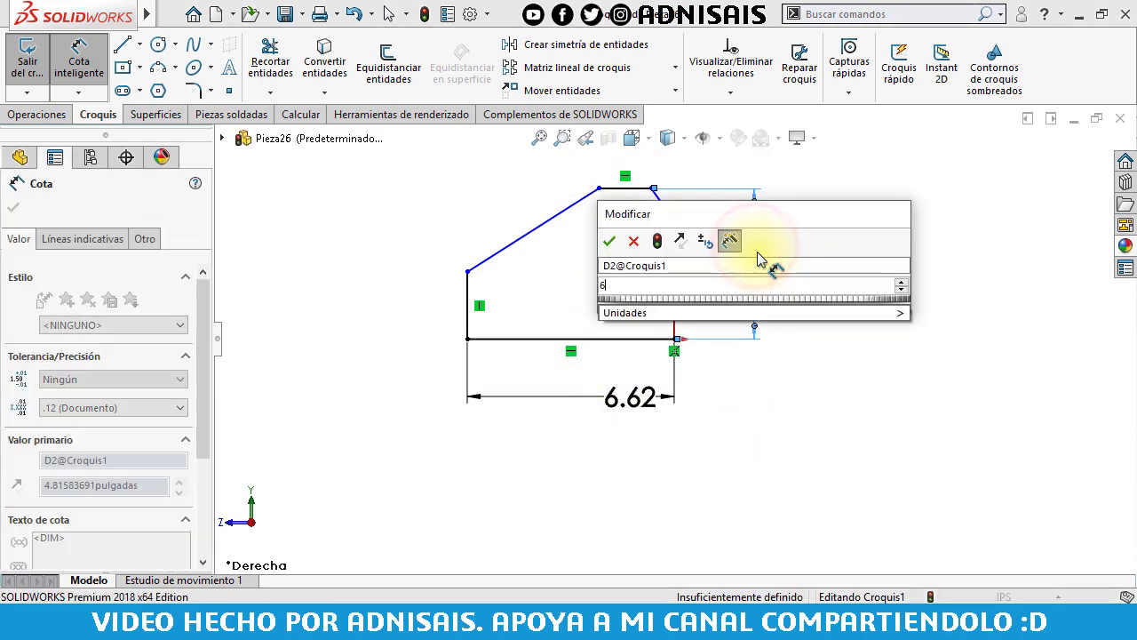
key(Return)
click(811, 283)
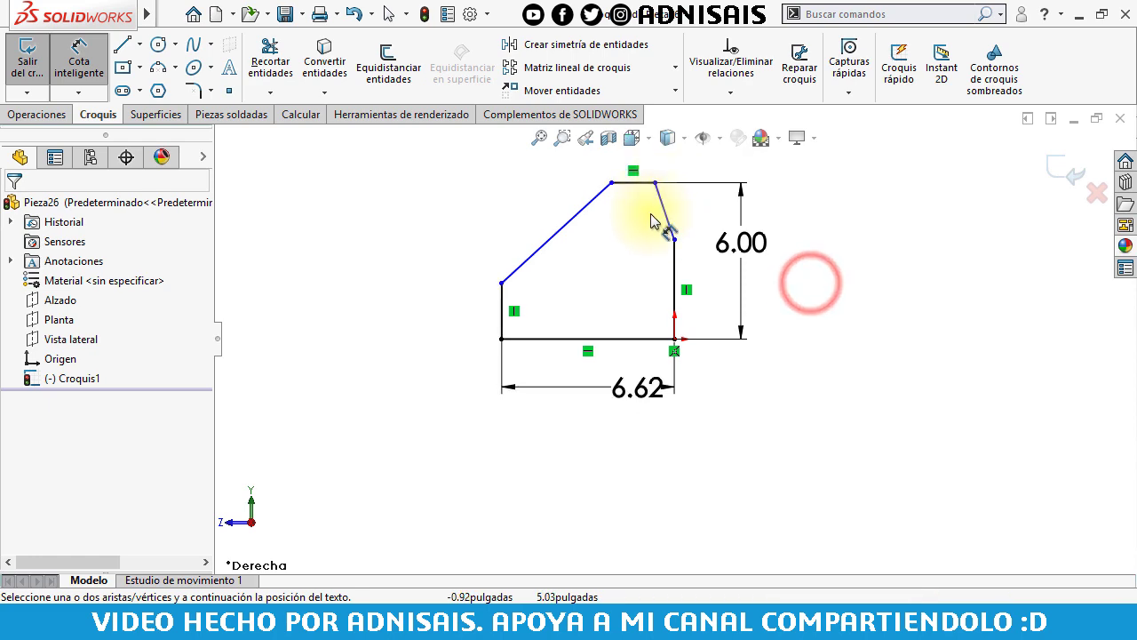
Dimension the top-right chamfer corner at 45° with a .62 height.
click(651, 185)
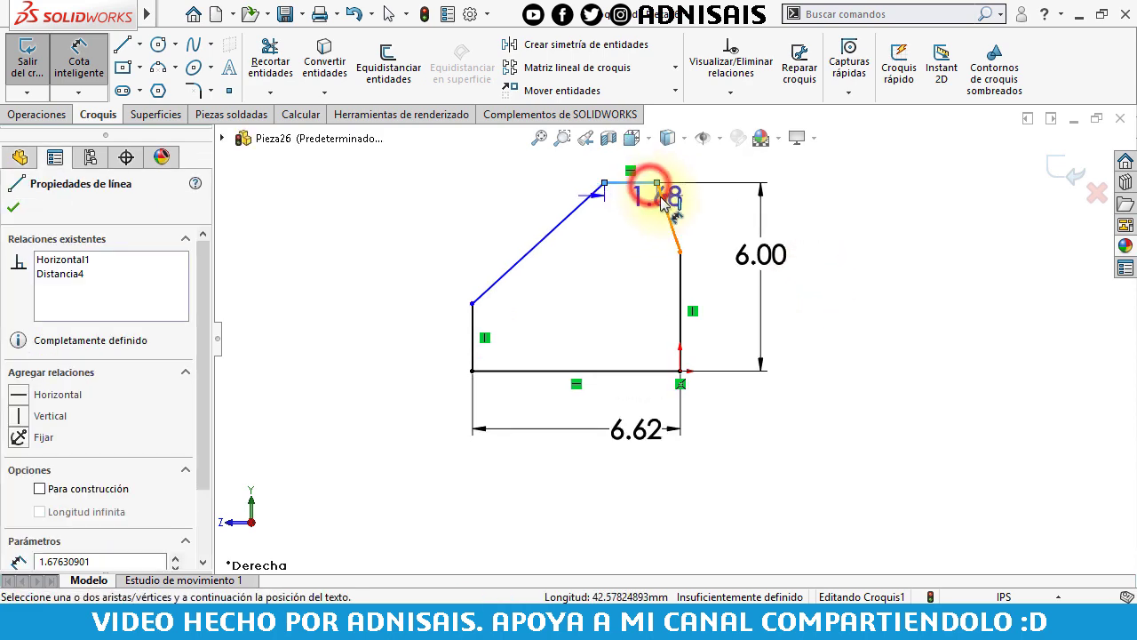
click(665, 203)
click(695, 220)
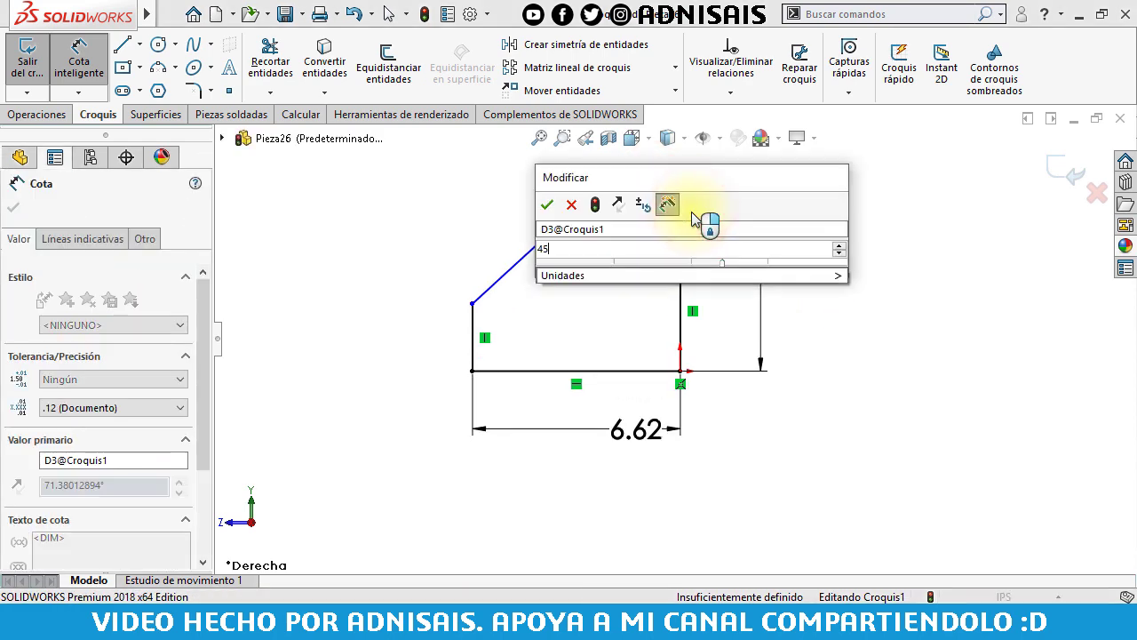
text(45)
key(Return)
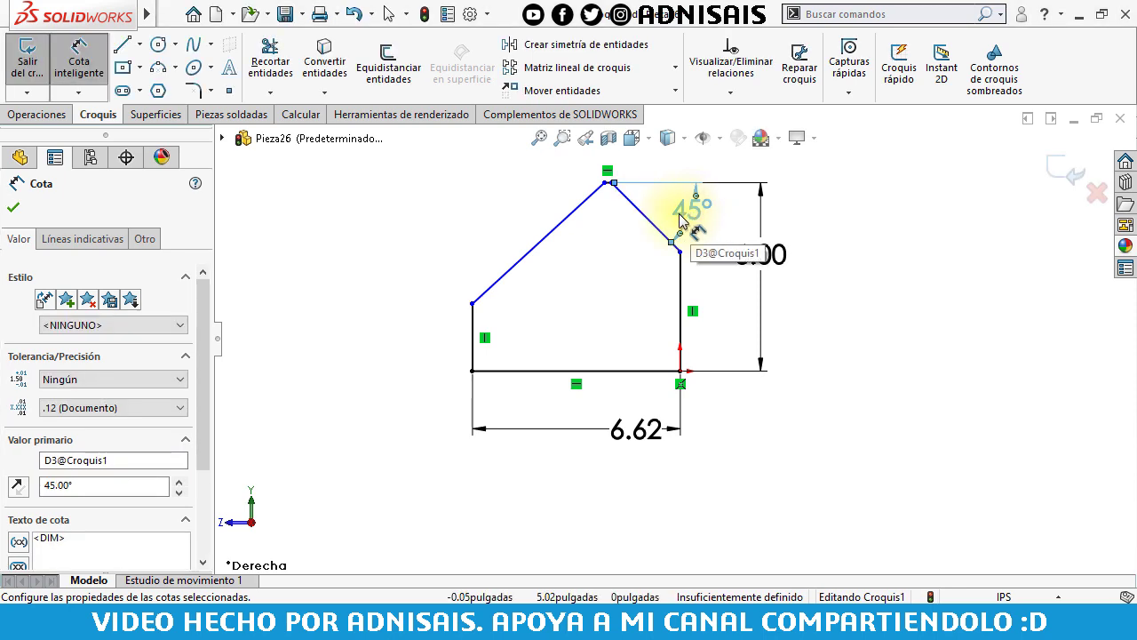
scroll(680, 220, up, 2)
click(629, 229)
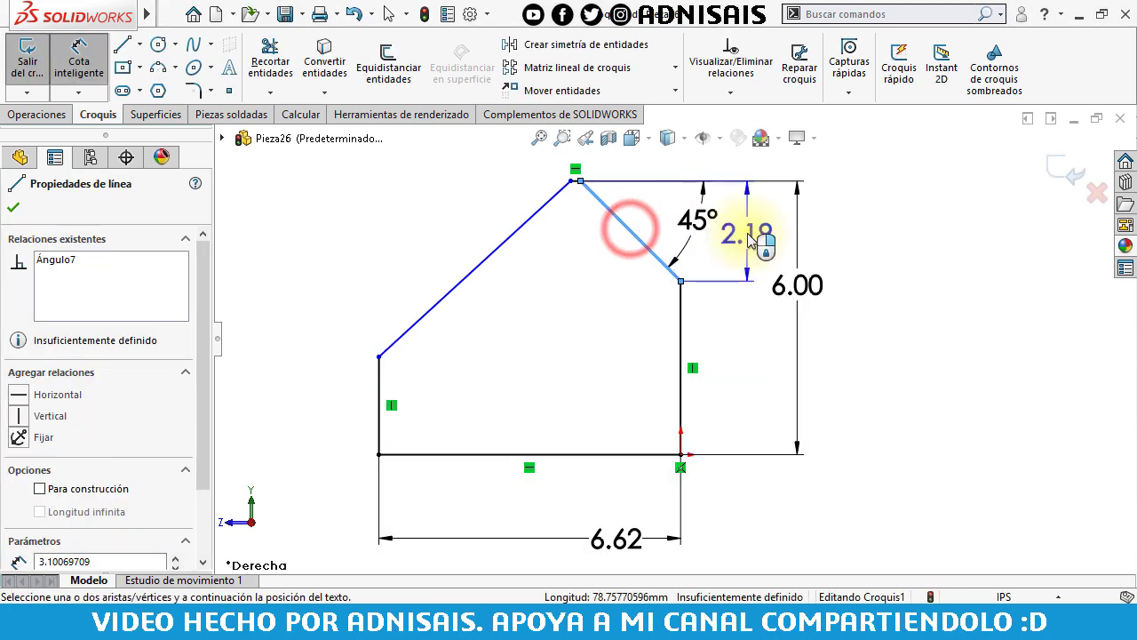
click(748, 240)
text(4)
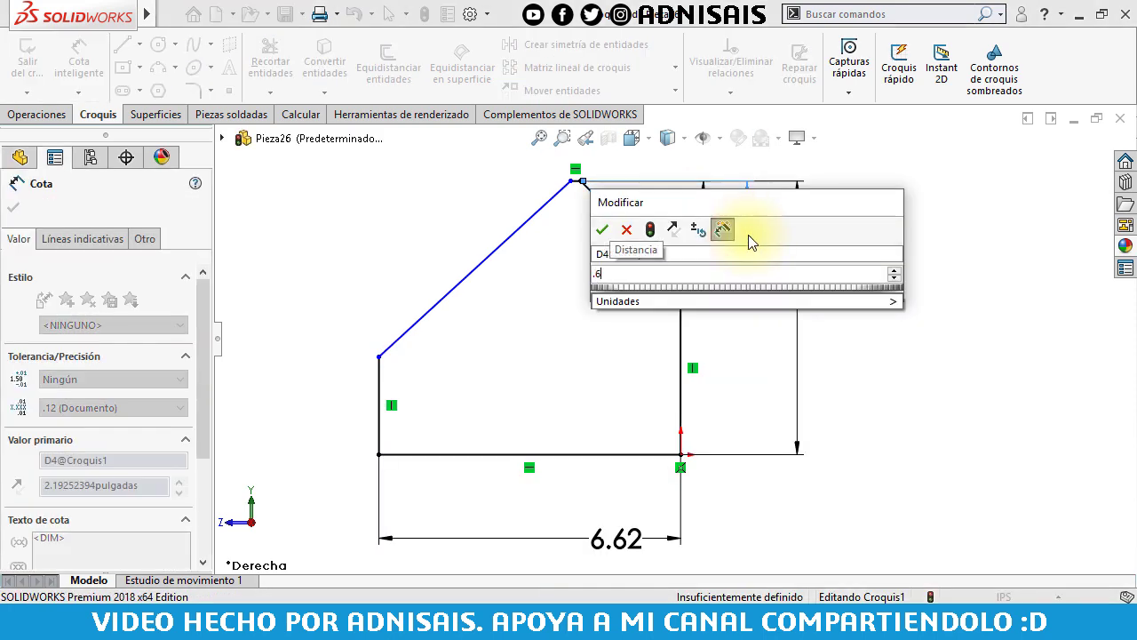
text(.62)
key(Return)
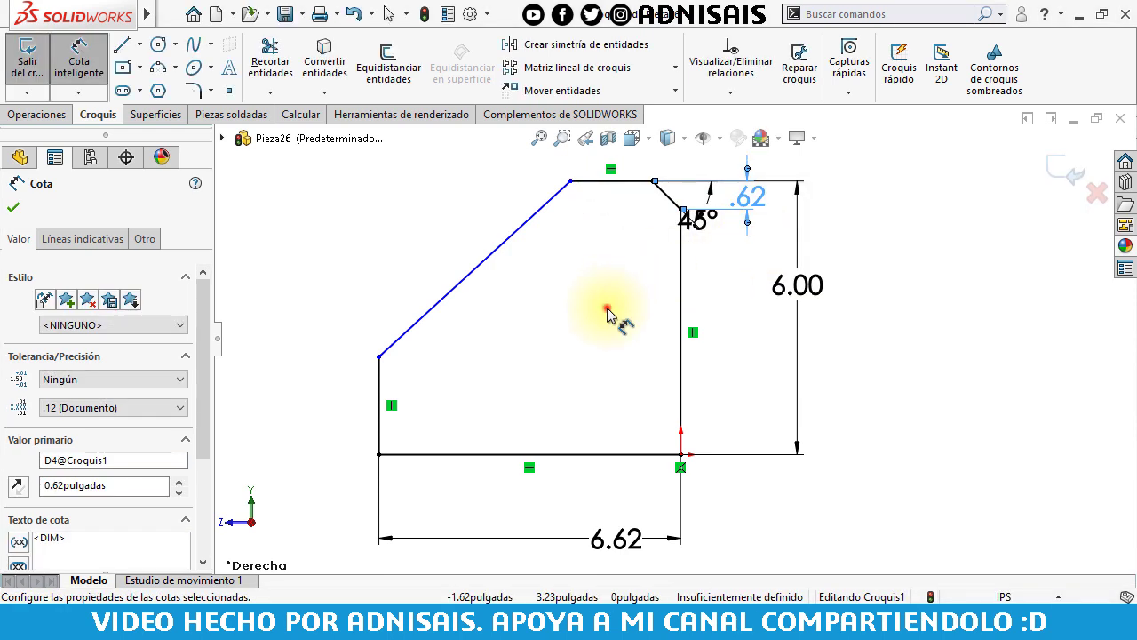
click(607, 308)
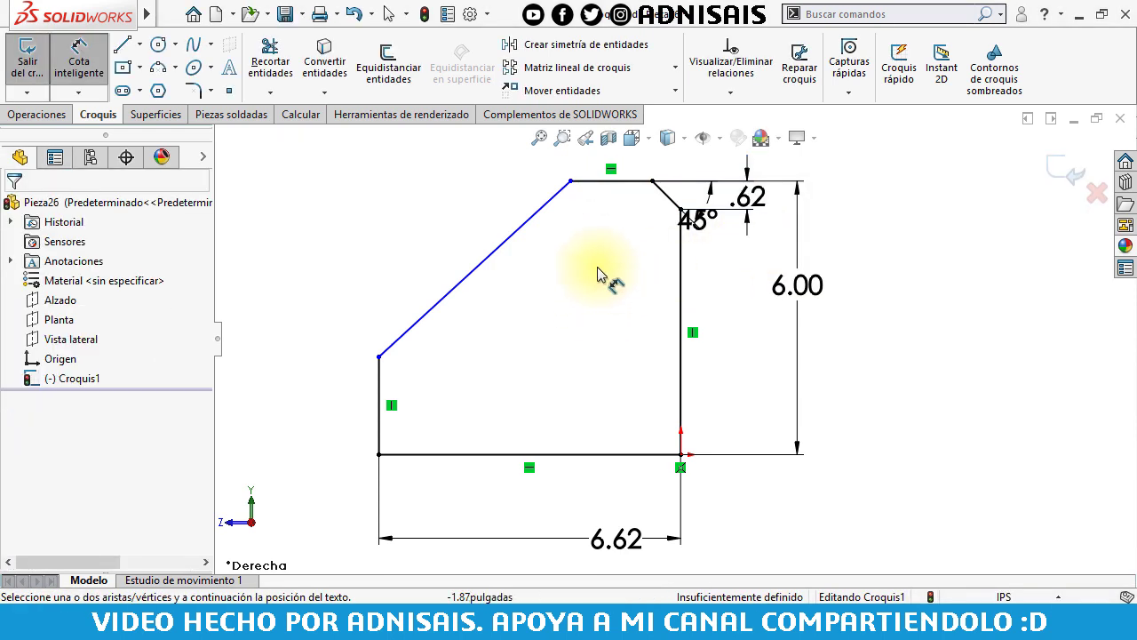
Dimension the long slope at 45° to the top edge and the left edge at 2.00.
click(545, 213)
click(588, 181)
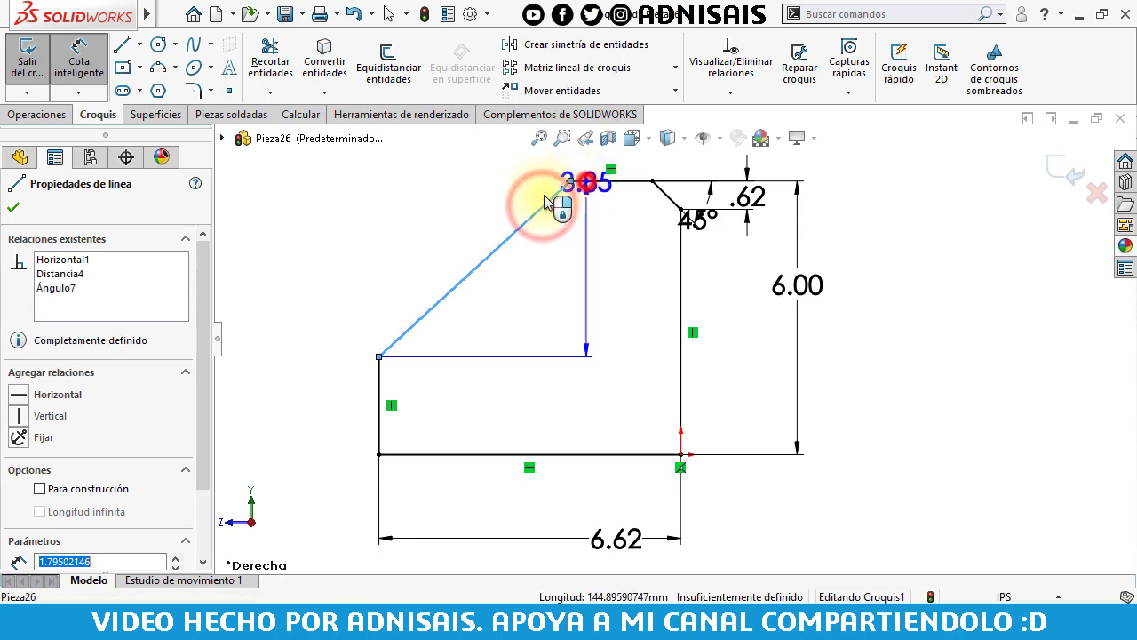
click(494, 227)
text(45)
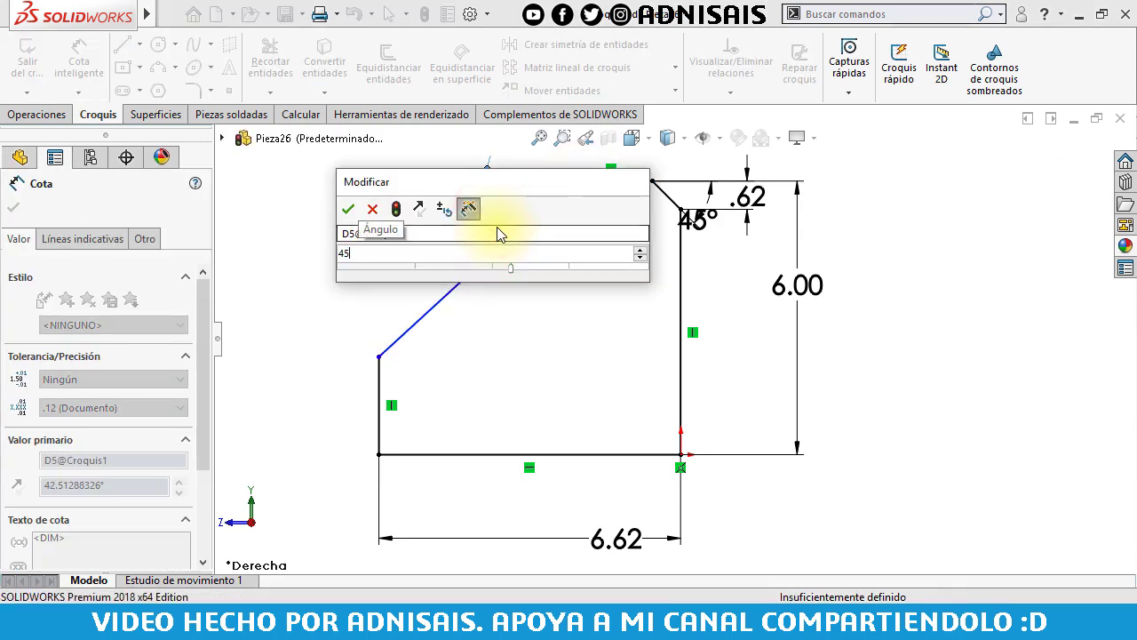
key(Return)
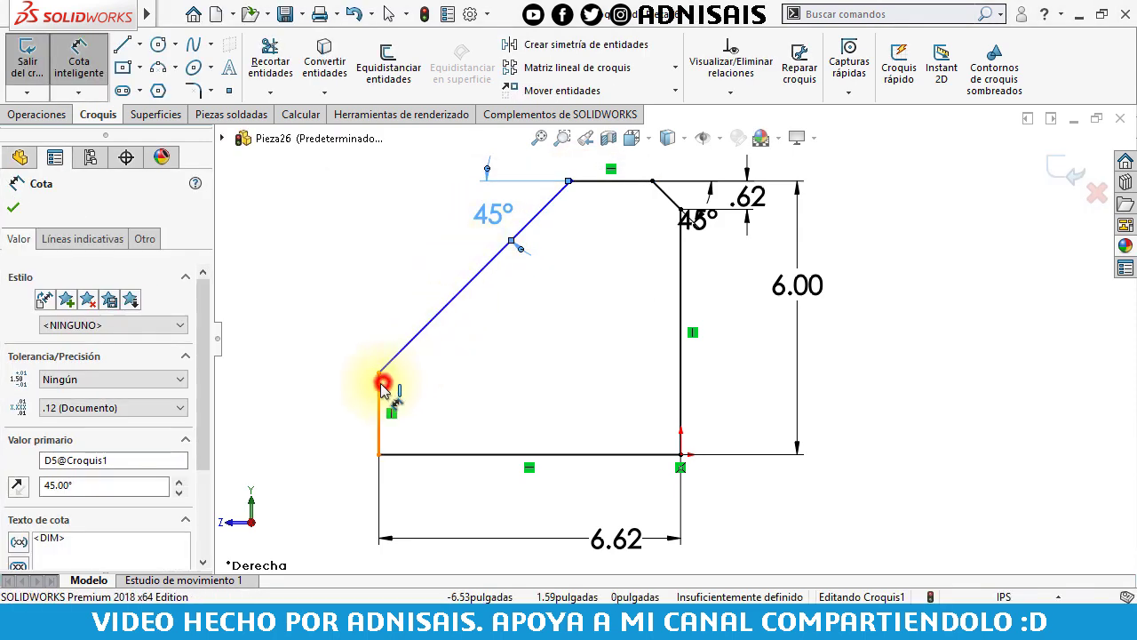
click(382, 384)
click(337, 399)
key(Return)
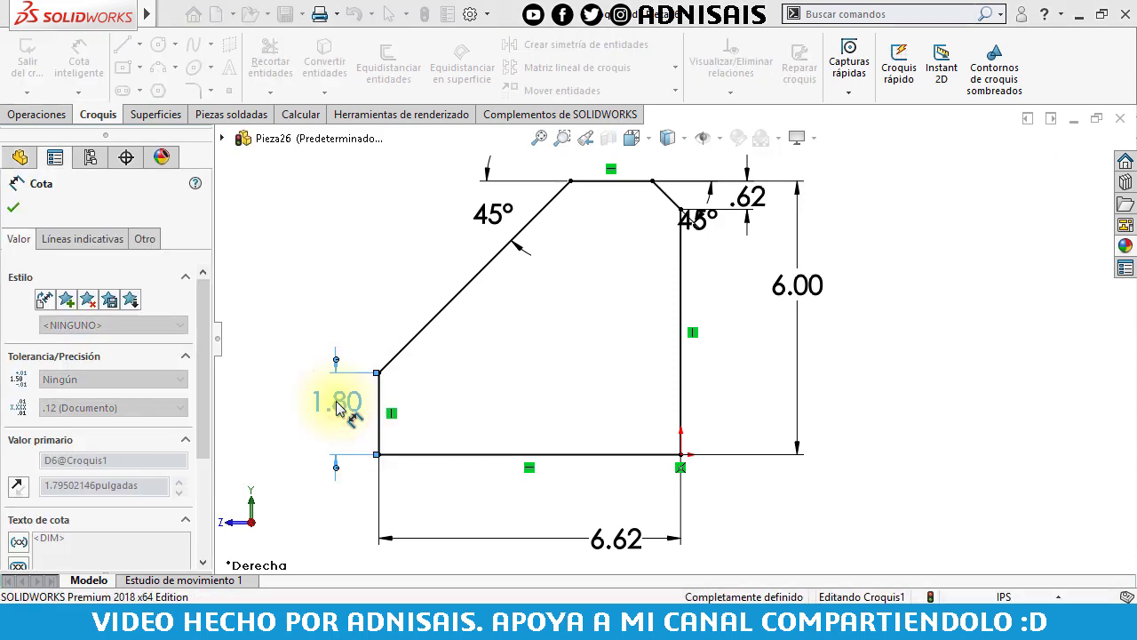
click(315, 285)
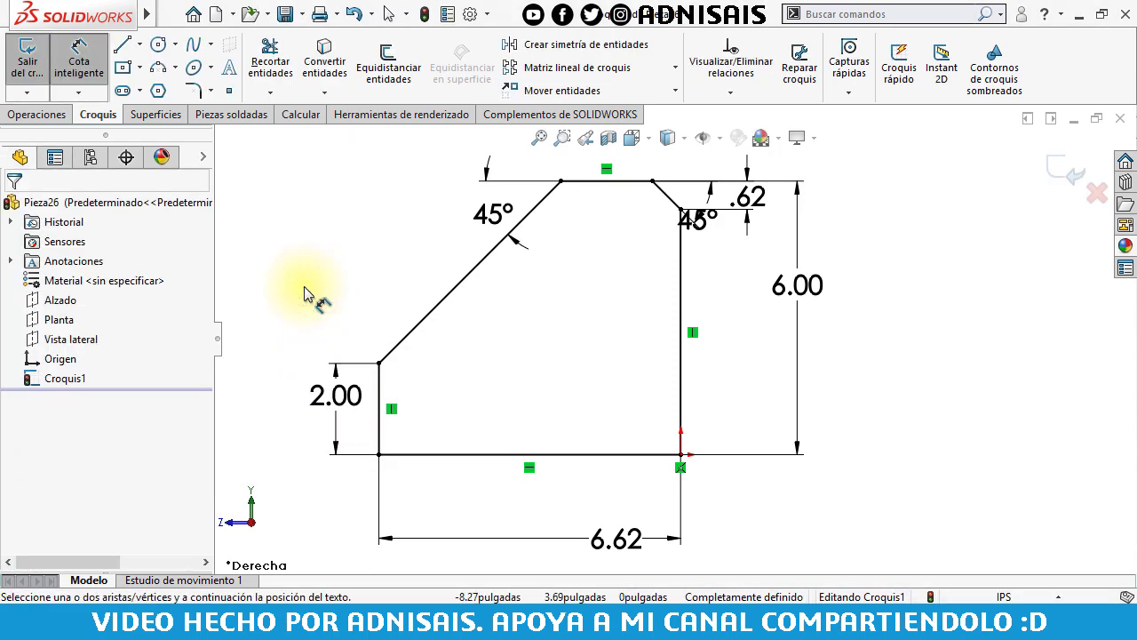
key(Escape)
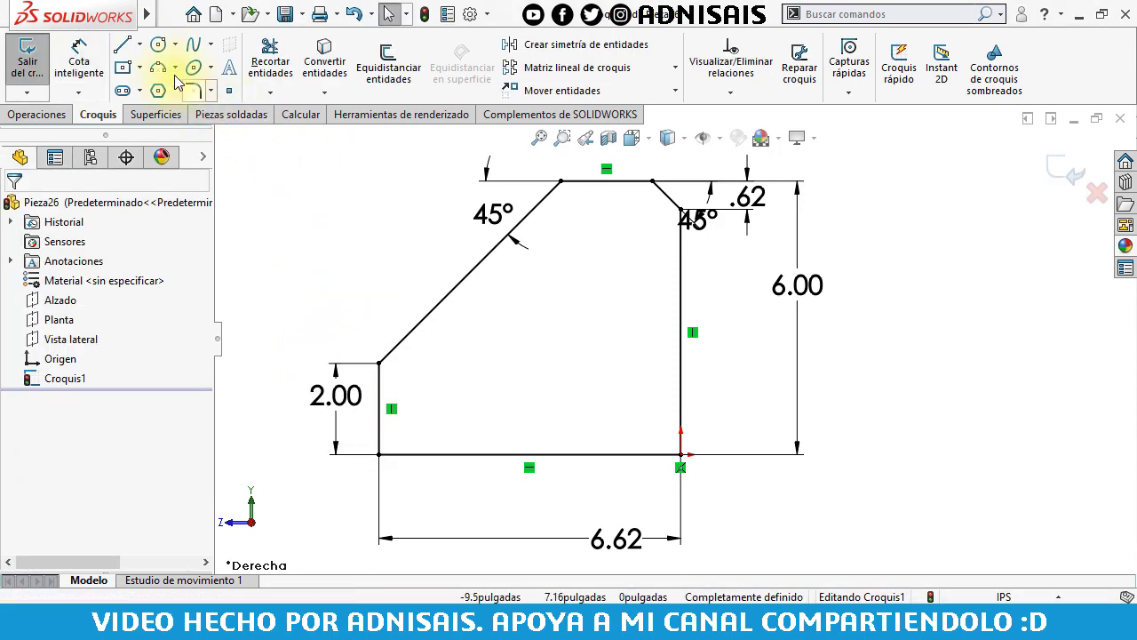
click(158, 44)
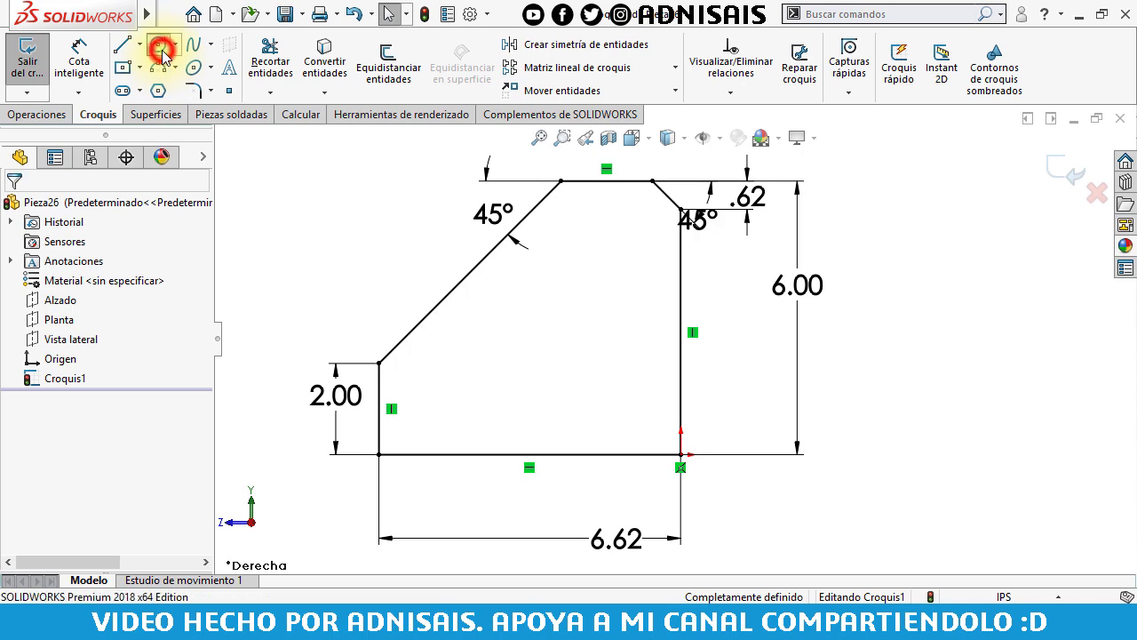
Add a circle in the upper part of the profile.
click(605, 243)
click(646, 245)
key(Escape)
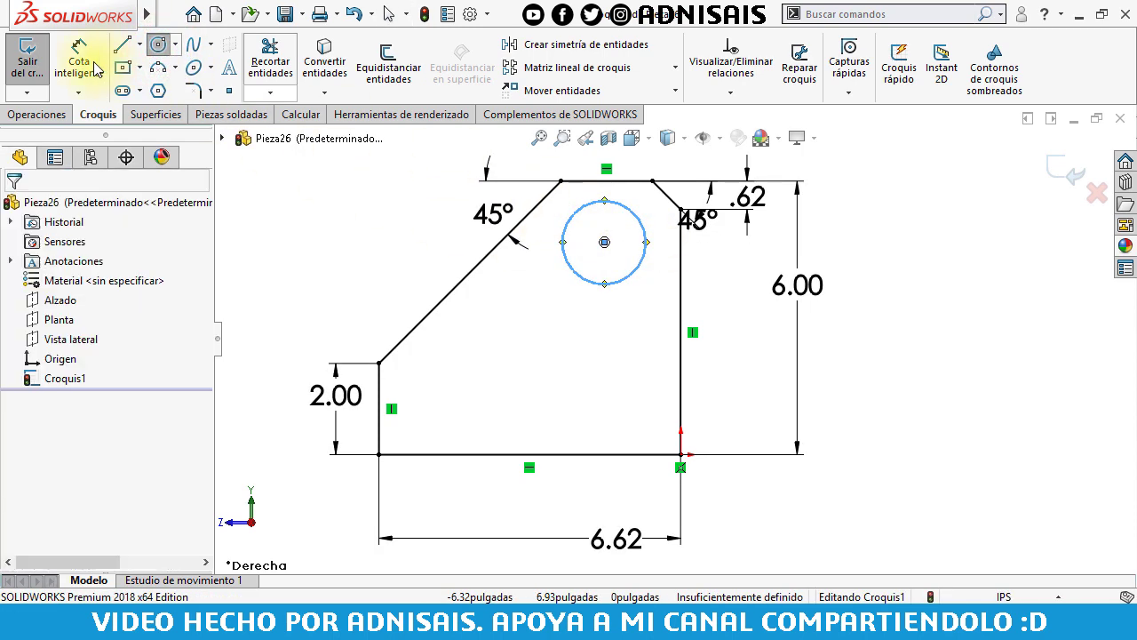
click(78, 60)
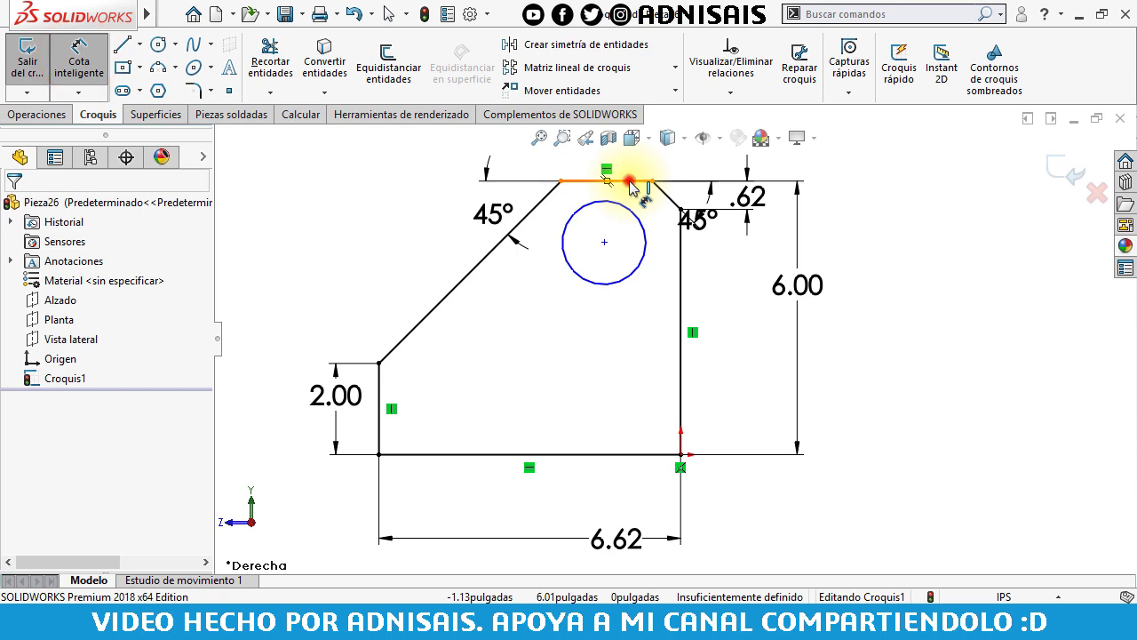
click(629, 183)
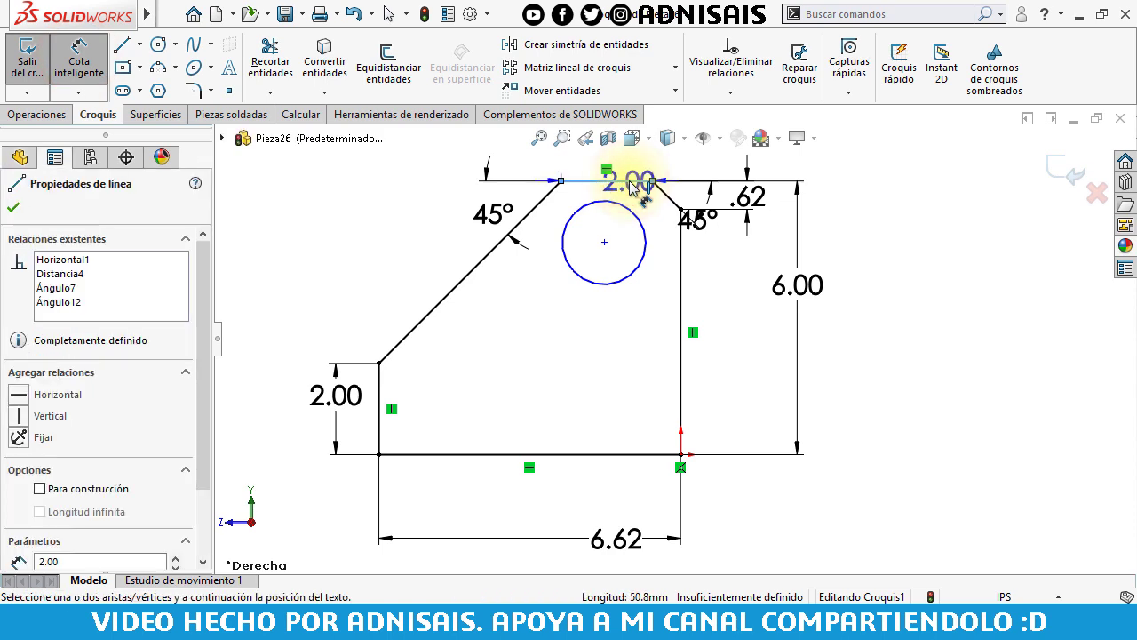
key(Escape)
key(Escape)
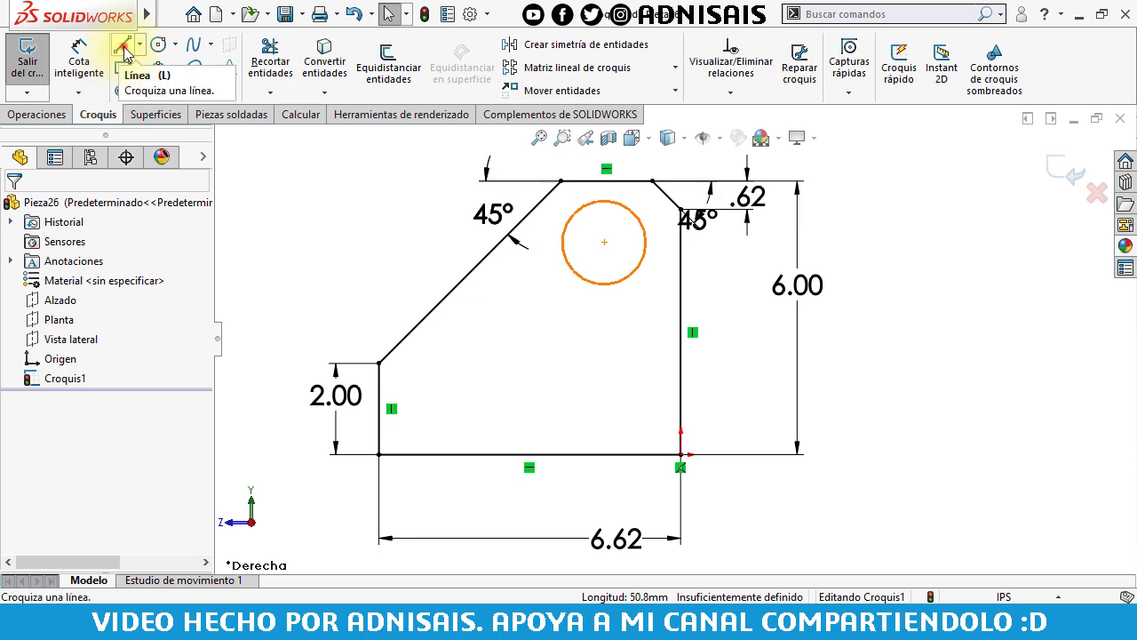
Sketch the notch as vertical, diagonal and horizontal lines from the left slope to the right edge.
click(124, 47)
click(506, 236)
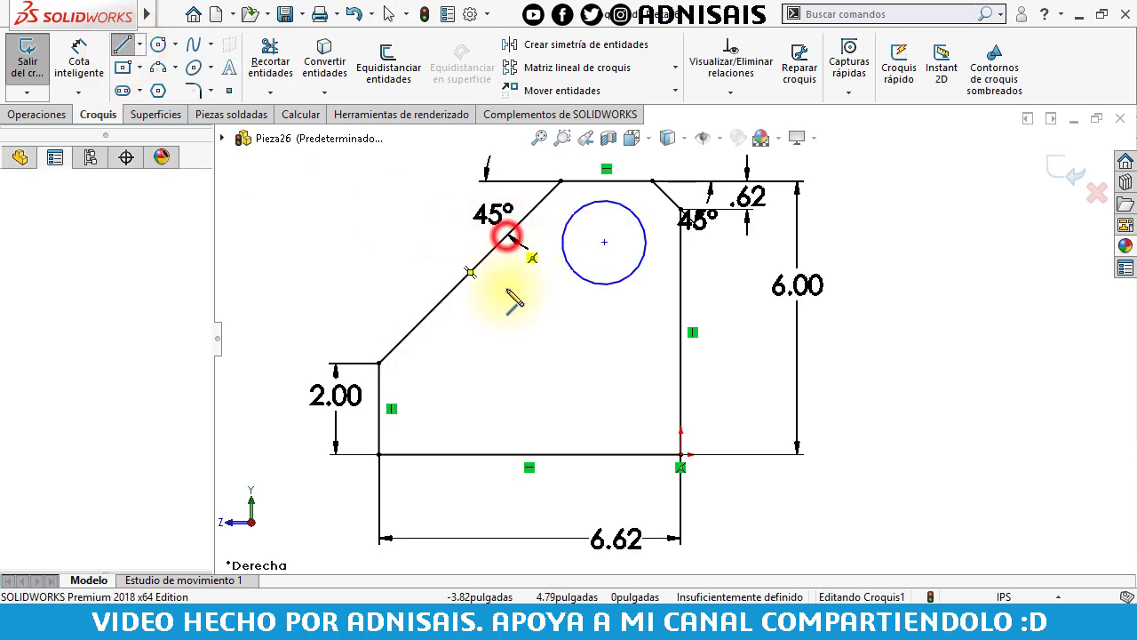
click(507, 308)
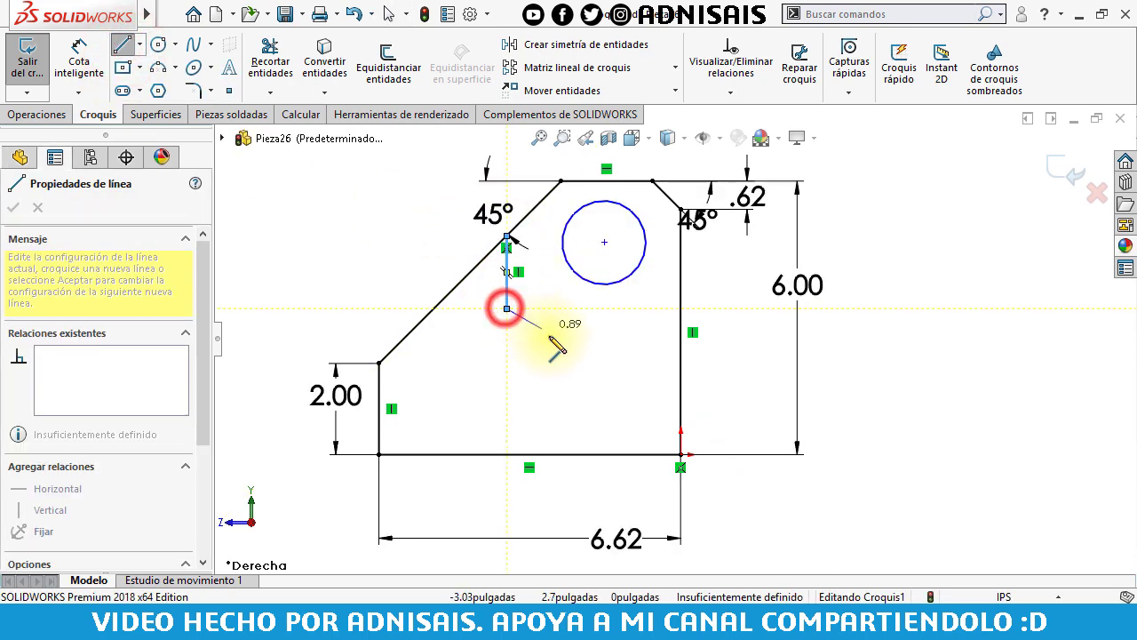
click(546, 348)
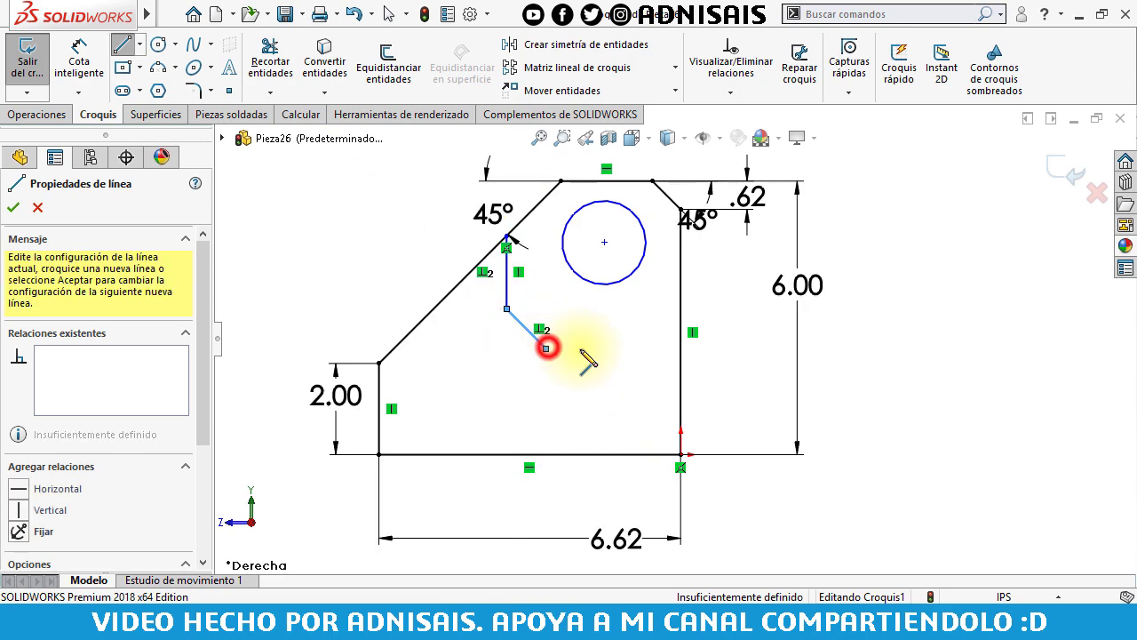
click(681, 348)
key(Escape)
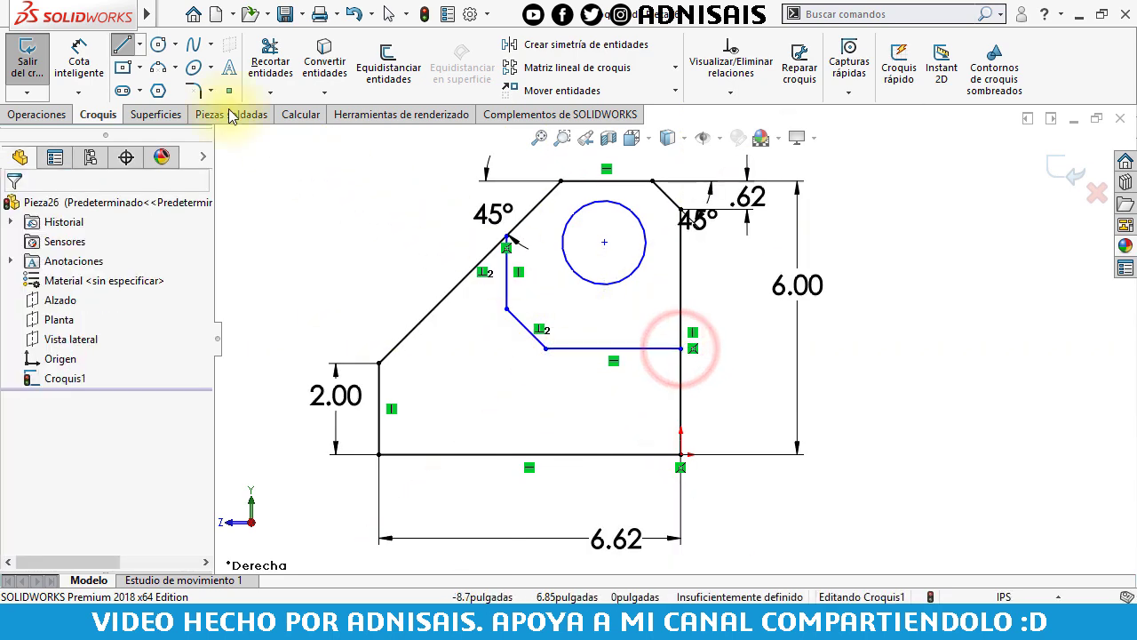
click(89, 71)
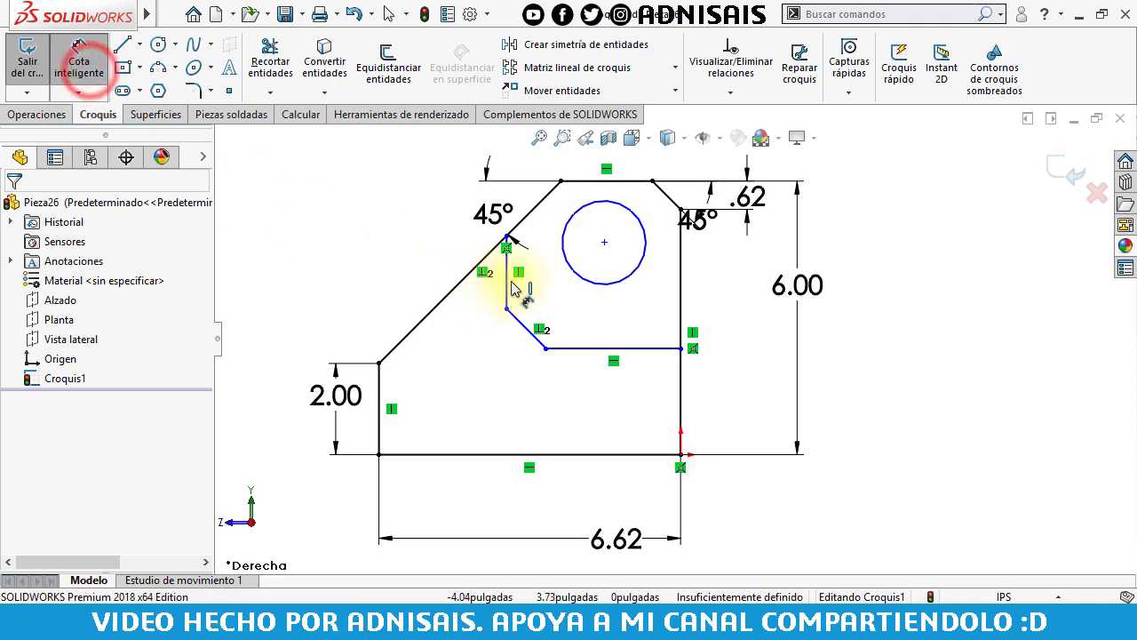
Place the inner horizontal line 2.00 above the bottom edge and make the diagonal .62.
click(629, 349)
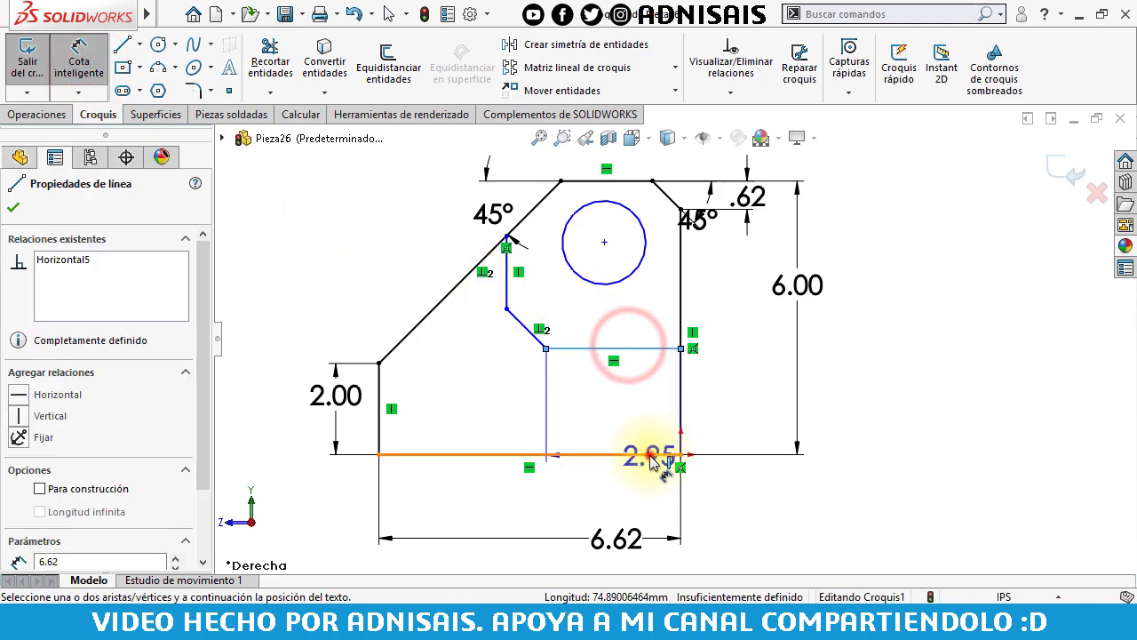
click(646, 455)
click(739, 436)
text(2.00pulgadas)
key(Return)
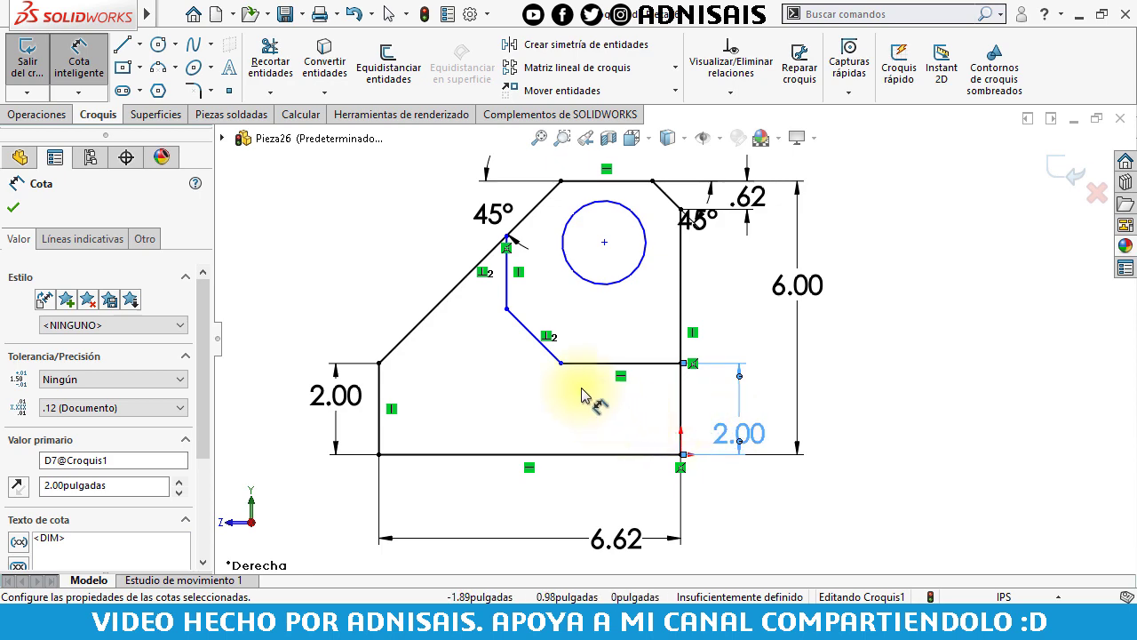
click(546, 354)
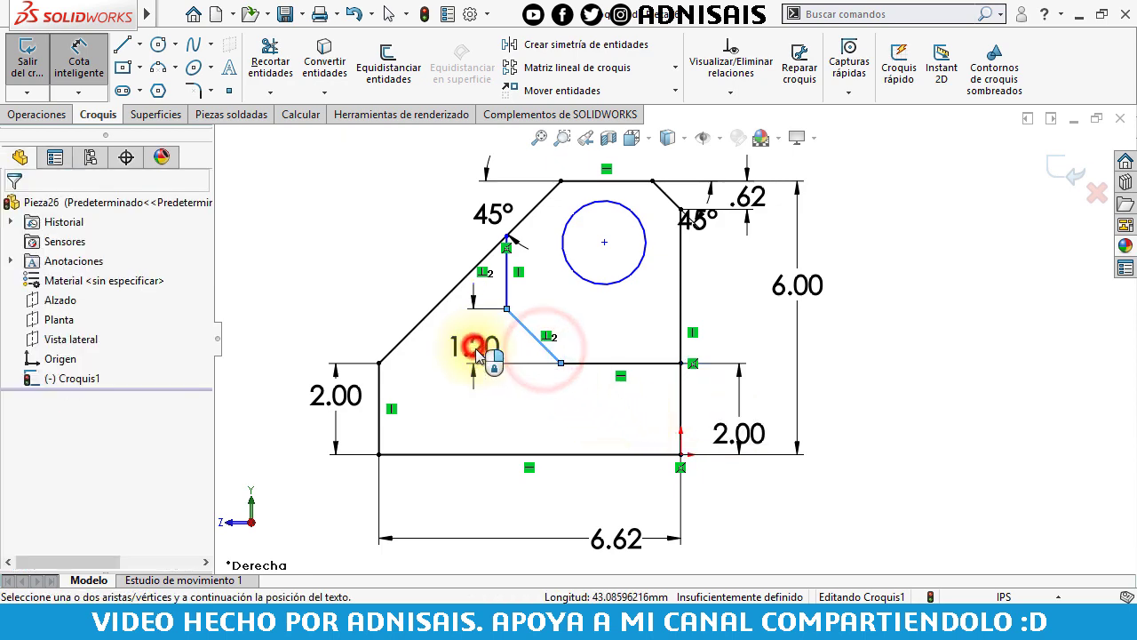
click(471, 349)
text(.62)
key(Return)
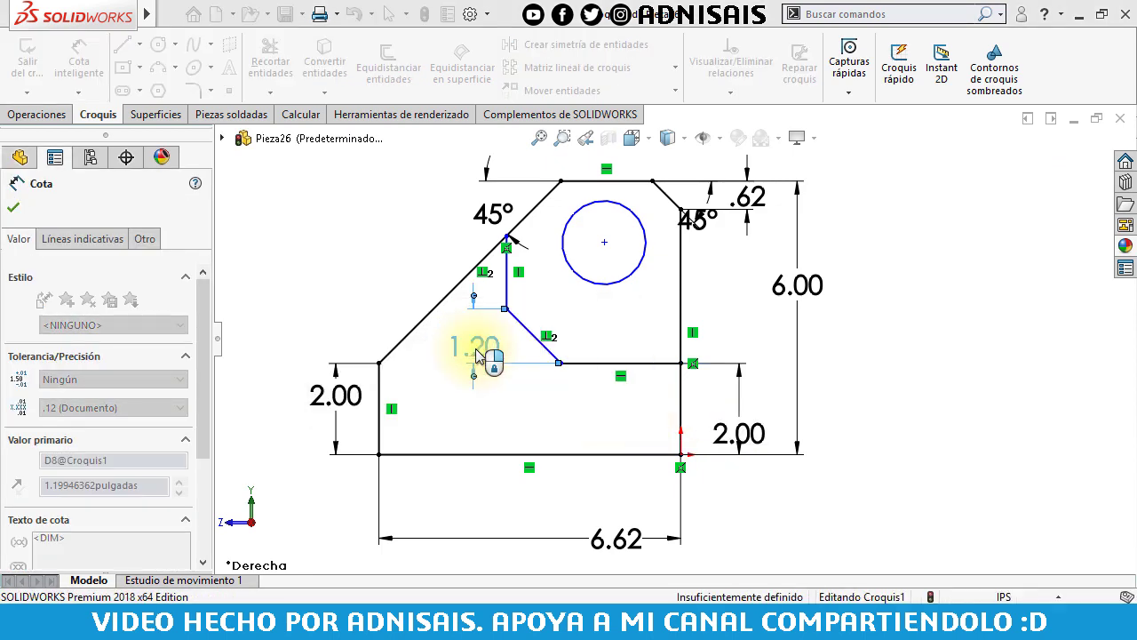
Set 3.75 from the notch's inner vertical line to the right edge.
click(509, 297)
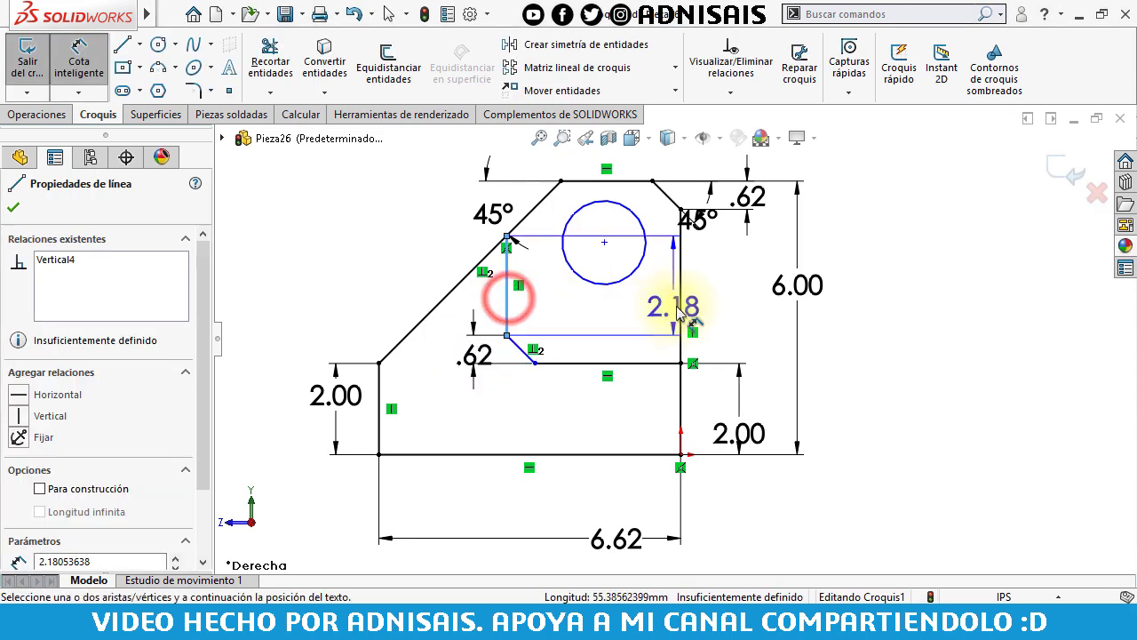
click(682, 305)
scroll(675, 305, up, 1)
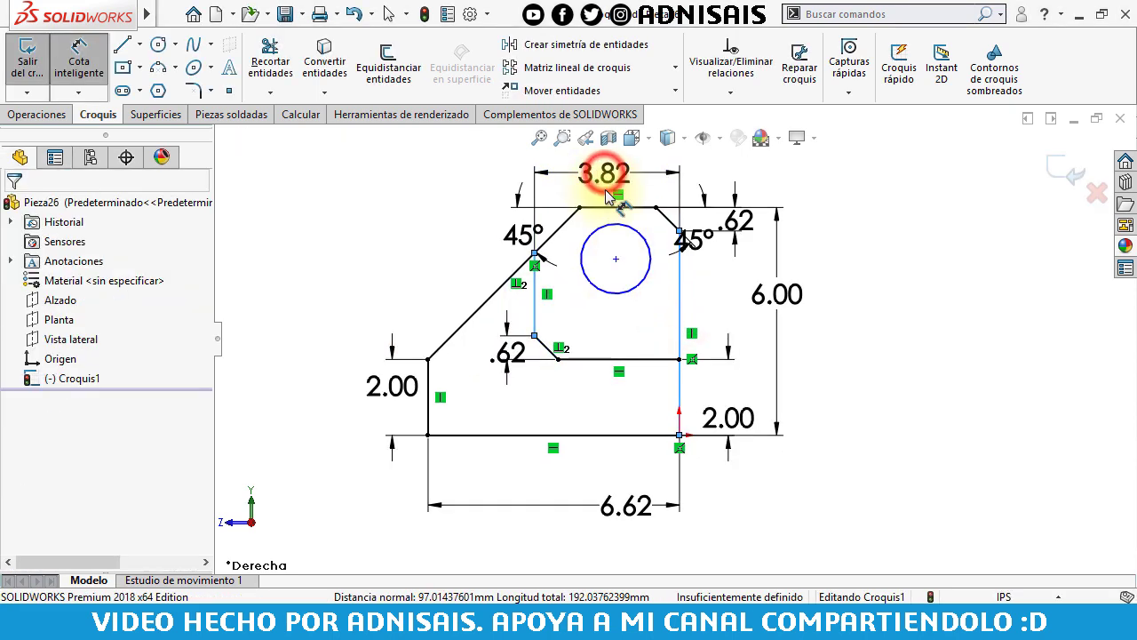
click(604, 173)
text(3.75)
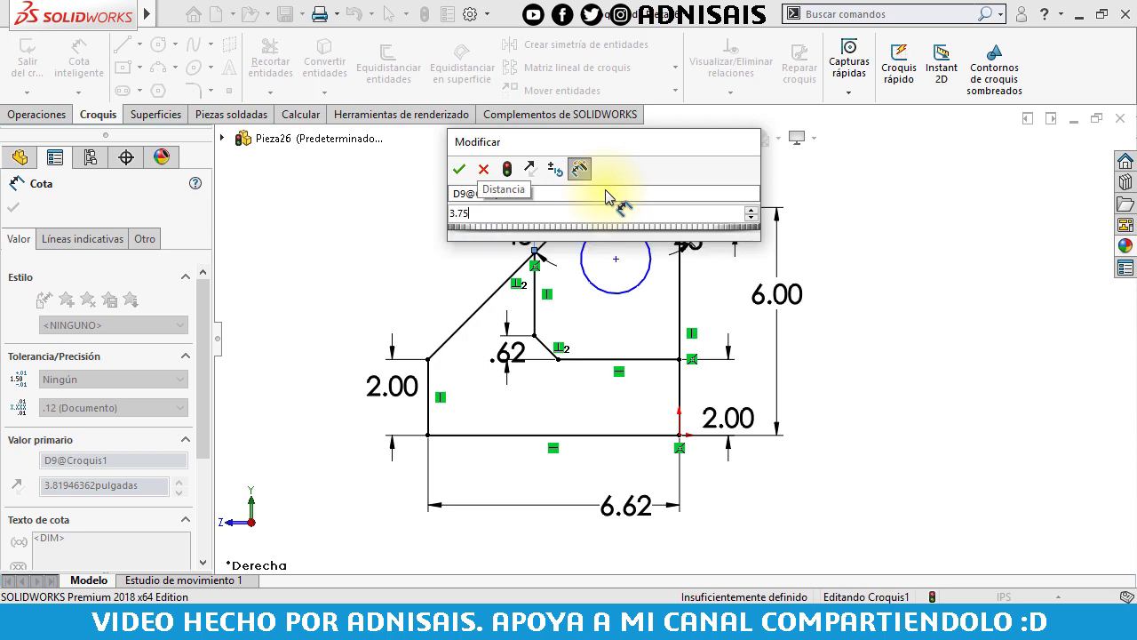
key(Return)
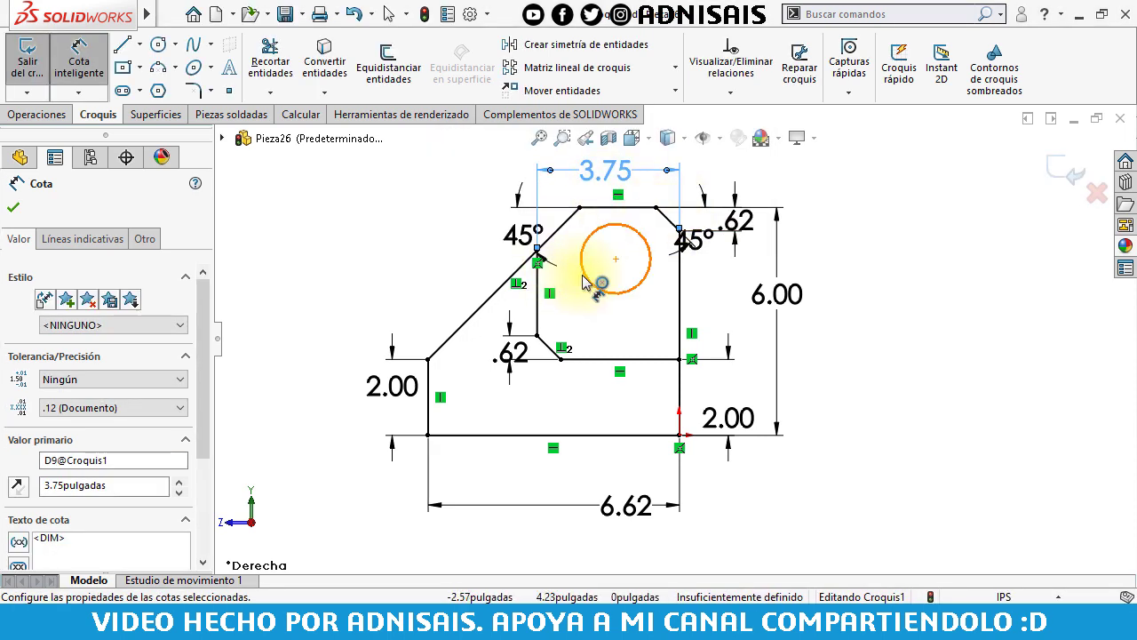
click(589, 282)
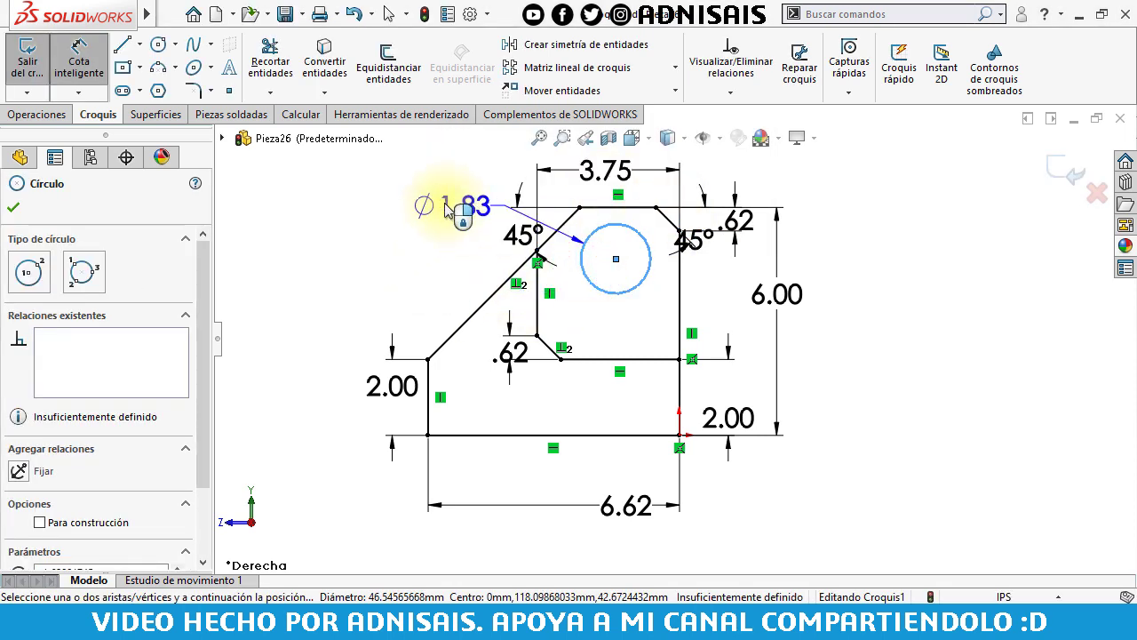
Give the circle a 2.00 diameter with its centre 1.75 from the right edge.
click(447, 211)
text(2)
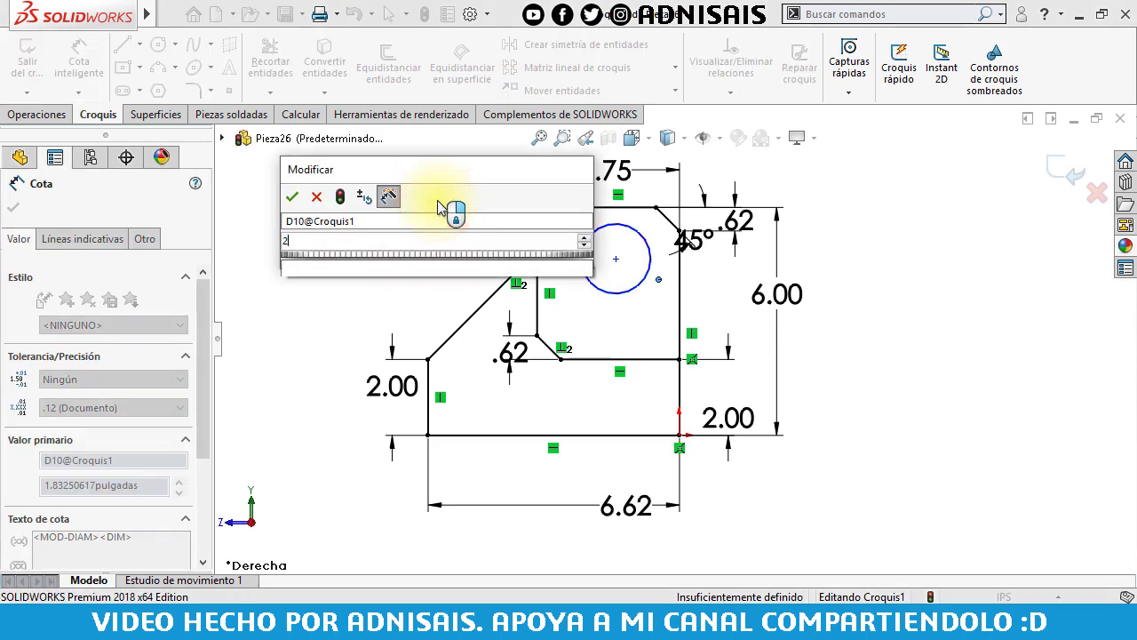
key(Return)
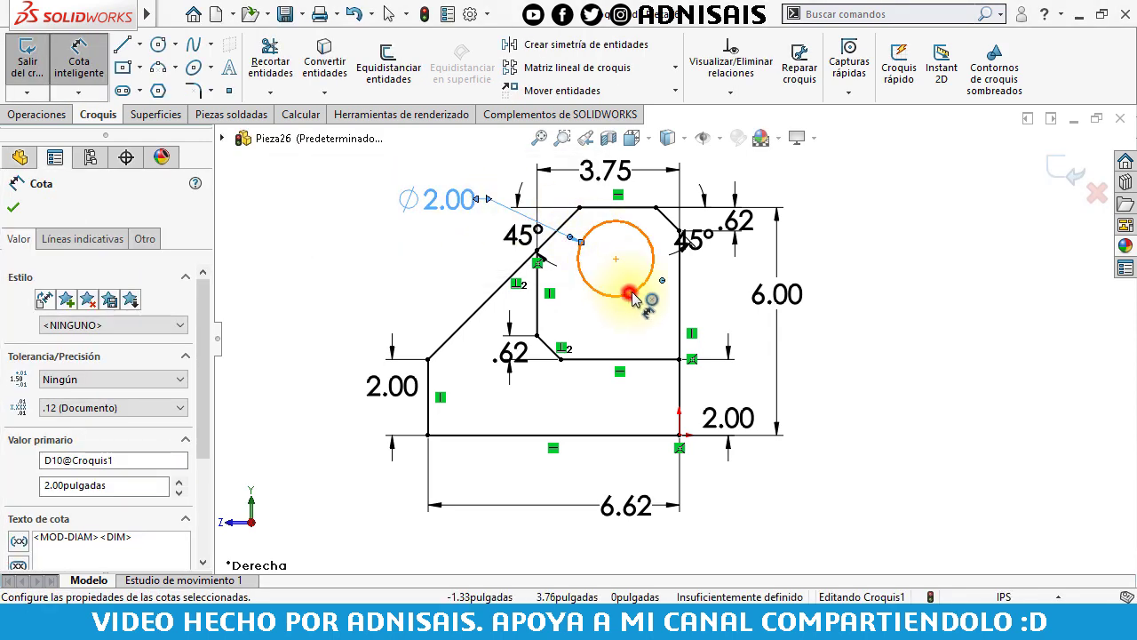
click(632, 296)
click(679, 293)
scroll(662, 222, up, 2)
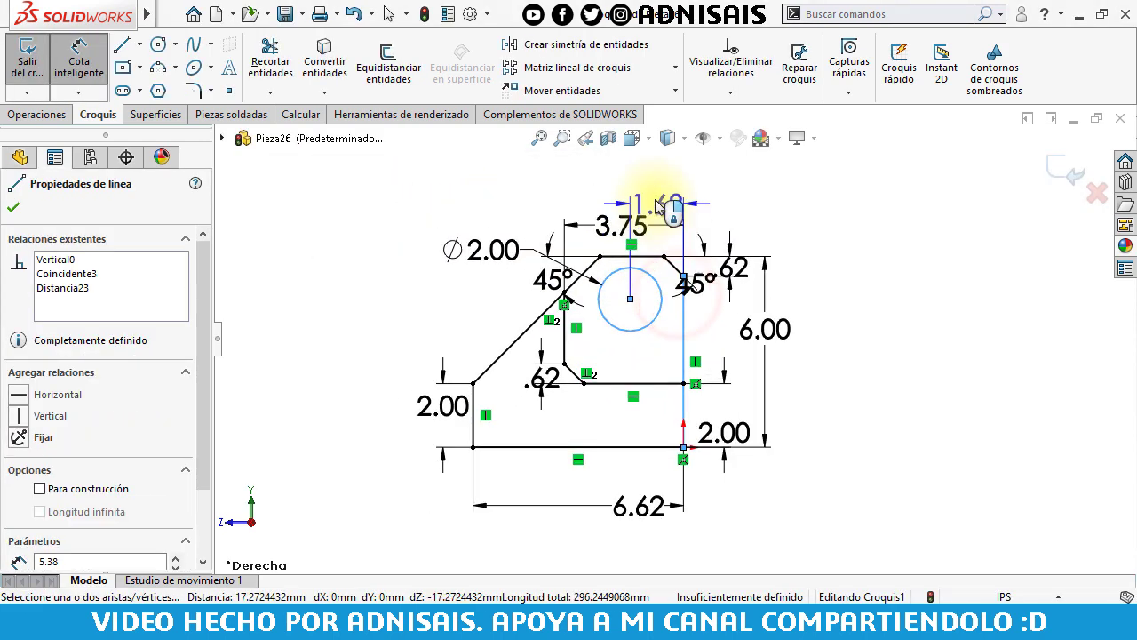
click(657, 206)
text(1.75)
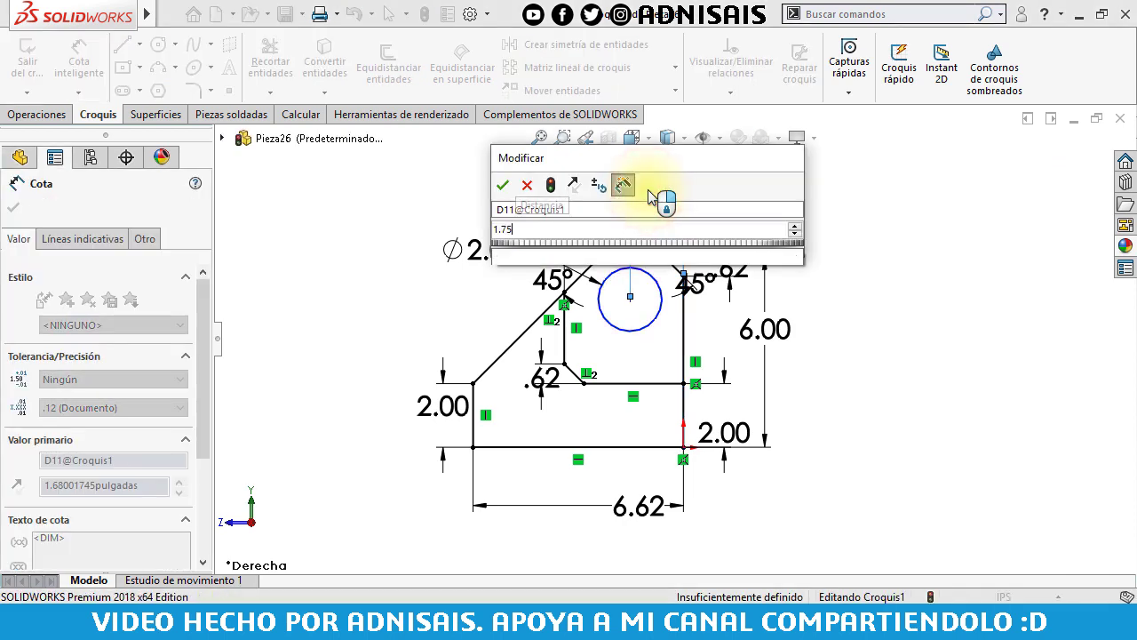
key(Return)
click(872, 356)
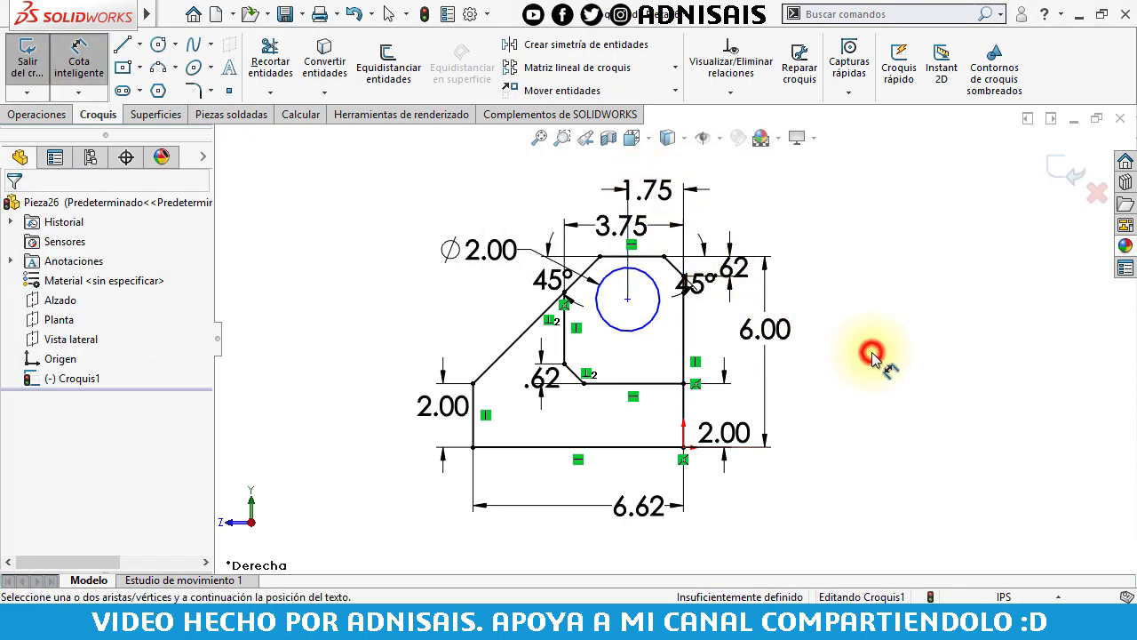
Set the circle centre 2.25 above the inner horizontal line, fully defining Croquis1.
scroll(860, 349, down, 1)
scroll(859, 349, down, 1)
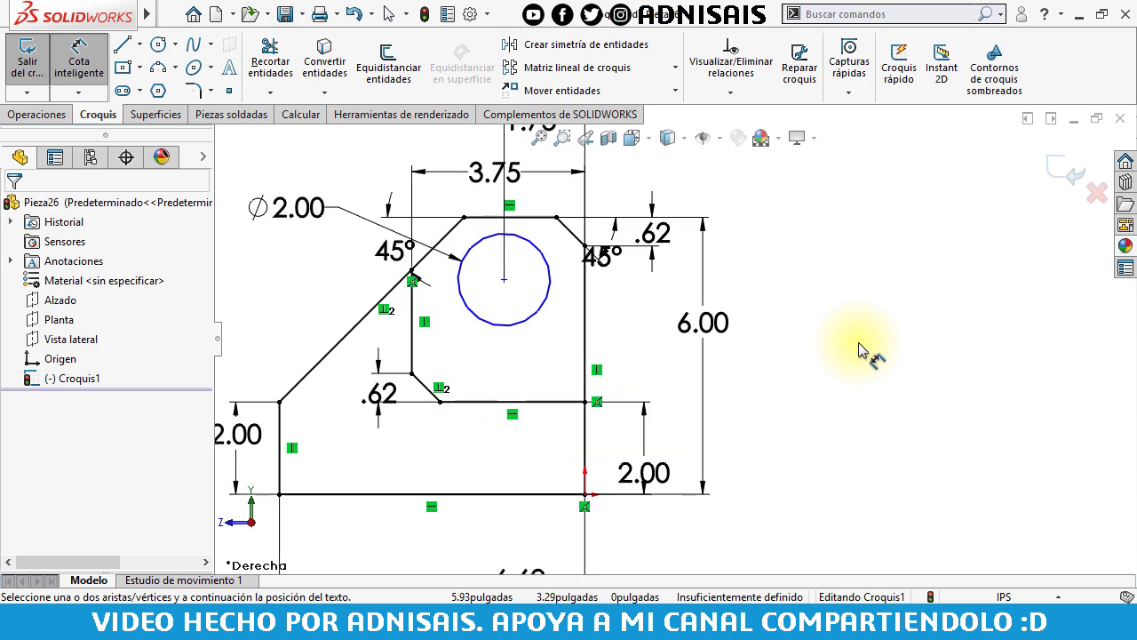
click(486, 322)
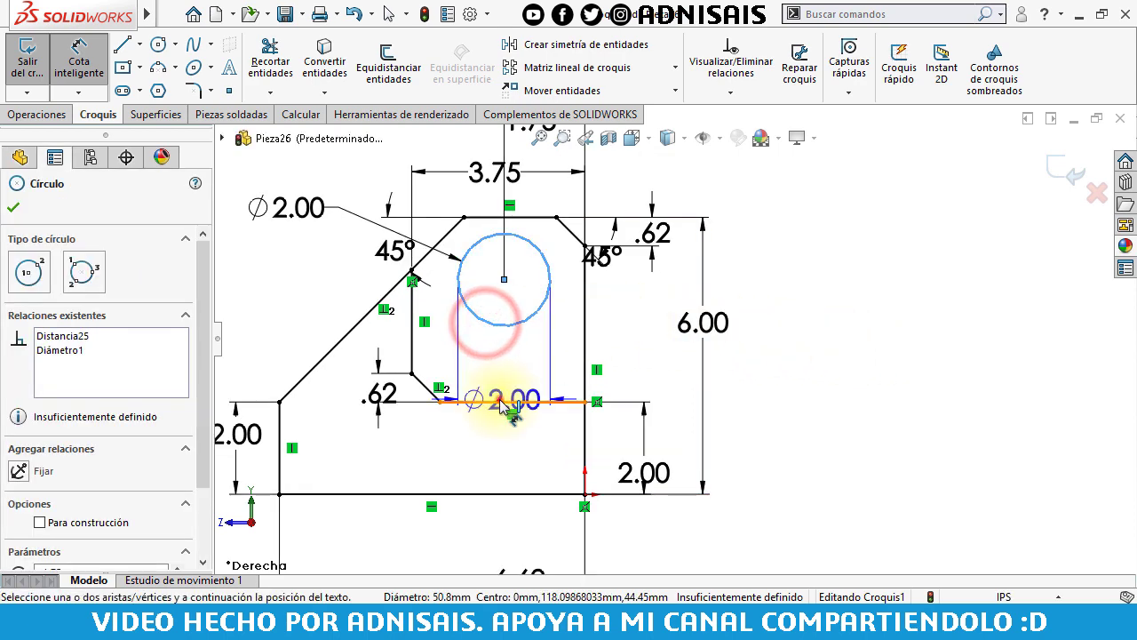
click(495, 400)
click(624, 374)
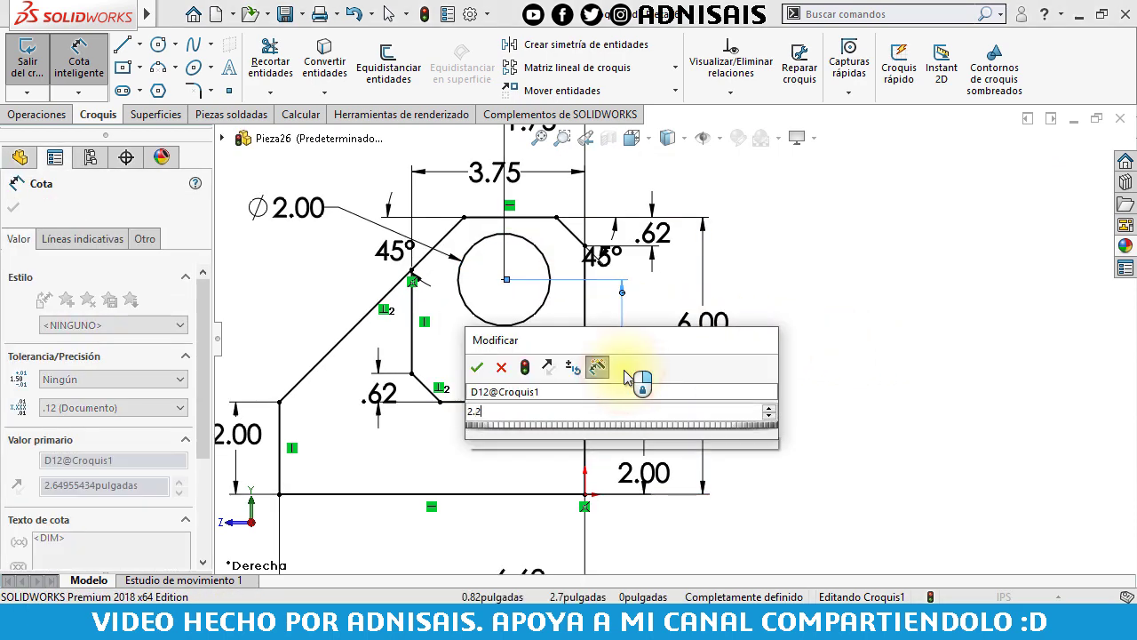
text(2.25)
key(Return)
click(842, 346)
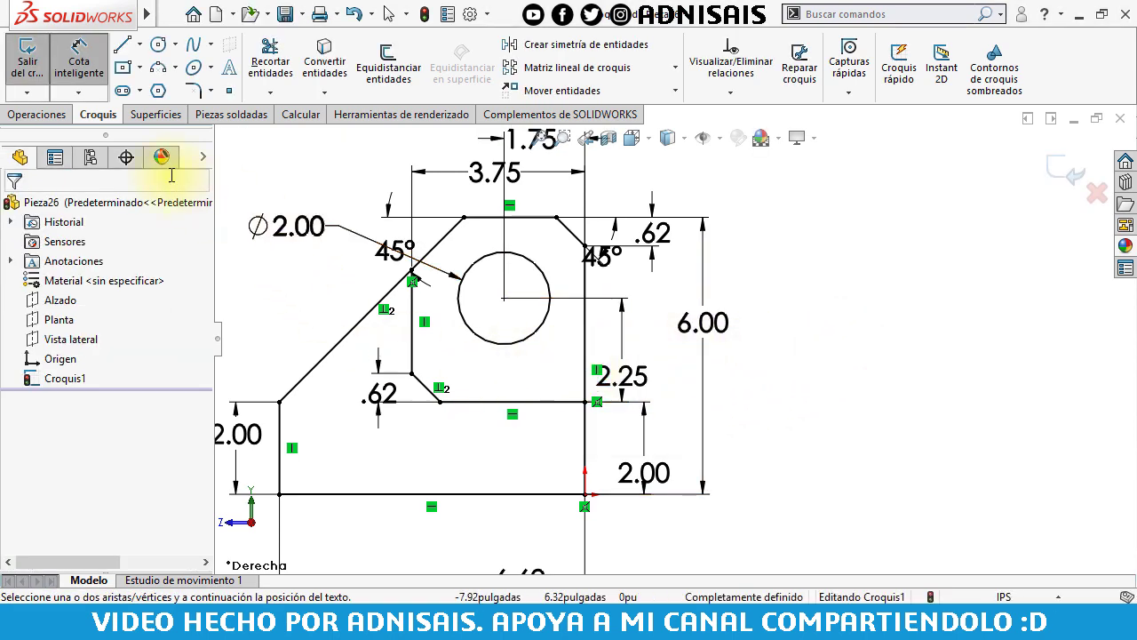
click(50, 114)
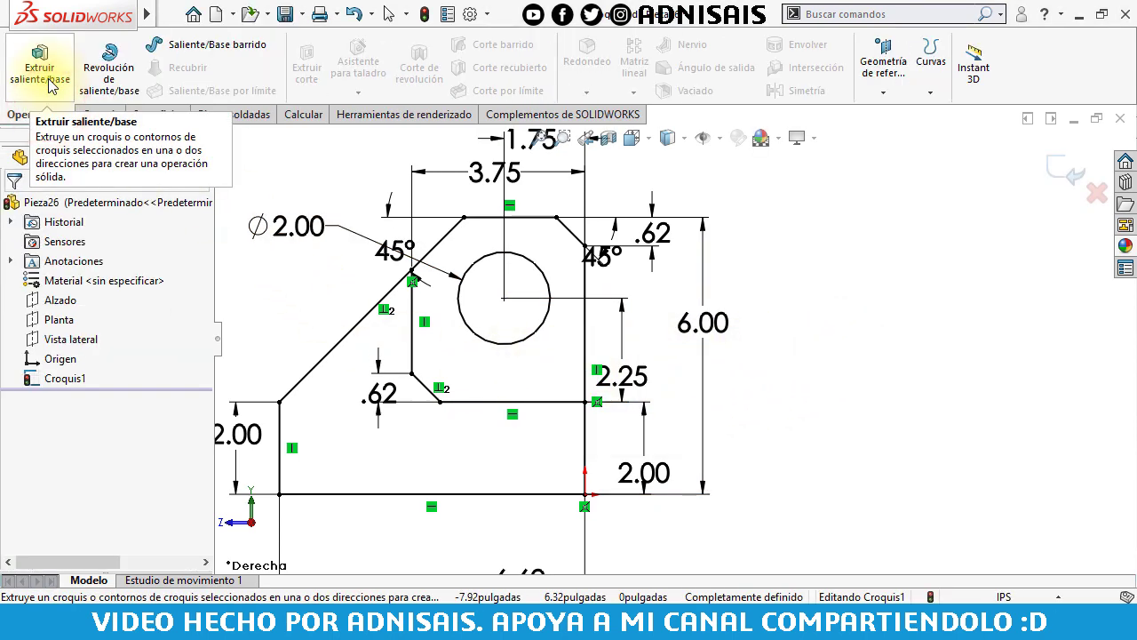
Extrude both Croquis1 regions 1.75 in to create Saliente-Extruir1 with its round hole.
click(46, 75)
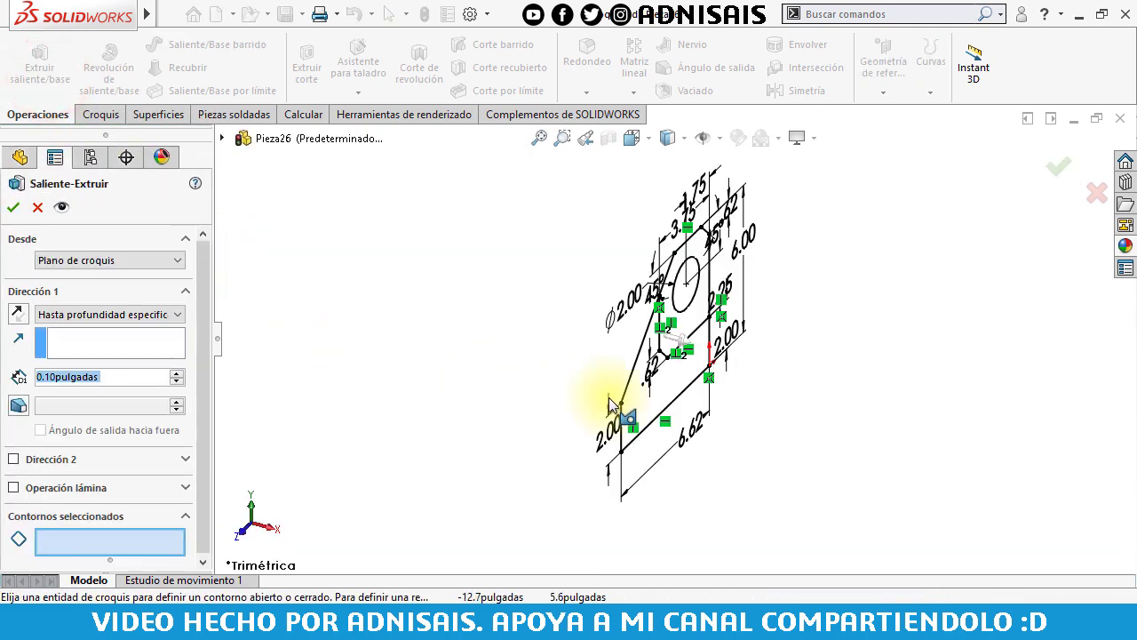
scroll(710, 377, down, 2)
click(682, 345)
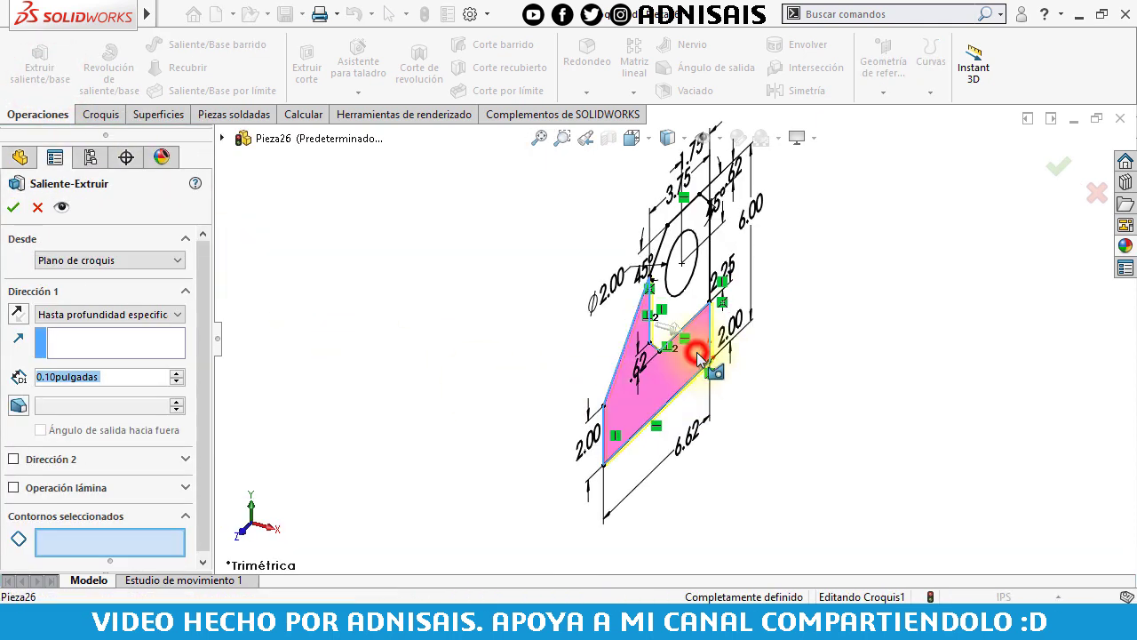
click(680, 313)
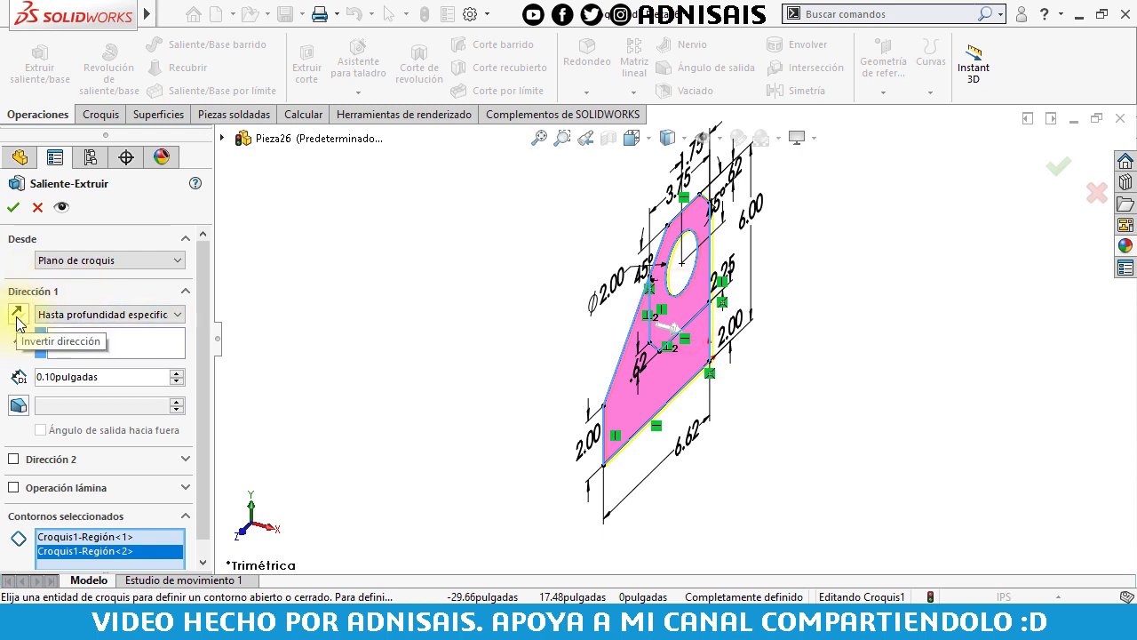
double_click(114, 379)
text(1.7)
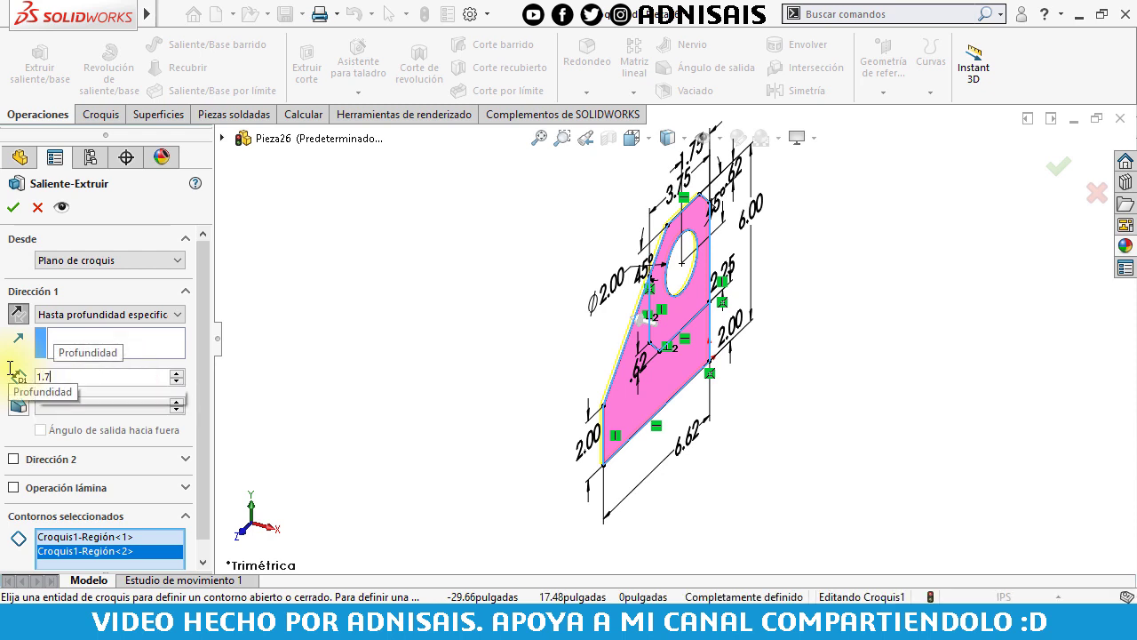
text(5)
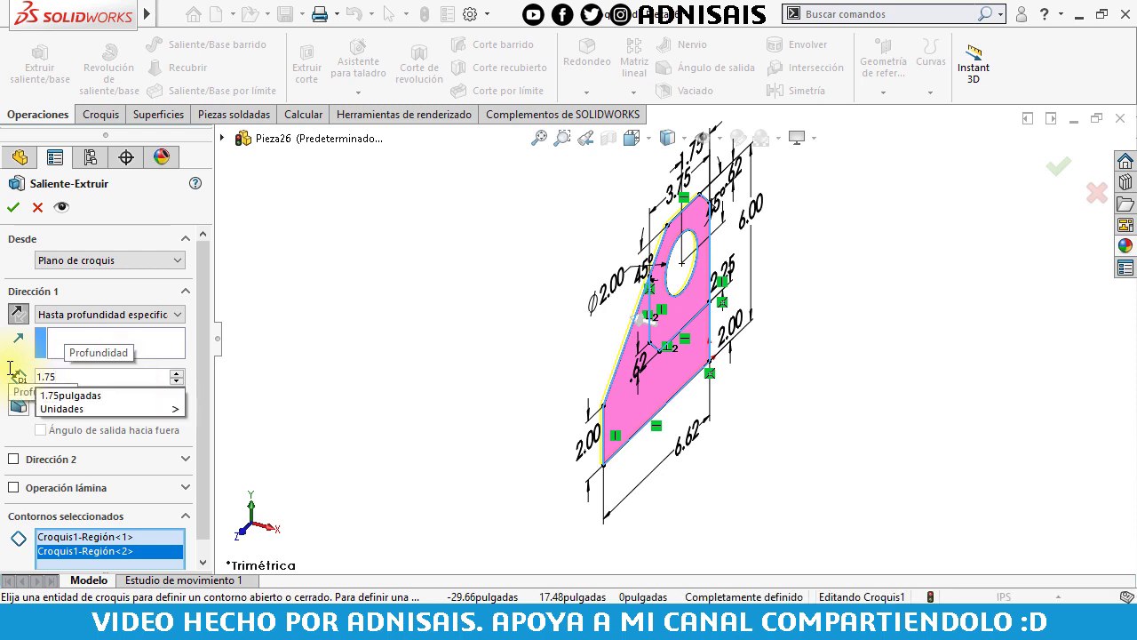
key(Return)
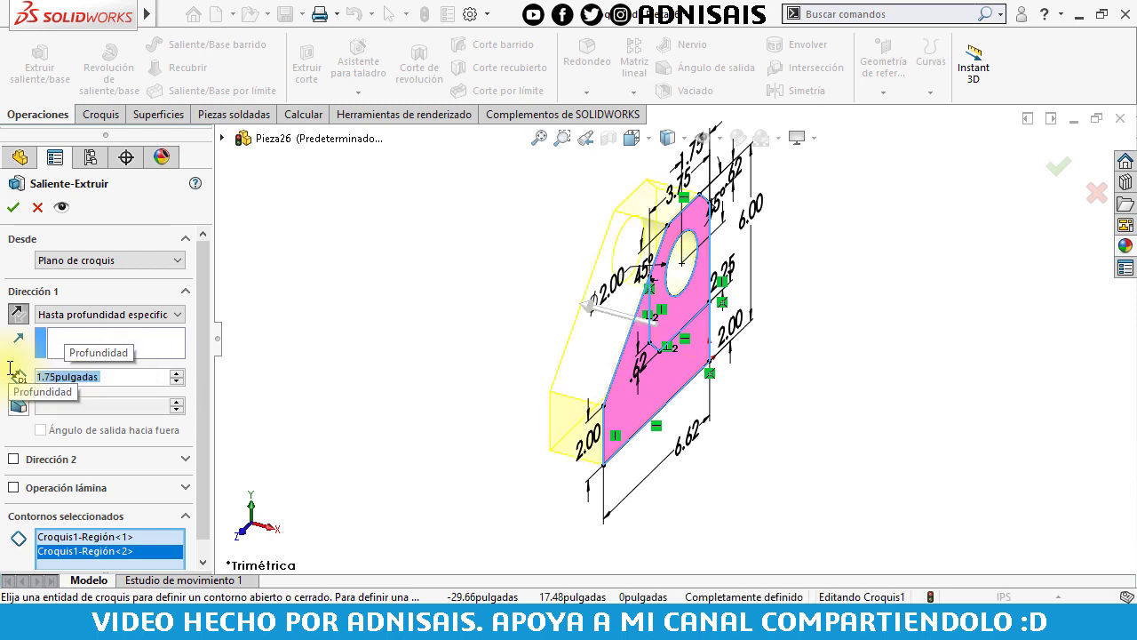
key(Return)
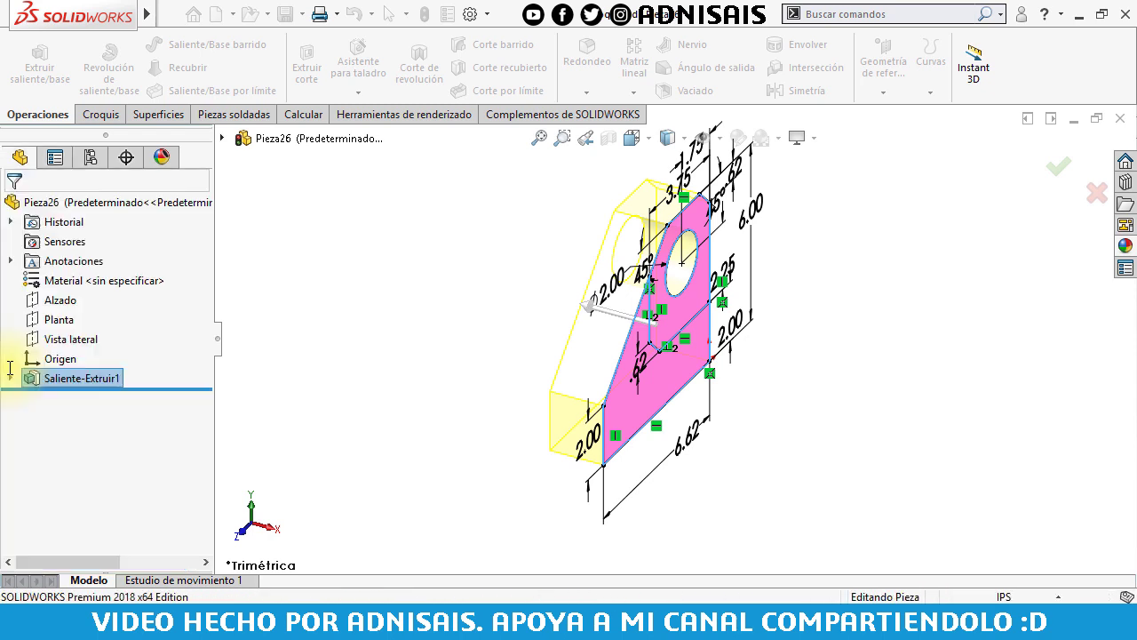
click(11, 379)
Extrude Croquis1's upper holed region 0.75 in as Saliente-Extruir2, then orbit to inspect it.
click(49, 398)
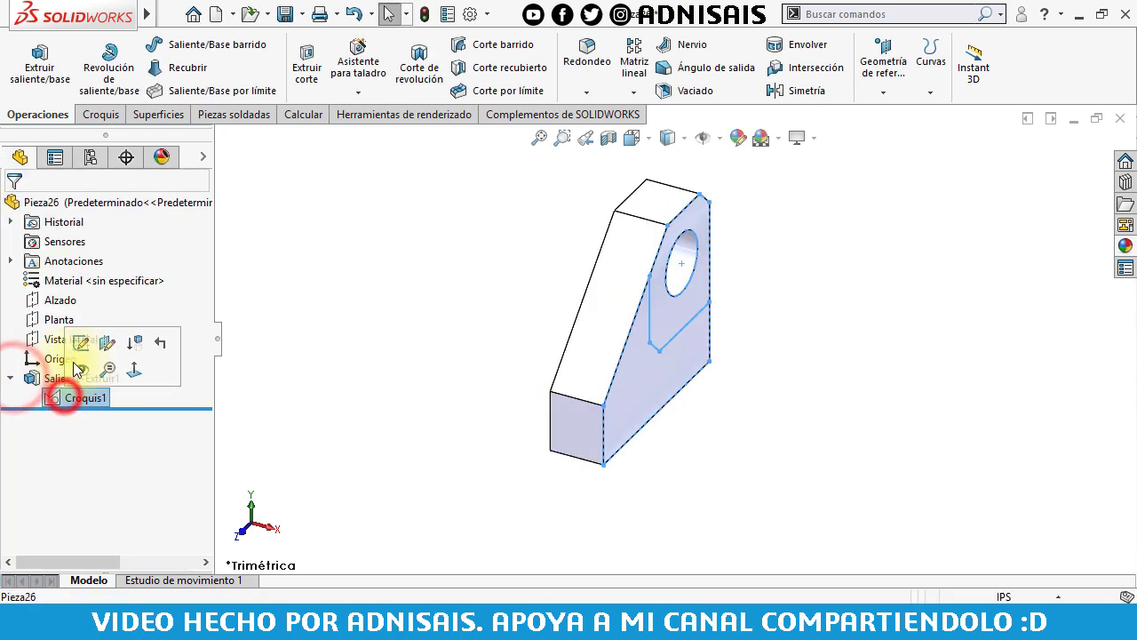
click(37, 80)
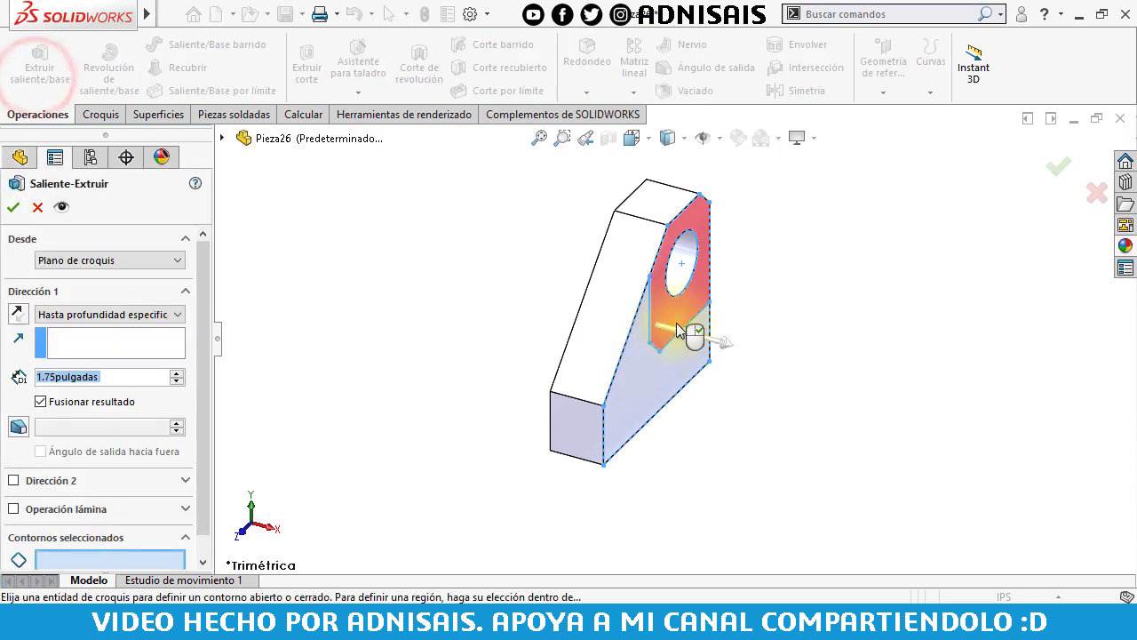
click(675, 321)
double_click(134, 376)
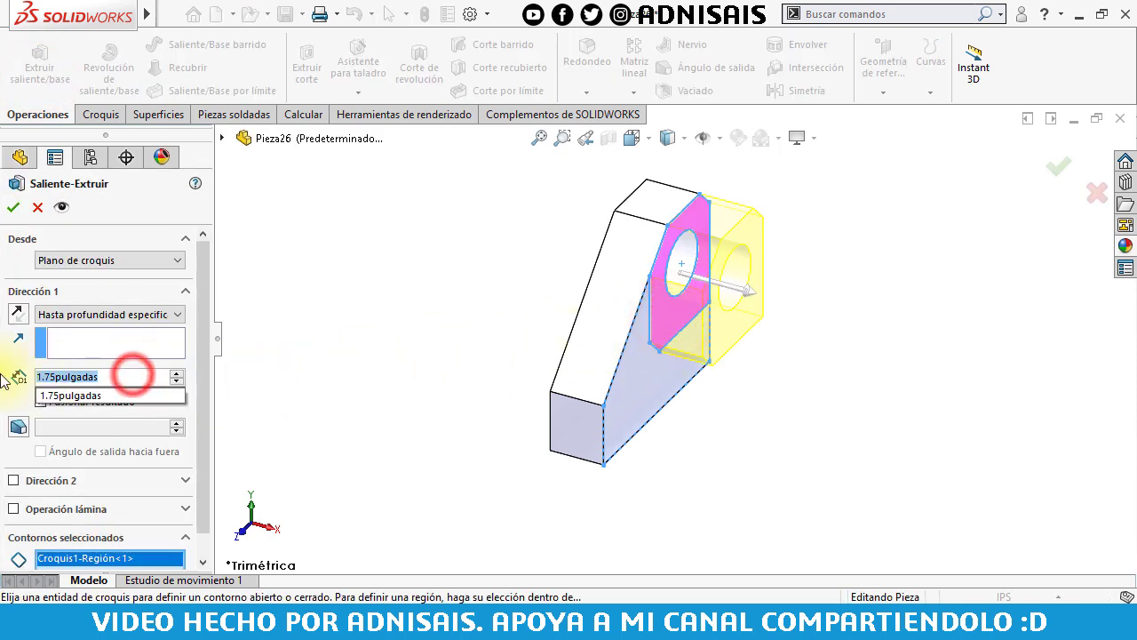
text(.75)
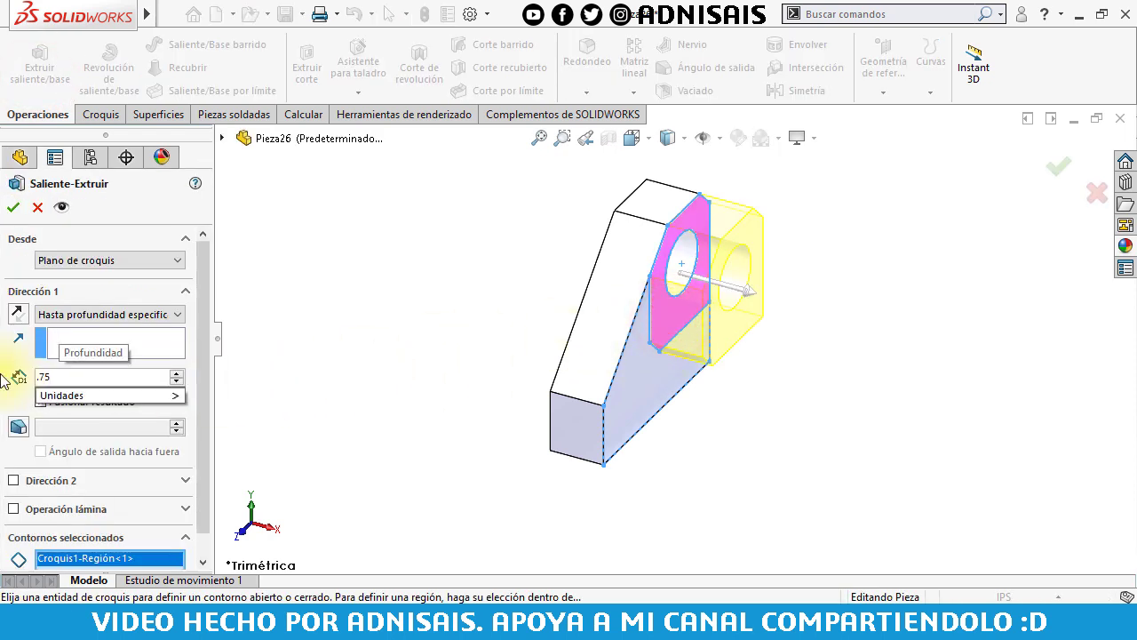
key(Return)
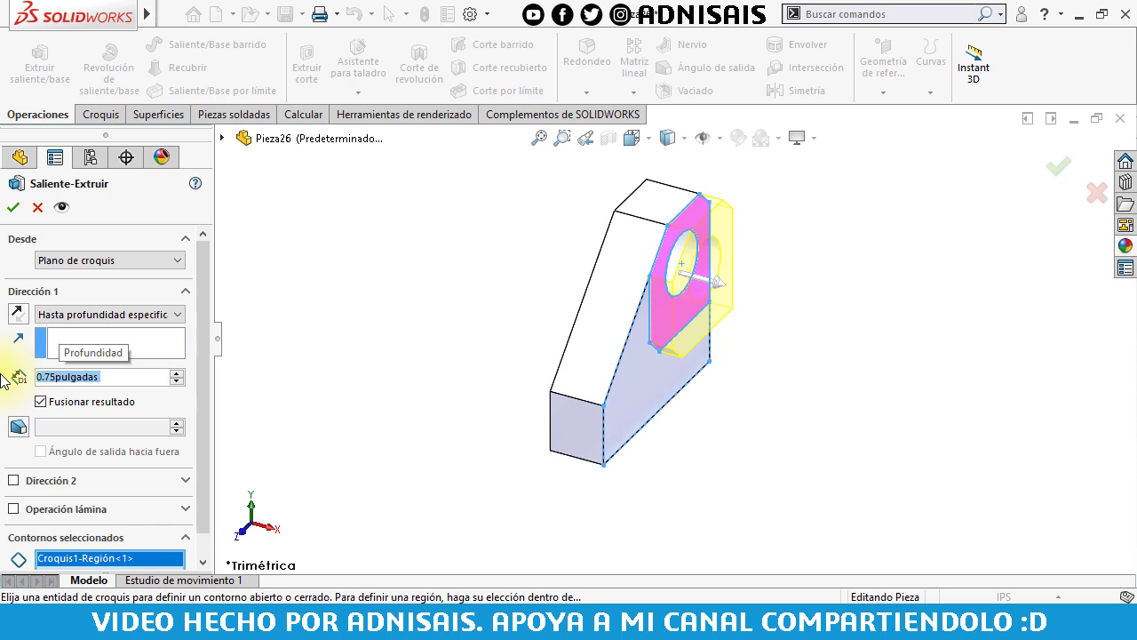
key(Return)
middle_drag(619, 398, 622, 325)
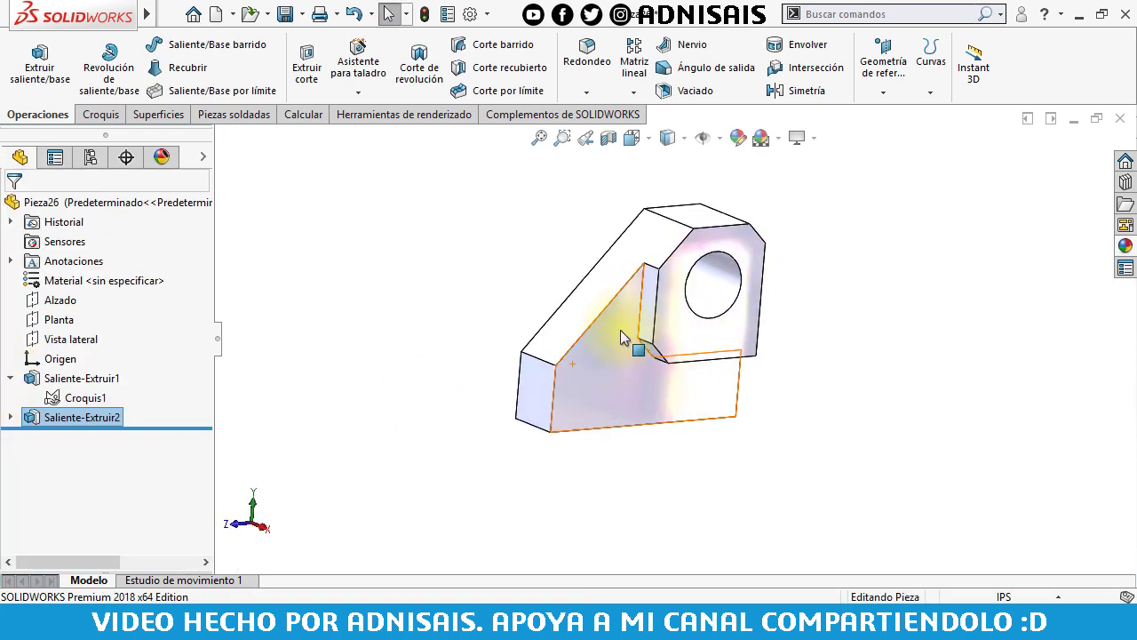
mouse_move(606, 403)
middle_down()
mouse_move(709, 384)
mouse_move(651, 406)
middle_up()
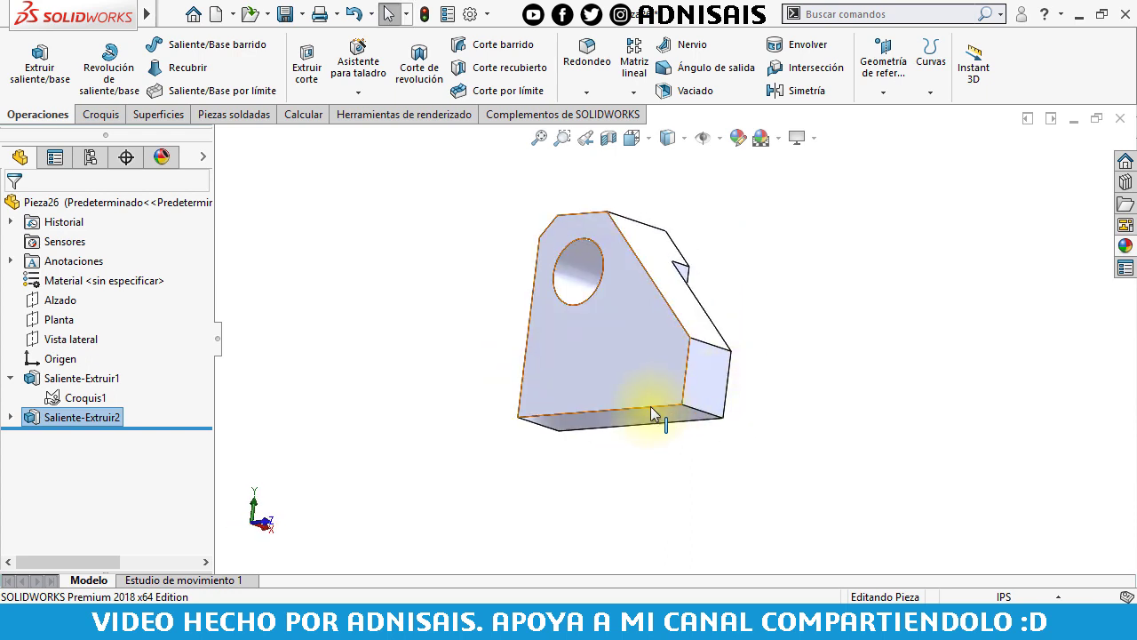
Sketch a small corner rectangle on the block's bottom face near its edge.
click(650, 414)
click(729, 364)
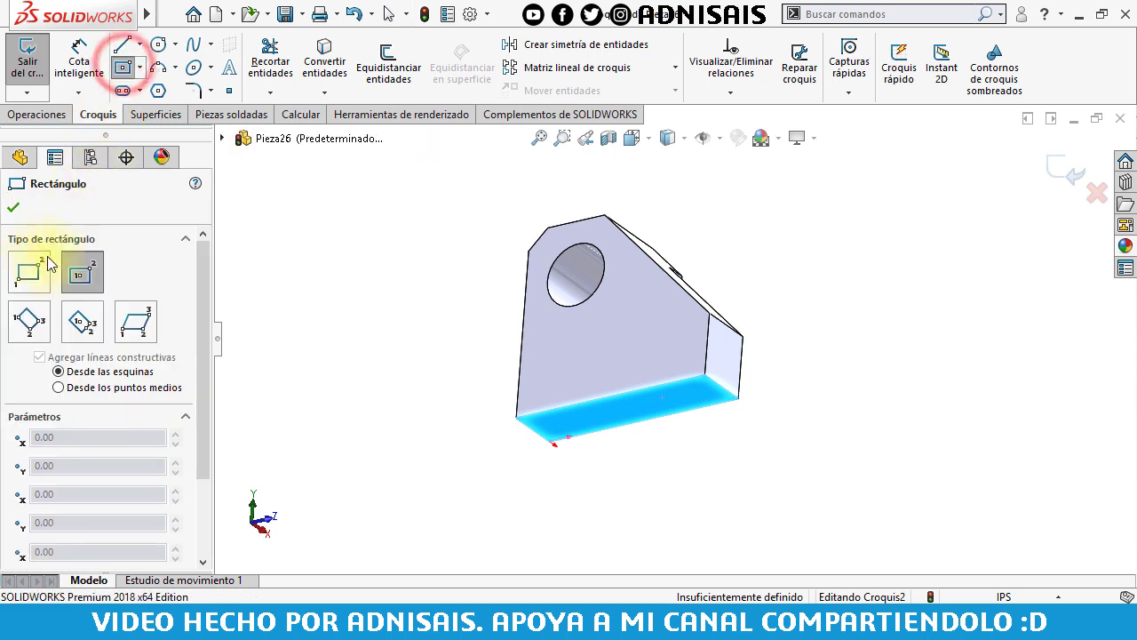
click(28, 271)
scroll(622, 346, down, 2)
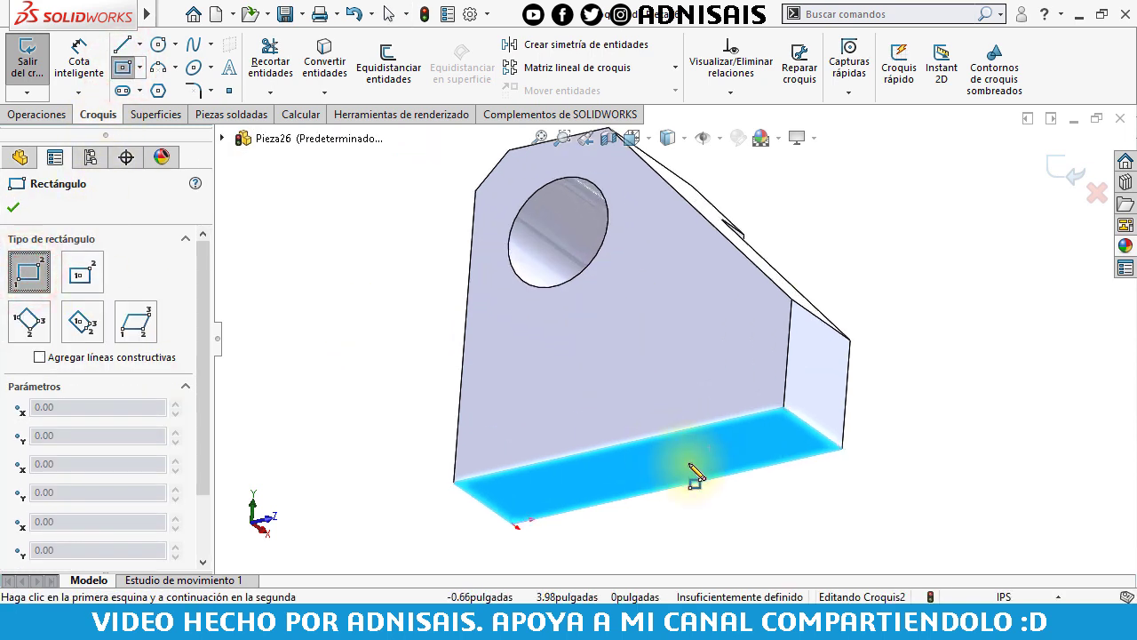
drag(676, 432, 761, 432)
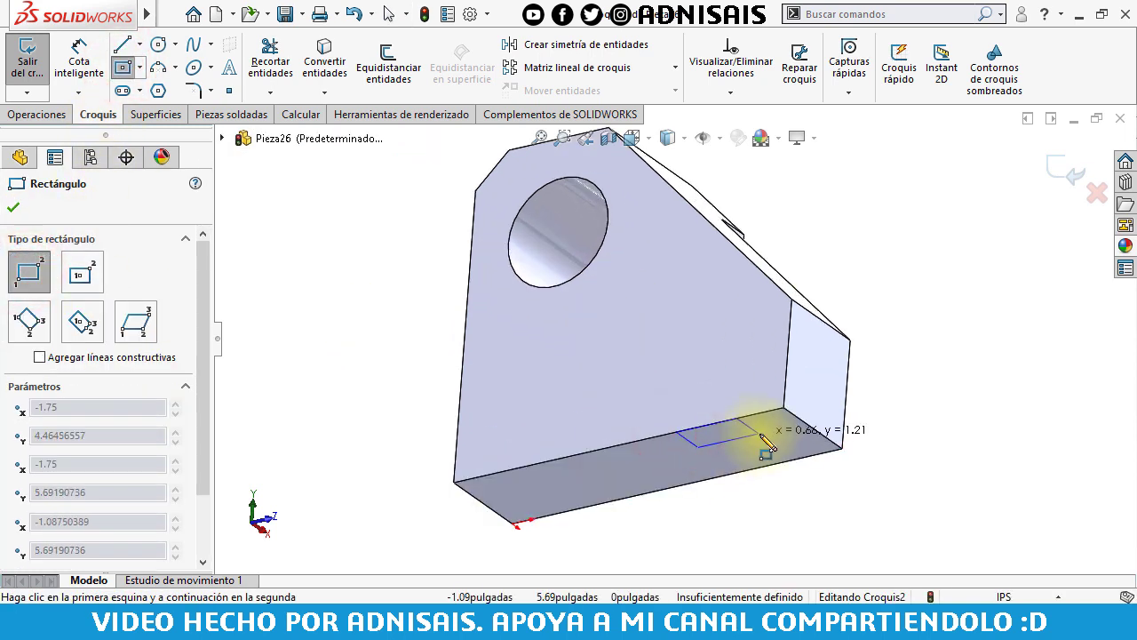
Dimension the rectangle's width as 0.75 in.
click(68, 56)
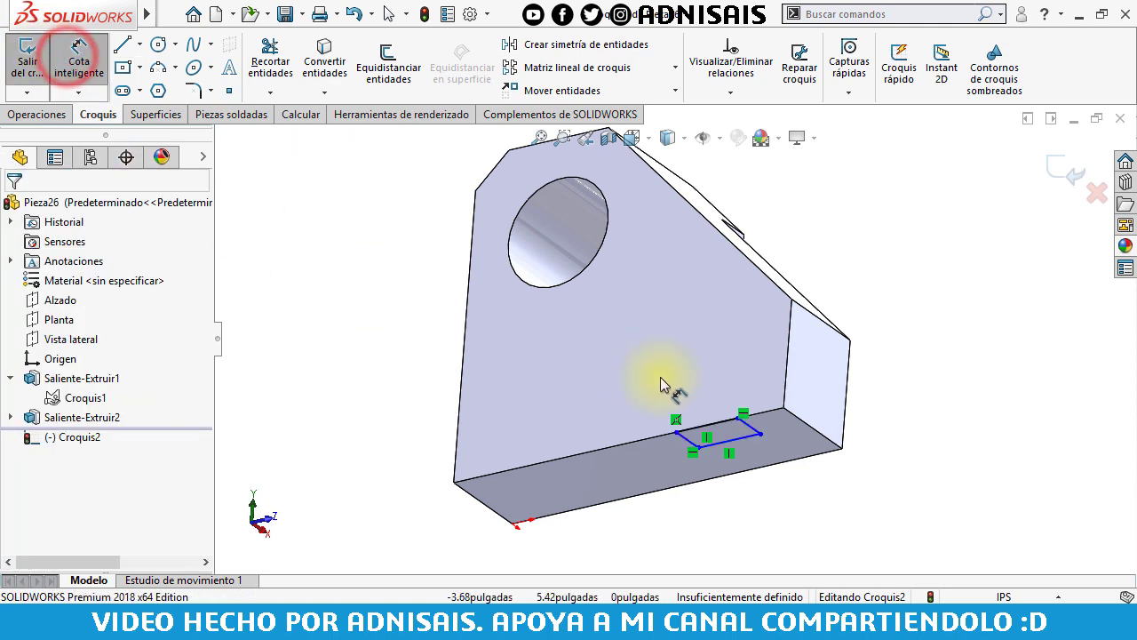
scroll(663, 387, down, 1)
scroll(675, 404, down, 1)
scroll(737, 417, down, 1)
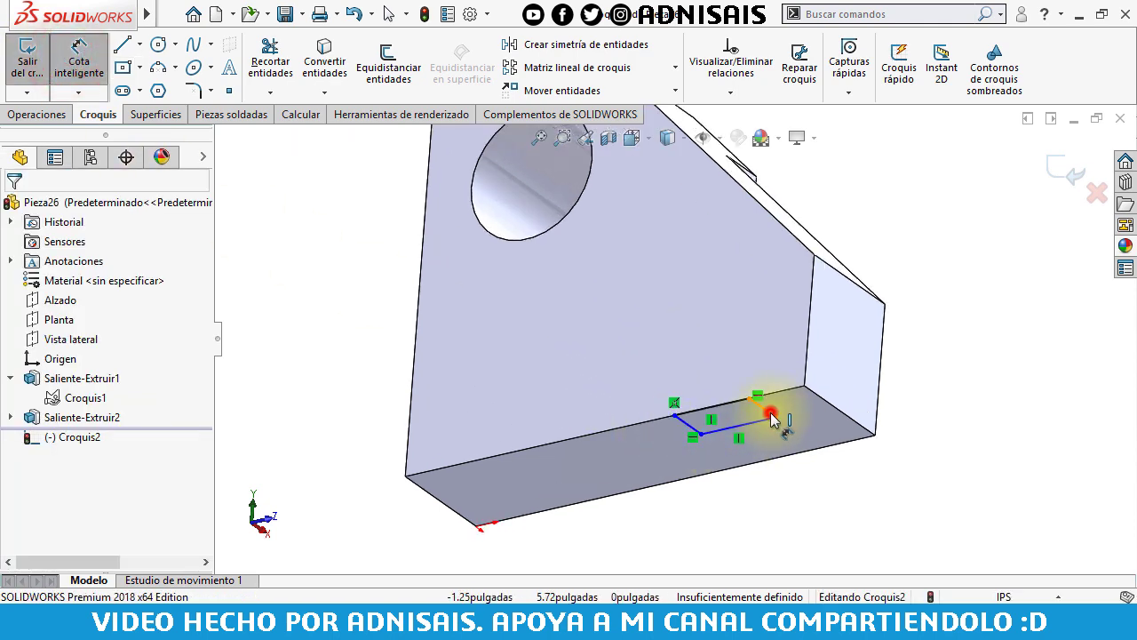
click(771, 418)
click(784, 403)
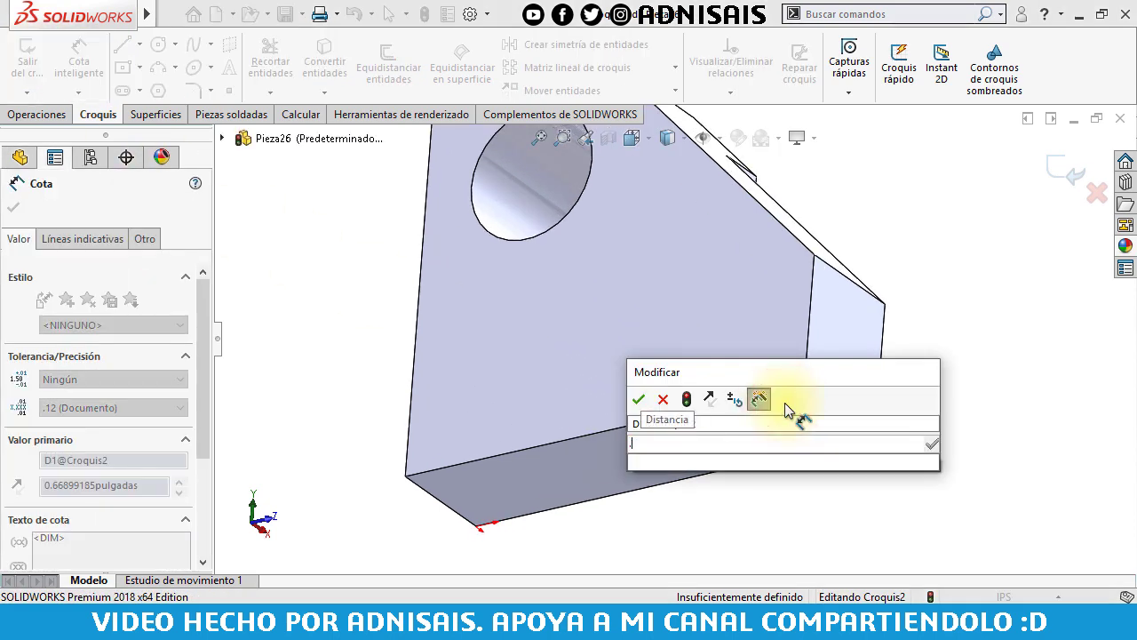
text(75)
key(Return)
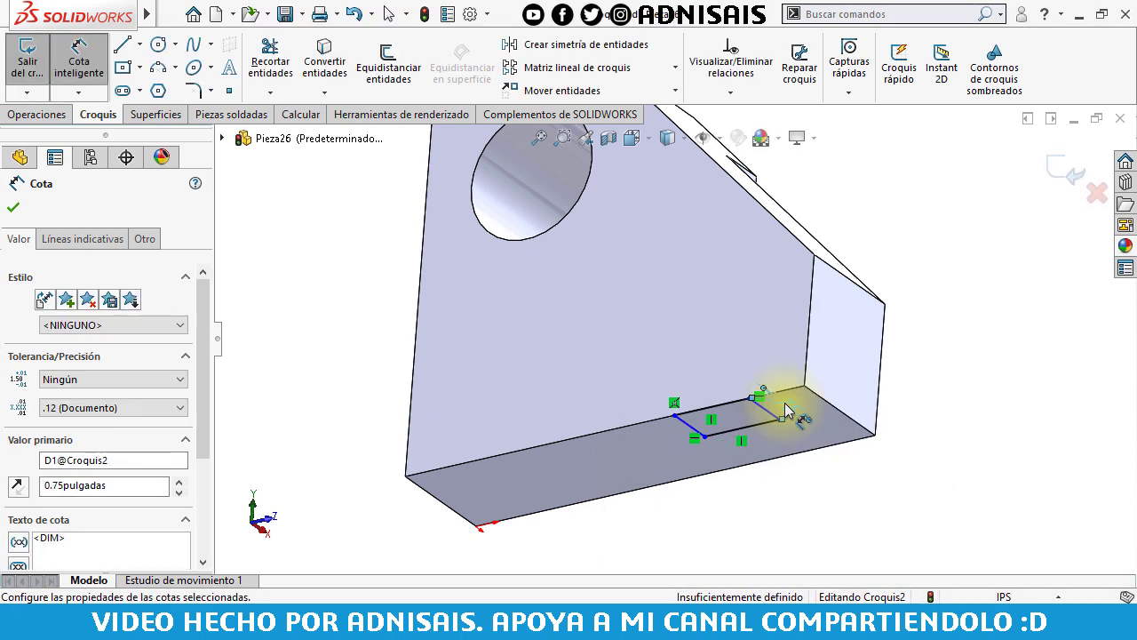
Dimension the rectangle's offsets from the part edges as 1.12 in and 0.93 in.
click(769, 412)
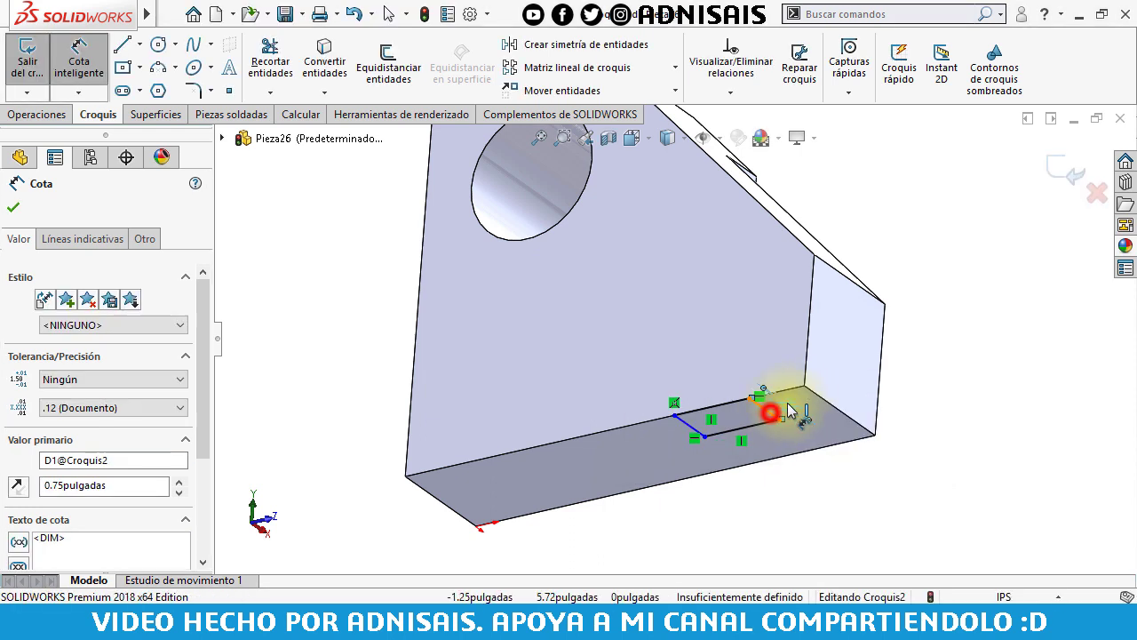
click(812, 388)
click(773, 369)
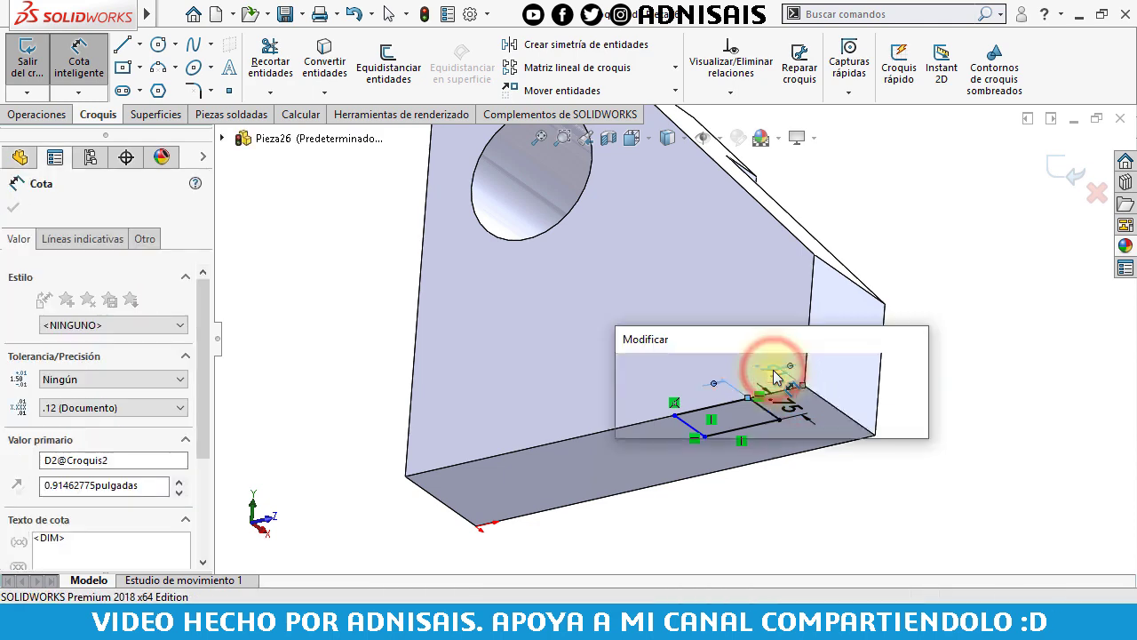
text(1.12)
key(Return)
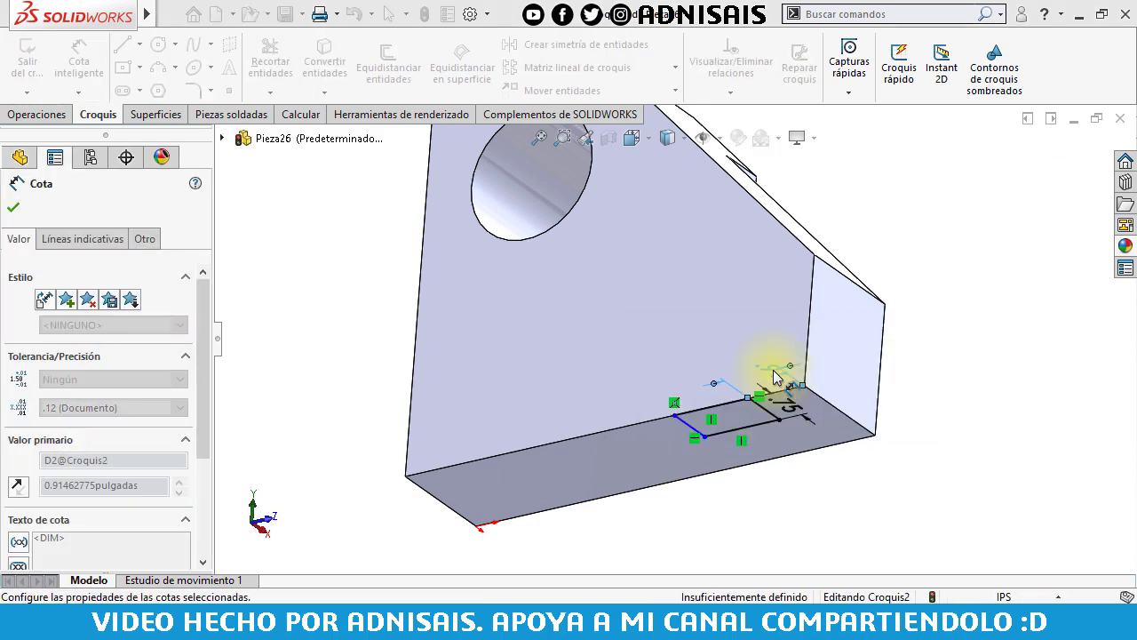
click(719, 406)
click(677, 396)
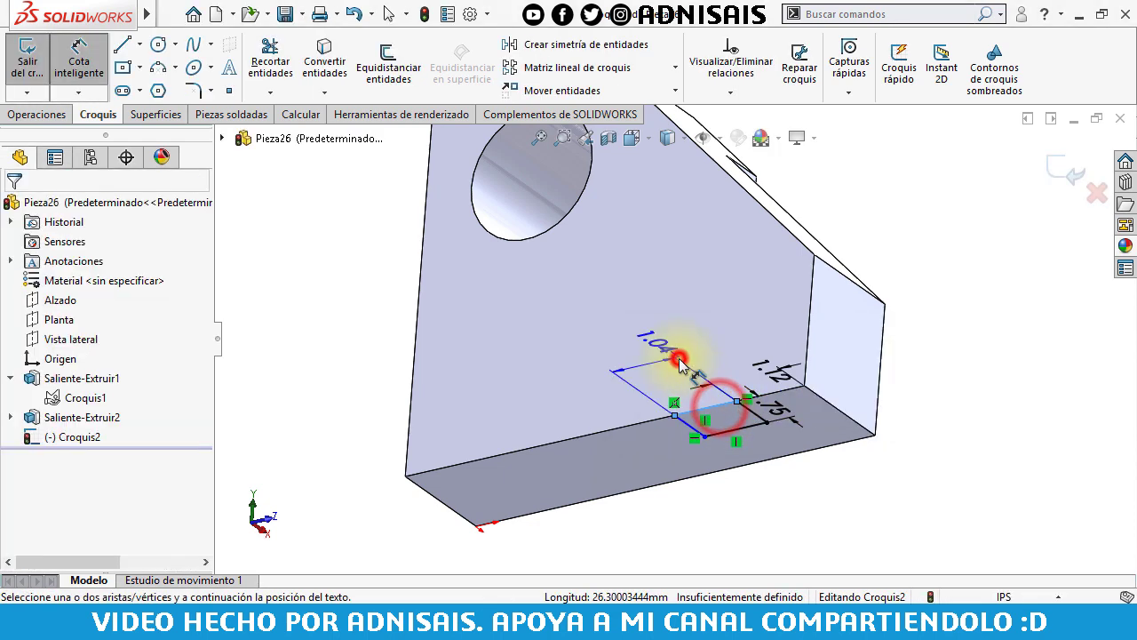
click(678, 358)
text(.93)
key(Return)
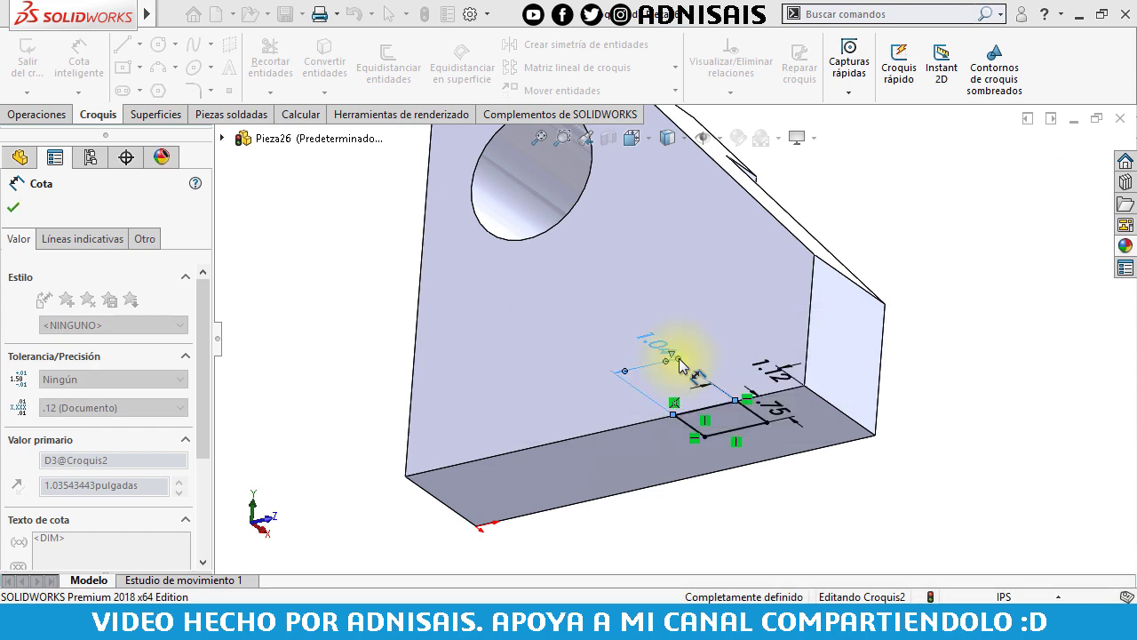
Extrude-cut the rectangle sketch Through All to notch the block, then inspect it.
click(40, 114)
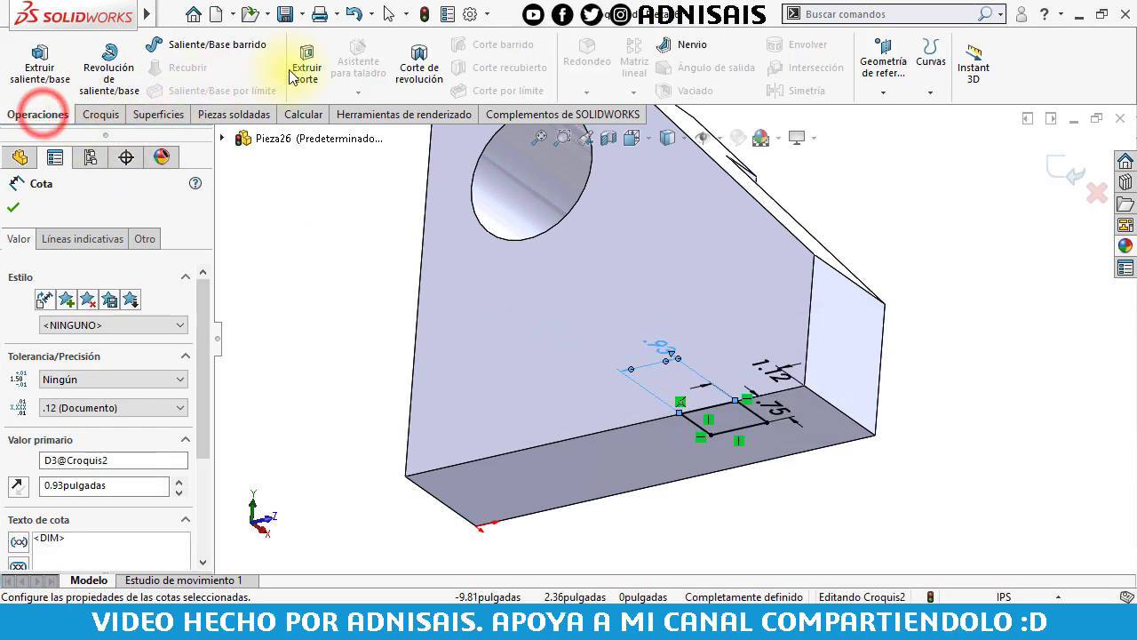
click(307, 66)
click(71, 315)
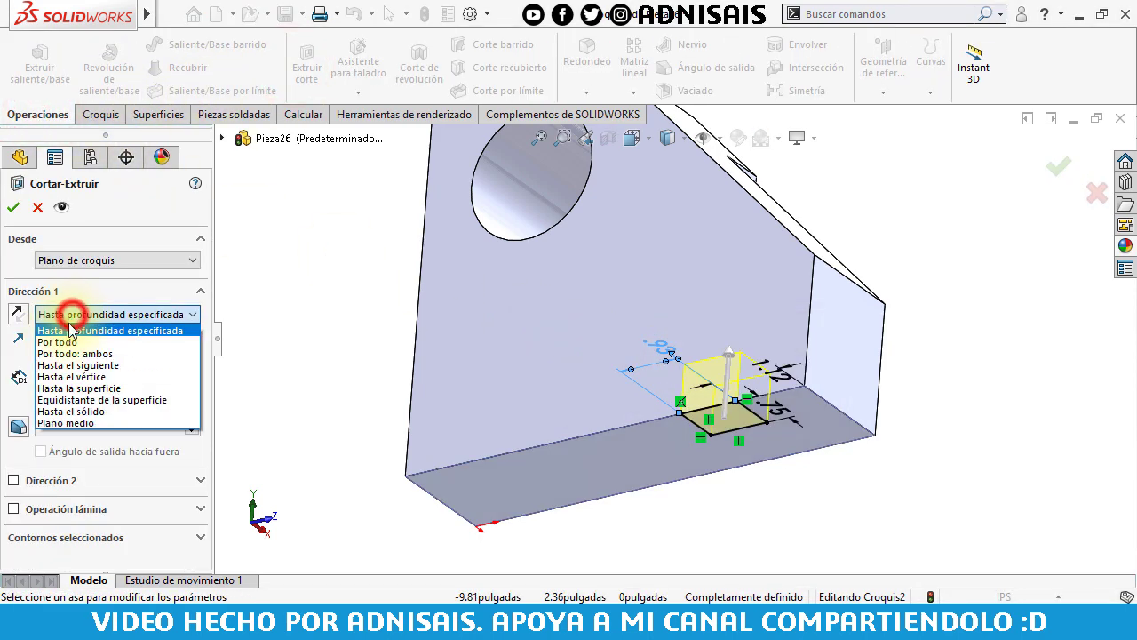
click(71, 342)
click(13, 207)
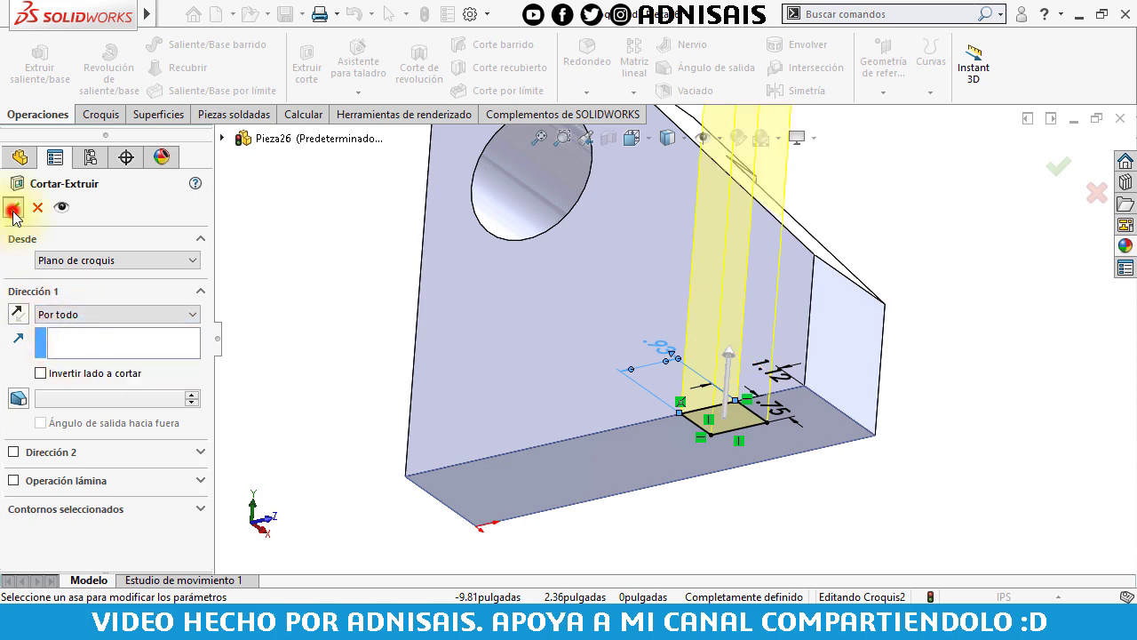
mouse_move(591, 271)
middle_down()
mouse_move(634, 279)
mouse_move(558, 325)
mouse_move(507, 322)
mouse_move(665, 348)
mouse_move(574, 337)
middle_up()
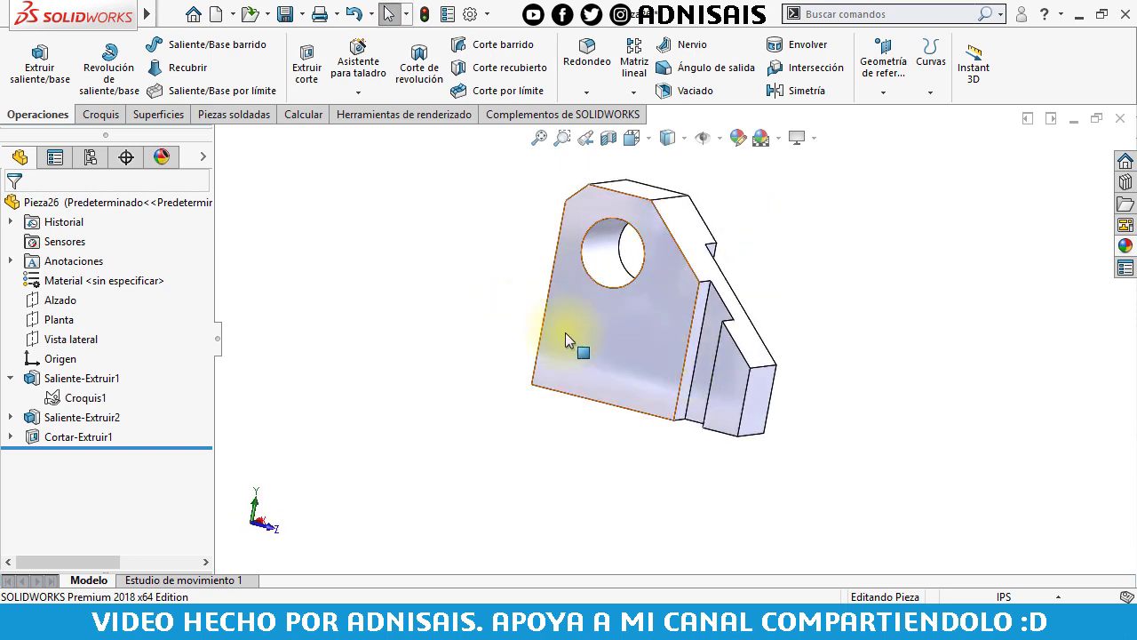
Define a through-all counterbore hole: .75in diameter, 1.25in counterbore diameter, 1.25in deep.
click(358, 61)
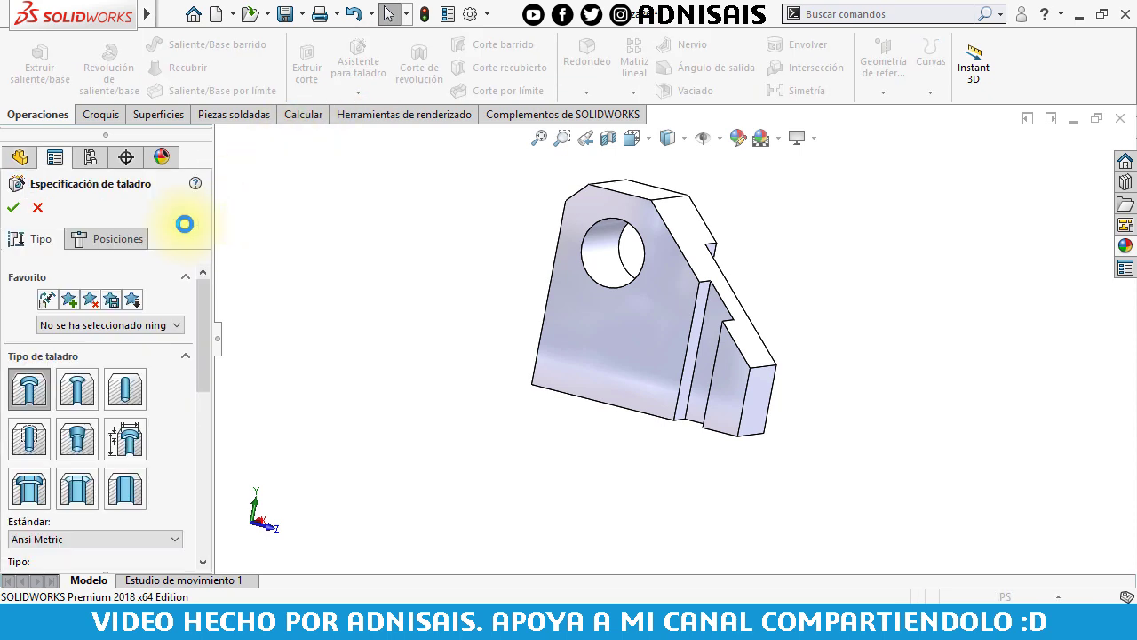
drag(206, 298, 198, 429)
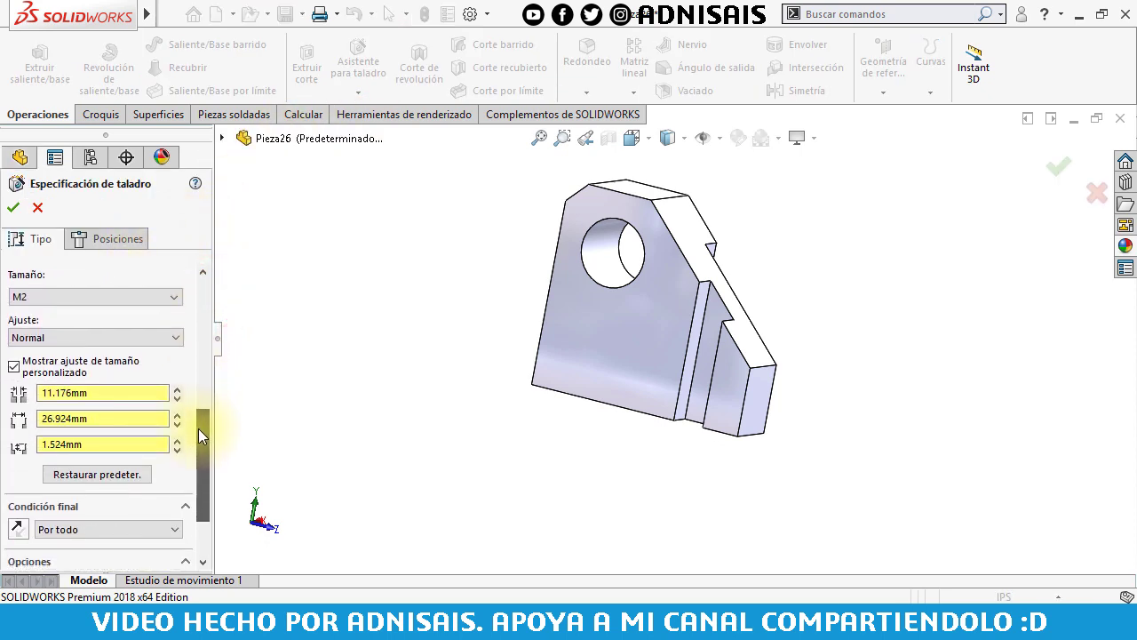
double_click(113, 391)
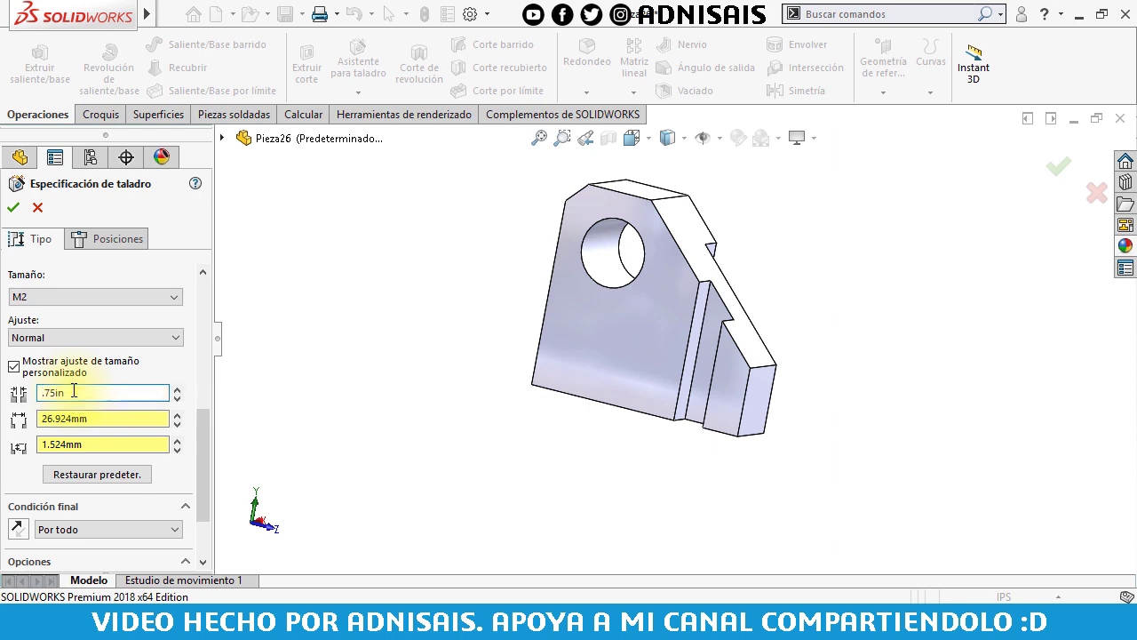
double_click(106, 417)
text(1.25)
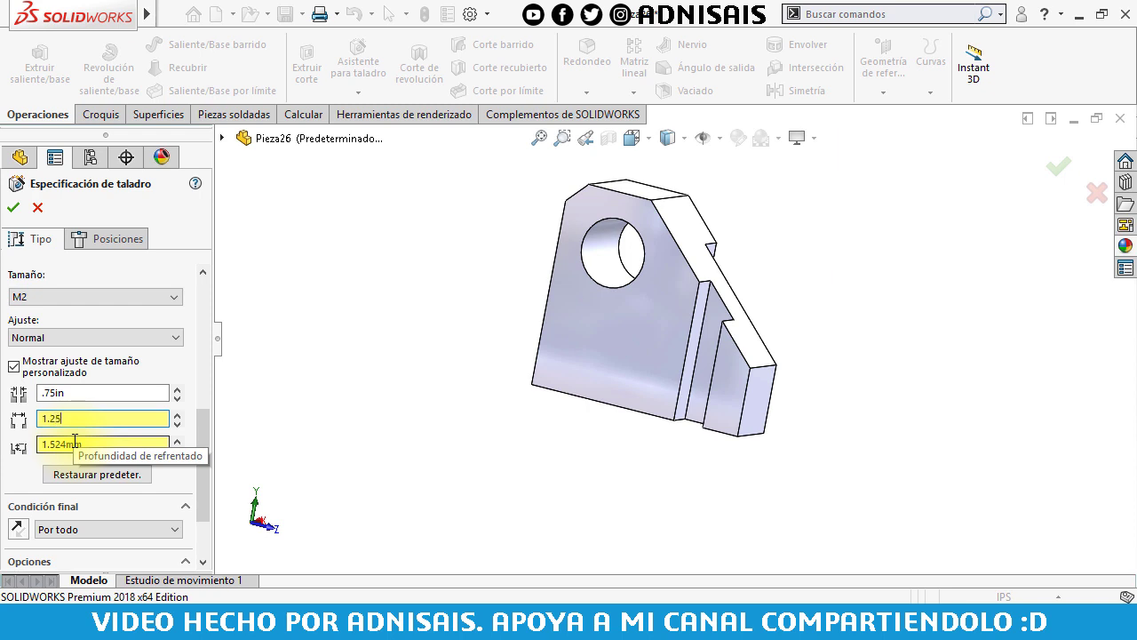
key(Return)
double_click(89, 443)
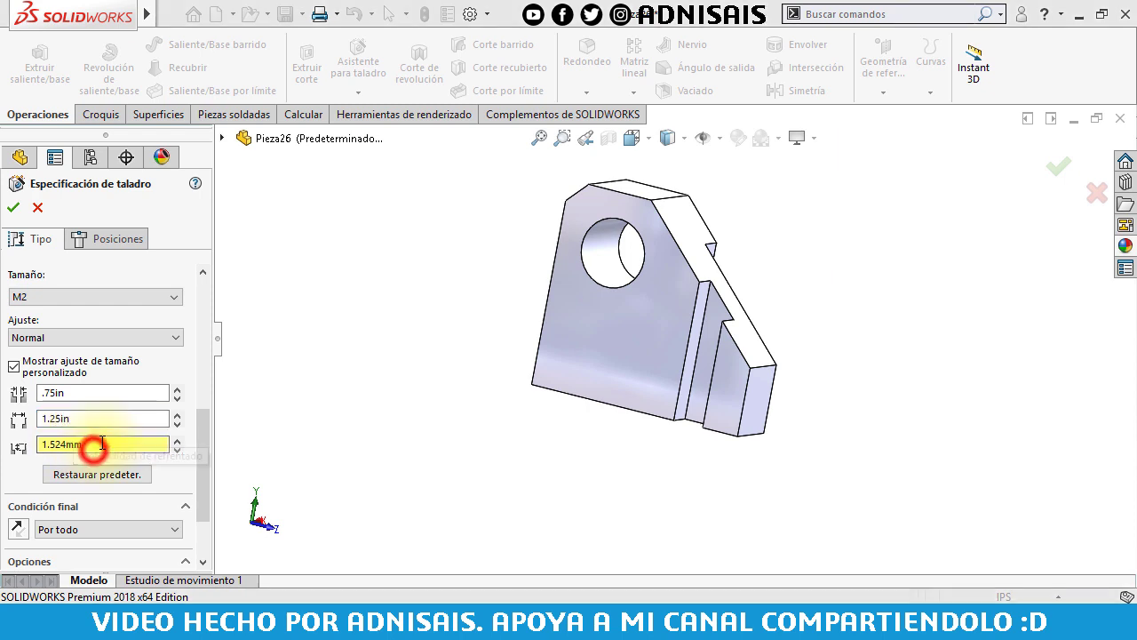
text(1)
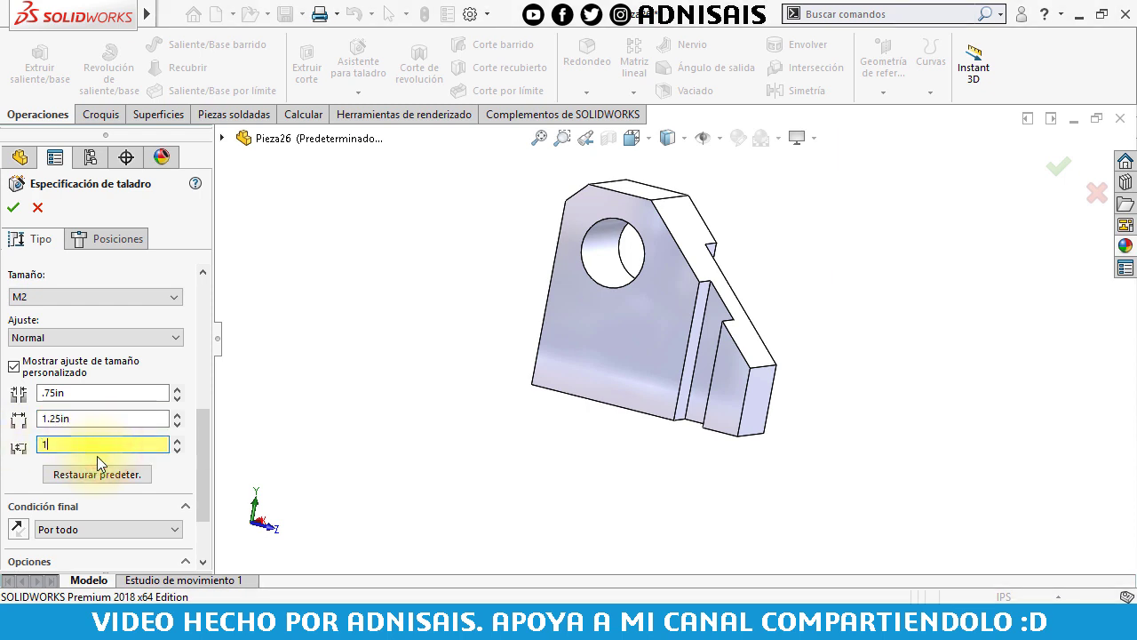
text(.25in)
key(Return)
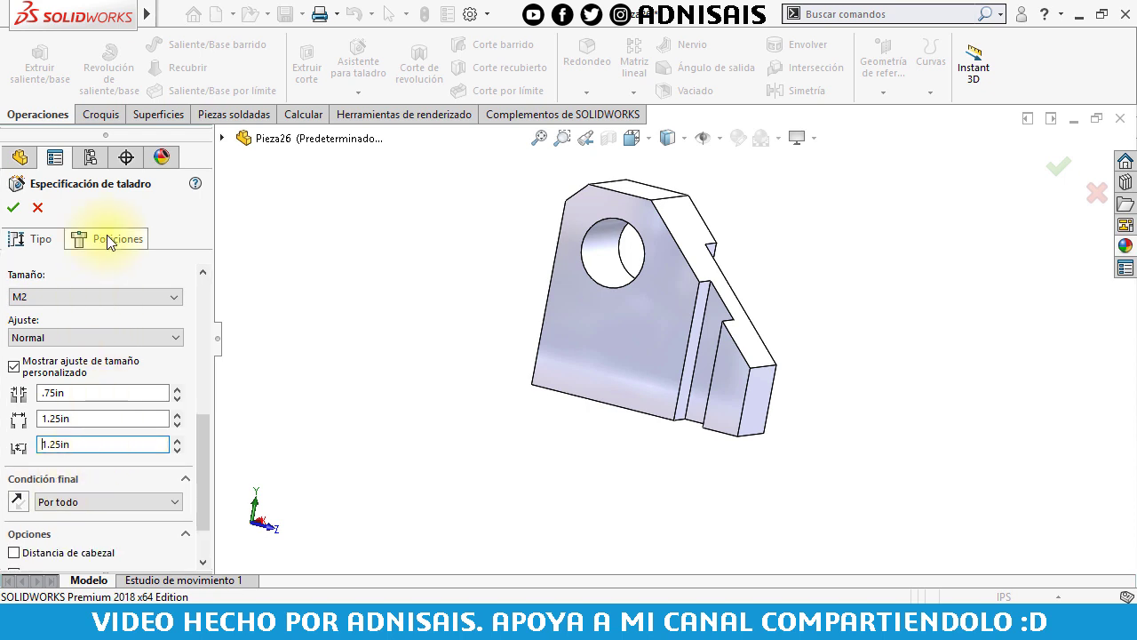
click(107, 237)
Place the hole on the large face, 1.00 in from the bottom edge.
click(613, 334)
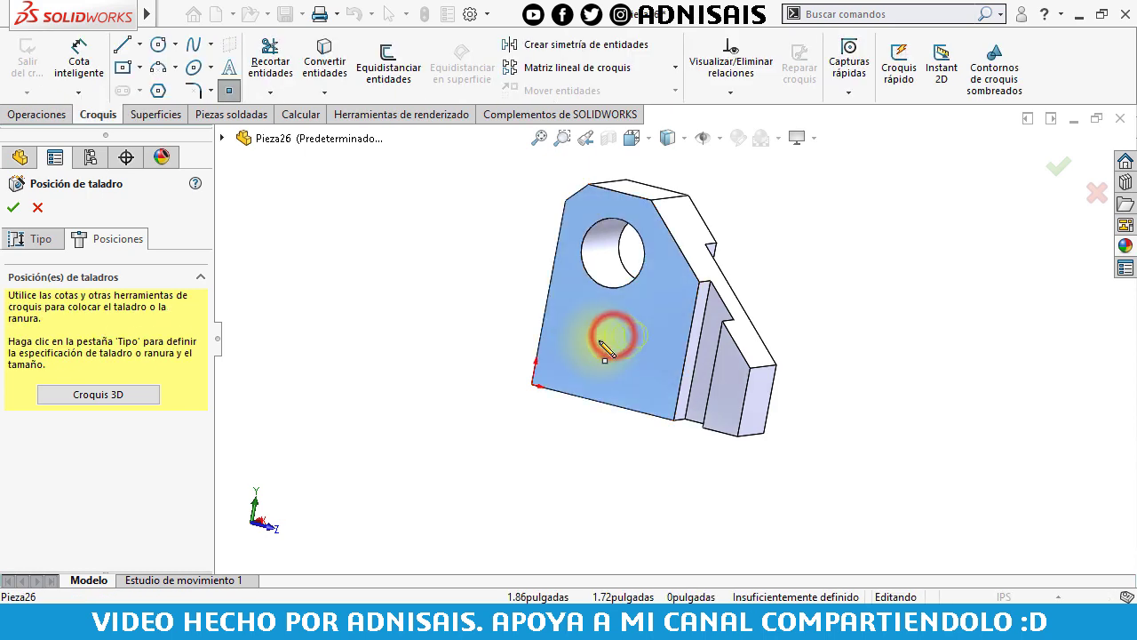
mouse_move(617, 368)
middle_down()
mouse_move(578, 391)
mouse_move(604, 393)
middle_up()
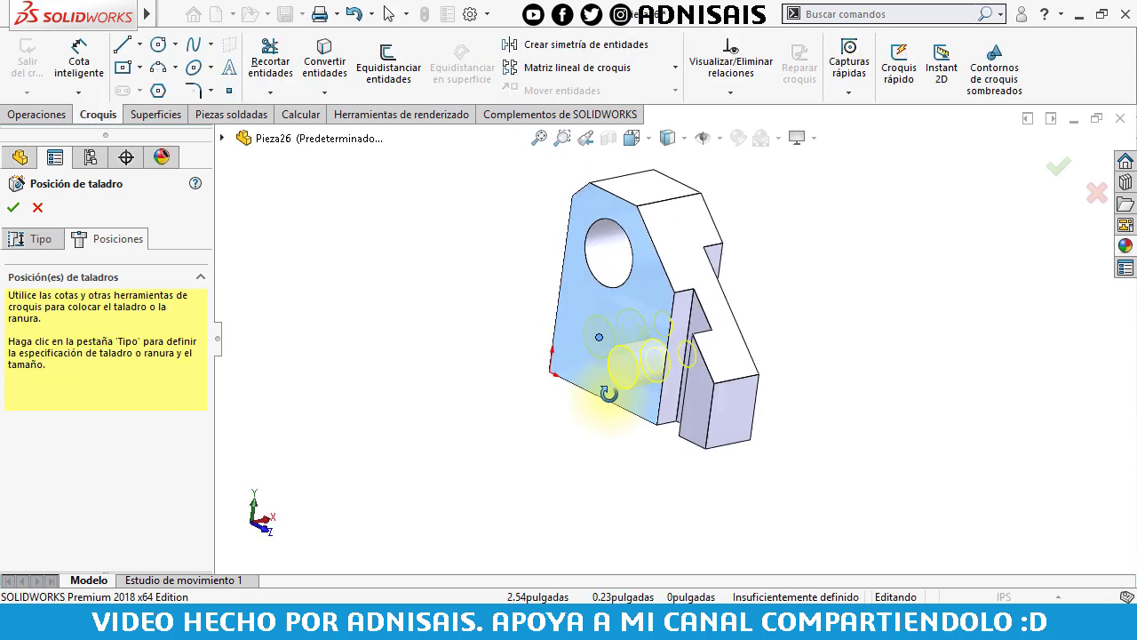
click(89, 58)
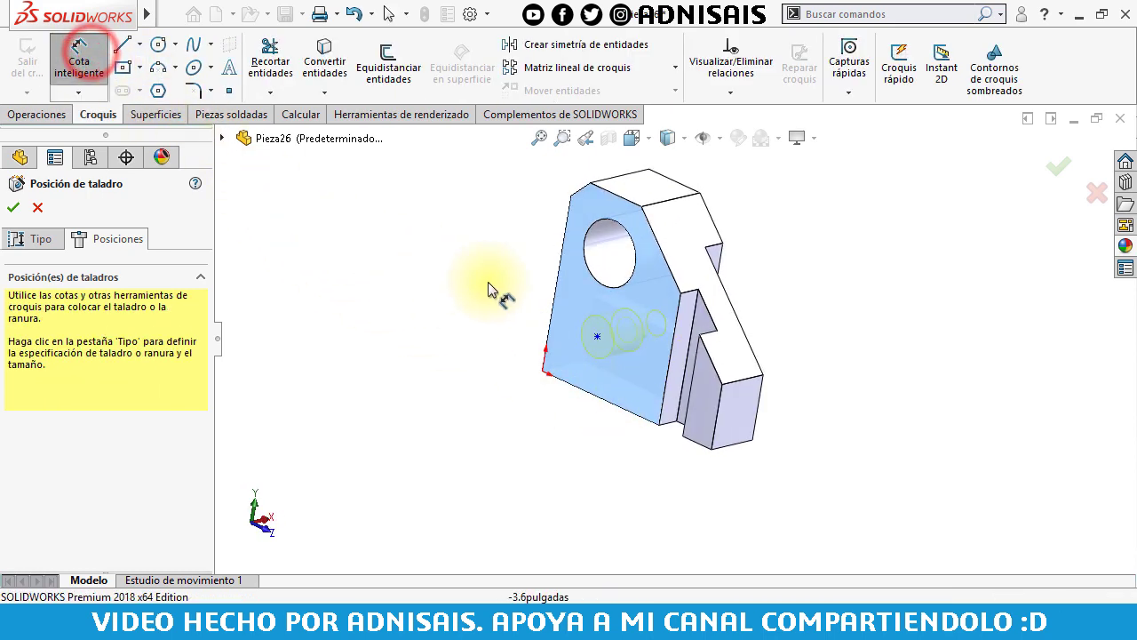
scroll(569, 339, down, 3)
click(565, 330)
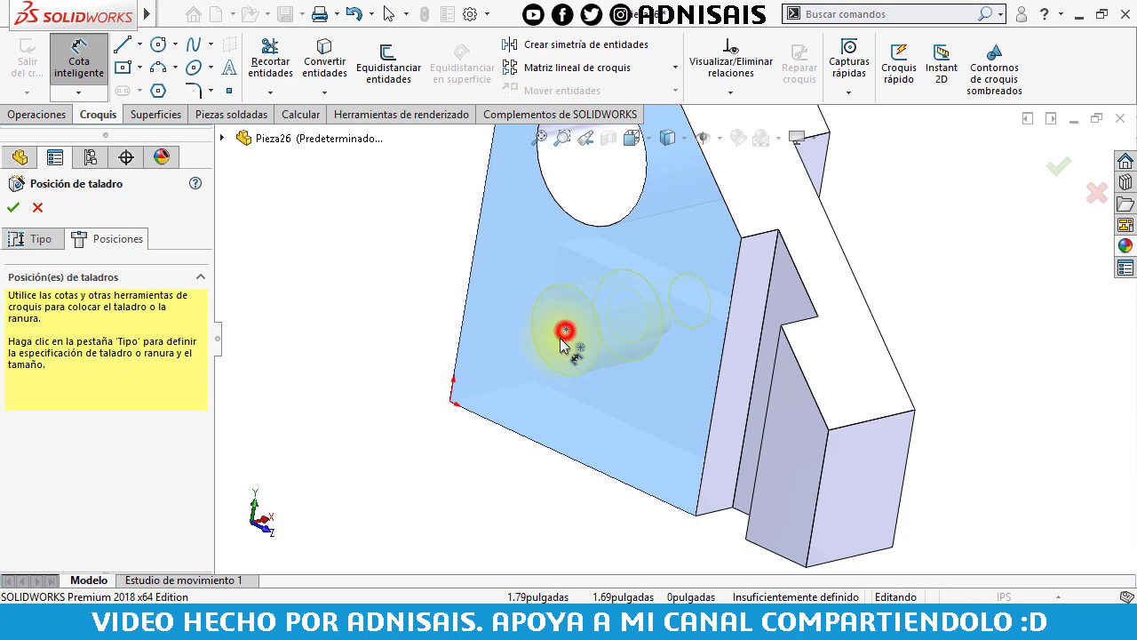
click(530, 440)
click(536, 407)
text(1)
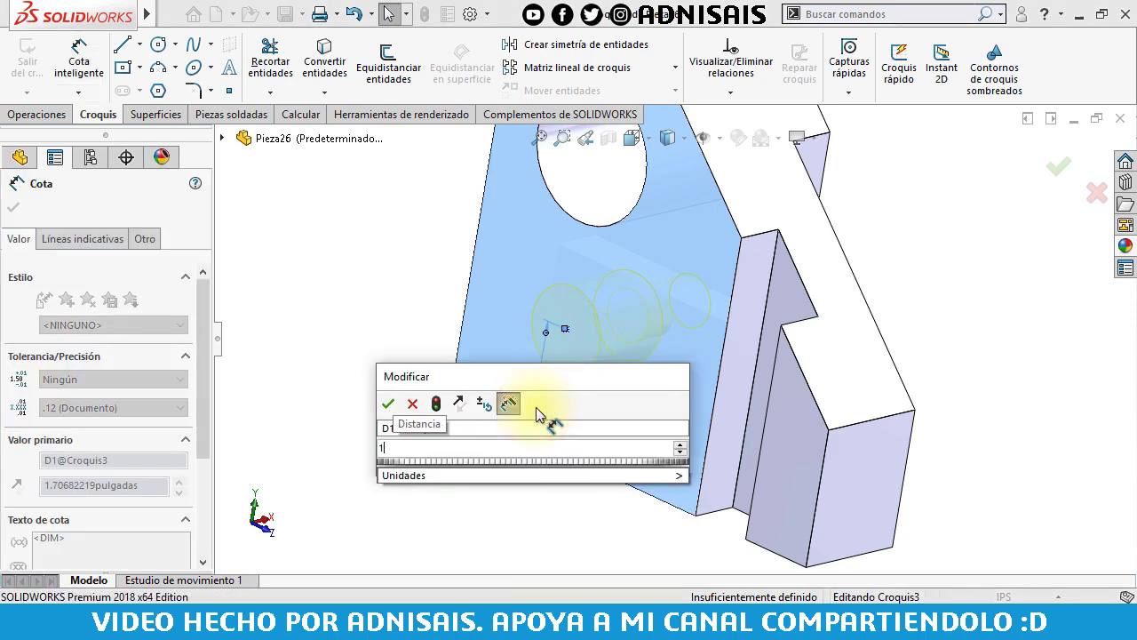
key(Return)
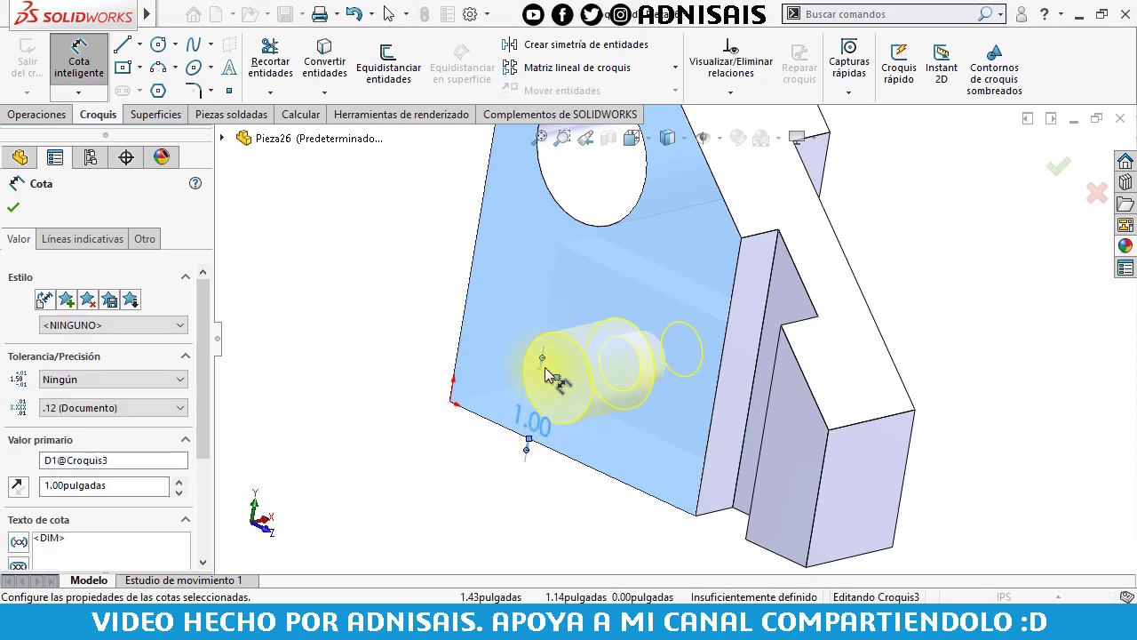
Locate the hole 1.75 in from the side edge and accept the counterbored hole.
click(463, 304)
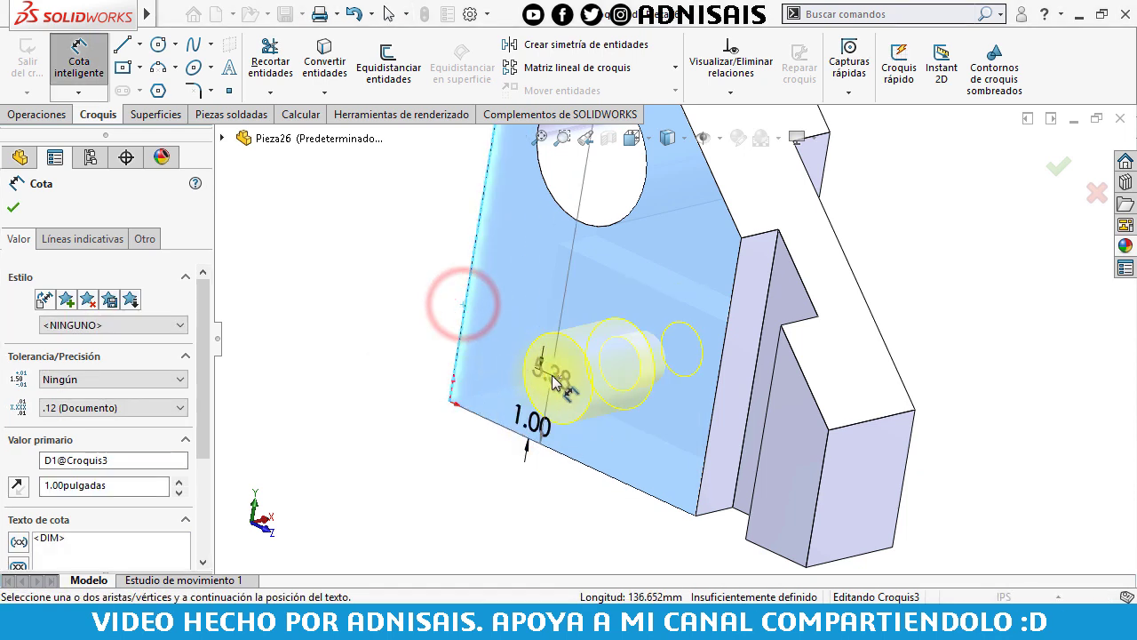
click(557, 378)
click(421, 319)
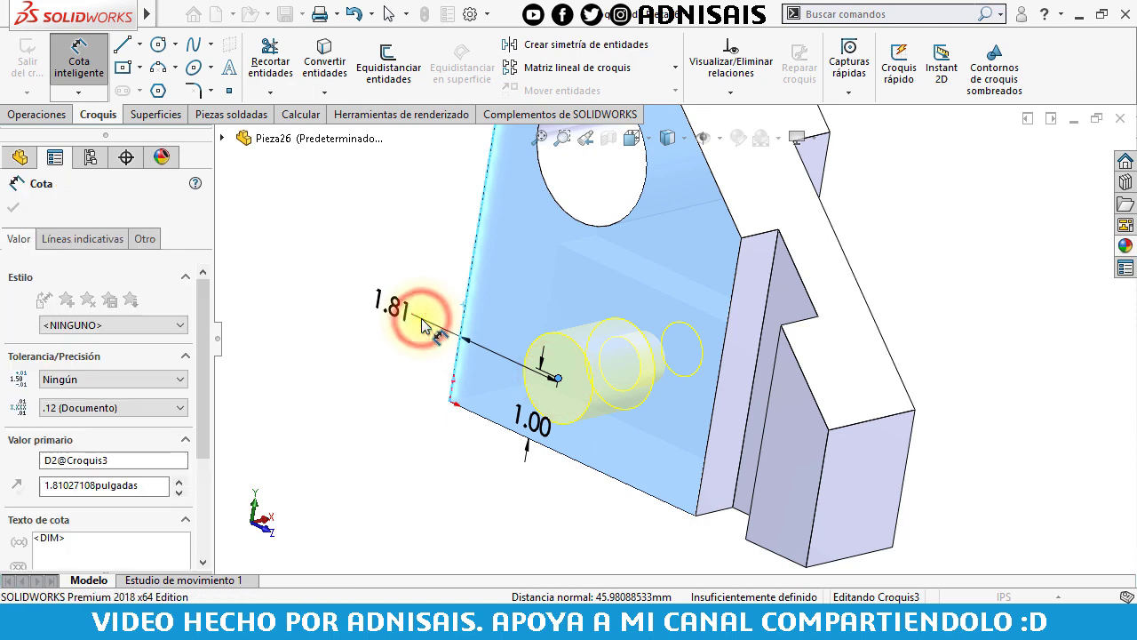
text(1.75)
key(Return)
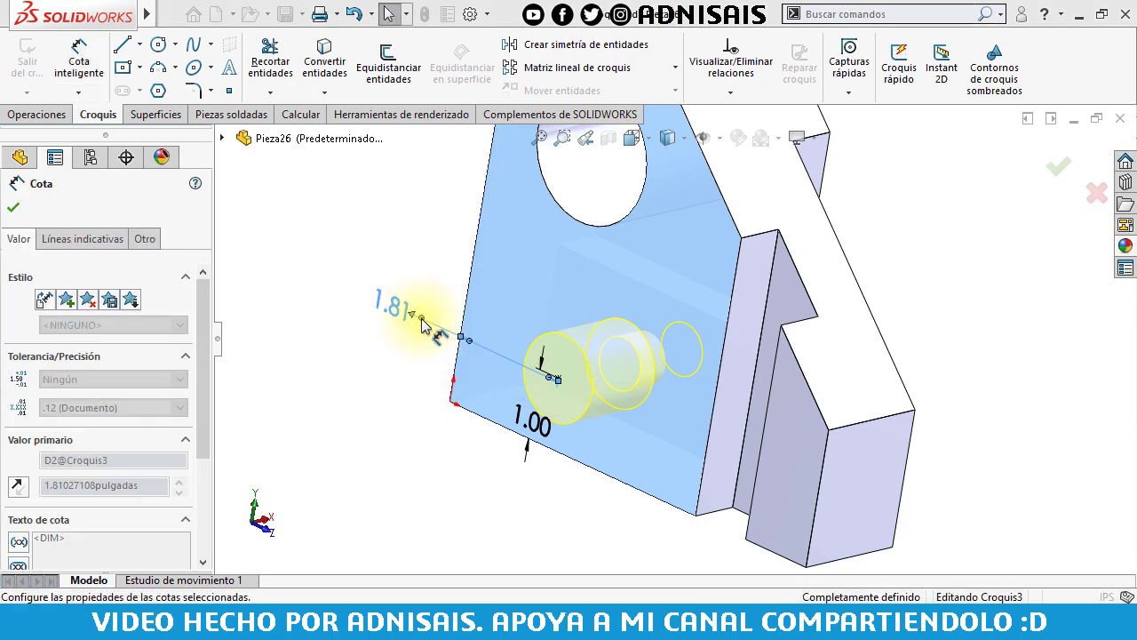
click(396, 404)
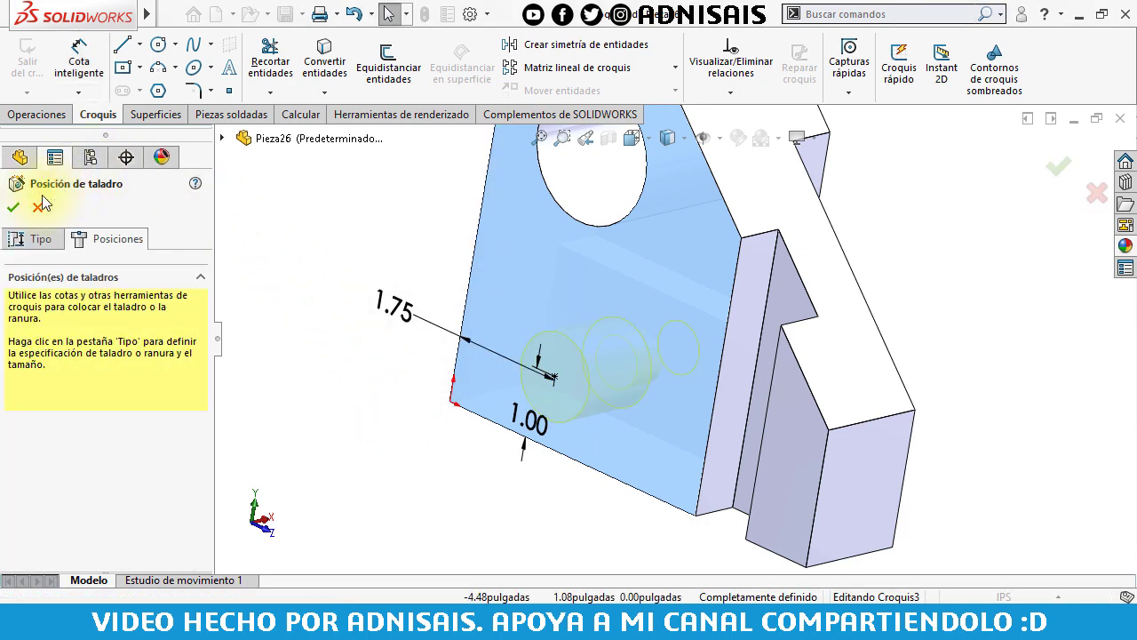
click(12, 206)
middle_drag(547, 334, 441, 315)
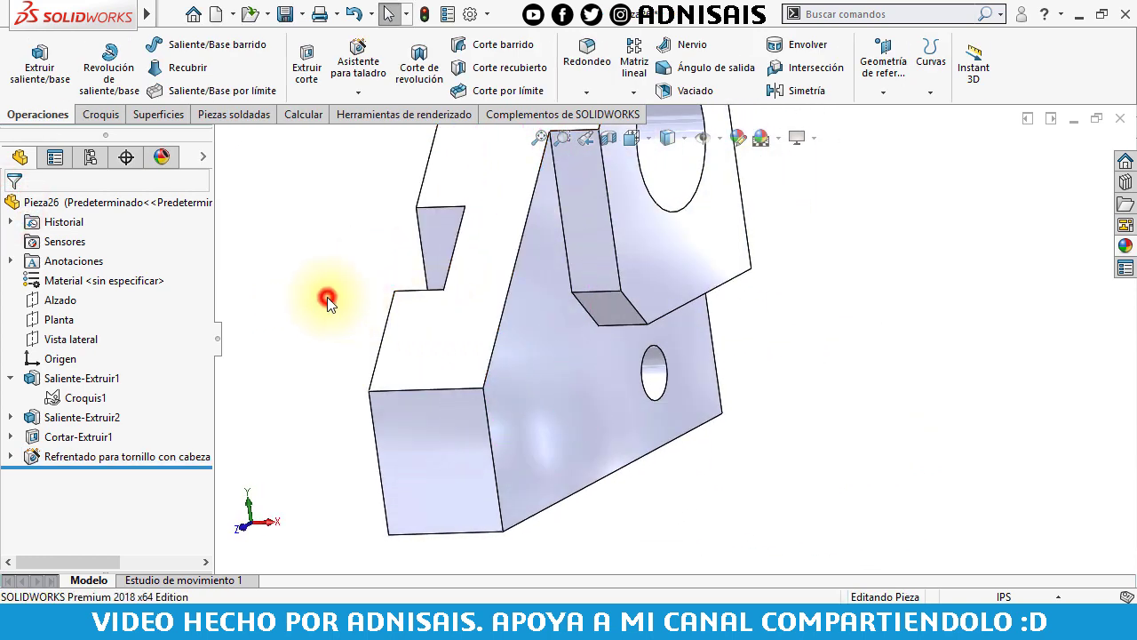
Show the finished part isometric and check the counterbored hole feature.
key(ctrl+7)
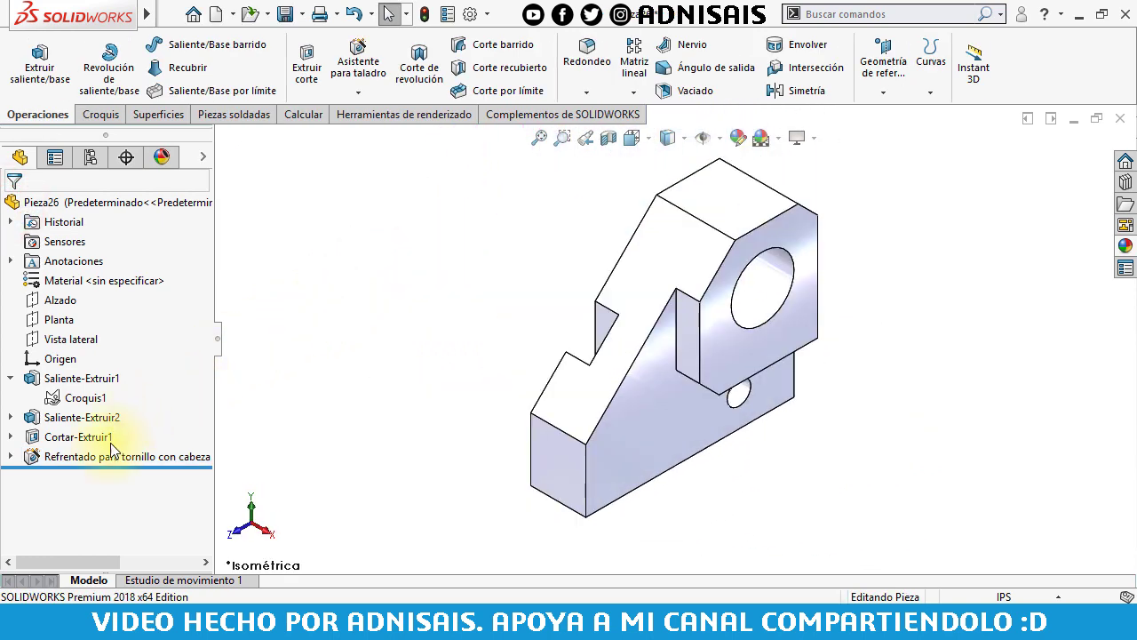
click(105, 458)
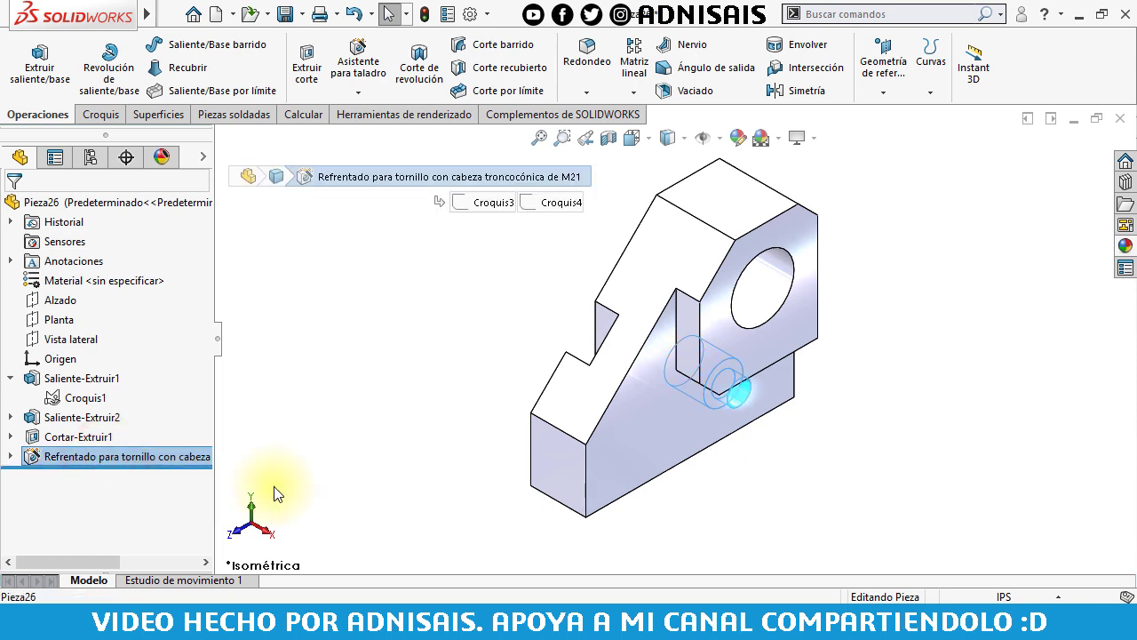
click(461, 450)
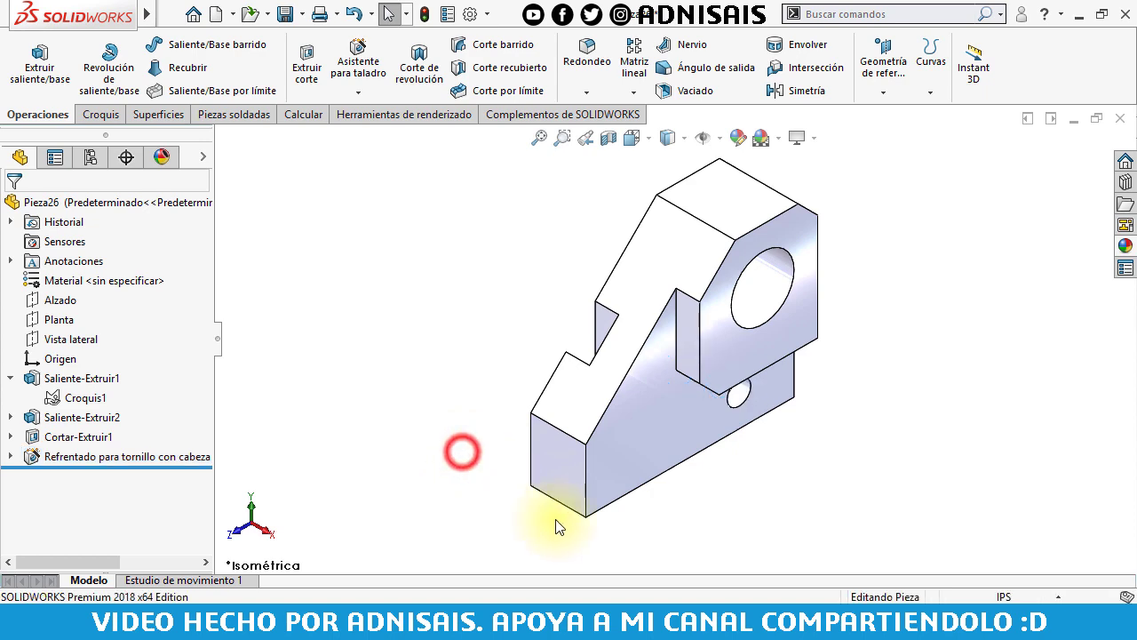